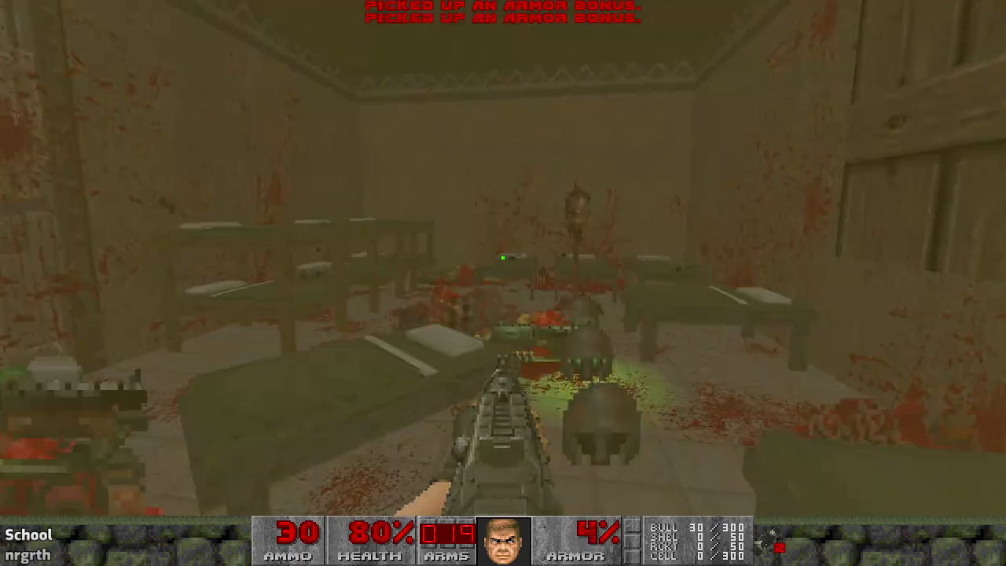
key("w")
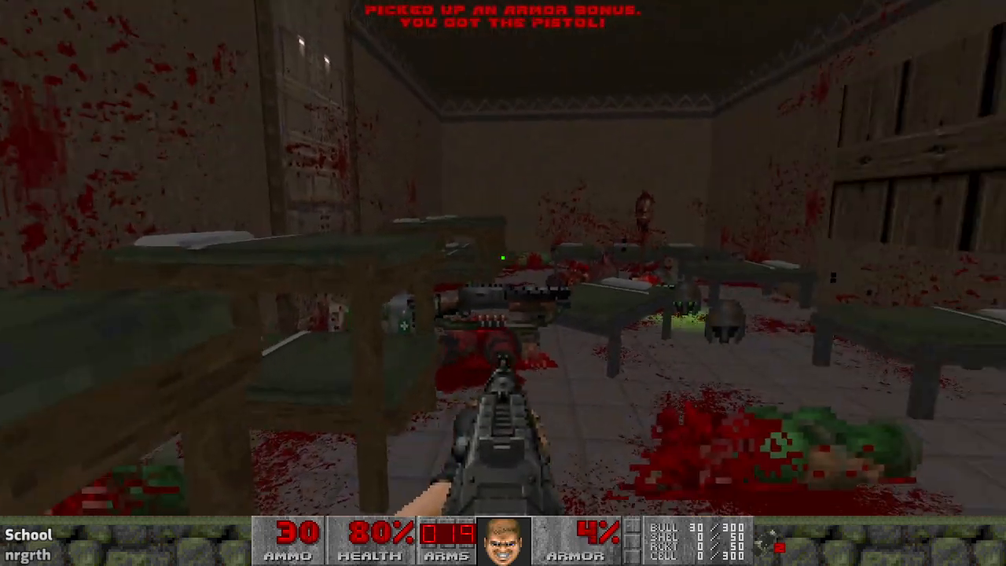
key("w")
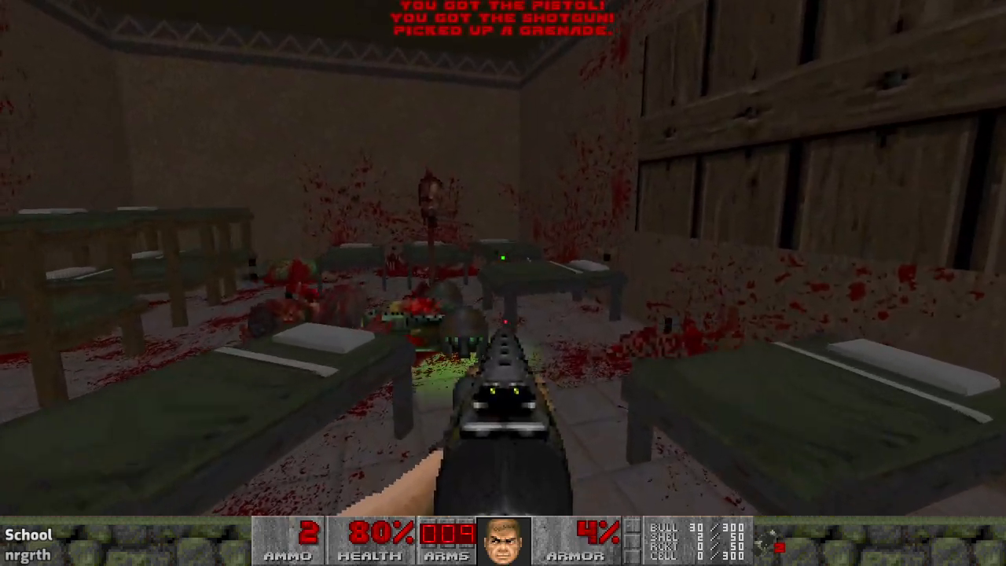
key("w")
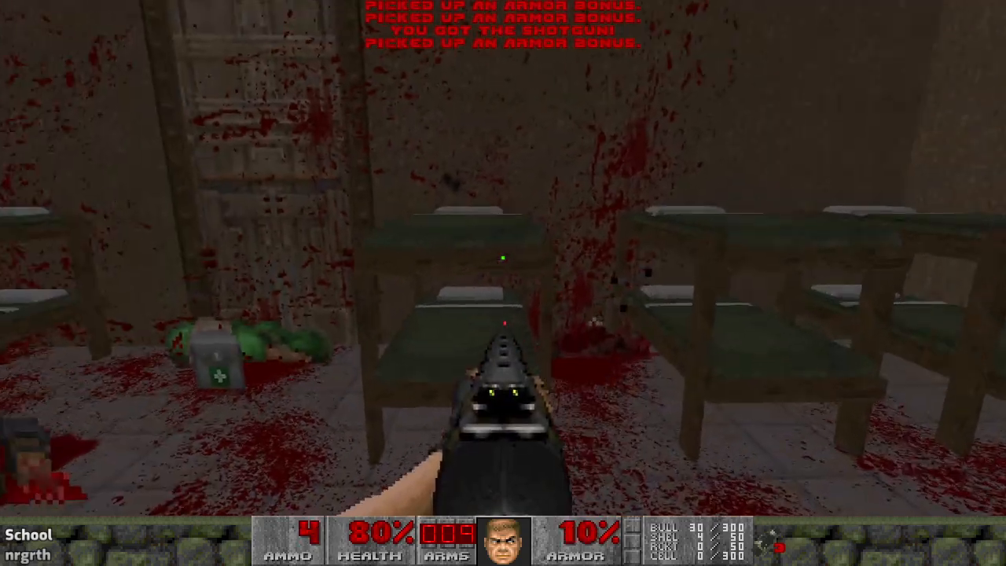
key("s")
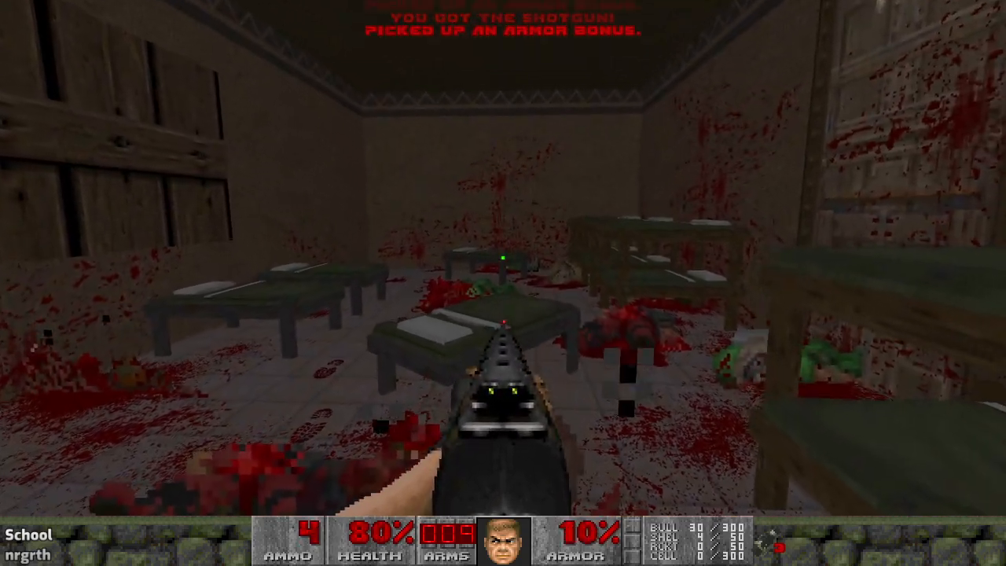
key("w")
key("w")
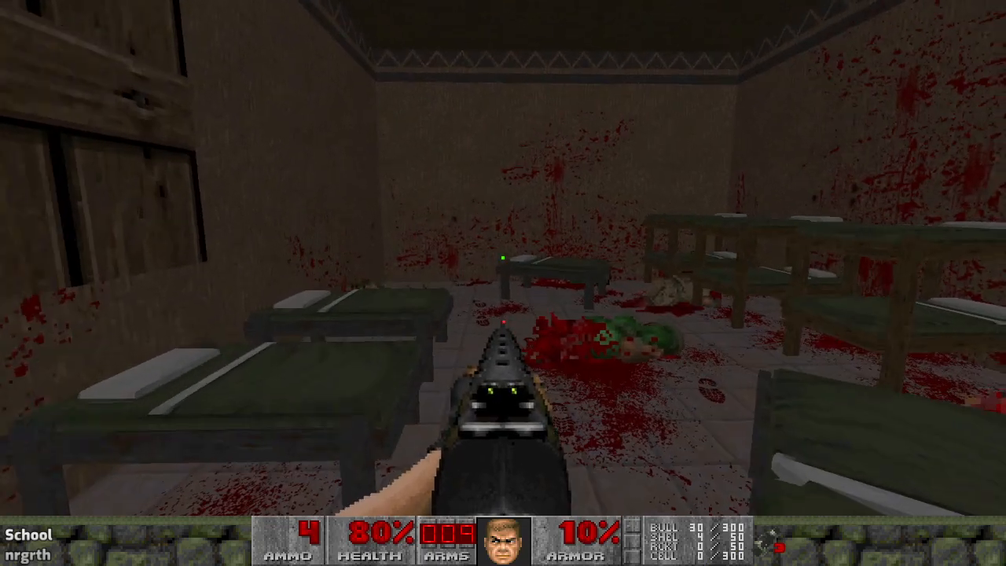
key("w")
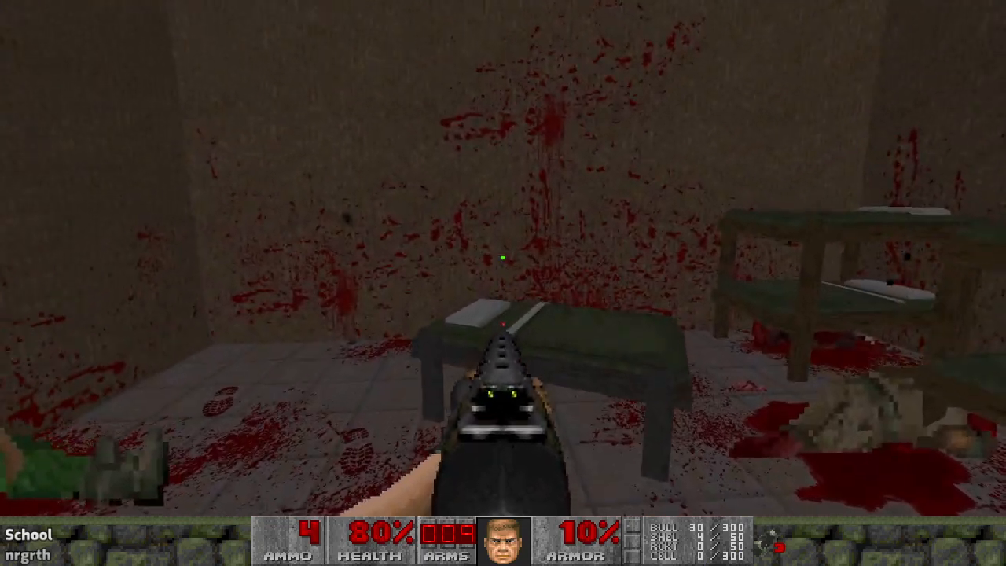
key("s")
key("w")
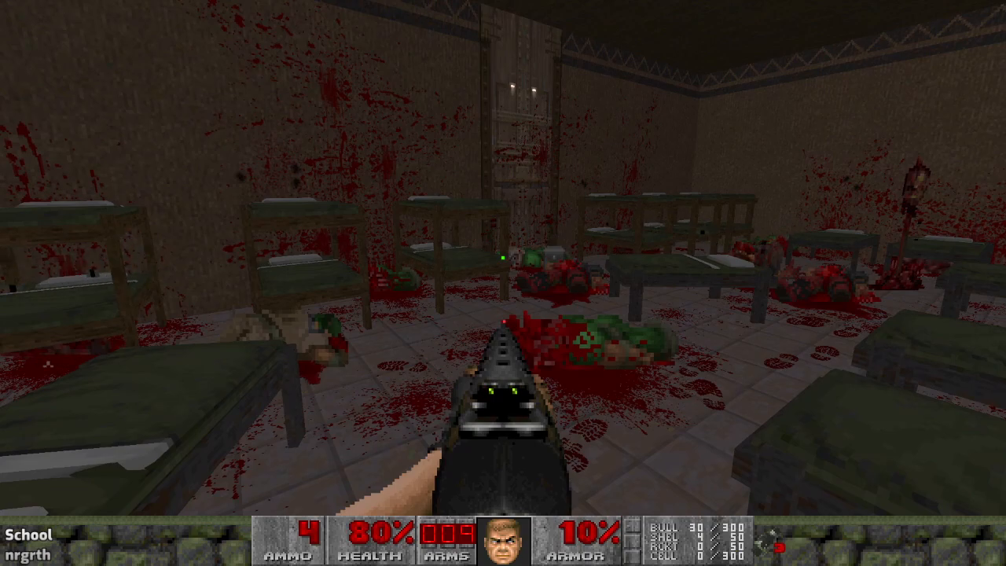
key("w")
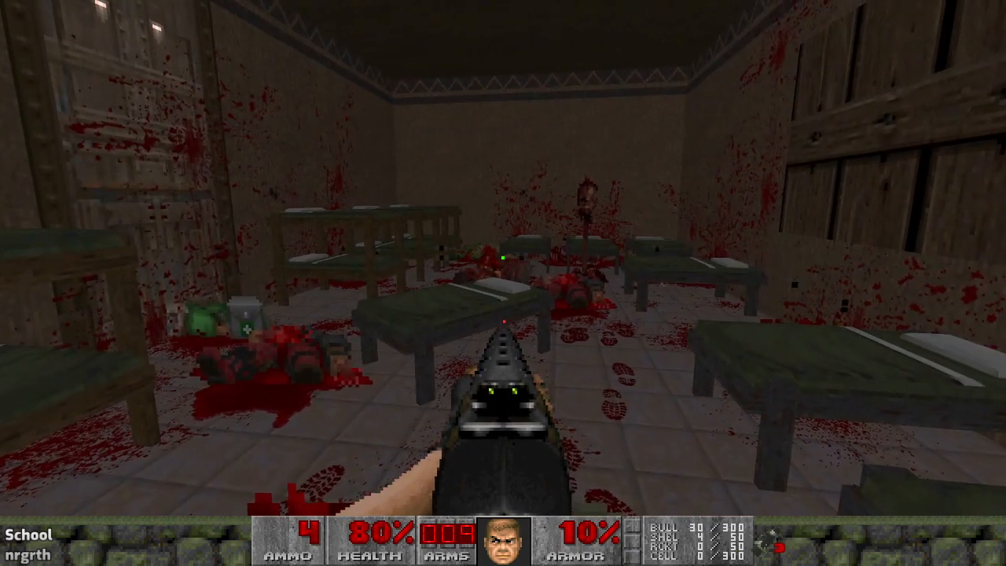
key("w")
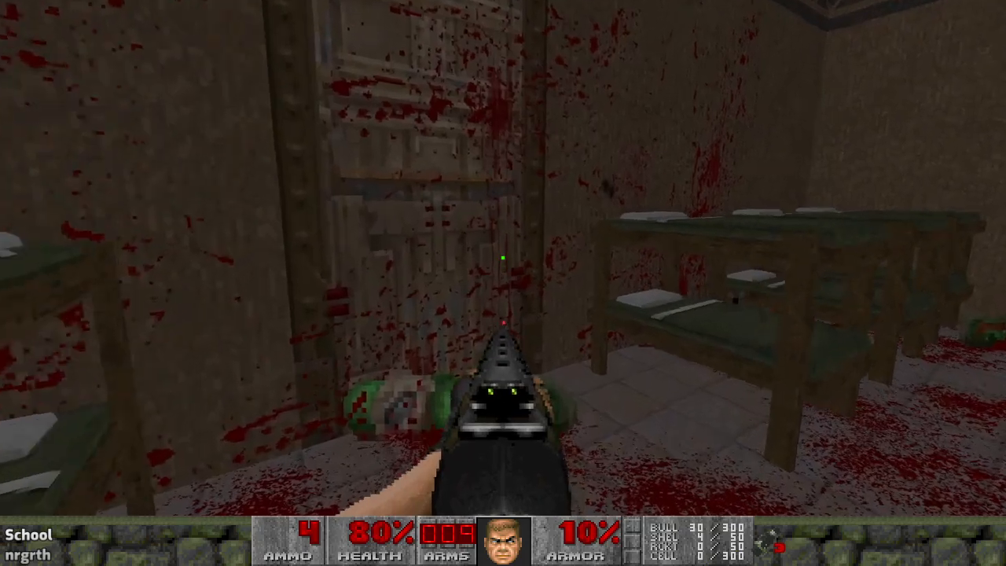
key("w")
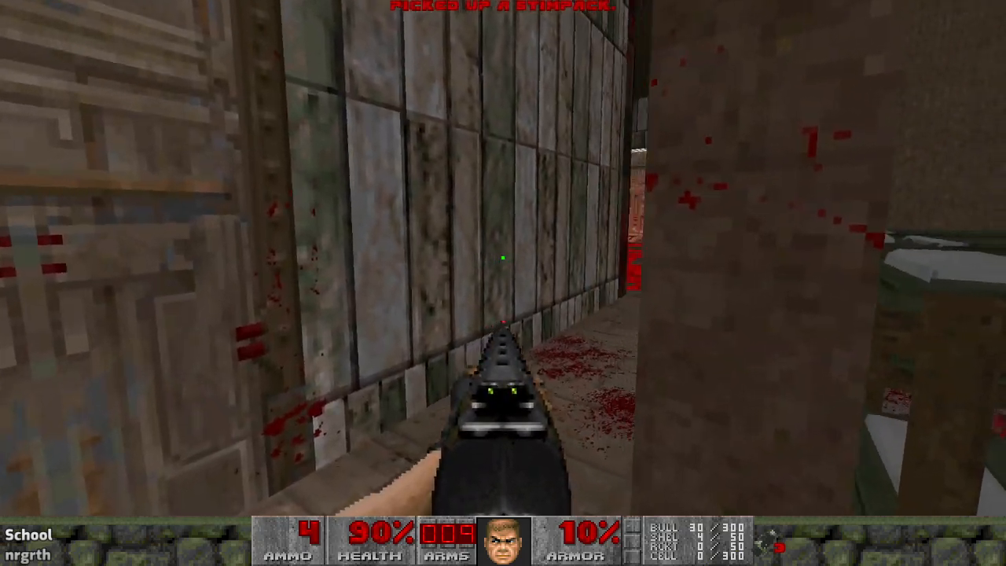
key("w")
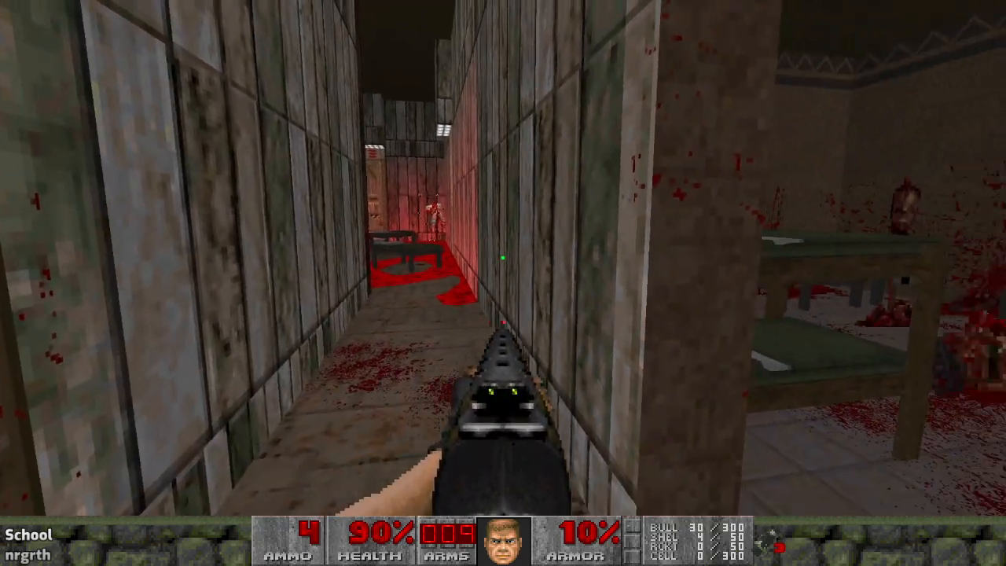
key("w")
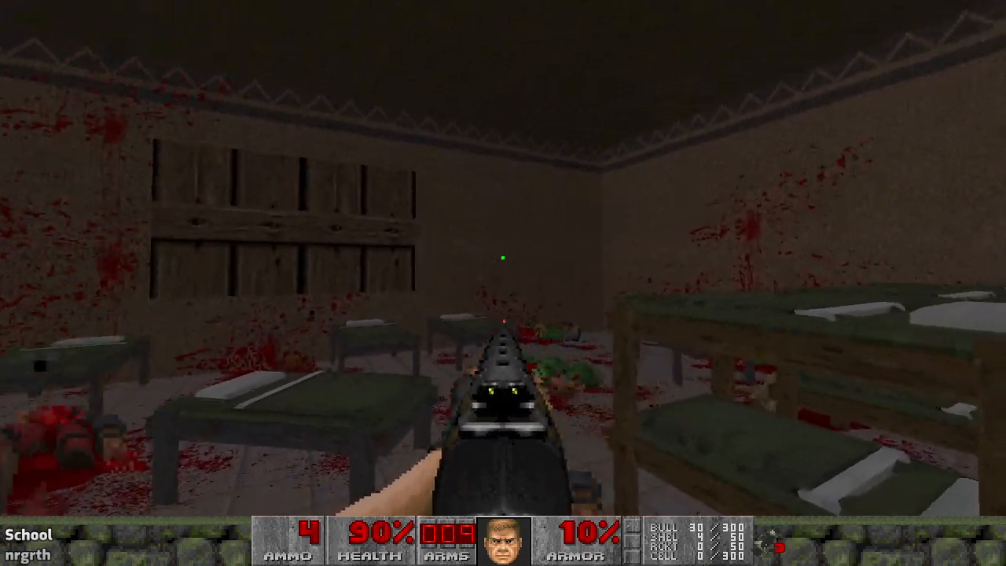
key("s")
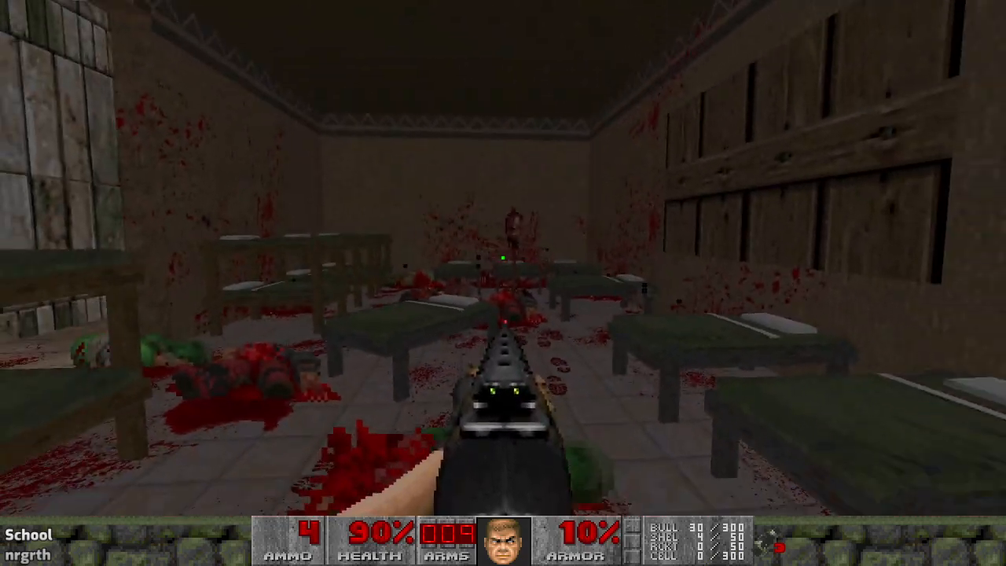
key("w")
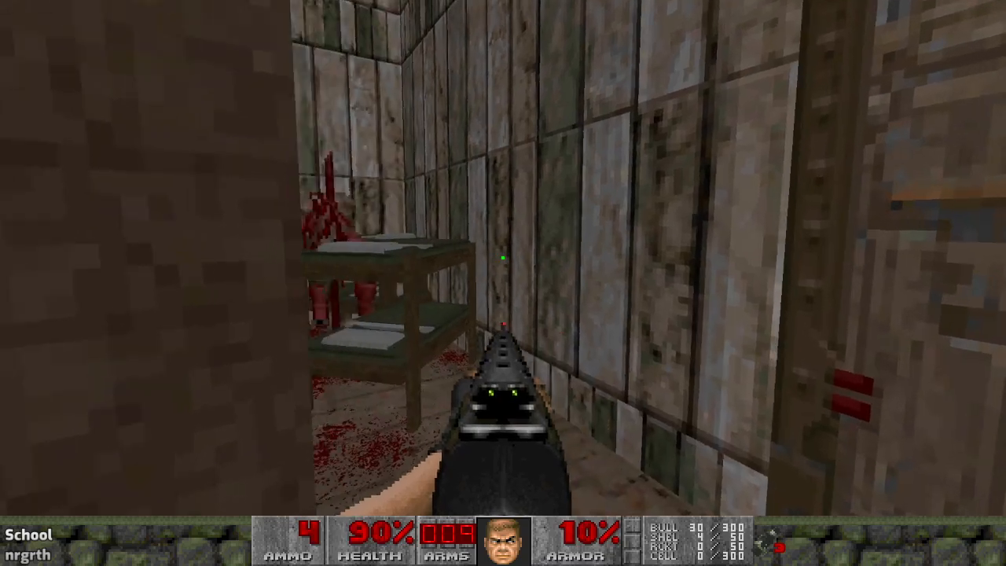
key("w")
key("s")
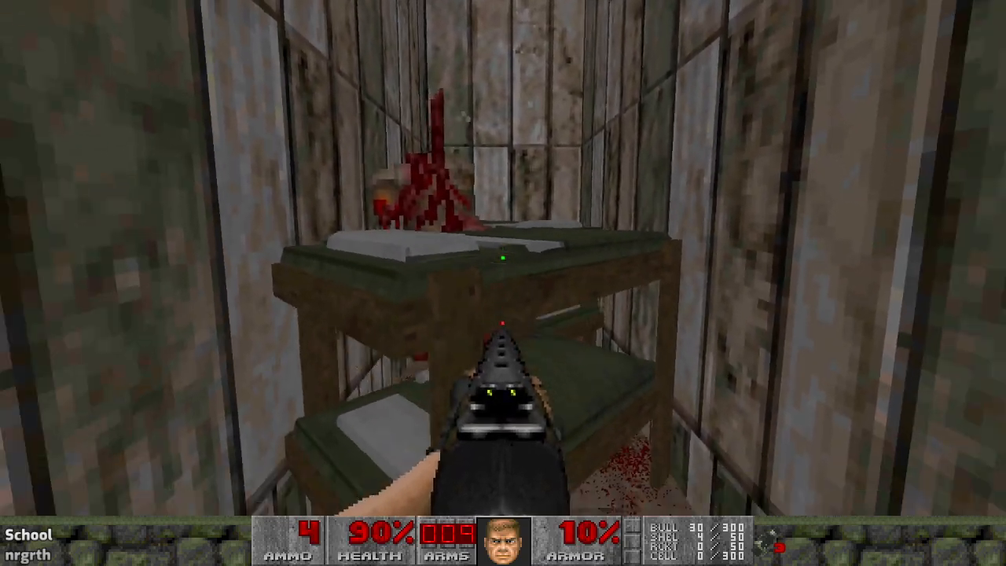
key("w")
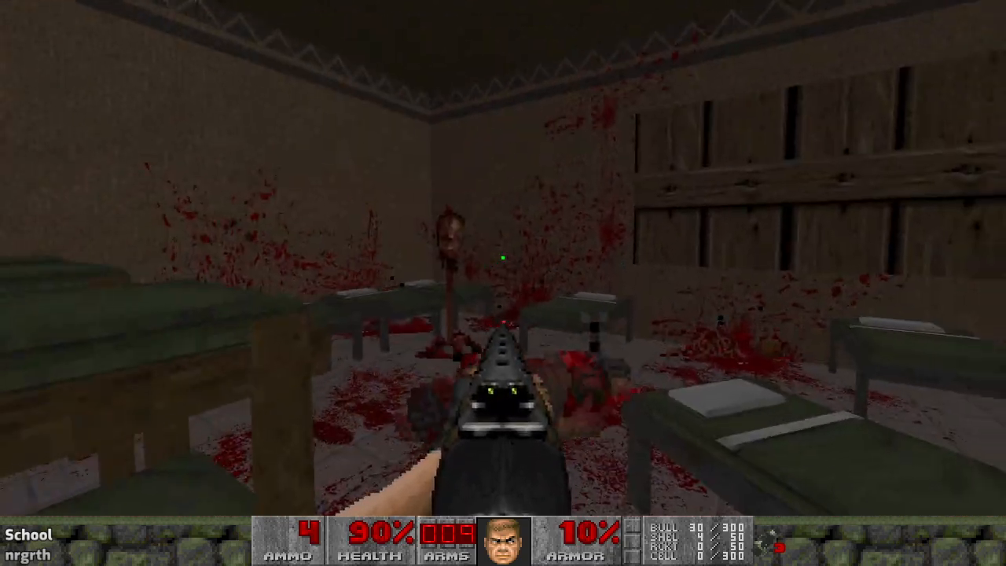
key("a")
key("w")
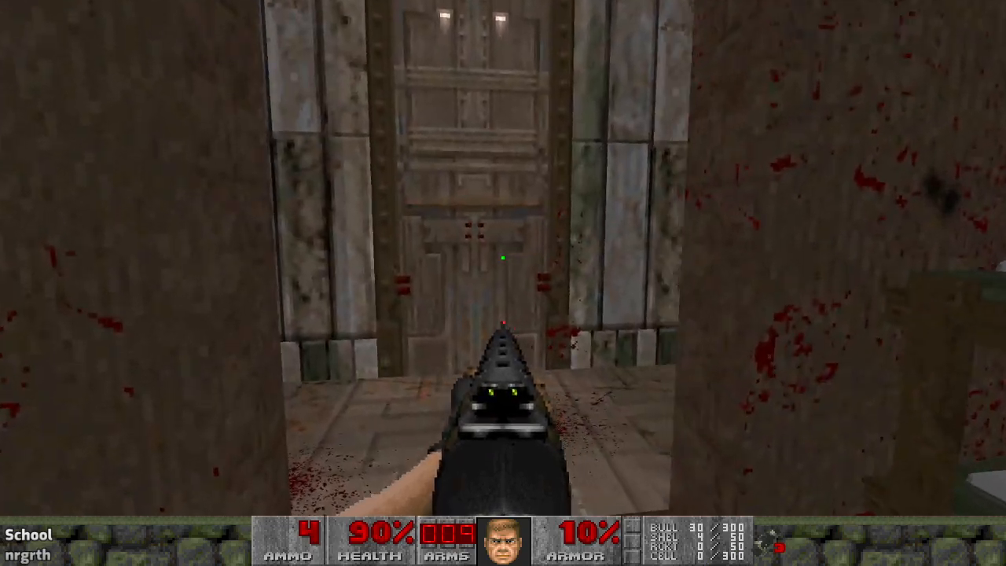
key("w")
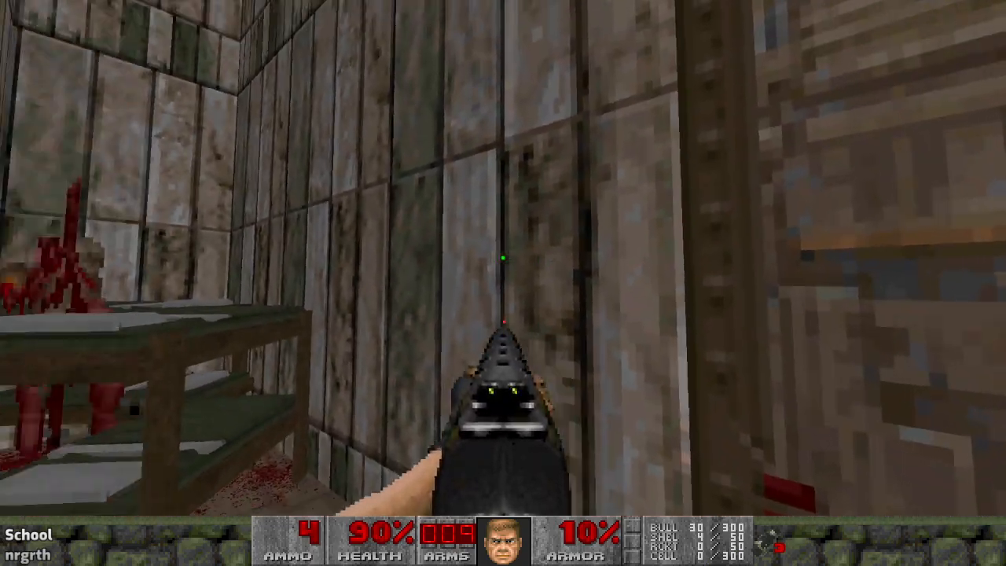
key("w")
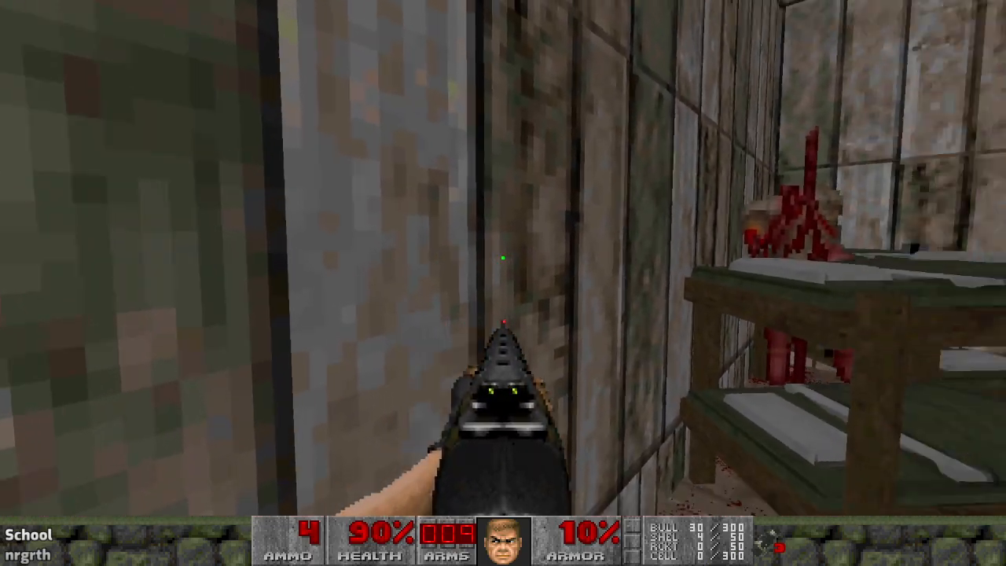
key("w")
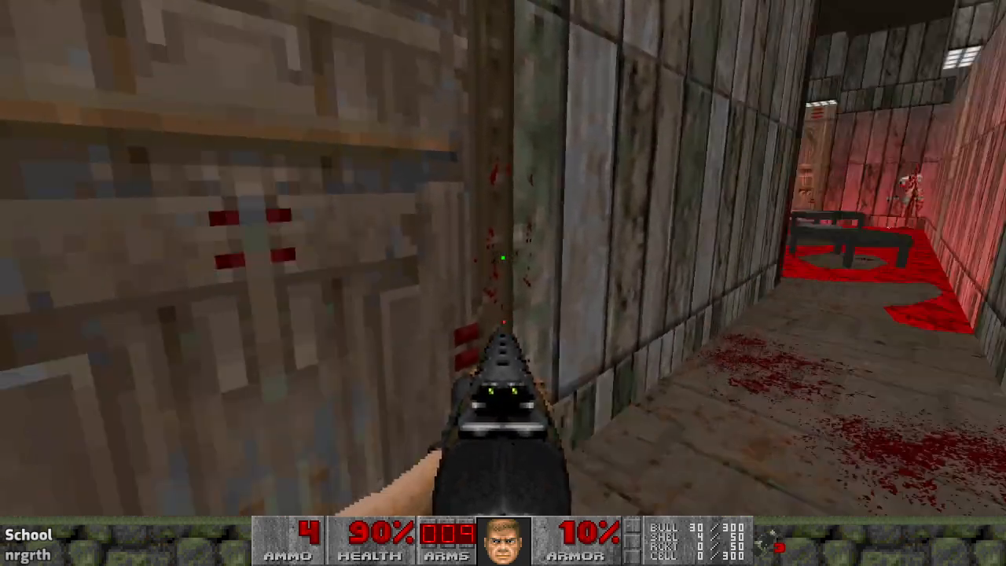
key("e")
left_click(503, 258)
key("w")
left_click(503, 258)
key("s")
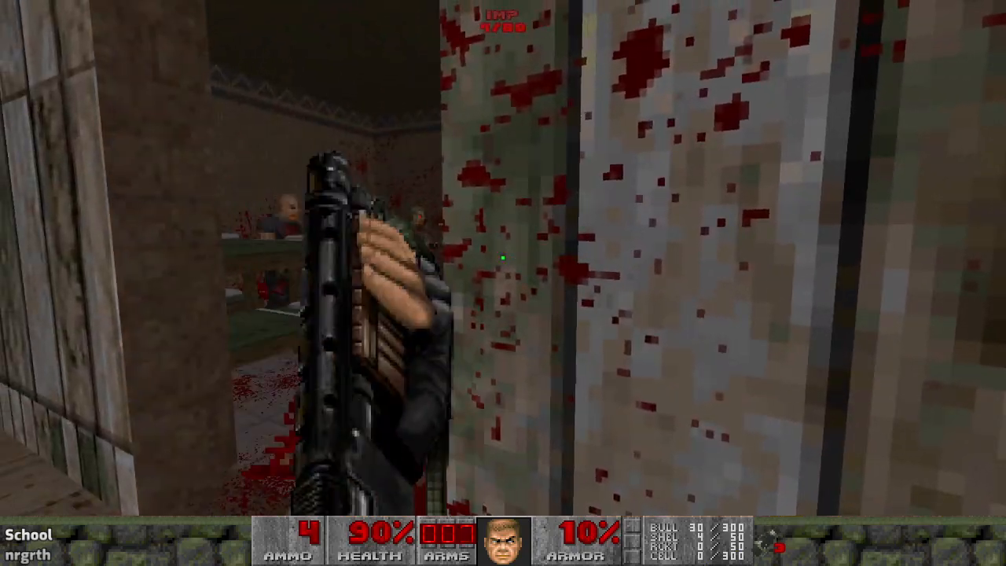
key("w")
left_click(503, 258)
key("s")
left_click(503, 258)
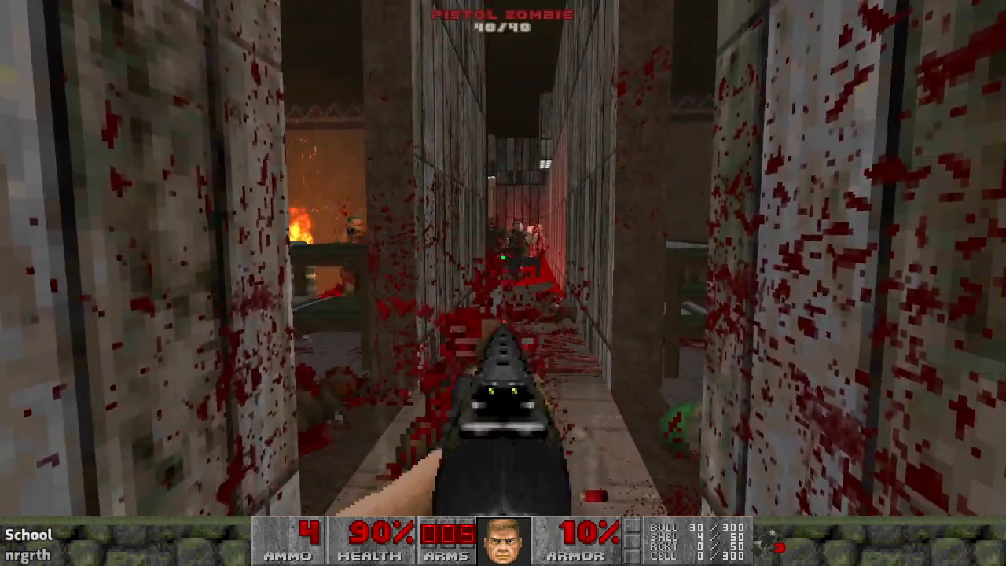
left_click(504, 258)
key("a")
key("d")
left_click(503, 257)
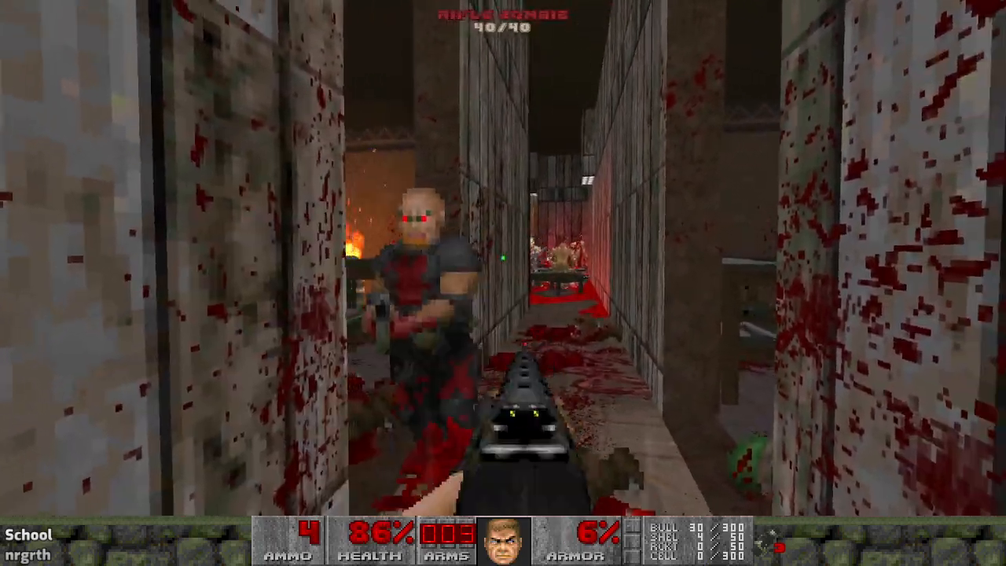
left_click(504, 258)
left_click(503, 258)
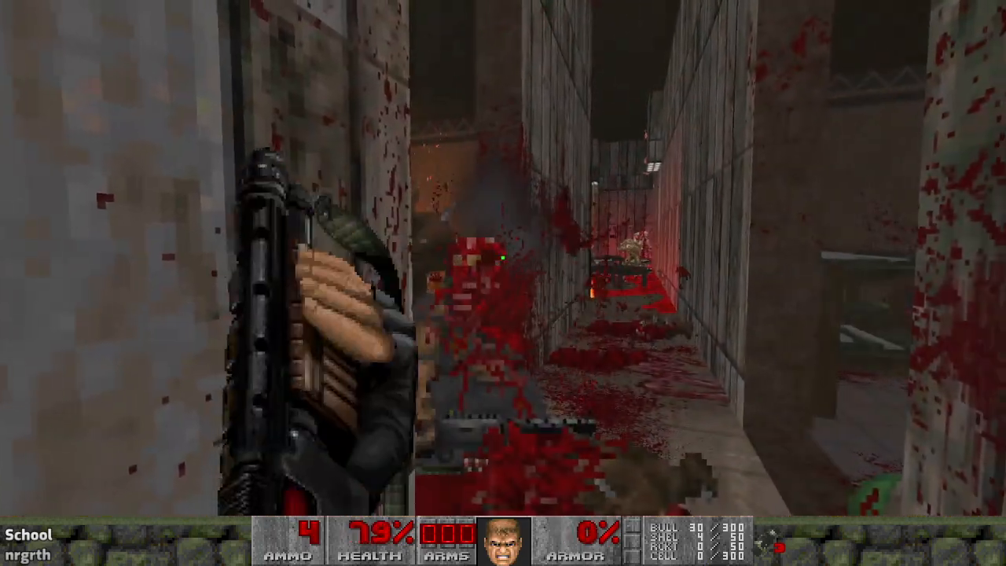
left_click(503, 258)
left_click(504, 258)
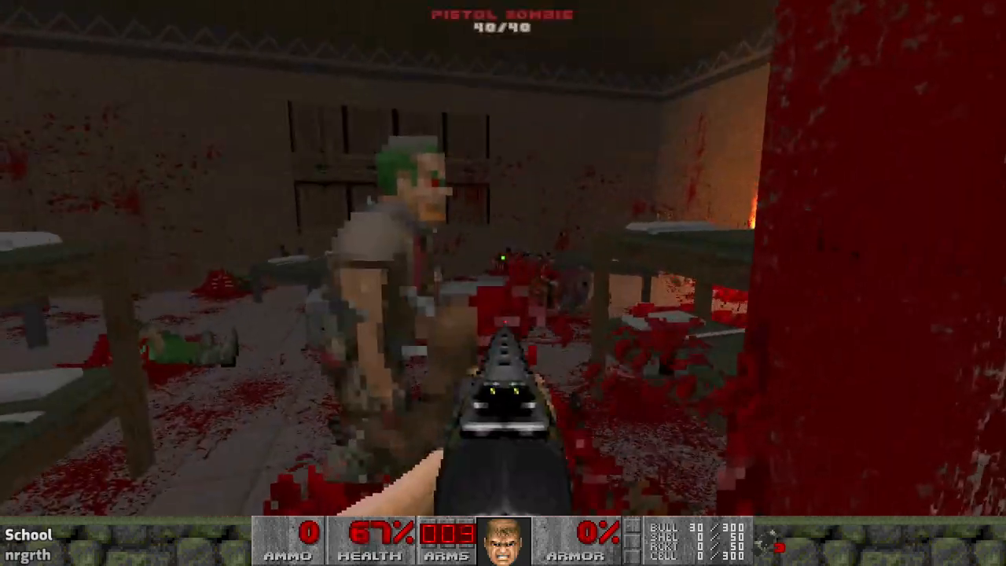
left_click(503, 258)
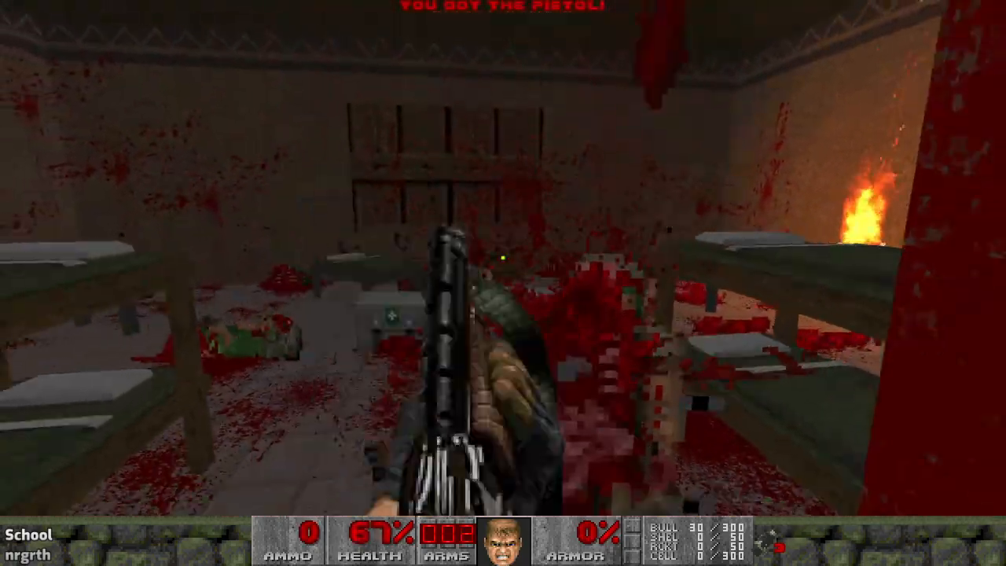
key("w")
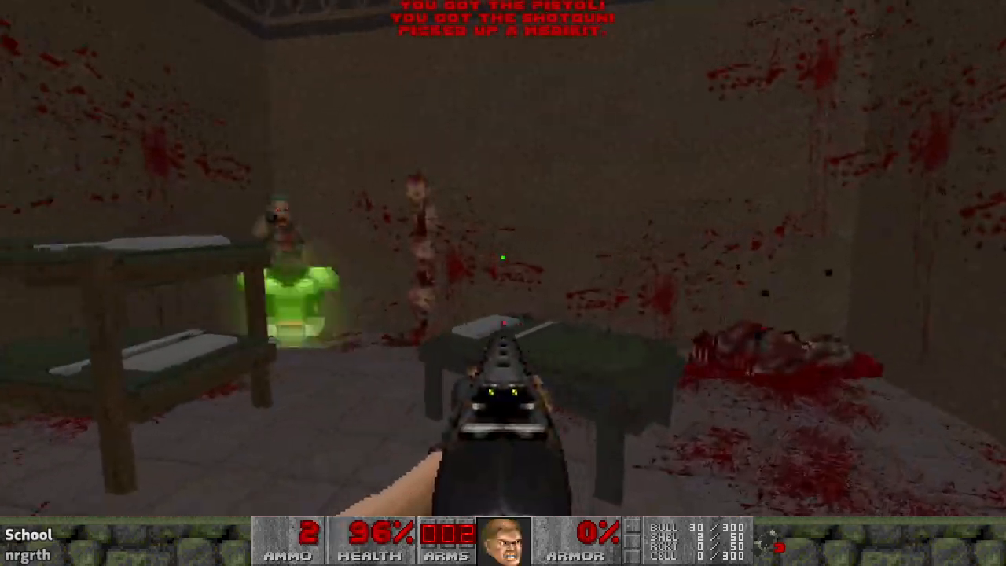
key("w")
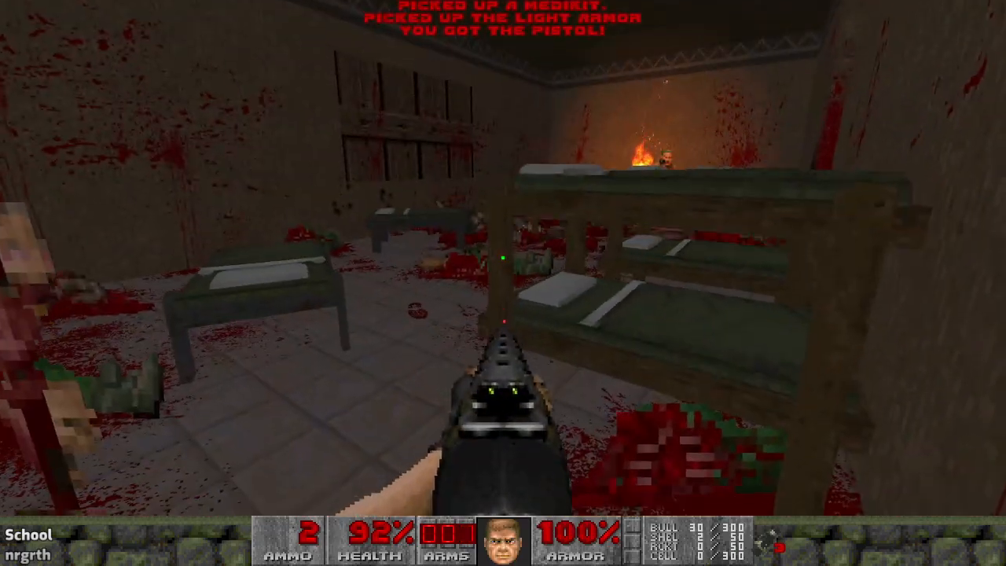
key("w")
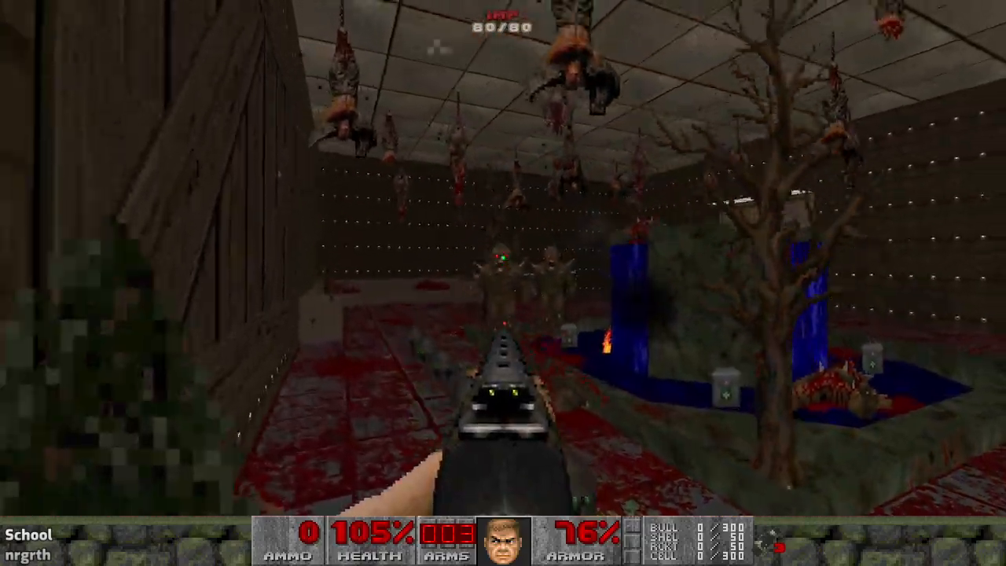
key("w")
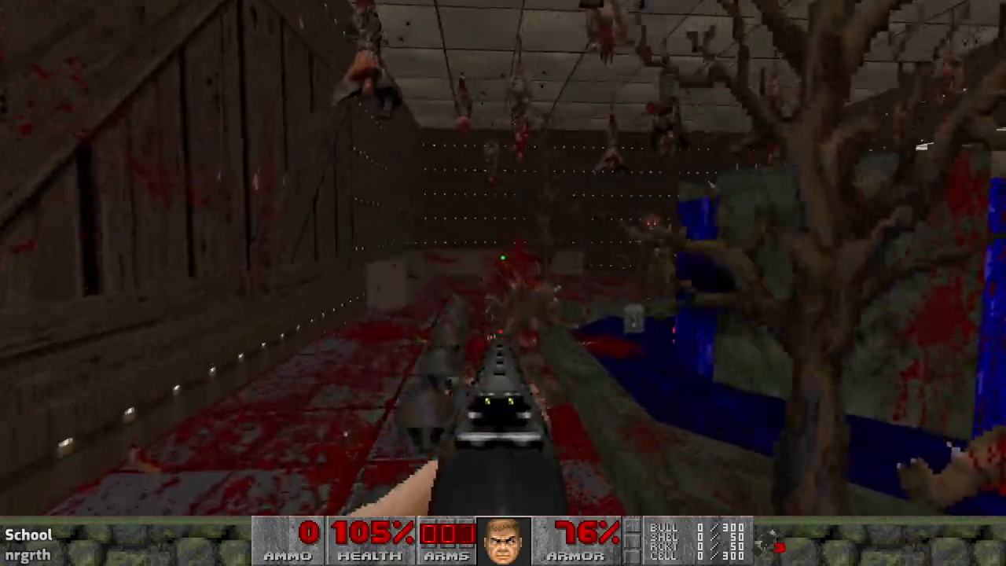
key("w")
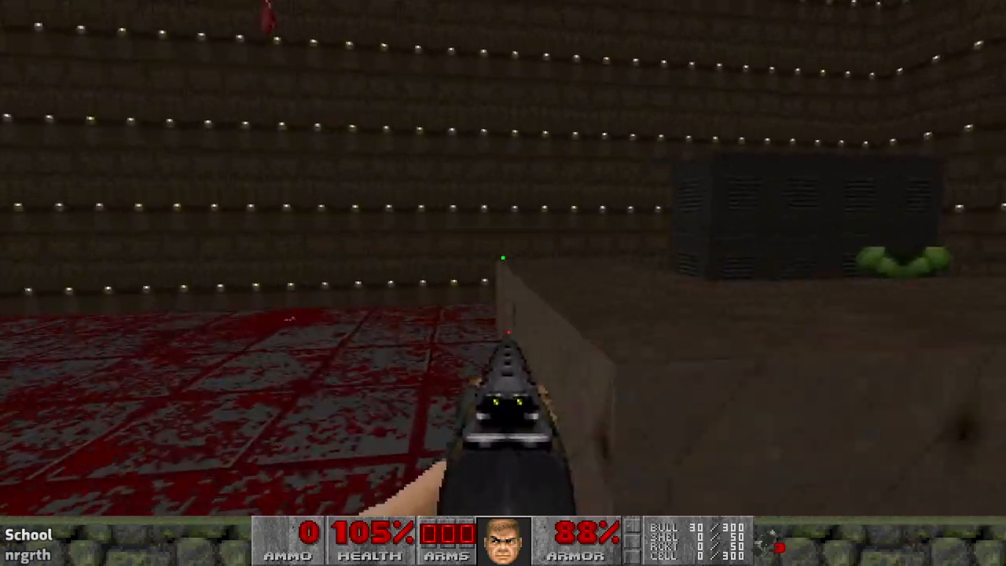
key("a")
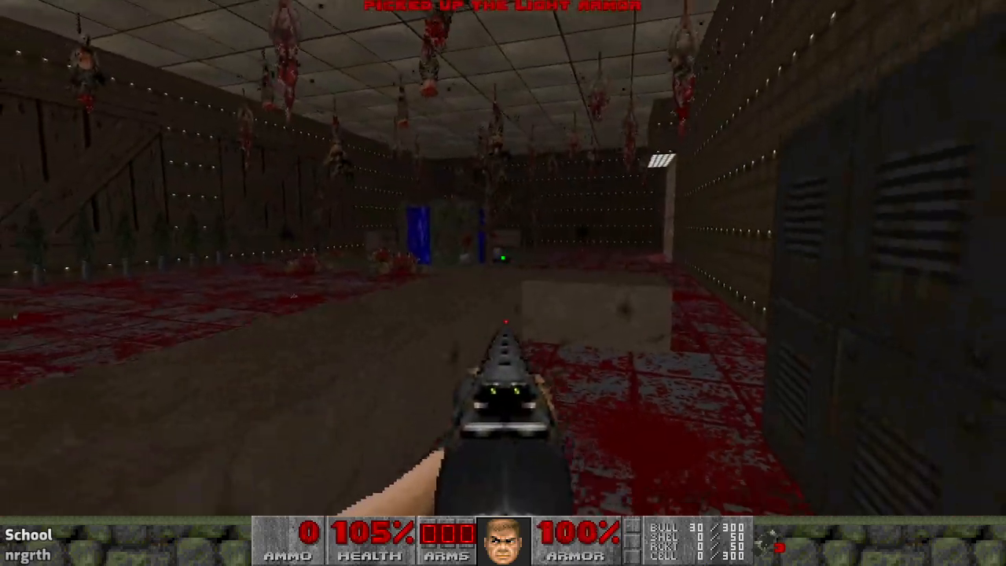
key("d")
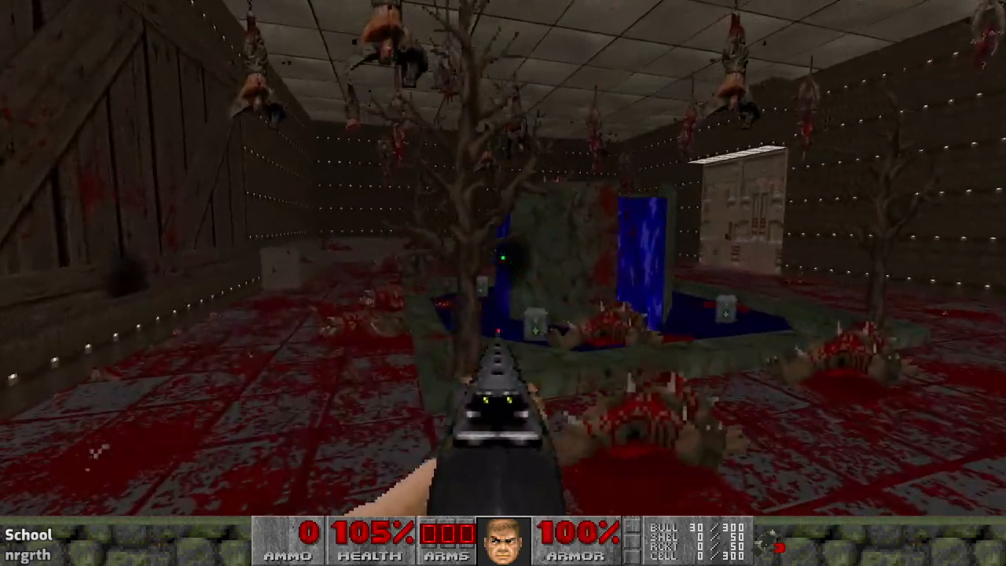
key("w")
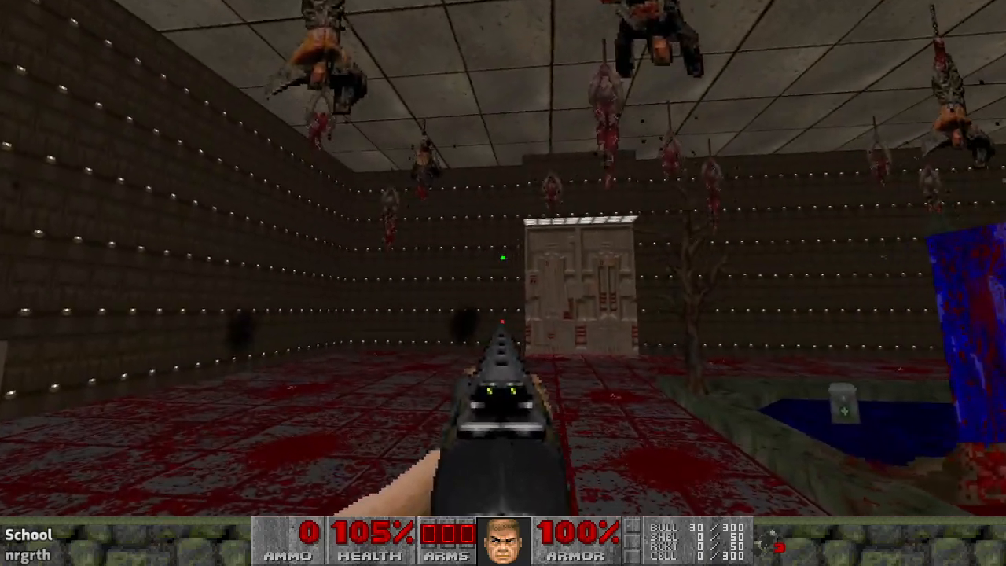
key("a")
key("s")
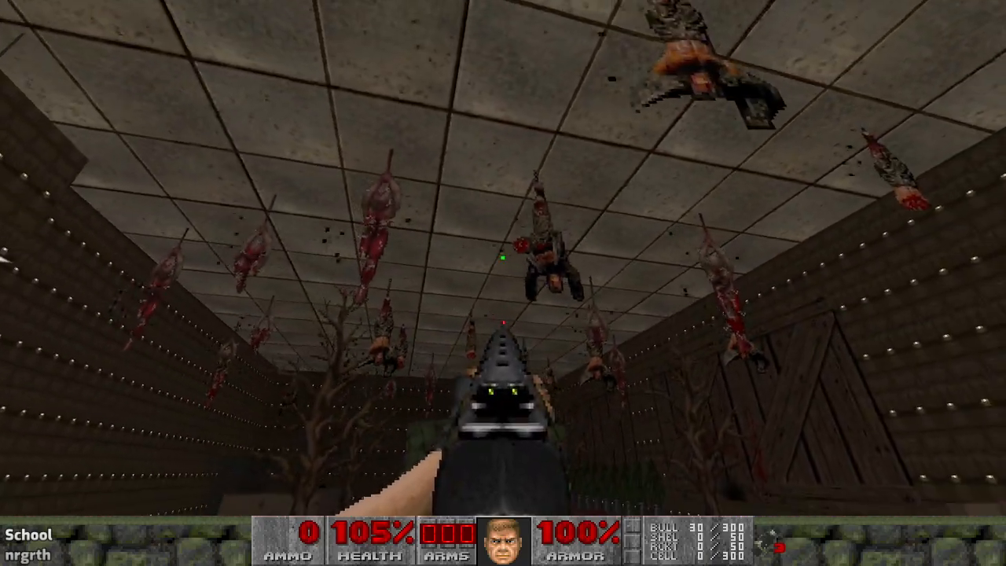
- Quick-save the game, then open the metal door and advance through the corpse-filled storeroom to the yard's low wall
key("F6")
key("w")
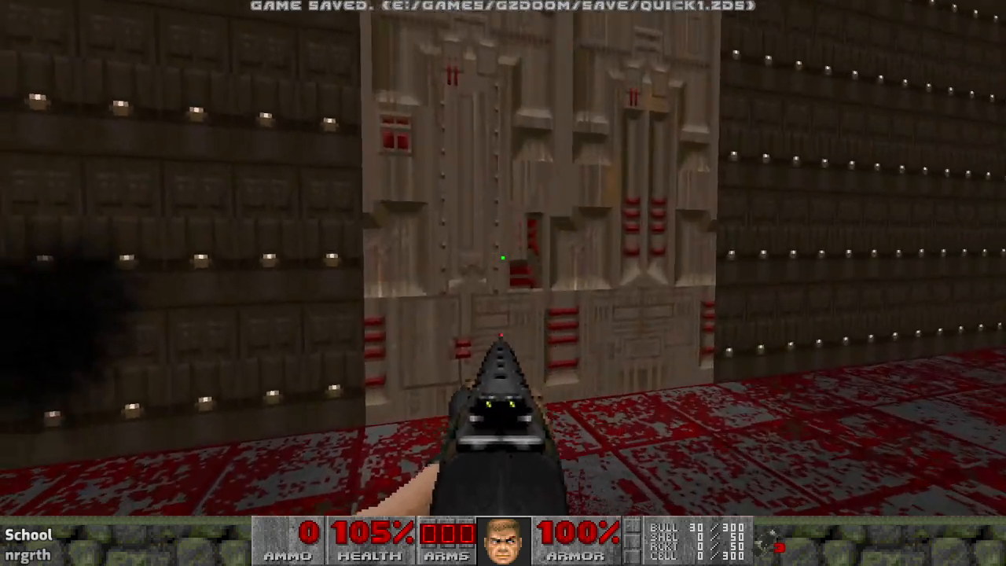
key("e")
key("w")
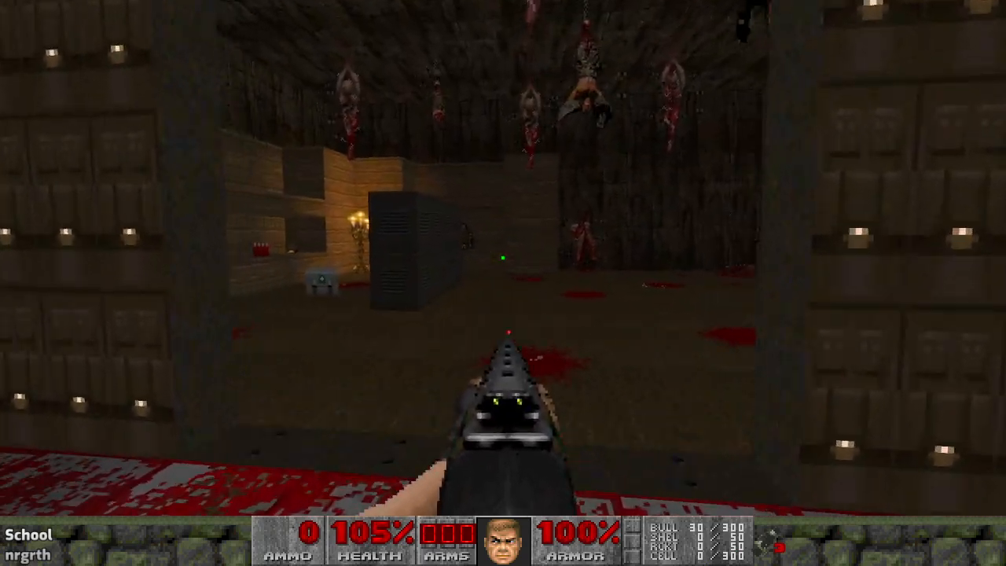
key("w")
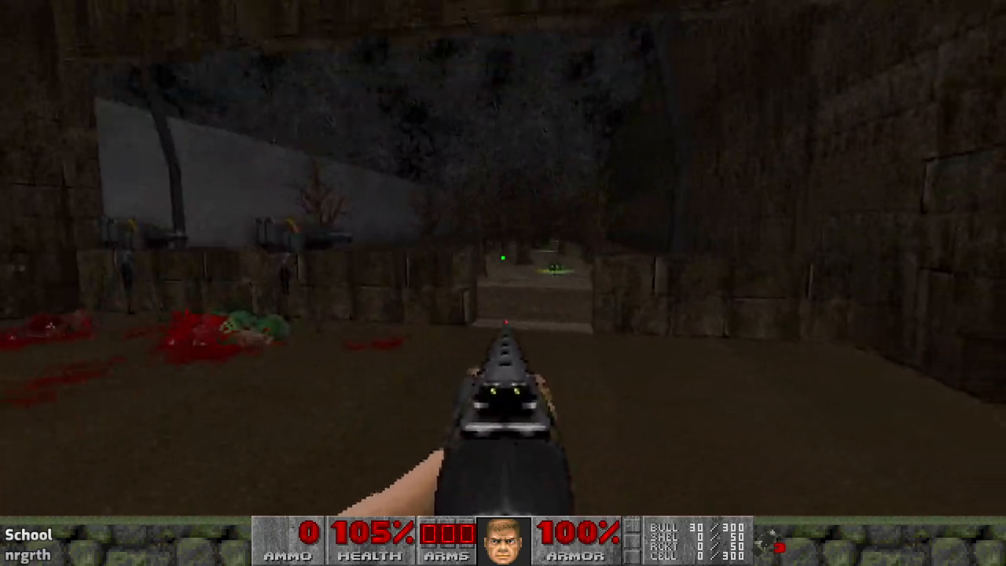
key("w")
key("s")
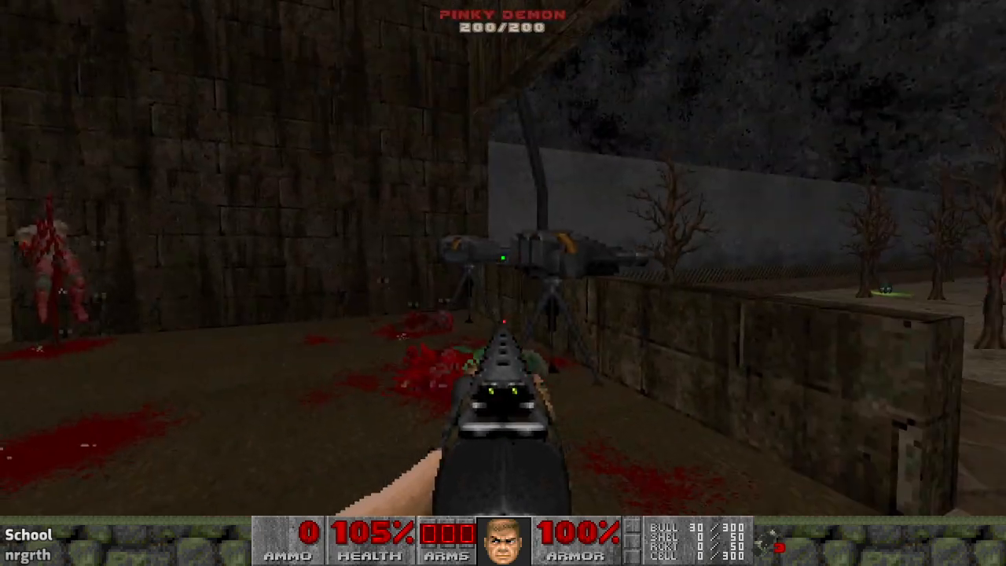
- Man a mounted turret at the low wall and gun down the Pinky Demons charging from the tree yard
key("w")
key("e")
left_click(504, 258)
left_click_drag(503, 258, 503, 258)
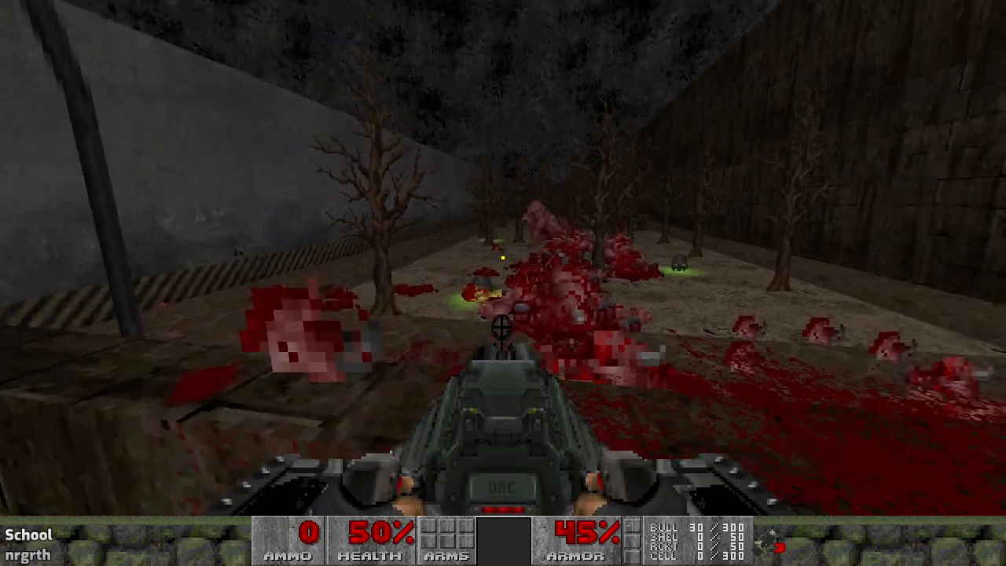
- Get off the turret, man a mounted gun again and shoot the demons still attacking the low wall
key("e")
key("a")
key("e")
left_click_drag(503, 258, 503, 258)
left_click_drag(503, 327, 503, 327)
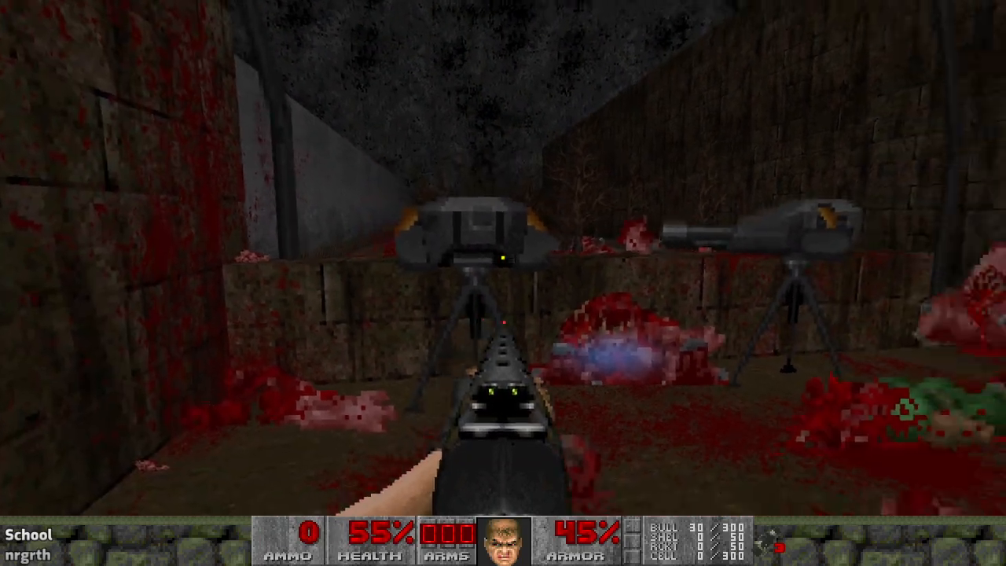
- Collect the backpack, rifle ammunition, shotgun shells and medikit from the wooden shelves and floor of the storeroom
key("w")
key("w")
key("w")
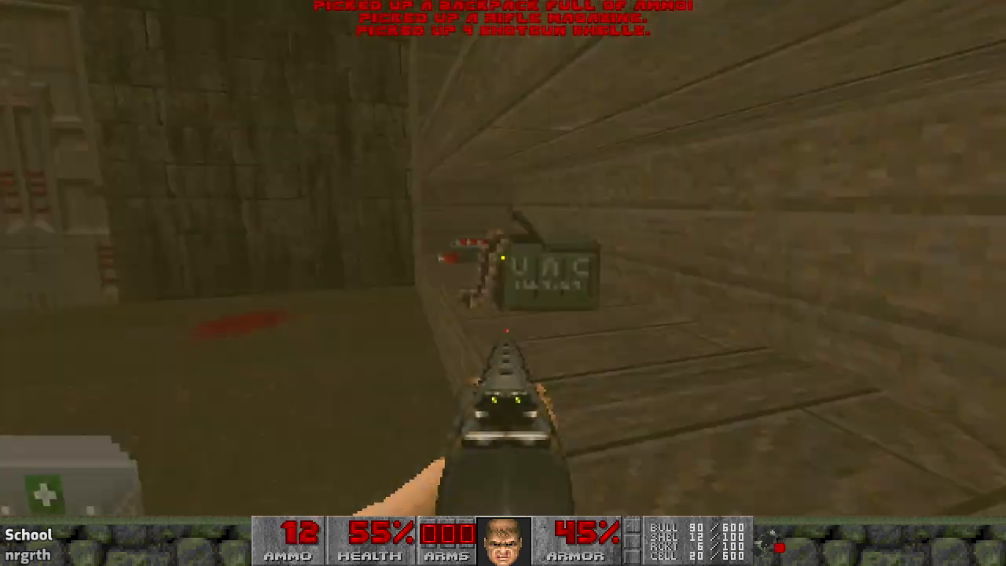
key("w")
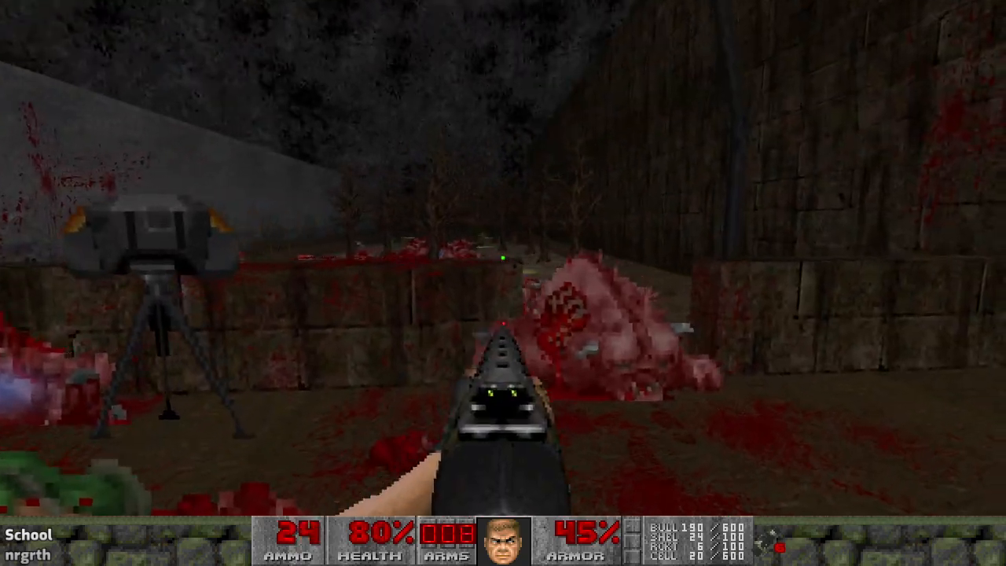
- Cross the tree yard to the large metal gate, collecting health and armor bonuses along the way
key("w")
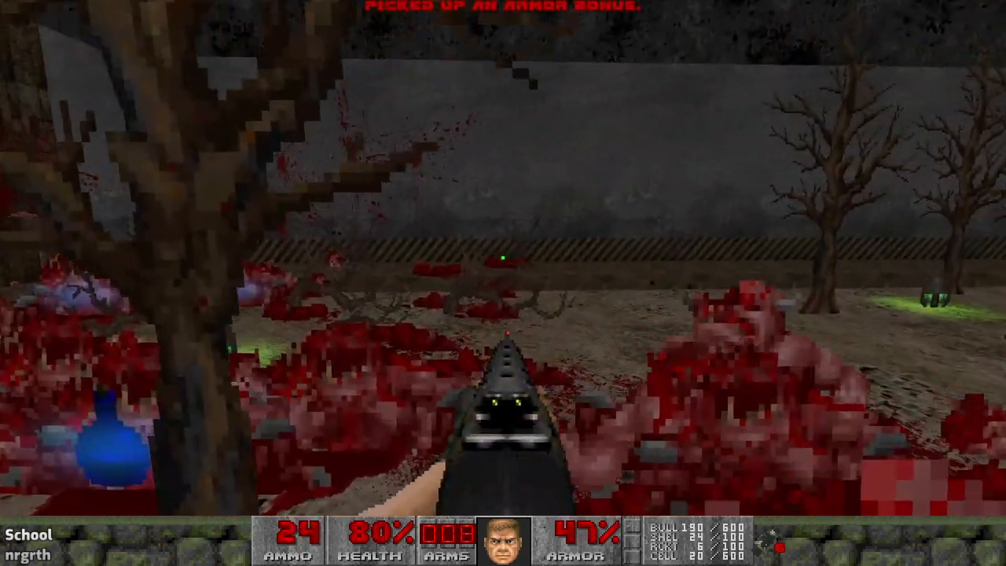
key("w")
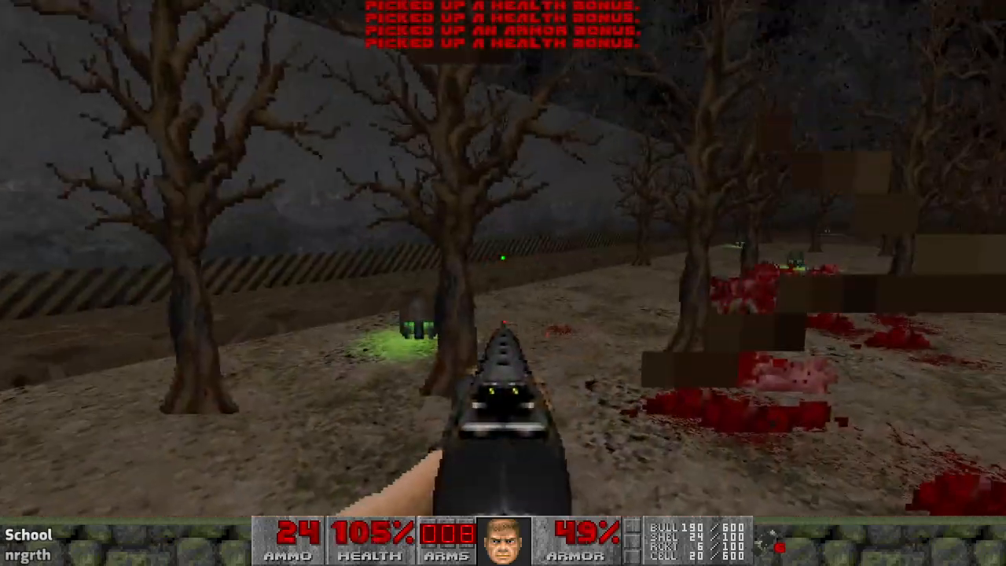
key("w")
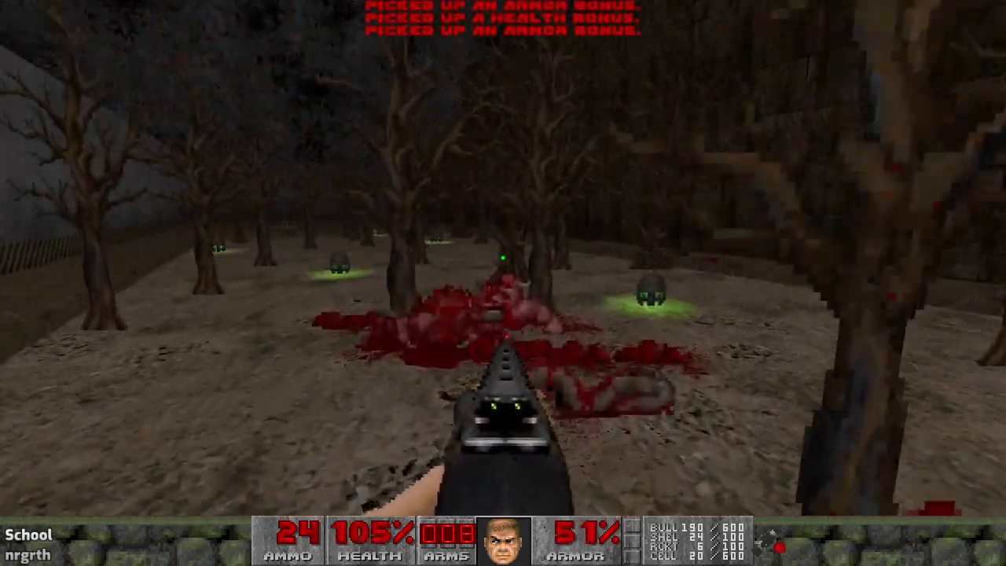
key("w")
key("w")
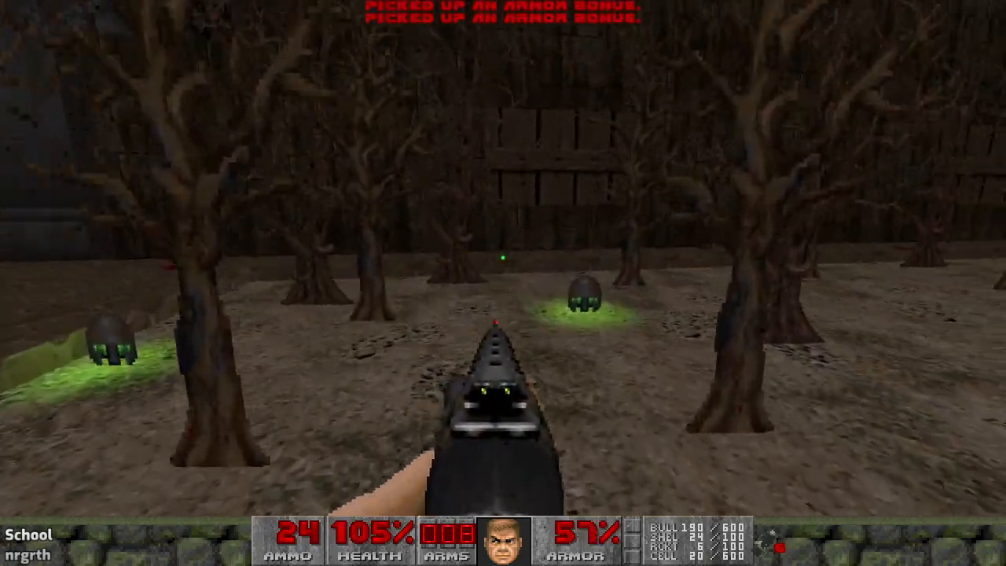
key("w")
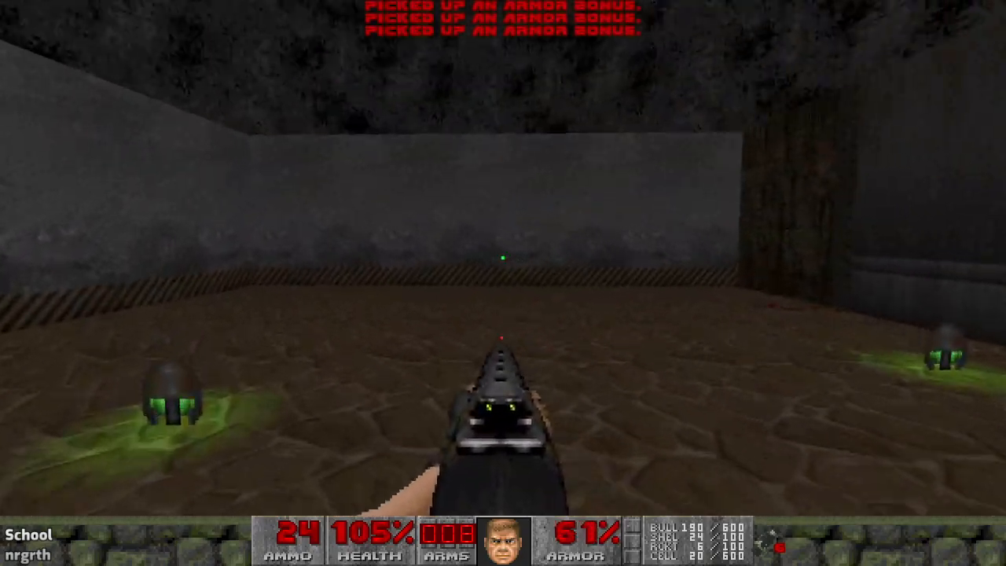
key("w")
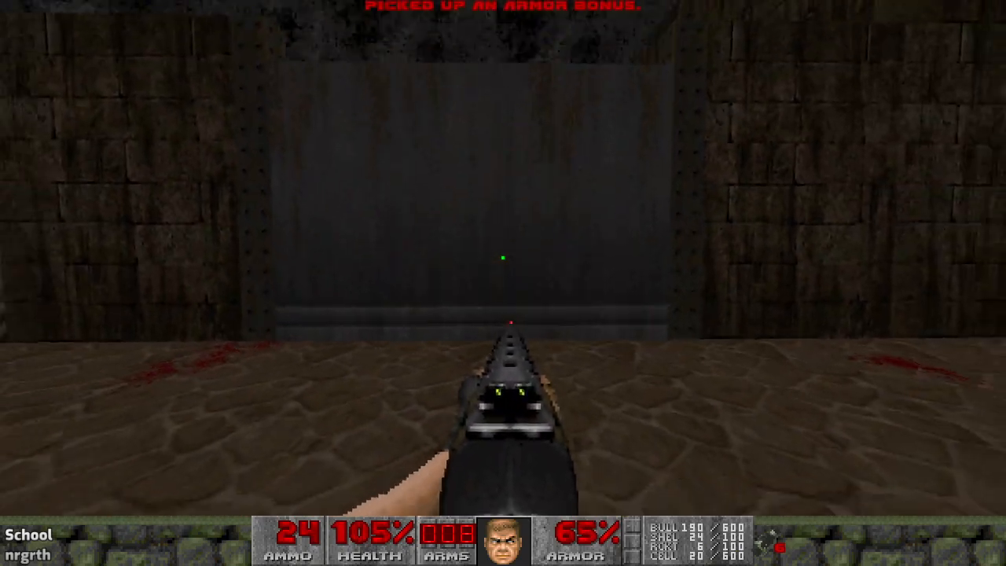
- Open the large metal gate, back away while shooting the Cacodemon behind it, and quick-save the game
key("s")
key("w")
key("w")
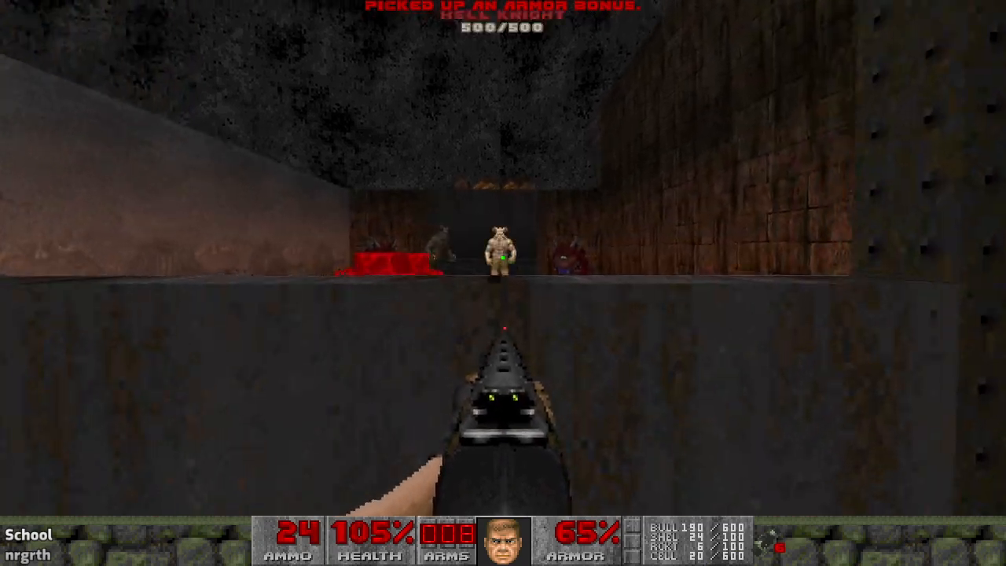
key("s")
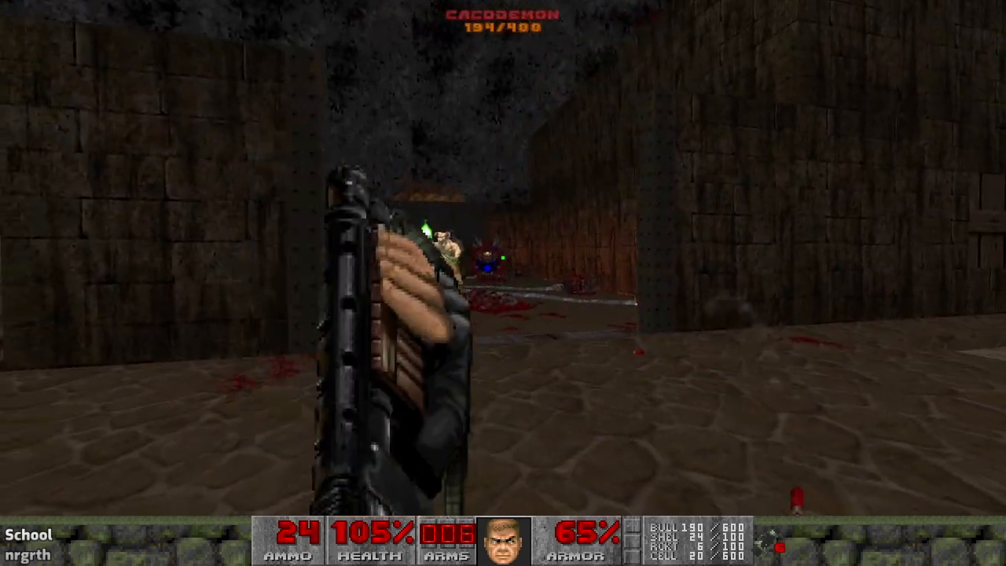
key("w")
key("F6")
- Reload the shotgun and strafe beside the gate while firing at the approaching Hell Knight
key("d")
key("d")
key("r")
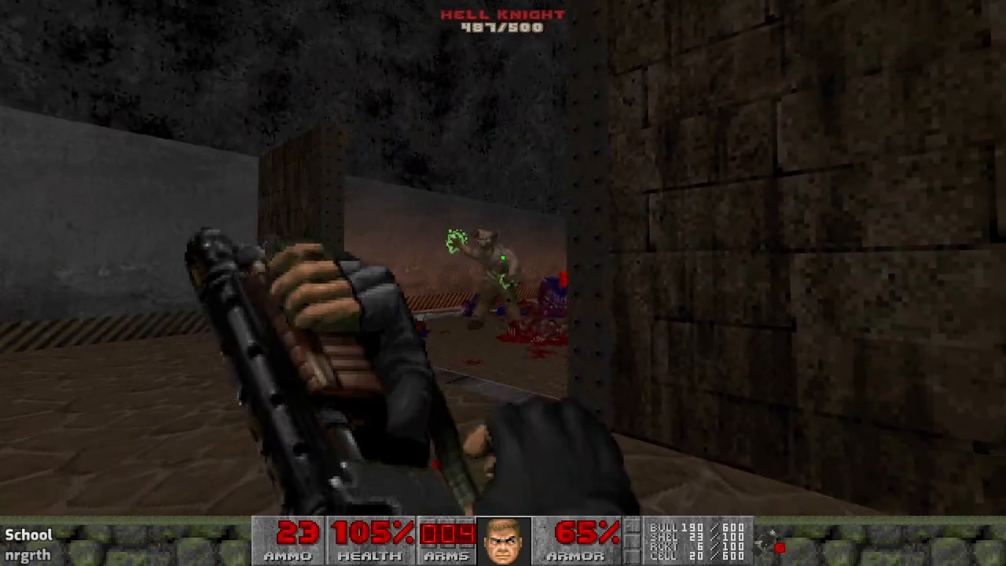
key("a")
key("d")
left_click(503, 258)
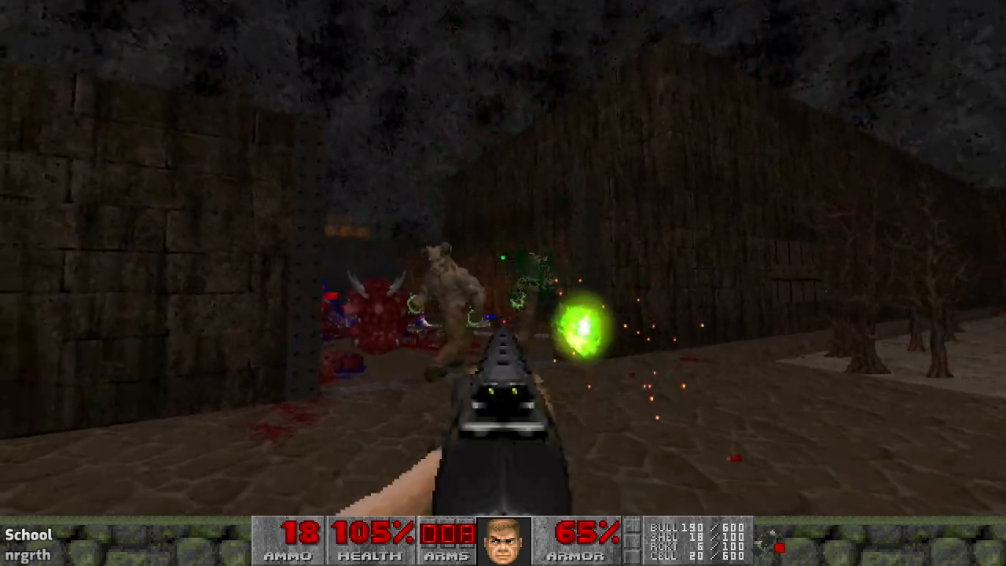
- Strafe around the green fireballs and shoot the Hell Knights that came through the gate
key("a")
key("d")
key("a")
left_click(503, 258)
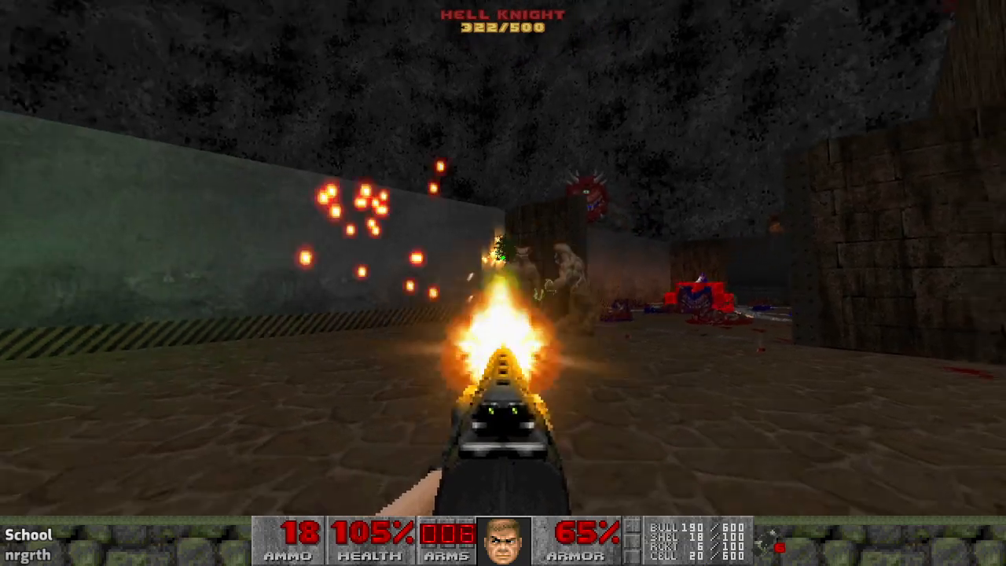
key("d")
left_click(503, 258)
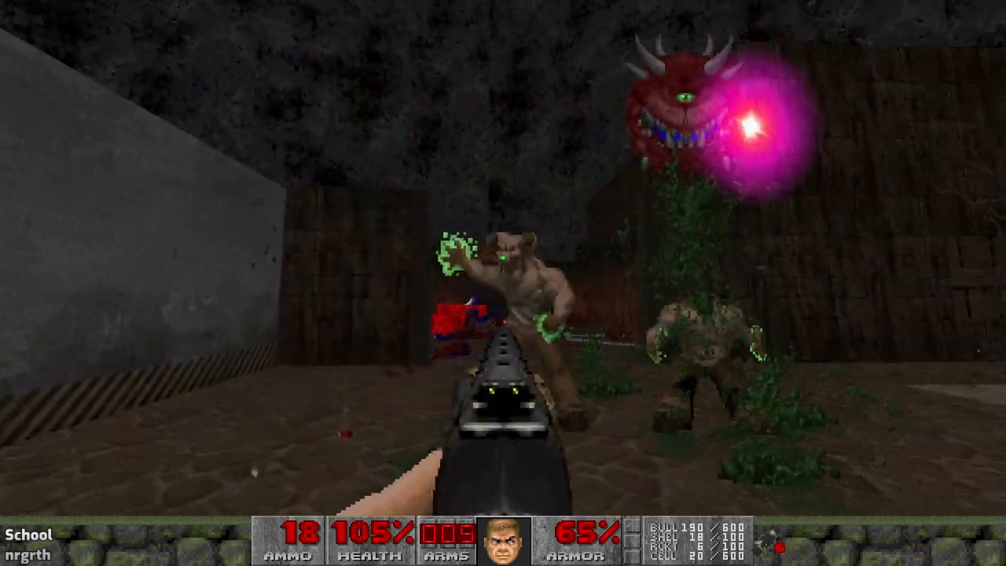
left_click(504, 258)
left_click(504, 258)
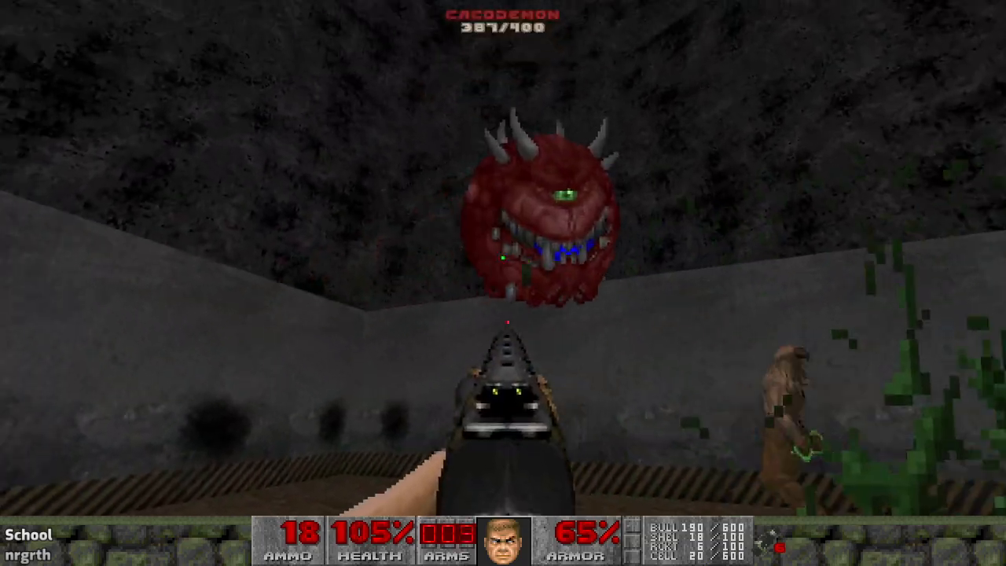
- Kill the flying Cacodemon and the remaining Hell Knight with the shotgun, reloading between bursts
left_click(503, 258)
left_click(503, 258)
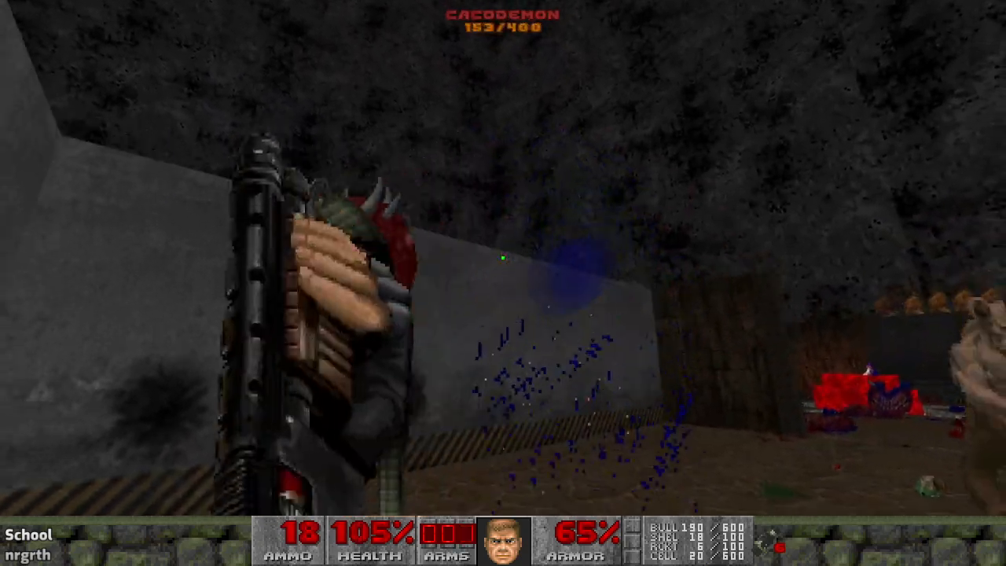
left_click(504, 258)
key("r")
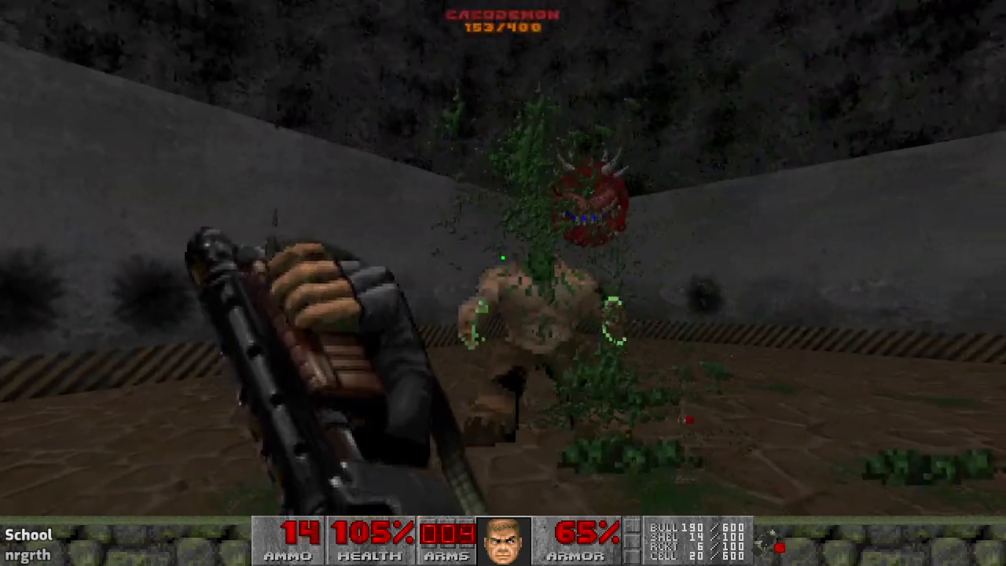
left_click(503, 258)
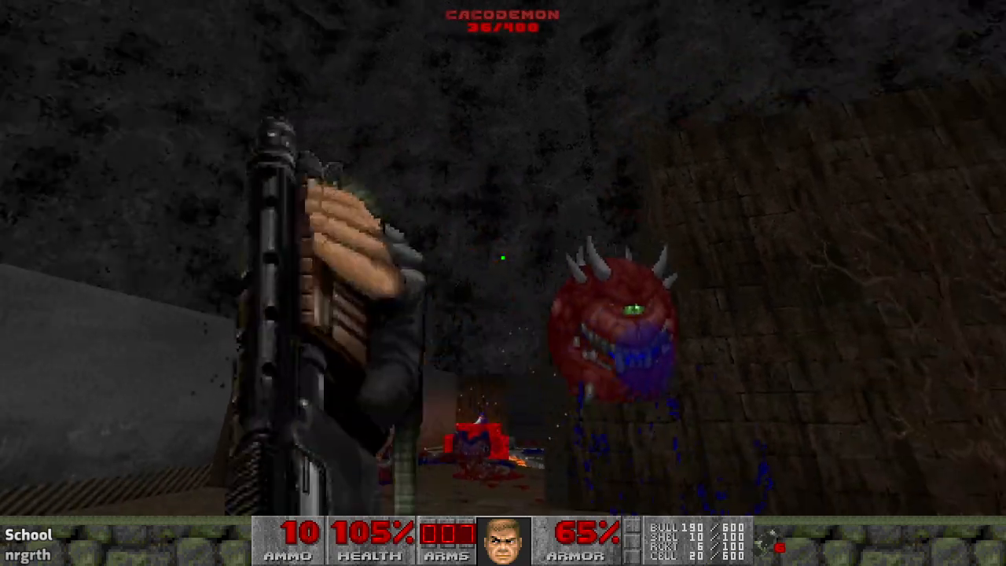
left_click(503, 258)
key("r")
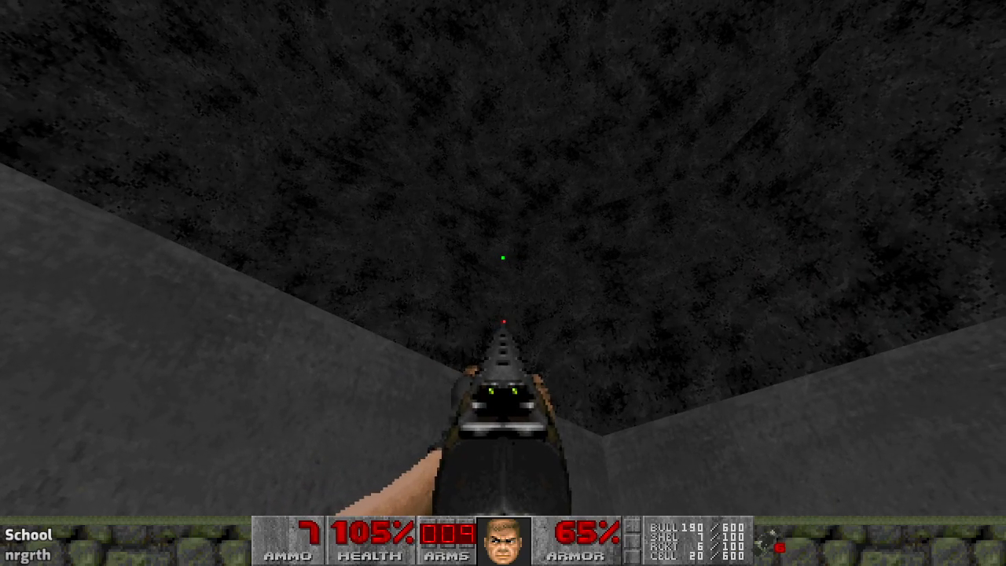
- Cross the lava-cracked courtyard to the far metal gate, pick up the box of rifle ammunition and quick-save the game
key("w")
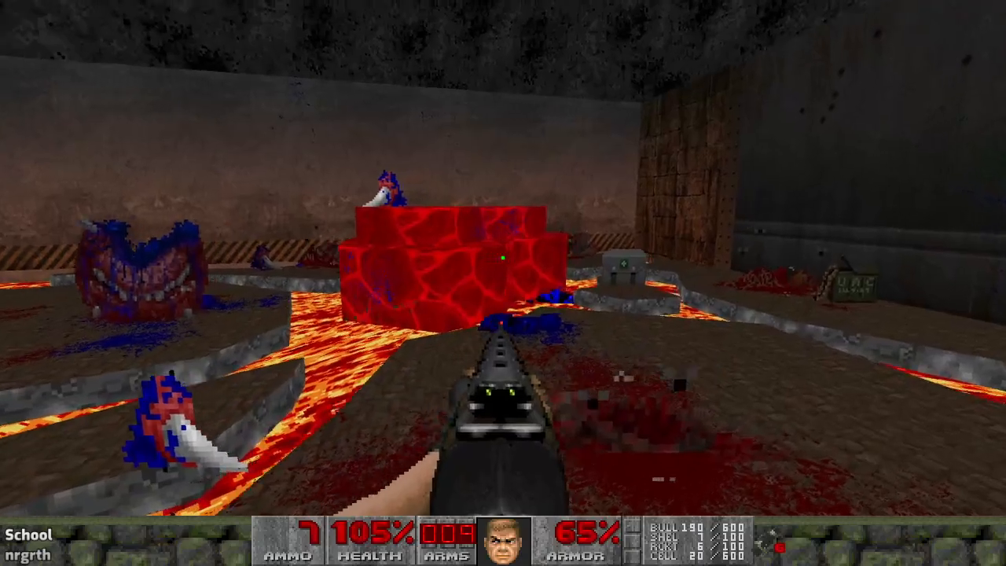
key("w")
key("w")
key("a")
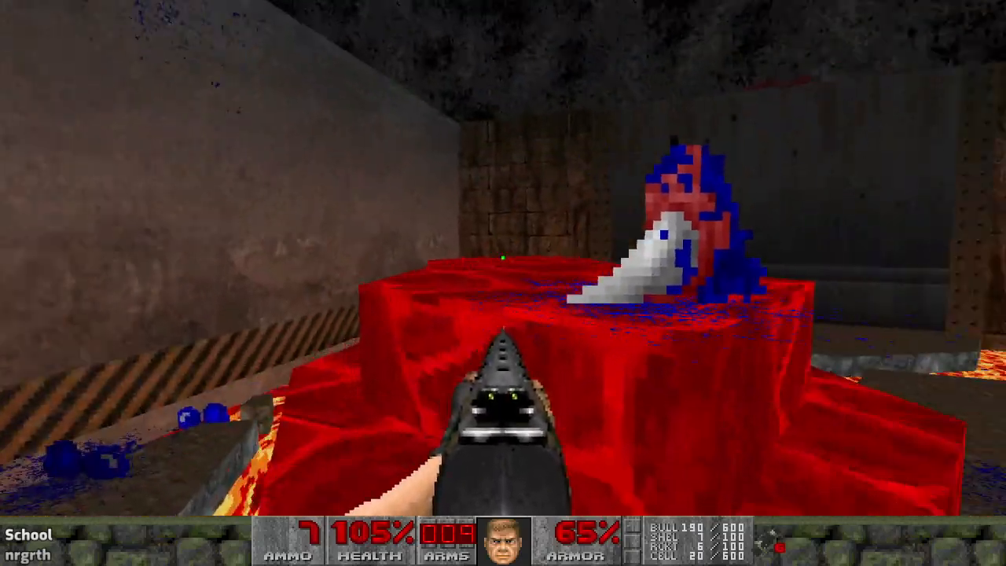
key("w")
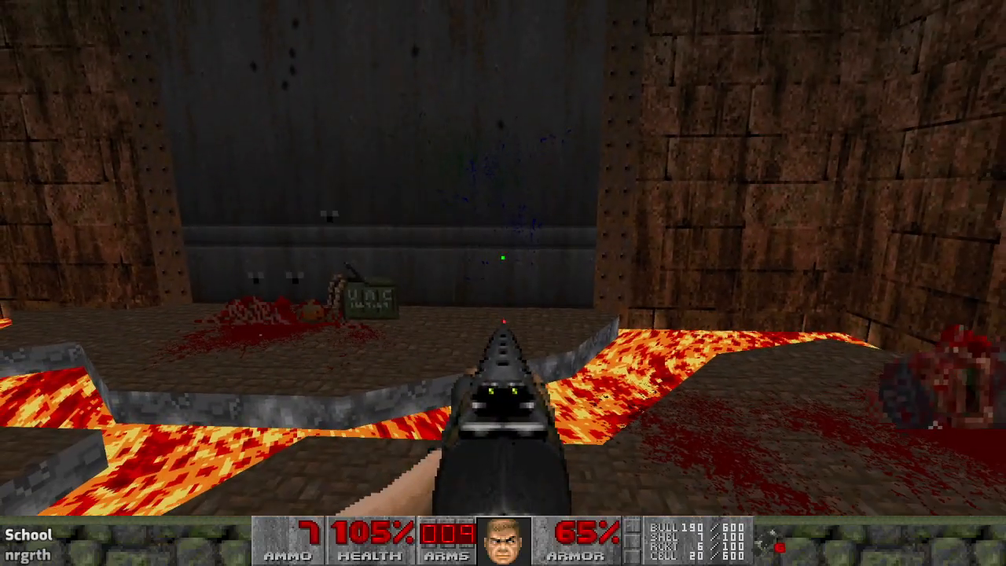
key("w")
key("F6")
key("s")
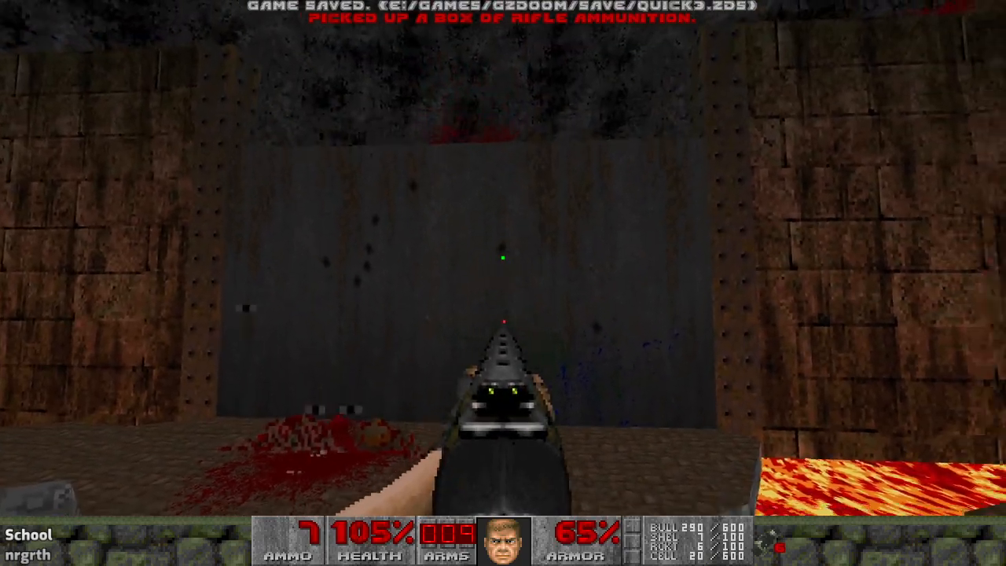
- Pass the far gate, shoot the zombies by the red car and collect their dropped shotgun, pistol and grenade
key("w")
key("s")
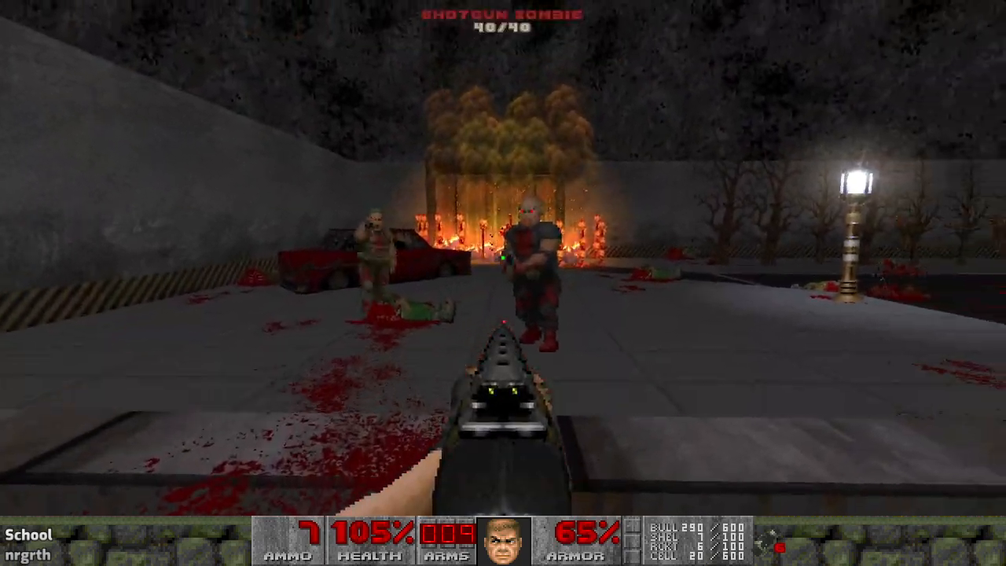
left_click(503, 258)
key("w")
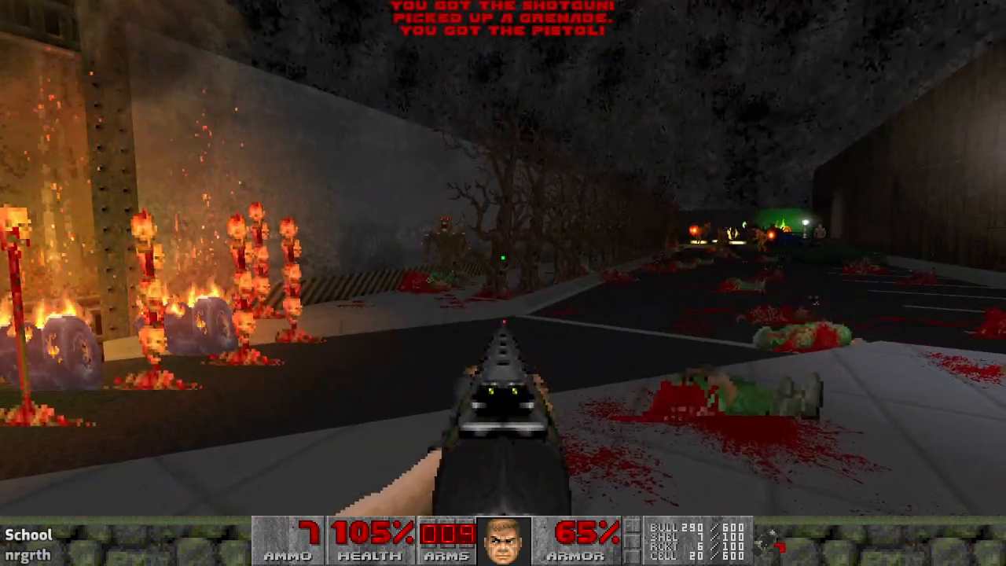
- Shoot the Imps among the trees and in the parking lot with the shotgun, then reload it
left_click(504, 257)
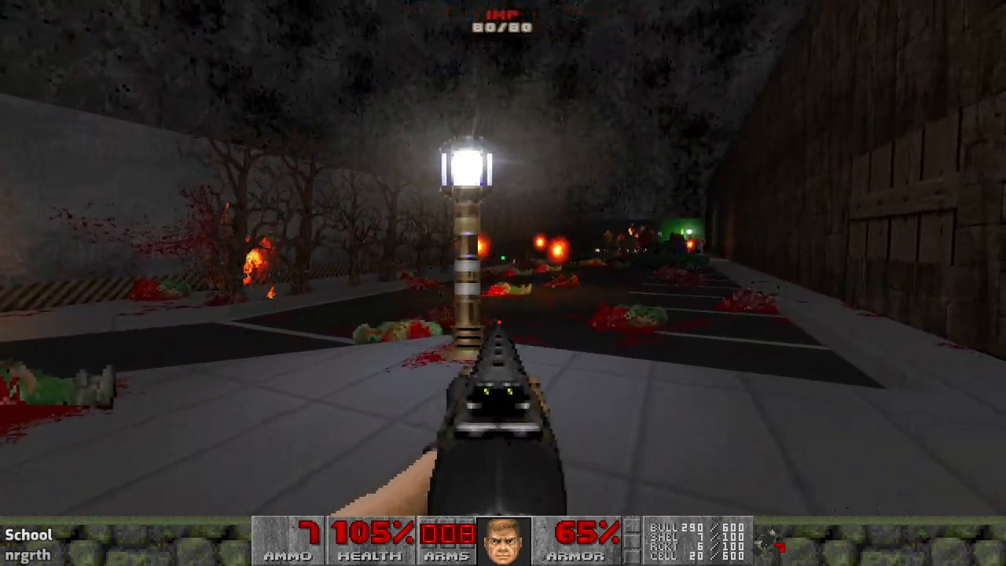
left_click(503, 258)
left_click(503, 258)
left_click(503, 258)
left_click(503, 258)
left_click(503, 258)
key("s")
key("r")
- Advance past the lamp post into the parking lot, firing the shotgun at the group of Imps
key("w")
left_click(504, 258)
left_click(503, 258)
key("s")
key("w")
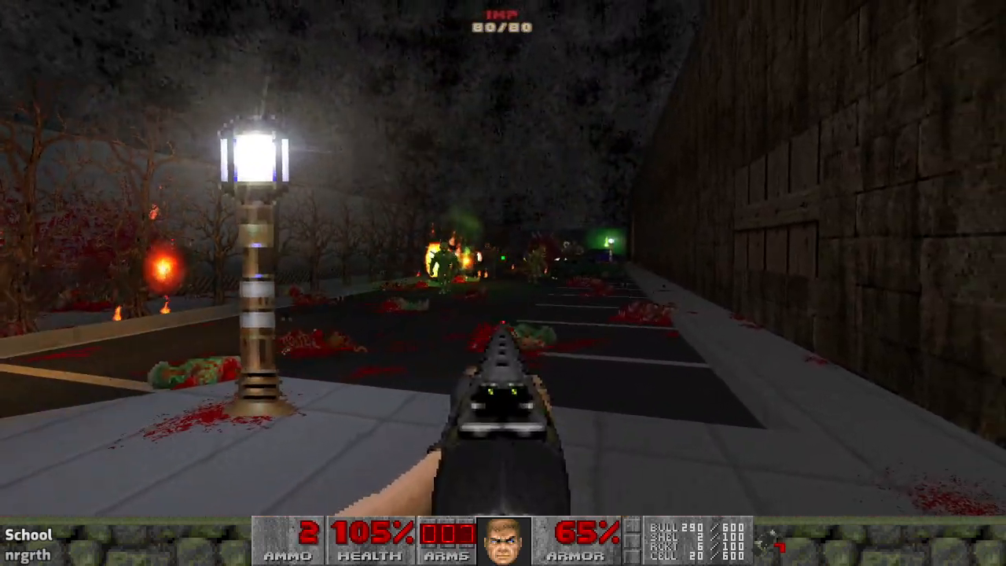
key("d")
left_click(503, 258)
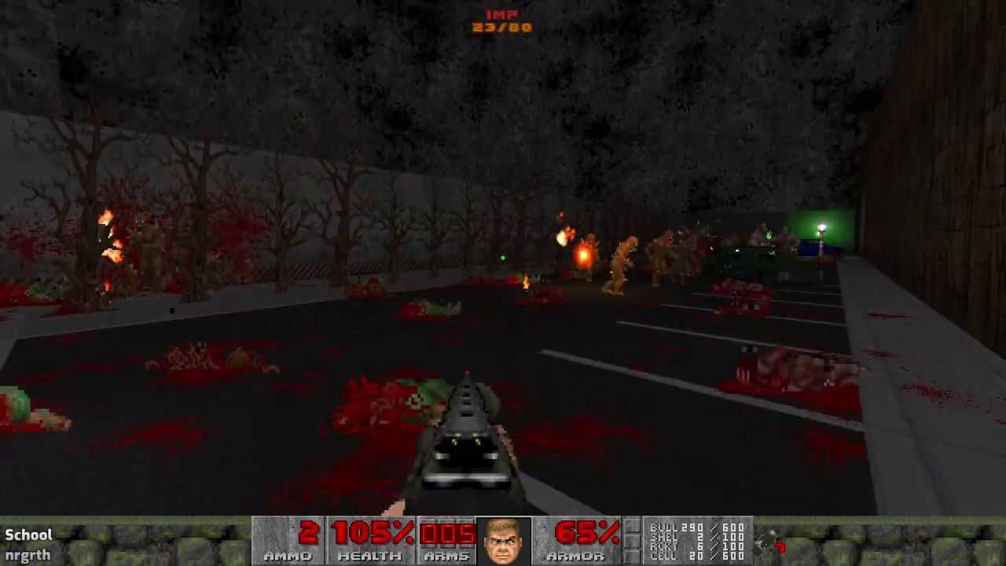
- Switch to the rifle and retreat to the pavement near the fire while dodging the Imps' fireballs
key("4")
key("s")
key("d")
key("a")
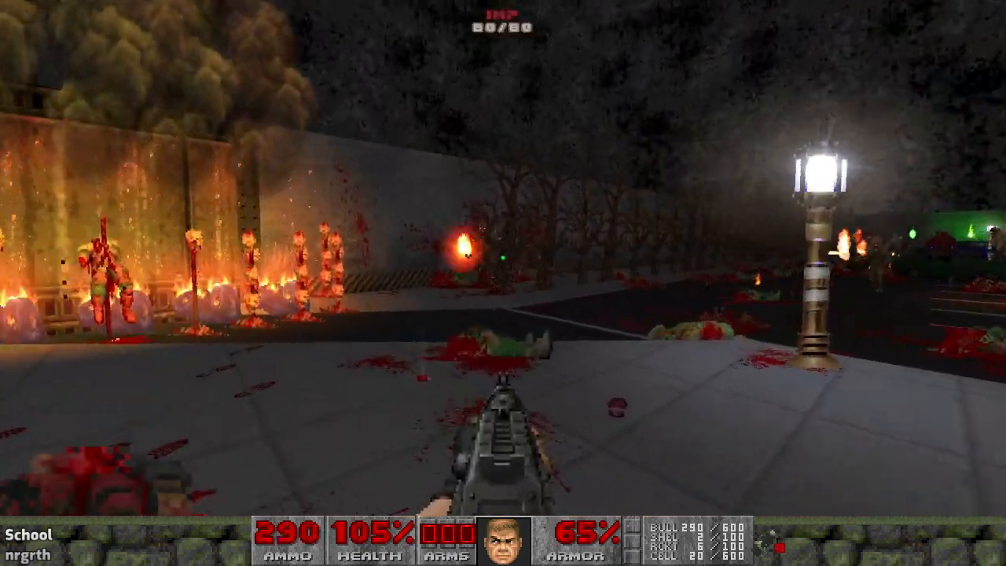
- Reload the rifle and shoot the Imp ahead while advancing along the burning wall
key("r")
key("a")
key("w")
left_click(503, 258)
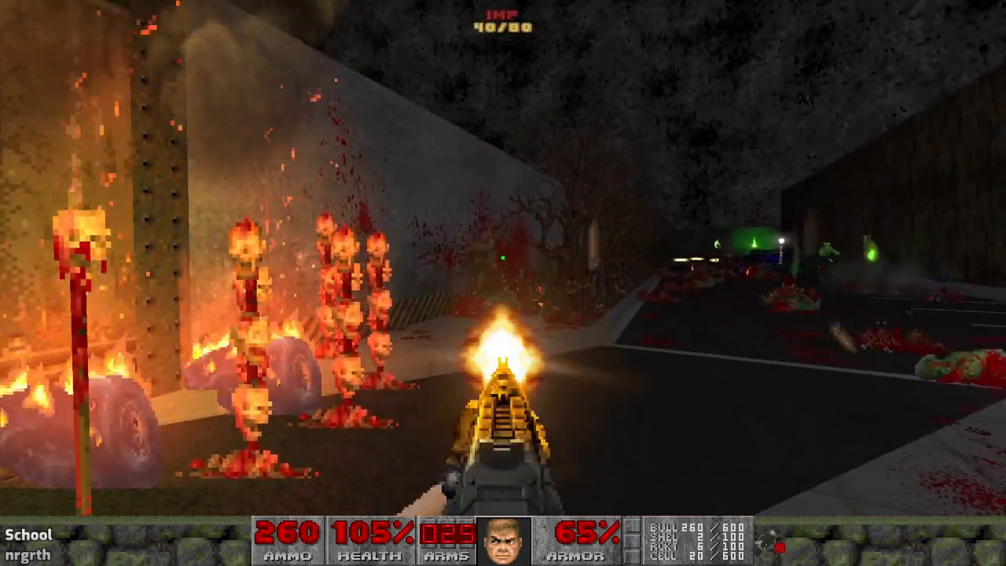
- Advance to the lamp post at the edge of the parking lot, firing the rifle at the Hell Knights
key("w")
left_click(503, 258)
left_click(503, 258)
key("d")
left_click(503, 258)
key("a")
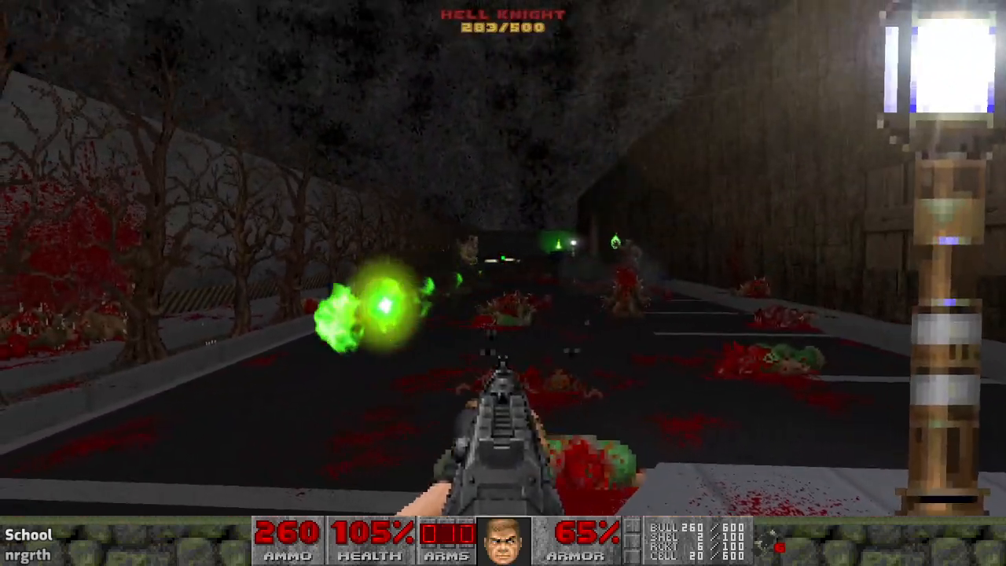
- Reload the rifle and retreat across the pavement, dodging the Hell Knights' green fireballs and firing back
key("a")
key("r")
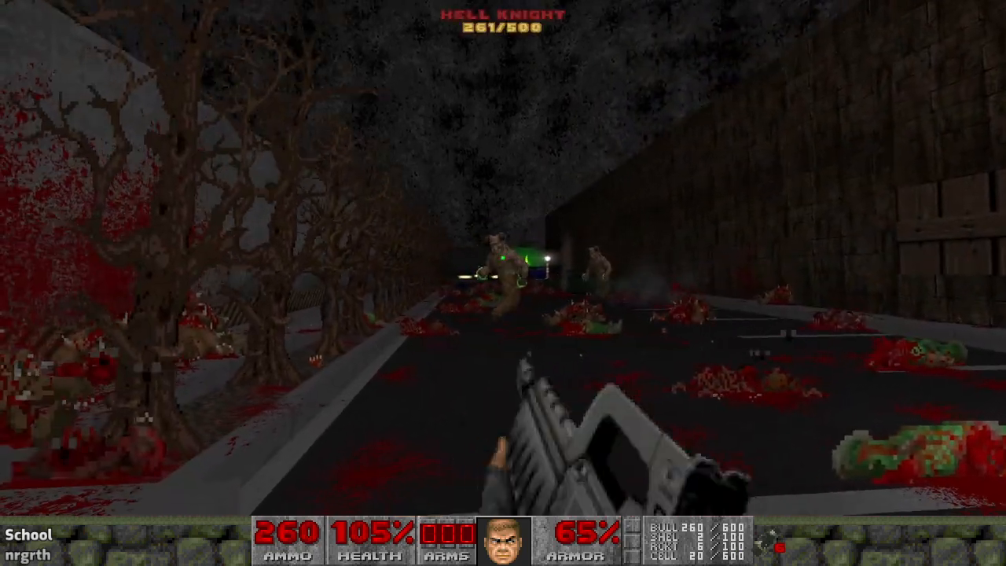
key("s")
key("d")
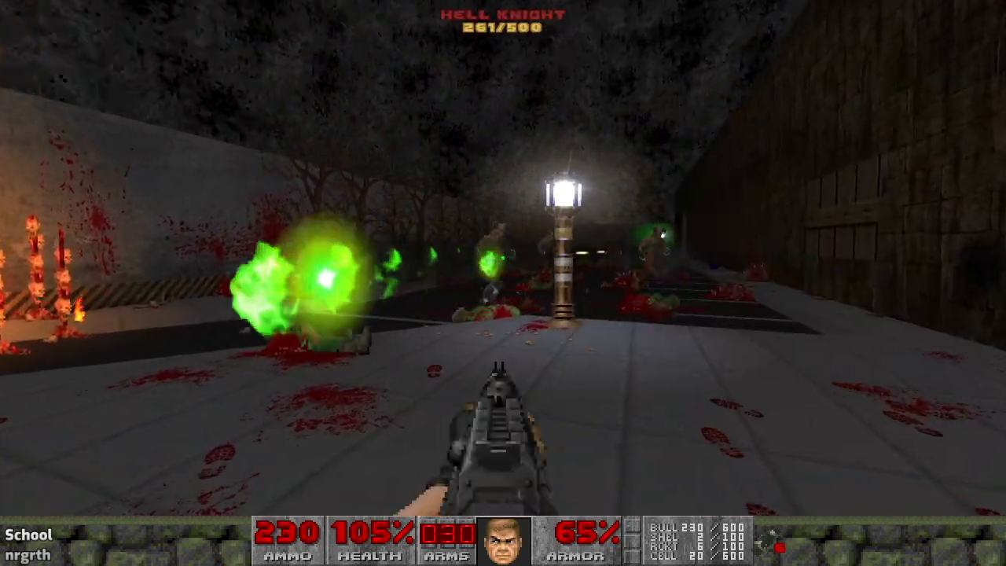
key("s")
key("a")
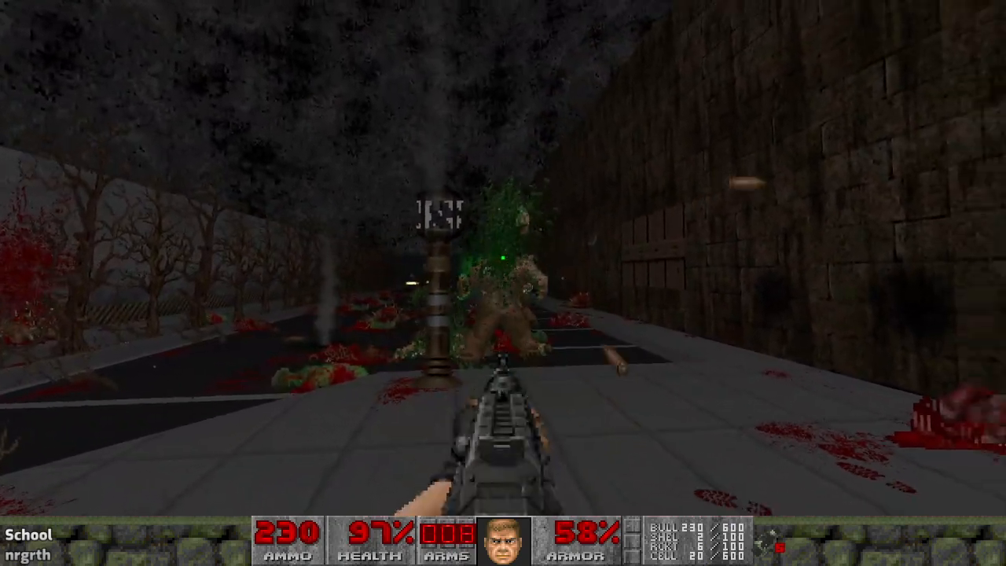
- Shoot the remaining Hell Knights beside the stone wall, reloading the rifle between bursts
key("d")
left_click(503, 258)
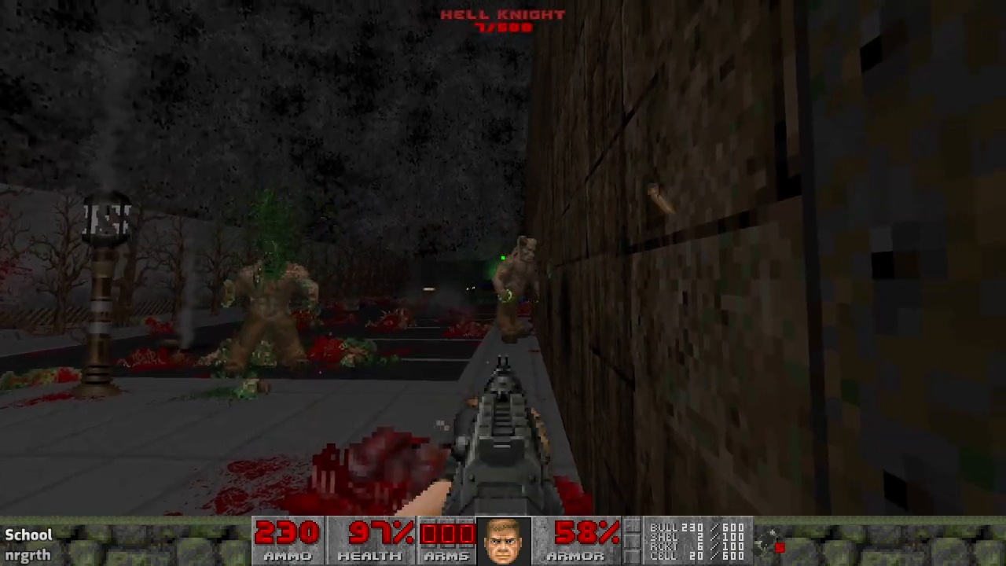
key("r")
key("a")
left_click(503, 258)
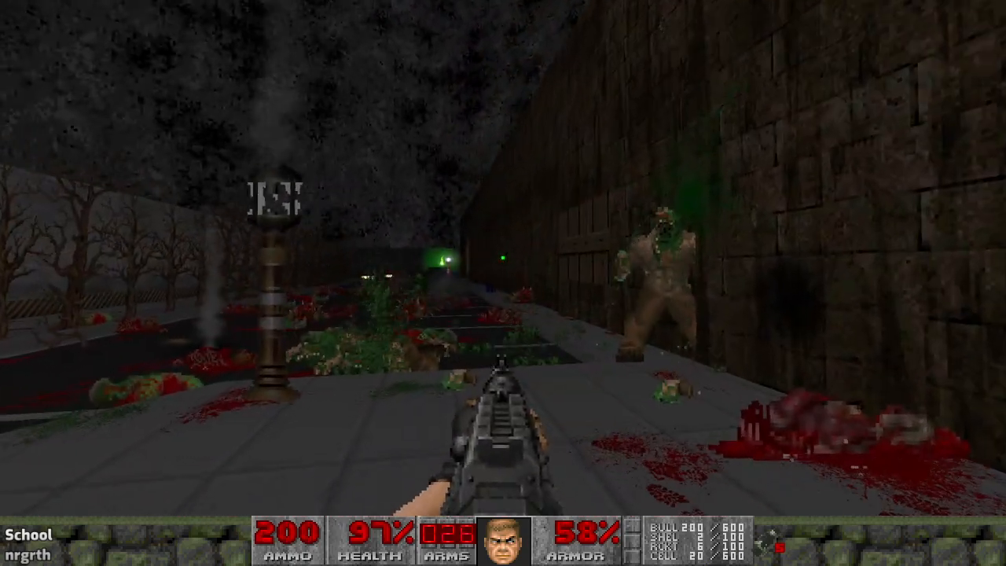
- Reload the rifle and advance past the lamp post to the green car, checking the automap on the way
key("w")
key("r")
key("w")
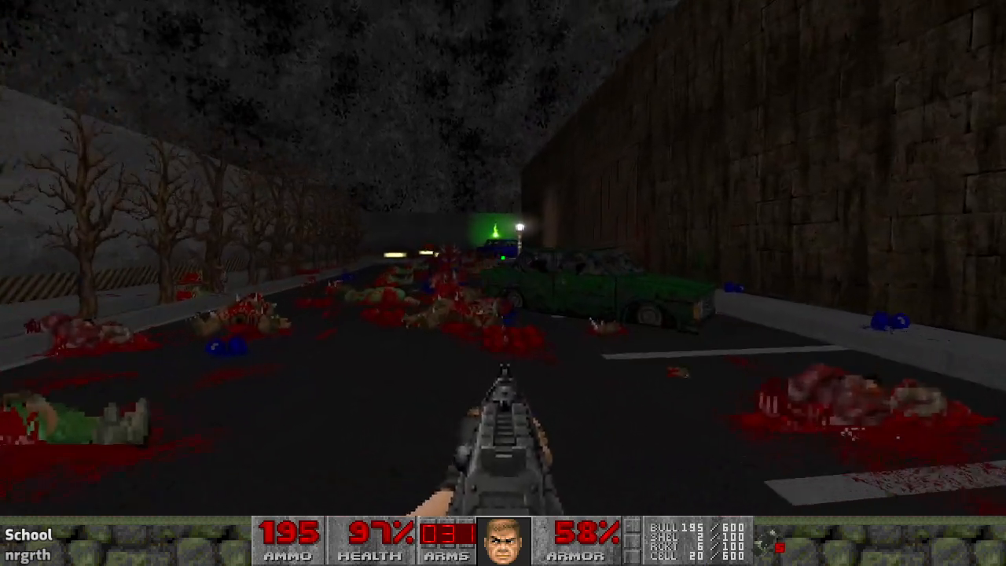
key("Tab")
key("Tab")
key("w")
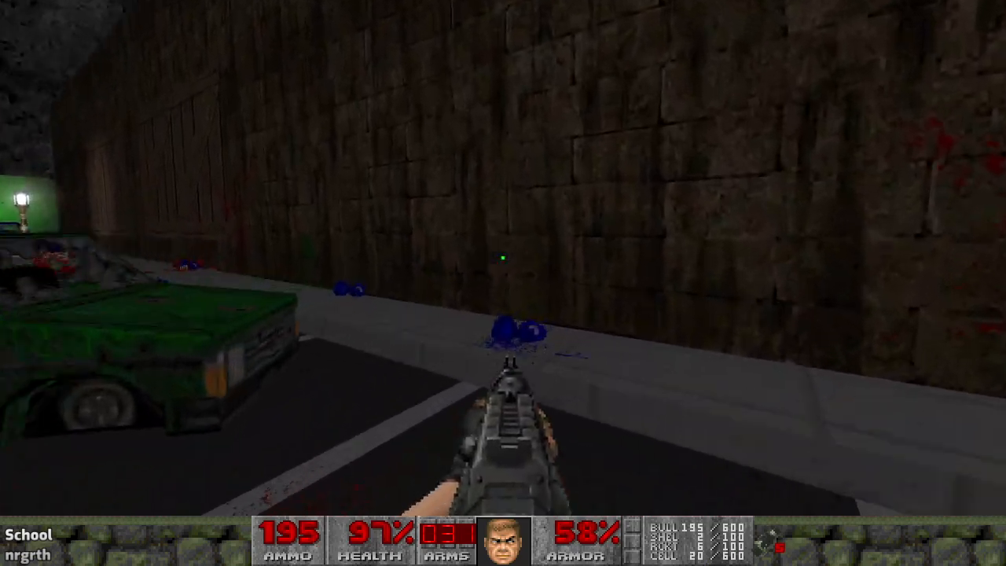
- Explore the far end of the parking lot around the exit pit and walk back to the lava yard
key("w")
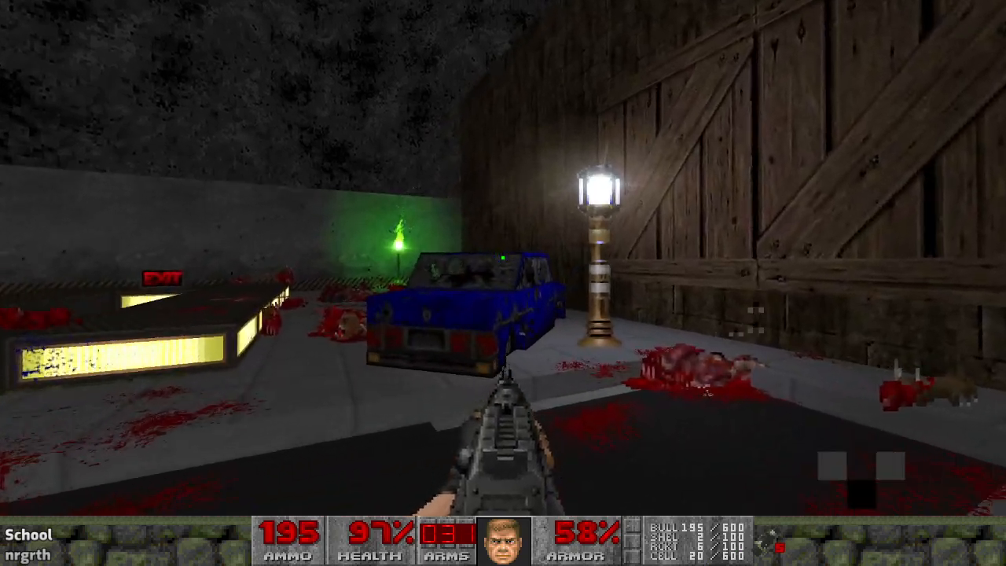
key("w")
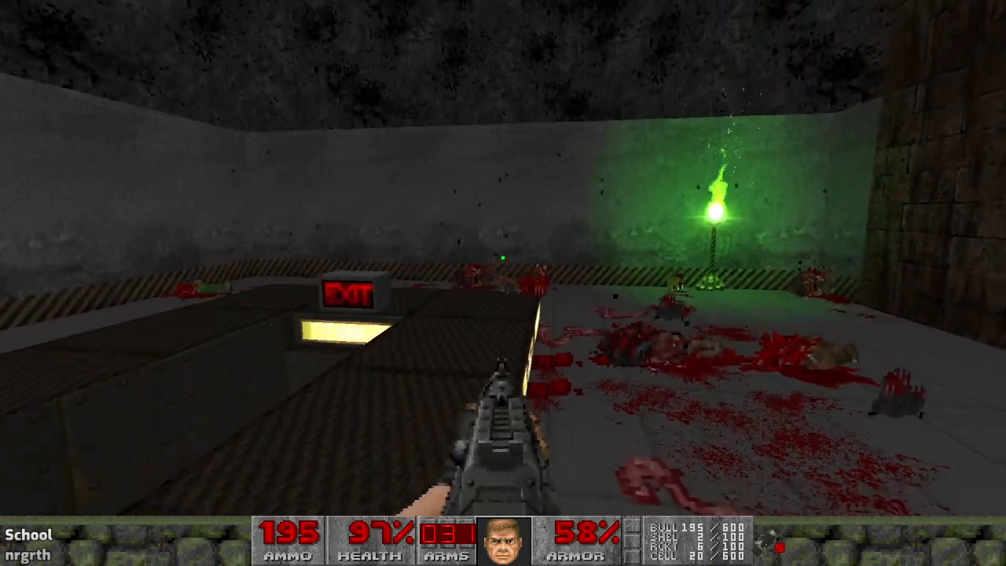
key("w")
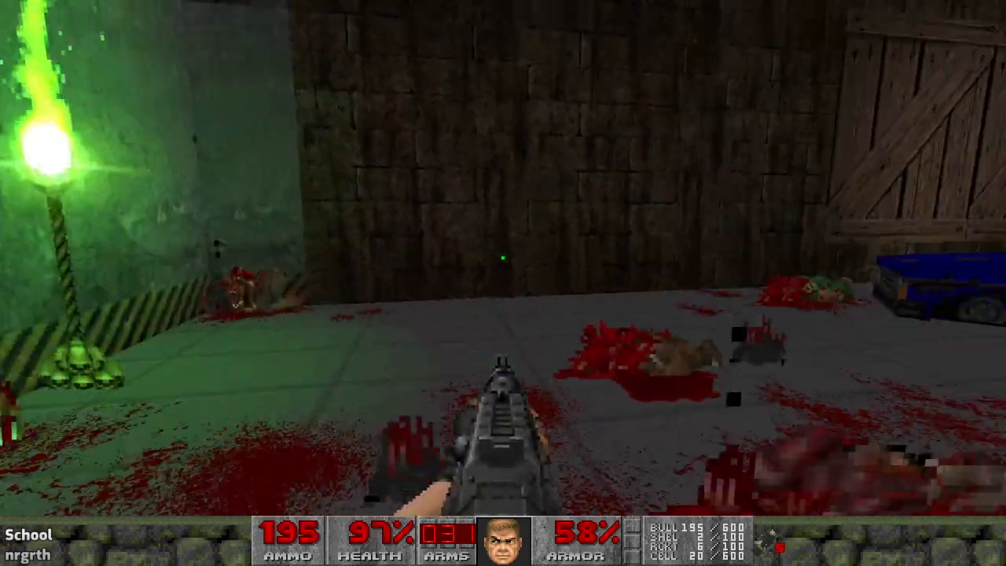
key("w")
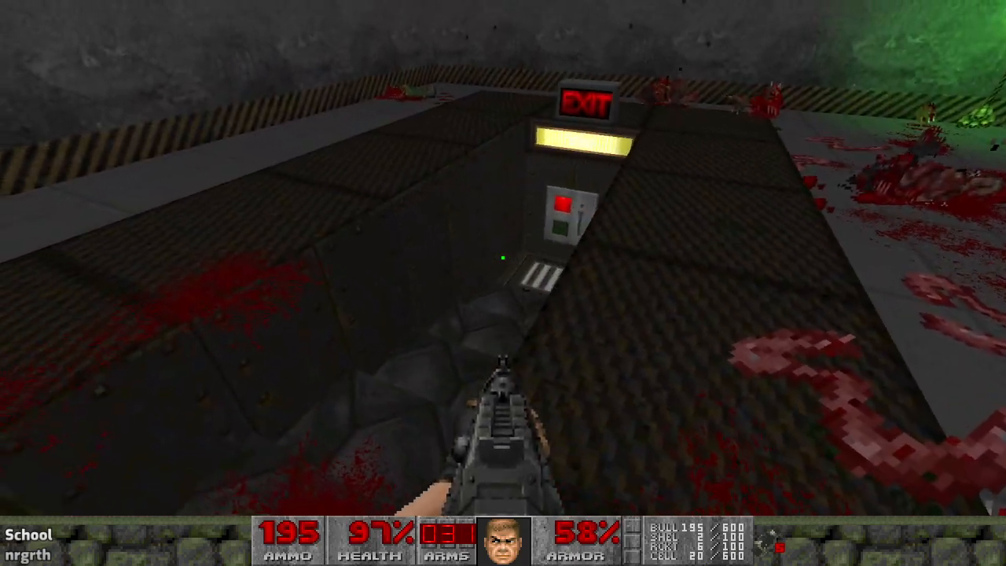
key("w")
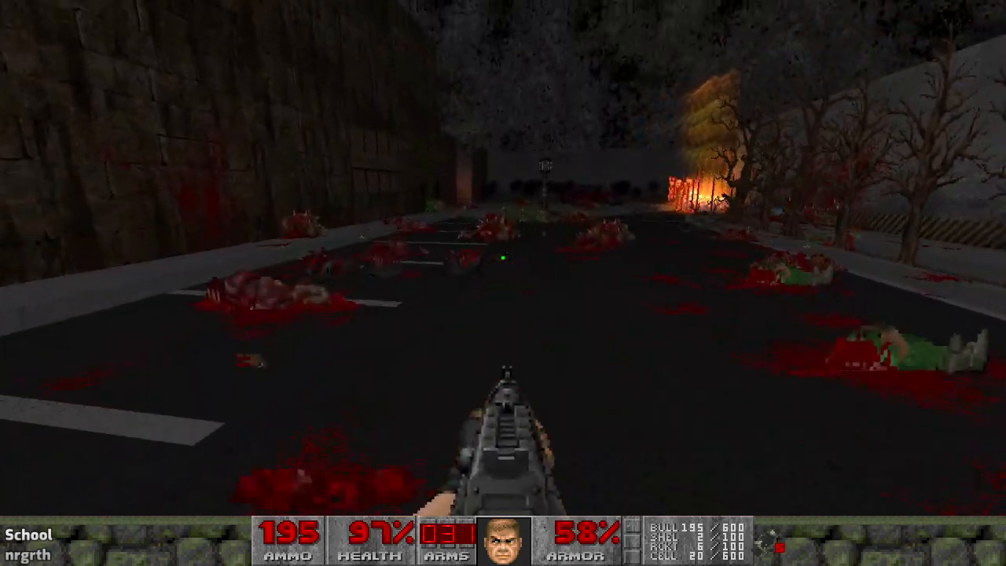
key("w")
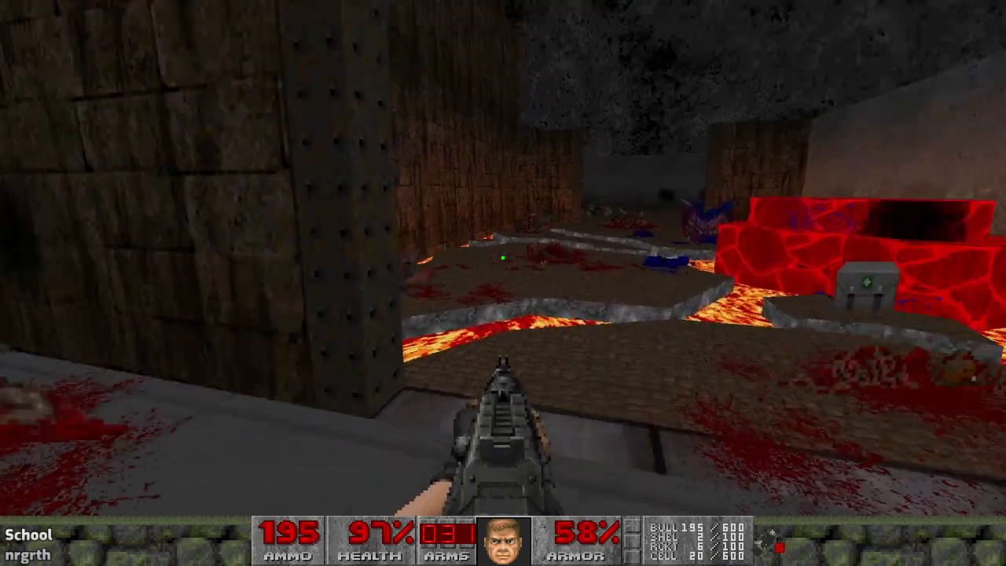
- Return across the parking lot, drop into the exit pit and activate the exit switch
key("w")
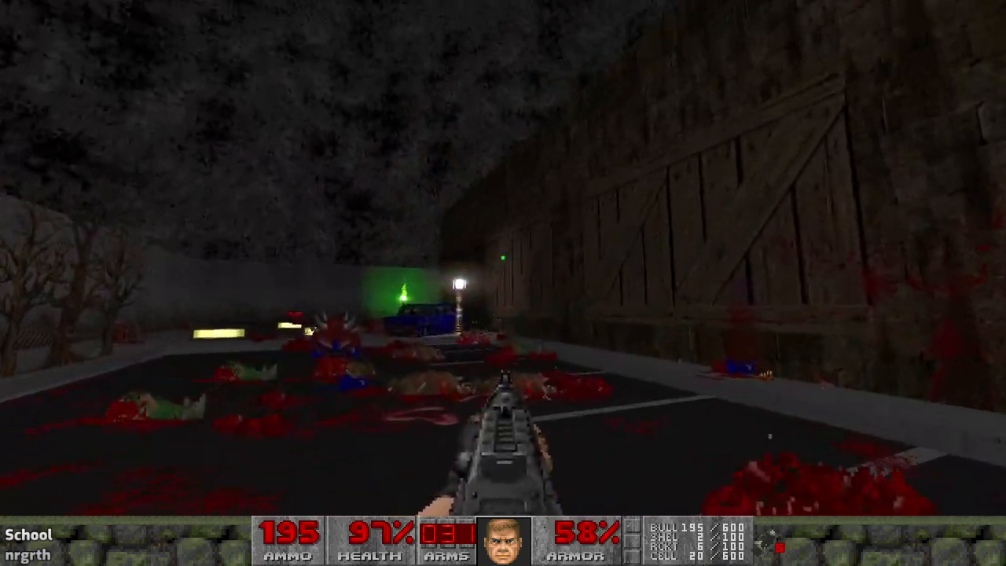
key("w")
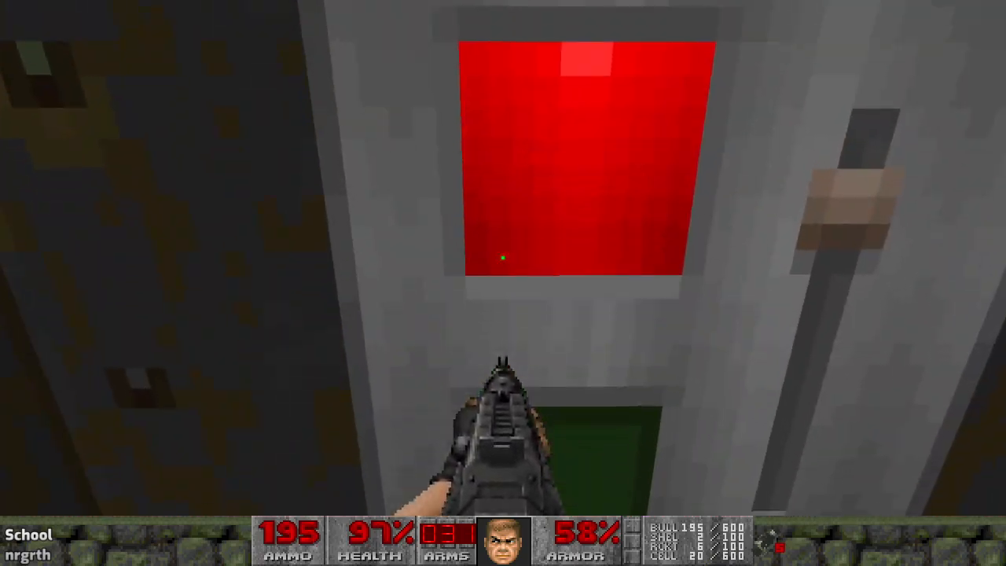
key("e")
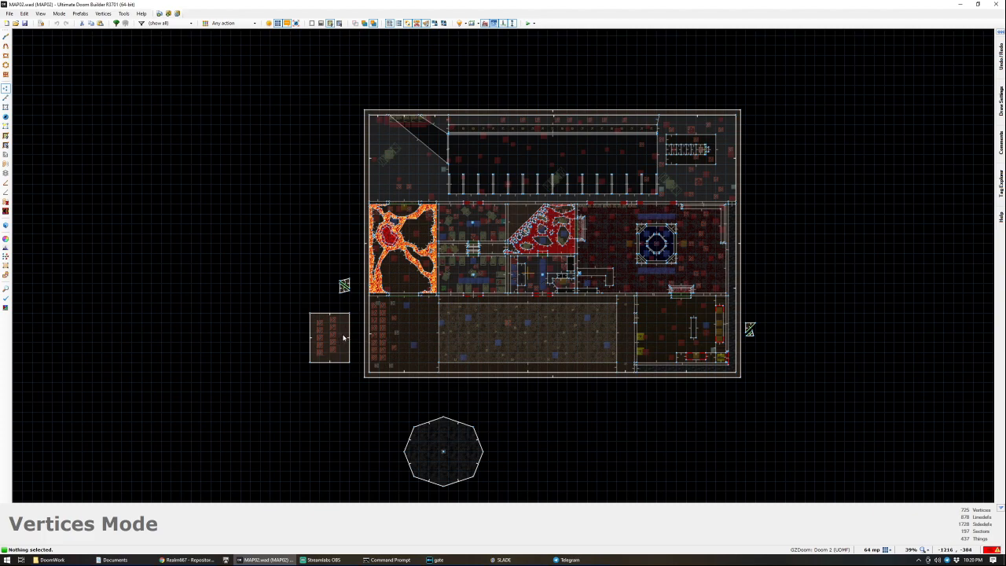
- Enter the 3D view of MAP02 in Ultimate Doom Builder and examine the monster closet and the monsters along the boundary wall
key("q")
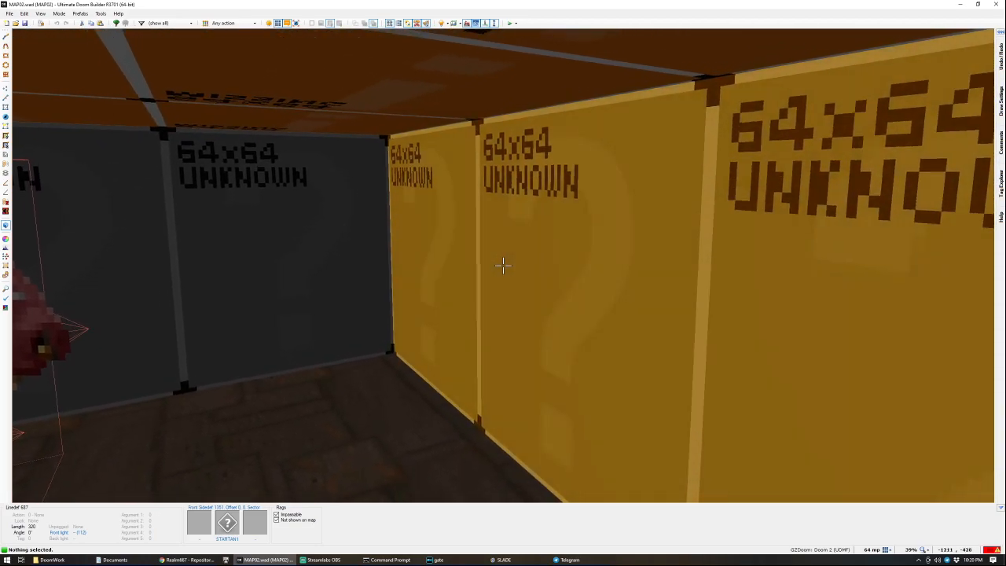
key("d")
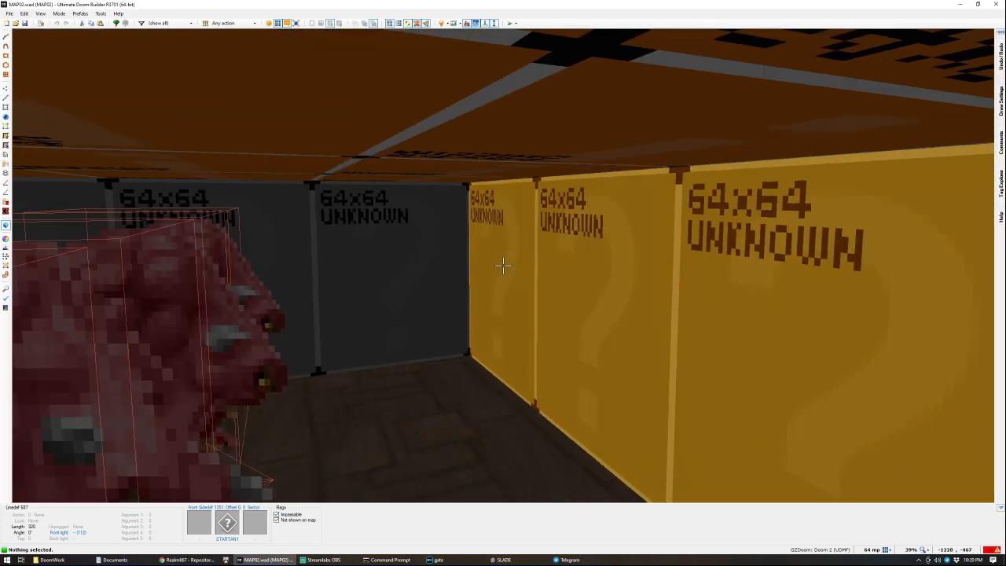
key("d")
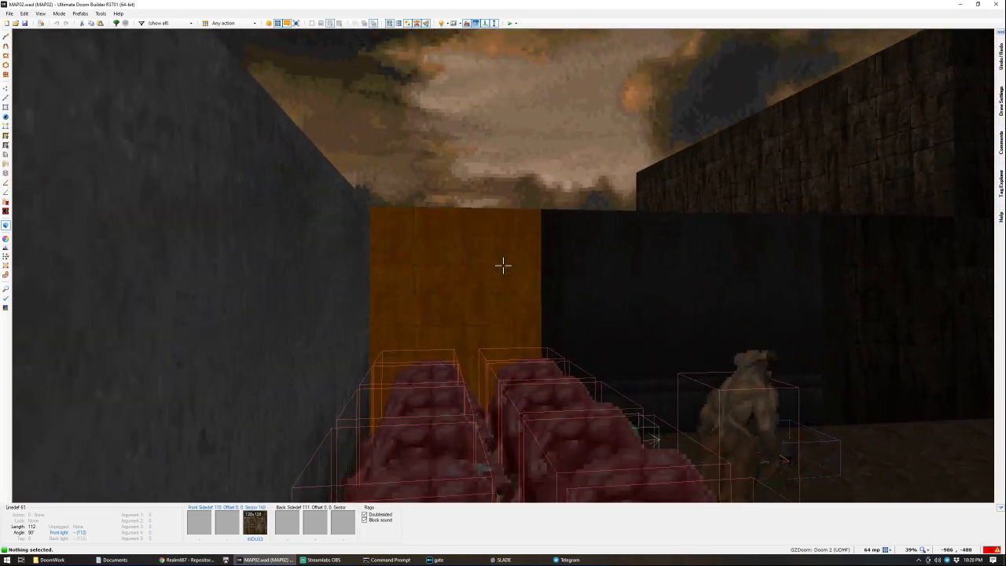
key("e")
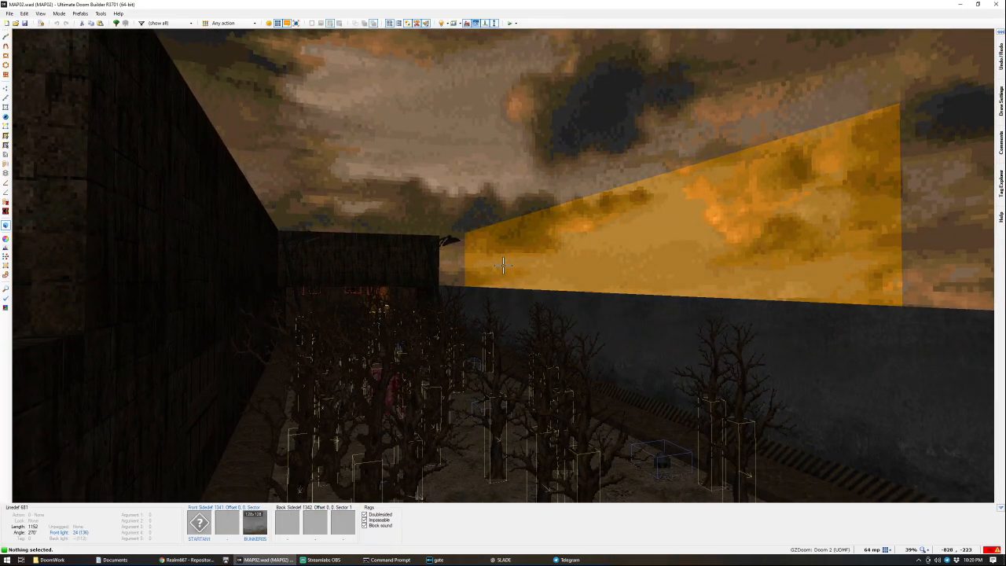
- Compare the boundary walls and sky with enhanced rendering effects off and on, then return to the 2D map
key("f")
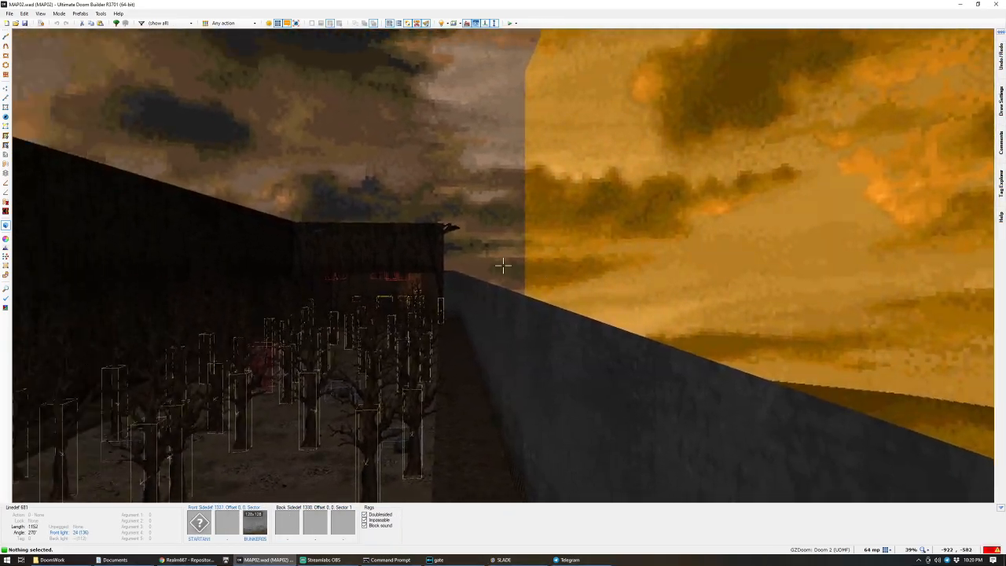
key("Tab")
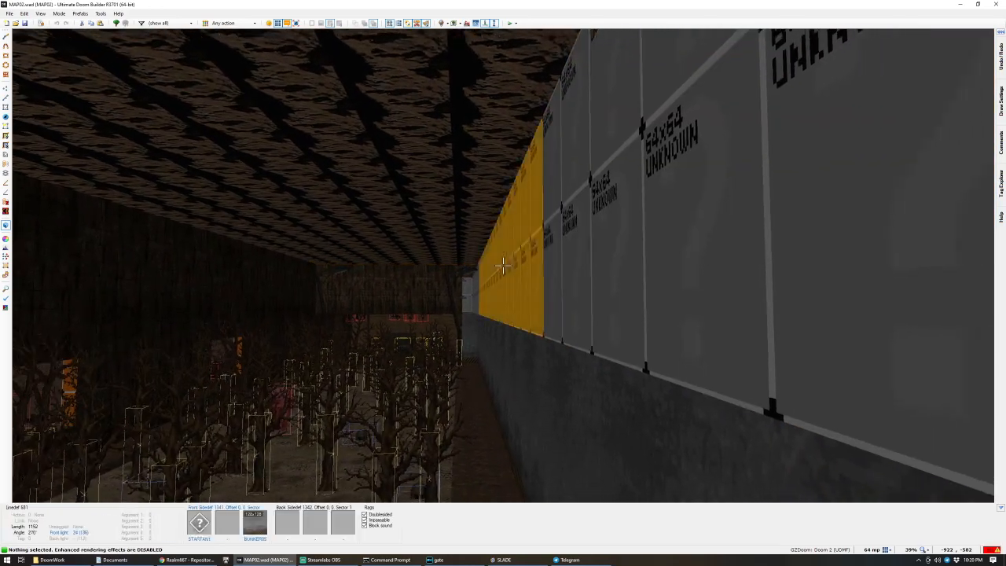
key("Tab")
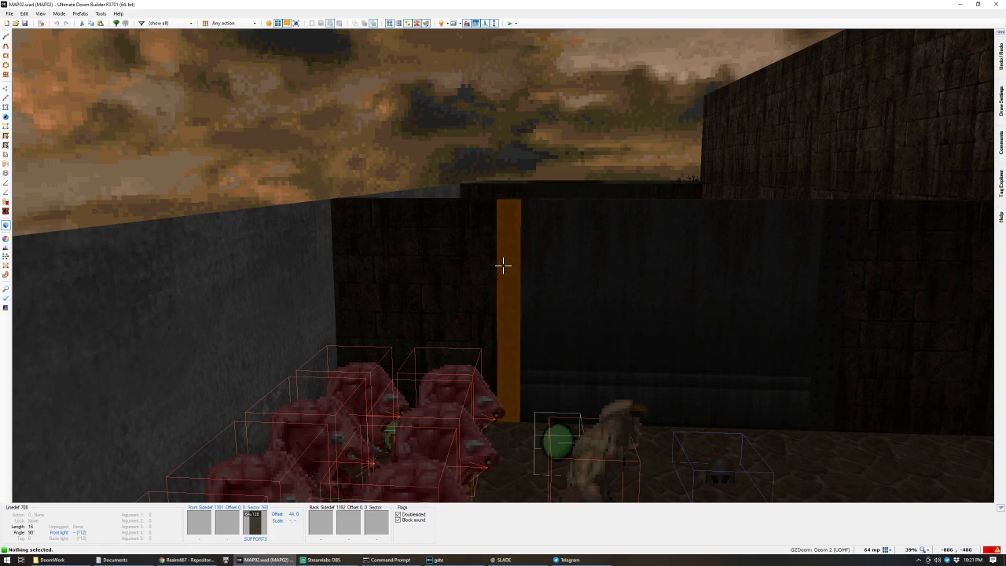
key("q")
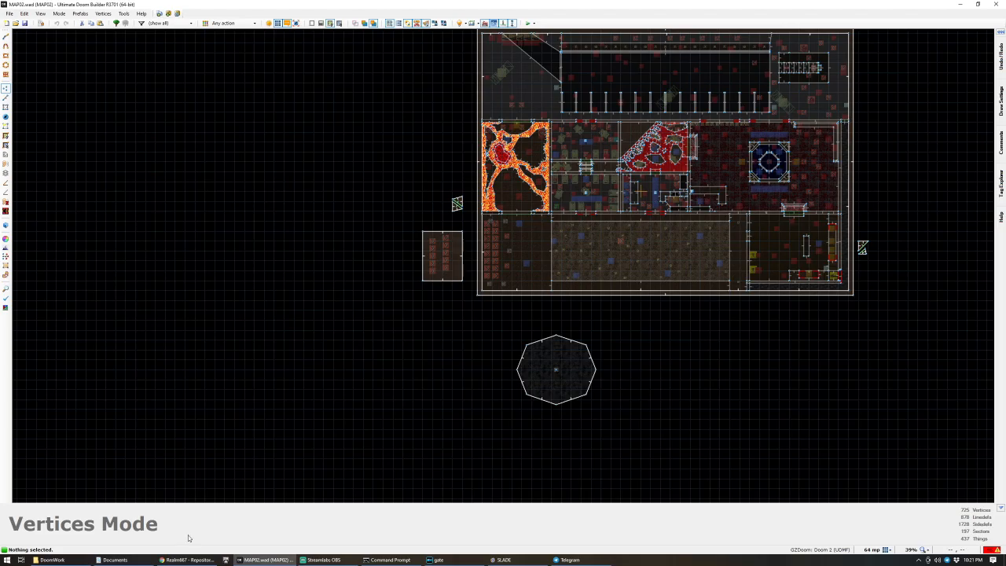
- Switch to the Realm667 repository in the browser and open the Doom Style section of the Texture Stock
left_click(188, 560)
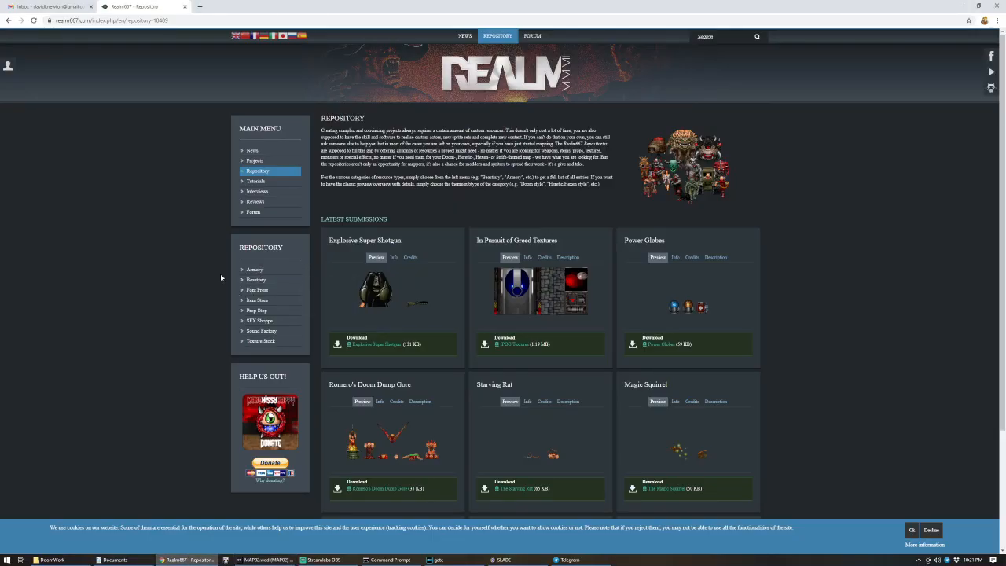
mouse_move(261, 342)
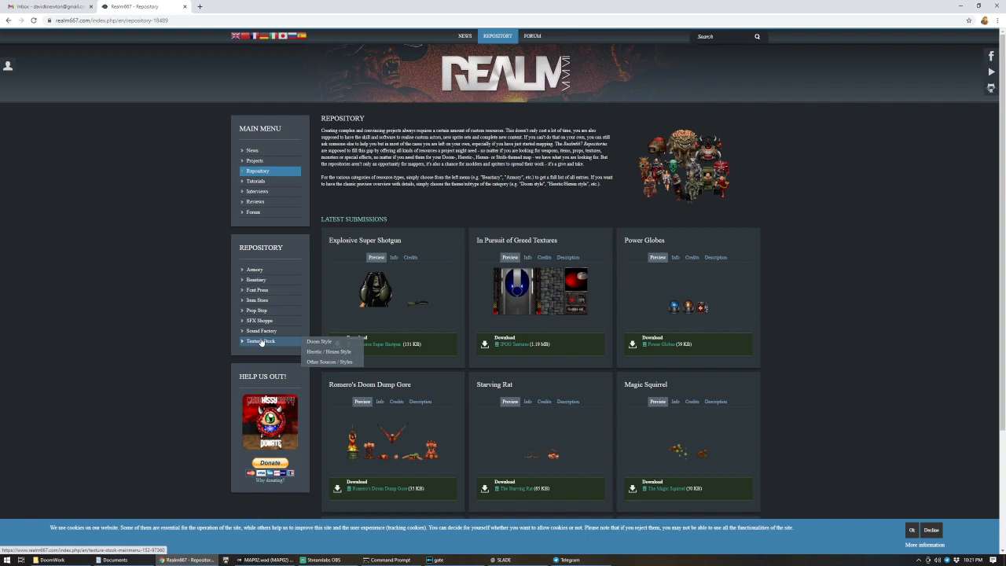
left_click(318, 343)
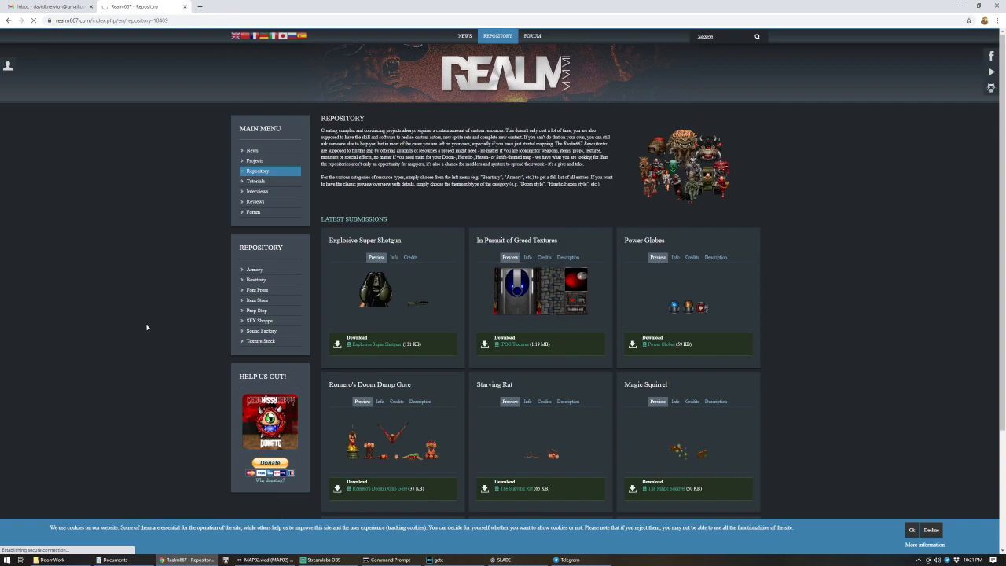
- Download the Doom Textures for Doom II and Darkbase Texture Pack archives, then switch to SLADE
scroll(167, 302, "down", 1)
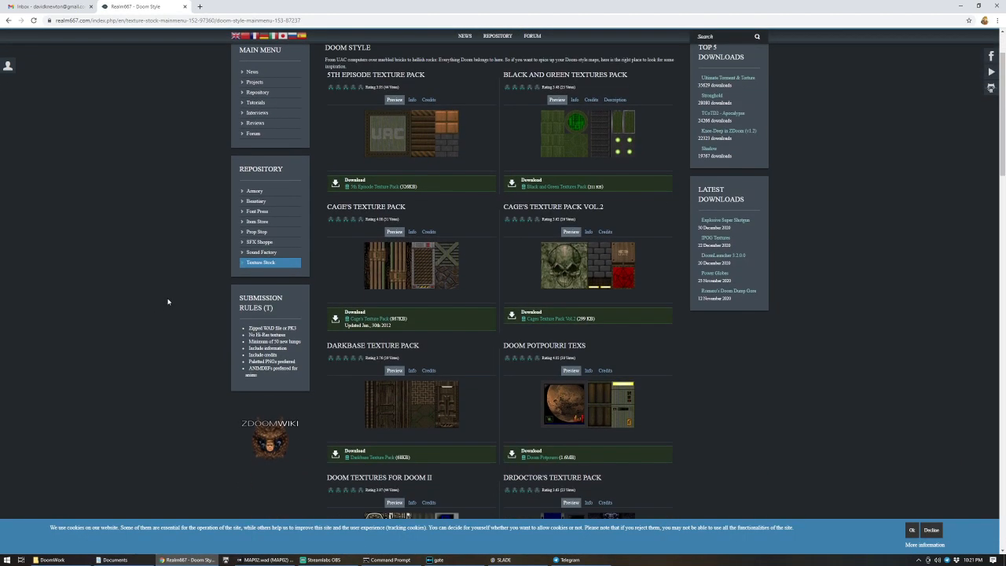
scroll(195, 295, "down", 2)
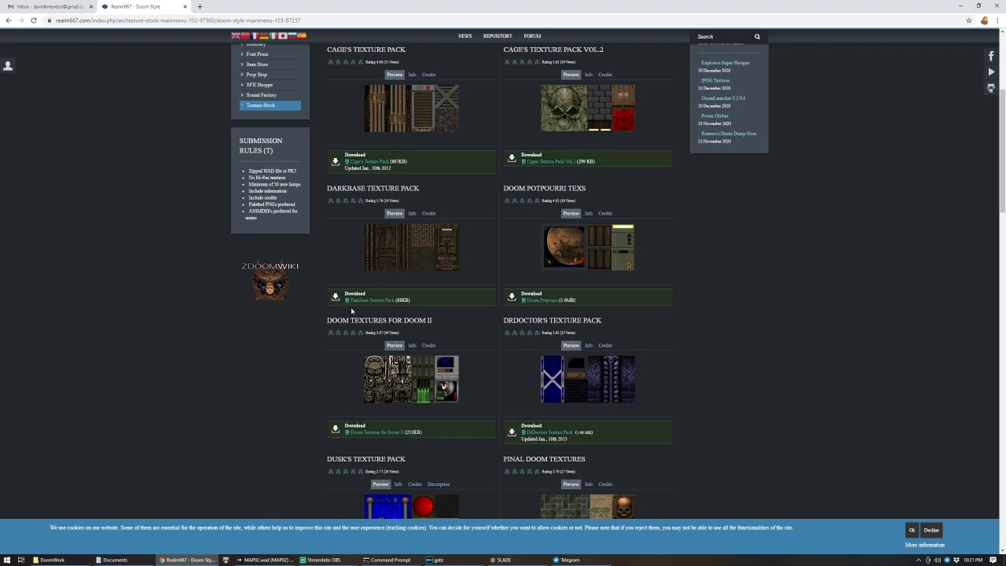
scroll(277, 356, "down", 1)
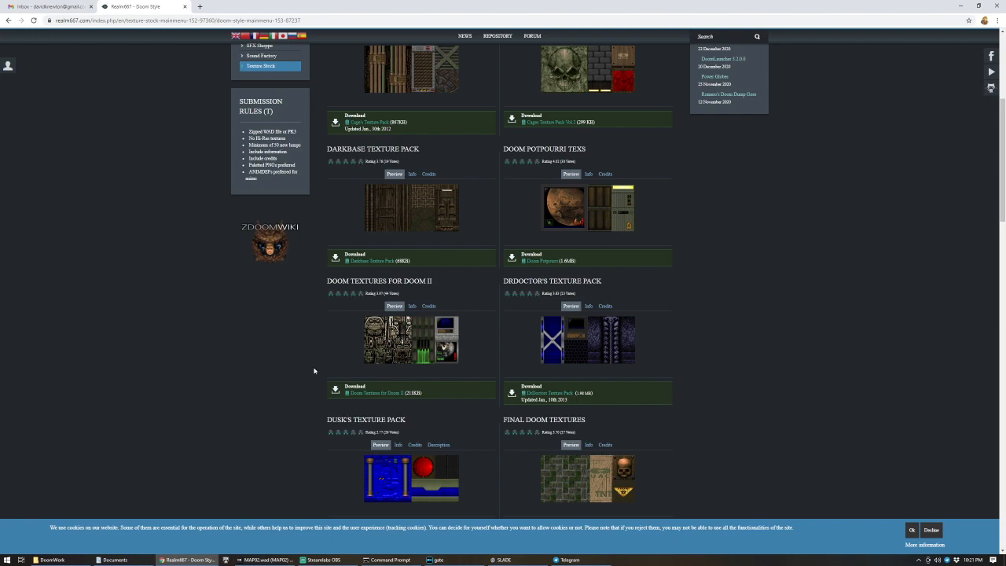
left_click(370, 393)
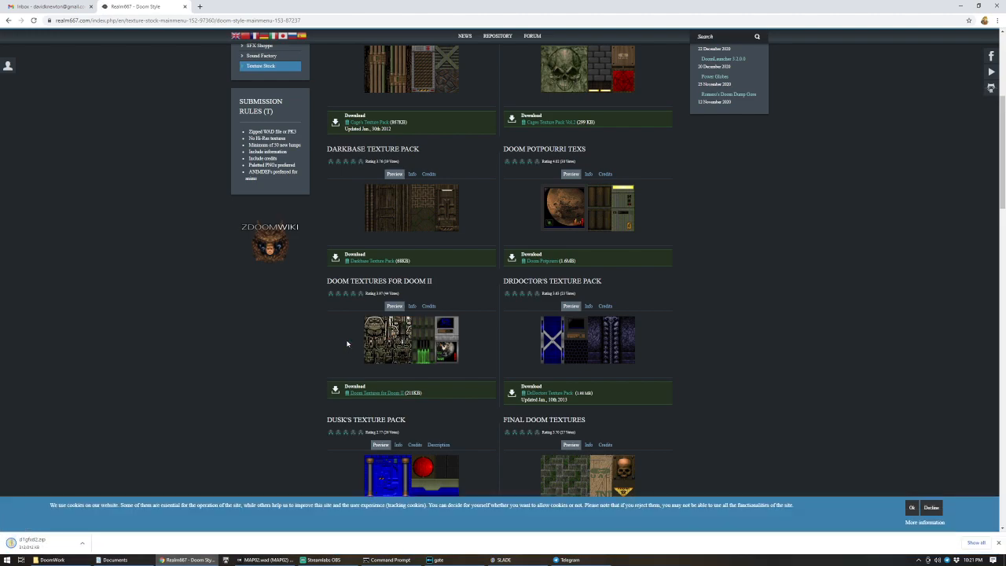
left_click(371, 261)
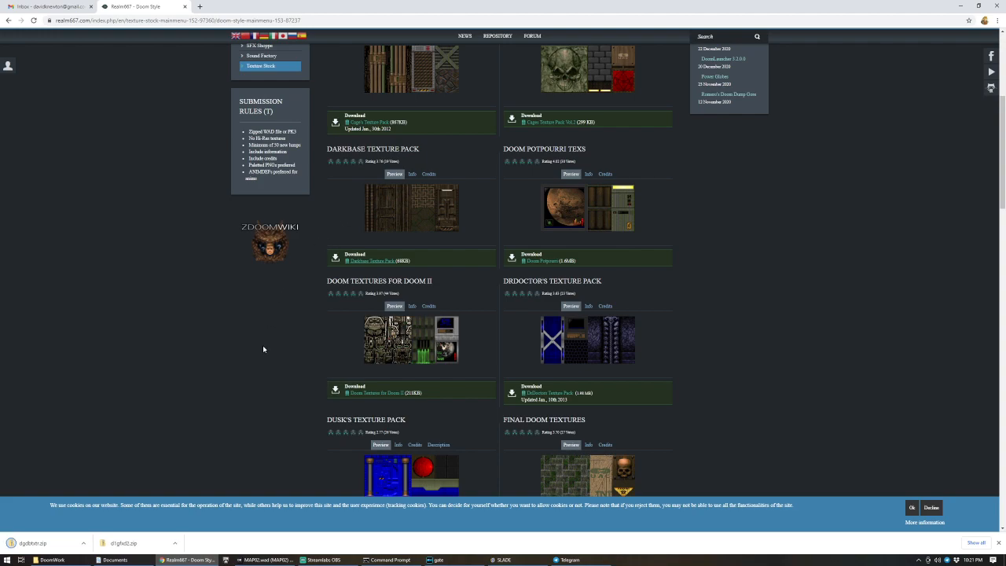
key("alt+Tab")
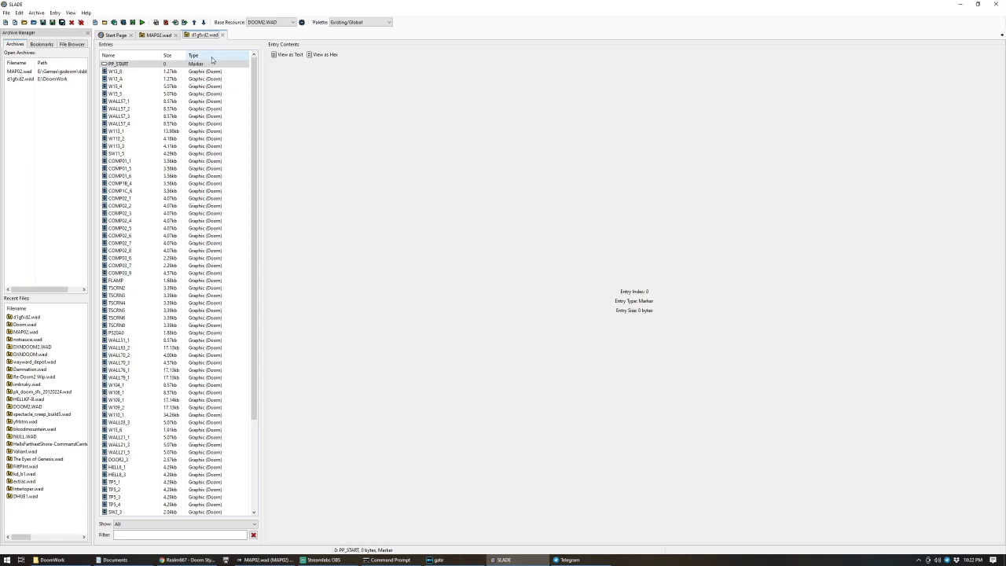
- Preview some texture entries of d1gfxd2.wad, then copy all its entries from PP_START to TEXTURE1
left_click(139, 92)
left_click(141, 154)
left_click(130, 206)
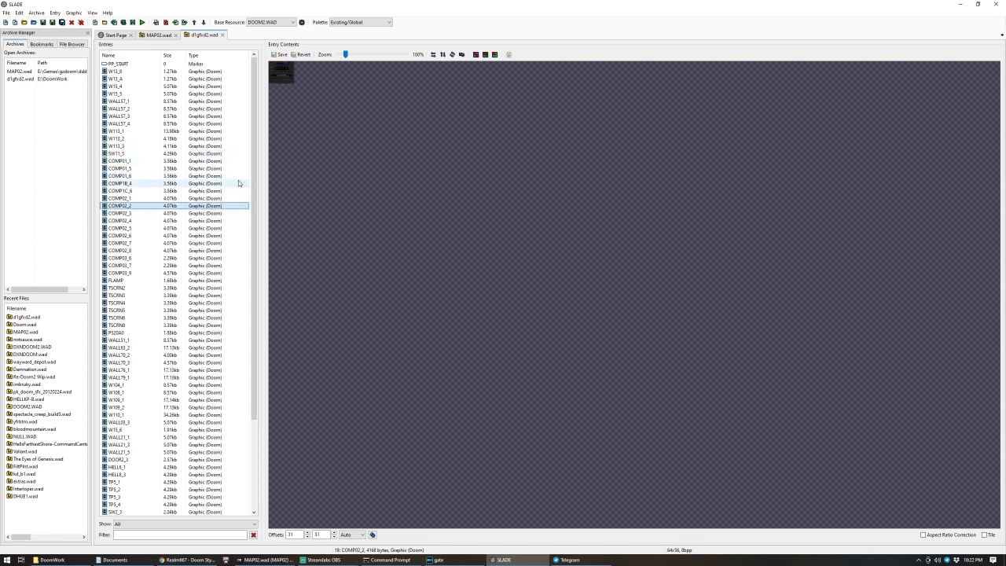
scroll(255, 179, "down", 5)
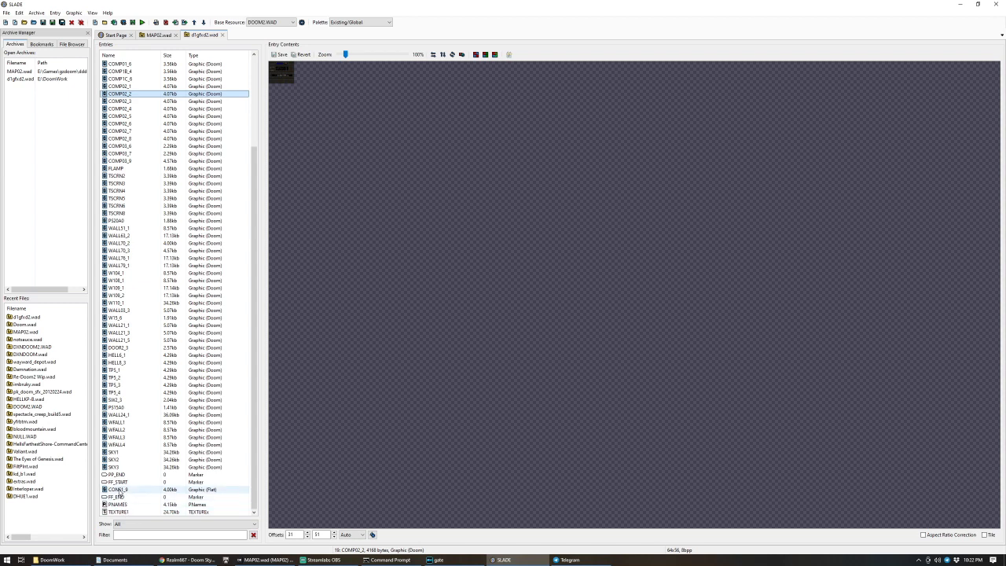
left_click(126, 514)
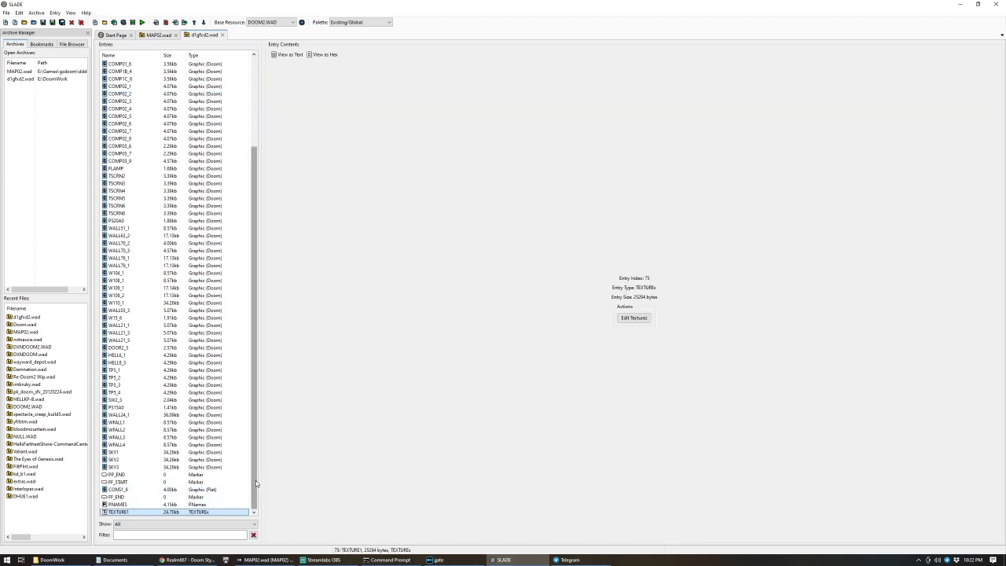
scroll(236, 315, "up", 5)
left_click(130, 64, "shift")
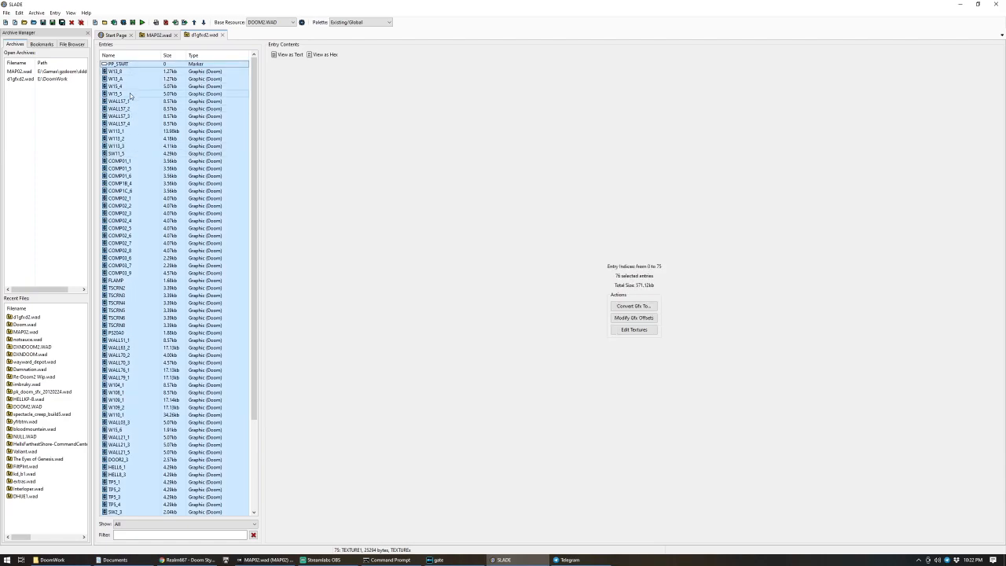
right_click(130, 93)
left_click(149, 136)
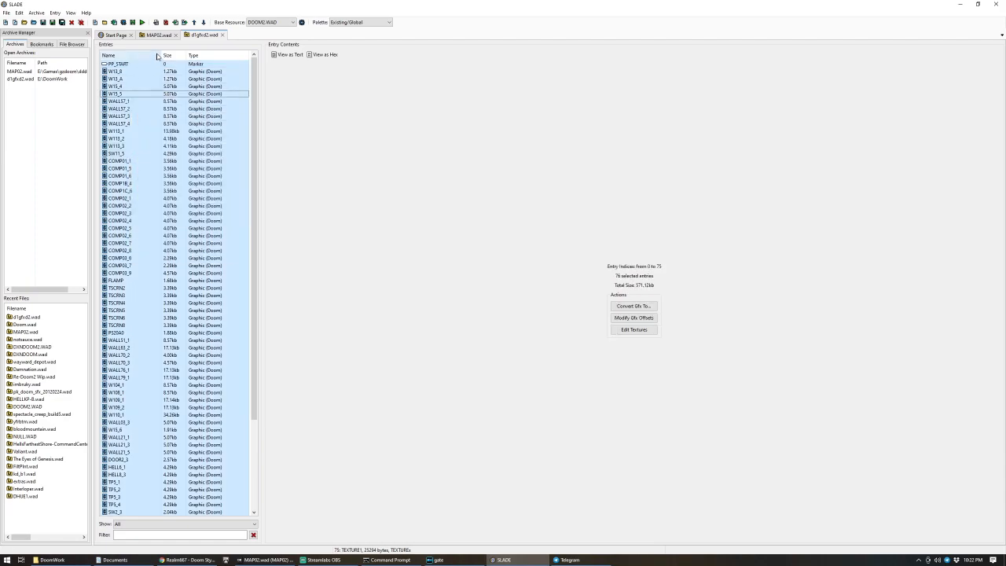
- Paste the copied texture entries into MAP02.wad after ENDMAP and save the archive
left_click(159, 36)
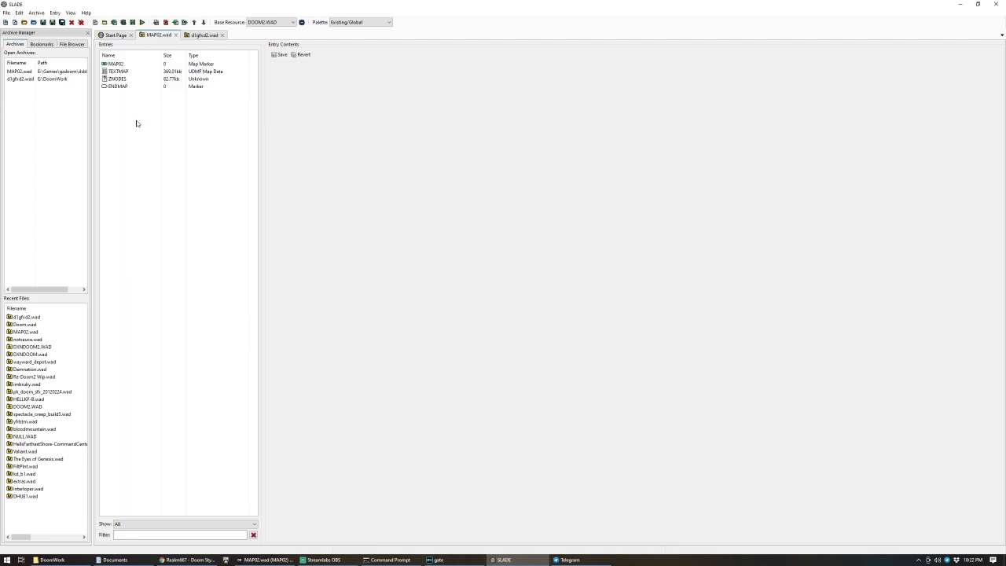
key("ctrl+v")
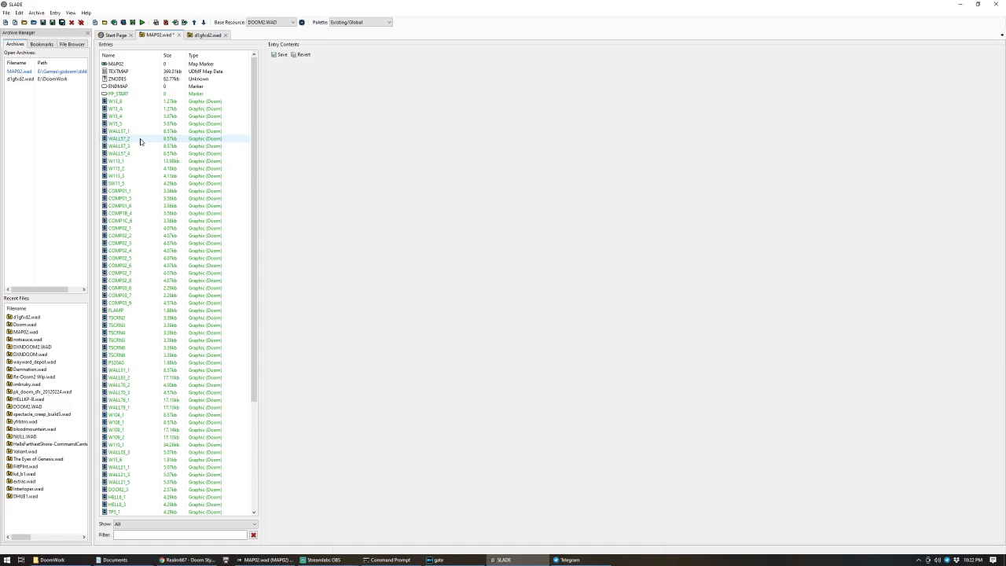
key("ctrl+s")
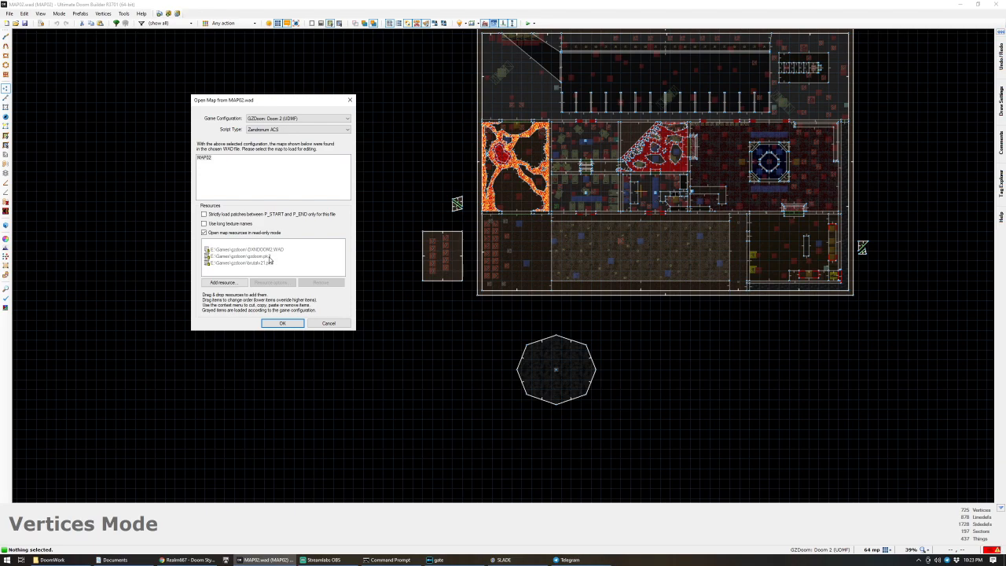
- Load MAP02 in Ultimate Doom Builder with the GZDoom: Doom 2 (UDMF) configuration and review the loading errors and warnings
left_click(276, 323)
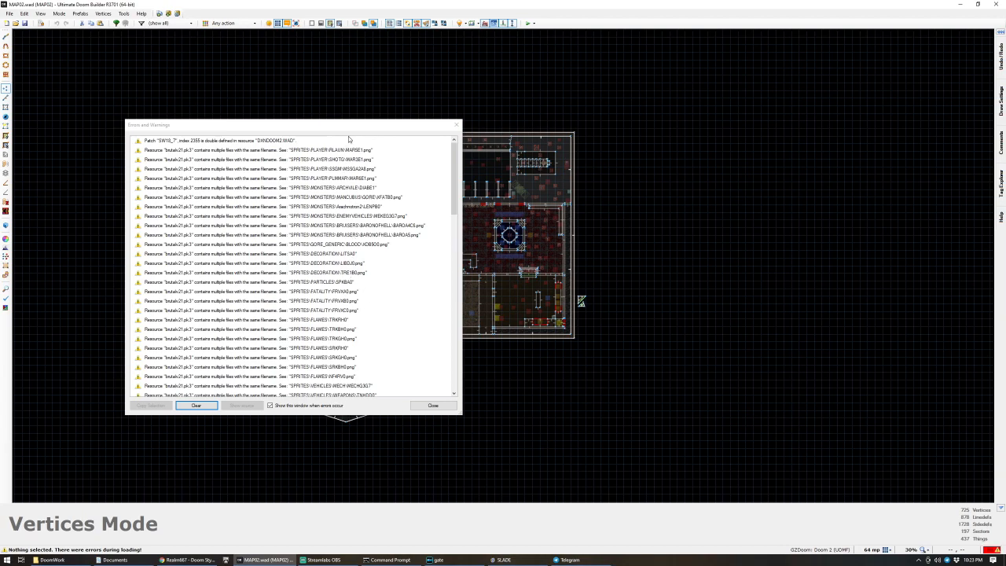
left_click_drag(344, 122, 605, 117)
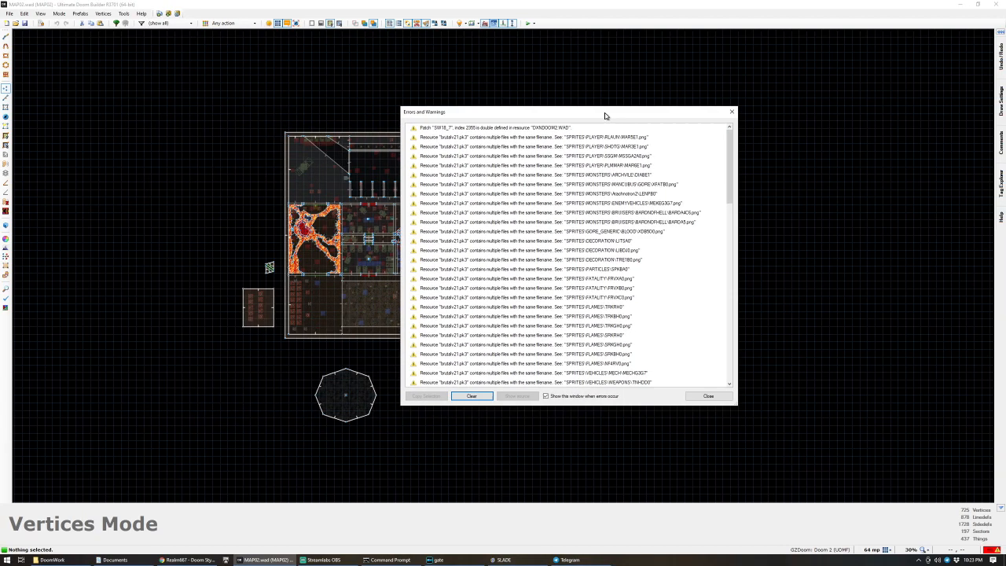
left_click(515, 174)
left_click(537, 148)
left_click(569, 185)
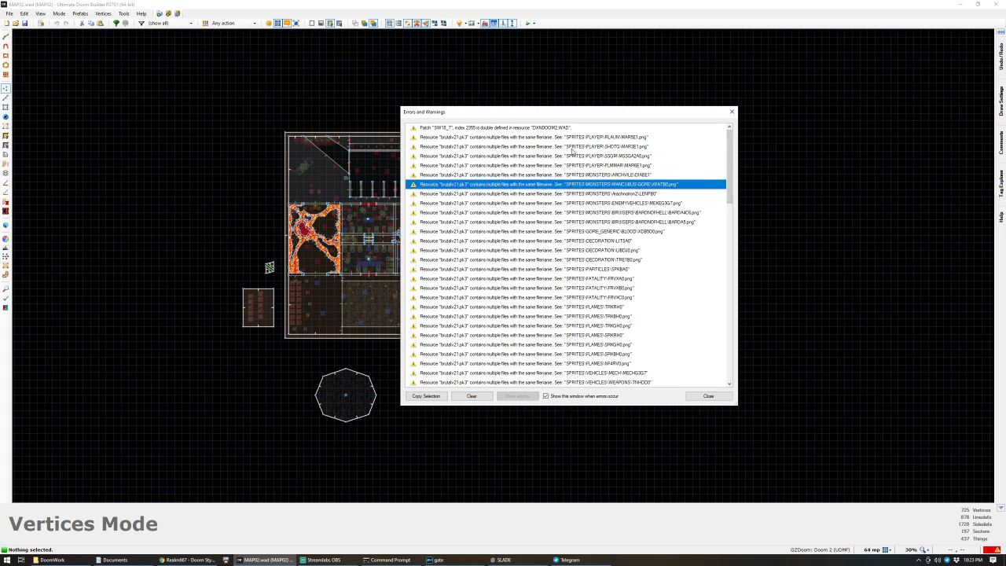
left_click(573, 149)
left_click(621, 213)
left_click_drag(730, 176, 729, 256)
left_click(613, 239)
left_click(548, 287)
scroll(549, 286, "down", 5)
left_click(456, 213)
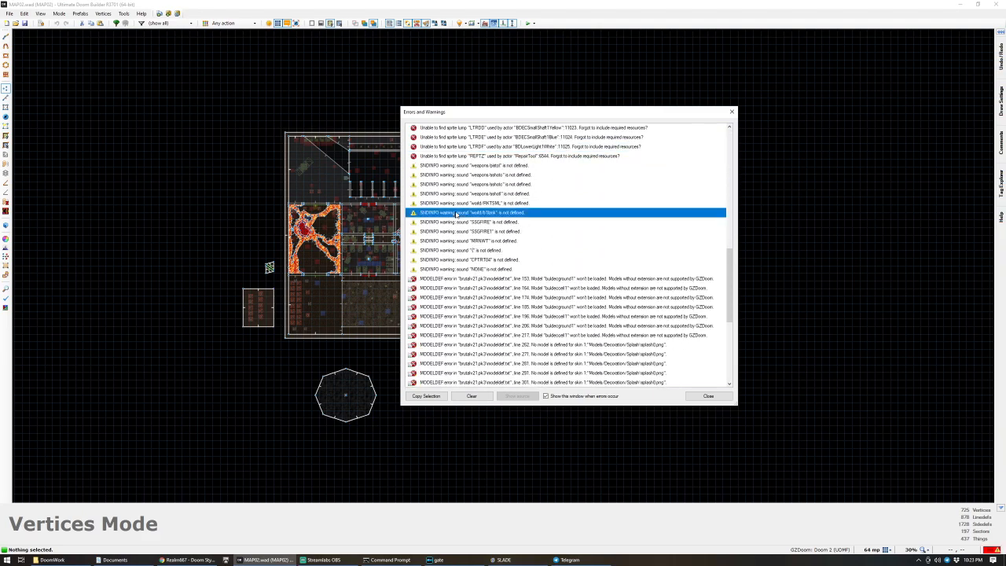
left_click(459, 251)
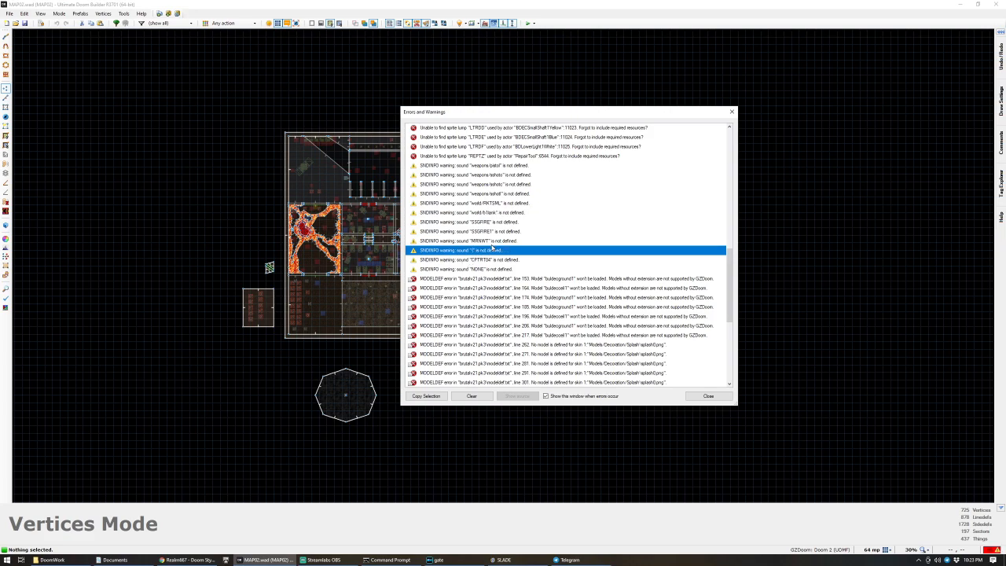
scroll(548, 269, "down", 7)
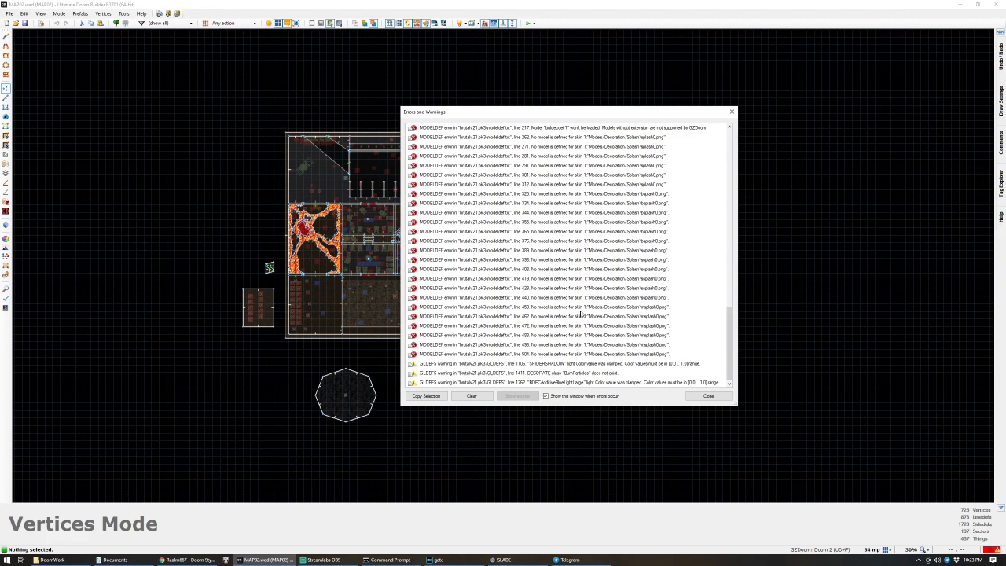
left_click(708, 396)
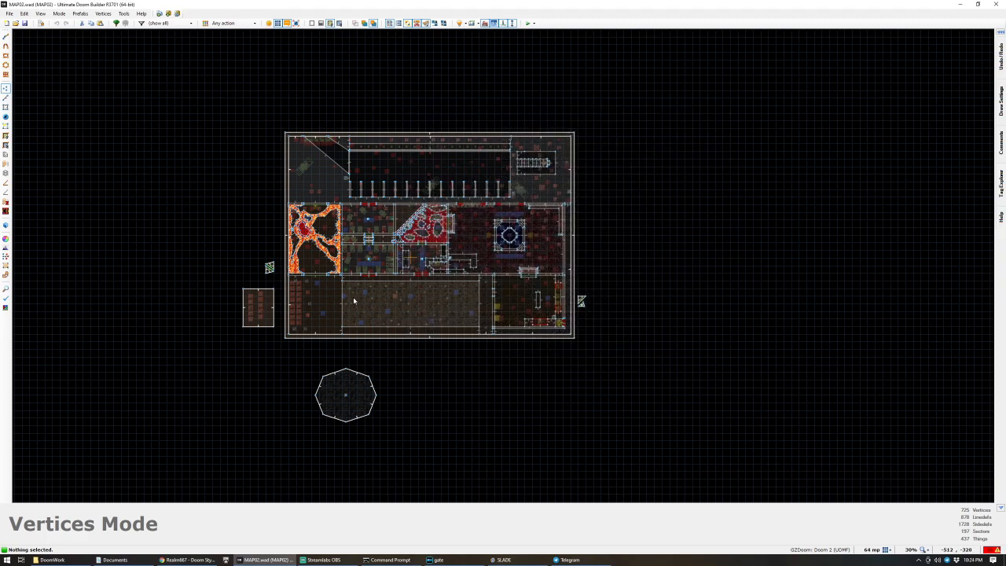
- Enter the 3D view, examine the walls and ceiling of the monster closet, and return to the 2D map
key("w")
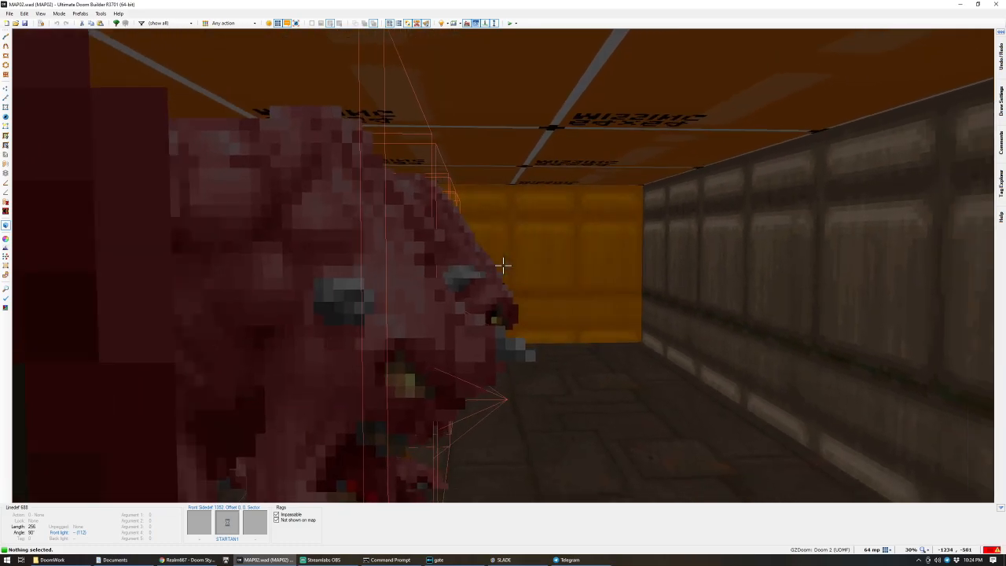
key("e")
key("f")
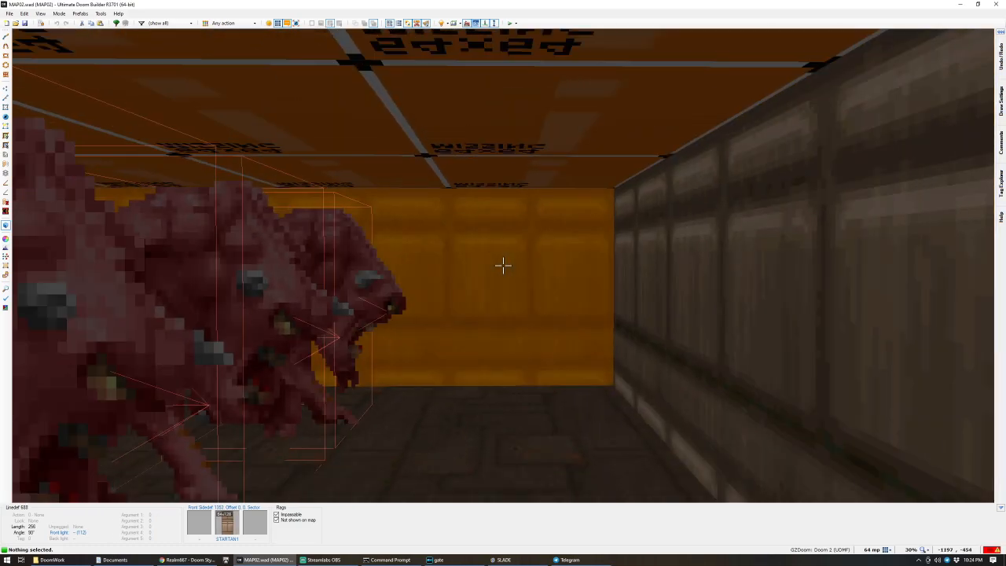
key("e")
key("d")
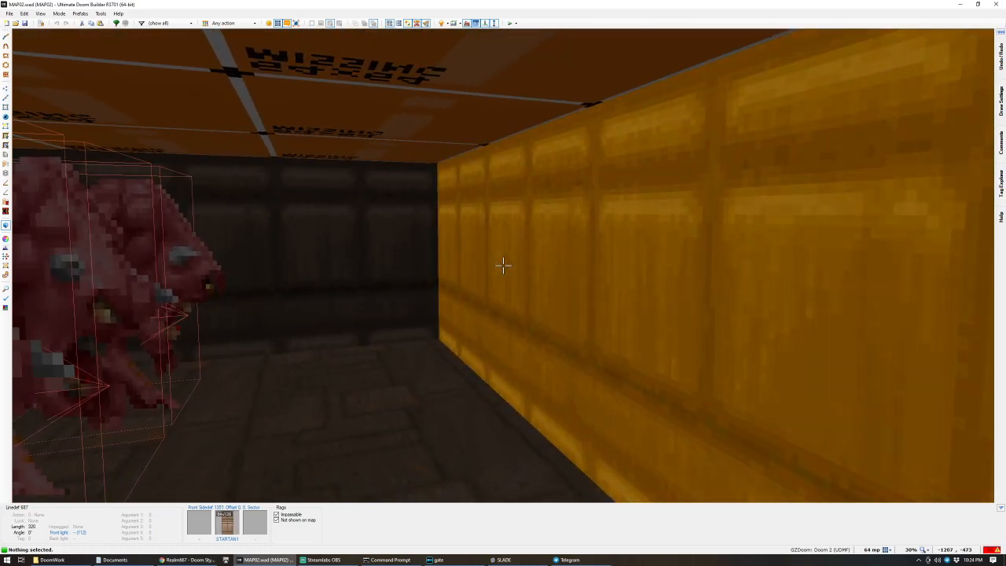
key("d")
key("q")
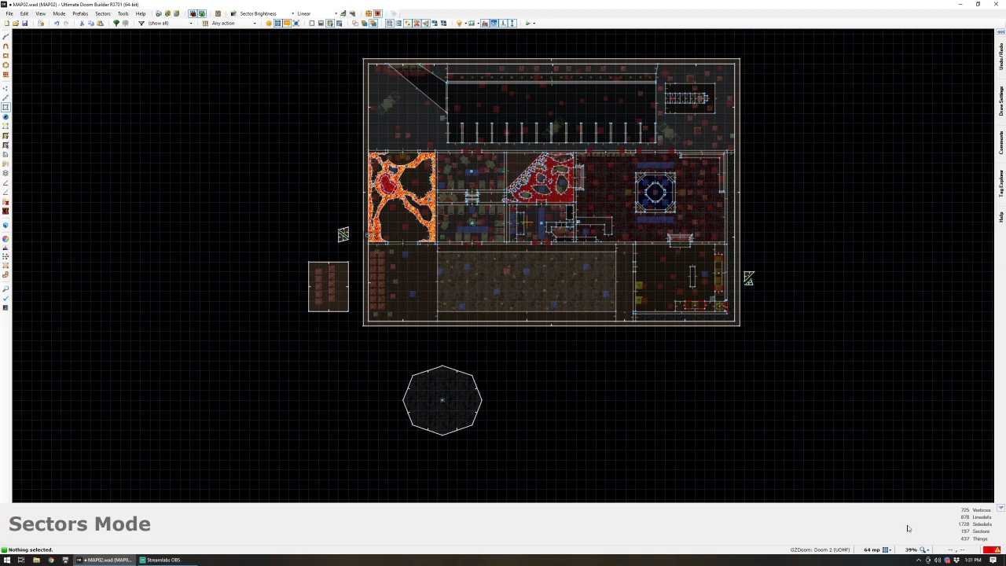
- Clear the map's list of errors and warnings and close it
left_click(992, 550)
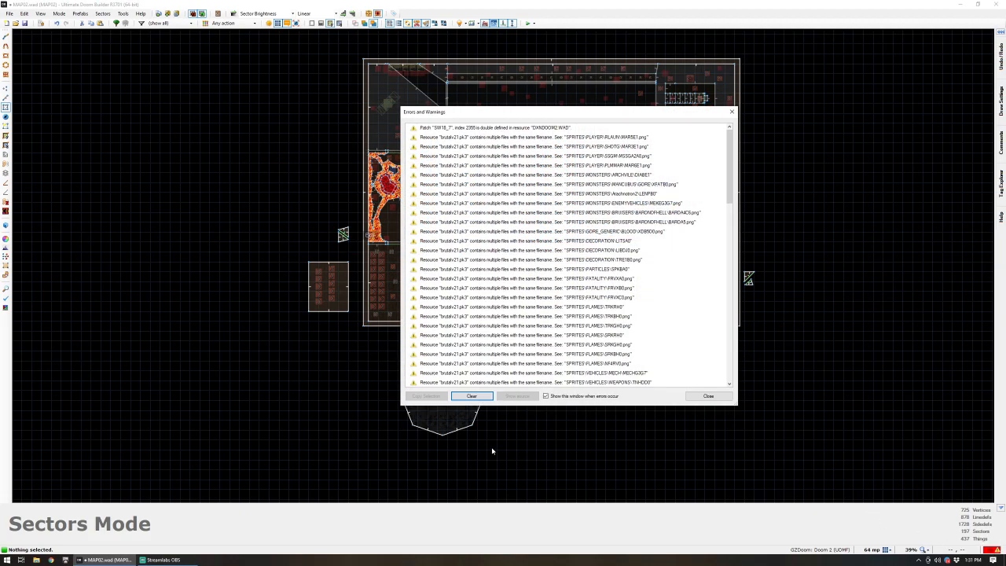
left_click(472, 396)
left_click(708, 395)
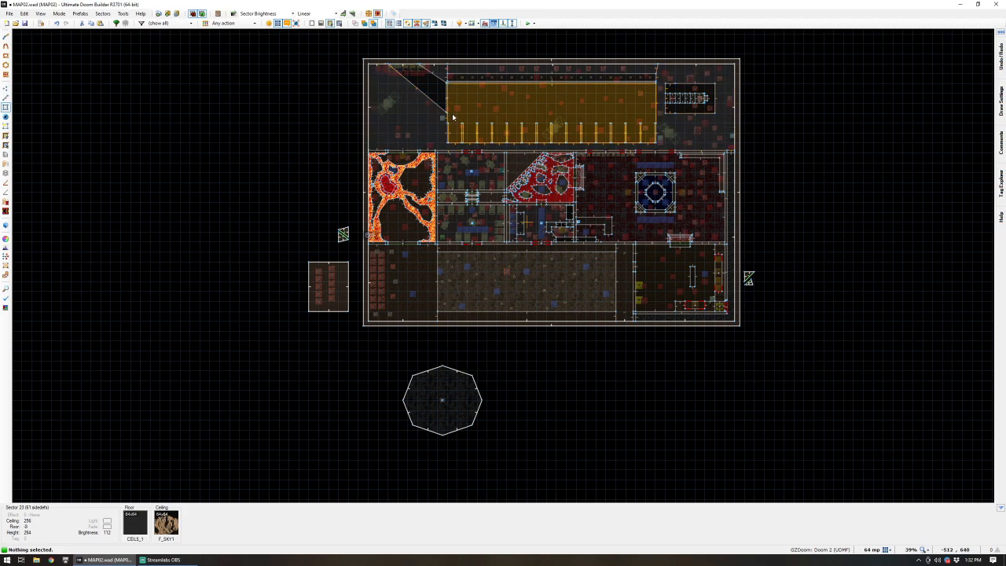
- Select all vertices of the northern outdoor section, including the outer boundary walls, and move them 256 units north
scroll(446, 122, "up", 4)
scroll(438, 154, "down", 3)
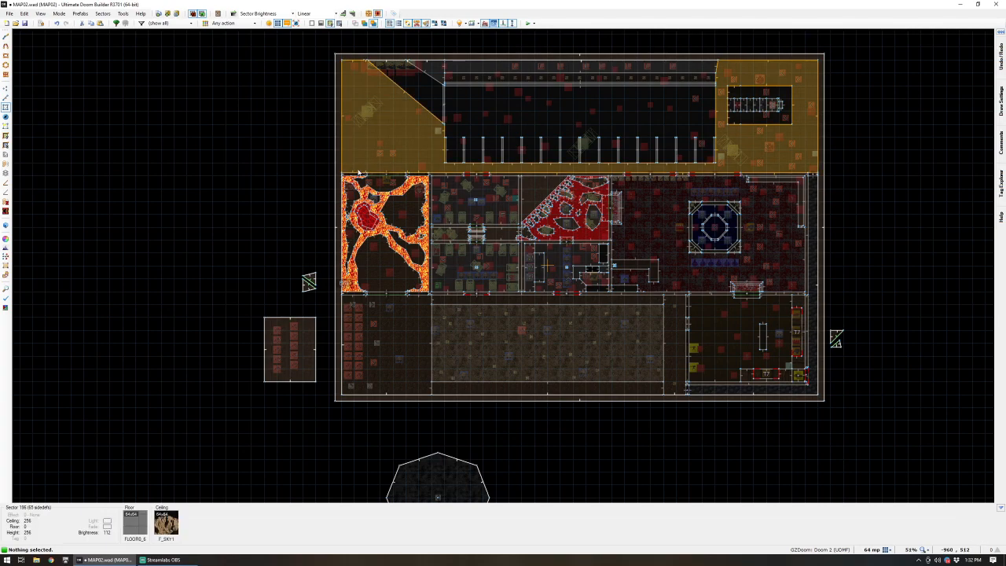
scroll(546, 47, "up", 1)
scroll(541, 55, "up", 2)
scroll(539, 56, "down", 2)
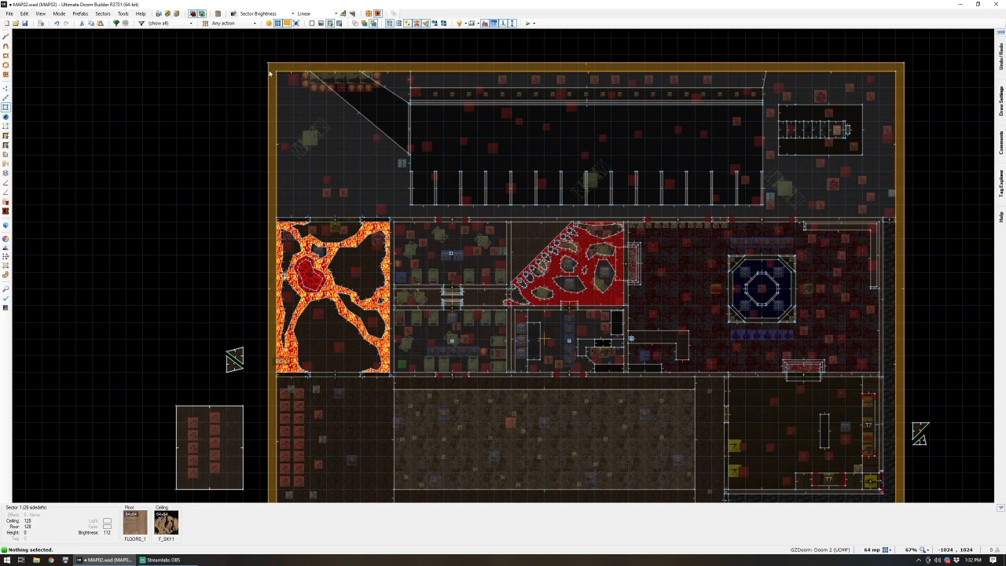
key("s")
key("v")
left_click_drag(256, 59, 940, 224)
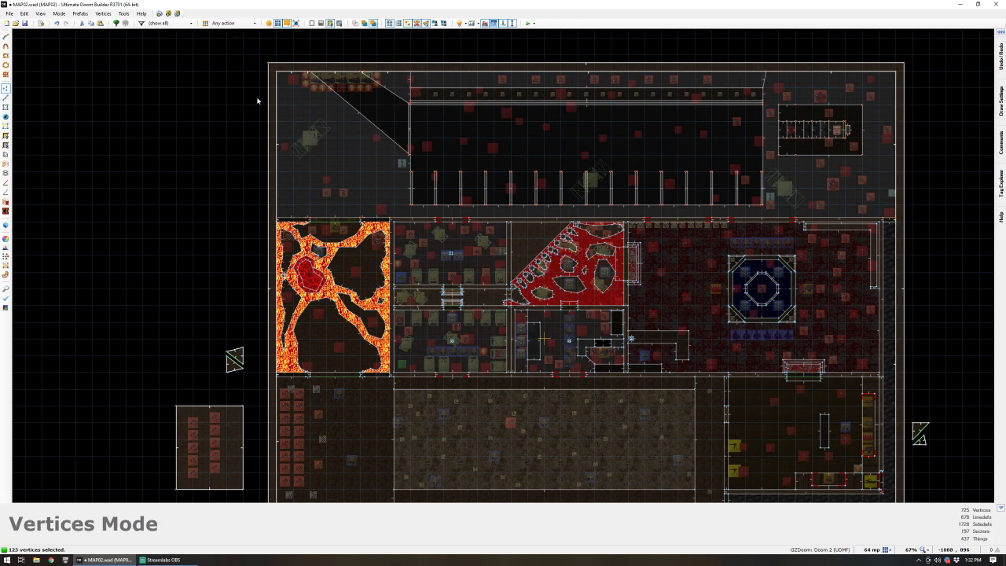
key("Up")
key("Up")
key("Up")
key("Up")
key("Up")
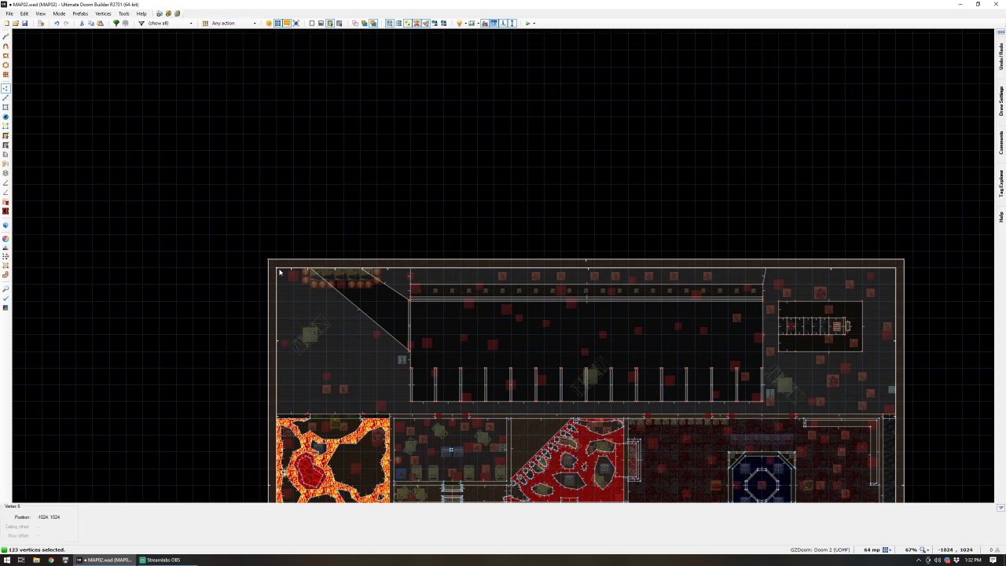
left_click_drag(279, 269, 277, 225)
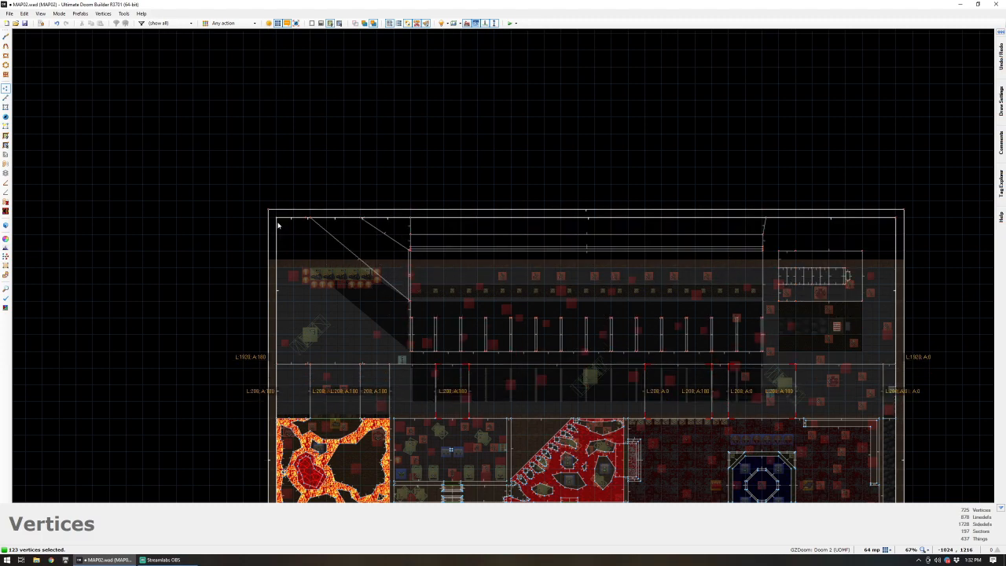
left_click_drag(277, 225, 277, 211)
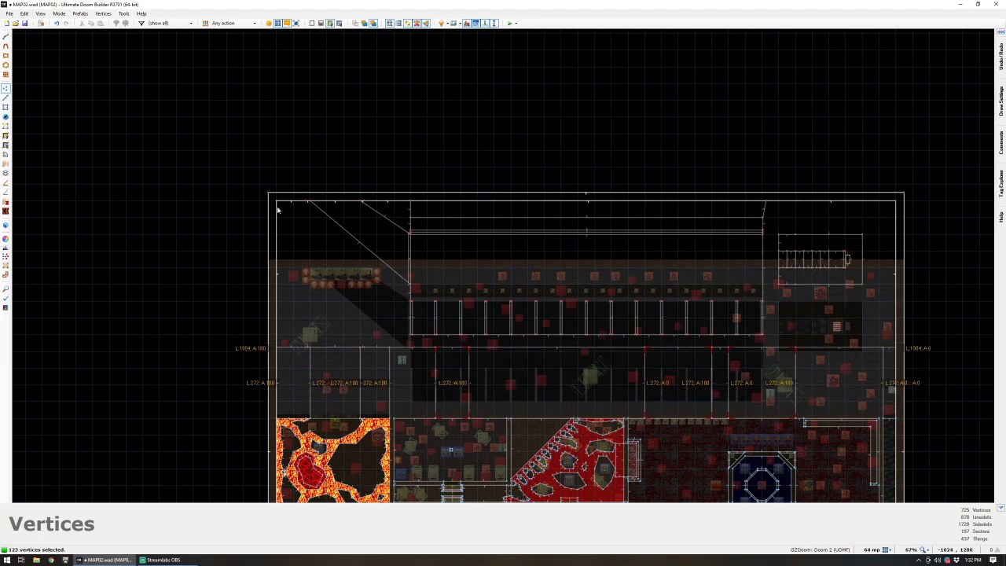
scroll(252, 292, "down", 3)
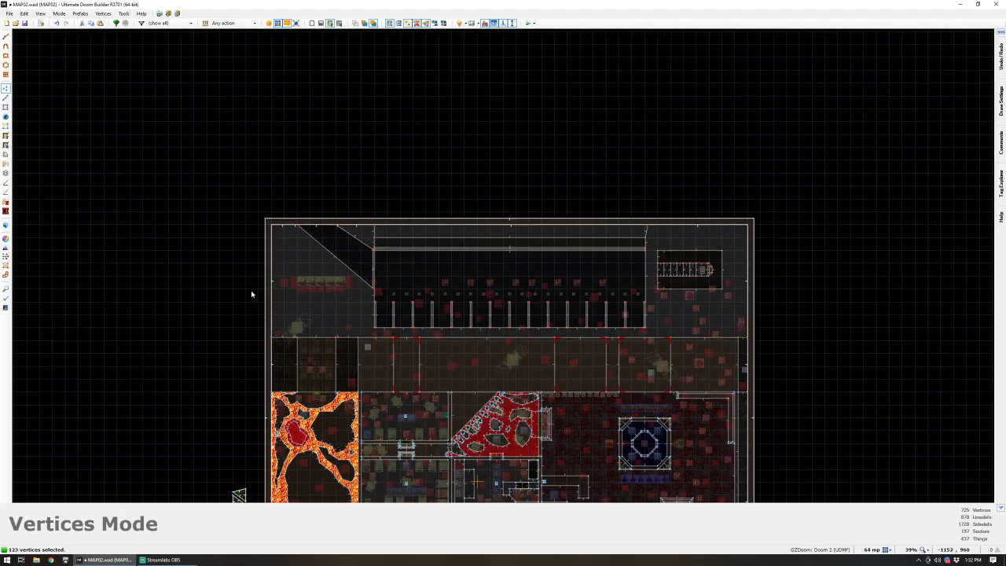
- Select the things left behind in the northern section, move them about 256 units north on a 32 mp grid, and deselect them
scroll(252, 318, "up", 3)
key("t")
left_click_drag(247, 232, 949, 407)
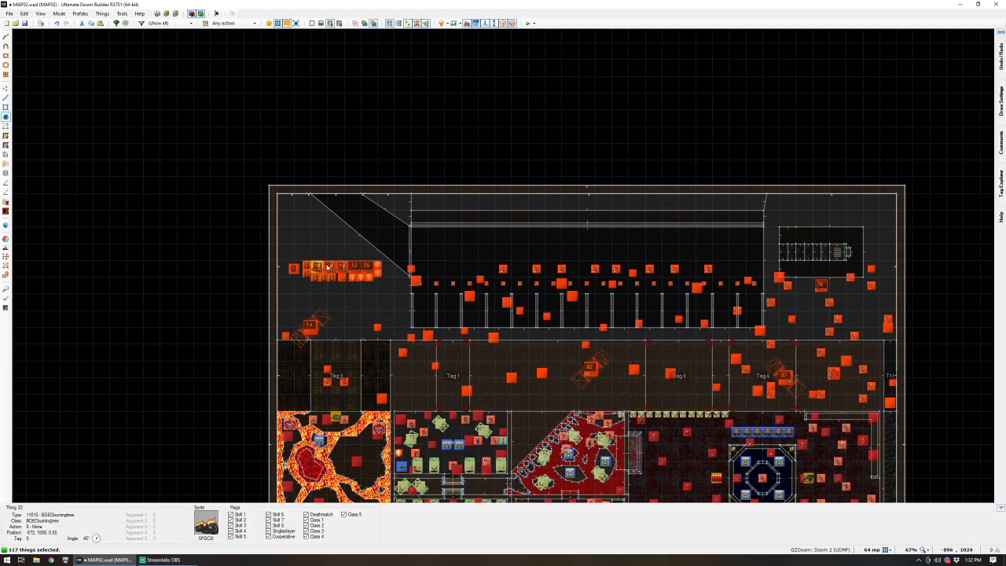
scroll(432, 257, "up", 2)
key("[")
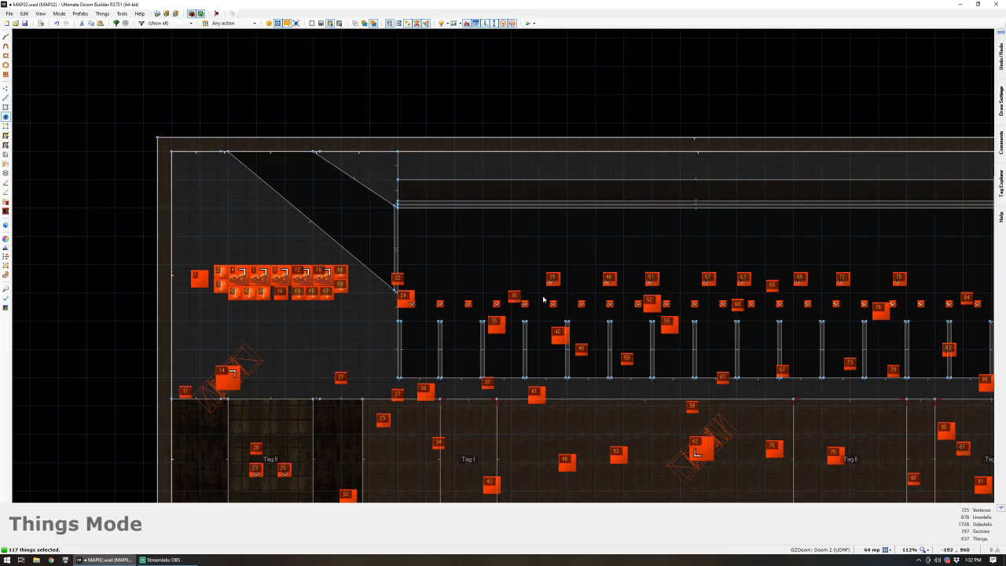
left_click_drag(554, 281, 554, 166)
scroll(409, 229, "down", 2)
key("c")
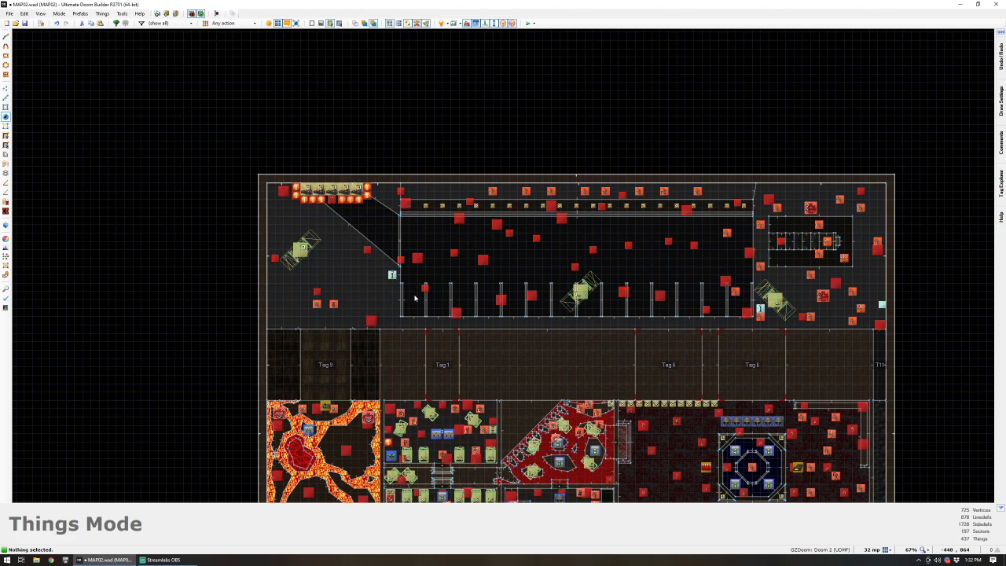
- Extend the room east of the lava area by moving its north wall vertices up to the outdoor section's edge on a 16 mp grid
scroll(412, 318, "down", 3)
scroll(428, 360, "up", 3)
scroll(428, 359, "up", 3)
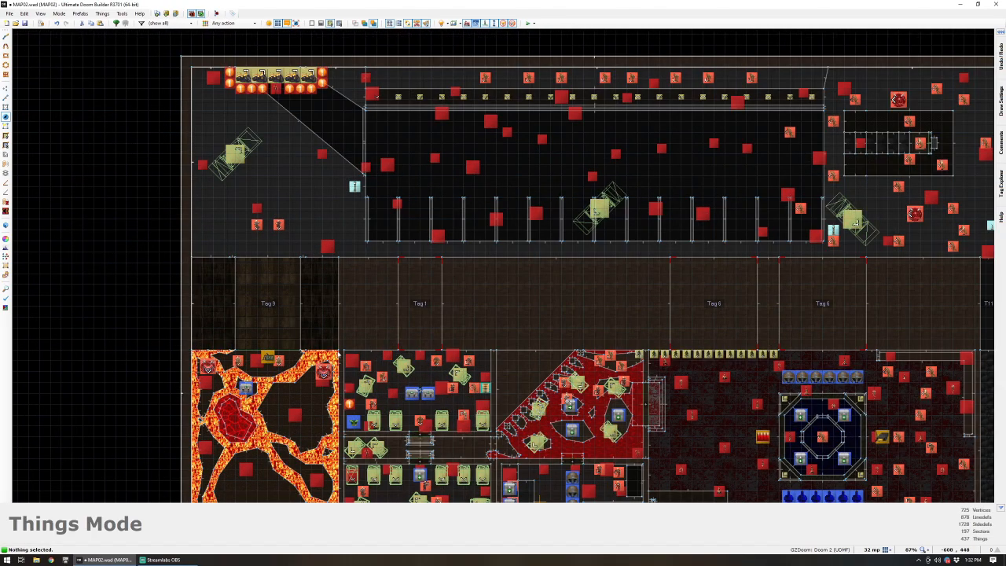
scroll(347, 350, "up", 1)
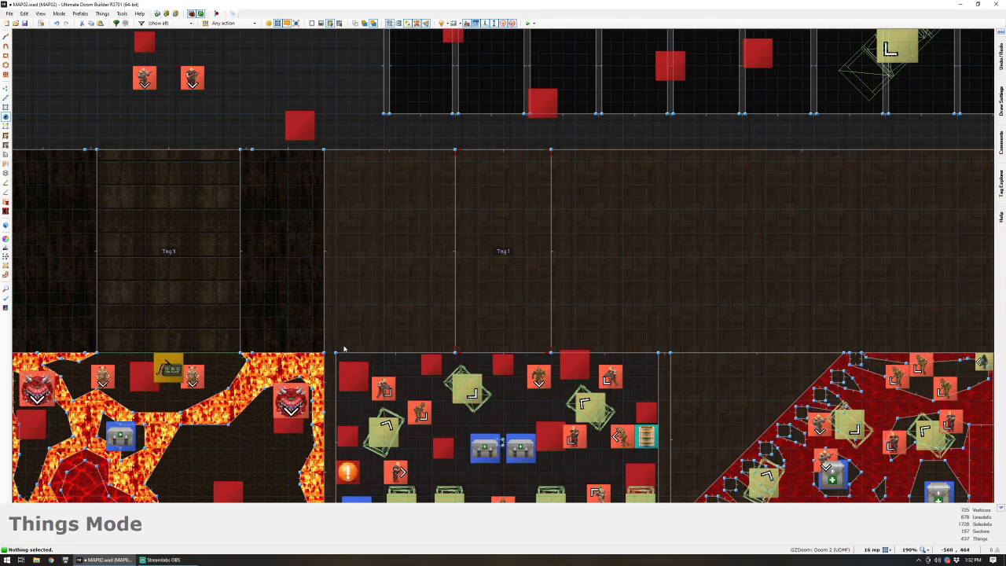
key("v")
left_click_drag(330, 341, 669, 162)
scroll(657, 252, "down", 2)
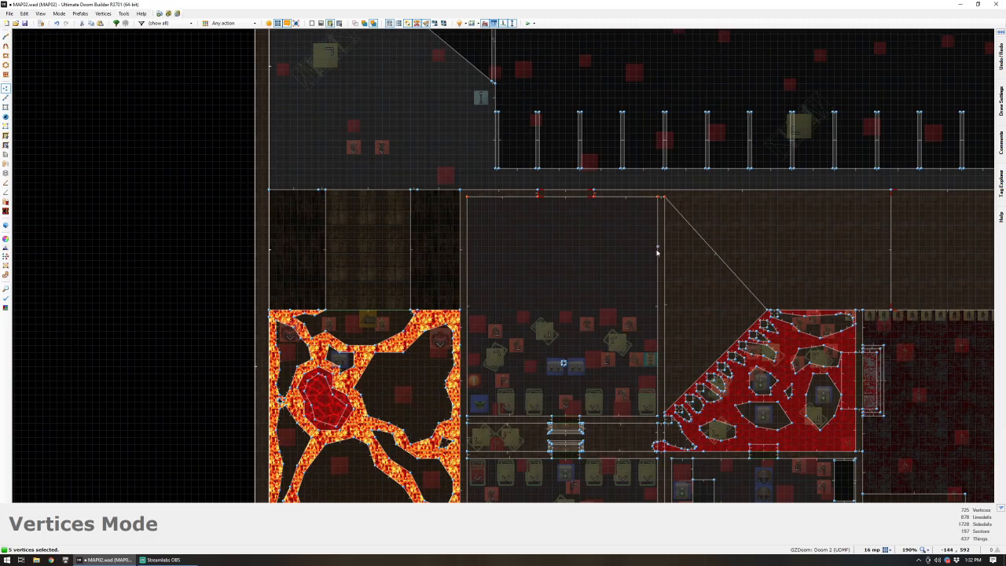
scroll(658, 251, "down", 1)
scroll(857, 272, "up", 1)
scroll(771, 251, "down", 2)
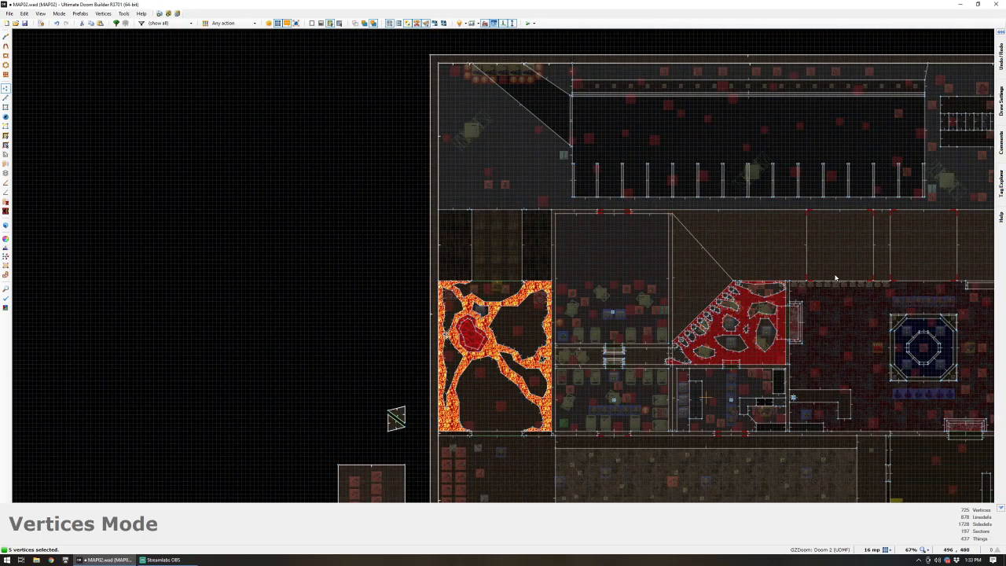
- Look over the enlarged area between the lava area and the blood pool to check the extended room
key("Right")
key("Right")
key("Right")
key("Right")
scroll(596, 277, "up", 1)
scroll(594, 277, "down", 1)
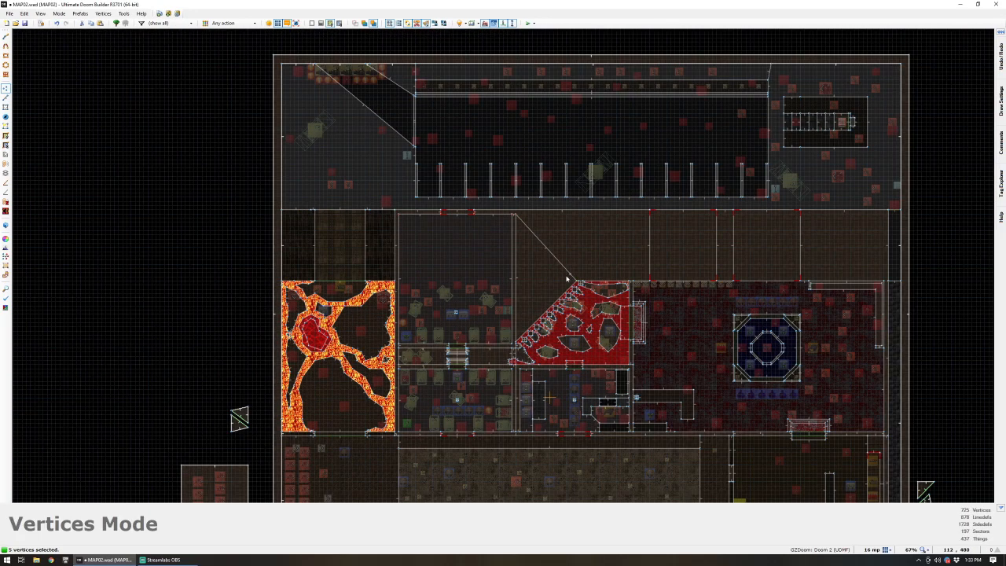
scroll(435, 324, "up", 3)
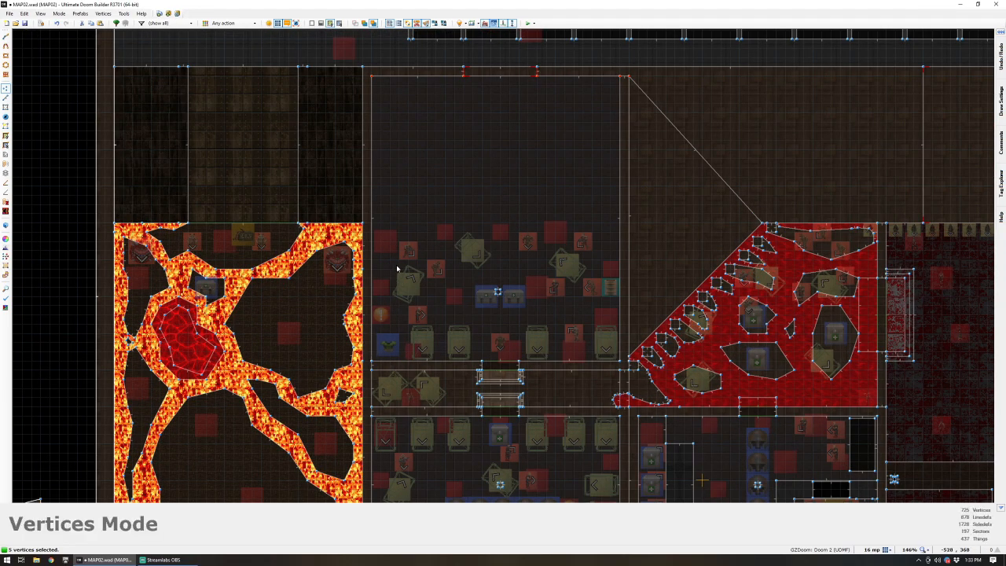
scroll(401, 267, "down", 4)
scroll(409, 251, "up", 4)
scroll(418, 208, "down", 2)
scroll(437, 236, "up", 2)
- Examine in things mode how the objects are laid out in the extended room and in the room south of it
key("t")
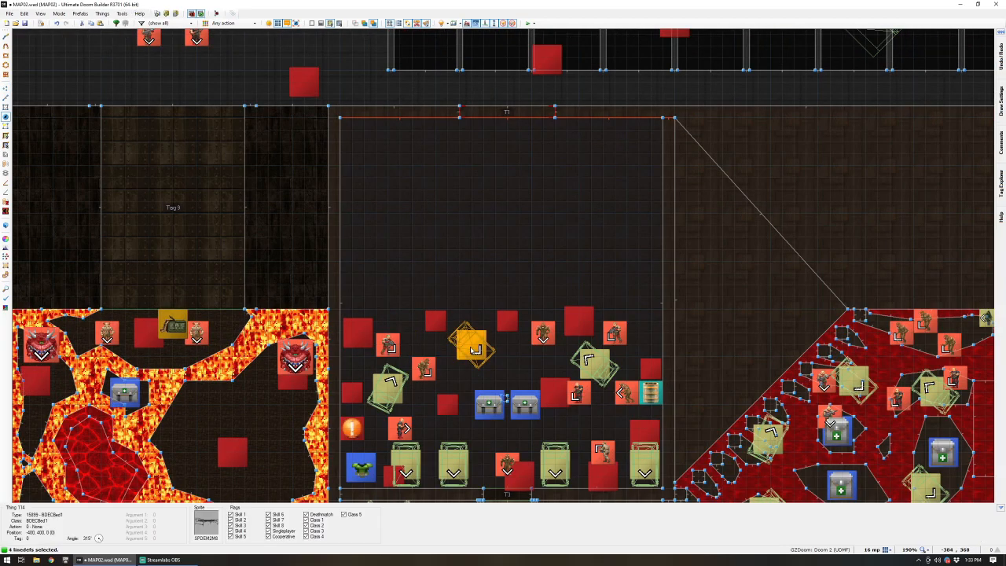
scroll(468, 348, "down", 3)
scroll(480, 494, "up", 2)
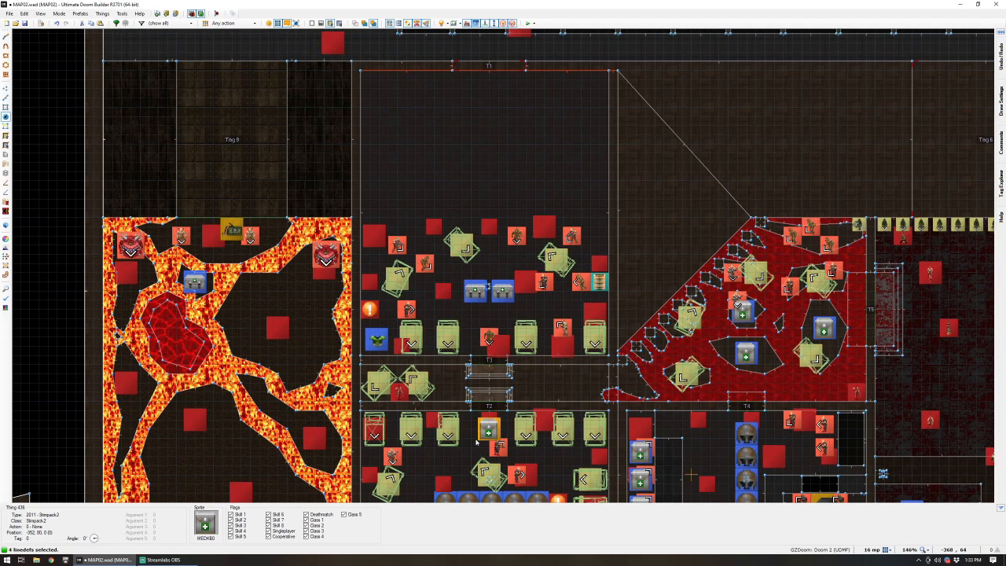
key("Down")
key("Down")
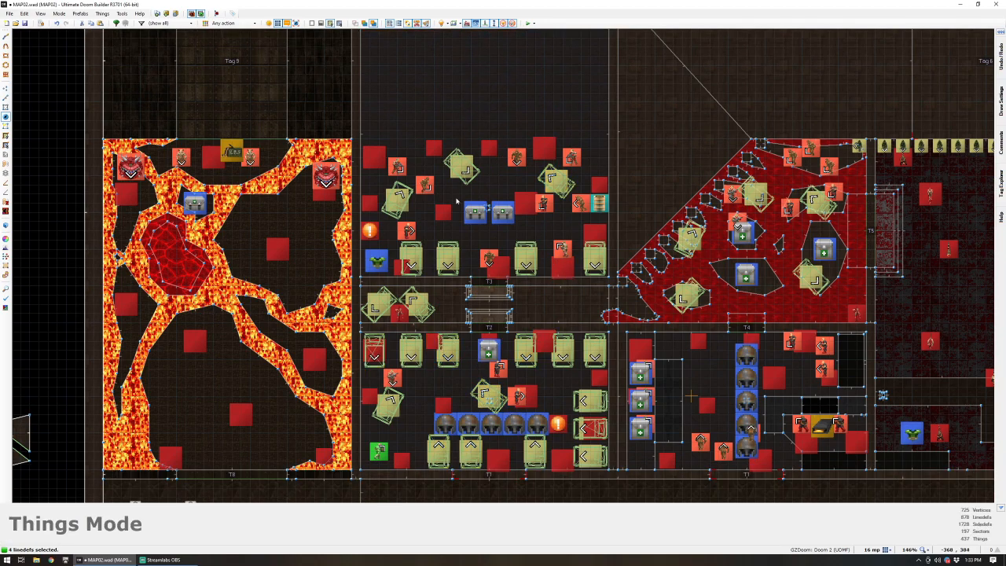
key("Up")
key("Up")
key("Up")
key("Up")
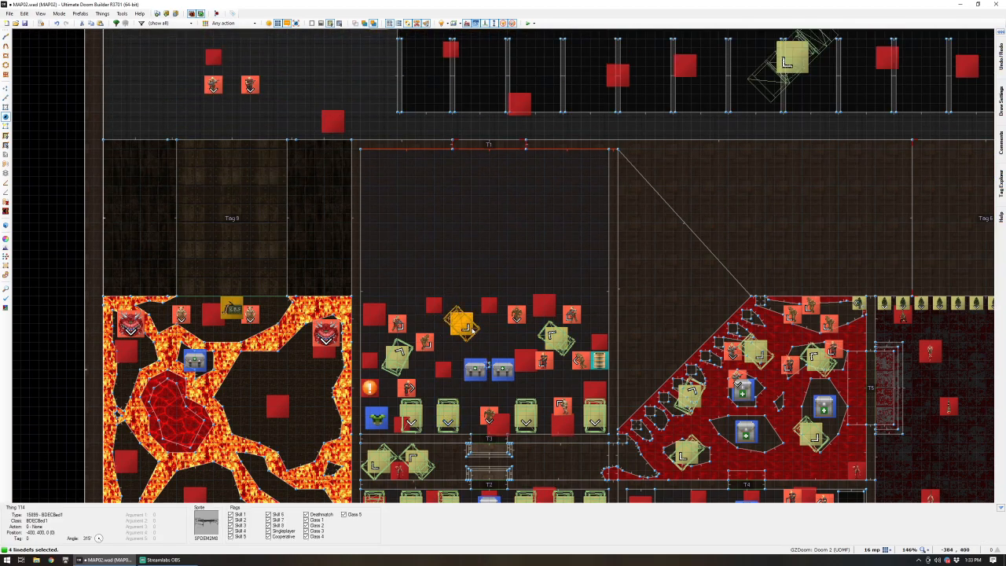
key("Down")
key("Down")
key("Down")
key("Down")
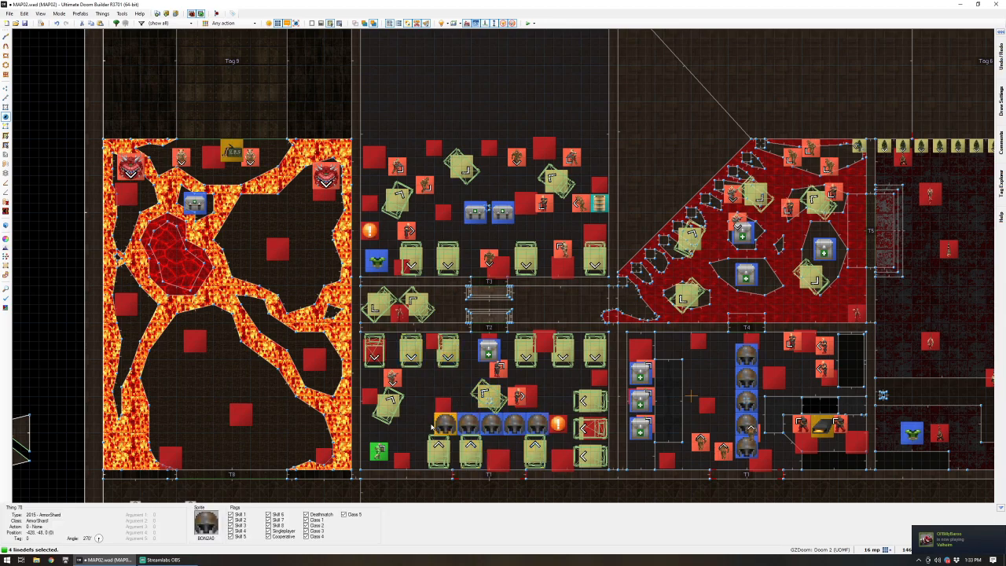
scroll(433, 402, "down", 2)
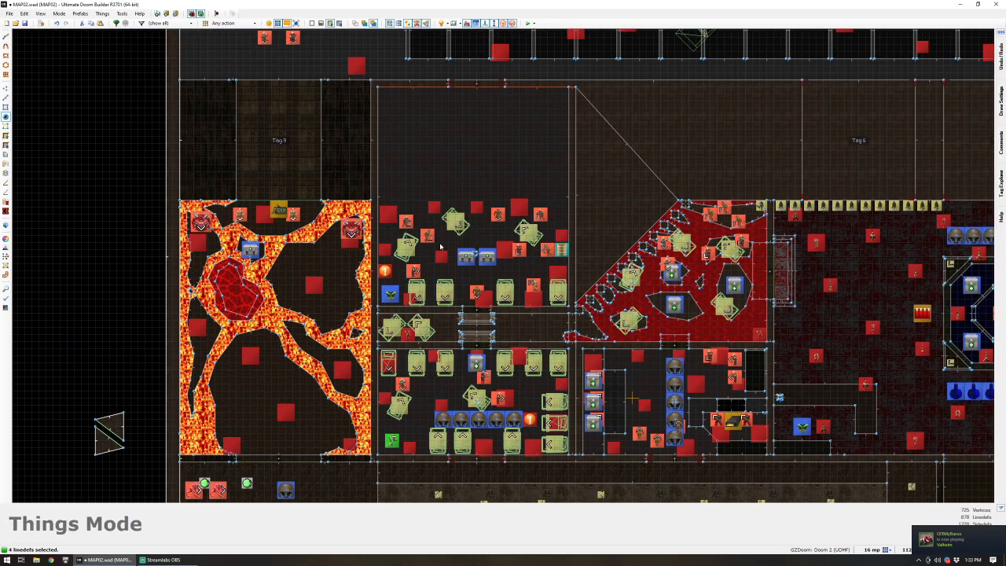
scroll(439, 248, "up", 2)
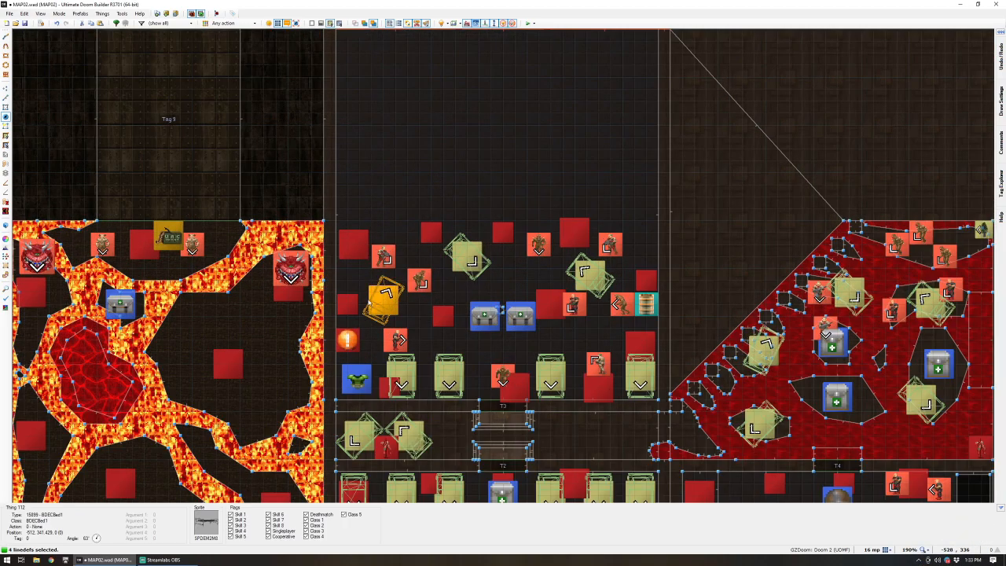
scroll(383, 162, "down", 2)
scroll(401, 239, "up", 2)
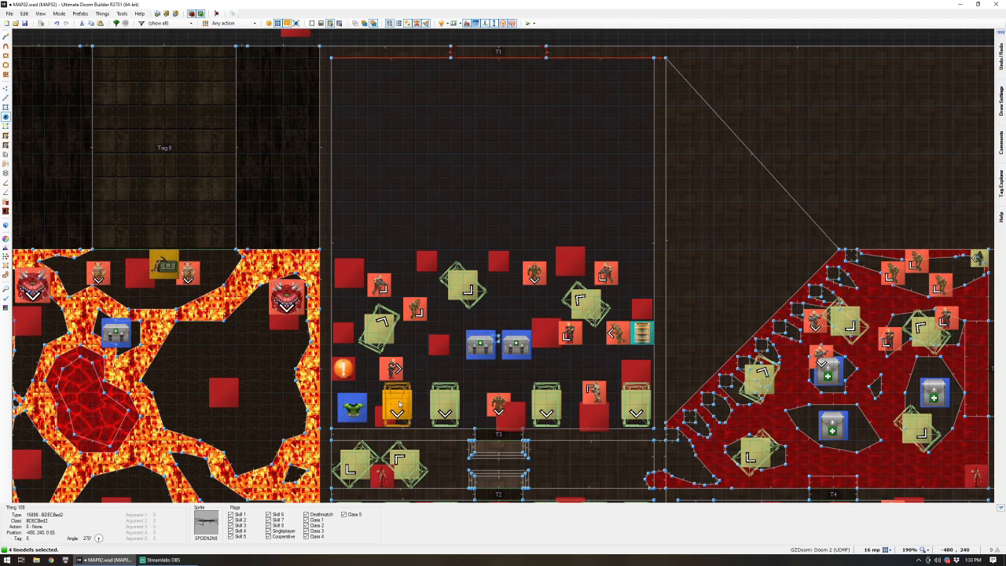
- Move three of the upright beds from the room's south wall into a row in its northwest corner
left_click_drag(399, 404, 354, 81)
mouse_move(353, 81)
right_mouse_down()
mouse_move(353, 92)
mouse_move(353, 82)
right_mouse_up()
left_click_drag(445, 403, 397, 87)
left_click_drag(546, 405, 427, 82)
- Move the door sector in the extended room's north wall about 96 units east
left_click(467, 70)
key("s")
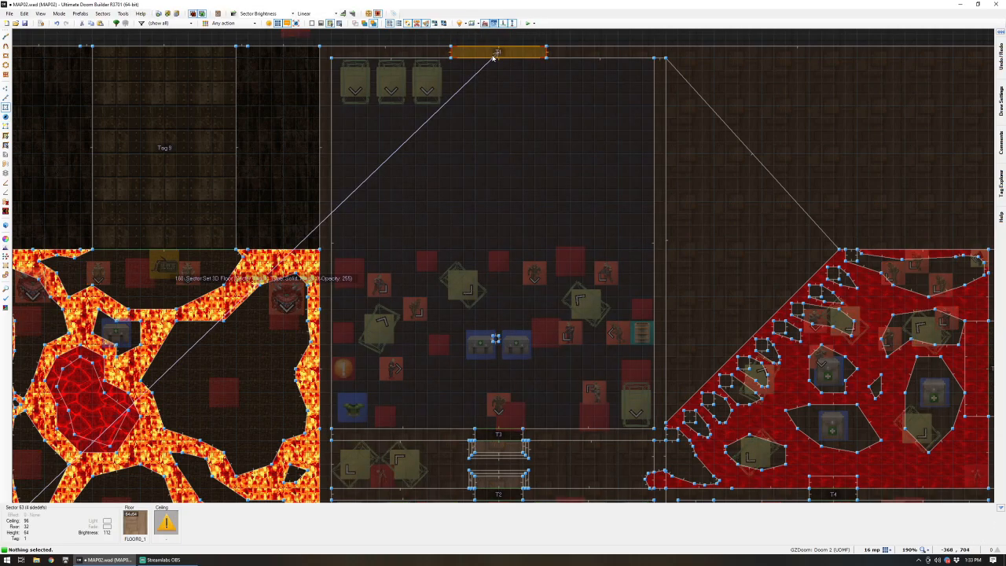
right_click_drag(494, 58, 568, 57)
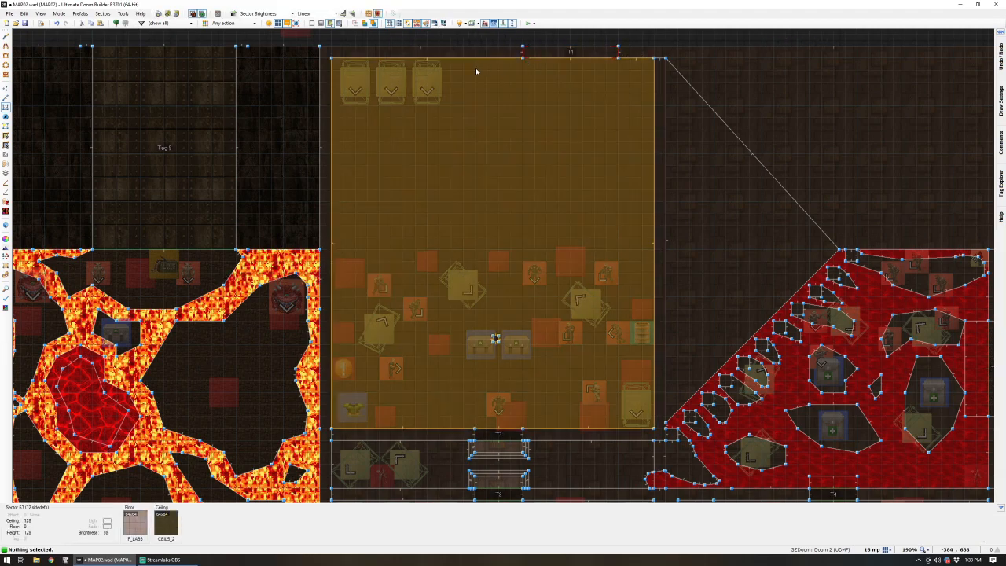
- Draw a block 48 wide and 64 deep against the north wall beside the three beds, and merge it into the wall sector
key("d")
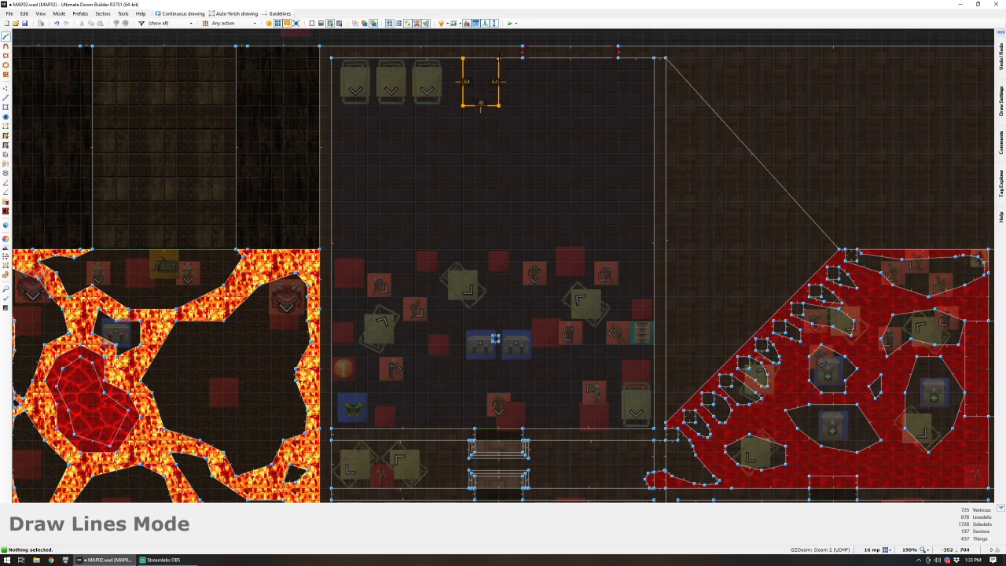
left_click(498, 57)
key("shift+j")
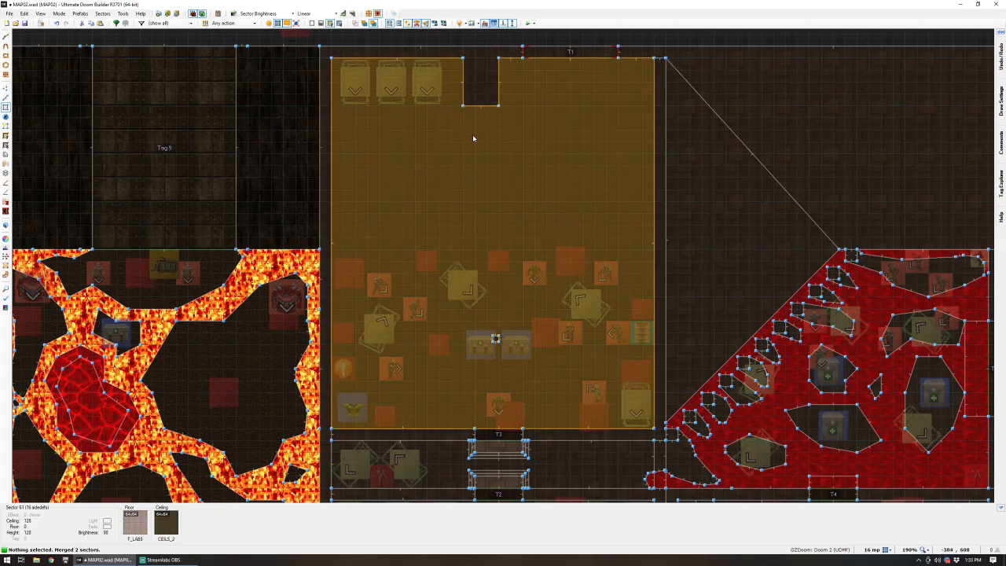
- In 3D, copy the STUCCO1 wall texture onto the new block's untextured sides, check the room at full brightness, and return to the 2D map
key("w")
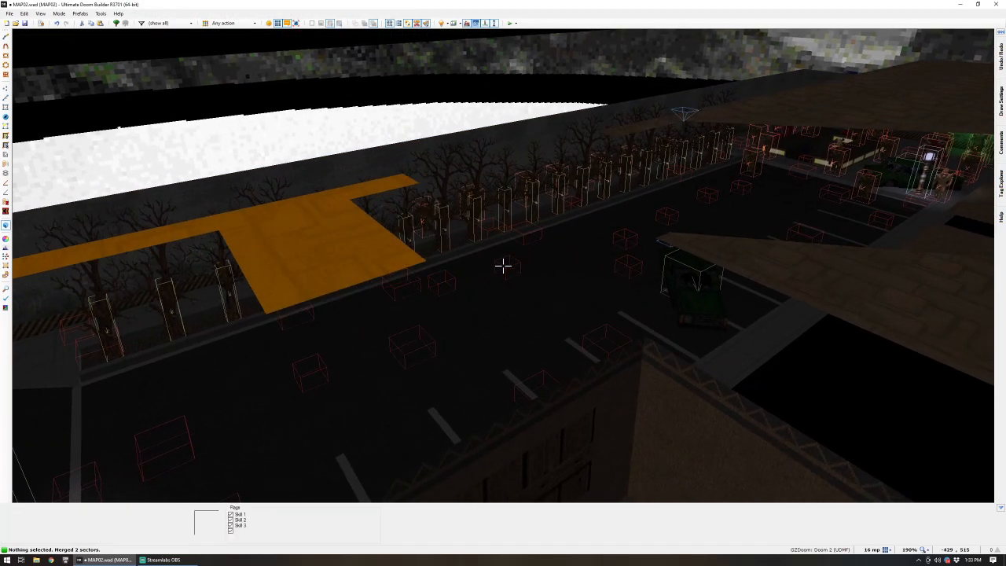
key("w")
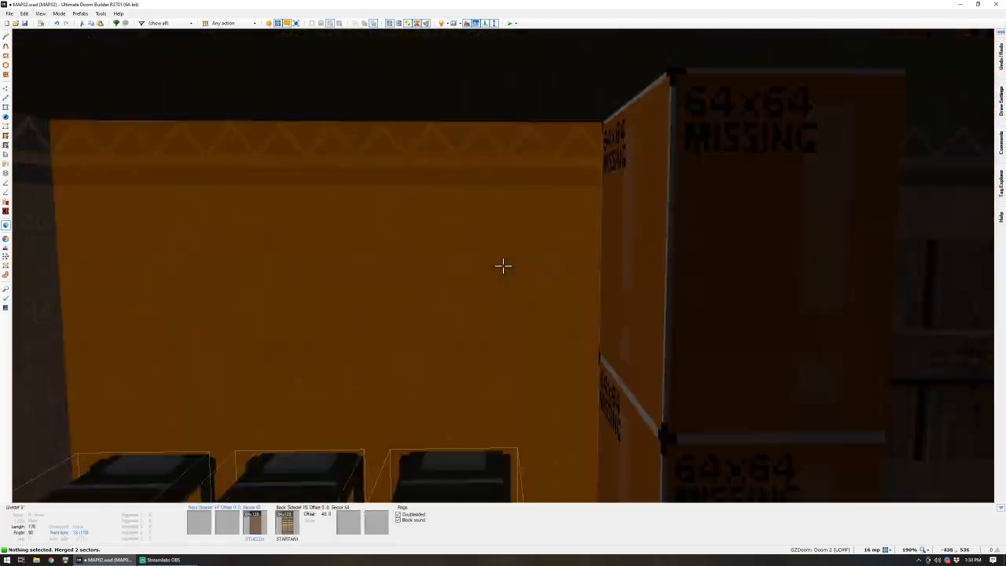
key("ctrl+c")
key("s")
key("ctrl+v")
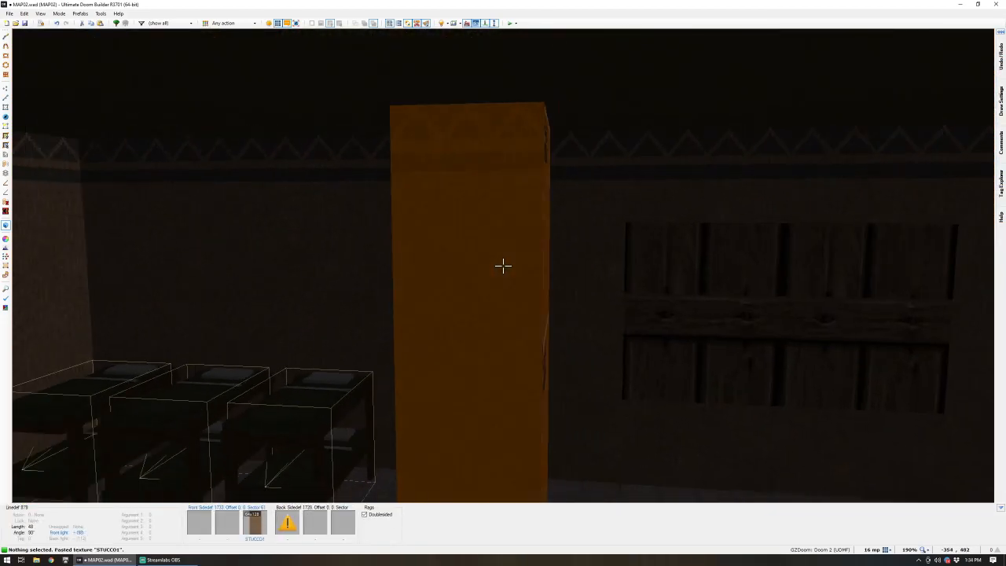
key("b")
key("s")
key("w")
key("b")
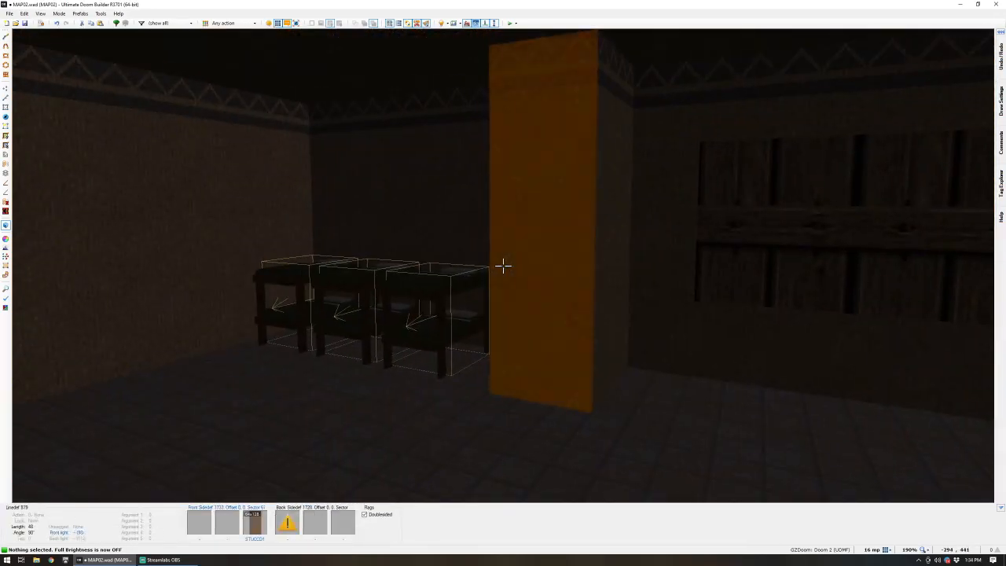
key("s")
key("b")
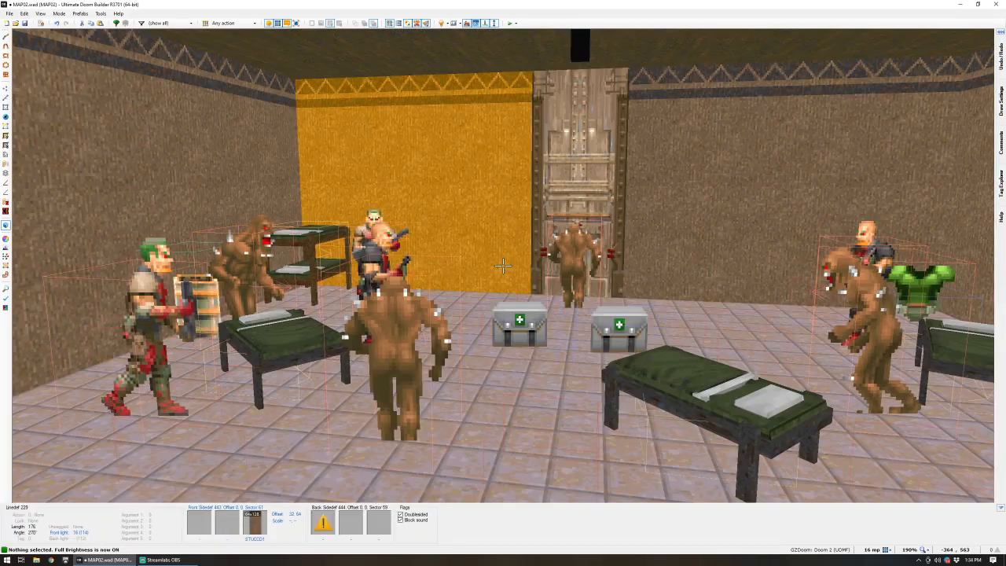
key("q")
scroll(504, 266, "down", 4)
scroll(488, 376, "up", 4)
key("b")
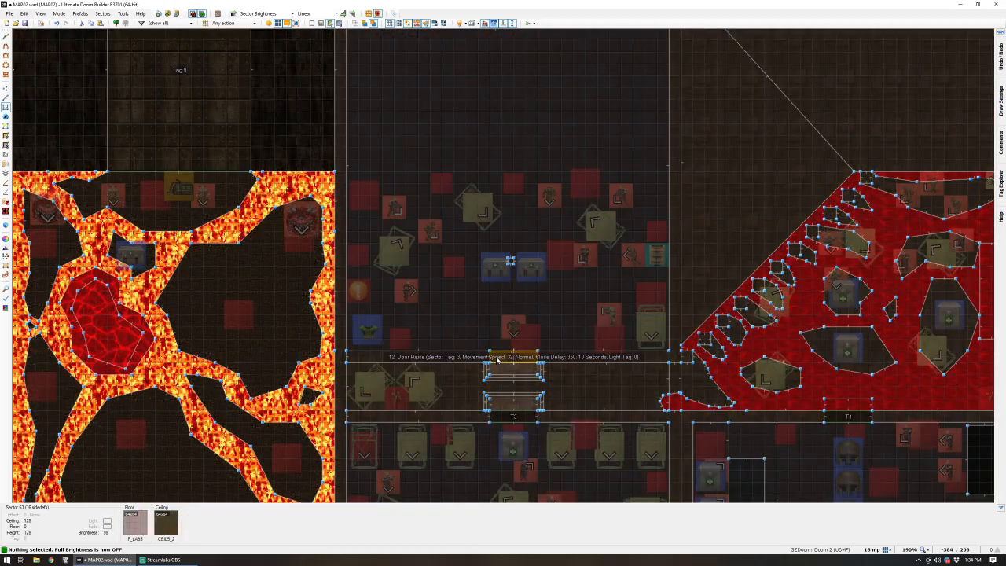
- Select the 30 things in the room's southern part and move them about 176 units north
scroll(472, 330, "up", 2)
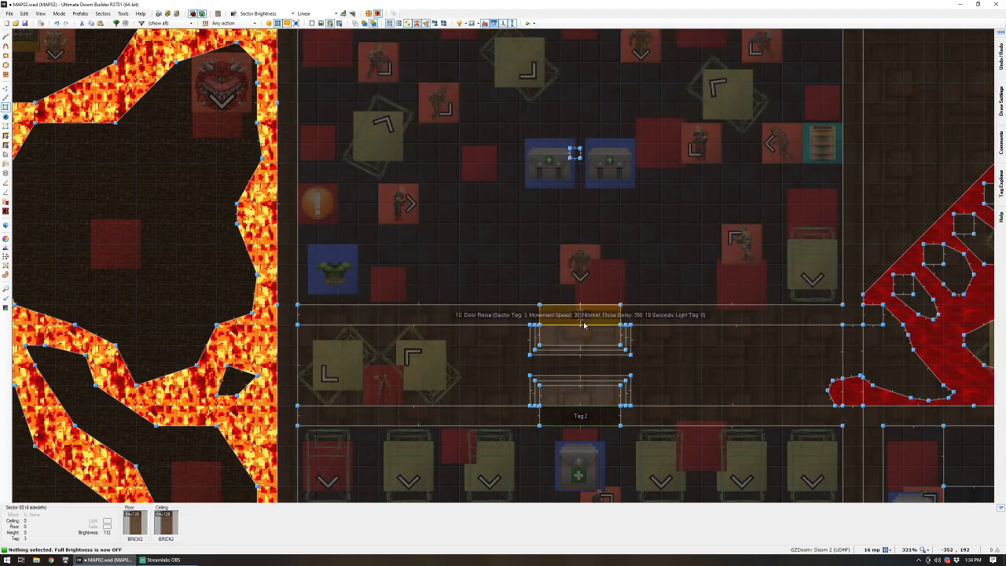
scroll(597, 319, "down", 2)
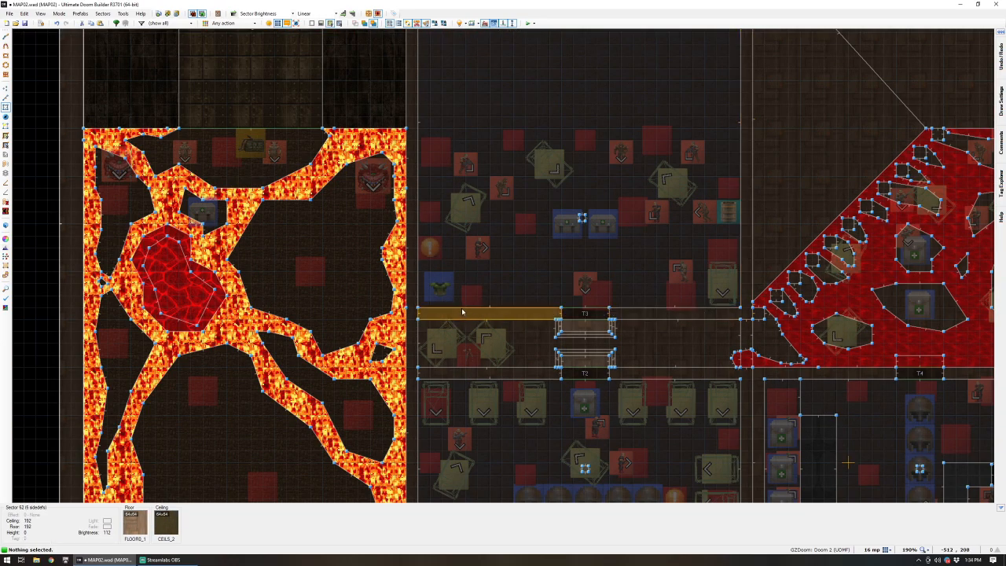
key("s")
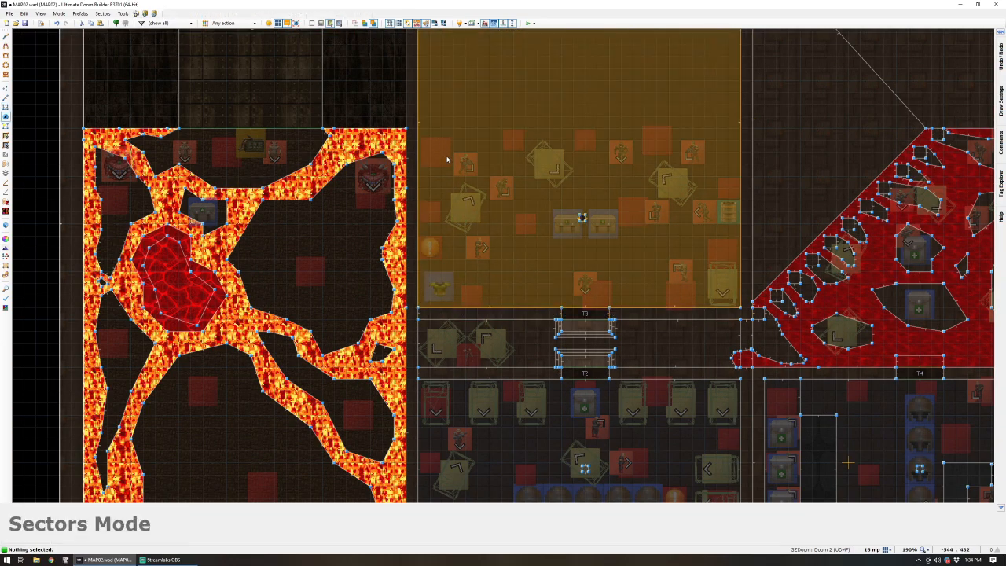
key("t")
left_click_drag(648, 286, 732, 304)
key("Up")
key("Up")
key("Up")
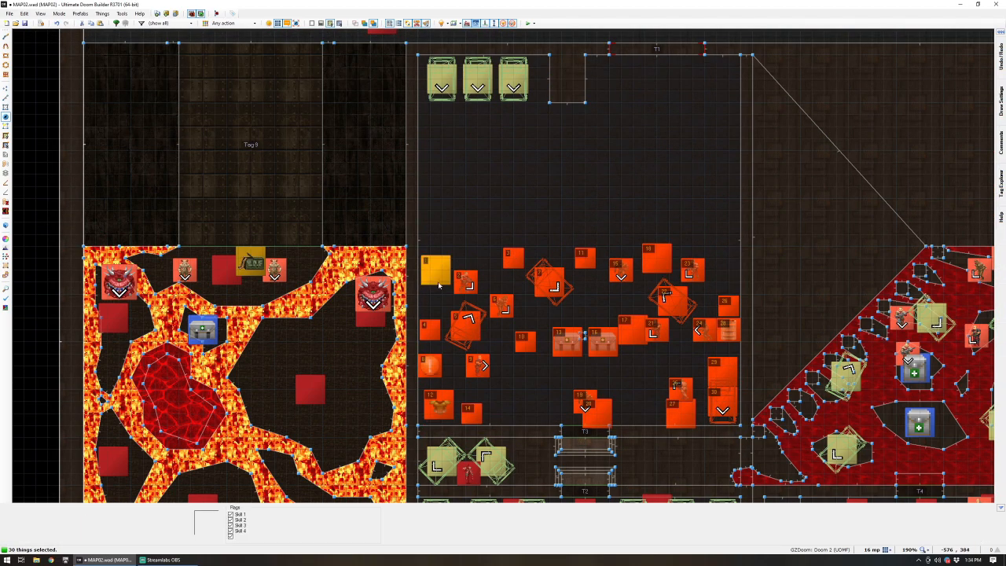
left_click_drag(518, 259, 518, 127)
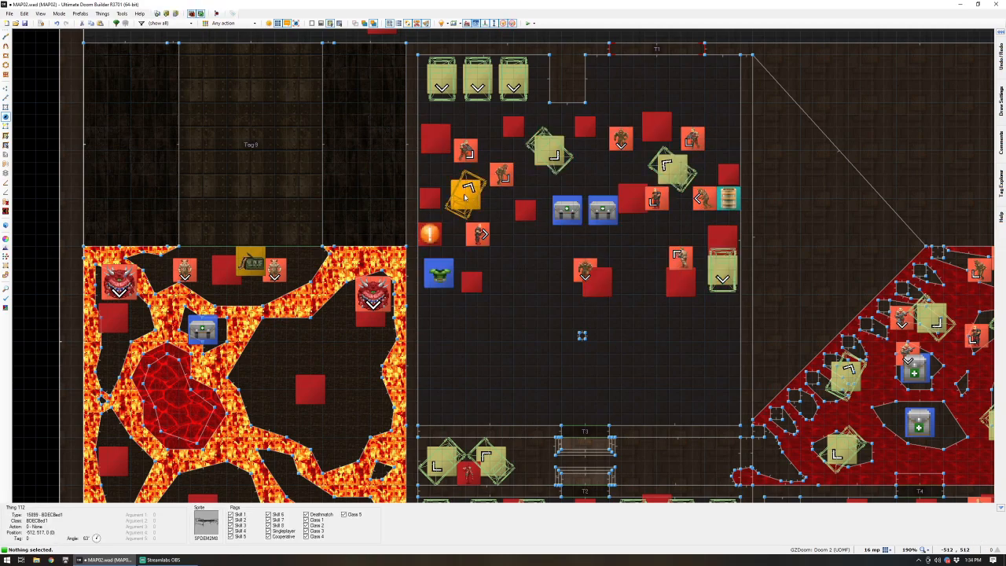
- Move the angled western bed into the empty southern floor area, and delete five plain red things and the barrel
left_click_drag(465, 199, 497, 331)
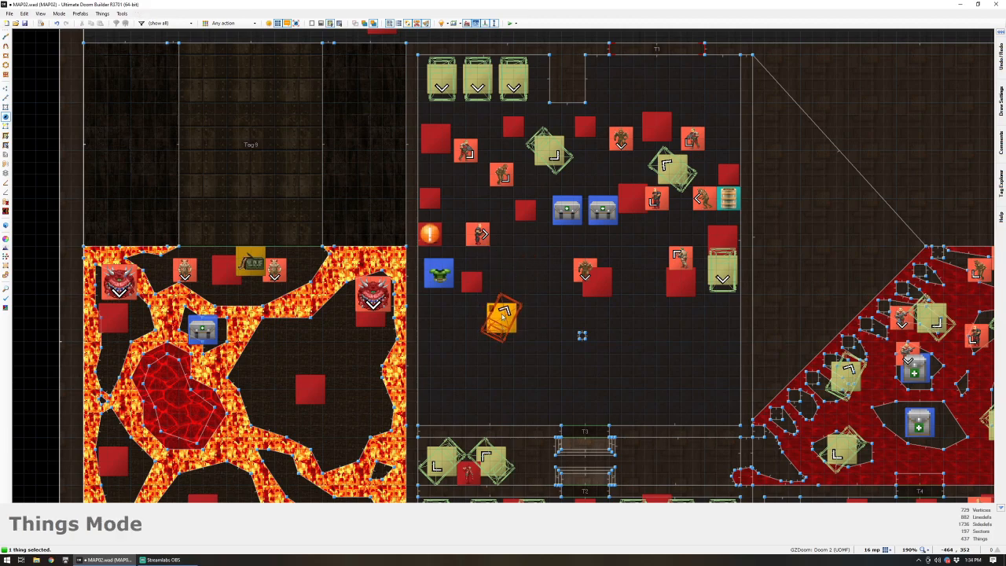
right_click_drag(472, 283, 466, 331)
left_click(466, 331)
key("Delete")
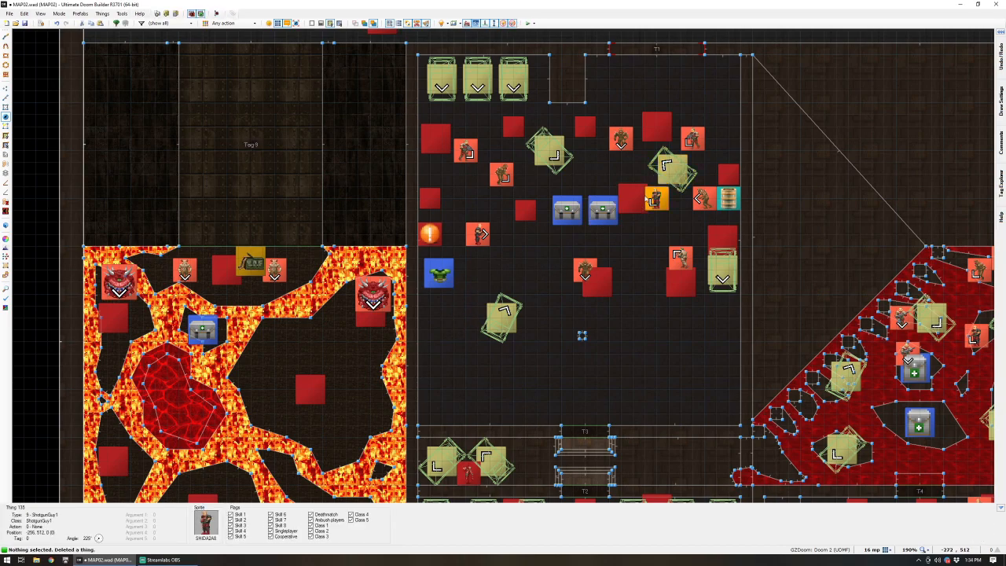
key("Delete")
key("Delete")
key("Delete")
key("Delete")
- Reposition three of the plain red things along the room's north end, two near the door and one below the row of beds
left_click_drag(681, 286, 709, 100)
left_click_drag(517, 130, 612, 84)
left_click_drag(442, 146, 496, 134)
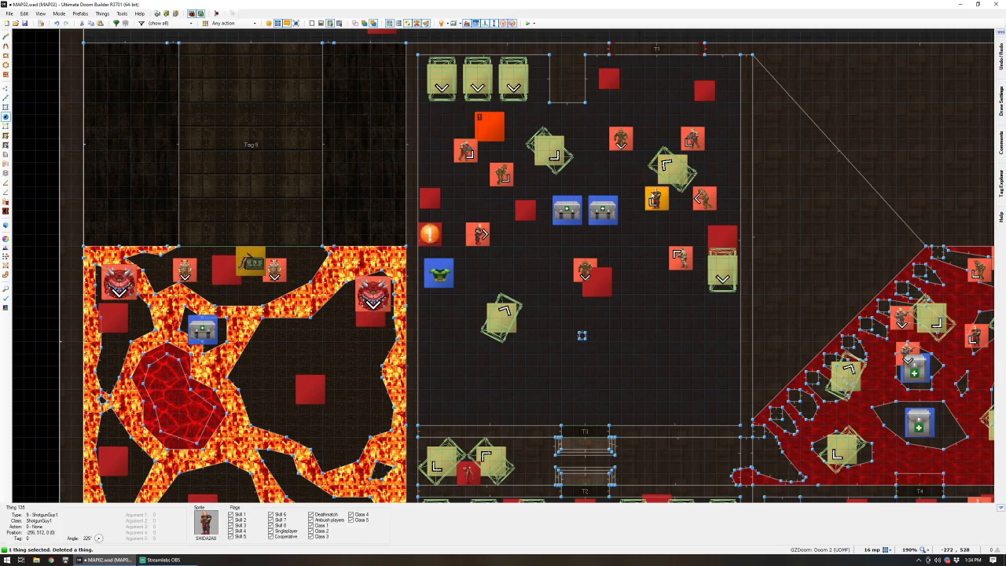
- Spread the shotgun guy, an imp and the angled bed out over the empty southern part of the room
left_click_drag(663, 201, 688, 342)
left_click_drag(585, 271, 635, 320)
left_click_drag(505, 318, 471, 376)
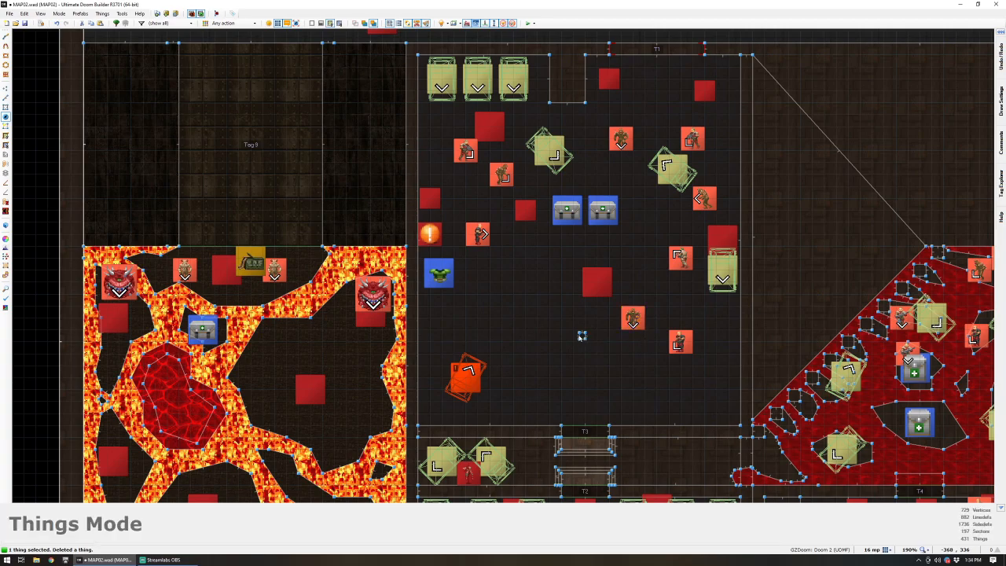
- Fine-tune the angled bed's position to -464, 256 in the southwestern part of the room
scroll(584, 381, "down", 1)
scroll(586, 428, "up", 1)
scroll(586, 417, "up", 1)
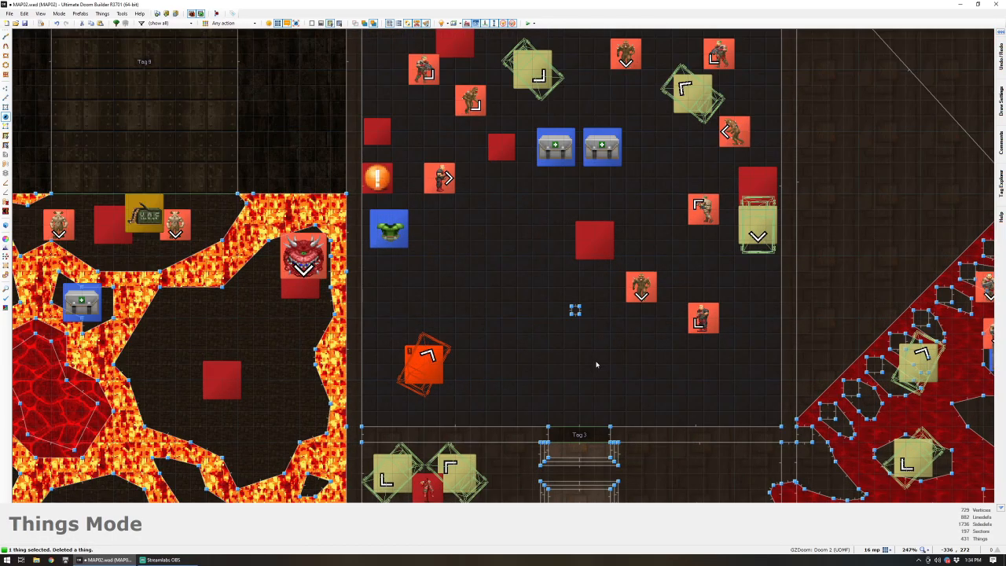
left_click_drag(438, 324, 480, 338)
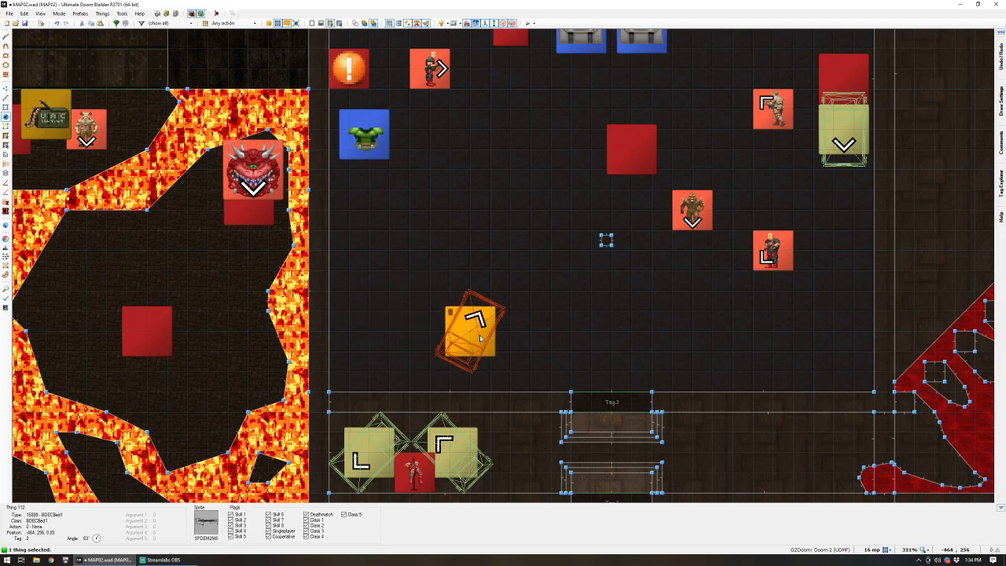
scroll(542, 358, "down", 1)
scroll(576, 340, "up", 1)
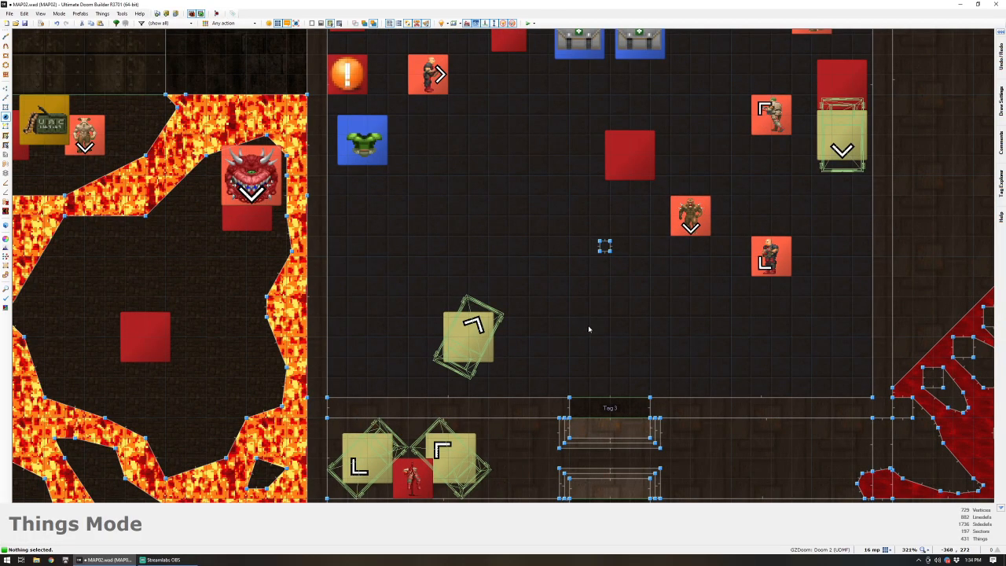
left_click(468, 334)
scroll(641, 259, "up", 1)
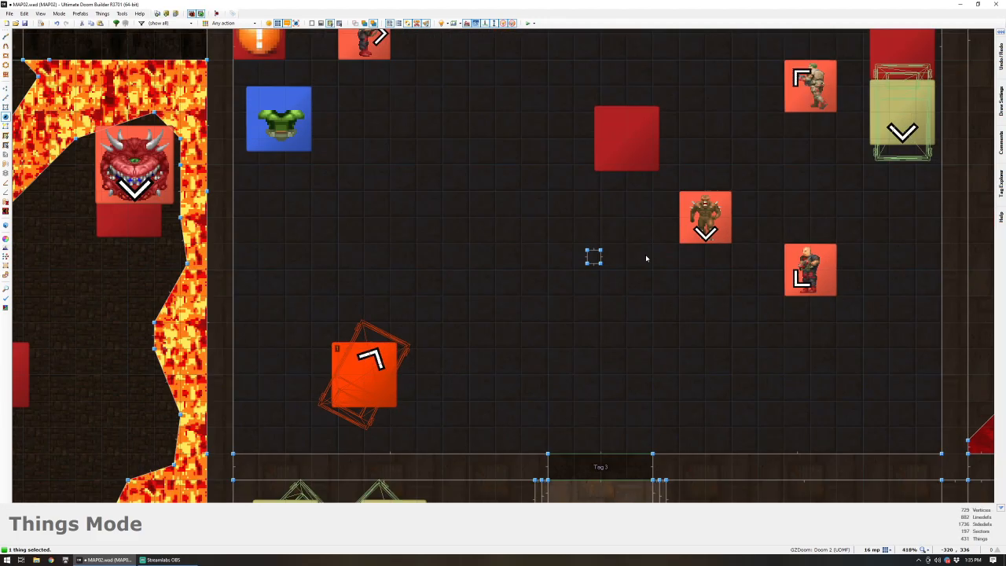
- Examine the small square sector with the BLACK ceiling in the middle of the room in the 3D view
key("s")
left_click(629, 281)
left_click(625, 275)
left_click(613, 262)
left_click(595, 257)
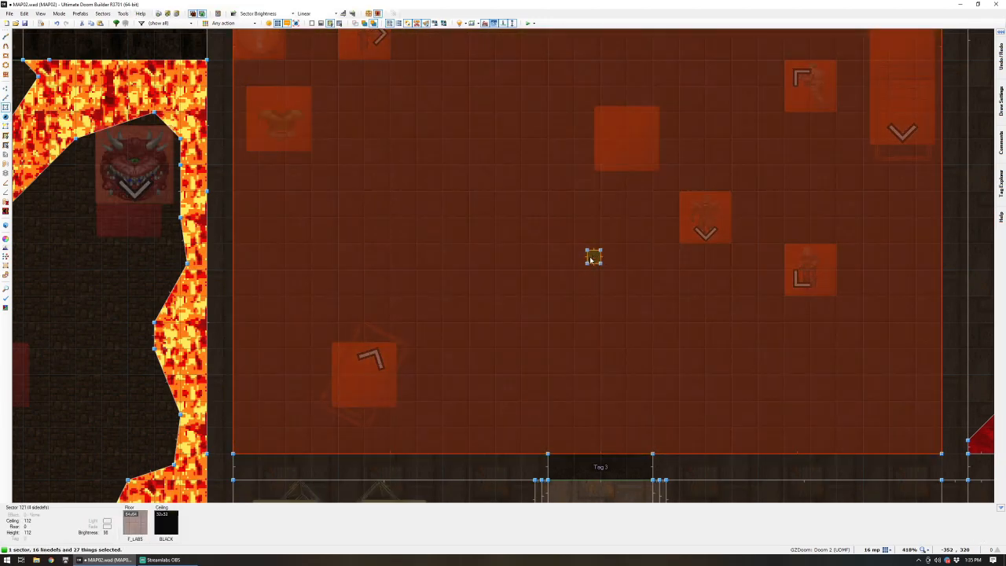
key("q")
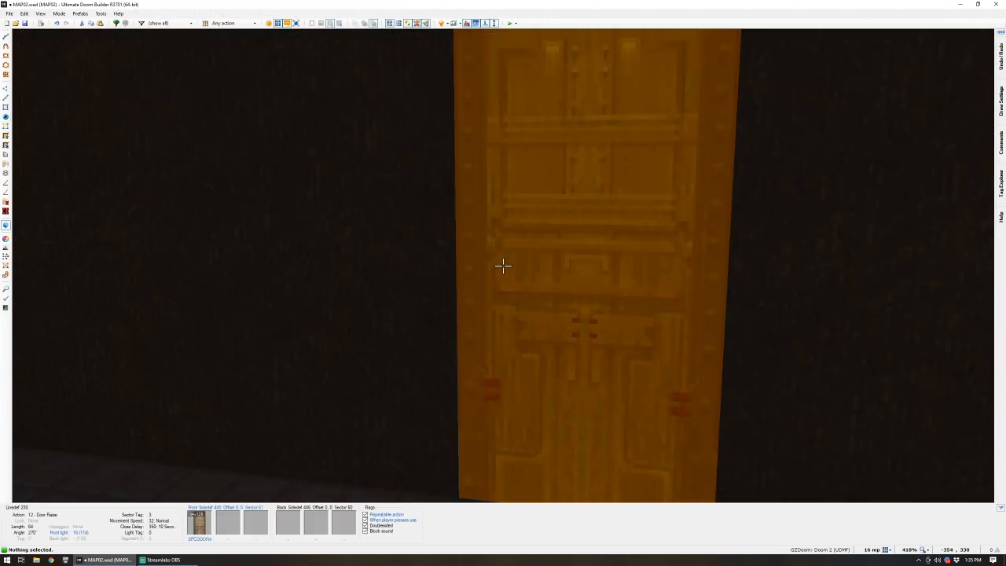
key("d")
key("w")
key("s")
key("a")
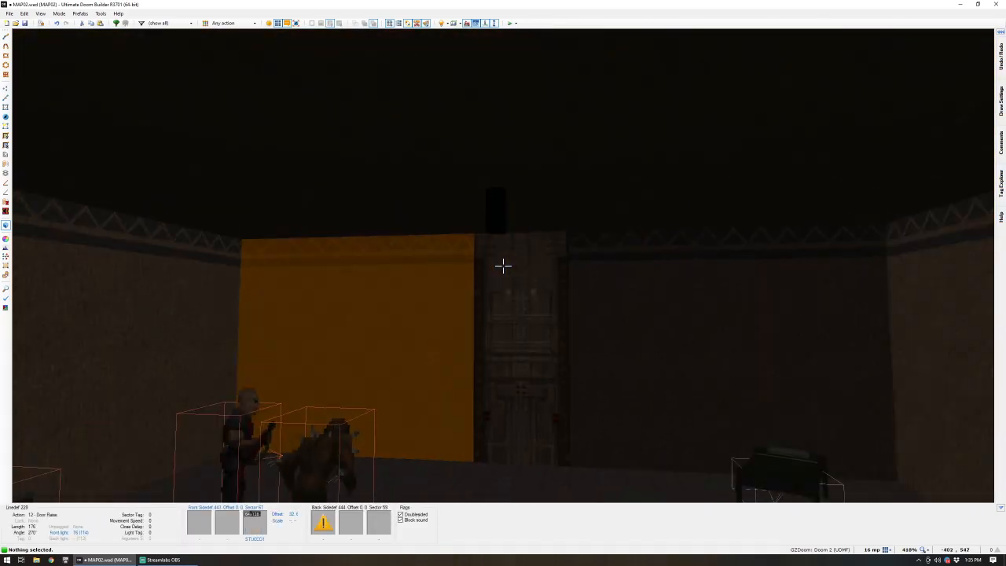
key("q")
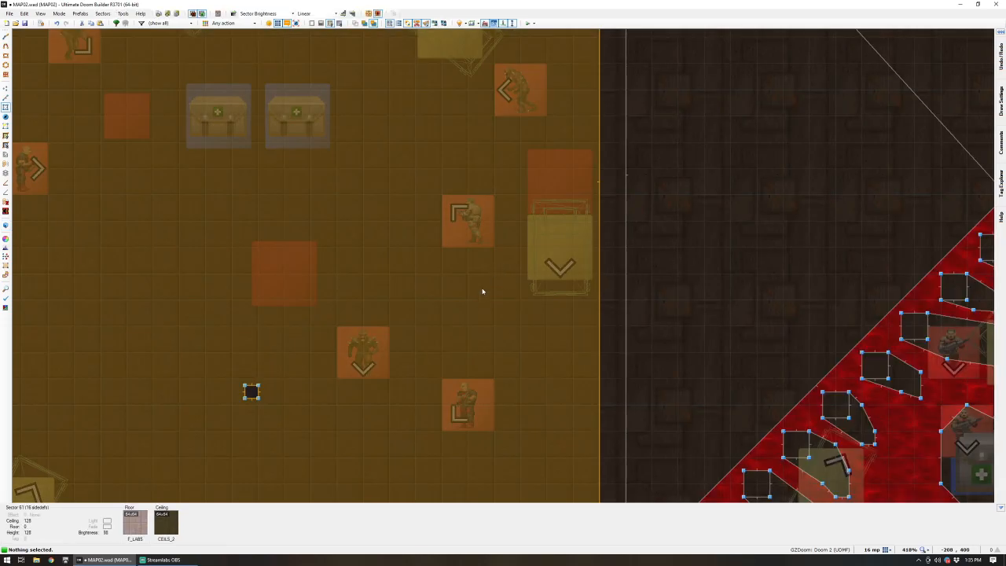
- Merge the small square sector into the surrounding room sector
scroll(482, 298, "down", 3)
scroll(355, 384, "up", 3)
left_click(454, 336)
left_click(404, 292)
key("shift+j")
- Draw a 144 by 16 rectangle north of the room's southern door and delete its sector to make a solid wall block
scroll(503, 282, "down", 3)
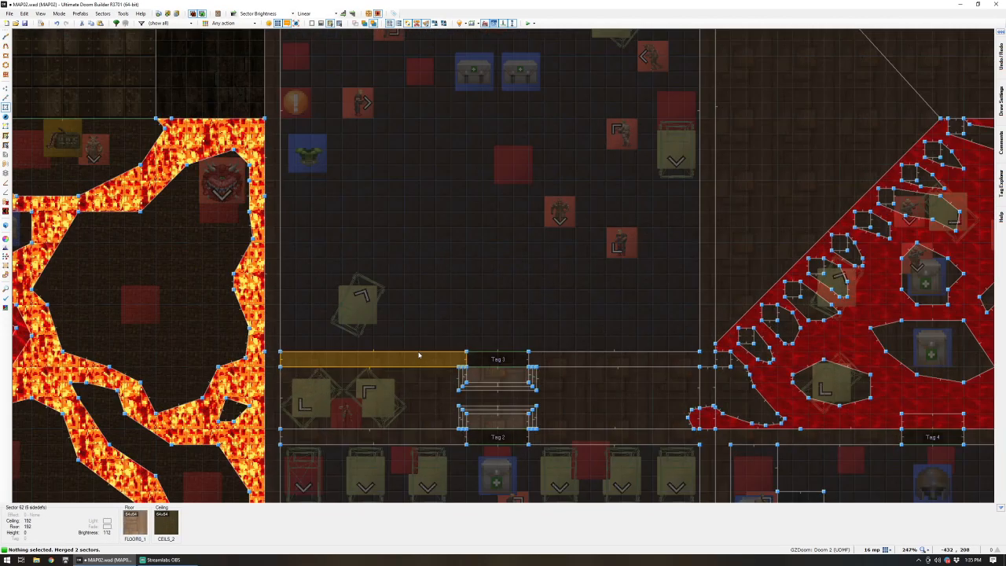
scroll(423, 314, "up", 1)
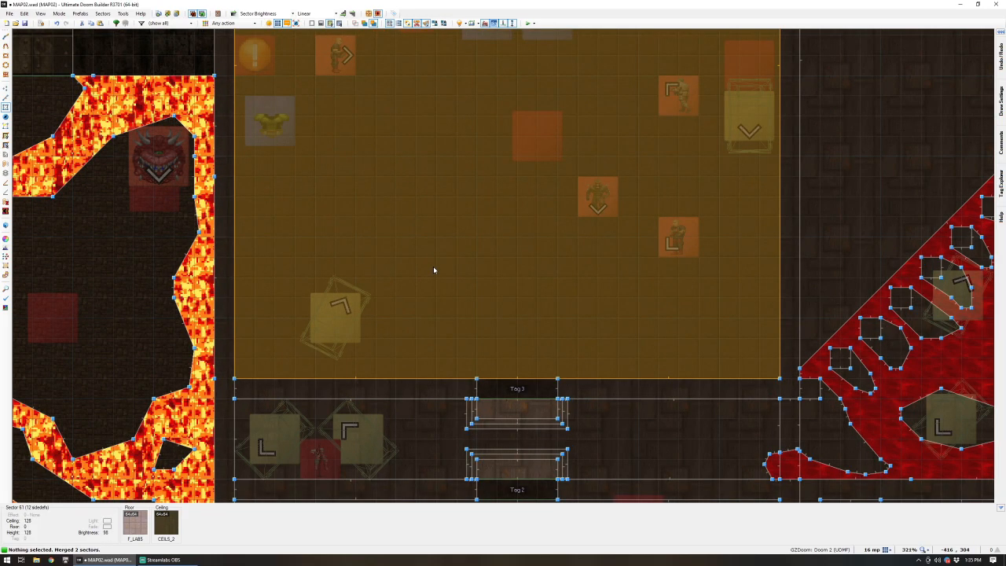
scroll(434, 264, "down", 2)
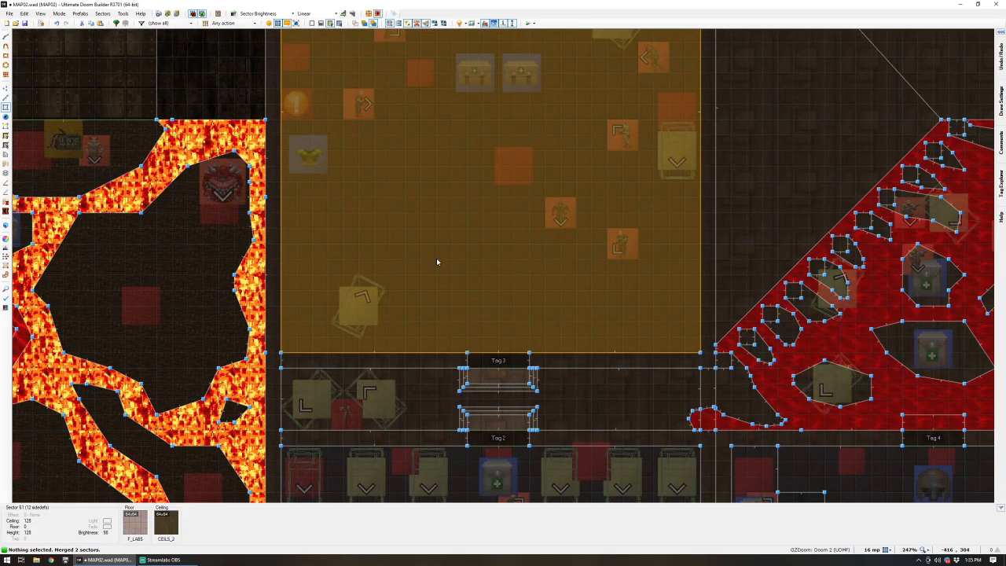
scroll(425, 224, "up", 1)
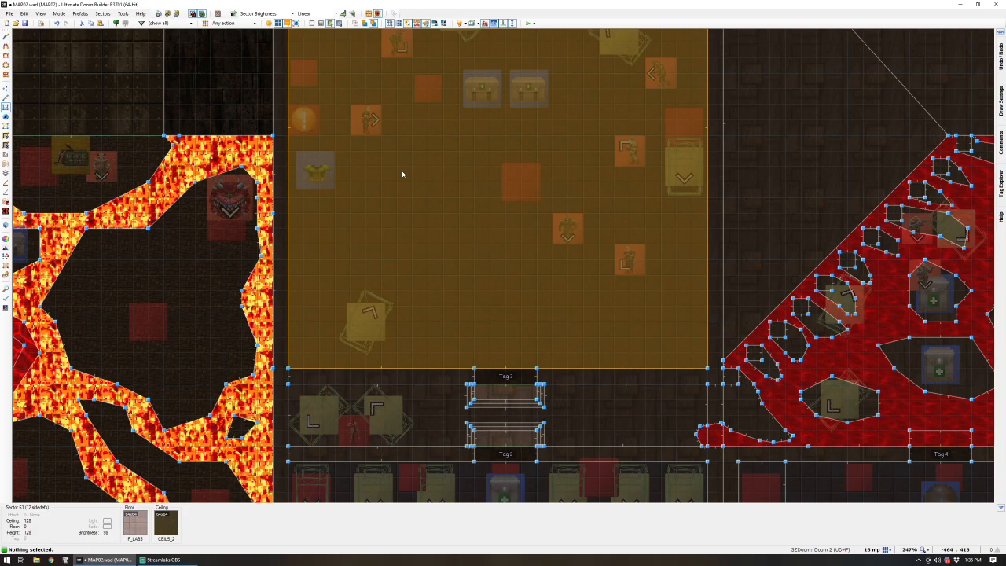
scroll(445, 217, "down", 2)
scroll(468, 298, "up", 2)
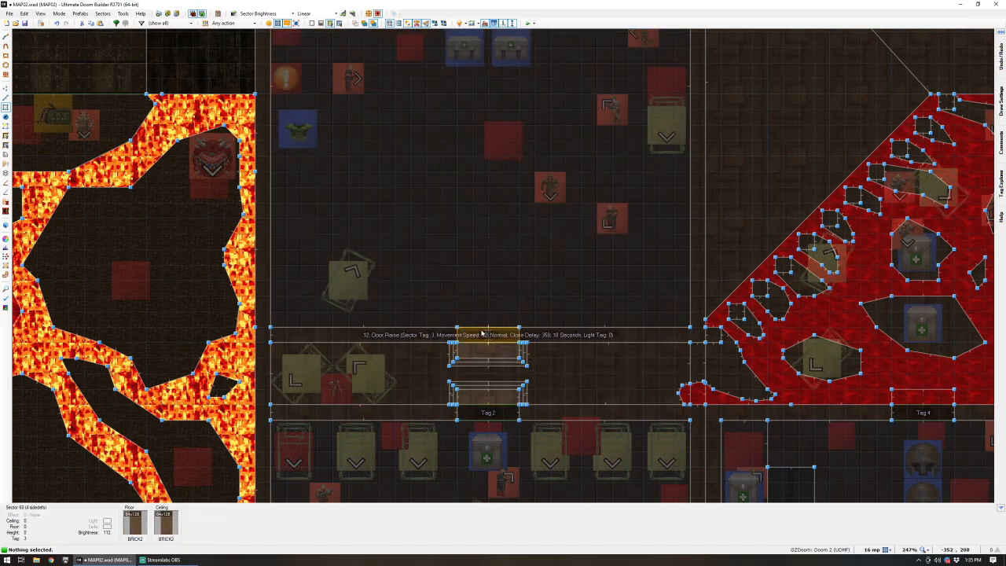
scroll(483, 334, "down", 1)
scroll(475, 193, "up", 2)
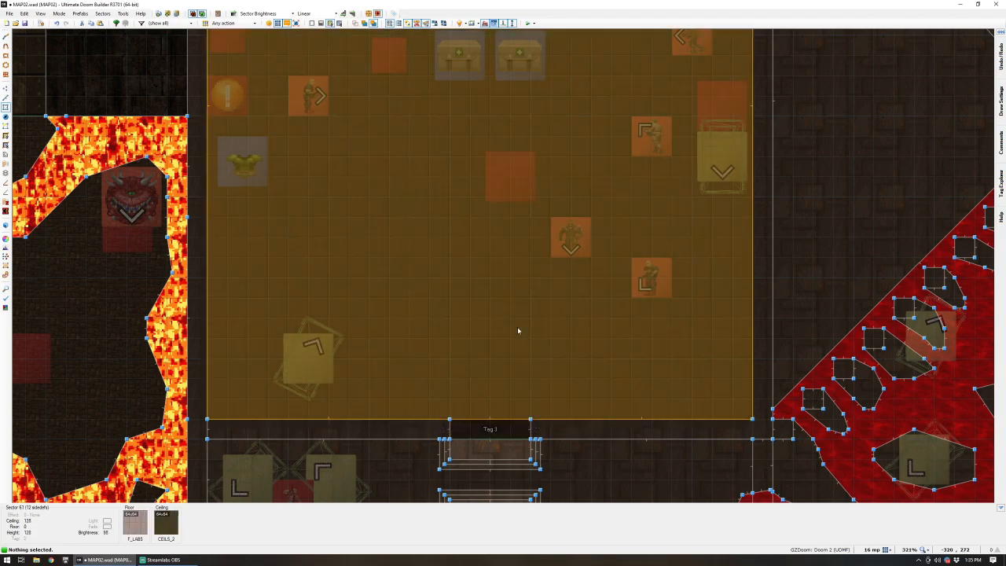
scroll(504, 304, "down", 2)
scroll(504, 300, "up", 2)
key("ctrl+d")
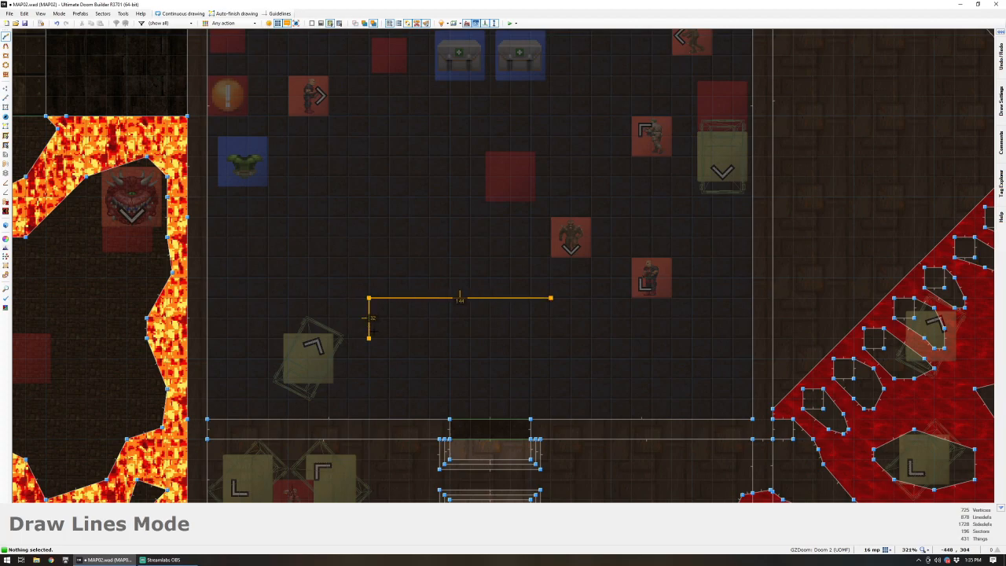
left_click(551, 299)
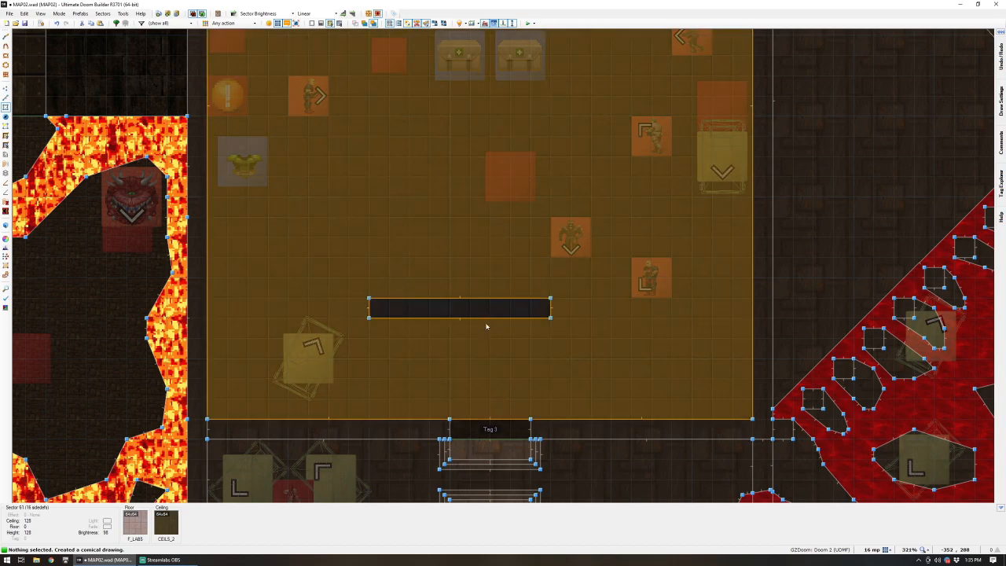
key("Delete")
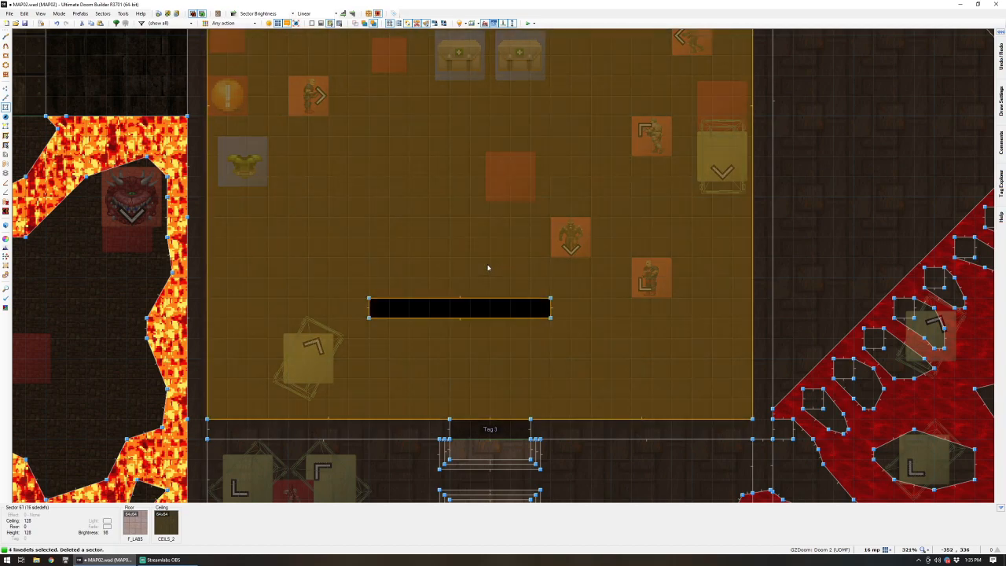
- Flood-fill the sides of the new wall block with the STUCCO1 texture copied from the room's walls
key("q")
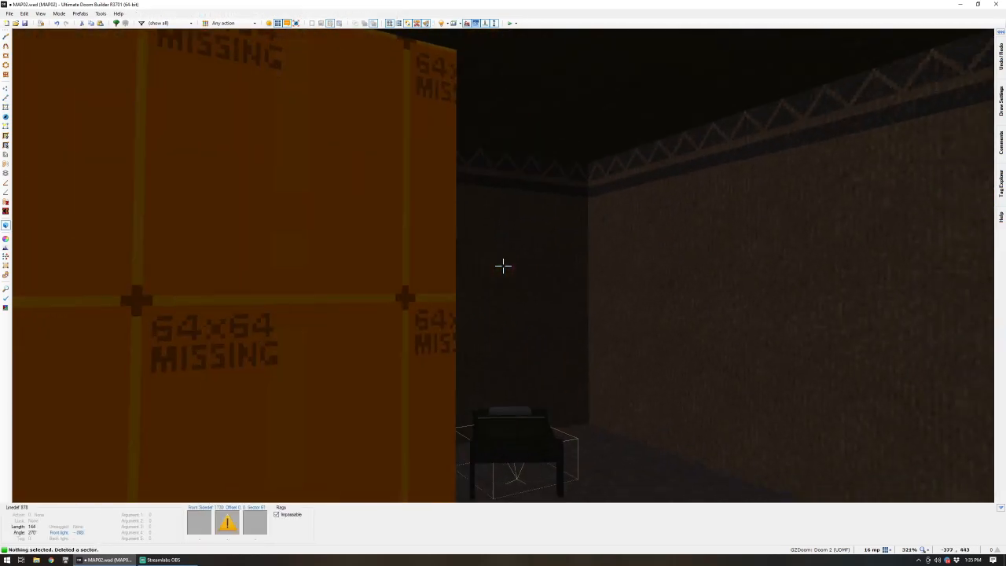
key("ctrl+c")
middle_click(503, 265, "shift")
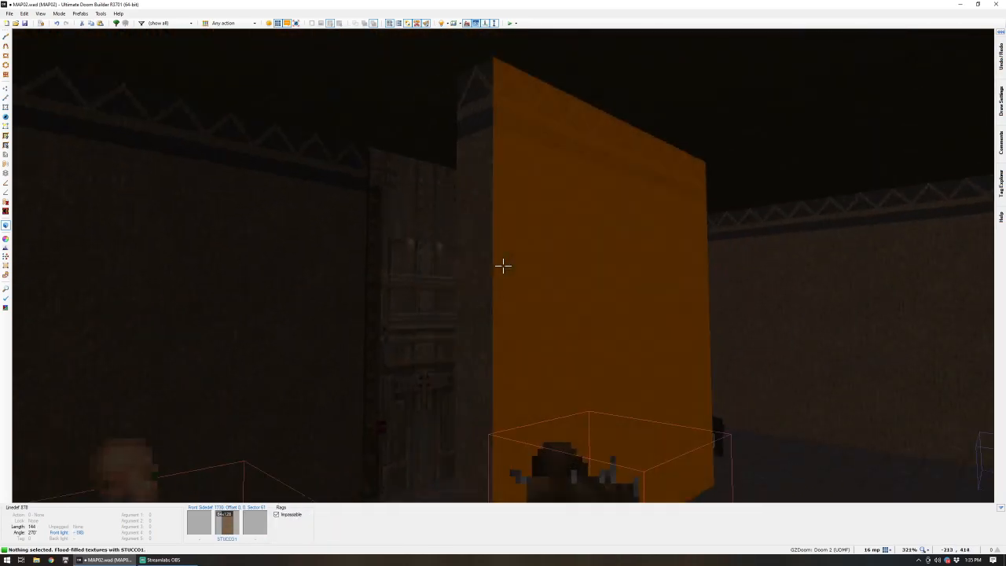
key("w")
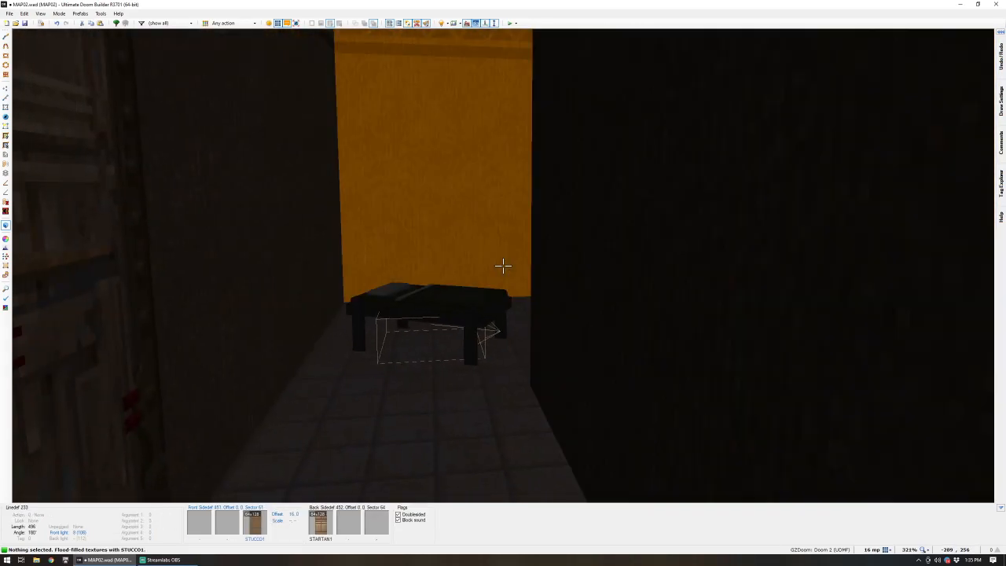
scroll(482, 267, "up", 5)
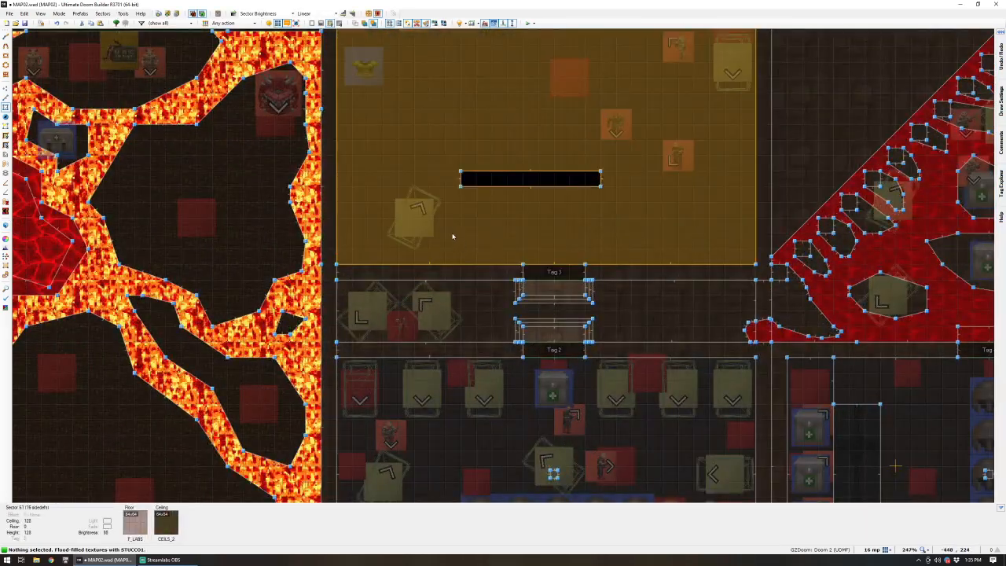
- Move the southeastern shotgun guy toward the west end of the new wall block and the nearby imp north toward the room's centre
scroll(440, 196, "down", 3)
scroll(439, 136, "up", 3)
key("t")
right_click_drag(318, 146, 324, 202)
scroll(515, 236, "down", 2)
scroll(511, 177, "up", 3)
scroll(514, 279, "down", 3)
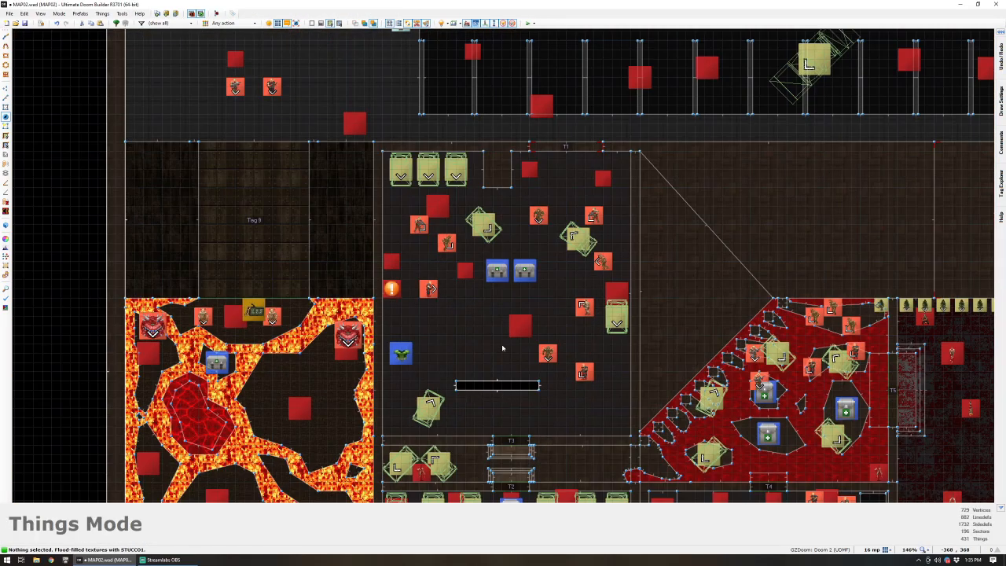
scroll(488, 302, "up", 1)
scroll(489, 292, "down", 2)
scroll(548, 375, "up", 2)
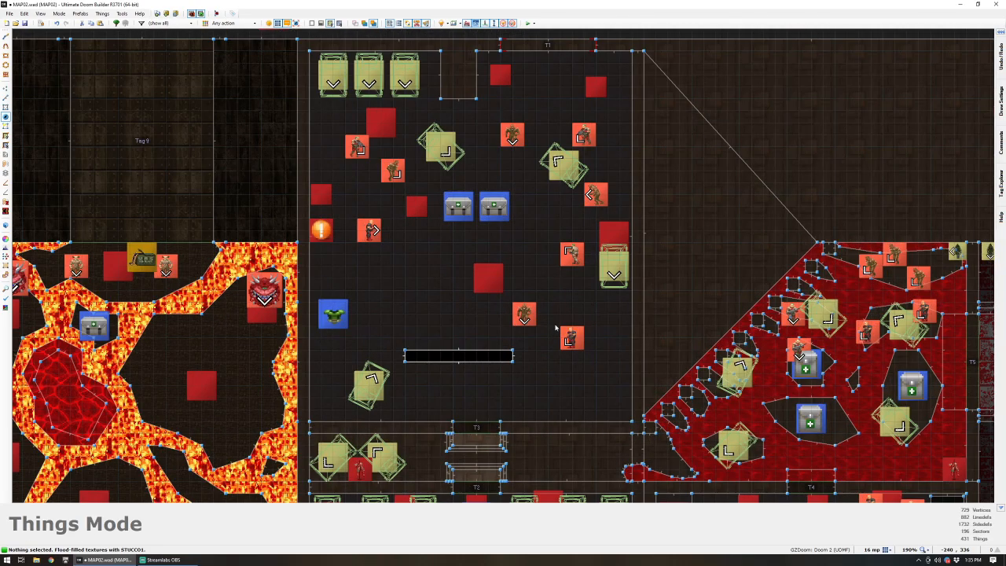
left_click_drag(571, 338, 417, 315)
left_click_drag(525, 315, 536, 231)
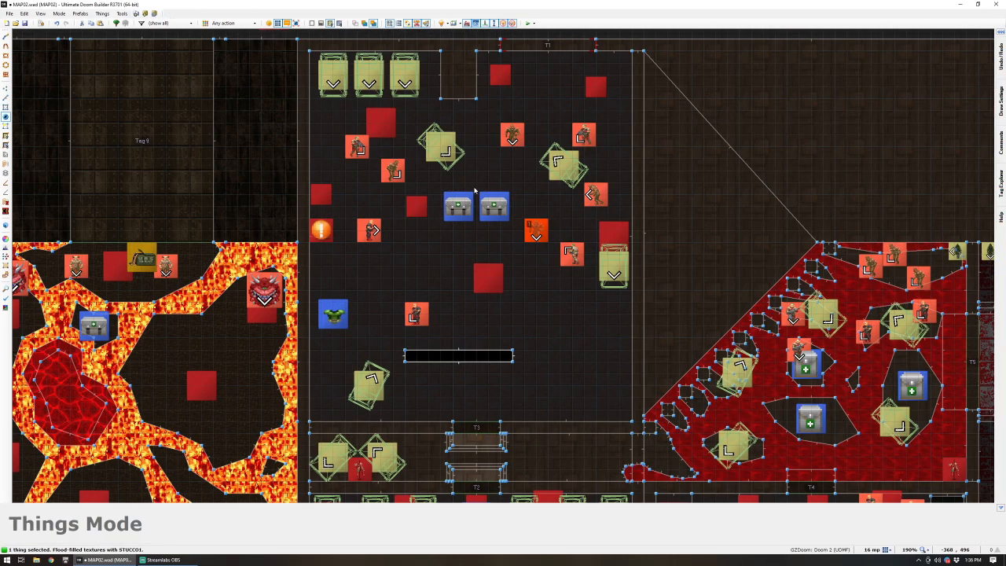
- Move both medikits to the room's northeastern corner, and bring the northeastern soldier and the central imp toward the middle of the room
left_click_drag(462, 204, 562, 73)
left_click_drag(482, 218, 596, 86)
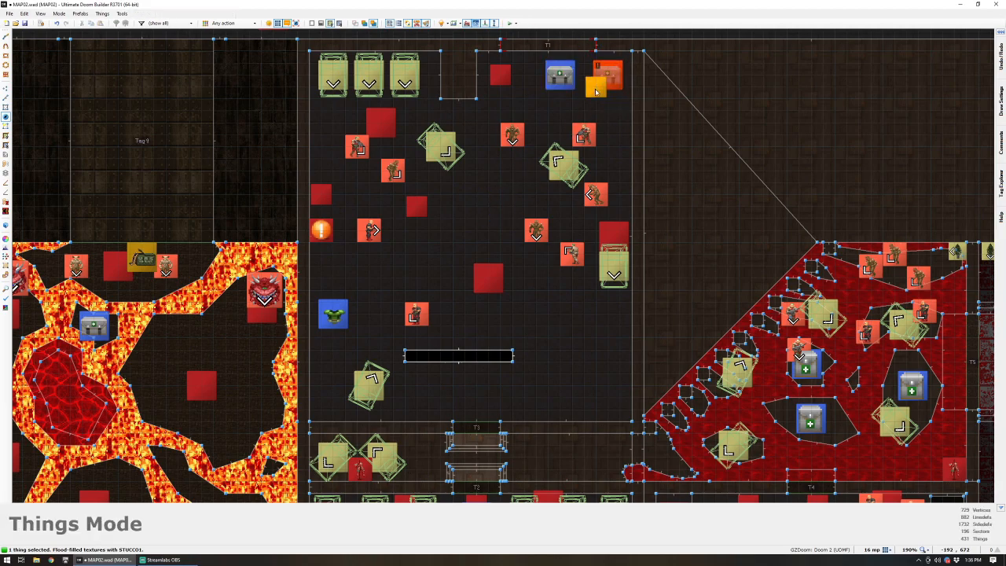
left_click_drag(581, 134, 339, 176)
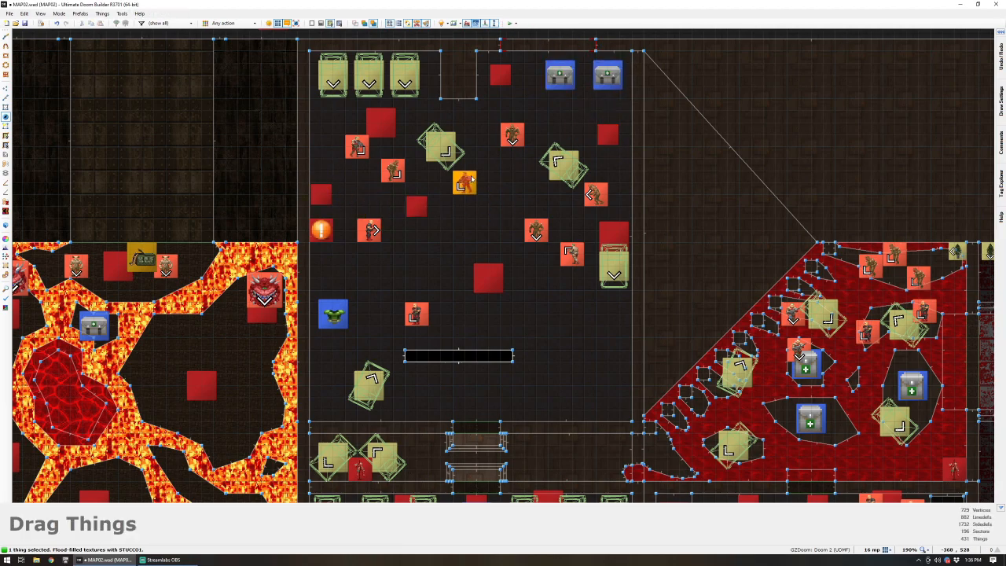
left_click_drag(500, 172, 488, 170)
left_click_drag(536, 229, 453, 229)
- Shift the shotgun guy and the green armor south, and nudge the impaled skulls away from the west wall
mouse_move(417, 314)
left_mouse_down()
mouse_move(407, 324)
mouse_move(418, 324)
left_mouse_up()
left_click_drag(347, 316, 347, 352)
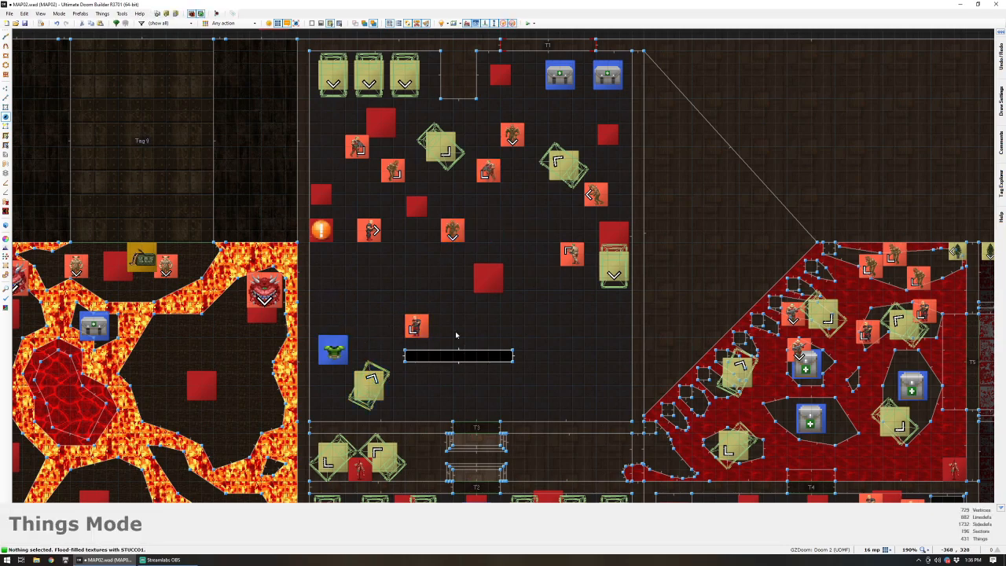
left_click_drag(321, 229, 386, 121)
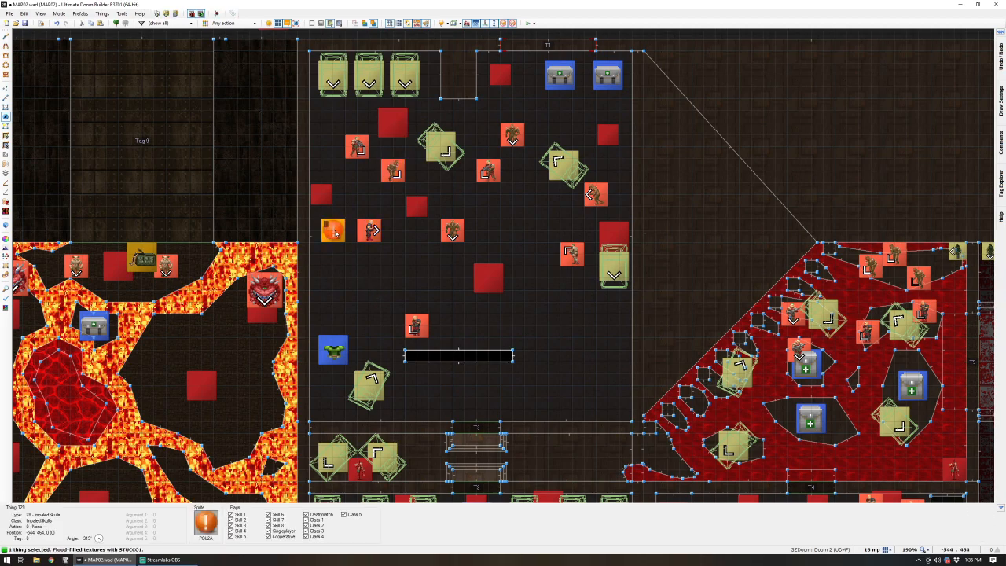
key("c")
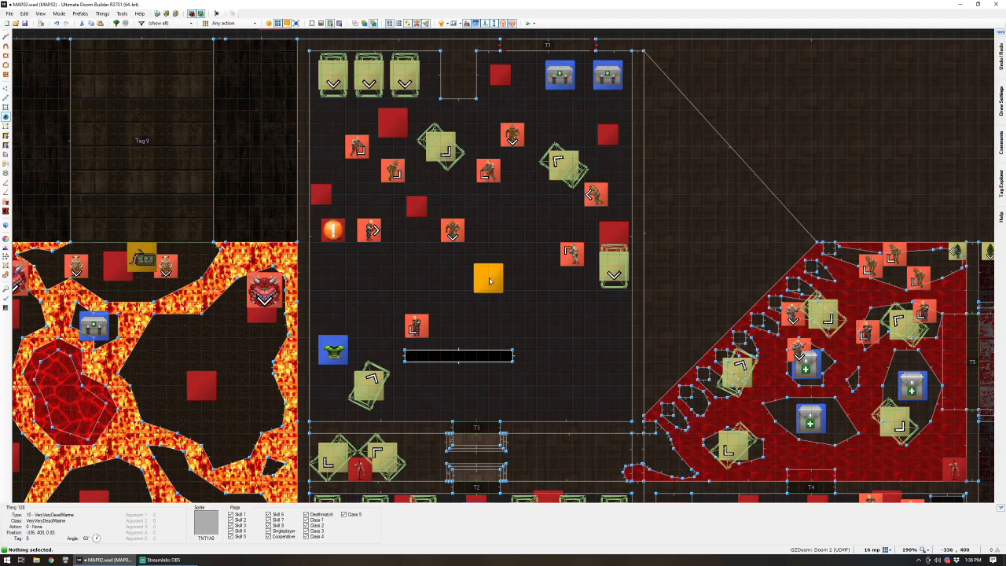
- Reposition the central dead marine, the imp, the northern angled bed and the eastern bed to spread them across the room
left_click_drag(490, 277, 526, 229)
left_click_drag(460, 226, 463, 192)
left_click_drag(443, 150, 456, 138)
mouse_move(625, 256)
left_mouse_down()
mouse_move(616, 342)
mouse_move(618, 268)
left_mouse_up()
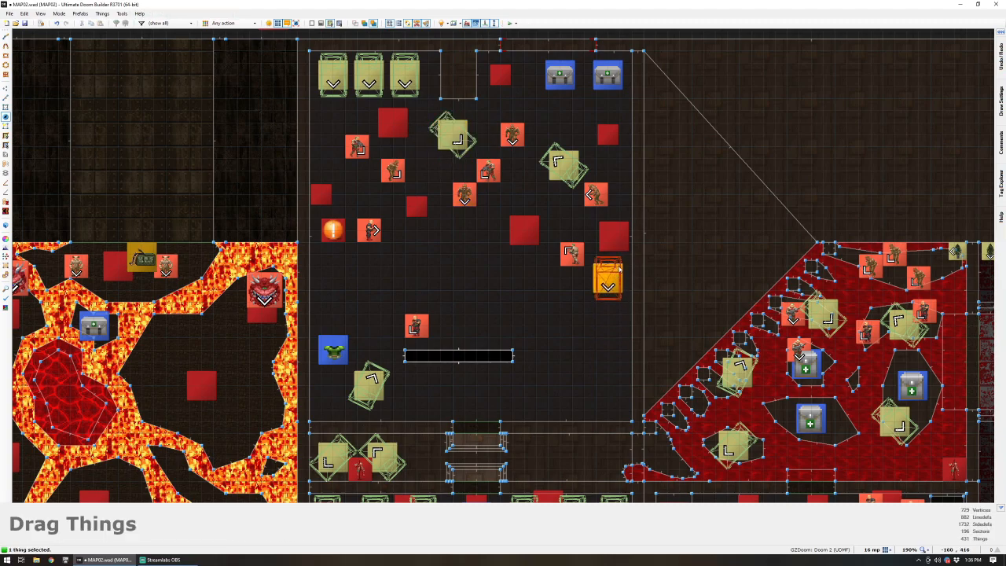
left_click(519, 341)
scroll(519, 342, "down", 2)
scroll(532, 349, "up", 2)
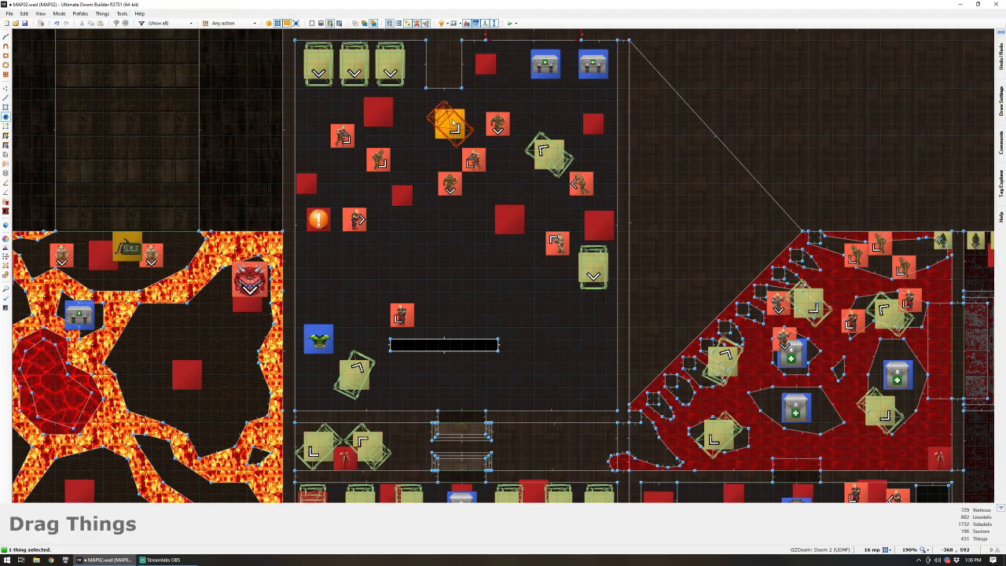
left_click_drag(450, 183, 426, 220)
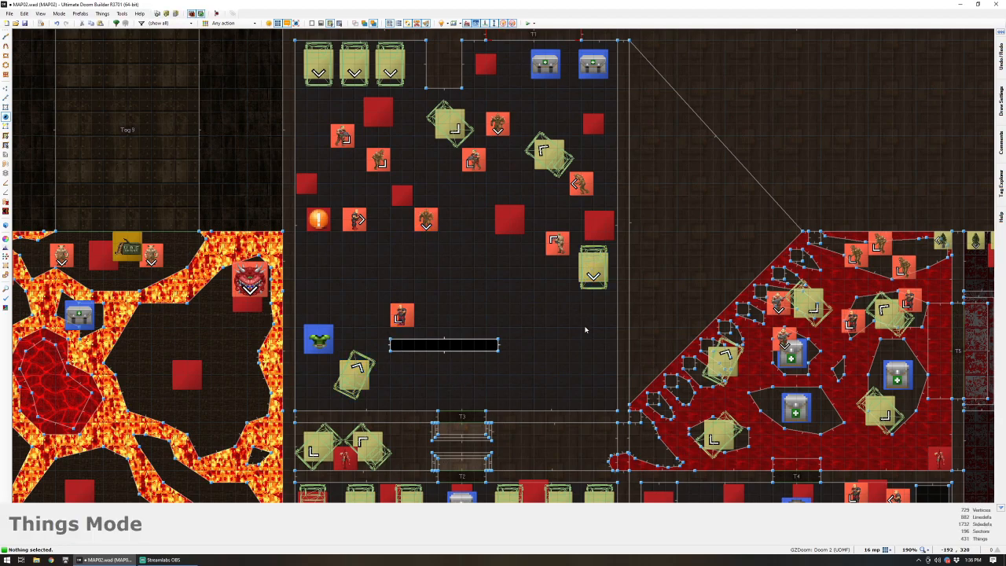
- Draw a 64 by 16 stub off the east wall below the bed and merge it with the adjoining wall sector
key("space")
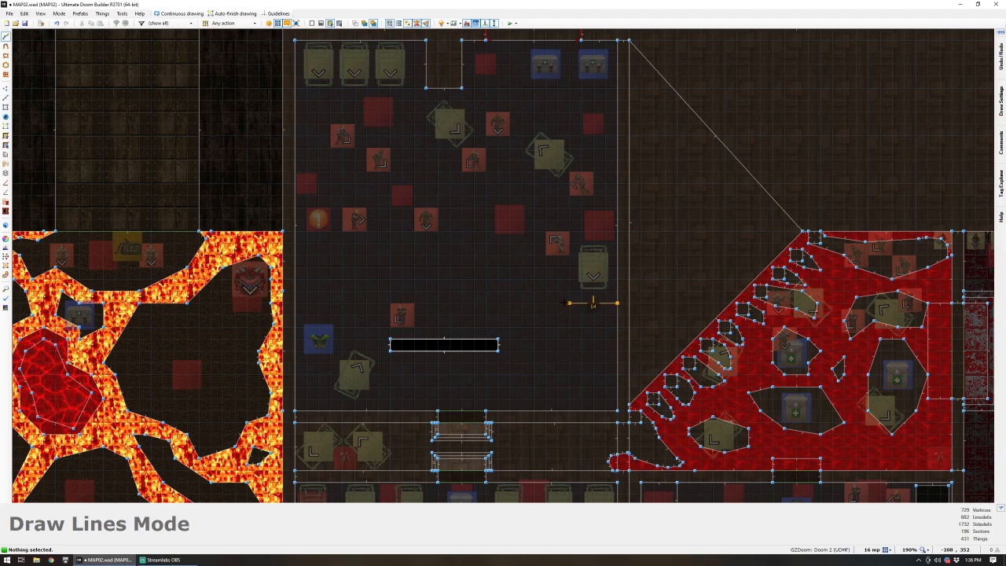
left_click(618, 316)
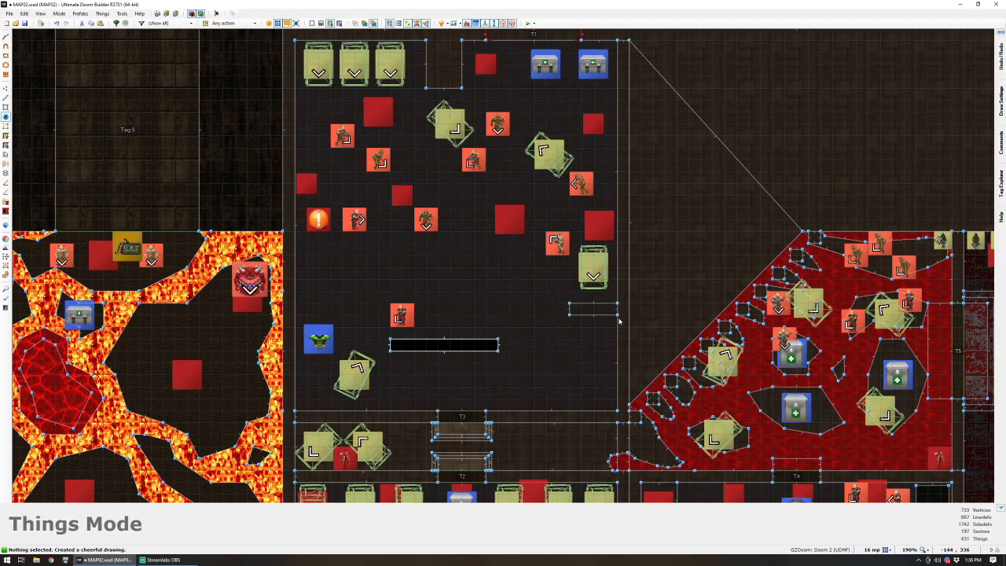
key("s")
key("shift+j")
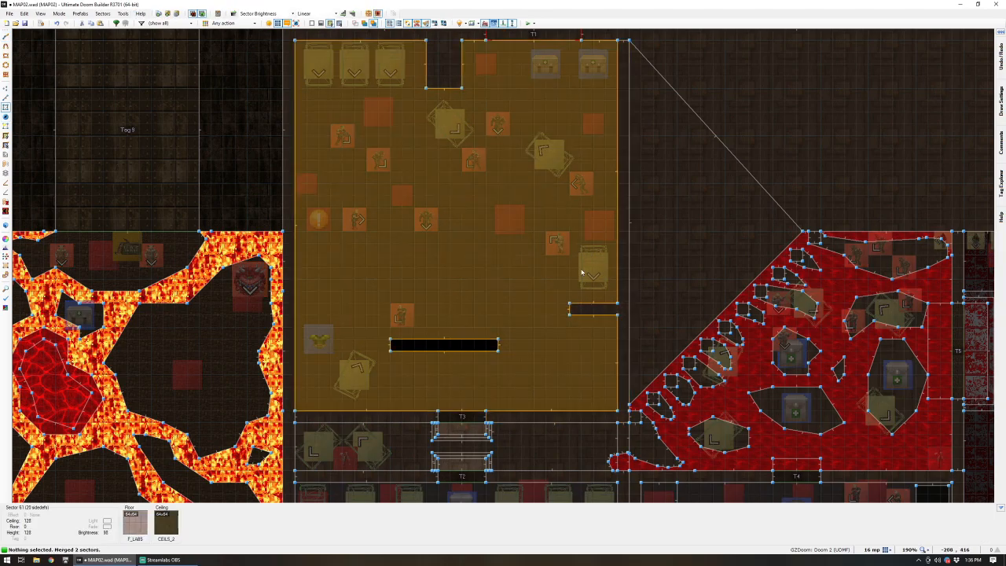
- Move the northern imp behind the eastern wall stub at -176, 304 and rotate it to face west
key("t")
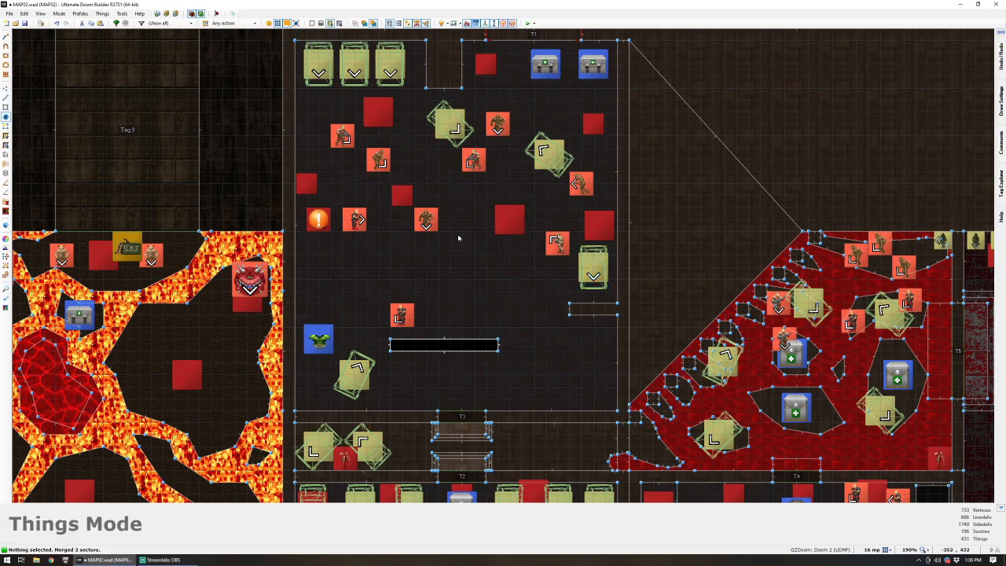
left_click_drag(499, 130, 593, 344)
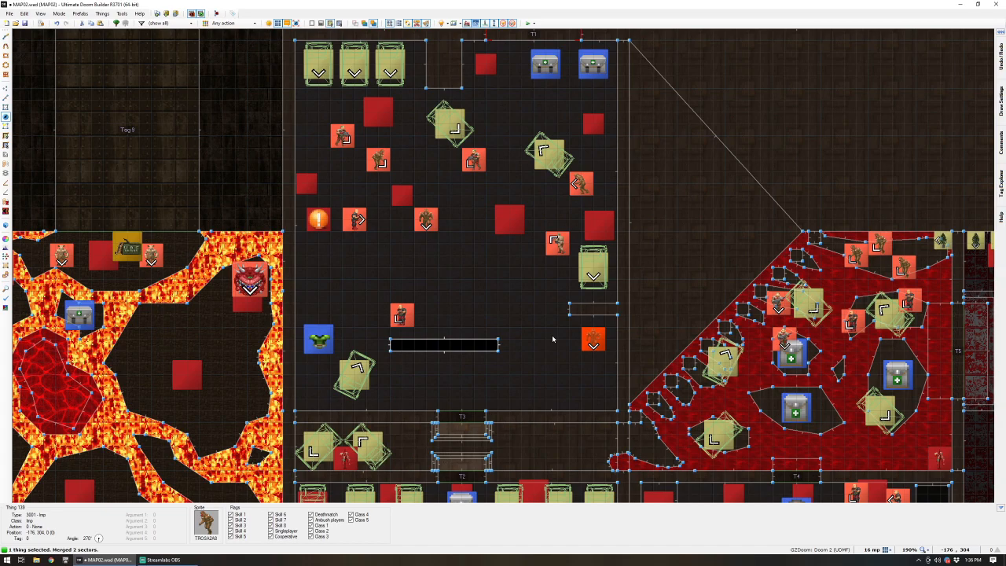
right_click(553, 339)
key("Escape")
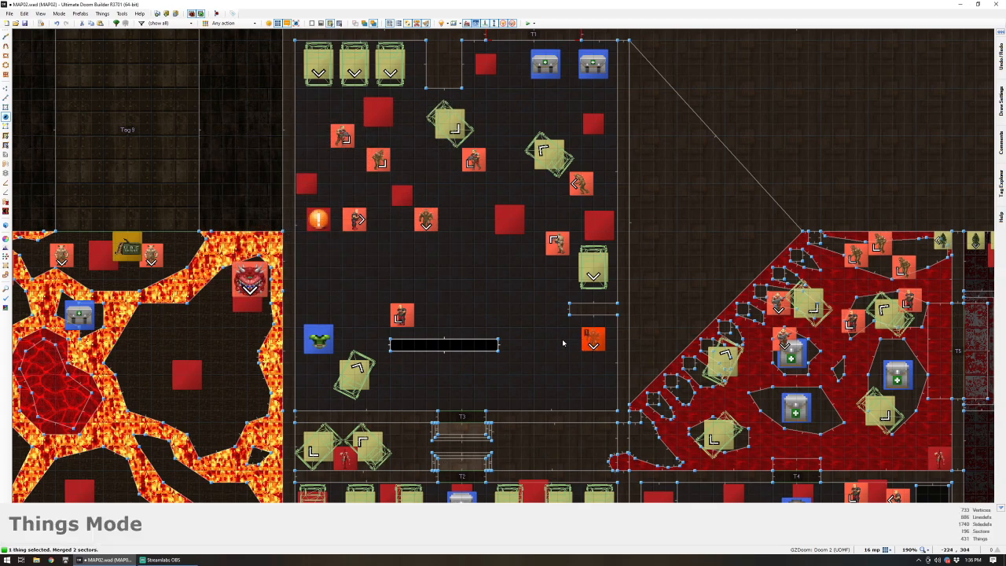
scroll(563, 342, "down", 2)
scroll(456, 313, "up", 3)
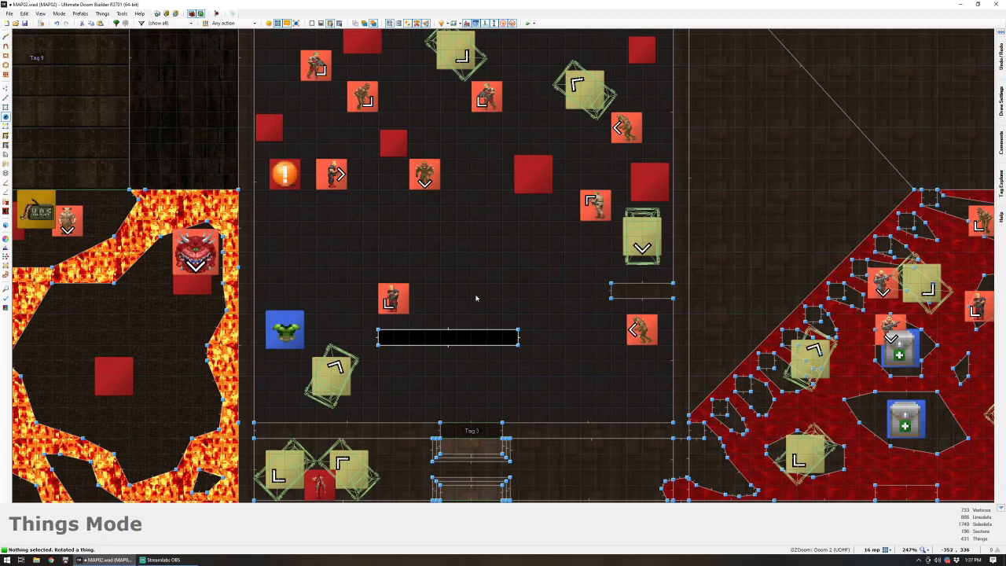
- Shift the shotgun guy by the central wall slightly west, turn it to face east, and nudge the central imp northeast
scroll(404, 268, "down", 1)
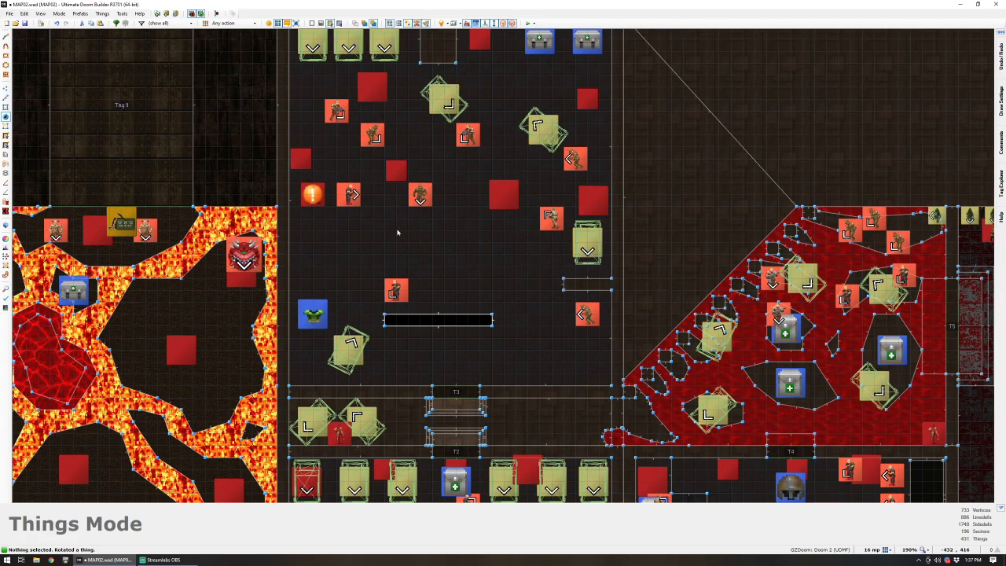
scroll(359, 174, "down", 2)
scroll(362, 181, "up", 1)
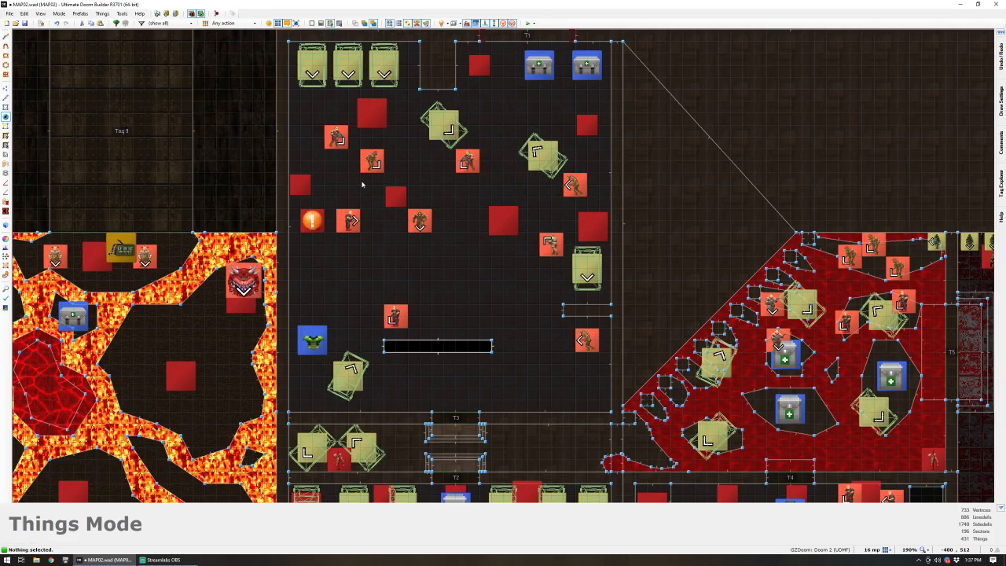
scroll(365, 185, "down", 1)
scroll(412, 256, "up", 2)
mouse_move(364, 265)
left_mouse_down()
mouse_move(387, 240)
mouse_move(351, 266)
left_mouse_up()
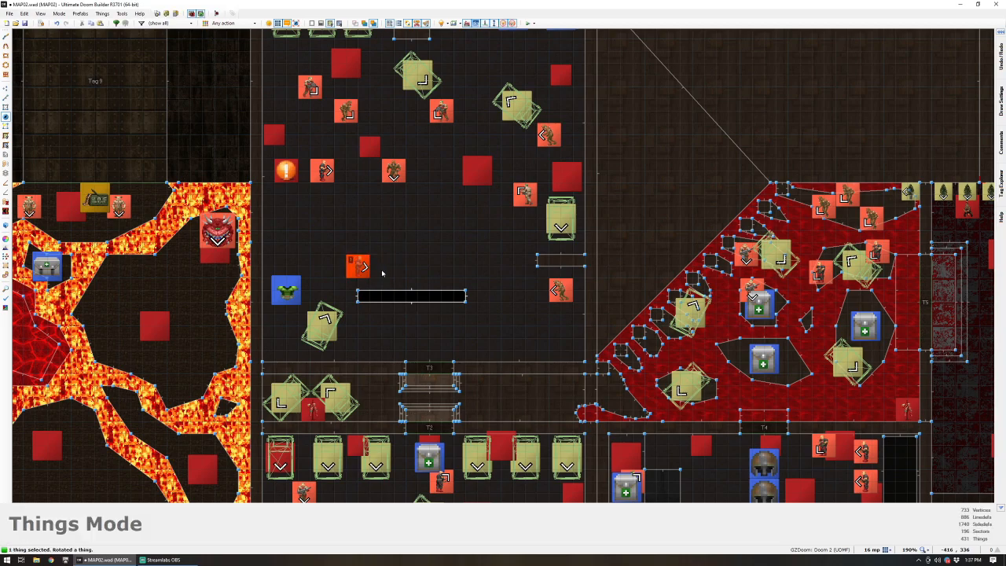
scroll(363, 270, "down", 2)
scroll(385, 157, "up", 1)
left_click_drag(383, 209, 388, 182)
scroll(326, 209, "up", 1)
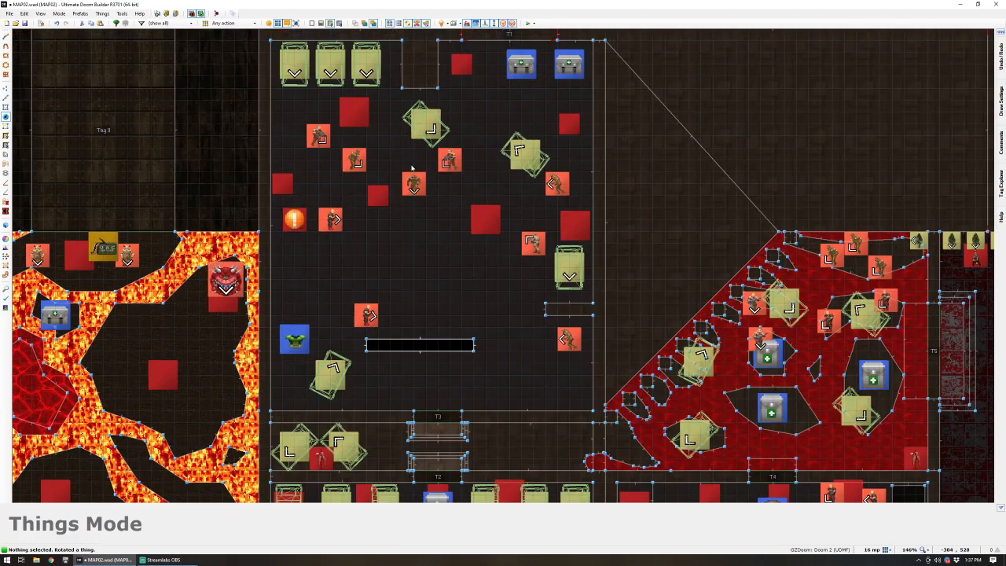
- Move the northern angled bed east and place the eastern angled bed just north of the central wall
scroll(398, 133, "up", 2)
scroll(436, 133, "down", 2)
left_click_drag(434, 114, 472, 111)
left_click_drag(547, 159, 445, 308)
scroll(440, 315, "down", 3)
scroll(344, 360, "up", 2)
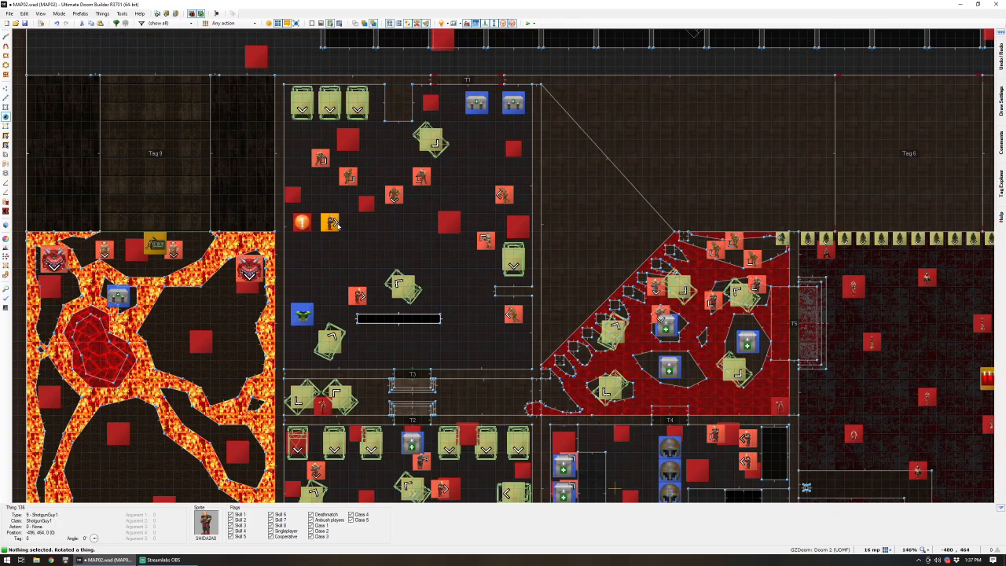
- Move the vertices of the south wall with its T3 door, the central wall and the eastern stub north to shorten the room
key("v")
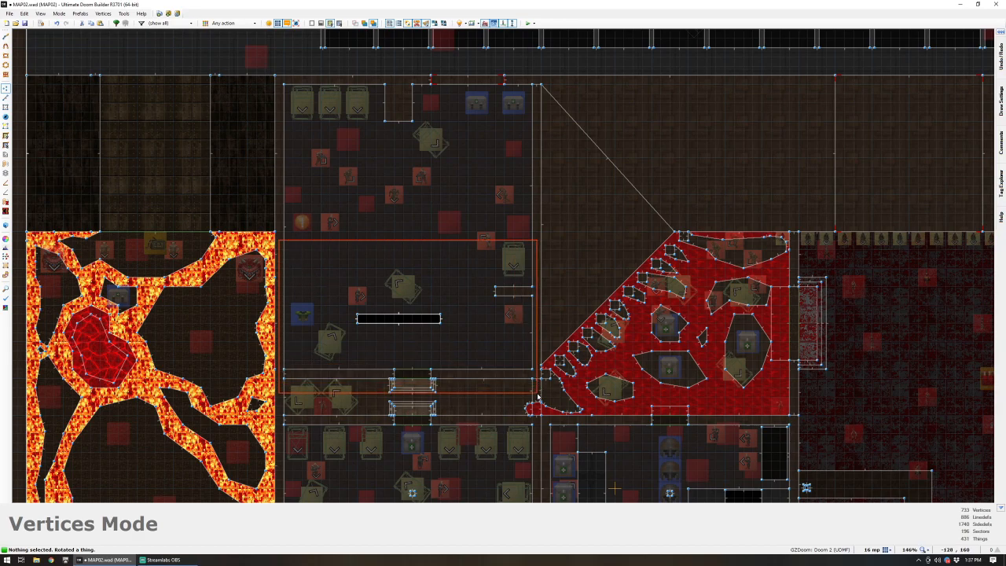
left_click_drag(538, 401, 533, 296)
- Reposition the eastern monsters and bed, both southern angled beds, the shotgun guy and the green armor north inside the shortened room
key("t")
right_click_drag(513, 315, 502, 140)
right_click_drag(485, 241, 515, 279)
right_click_drag(403, 285, 393, 220)
right_click_drag(330, 340, 348, 268)
right_click_drag(312, 307, 341, 269)
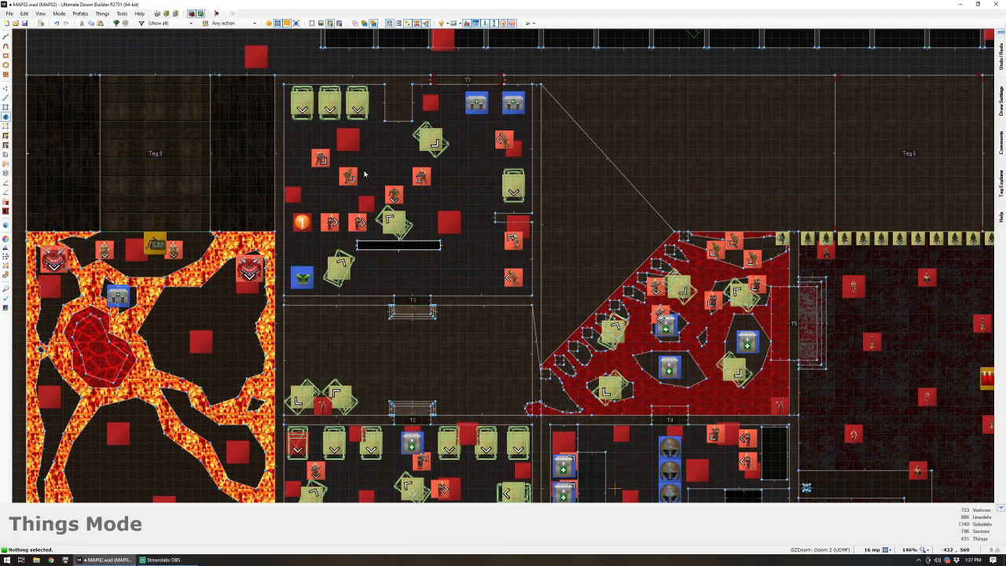
- Move the central imp north beside the northern angled bed and shift the large red thing east of the central bed northeast
scroll(397, 263, "down", 2)
scroll(427, 290, "up", 2)
scroll(358, 134, "up", 2)
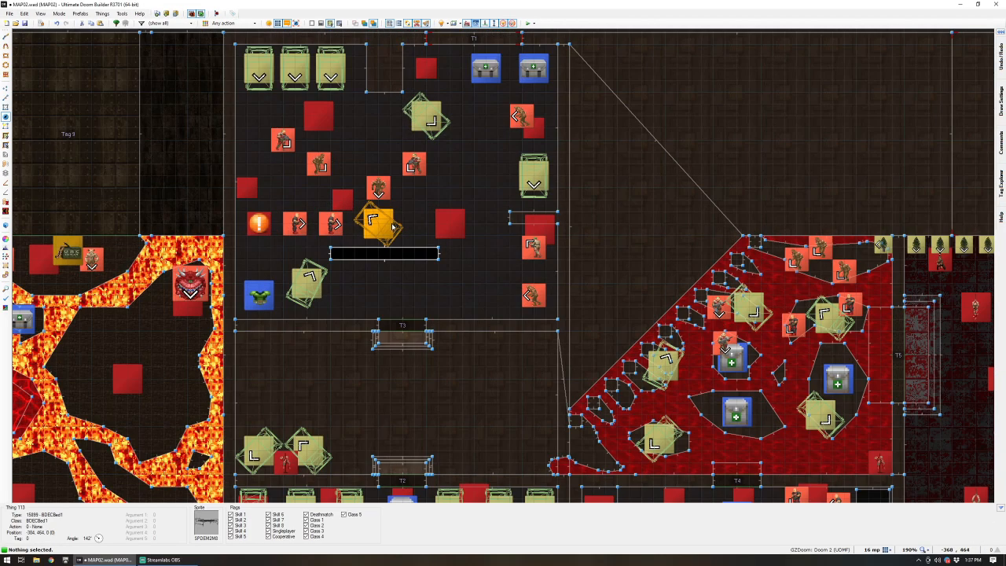
key("t")
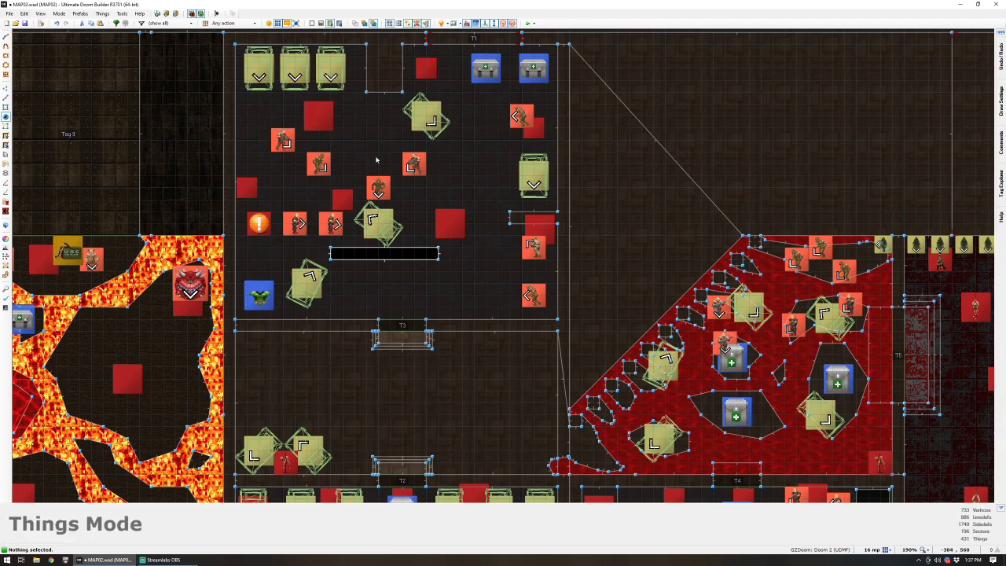
left_click_drag(378, 189, 367, 118)
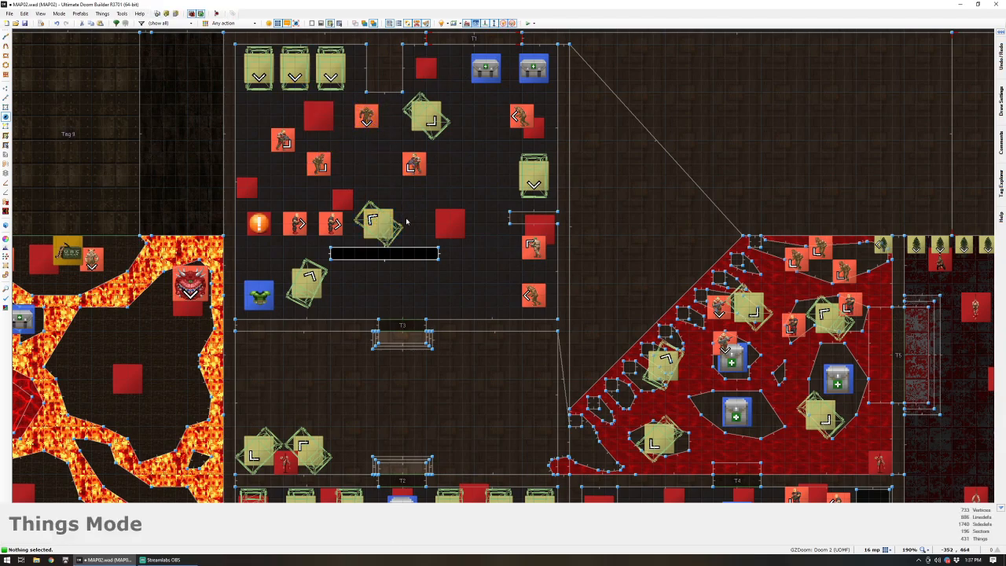
left_click_drag(446, 222, 471, 209)
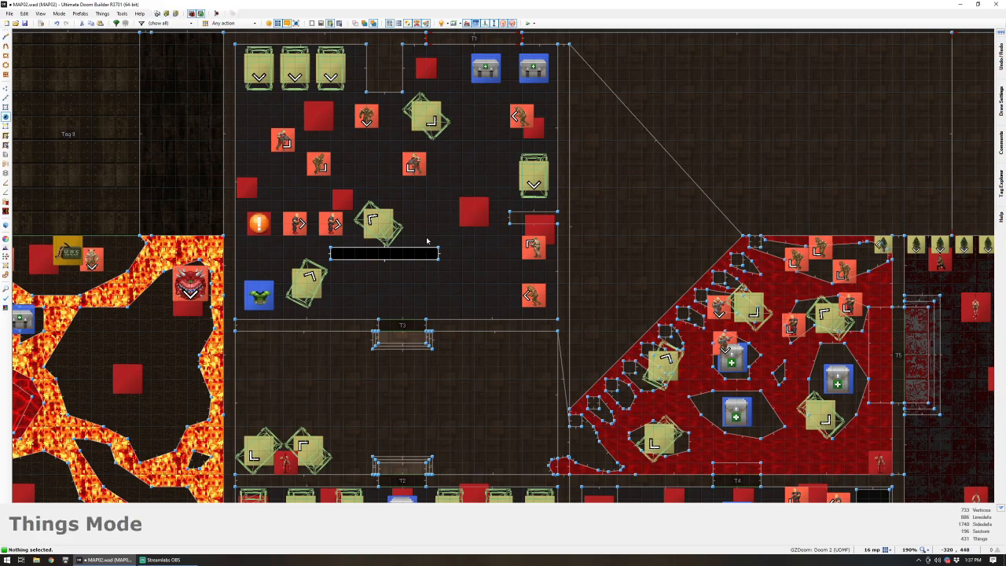
- Draw a 16 by 64 sector north from the central wall's east end and delete it to form an L-shaped wall
key("ctrl+d")
left_click(427, 249)
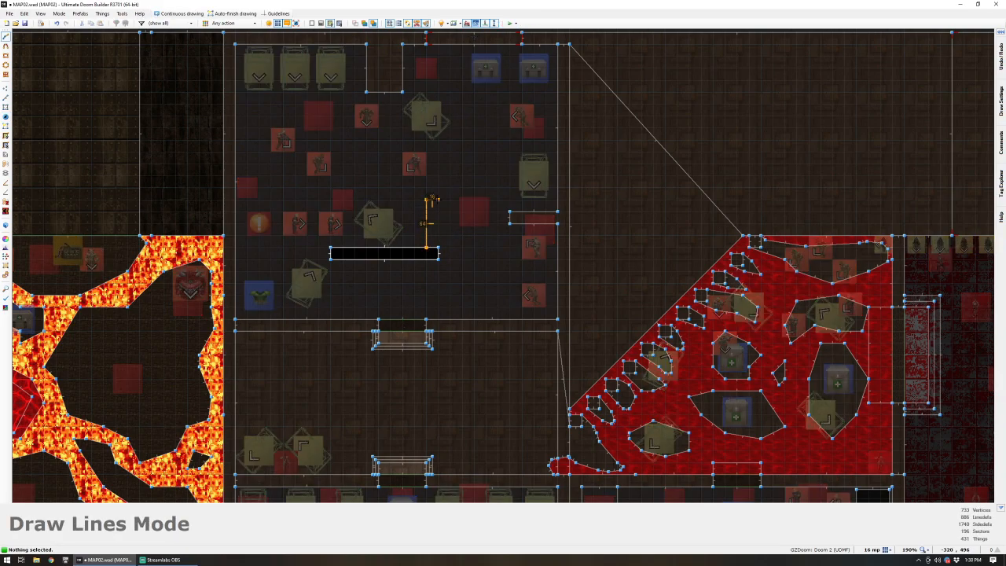
left_click(439, 249)
key("s")
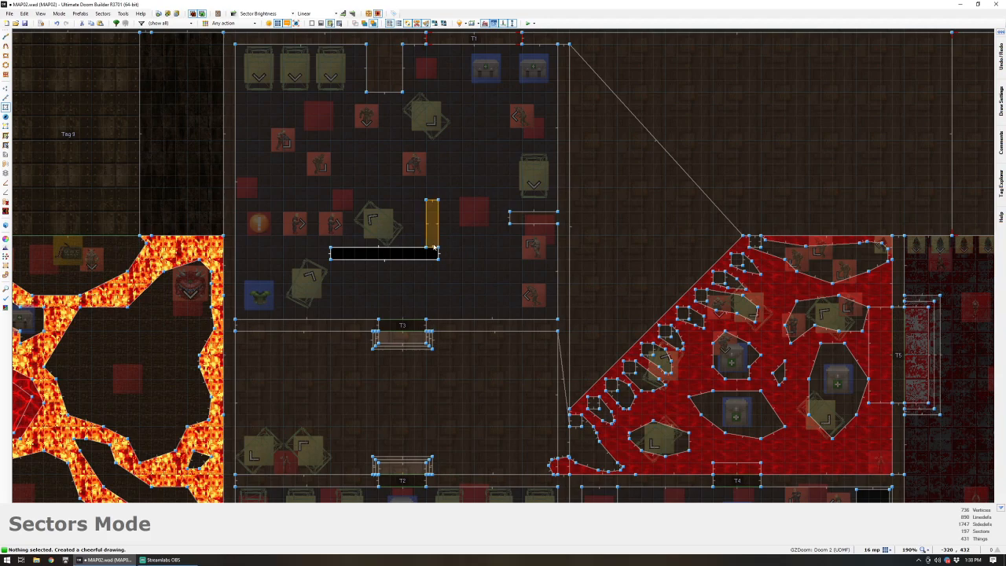
key("Delete")
- Flood-fill the untextured faces of the new wall pieces with the STUCCO1 texture in the 3D view
key("q")
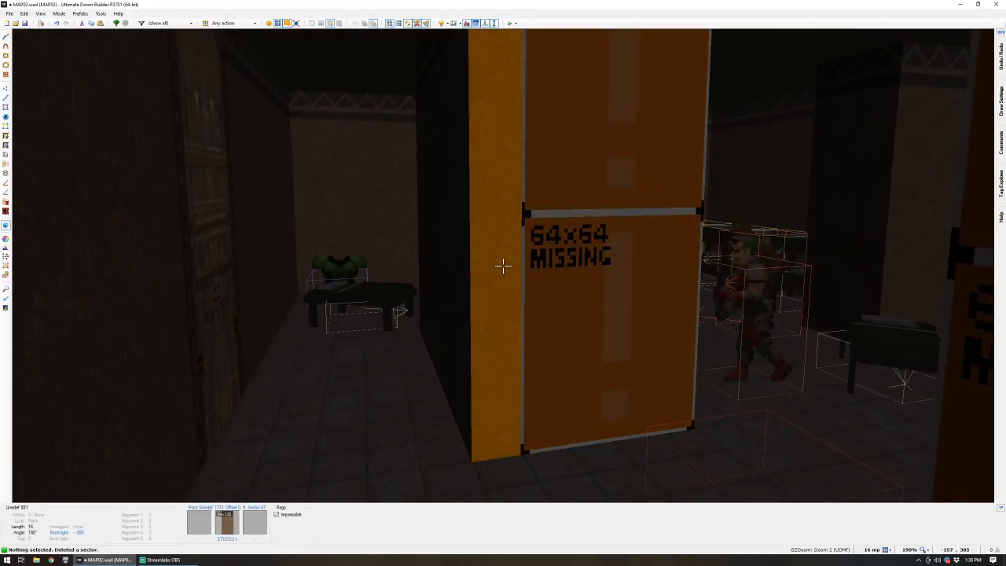
middle_click(503, 266)
middle_click(503, 266, "shift")
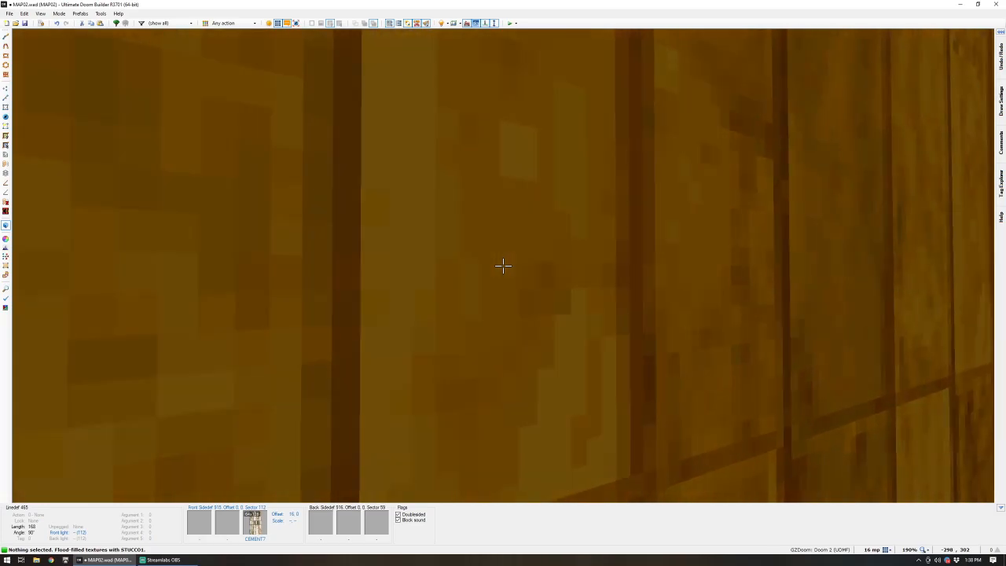
key("e")
middle_click(503, 266, "shift")
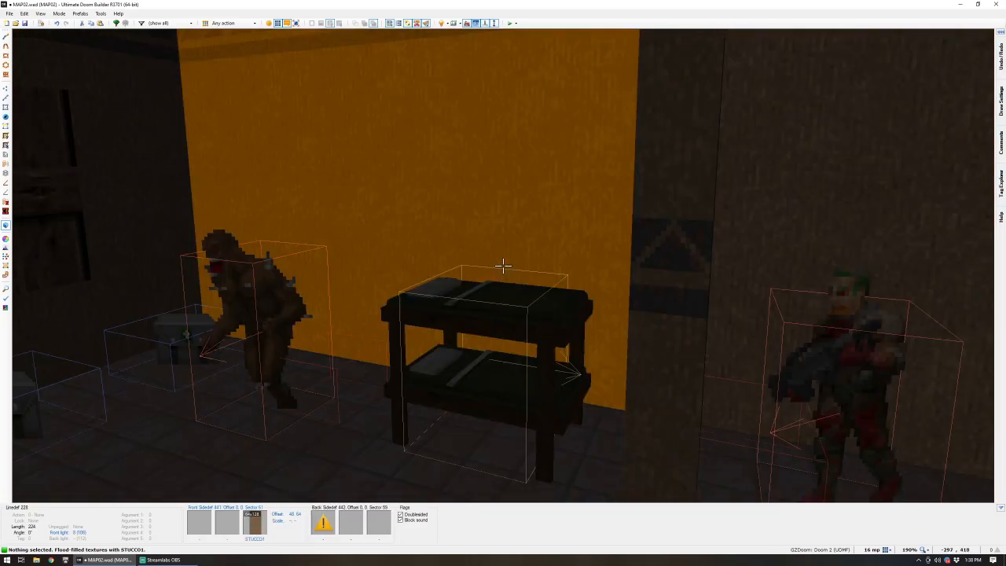
- Reset the local texture offsets on the STUCCO1 walls and auto-align their textures in X and Y
key("ctrl+shift+r")
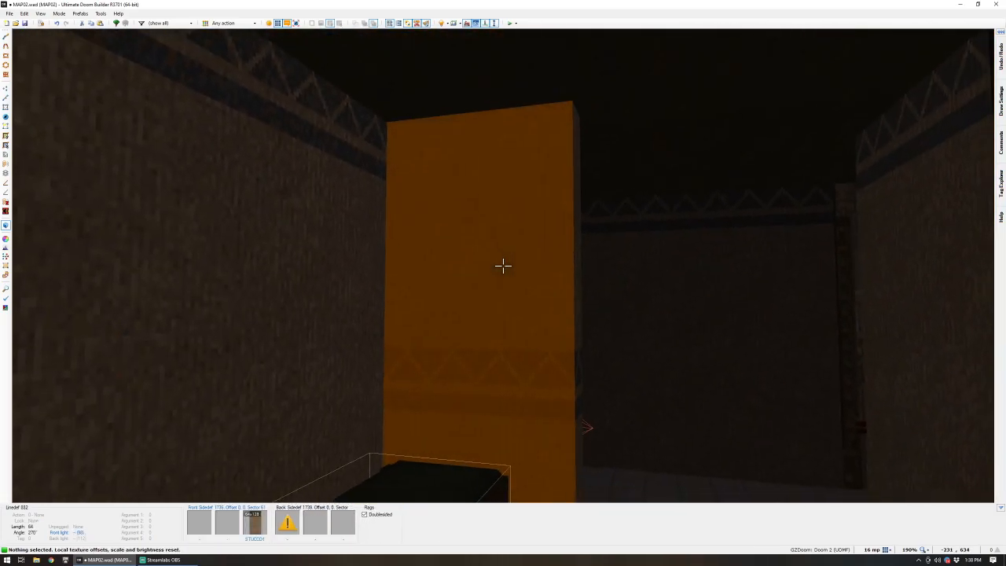
key("e")
key("ctrl+a")
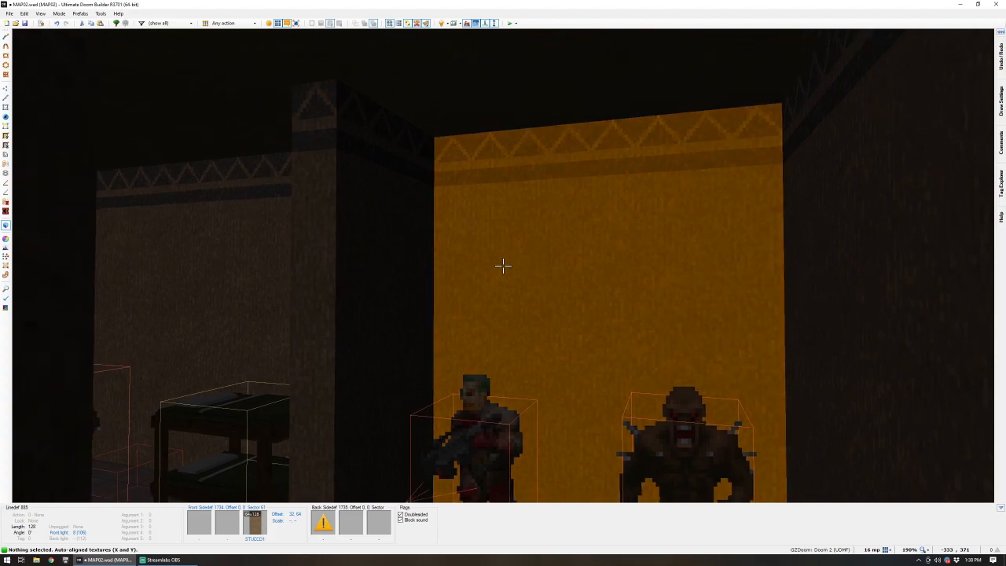
key("e")
key("e")
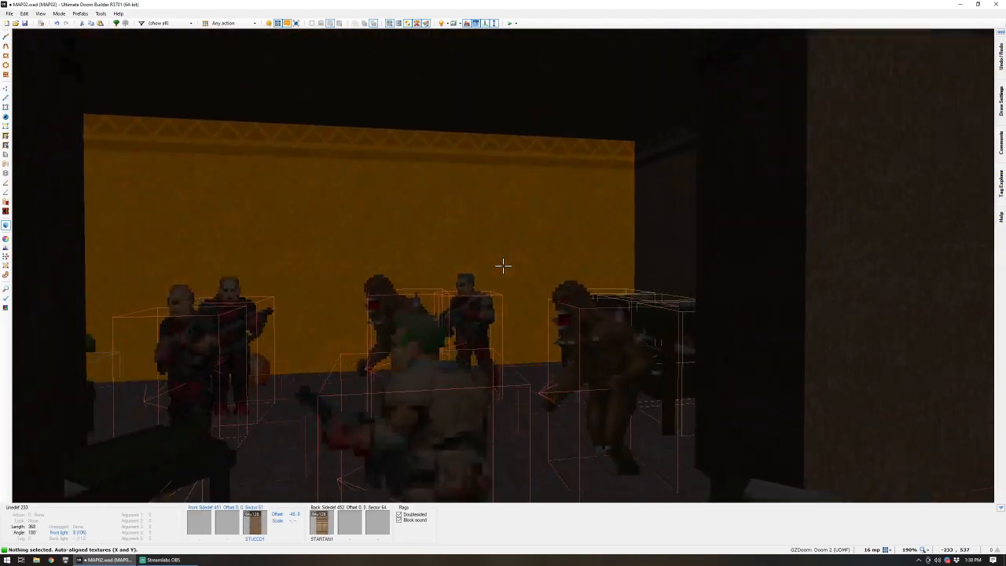
key("e")
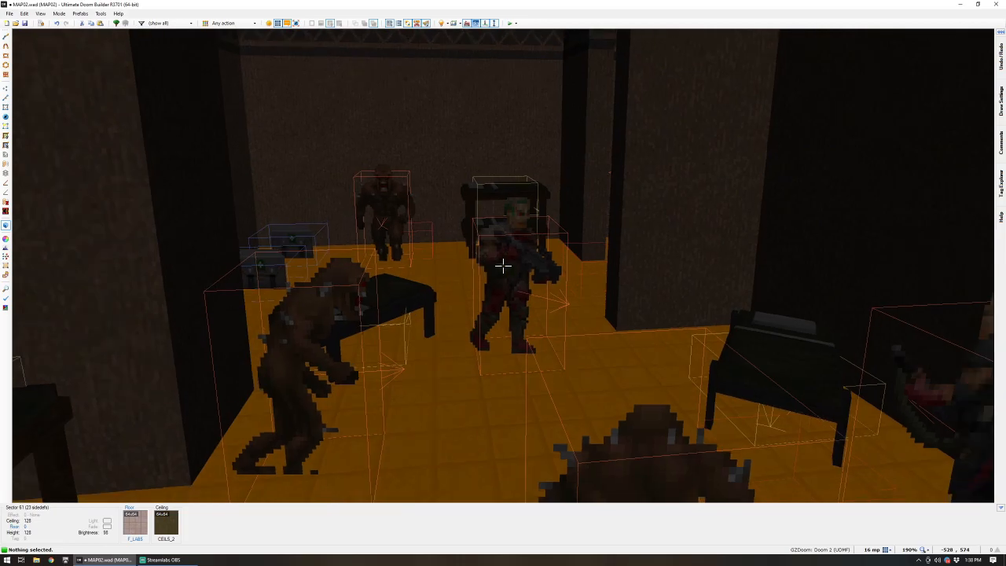
- Move the northern angled bed toward the north wall, the small red thing beside it east, and the western shotgun guy southwest
key("w")
scroll(503, 268, "down", 4)
scroll(541, 252, "up", 4)
key("t")
right_click_drag(593, 291, 634, 264)
right_click_drag(620, 228, 619, 229)
scroll(499, 357, "down", 1)
scroll(506, 426, "up", 2)
right_click_drag(453, 357, 415, 394)
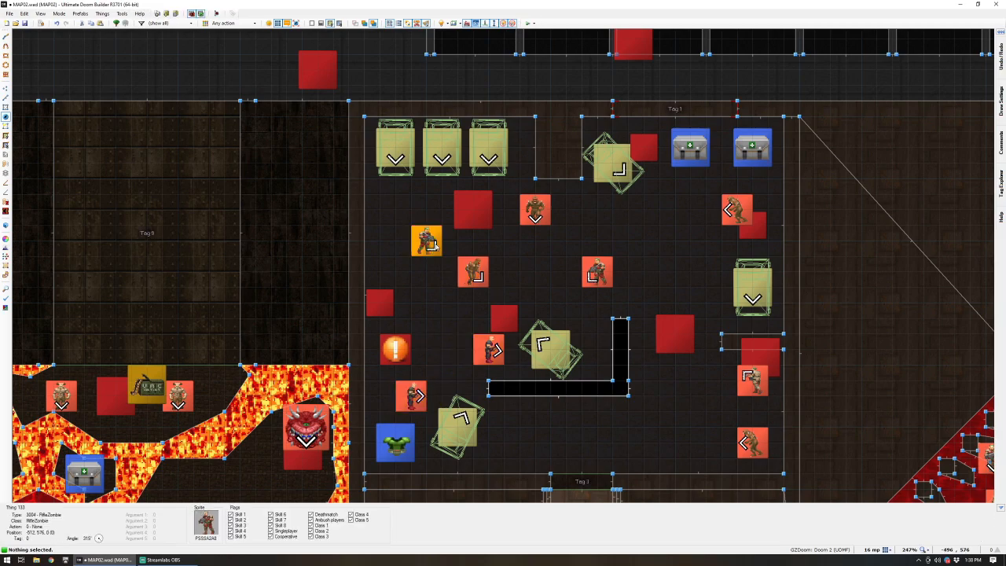
- Move the southeast-facing monster north of the small central red thing slightly east
scroll(572, 410, "down", 1)
scroll(585, 432, "up", 1)
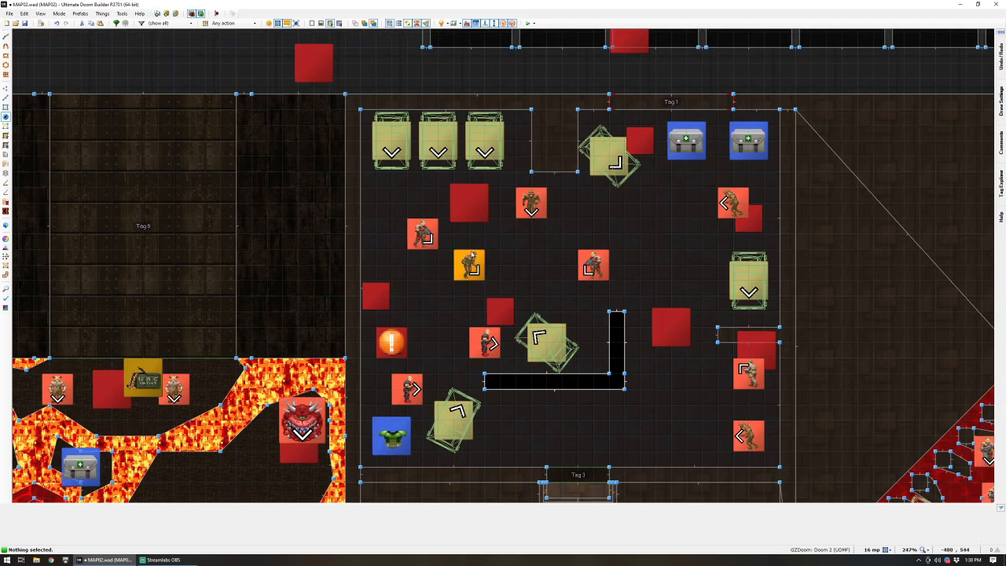
right_click_drag(479, 255, 510, 254)
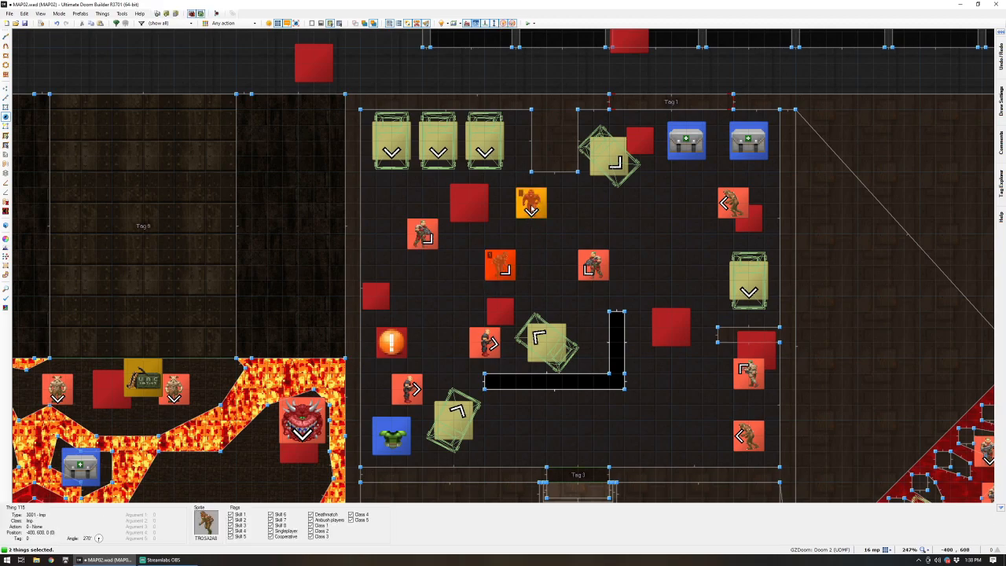
scroll(539, 221, "down", 1)
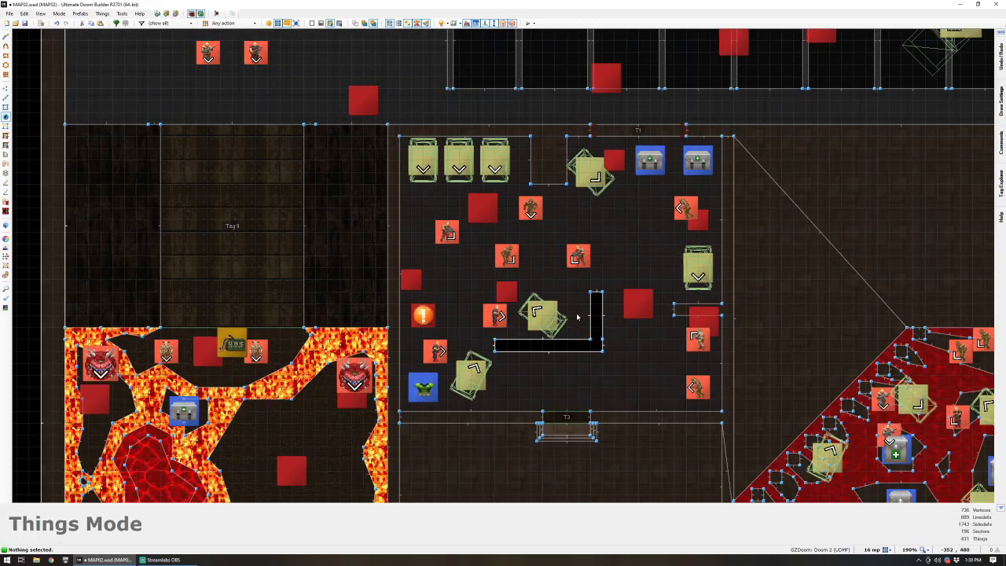
scroll(600, 342, "up", 1)
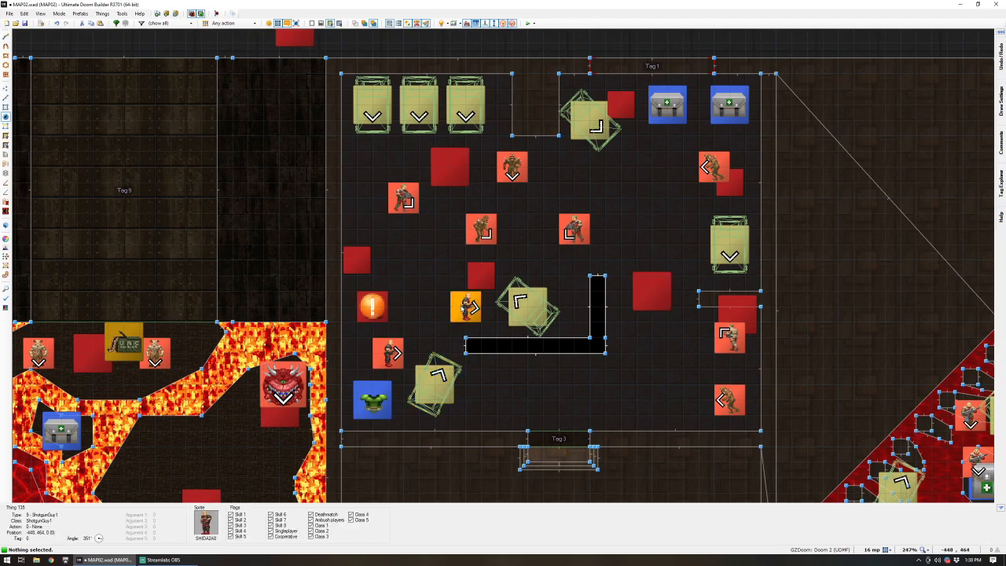
- Examine the corridor between the T2 and T3 doors and its slanted east wall beside the blood room
scroll(465, 307, "down", 4)
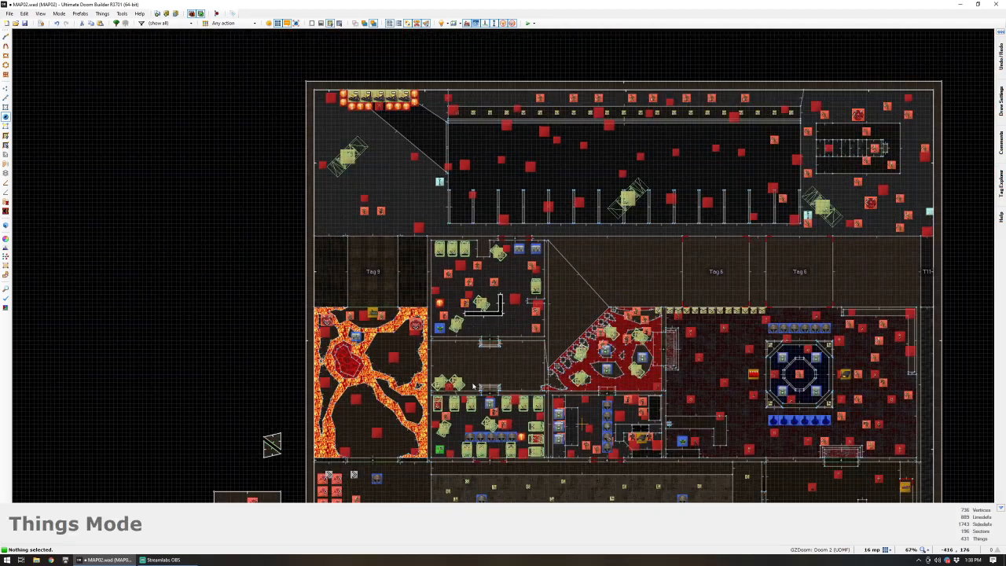
scroll(486, 395, "up", 4)
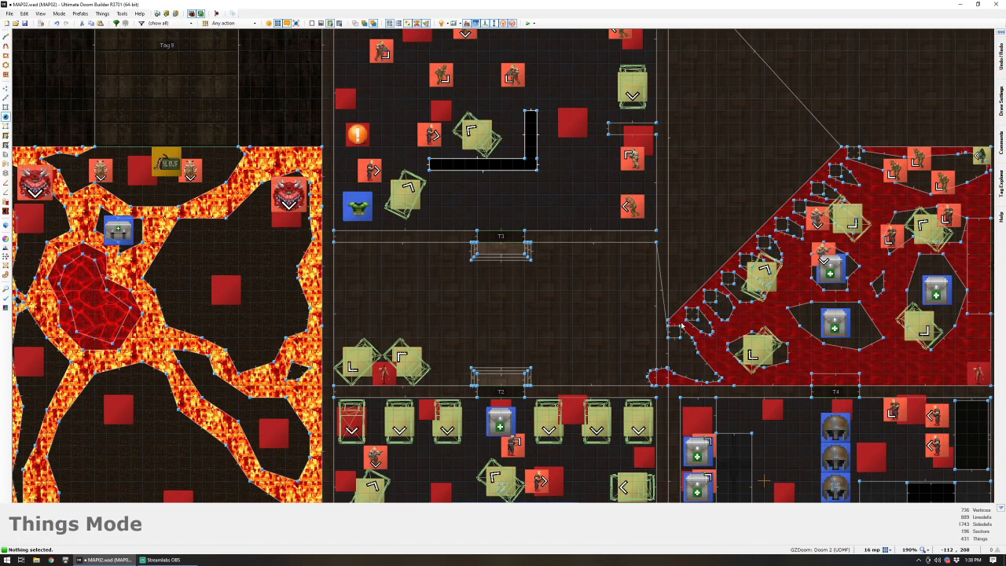
key("w")
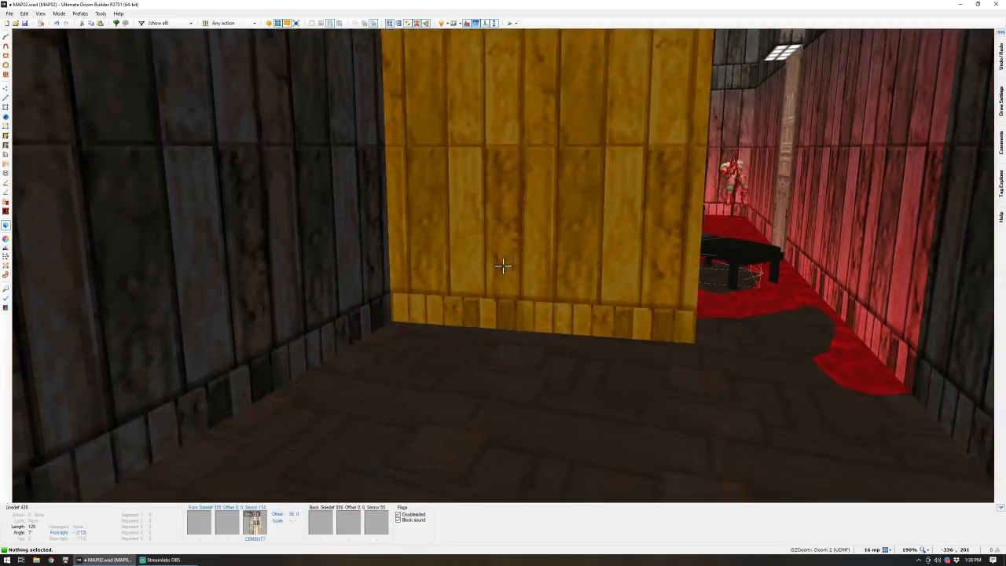
key("w")
scroll(517, 257, "up", 5)
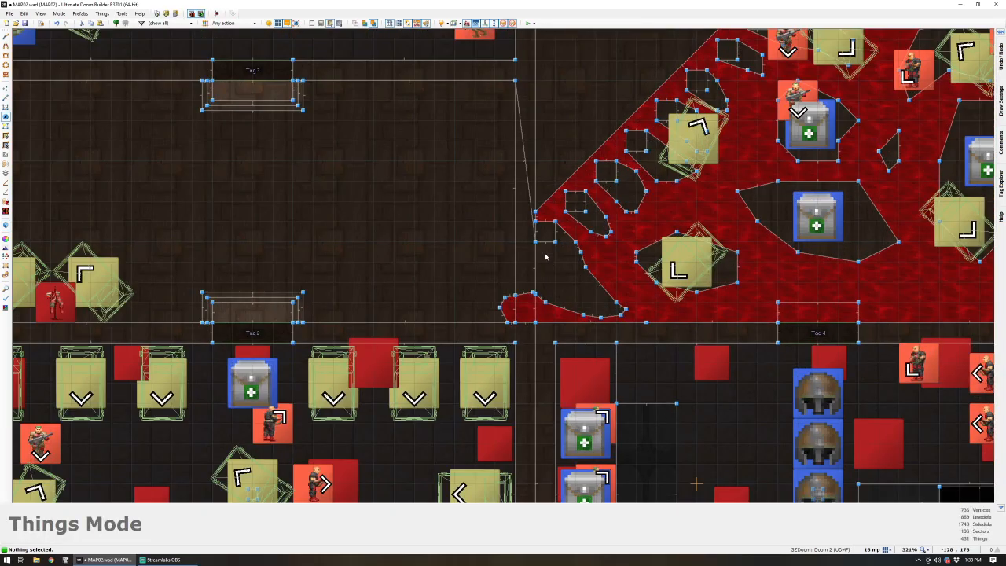
scroll(552, 184, "down", 4)
scroll(558, 150, "up", 5)
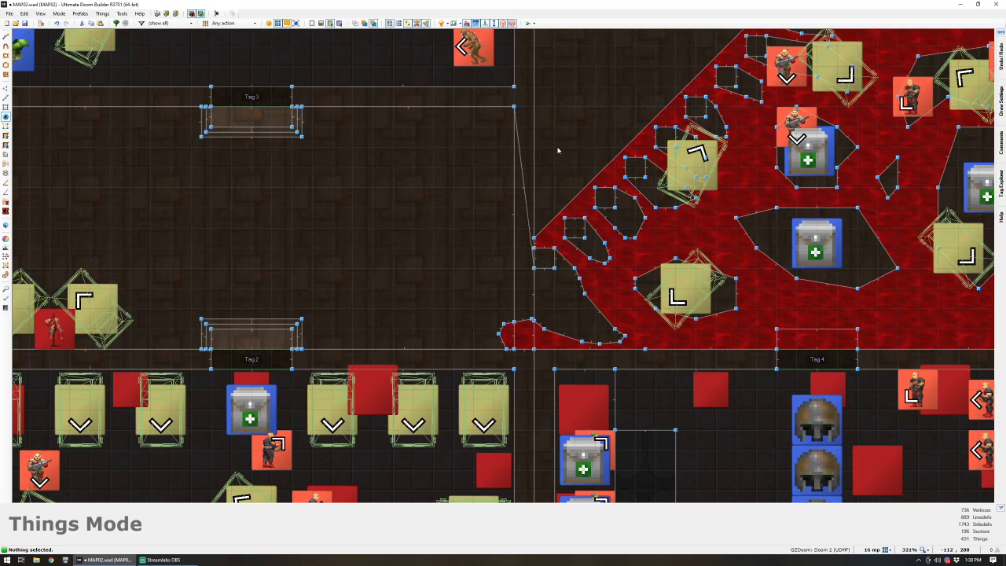
scroll(542, 188, "down", 4)
scroll(542, 174, "up", 4)
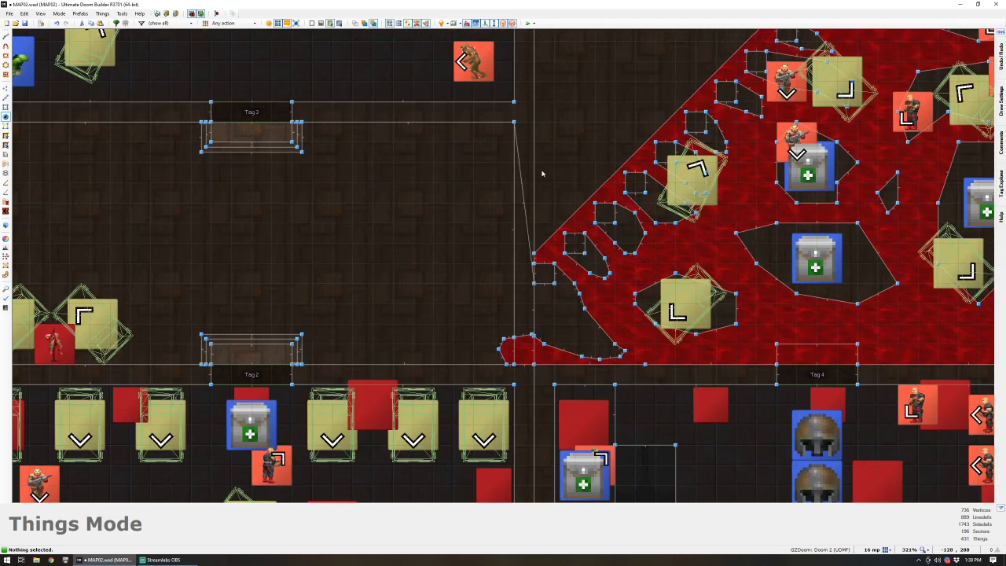
scroll(504, 227, "down", 4)
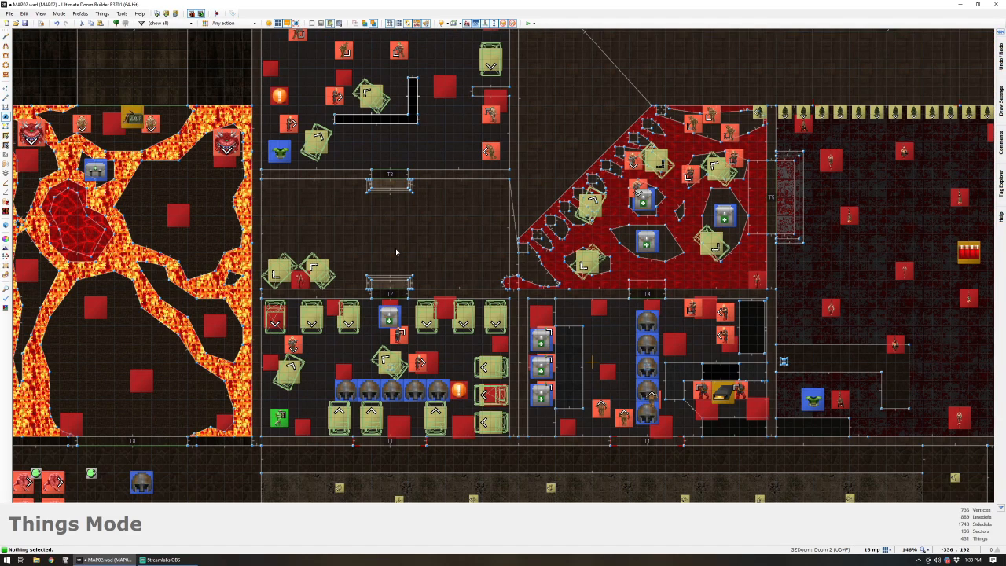
scroll(354, 251, "up", 1)
scroll(366, 283, "down", 1)
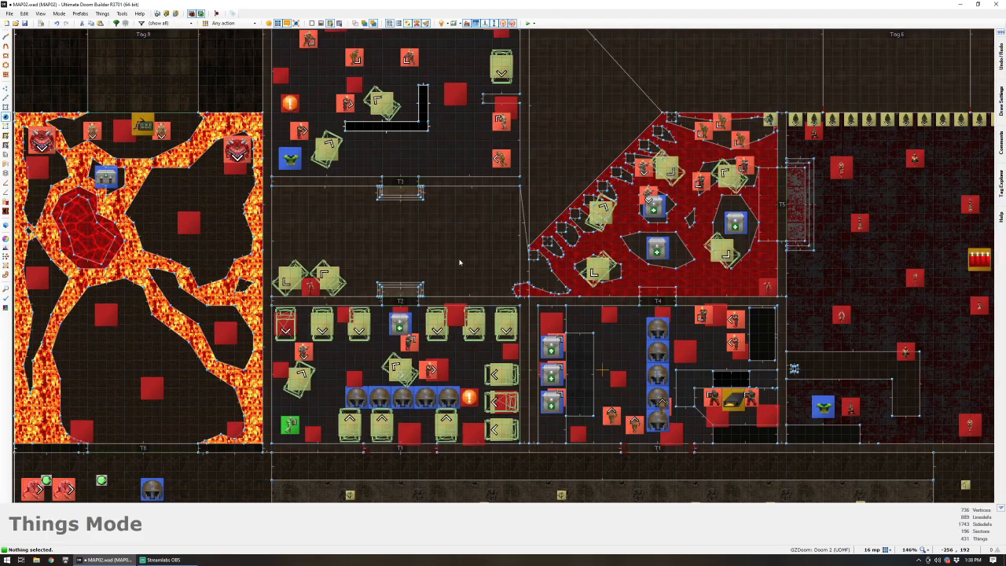
scroll(464, 260, "up", 3)
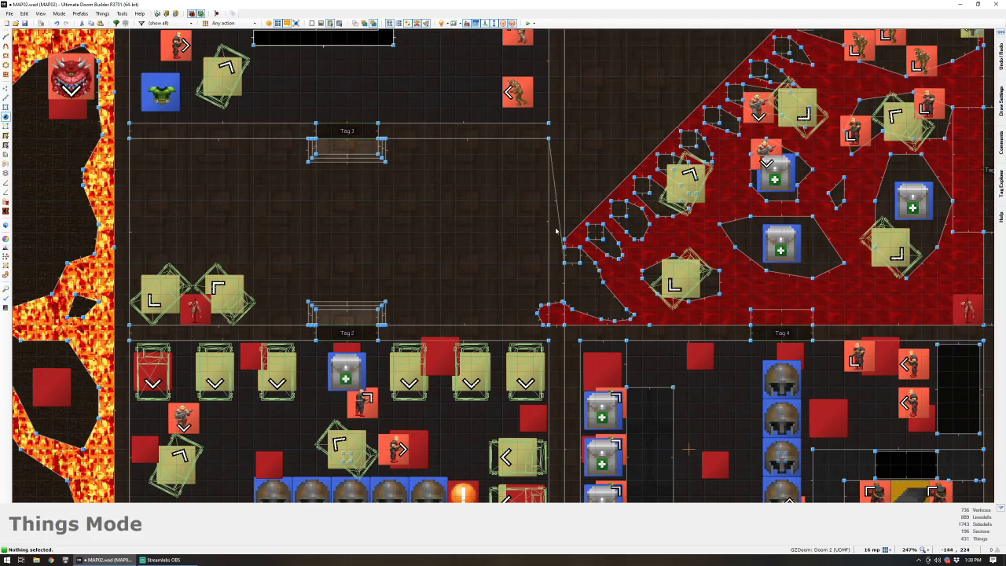
- Move the blood room's western corner vertex north so a short horizontal wall joins it to the diagonal pillar wall
key("v")
scroll(560, 199, "down", 2)
scroll(573, 130, "up", 2)
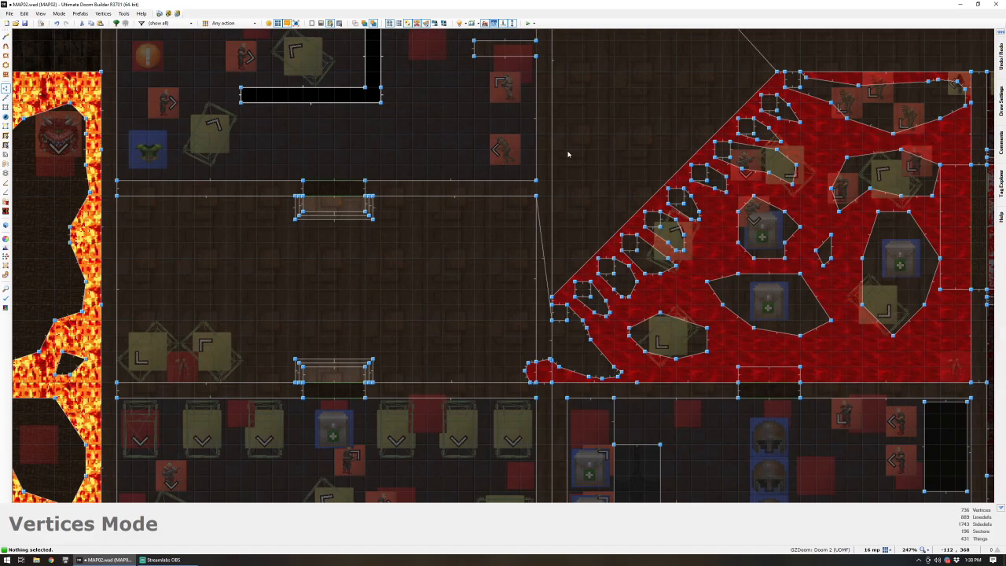
right_click_drag(608, 244, 606, 245)
scroll(611, 243, "up", 1)
scroll(559, 338, "down", 4)
scroll(556, 336, "up", 4)
right_click_drag(537, 318, 538, 249)
right_click_drag(535, 323, 538, 253)
right_click_drag(559, 329, 559, 249)
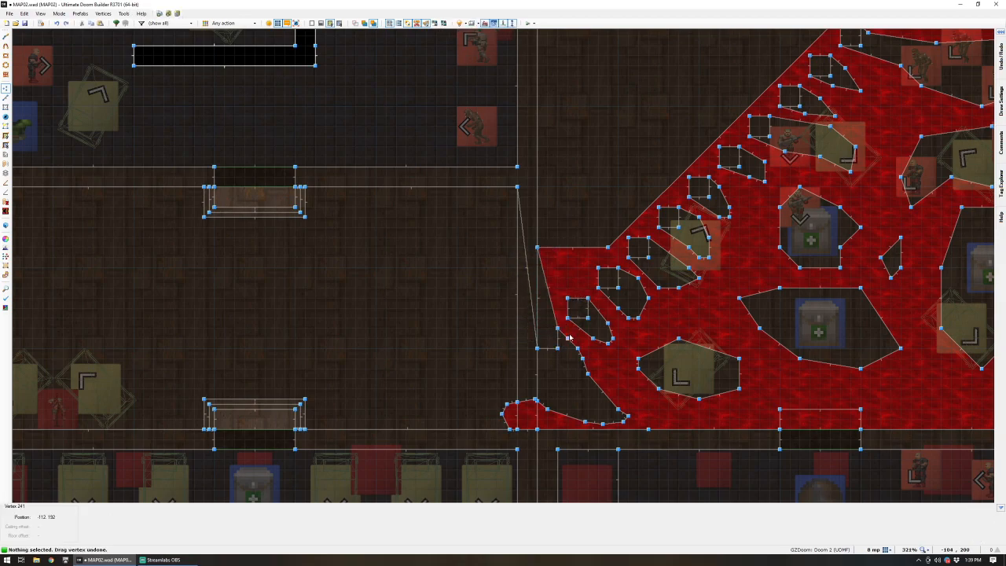
- Merge the southwesternmost pillar sector and the floor patch beside it into the blood floor sector
key("s")
left_click(601, 328)
key("c")
left_click(607, 350)
left_click(598, 326)
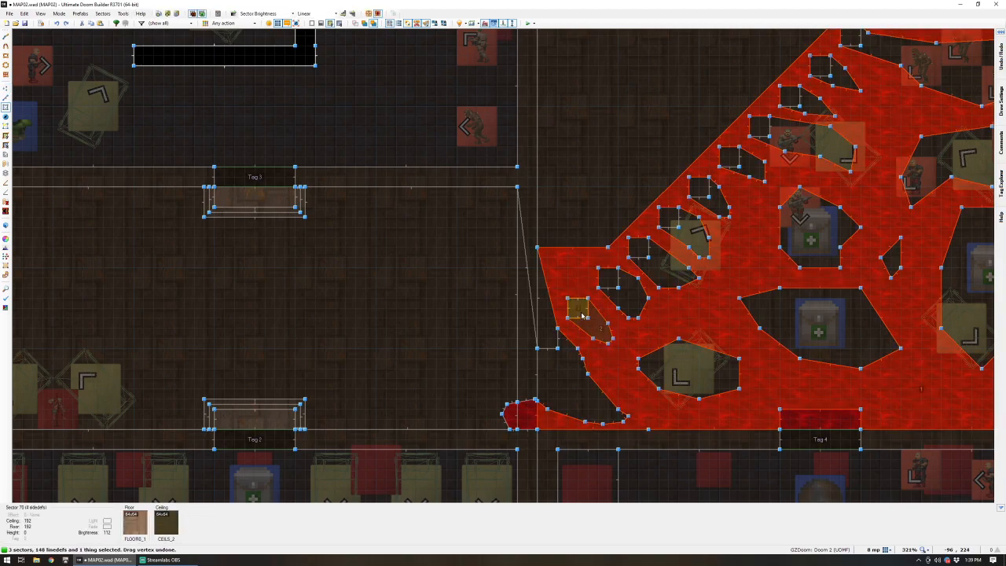
left_click(584, 302)
left_click(603, 337)
left_click(563, 336)
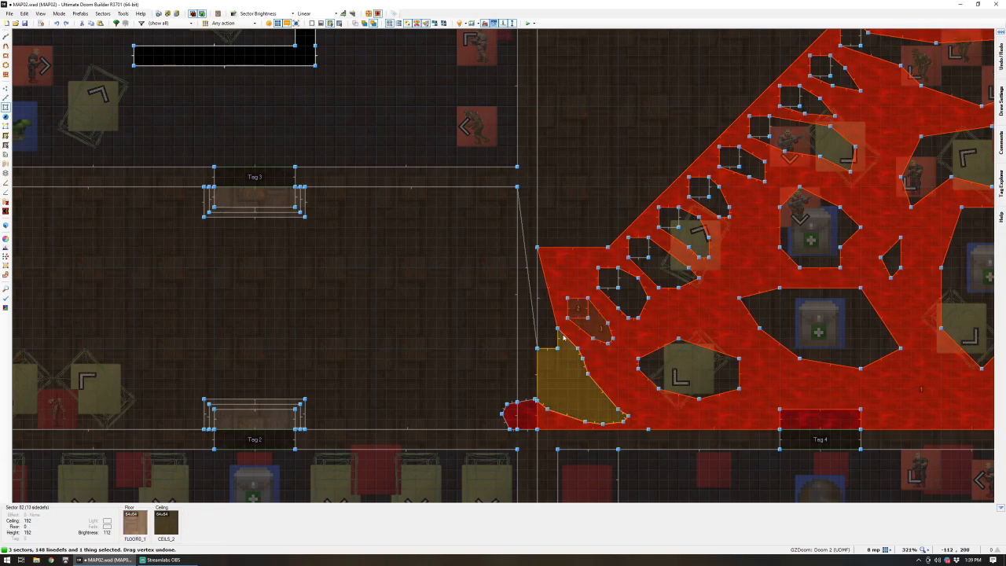
key("shift+j")
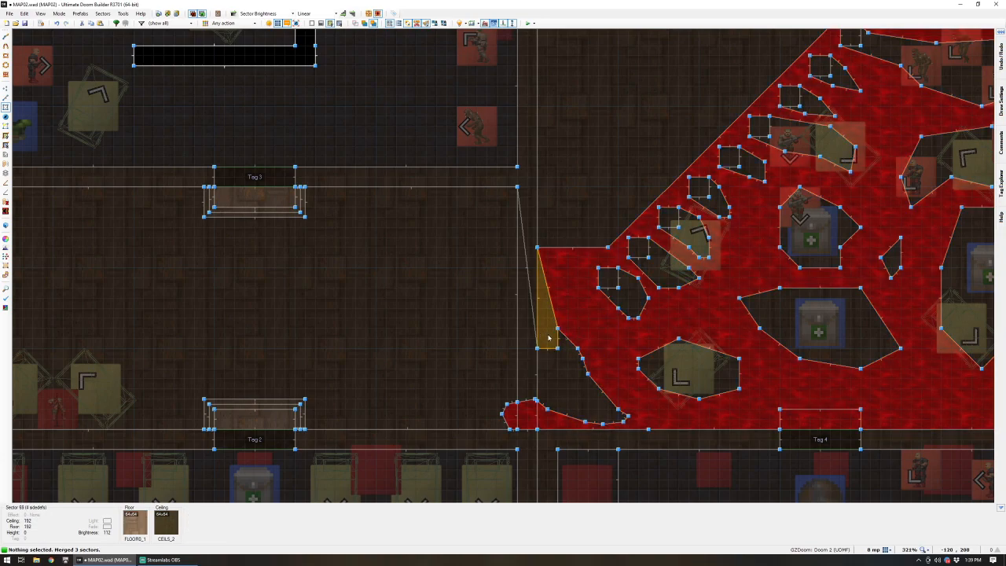
- Move the vertices of the wall block between corridor and blood room north, reducing it to a small square at the blood room's western corner
key("v")
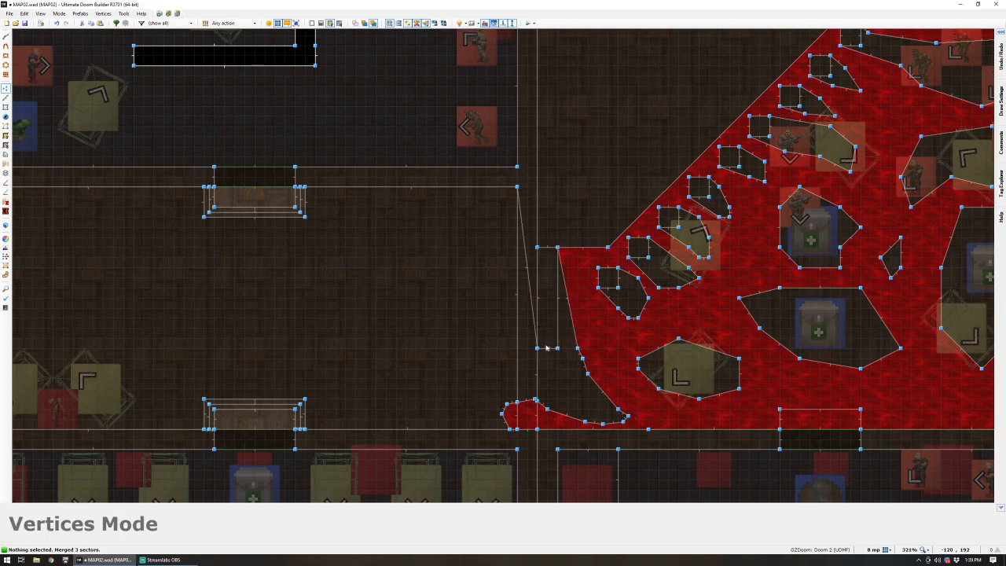
left_click_drag(563, 359, 562, 287)
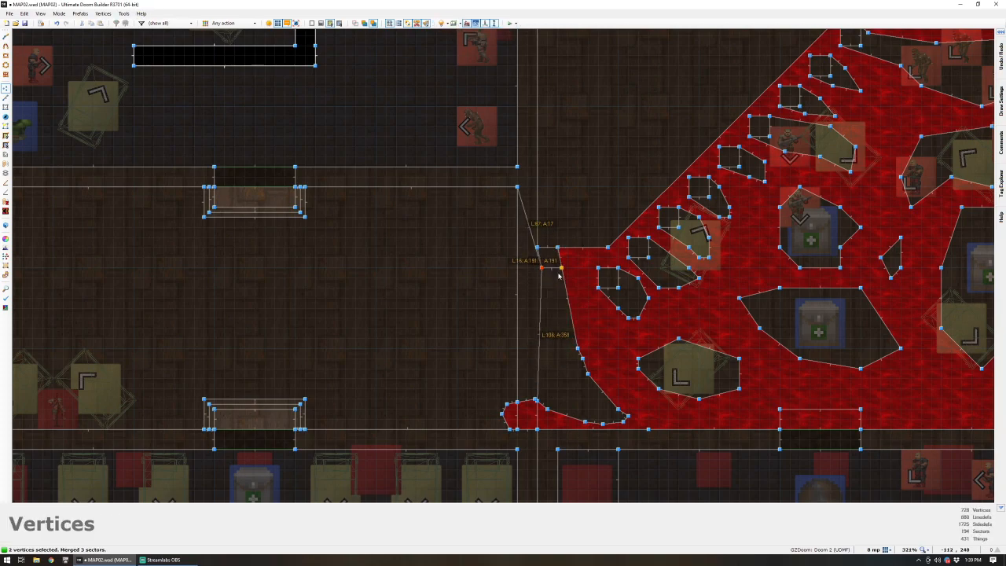
- Examine the blood room's skull wall, row of pillars and reshaped opening onto the corridor in 3D
key("w")
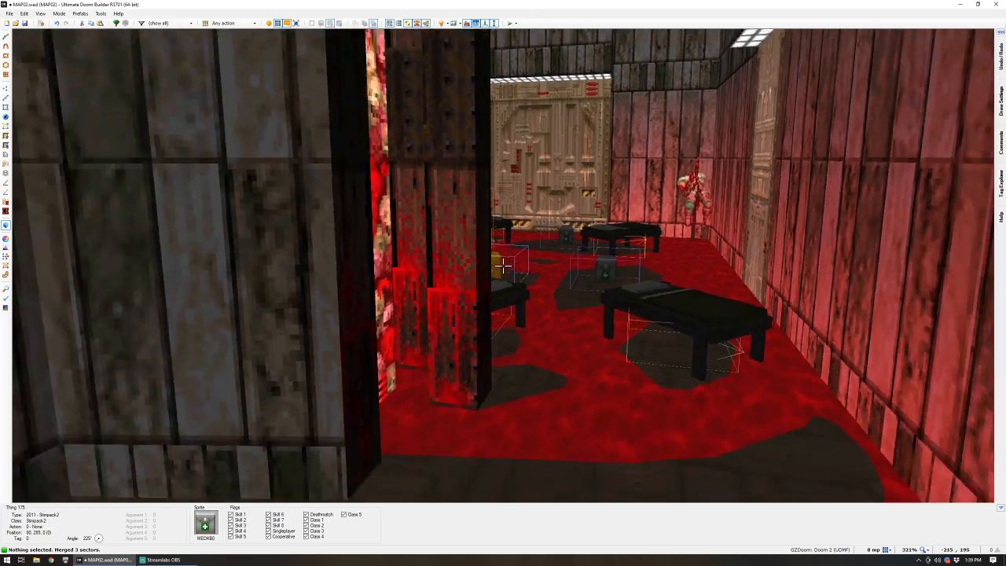
key("e")
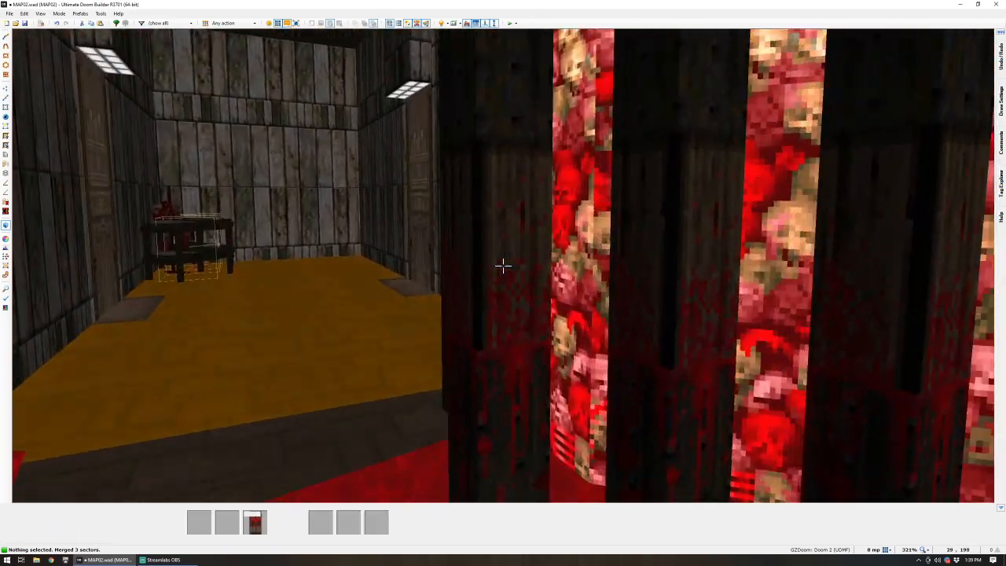
key("e")
key("d")
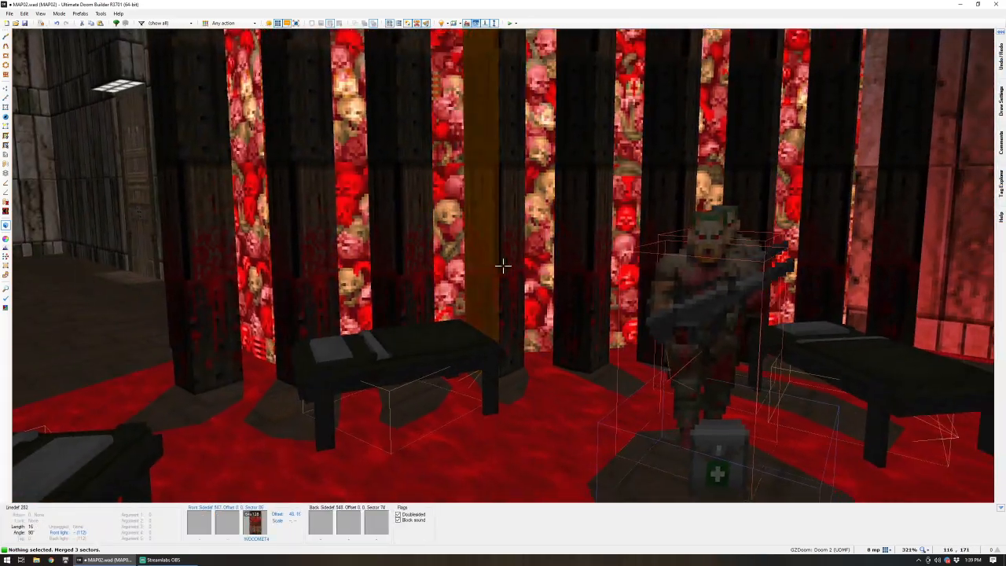
key("e")
key("e")
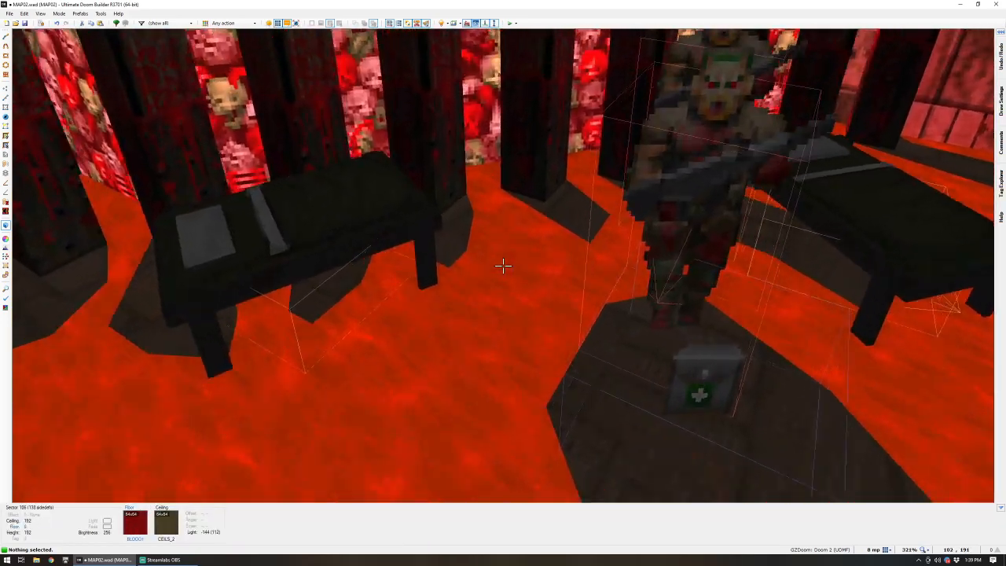
key("d")
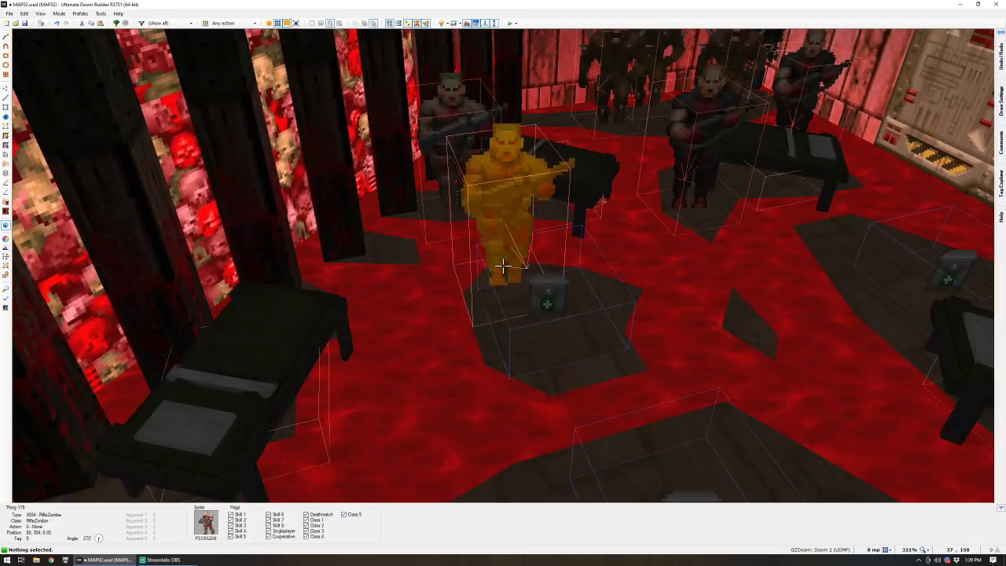
key("e")
key("d")
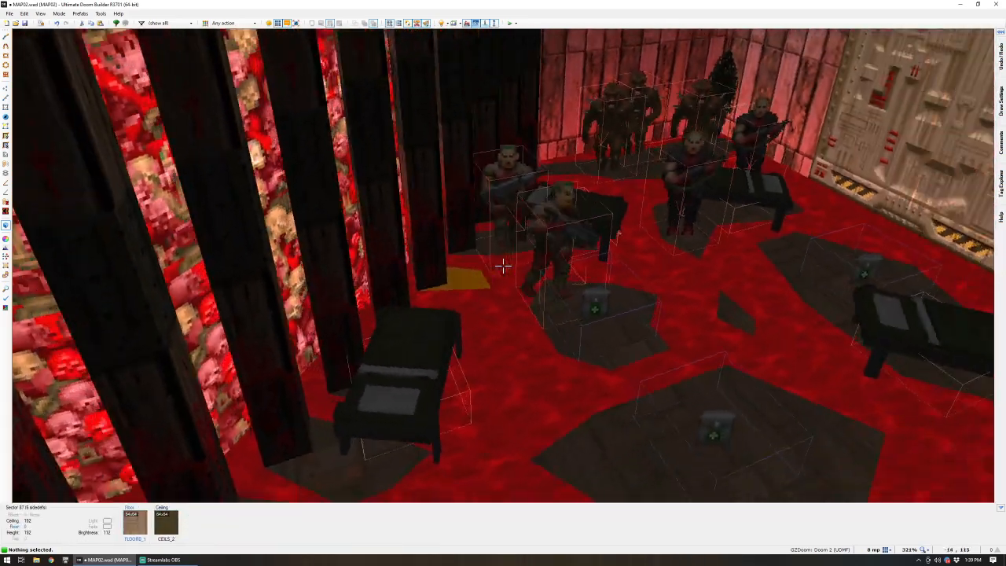
key("e")
key("f")
key("e")
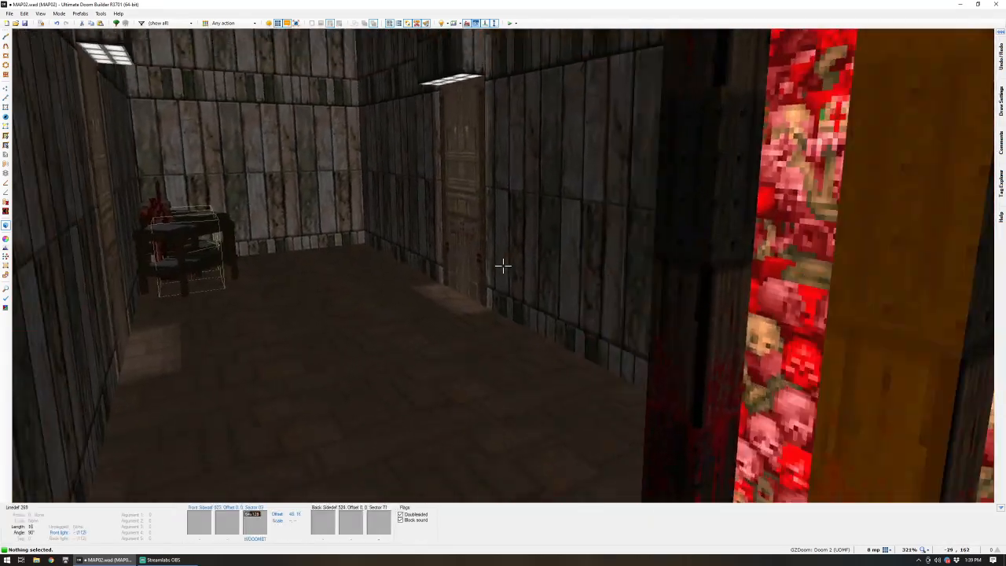
- Rearrange the corridor's west end with the impaled corpse at mid-wall and one bunk bed on each side, north and south
key("v")
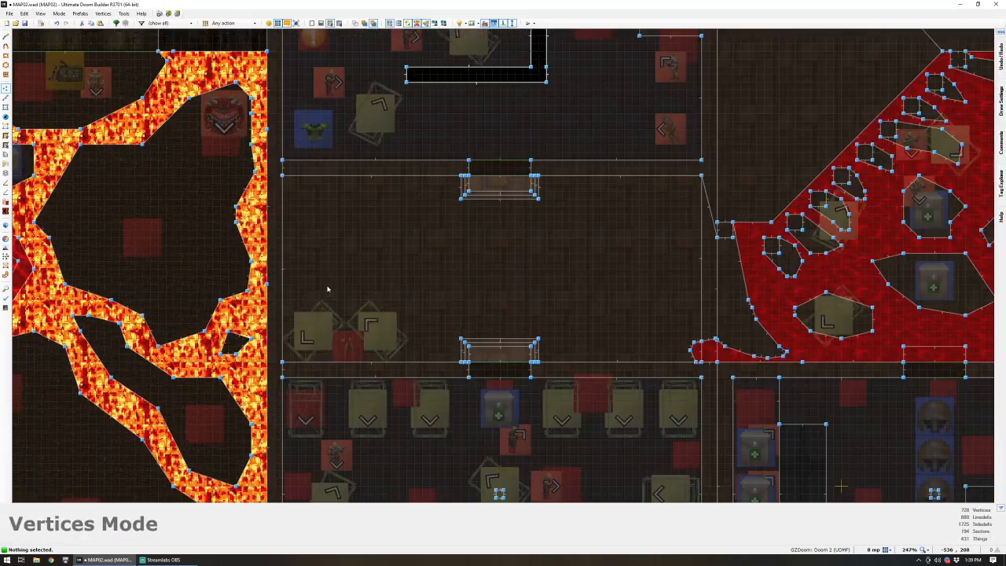
key("t")
right_click_drag(349, 347, 307, 254)
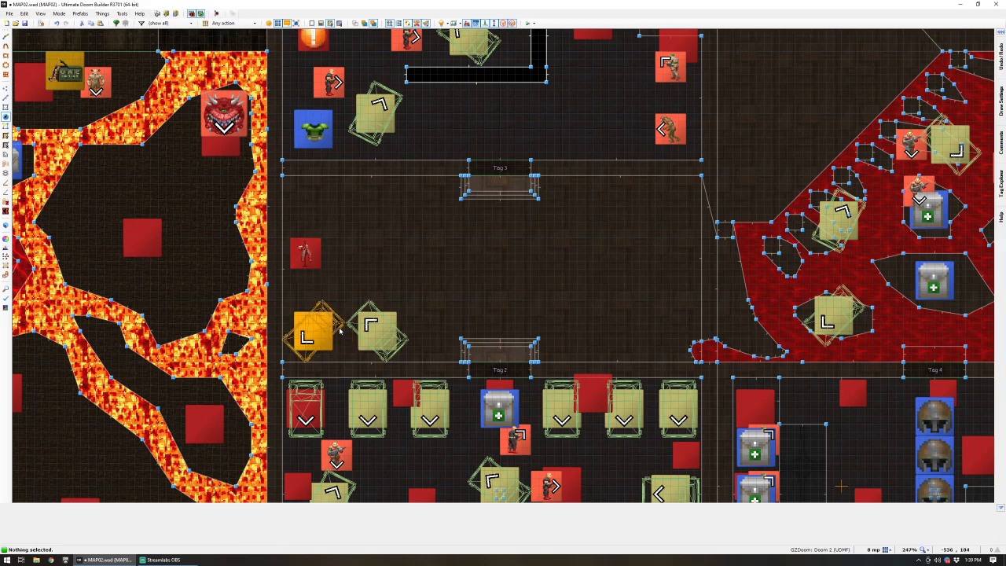
right_click_drag(378, 340, 344, 231)
right_click_drag(310, 337, 326, 303)
scroll(330, 304, "down", 1)
scroll(329, 303, "up", 1)
key("q")
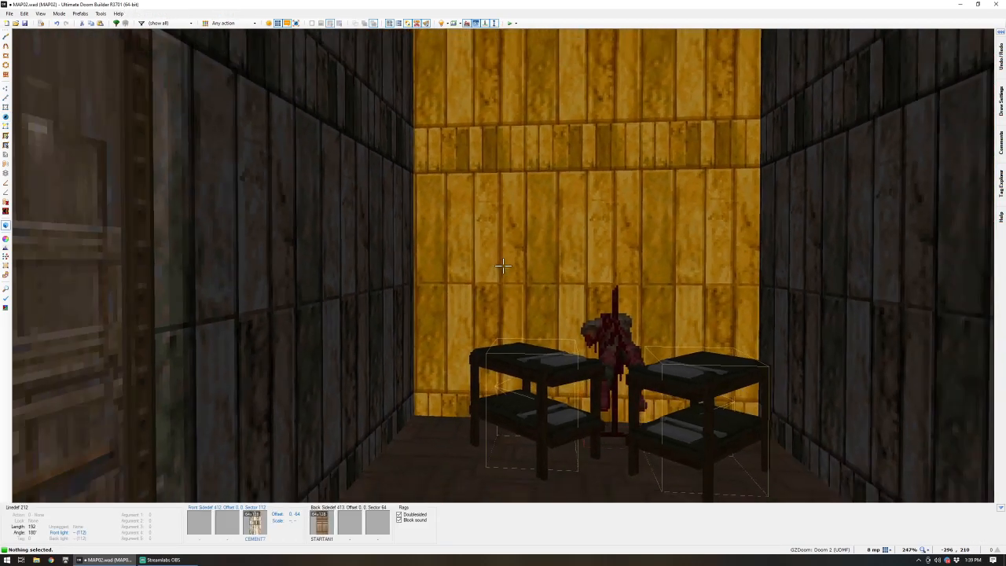
key("q")
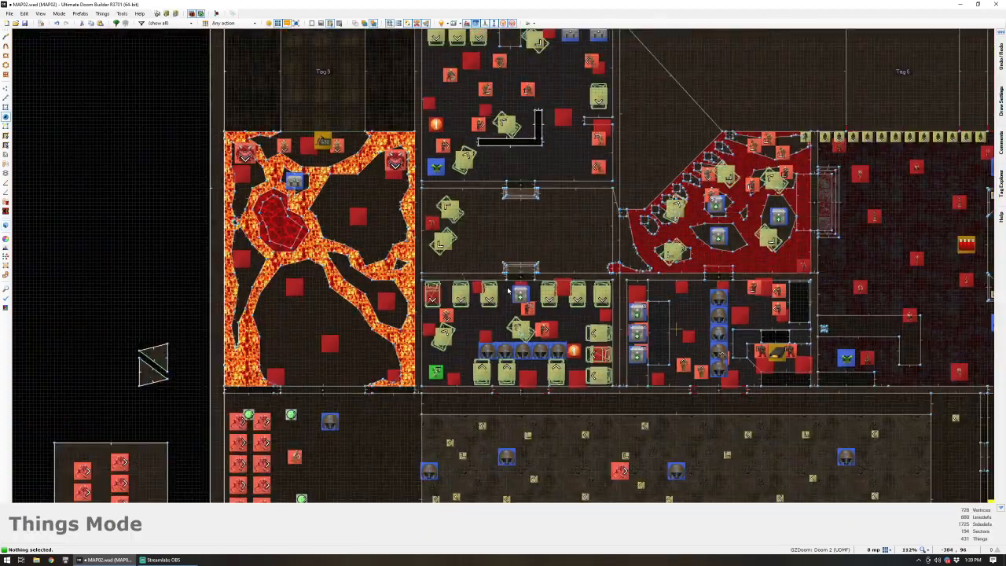
right_click_drag(354, 186, 359, 175)
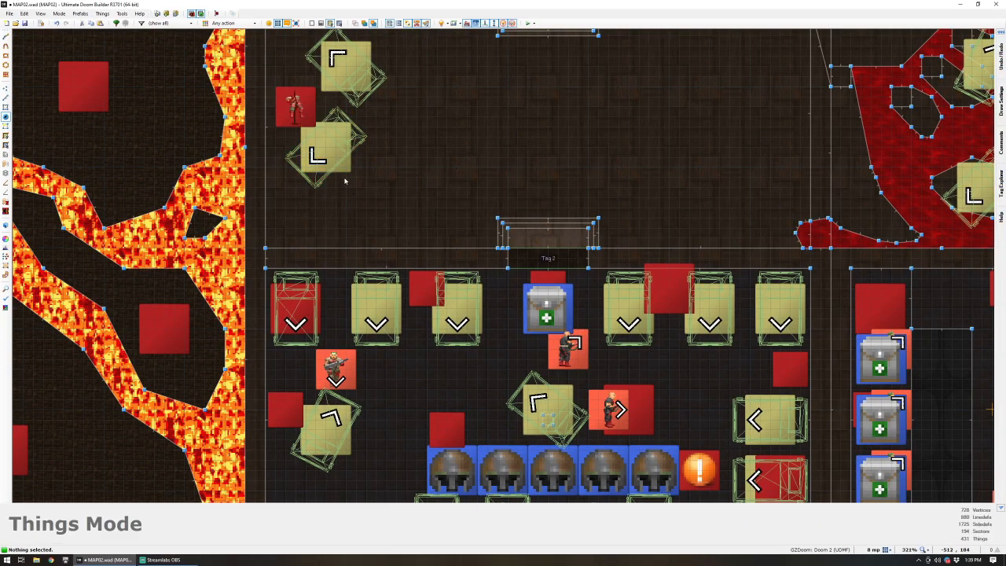
- Move the corridor's south wall north together with the T2 doorway and the western tip of the blood pool
scroll(392, 147, "down", 2)
key("v")
left_click_drag(277, 199, 625, 249)
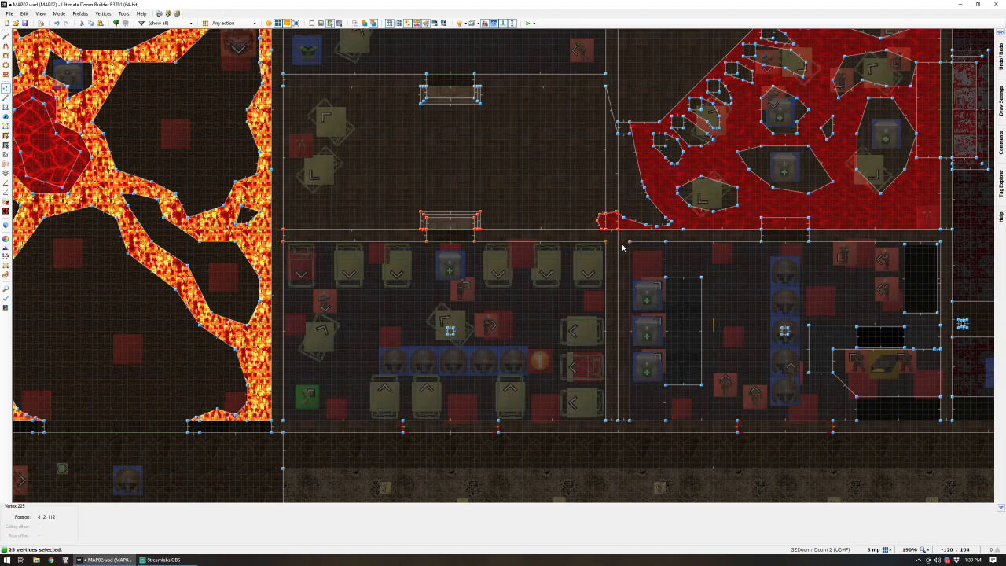
left_click_drag(284, 231, 283, 204)
right_click_drag(283, 202, 283, 203)
left_click_drag(284, 204, 284, 236)
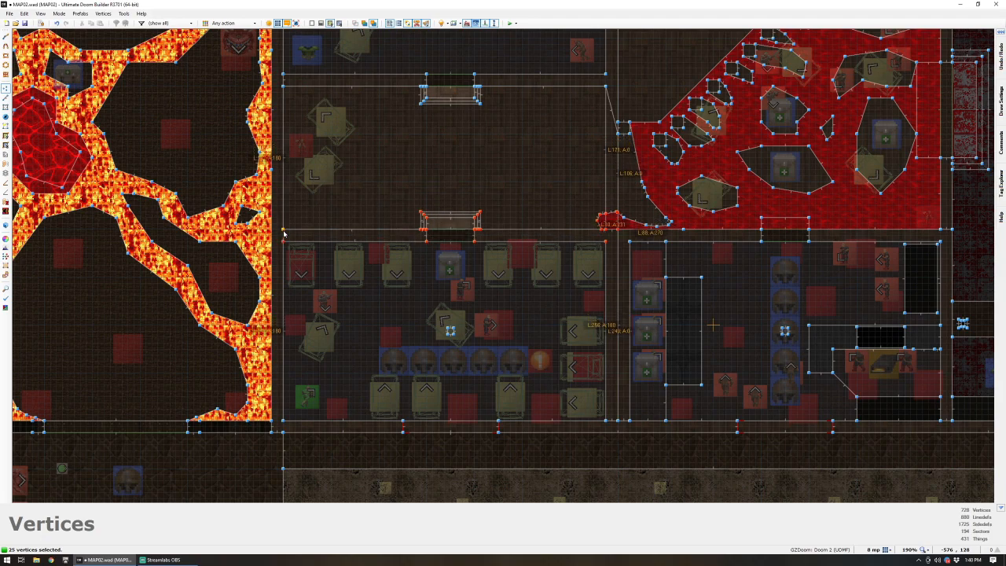
left_click(644, 227)
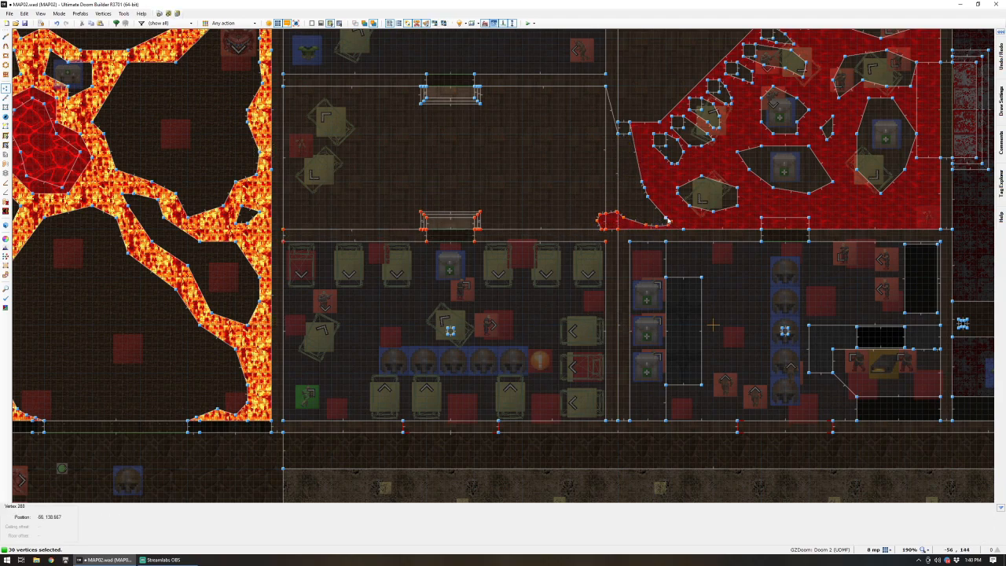
left_click(284, 229)
left_click_drag(284, 230, 286, 206)
mouse_move(642, 183)
right_mouse_down()
mouse_move(647, 165)
mouse_move(652, 184)
right_mouse_up()
- Delete the three western beds along the north wall of the room south of the T2 door and the corpse between them
scroll(578, 211, "down", 2)
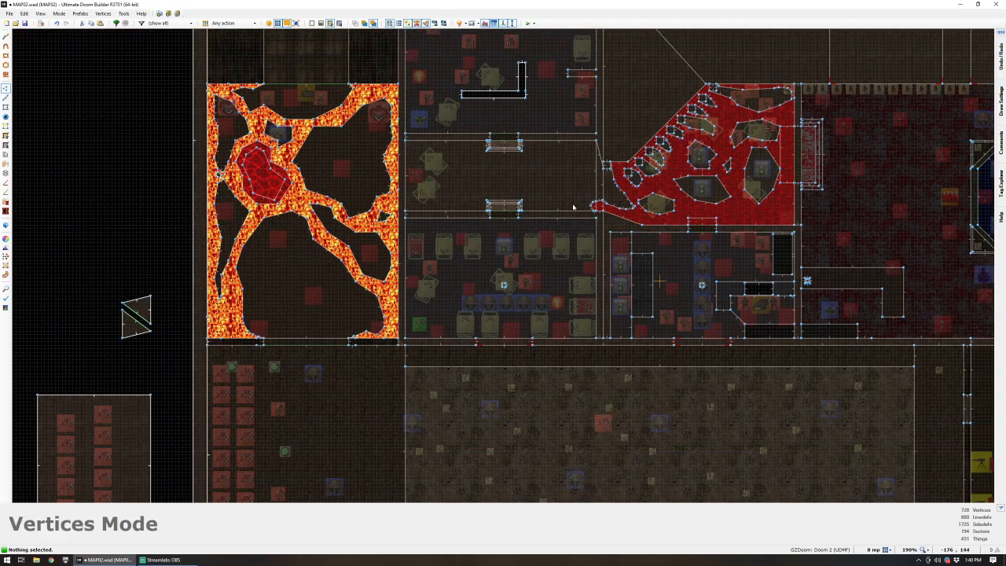
scroll(542, 189, "up", 2)
scroll(542, 189, "down", 1)
scroll(413, 213, "up", 1)
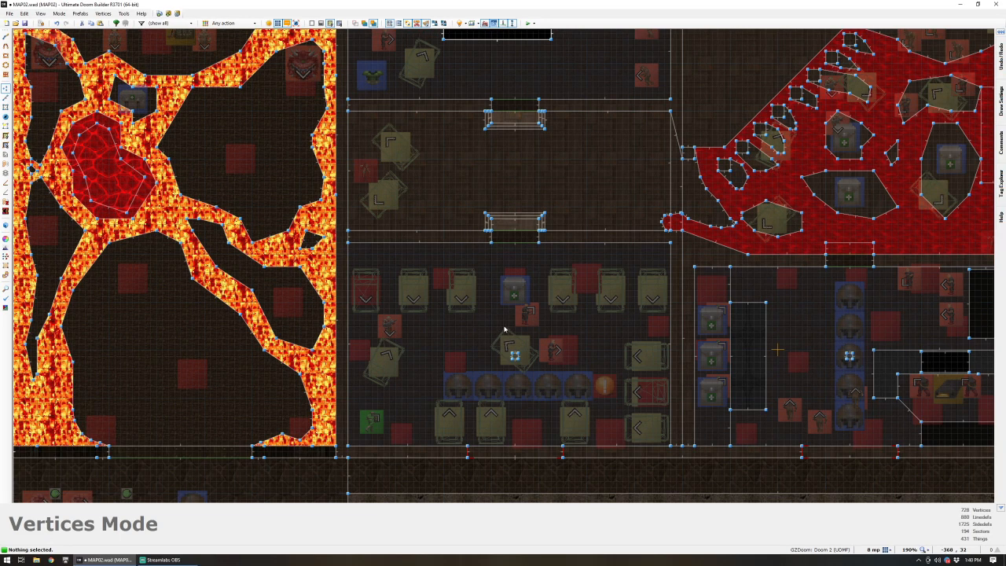
key("t")
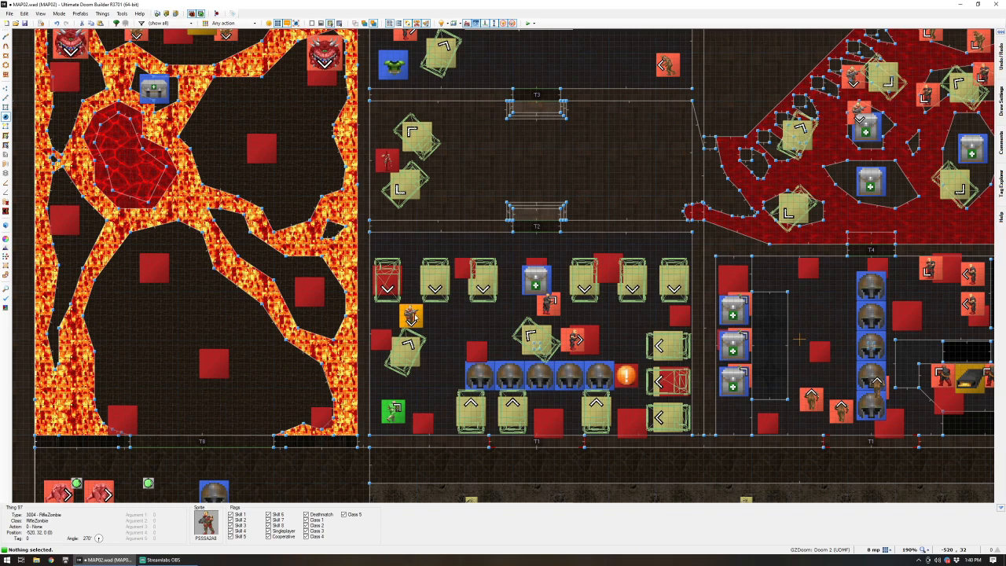
key("Delete")
key("Delete")
key("Delete")
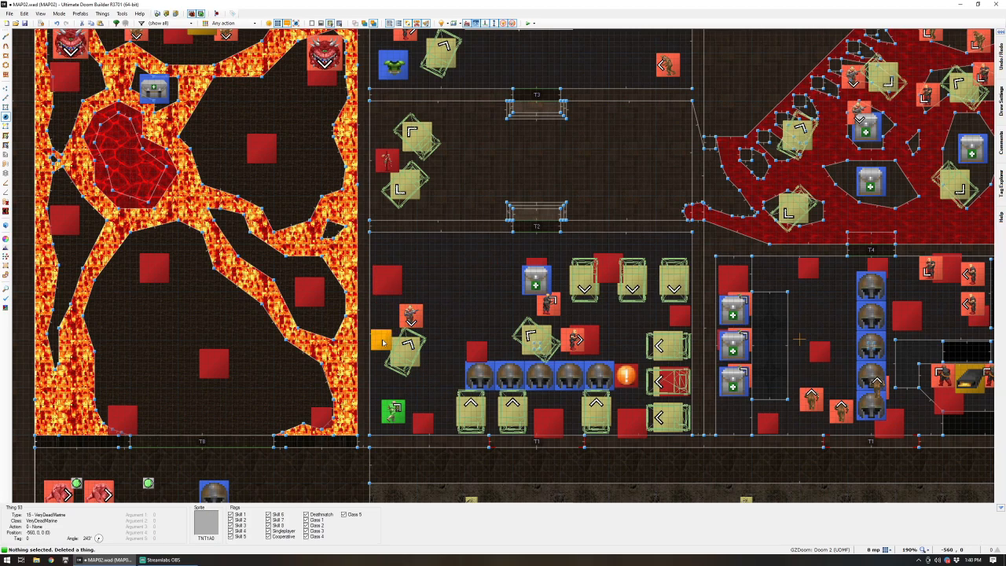
- Delete several dead marine decorations around the room south of the T2 door and the beds along its east wall
key("Delete")
key("Delete")
key("Delete")
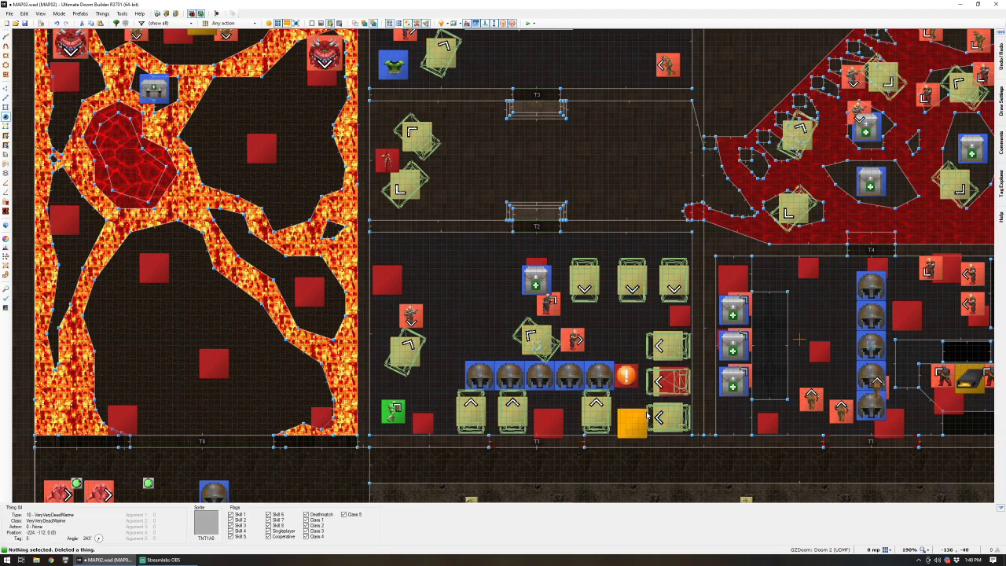
key("Delete")
left_click(669, 350)
key("Delete")
left_click(665, 387)
- Move the vertices of the map's whole southern section south, stretching the doorways that lead into it
scroll(772, 435, "down", 7)
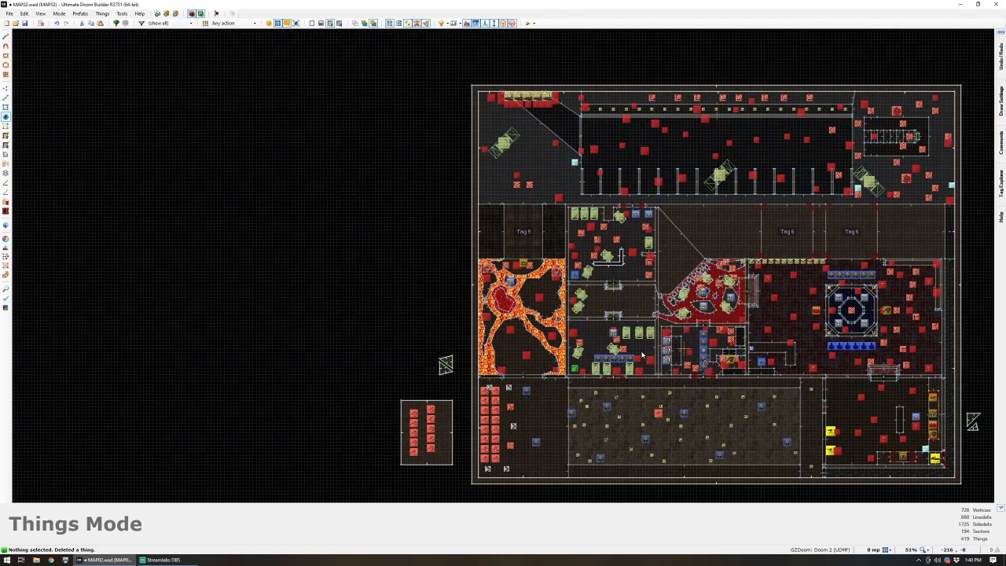
key("Right")
key("Down")
key("Right")
key("Right")
key("Down")
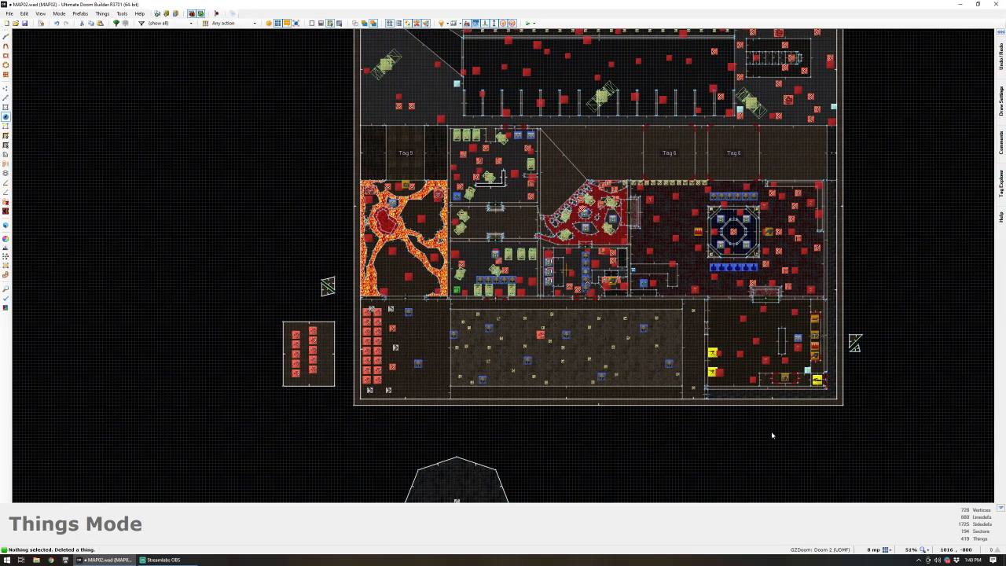
key("v")
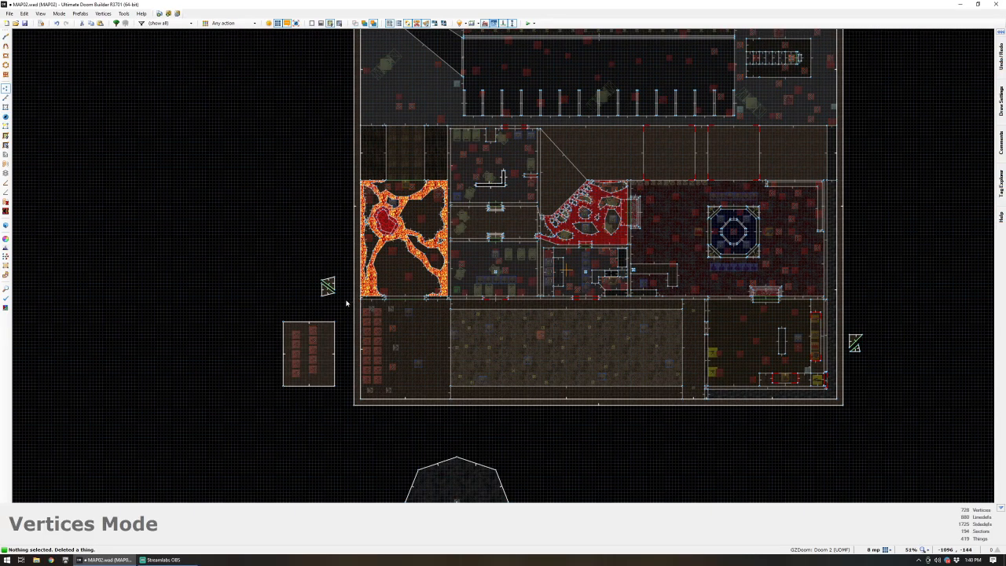
left_click_drag(381, 317, 848, 435)
scroll(316, 339, "up", 6)
left_click_drag(444, 226, 444, 326)
scroll(445, 324, "down", 2)
scroll(443, 326, "down", 4)
scroll(424, 338, "up", 3)
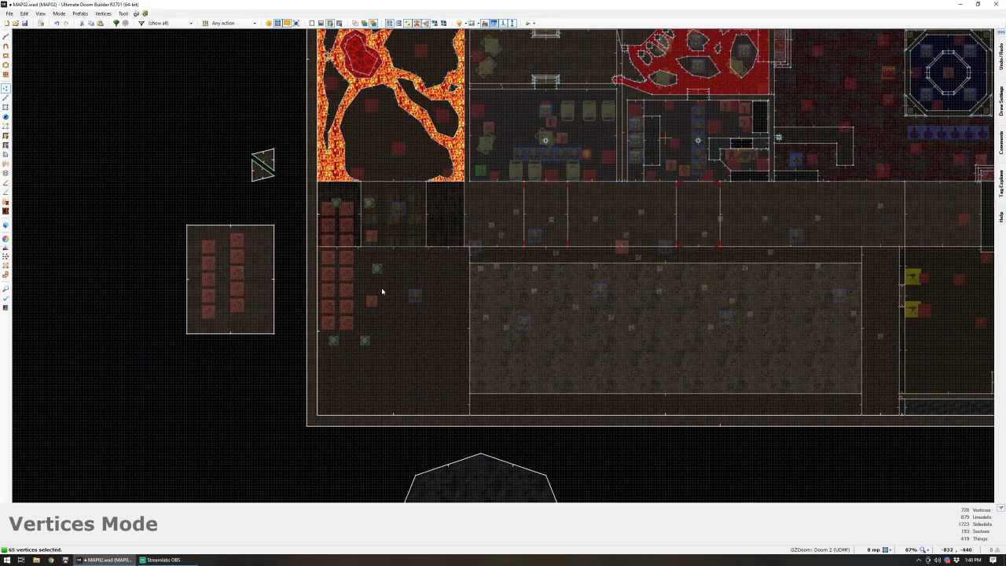
key("t")
left_click_drag(297, 196, 875, 394)
scroll(875, 354, "up", 2)
scroll(754, 347, "down", 3)
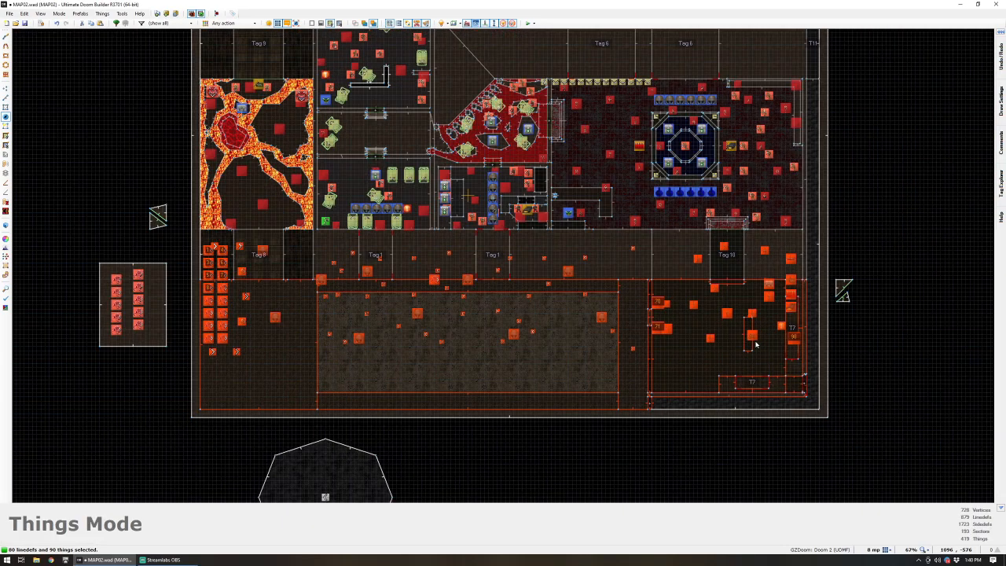
key("v")
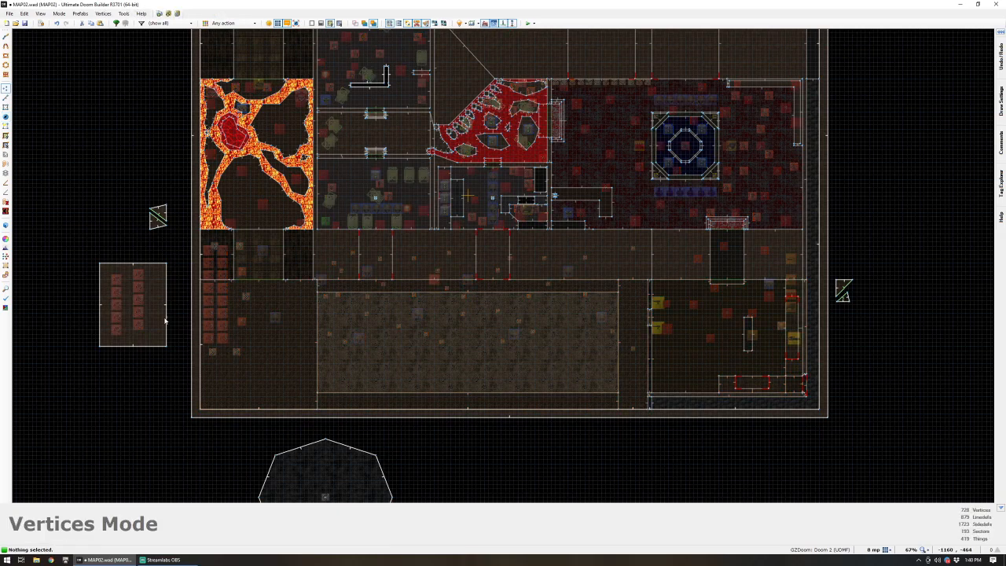
- Move all monsters, items and decorations of the southern section south to fit its shifted walls
key("t")
left_click_drag(184, 236, 806, 397)
scroll(802, 330, "up", 1)
scroll(803, 330, "up", 2)
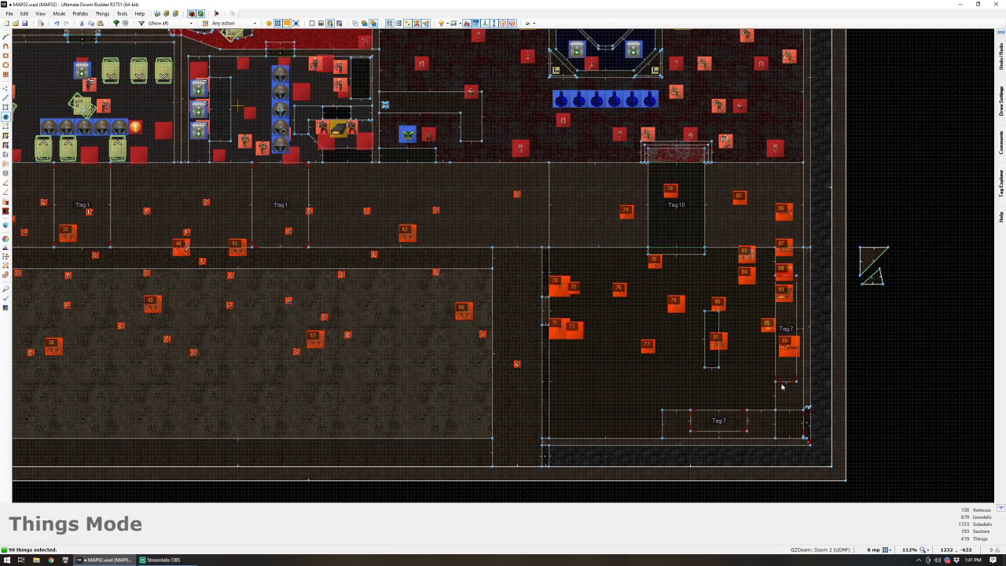
scroll(794, 332, "up", 3)
left_click_drag(792, 334, 792, 464)
scroll(726, 456, "down", 6)
scroll(341, 373, "up", 3)
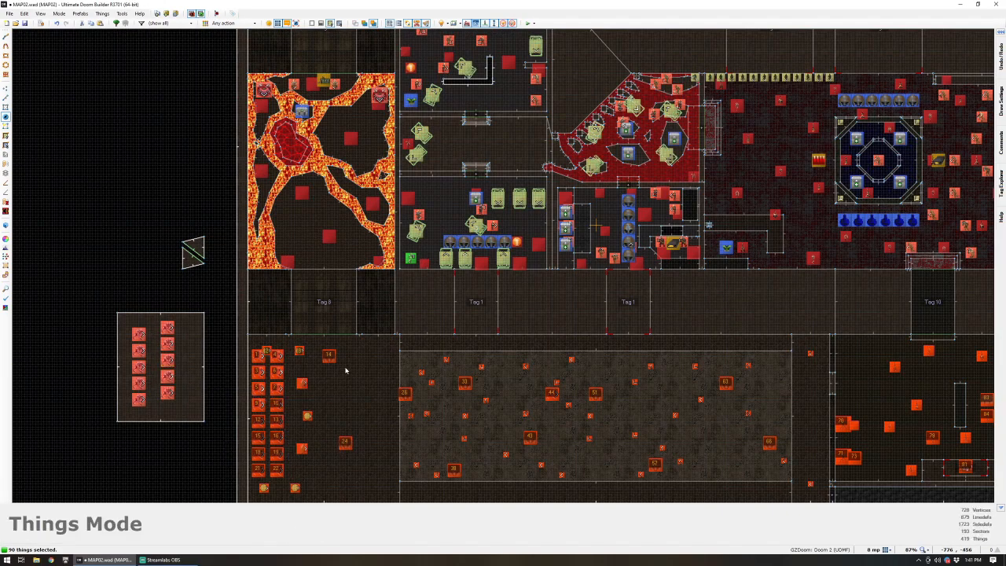
- Move the south wall vertices of the two rooms below the T2 and T4 doors farther south, including the northern edges of their T1 doorways
key("c")
scroll(273, 269, "up", 1)
scroll(280, 270, "down", 1)
scroll(374, 232, "up", 1)
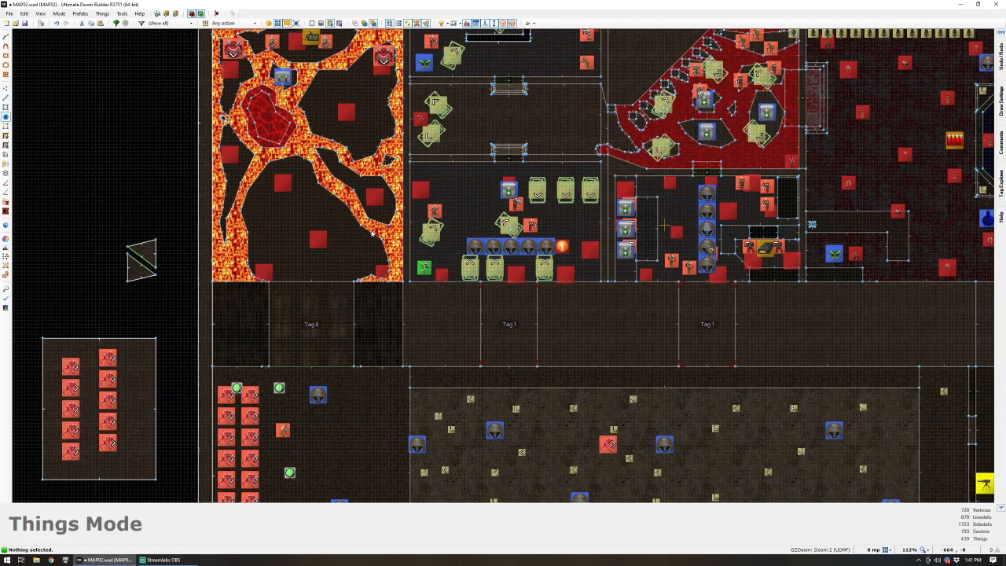
scroll(425, 251, "down", 2)
scroll(486, 183, "up", 2)
scroll(412, 376, "up", 1)
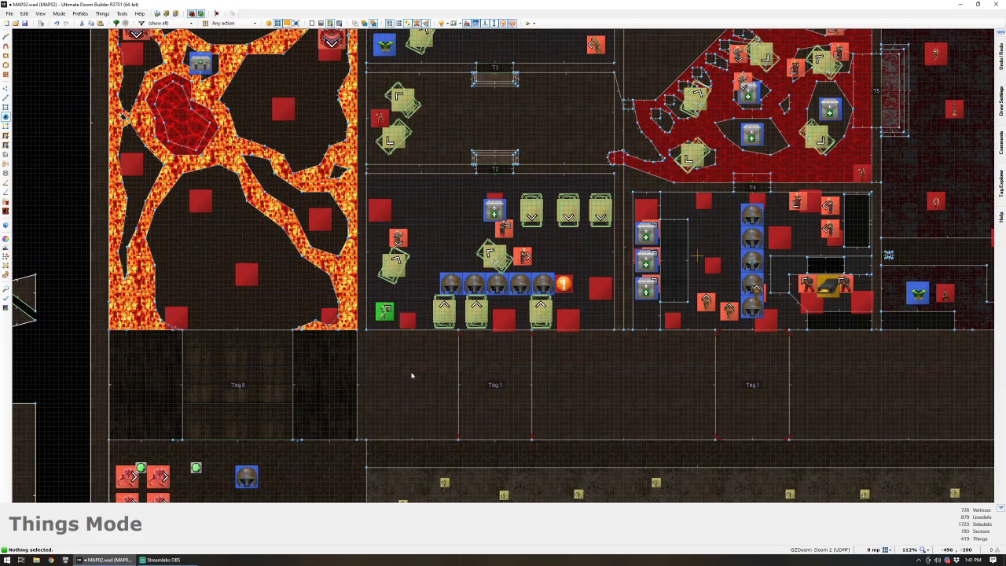
key("v")
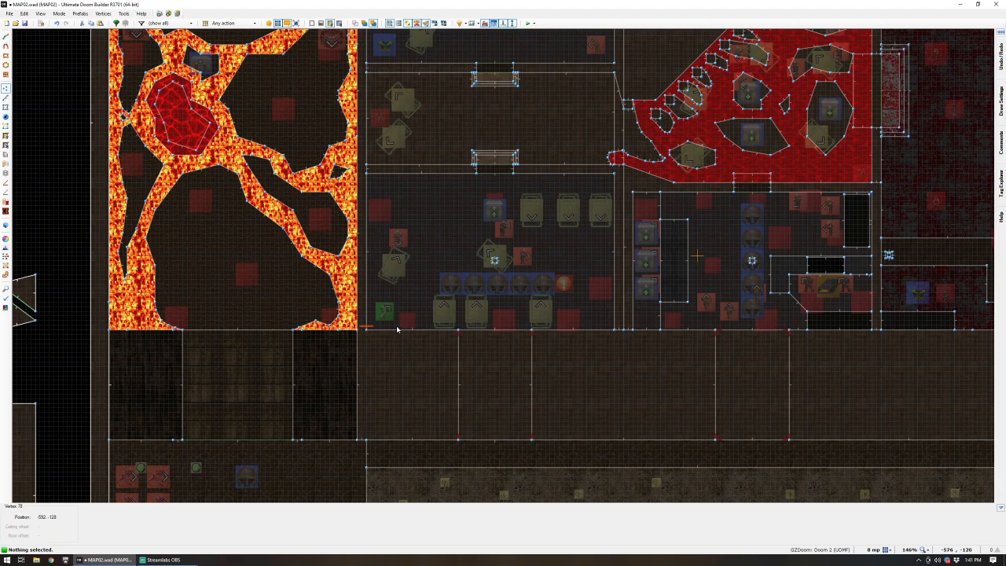
left_click_drag(711, 331, 893, 338)
left_click_drag(1004, 338, 870, 404)
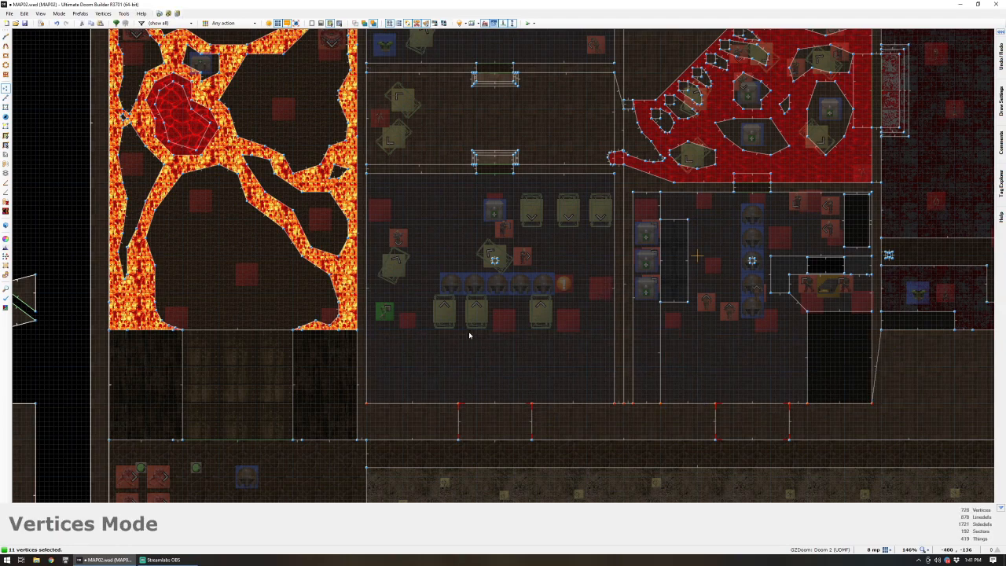
- Move the two western beds from the old south wall into the enlarged room's southwest corner
key("t")
left_click_drag(444, 312, 386, 386)
left_click_drag(476, 312, 422, 384)
- Move the corridor-side vertices of the southern wall and the western T1 doorway north to make the wall thinner
key("v")
scroll(424, 395, "up", 3)
scroll(469, 441, "down", 1)
key("b")
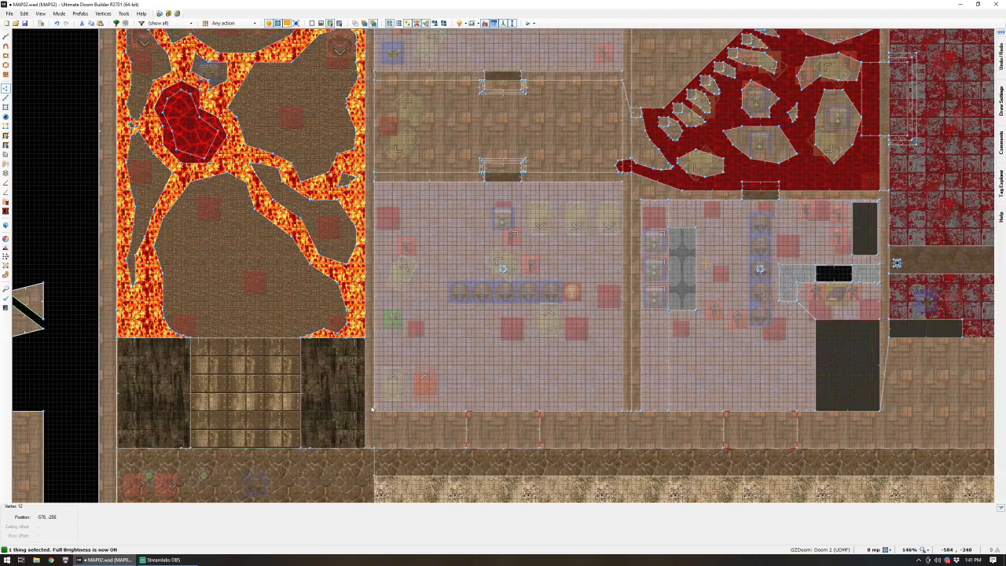
key("b")
key("v")
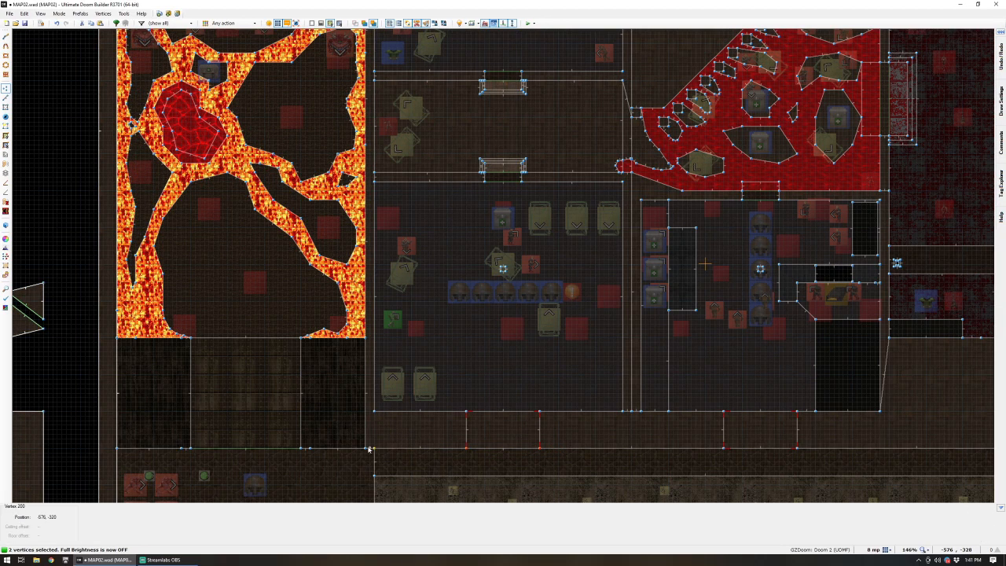
left_click_drag(371, 440, 541, 425)
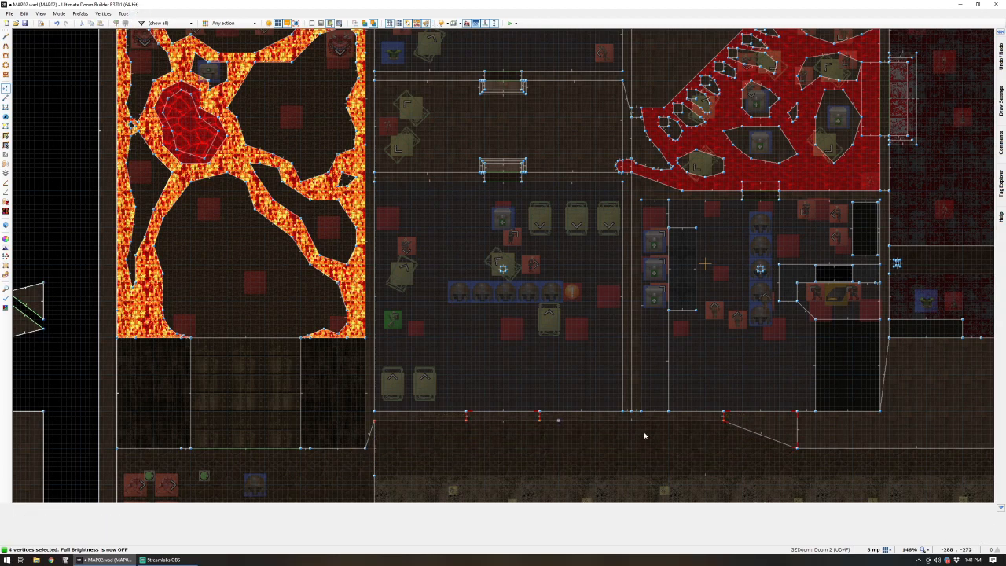
- Shift the western T1 doorway slightly east along the room's south wall
scroll(505, 355, "up", 2)
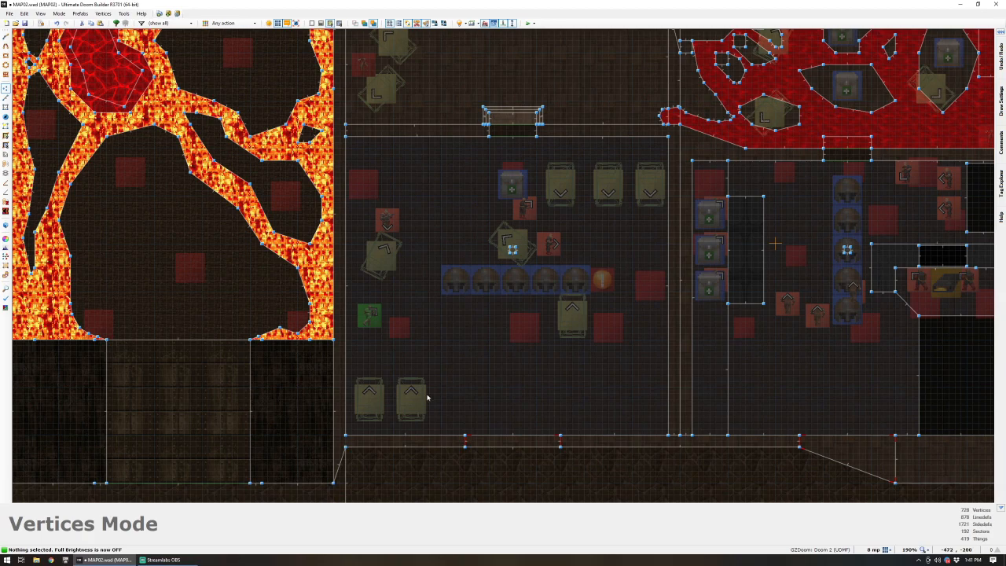
key("d")
key("s")
left_click(472, 439)
- Draw a partition 16 wide and 96 long from the south wall beside the two corner beds and merge it into the wall sector
key("d")
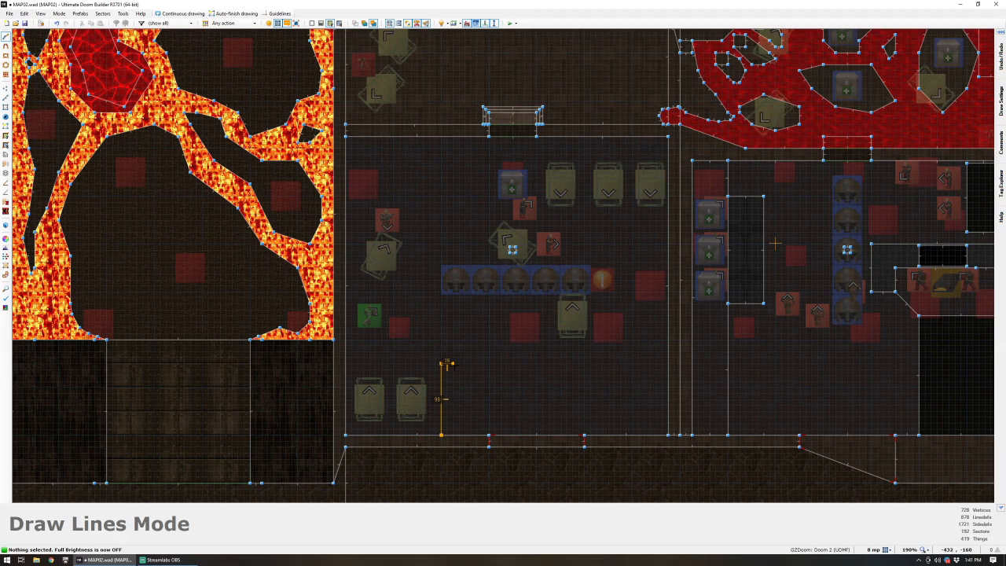
right_click(453, 434)
left_click(450, 443)
left_click(449, 429)
key("shift+j")
scroll(475, 278, "down", 1)
scroll(409, 288, "up", 1)
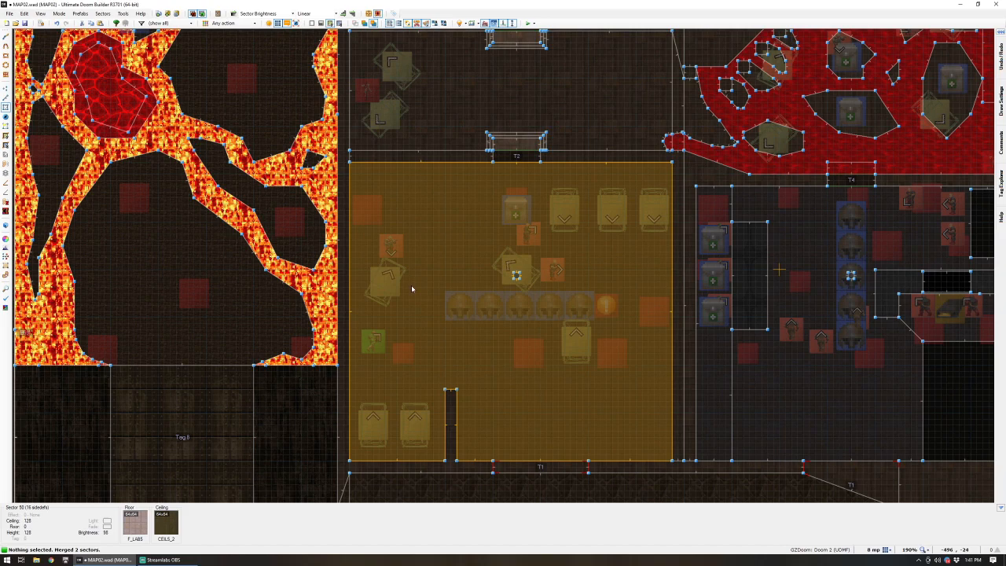
- Move the green marine thing to the room's north wall west of the T2 door and turn it to face south
key("t")
left_click_drag(402, 347, 413, 207)
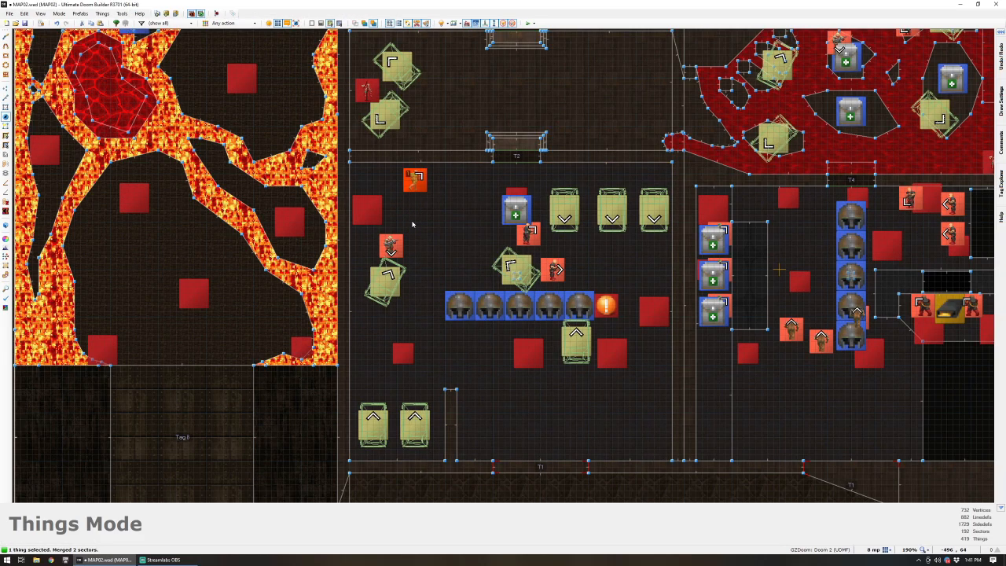
- Draw a partition 16 wide and 112 long from the north wall just west of the T2 door and merge it into the wall sector
key("d")
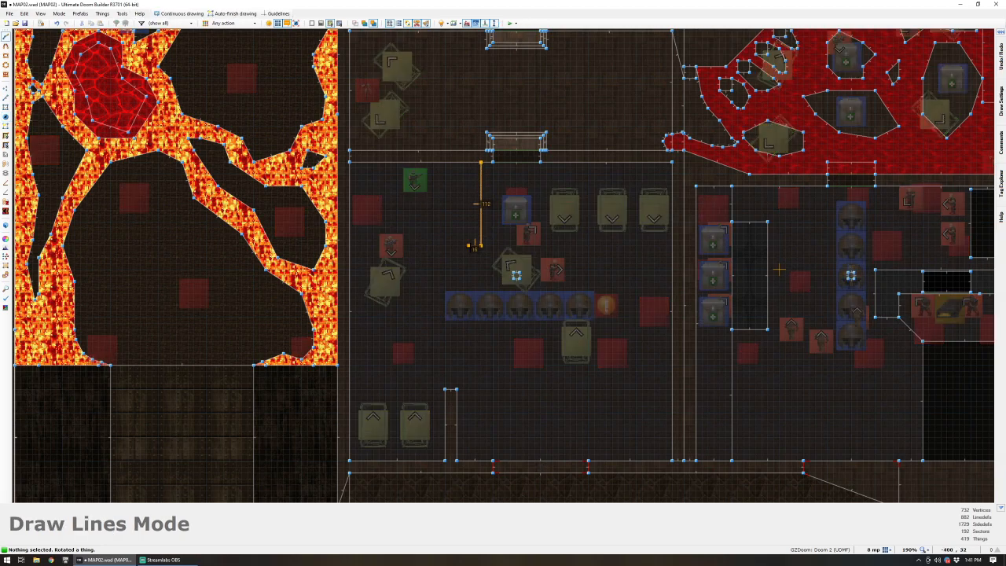
left_click(469, 164)
key("s")
left_click(470, 158)
left_click(471, 173)
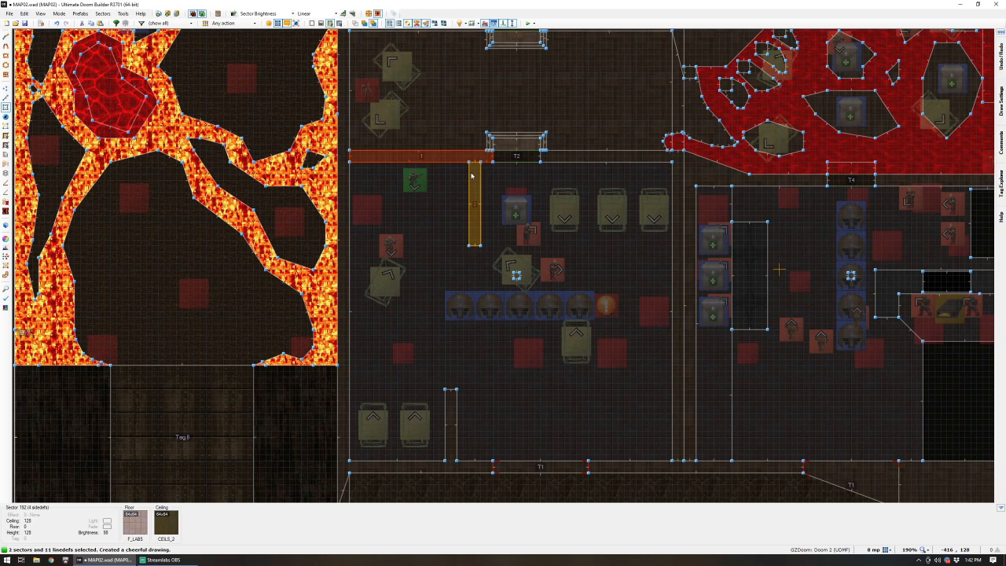
key("shift+j")
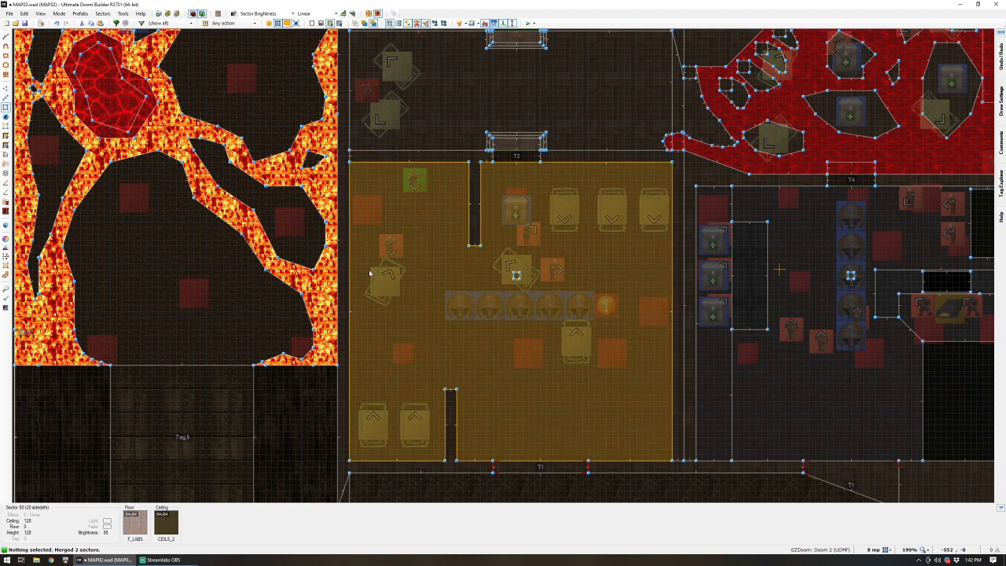
- Move the western monster beside the southern partition, facing northwest, and the monster below the medikit toward the room's east side
key("t")
left_click_drag(380, 243, 488, 417)
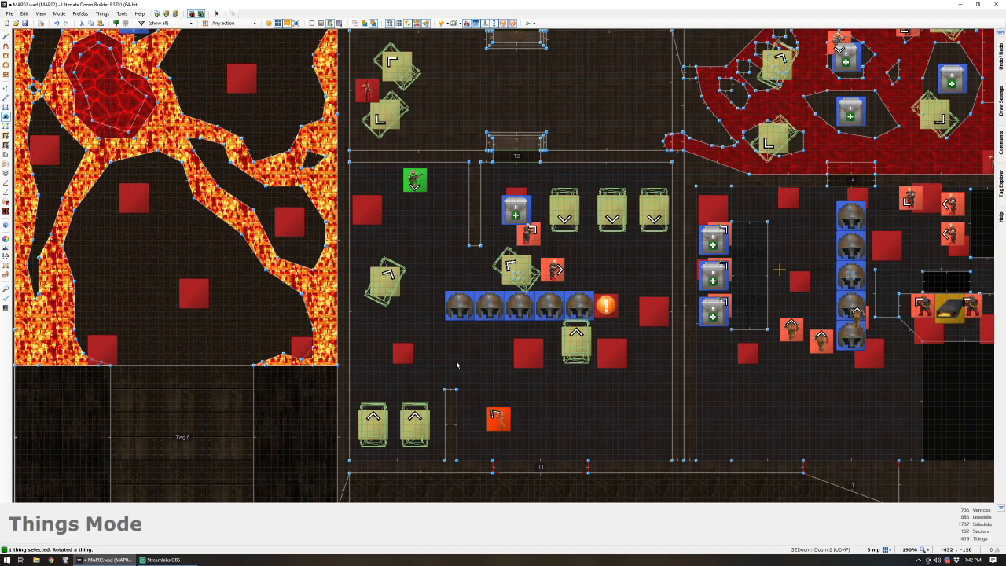
left_click_drag(528, 234, 618, 258)
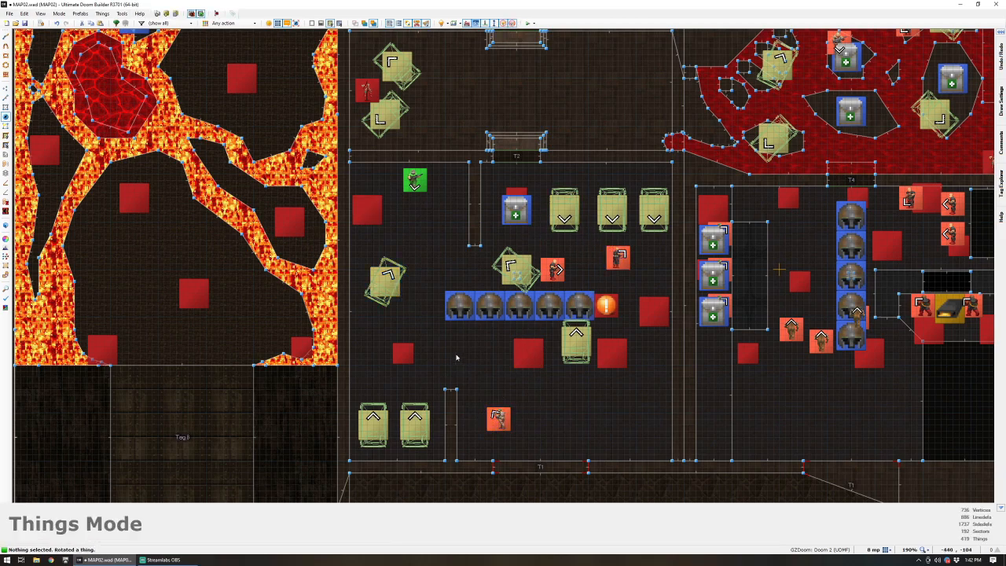
- Shift the small red decoration and tilted bed toward the west wall, and move the central tilted bed to the room's southern part
left_click_drag(402, 353, 391, 369)
left_click_drag(382, 287, 371, 267)
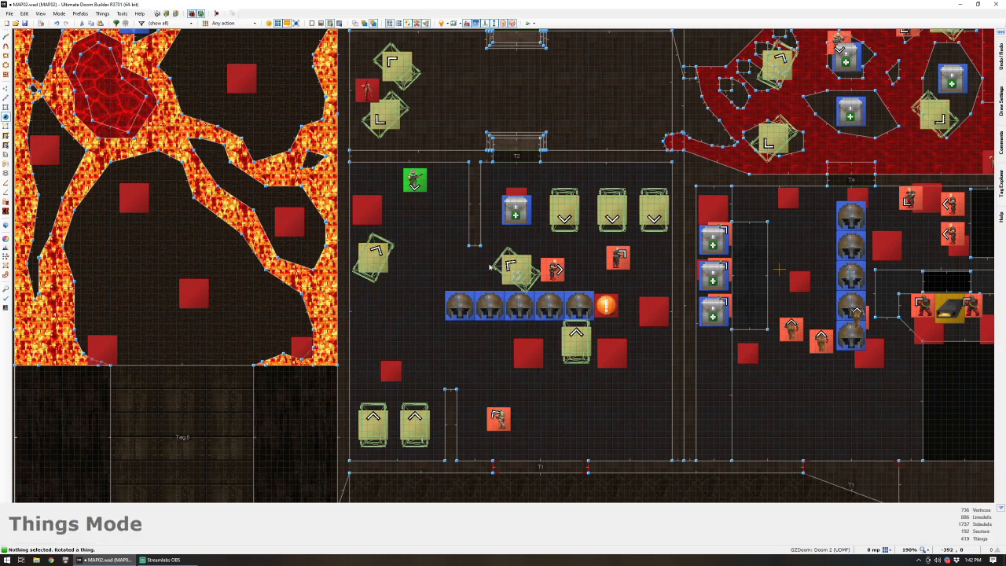
left_click_drag(516, 267, 576, 407)
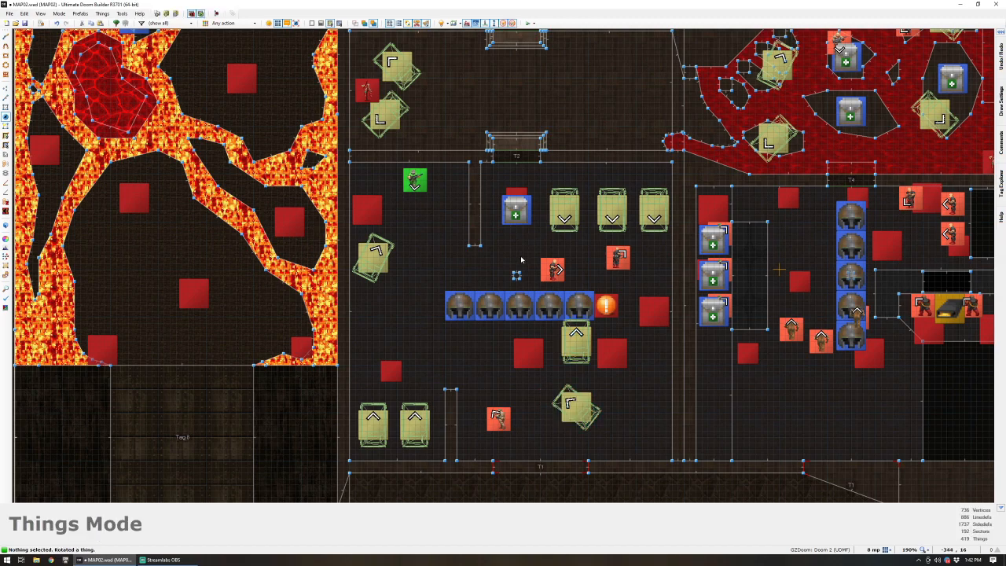
- Merge the tiny square sector in the middle of the room into the surrounding room sector
key("s")
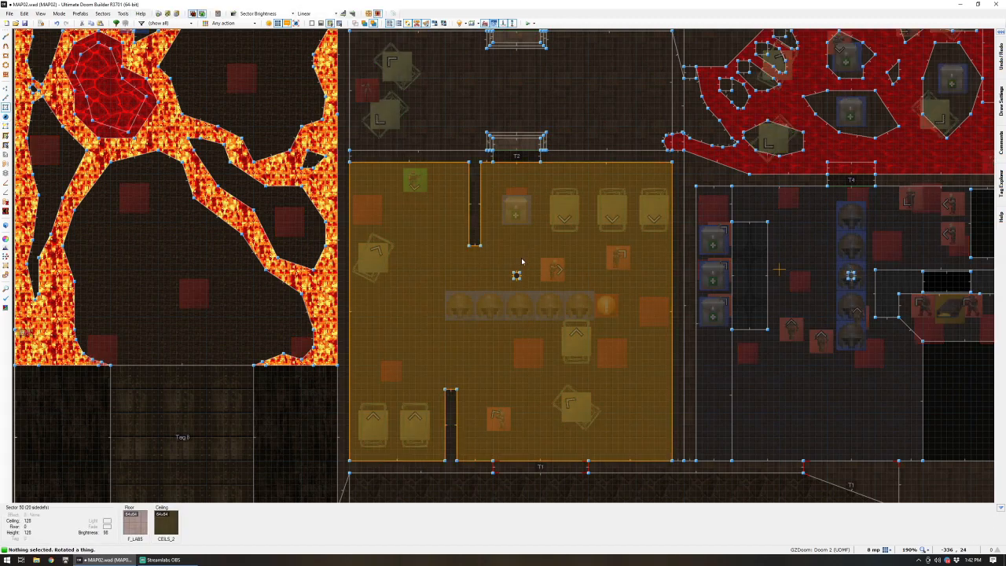
key("q")
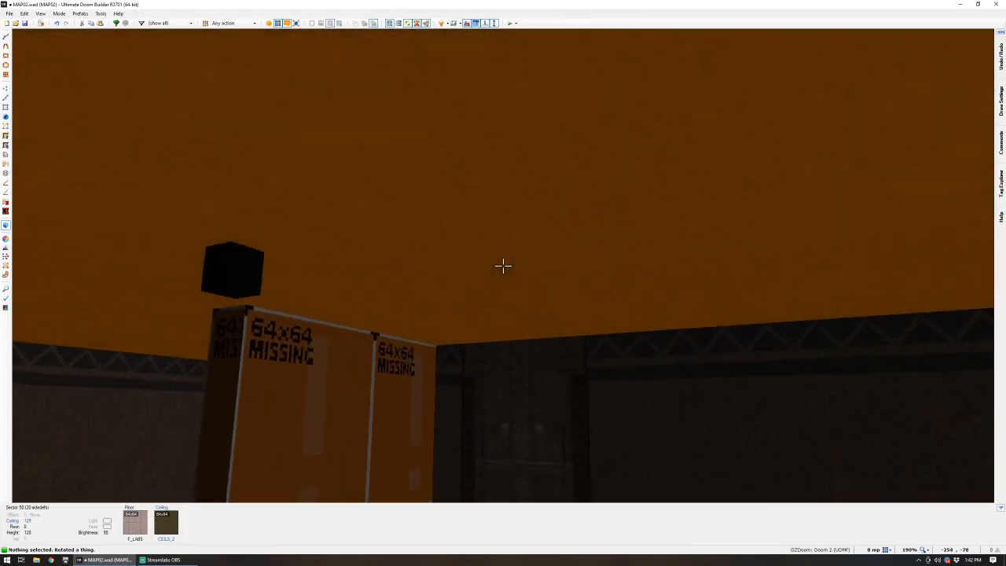
key("q")
scroll(488, 262, "up", 2)
left_click(480, 246)
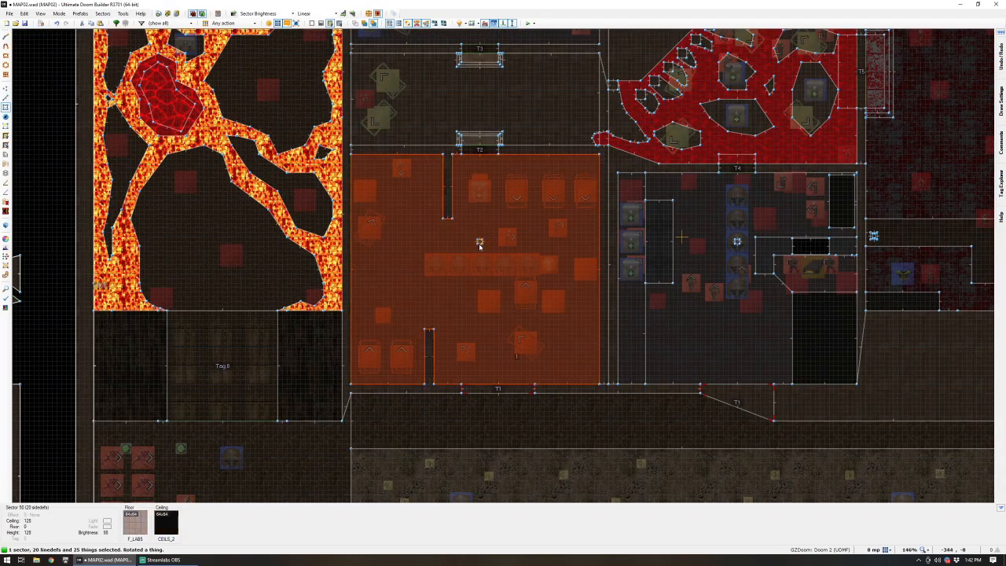
left_click(480, 242)
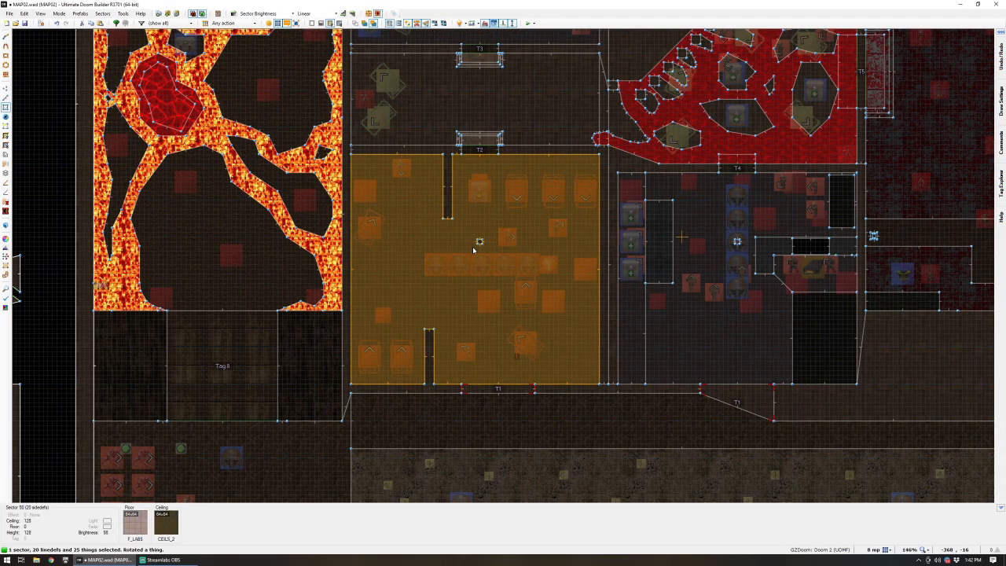
scroll(476, 246, "up", 2)
left_click(485, 239)
left_click(484, 241)
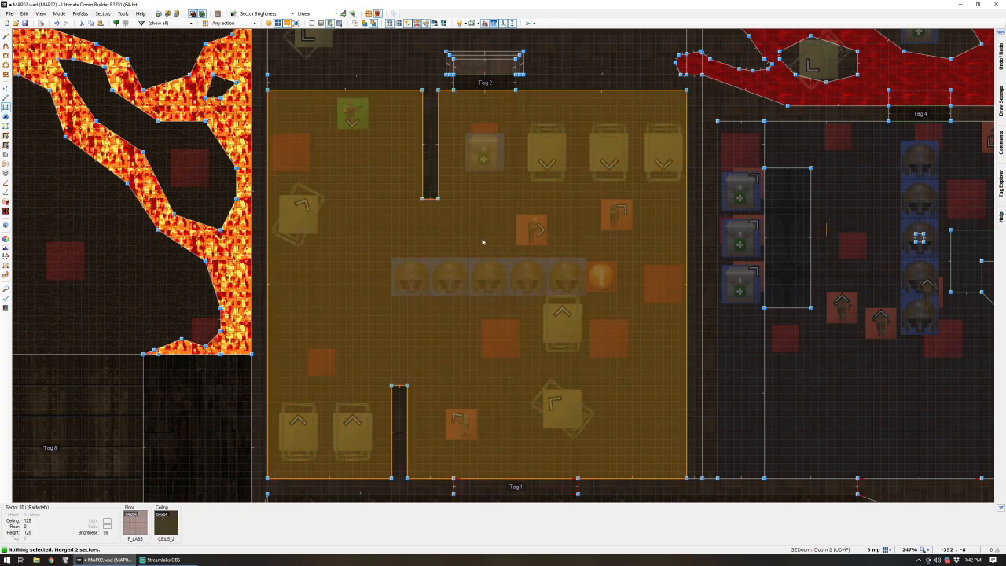
- Move the bed below the armor row into the southeast corner, the tilted bed beside it, and the nearby monster closer to the southern partition
scroll(483, 241, "down", 2)
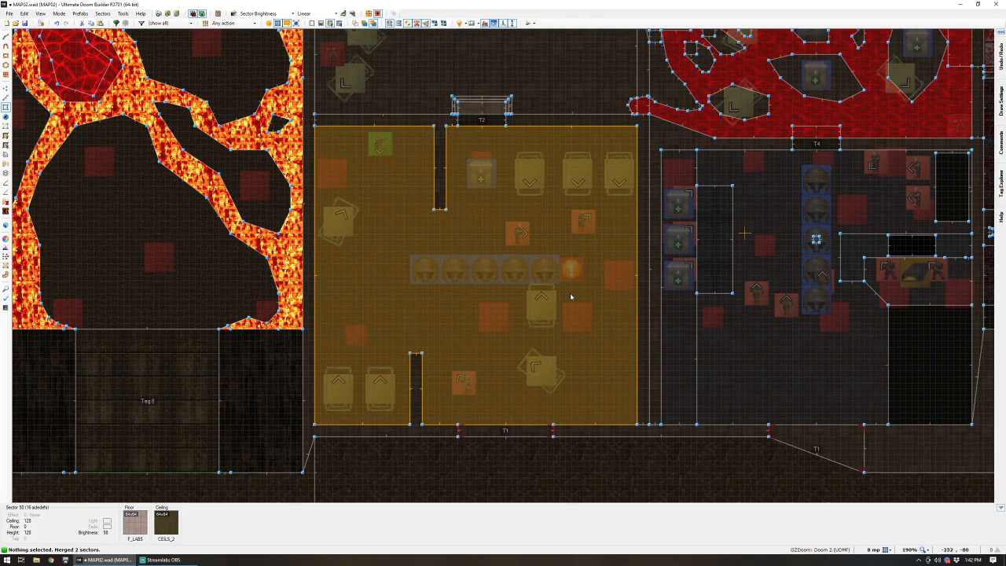
left_click_drag(534, 310, 607, 401)
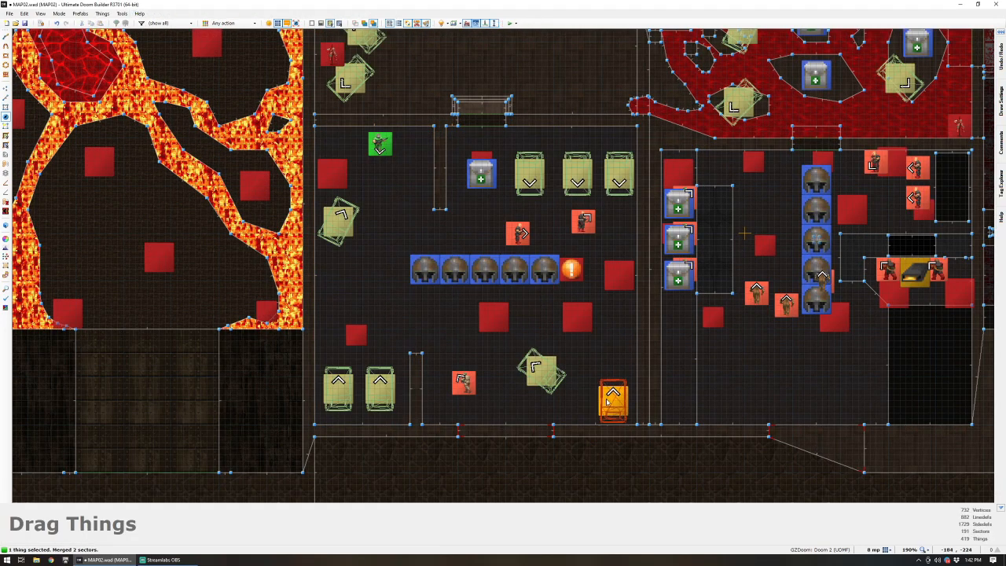
left_click_drag(548, 372, 572, 382)
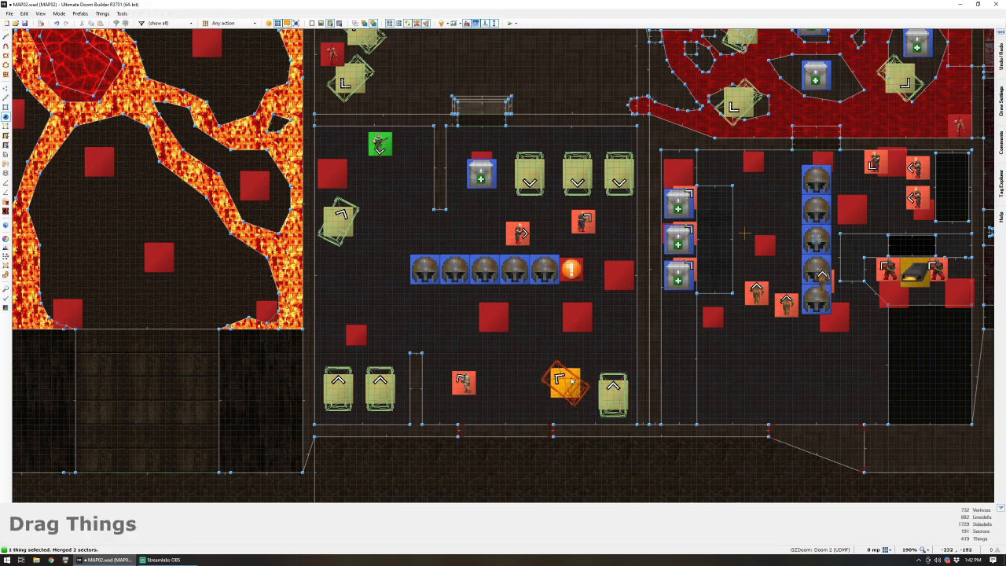
left_click_drag(463, 383, 445, 388)
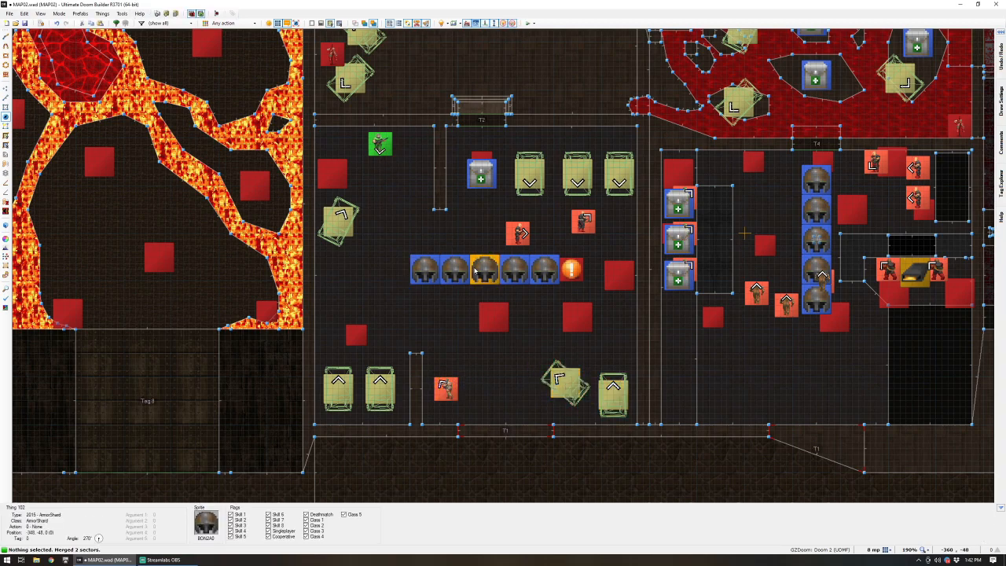
- Move the two eastern beds up against the north wall and delete the third bed beside the medikit
left_click_drag(578, 177, 578, 160)
left_click_drag(607, 173, 602, 157)
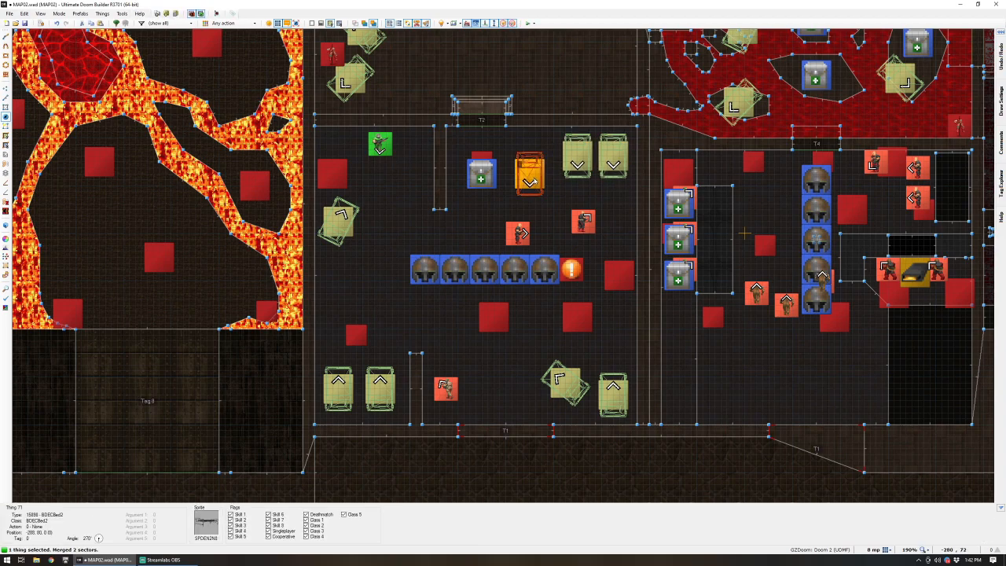
key("Delete")
- Draw a 104-long partition from the north wall between the medikit and the two beds, and merge it into the wall sector
key("space")
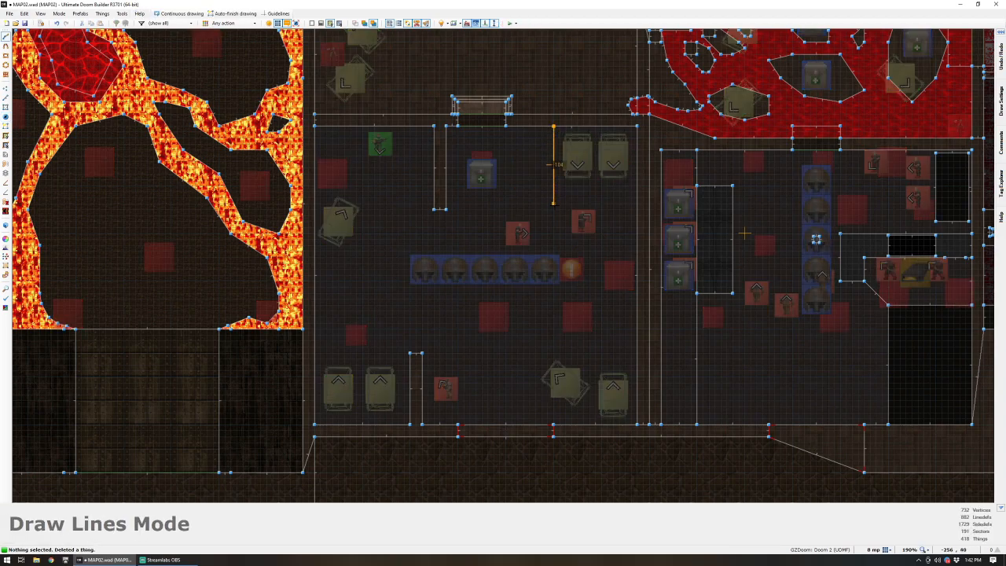
left_click(542, 125)
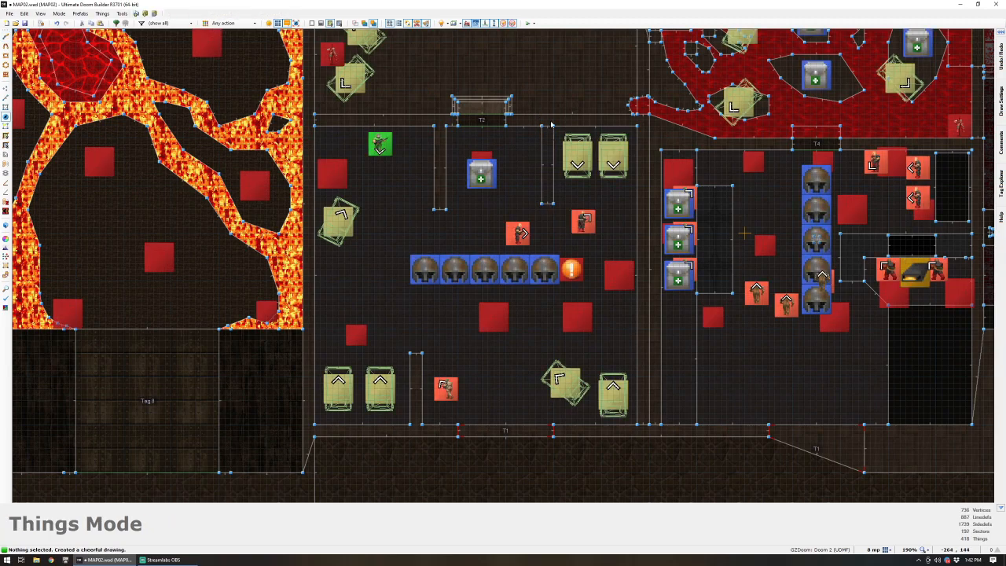
key("shift+j")
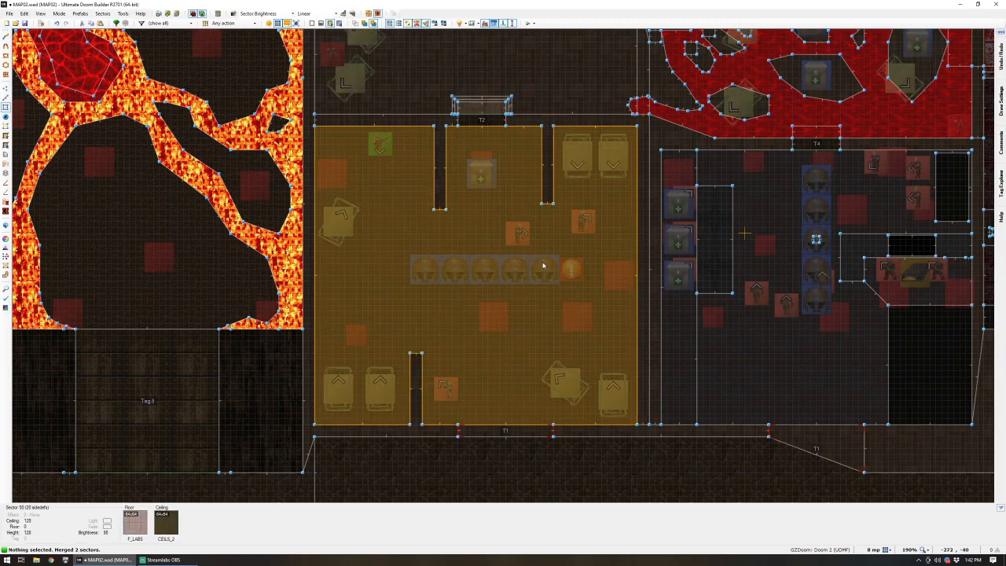
- Move the orange ball item below the northeastern beds, one ShotgunGuy beside the medikit facing south, and the other near the east wall facing west
key("t")
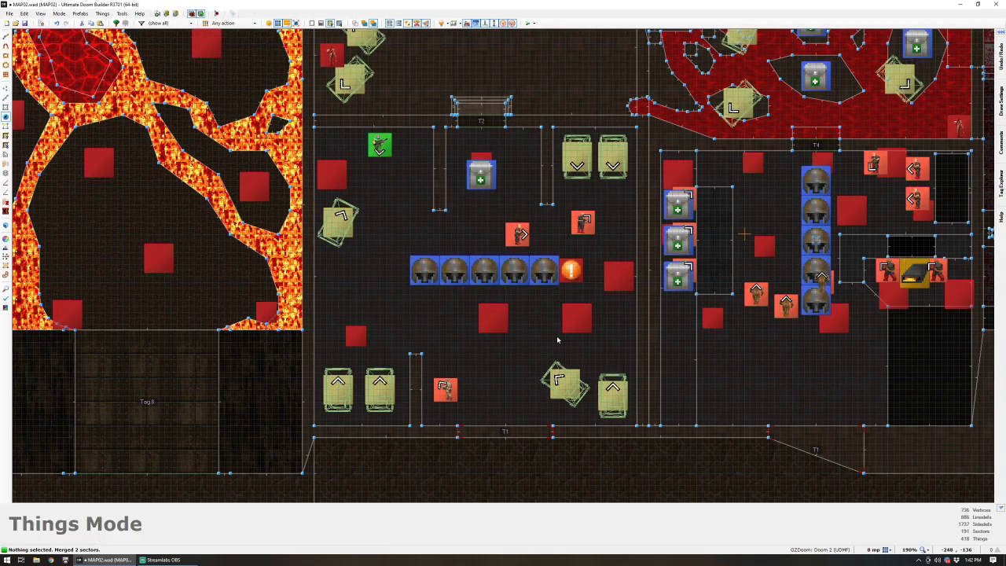
left_click_drag(571, 272, 578, 246)
left_click_drag(518, 234, 517, 158)
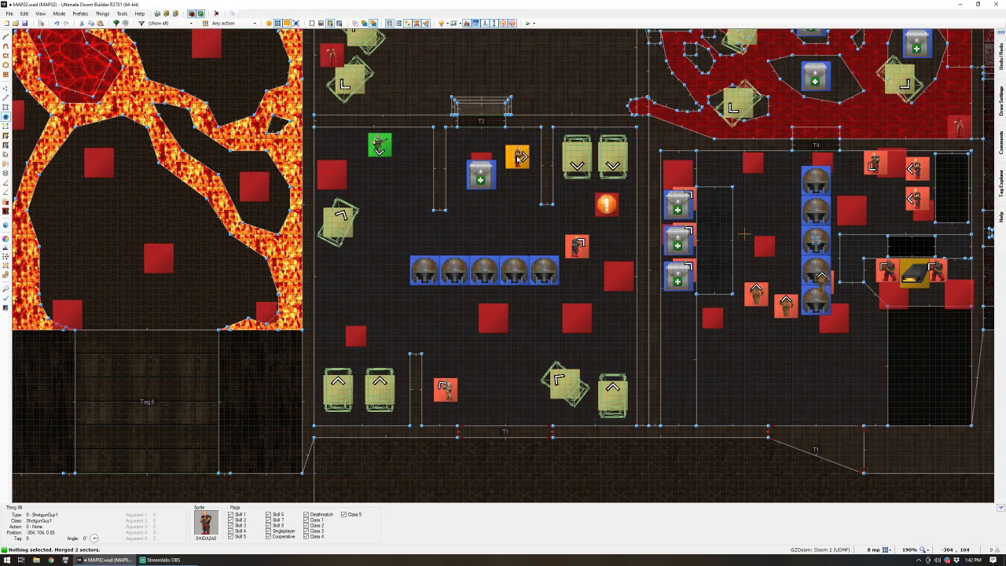
left_click_drag(577, 246, 613, 351)
left_click_drag(620, 249, 621, 236)
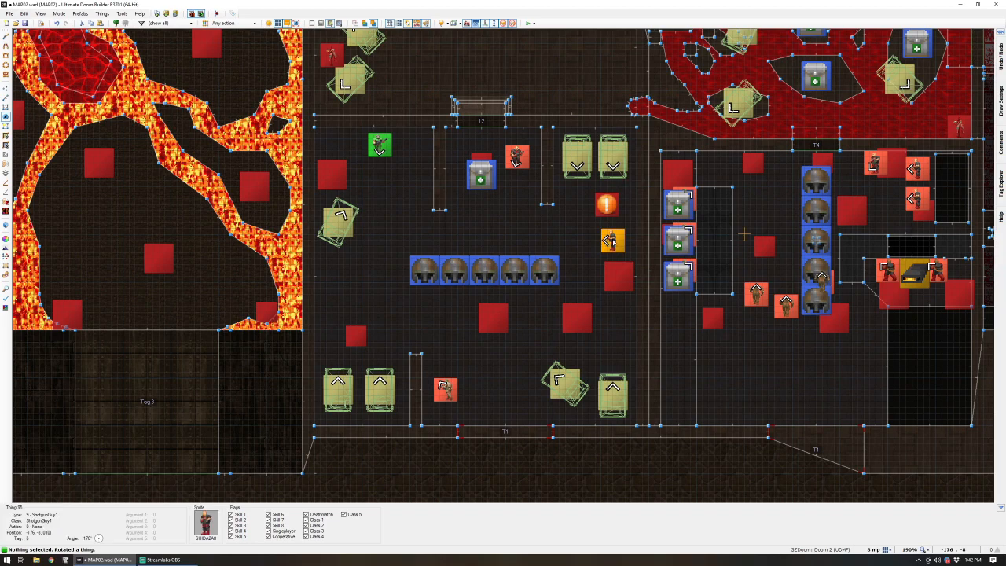
left_click(517, 159)
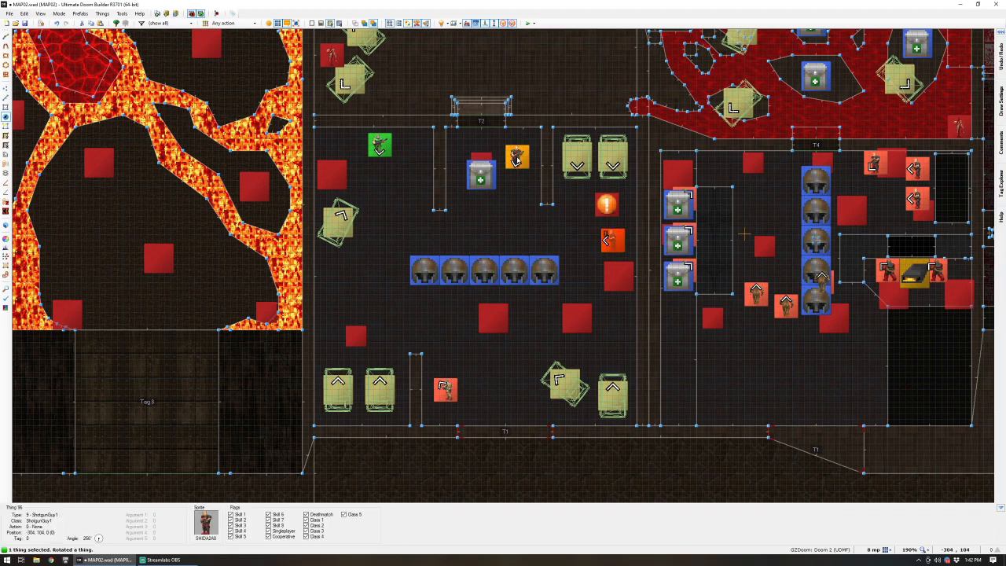
- Turn on the Ambush players flag for the two ShotgunGuys in the eastern part of the room
right_click(516, 160)
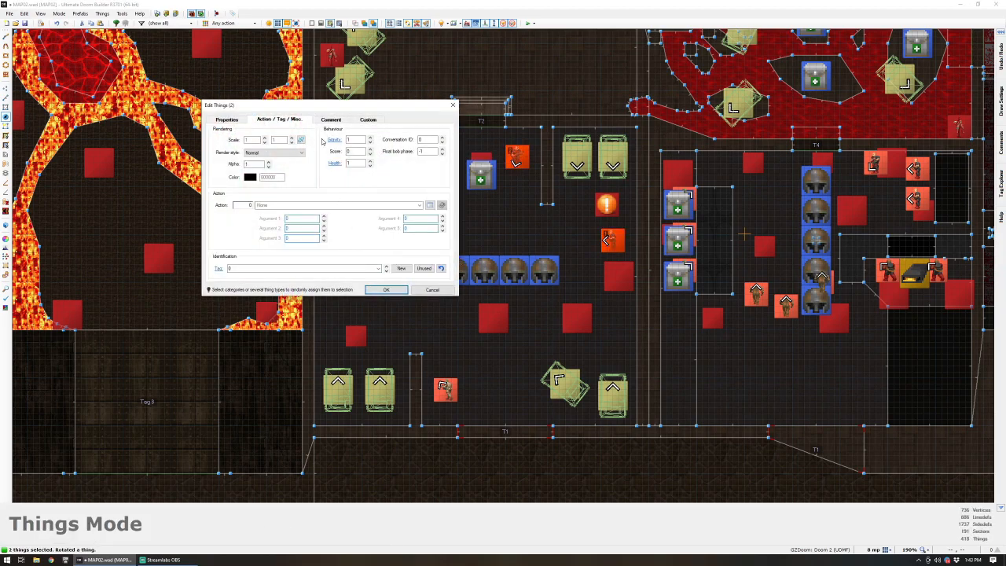
left_click(228, 120)
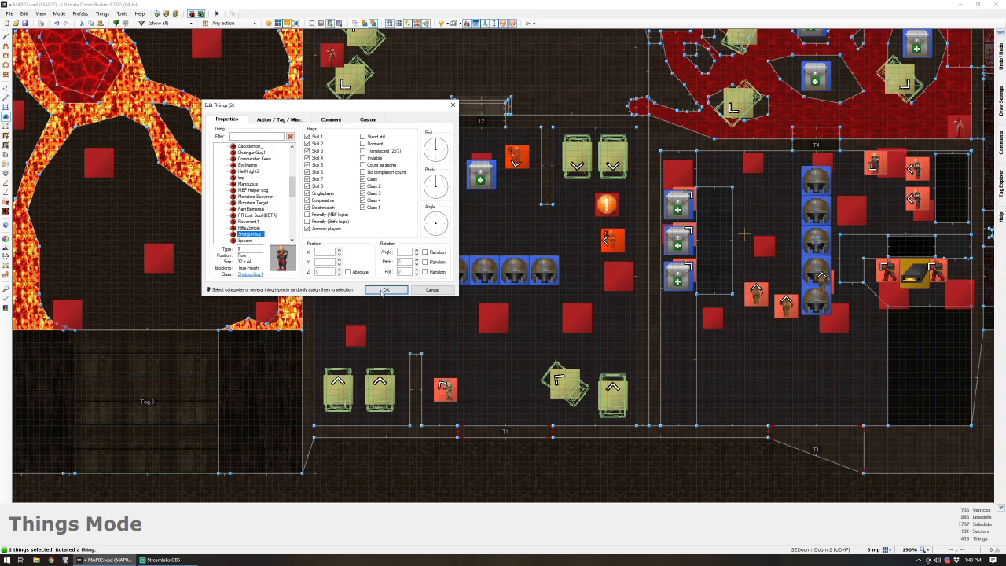
left_click(384, 291)
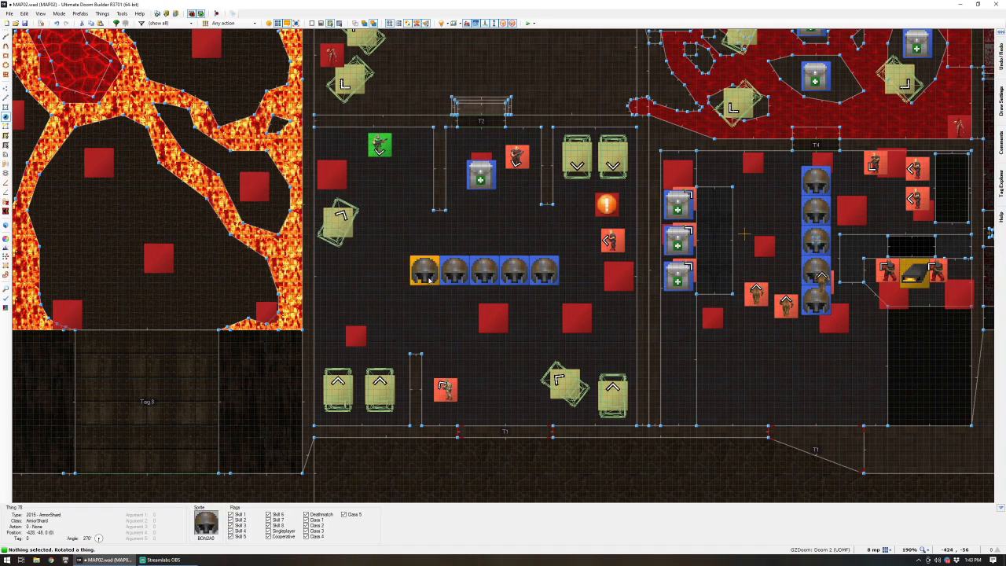
- Move two ArmorShards to the south wall, two to the east wall and one below the northeastern partition; nudge the medikit and western bed southeast
left_click_drag(425, 275, 483, 403)
left_click_drag(448, 283, 515, 399)
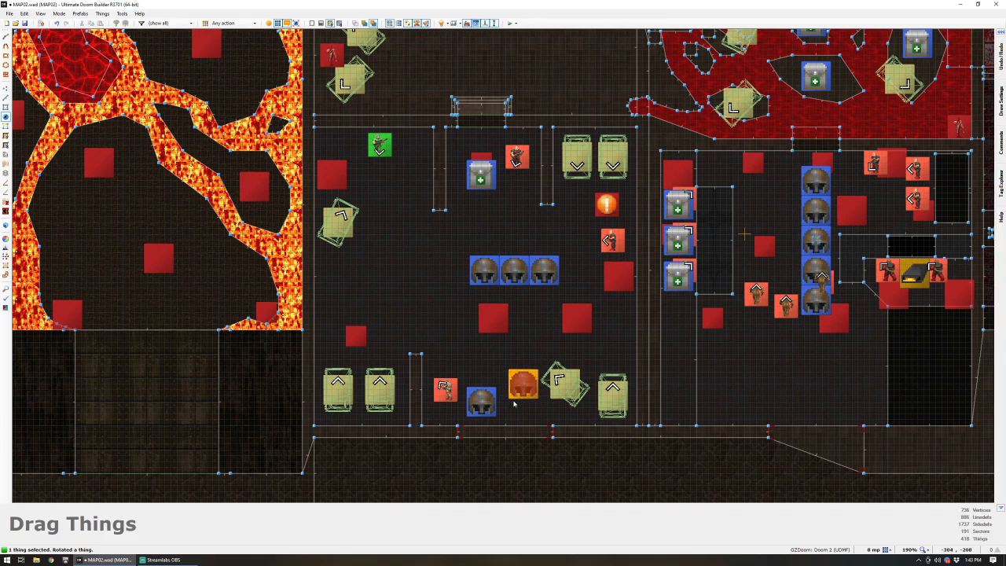
left_click_drag(544, 271, 589, 353)
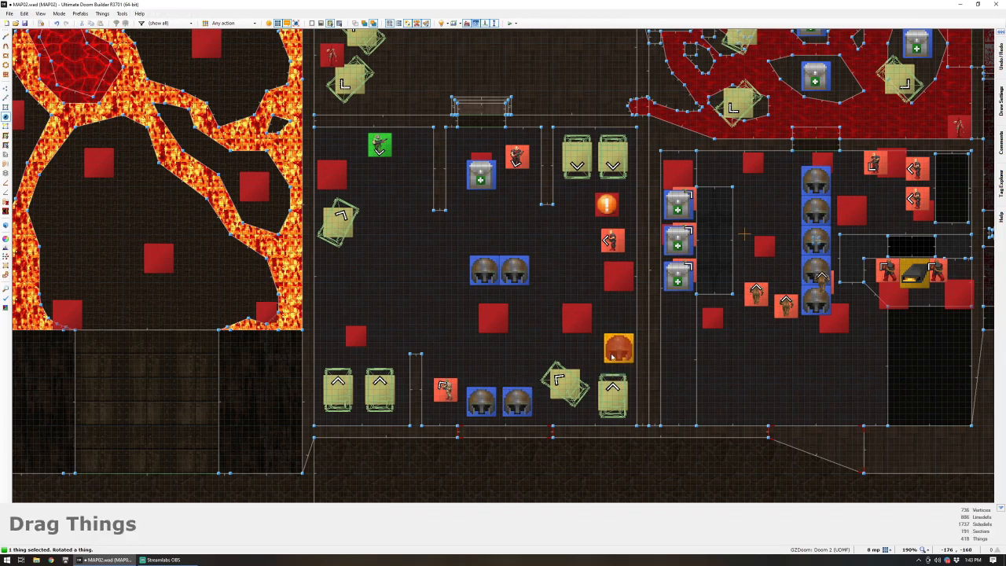
left_click_drag(514, 272, 607, 310)
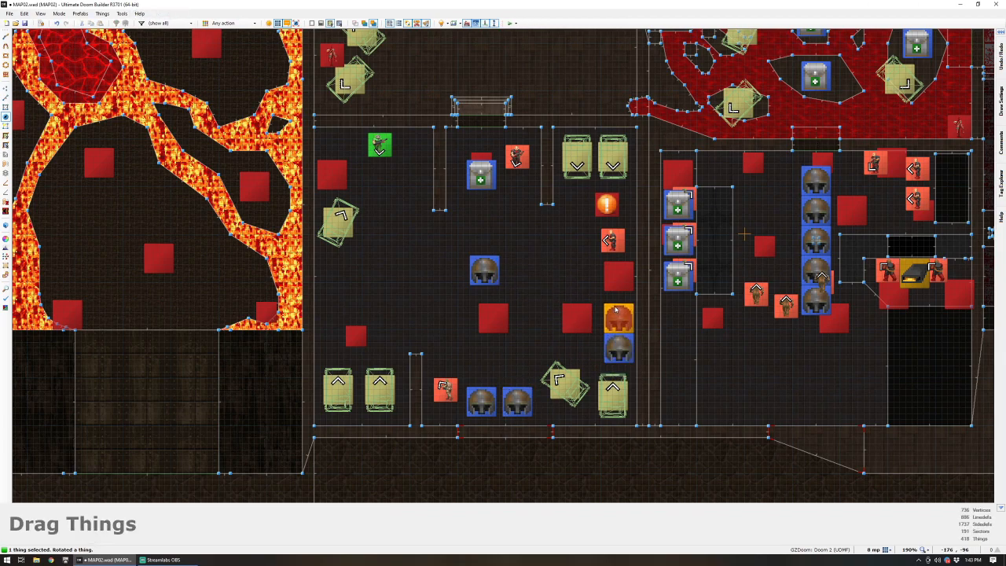
left_click_drag(481, 269, 510, 231)
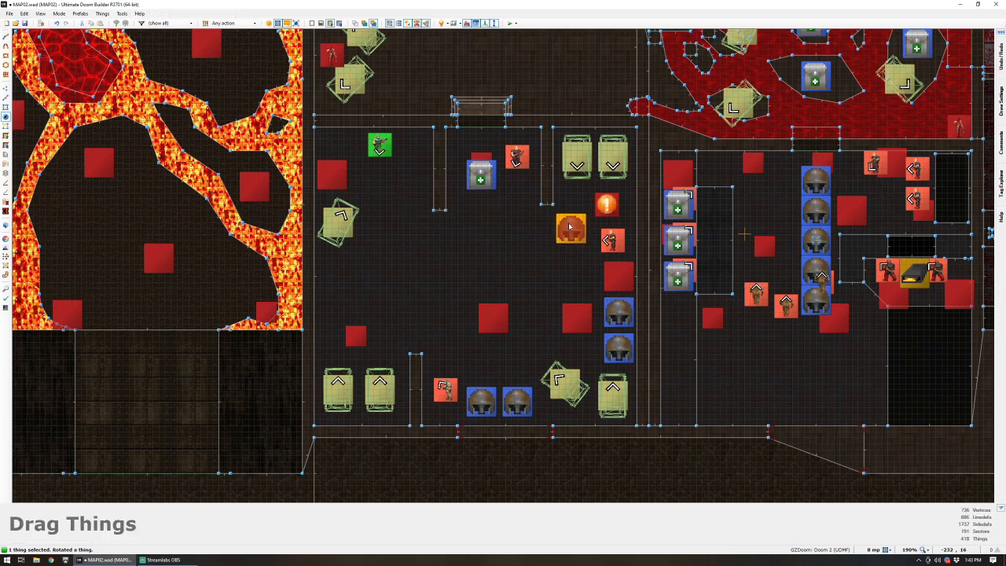
left_click_drag(492, 183, 503, 207)
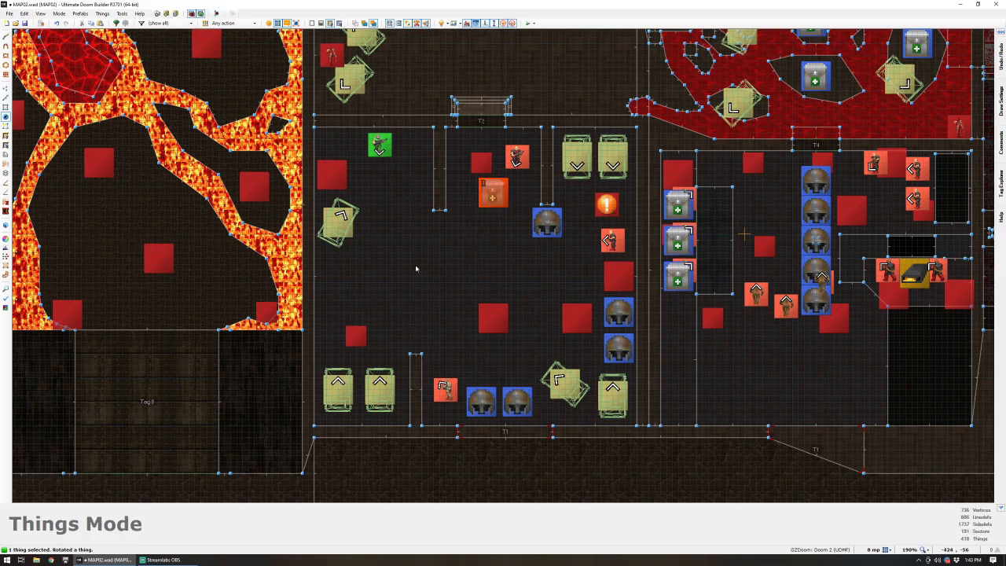
mouse_move(340, 221)
left_mouse_down()
mouse_move(341, 265)
mouse_move(344, 227)
left_mouse_up()
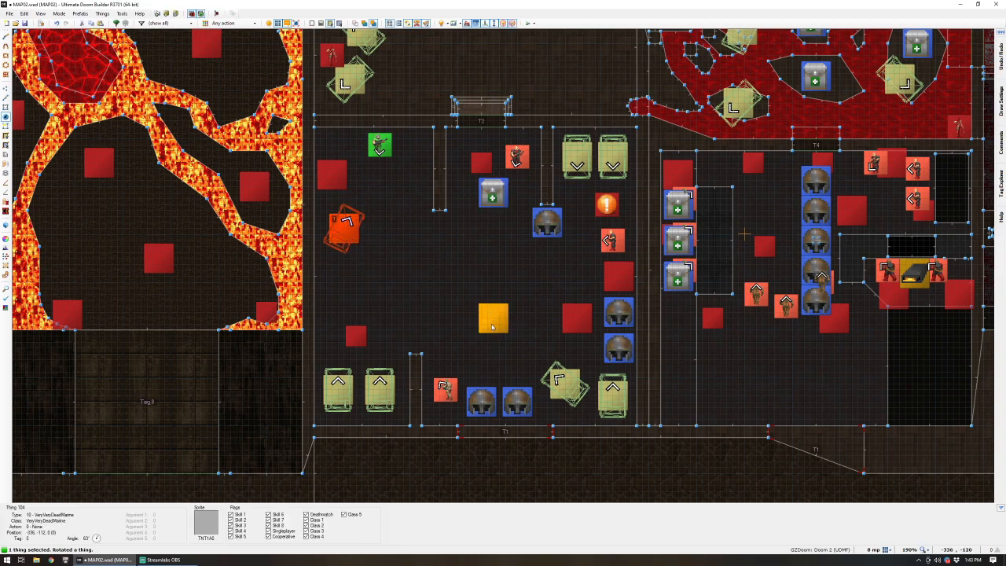
- Copy the STUCCO1 texture from the room's wall, flood-fill it onto the untextured partitions, and auto-align the textures in X and Y
key("w")
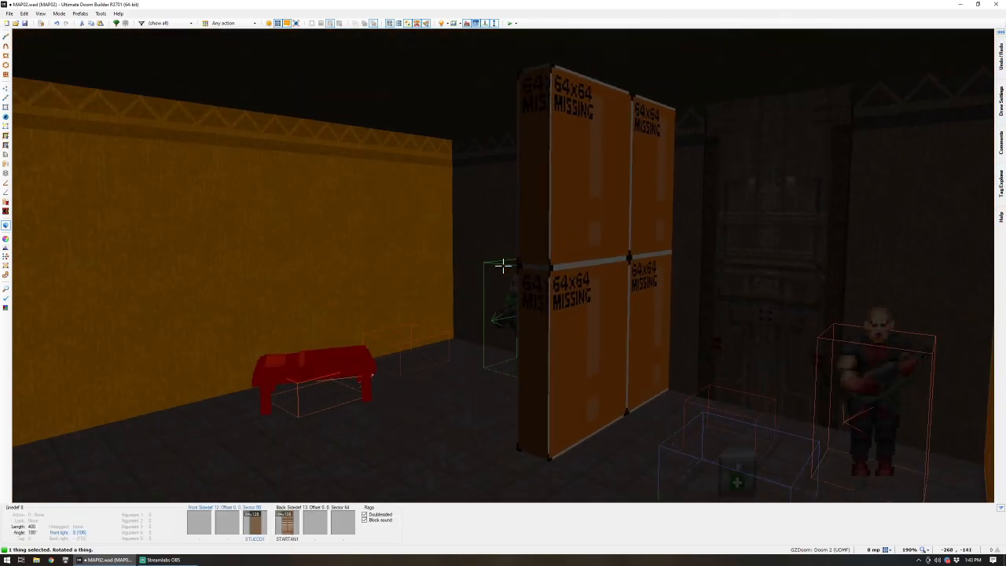
key("ctrl+c")
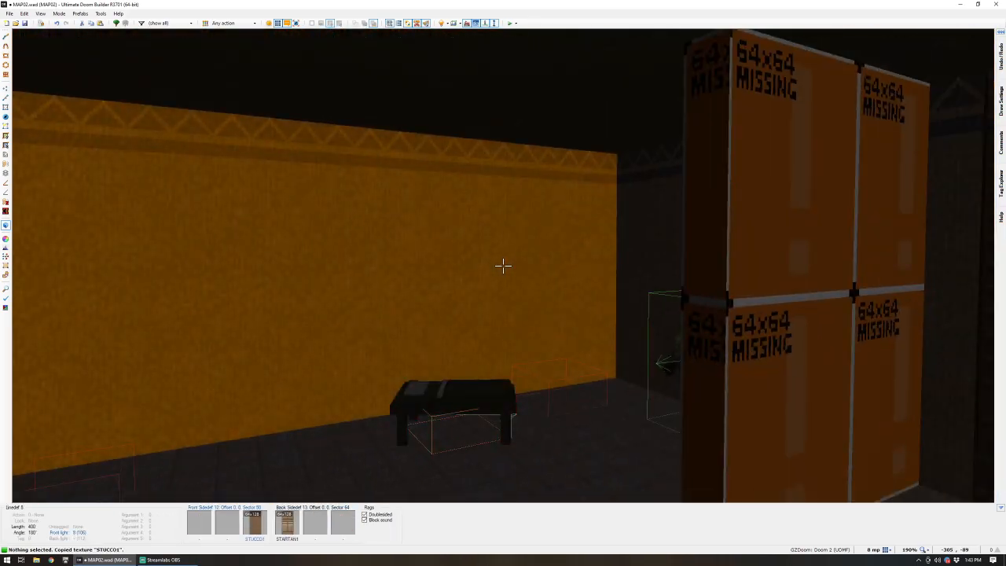
middle_click(503, 266, "shift")
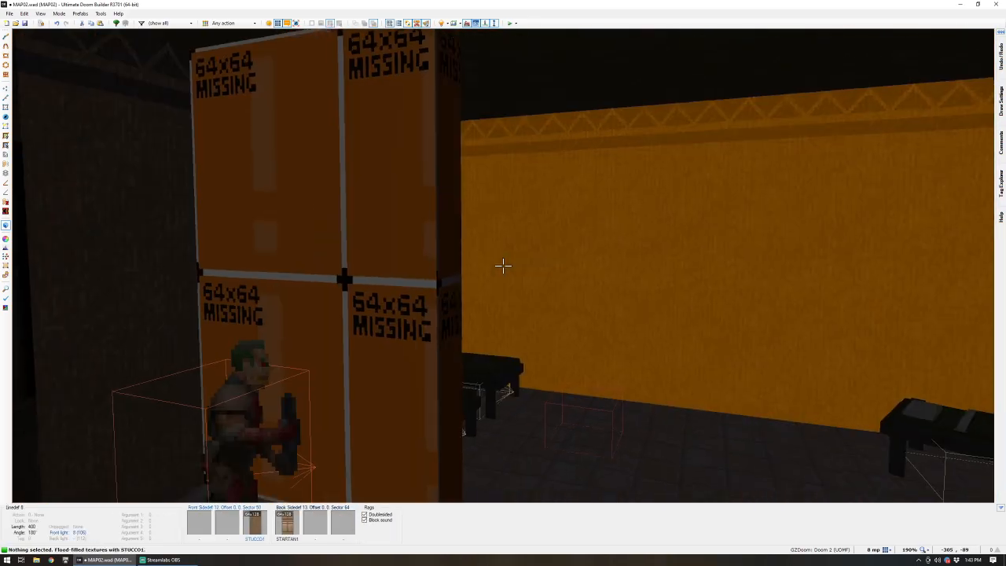
middle_click(503, 266, "shift")
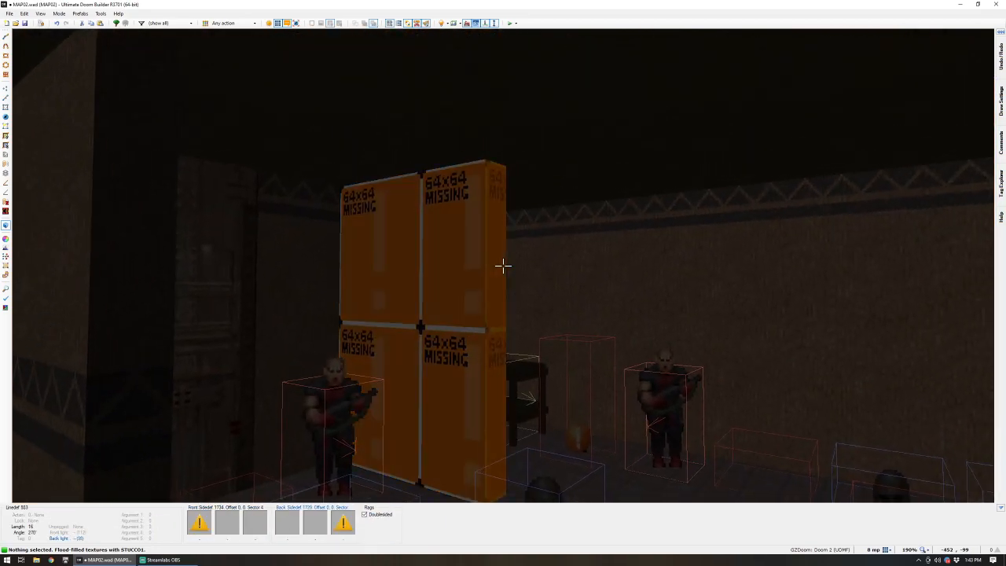
middle_click(503, 266, "shift")
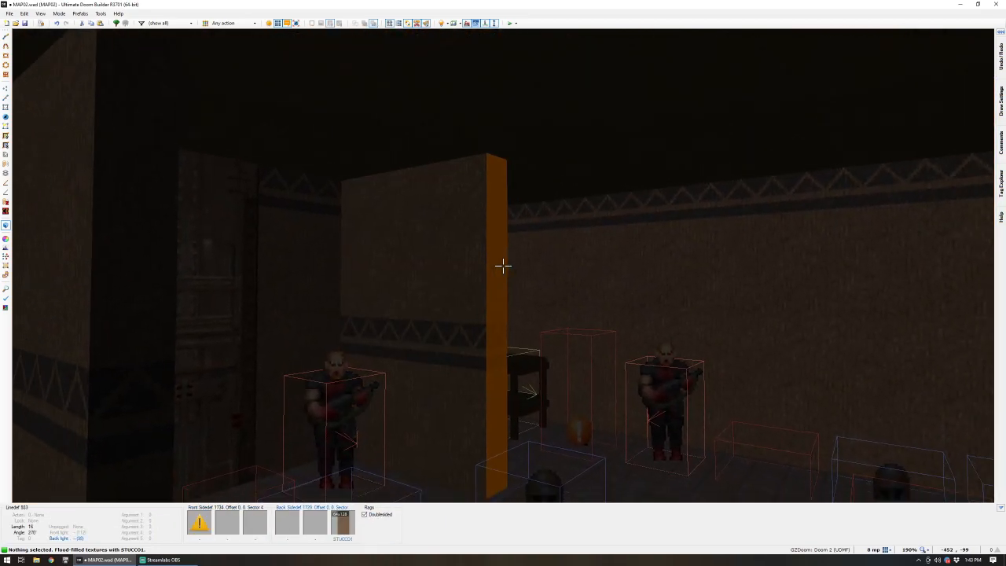
key("ctrl+a")
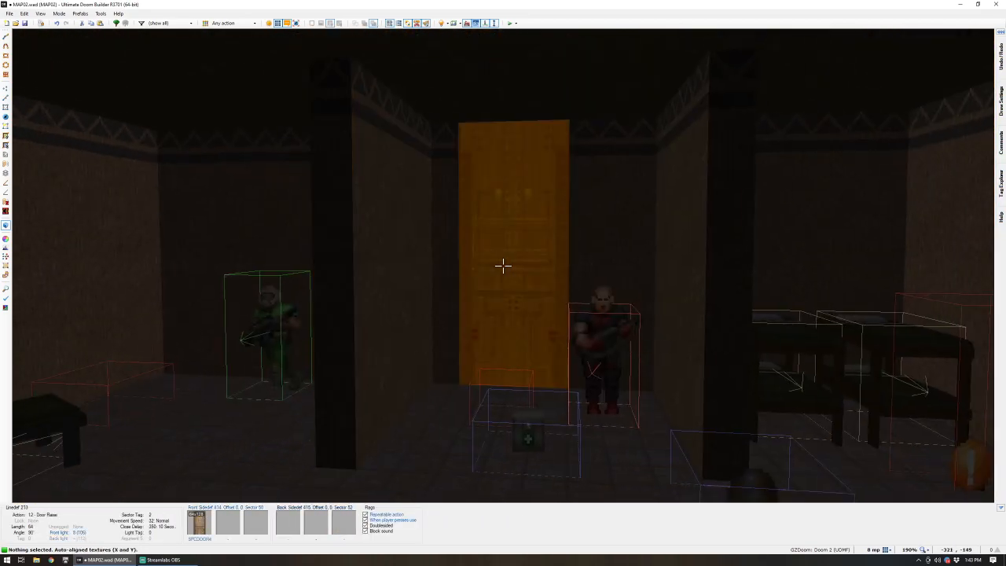
- Walk through the furnished room in 3D and check the partitions, beds, items and monsters from several angles
key("e")
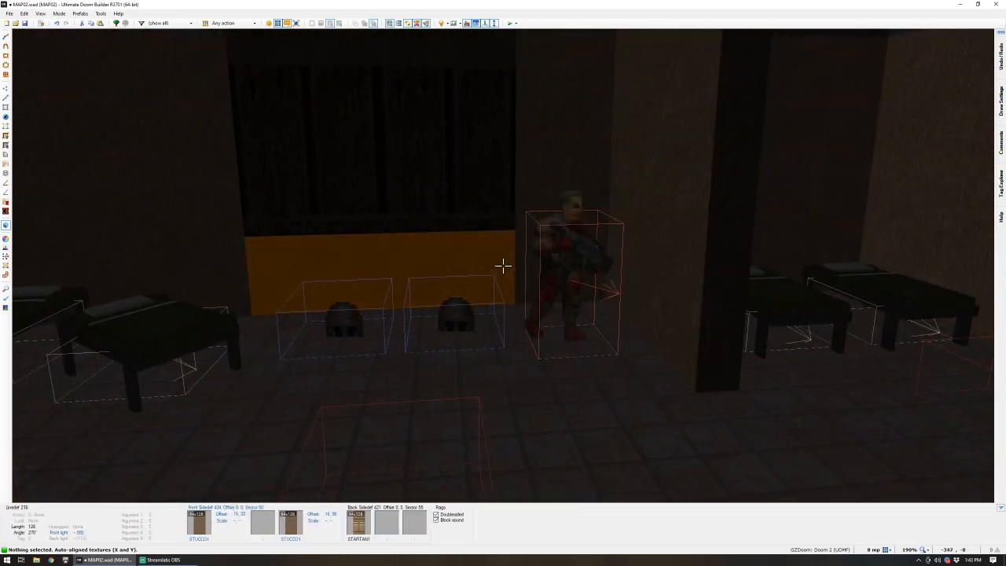
key("d")
key("d")
key("e")
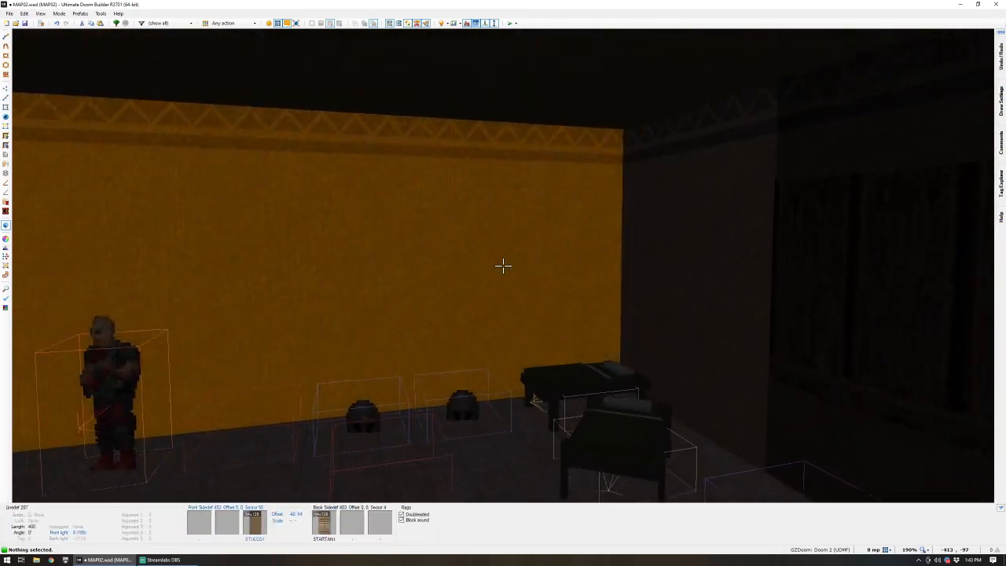
key("e")
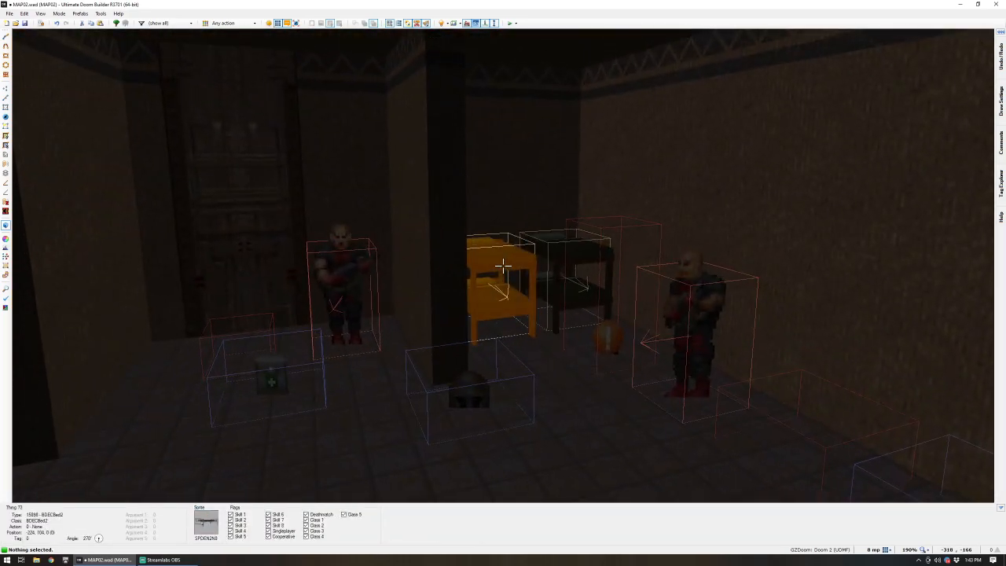
key("d")
key("e")
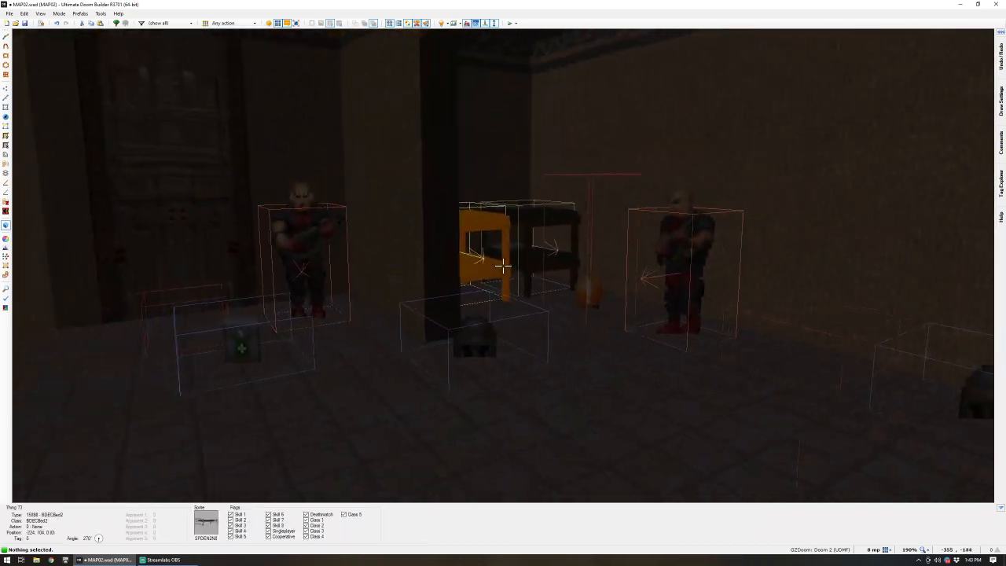
key("d")
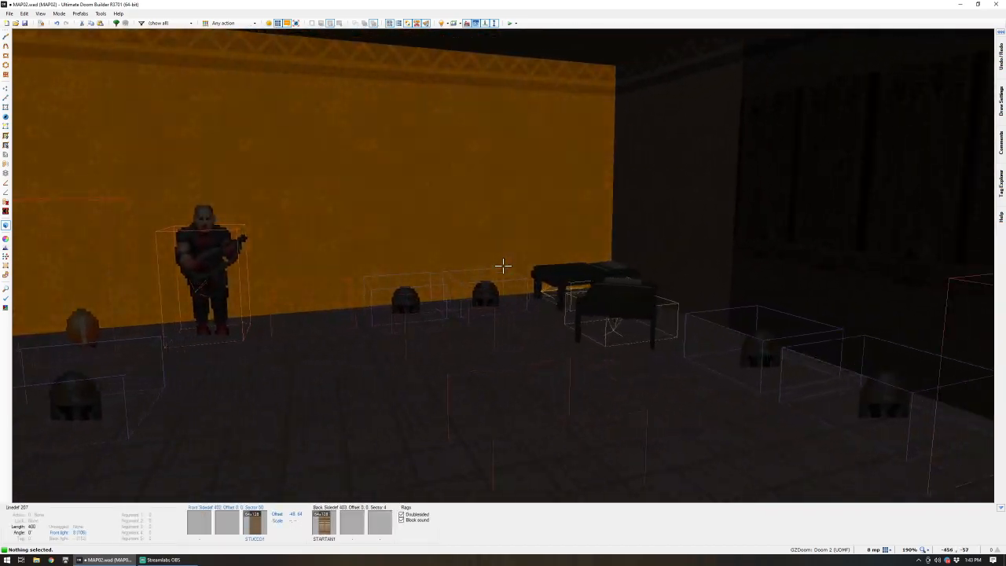
- Move the VeryVeryDeadMarine gore in the southern middle of the room northwest toward its centre, and save the map
scroll(504, 269, "down", 2)
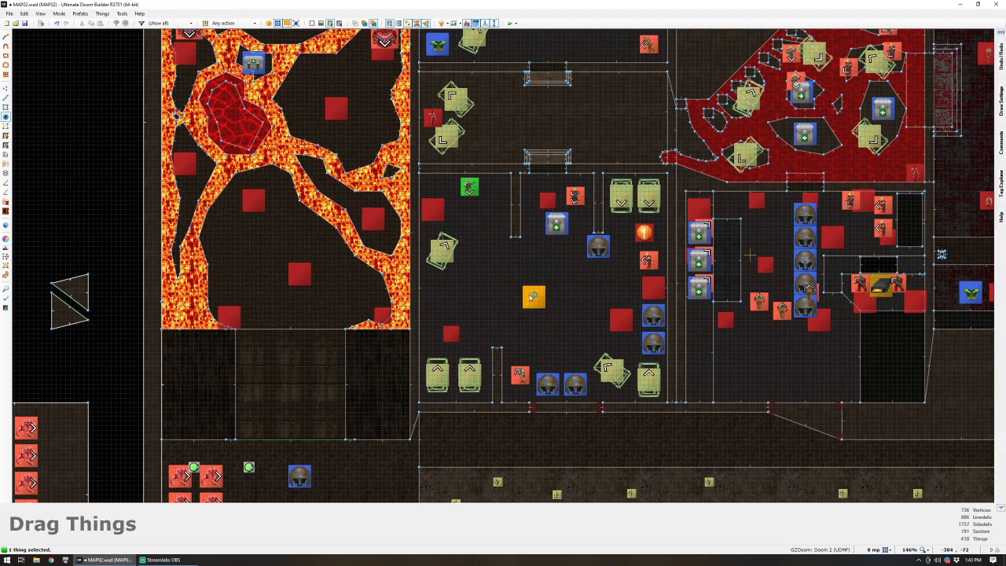
scroll(532, 297, "down", 2)
scroll(516, 297, "down", 2)
scroll(515, 302, "up", 5)
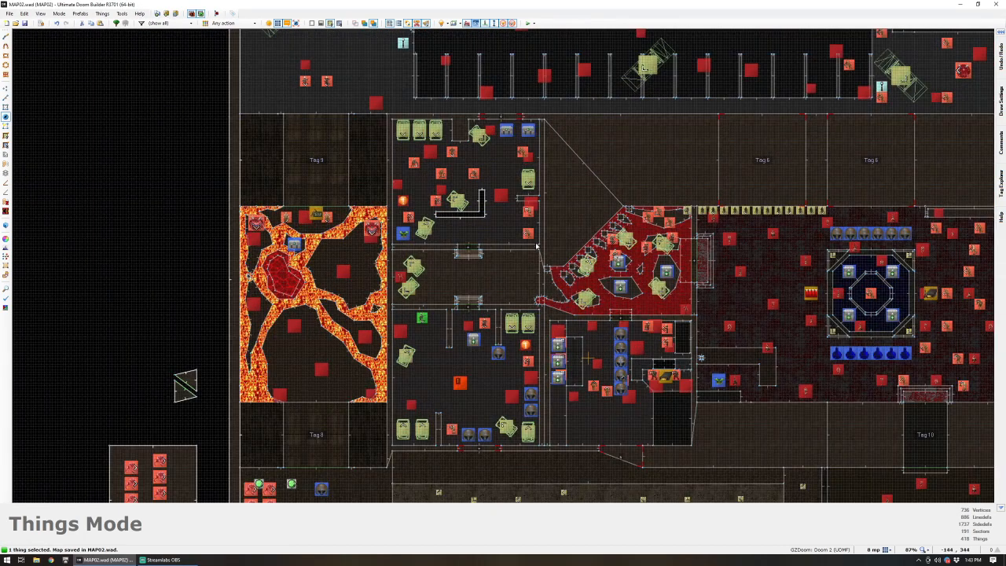
- Inspect the corridor and the bed-filled rooms north and south of it in 3D, including the view toward the blood-floored area
key("w")
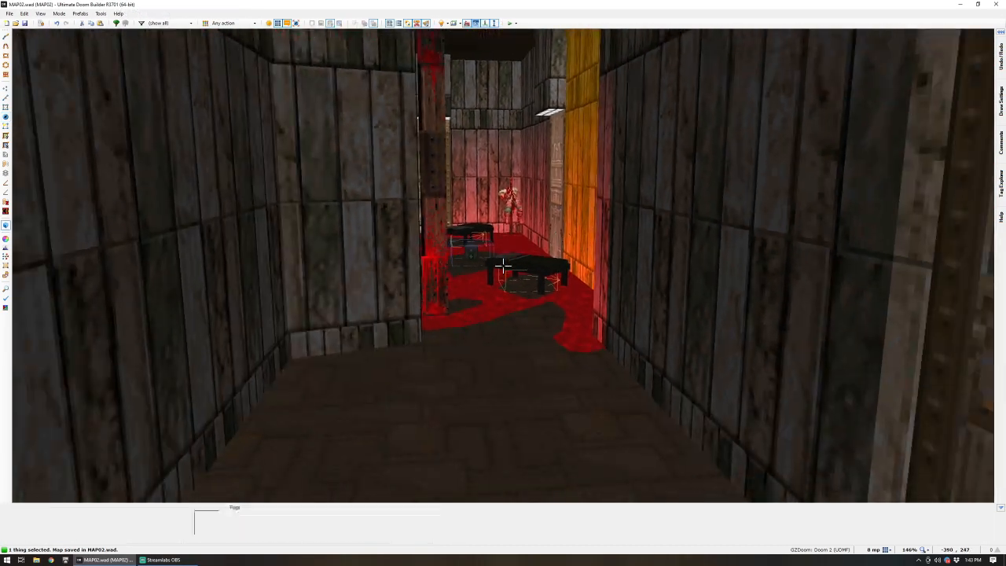
key("d")
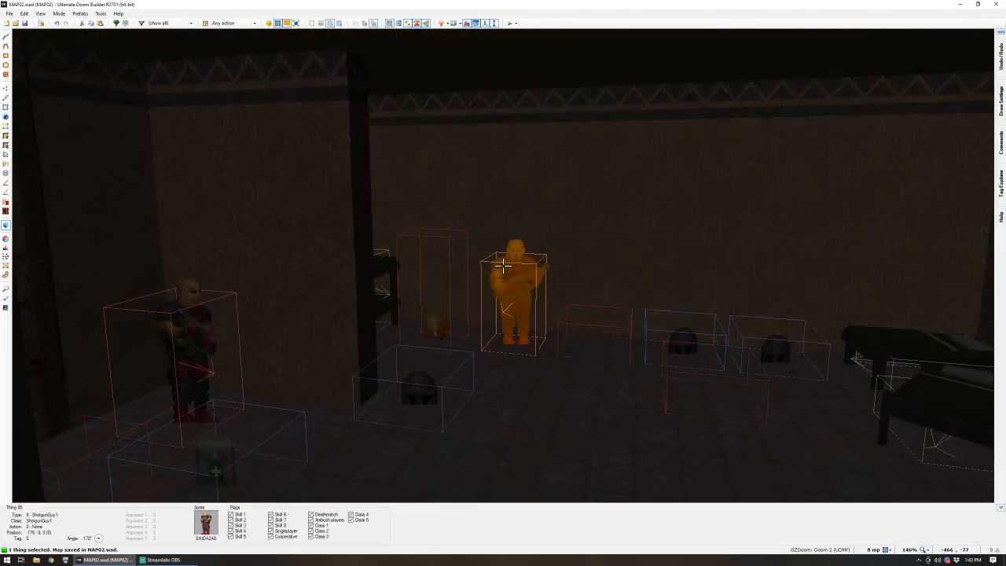
key("d")
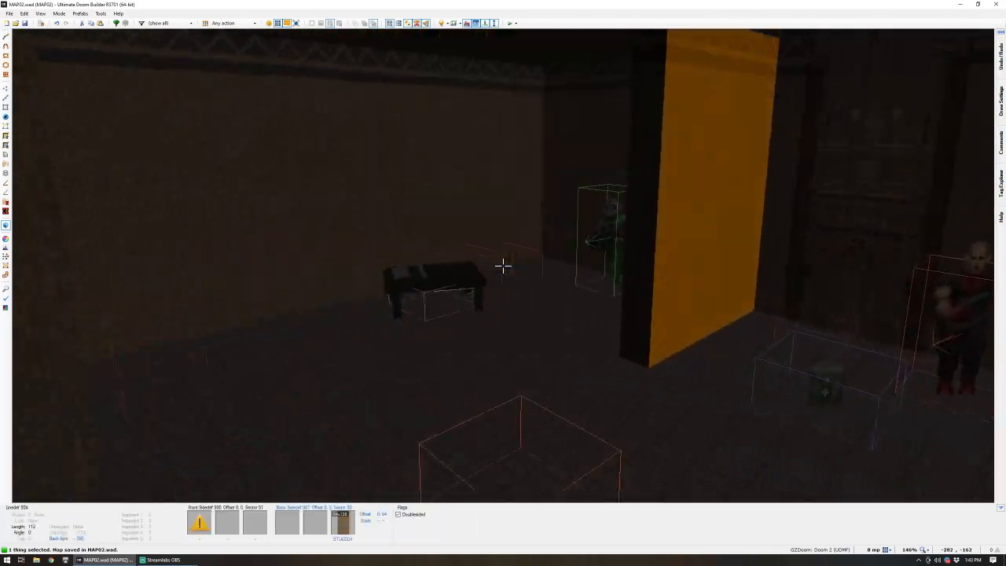
key("w")
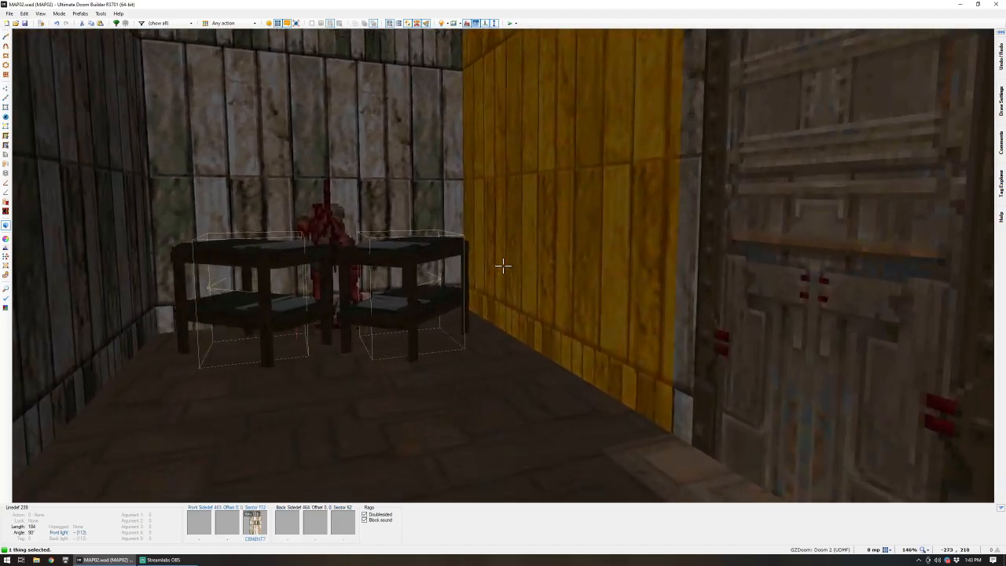
key("w")
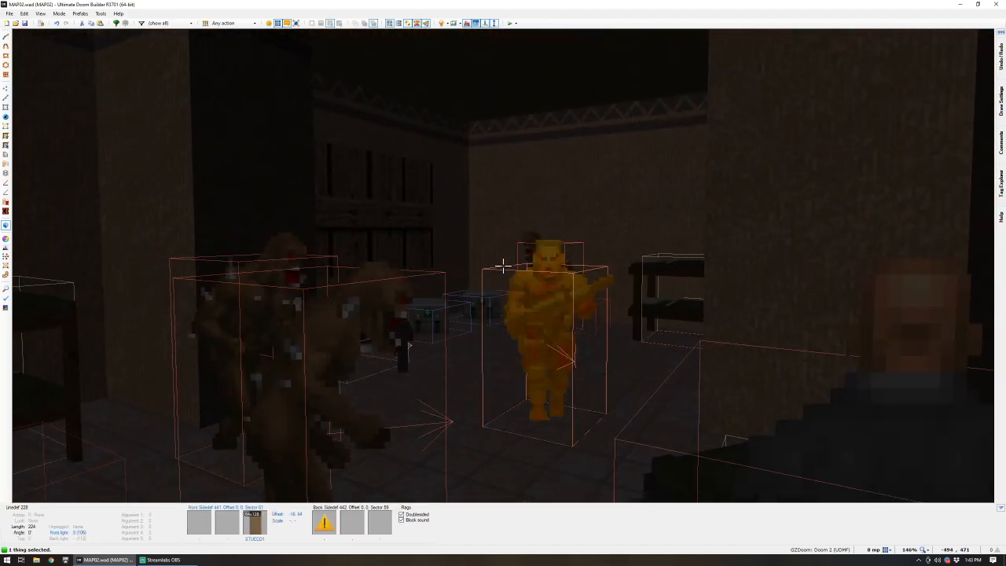
key("w")
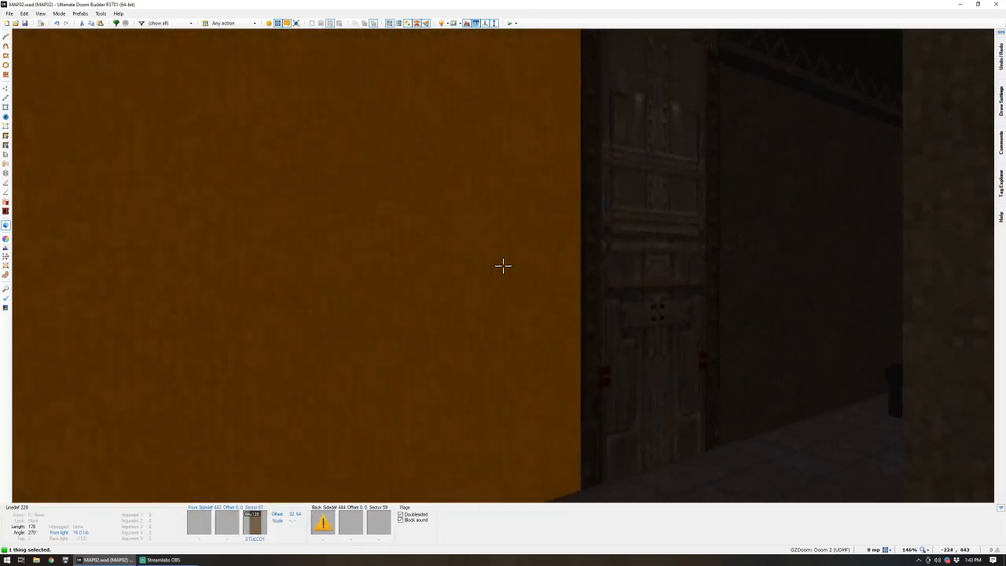
key("w")
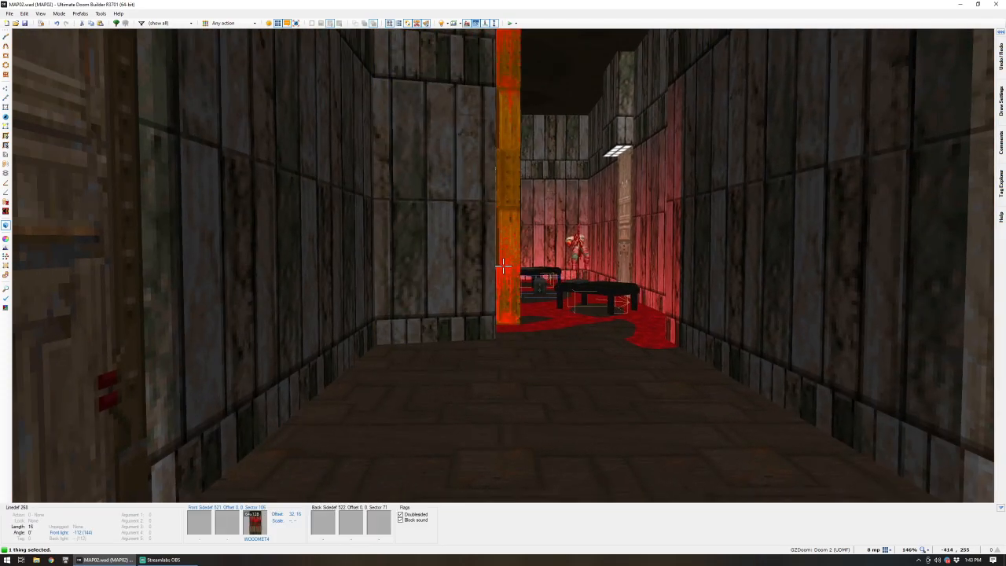
key("w")
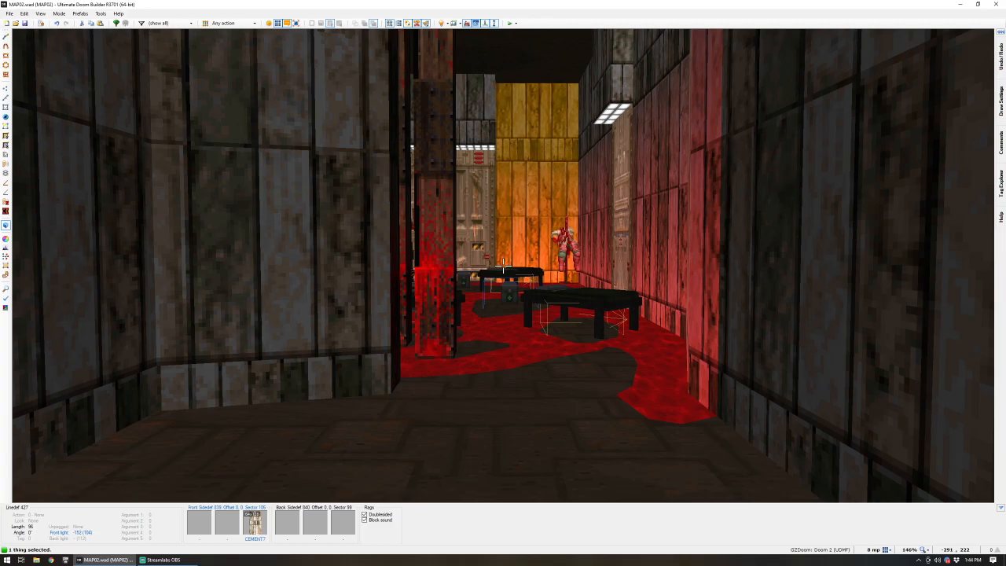
key("w")
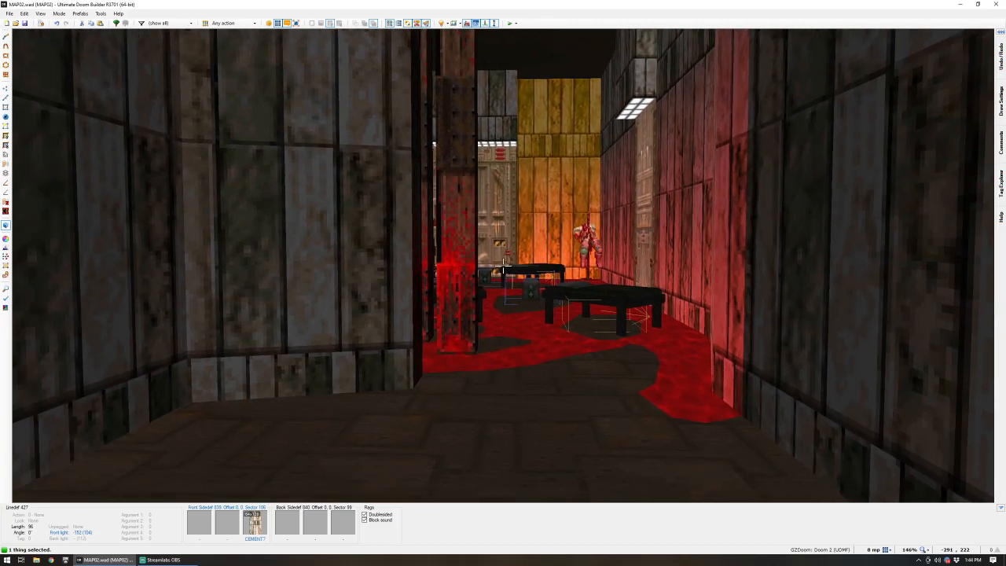
key("w")
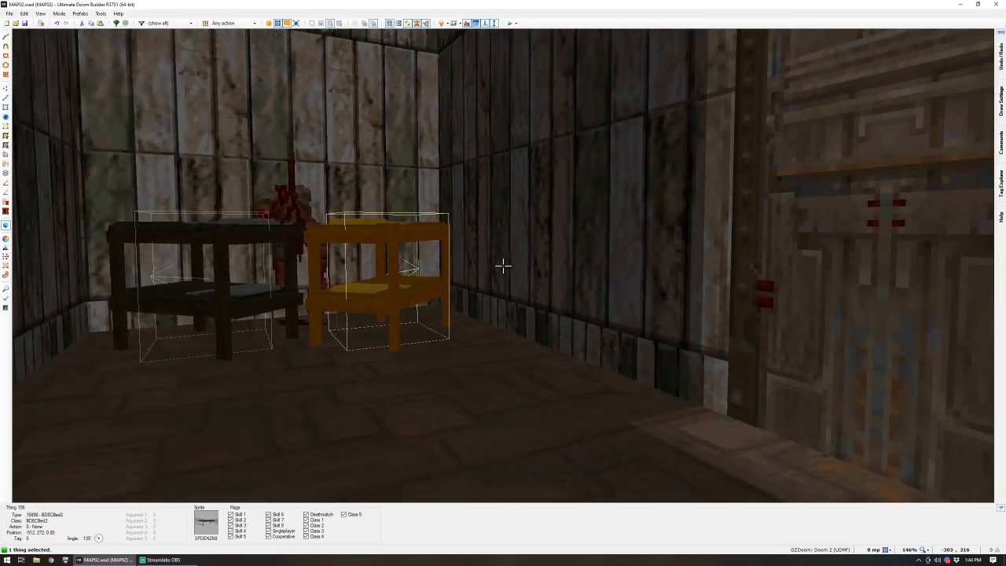
- Examine the 2D layout of the central corridor, the adjoining rooms and the blood-floored area to the east
key("q")
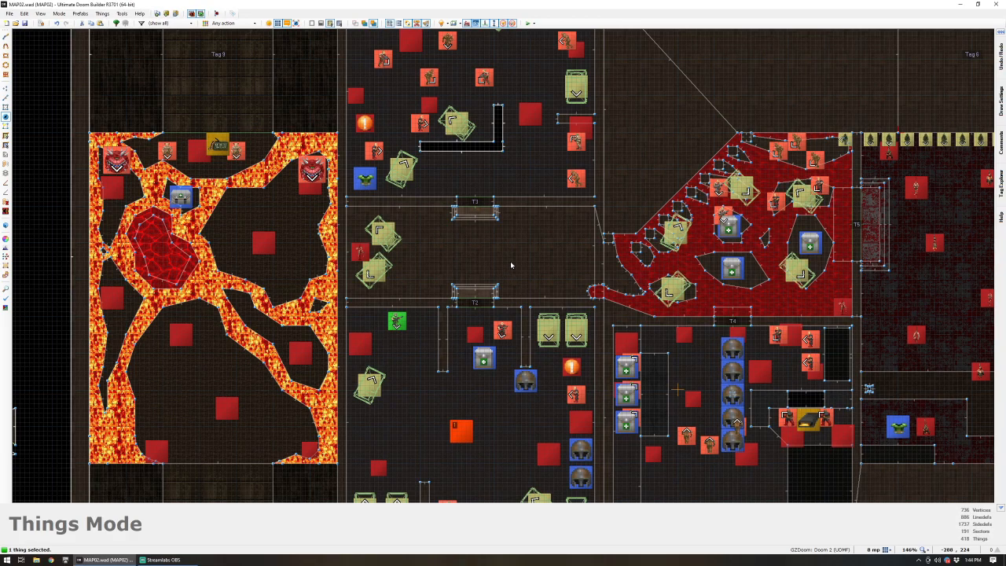
scroll(511, 265, "down", 5)
scroll(510, 265, "up", 6)
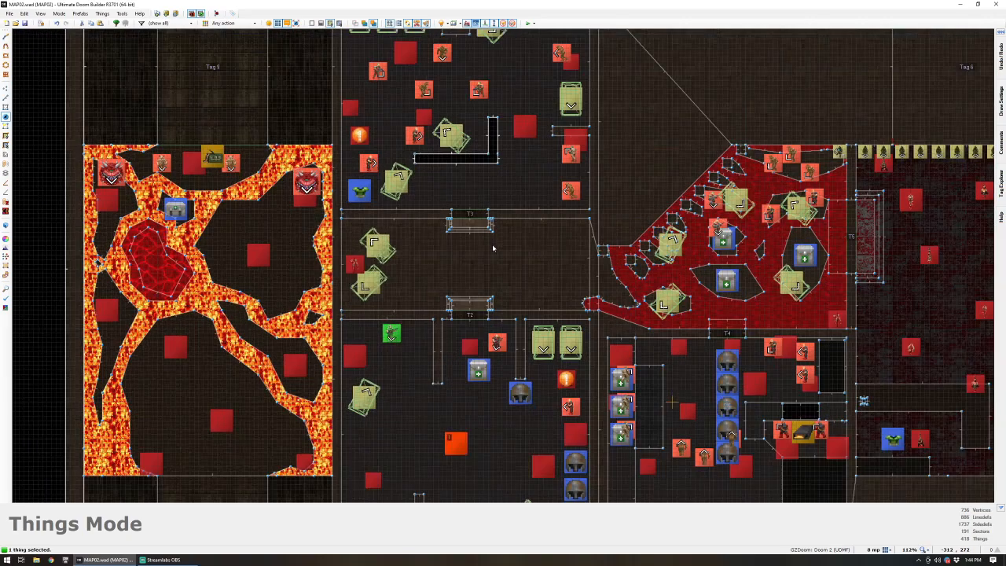
scroll(432, 269, "up", 3)
scroll(466, 270, "down", 3)
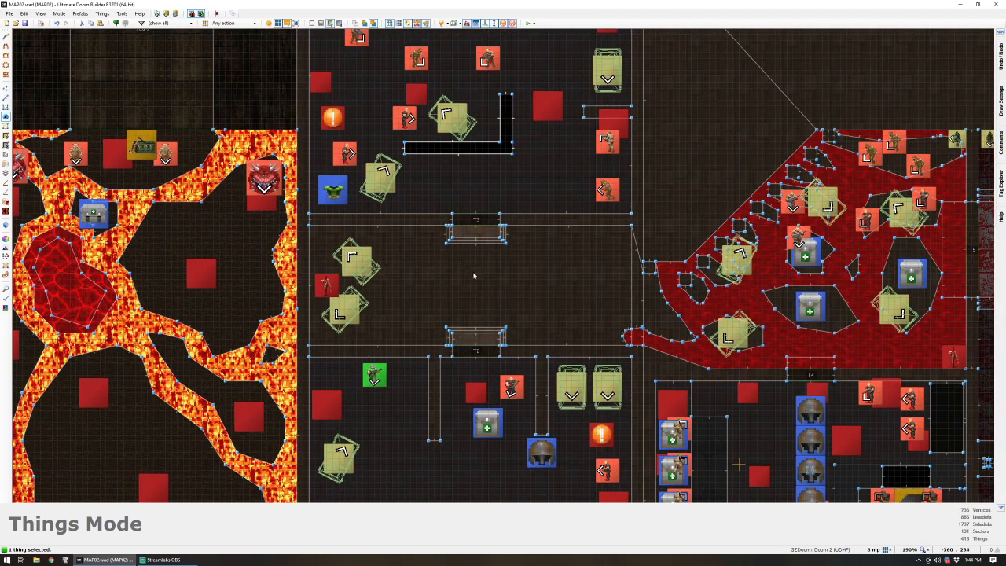
scroll(512, 294, "down", 5)
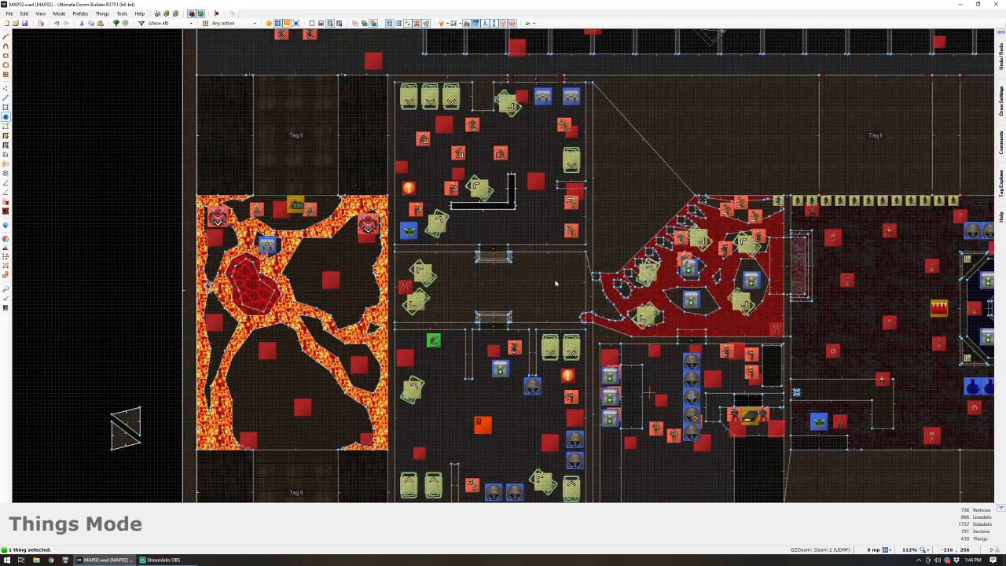
scroll(551, 285, "up", 5)
scroll(574, 274, "down", 3)
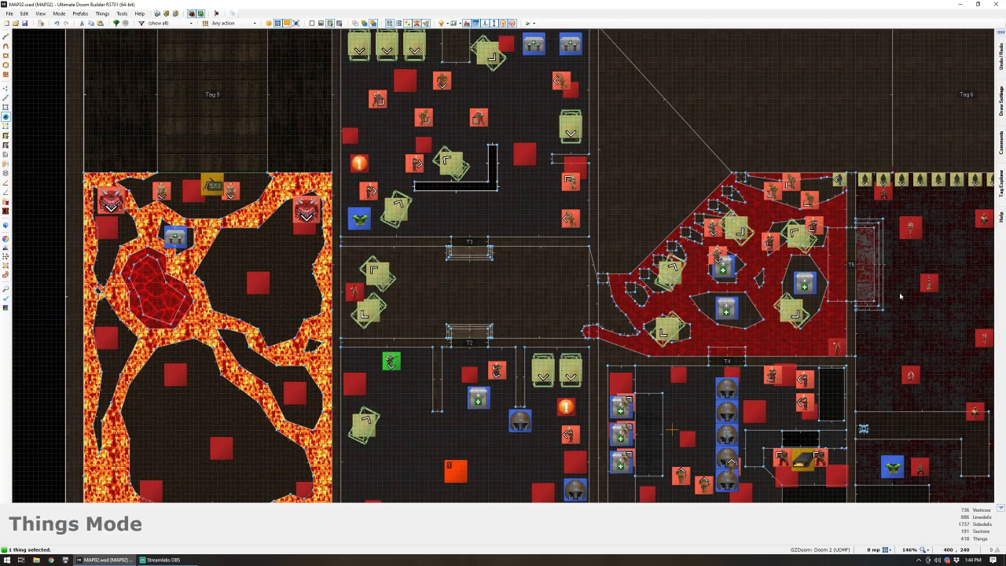
scroll(574, 275, "up", 3)
- Inspect the blood-floored room, its beds and its large door in 3D
key("q")
key("w")
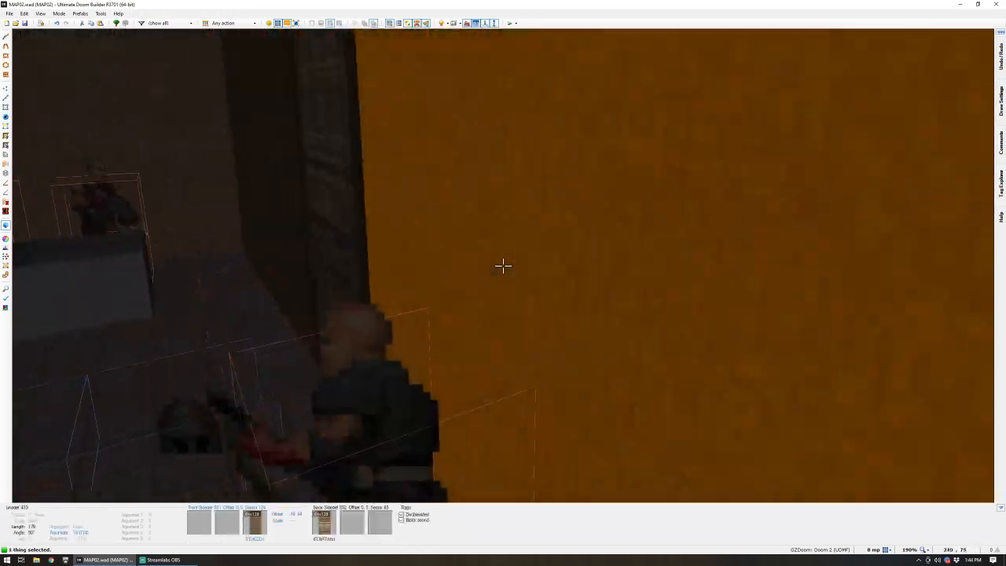
key("s")
key("s")
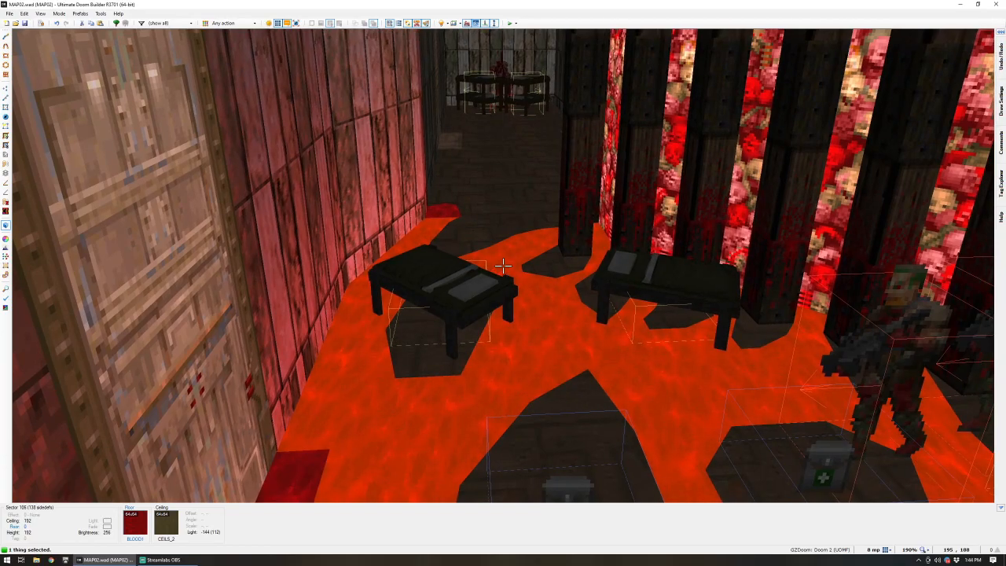
key("w")
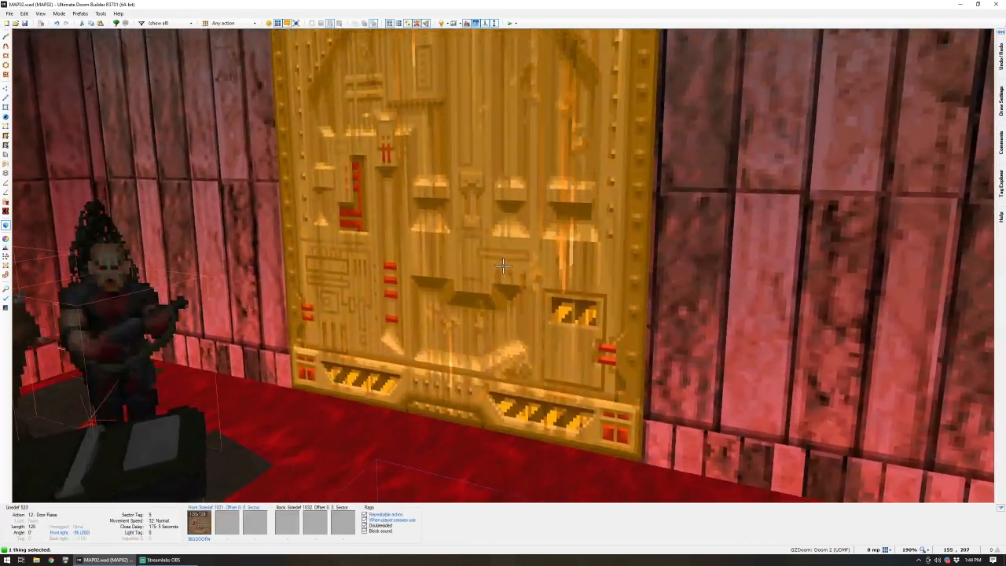
- Examine the doors around the blood-floored room in 3D and their place on the map
key("s")
key("w")
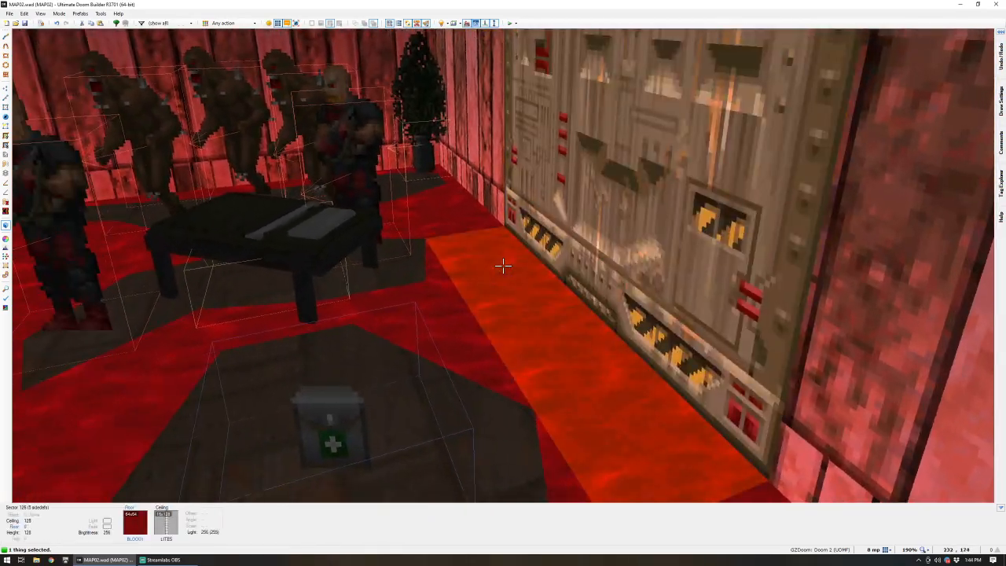
key("s")
key("w")
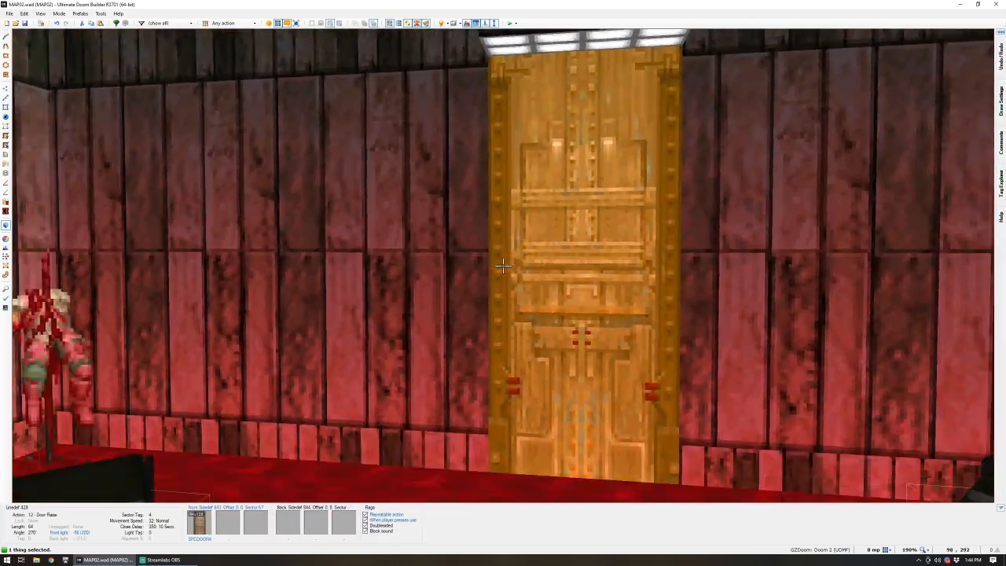
key("s")
key("w")
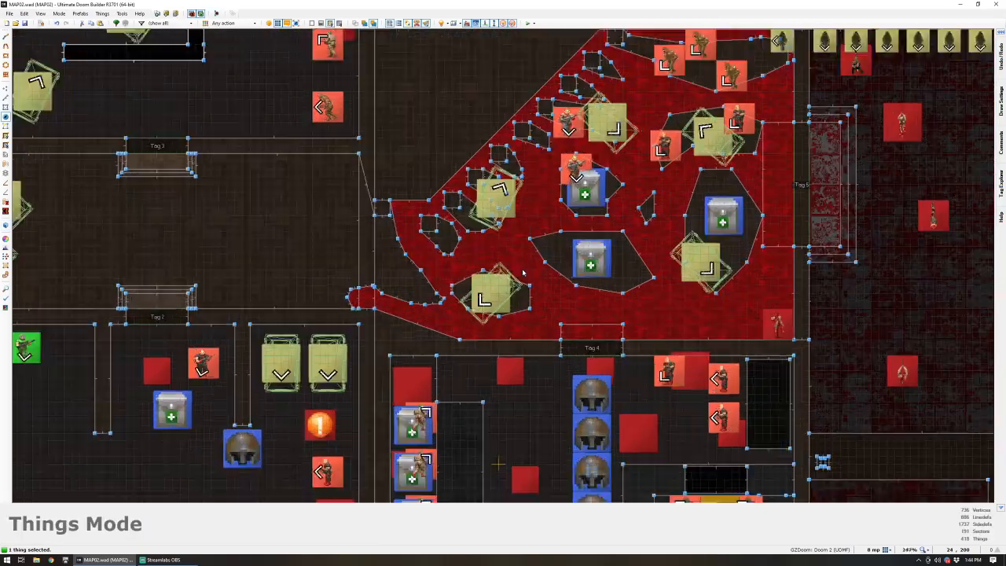
scroll(183, 274, "up", 4)
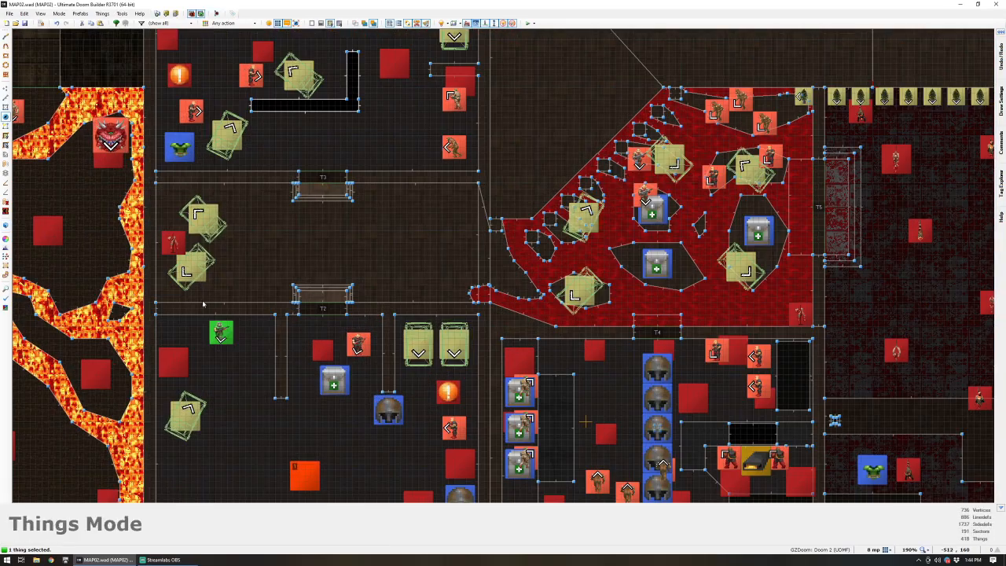
scroll(218, 315, "down", 4)
- Select the corridor sector beside the blood room together with the room sectors above and below it, and check them in 3D
key("s")
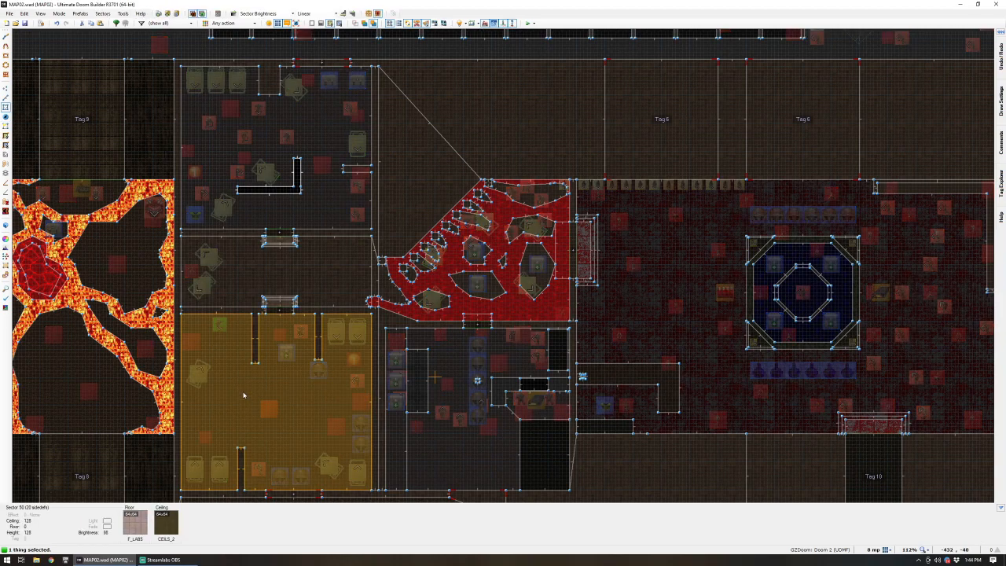
left_click(247, 381)
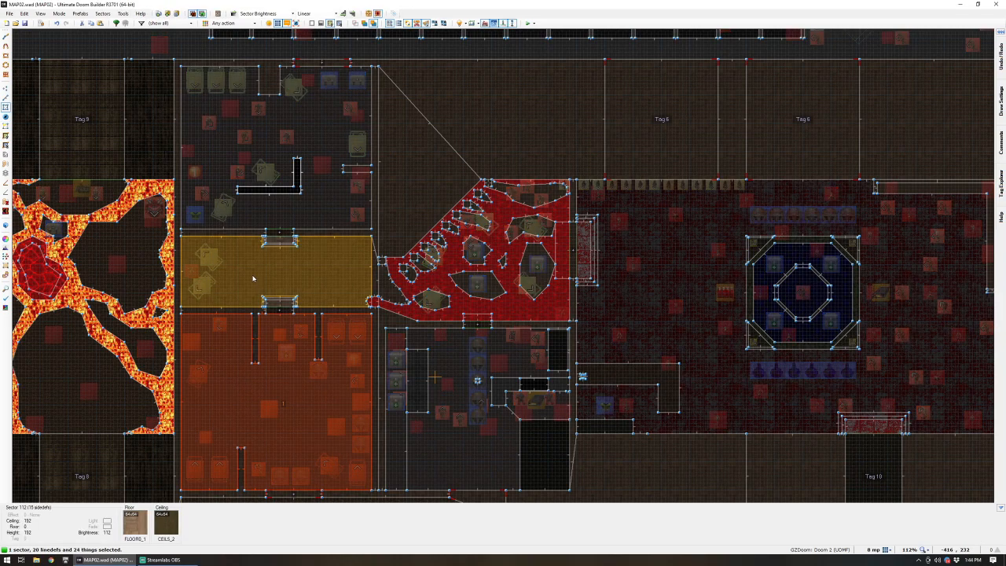
left_click(253, 279)
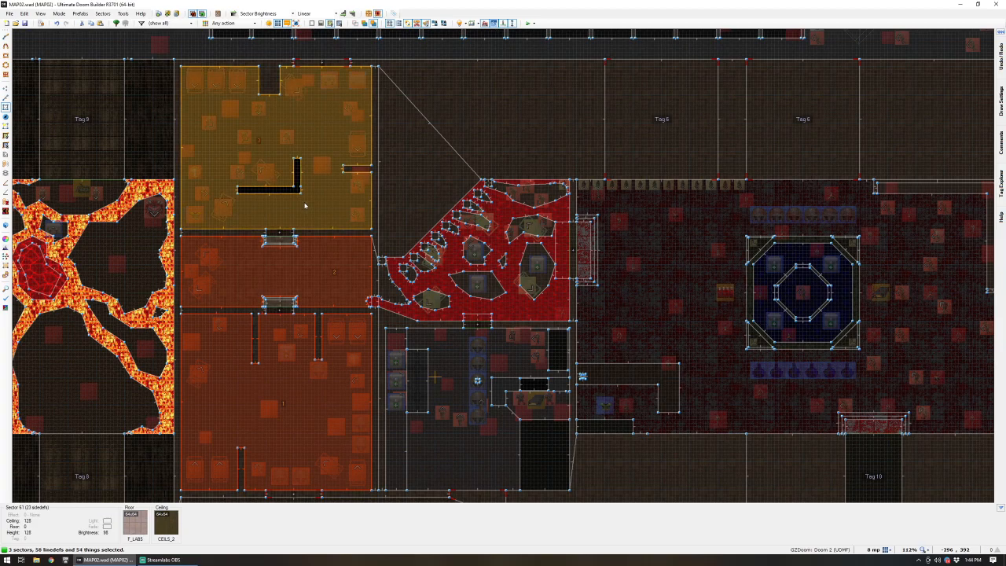
key("w")
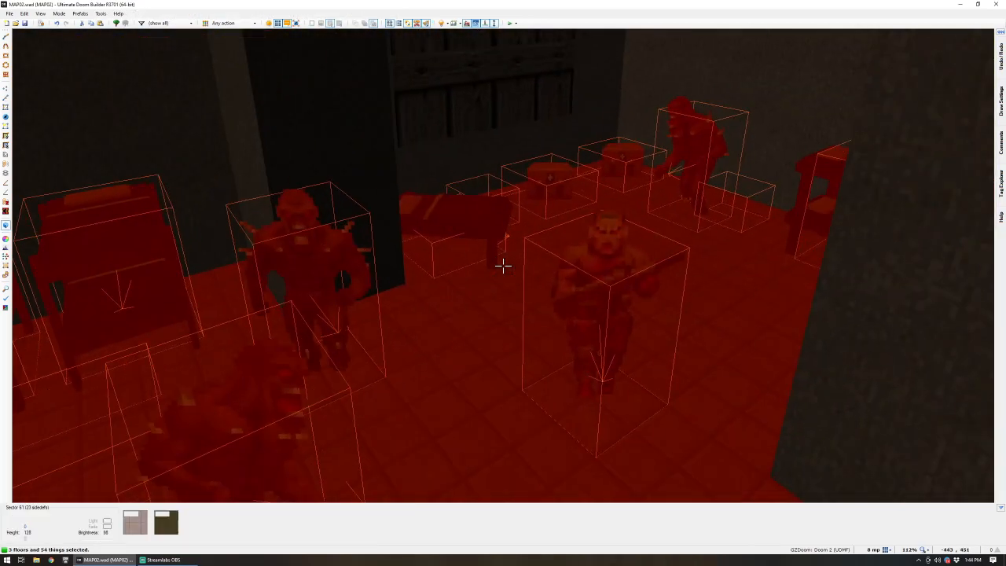
key("w")
scroll(504, 331, "down", 3)
scroll(506, 344, "up", 6)
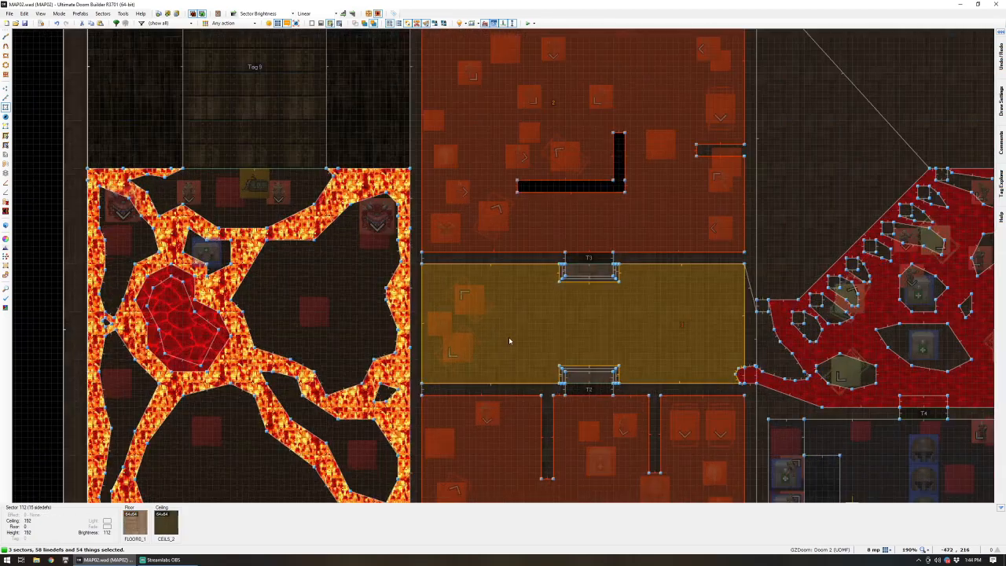
- Add the door and doorway recess sectors on both sides of the corridor to the selection
left_click(581, 274)
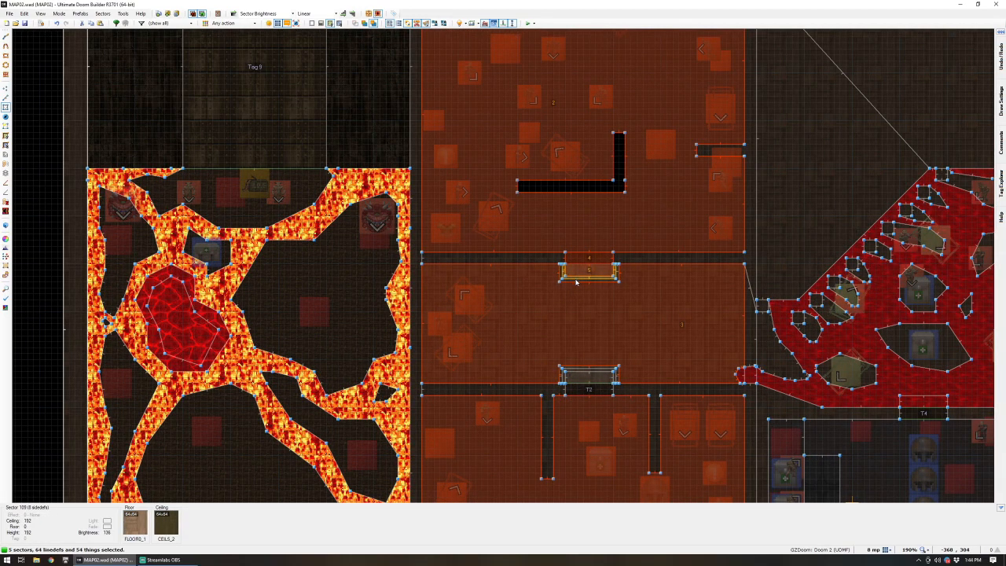
left_click(574, 379)
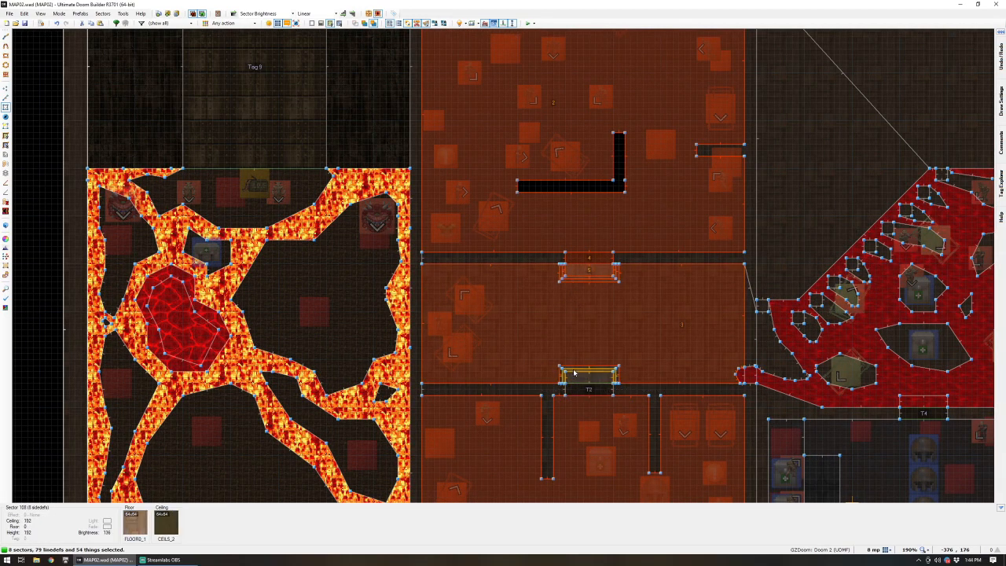
left_click(585, 361)
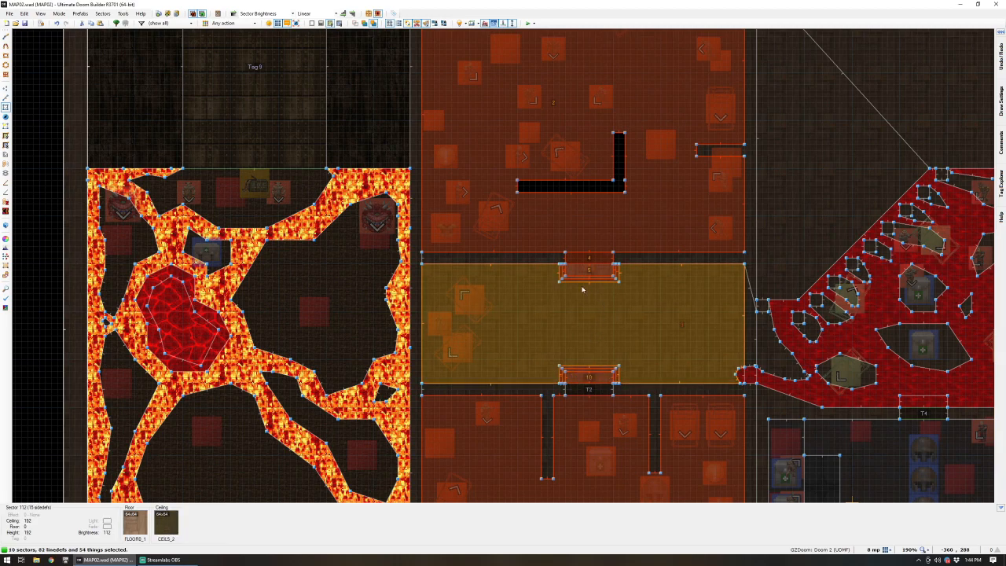
scroll(583, 290, "down", 3)
scroll(643, 333, "up", 4)
scroll(606, 321, "down", 4)
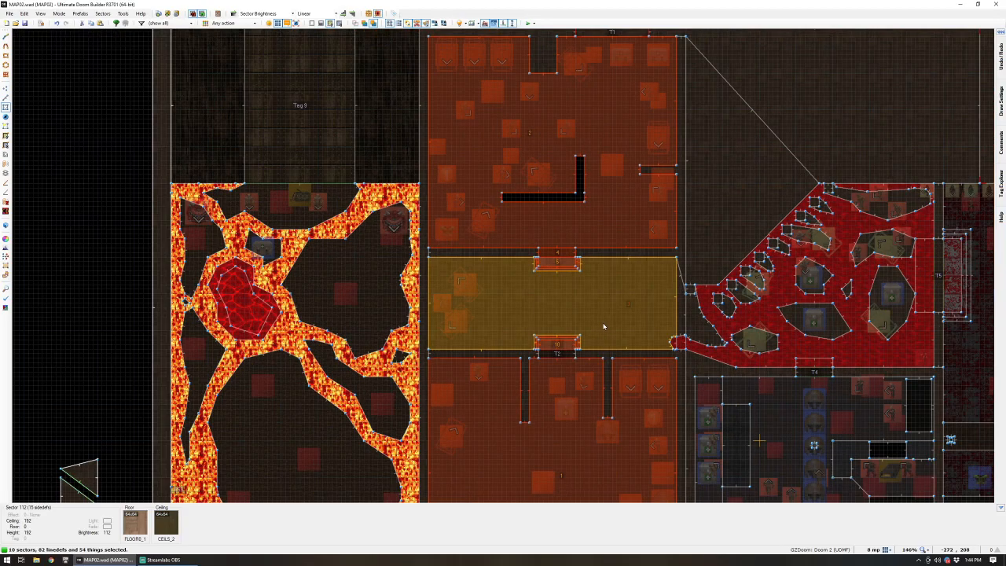
scroll(601, 322, "down", 3)
scroll(604, 318, "up", 5)
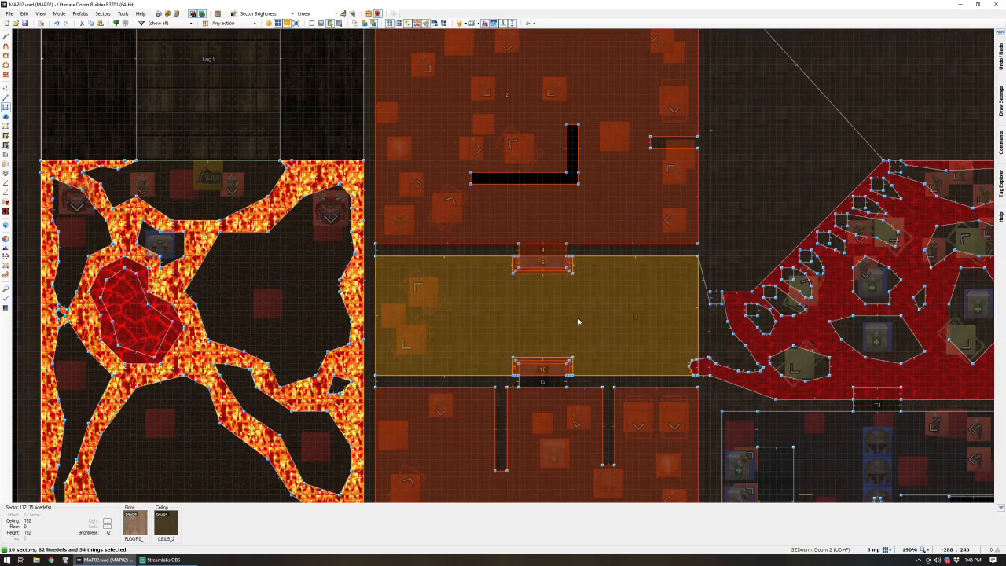
- Raise the selected floors and things to a height of 32 in 3D, and clear the selection
key("q")
key("w")
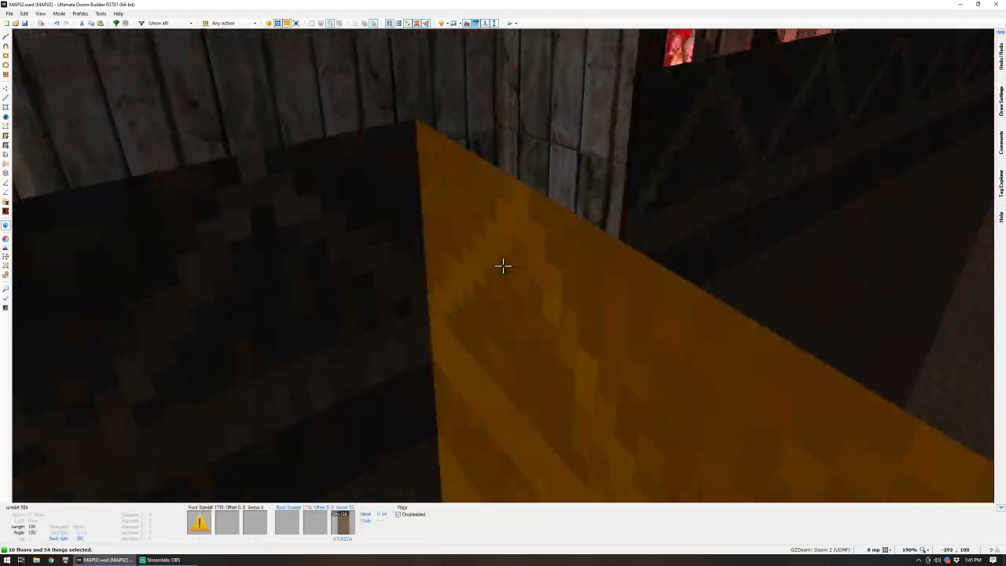
key("w")
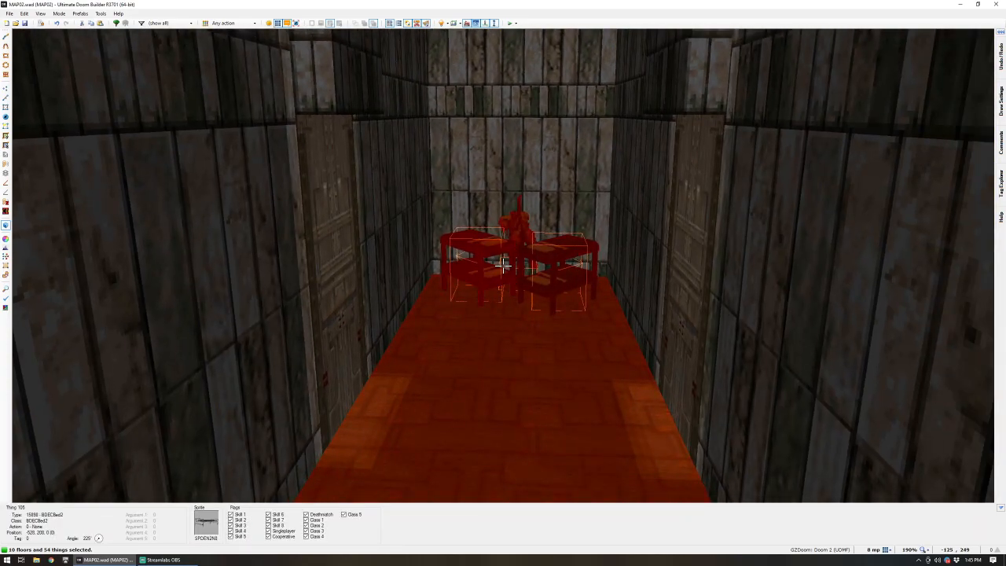
scroll(503, 266, "up", 1)
key("w")
scroll(504, 266, "up", 3)
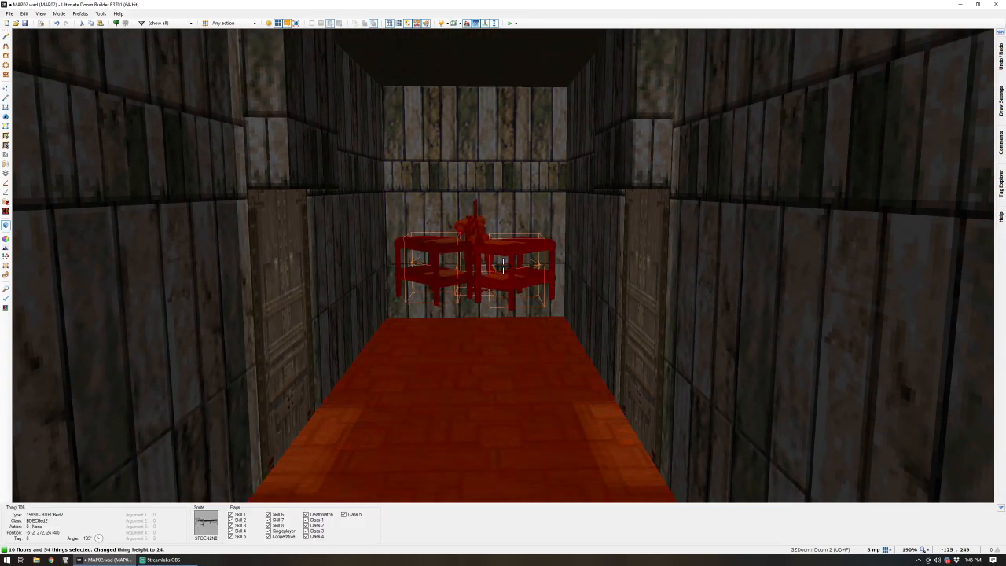
key("w")
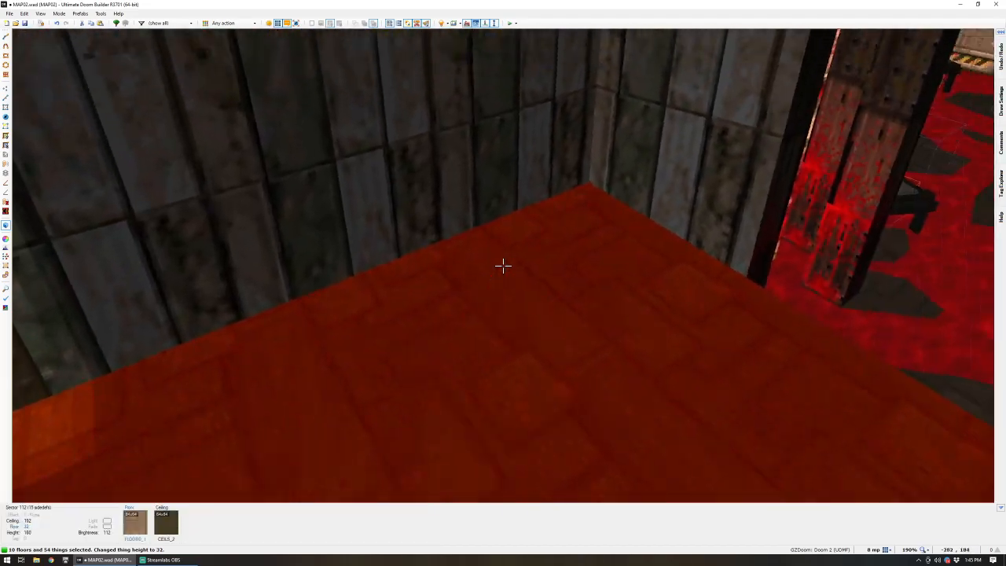
key("c")
key("q")
- Draw parallel 160-unit lines across the corridor's end nearest the blood room to divide it into stair steps
scroll(502, 263, "down", 3)
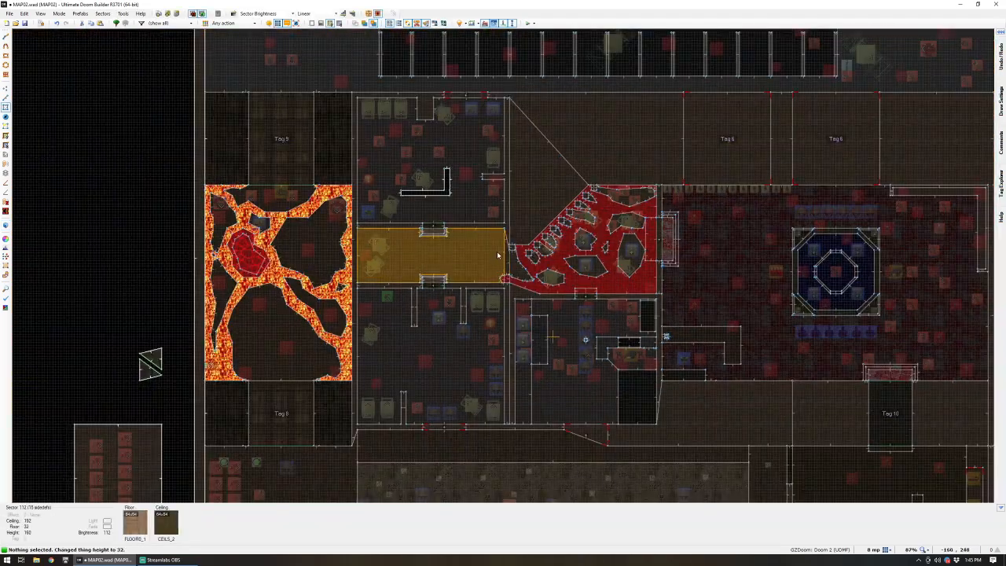
scroll(497, 251, "up", 5)
key("d")
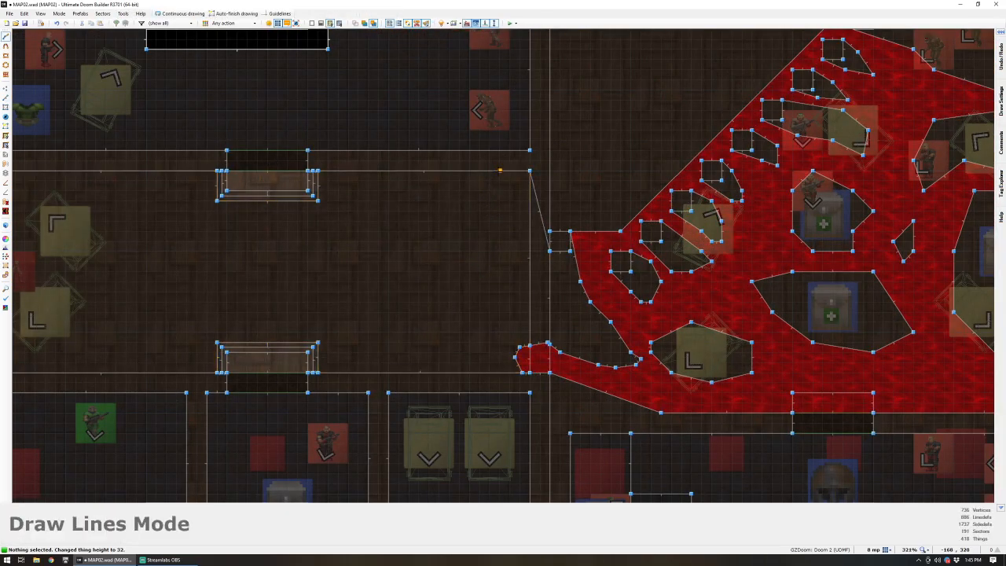
double_click(499, 372)
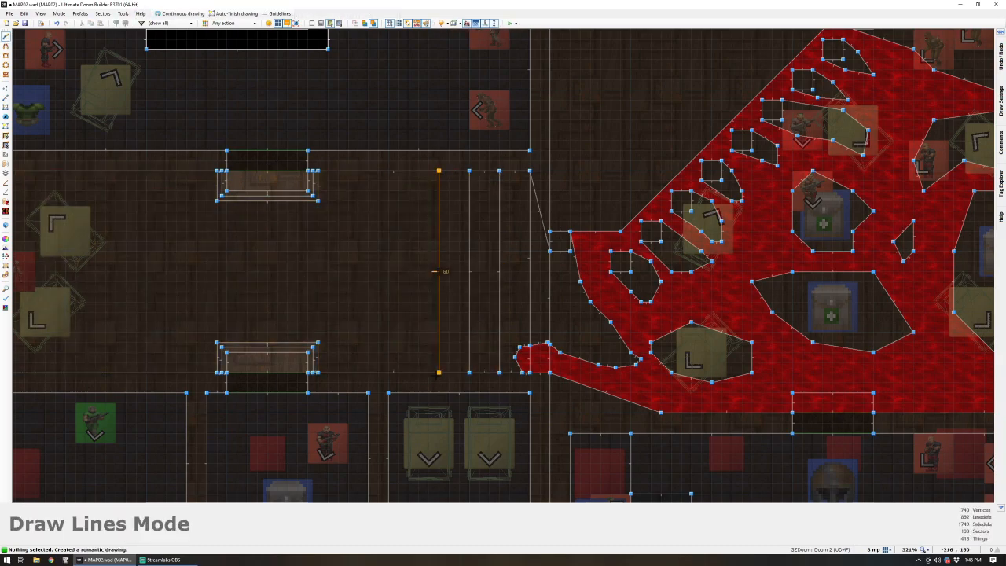
- Set the stair step floors to heights 8, 16 and 24, rising from the blood room towards the corridor
key("q")
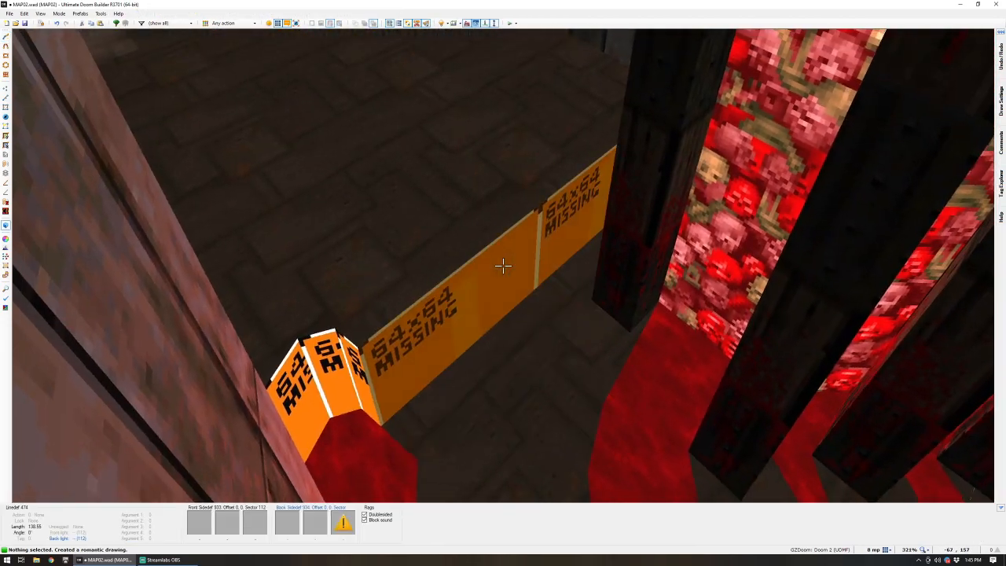
left_click(504, 266)
scroll(504, 266, "down", 3)
key("c")
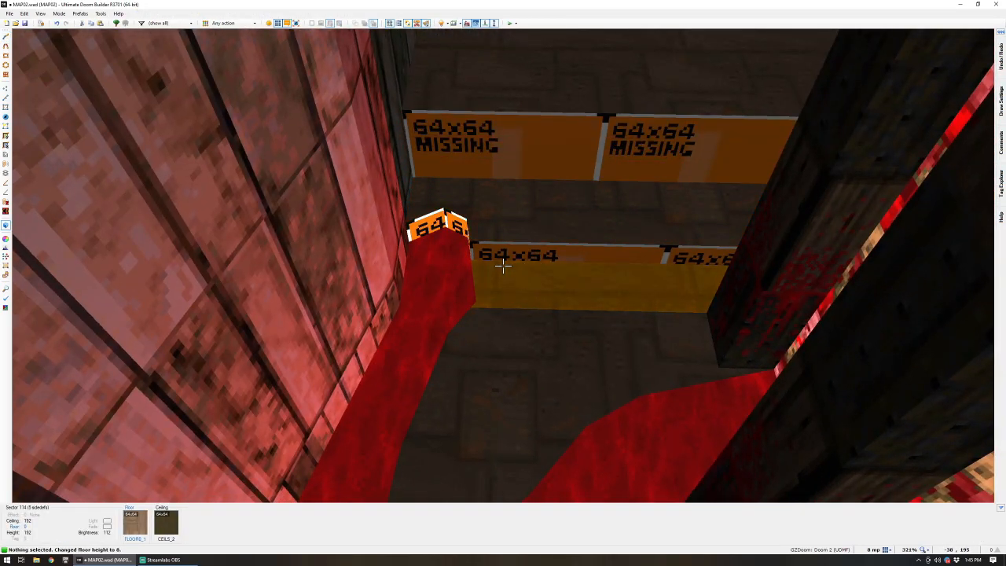
left_click(503, 266)
scroll(503, 266, "down", 1)
key("c")
left_click(503, 266)
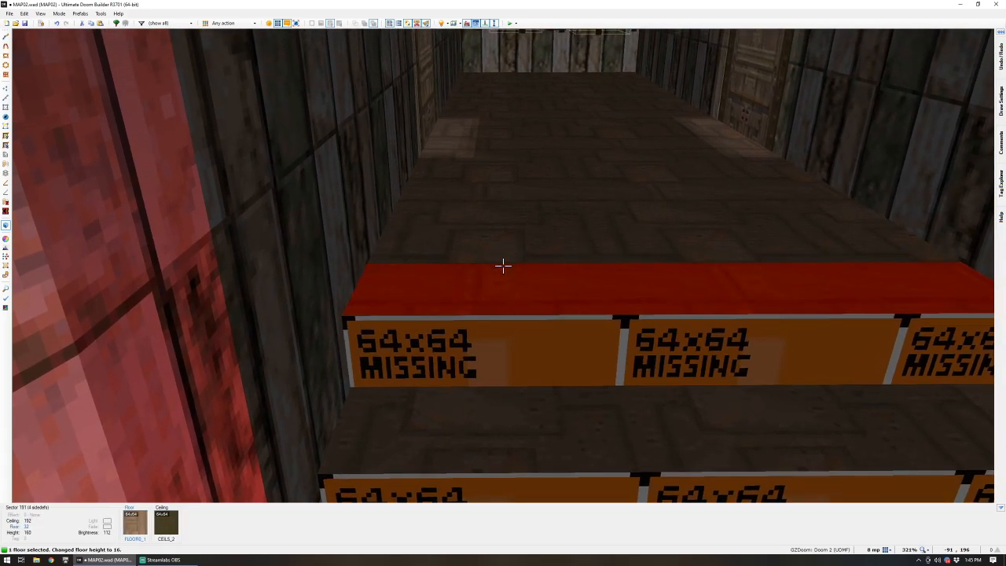
scroll(503, 266, "down", 1)
key("c")
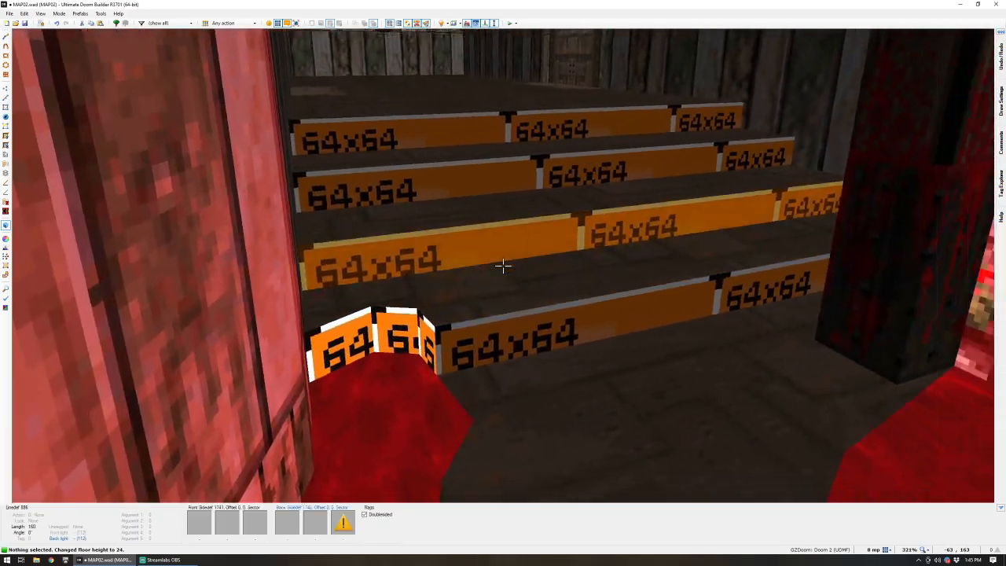
- Apply the STEP1 texture to all the stair risers and the blood pool's edge, and auto-align the textures
left_click(503, 265, "shift")
middle_click(504, 265)
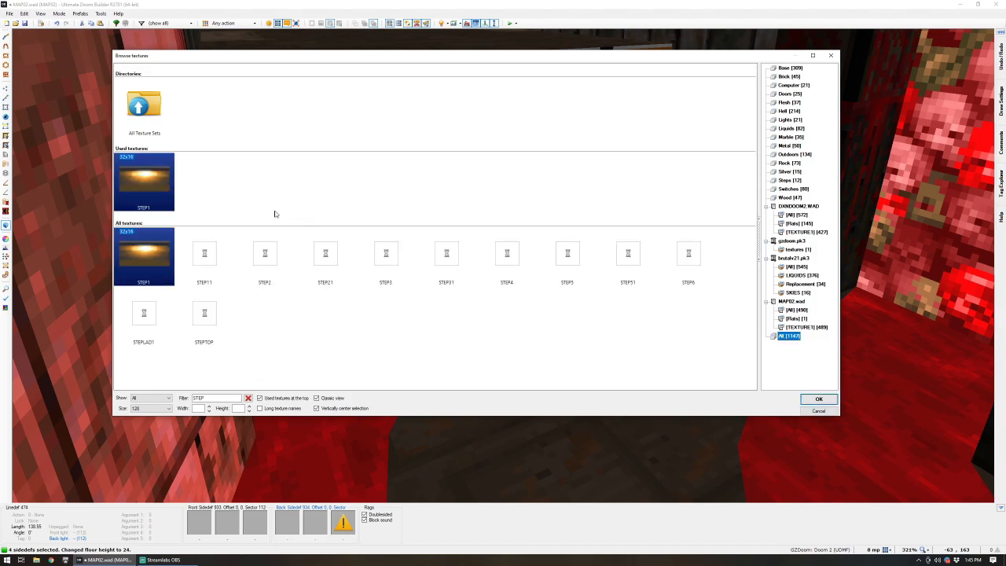
double_click(156, 197)
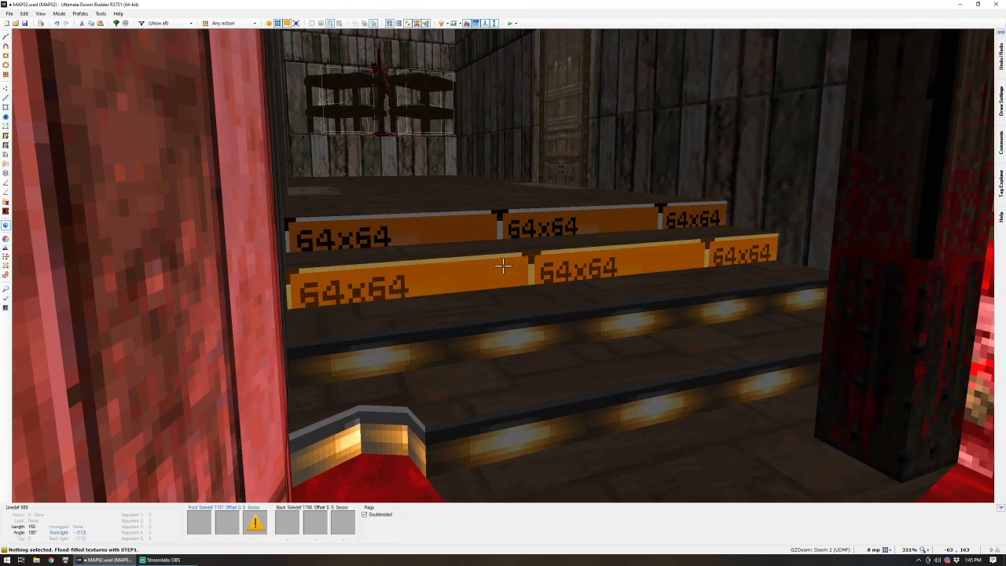
middle_click(503, 266, "shift")
middle_click(504, 266, "shift")
key("ctrl+a")
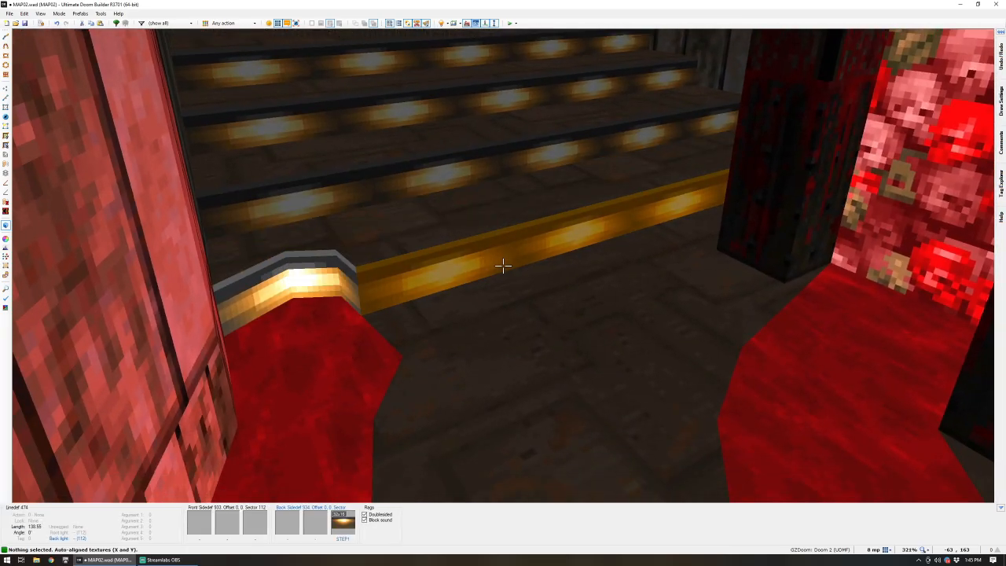
- Inspect the stairs, the corridor walls and the placement of the beds in the raised rooms in 3D
key("s")
key("w")
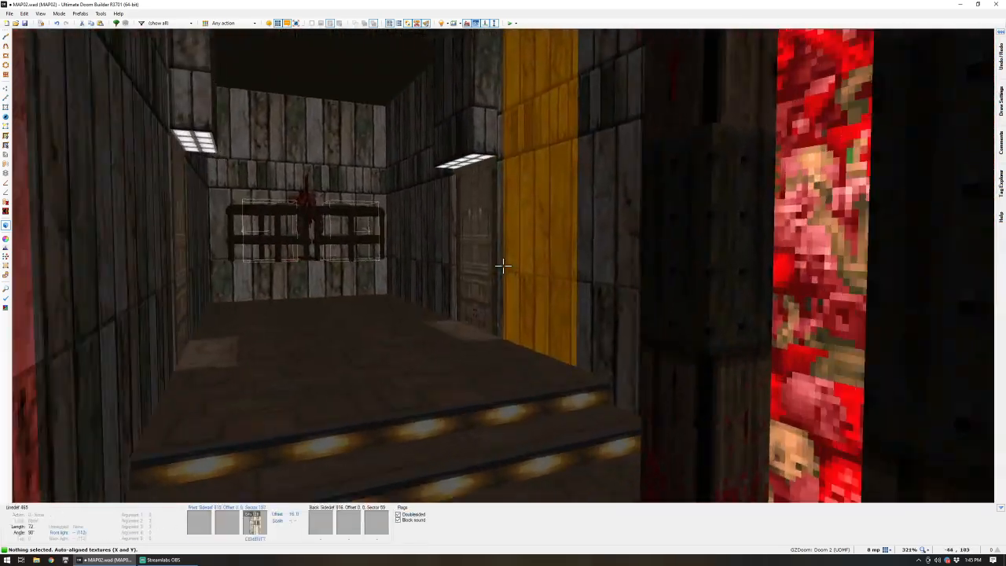
key("w")
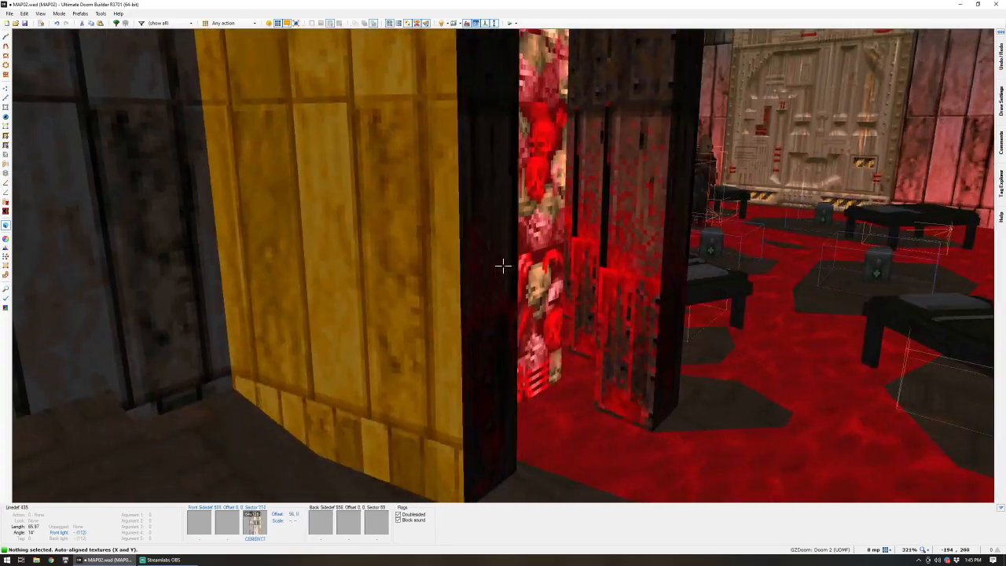
key("w")
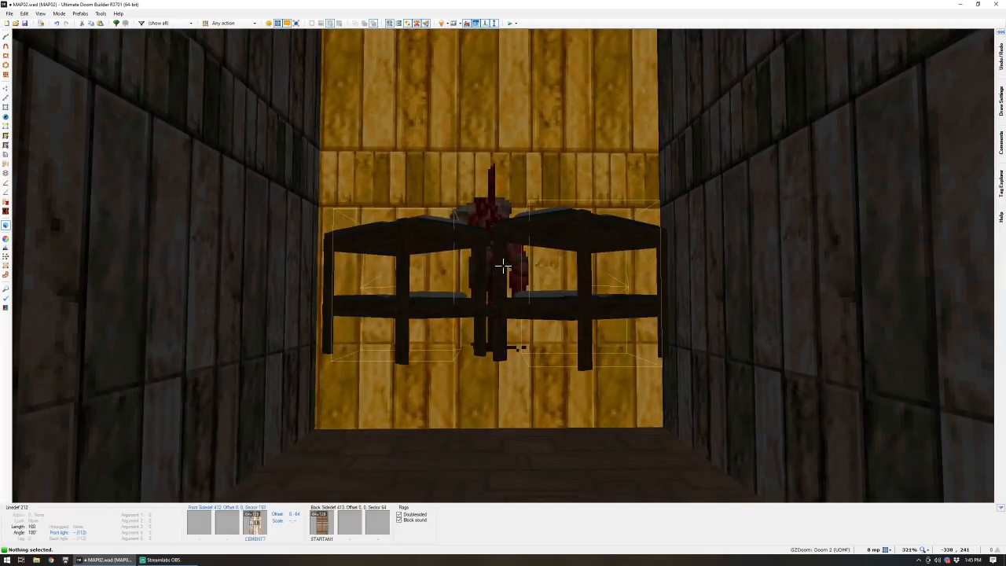
key("s")
key("w")
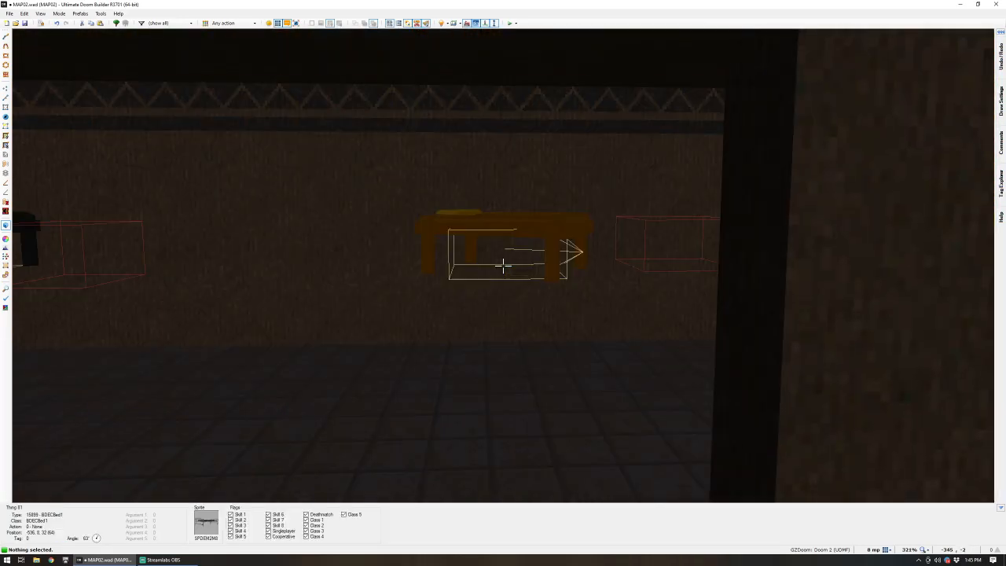
key("q")
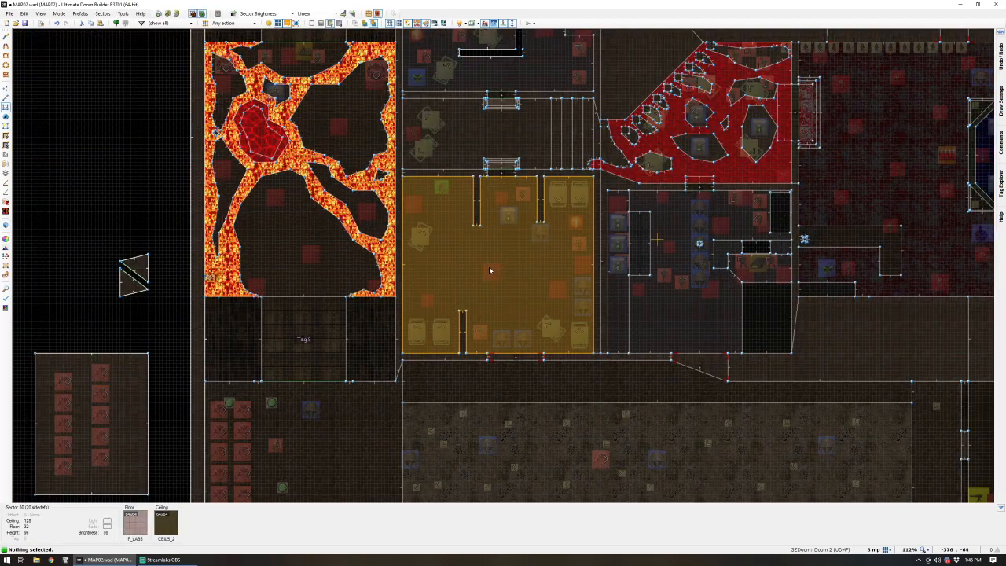
- Select all the things in the raised corridor and its two adjoining rooms and set their height to 0
key("t")
scroll(483, 281, "down", 3)
scroll(478, 163, "up", 2)
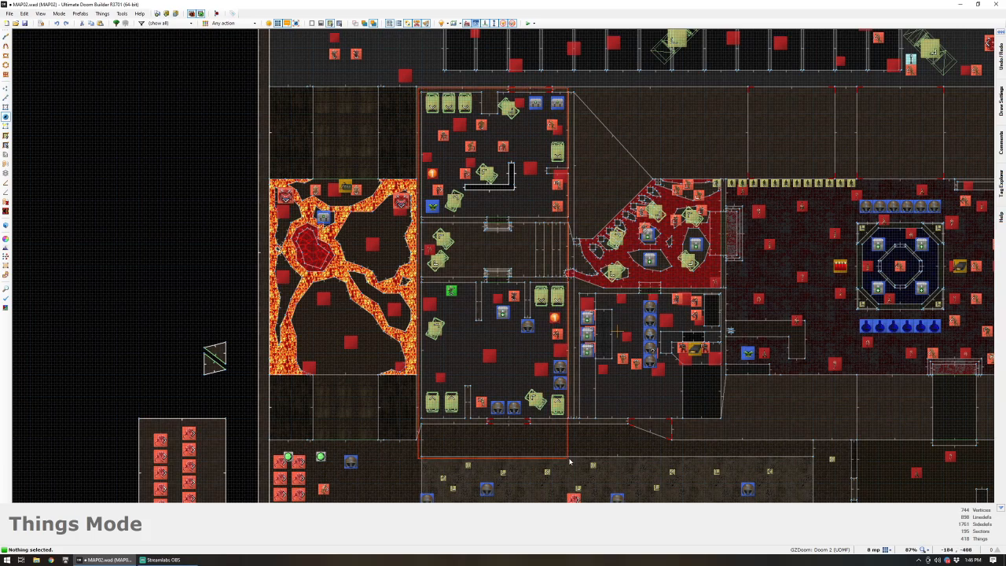
left_click_drag(574, 425, 418, 88)
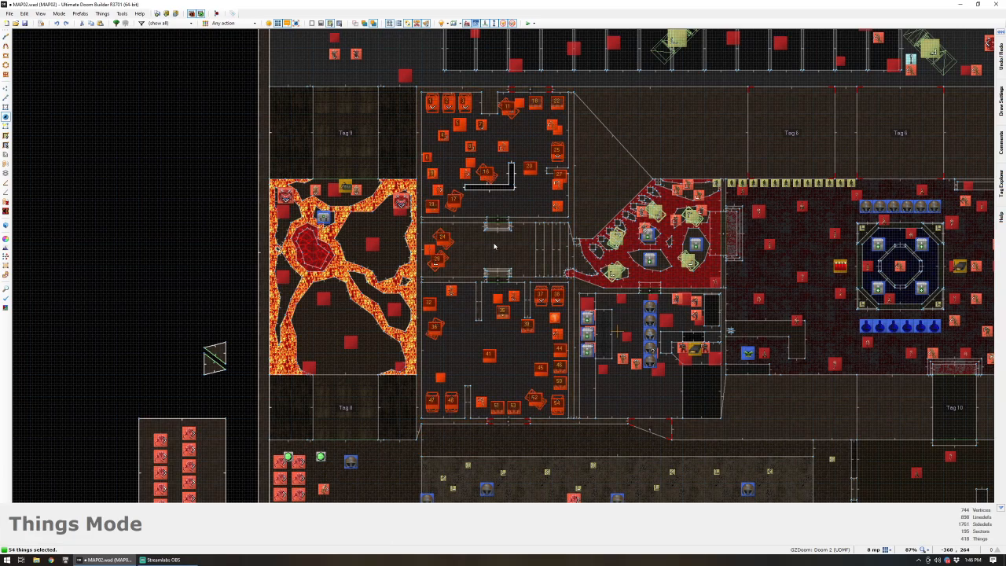
key("w")
scroll(503, 268, "down", 5)
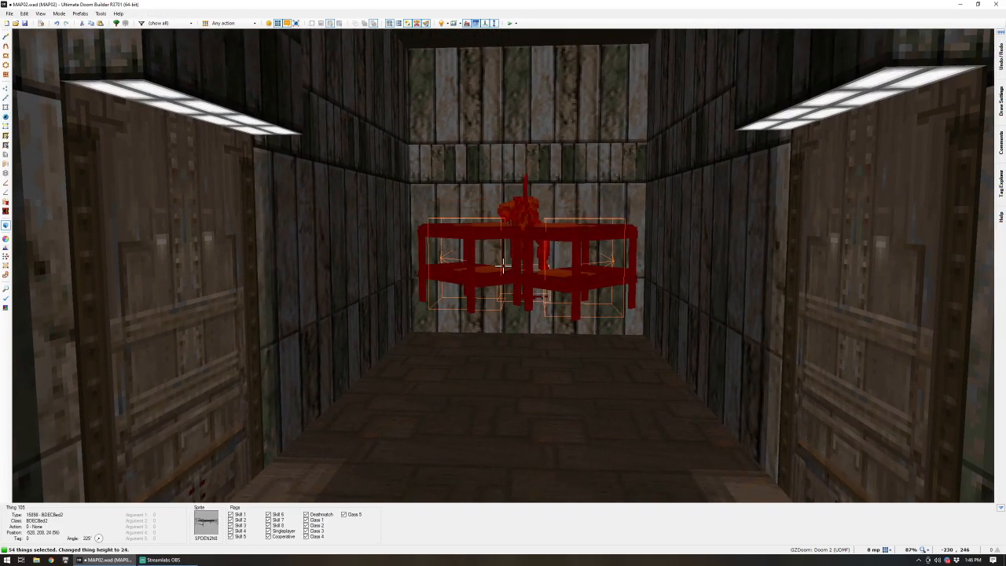
key("w")
scroll(503, 266, "down", 1)
key("c")
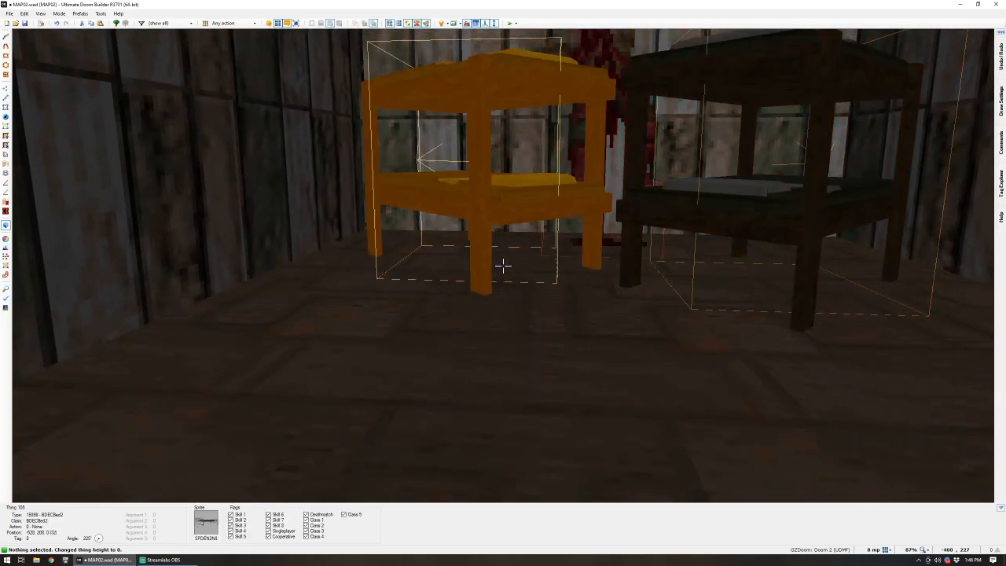
key("s")
key("w")
key("w")
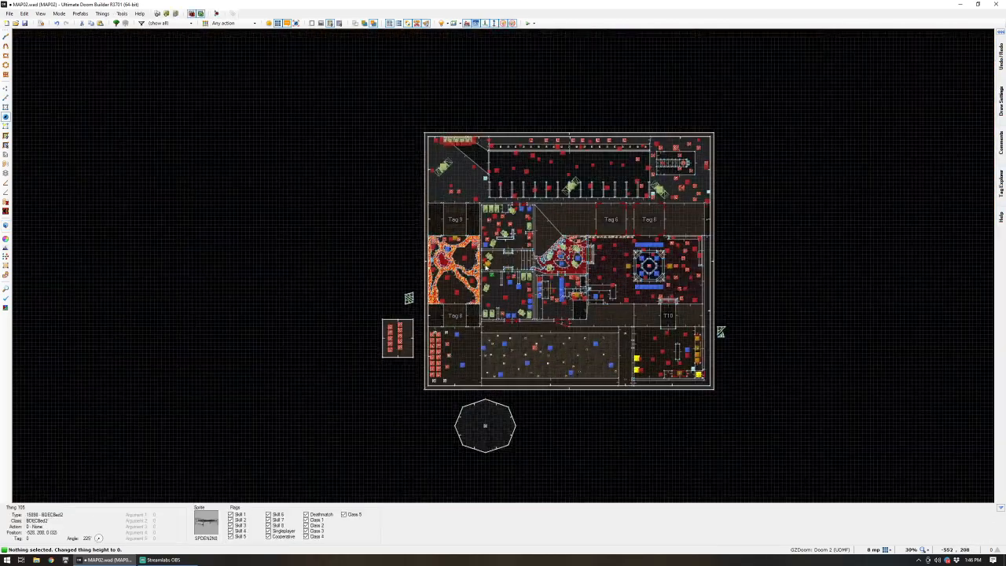
- Add two vertices to the corridor's end wall behind the beds and move that section outward towards the lava room
scroll(475, 266, "up", 8)
scroll(475, 266, "up", 4)
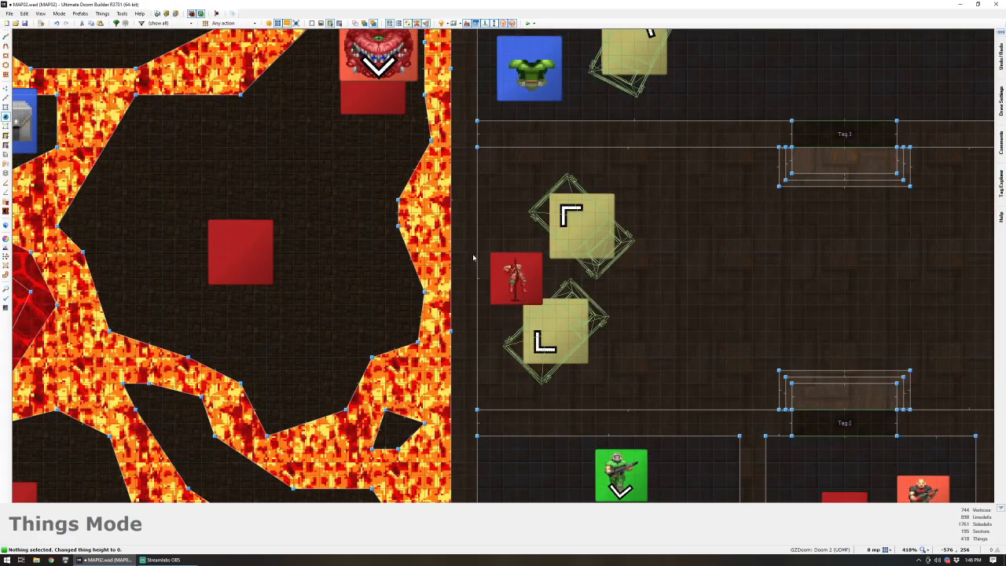
key("v")
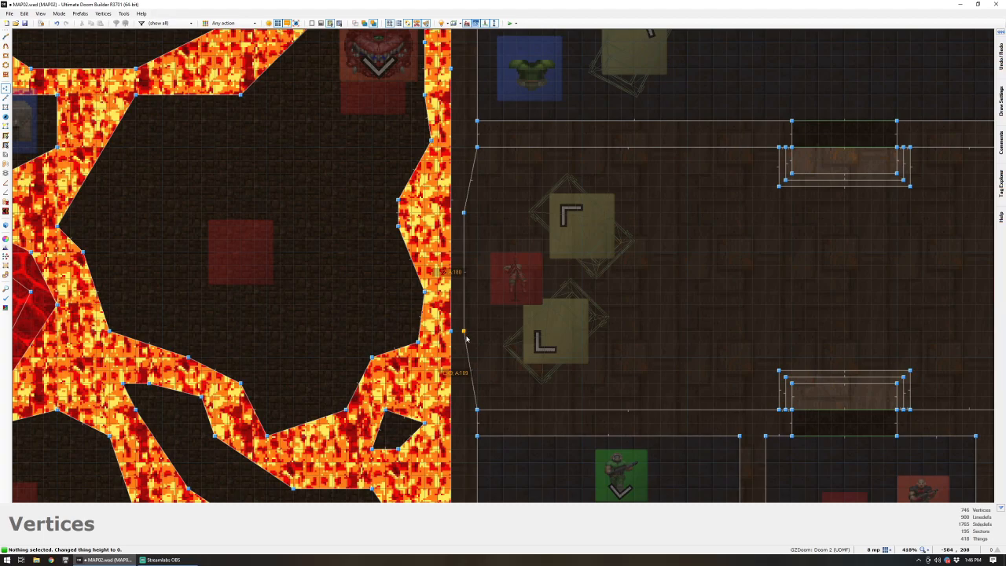
- Apply the SKSPINE1 texture to the middle of the corridor's end wall and set its texture offsets to 24, 0
key("w")
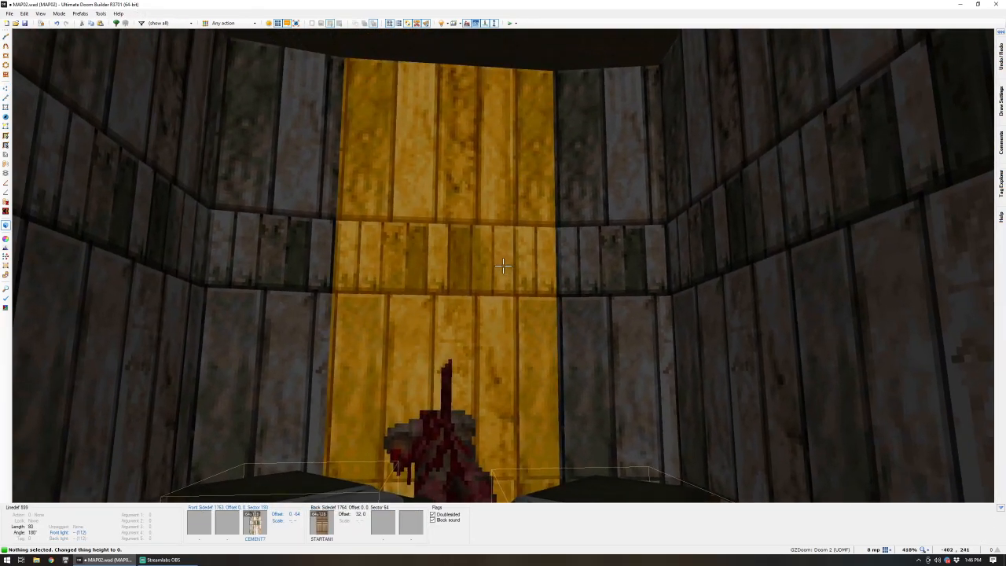
right_click(504, 267)
type("SPI")
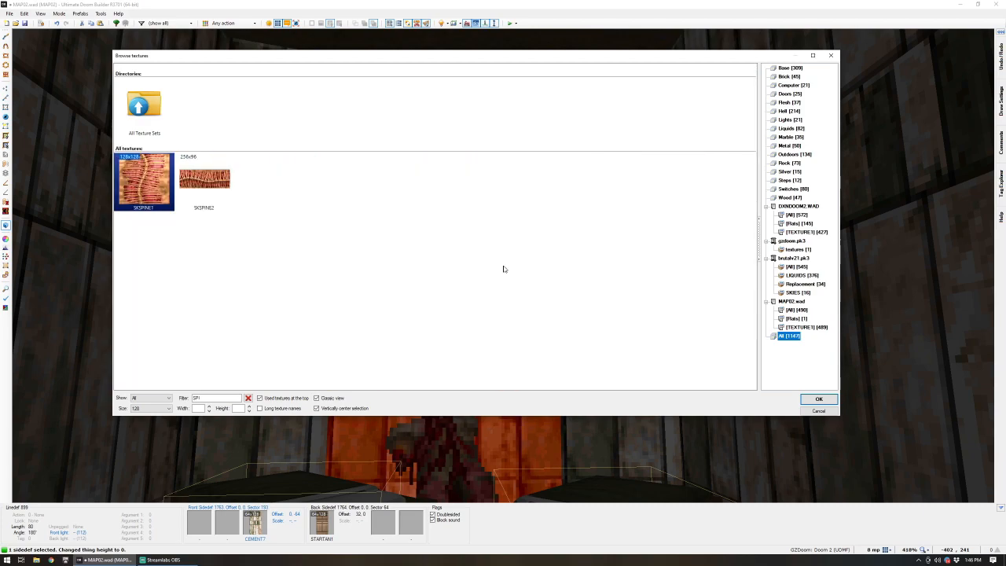
double_click(155, 169)
key("ctrl+Left")
key("ctrl+Left")
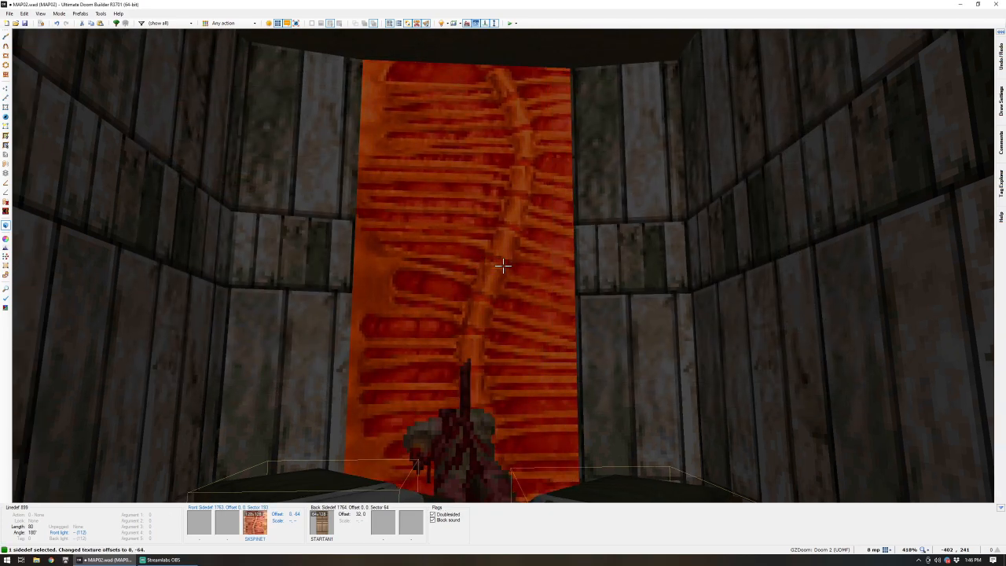
key("ctrl+Left")
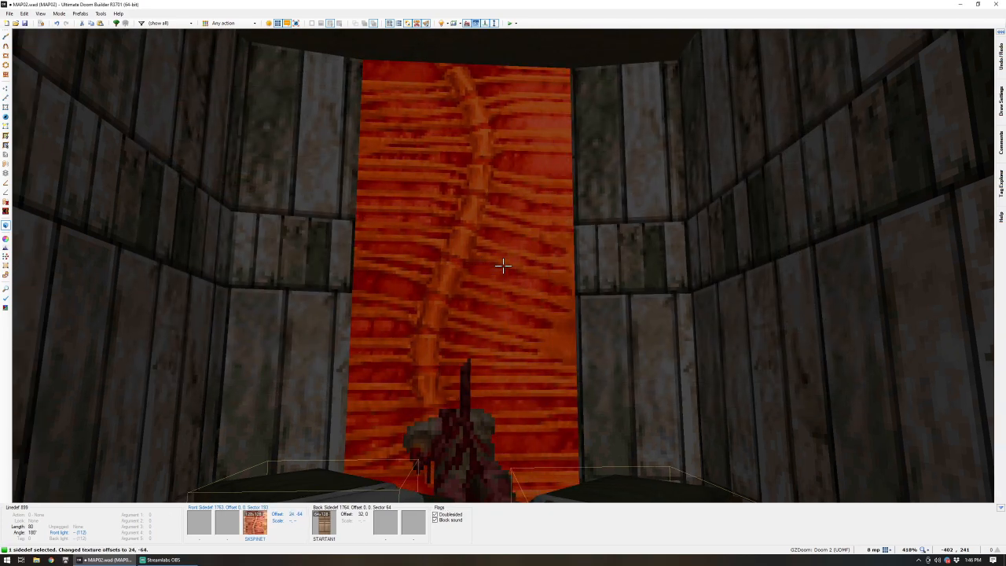
key("ctrl+shift+r")
key("ctrl+Left")
key("ctrl+Left")
key("ctrl+Left")
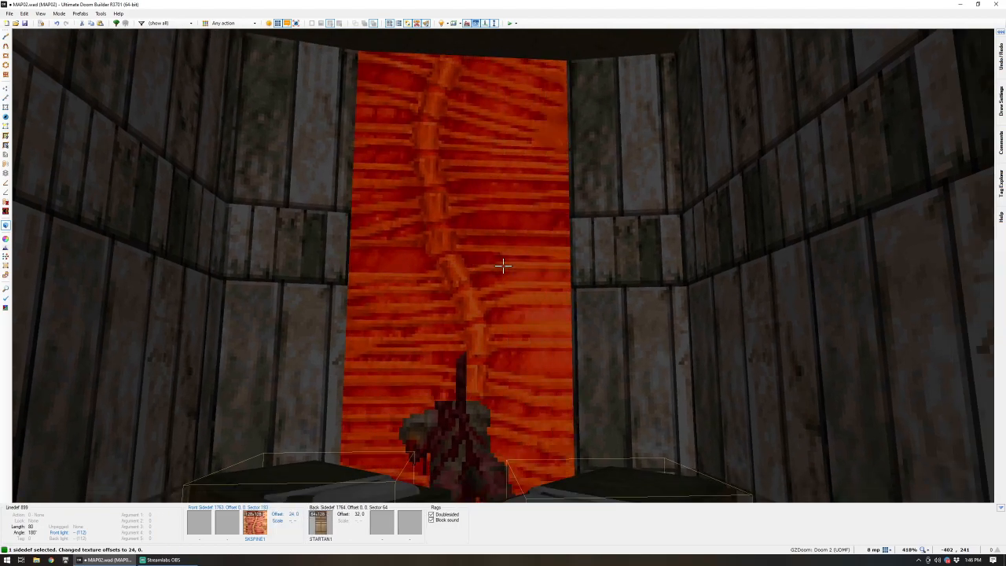
- Add a vertex on each side of the spine panel to create two 24-unit wall sections beside it
key("q")
scroll(364, 325, "up", 2)
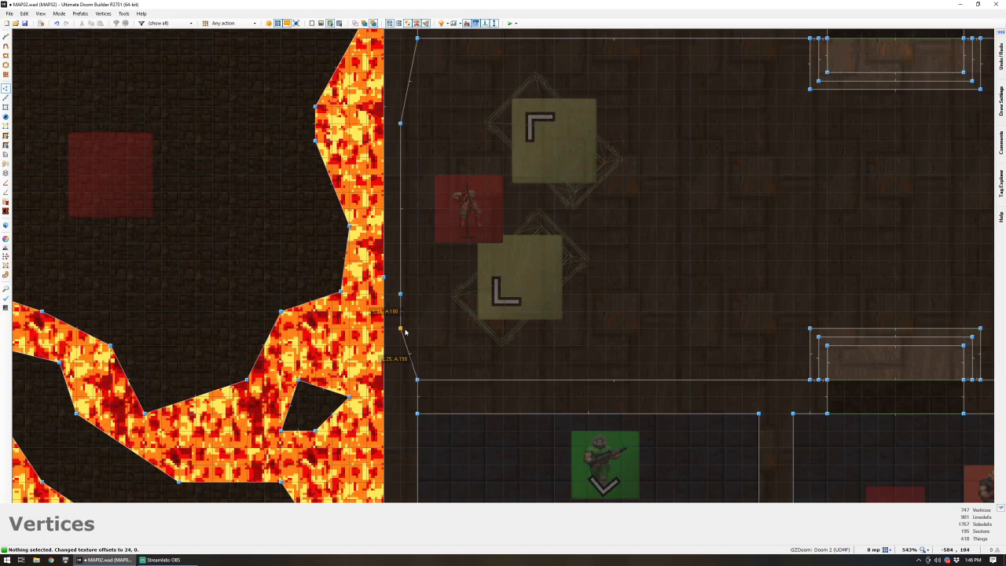
middle_click_drag(416, 109, 418, 196)
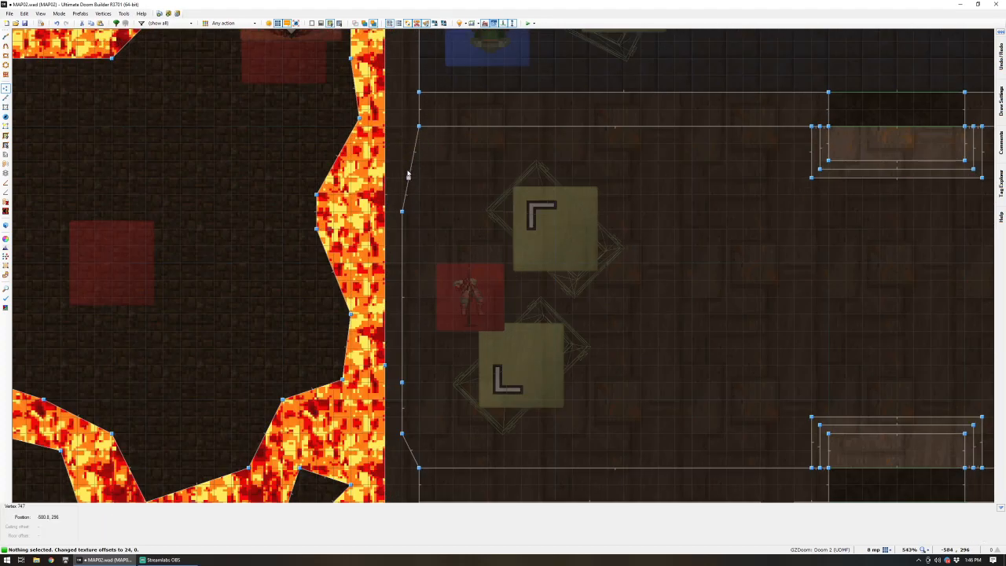
right_click(405, 166)
key("Escape")
- Apply the SUPPORT3 texture to the two narrow wall sections beside the spine panel and reset their texture offsets
key("q")
key("d")
left_click(503, 265)
left_click(504, 265)
middle_click(503, 266)
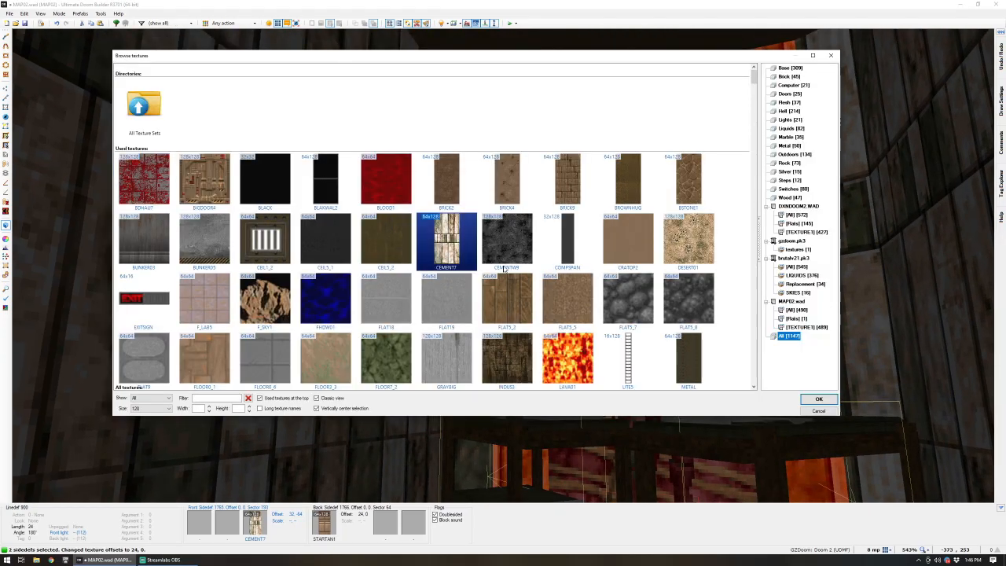
type("SU")
key("Return")
key("ctrl+shift+r")
key("c")
- Inspect the corridor's retextured end wall, the beds in front of it and the side doors in 3D
key("d")
key("e")
key("d")
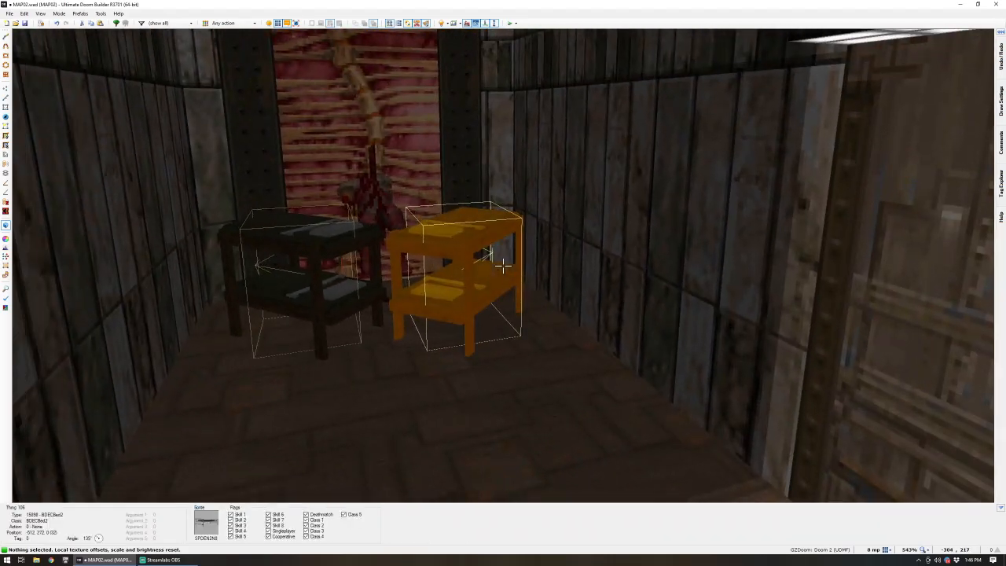
key("e")
key("d")
key("q")
scroll(503, 267, "down", 5)
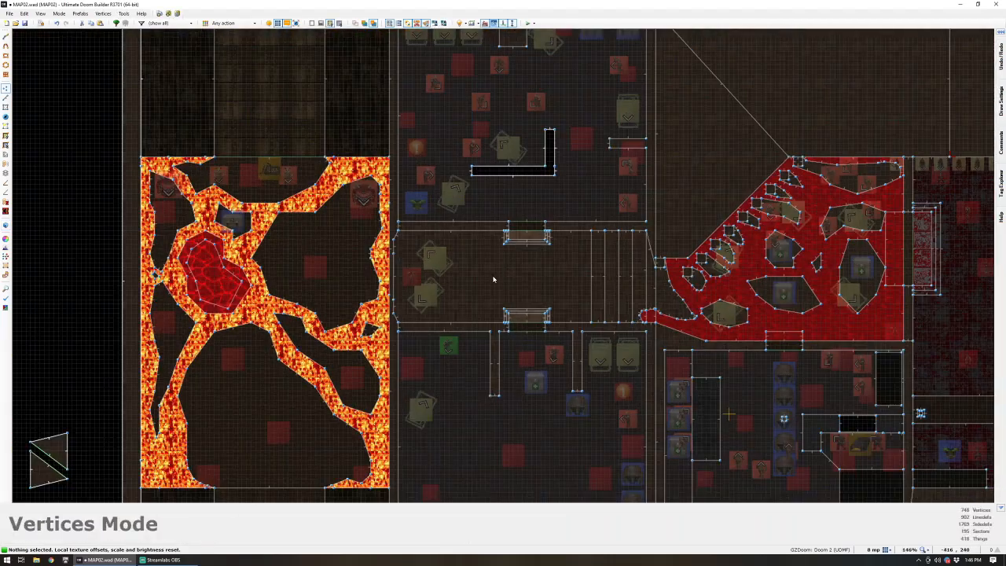
scroll(493, 279, "up", 2)
key("q")
key("d")
key("e")
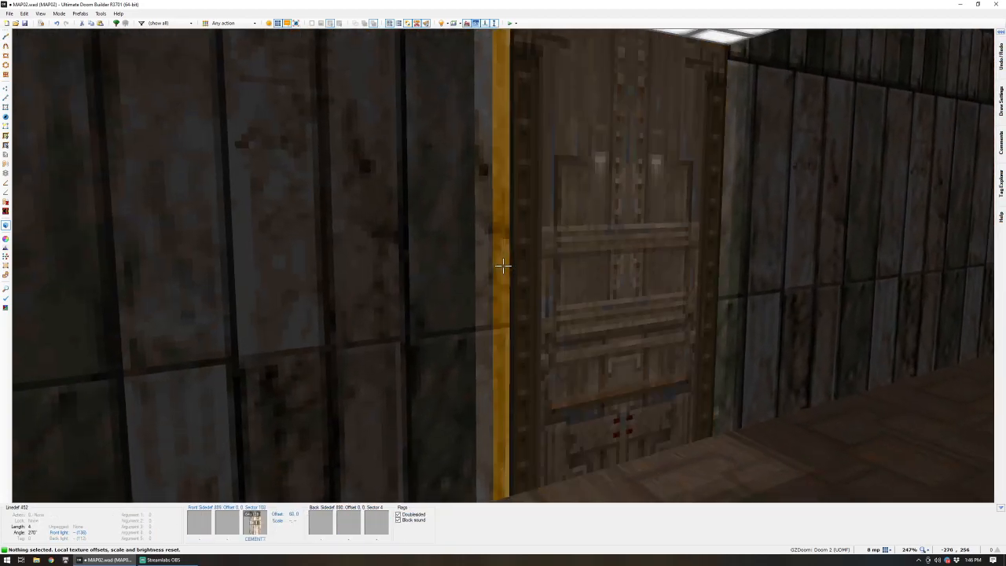
- Try shifting the texture on the corridor's side door vertically, and undo the offset changes
key("d")
key("shift+Up")
key("shift+Up")
key("shift+Up")
key("shift+Up")
key("shift+Down")
key("shift+Down")
key("shift+Down")
key("shift+Down")
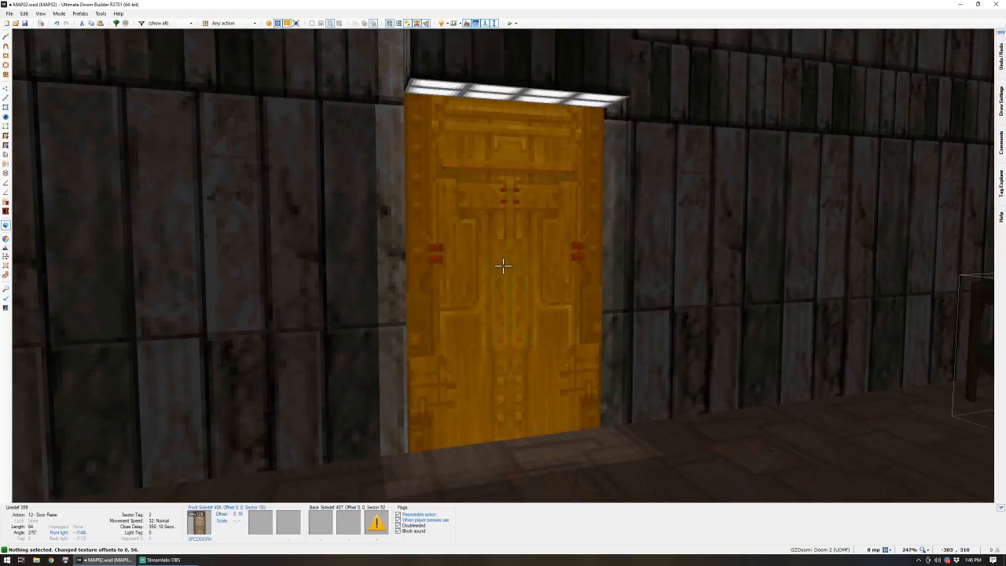
key("shift+Up")
key("shift+Up")
key("shift+Up")
key("shift+Up")
key("shift+Up")
key("shift+Up")
key("shift+Up")
key("shift+Up")
key("shift+Up")
key("shift+Up")
key("shift+Up")
key("shift+Up")
key("shift+Up")
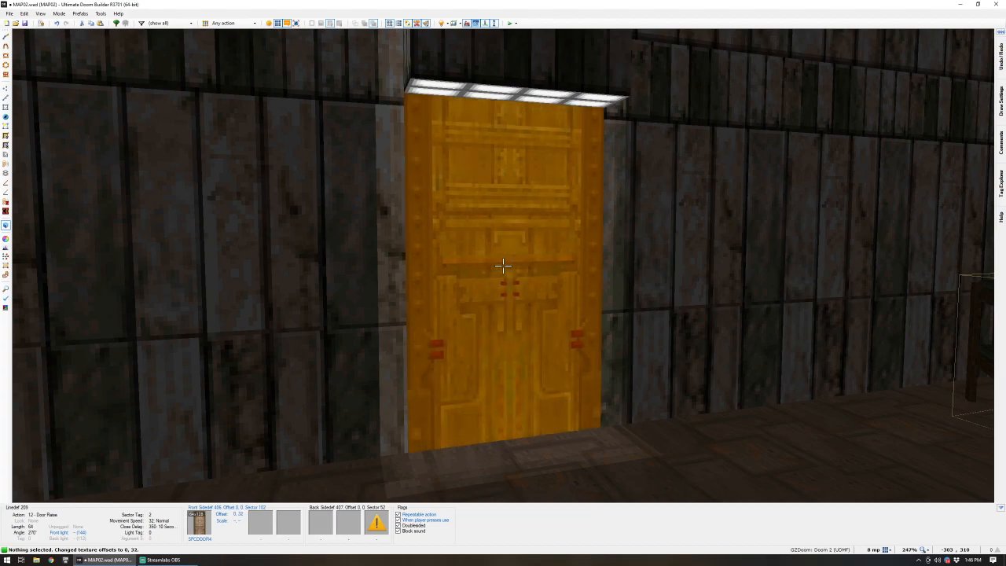
key("shift+Up")
key("shift+Up")
key("shift+Up")
key("shift+Up")
key("shift+Up")
key("shift+Up")
key("shift+Up")
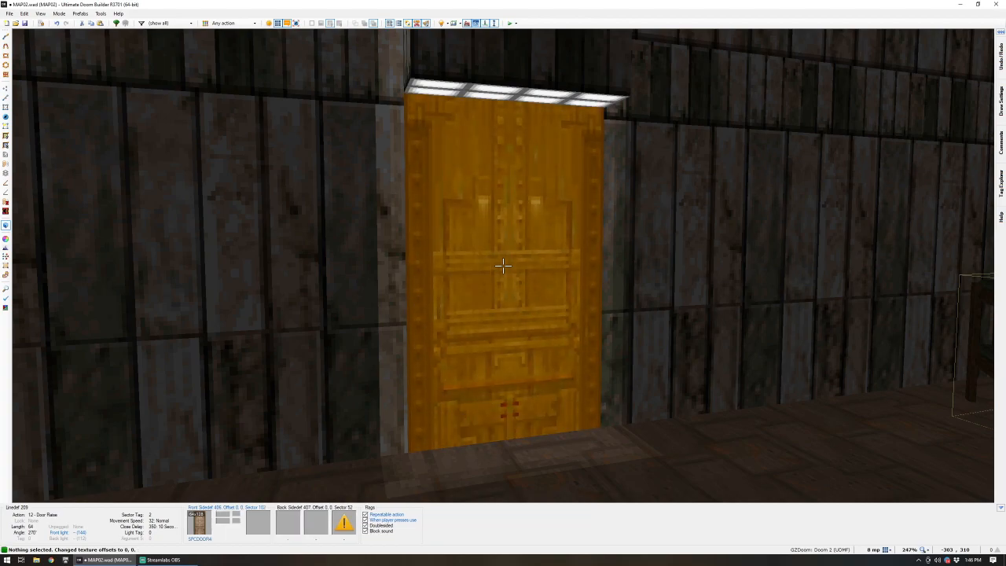
key("ctrl+z")
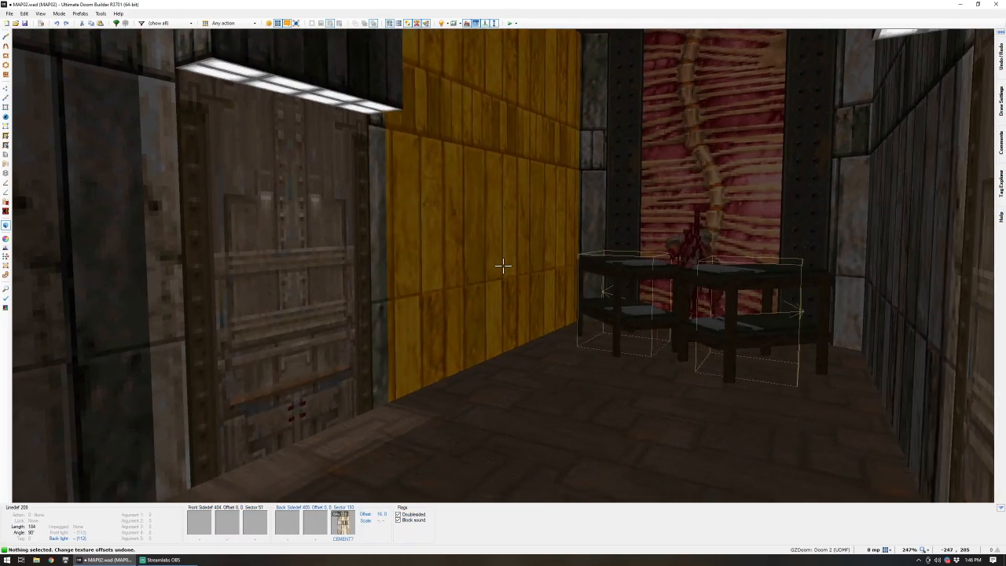
- Inspect the corridor's door lights, spine wall and stairs, and the dark adjoining room with the player start in 3D
key("s")
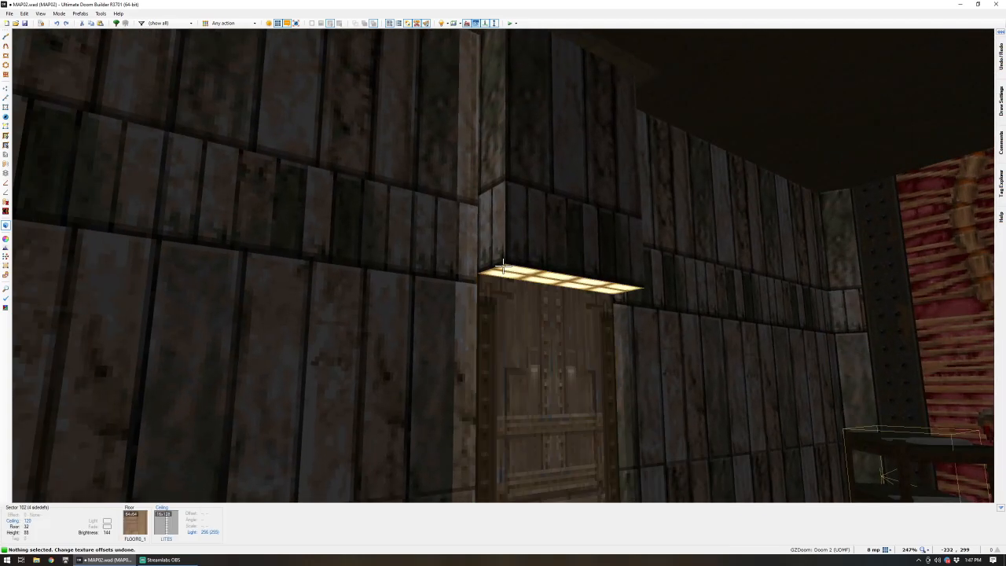
key("w")
key("a")
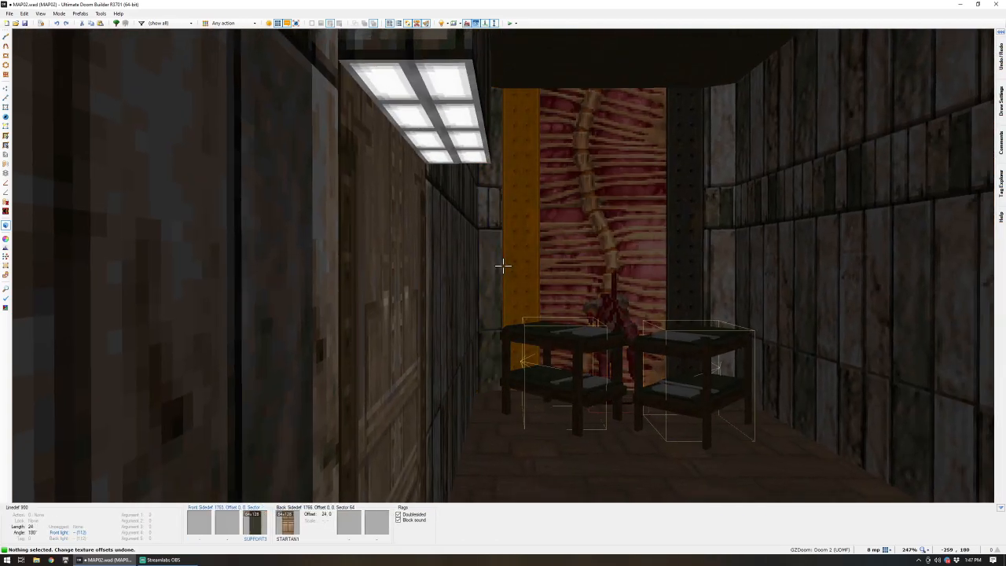
key("s")
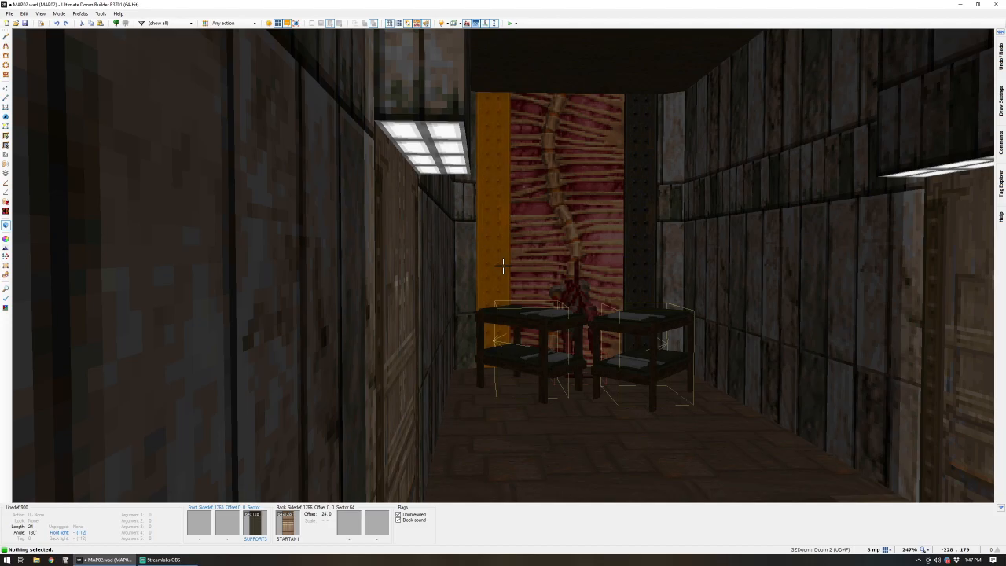
key("d")
key("w")
key("w")
key("q")
scroll(504, 266, "down", 5)
scroll(543, 252, "up", 8)
scroll(484, 249, "down", 6)
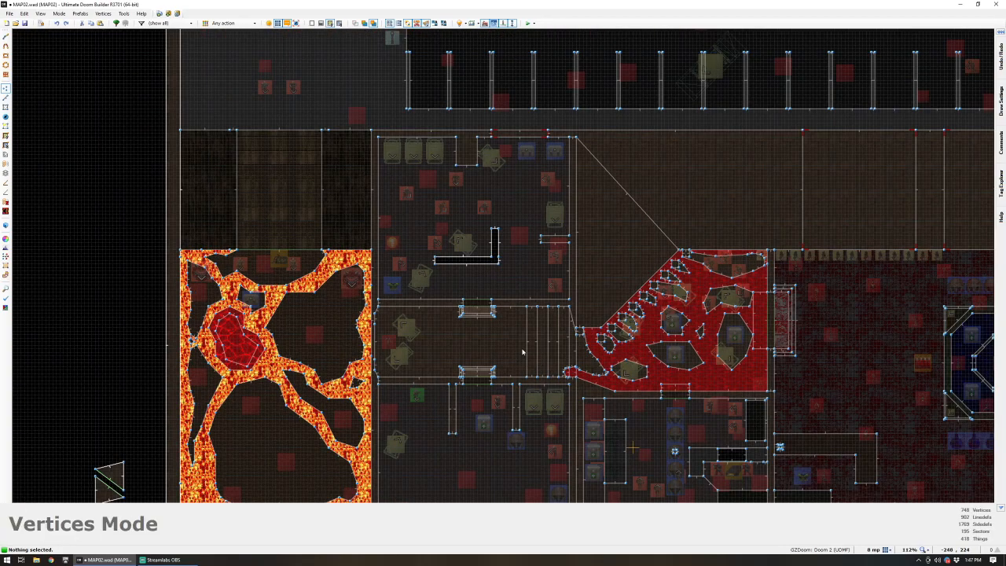
key("q")
key("w")
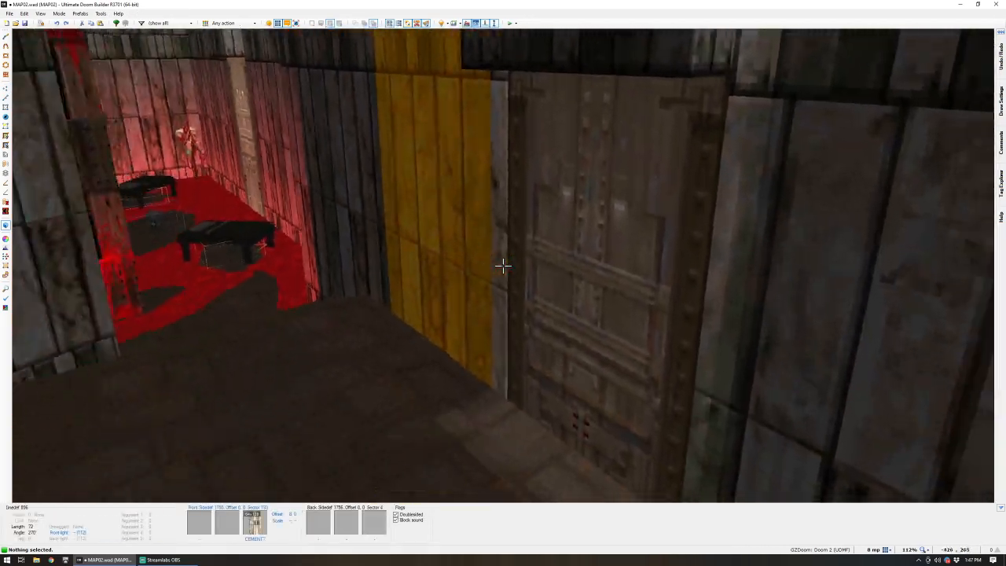
key("w")
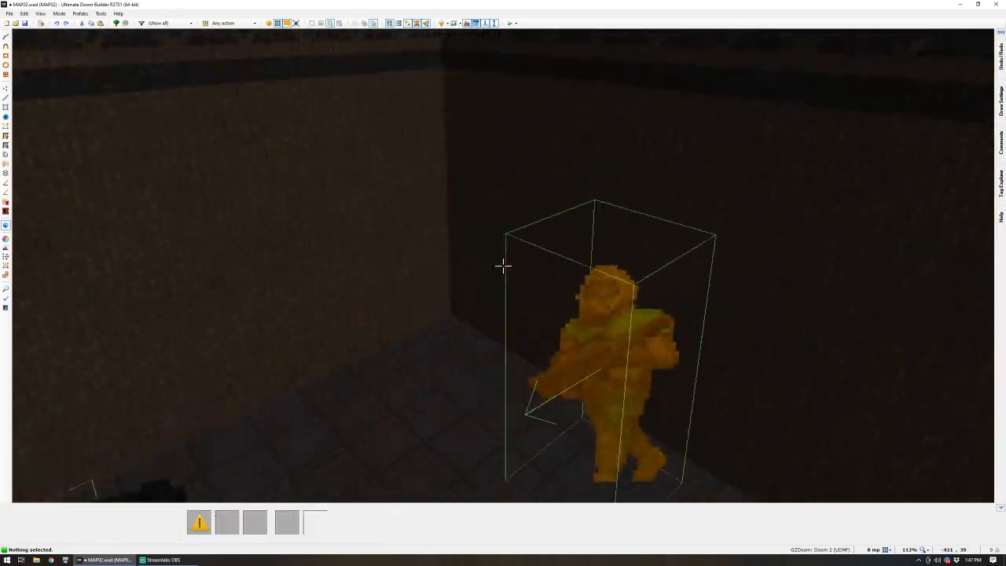
key("s")
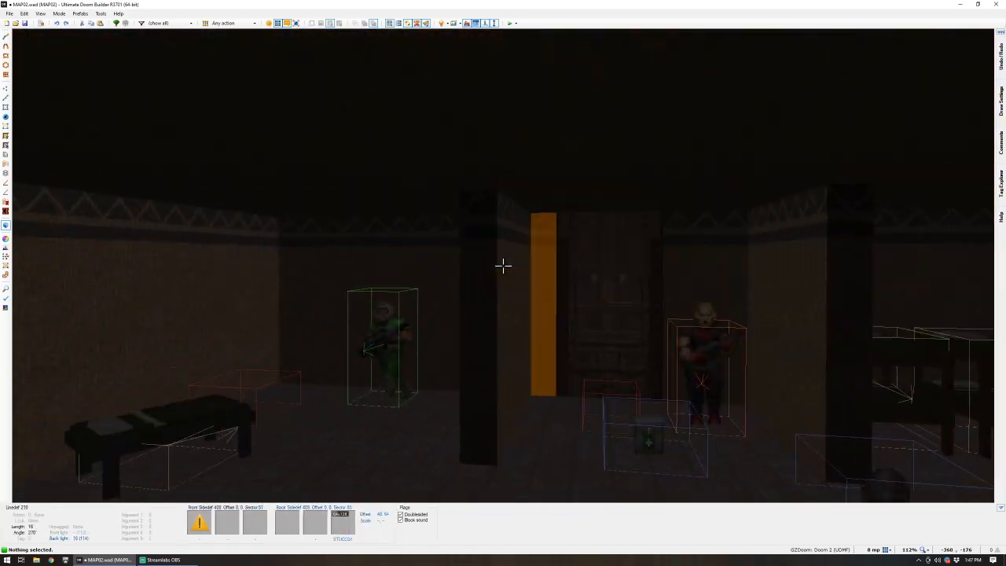
- Draw a 64 by 128 rectangular sector in the middle of the player start room and raise its ceiling to 136
key("q")
scroll(501, 242, "up", 8)
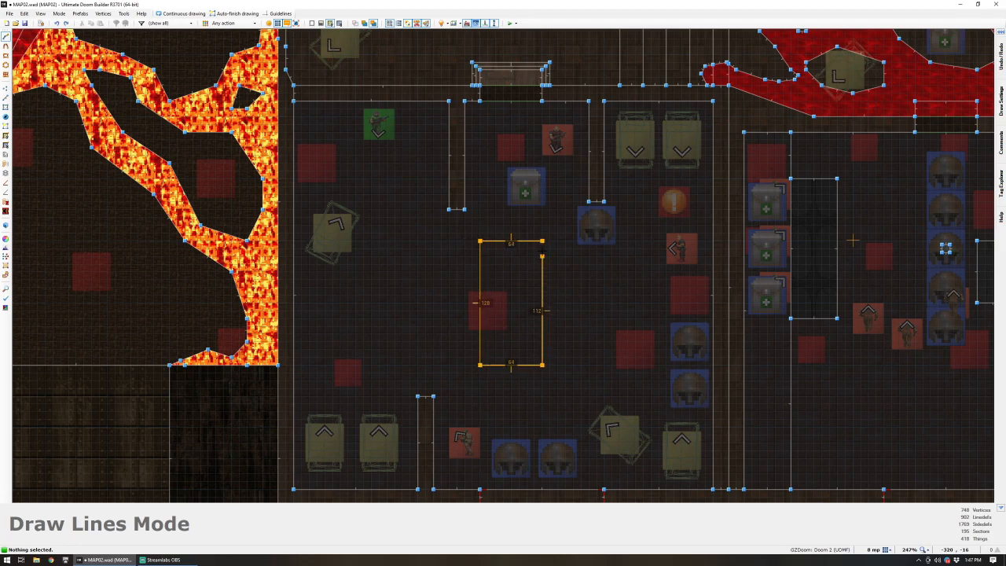
key("q")
left_click(504, 266)
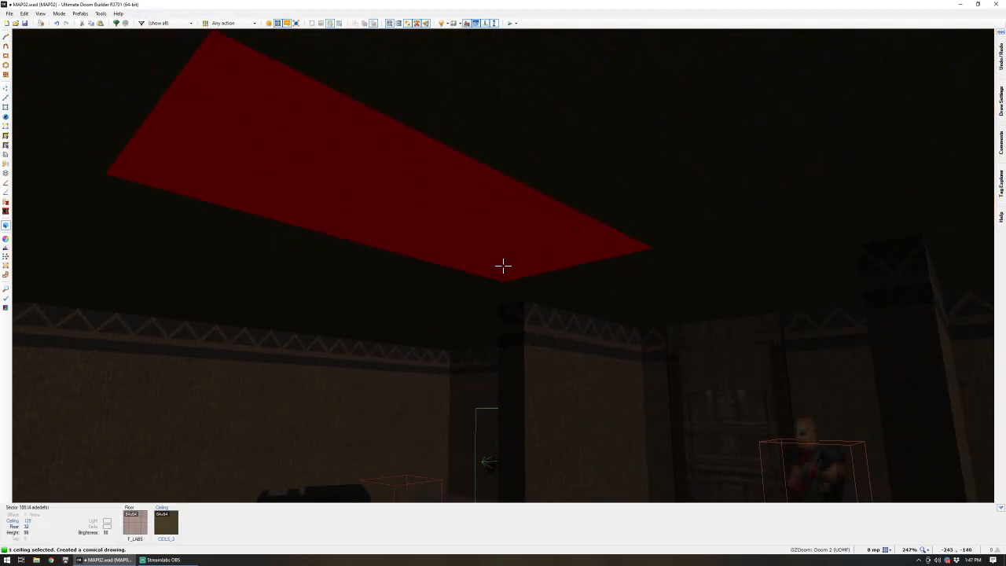
scroll(504, 266, "up", 1)
left_click(503, 266)
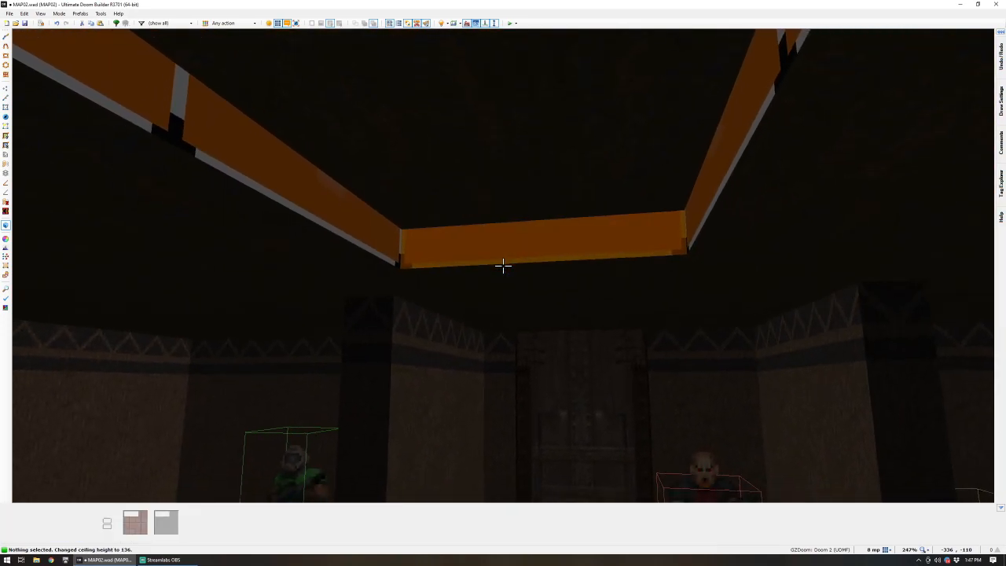
- Apply the STEP4 texture to all four sides of the new ceiling recess
left_click(503, 265, "shift")
right_click(503, 268)
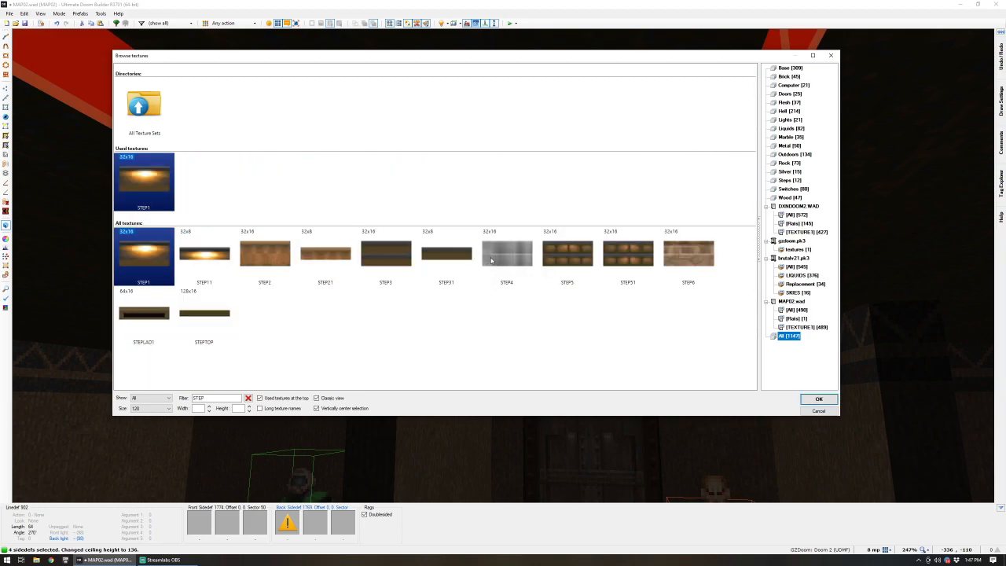
double_click(491, 260)
- Apply the FLAT2 light flat to the ceiling of the recess in the player start room
left_click(503, 266)
right_click(503, 265)
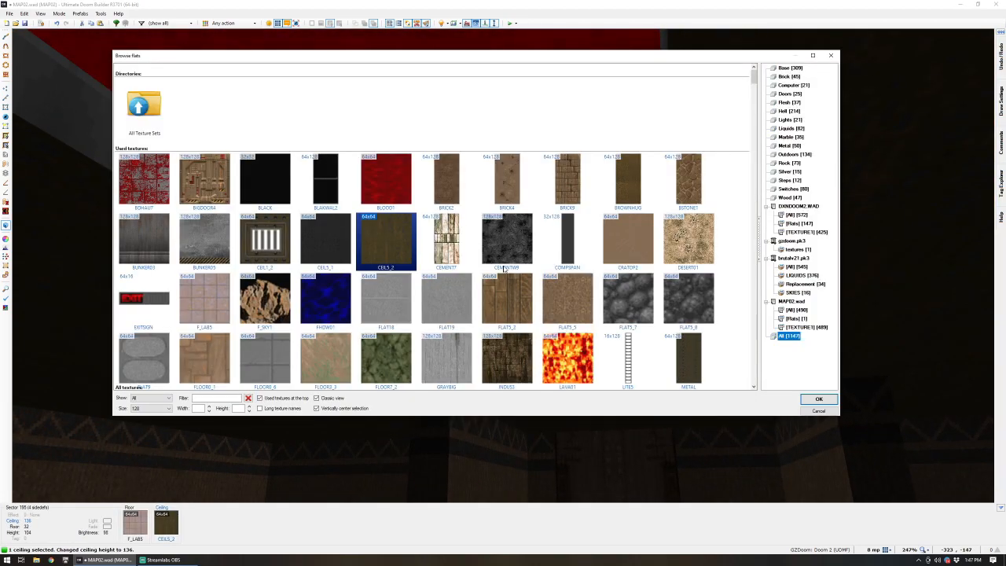
type("LITE")
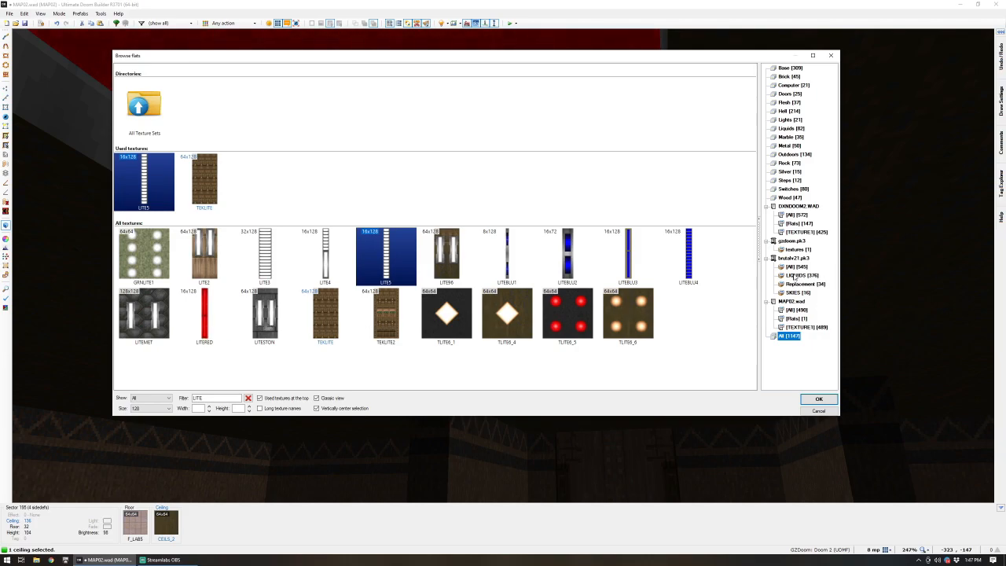
left_click(799, 224)
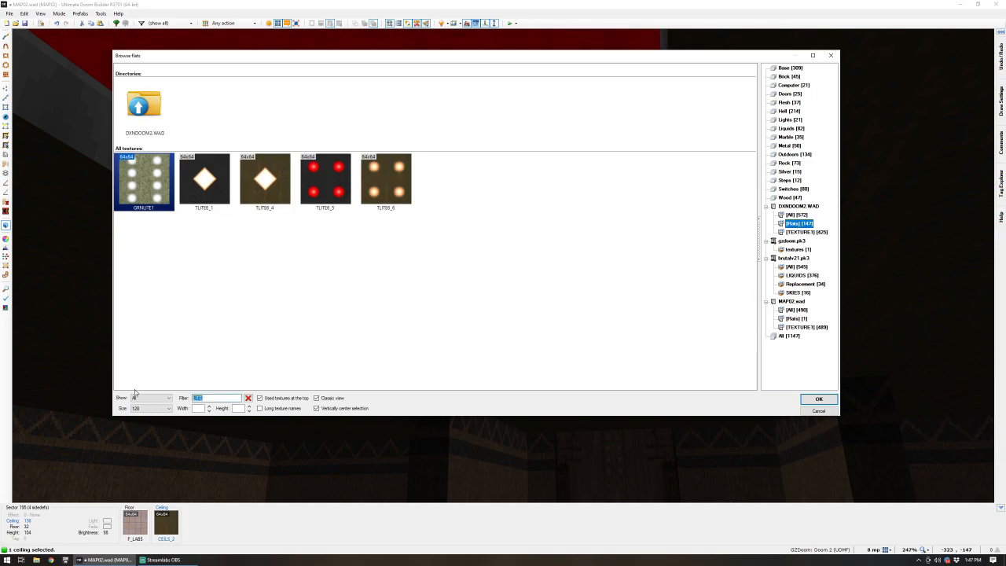
key("BackSpace")
scroll(354, 247, "down", 3)
scroll(359, 248, "down", 1)
scroll(361, 250, "down", 2)
scroll(369, 252, "up", 2)
double_click(699, 253)
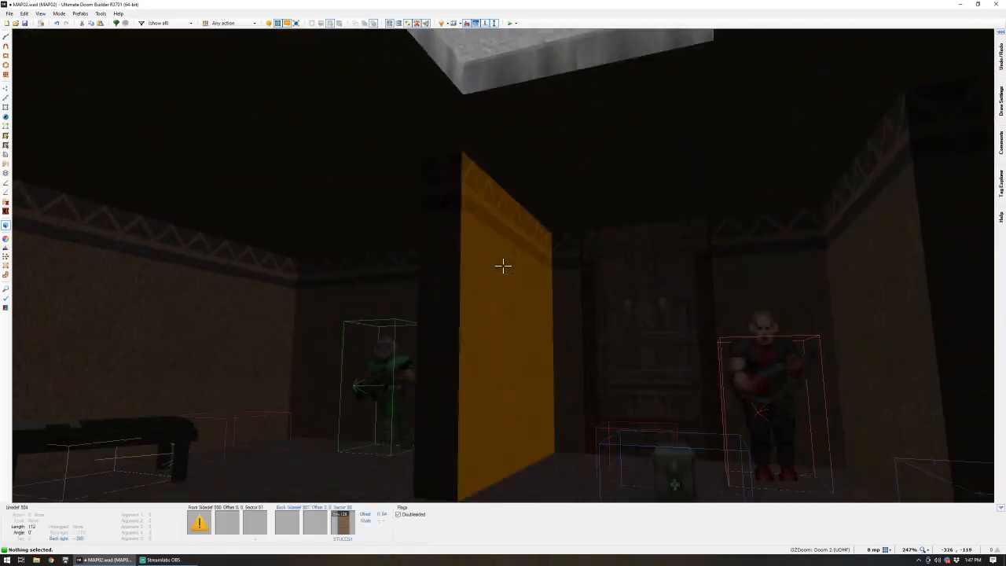
- Inspect the lit ceiling panel and its metal edges from several angles in the player start room
key("s")
key("w")
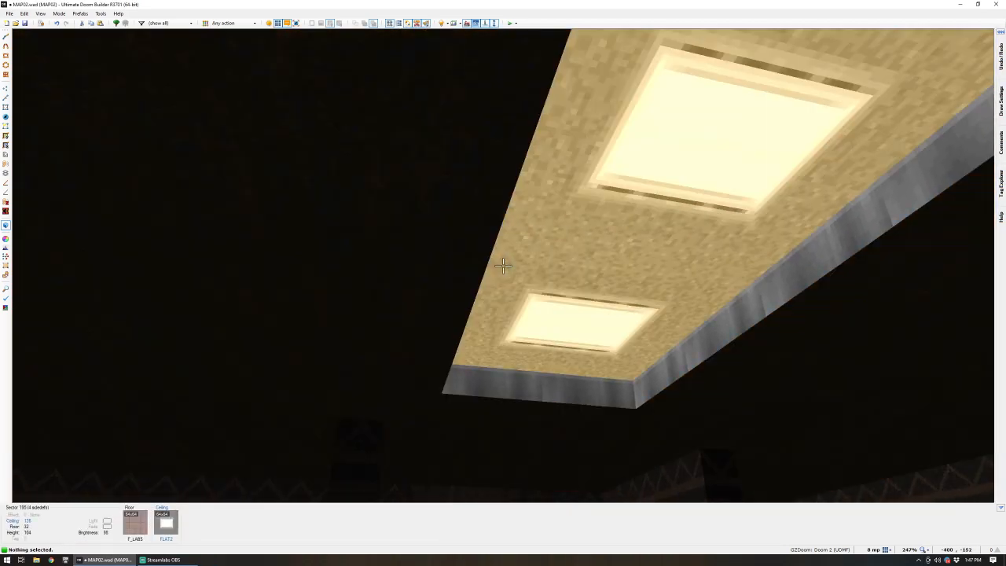
key("d")
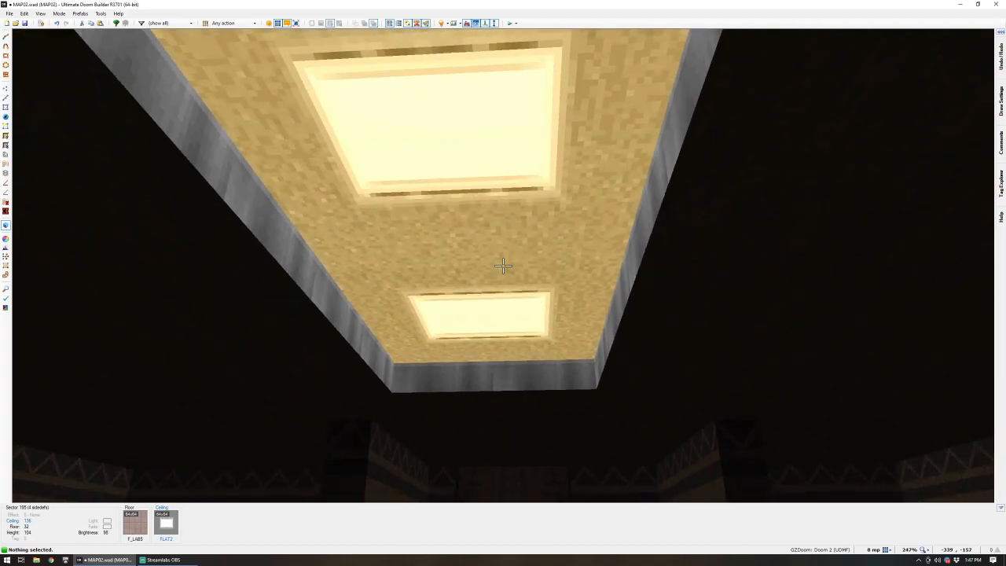
key("s")
key("w")
key("w")
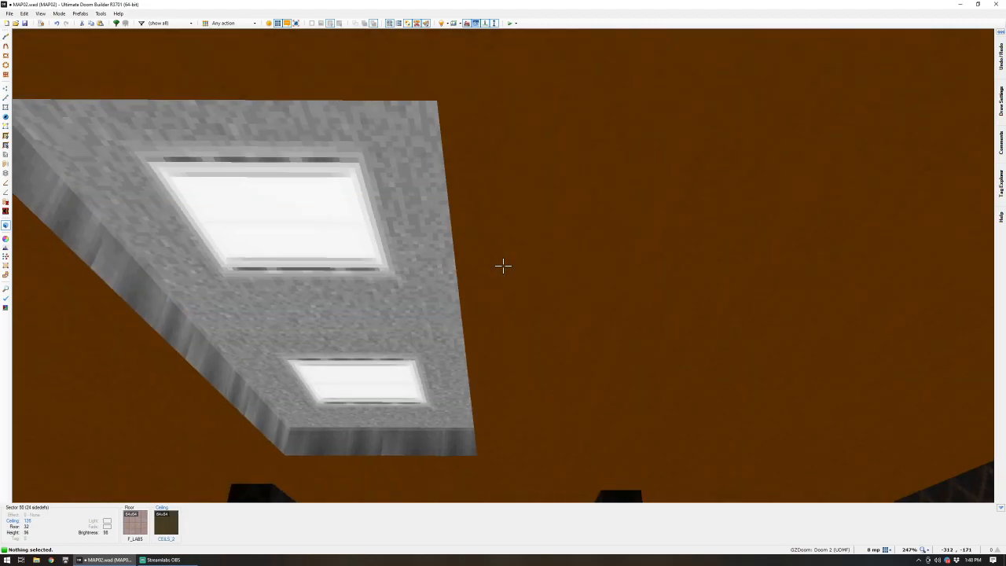
key("w")
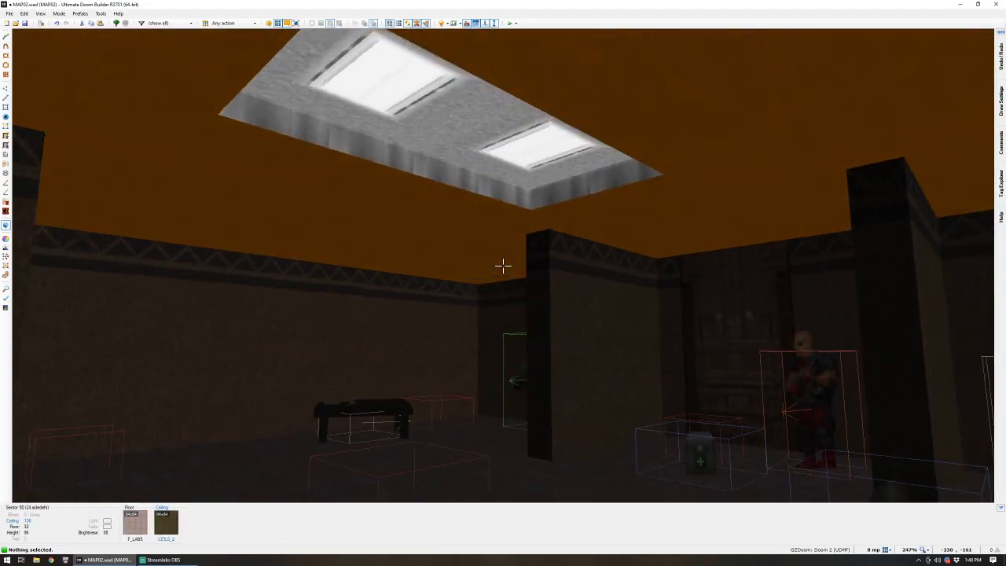
- Draw a larger rectangle 112 units wide around the light recess in the player start room as a border sector
key("q")
key("t")
scroll(557, 253, "down", 2)
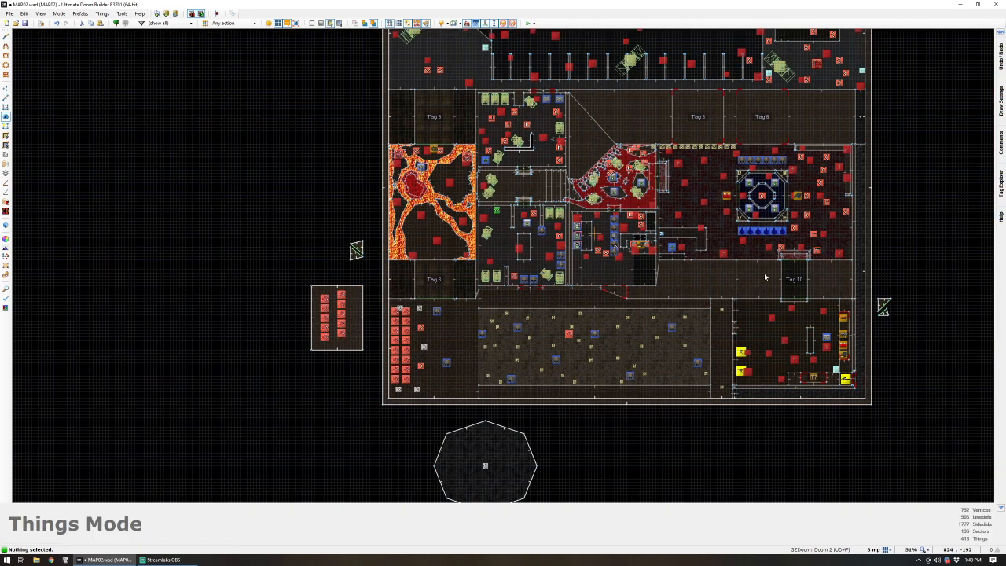
scroll(768, 278, "up", 2)
scroll(770, 278, "down", 2)
scroll(513, 262, "up", 4)
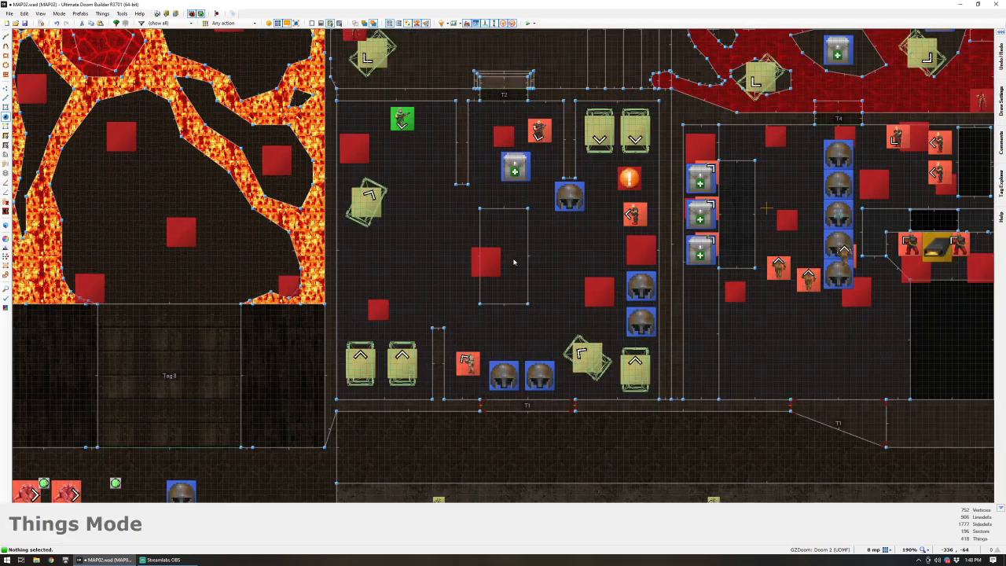
key("q")
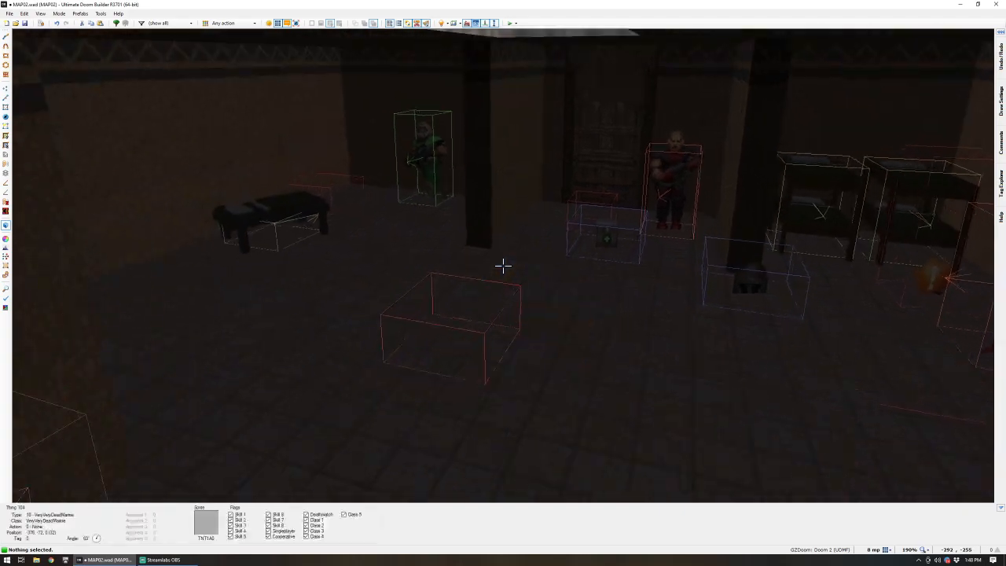
key("q")
scroll(485, 214, "up", 3)
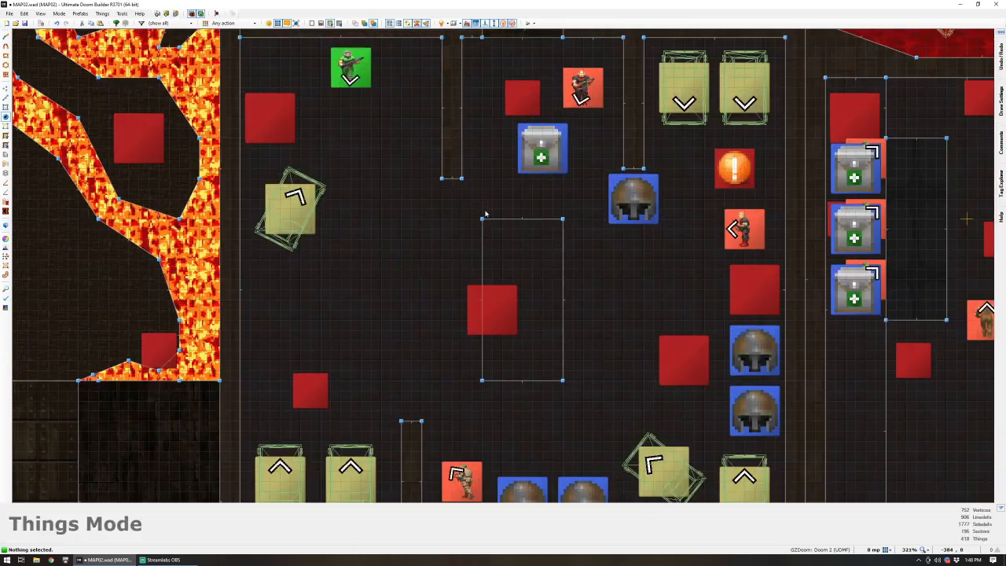
key("d")
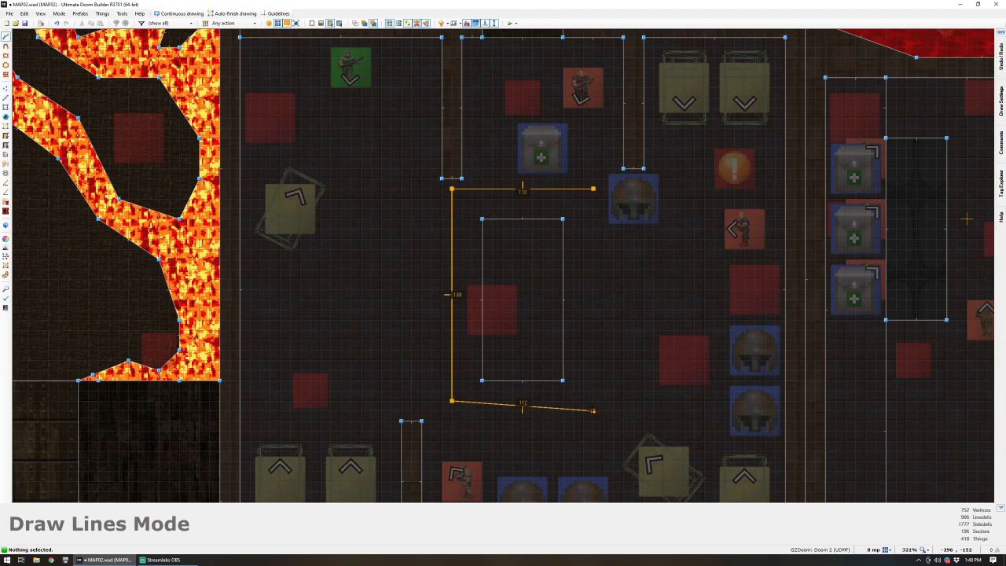
left_click(452, 402)
key("v")
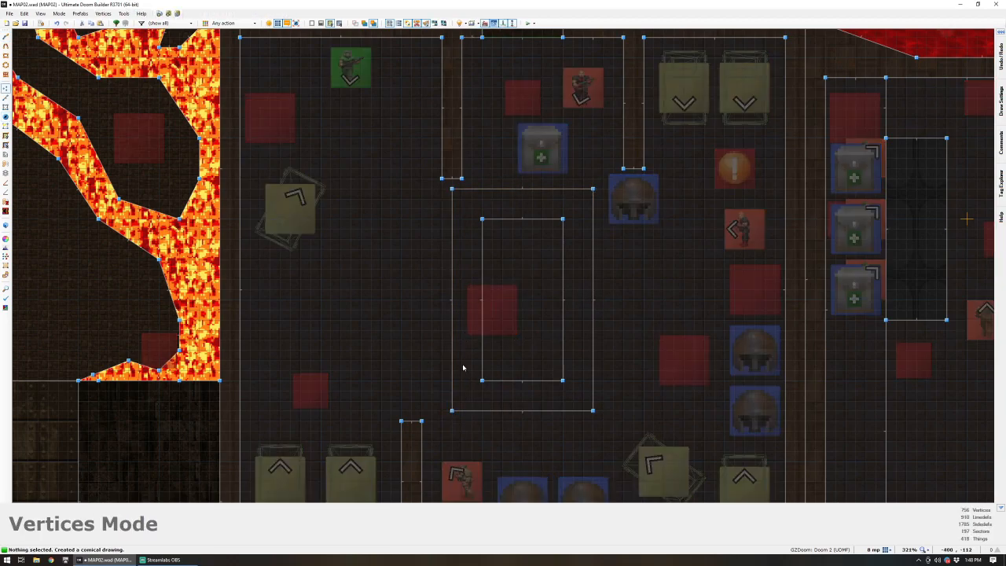
- Set the light recess sector's brightness to 160 and its surrounding border sector's brightness to 136
key("q")
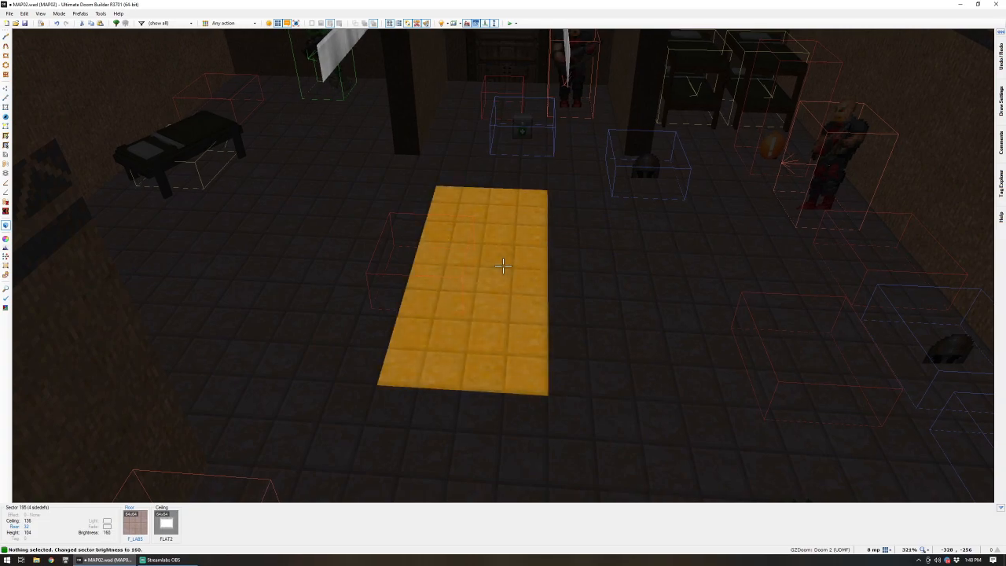
scroll(503, 265, "up", 3, "ctrl")
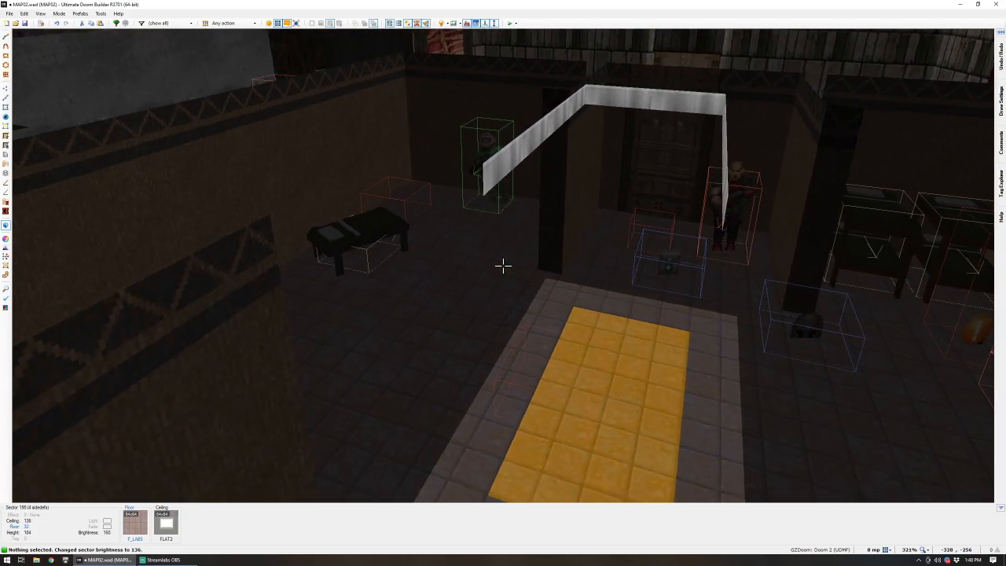
key("a")
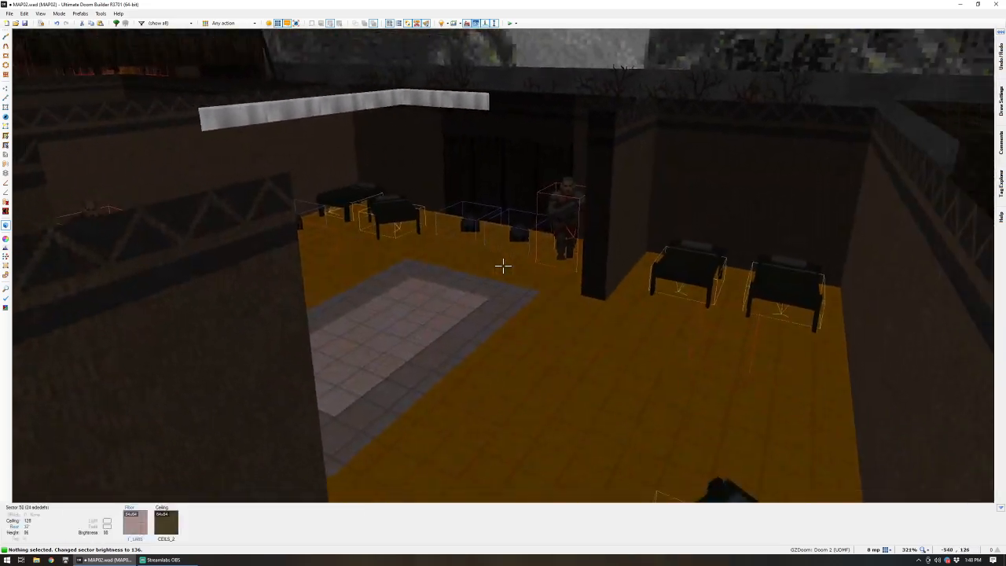
key("w")
key("s")
key("w")
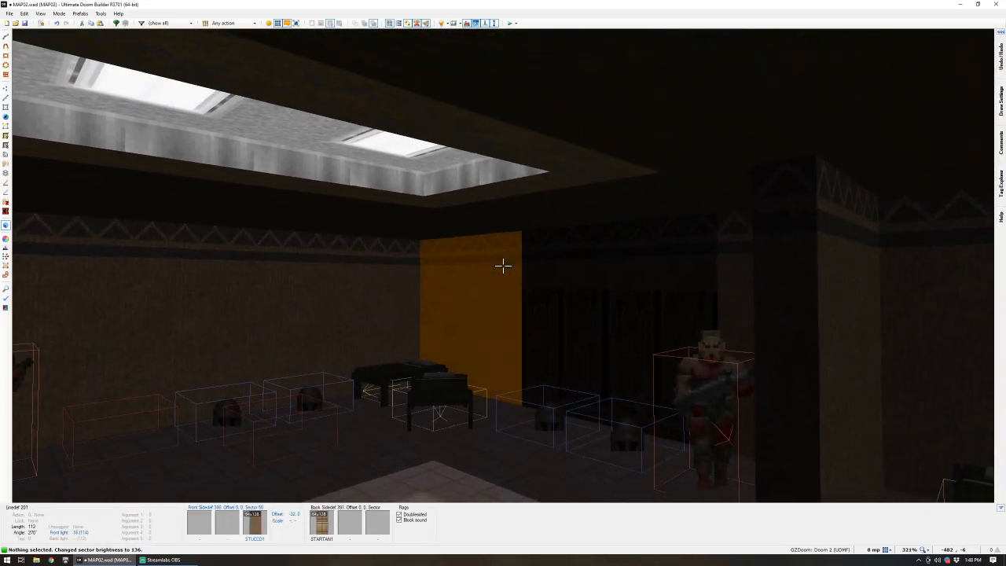
- Draw a 128 by 64 rectangular sector above the L-shaped wall in the room across the corridor
key("q")
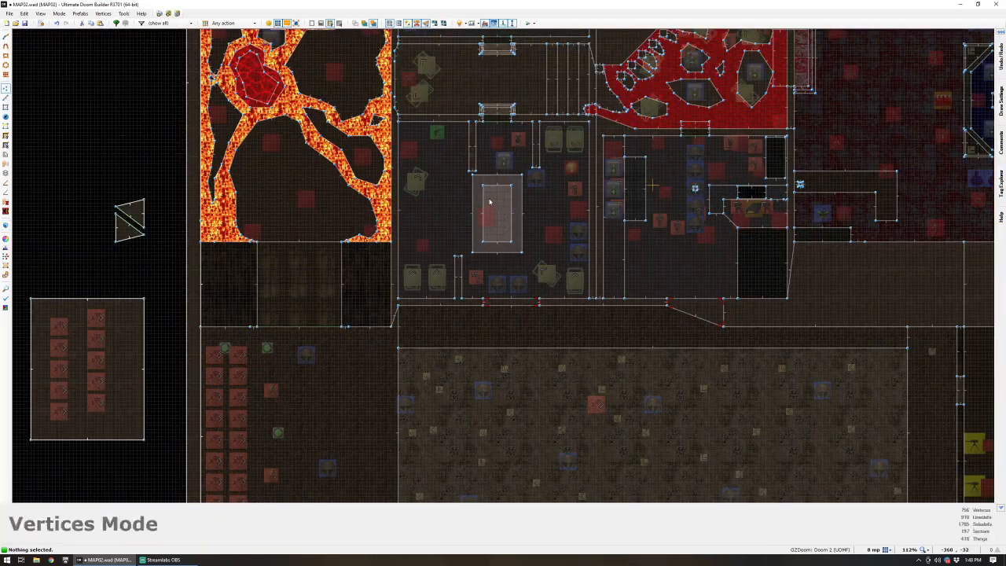
scroll(492, 204, "down", 4)
key("Up")
key("Up")
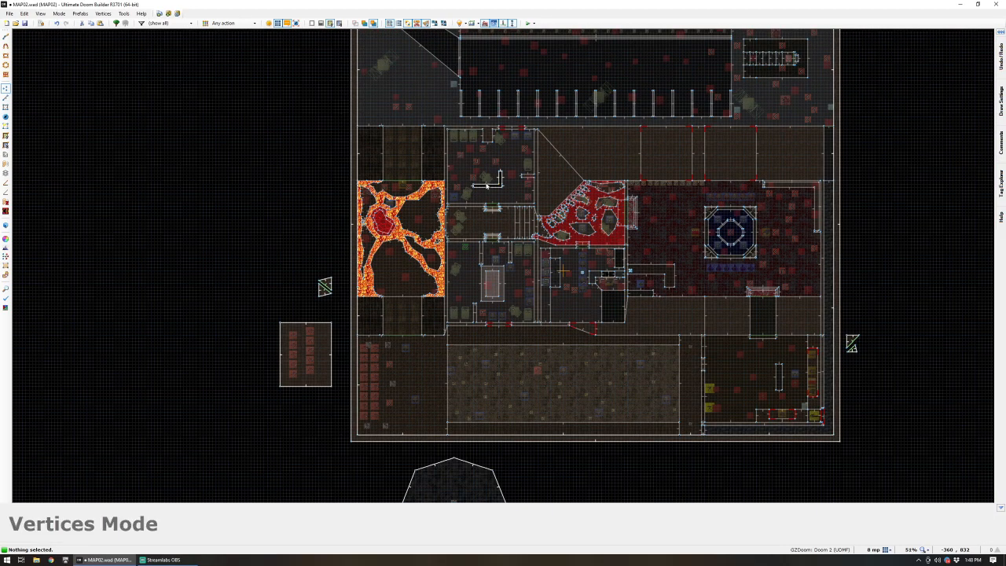
scroll(487, 184, "up", 7)
key("d")
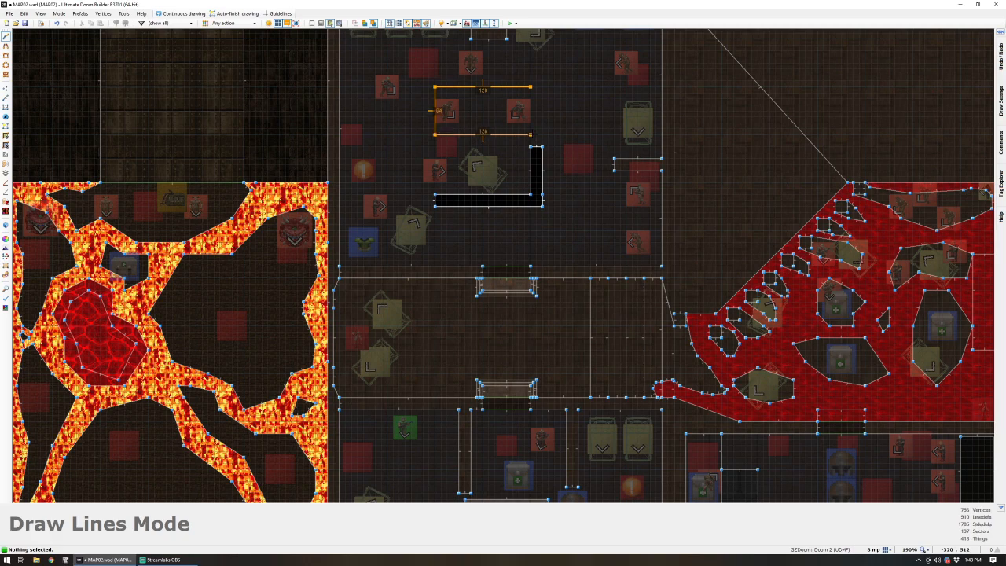
- Raise the new sector's ceiling to 136 and apply the STEP4 texture to the four sides of the recess
key("q")
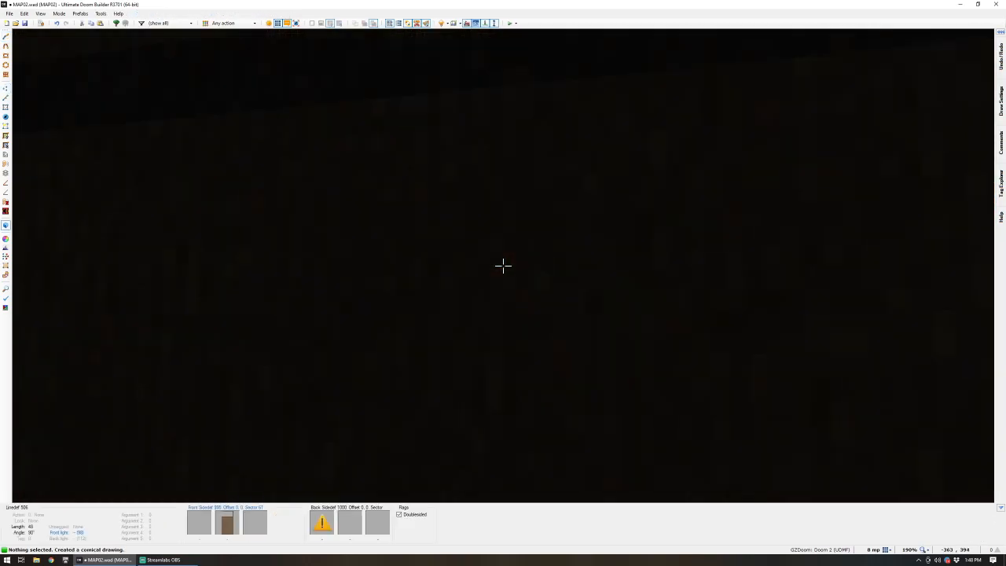
scroll(503, 267, "up", 2)
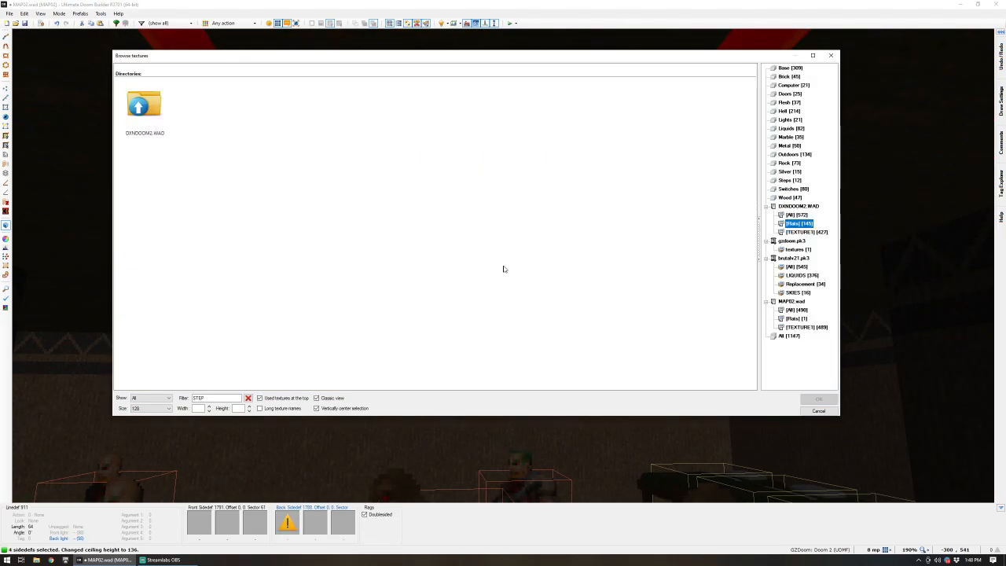
left_click(790, 336)
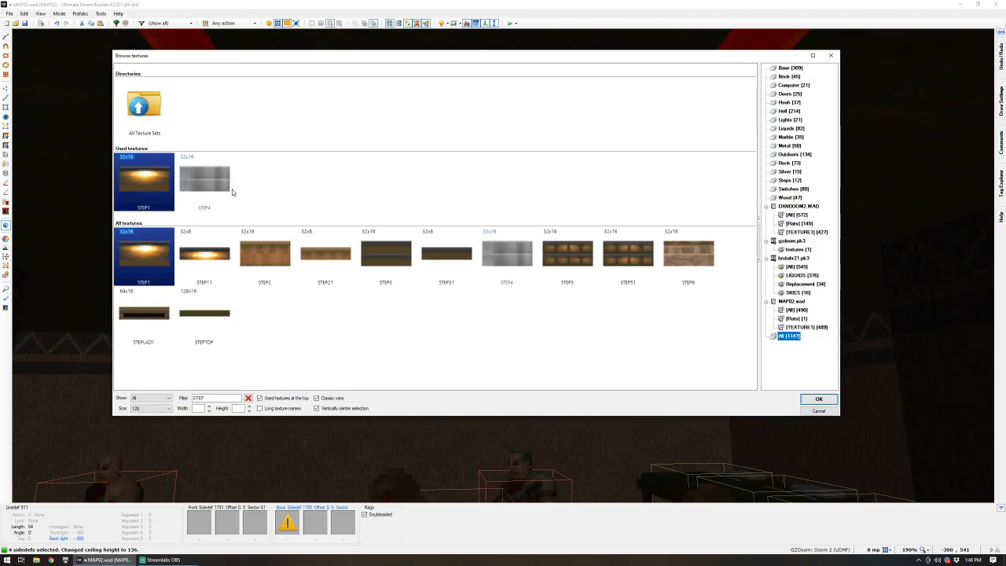
double_click(220, 186)
key("c")
- Apply the FLAT2 light flat to the ceiling of the new recess in the room with the L-shaped wall
left_click(504, 266)
middle_click(503, 266)
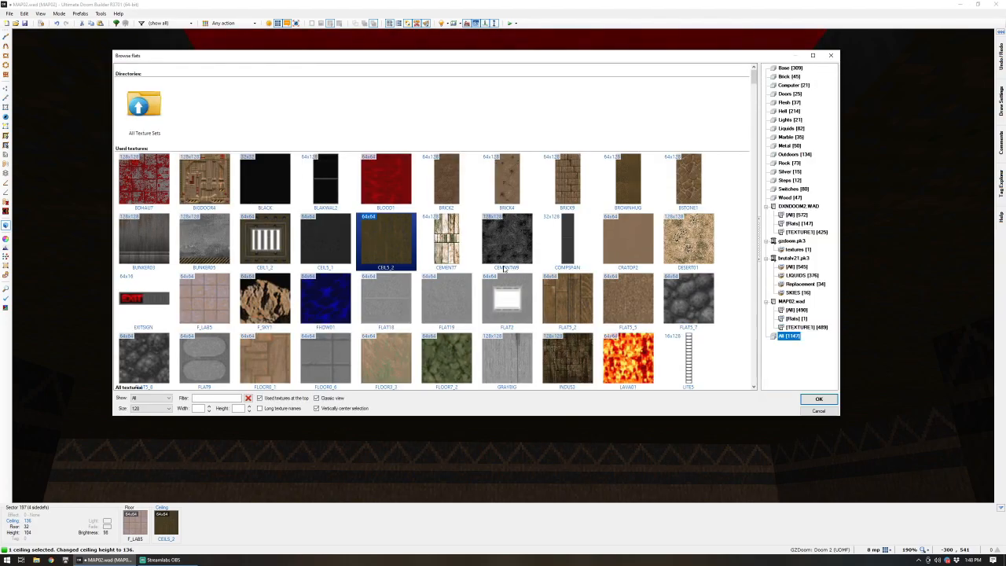
double_click(526, 307)
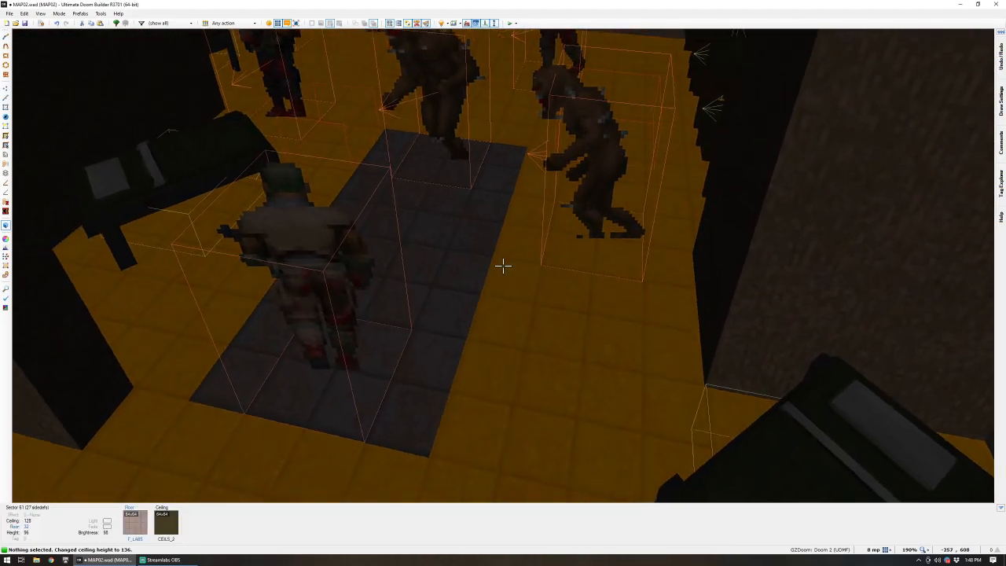
- Set the brightness of the new light recess sector to 160, keeping its floor level with the room
scroll(503, 266, "up", 2, "shift")
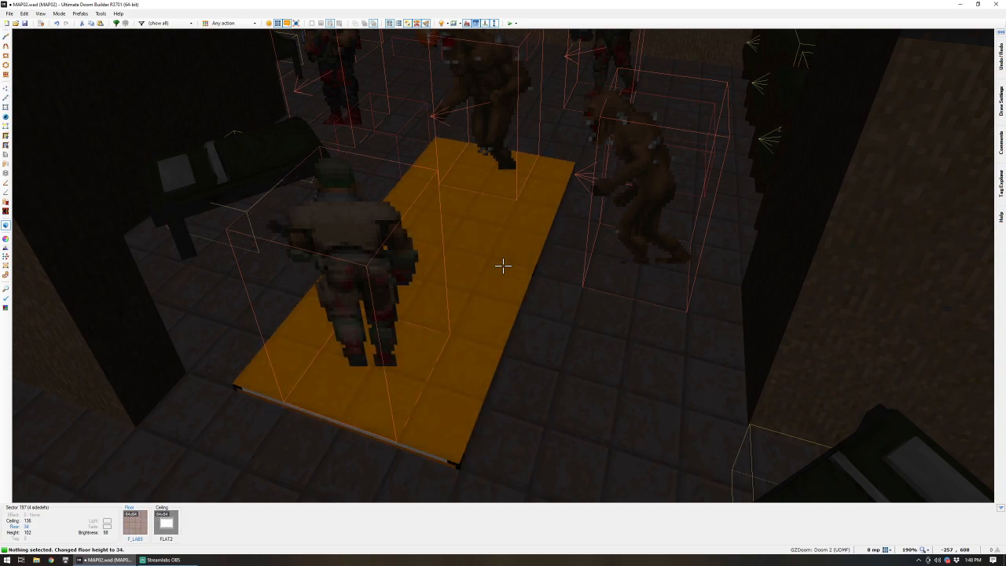
scroll(504, 265, "down", 2, "shift")
scroll(503, 266, "up", 1, "ctrl")
scroll(503, 266, "up", 7, "ctrl")
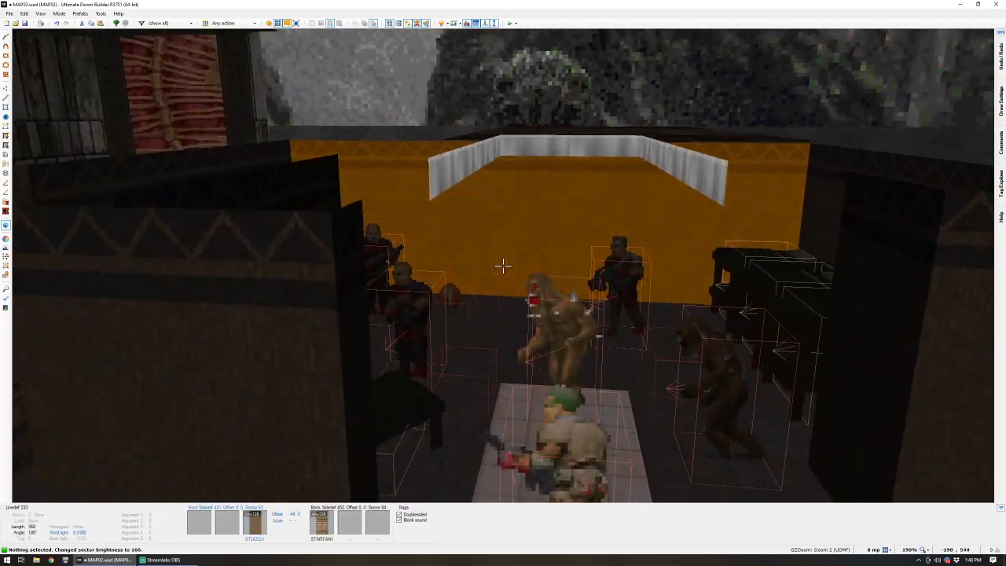
- Shorten the L-shaped wall's upright leg away from the light sector and set that sector's brightness to 136
key("v")
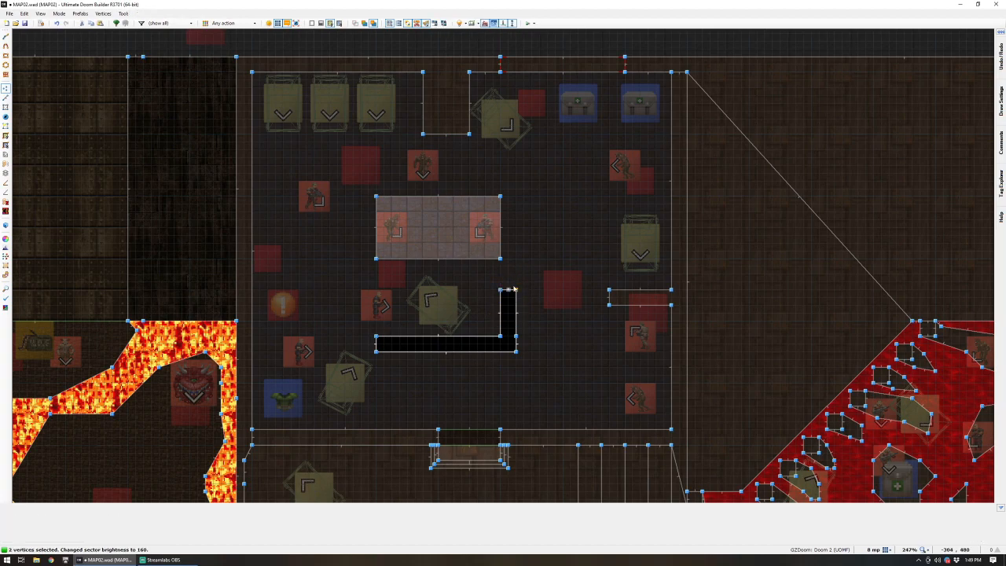
key("w")
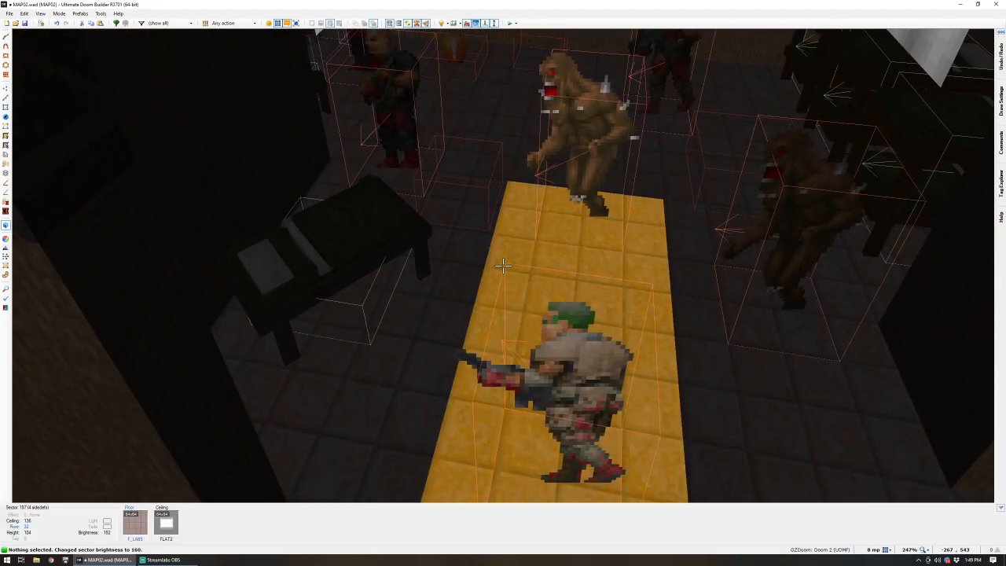
key("v")
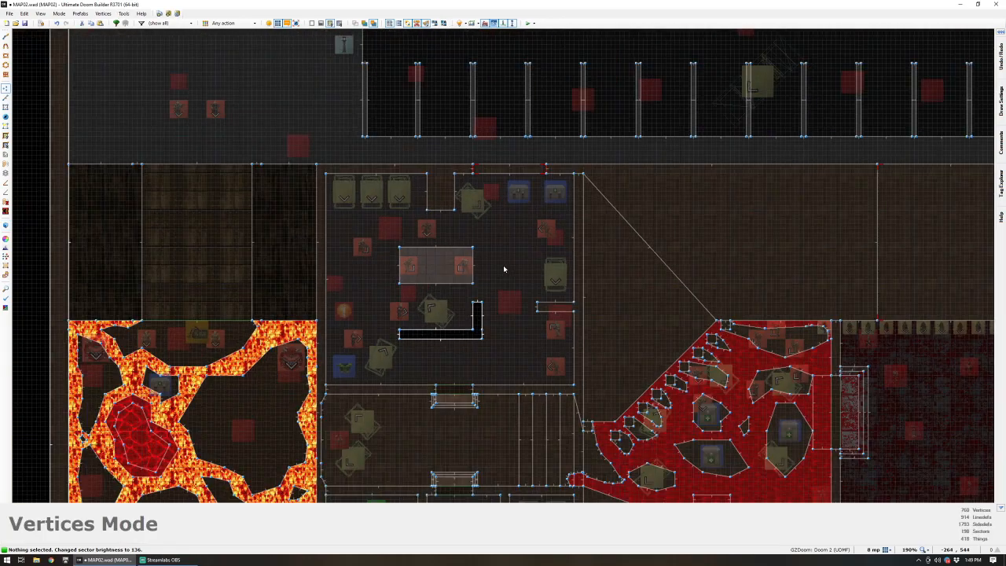
- Draw a 160 by 96 rectangle around the light sector above the L-shaped wall
scroll(504, 270, "up", 2)
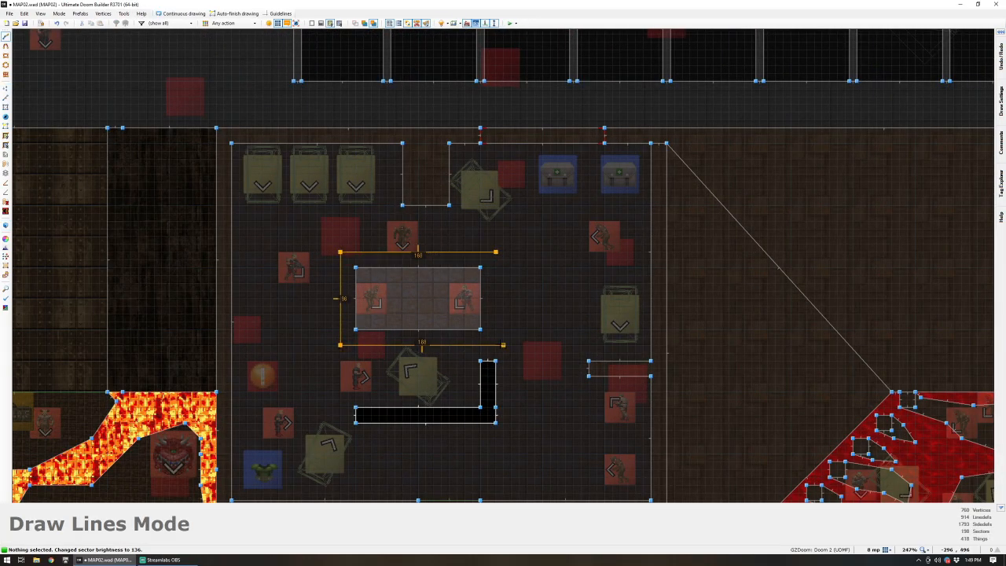
key("q")
key("w")
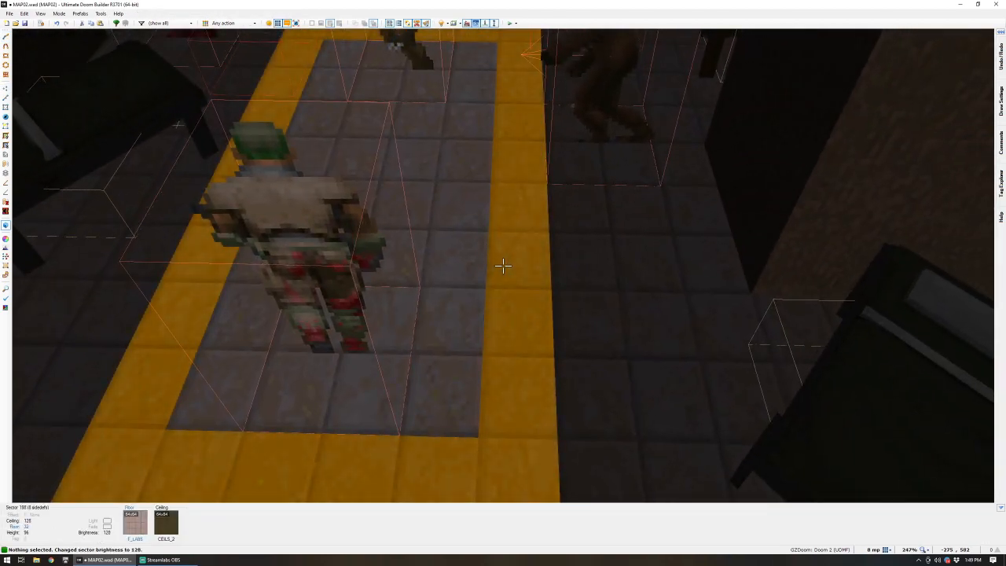
- Set the brightness of the border sectors around the light sectors in both corridor-side rooms to 120
scroll(504, 266, "up", 1, "ctrl")
key("s")
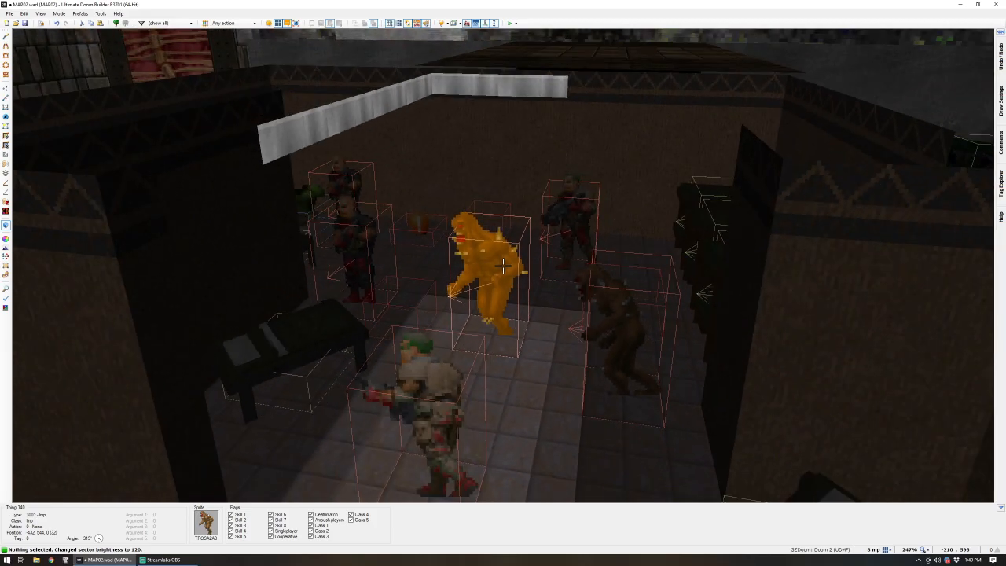
key("w")
key("w")
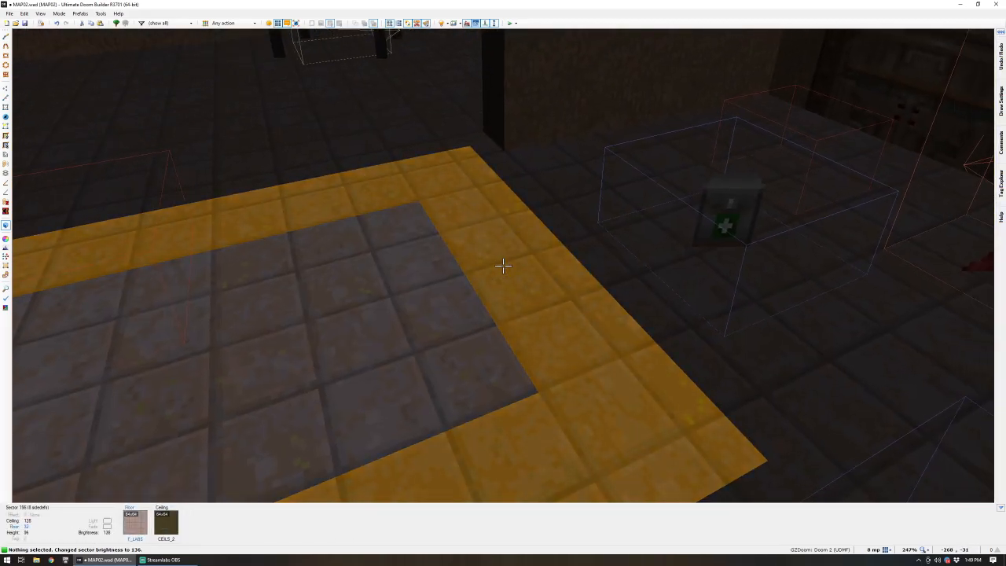
key("w")
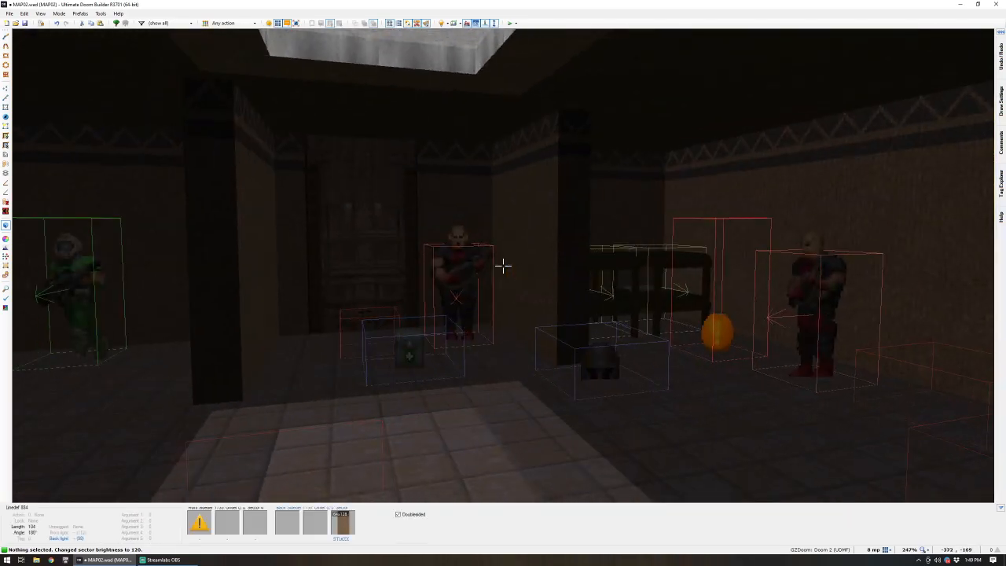
key("q")
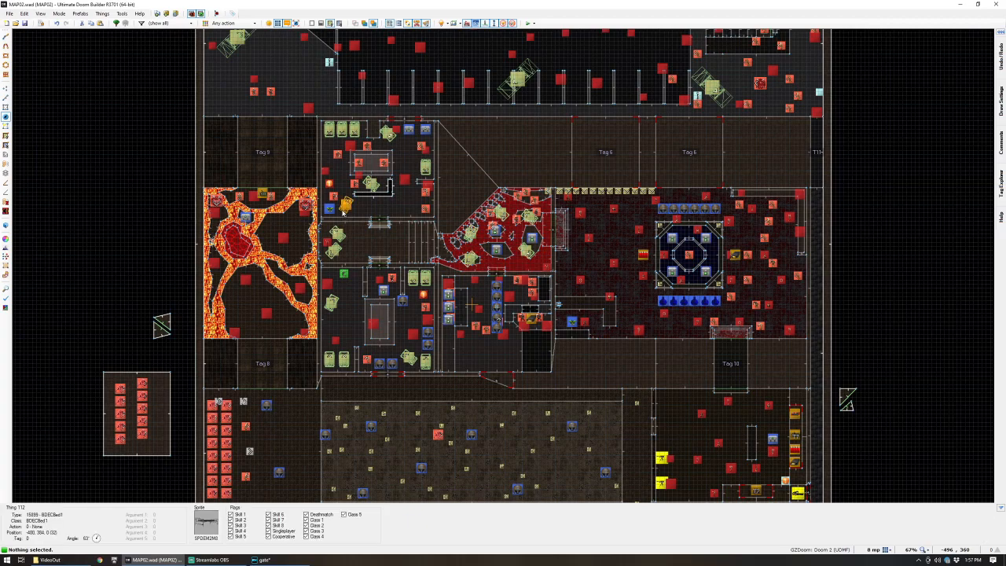
- Draw a 32 by 64 rectangle between the L-shaped wall and the room's south wall, beside the angled bed
scroll(343, 213, "up", 8)
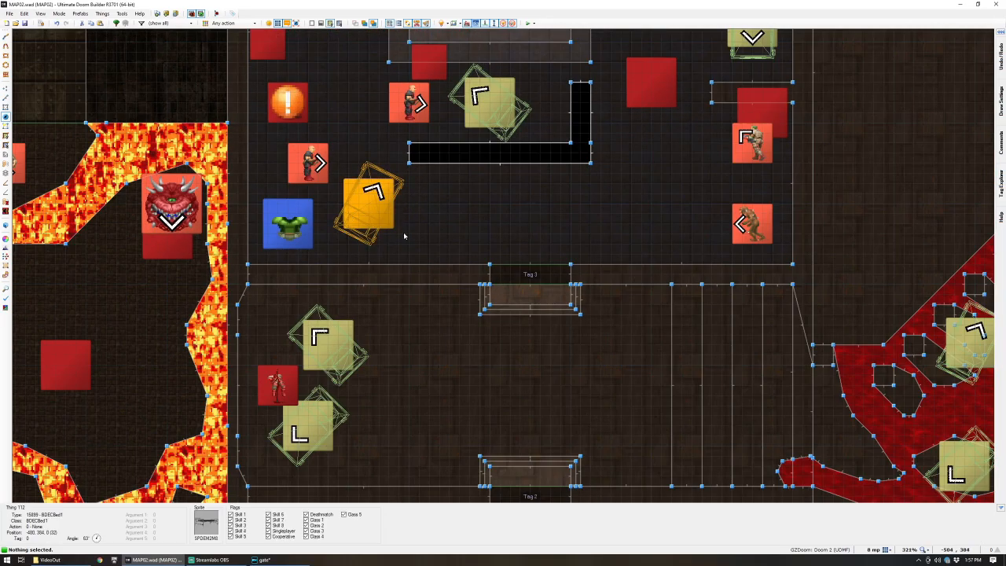
key("q")
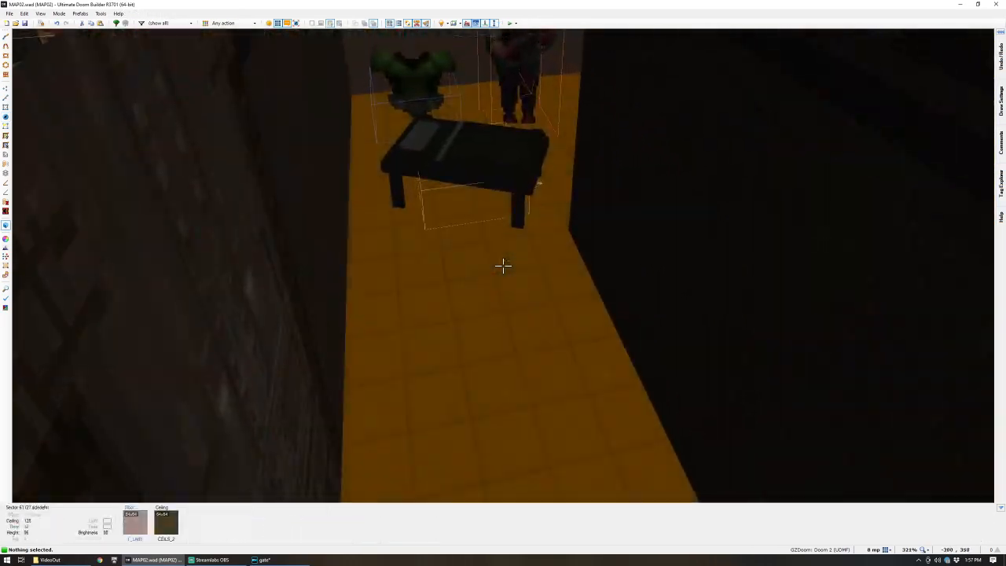
key("e")
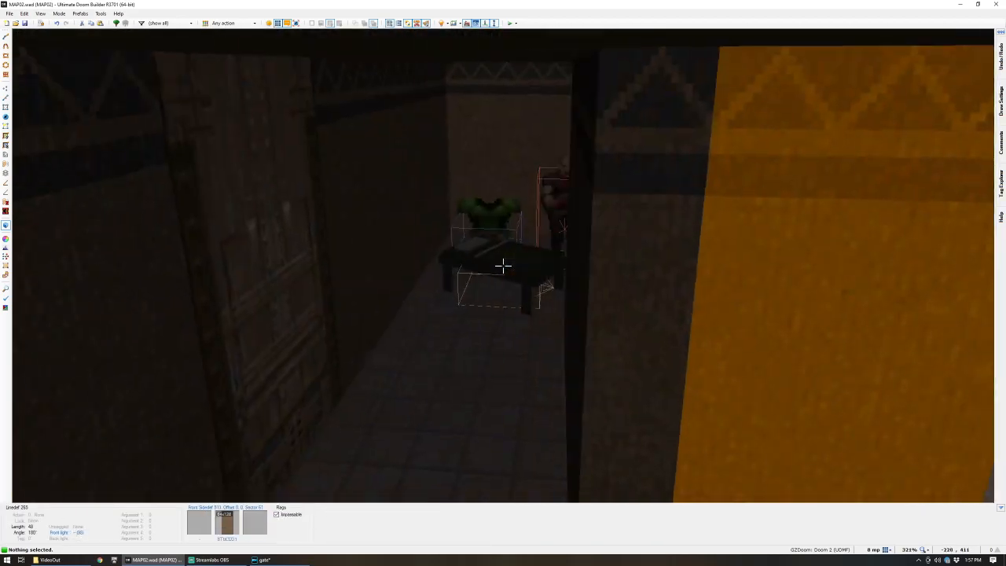
key("q")
scroll(499, 259, "up", 4)
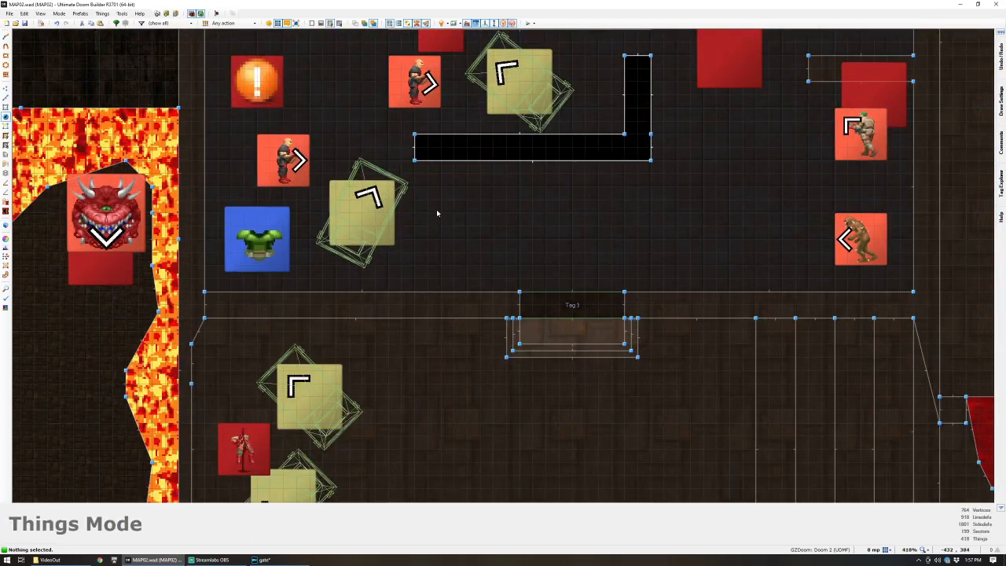
key("d")
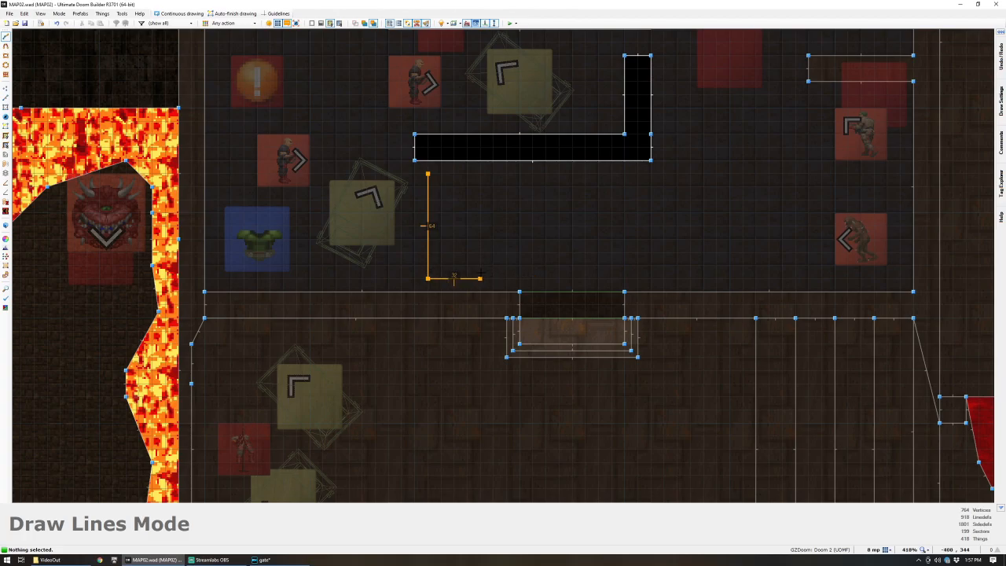
left_click(427, 173)
- Raise the floor of the new rectangular sector beside the bed to height 64
key("q")
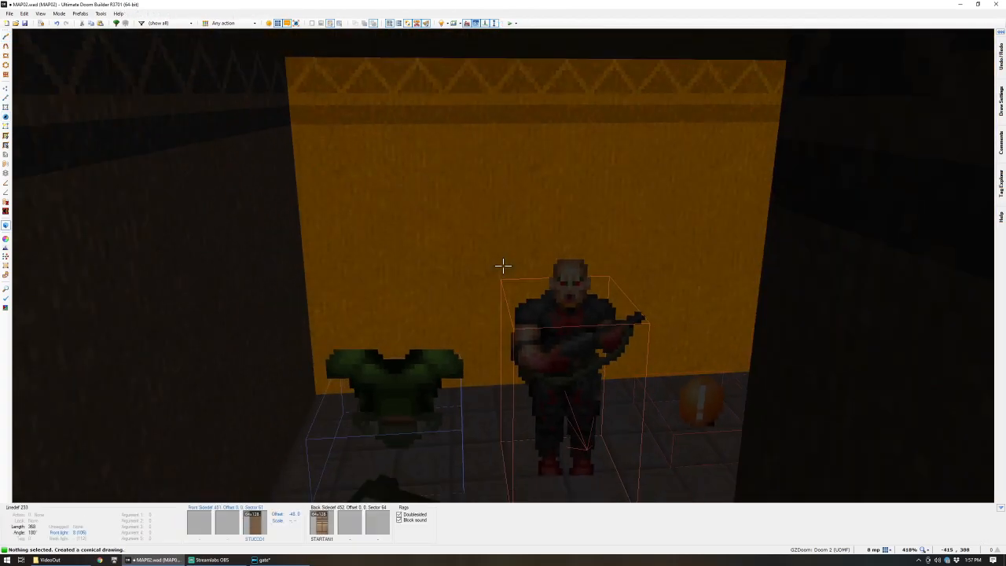
key("e")
key("e")
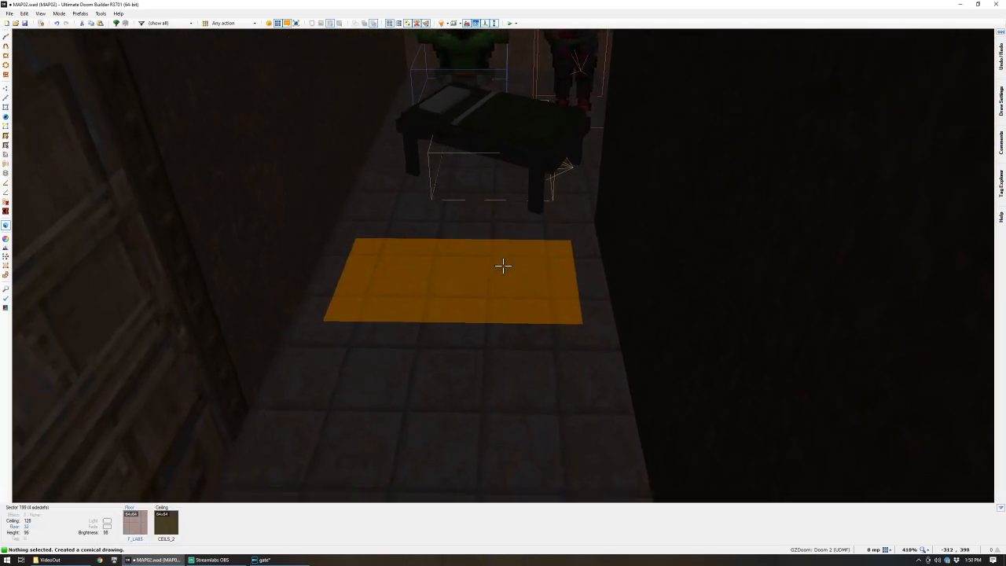
left_click(504, 266)
scroll(503, 266, "up", 2)
scroll(503, 266, "up", 2)
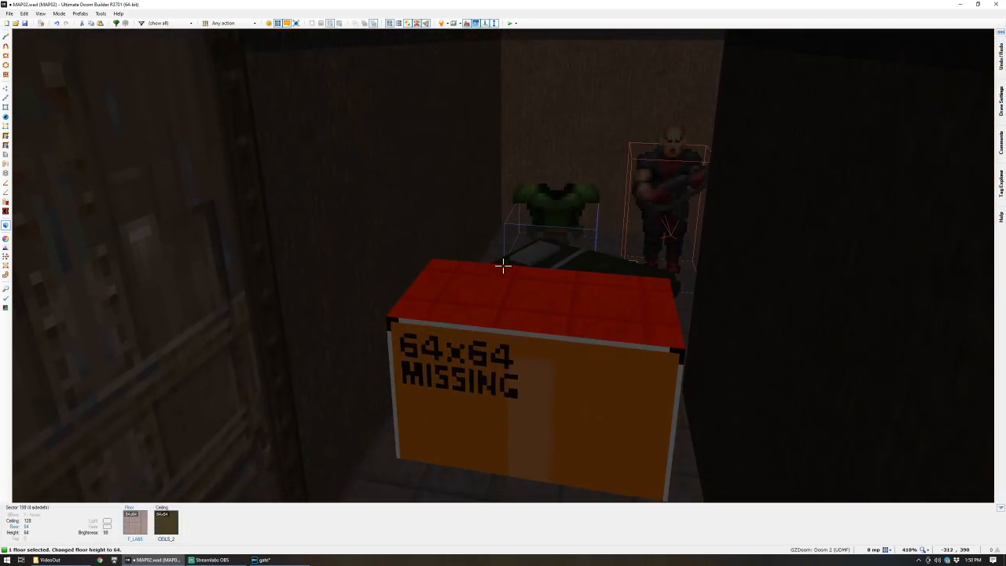
key("c")
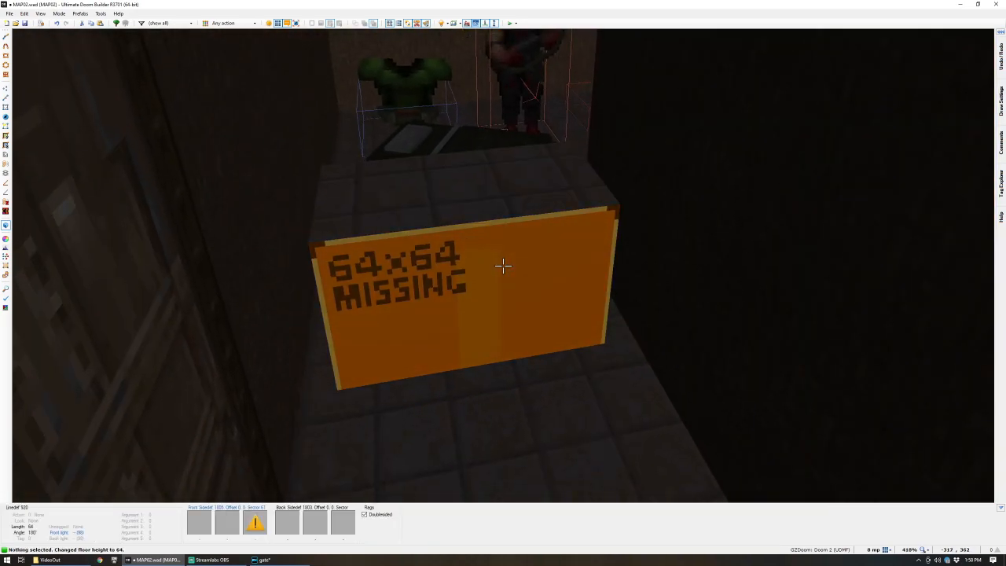
- Apply the CRATINY texture to all four sides of the raised block and copy that texture
type("t")
type("CRA")
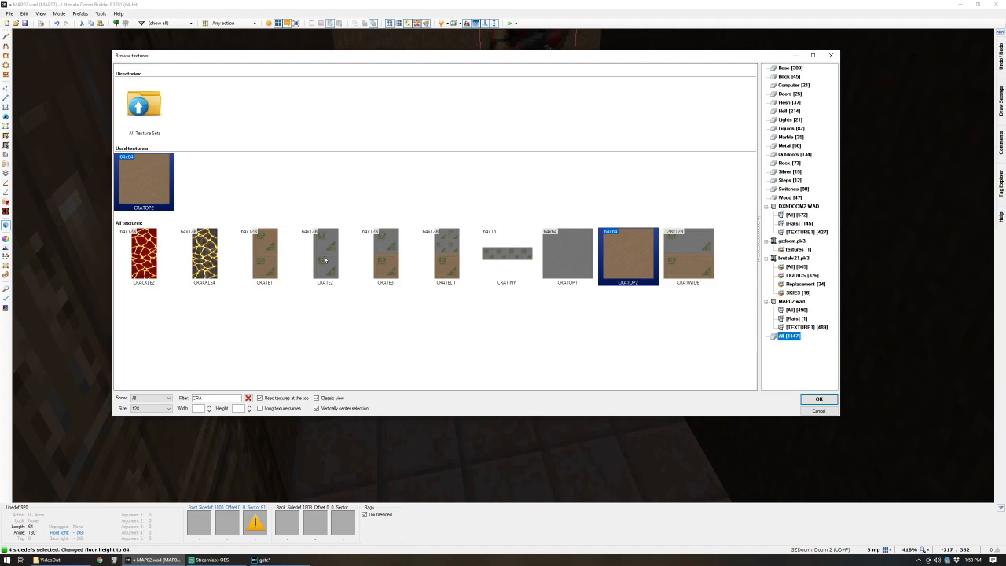
double_click(508, 254)
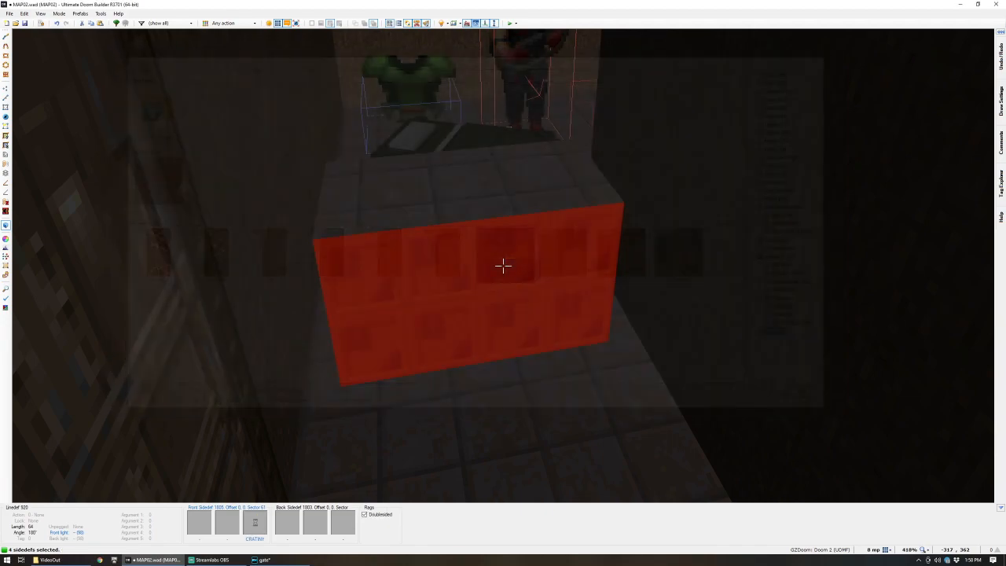
key("ctrl+c")
- Apply the CRATOP1 flat to the top of the crate beside the bed
key("w")
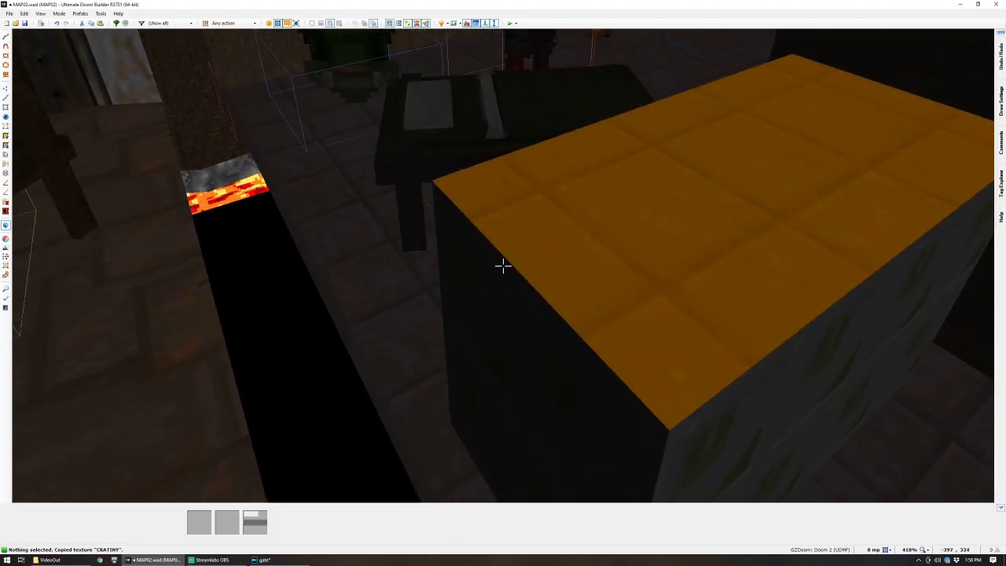
key("w")
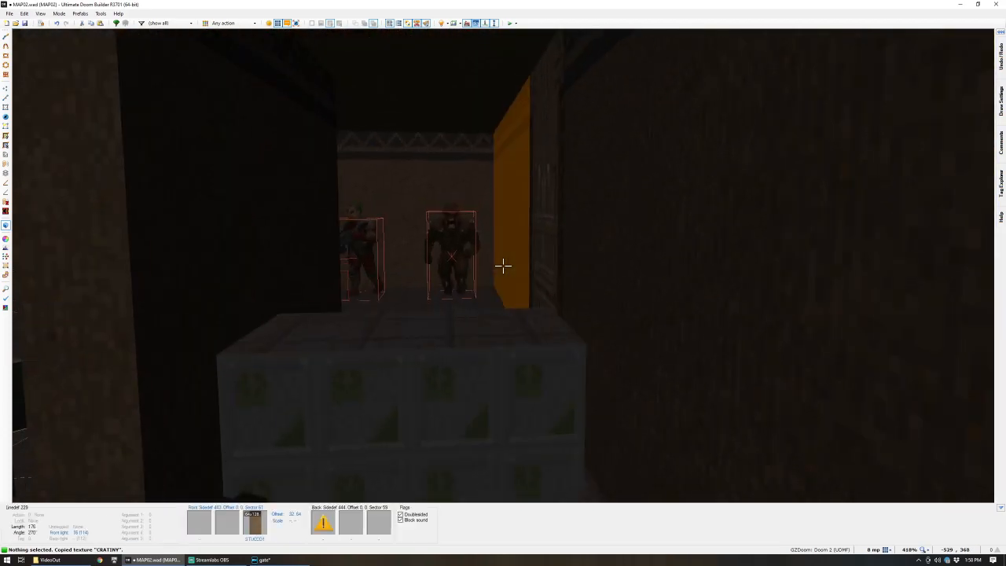
left_click(503, 266)
middle_click(503, 266)
type("CRAT")
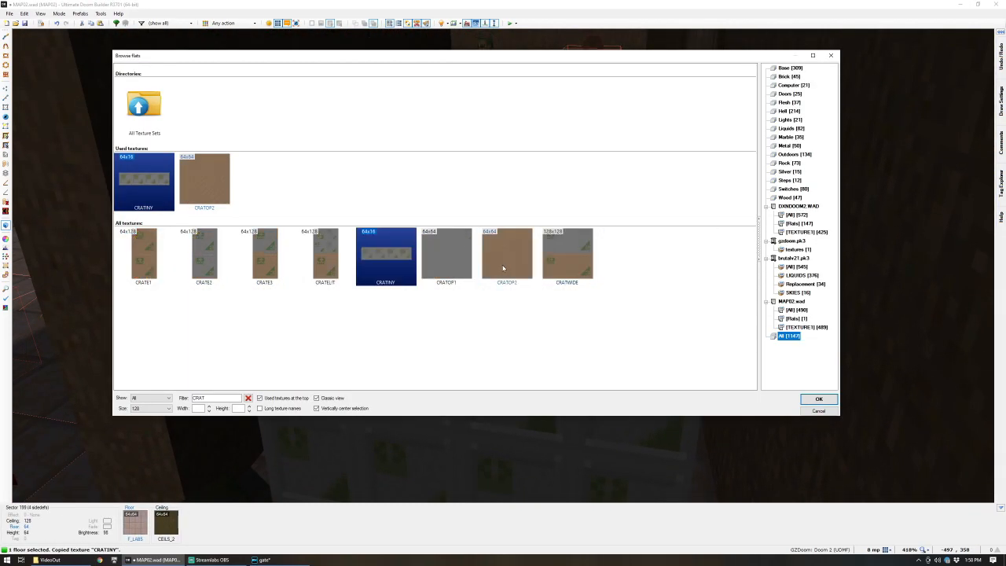
double_click(443, 253)
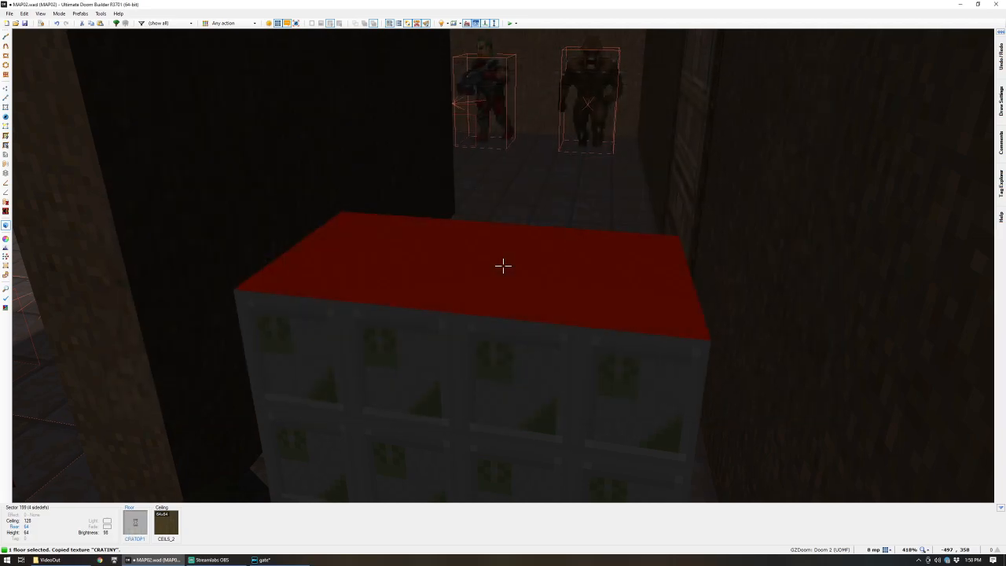
left_click(504, 265)
key("s")
key("w")
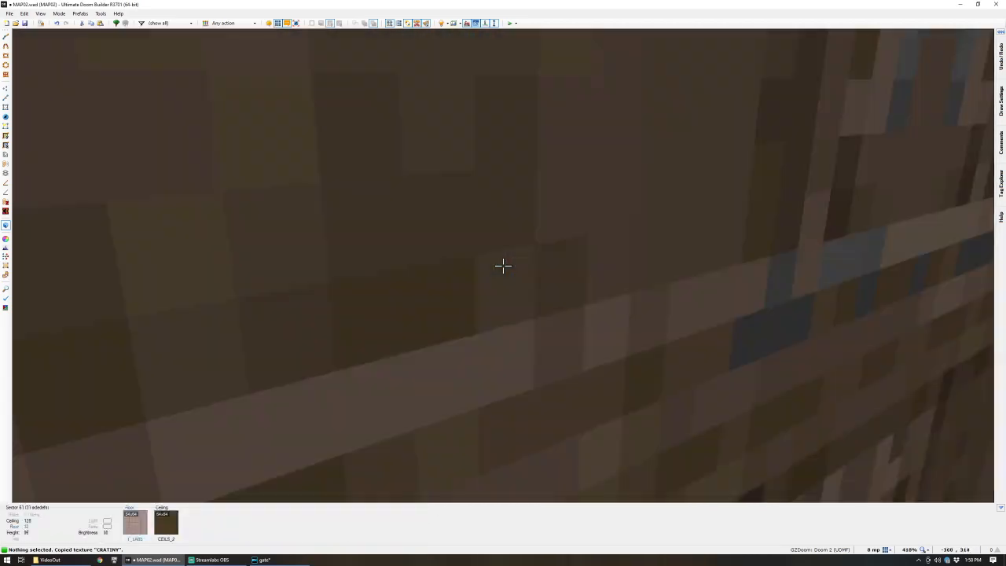
key("w")
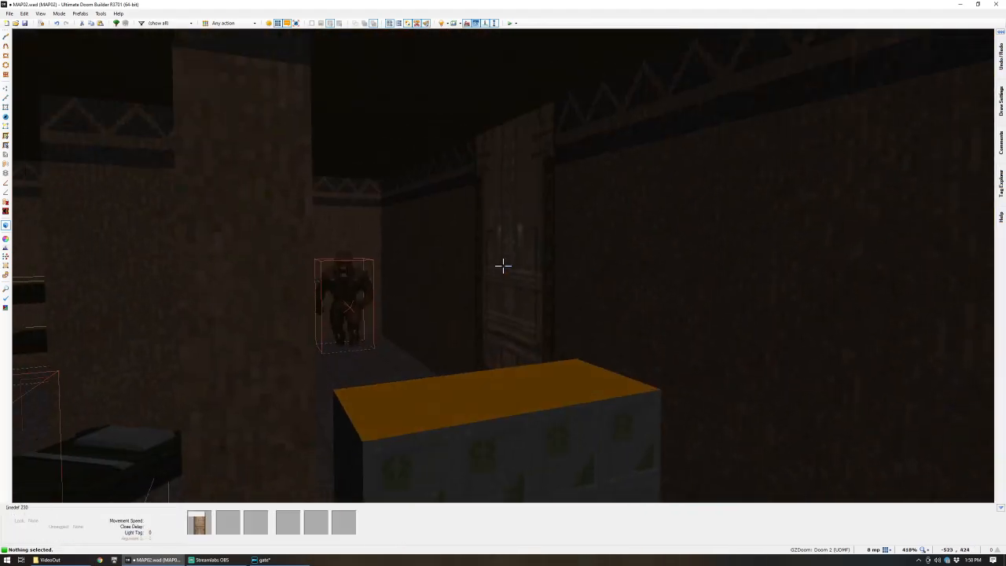
key("q")
- Move the Tag 3 doorway and its nested light borders about 40 units east along the corridor's north wall
scroll(504, 270, "down", 6)
scroll(564, 330, "up", 6)
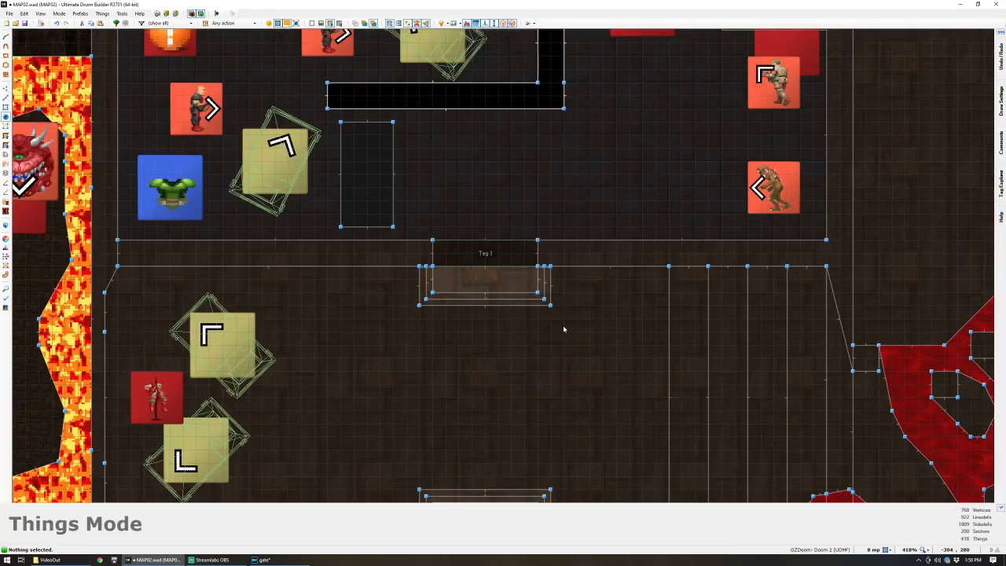
scroll(467, 328, "up", 3)
scroll(459, 330, "down", 4)
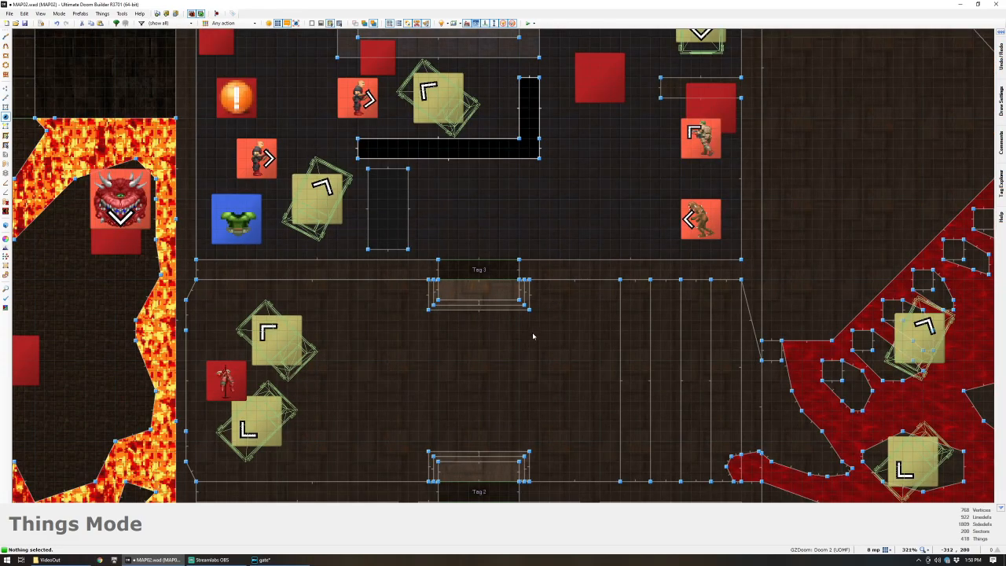
scroll(516, 350, "down", 3)
scroll(503, 480, "down", 3)
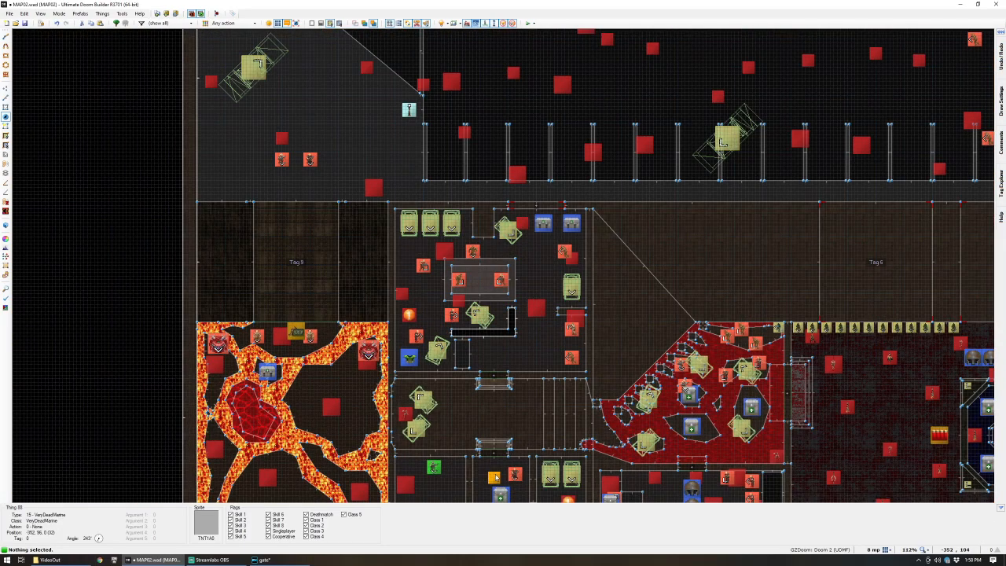
middle_click_drag(496, 478, 495, 436)
scroll(488, 434, "up", 4)
scroll(487, 401, "down", 1)
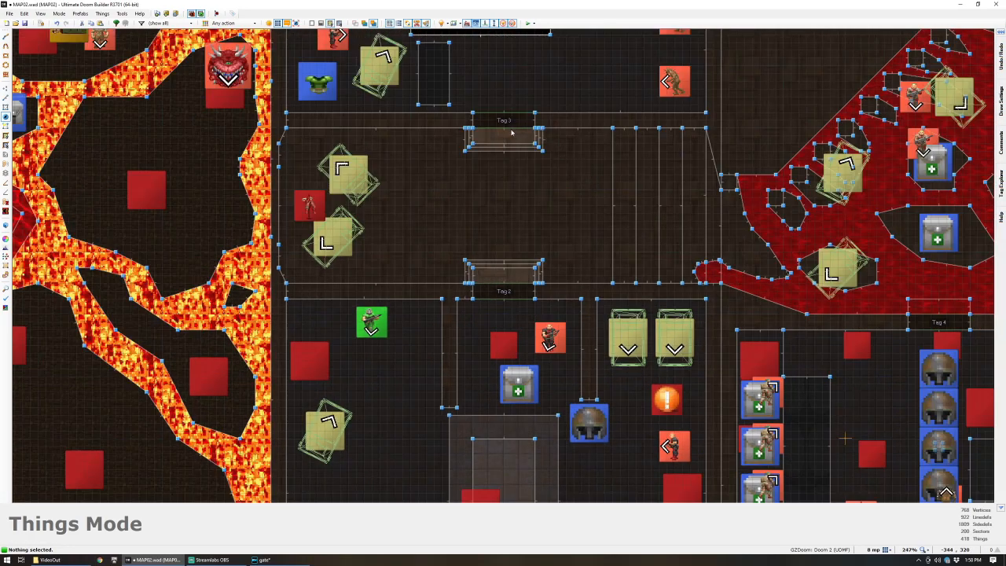
key("v")
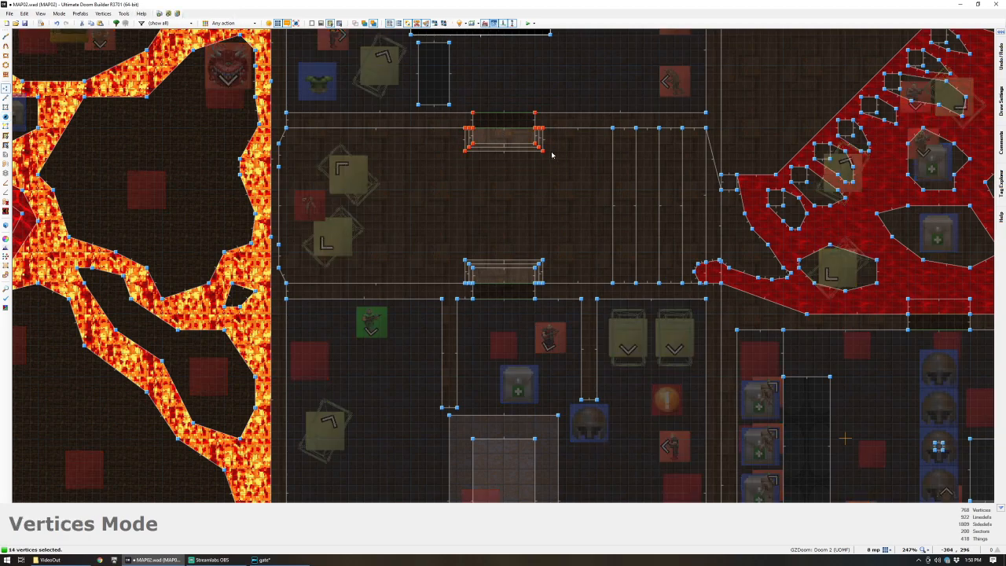
scroll(547, 130, "up", 3)
left_click_drag(540, 108, 569, 110)
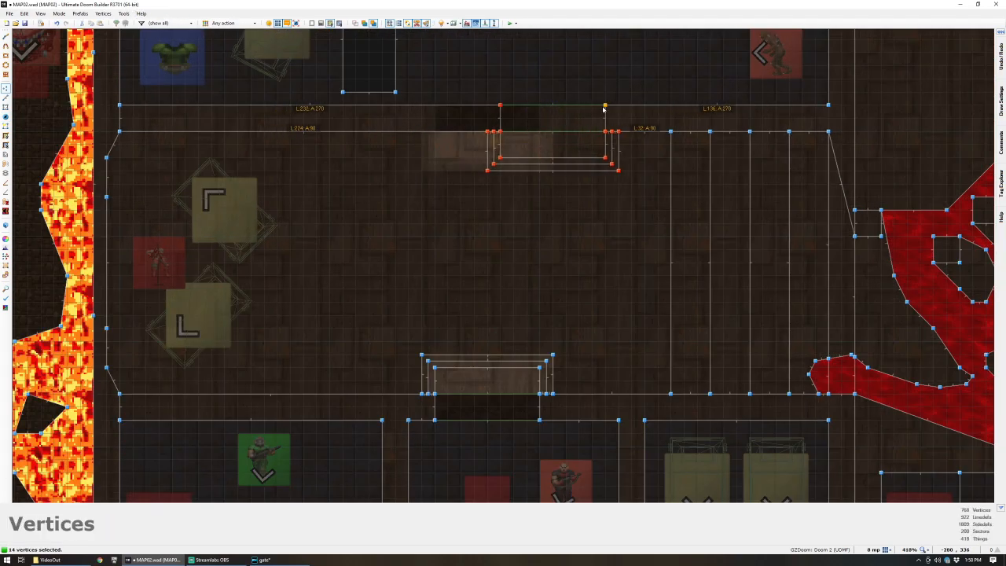
right_click_drag(604, 109, 606, 109)
key("c")
- Move the Tag 2 doorway, its nested light borders and the adjacent partition wall about 40 units west
scroll(439, 354, "down", 3)
scroll(396, 495, "up", 2)
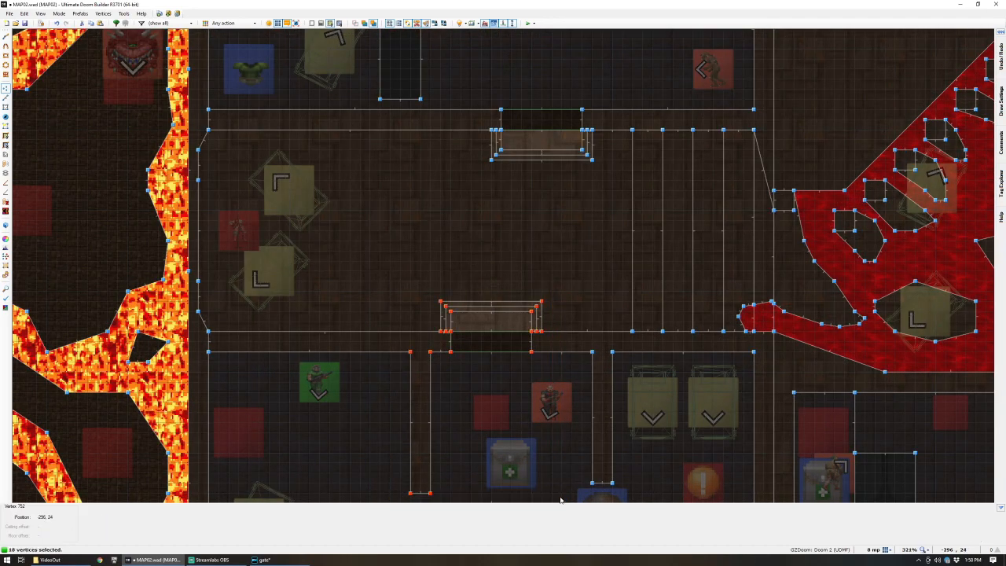
scroll(396, 385, "up", 3)
left_click_drag(419, 335, 337, 334)
key("c")
- Widen the Tag 2 doorway to 96 units by moving its east-side door and border vertices outward
scroll(369, 257, "down", 4)
scroll(369, 257, "up", 3)
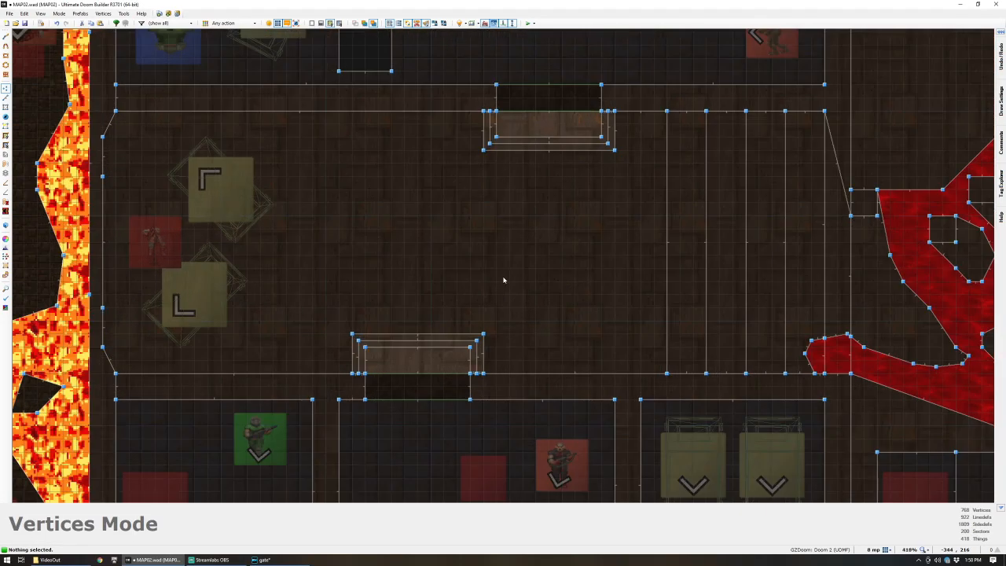
scroll(469, 414, "up", 1)
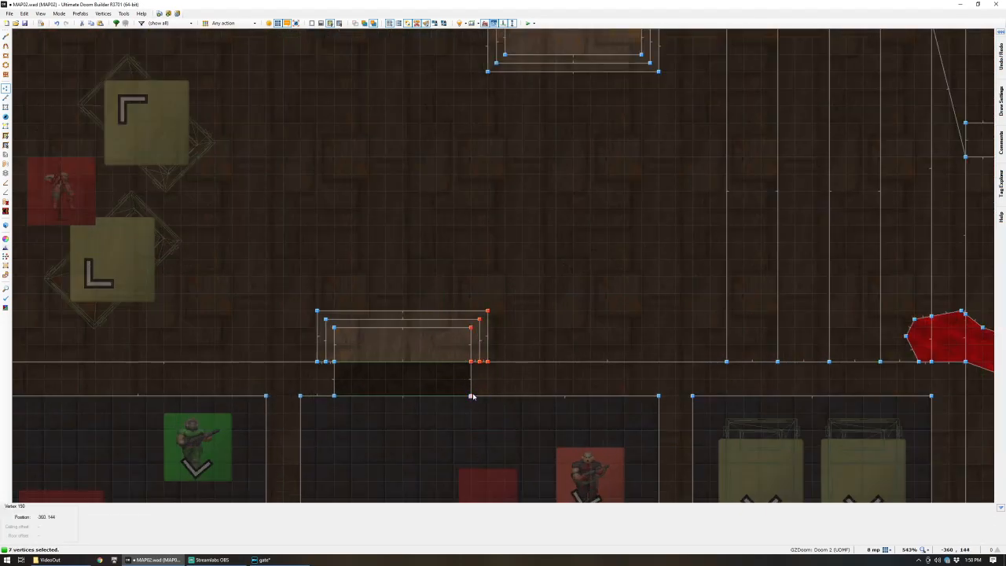
left_click_drag(497, 397, 548, 398)
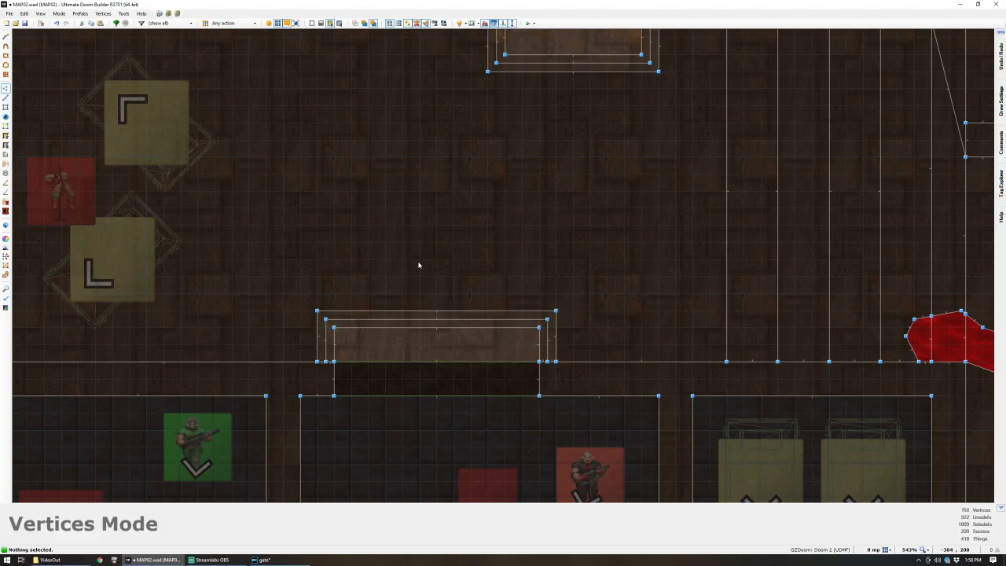
- Examine in 3D how the door texture fits the widened Tag 2 doorway
scroll(419, 266, "down", 2)
scroll(343, 344, "up", 3)
key("q")
key("s")
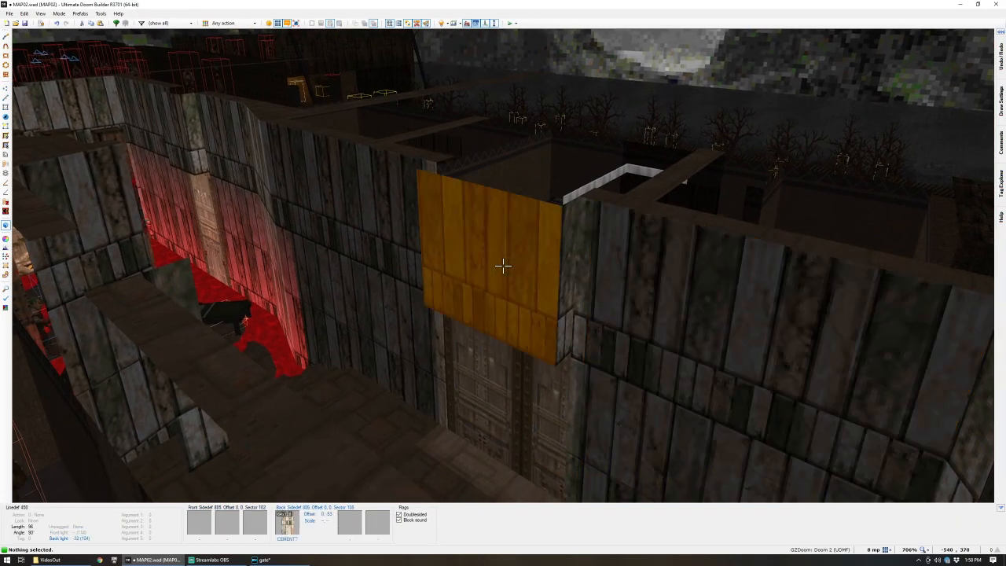
key("w")
key("d")
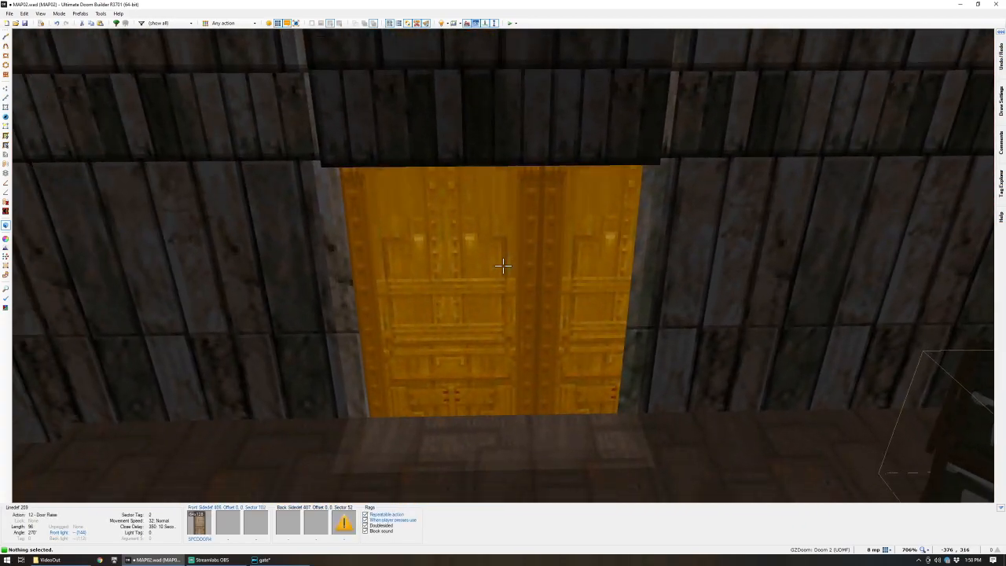
key("w")
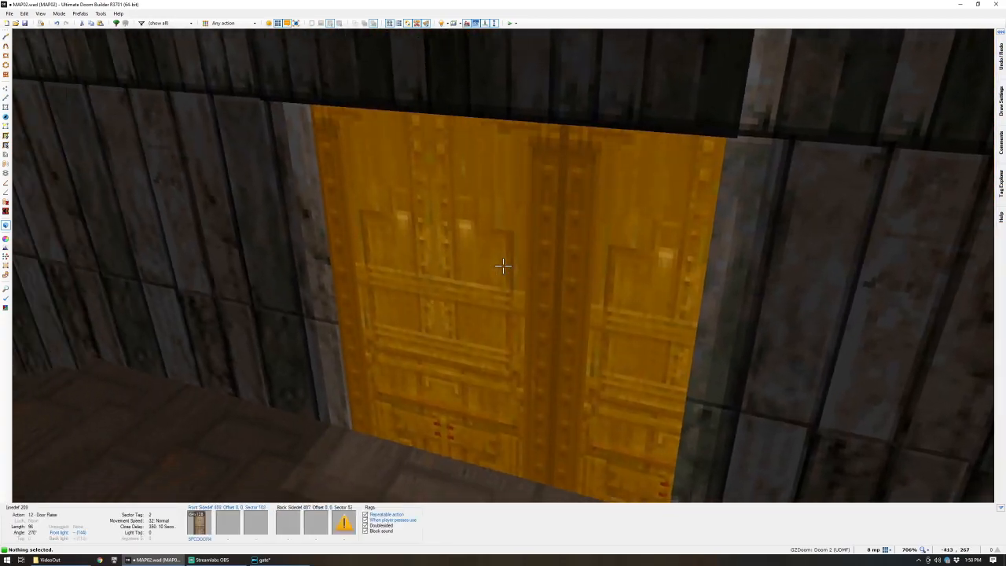
key("q")
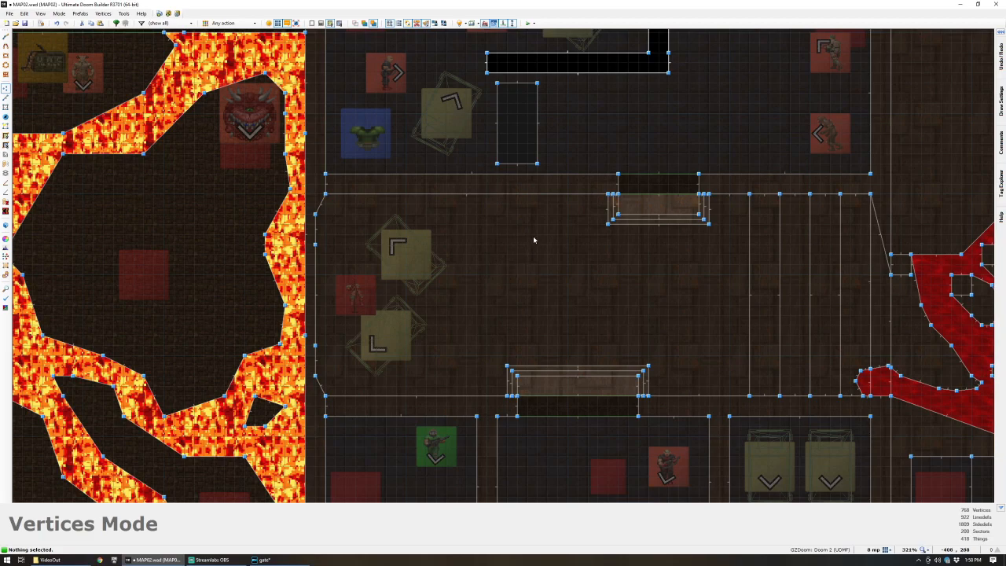
- Recess both faces of the Tag 2 door 4 units into its doorway, using new vertices along the jambs
scroll(612, 187, "down", 2)
scroll(608, 194, "up", 1)
scroll(560, 385, "up", 4)
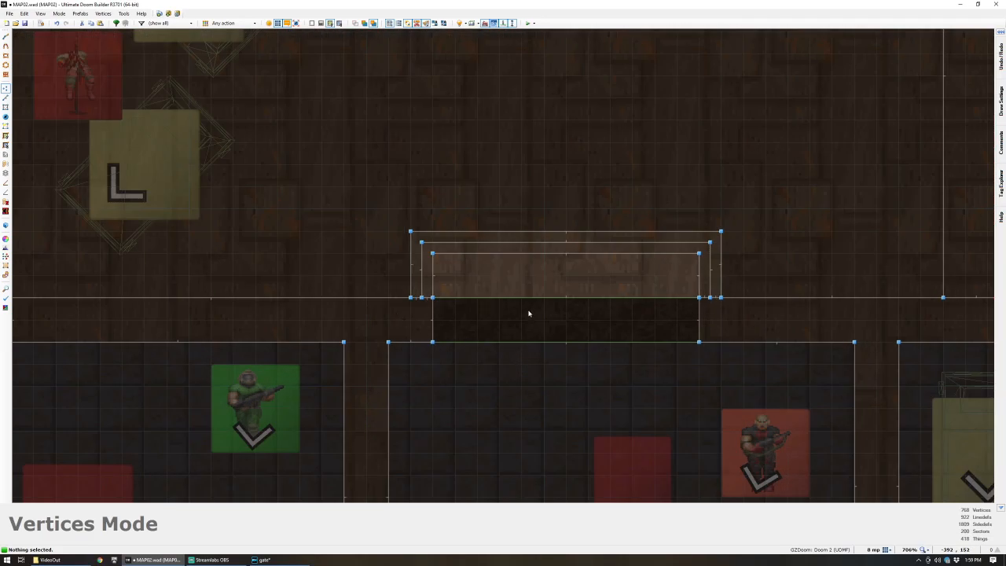
scroll(518, 336, "up", 1)
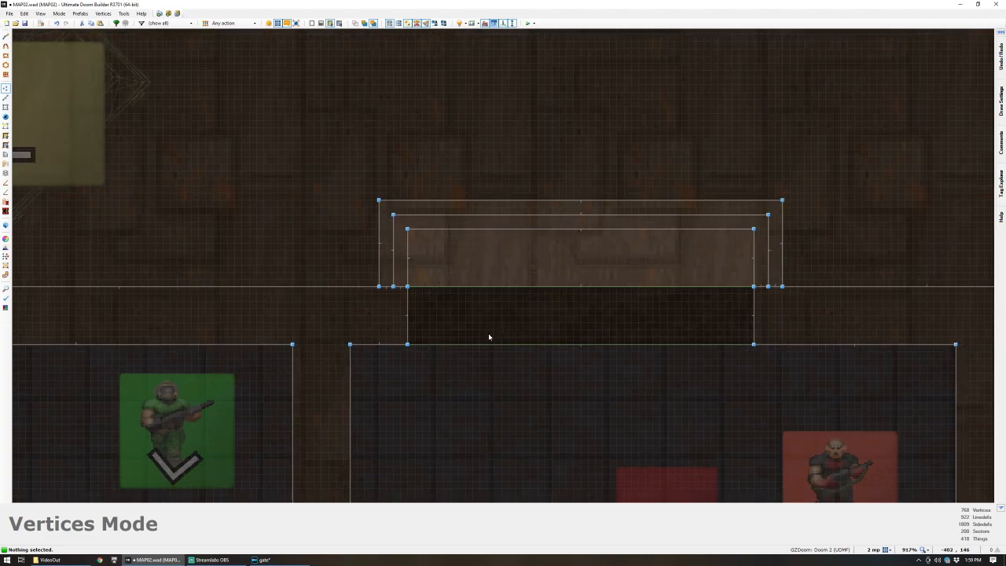
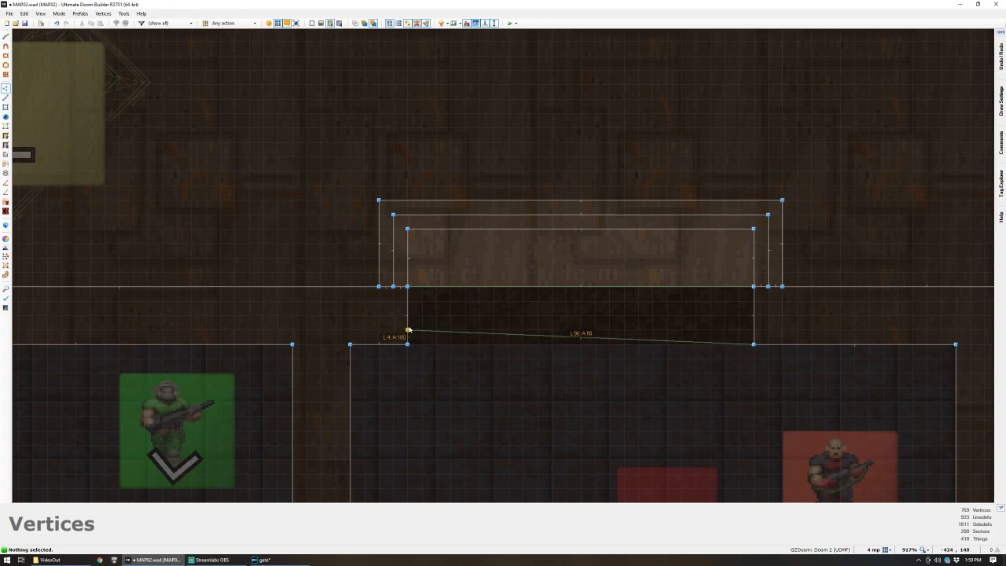
right_click_drag(411, 304, 412, 305)
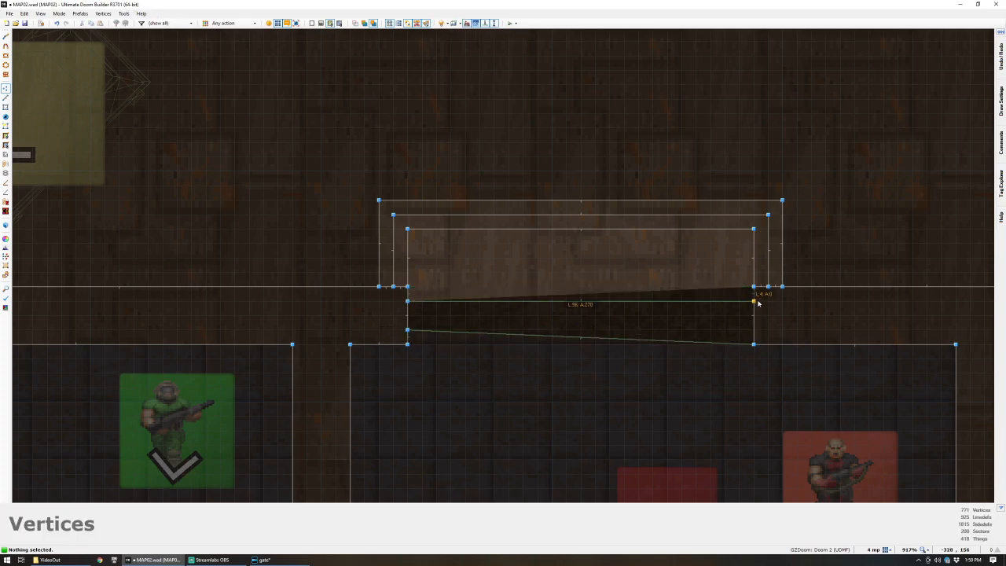
right_click_drag(759, 303, 759, 304)
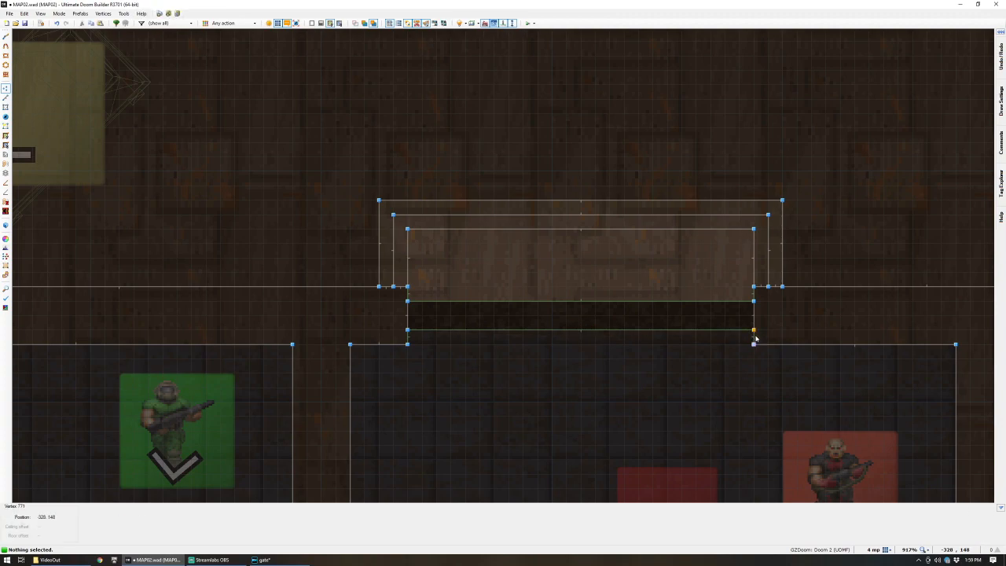
- Apply the METAL texture to the four short jamb walls beside the Tag 2 door and reset the door face's texture offsets
key("l")
left_click(404, 295)
left_click(408, 343)
right_click(406, 341)
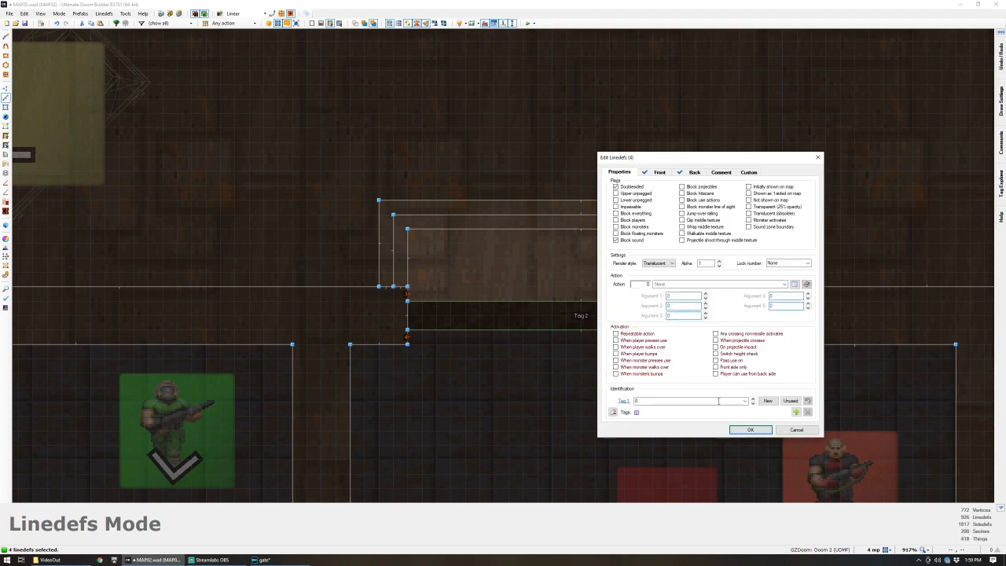
left_click(750, 430)
key("w")
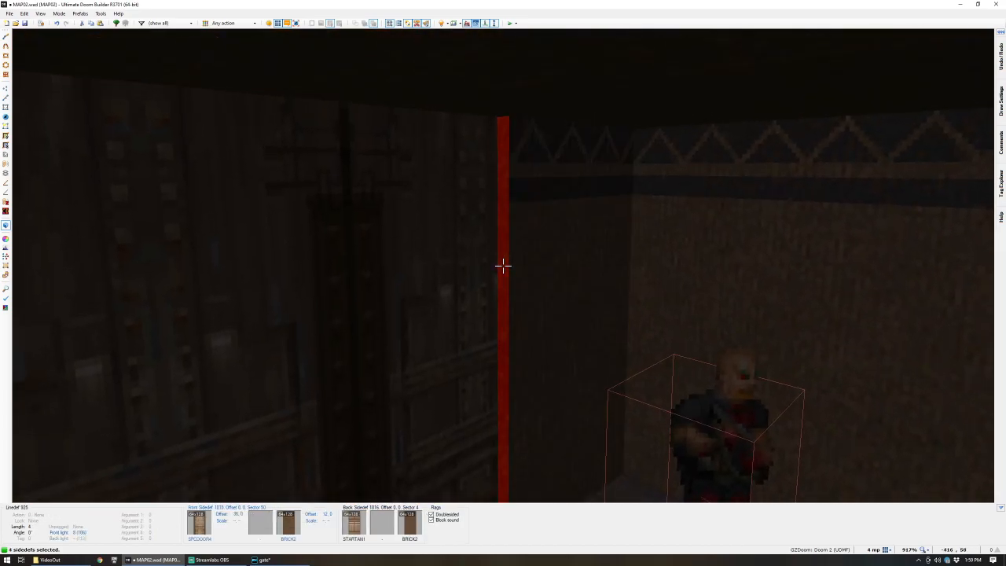
middle_click(503, 266)
type("META")
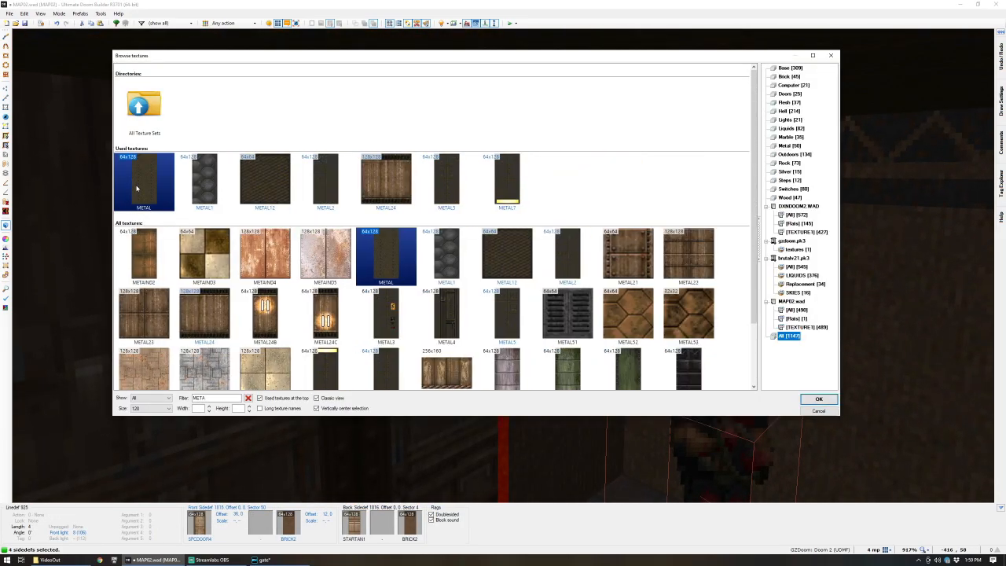
double_click(136, 187)
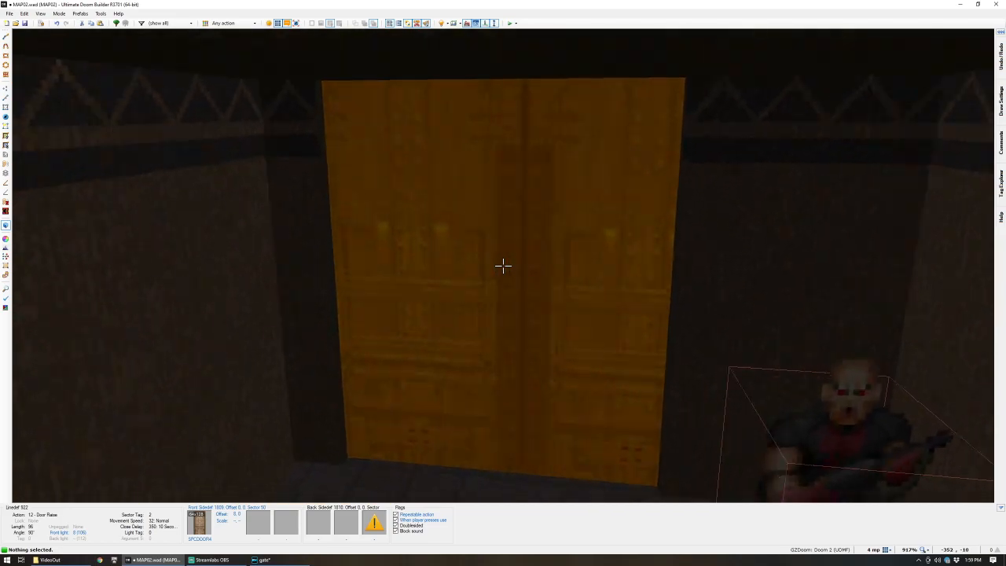
key("ctrl+shift+r")
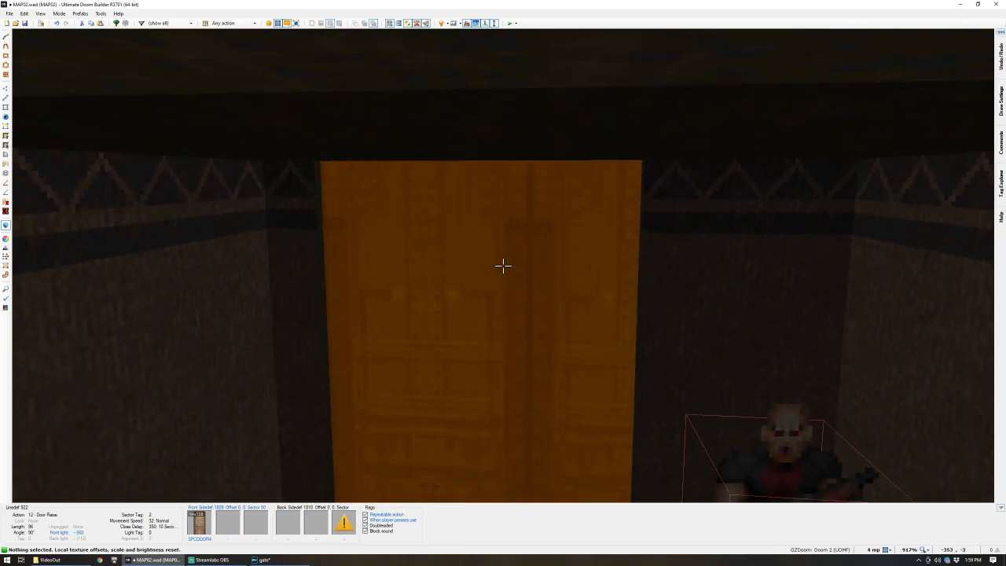
- Split both faces of the Tag 2 door into equal 48-unit halves with a vertex at each midpoint
key("q")
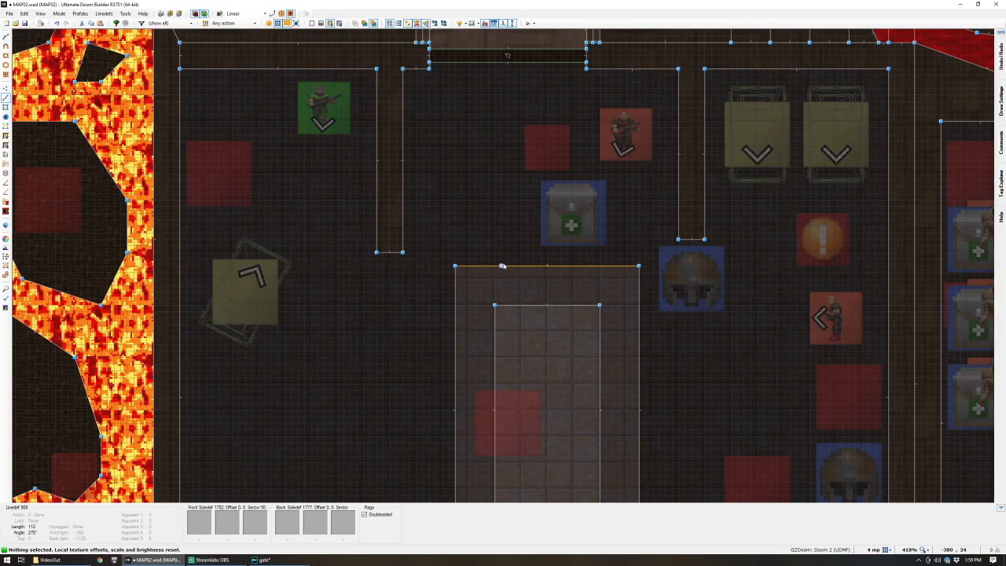
scroll(506, 289, "down", 2)
scroll(516, 105, "up", 5)
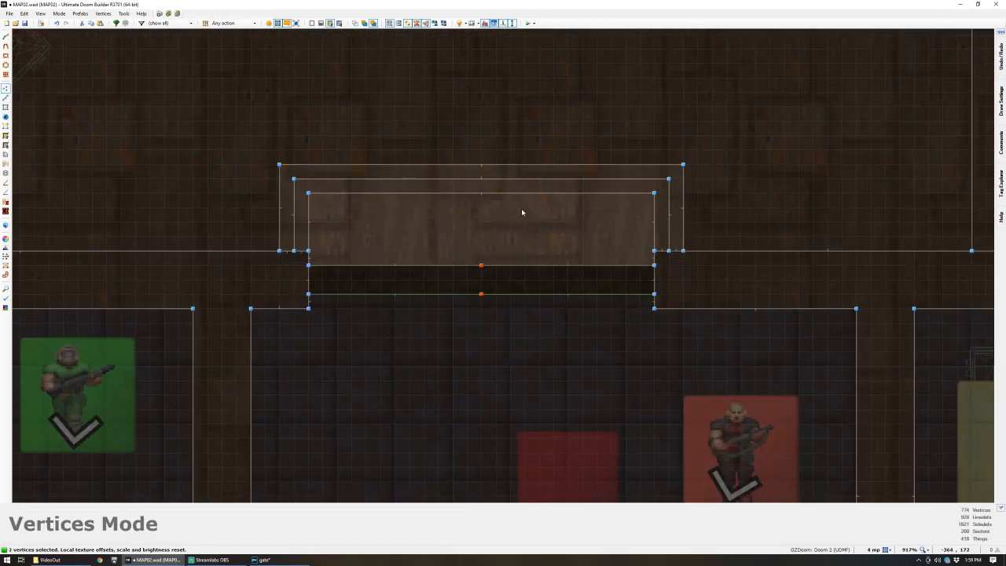
key("q")
- Shift the texture horizontally on the west half of the Tag 2 door's corridor face so its frame strip meets the jamb
key("w")
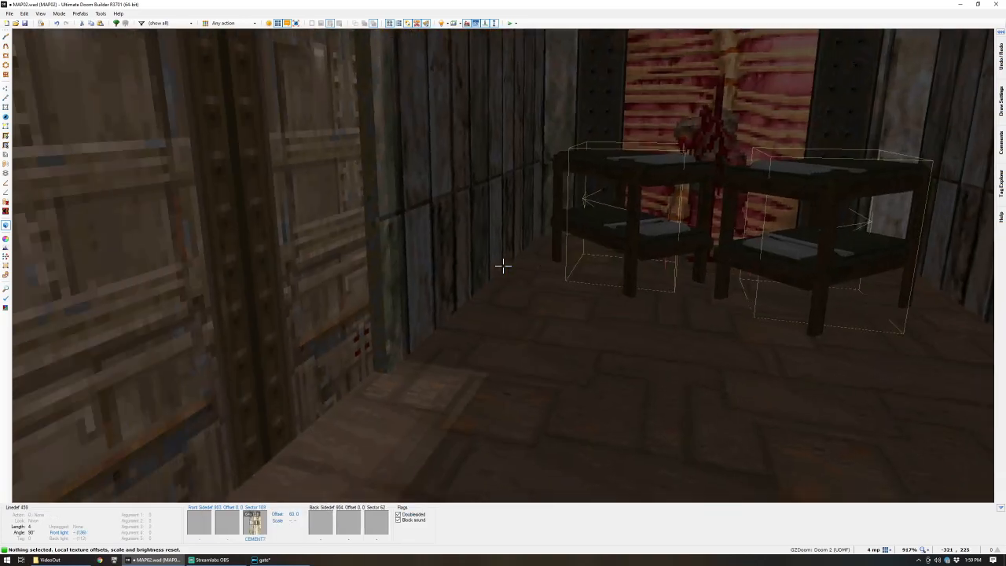
key("s")
key("w")
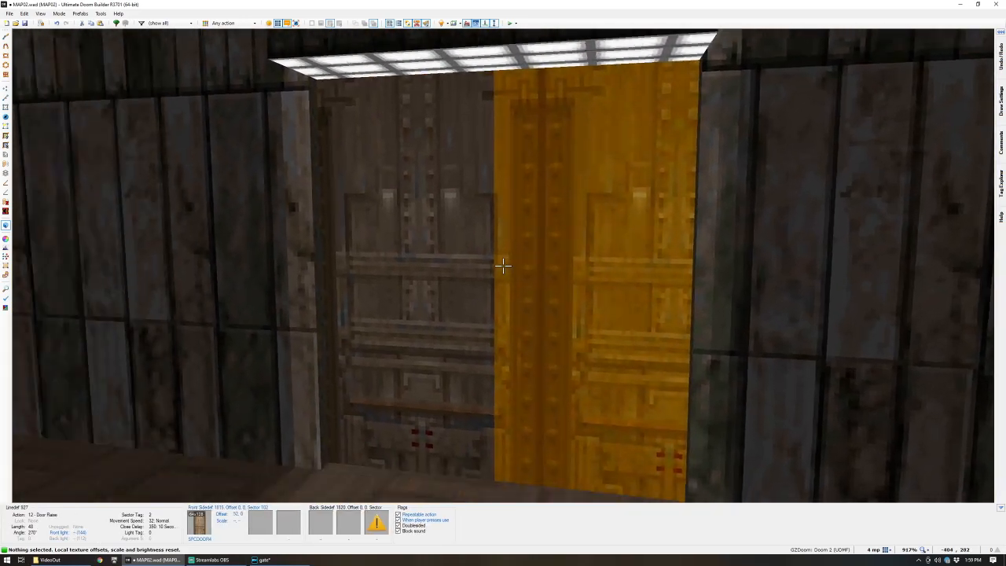
key("Right")
key("Right")
key("Right")
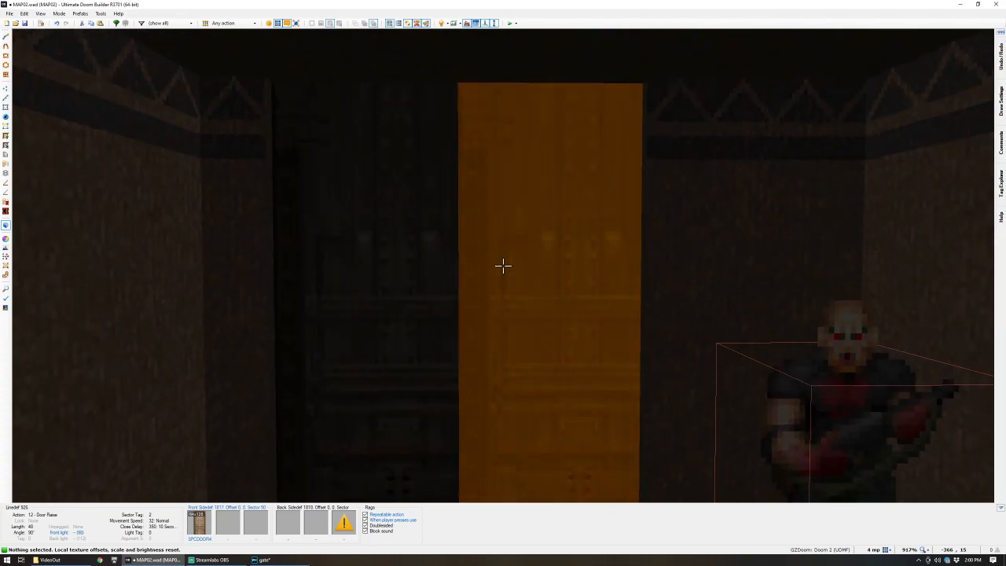
- Turn on full brightness and set the horizontal texture offset of the room face's east half to -48 on the Tag 2 door
key("b")
key("shift+Right")
key("shift+Right")
key("shift+Right")
key("shift+Right")
key("shift+Right")
key("shift+Right")
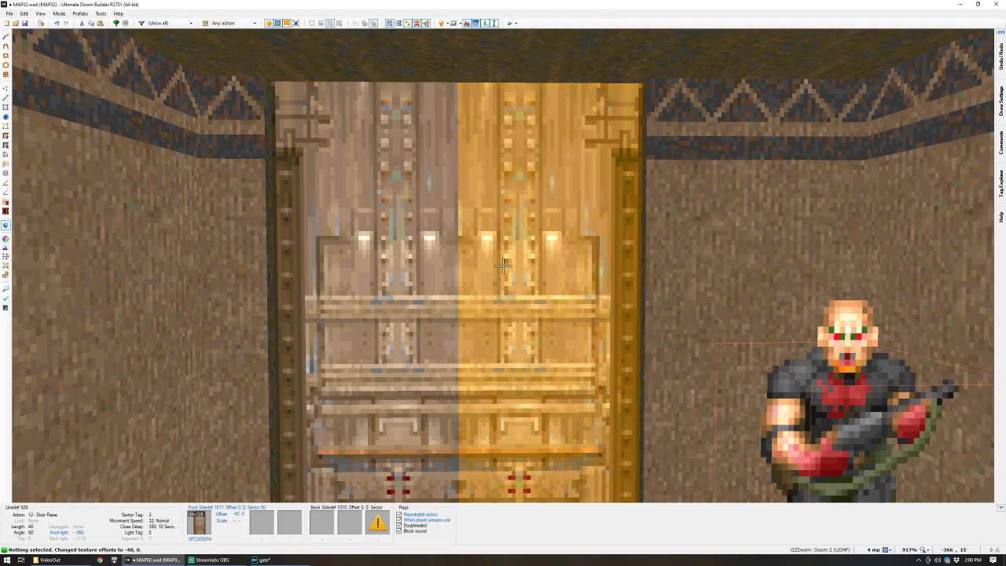
- Set the vertical texture offset of both halves of the Tag 2 door's room face to 32
key("d")
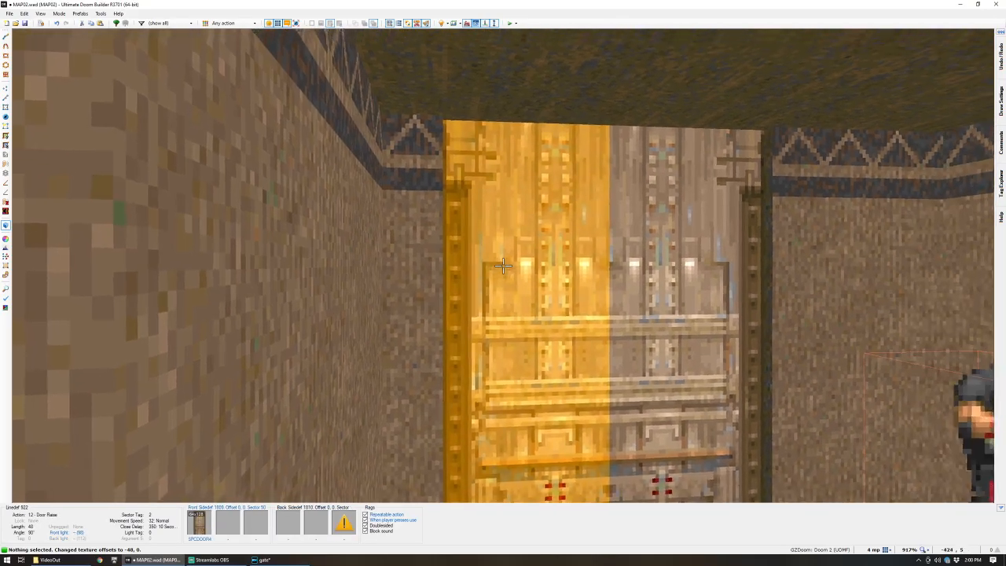
left_click(504, 267)
key("d")
left_click(503, 266)
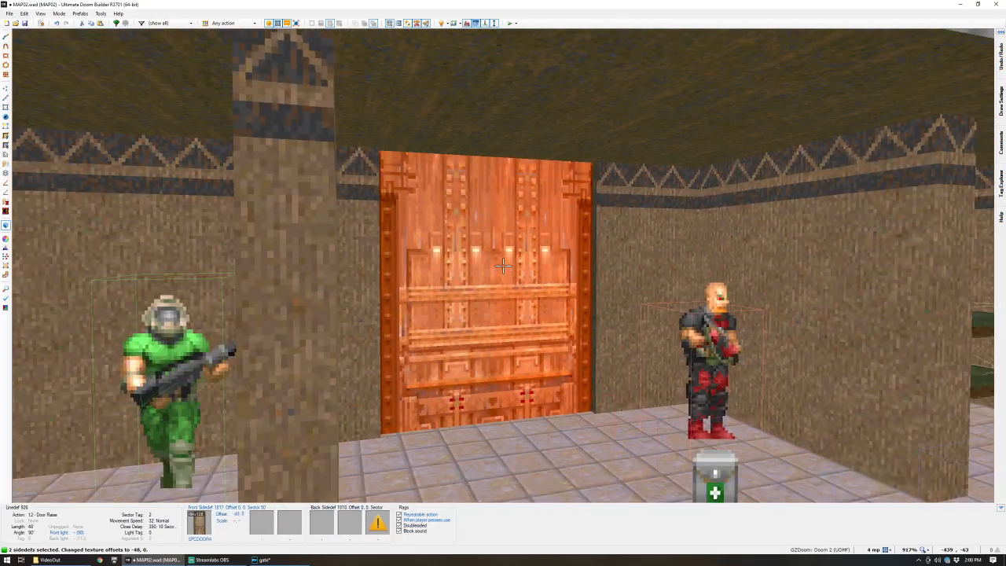
key("shift+Up")
key("shift+Up")
key("shift+Up")
key("shift+Up")
key("shift+Up")
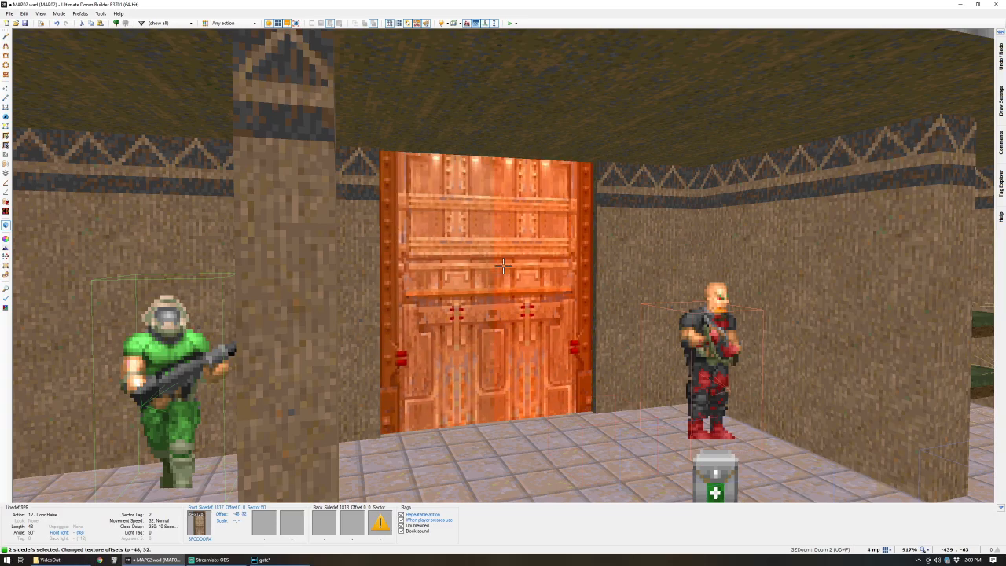
key("d")
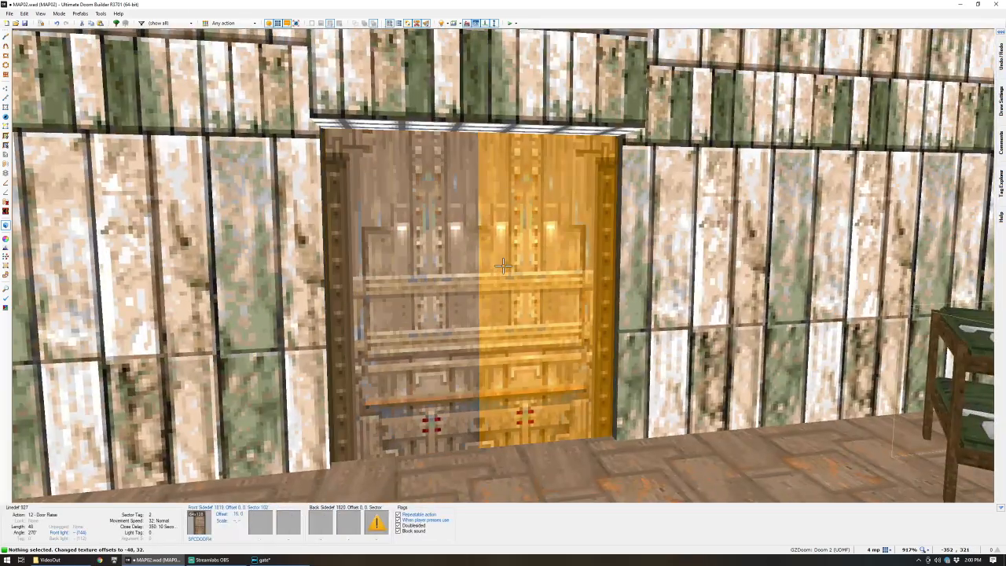
- Set the vertical texture offset of both halves of the Tag 2 door's corridor face to 32 and clear the selection
left_click(504, 266)
left_click(503, 266)
key("shift+Left")
key("shift+Left")
key("shift+Left")
key("shift+Left")
key("shift+Left")
key("shift+Left")
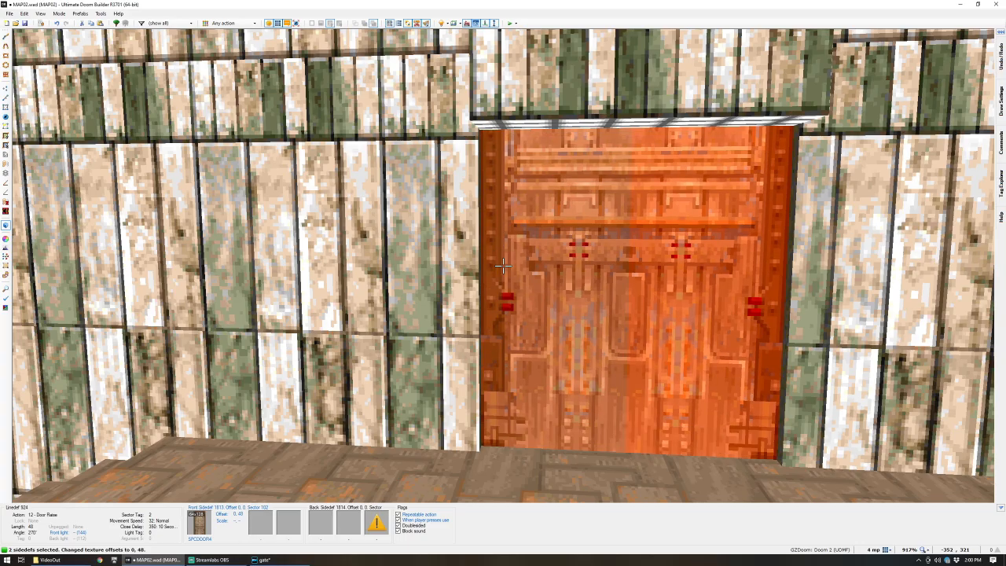
key("c")
key("w")
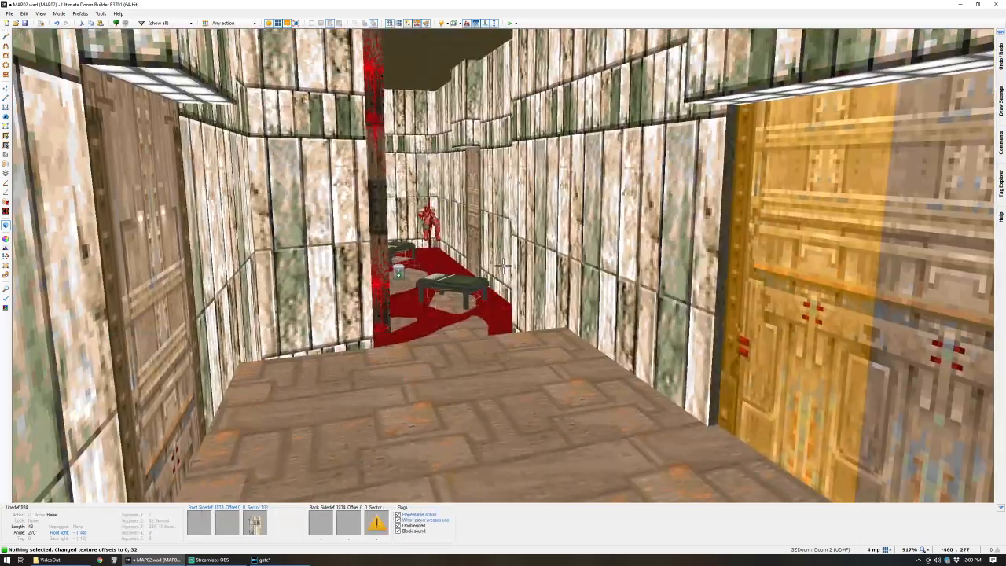
- Turn off full brightness and examine the two doorways' placement along the corridor in the map view
key("q")
scroll(517, 253, "down", 4)
scroll(550, 253, "up", 3)
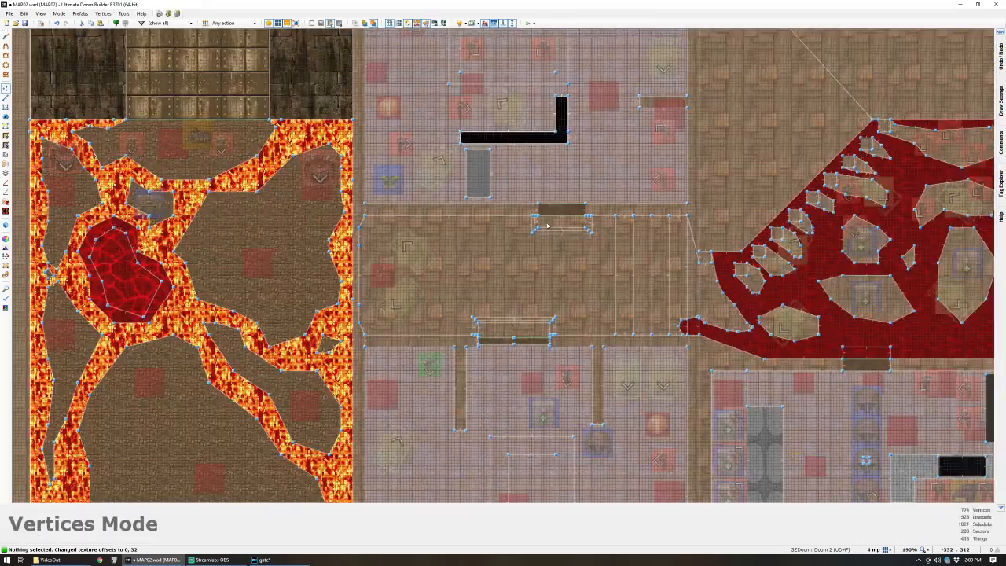
key("b")
scroll(558, 255, "up", 2)
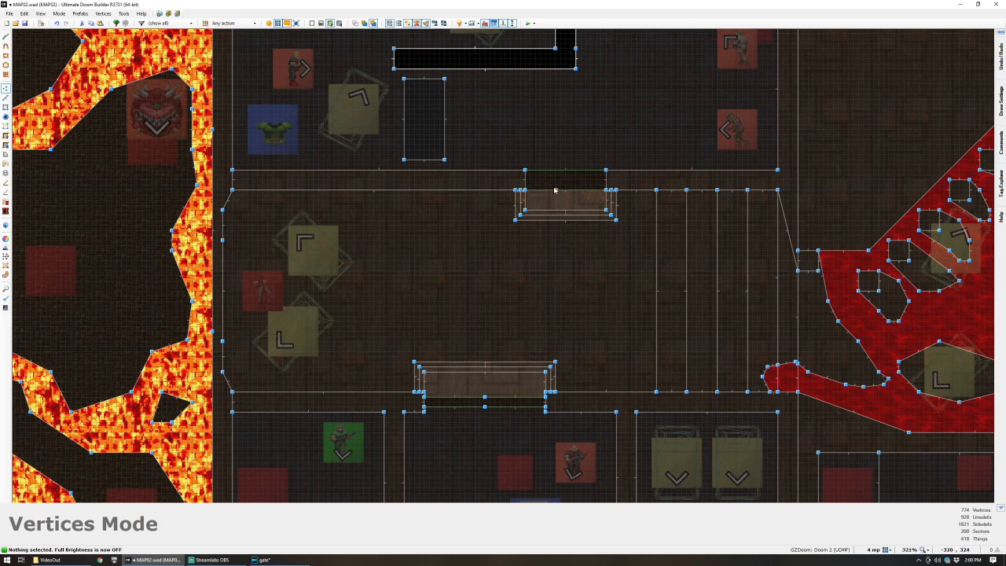
scroll(550, 203, "up", 2)
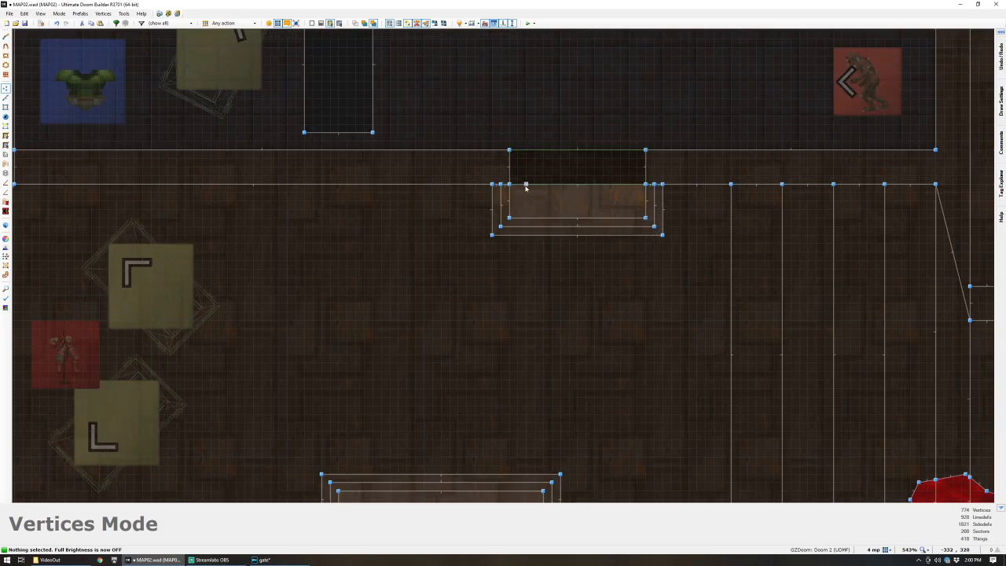
scroll(543, 203, "down", 4)
scroll(527, 203, "up", 2)
scroll(527, 202, "up", 2)
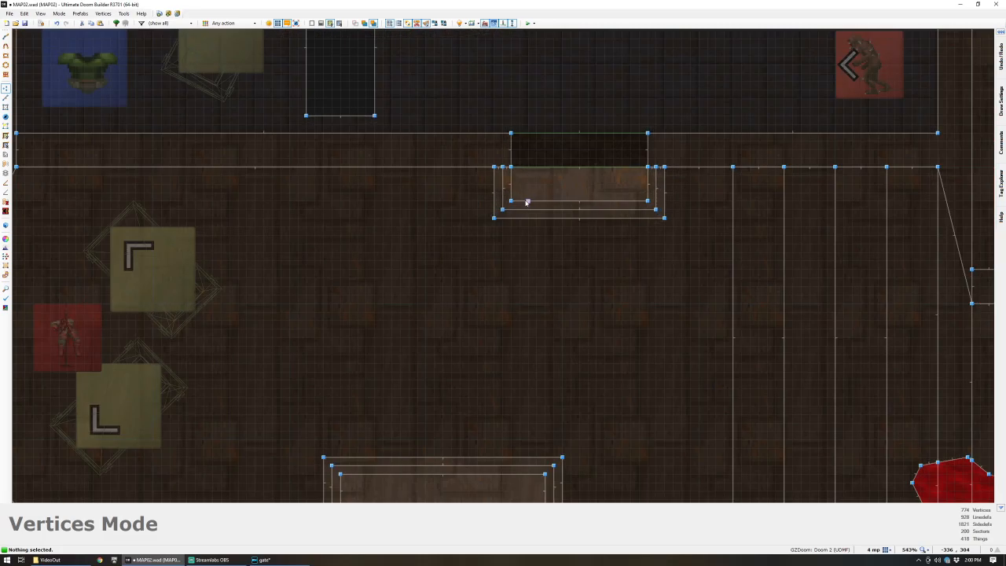
scroll(527, 202, "down", 1)
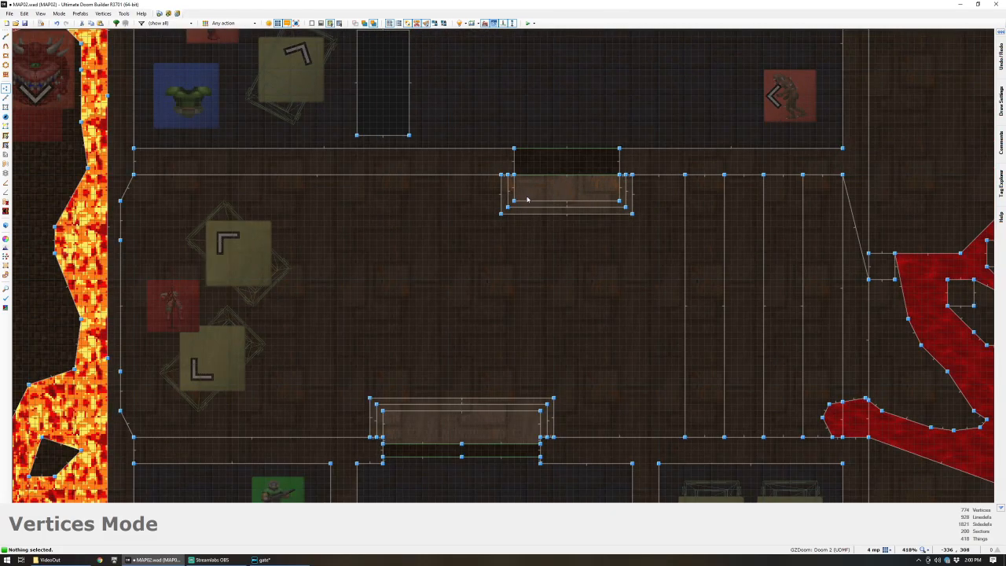
scroll(527, 200, "down", 1)
- Raise the Tag 2 door sector's floor and ceiling together, level with the adjoining room and corridor floors
key("q")
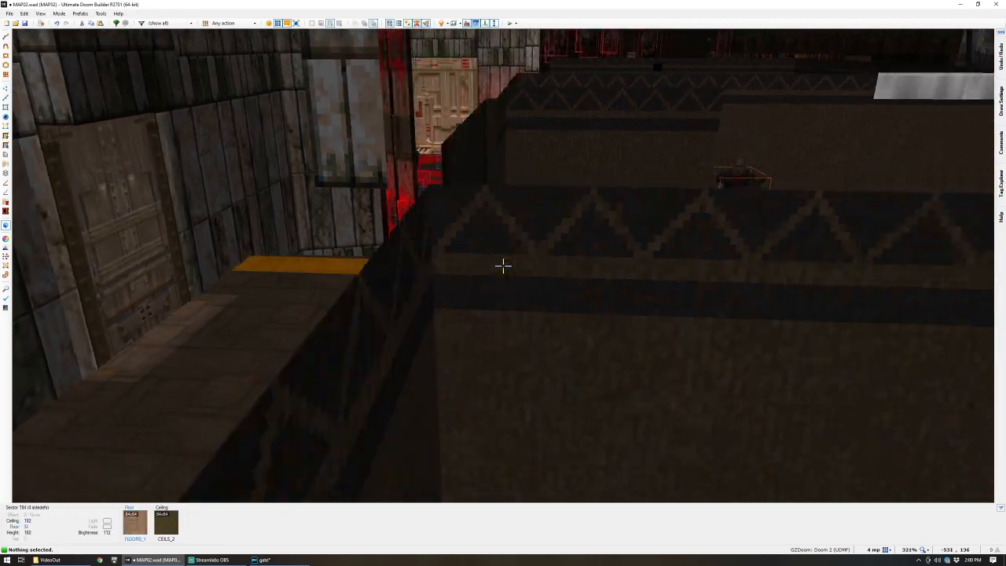
key("e")
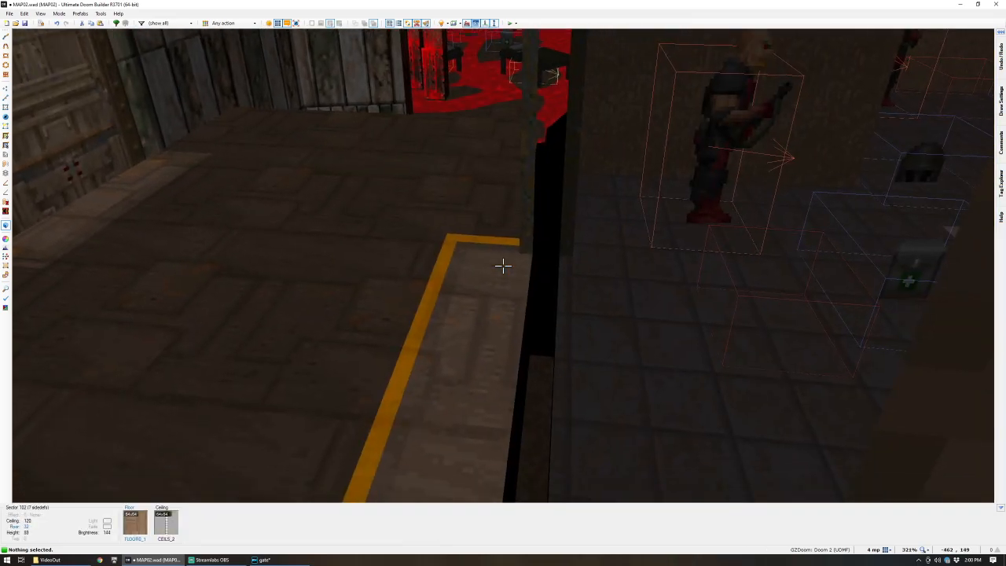
left_click(503, 266)
key("e")
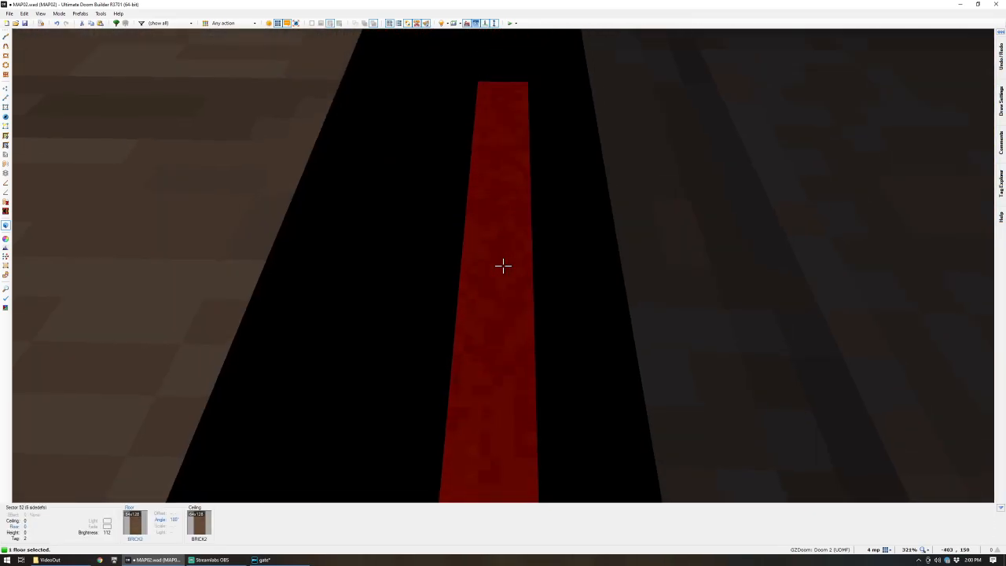
key("d")
left_click(504, 266)
key("e")
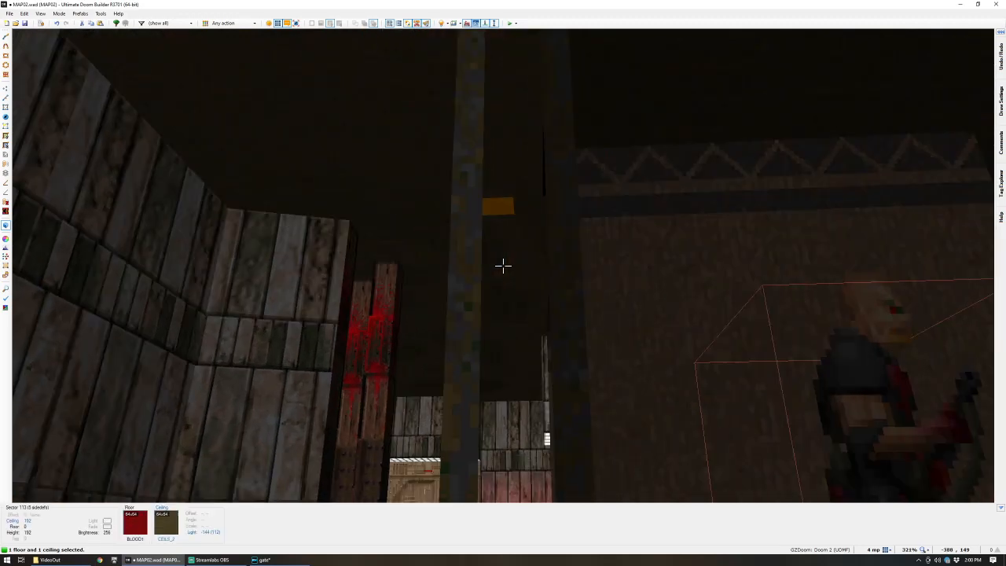
scroll(504, 265, "up", 2)
scroll(503, 265, "up", 2)
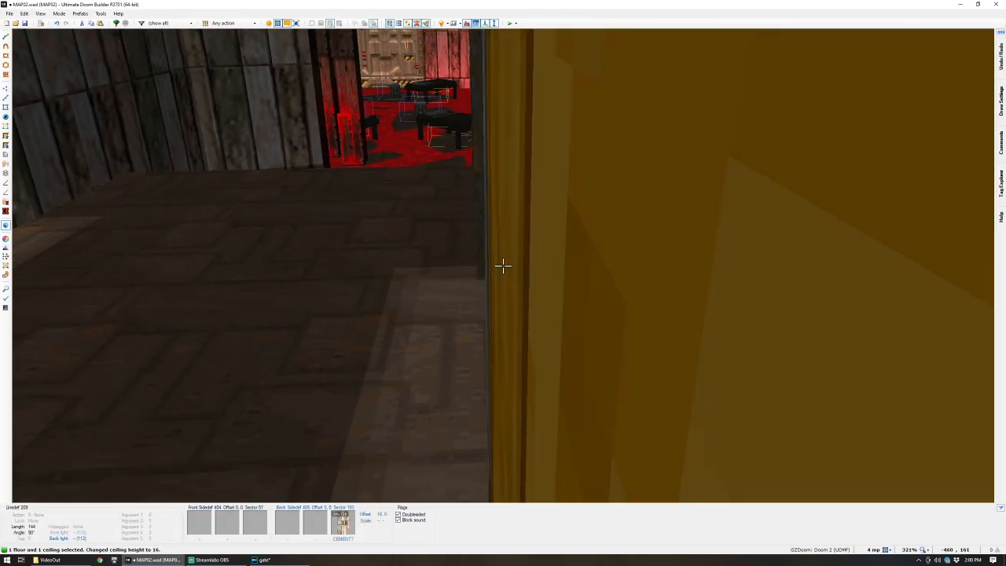
key("e")
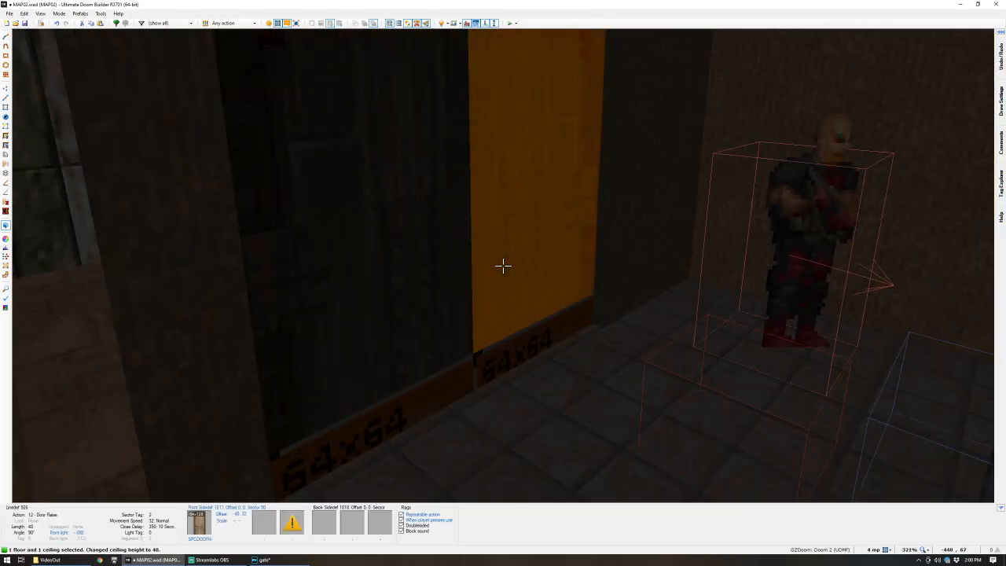
key("d")
- Turn on full brightness and set the vertical texture offset of both room-side halves of the Tag 2 door to -32
key("b")
key("e")
left_click(503, 266)
left_click(503, 266)
key("s")
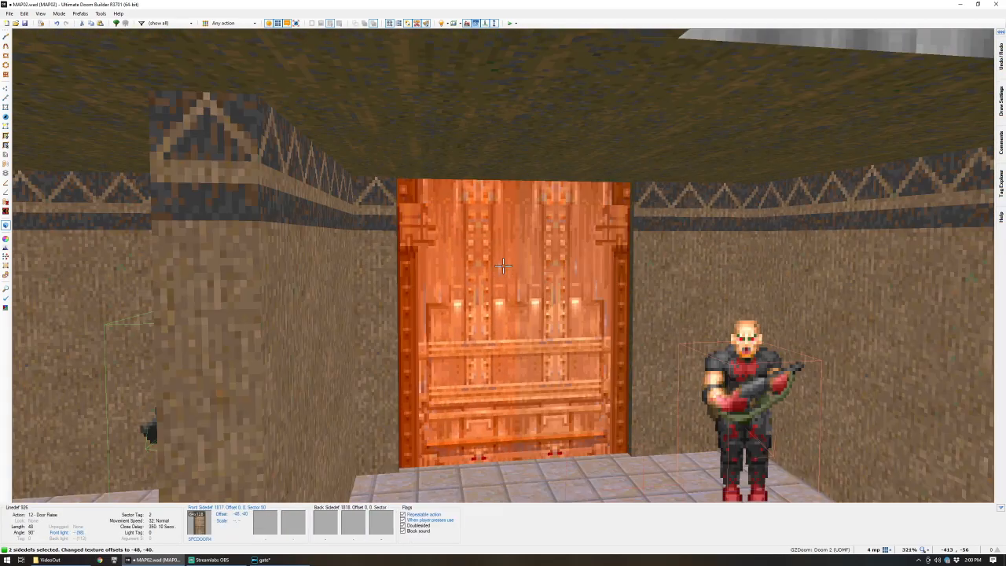
key("c")
key("s")
key("e")
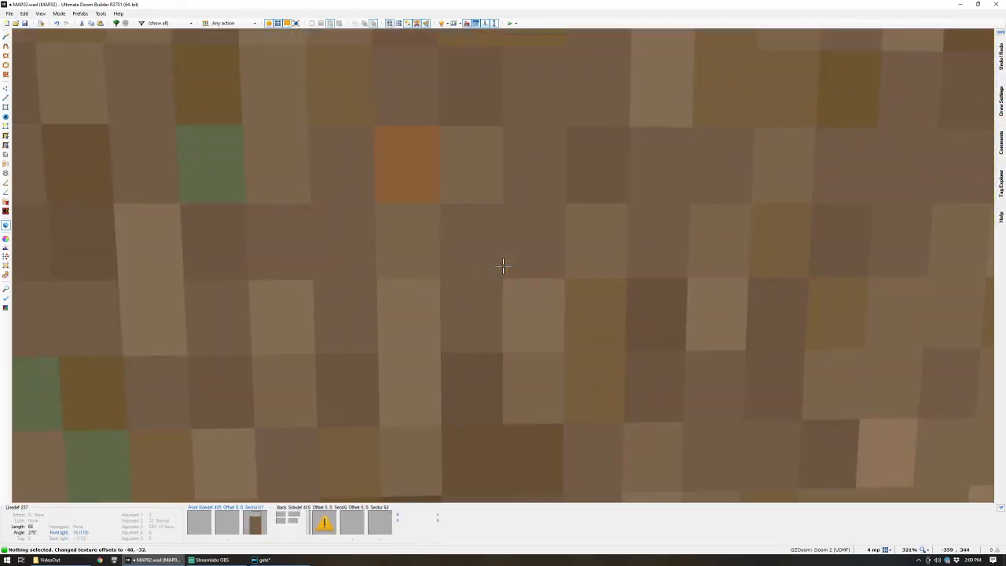
- Set the vertical texture offset of both corridor-side halves of the Tag 2 door to 104 and clear the selection
key("s")
left_click(503, 266)
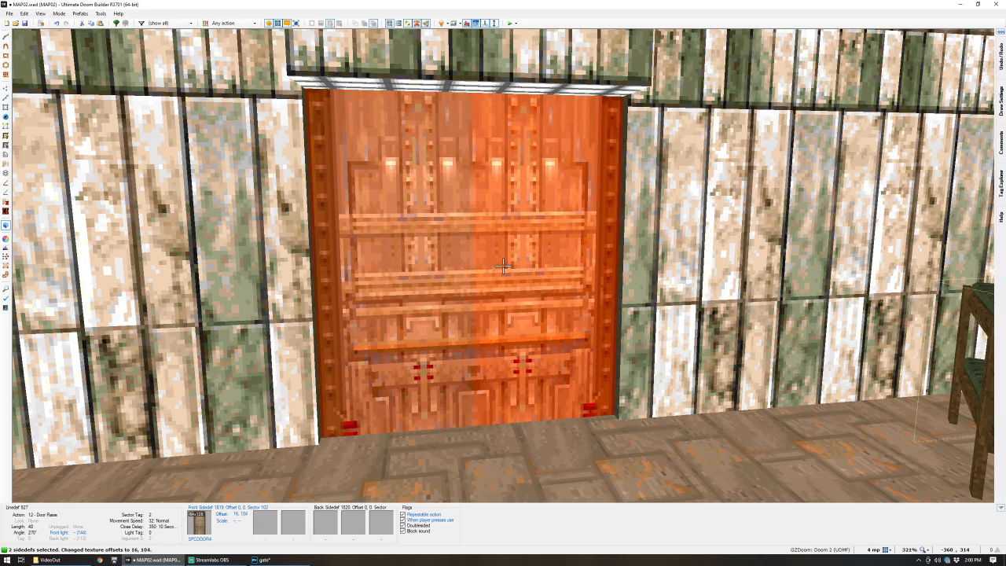
key("c")
key("s")
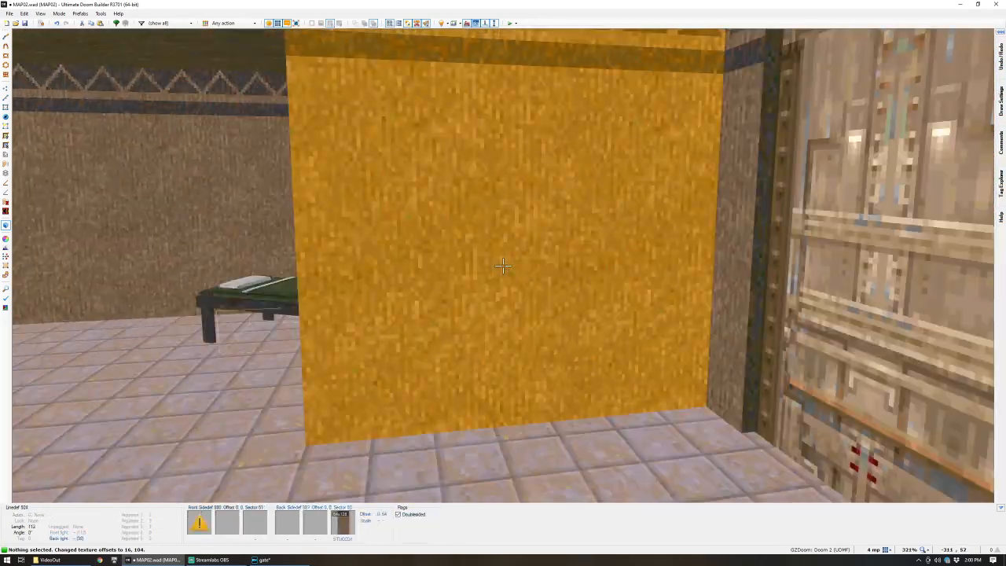
- Turn off full brightness and widen the north doorway and its corridor-side framing westward to 96 units, matching the south doorway
key("e")
scroll(505, 270, "up", 5)
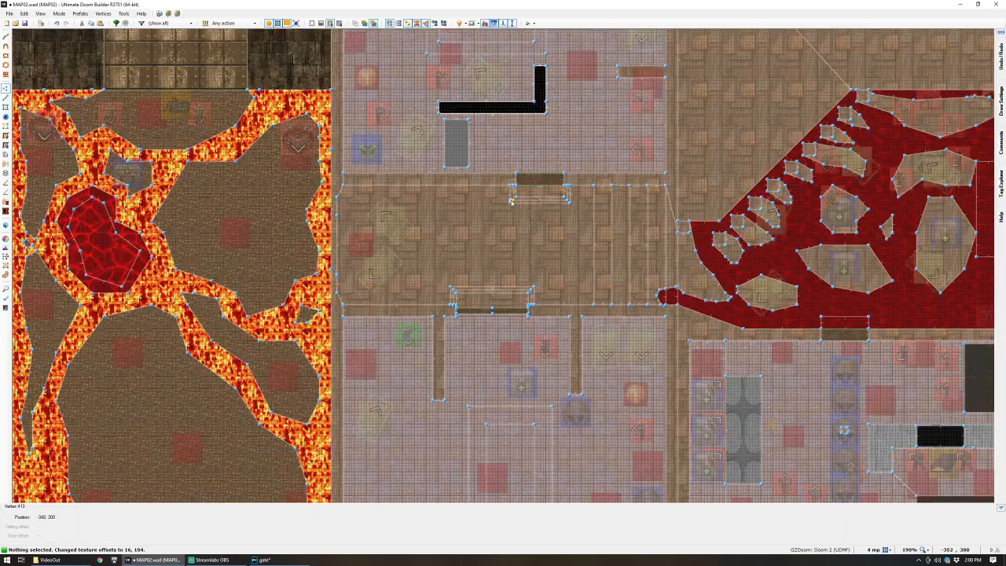
key("b")
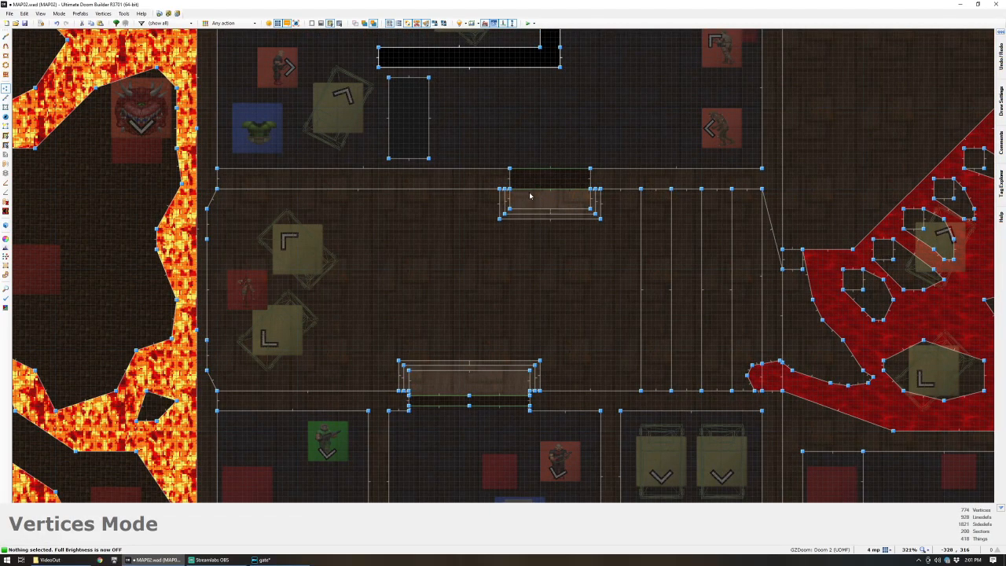
scroll(532, 187, "up", 3)
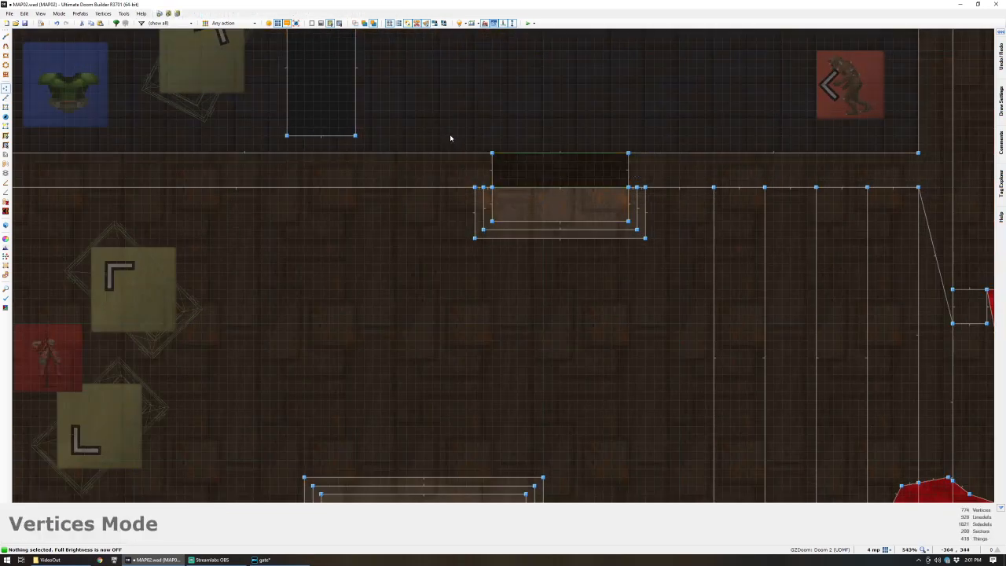
left_click_drag(451, 118, 426, 244)
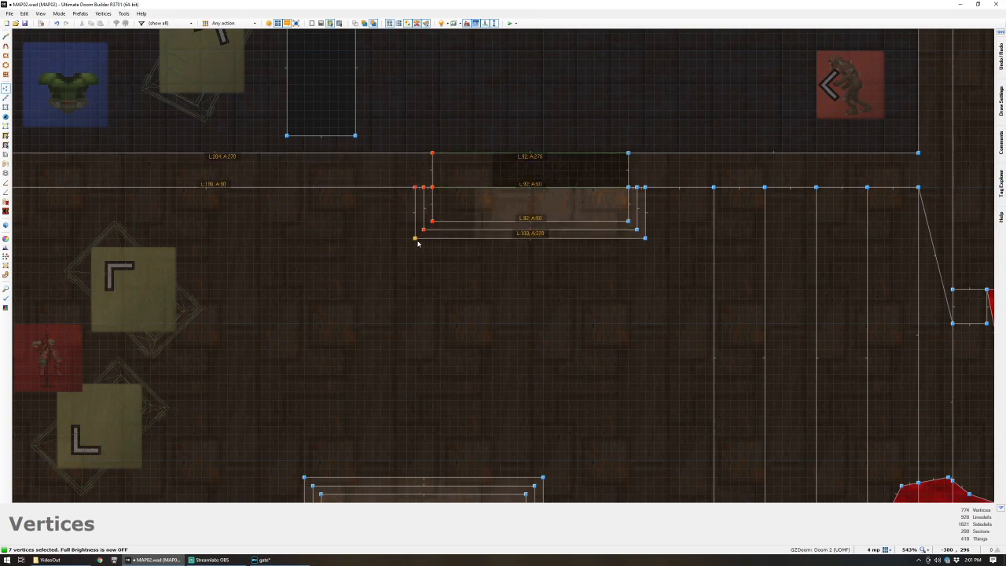
scroll(407, 242, "down", 3)
key("c")
scroll(346, 385, "down", 3)
scroll(338, 449, "up", 3)
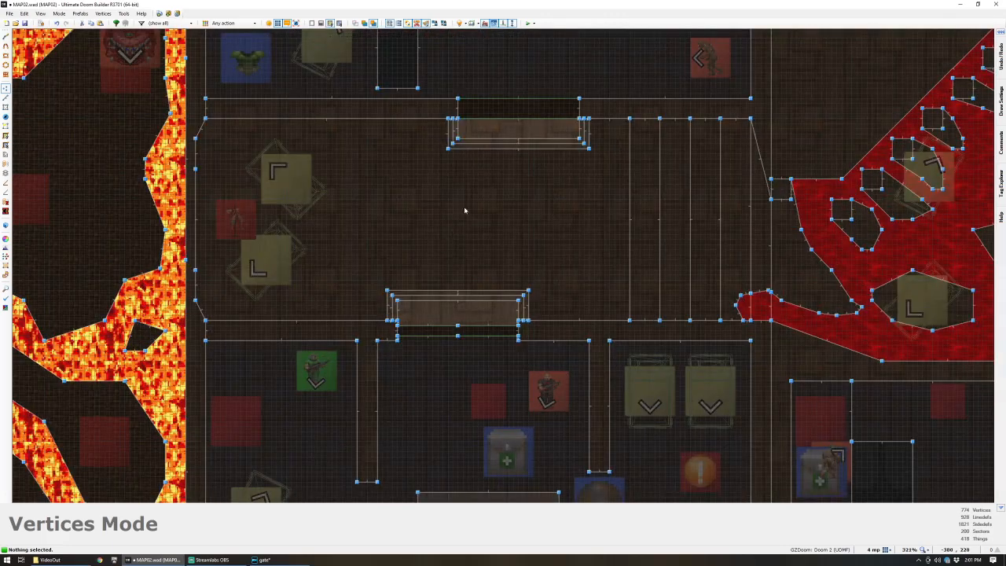
- Delete the old Tag 3 door sector in the north doorway
scroll(456, 252, "up", 3)
scroll(503, 149, "down", 3)
key("s")
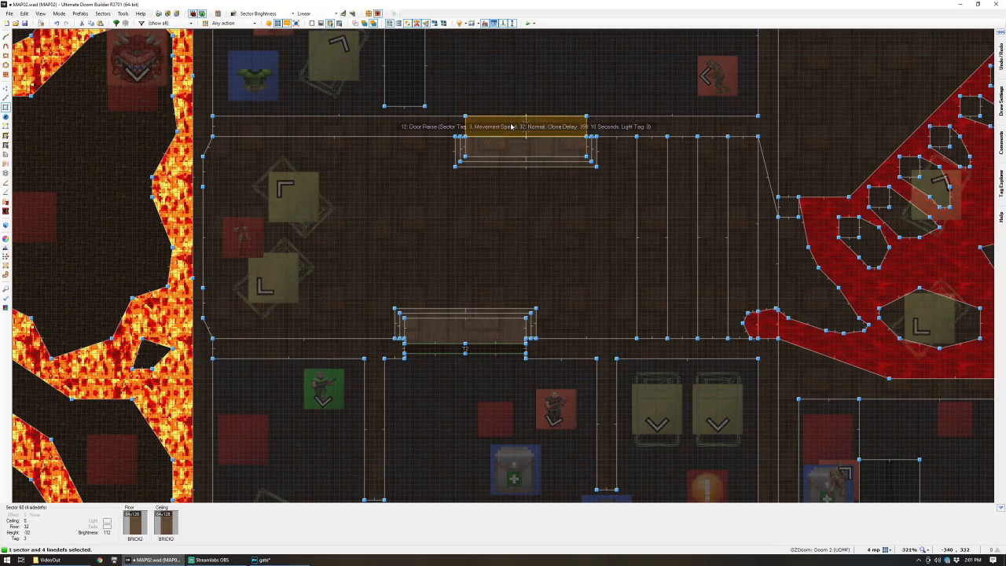
key("Delete")
scroll(405, 370, "up", 3)
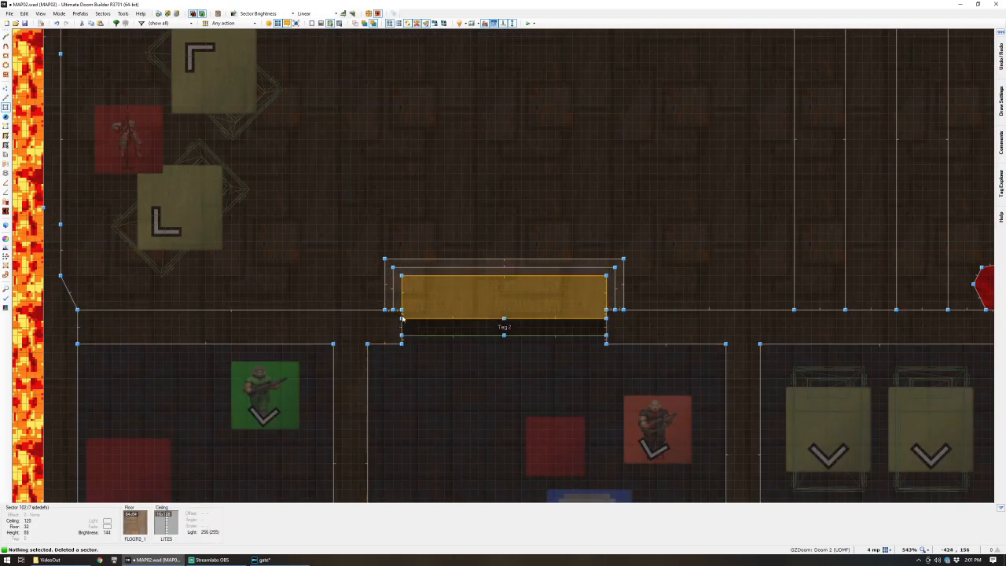
key("l")
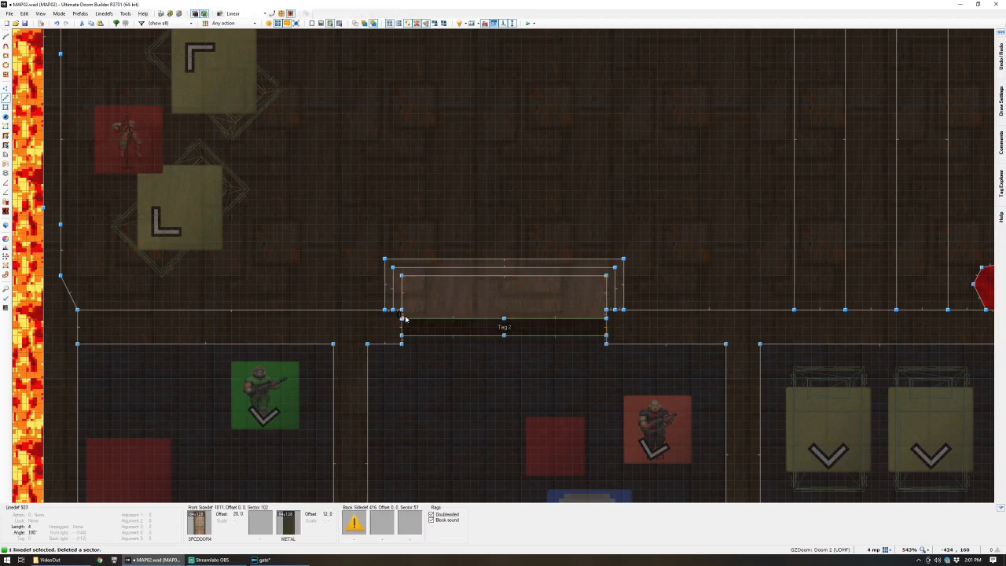
left_click(413, 327)
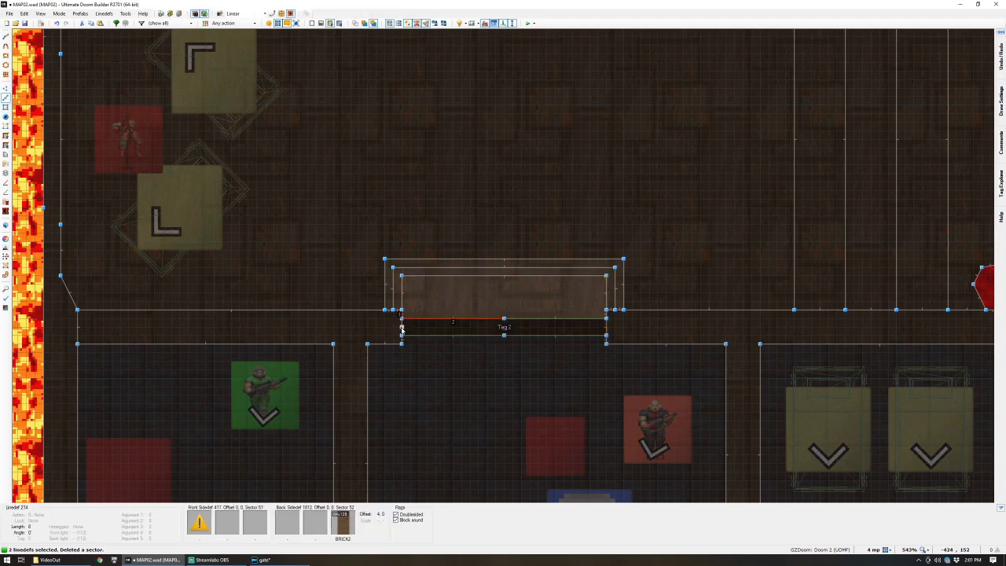
left_click(409, 337)
left_click(405, 330)
left_click(405, 341)
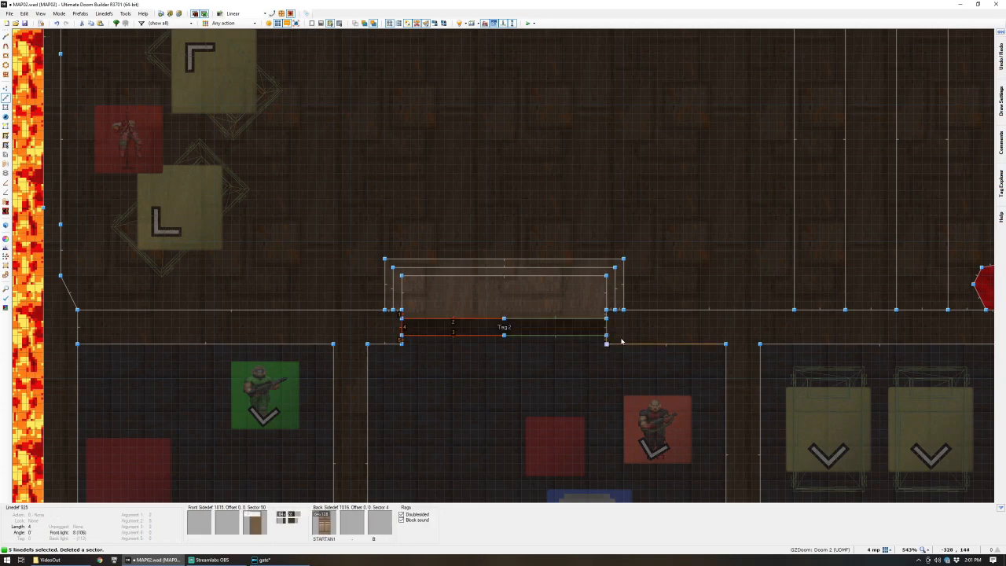
left_click(605, 329)
left_click(607, 343)
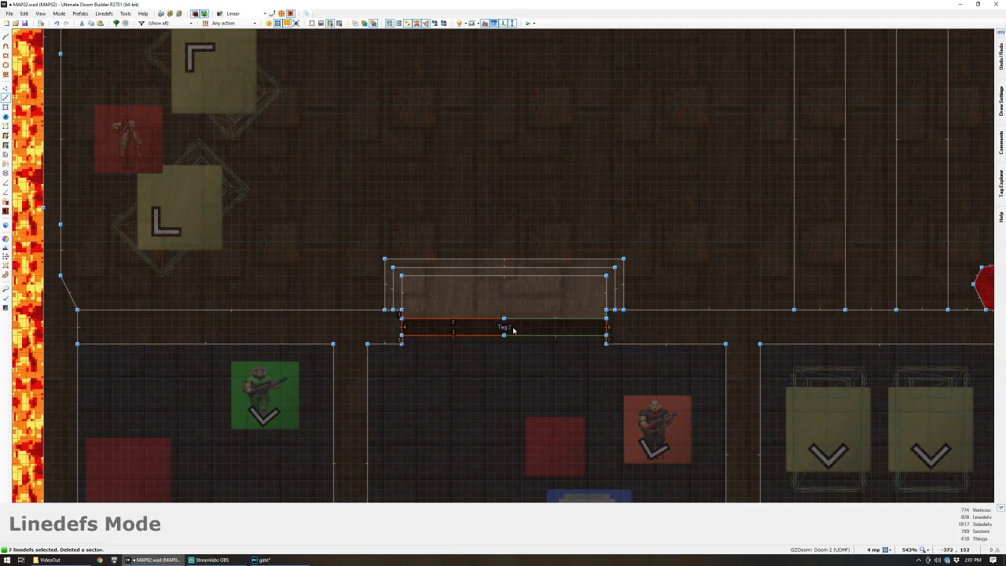
scroll(514, 328, "down", 2)
scroll(556, 253, "up", 3)
left_click(580, 400)
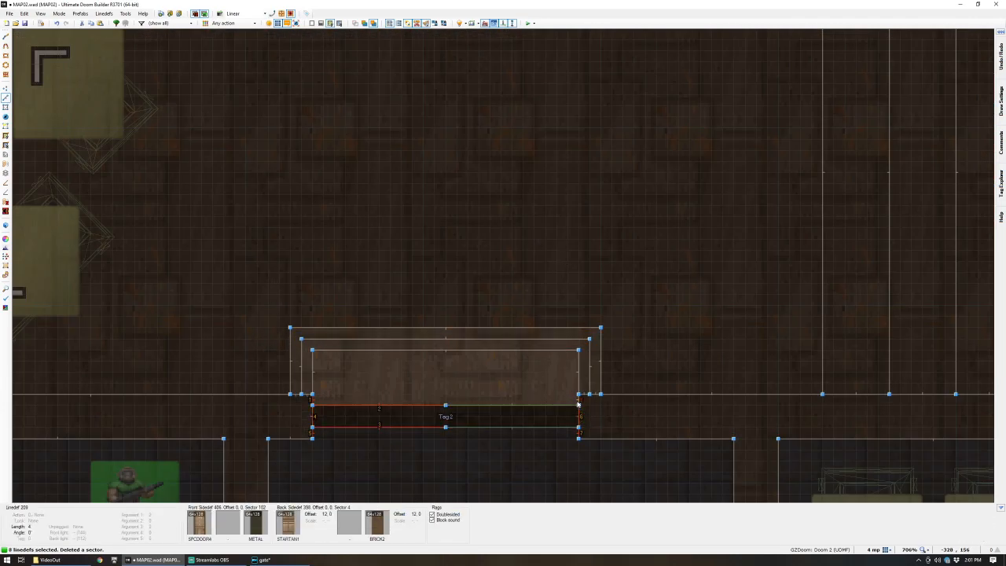
scroll(483, 316, "down", 2)
scroll(483, 315, "up", 2)
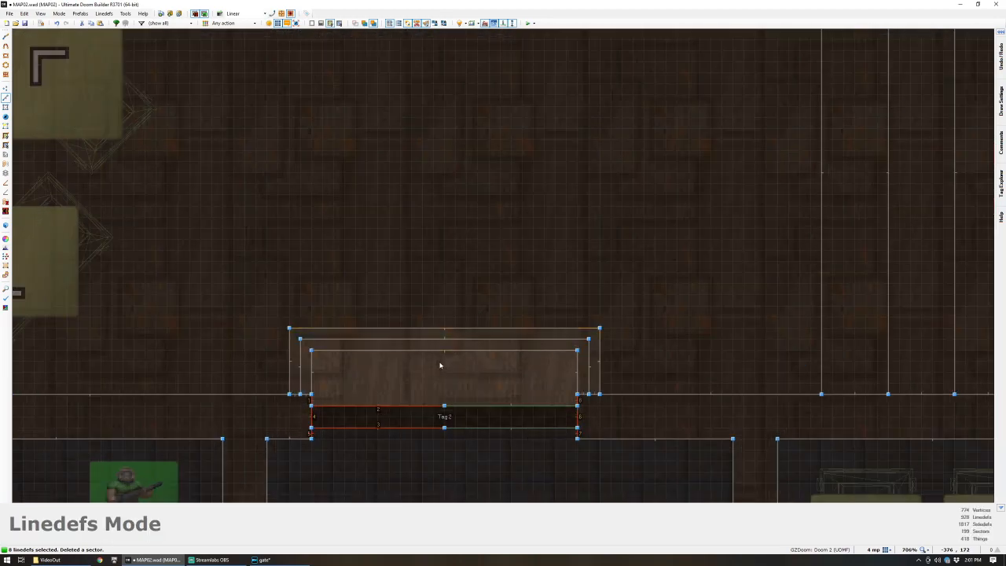
- Draw lines across the Tag 2 doorway at its corridor and room edges, enclosing the narrow recesses beside the door
key("d")
left_click(312, 405)
double_click(577, 405)
key("d")
double_click(577, 439)
- Copy the Tag 2 door sector with its two recess sectors and paste them into the north doorway
key("s")
left_click(336, 421)
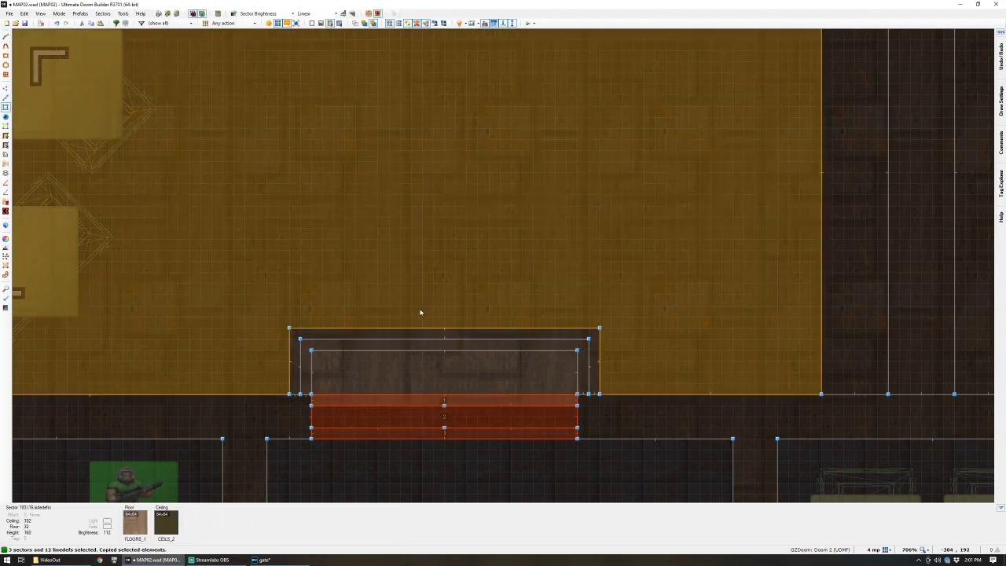
key("ctrl+x")
middle_click_drag(420, 312, 490, 110)
key("ctrl+v")
left_click(389, 159)
key("Return")
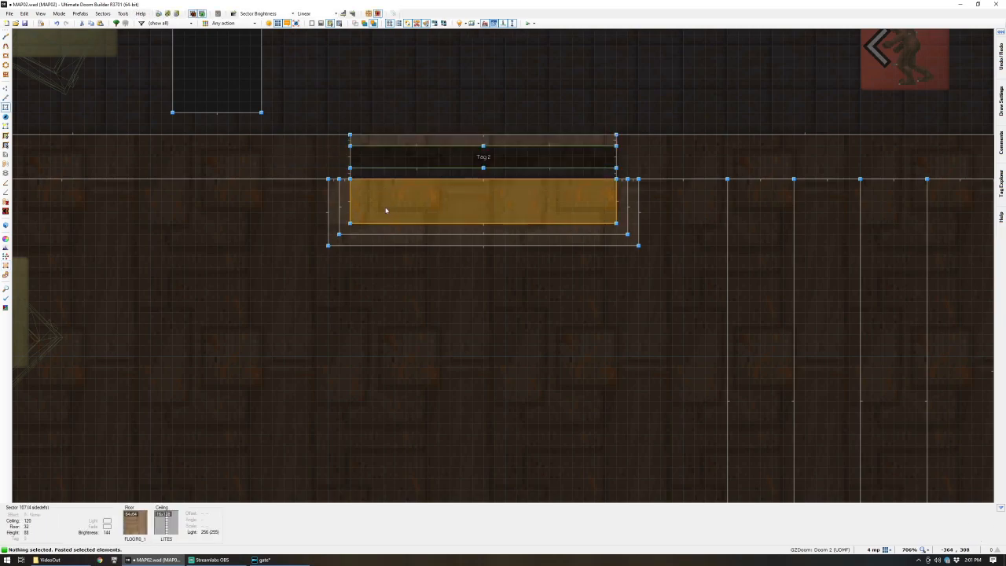
- Turn on full brightness and examine the copied north door and the original south door in the 3D view
scroll(387, 210, "down", 5)
key("w")
key("e")
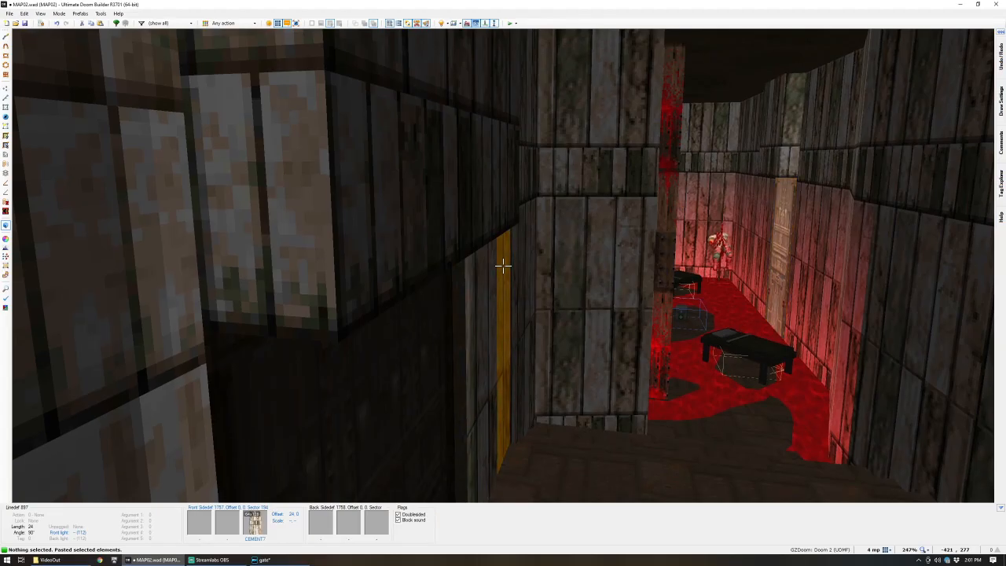
key("w")
key("w")
key("b")
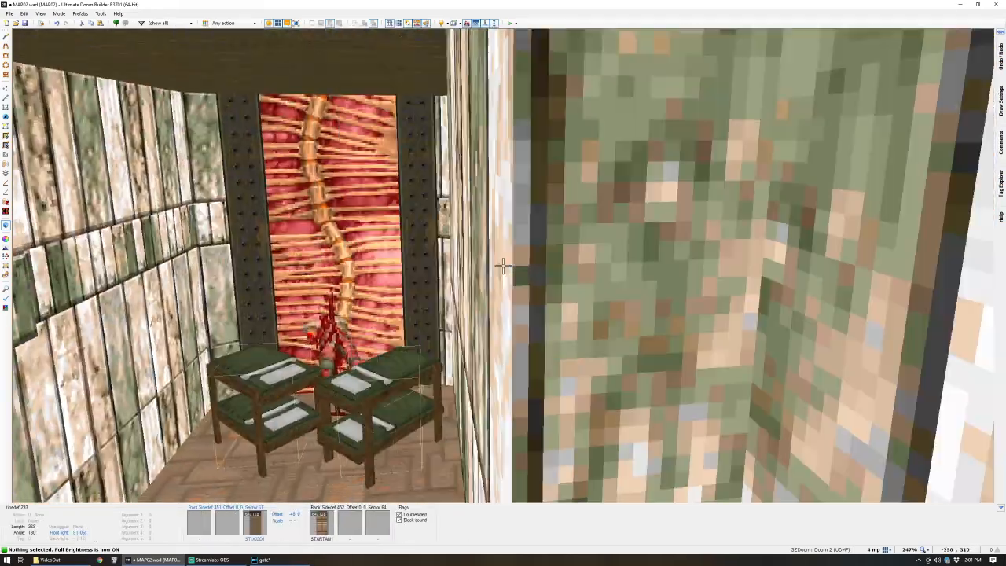
key("w")
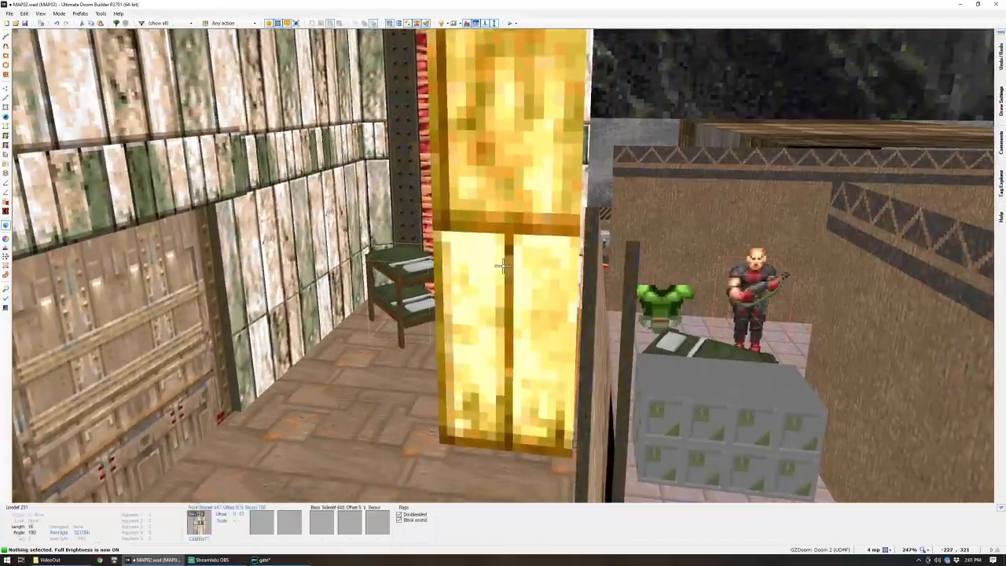
key("w")
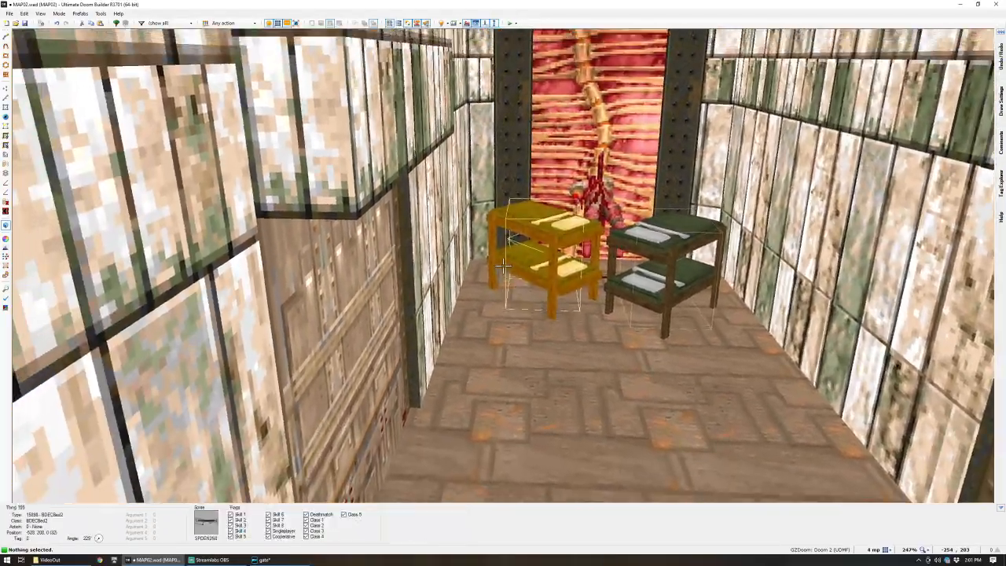
key("a")
key("d")
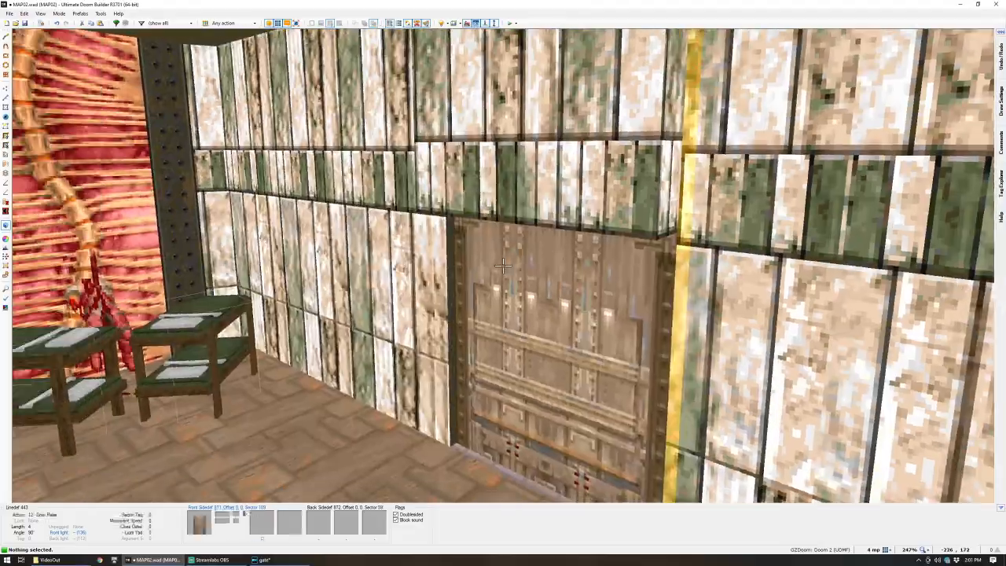
key("s")
key("w")
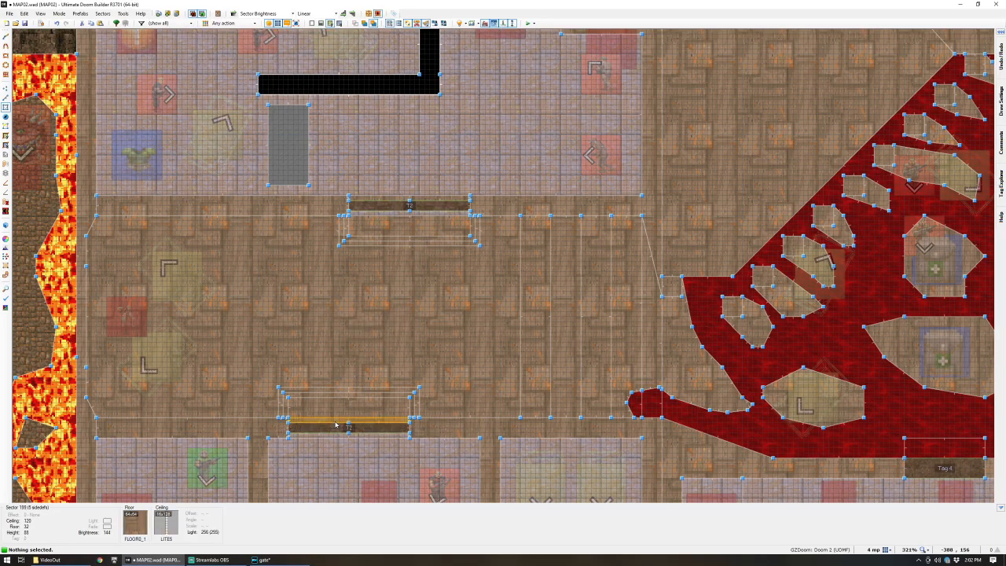
key("w")
key("e")
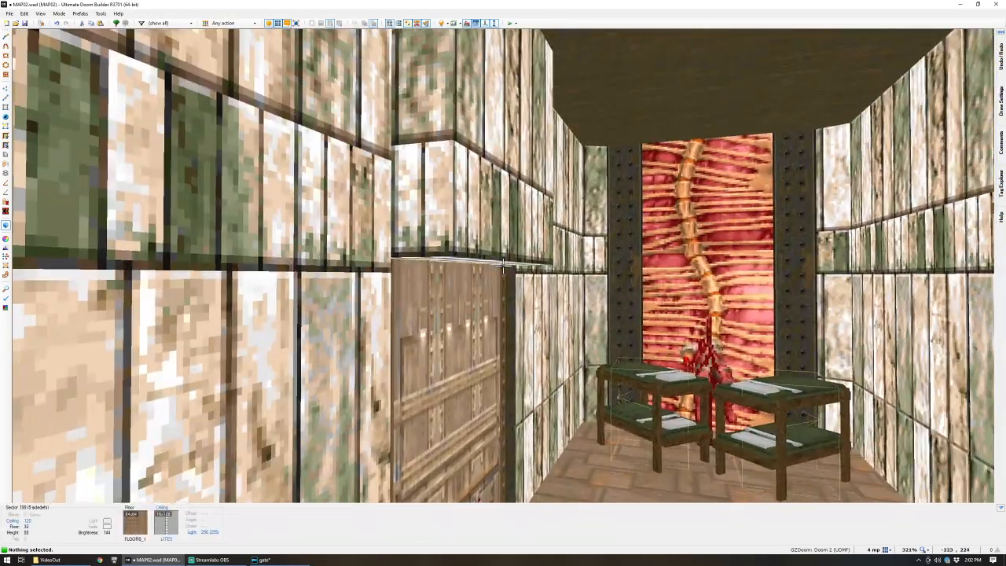
key("e")
key("s")
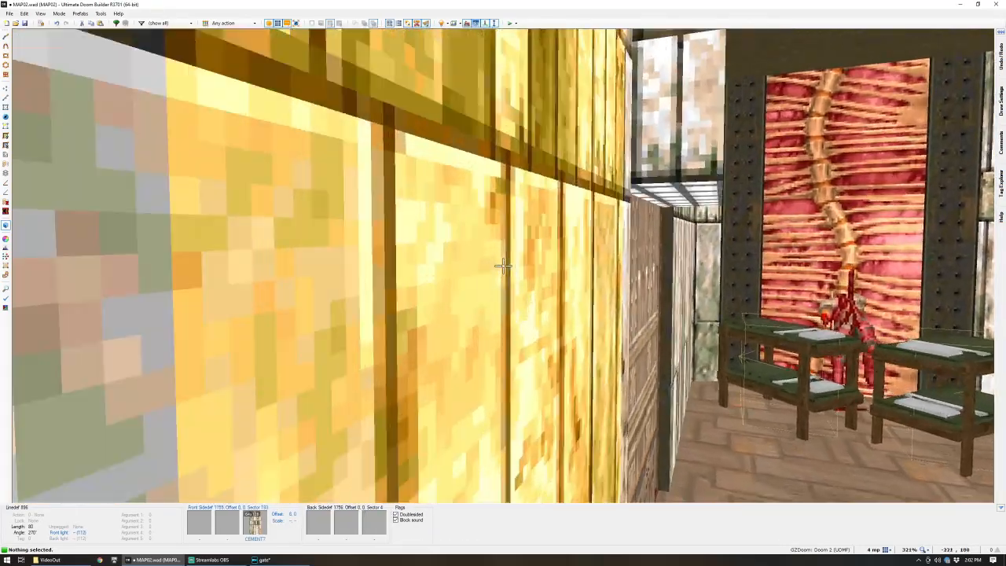
- Try a different height for the lit ceiling over the Tag 2 door's corridor alcove
key("f")
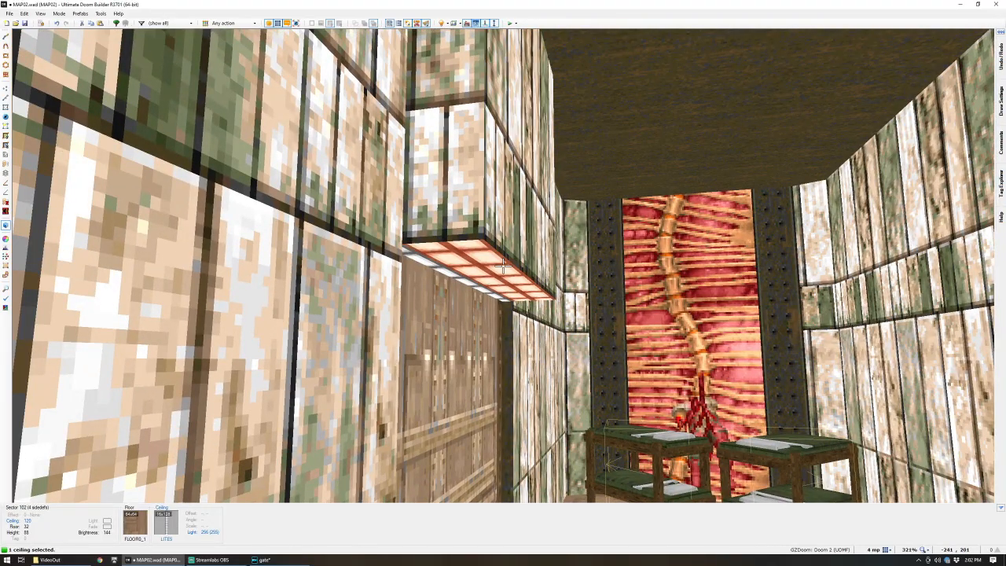
scroll(503, 265, "down", 1)
scroll(504, 266, "up", 1)
left_click(504, 266)
- Apply FLOOR0_1 to the north door's corridor-side threshold floor and F_LABS to its room-side threshold floor
key("d")
key("e")
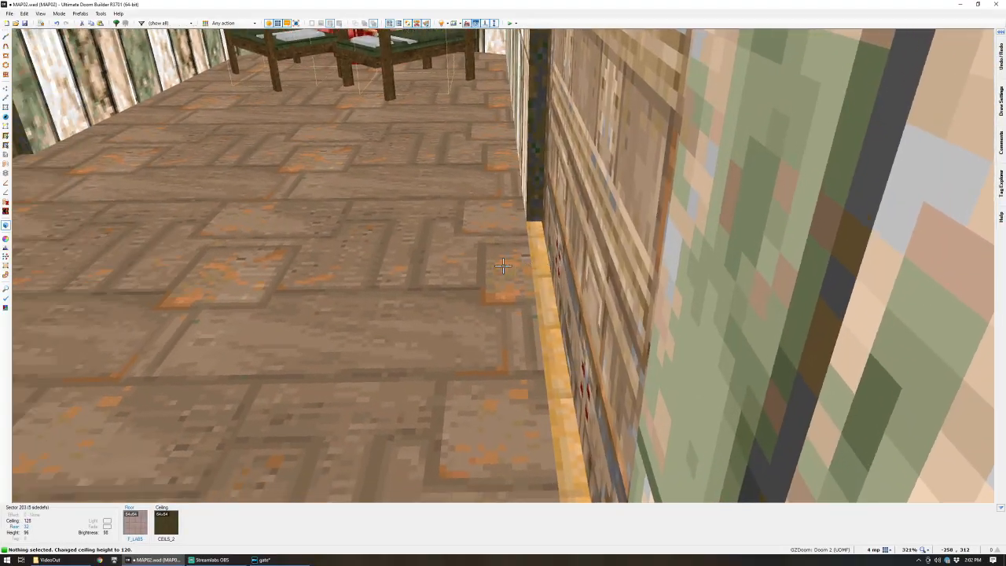
key("ctrl+c")
key("ctrl+v")
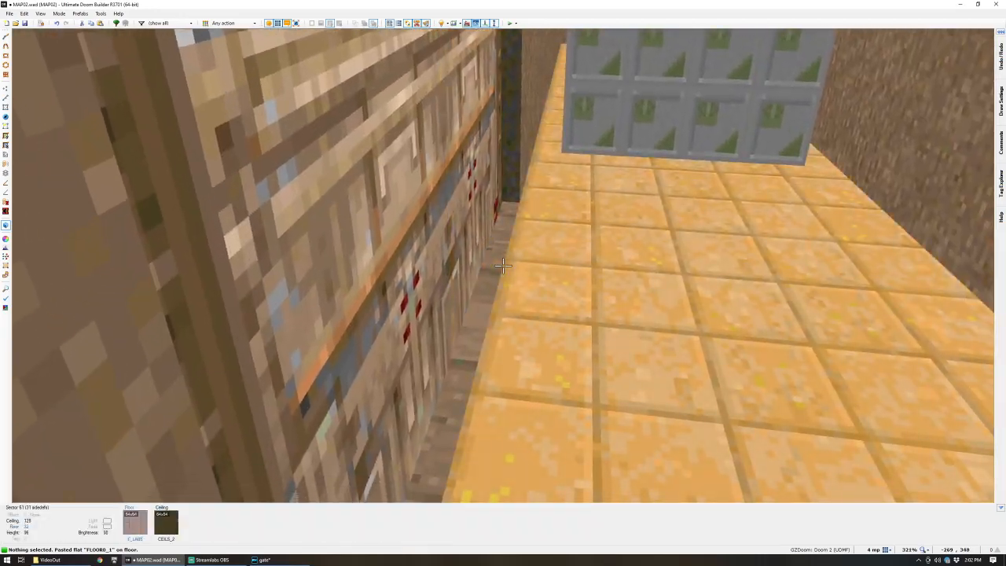
key("ctrl+c")
key("ctrl+c")
key("ctrl+v")
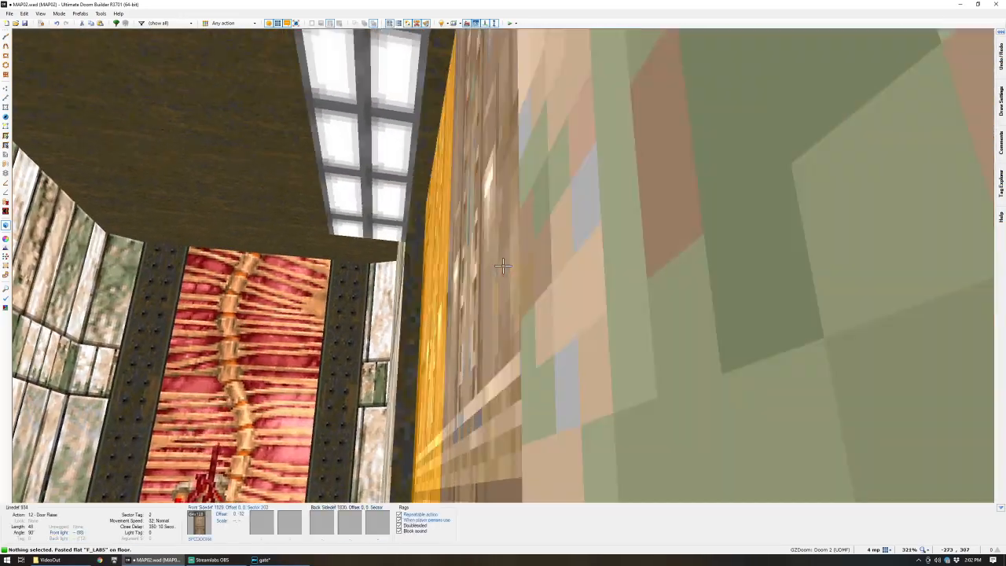
- Texture the wall above the north door's room side with STUCCO1 and auto-align it in X and Y
key("ctrl+v")
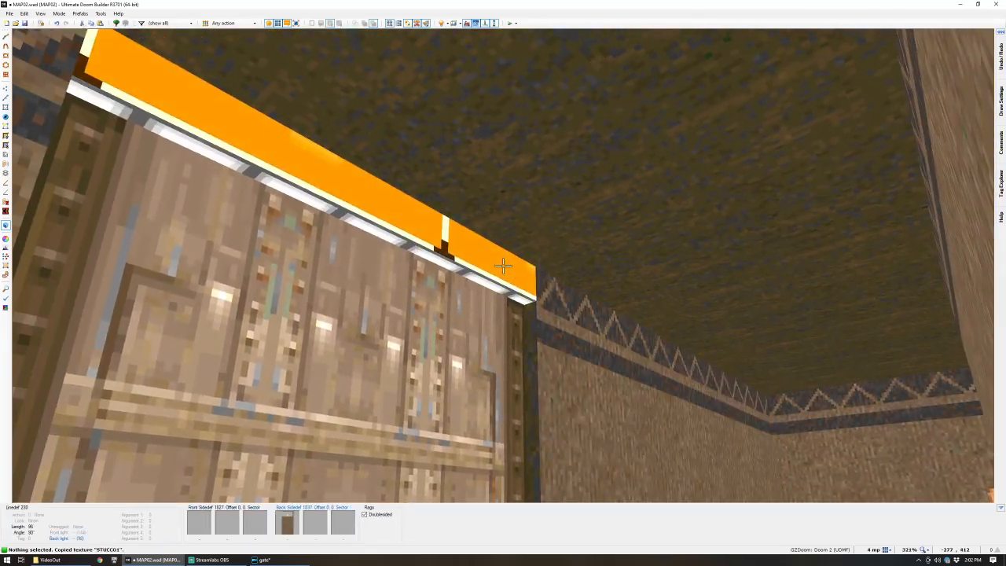
key("ctrl+shift+r")
key("ctrl+a")
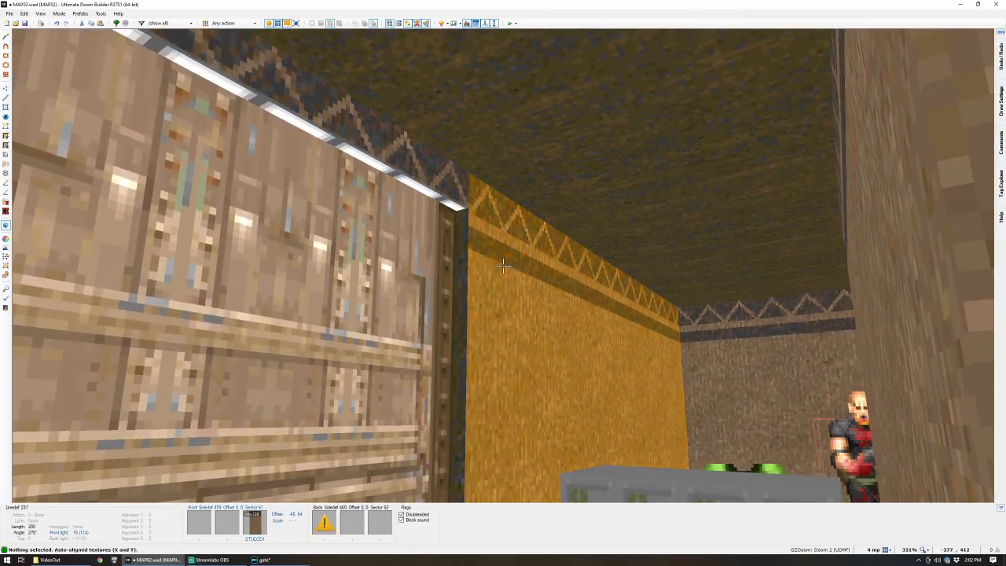
key("s")
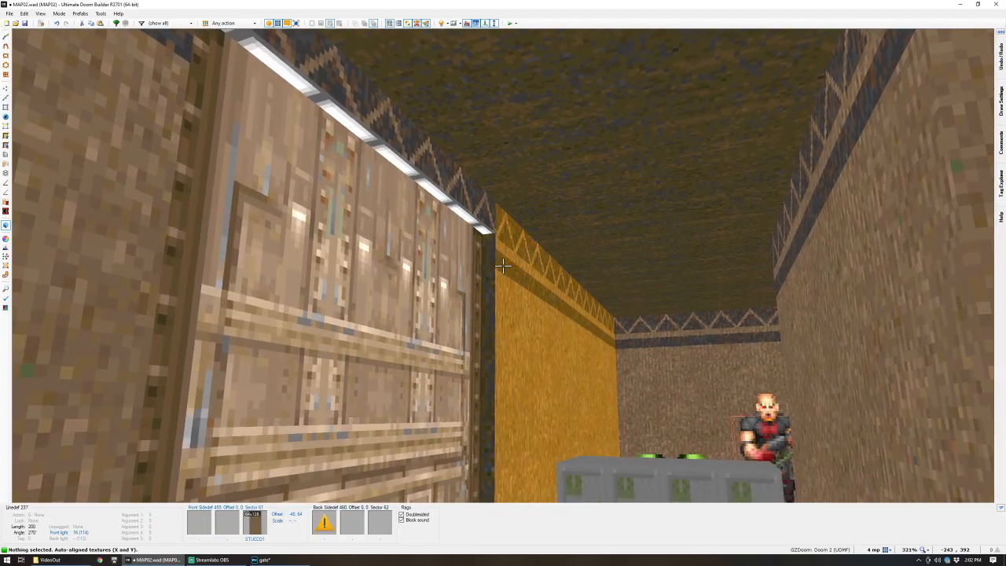
- Change the ceiling flat of the north door's room-side recess to CEIL5_1 and copy that flat
key("ctrl+c")
type("e")
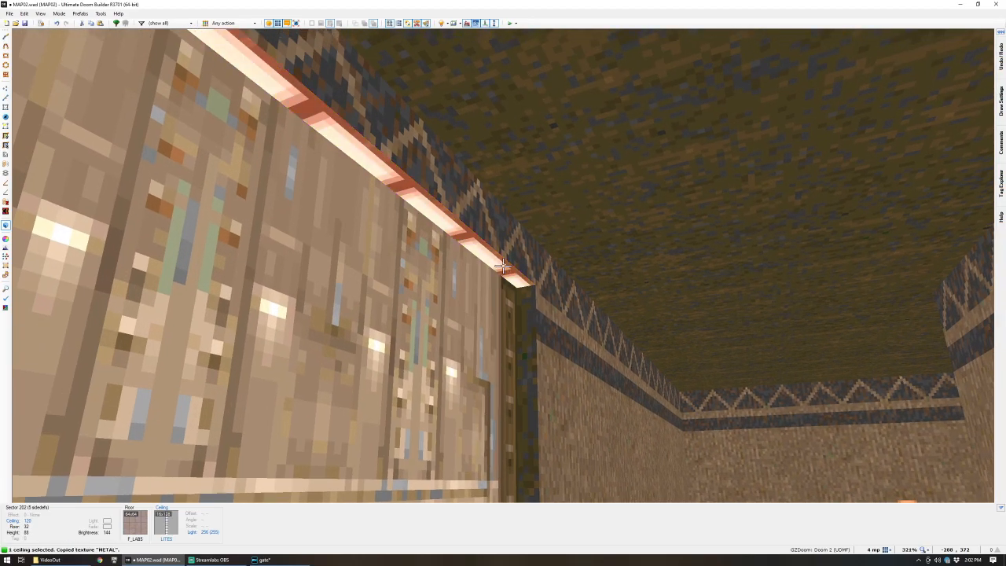
type("tCEIL")
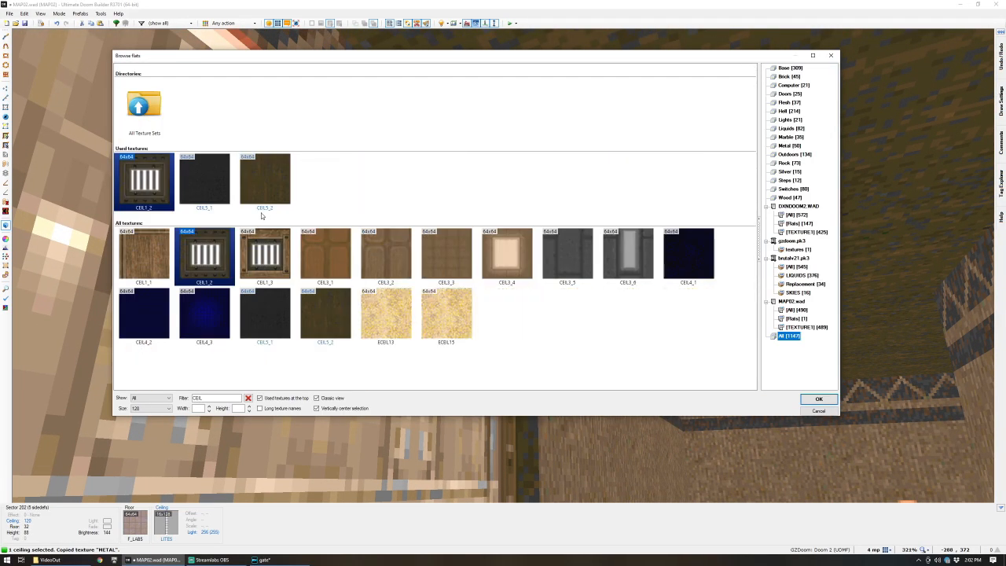
double_click(198, 199)
key("e")
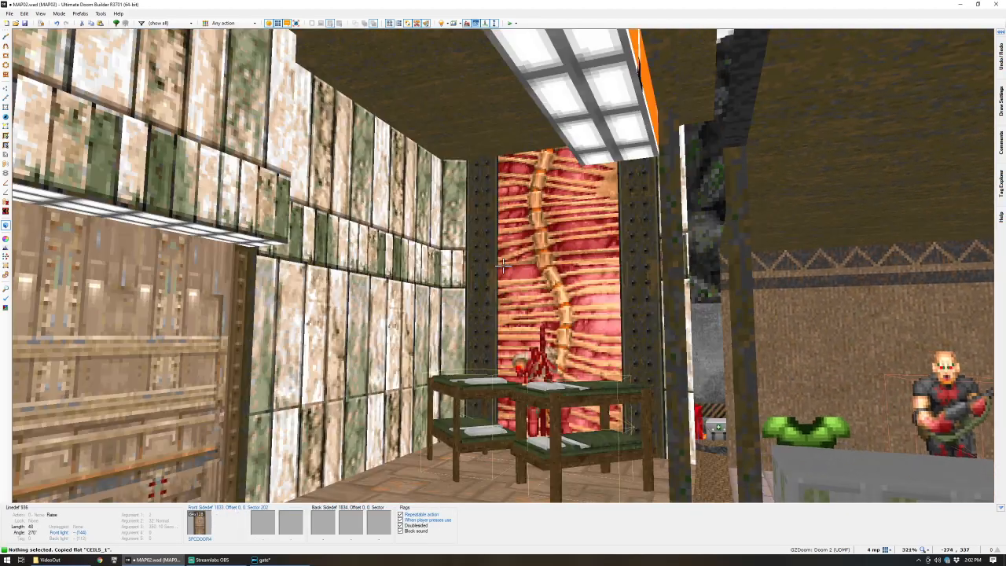
- Copy the CEIL5_2 ceiling flat and apply it to the ceiling of the north door's corridor-side threshold
key("e")
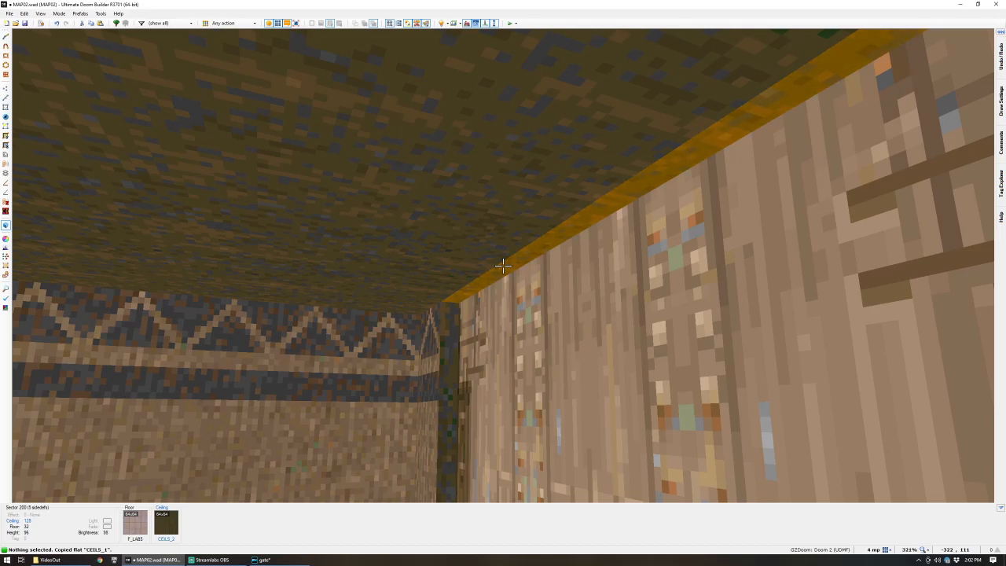
key("e")
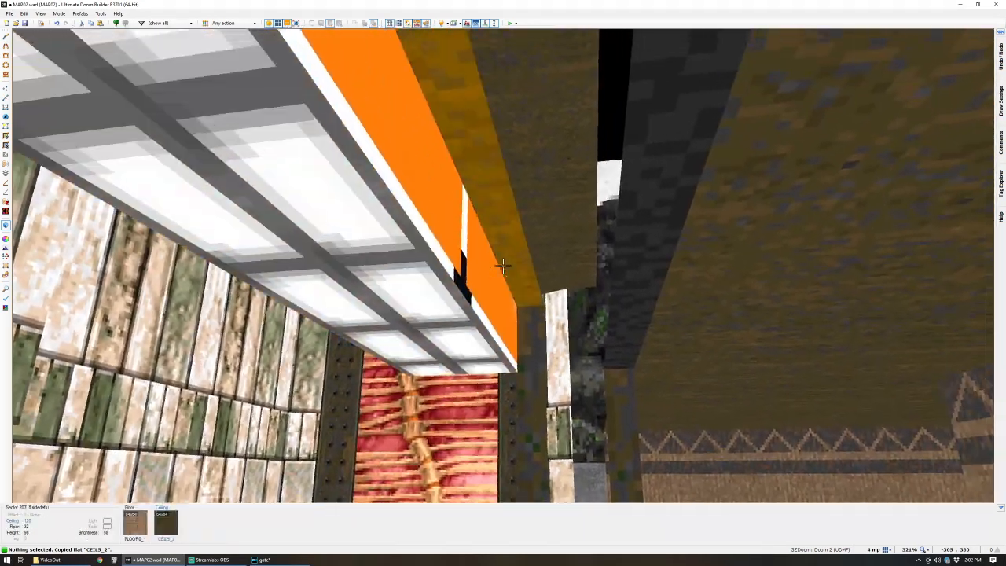
key("ctrl+v")
key("e")
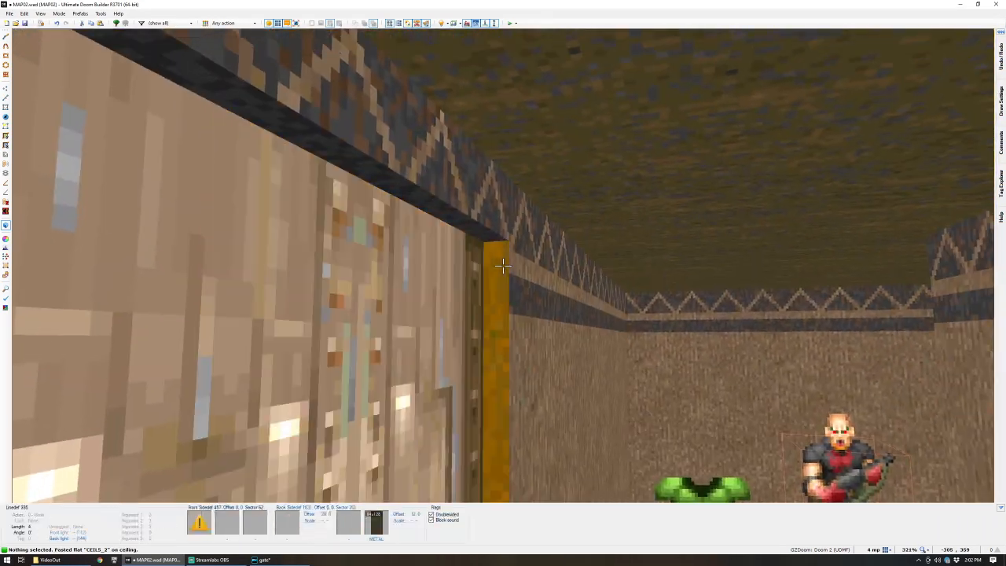
- Align the light flats above the two facing Tag 2 doors, giving the south door's lit ceiling offsets of 0, -8
key("e")
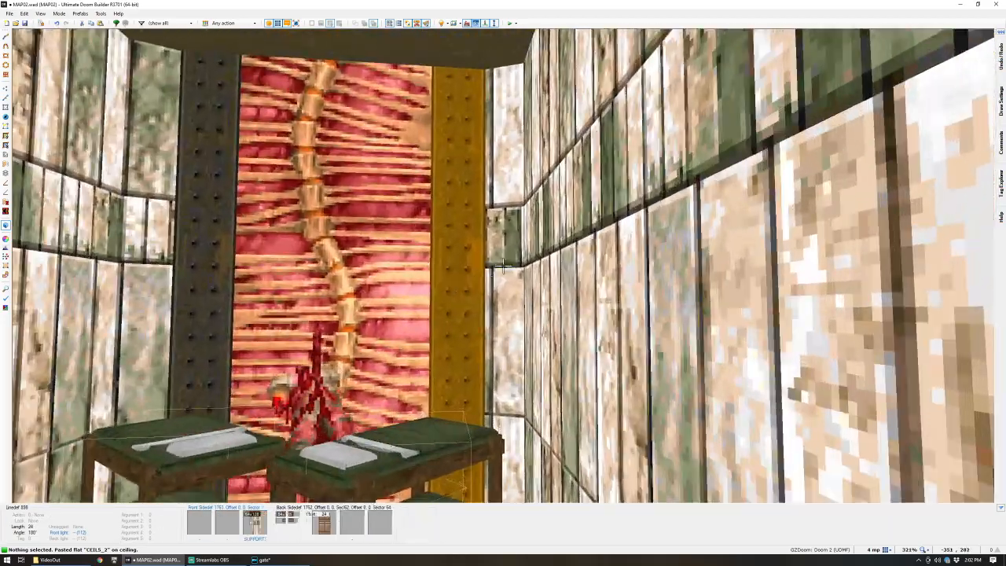
key("d")
key("f")
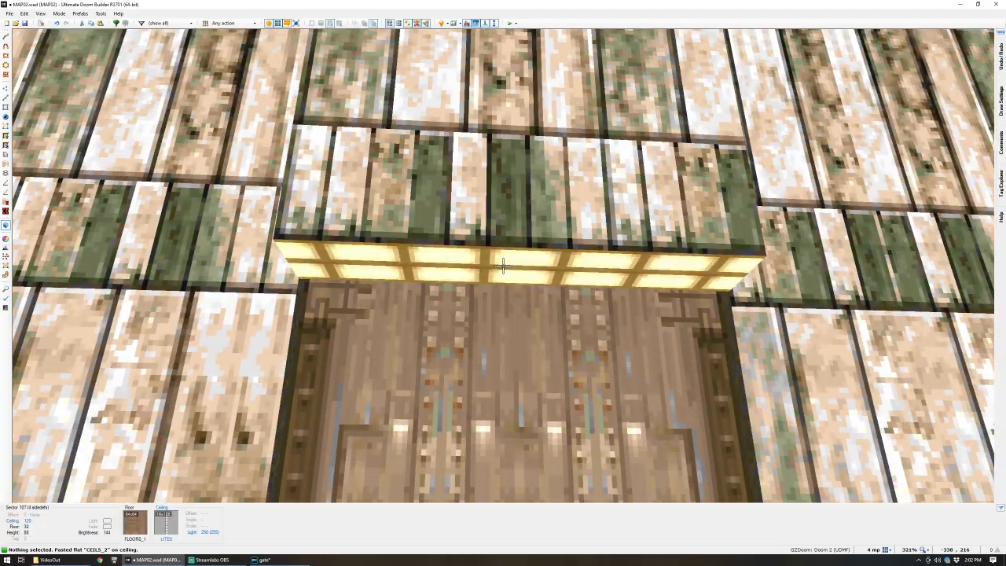
key("shift+Left")
key("e")
key("d")
key("s")
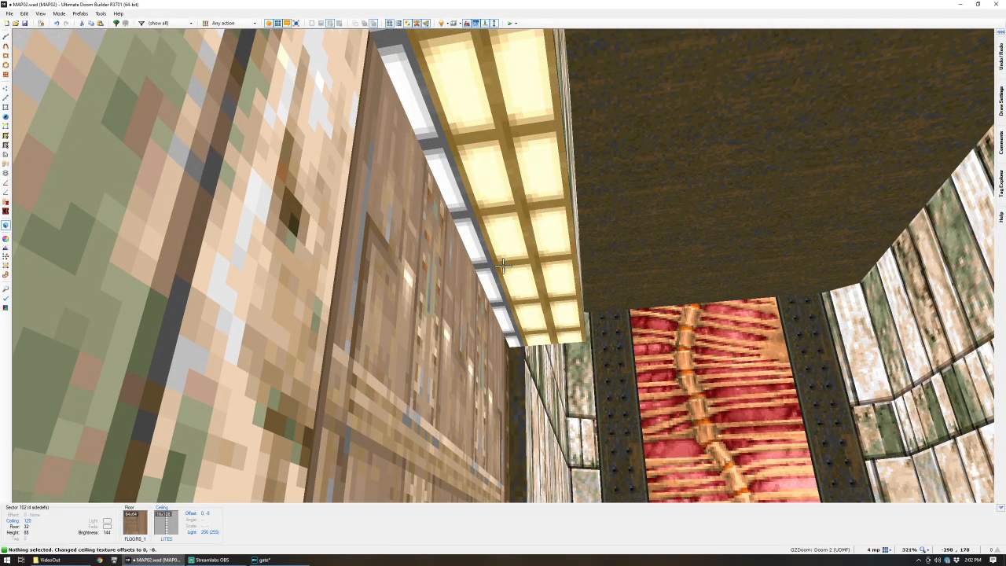
key("q")
scroll(467, 66, "up", 3)
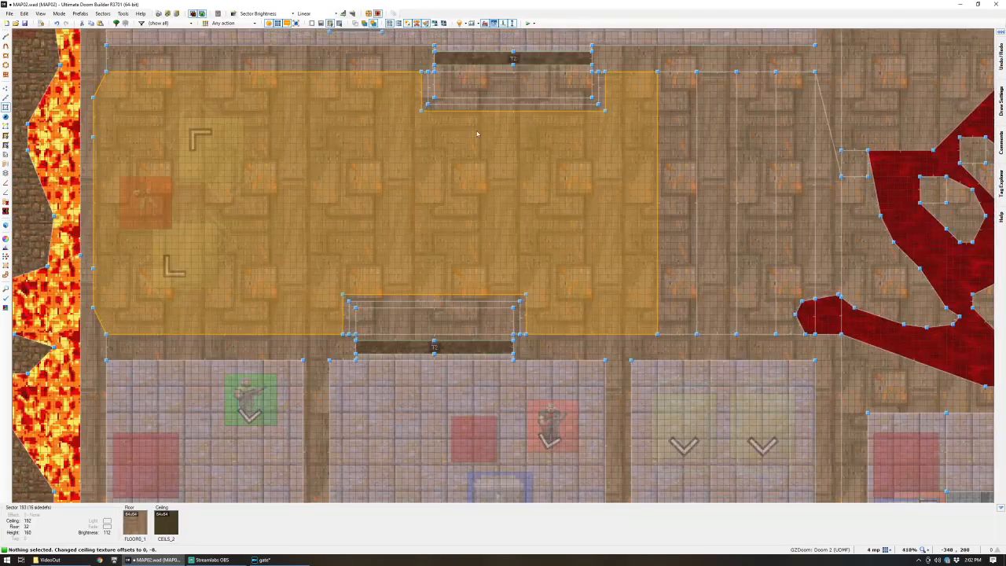
key("q")
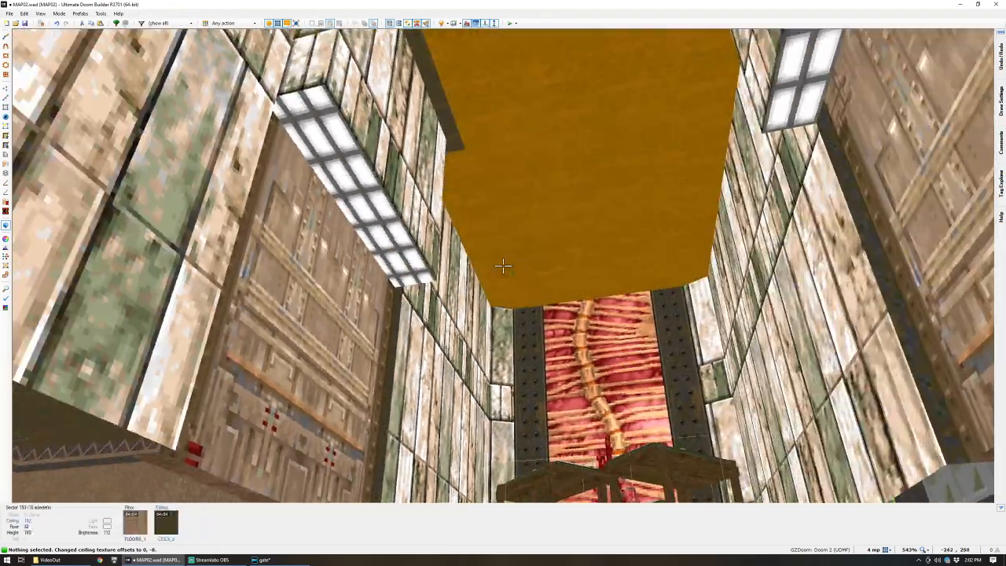
- Apply CEIL5_2 to the ceiling strip between the south door and its lights, and nudge the adjoining light flat's offset
key("ctrl+v")
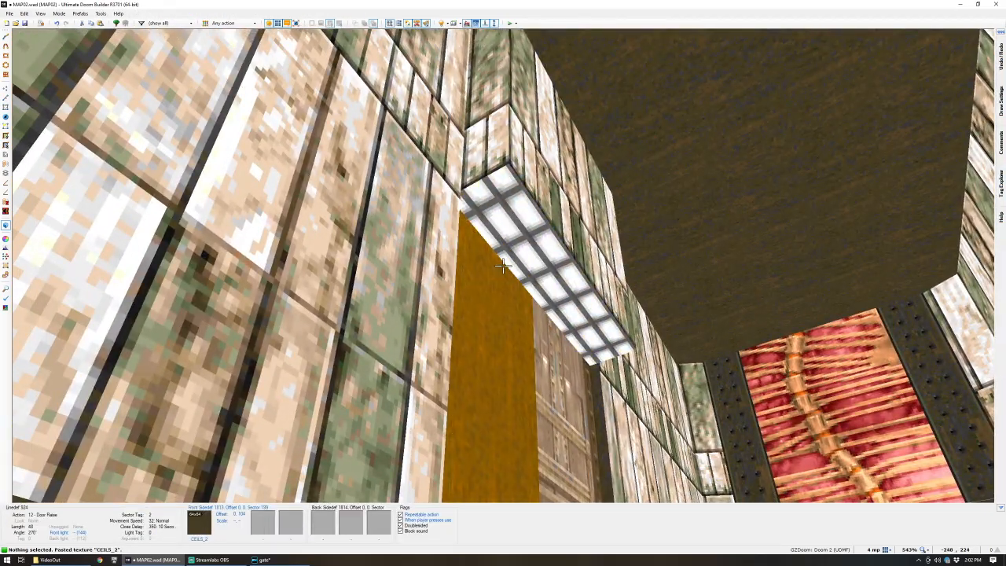
key("ctrl+z")
key("ctrl+v")
key("w")
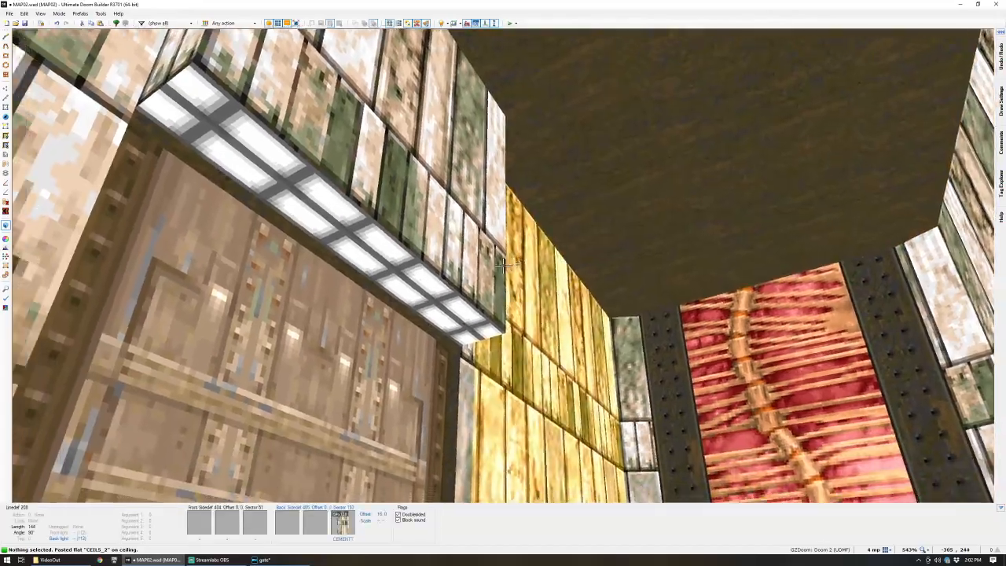
key("ctrl+Right")
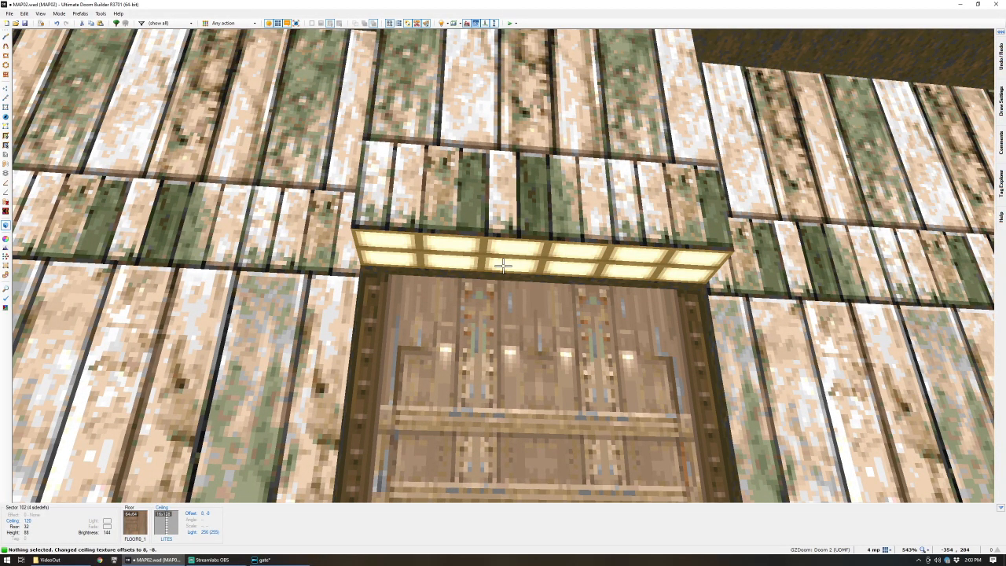
- Flare the north door's alcove by moving its three wall-side vertices on each side about 16 units outward
key("a")
key("w")
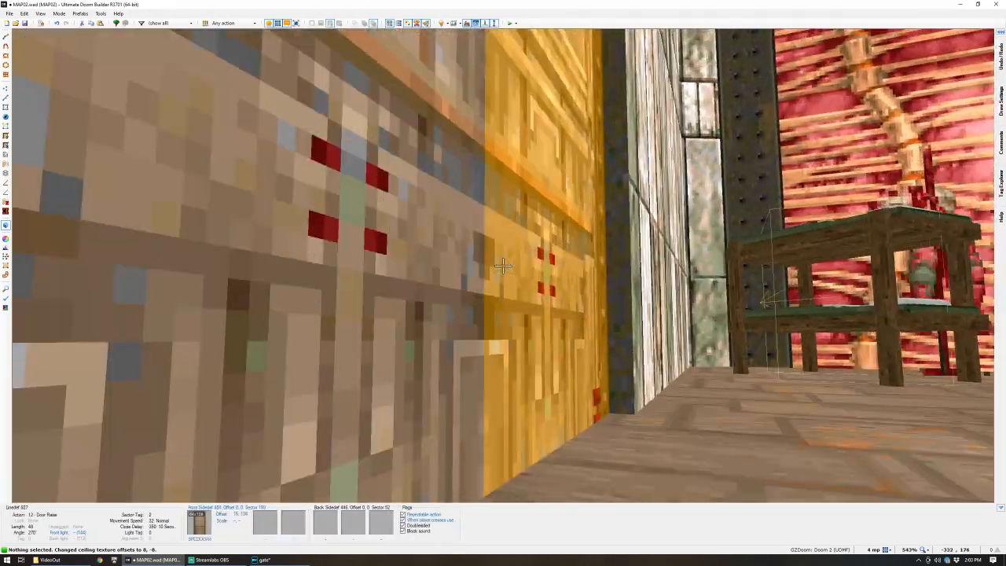
key("s")
key("d")
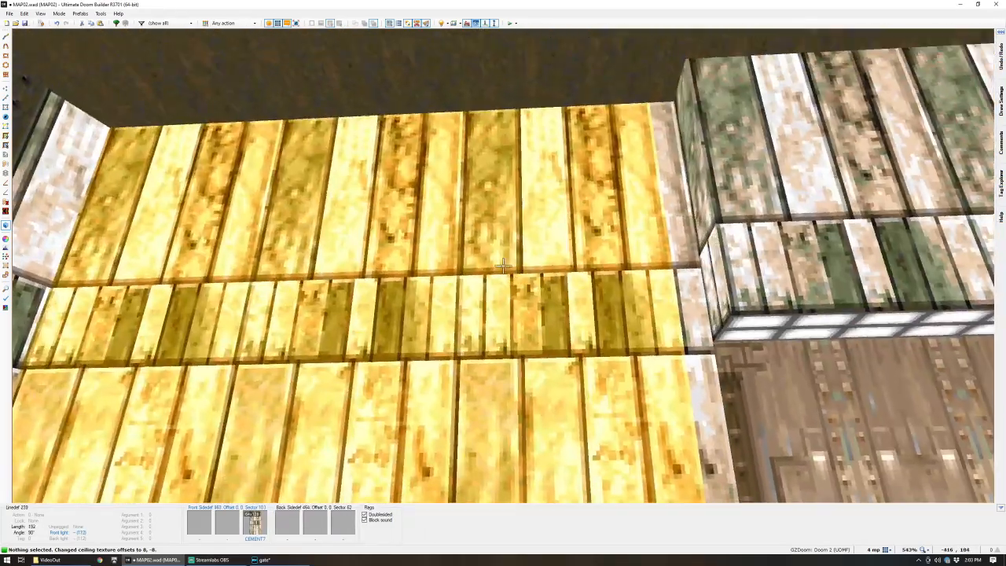
key("q")
scroll(557, 168, "up", 2)
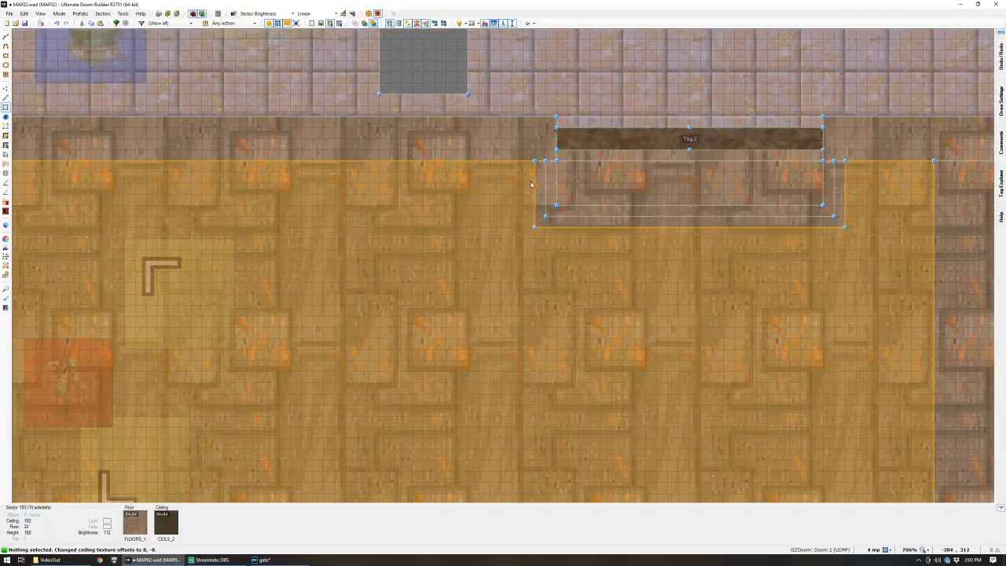
scroll(527, 188, "up", 1)
key("v")
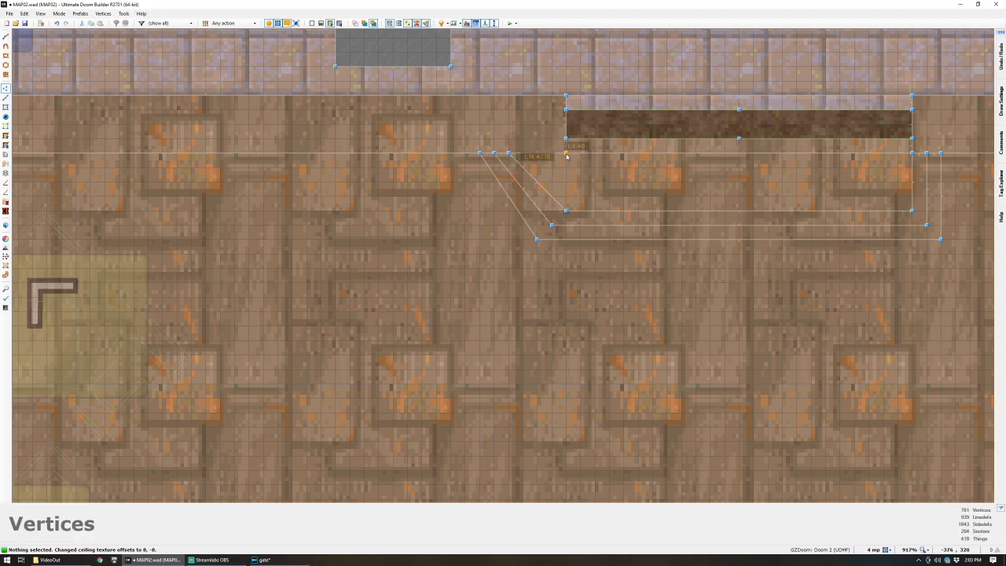
scroll(554, 176, "down", 4)
scroll(638, 174, "up", 4)
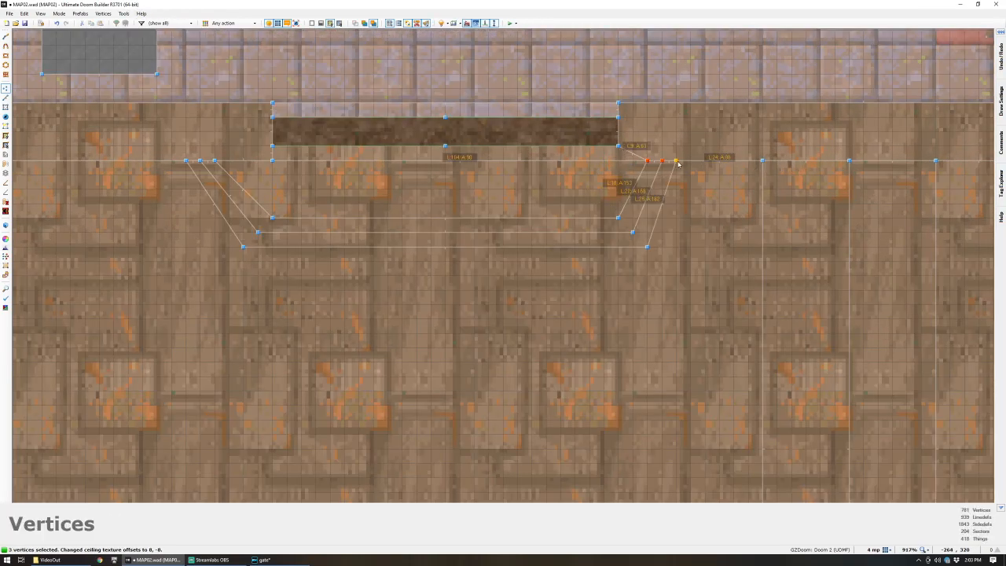
- Draw a 16-unit line at each side of the north alcove to separate the triangular corners from the lit centre
key("ctrl+d")
left_click(619, 162)
left_click(619, 218)
right_click(618, 218)
key("ctrl+d")
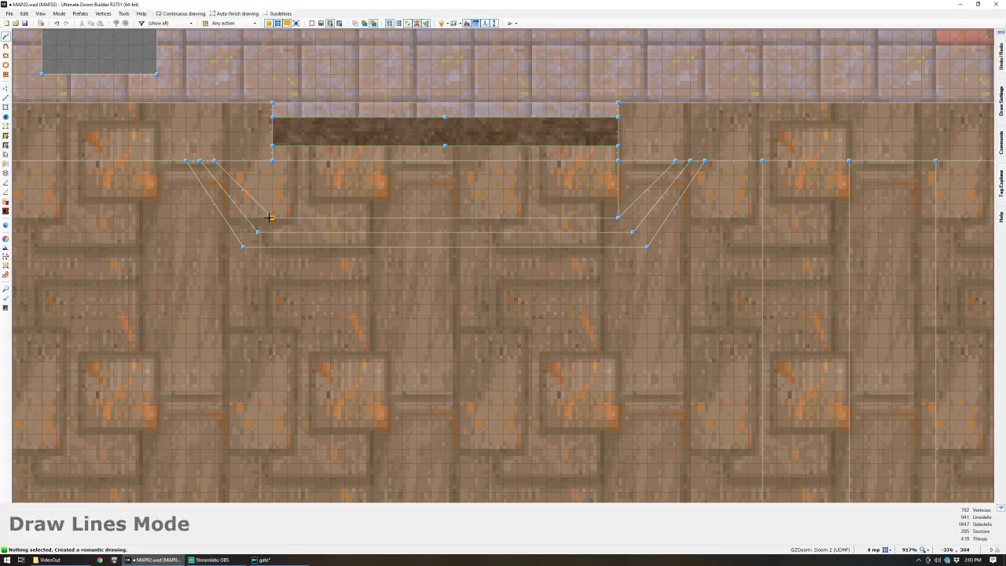
left_click(273, 159)
right_click(272, 160)
- Auto-align the cement wall around the north door in X and Y, and apply CEIL5_2 to both triangular corner ceilings
key("q")
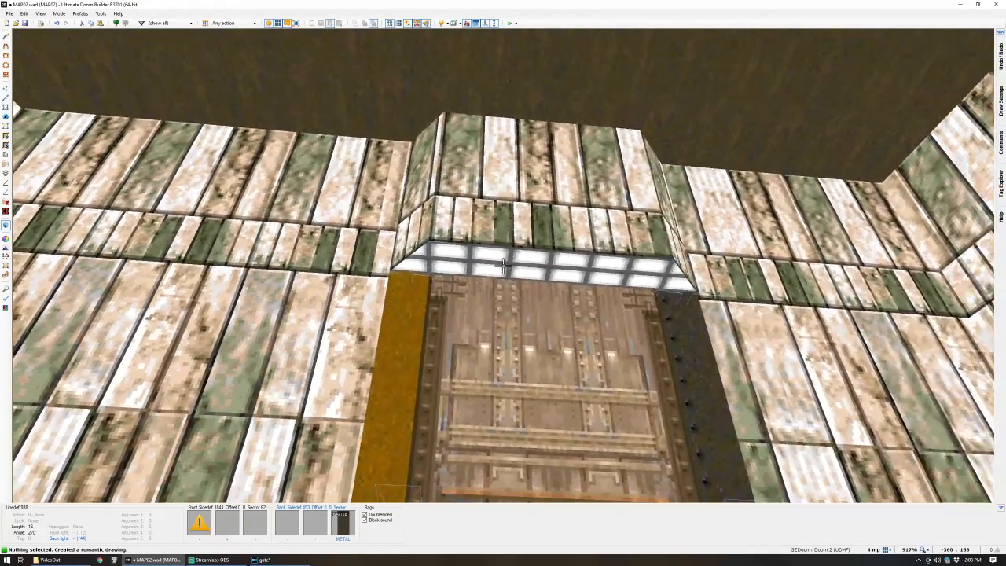
key("ctrl+a")
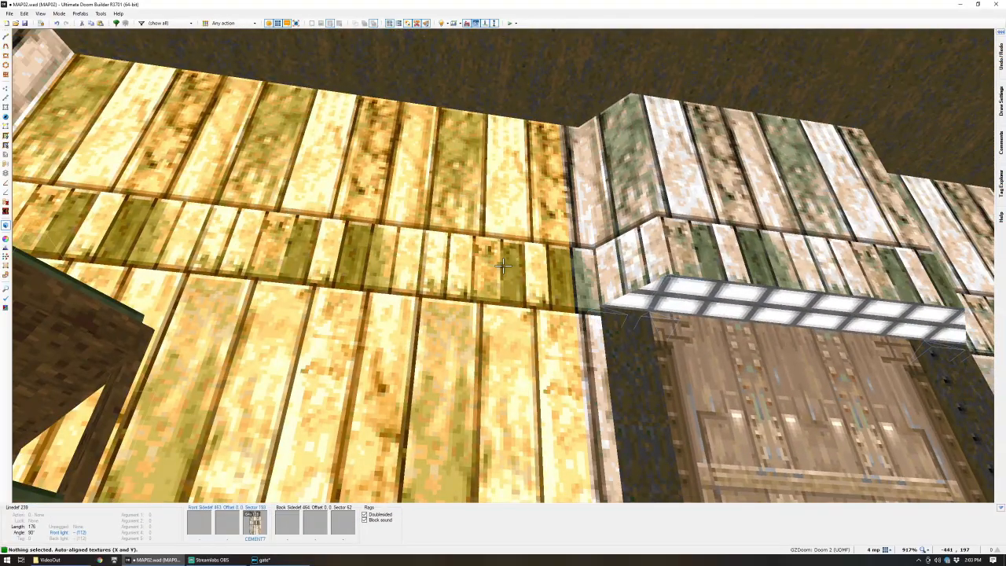
key("e")
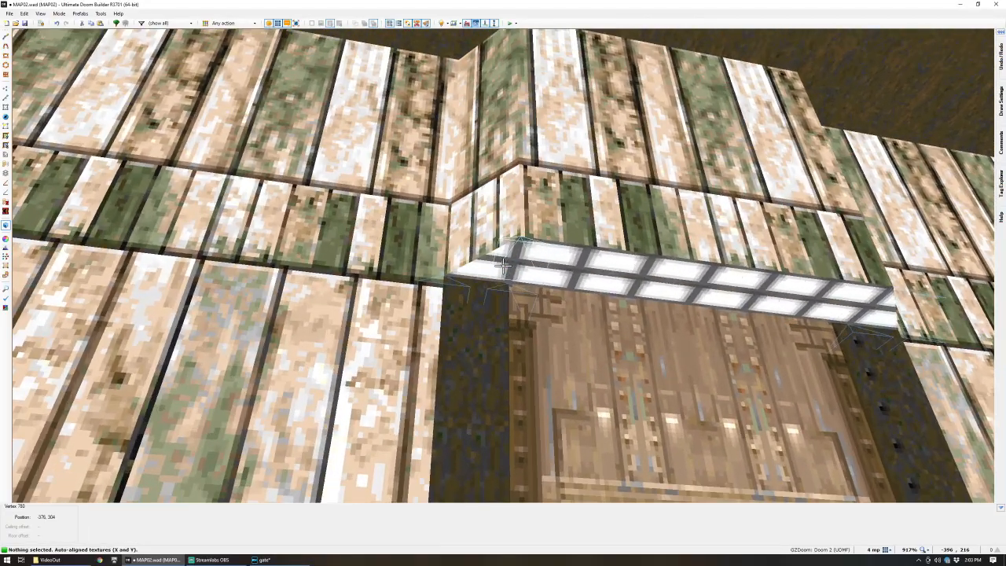
left_click(504, 267)
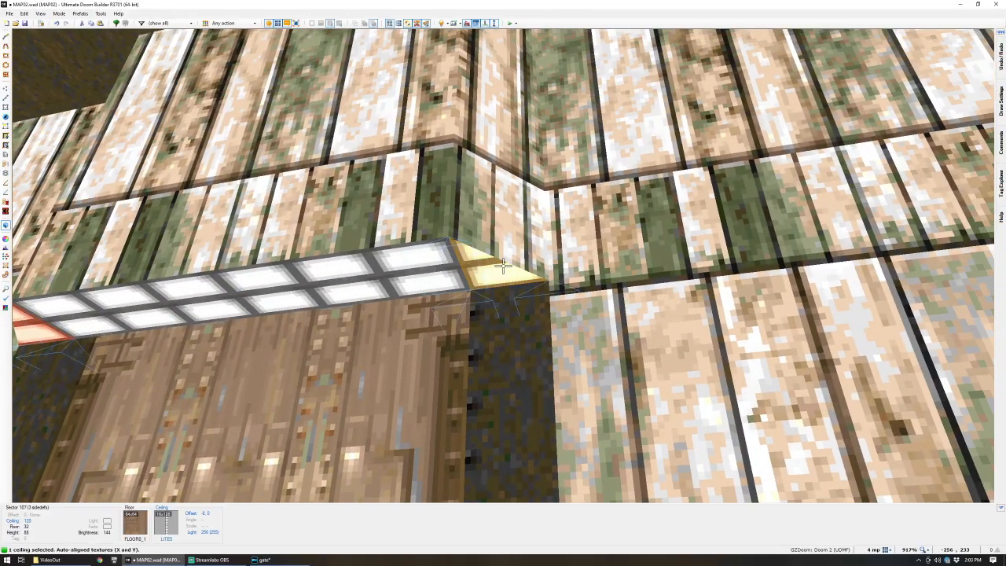
left_click(503, 267)
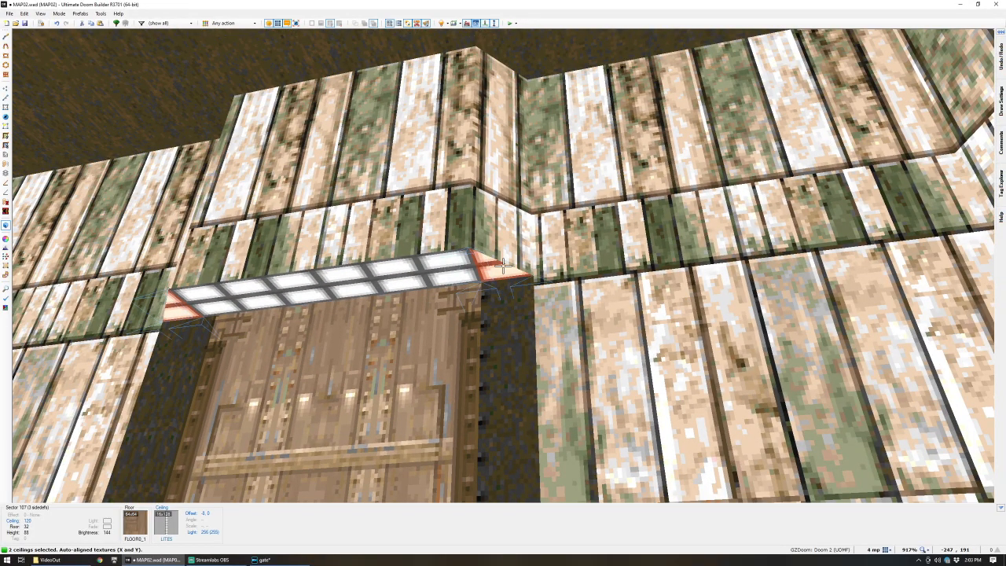
key("ctrl+v")
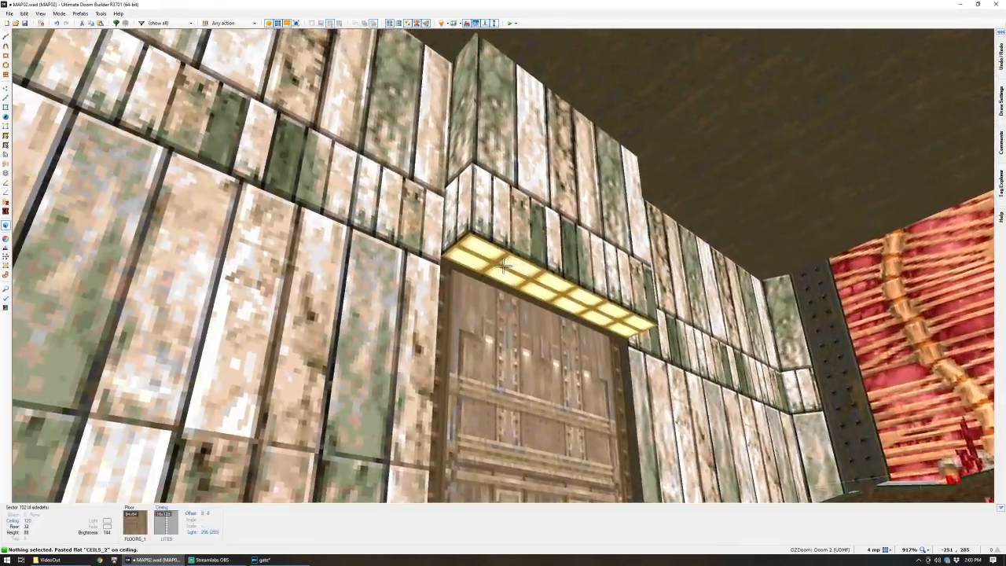
- Flare the south door's alcove by moving its three wall-side vertices on each side about 16 units outward
key("q")
scroll(348, 294, "down", 5)
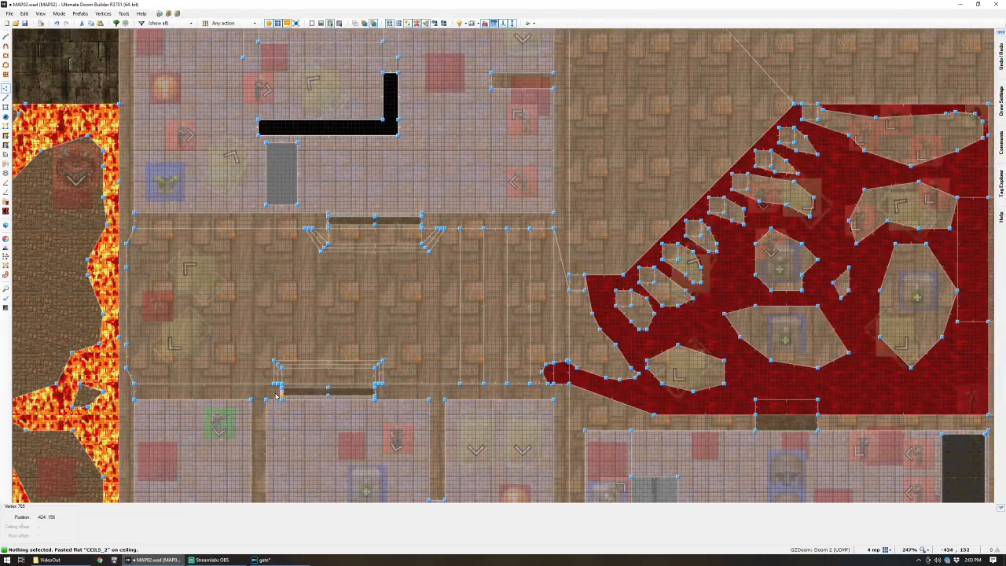
scroll(260, 354, "up", 5)
left_click_drag(333, 372, 333, 371)
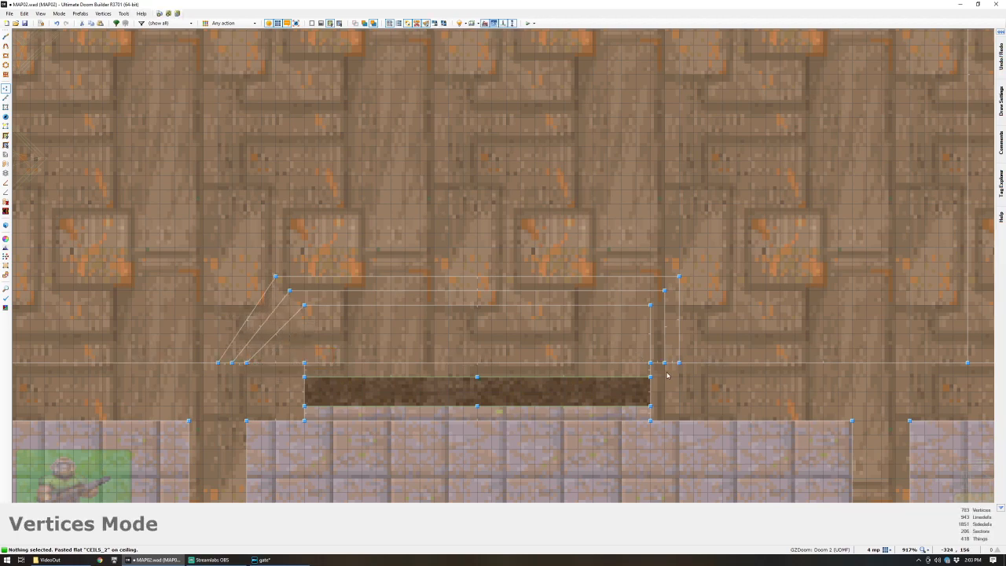
left_click_drag(700, 375, 683, 366)
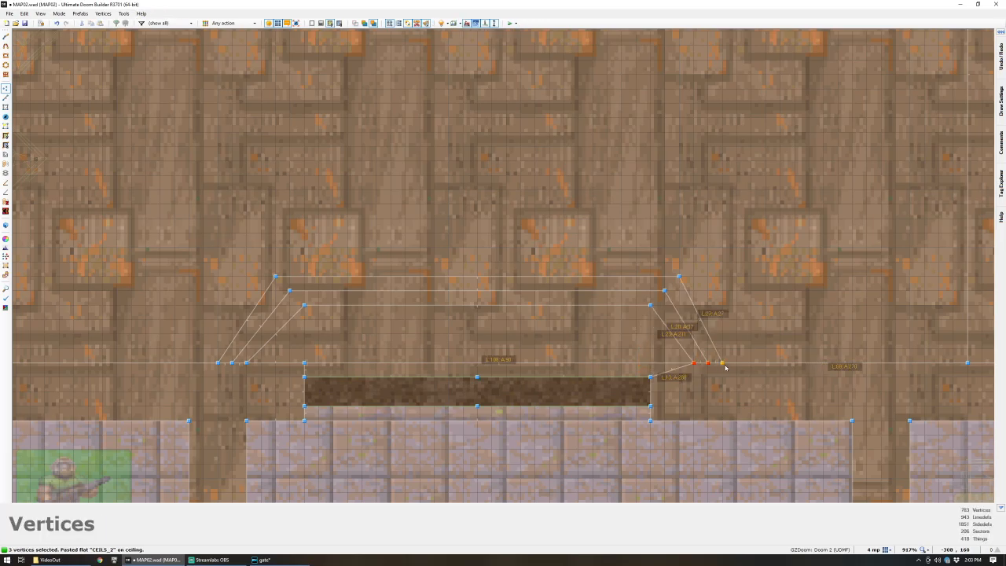
key("q")
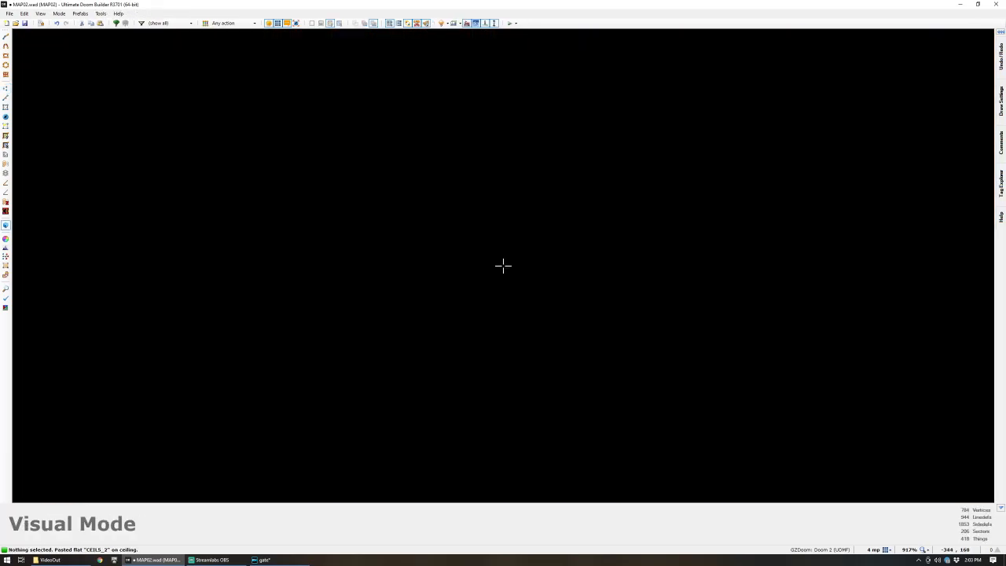
- Apply CEIL5_2 to the south alcove's ceiling and draw a 16-unit line at each side to separate its triangular corners
key("ctrl+v")
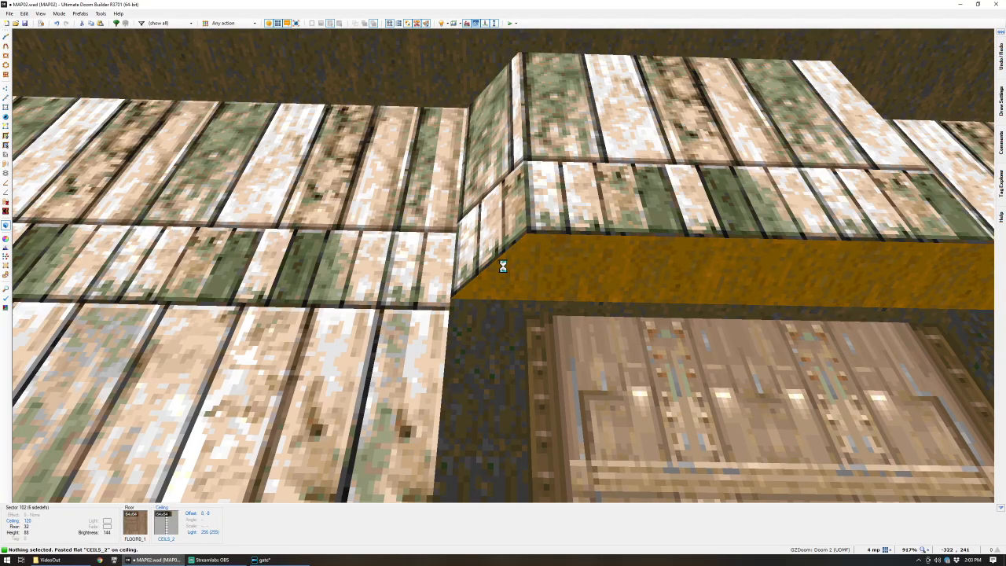
key("q")
scroll(481, 324, "down", 5)
scroll(376, 391, "up", 3)
key("ctrl+d")
left_click(481, 298)
left_click(480, 330)
key("ctrl+d")
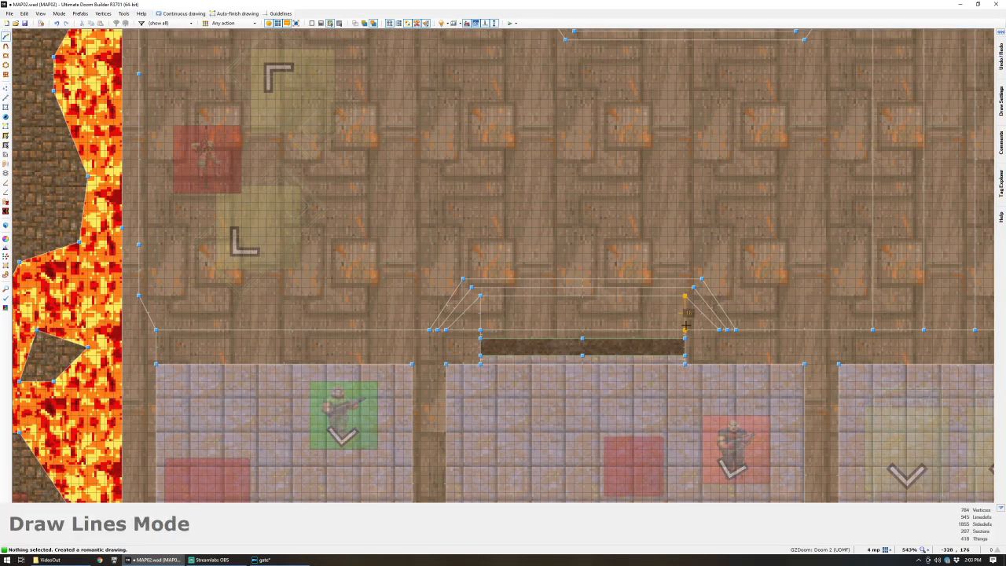
- Finish the south alcove's triangular corner ceilings with CEIL5_2 and reset the local texture offsets, scale and brightness
key("q")
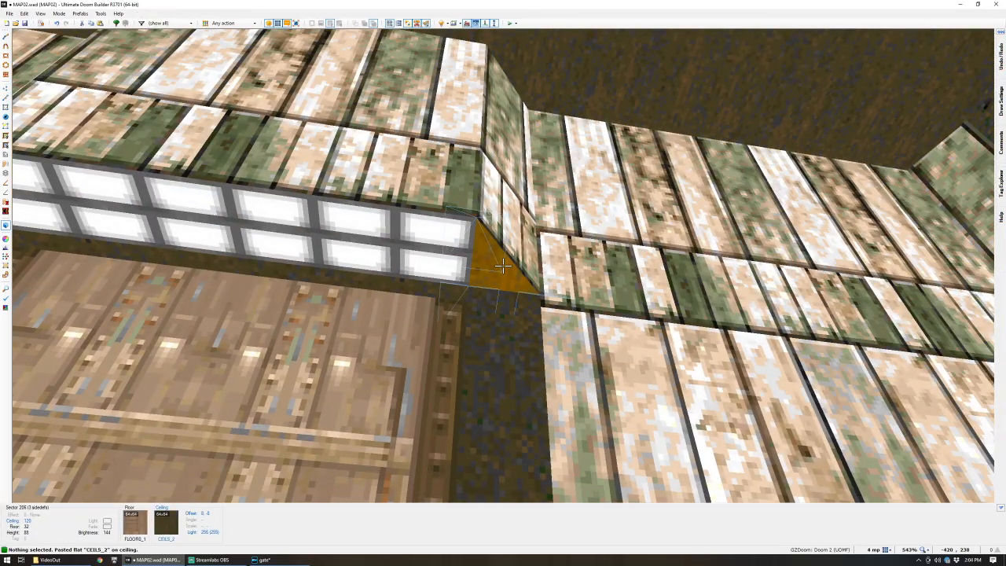
key("ctrl+v")
key("s")
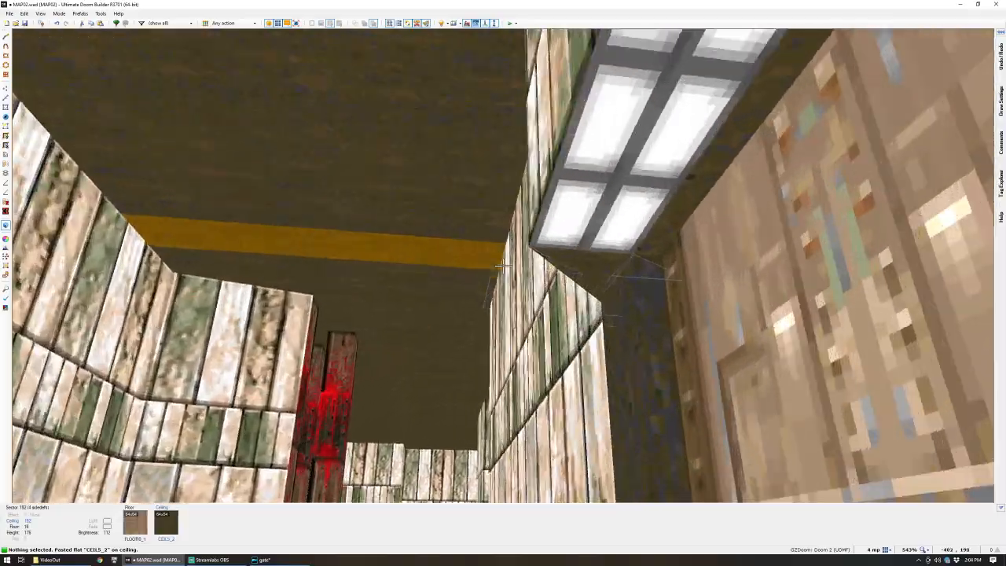
key("w")
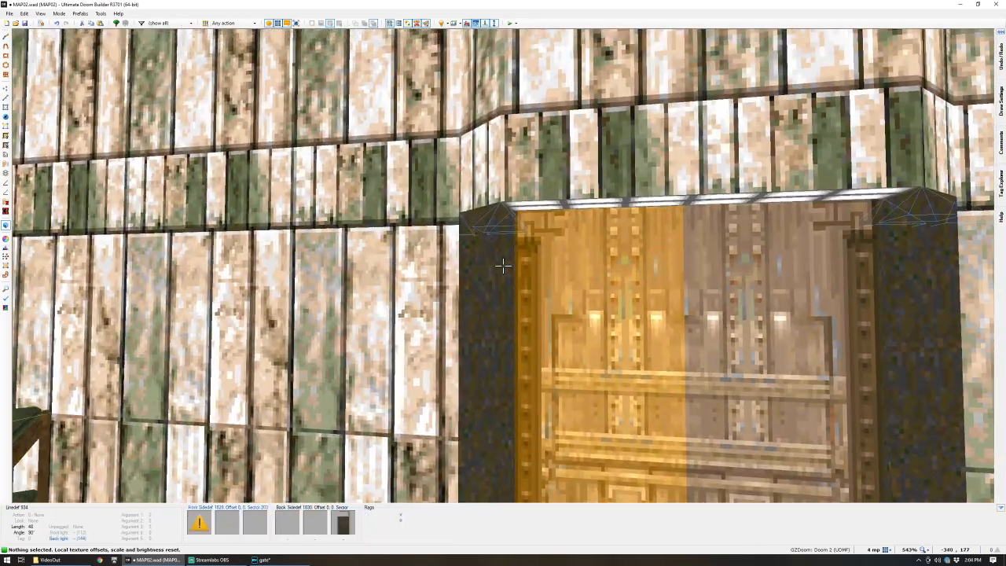
key("s")
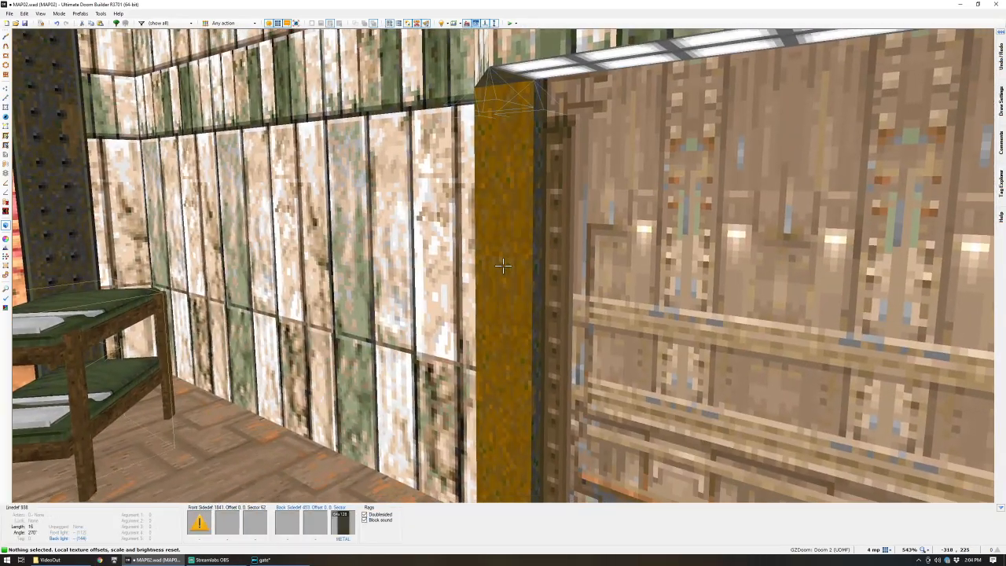
key("s")
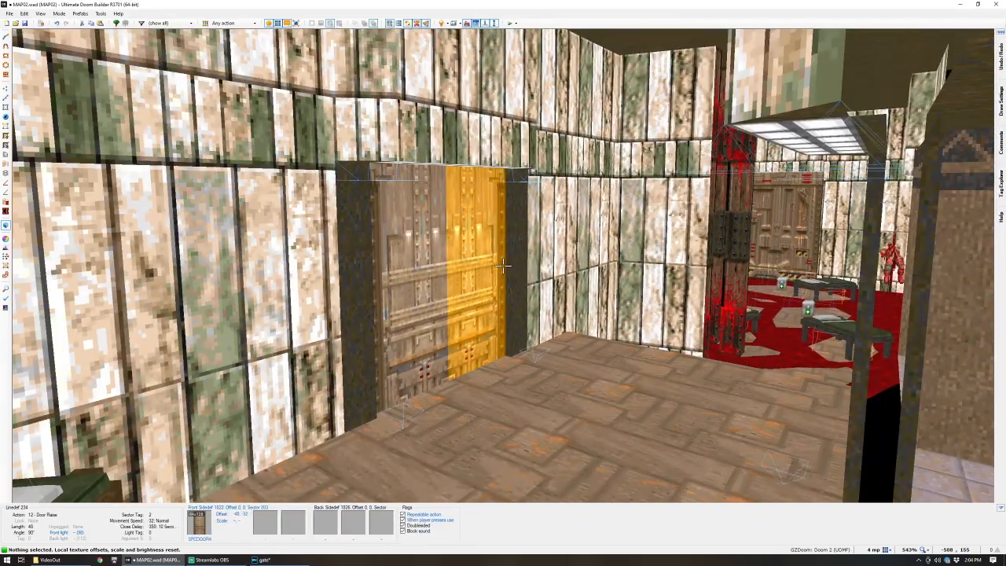
key("w")
key("s")
key("s")
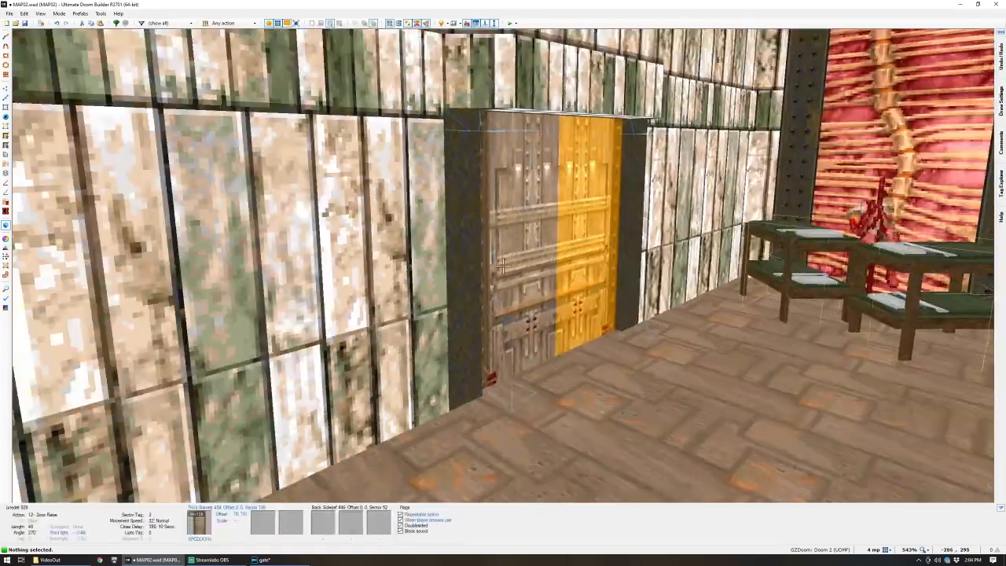
- Set the sector tag of the south door's four Door Raise linedefs to 0
key("a")
key("w")
key("s")
key("q")
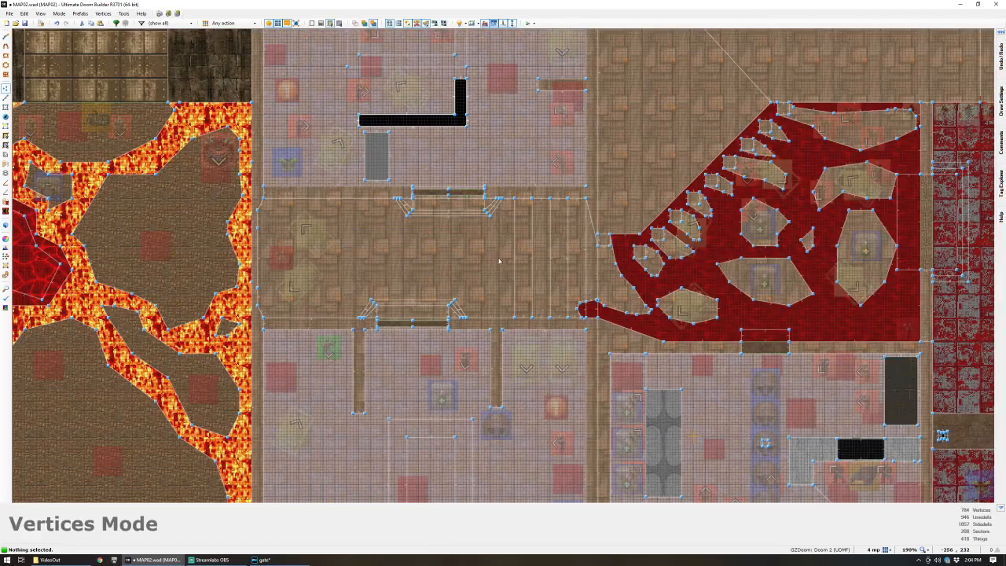
scroll(448, 229, "up", 3)
key("s")
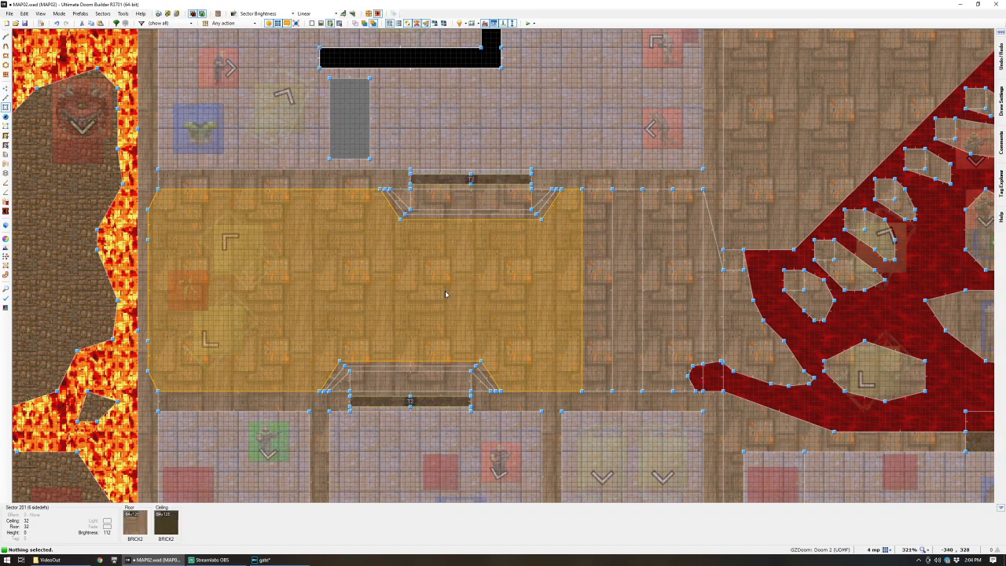
key("l")
left_click(426, 408)
left_click(399, 406)
left_click(396, 395)
right_click(432, 399)
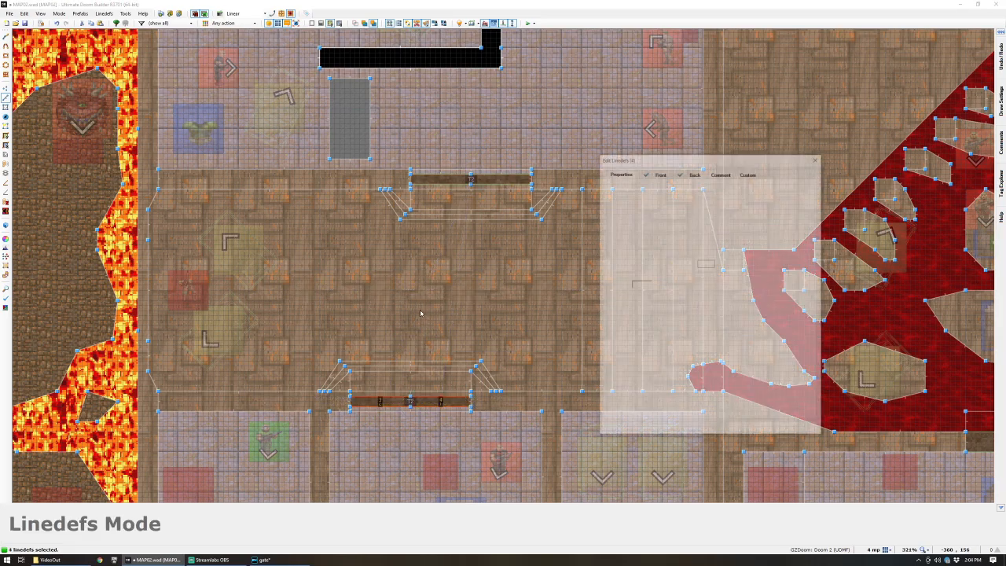
left_click(659, 287)
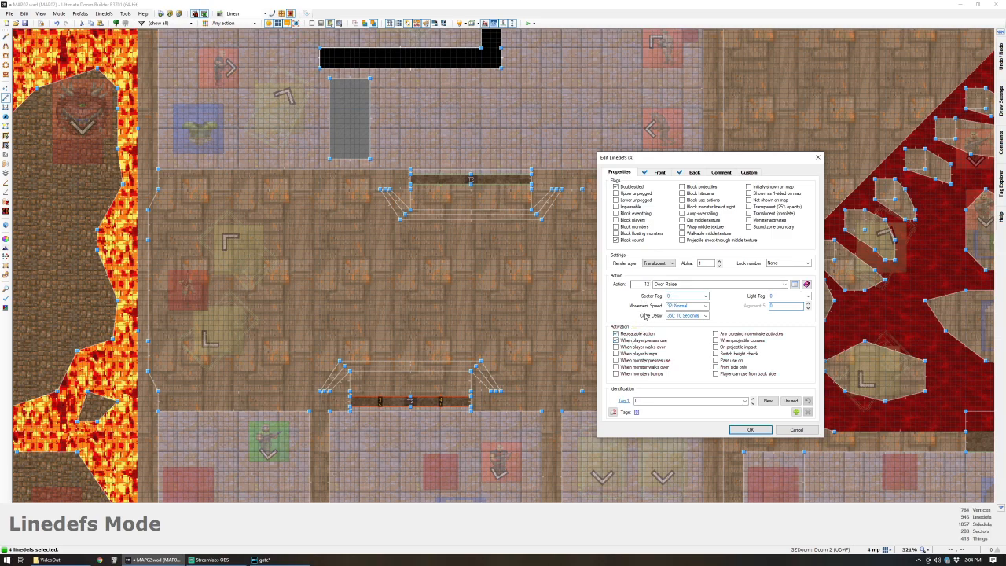
left_click(750, 429)
- Reset the tag of the south and north door sectors to 0
key("v")
key("s")
right_click(425, 403)
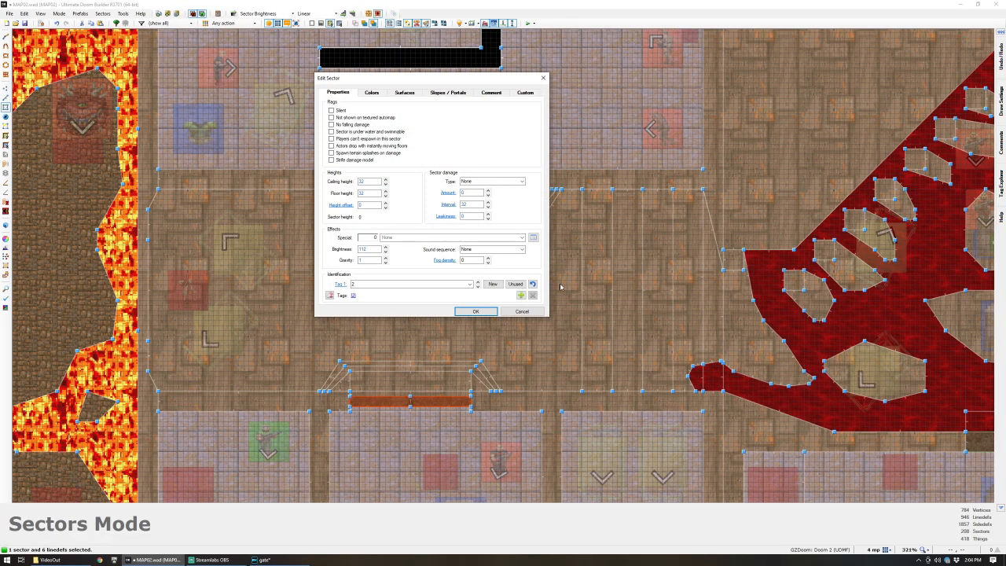
left_click(476, 311)
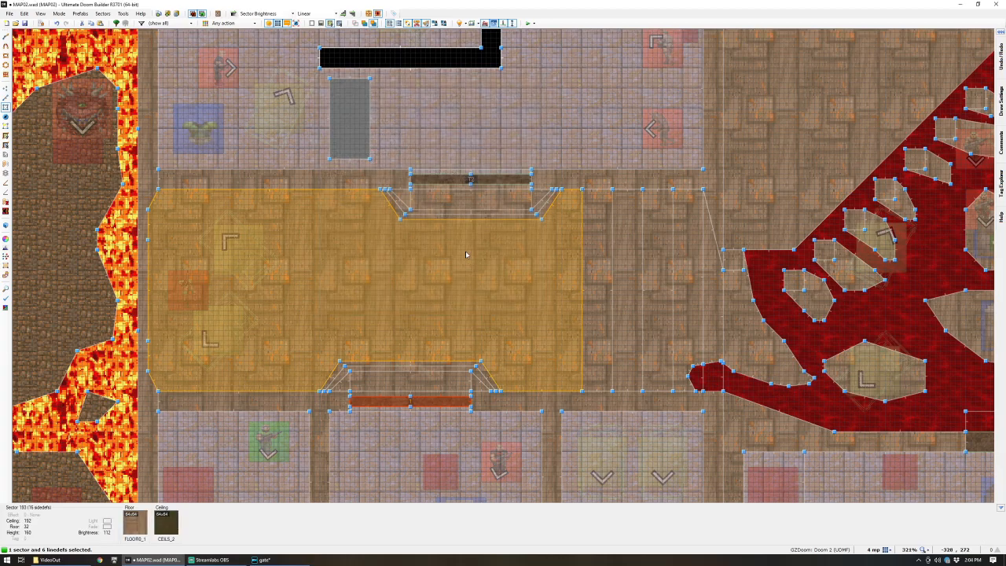
right_click(468, 215)
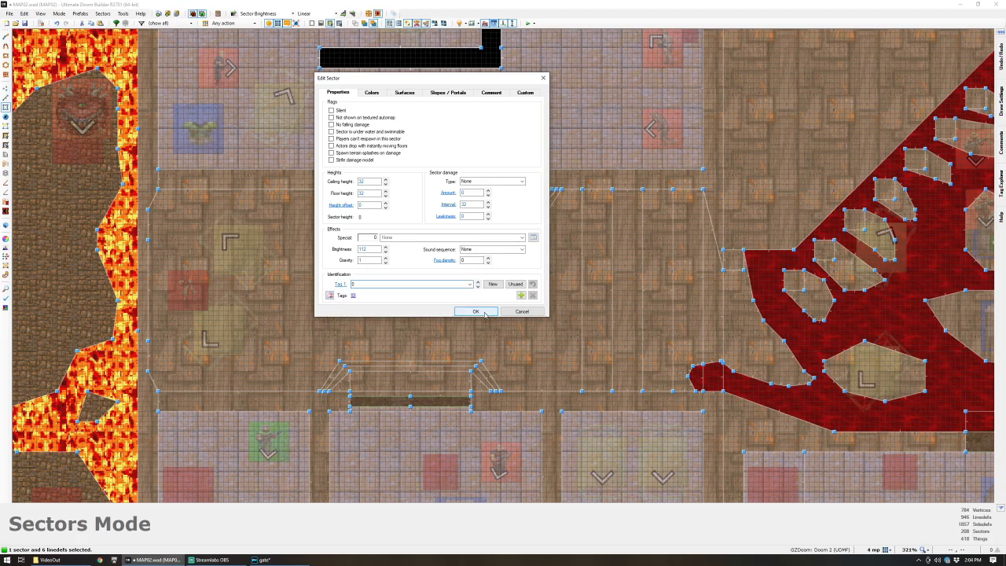
left_click(487, 313)
- Set the sector tag of the north door's four Door Raise linedefs to 0 and save the map
left_click(497, 180)
left_click(459, 180)
left_click(481, 176)
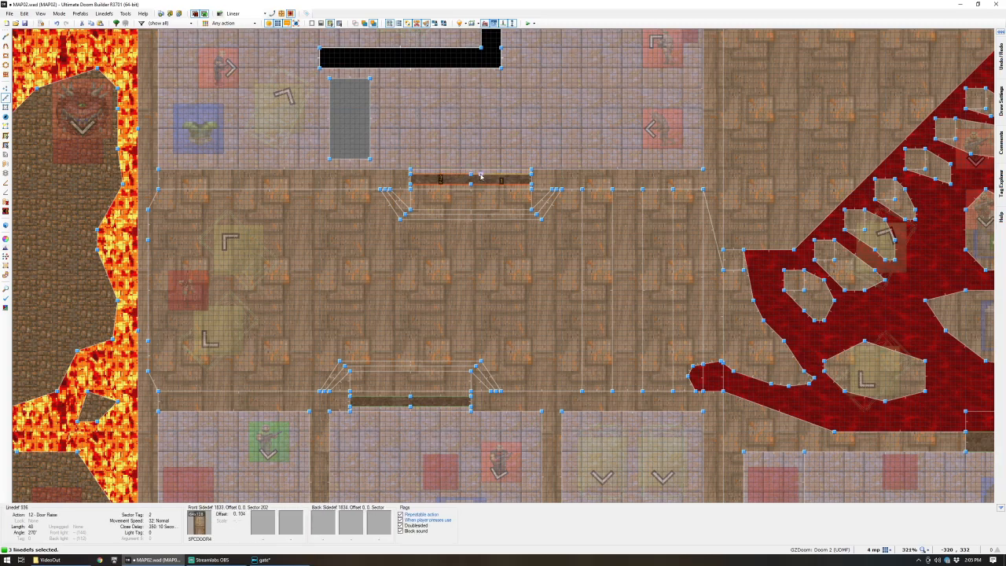
right_click(482, 176)
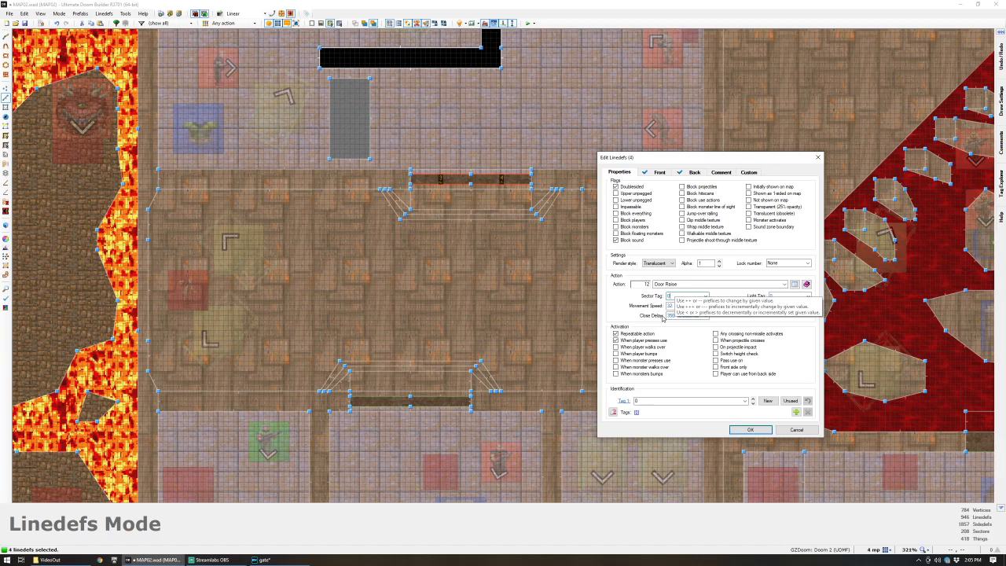
left_click(750, 429)
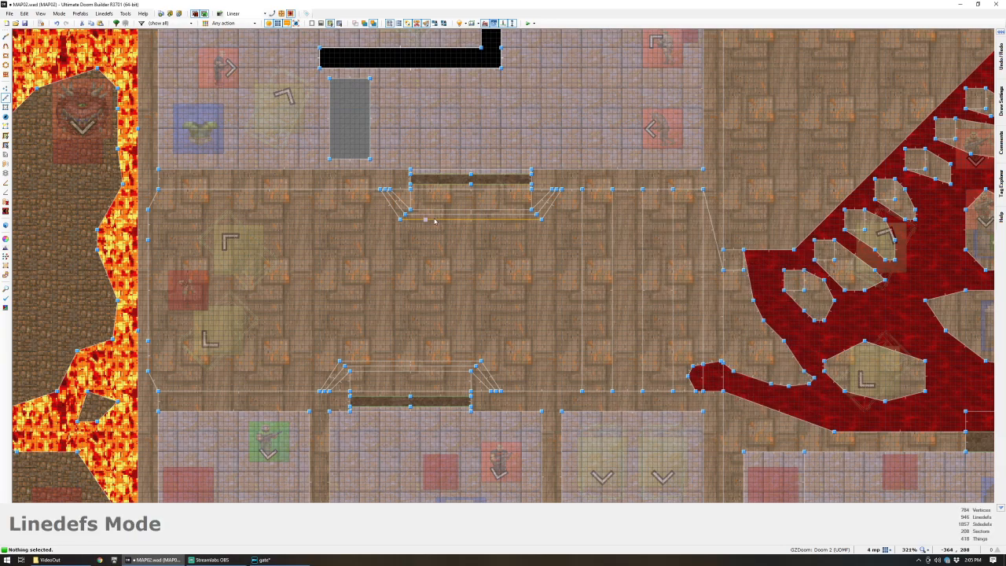
key("s")
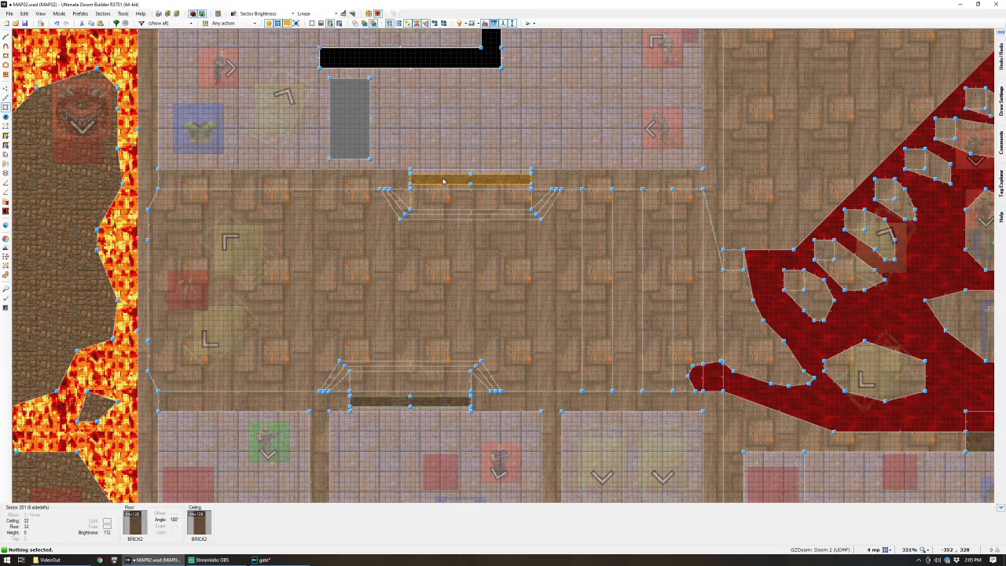
key("l")
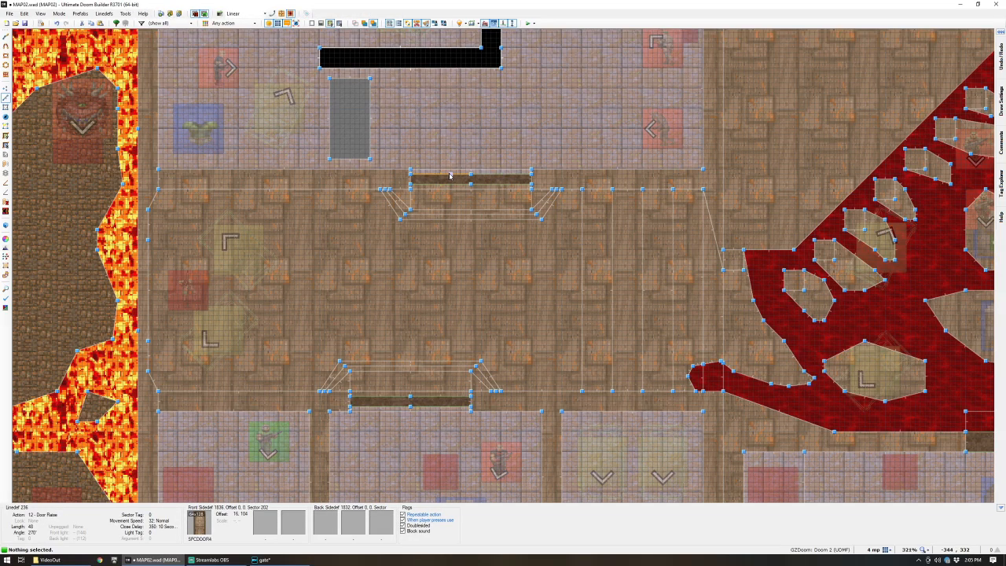
scroll(449, 184, "down", 1)
key("ctrl+s")
- Turn off full brightness in the 3D view
key("q")
key("b")
key("q")
- Insert a TallTorch_Red thing along the corridor's north wall, between the western tables and the north door
scroll(504, 269, "down", 3)
scroll(393, 267, "up", 3)
key("t")
right_click(474, 220)
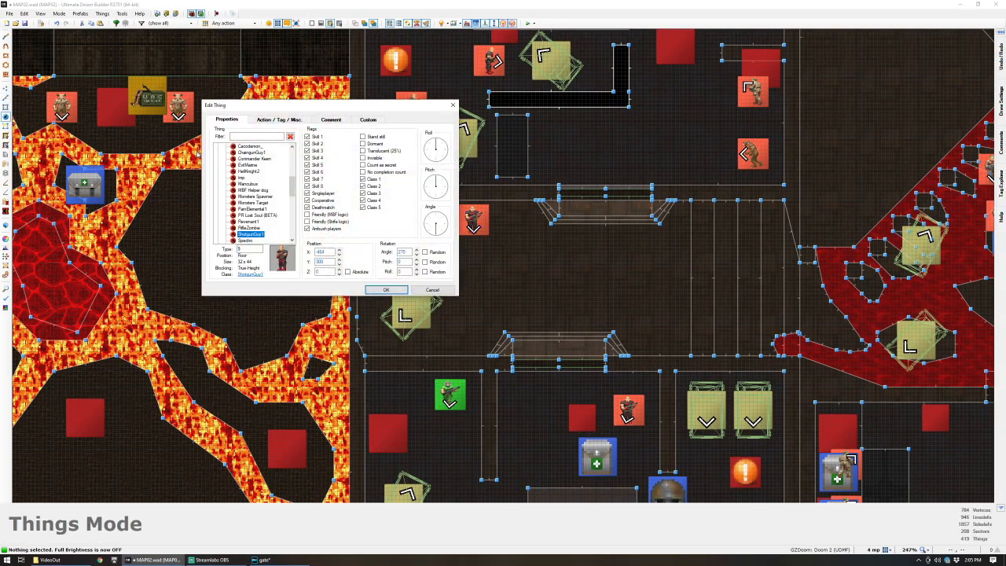
left_click(233, 136)
type("fires")
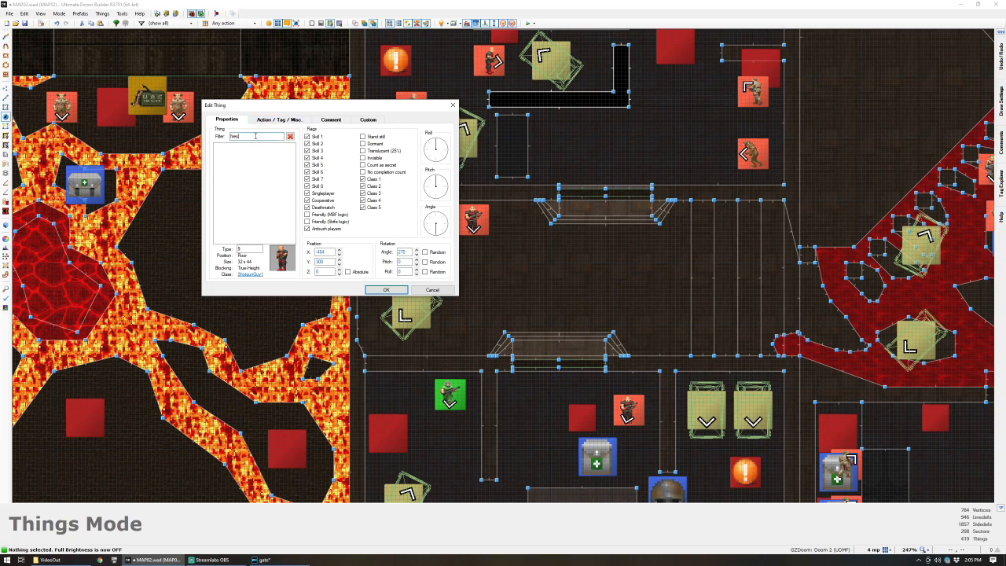
type("torc")
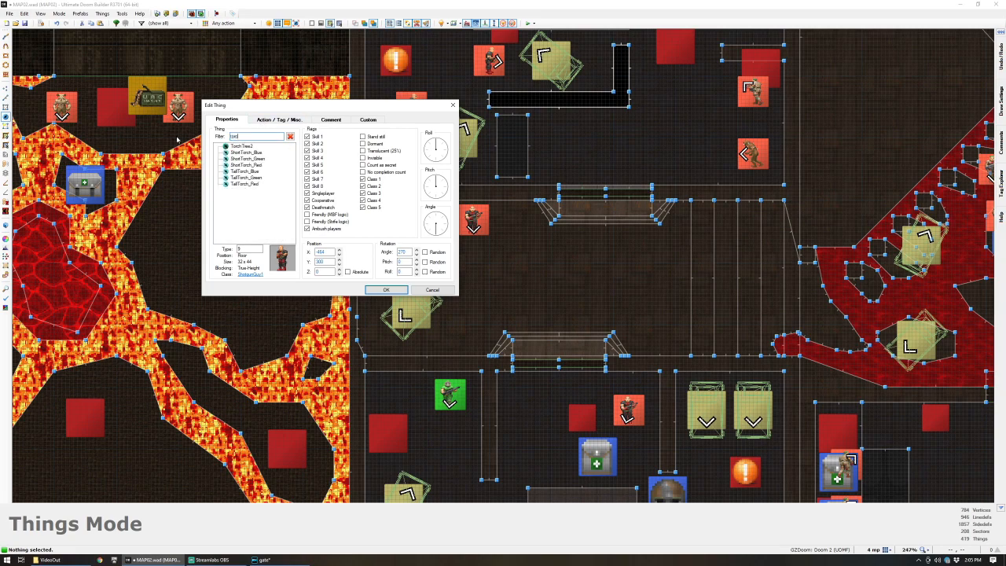
left_click(252, 171)
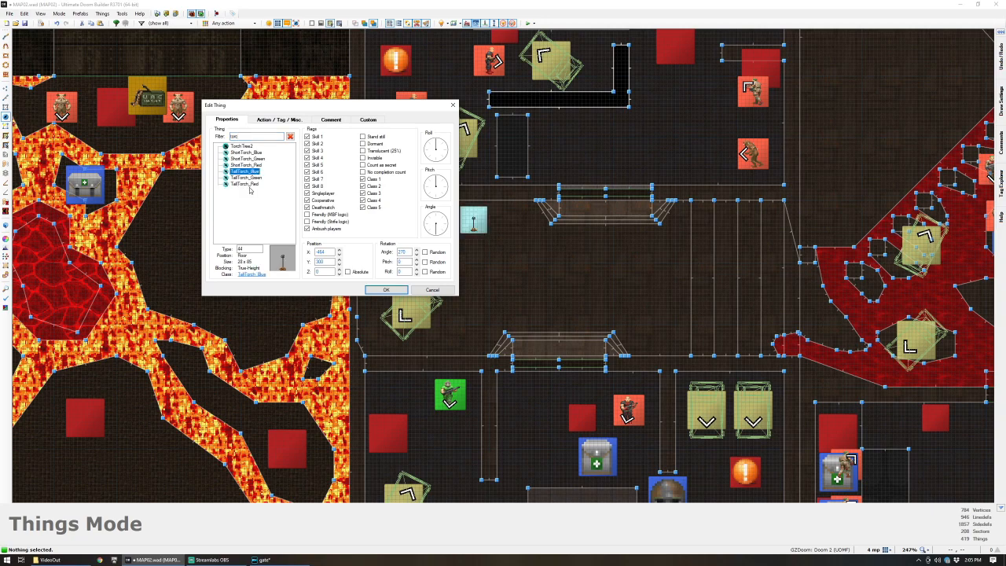
left_click(246, 184)
left_click(387, 290)
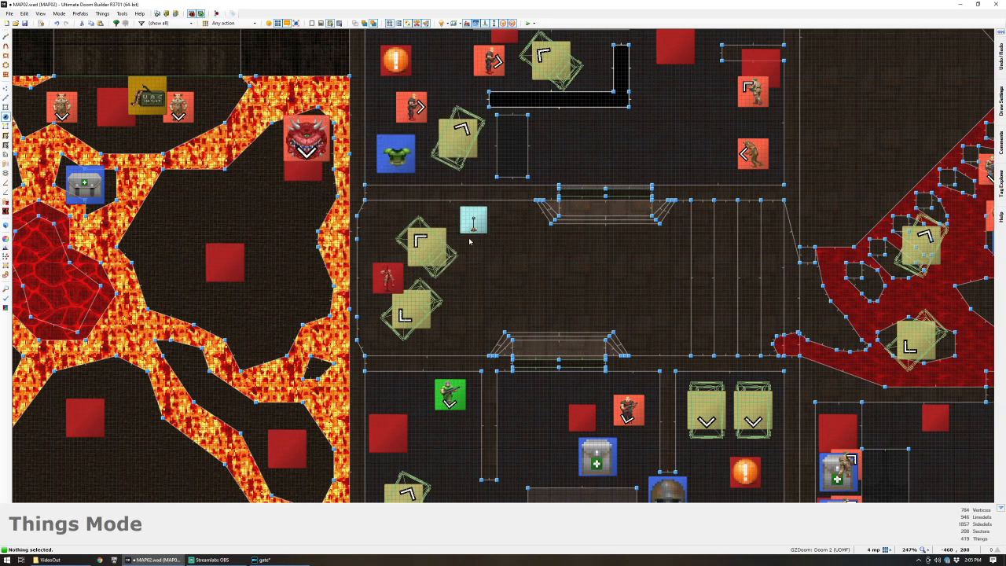
- Copy the red torch and place the duplicate opposite it along the corridor's south wall
key("ctrl+c")
key("ctrl+v")
key("Return")
- Examine in 3D how the two red torches light the corridor walls, ceiling and door alcoves
key("q")
key("s")
key("w")
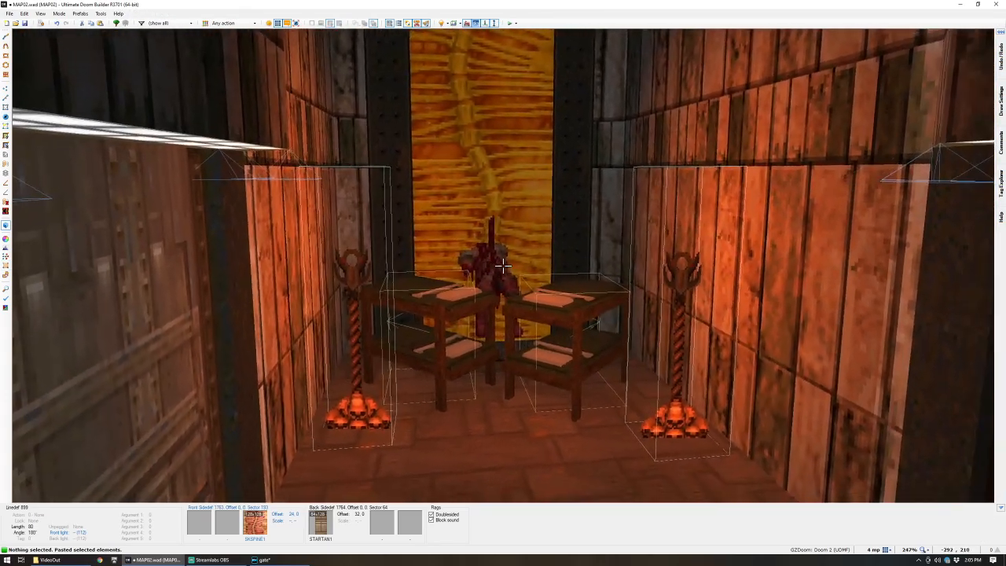
key("s")
key("s")
key("w")
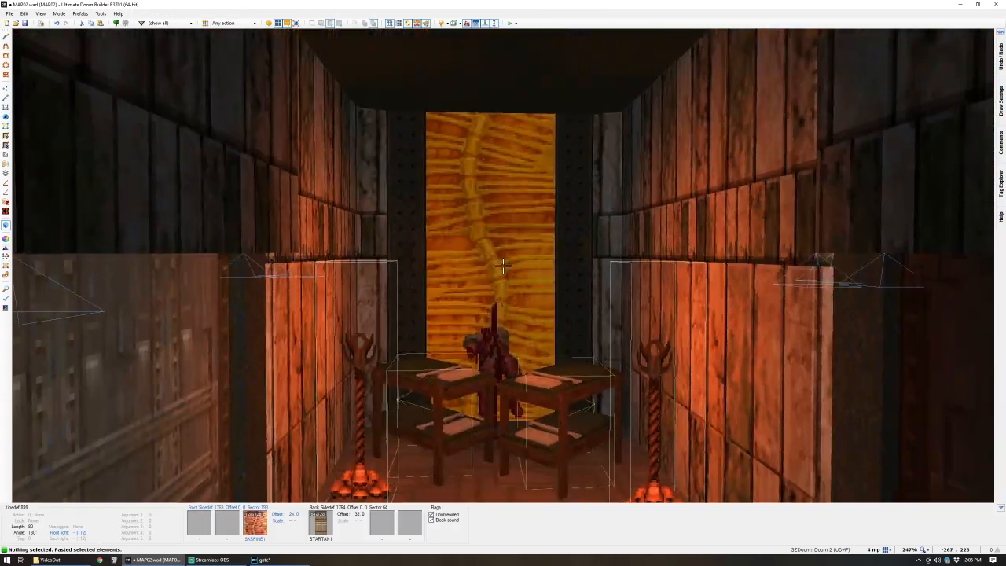
key("s")
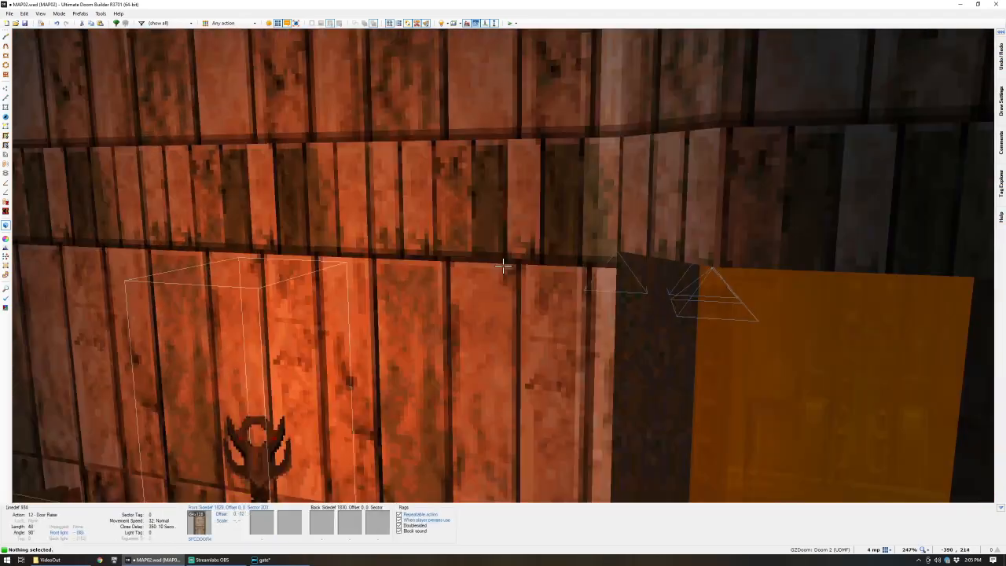
key("d")
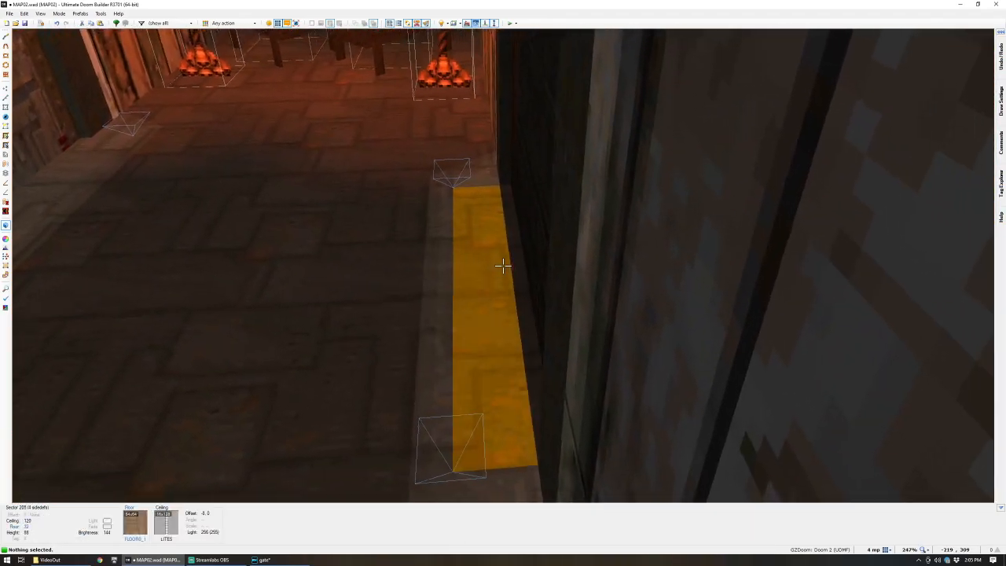
- Compare the floor lighting on both sides of the north door and look over the room behind the south door
left_click(503, 266)
key("d")
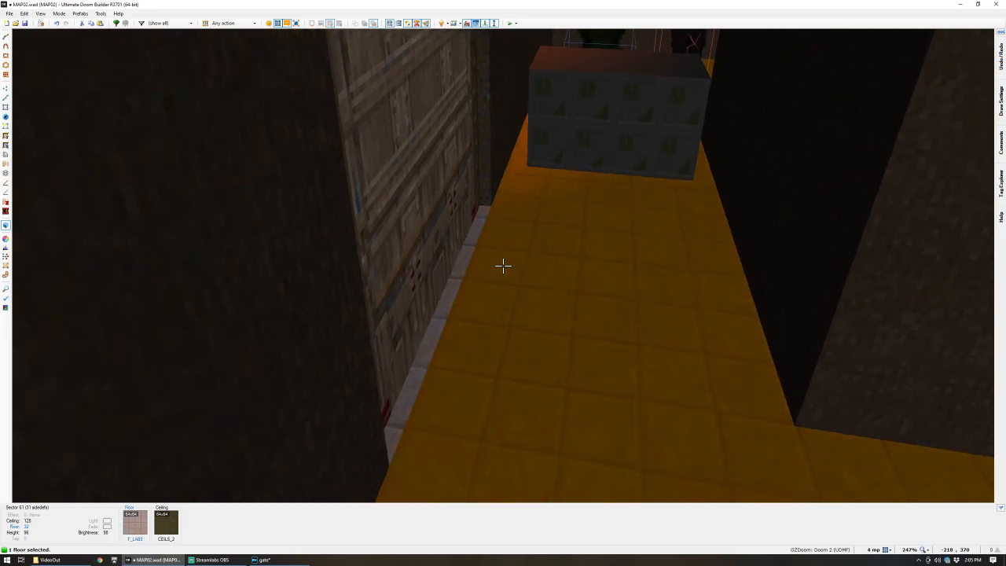
key("a")
left_click(504, 265)
key("s")
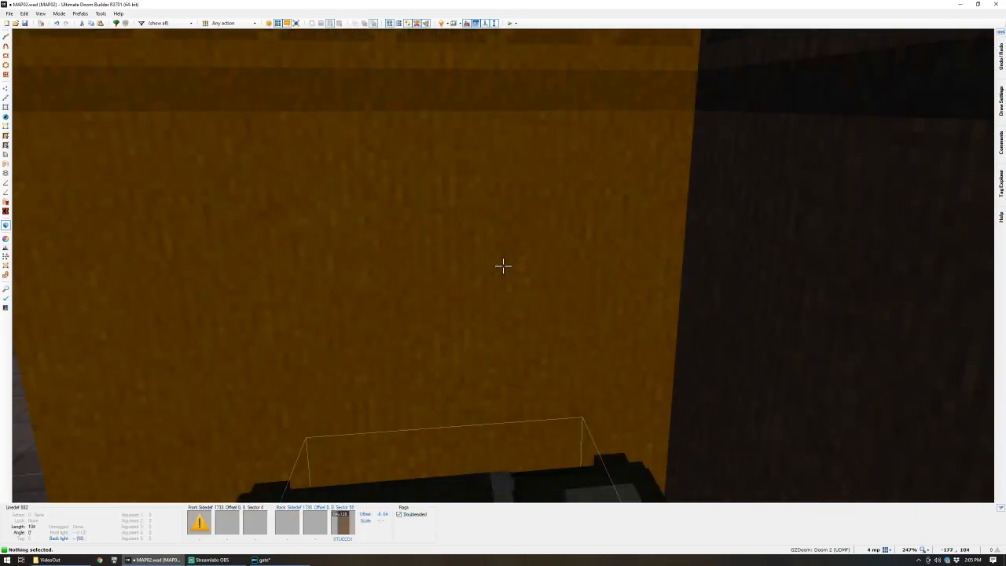
key("w")
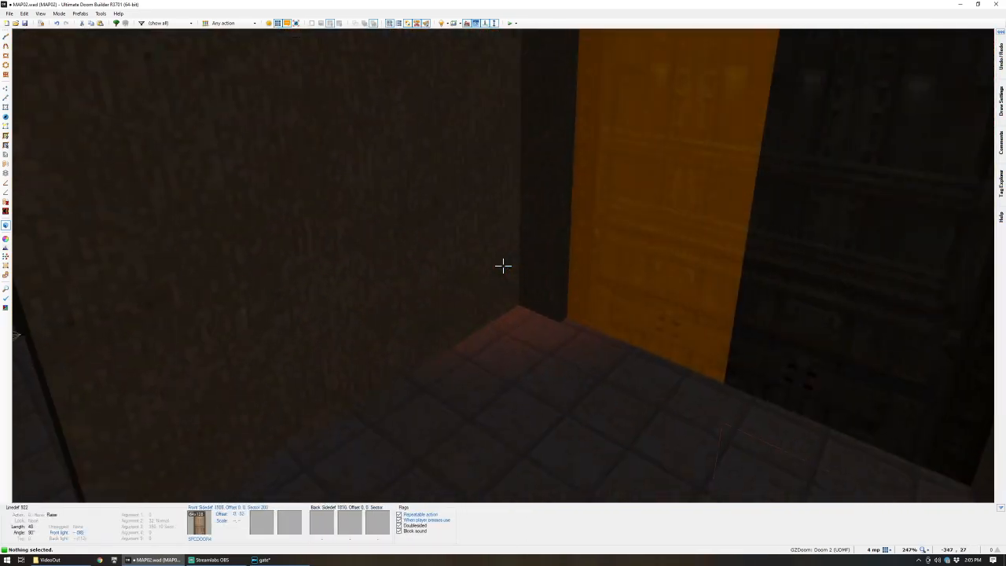
- Raise the brightness of the narrow floor strip on the north door's corridor side to 144 and undo the stray wall brightness change
key("w")
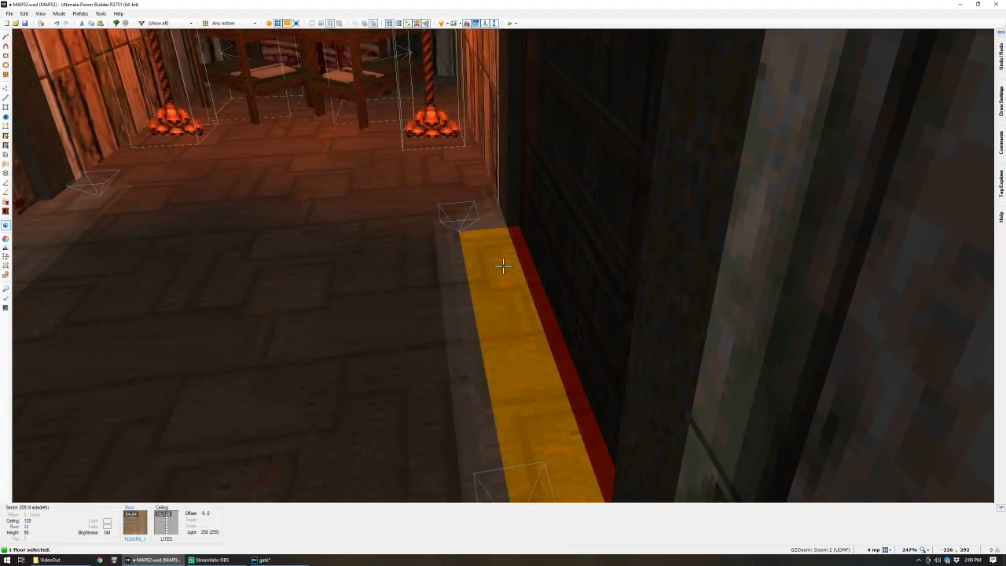
scroll(504, 266, "up", 1, "ctrl")
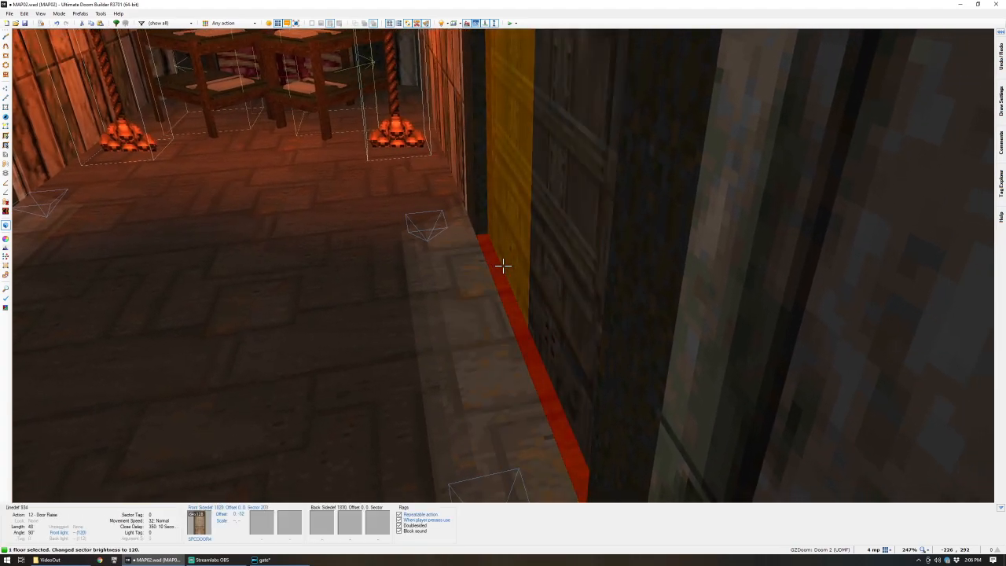
scroll(503, 265, "up", 2, "ctrl")
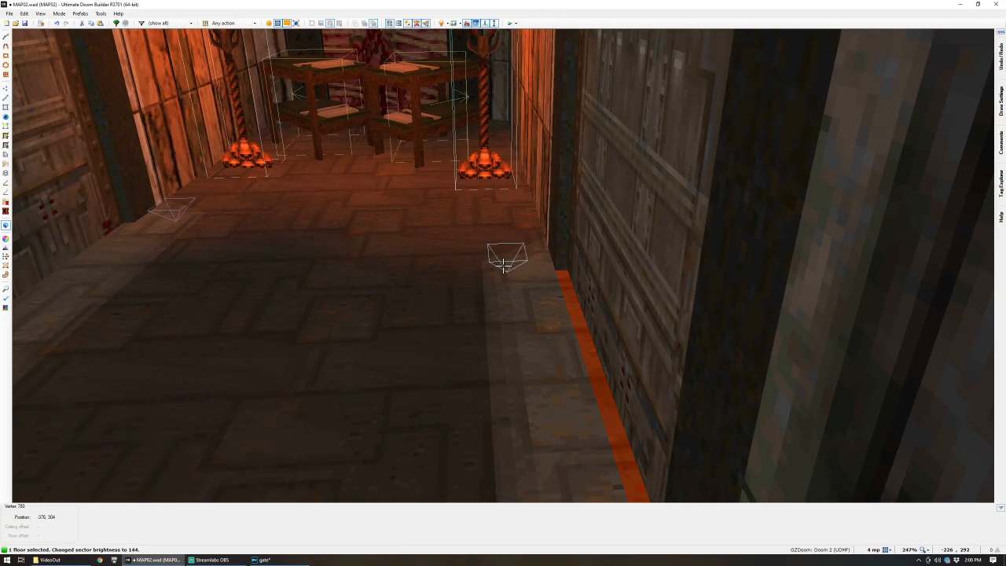
scroll(504, 266, "down", 5, "ctrl")
scroll(503, 266, "up", 4, "ctrl")
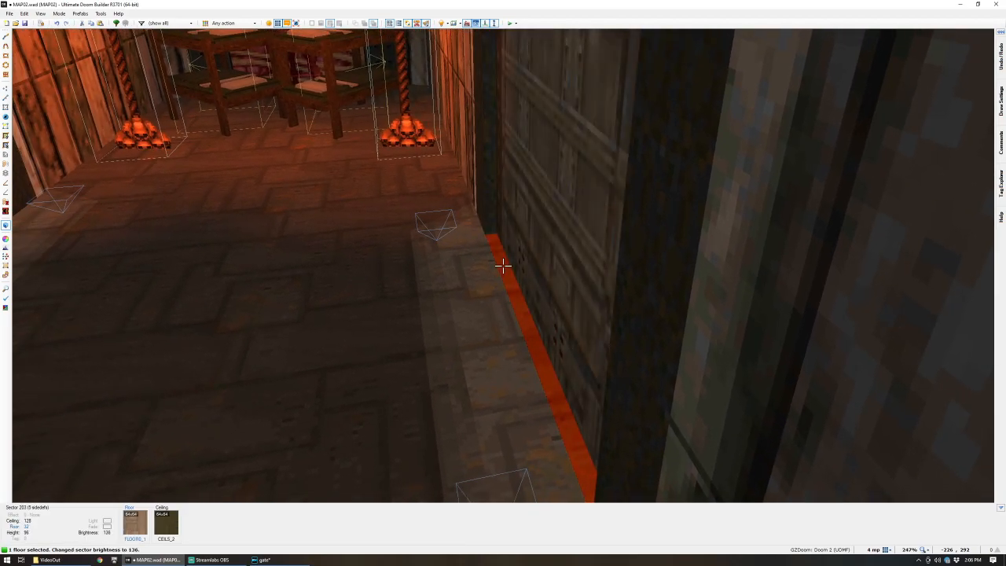
scroll(503, 266, "up", 1, "ctrl")
scroll(504, 266, "down", 1, "ctrl")
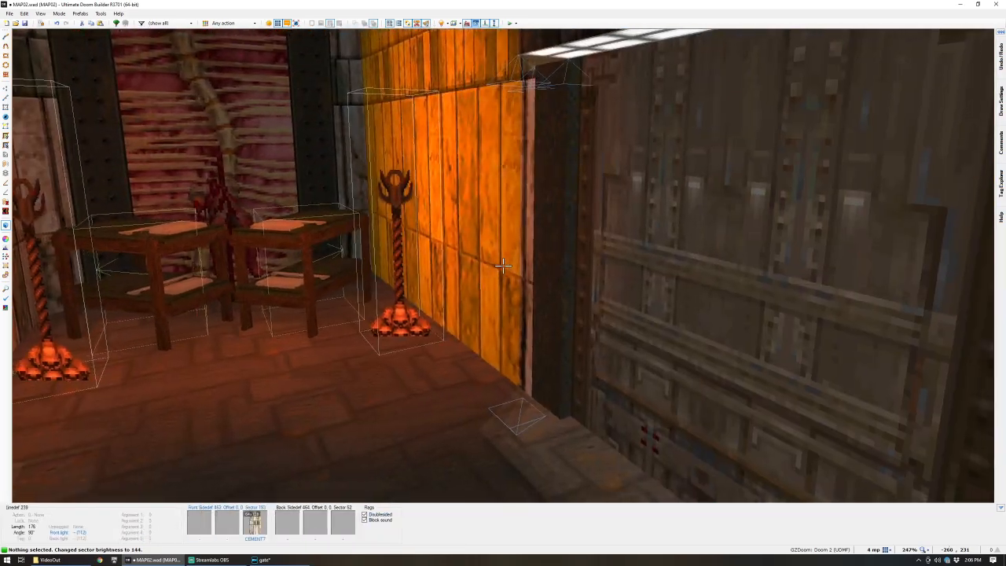
key("ctrl+z")
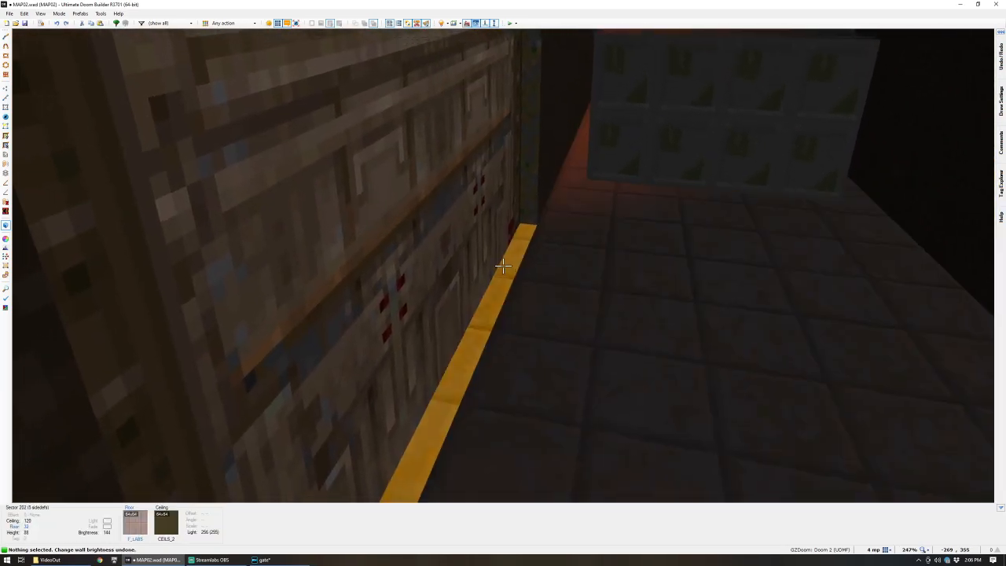
- Lower the brightness of the narrow floor strip on the north door's room side to 96
scroll(503, 266, "down", 4, "ctrl")
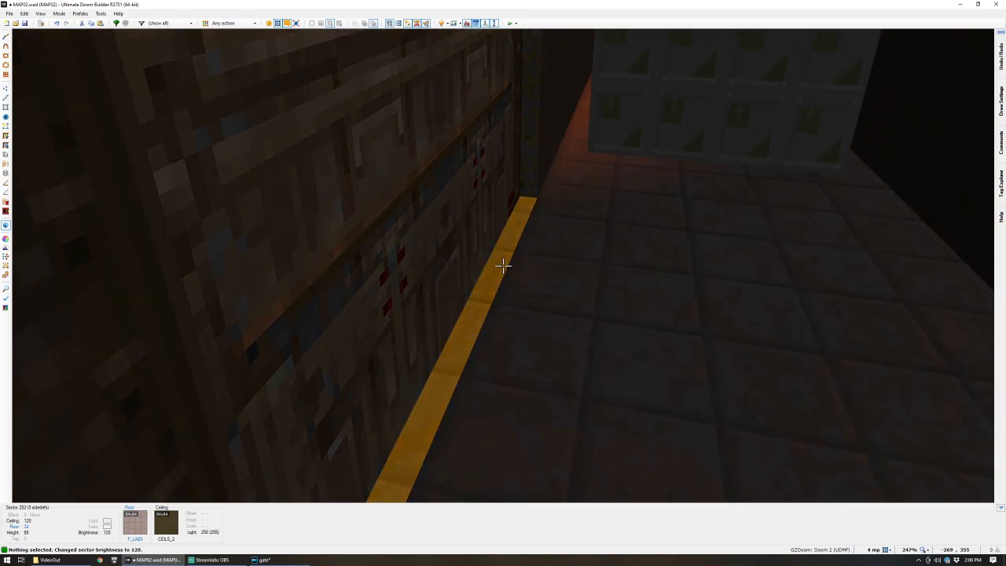
scroll(504, 266, "down", 2, "ctrl")
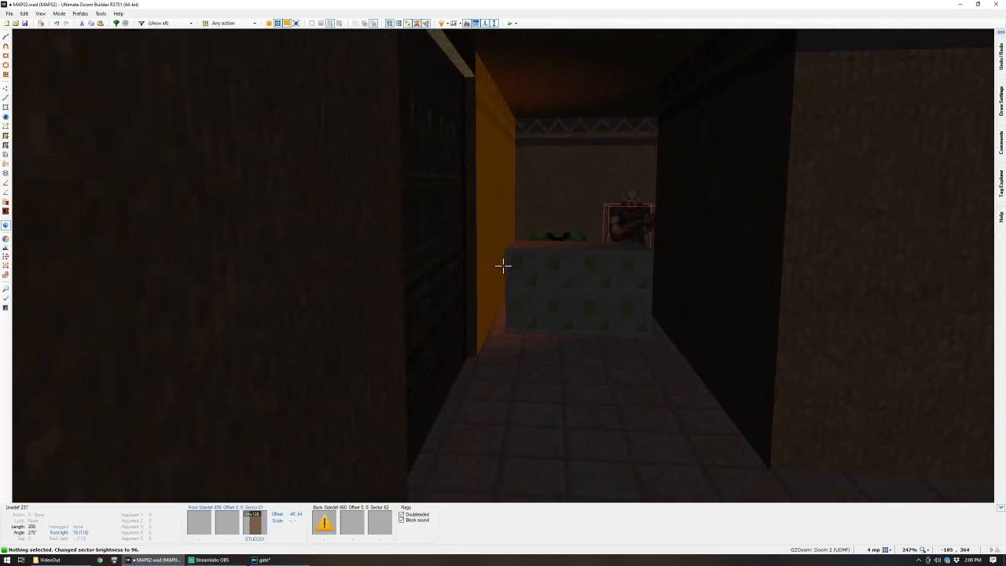
key("w")
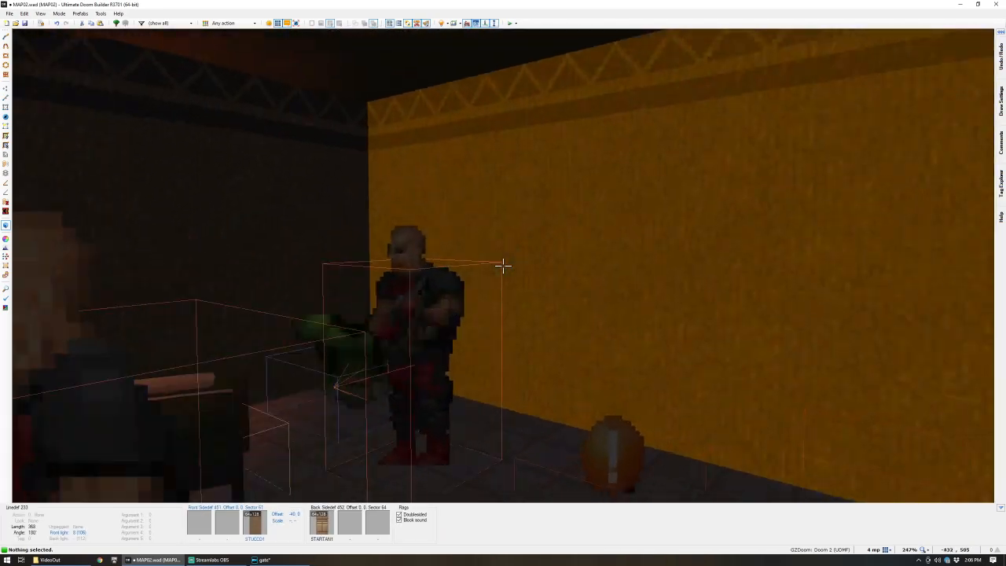
- Insert a tall red torch in the north room's northwest corner, just south of the three tables
key("q")
scroll(492, 266, "down", 5)
scroll(492, 265, "up", 5)
scroll(492, 266, "down", 2)
scroll(486, 199, "up", 4)
right_click(464, 188)
left_click(373, 291)
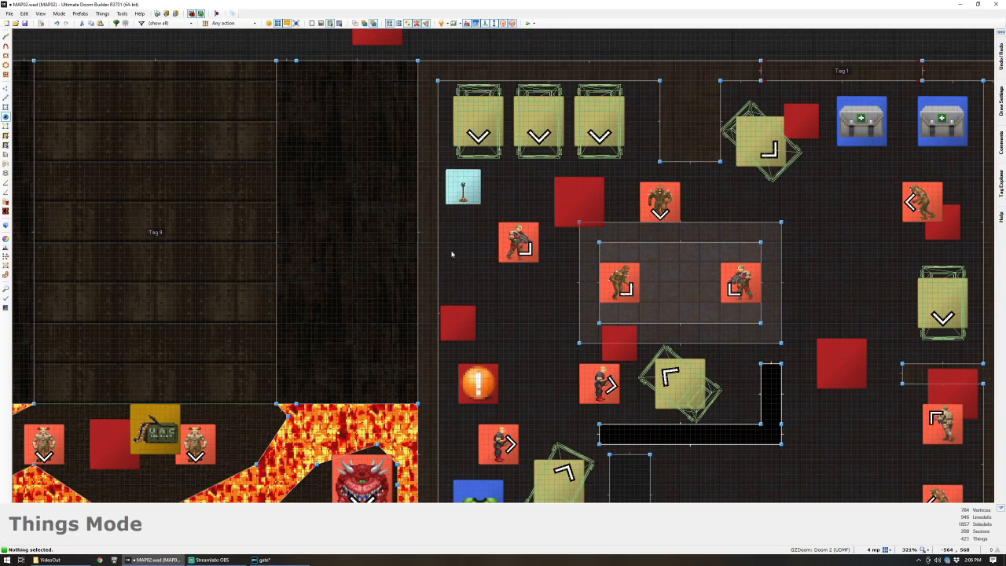
- Insert a second tall red torch in the north room's northeast corner, just south of the two medikits, and save the map
scroll(452, 254, "down", 7)
scroll(681, 215, "up", 6)
left_click_drag(681, 217, 665, 239)
right_click(688, 203)
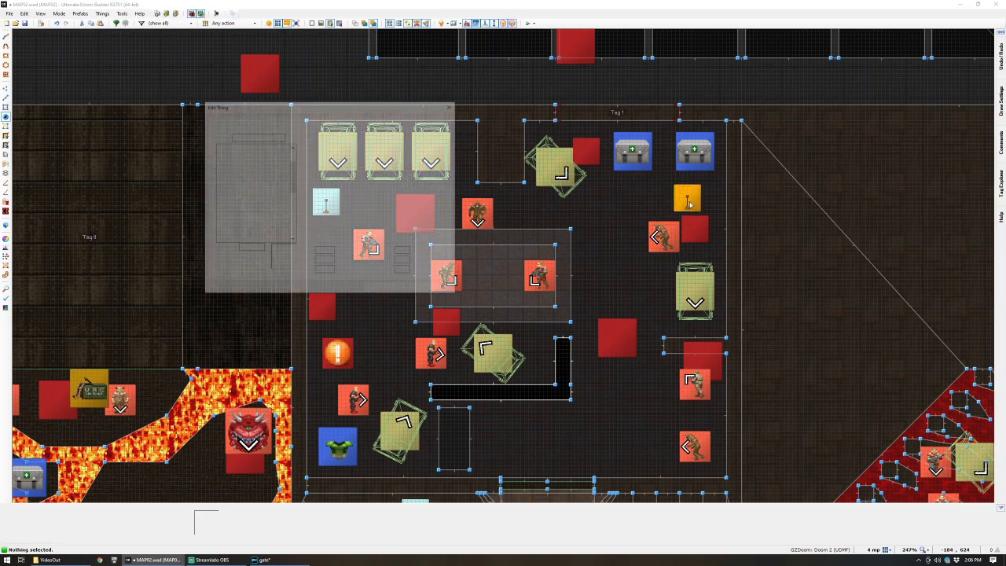
key("Return")
left_click_drag(703, 195, 713, 196)
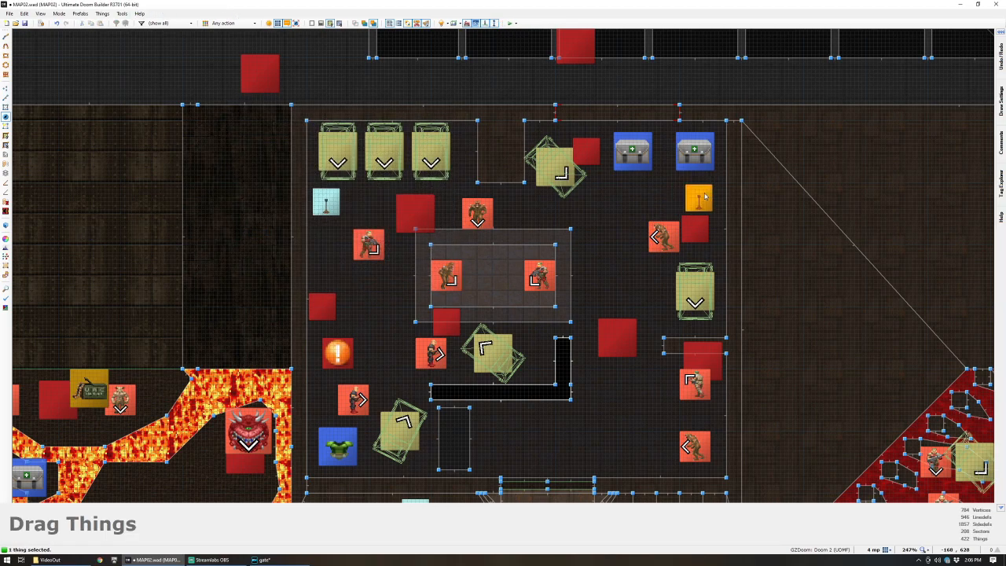
scroll(515, 346, "down", 5)
key("ctrl+s")
- Examine the boarded window in the south room's south wall in the 3D view, including the wall and floor around it
scroll(515, 362, "down", 5)
scroll(522, 441, "up", 6)
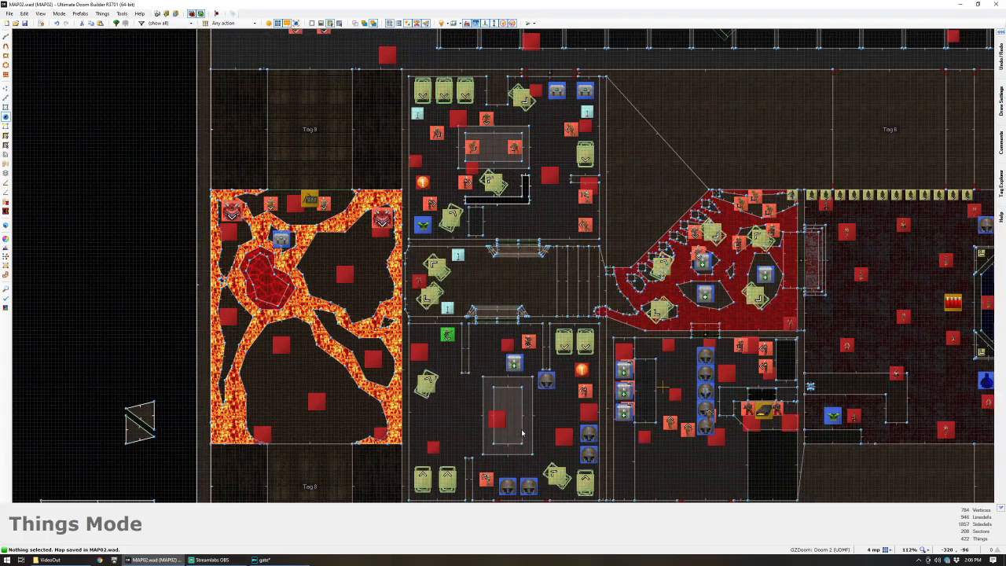
scroll(518, 414, "down", 6)
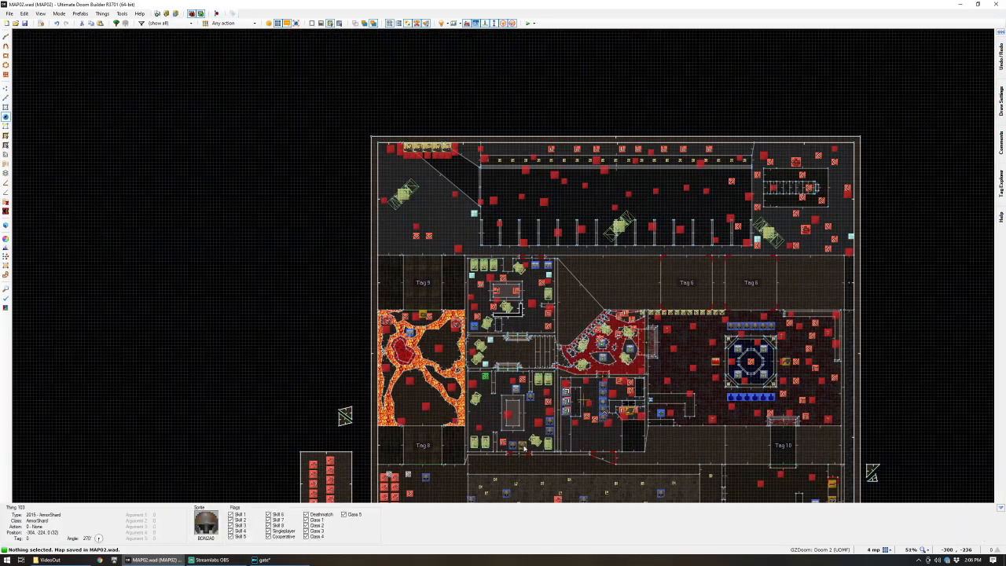
scroll(524, 443, "up", 6)
key("t")
scroll(526, 438, "down", 3)
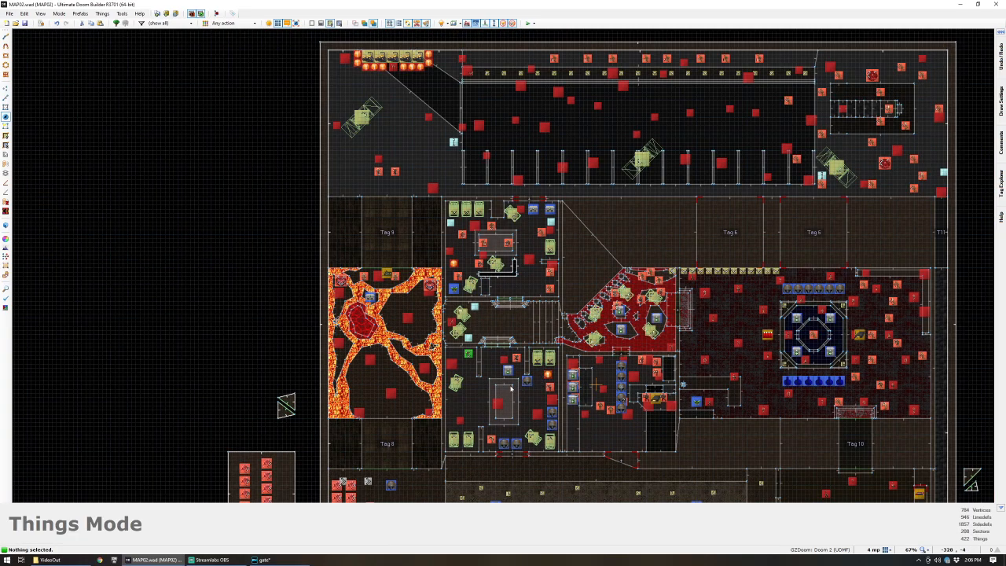
scroll(515, 312, "down", 3)
scroll(508, 428, "up", 7)
key("w")
key("s")
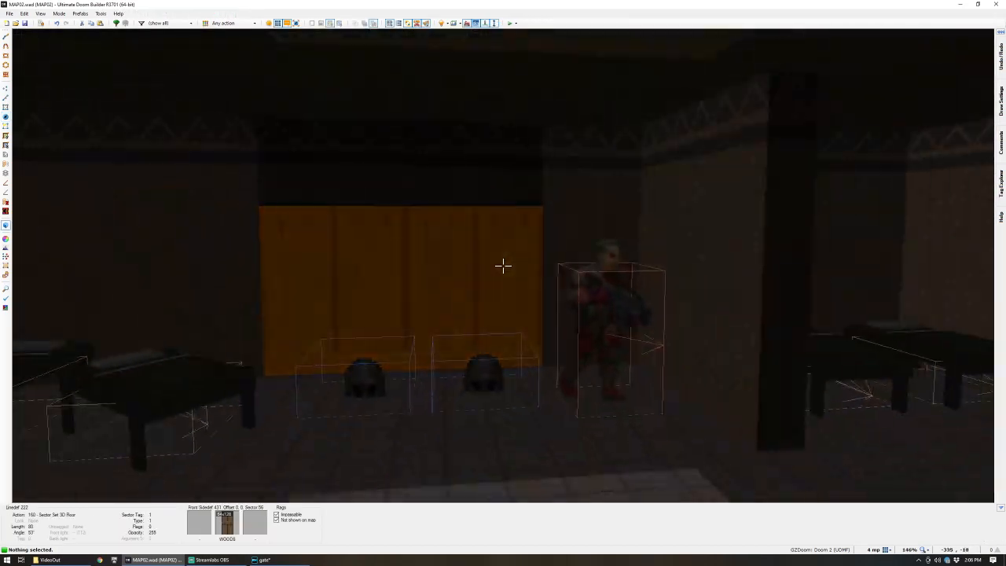
key("f")
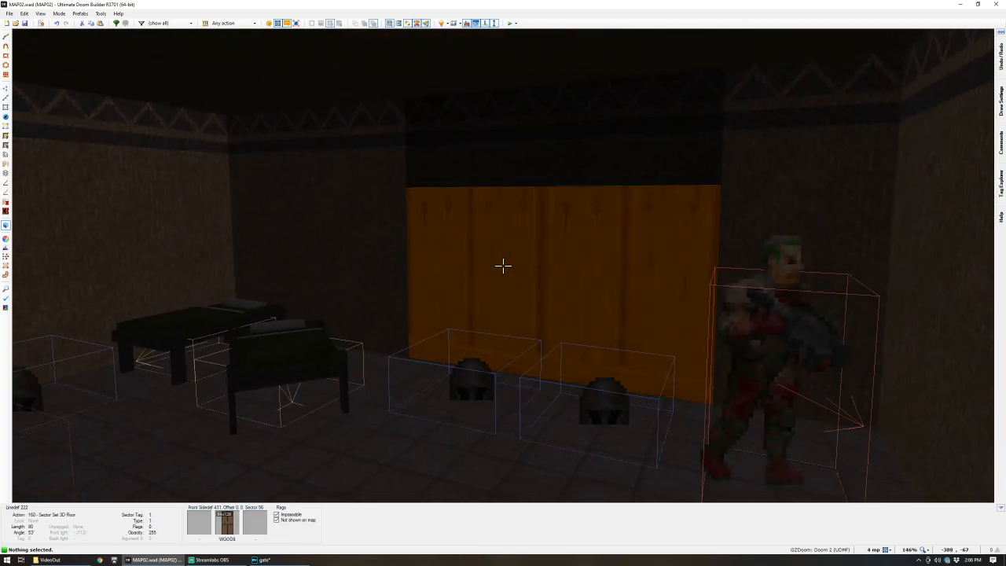
key("s")
key("f")
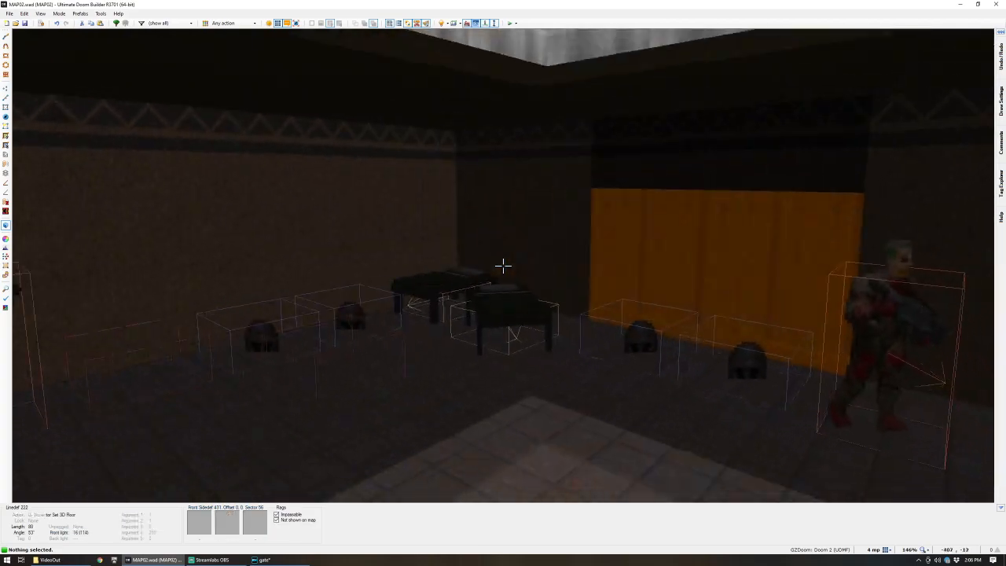
key("s")
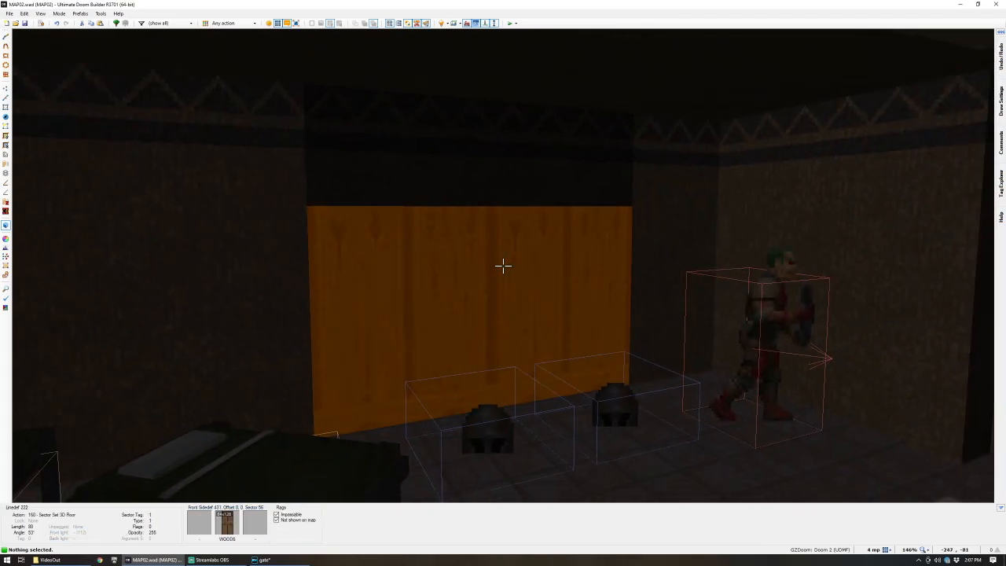
- Turn off enhanced rendering, switch on full brightness and set the north window opening's ceiling height to 88
key("Tab")
key("b")
key("w")
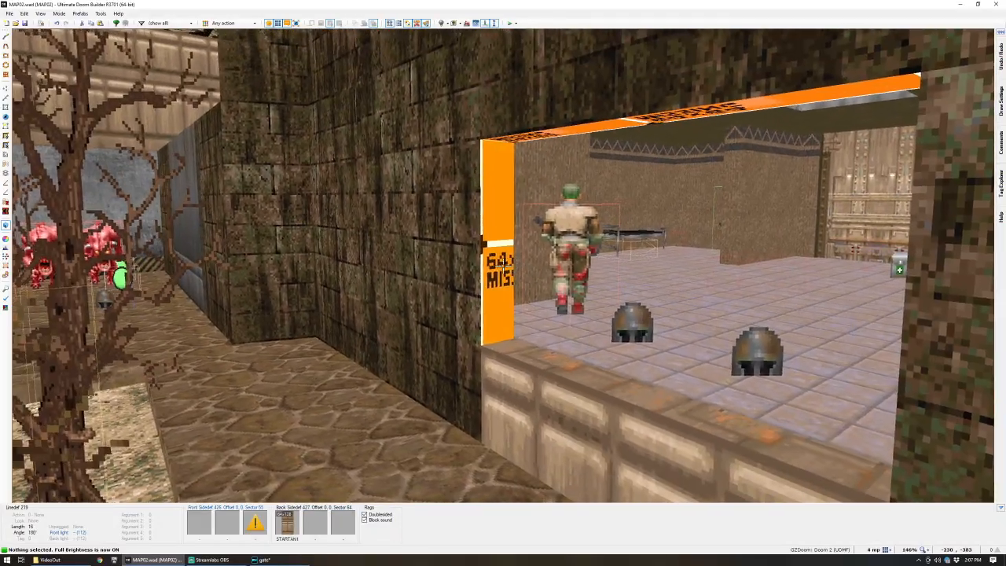
key("a")
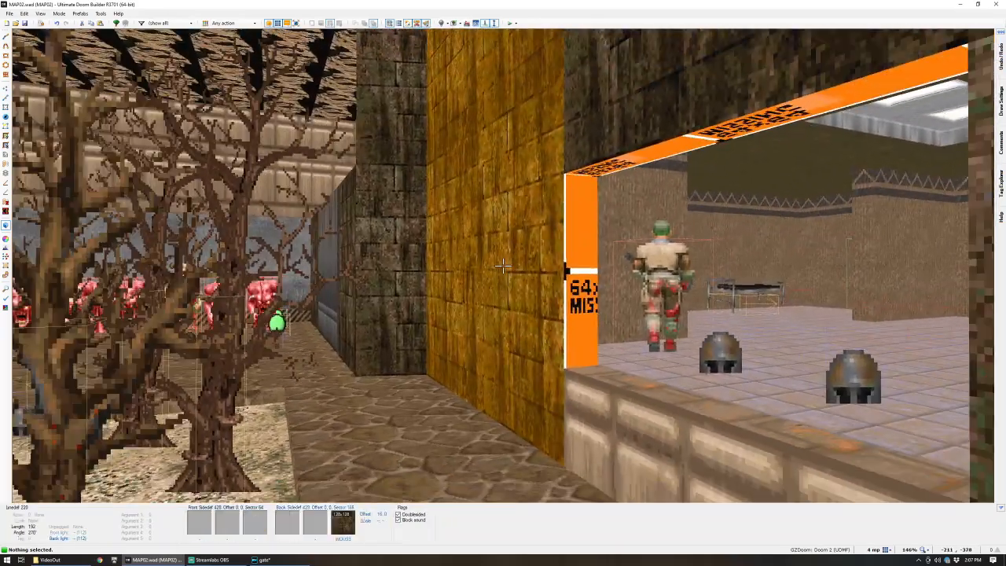
scroll(503, 266, "down", 3)
key("a")
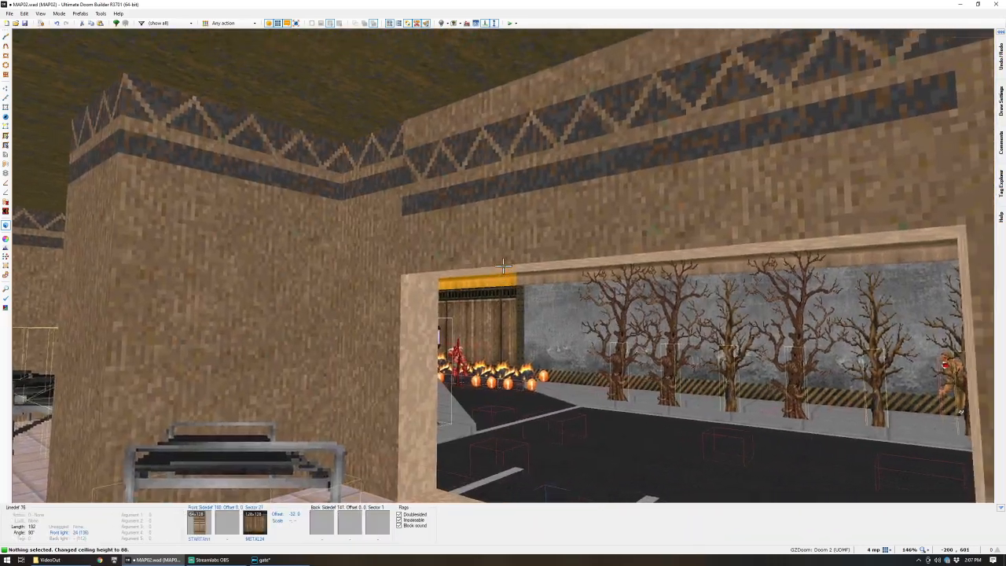
- Raise the north window opening's ceiling to 112 and set the texture offsets of the wall above it to 8, 16
scroll(504, 266, "up", 1)
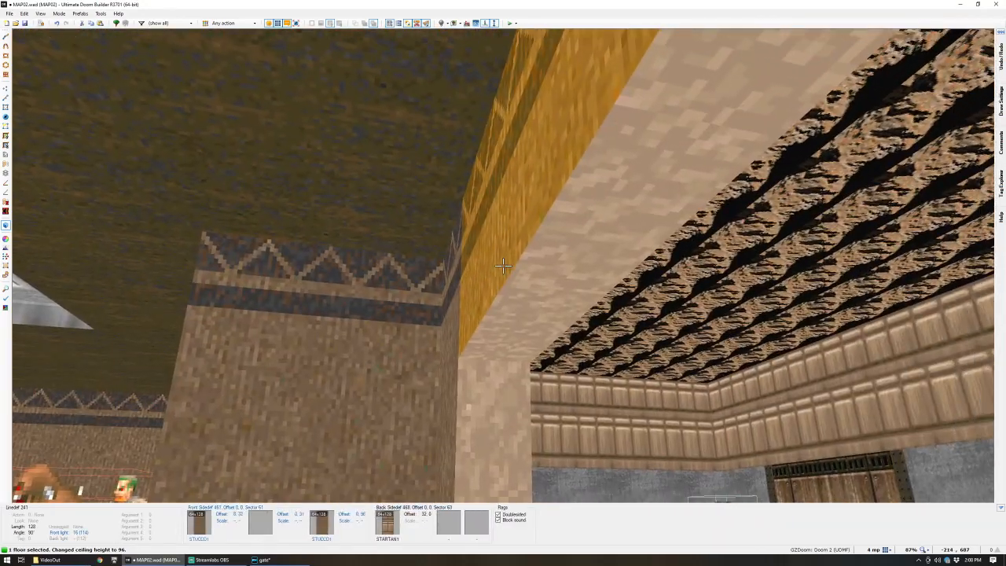
left_click(503, 266)
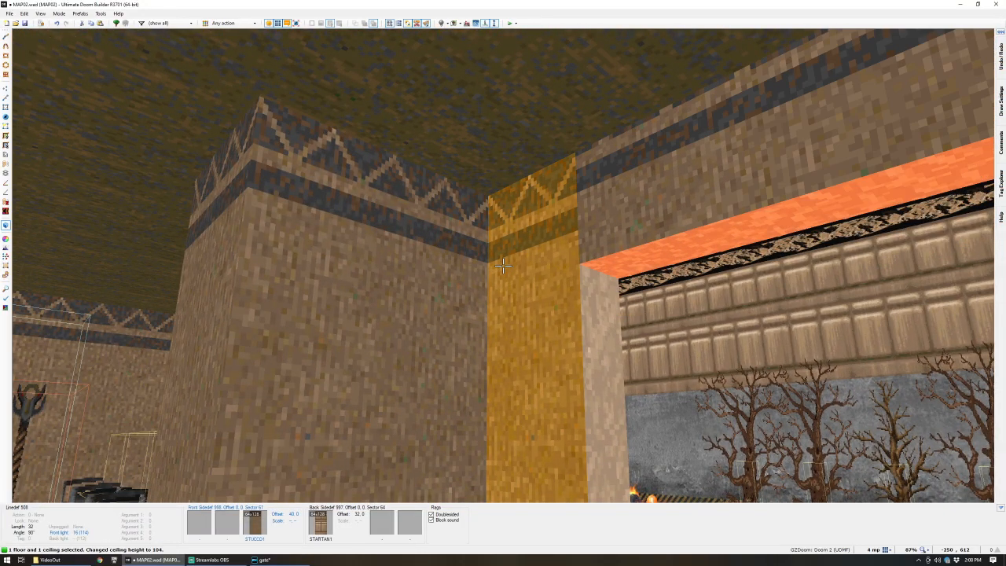
scroll(504, 266, "up", 1)
key("c")
key("shift+Down")
key("shift+Down")
key("shift+Down")
key("shift+Up")
key("e")
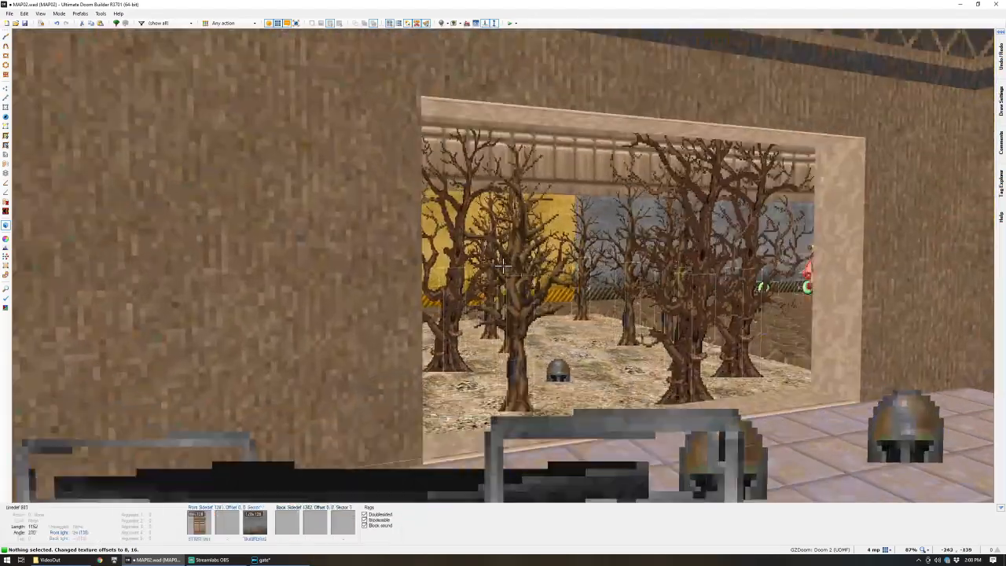
- Raise the south window opening's ceiling to 112 and set the texture offsets of the wall above it to 16, 16
left_click(503, 266)
left_click(503, 266)
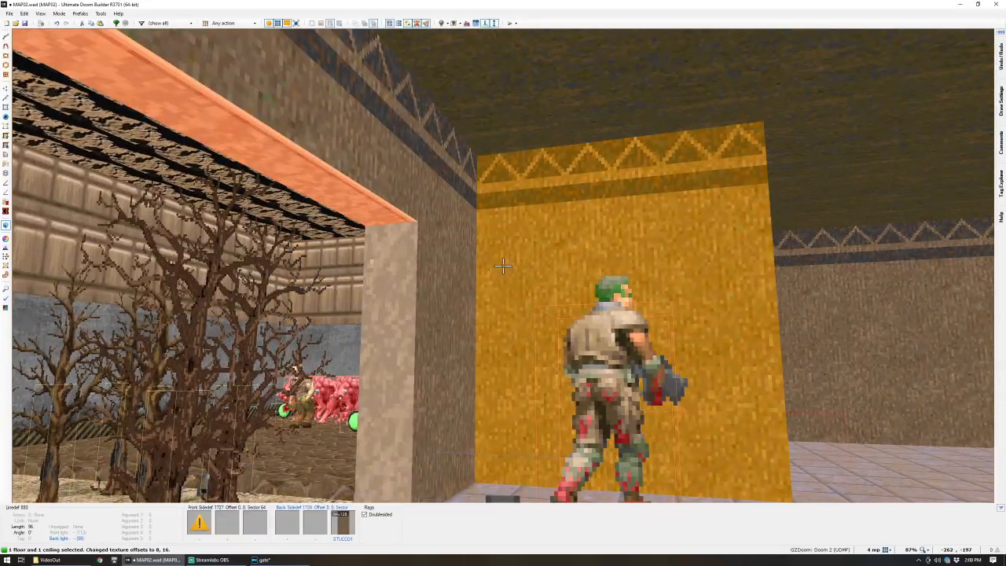
scroll(503, 266, "up", 2)
key("c")
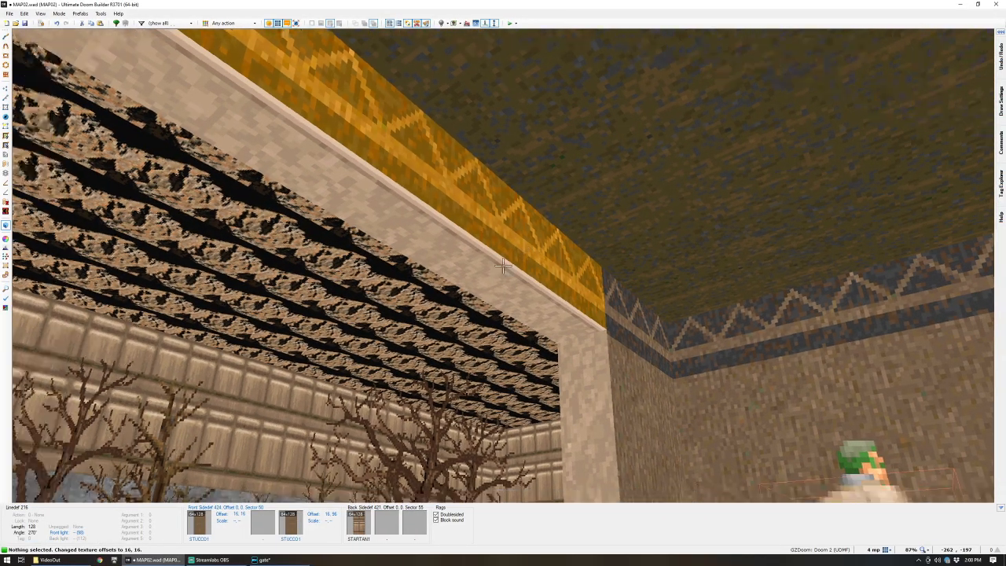
key("d")
key("ctrl+a")
- Draw two lengthwise lines across the south window's sill sector, splitting it into two narrow outer strips and a wider middle strip
key("w")
scroll(223, 289, "up", 9)
key("d")
left_click(398, 283)
left_click(862, 282)
key("d")
left_click(860, 313)
left_click(397, 313)
key("l")
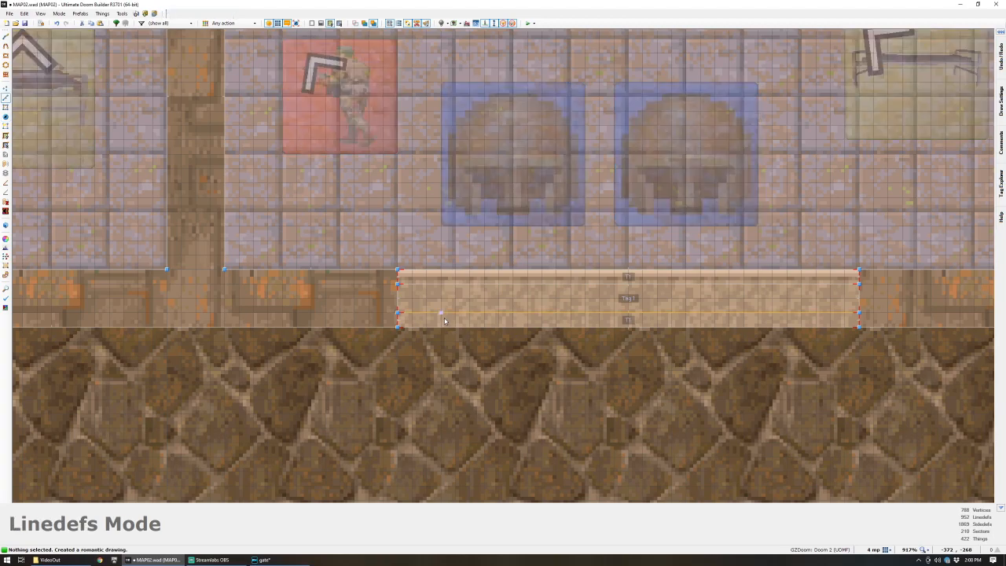
- Set the sector tag of the south window's two narrow outer strips to 0
key("s")
left_click(456, 320)
left_click(459, 277)
right_click(459, 277)
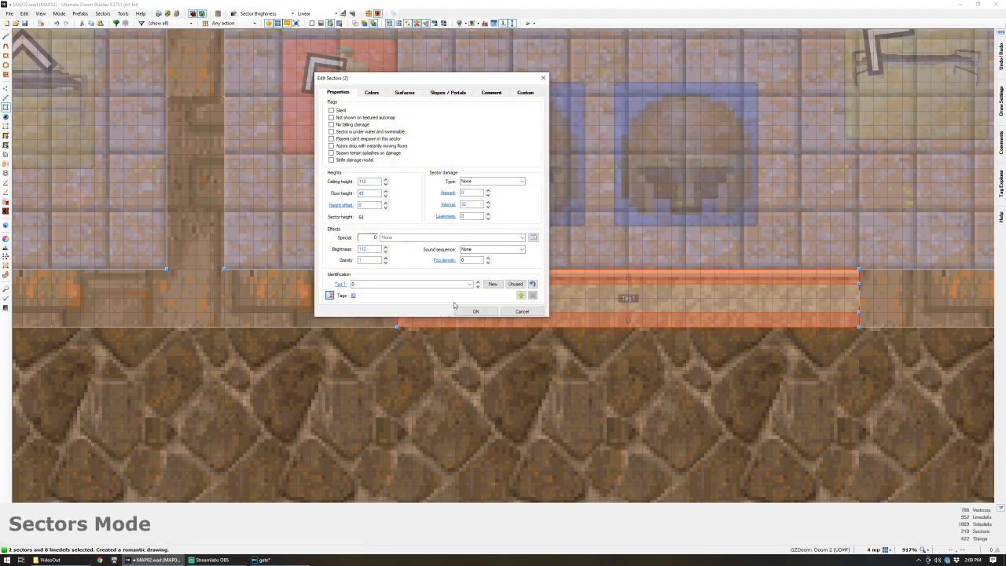
left_click(476, 312)
- Draw two lengthwise lines across the north window's sill sector to separate a narrow strip along each outer edge
scroll(515, 93, "down", 7)
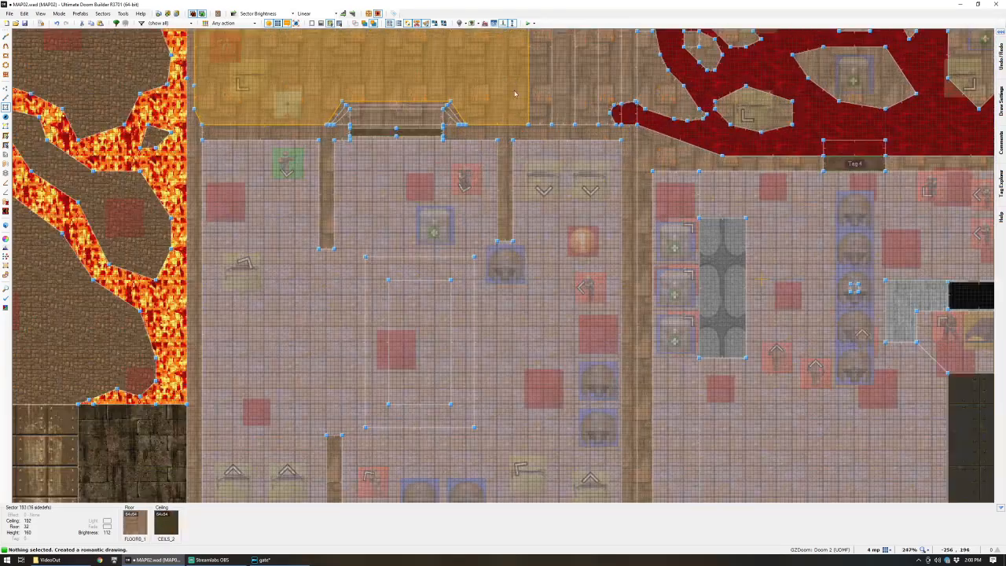
key("Up")
key("Up")
key("Up")
key("Up")
key("Up")
key("Up")
key("Up")
key("Up")
key("Up")
key("Up")
key("Up")
key("Up")
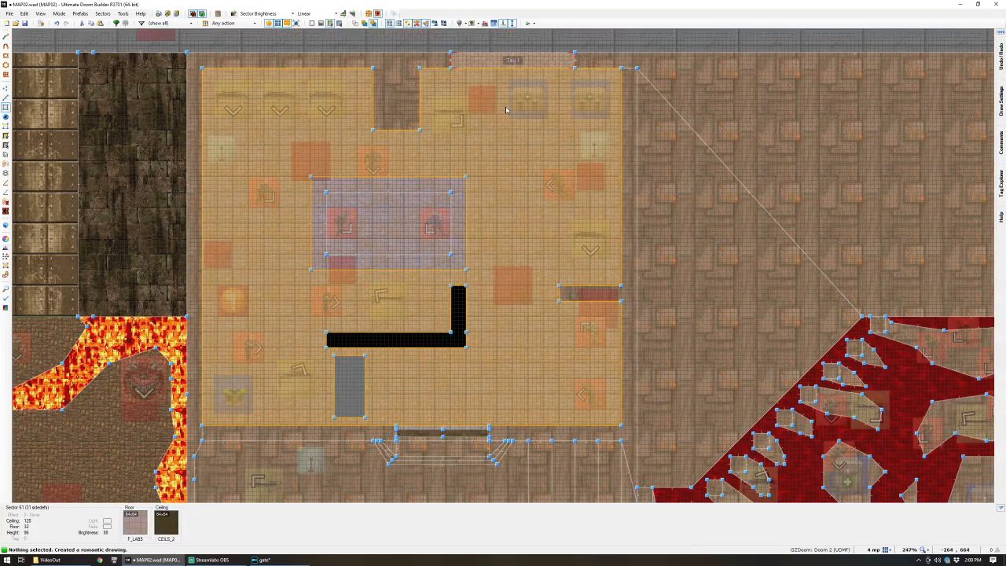
key("Up")
scroll(506, 110, "up", 4)
scroll(449, 83, "down", 1)
key("ctrl+d")
left_click(373, 68)
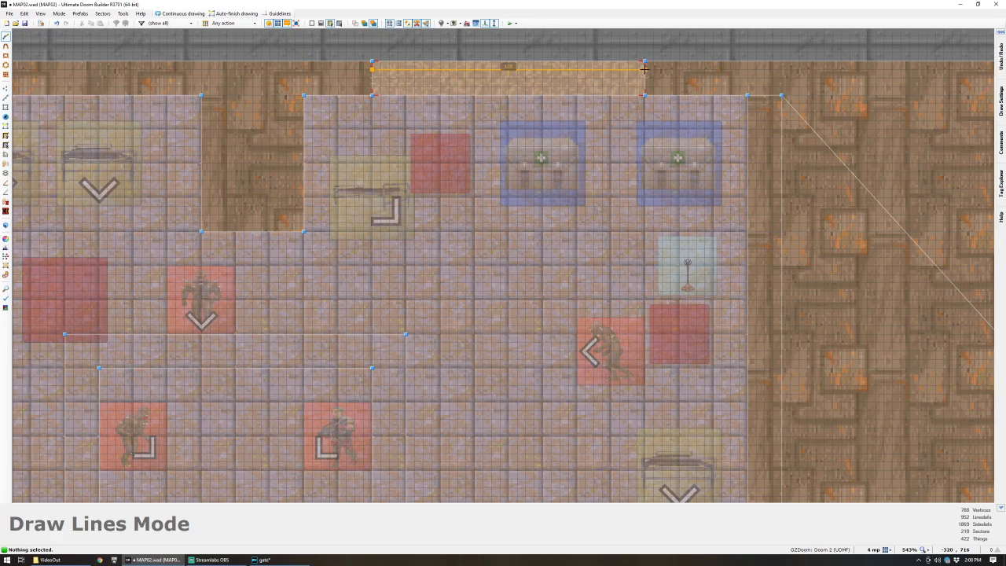
left_click(645, 70)
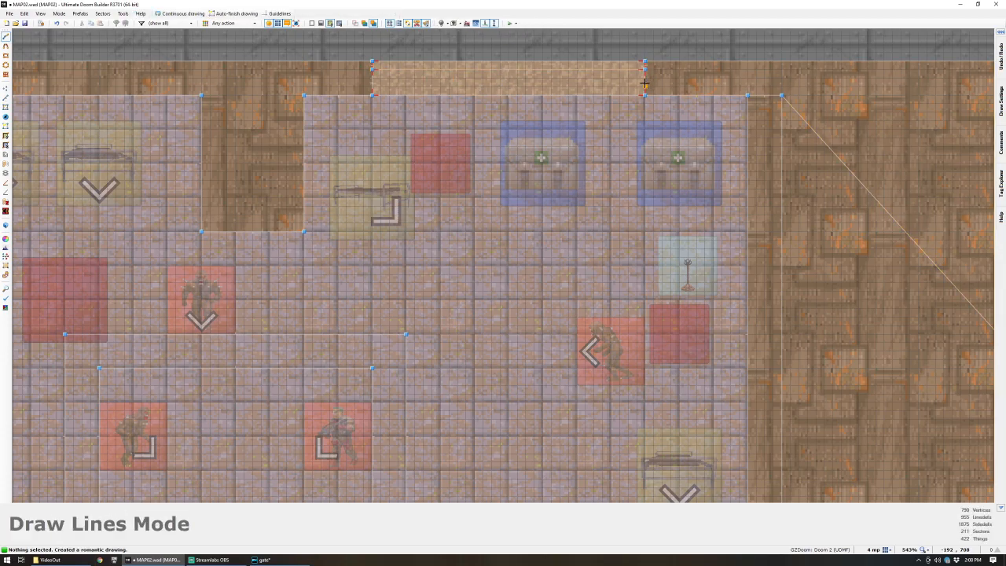
left_click(370, 84)
- Clear the sector tag from the north window's two narrow outer strips, keeping only the middle strip tagged 1
right_click(367, 272)
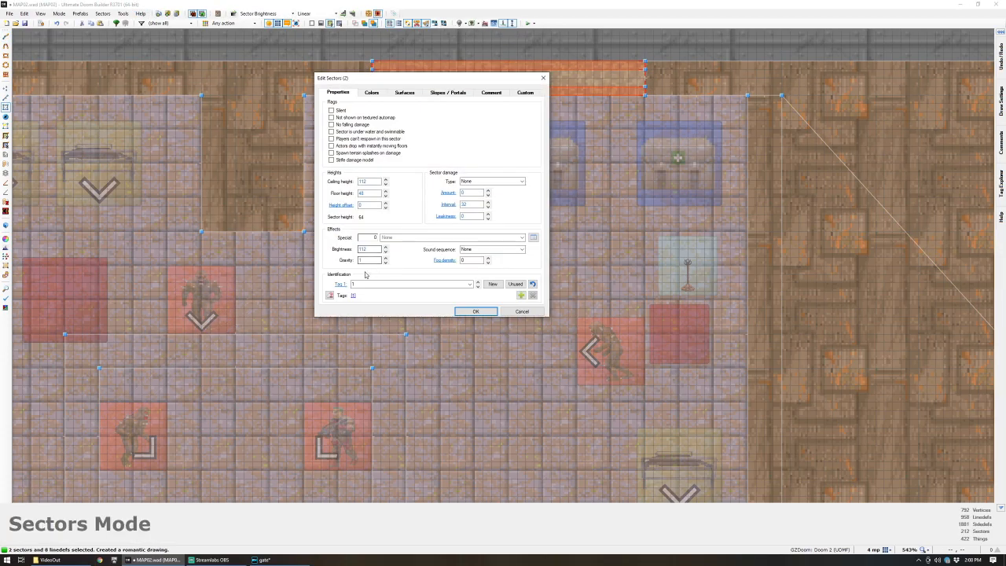
left_click(467, 311)
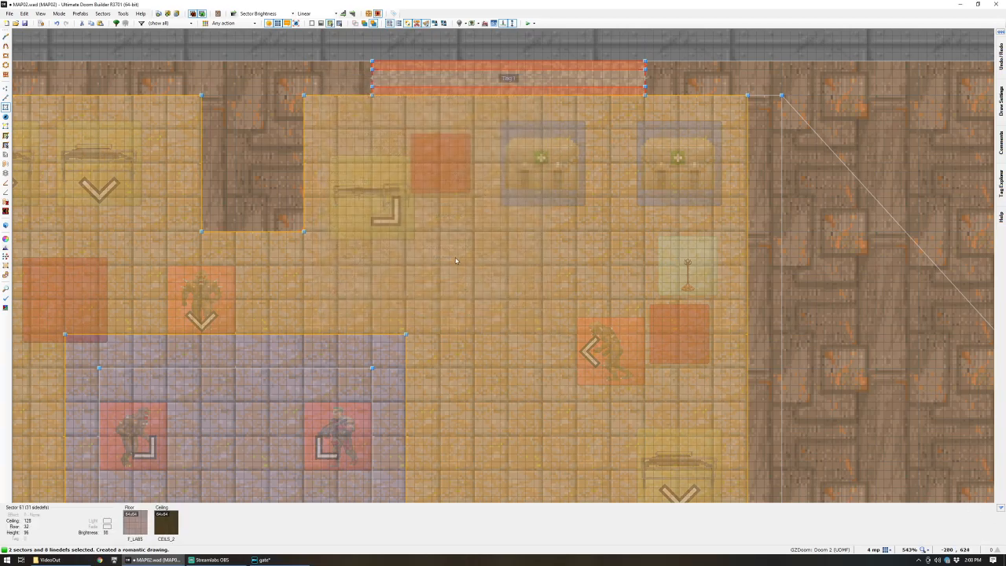
- Turn enhanced rendering on and inspect the recessed wooden boards in the north window in the 3D view
key("q")
key("w")
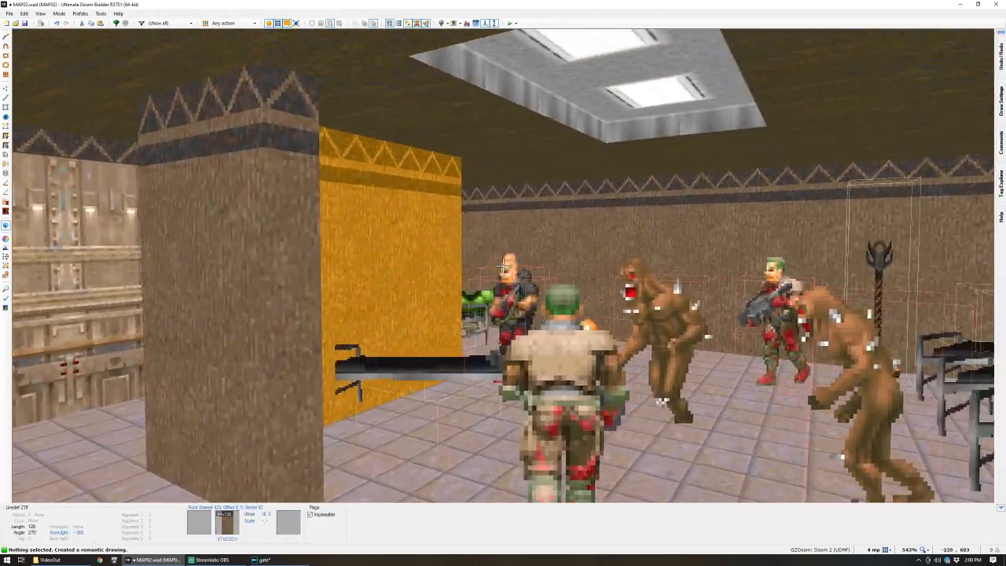
key("Tab")
key("w")
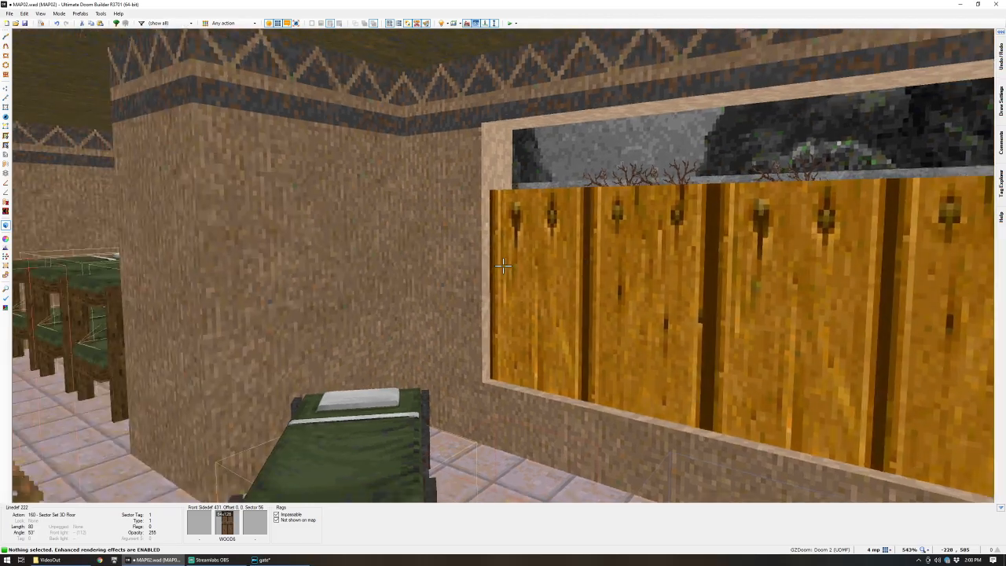
key("s")
key("s")
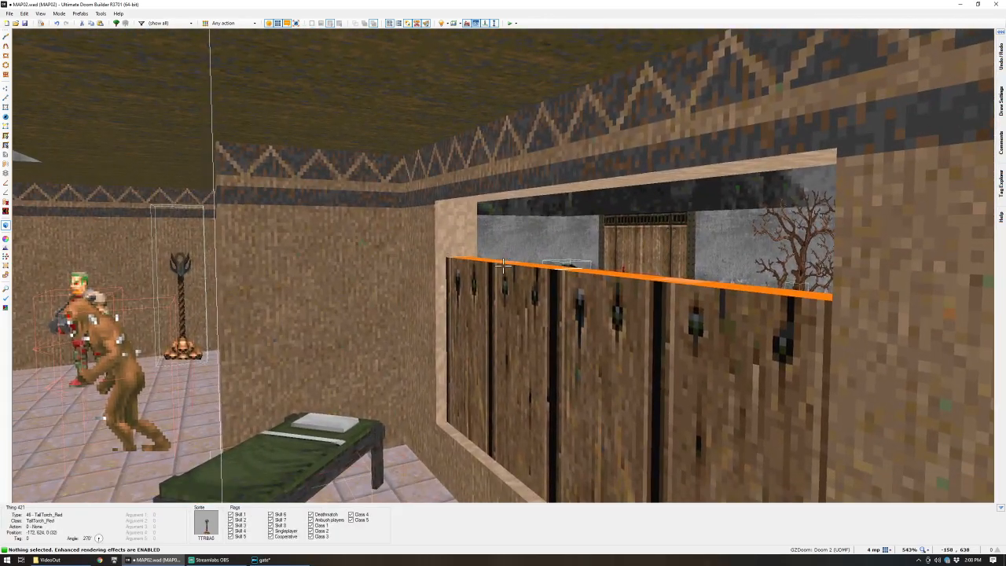
key("w")
- Raise the ceiling of the off-map triangular control sector that forms the window boards to 112, matching the window openings
key("q")
scroll(514, 277, "down", 11)
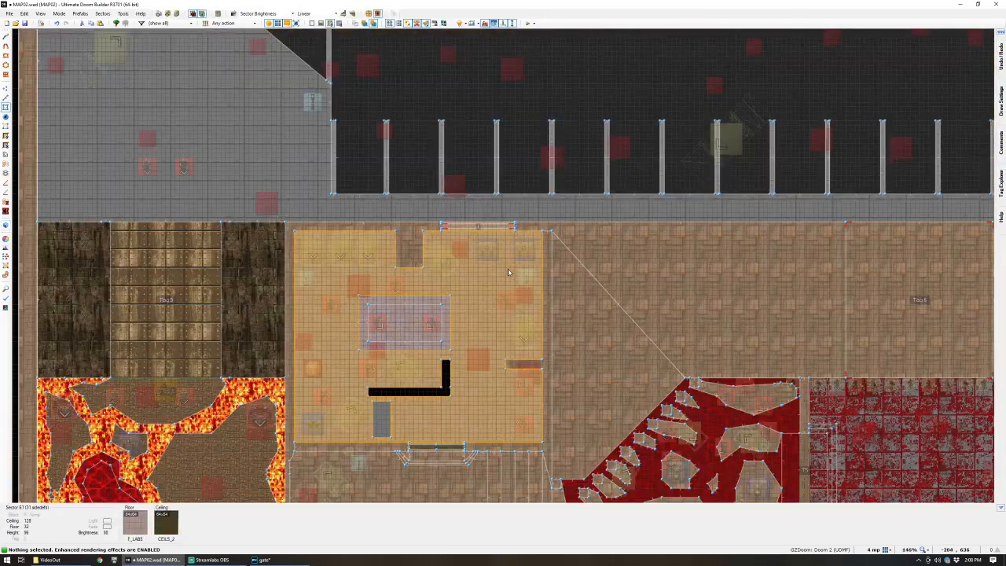
scroll(379, 367, "up", 5)
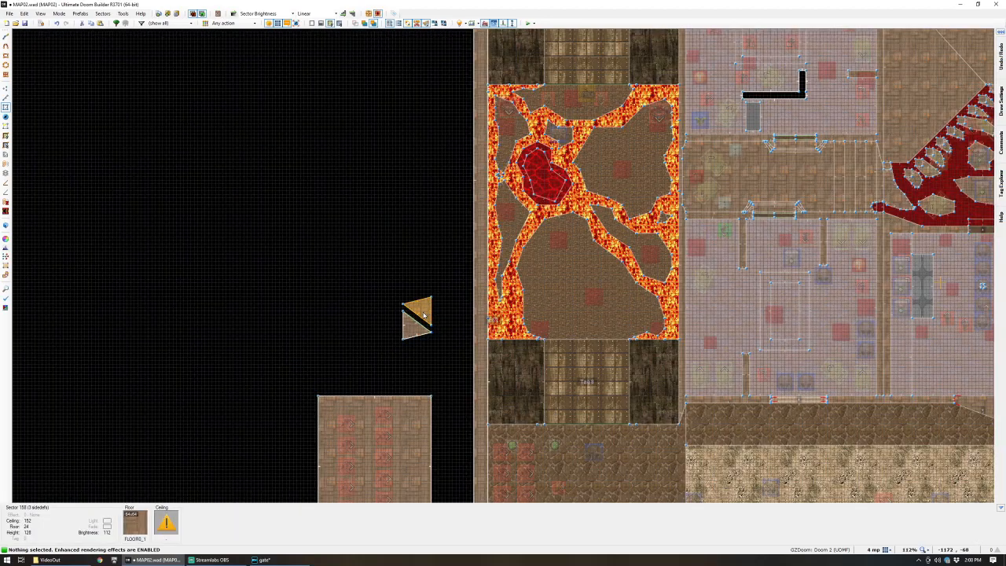
key("l")
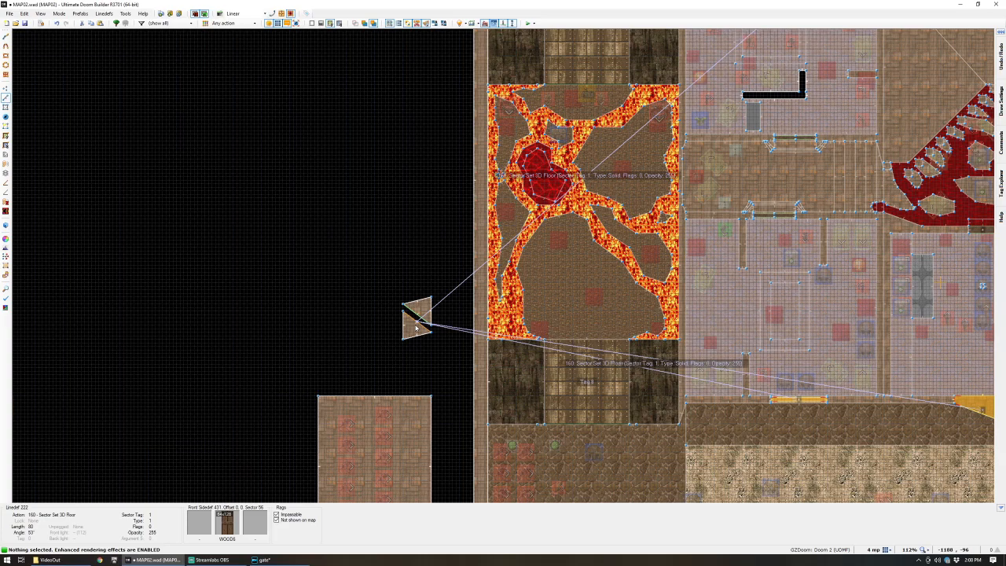
key("q")
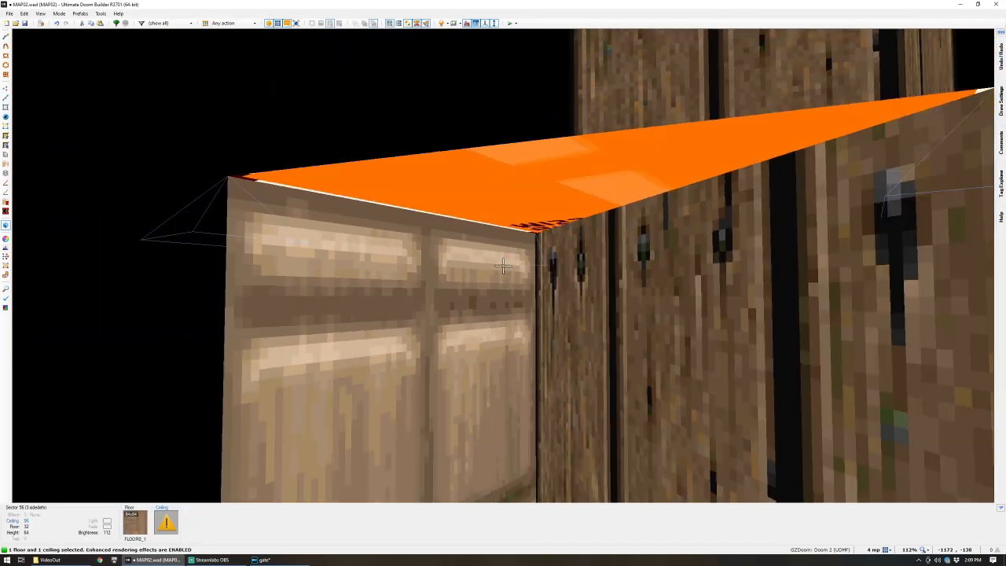
key("w")
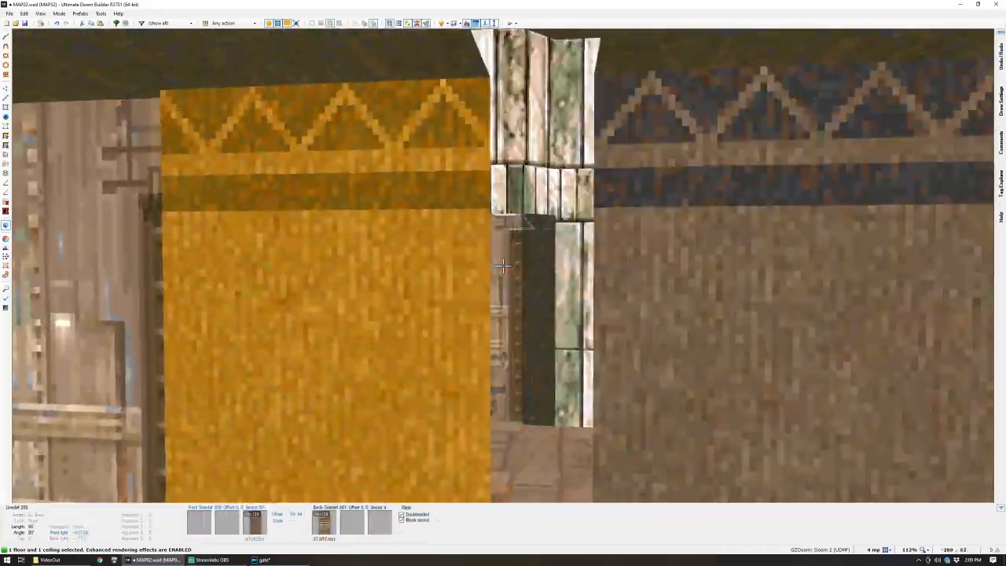
key("w")
key("w")
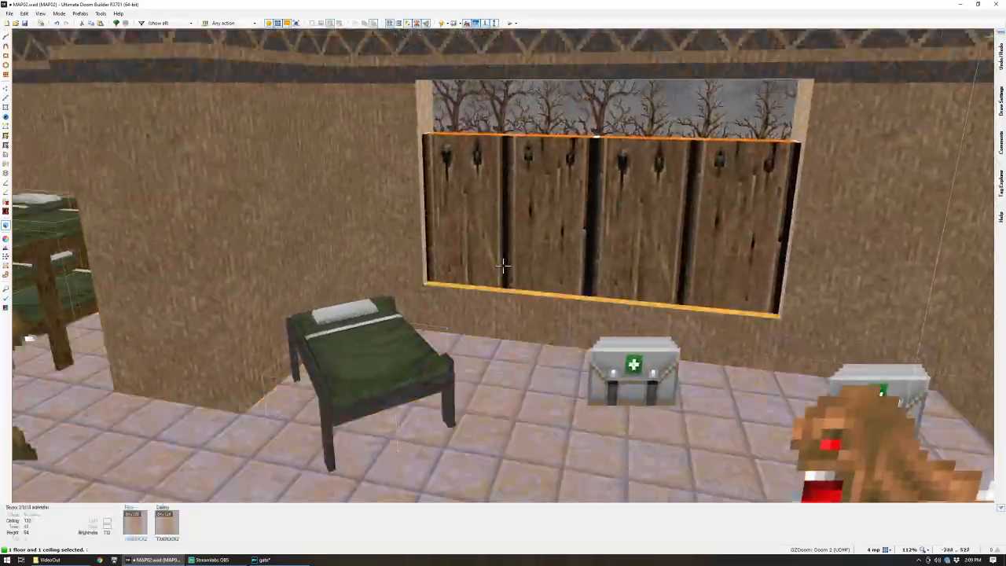
scroll(504, 266, "up", 1)
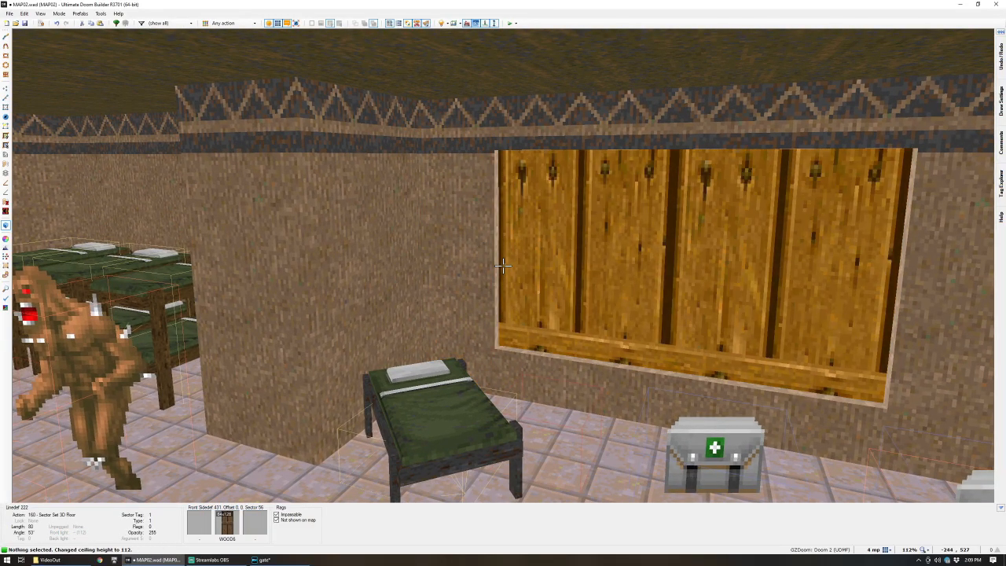
- Shift the window boards' WOOD4 texture to offsets 0, 32 to centre the crossbeam, and save the map
key("w")
key("s")
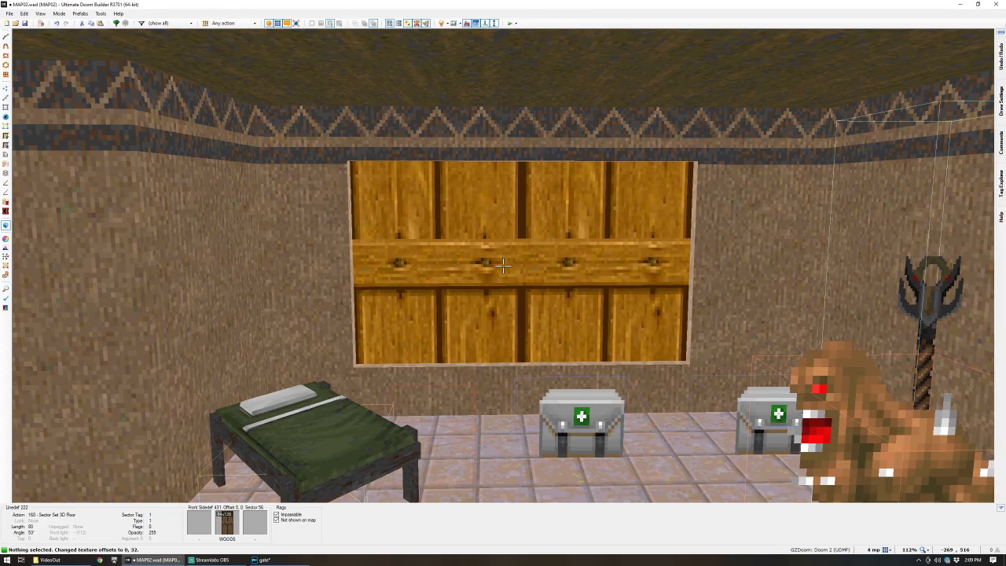
key("w")
key("w")
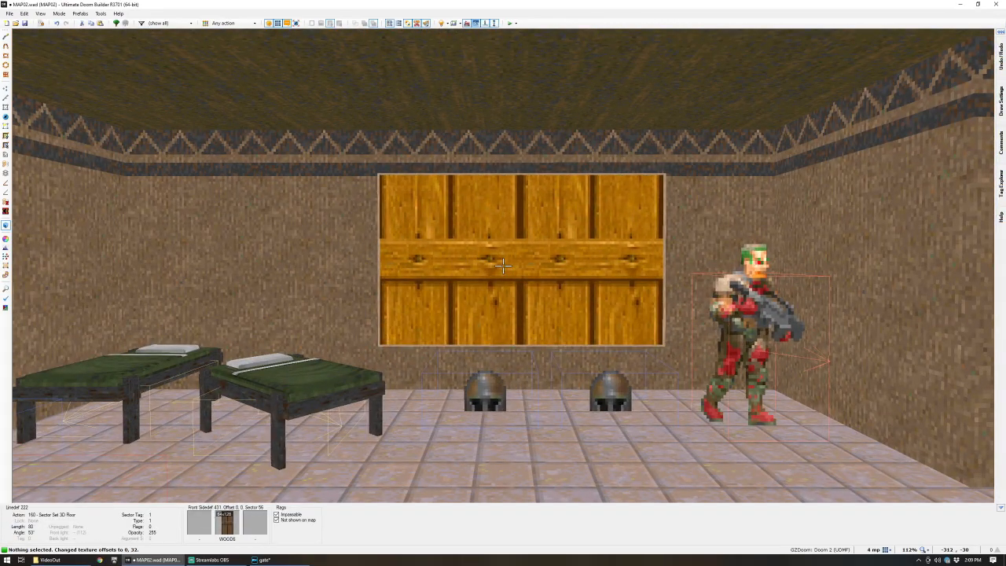
key("s")
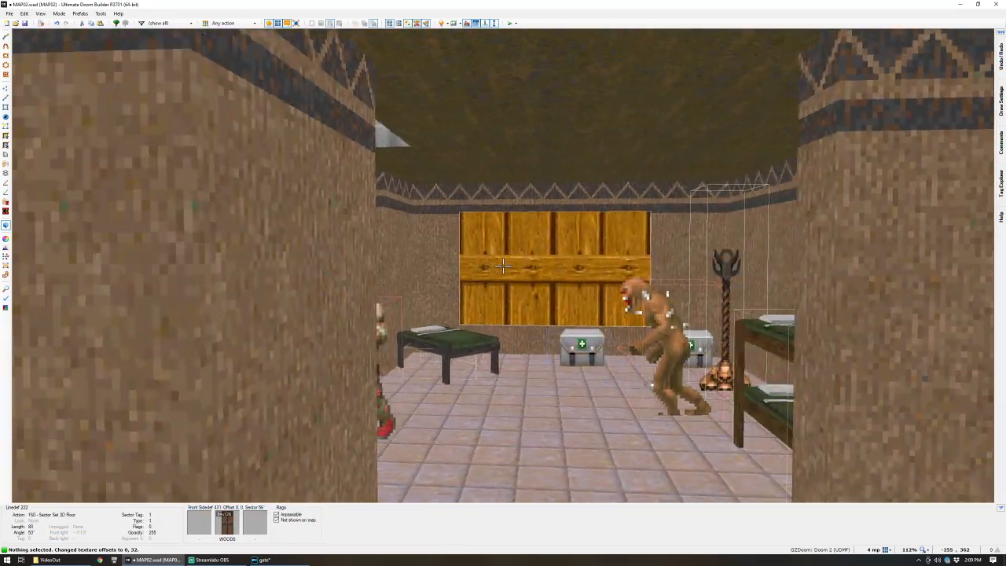
key("s")
key("q")
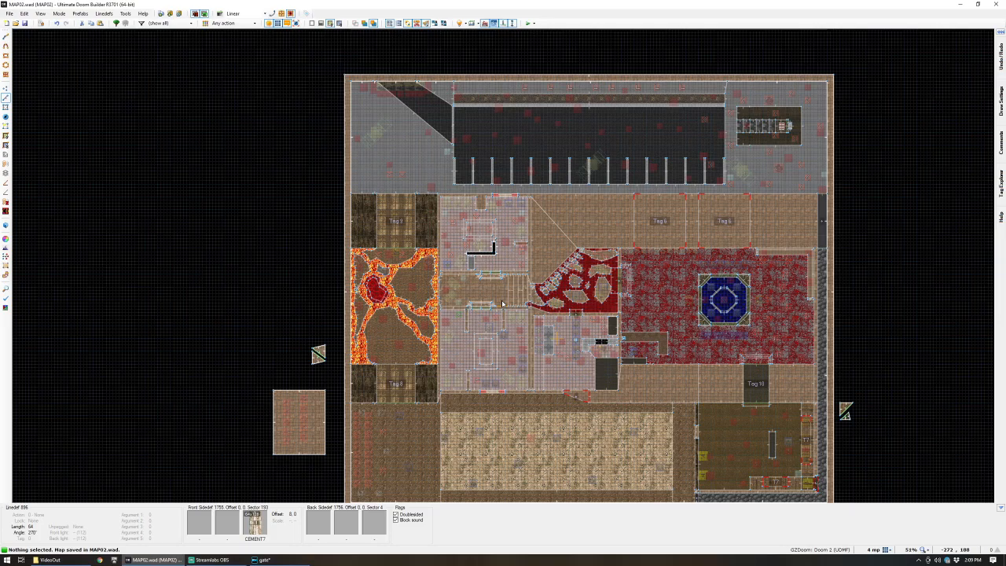
- Insert a vertex near the west end of the blood-tiled room's north wall and pull it north close to the outer wall
scroll(503, 303, "up", 2)
scroll(701, 268, "up", 2)
scroll(686, 264, "down", 3)
scroll(843, 187, "up", 3)
scroll(425, 295, "up", 2)
scroll(422, 285, "down", 2)
key("v")
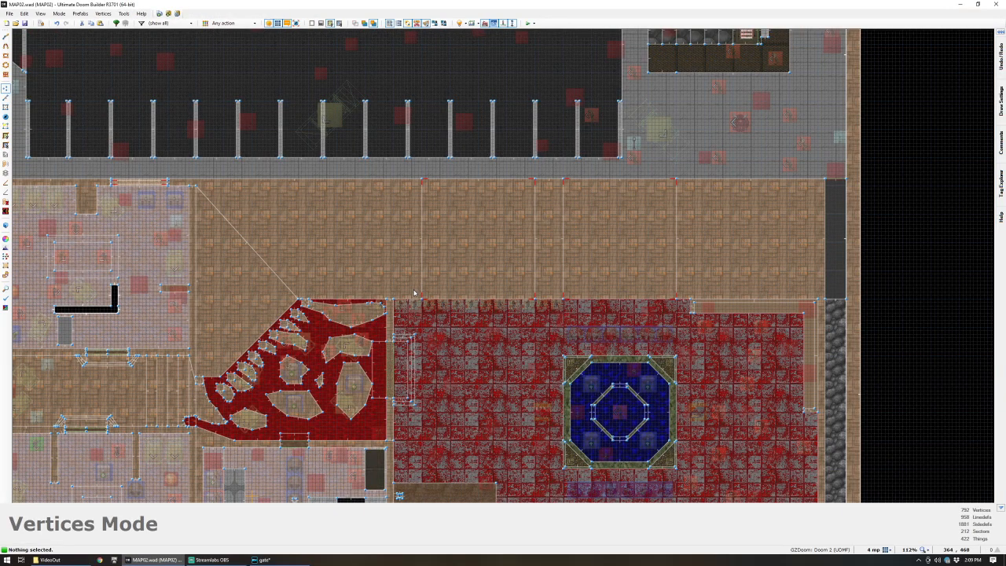
scroll(408, 301, "up", 2)
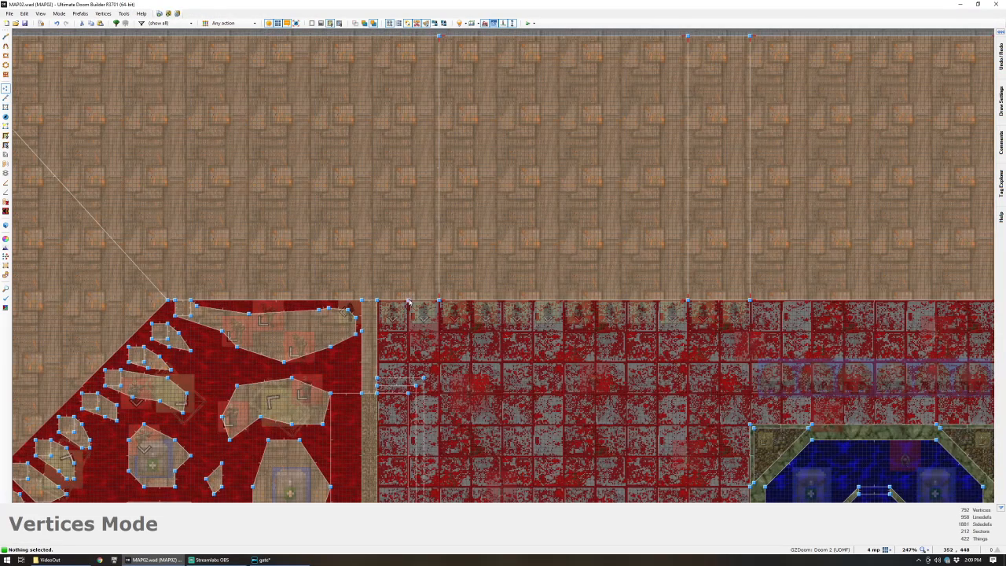
right_click(408, 301)
left_click_drag(420, 302, 405, 158)
scroll(410, 264, "down", 2)
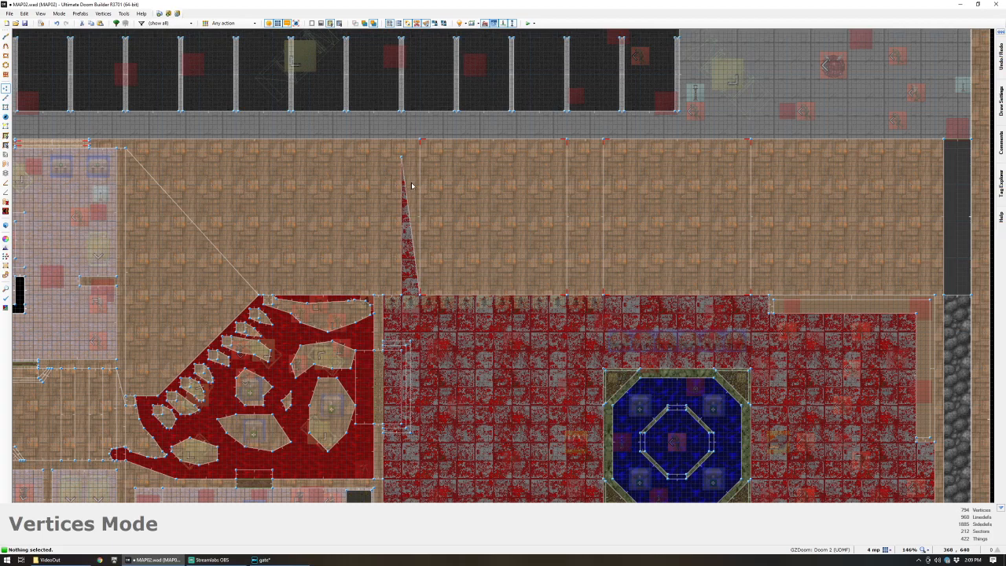
right_click_drag(405, 158, 405, 149)
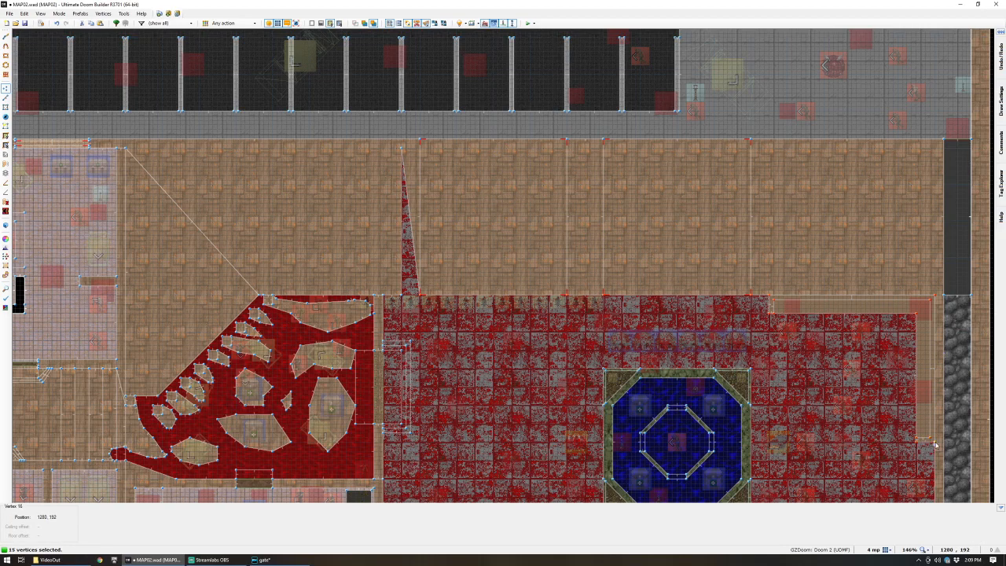
- Move the blood-tiled room's northeast corner and its ledge vertices north, extending the room almost to the outer wall
left_click_drag(936, 293, 935, 143)
scroll(936, 172, "up", 1)
key("c")
scroll(640, 256, "down", 2)
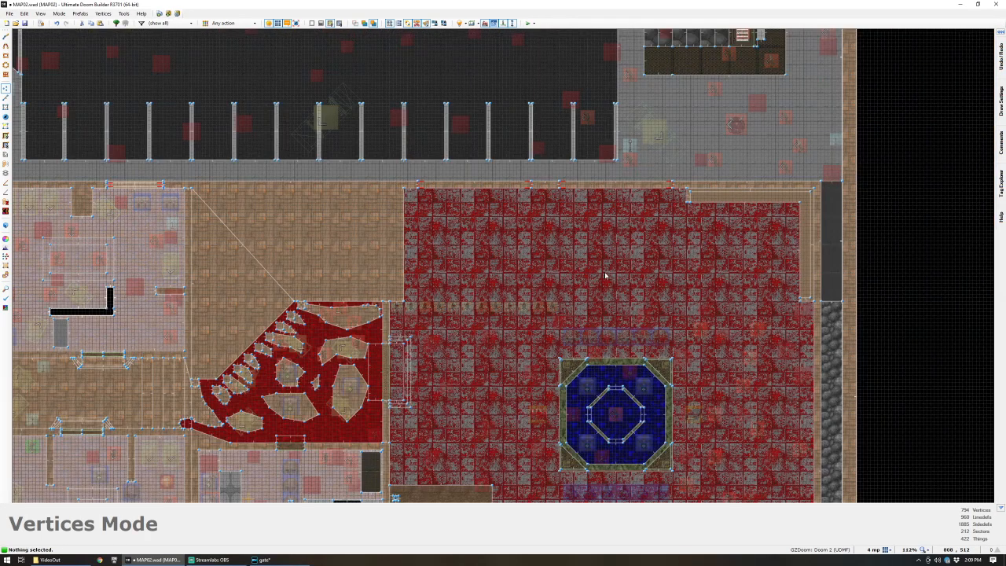
- Inspect the walls, doors and floor of the enlarged blood-tiled room in the 3D view
scroll(606, 276, "up", 1)
key("w")
key("d")
key("e")
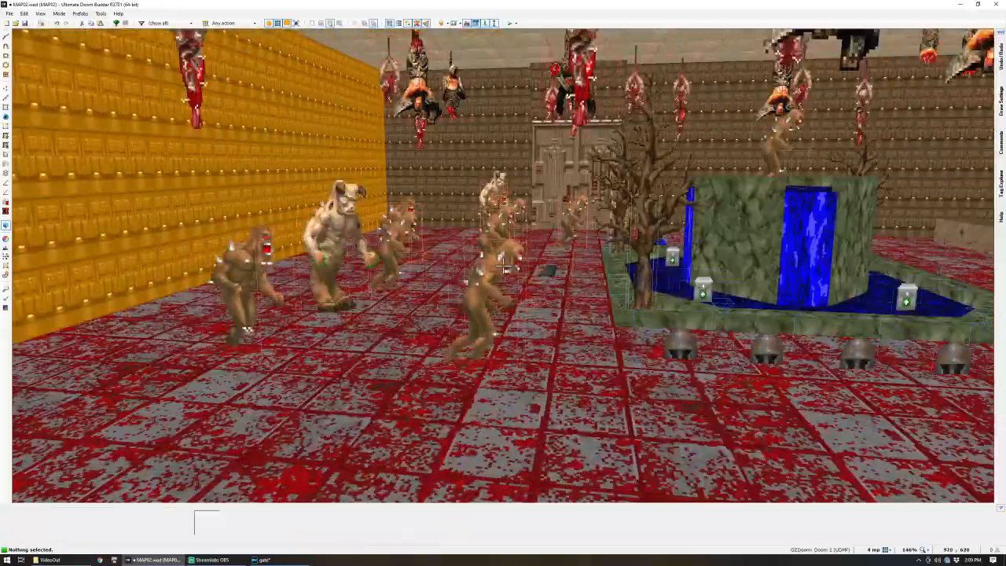
key("s")
key("e")
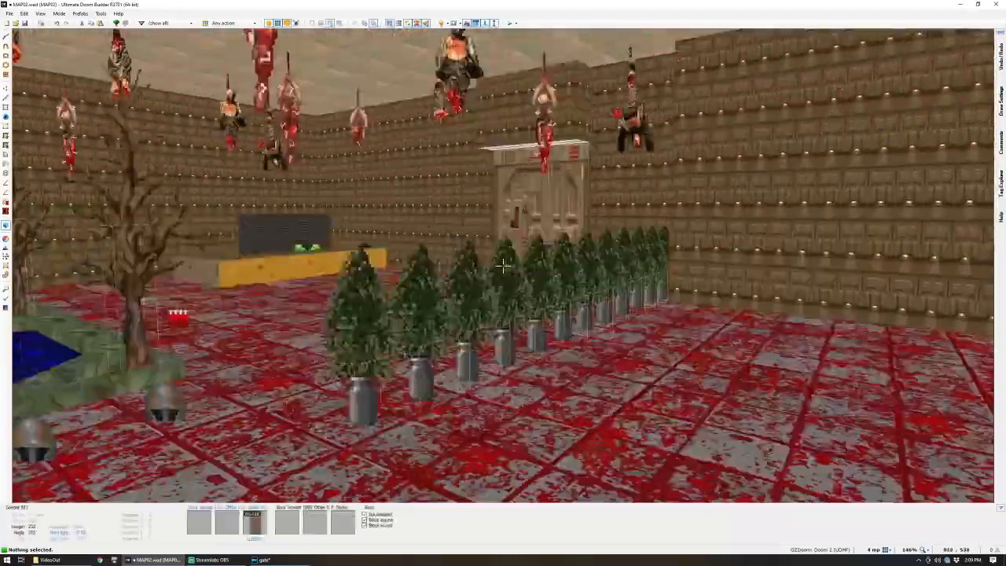
key("e")
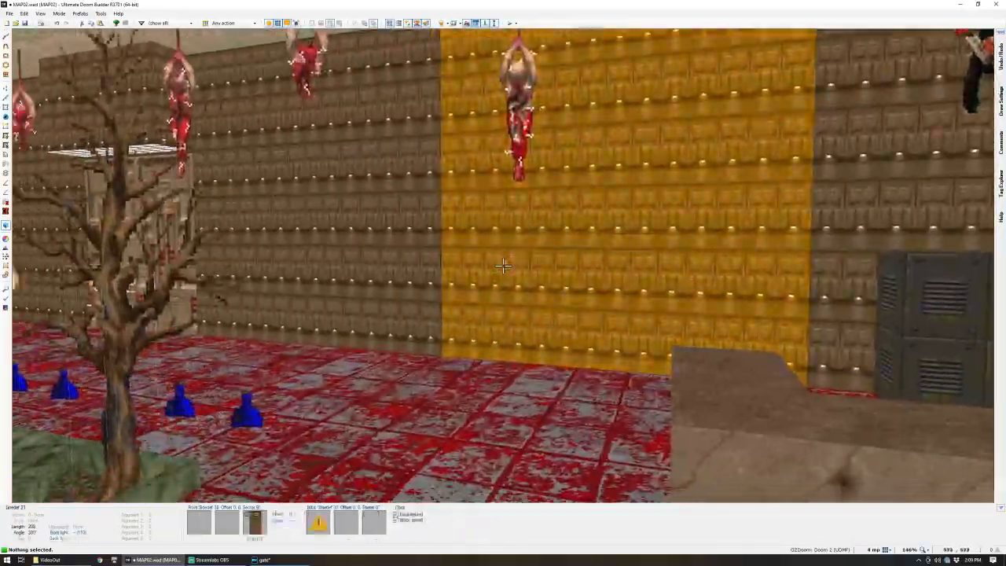
key("w")
- Pull the brown-floored south room's north wall and door north, leaving only a thin wall against the blood-tiled room
scroll(504, 269, "down", 4)
scroll(542, 334, "up", 5)
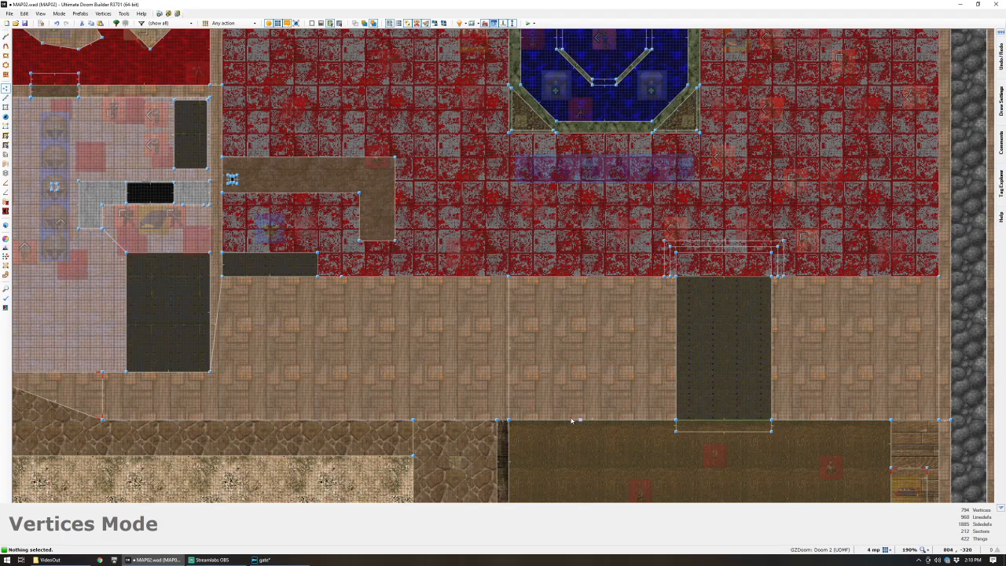
left_click_drag(544, 421, 510, 289)
scroll(510, 290, "up", 1)
scroll(523, 296, "down", 1)
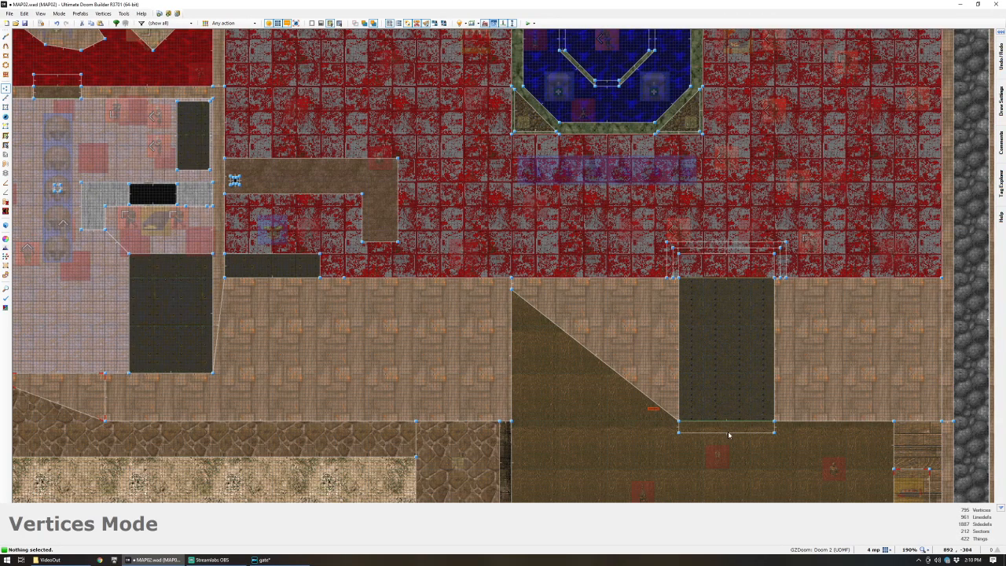
left_click_drag(772, 422, 772, 289)
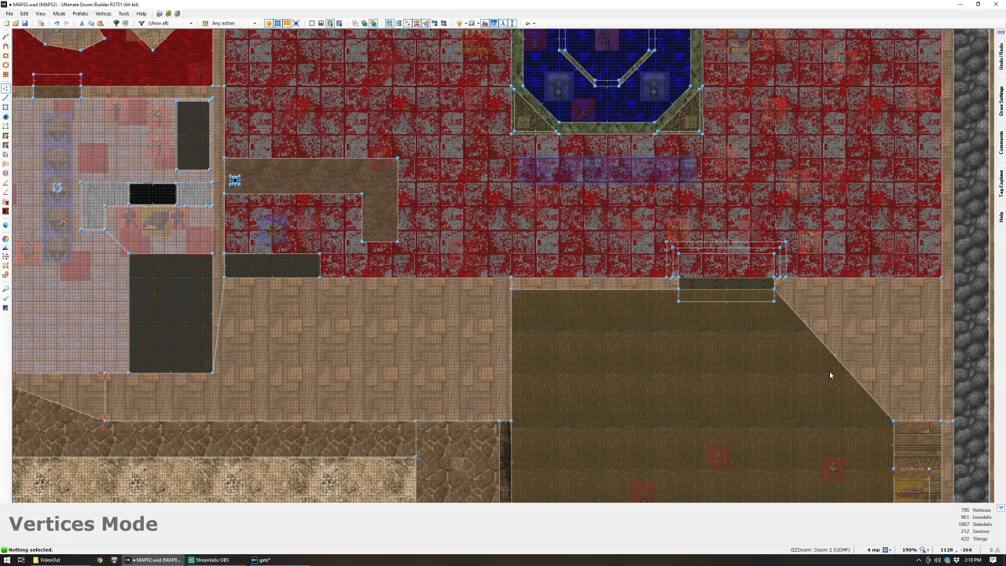
left_click_drag(832, 355, 896, 292)
scroll(742, 367, "down", 4)
- Apply the BIGDOOR4 texture to both faces of the thinned south-room door and reset its local texture offsets
key("w")
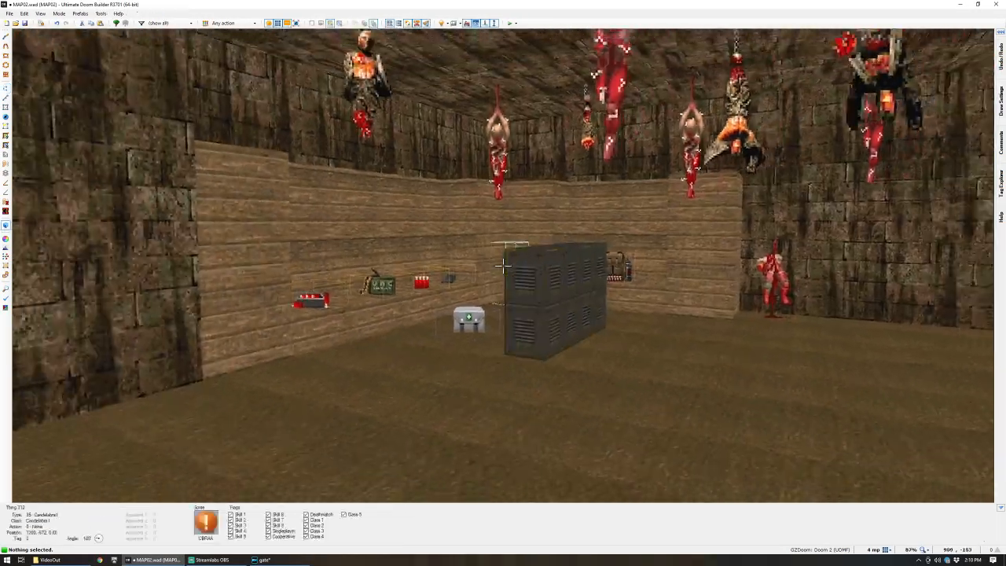
key("e")
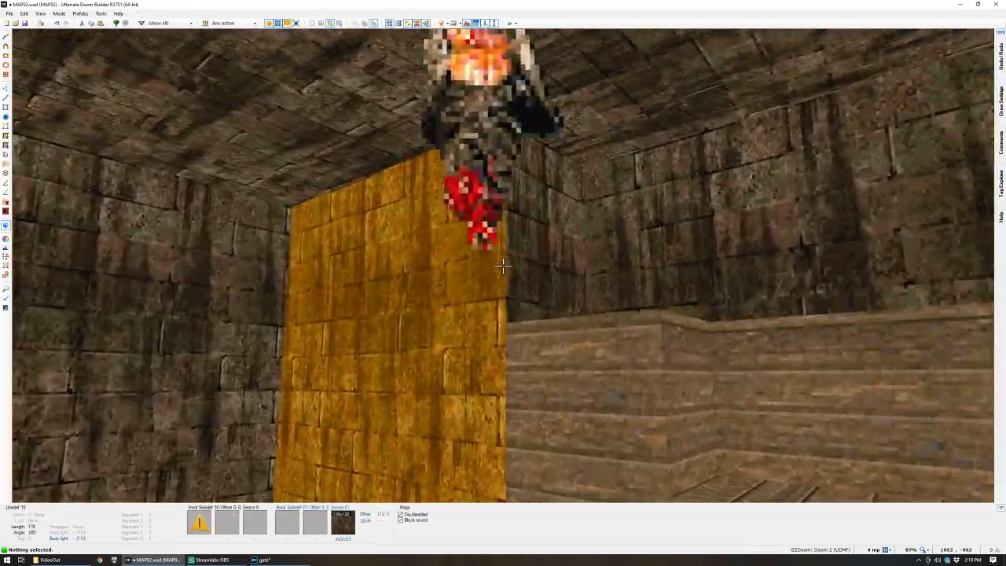
key("w")
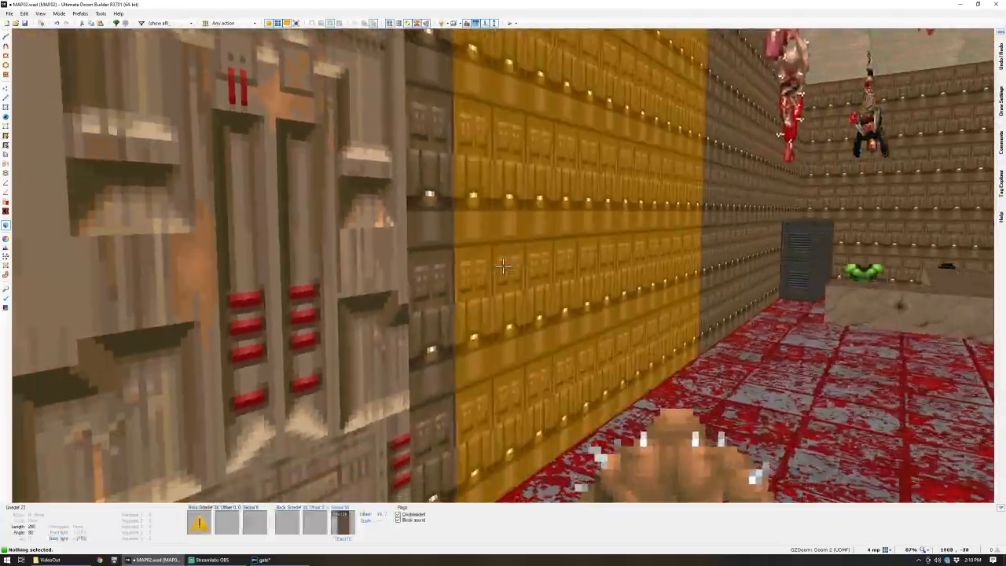
key("e")
key("ctrl+c")
key("e")
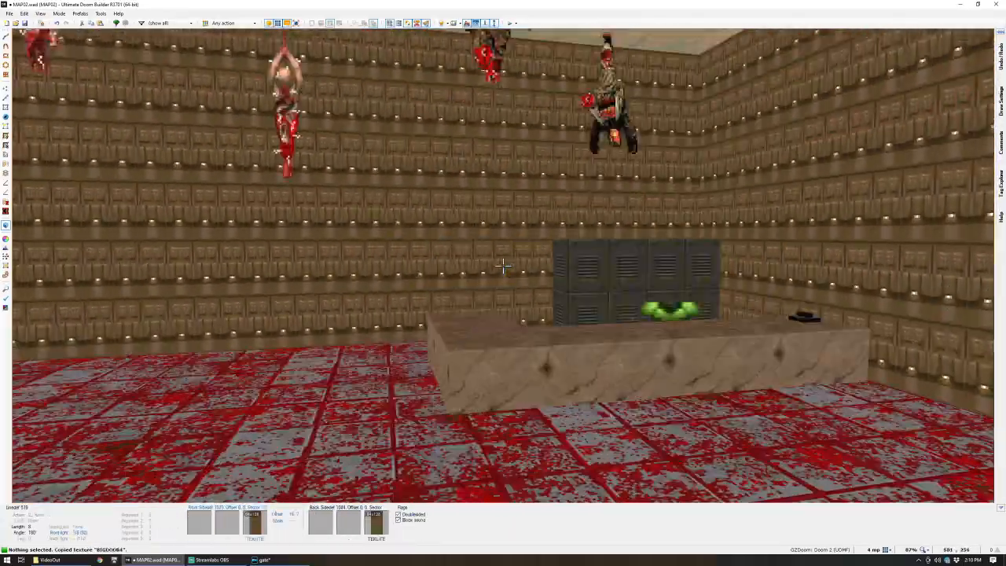
key("ctrl+v")
key("ctrl+shift+r")
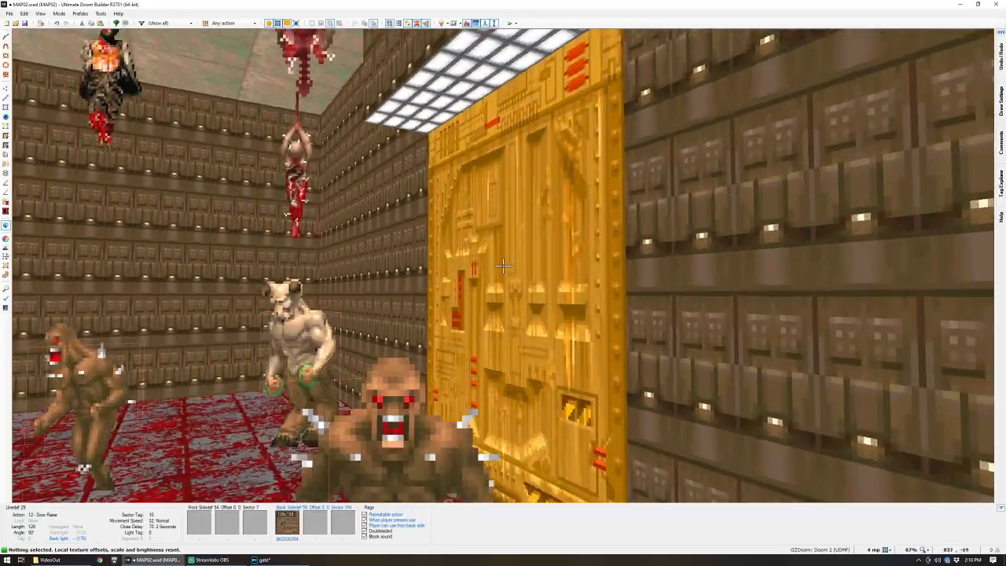
key("e")
key("ctrl+v")
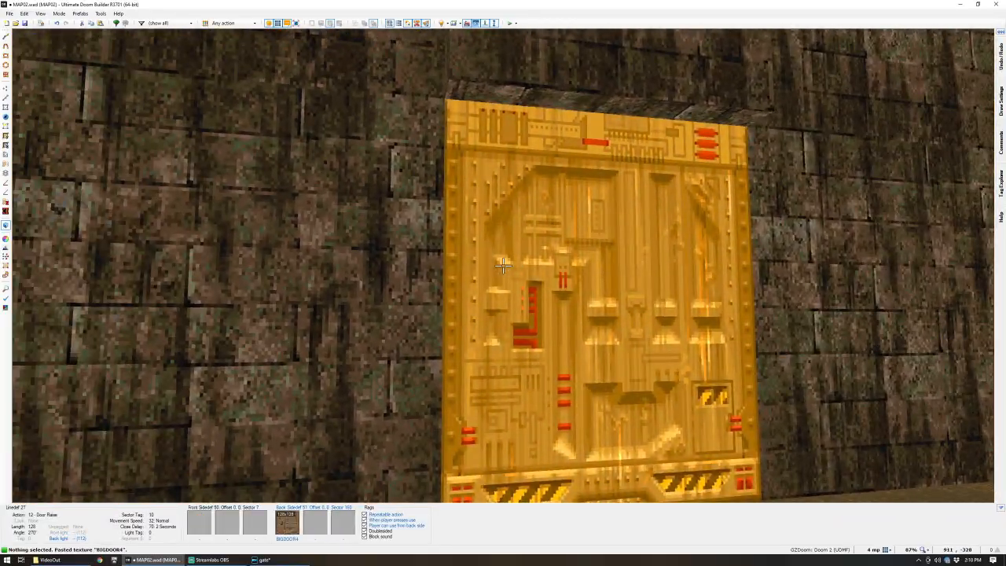
- Save the map with the enlarged rooms and thinned door
key("q")
scroll(503, 265, "down", 5)
scroll(493, 247, "up", 7)
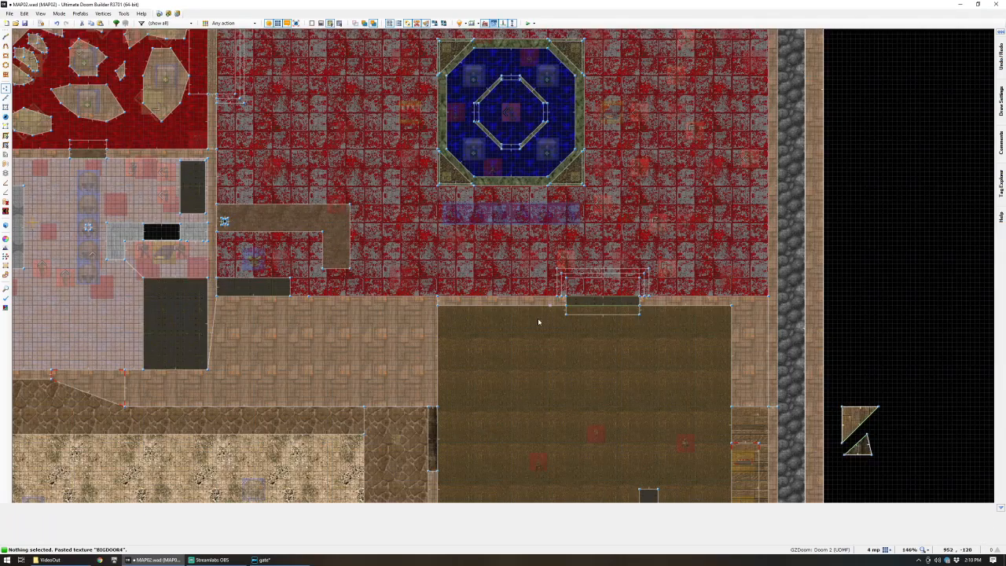
scroll(579, 296, "up", 4)
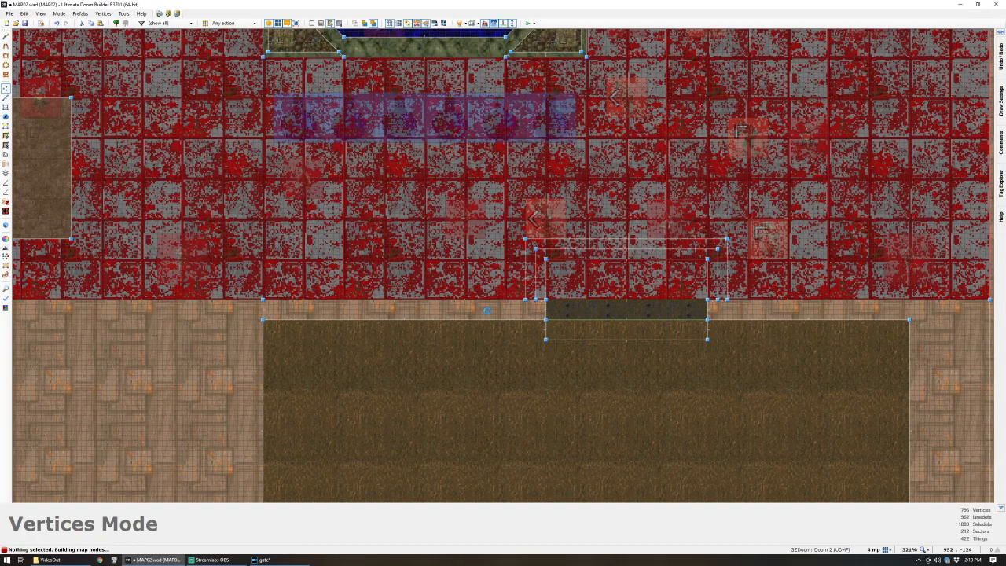
scroll(492, 311, "down", 5)
scroll(306, 301, "down", 2)
scroll(289, 208, "up", 2)
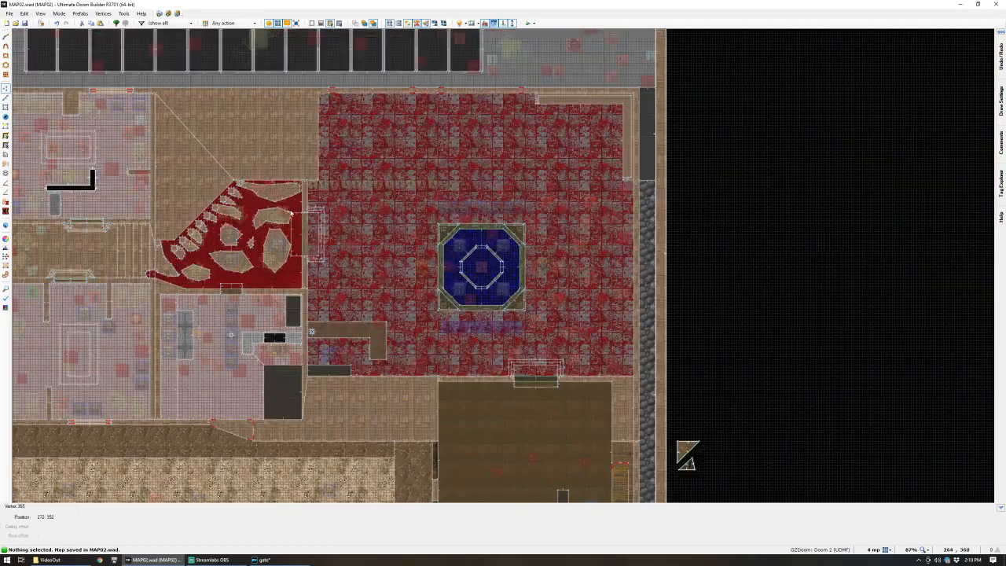
- Move the inner corner vertex of the locker room's slanted south window down to 160, -308, thinning the wall
scroll(324, 369, "up", 3)
scroll(273, 321, "down", 6)
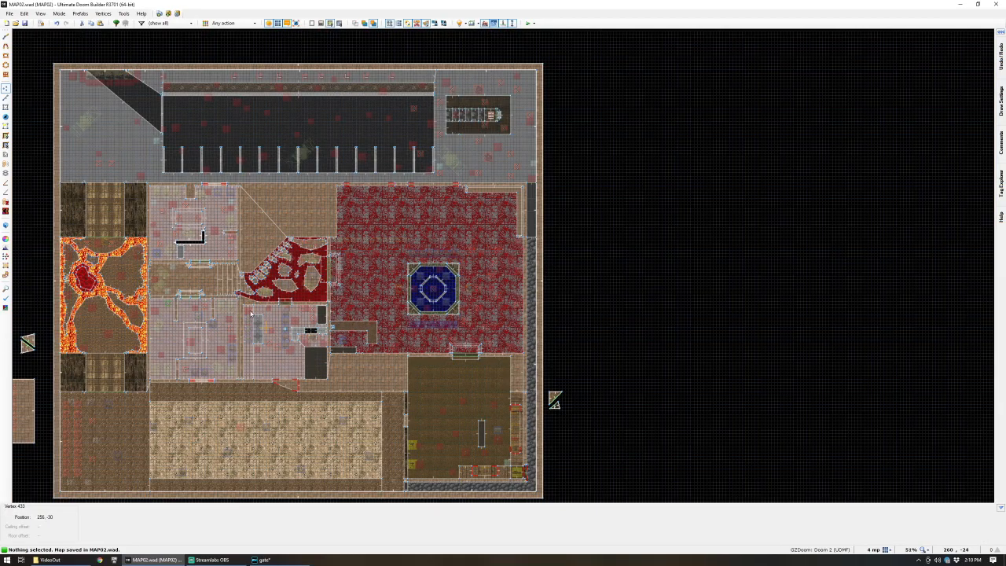
scroll(211, 352, "up", 5)
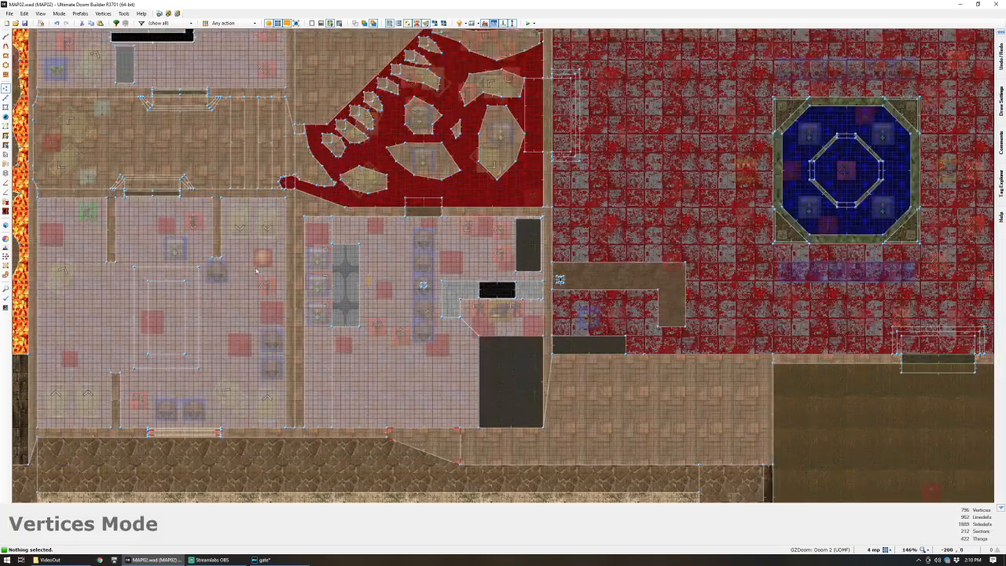
scroll(440, 362, "down", 3)
scroll(395, 417, "up", 5)
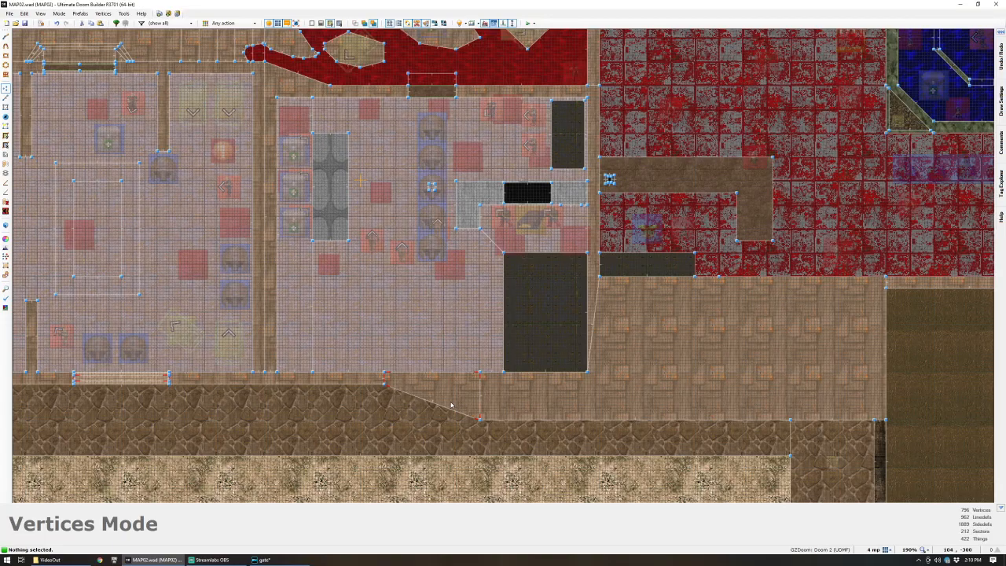
left_click_drag(475, 383, 480, 402)
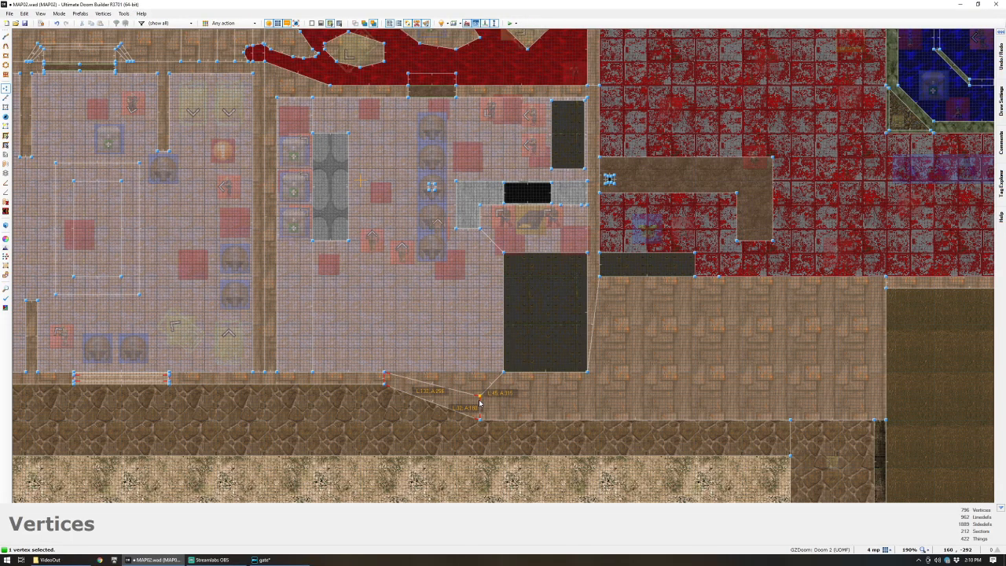
scroll(480, 412, "up", 5)
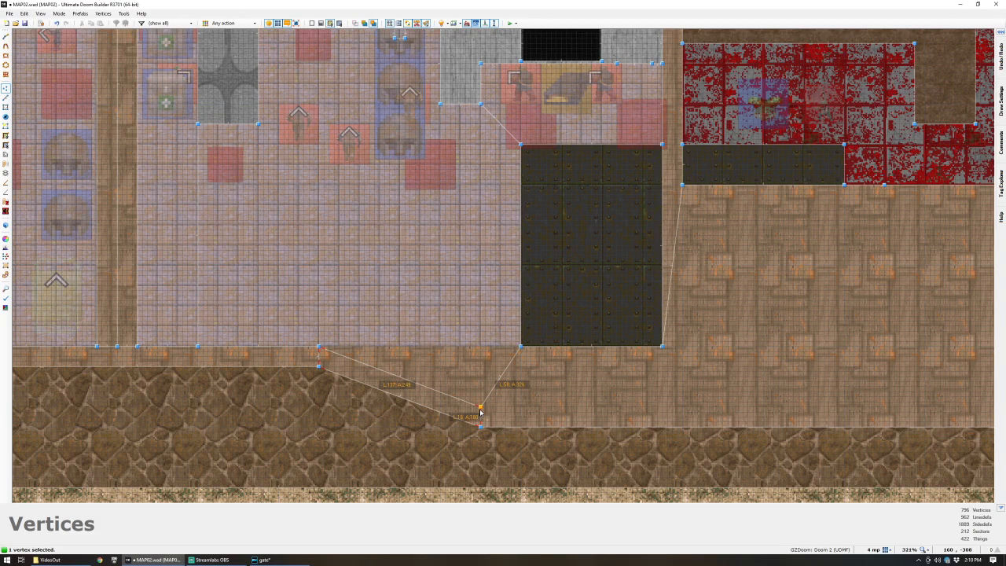
- Turn enhanced rendering off and auto-align the wall textures in X and Y around the locker room's slanted window
key("q")
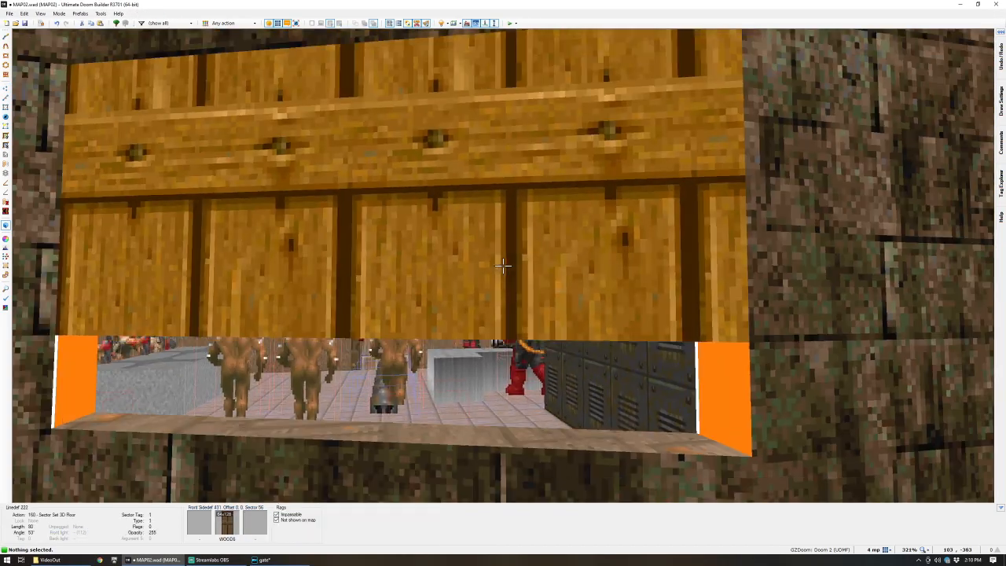
key("s")
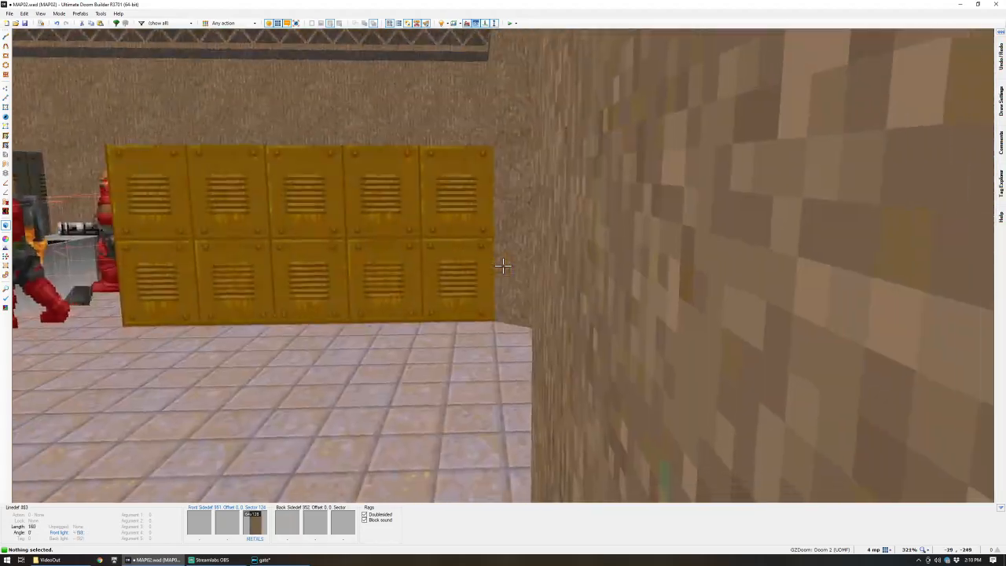
key("e")
key("s")
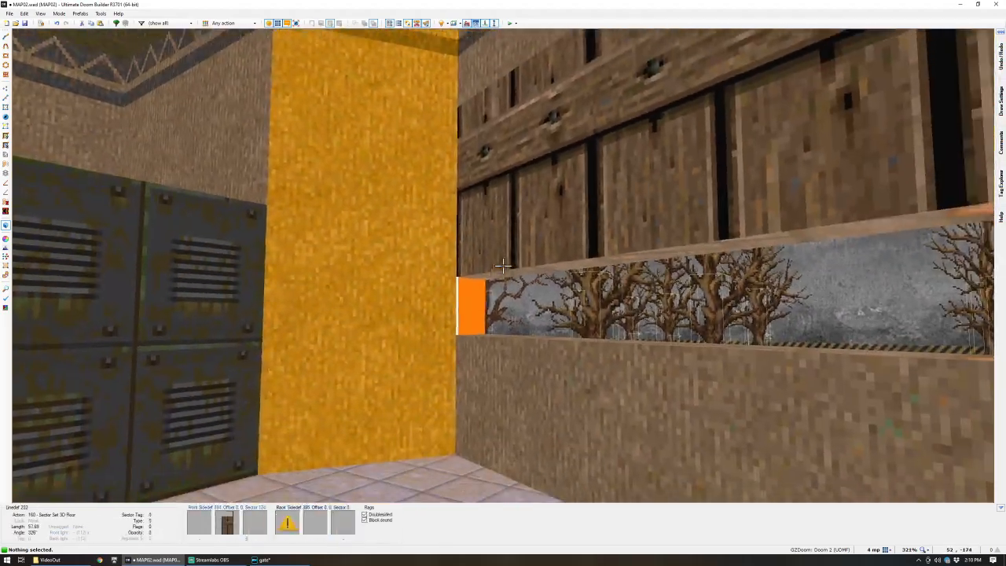
key("d")
key("e")
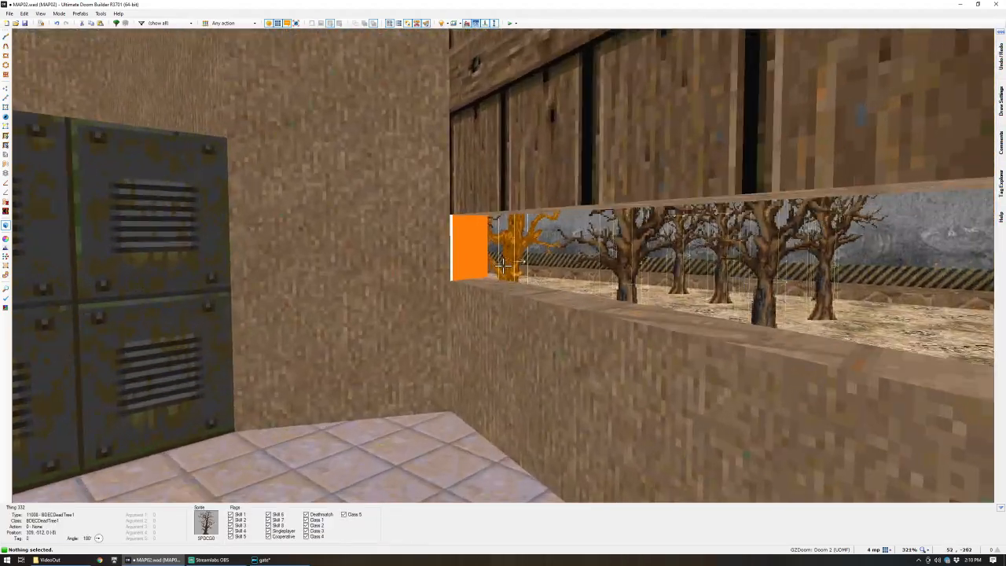
key("e")
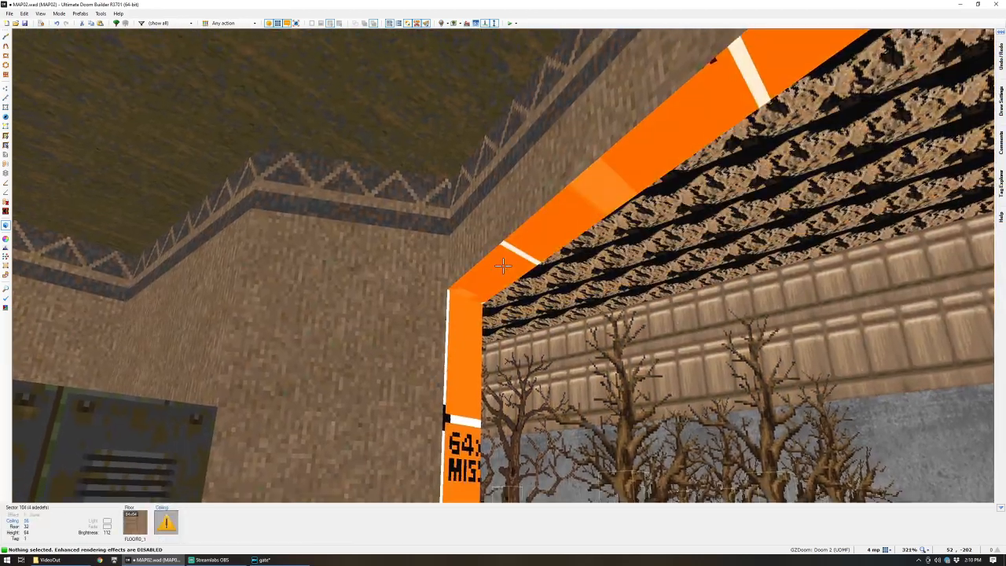
left_click(503, 265)
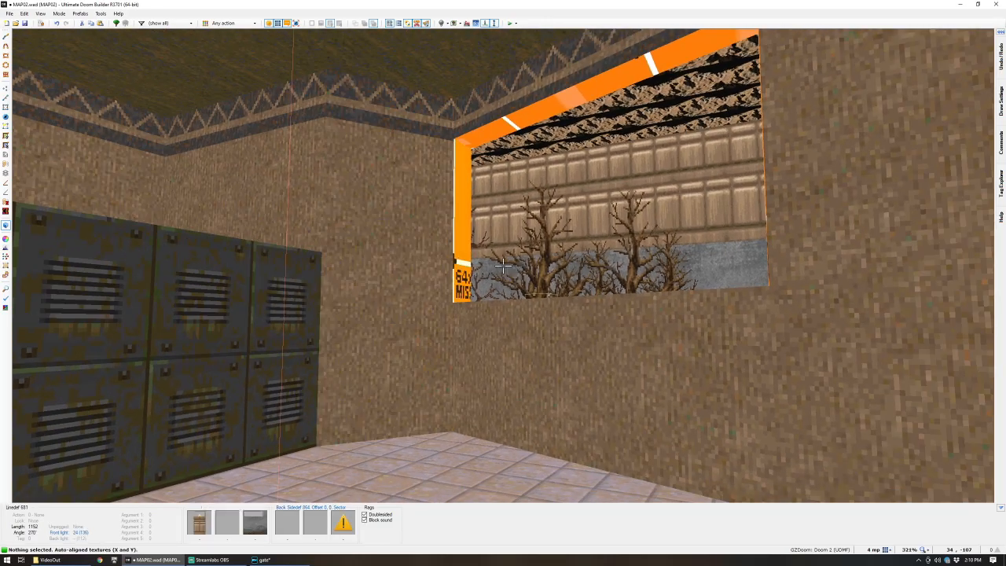
- Compare the locker room's boarded windows and walls with enhanced rendering on and off, leaving it on
key("Tab")
key("e")
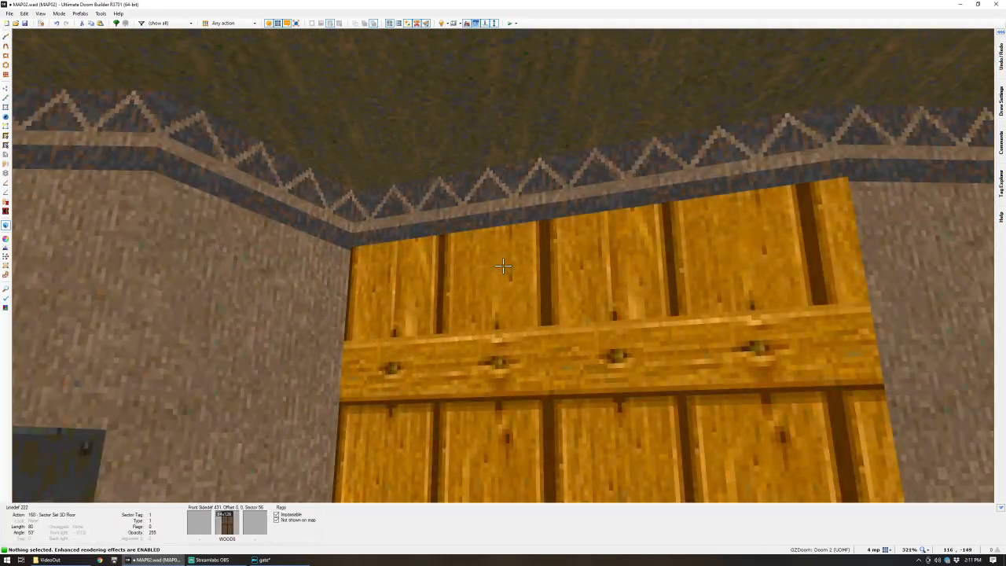
key("Tab")
key("d")
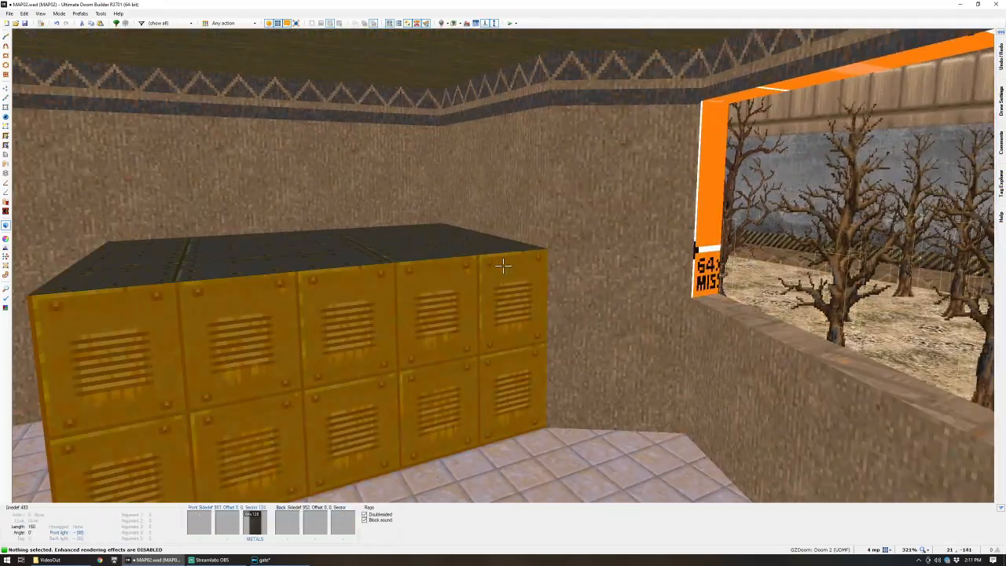
key("Tab")
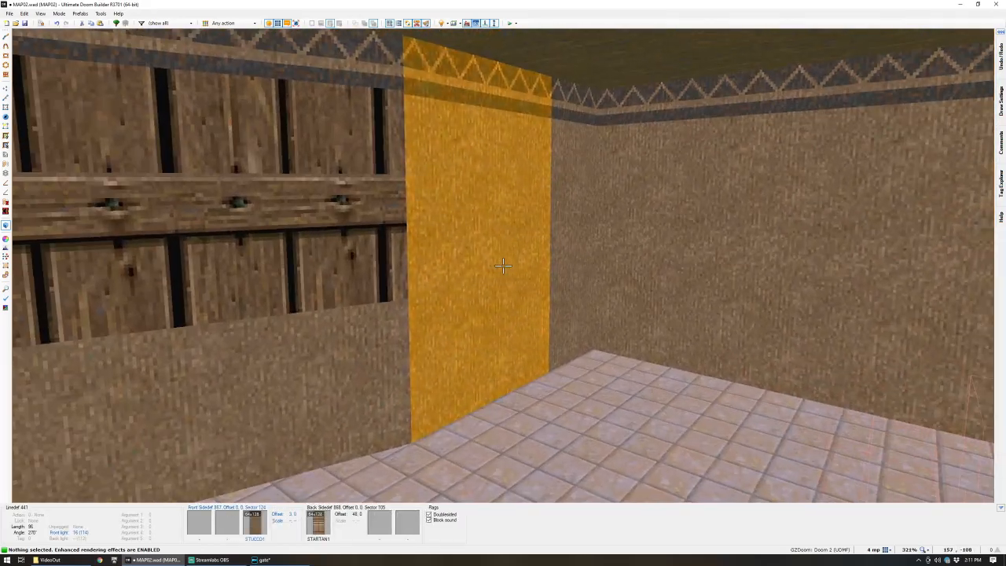
- Draw two parallel lines across the south part of the locker room, from the lockers' west side to the existing north-south line, to form step sectors
key("q")
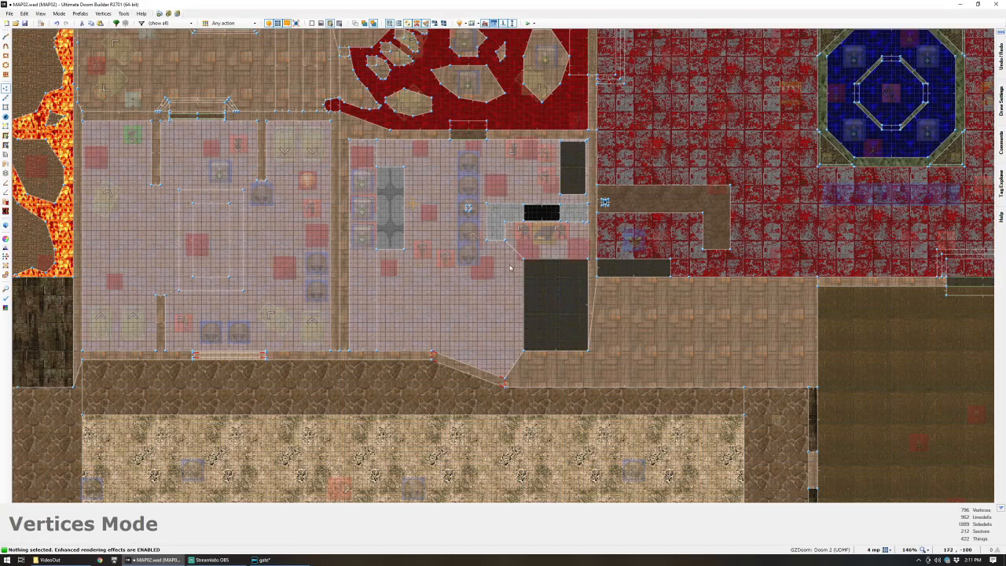
key("d")
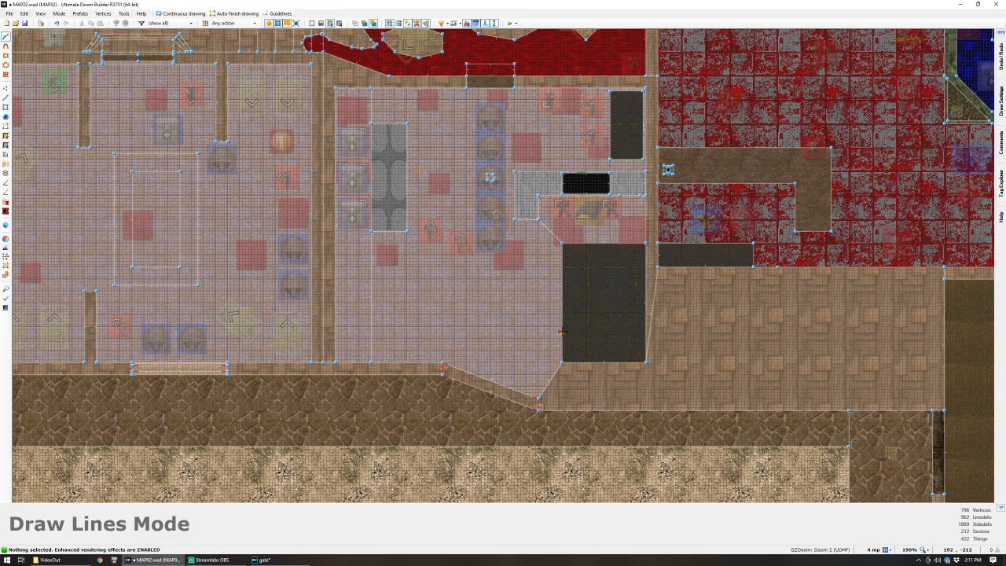
left_click(368, 327)
key("d")
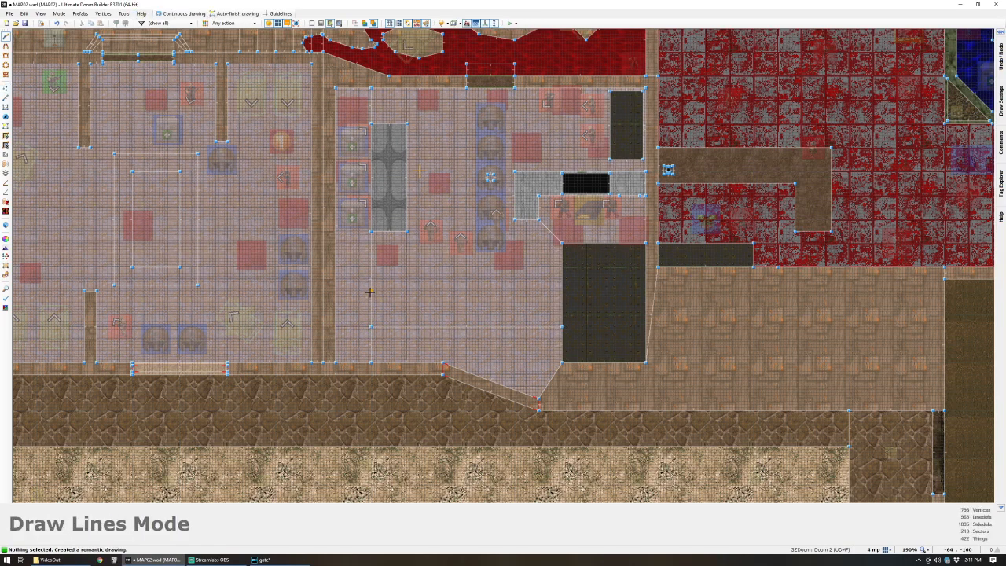
key("q")
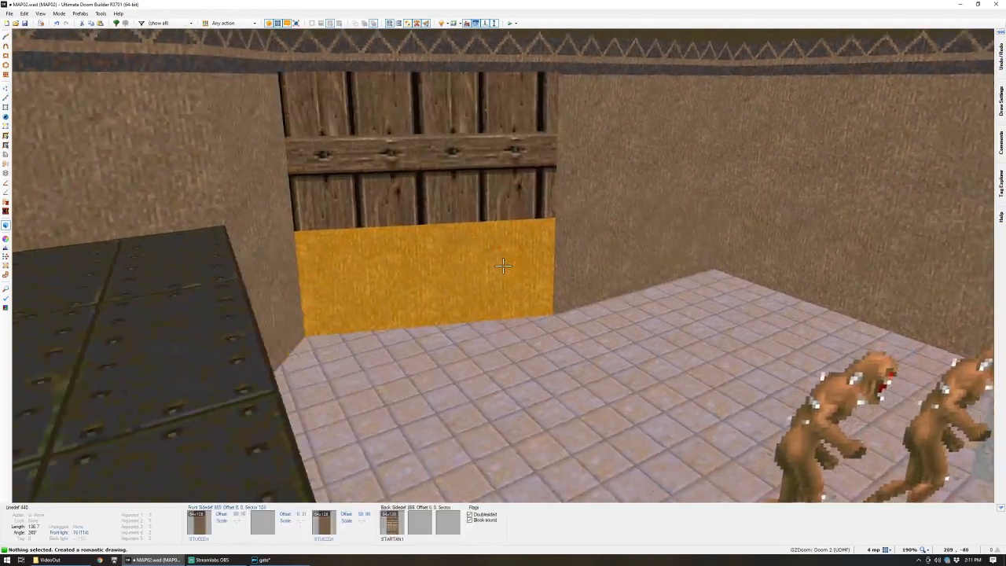
- Raise the floor section beside the slanted boarded window as the top step, and raise the strip in front of it to height 16
scroll(503, 265, "up", 4)
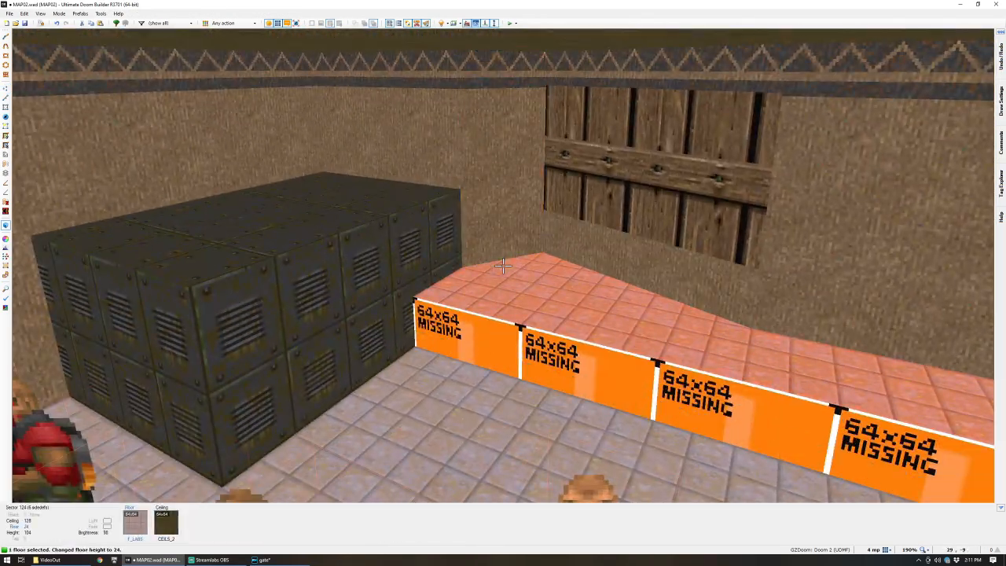
key("c")
left_click(503, 266)
scroll(503, 266, "up", 2)
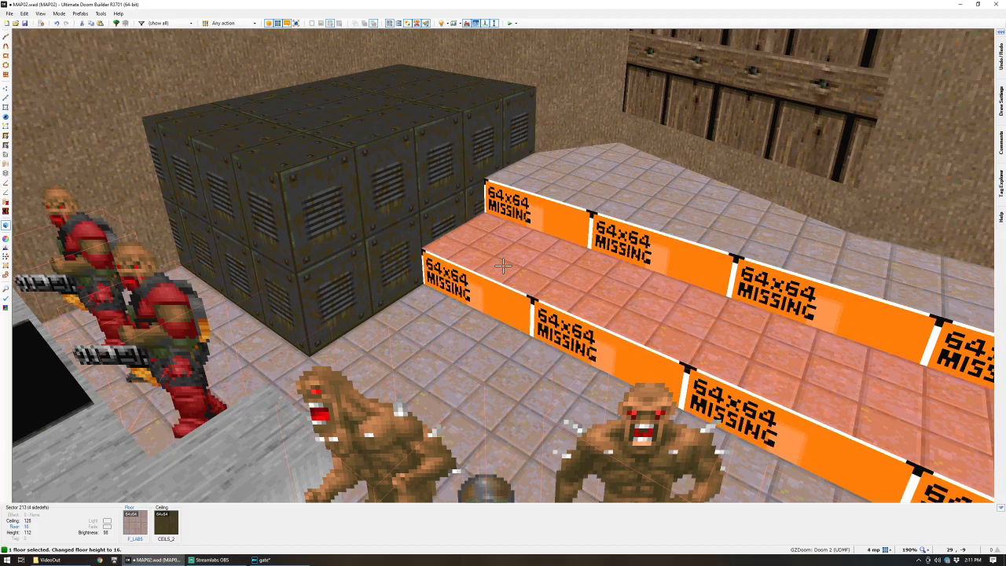
- Apply the STEP4 texture to the untextured front faces of both raised floor steps
key("c")
left_click(503, 266)
left_click(503, 266)
left_click(503, 266)
middle_click(503, 266)
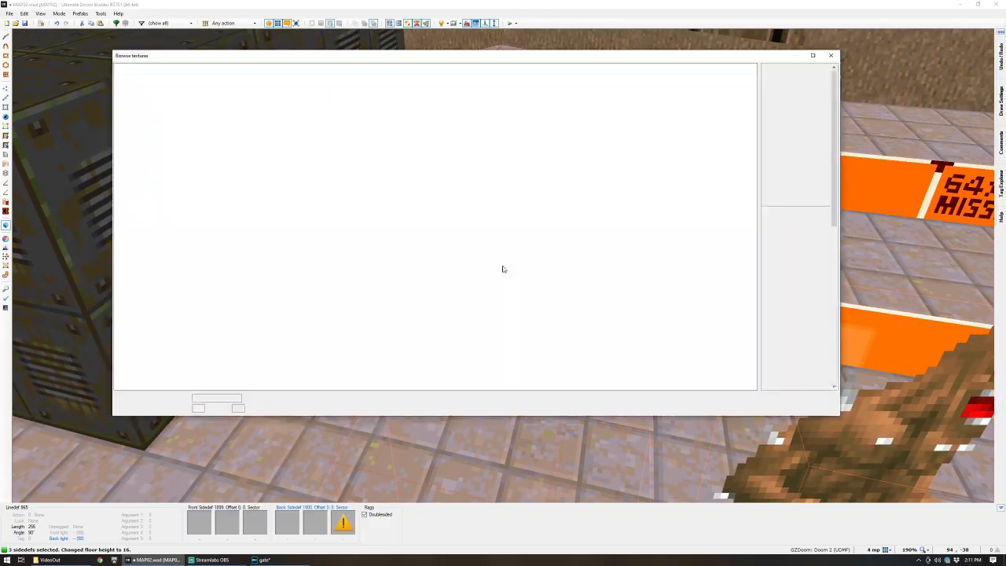
double_click(220, 191)
key("c")
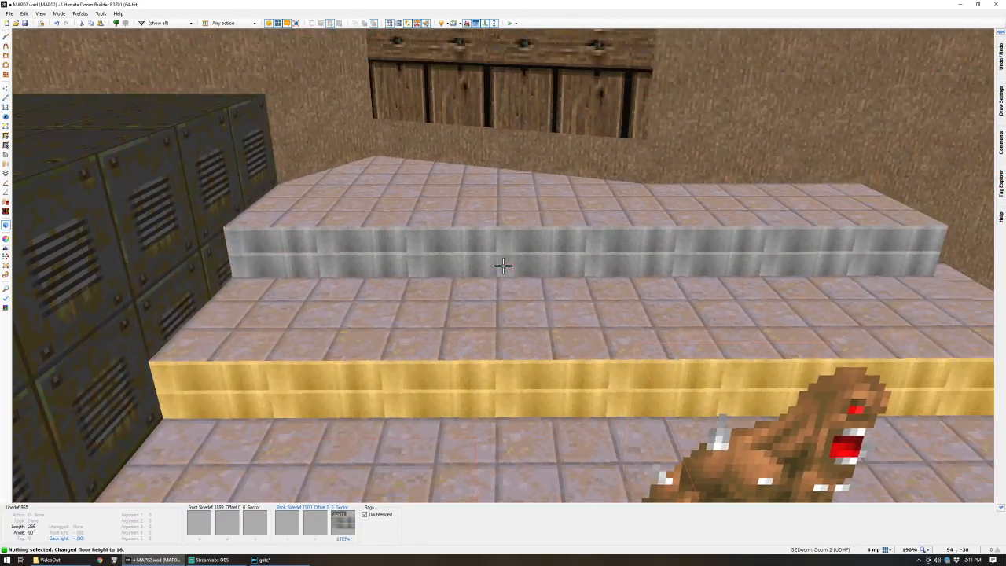
- Insert one vertex on the inner and one on the outer wall line just beside the boarded window's end away from the lockers
key("b")
key("e")
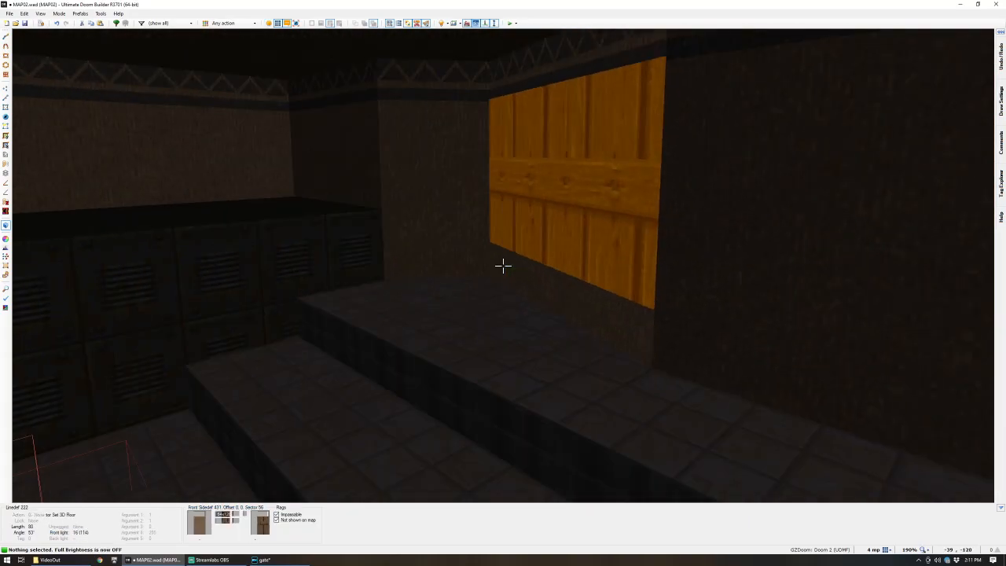
key("e")
key("q")
scroll(505, 263, "down", 4)
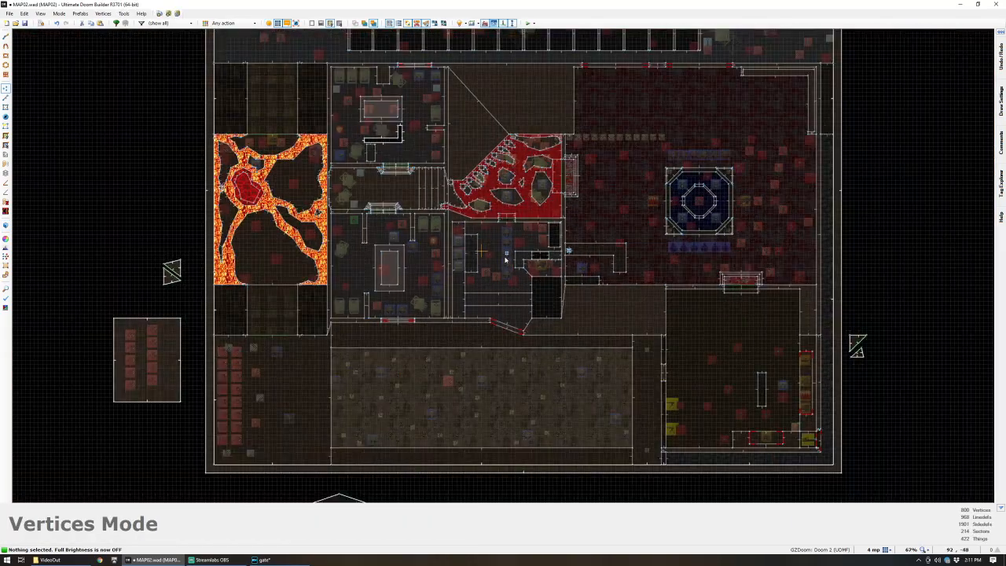
scroll(477, 320, "up", 5)
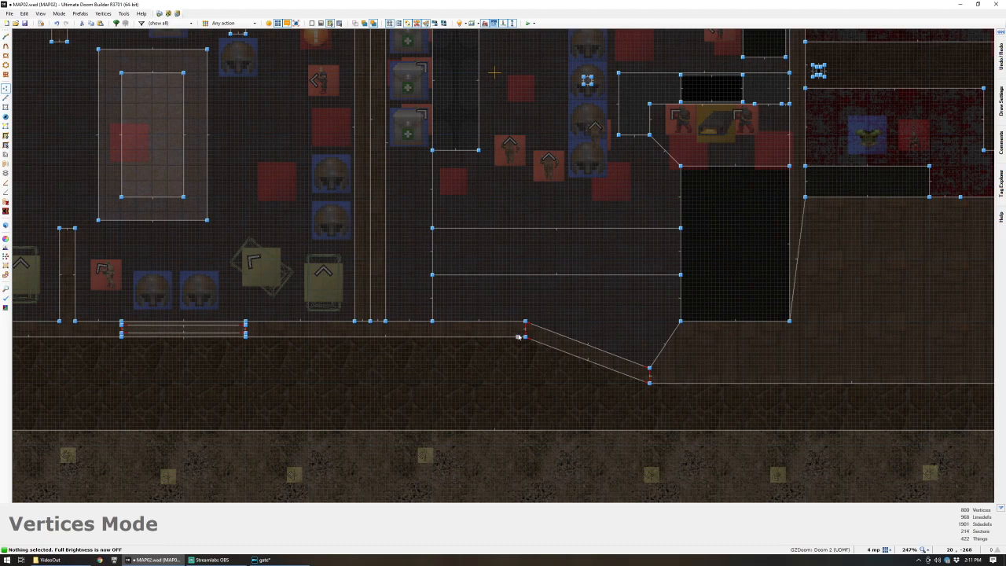
right_click(514, 323)
right_click(514, 338)
right_click_drag(528, 338, 526, 338)
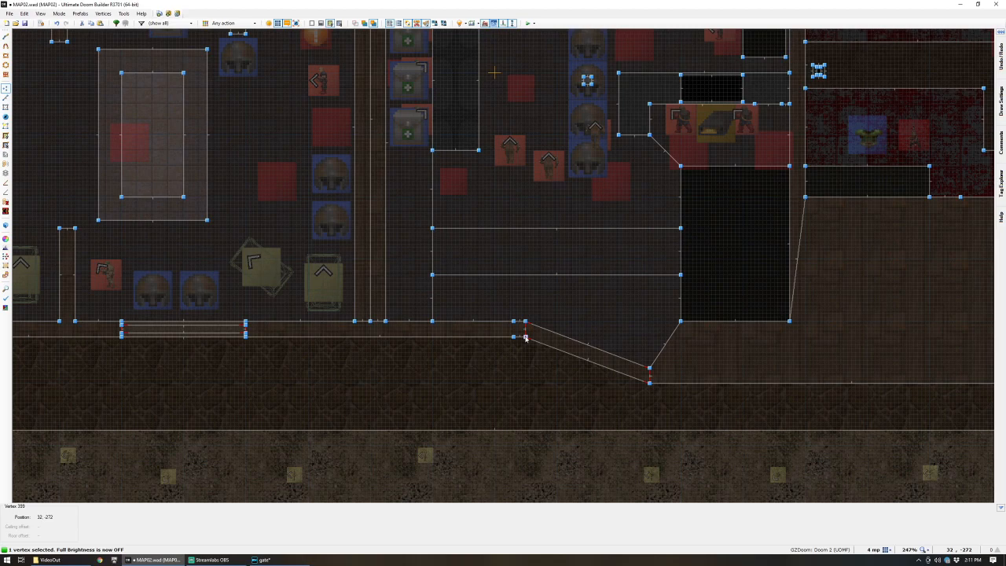
right_click(526, 337)
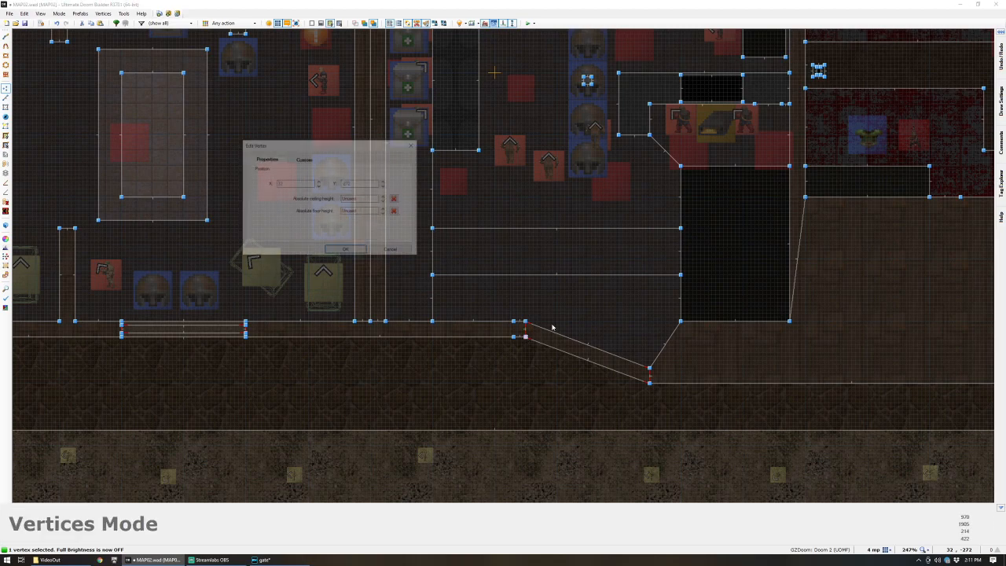
key("Escape")
scroll(515, 334, "up", 4)
scroll(504, 331, "down", 1)
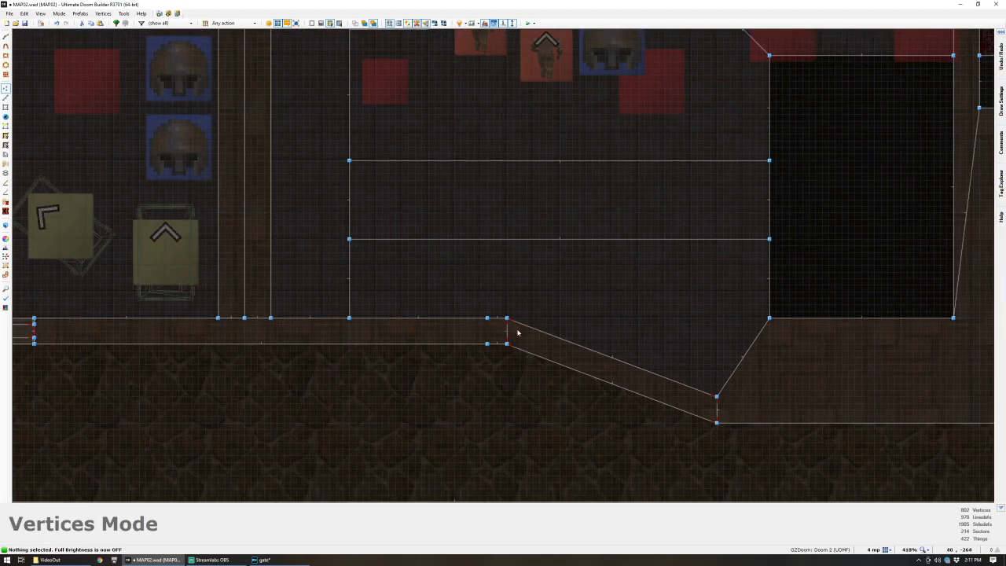
- Move the window's two end vertices away from the new wall corner along the slanted wall, placing the outer one at 40, -280
key("w")
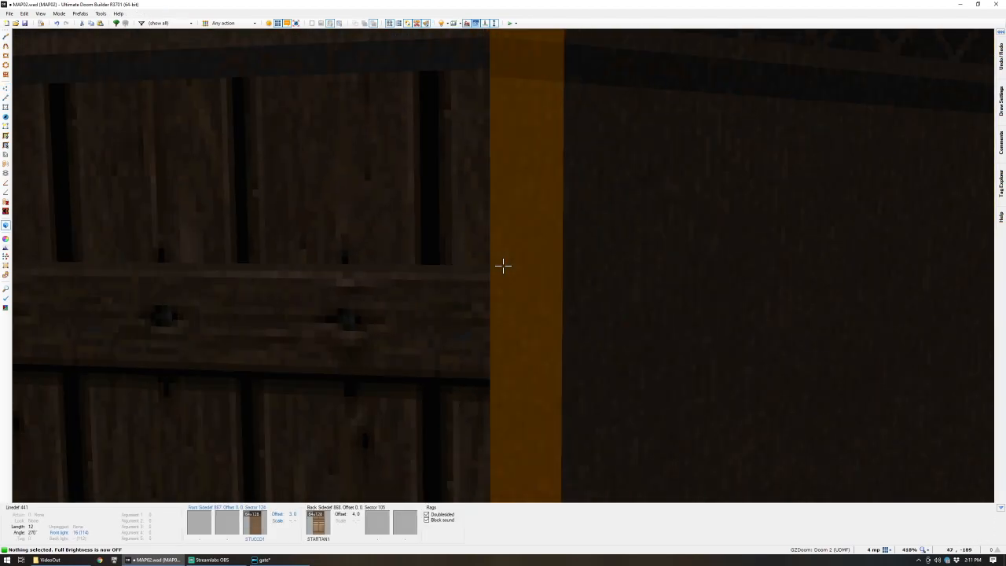
key("e")
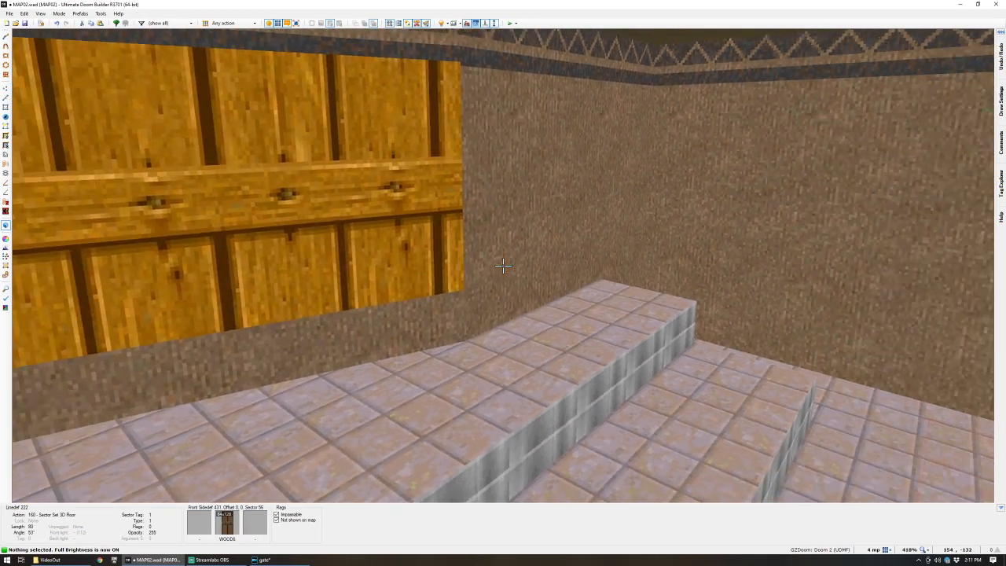
key("e")
key("d")
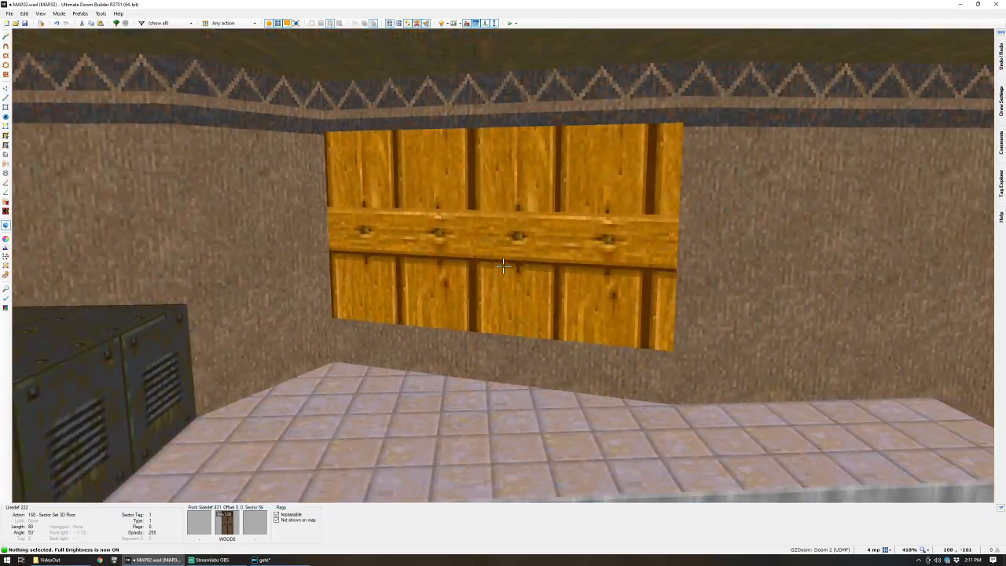
key("q")
scroll(503, 268, "down", 7)
scroll(444, 366, "up", 3)
scroll(459, 366, "up", 8)
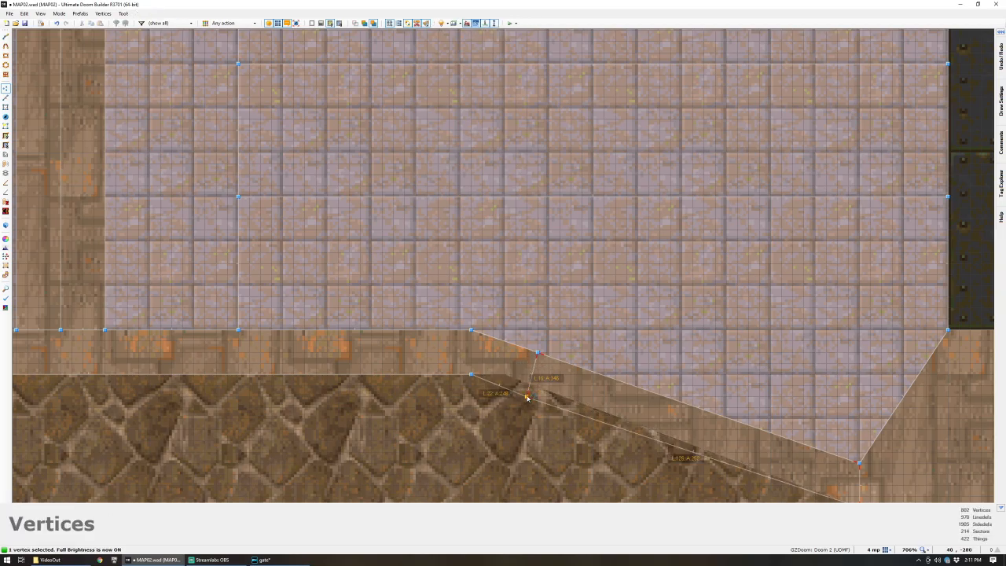
right_click_drag(527, 398, 528, 398)
scroll(528, 399, "down", 3)
scroll(530, 410, "up", 3)
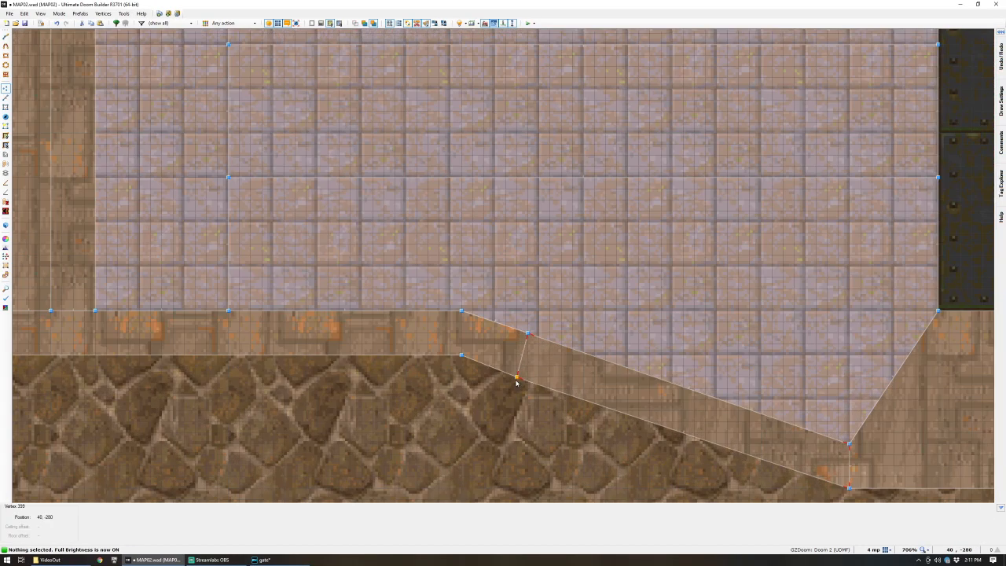
- Add a vertex to the diagonal wall between the window and the locker block and move it to form a square corner
key("q")
key("s")
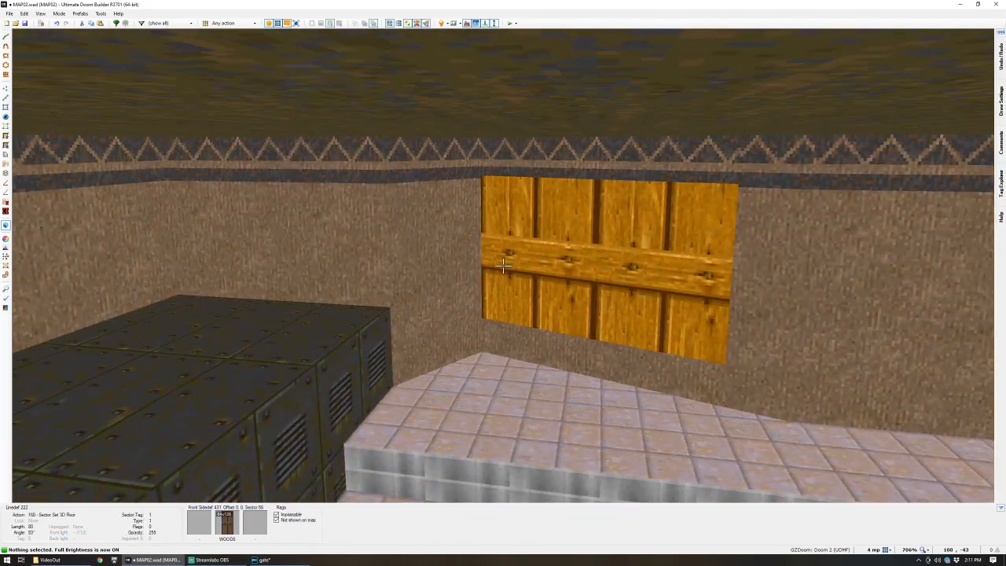
key("w")
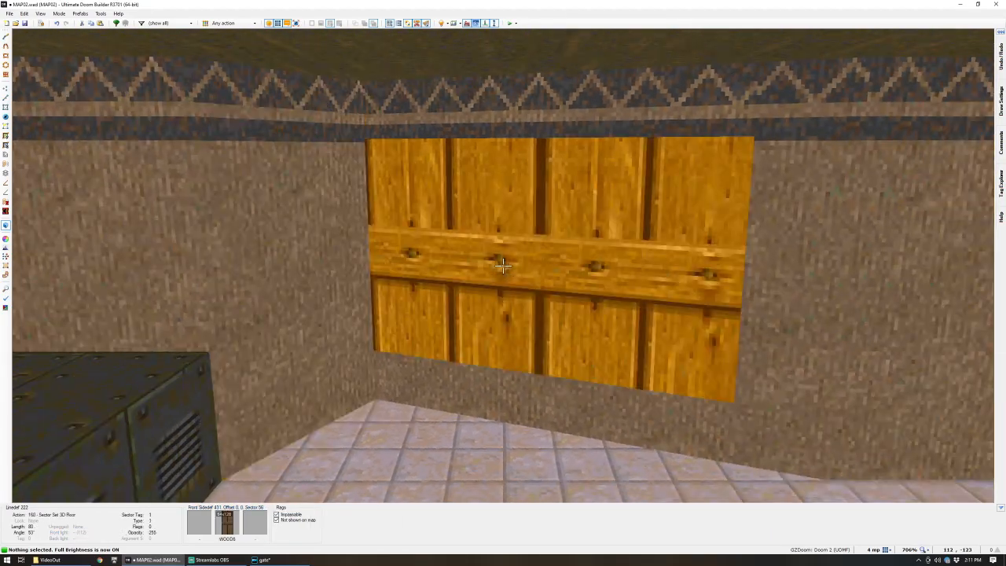
key("w")
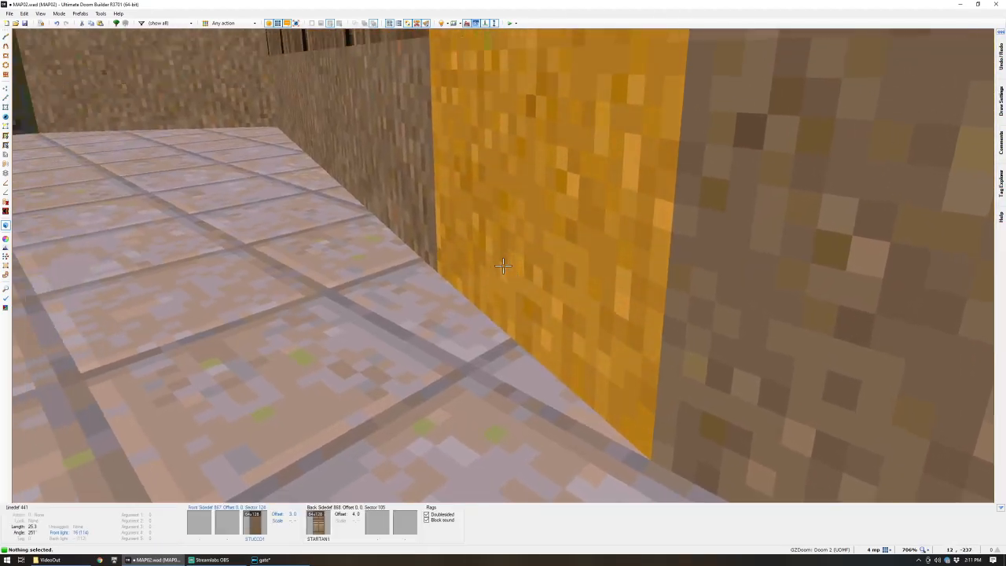
key("q")
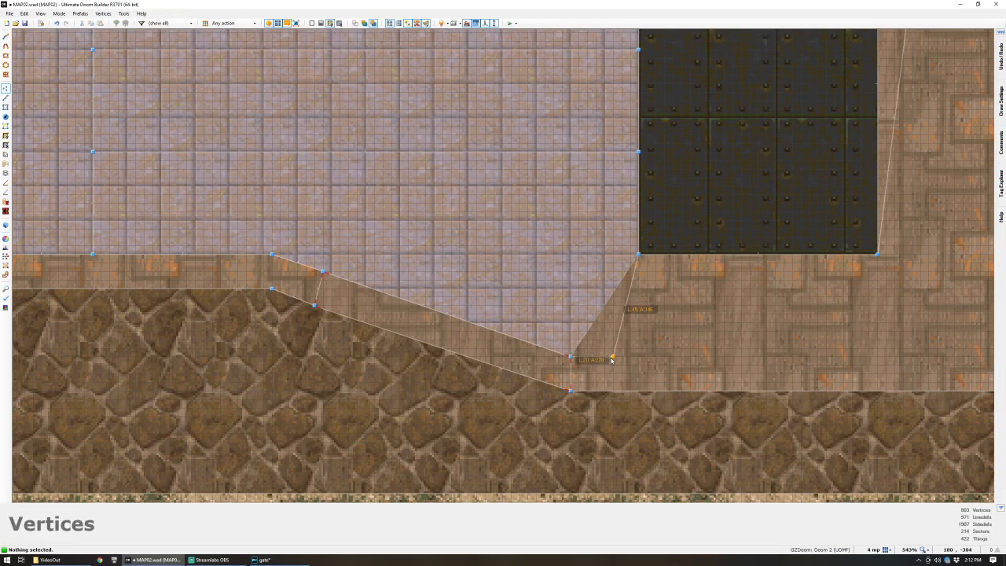
left_click_drag(639, 358, 639, 357)
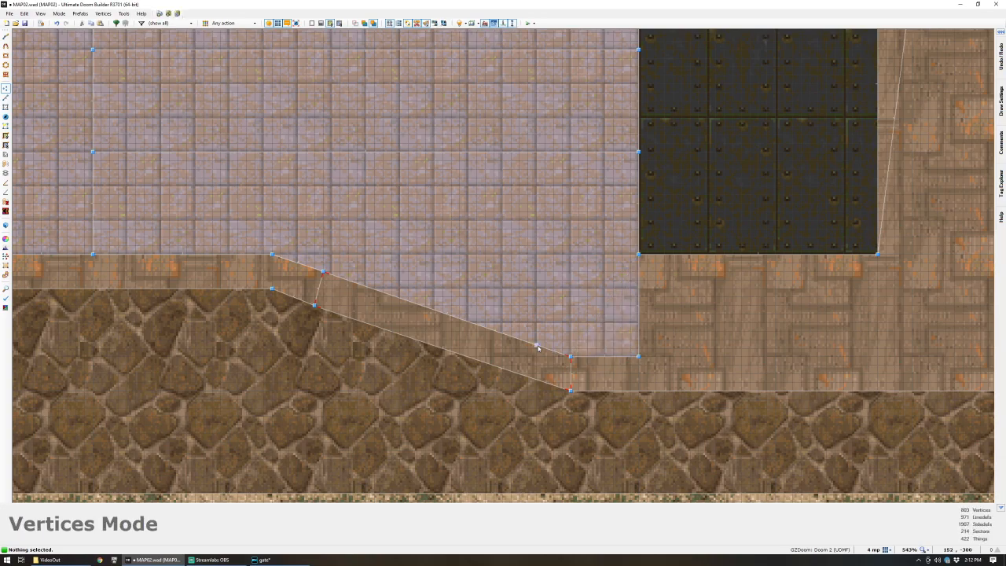
- Slide the window's locker-side end vertices back along the slanted wall, then insert a vertex at 160, -304 and one on the outer wall opposite
left_click_drag(570, 359, 543, 348)
left_click_drag(575, 397, 542, 386)
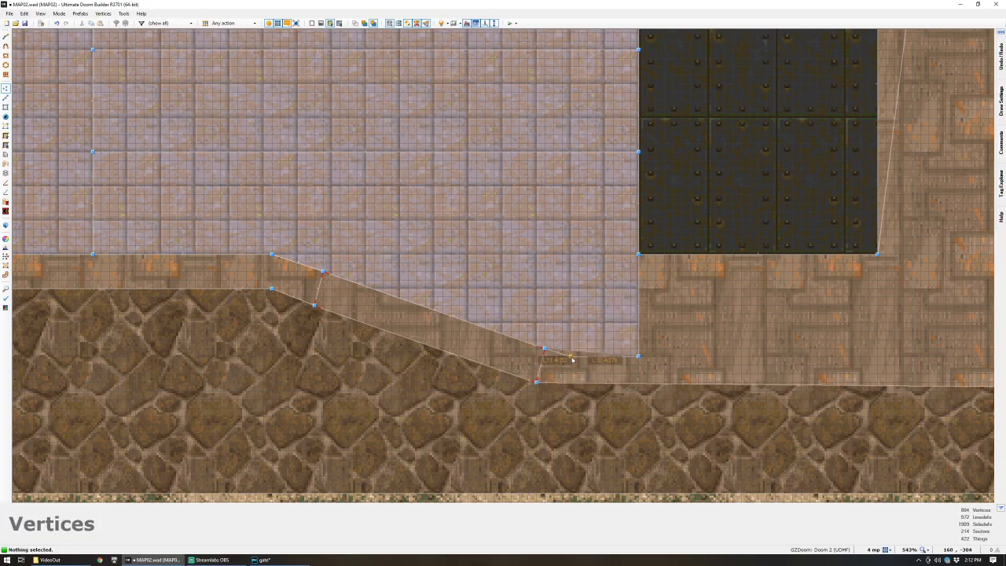
scroll(572, 383, "down", 5)
scroll(555, 353, "up", 6)
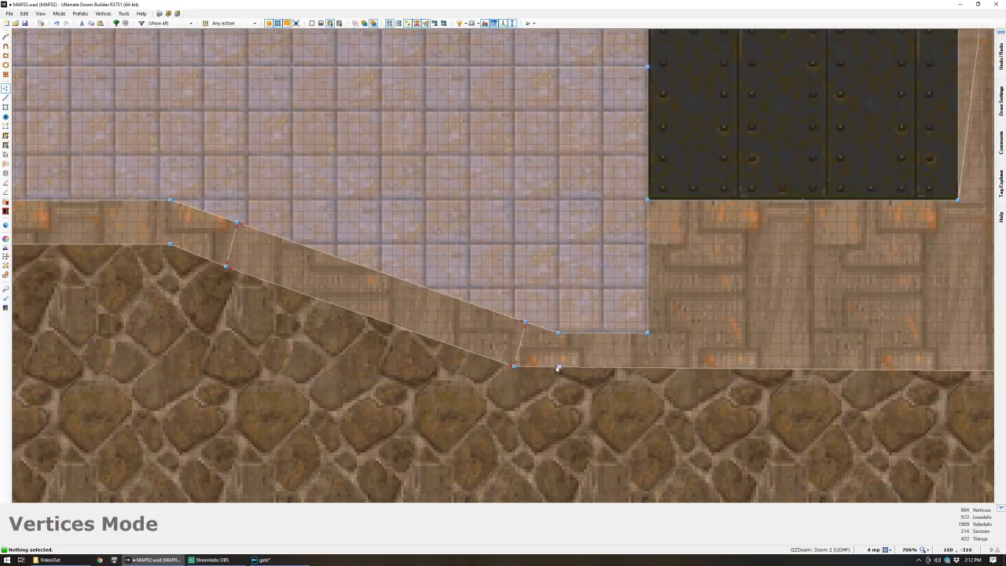
scroll(558, 368, "down", 4)
- Check the reshaped window alcove in 3D and move one imp from the lower floor onto the upper platform
key("q")
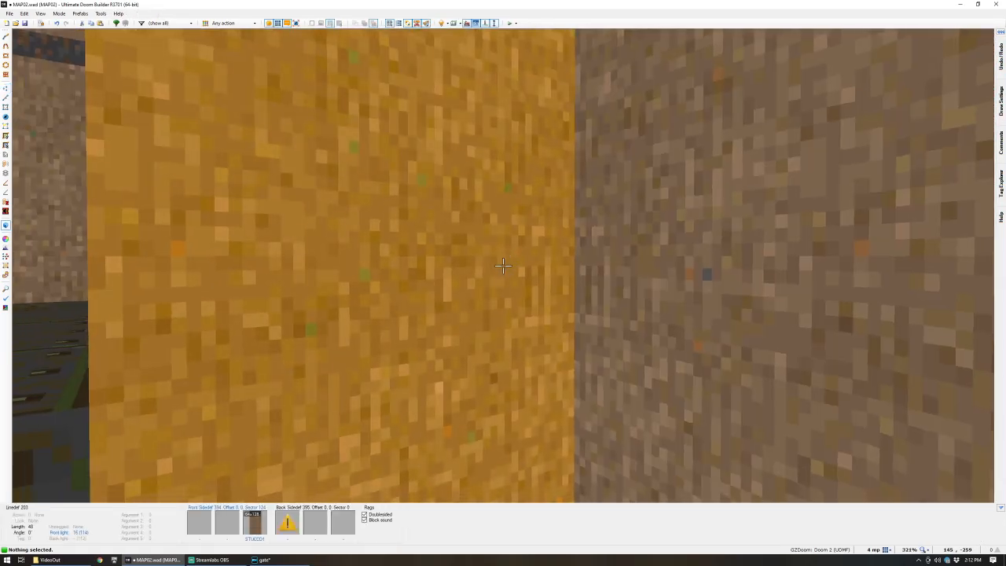
key("d")
key("b")
key("d")
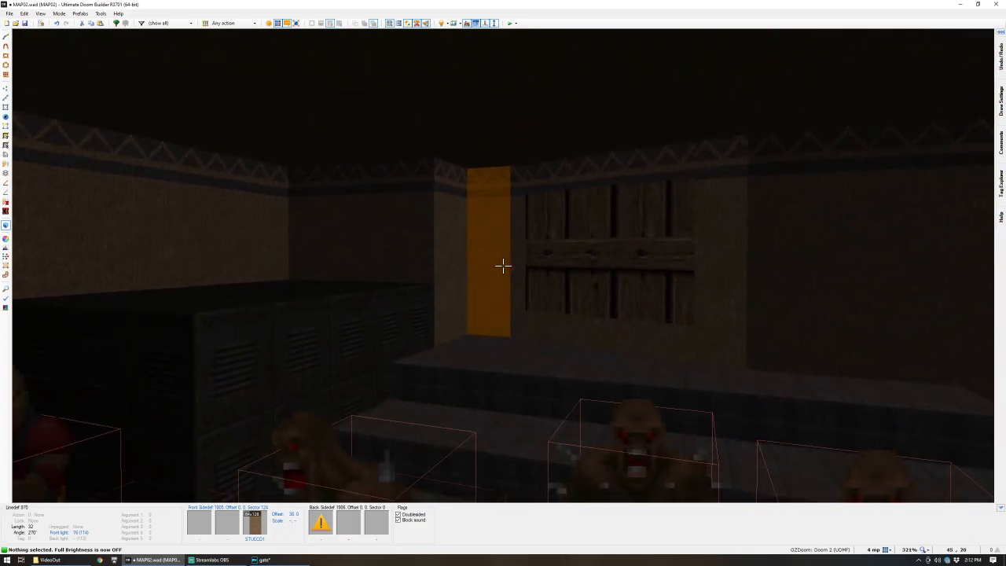
key("s")
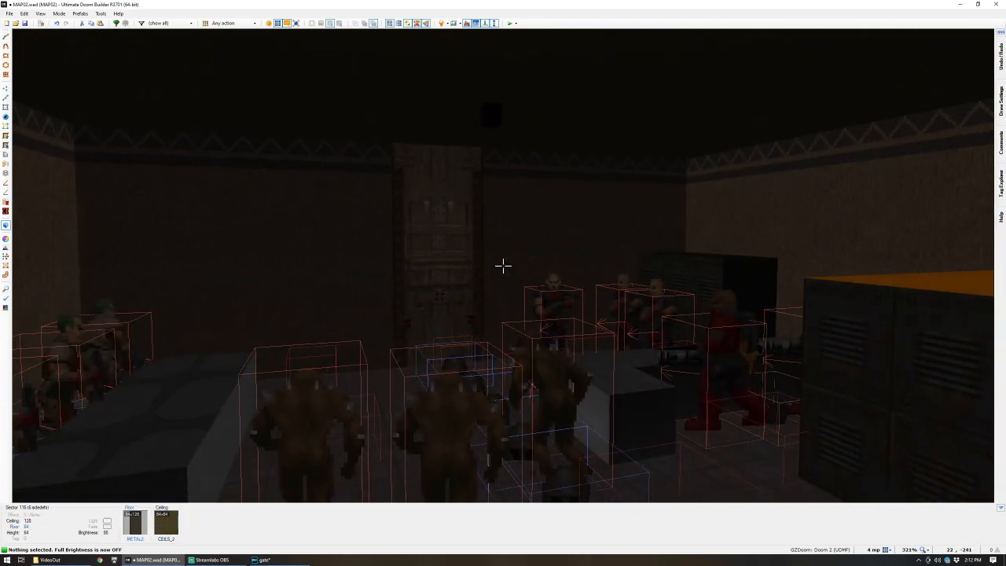
key("q")
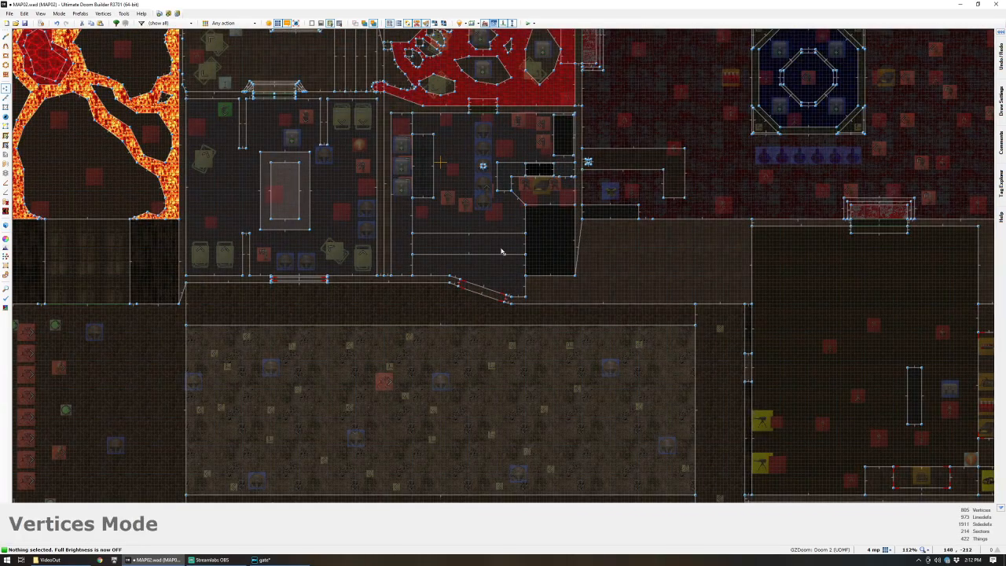
scroll(505, 257, "up", 4)
key("t")
left_click_drag(466, 234, 393, 366)
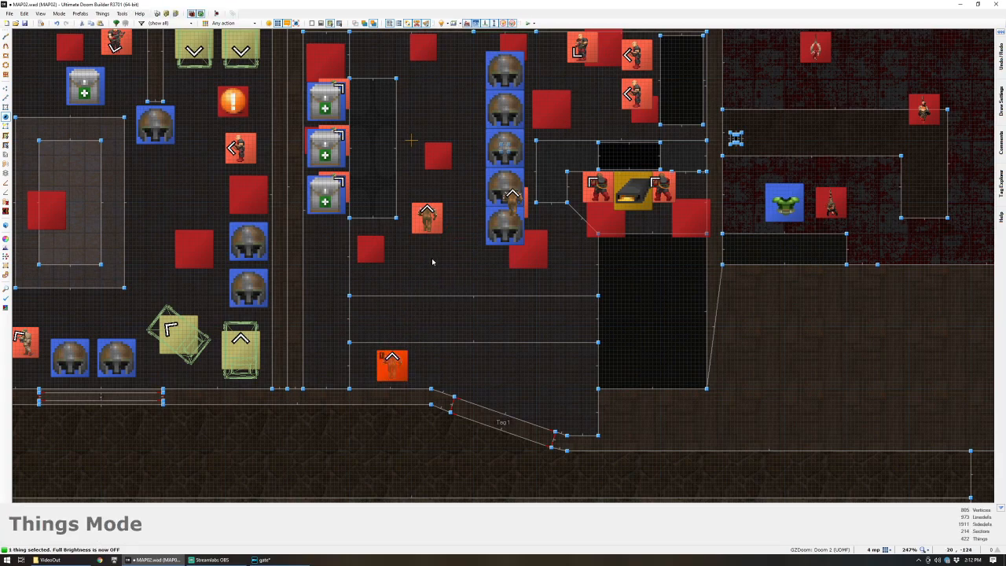
- Move the remaining imp near the long table onto the upper platform, in front of the boarded window
key("v")
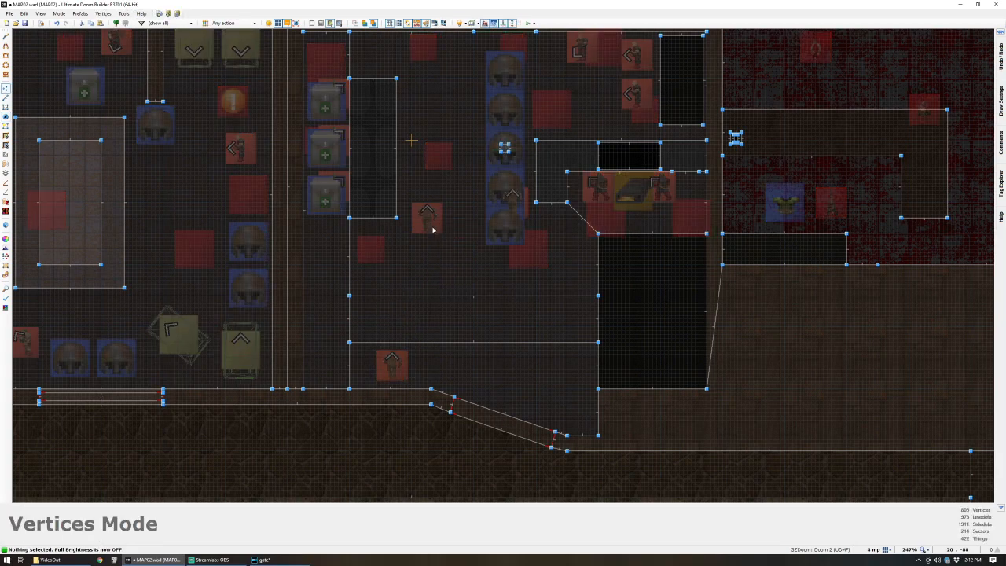
key("b")
key("b")
key("t")
left_click_drag(424, 218, 526, 360)
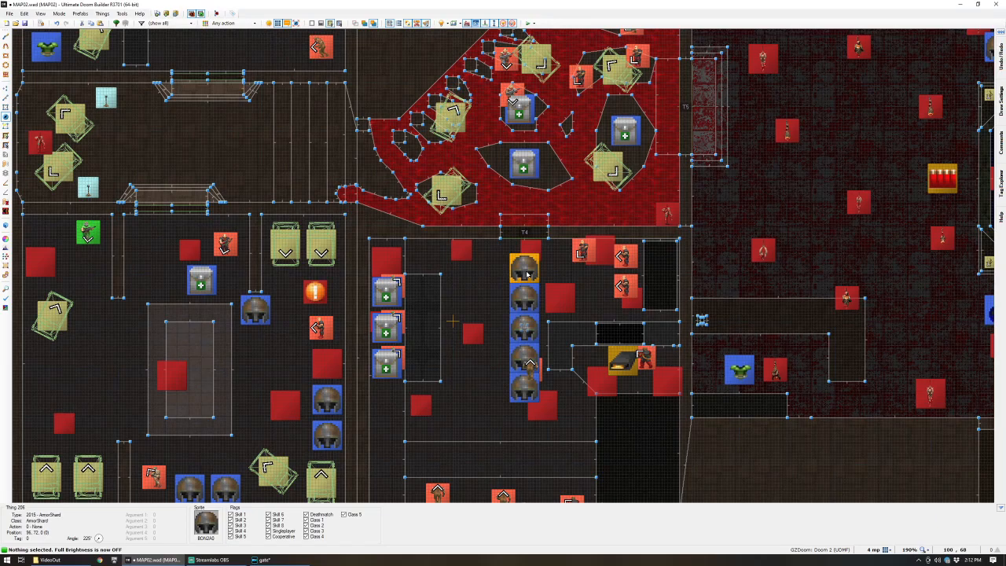
- Rearrange the straight column of armor shards into a looser, uneven line closer to the long table
left_click_drag(527, 272, 479, 270)
left_click_drag(525, 299, 474, 385)
left_click_drag(525, 358, 479, 355)
left_click_drag(525, 382, 502, 412)
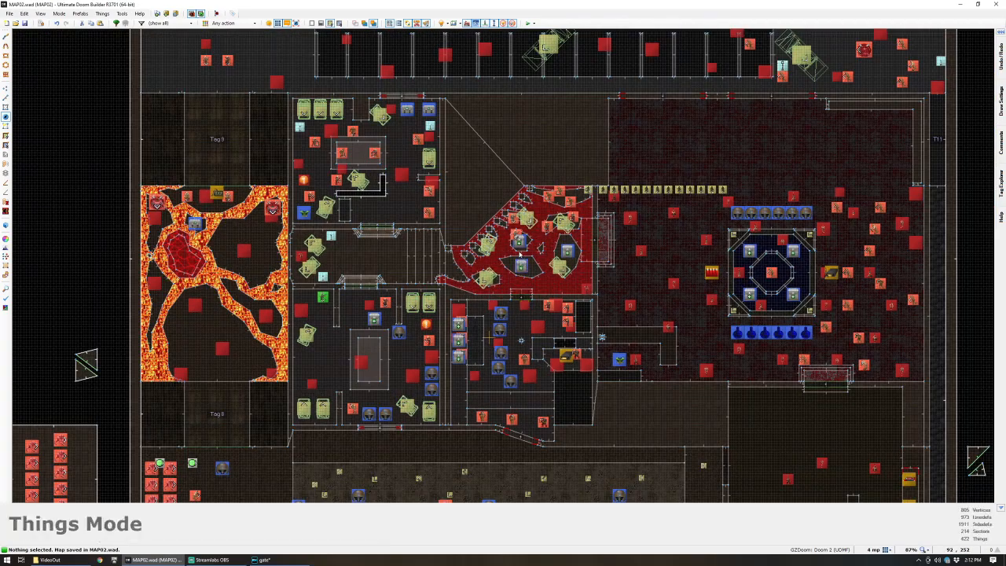
- Try lowering the blood floor around the stone islands to a height of -8
key("q")
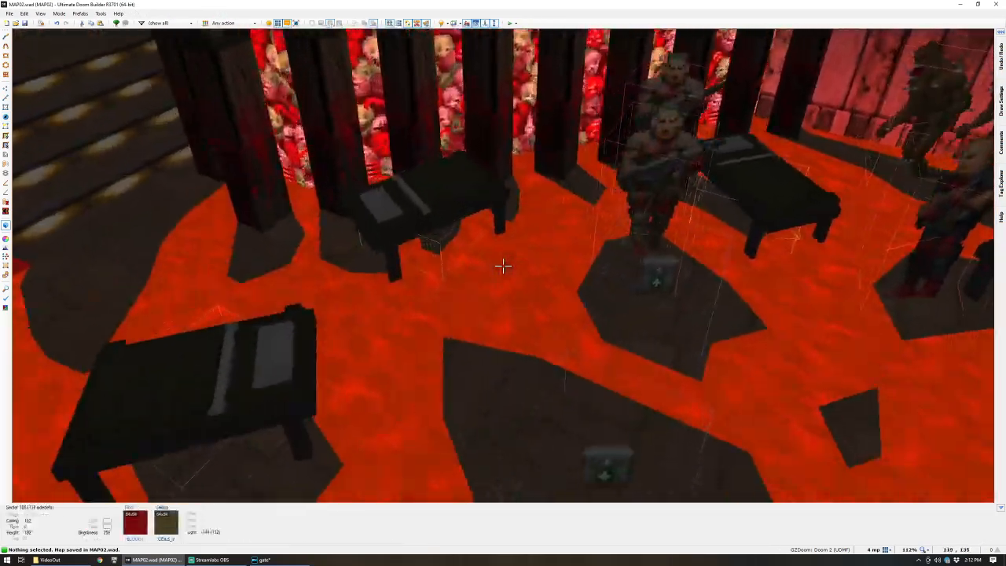
key("w")
left_click(503, 266)
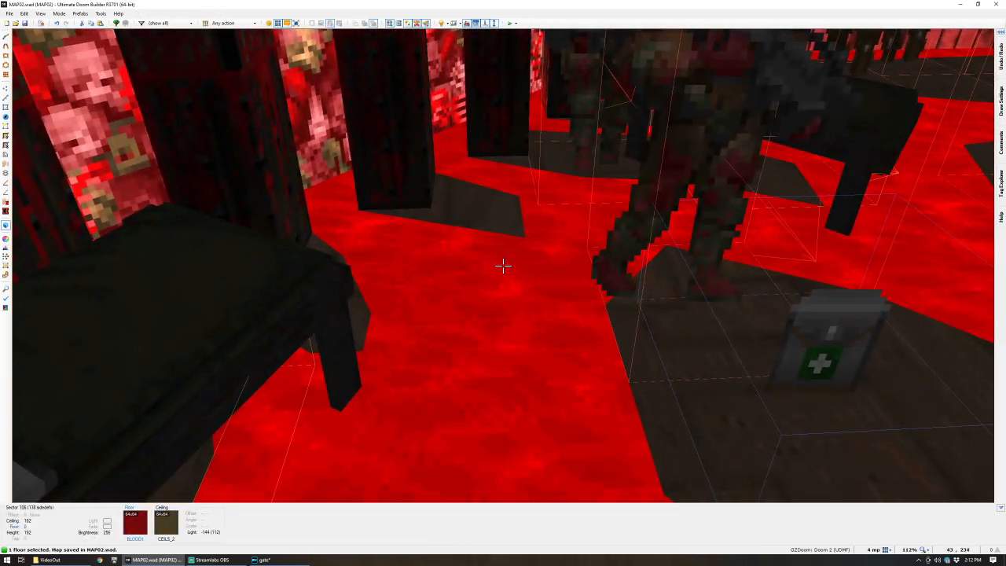
key("s")
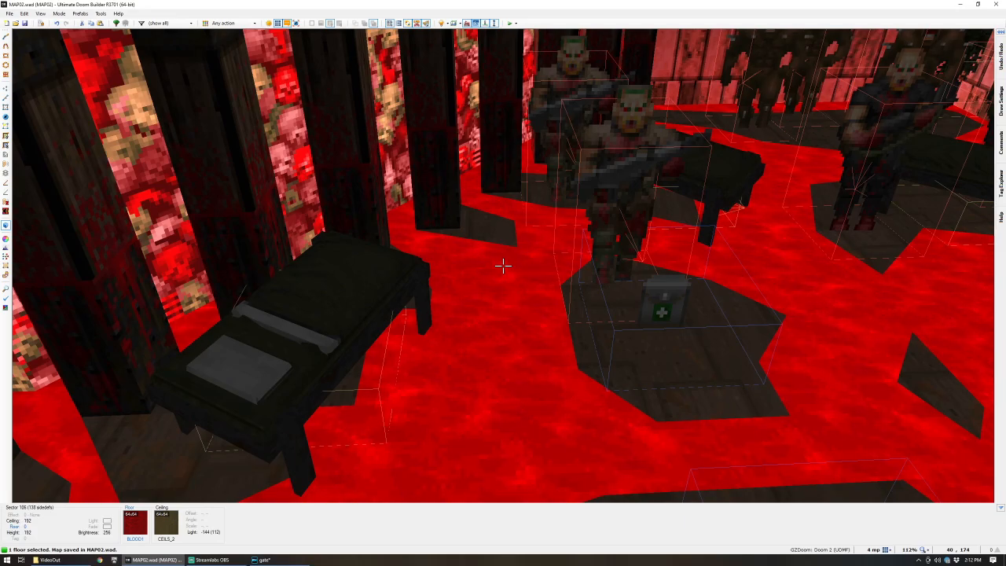
scroll(503, 266, "down", 1)
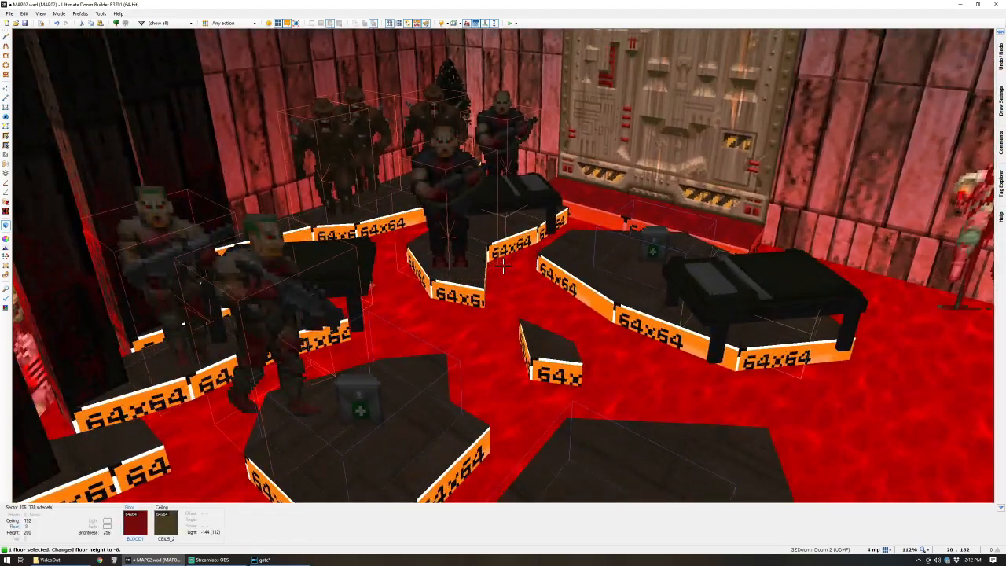
left_click(503, 266)
key("w")
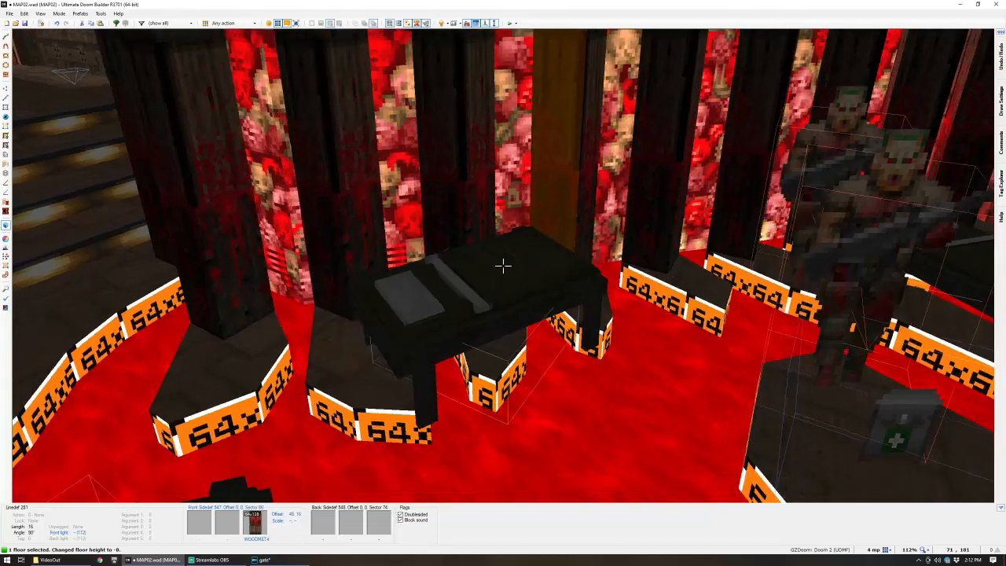
key("d")
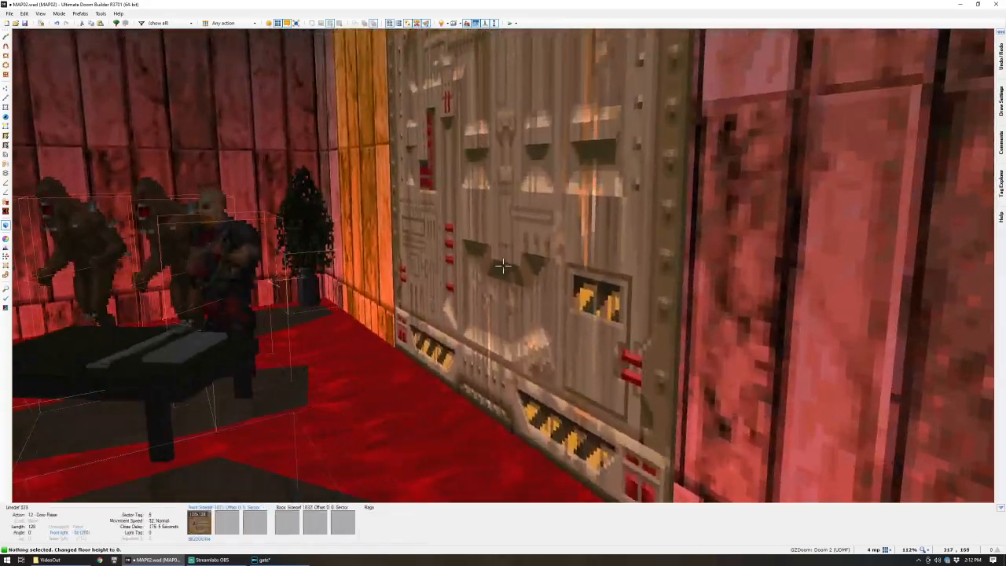
- Select the blood floor sectors around the stone islands and along the walls, and raise them to a height of 1
left_click(503, 266)
left_click(503, 265)
key("w")
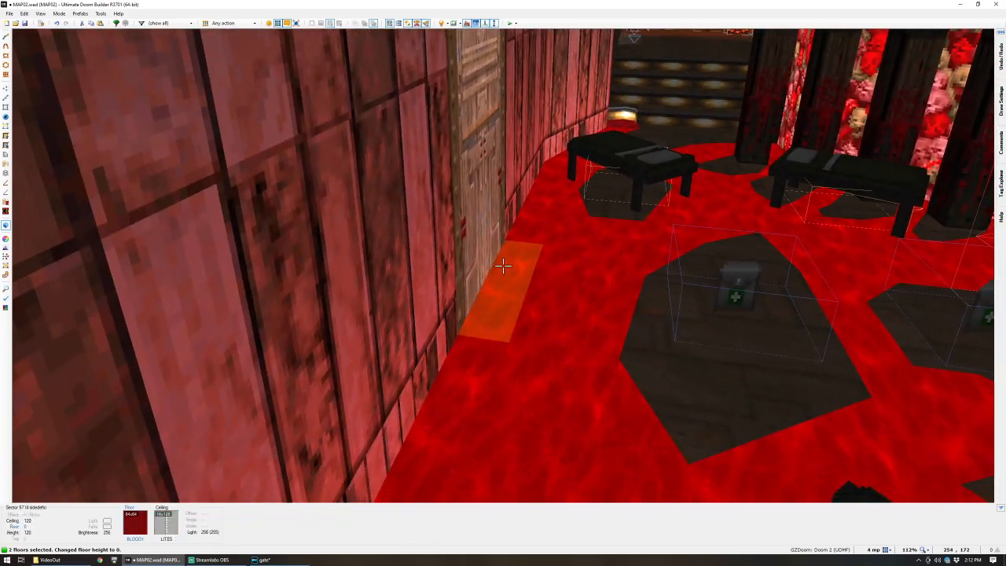
left_click(503, 266)
key("w")
key("s")
left_click(503, 266)
key("d")
left_click(503, 266)
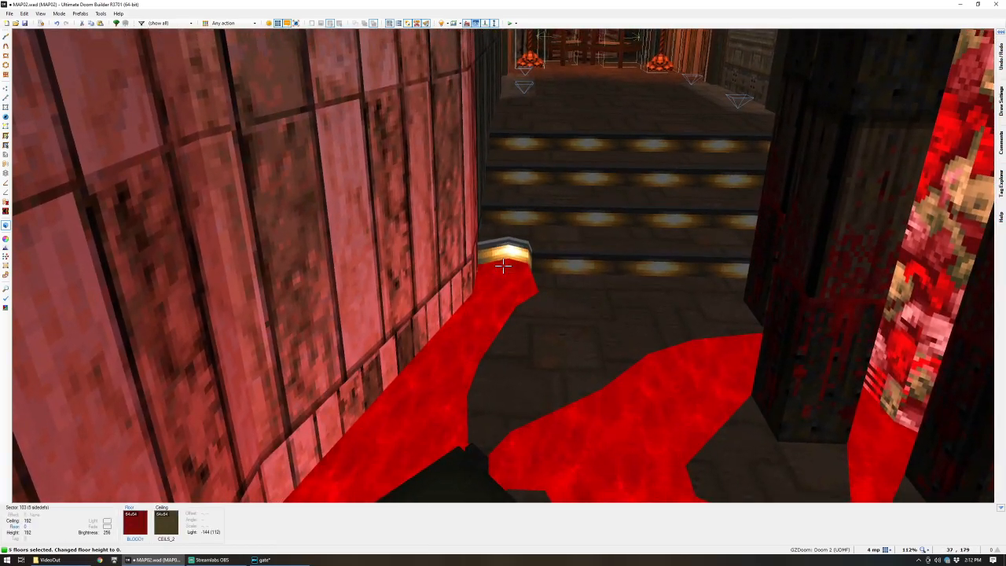
key("s")
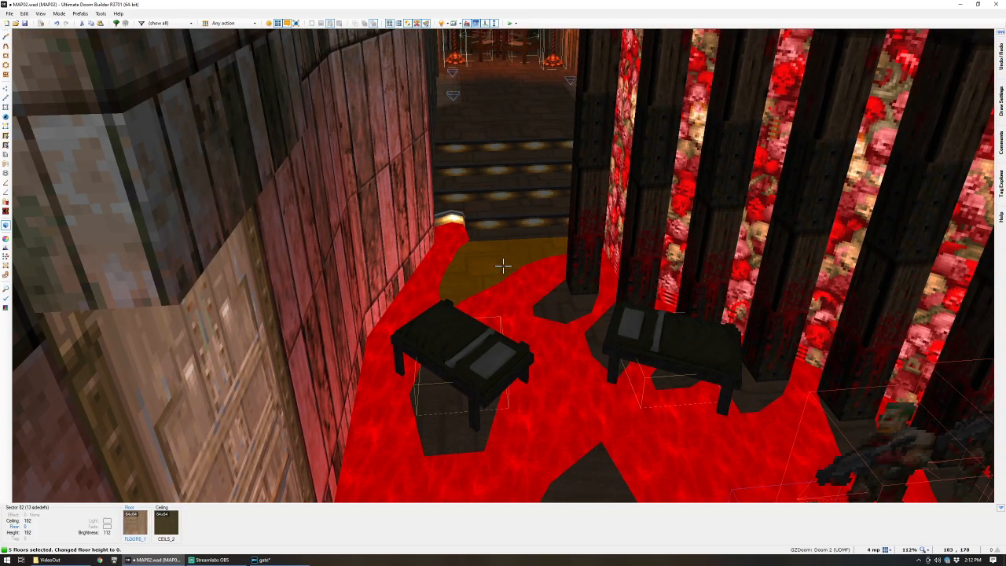
key("c")
- Apply the BLOOD1 texture to the untextured lower edges between the raised blood and the stone floor
key("w")
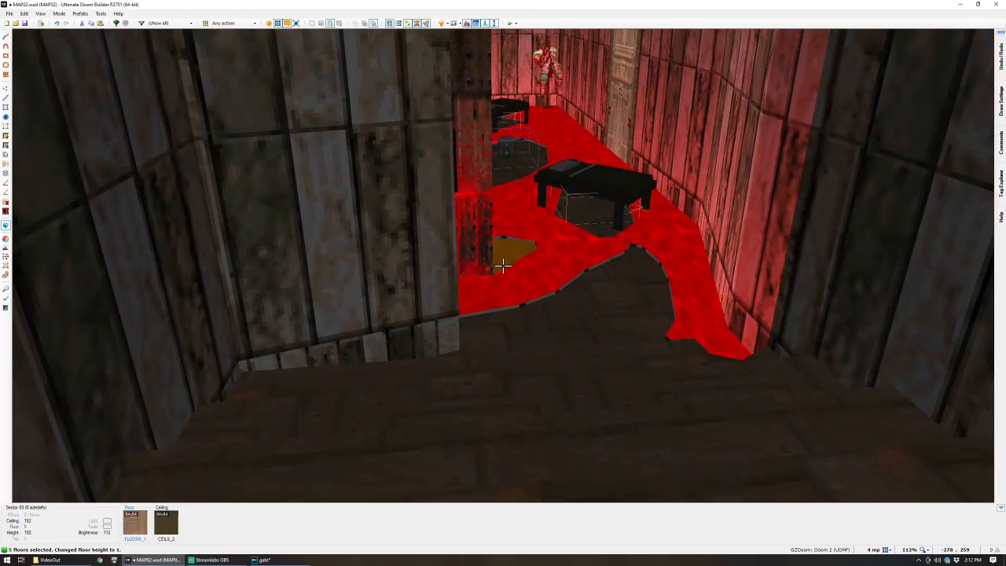
key("w")
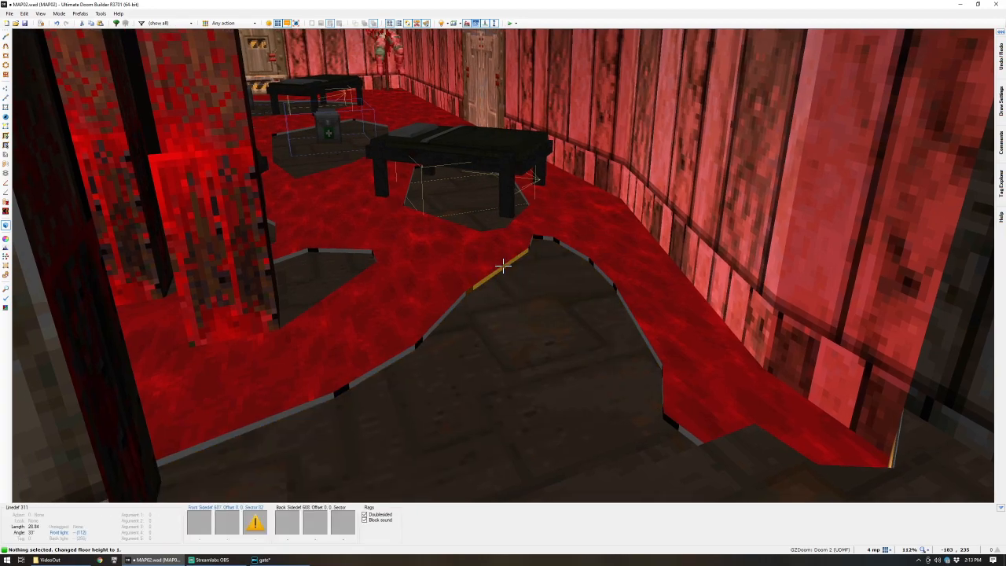
right_click(503, 266)
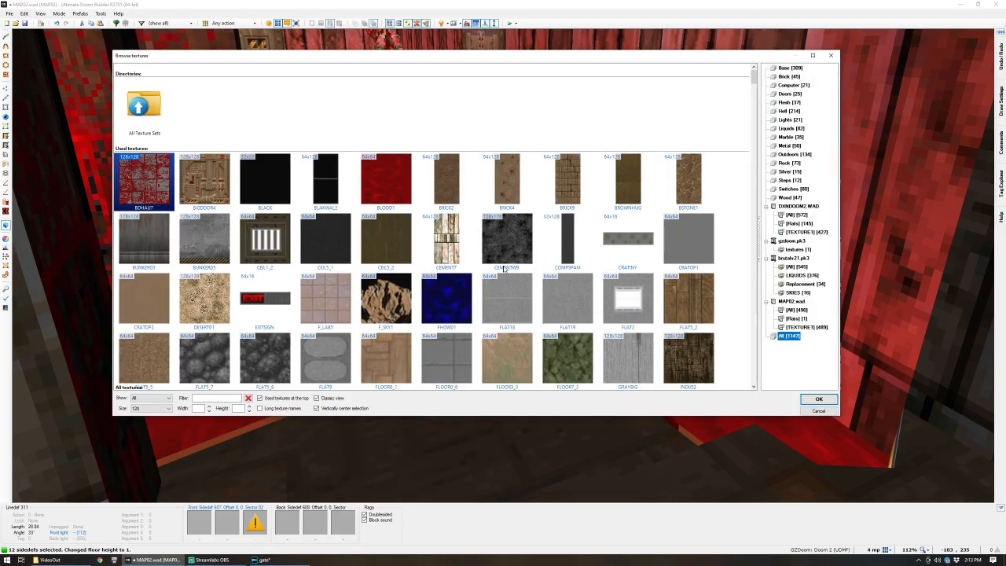
double_click(394, 186)
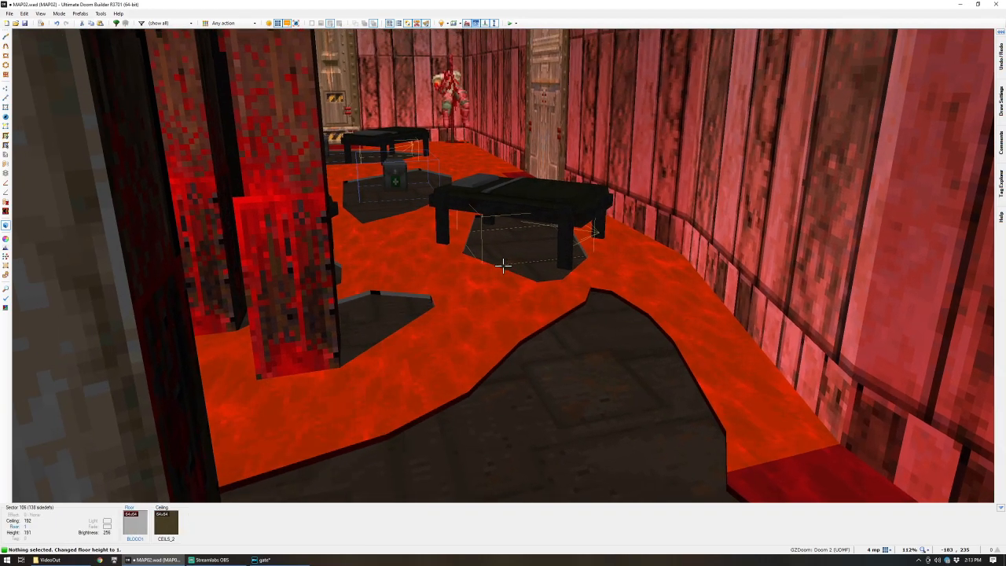
key("c")
- Inspect the blood-floored room in 3D, checking its edges, stone islands, monsters, tables and doorways
key("w")
key("s")
key("a")
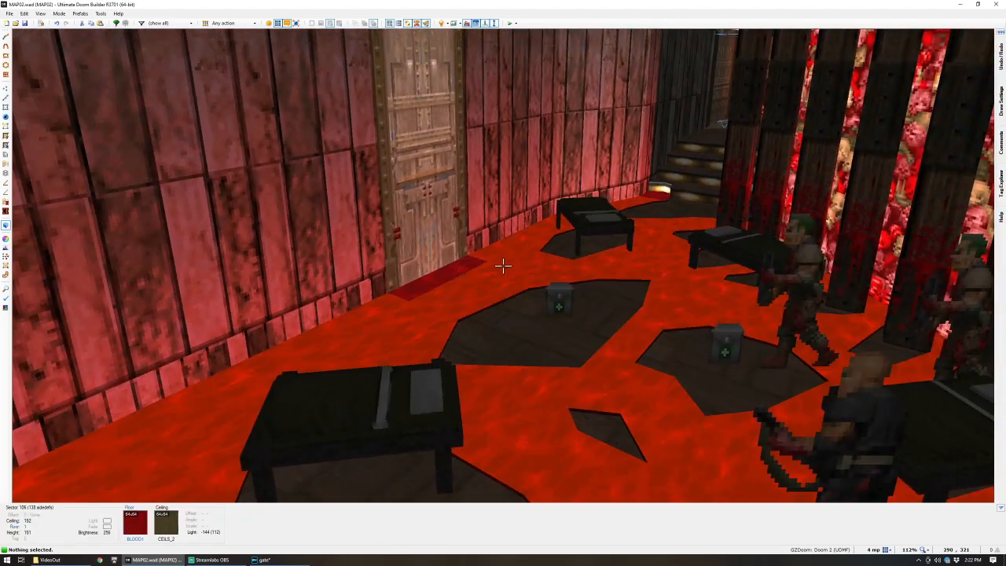
key("w")
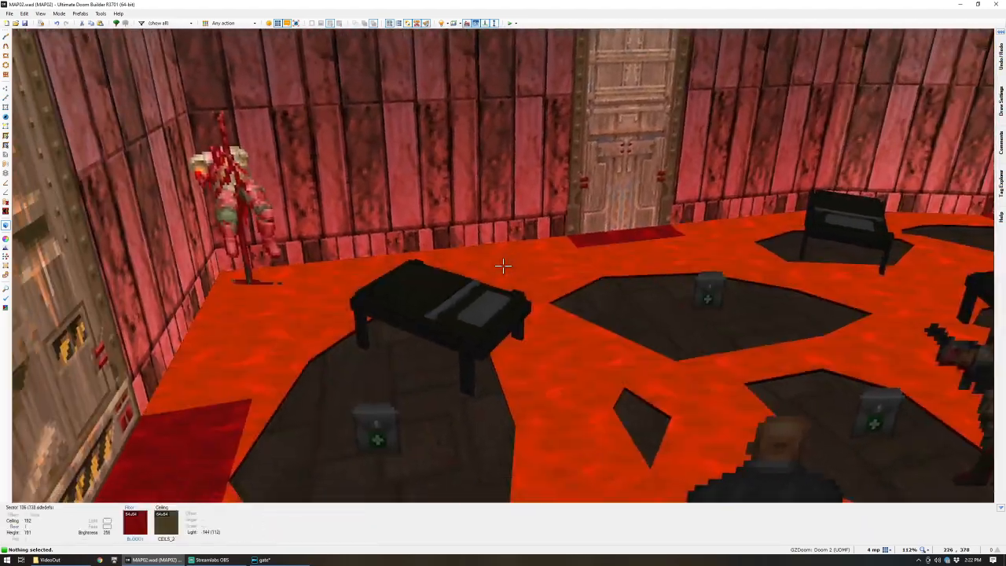
key("d")
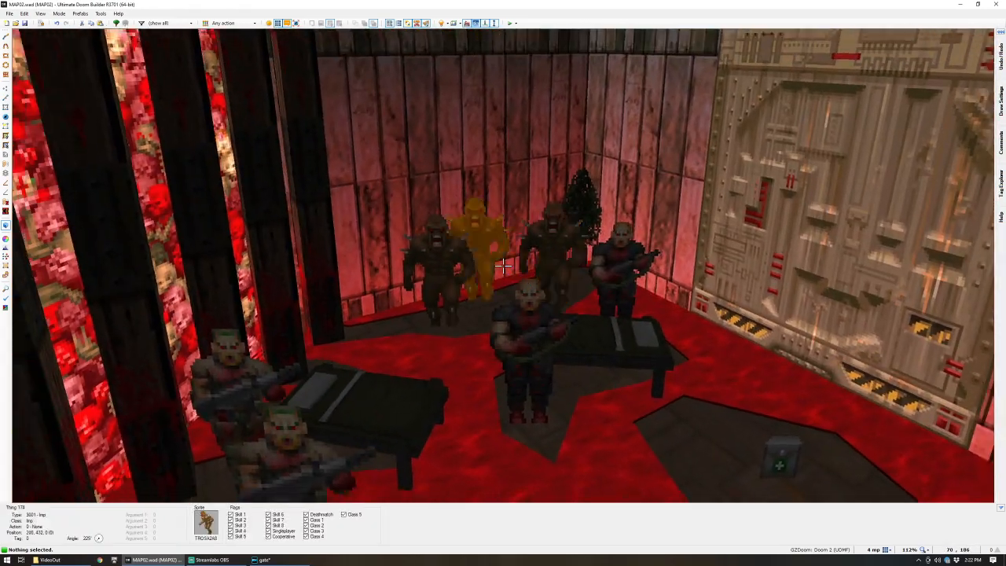
key("s")
key("a")
key("w")
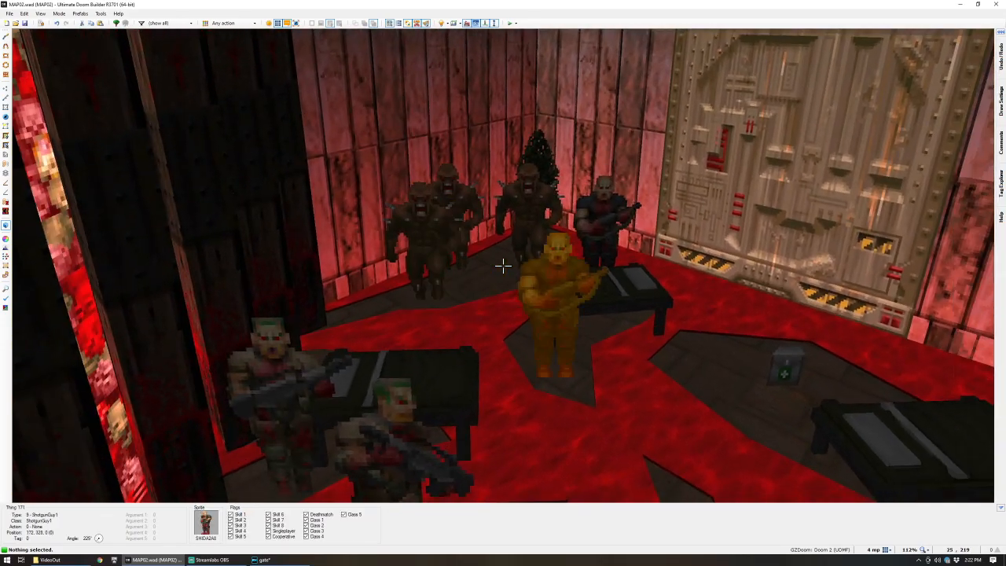
key("s")
key("a")
key("w")
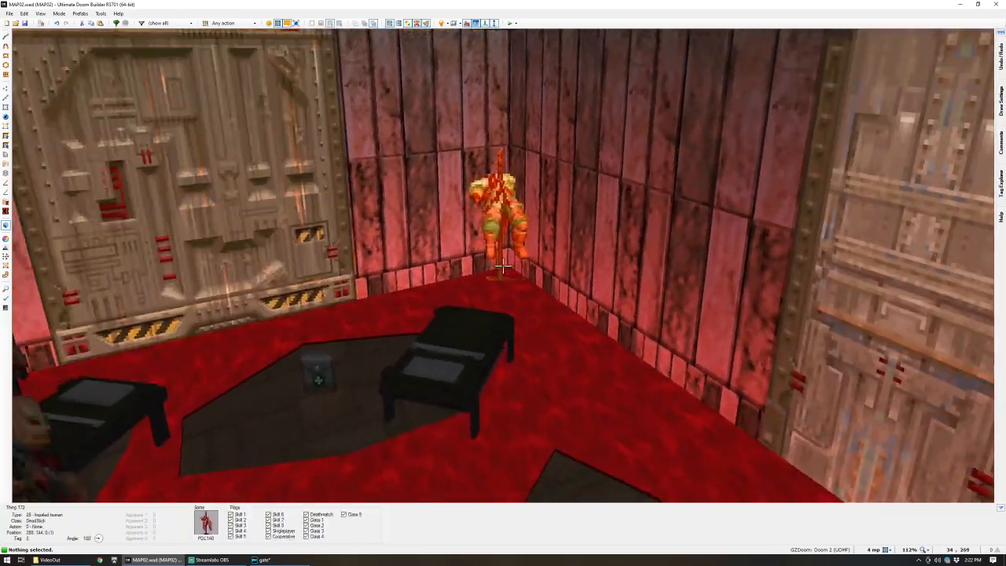
key("d")
key("s")
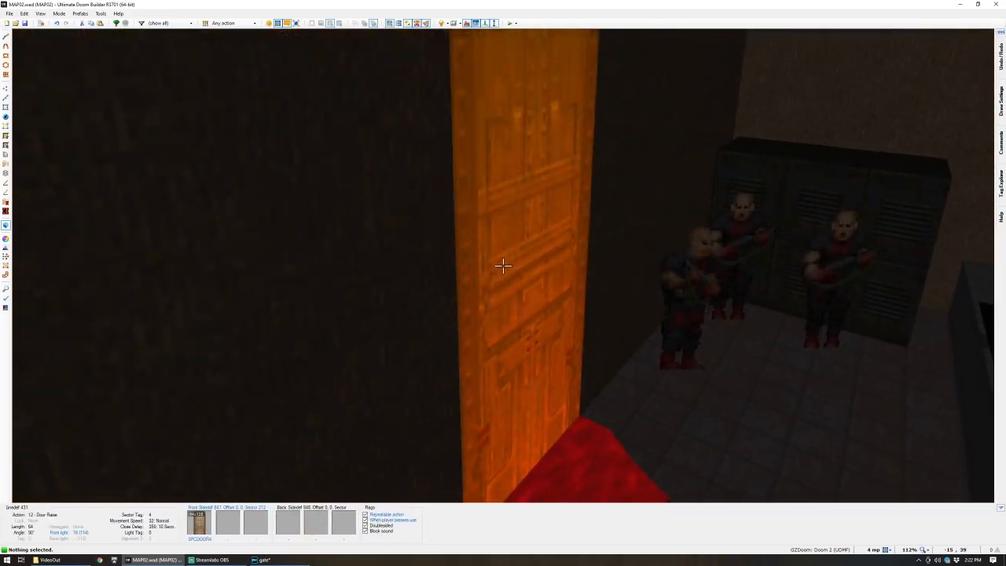
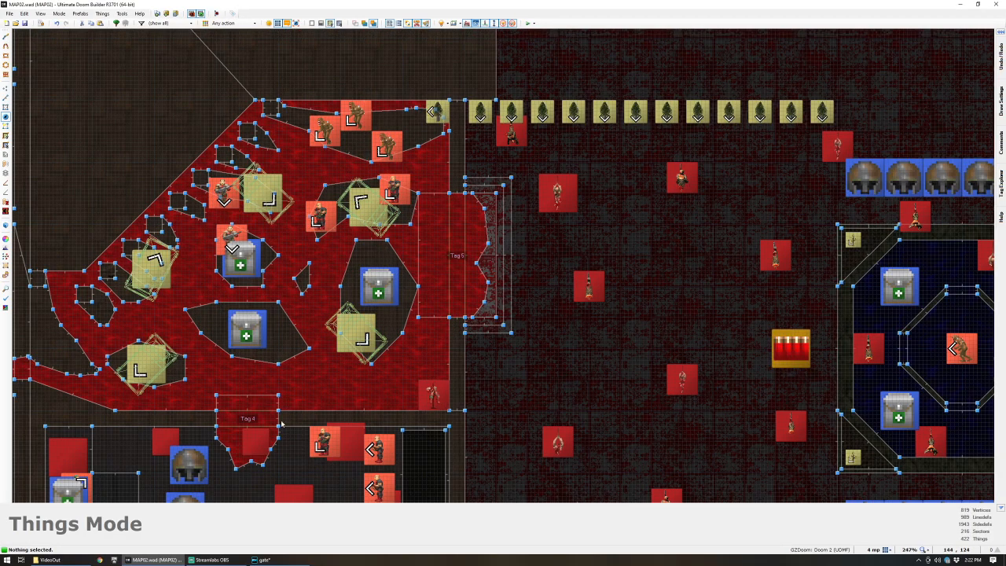
- Inspect the neighbouring large hall in 3D, from the row of potted plants to the fountain and its surroundings
scroll(291, 403, "down", 3)
scroll(406, 268, "up", 3)
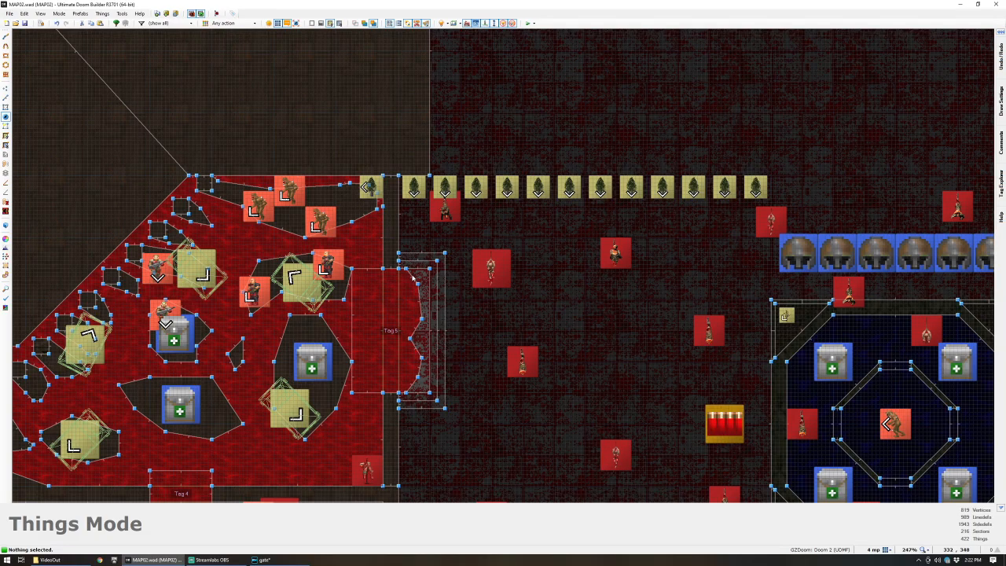
key("w")
key("d")
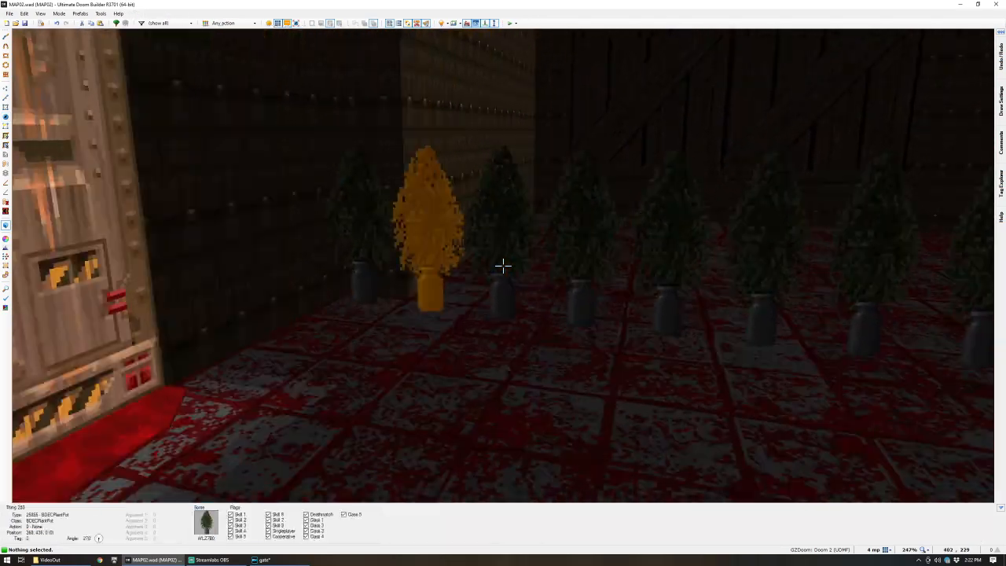
key("w")
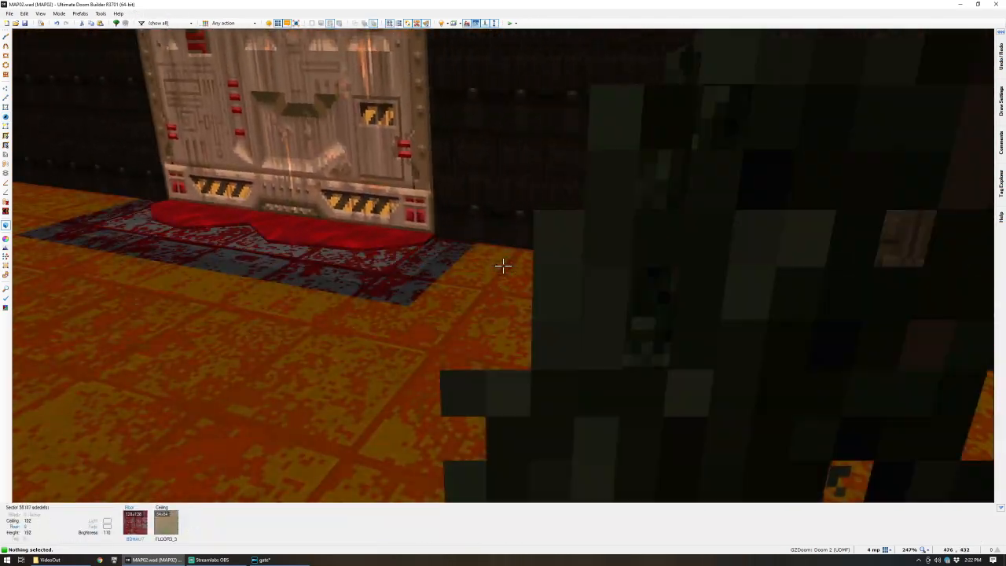
key("d")
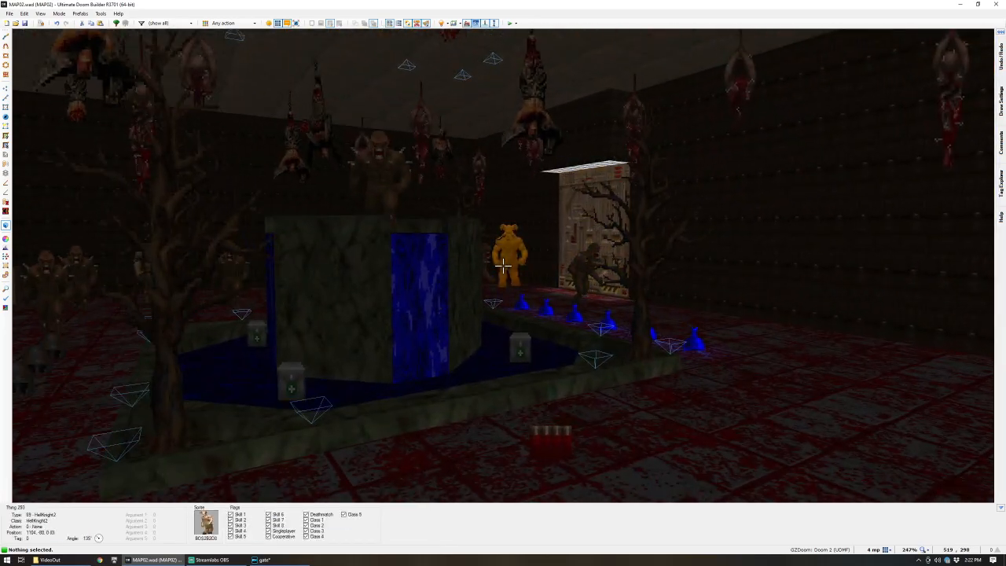
key("e")
key("d")
key("e")
key("w")
- Reshape the L-shaped counter beside the green armor into a curved one by adding and moving vertices on both sides
scroll(499, 340, "up", 1)
scroll(497, 345, "down", 2)
scroll(434, 345, "up", 4)
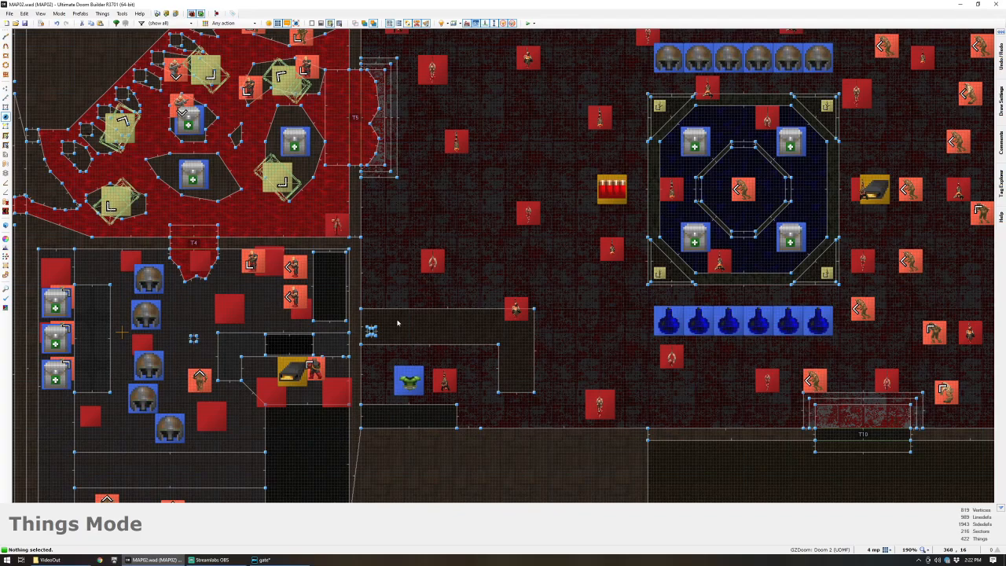
key("v")
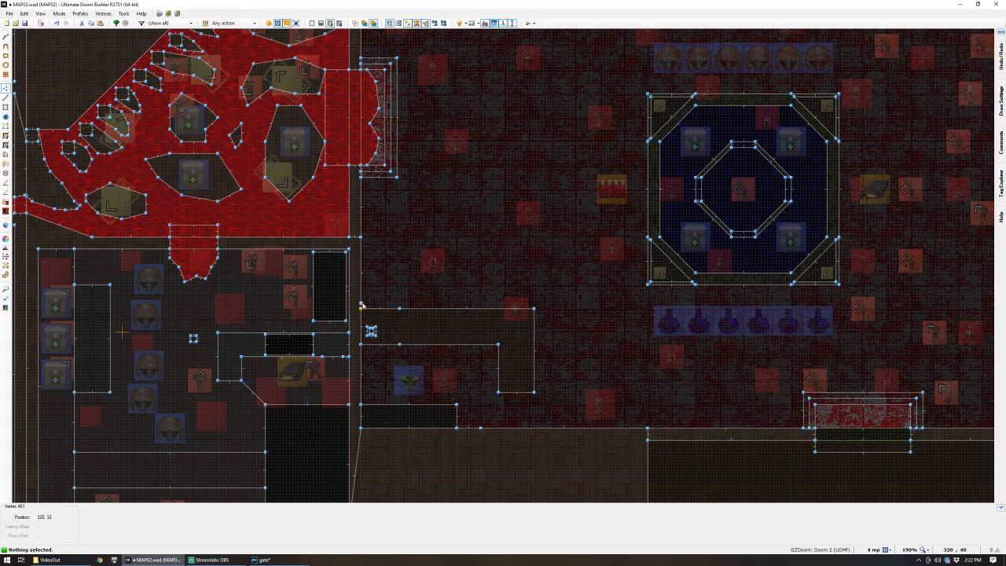
left_click_drag(406, 309, 401, 270)
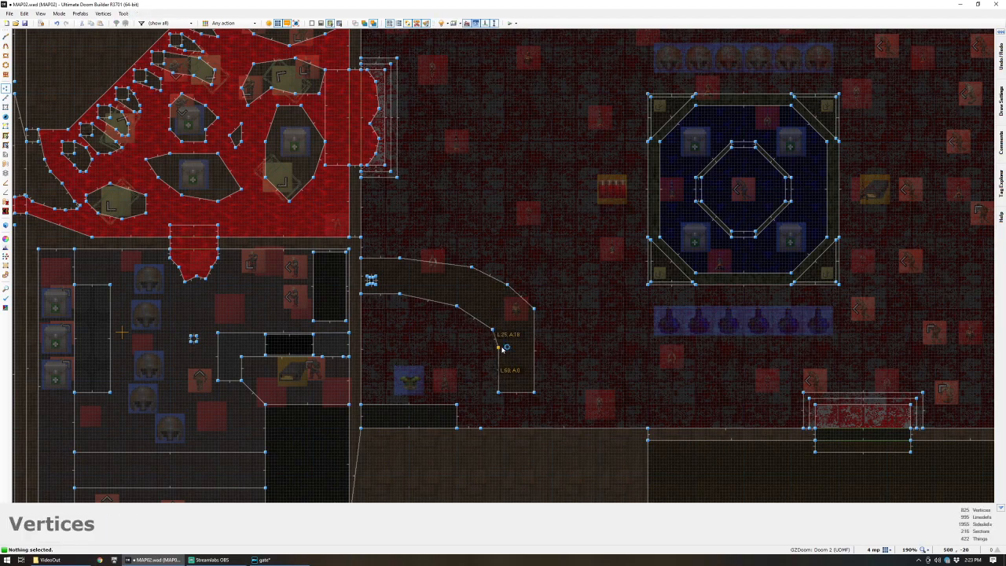
- Auto-align the textures along the outer front of the curved counter on both X and Y, and check it from both sides
key("w")
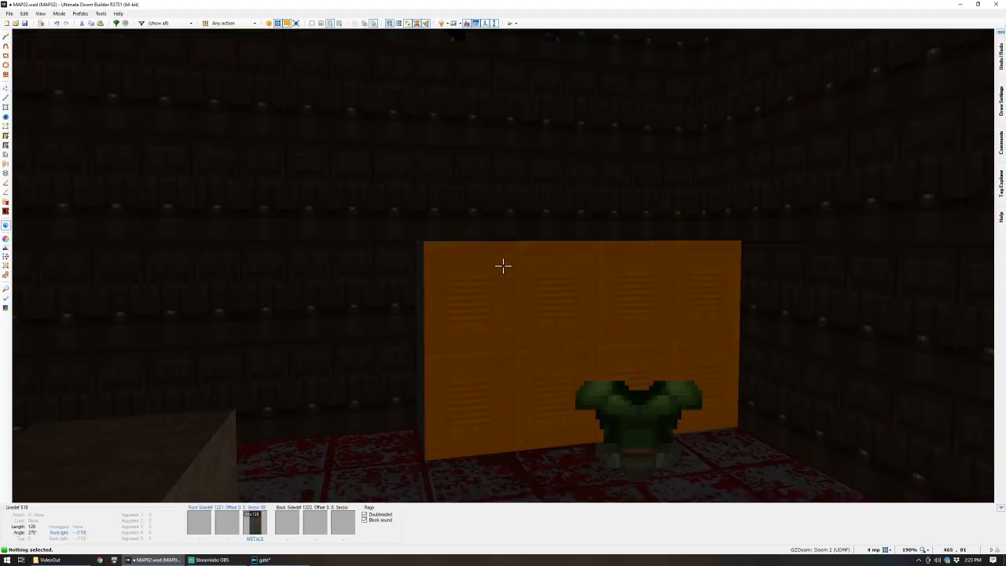
key("s")
key("ctrl+a")
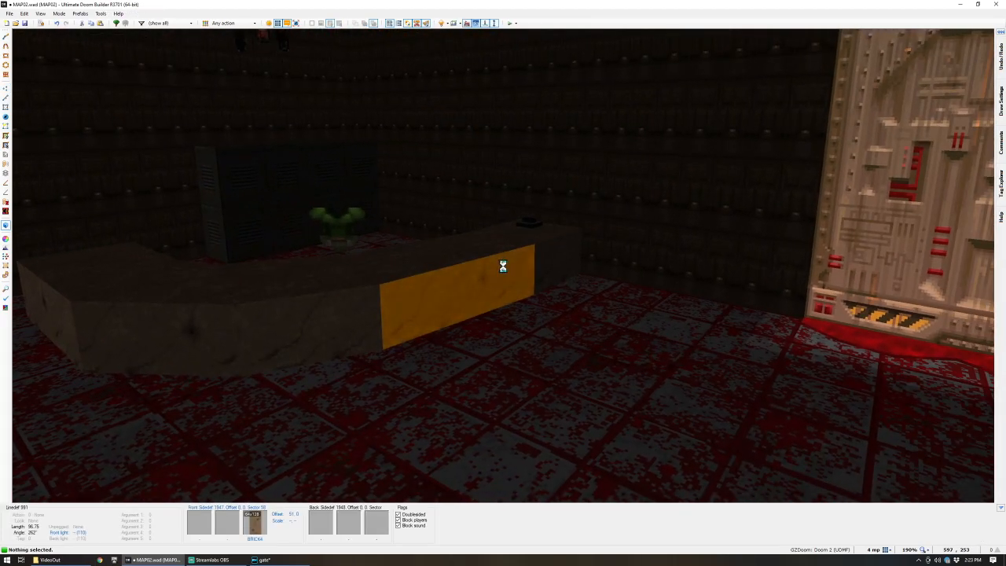
key("w")
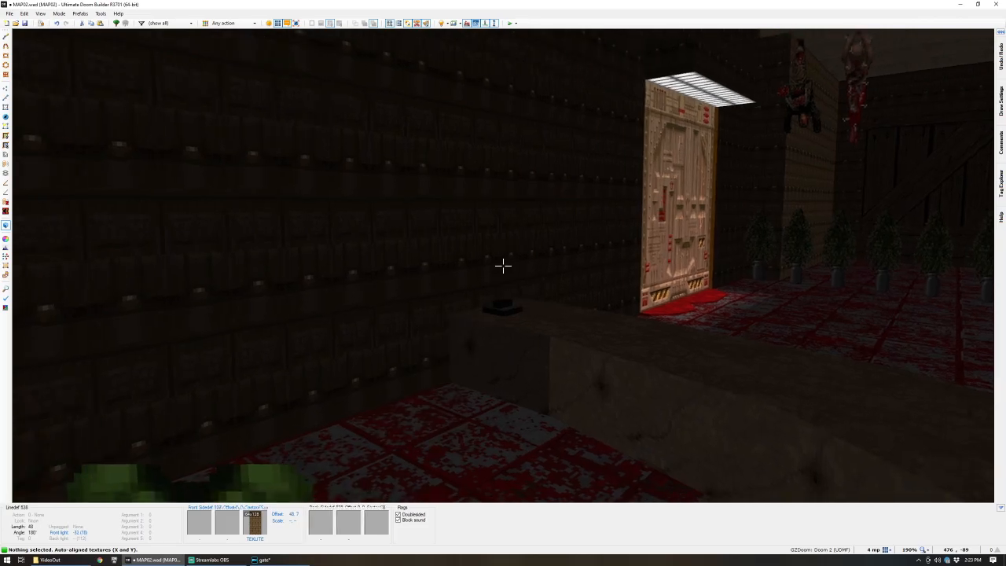
key("s")
key("w")
key("w")
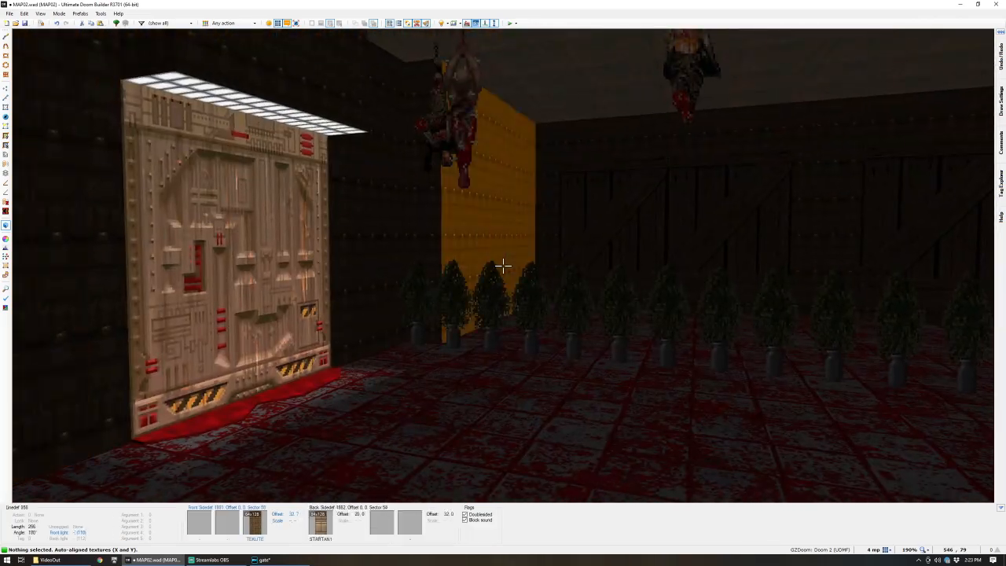
- Inspect the fountain hall and the turret room overlooking the dead-tree yard in 3D, with full brightness on and off
key("w")
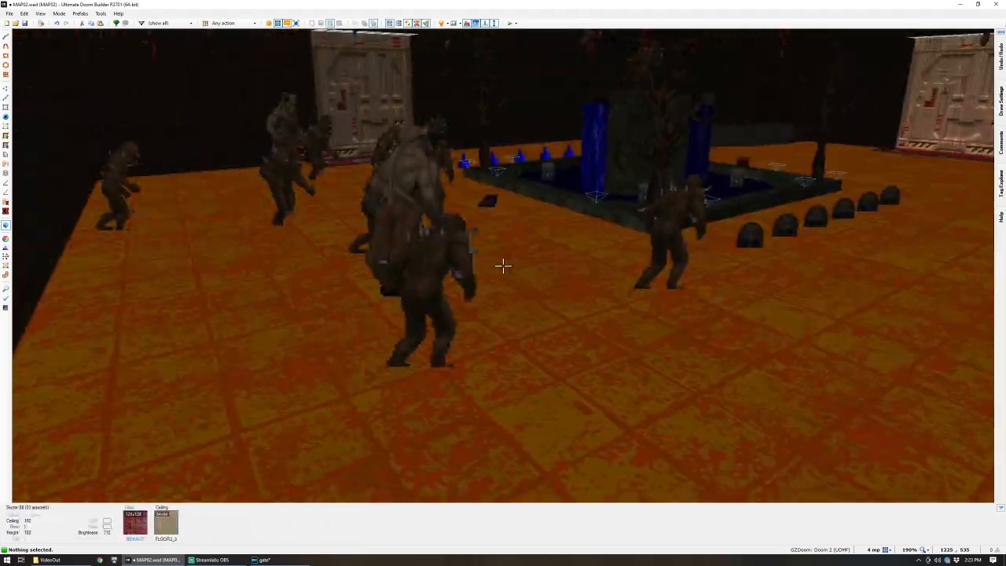
key("b")
key("w")
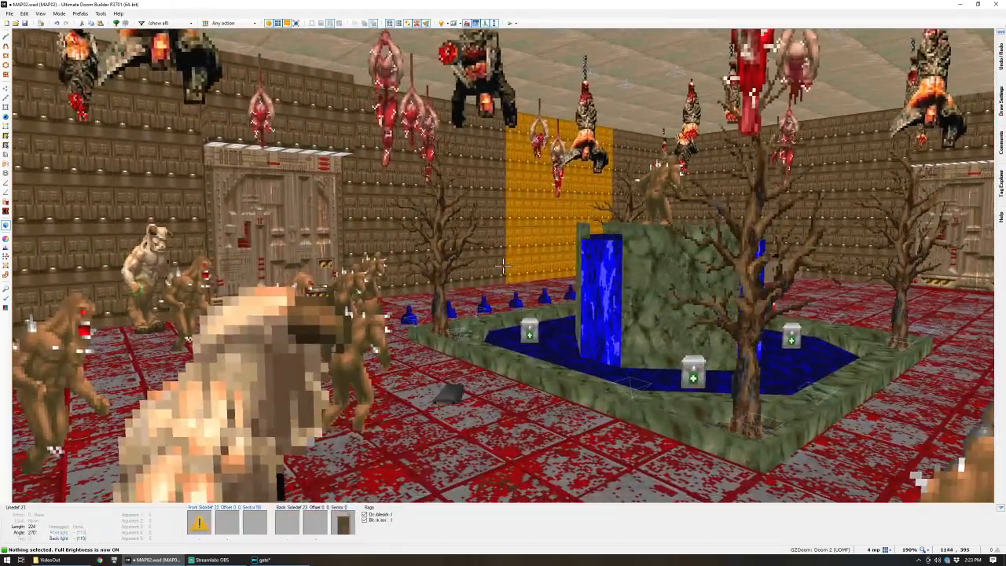
key("w")
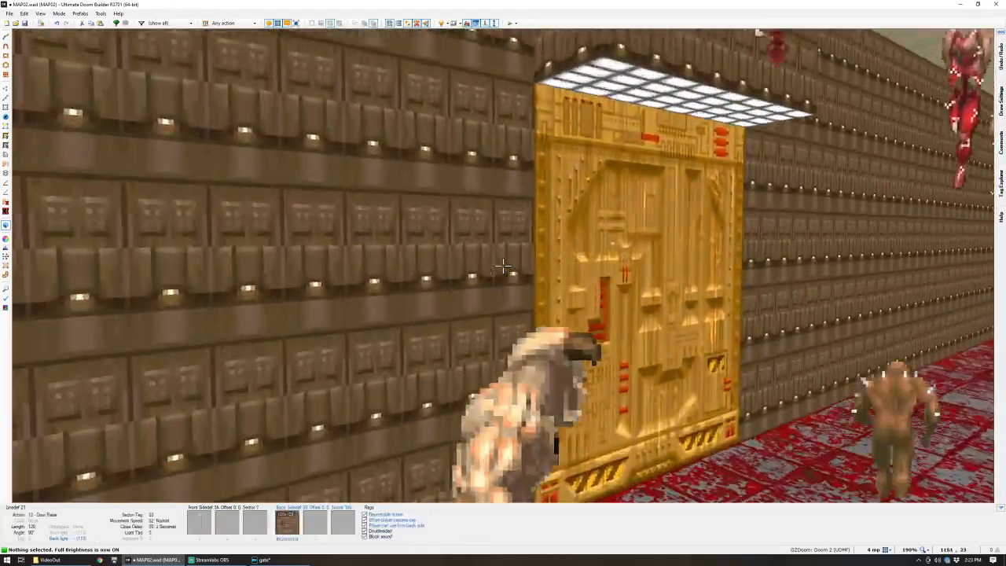
key("w")
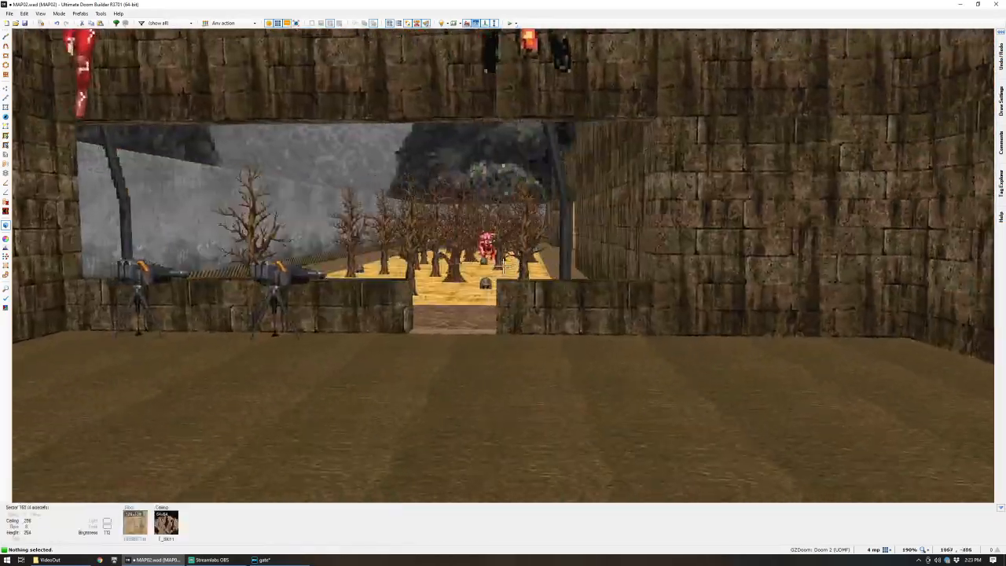
key("w")
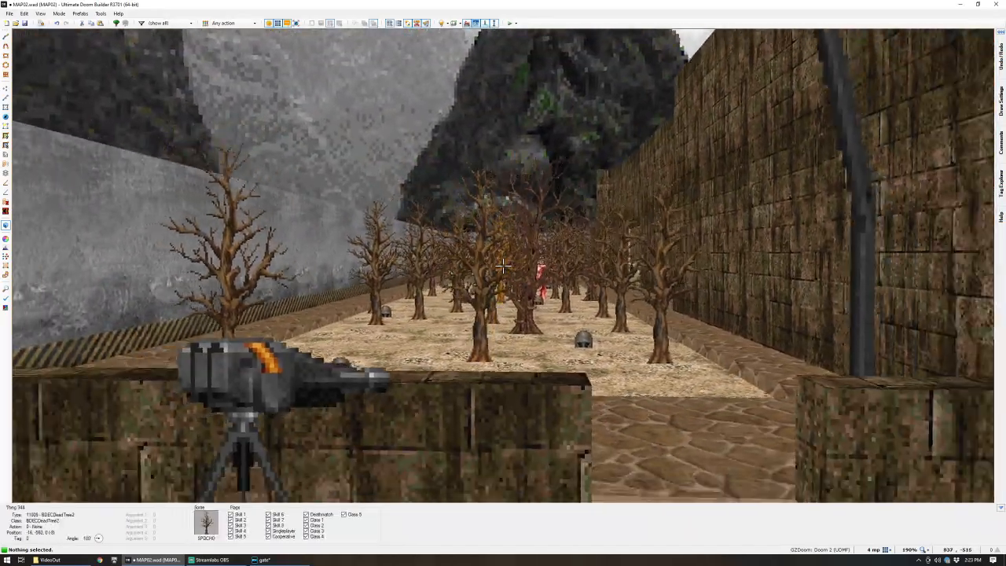
key("b")
key("s")
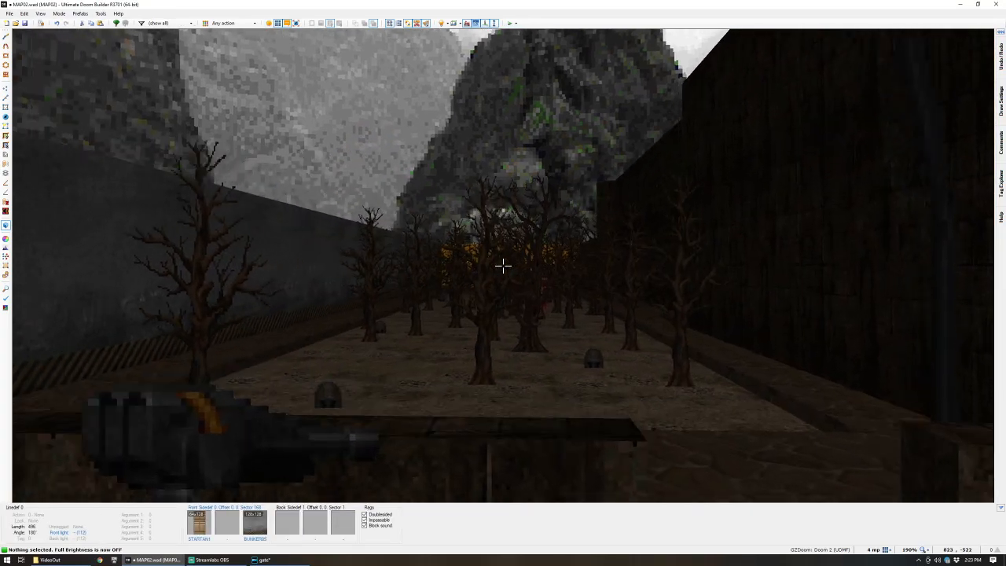
key("w")
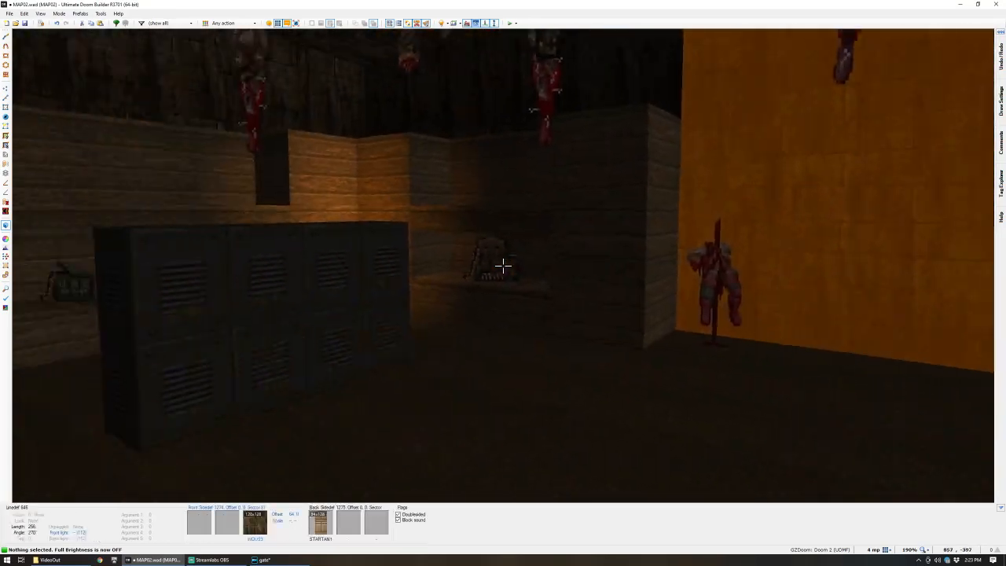
key("w")
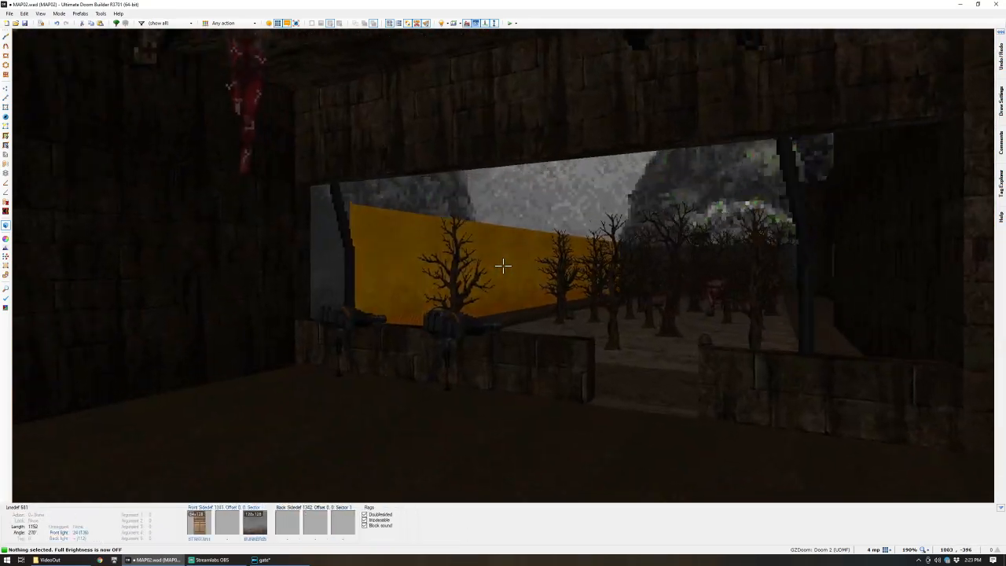
key("w")
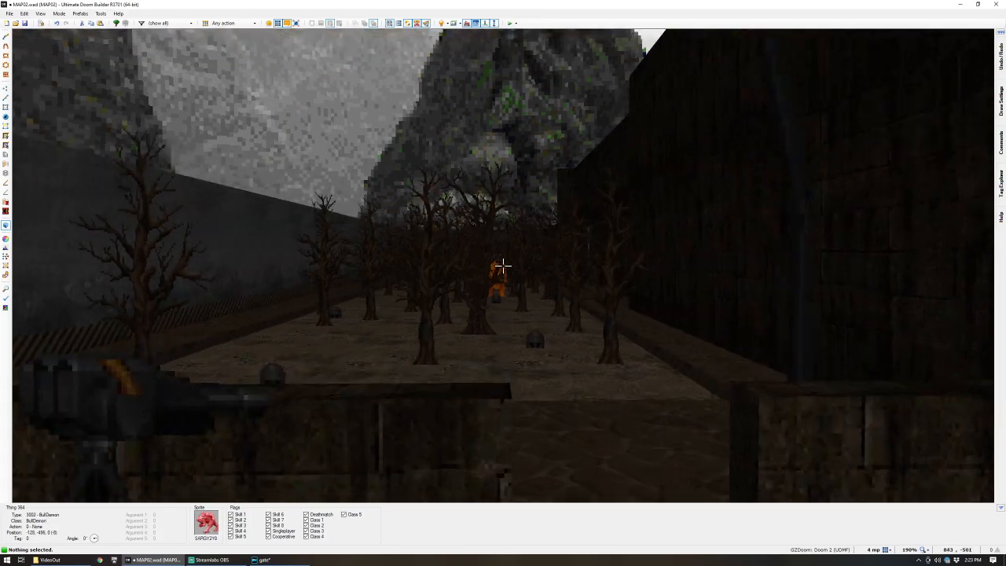
key("w")
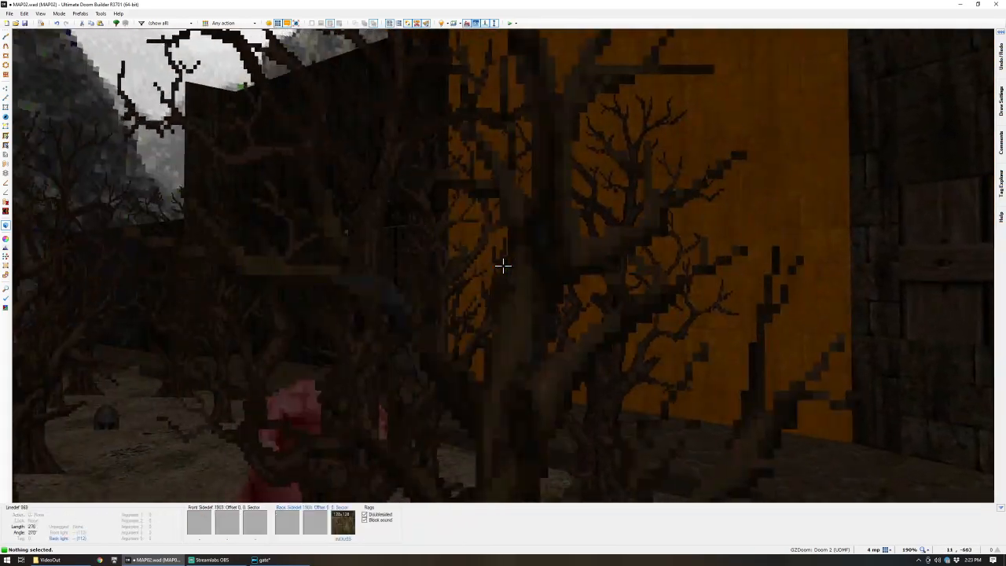
- Lower the brightness of the window sector facing the dead-tree yard to 72
key("s")
key("w")
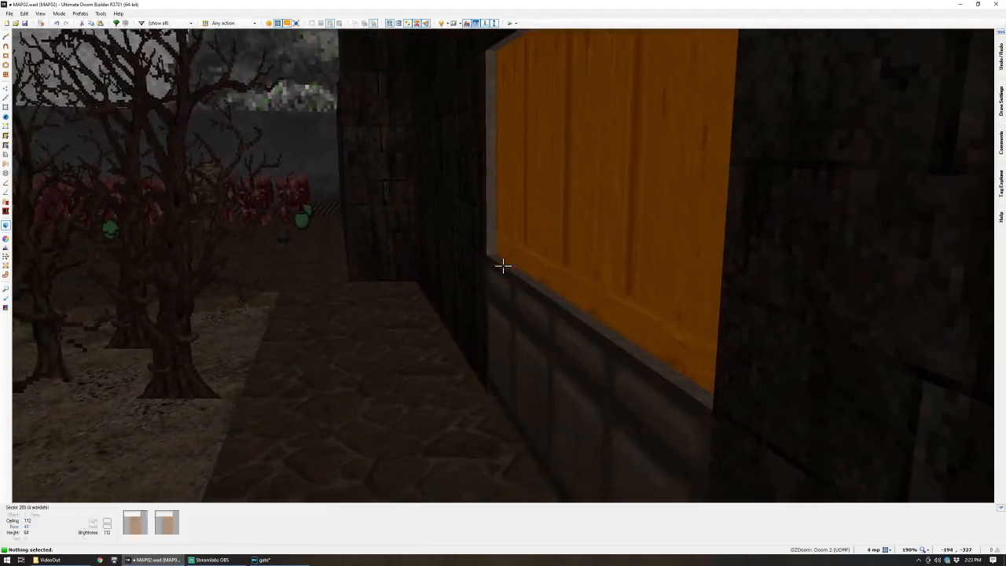
key("minus")
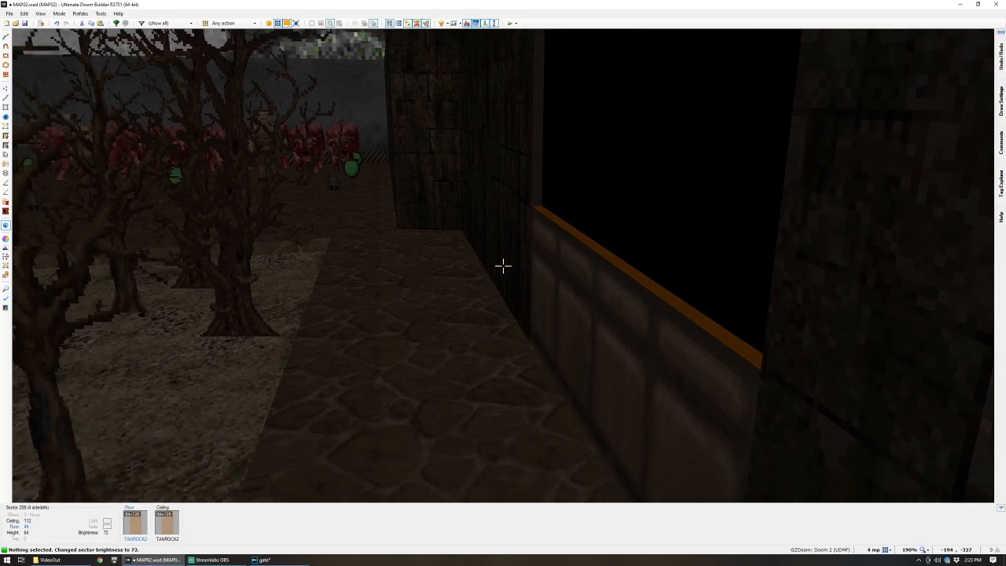
key("d")
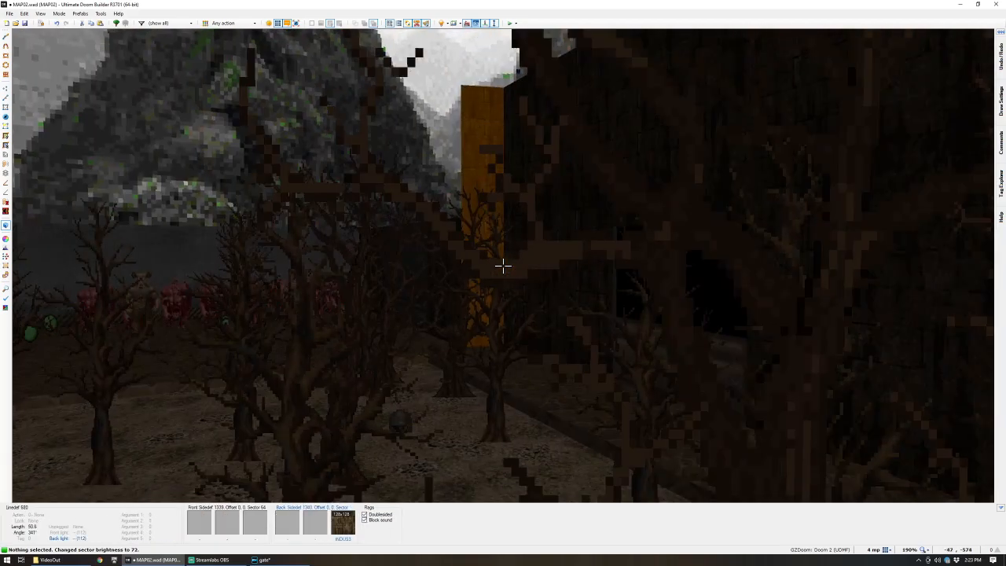
key("q")
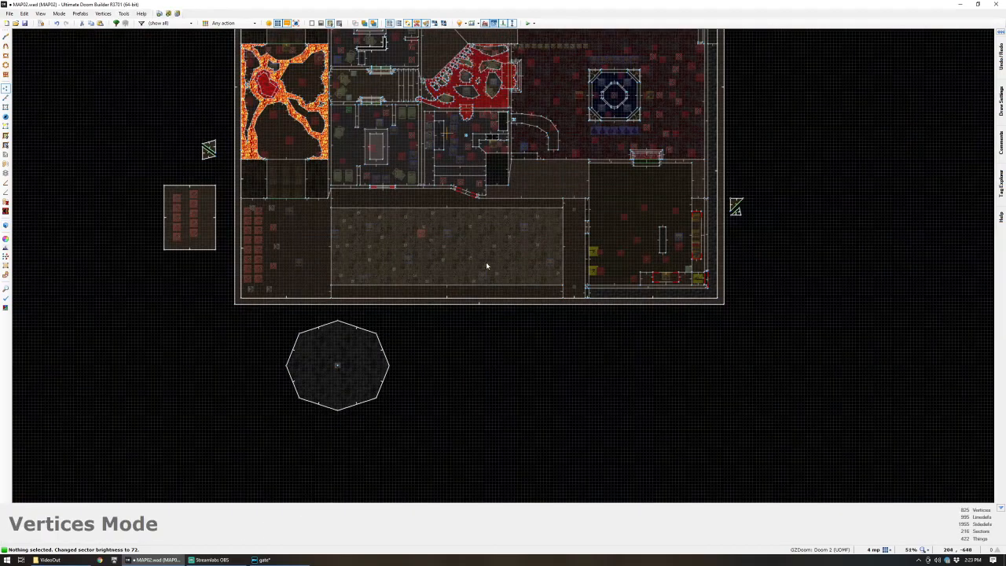
- Set one dead tree and the demon outside the dirt yard, and delete all other trees and helmets inside it
scroll(396, 236, "up", 5)
key("t")
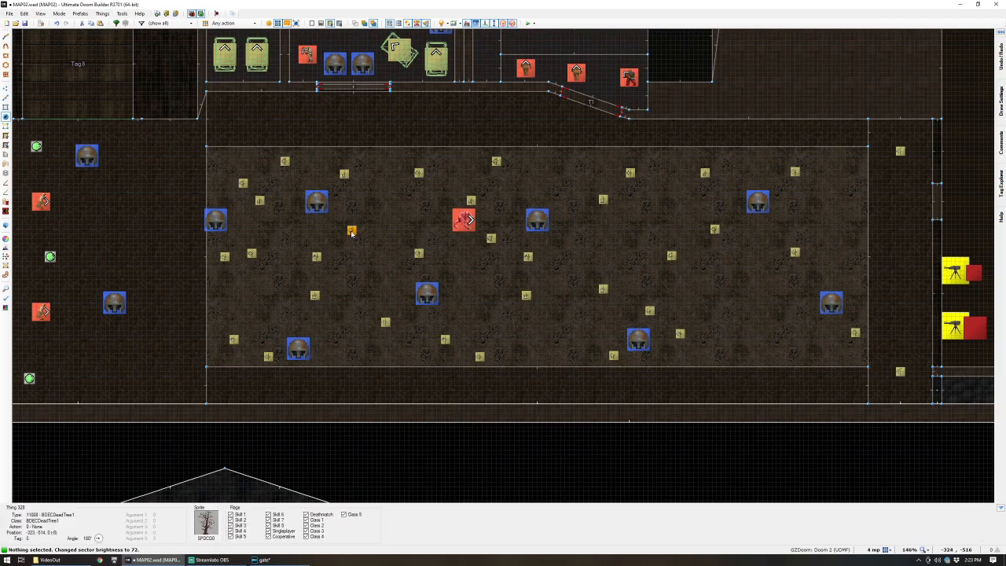
left_click_drag(352, 231, 378, 450)
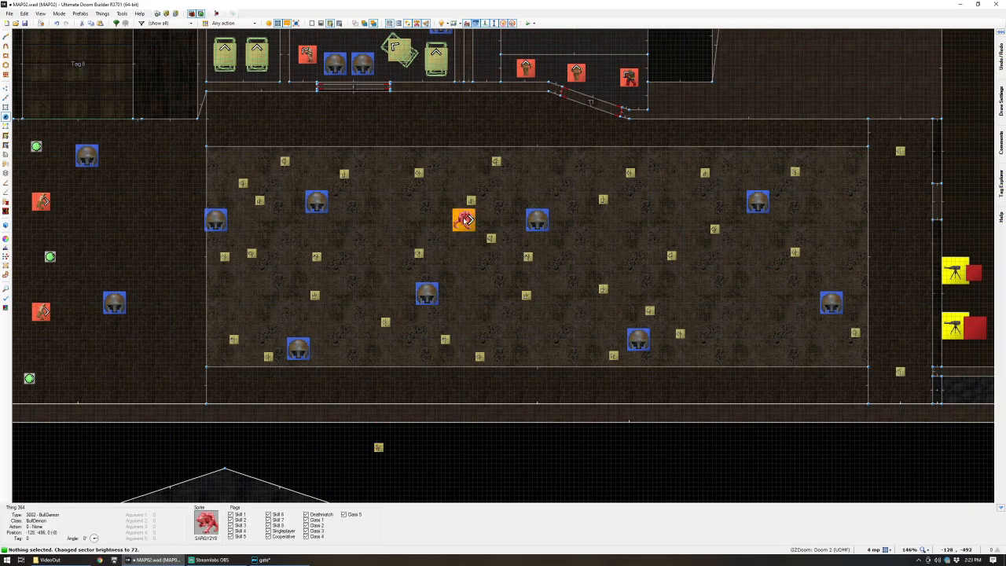
left_click_drag(465, 220, 182, 248)
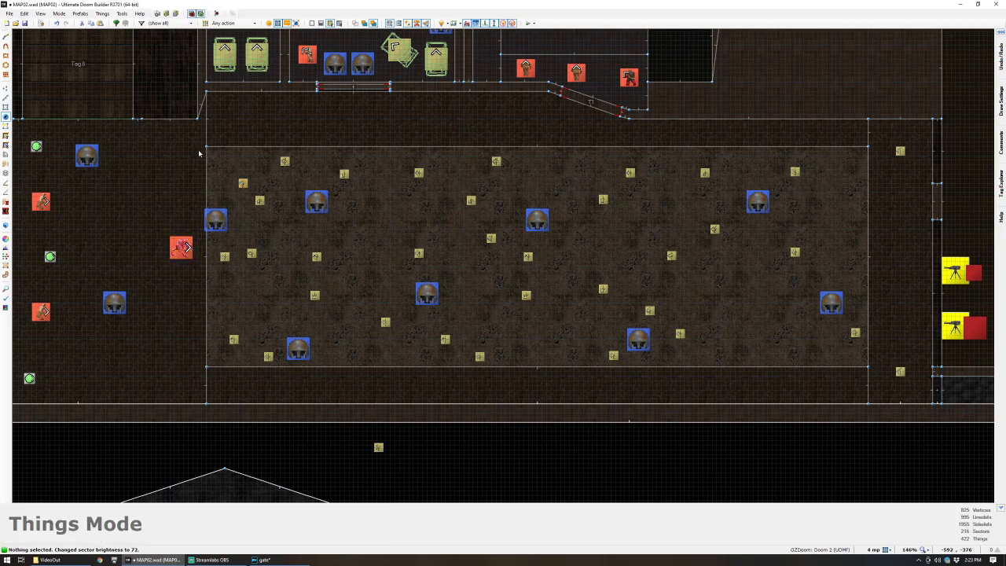
left_click_drag(849, 339, 866, 367)
key("Delete")
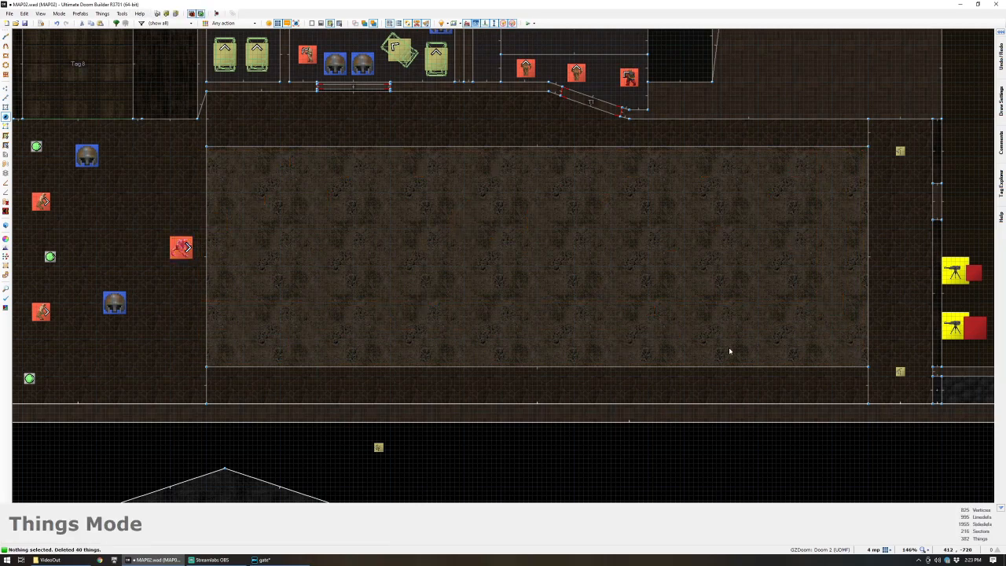
- Draw a rectangle 64 wide by 128 high in the western part of the emptied dirt yard
scroll(330, 250, "up", 1)
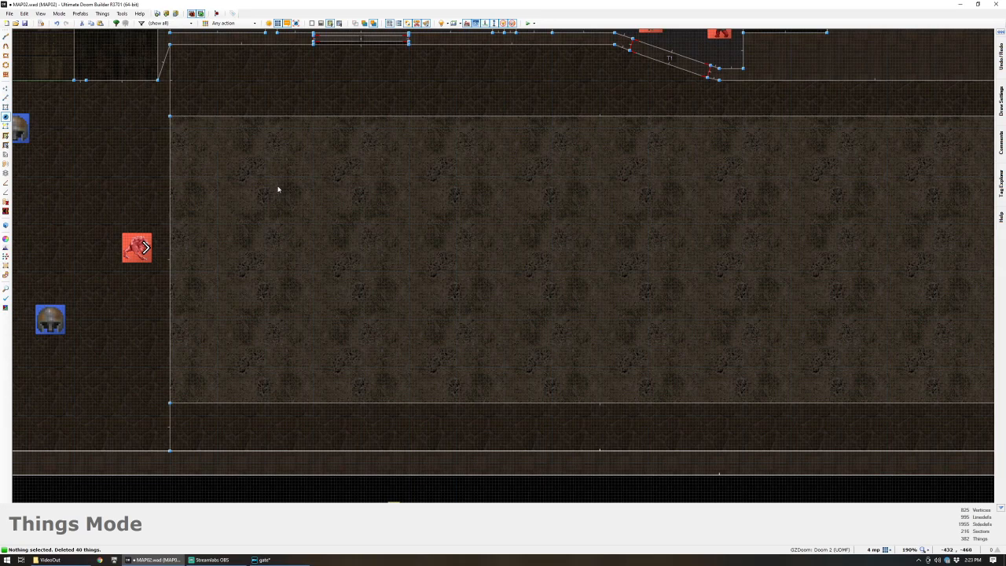
key("d")
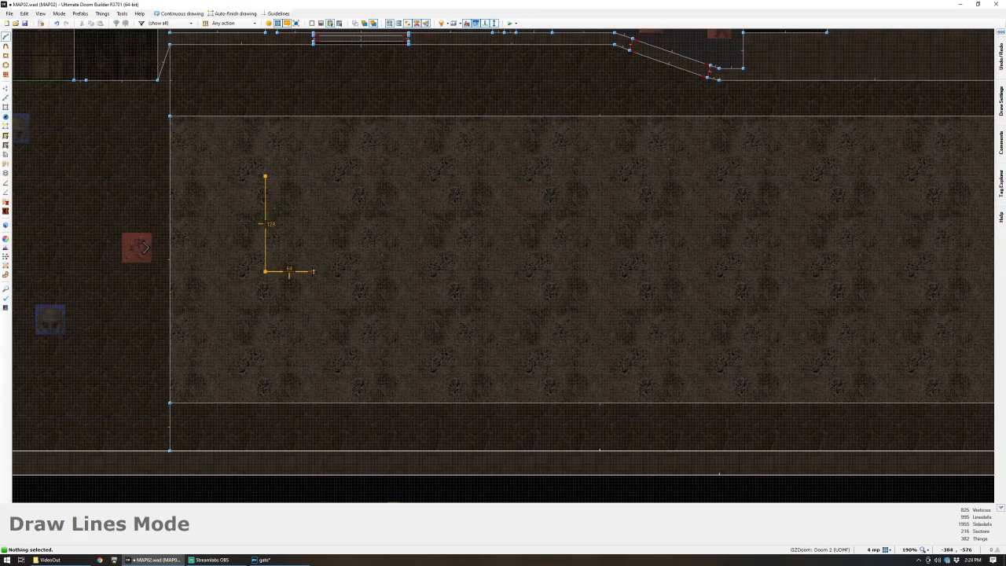
left_click(266, 174)
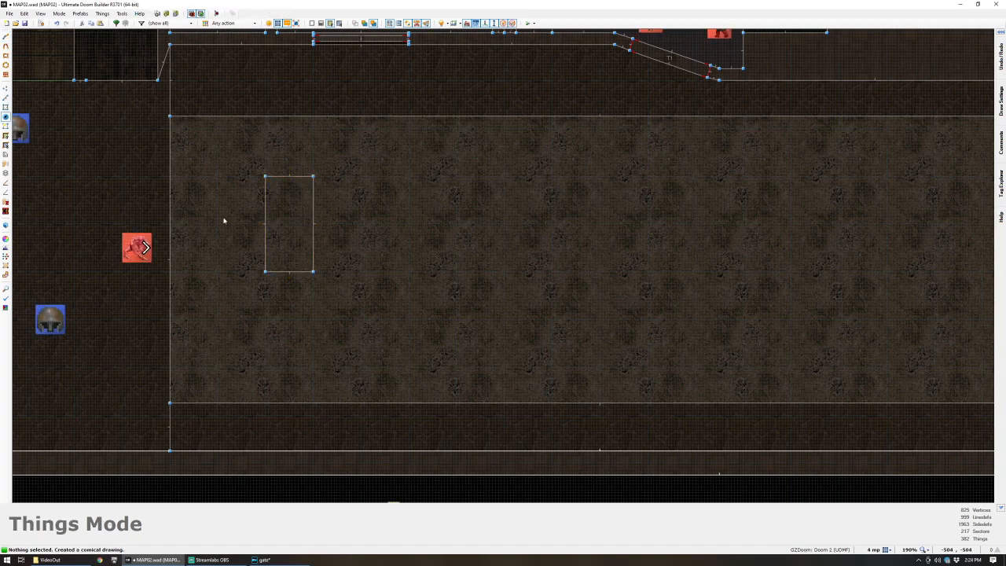
- Draw an 80 by 144 rectangle around the first one as an even border
scroll(220, 211, "up", 1)
key("d")
scroll(266, 160, "up", 1)
key("Escape")
key("d")
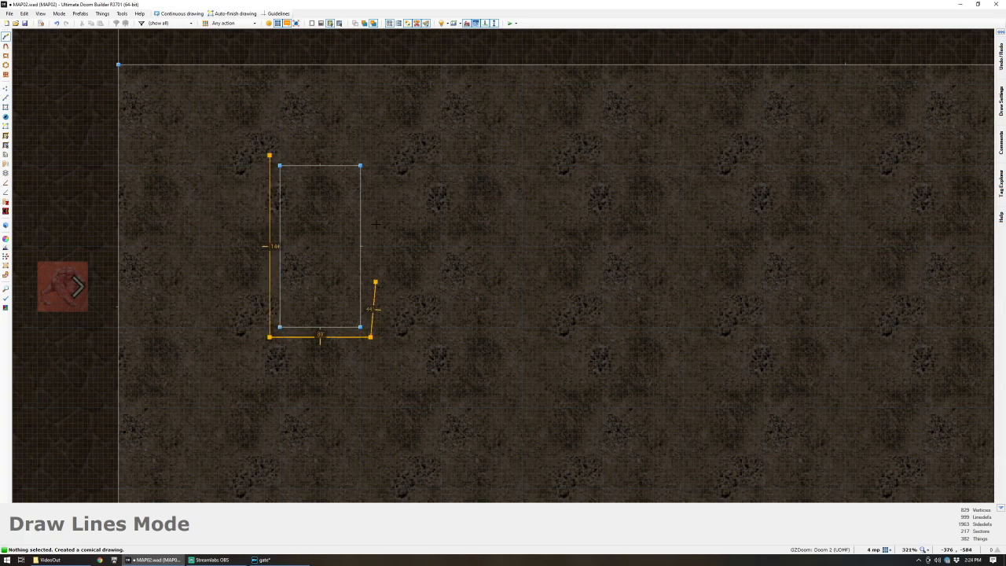
key("Escape")
- Raise the inner rectangle's floor to 16 and the surrounding border's floor to 18
key("w")
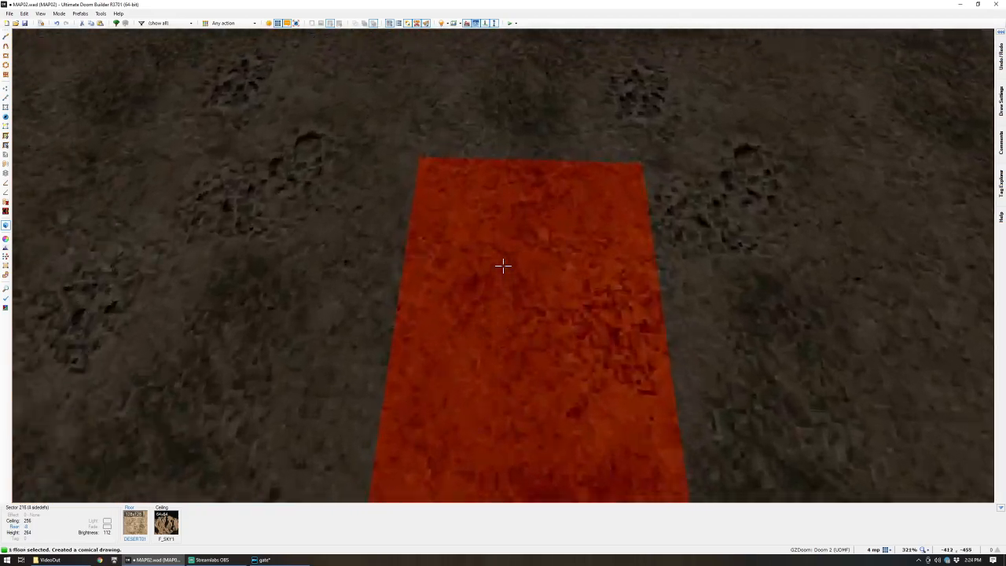
left_click(503, 265)
key("c")
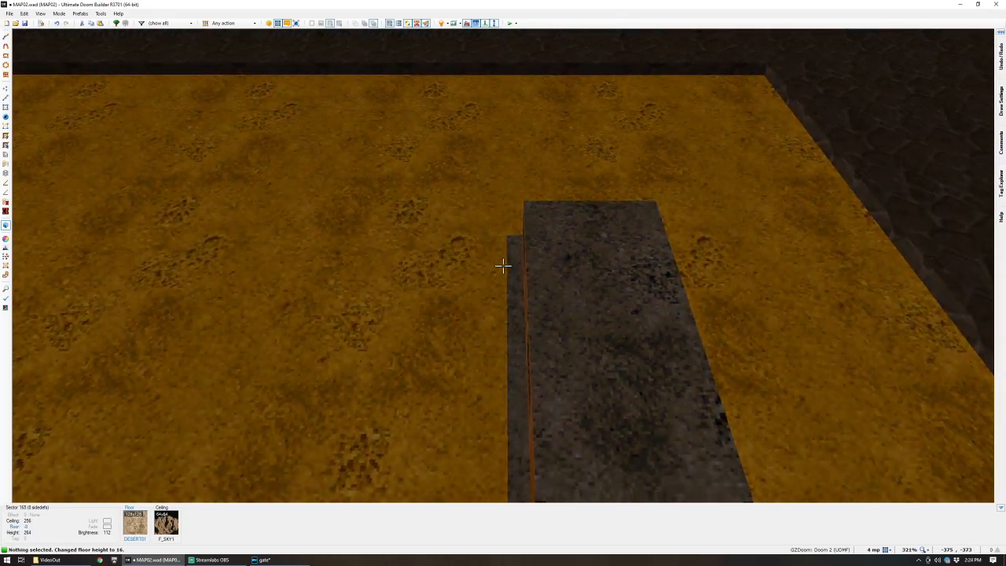
left_click(503, 265)
scroll(503, 266, "up", 1)
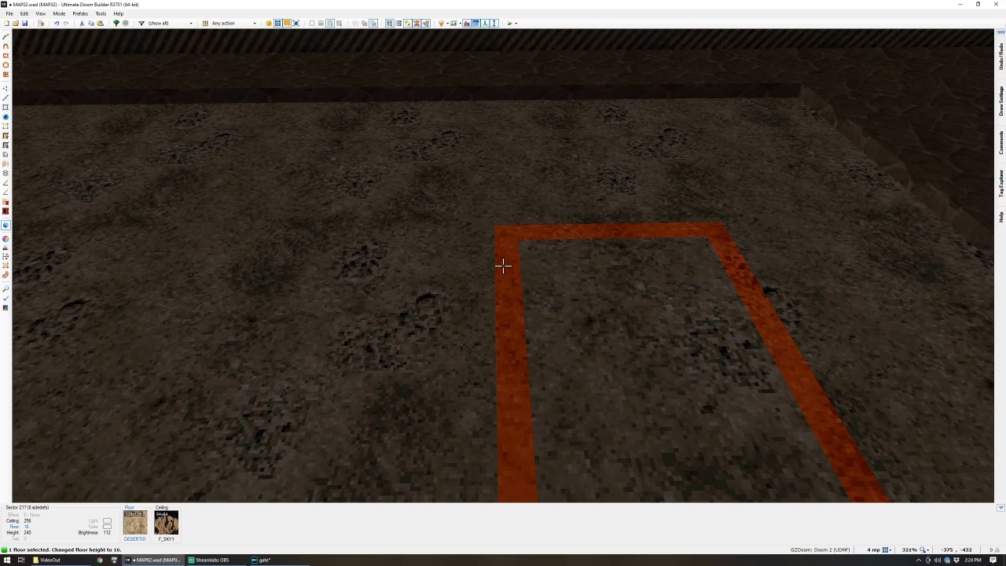
key("c")
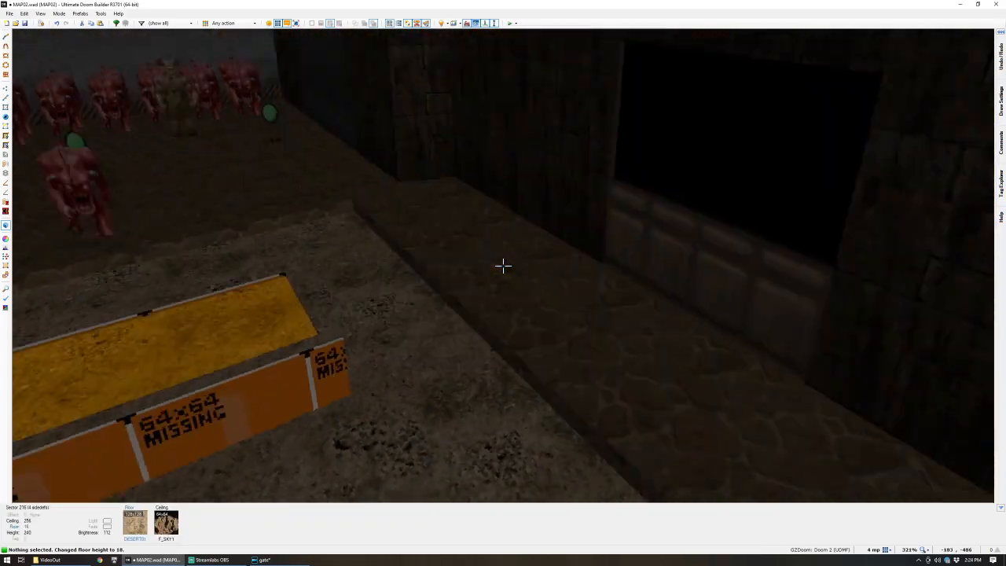
- Copy the BRICK4 texture from indoors and flood-fill the raised box's missing side textures with it
key("w")
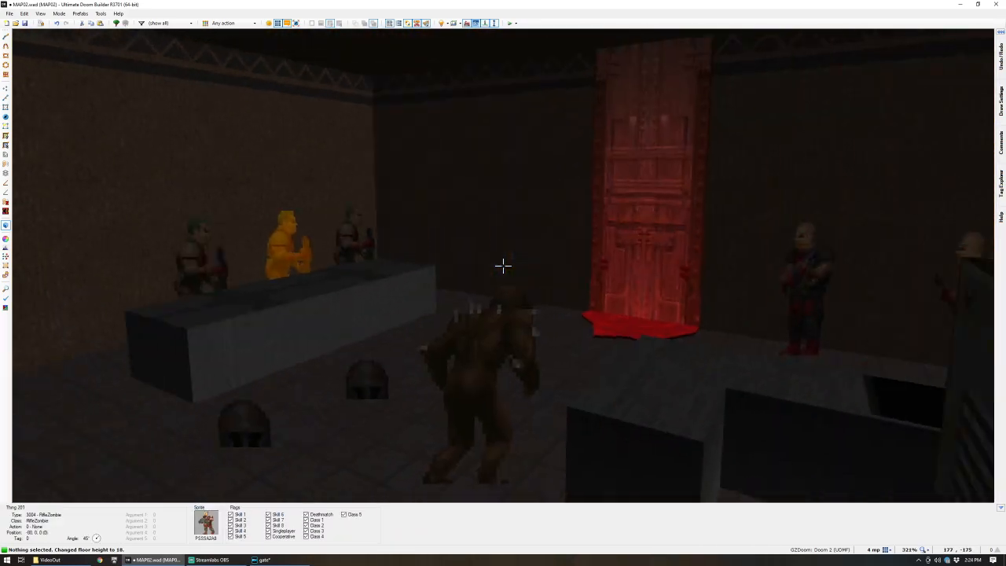
key("ctrl+c")
key("w")
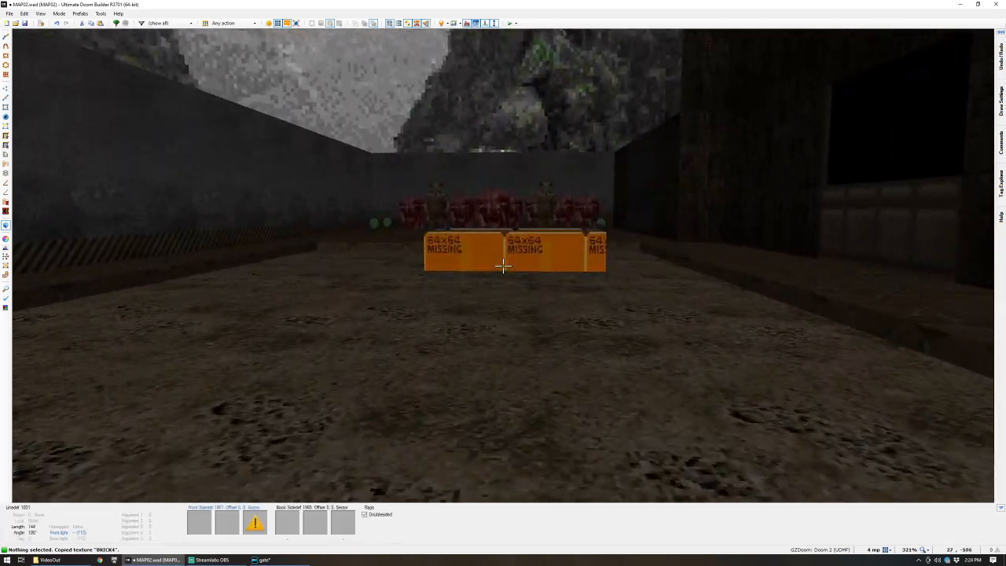
middle_click(503, 266, "shift")
- Change the floor flat of the box's inner rectangle to CEIL5_1
key("w")
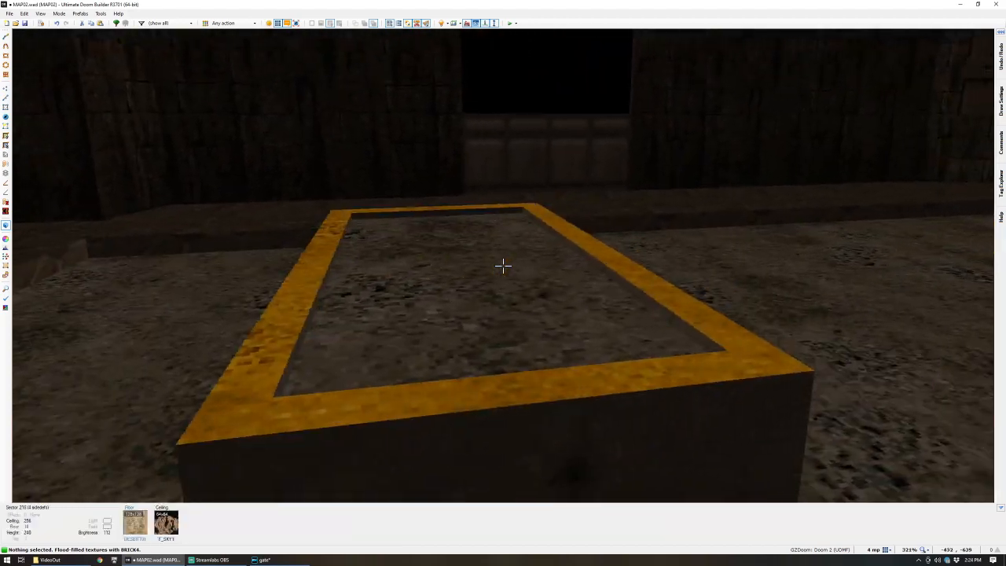
left_click(504, 267)
right_click(503, 266)
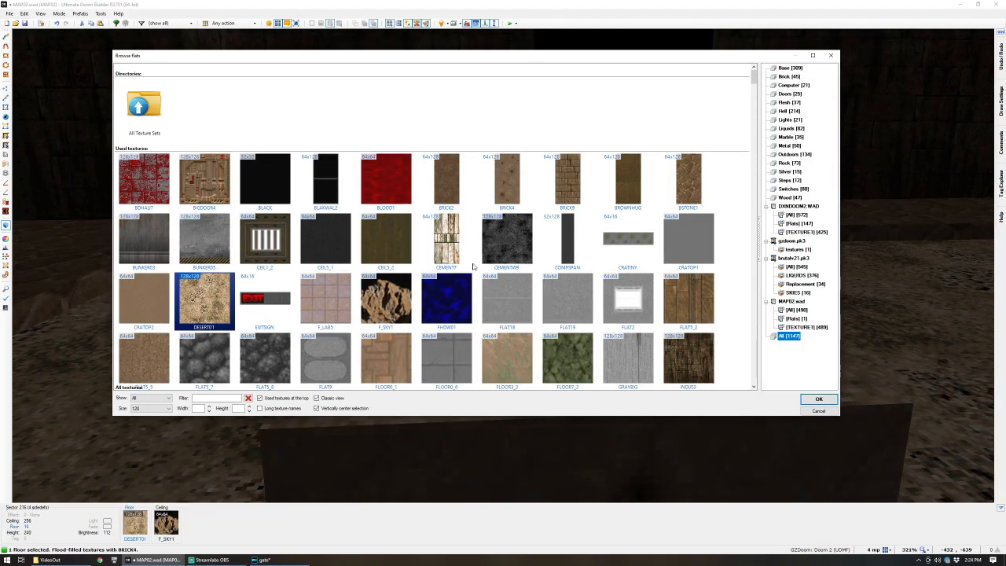
double_click(330, 252)
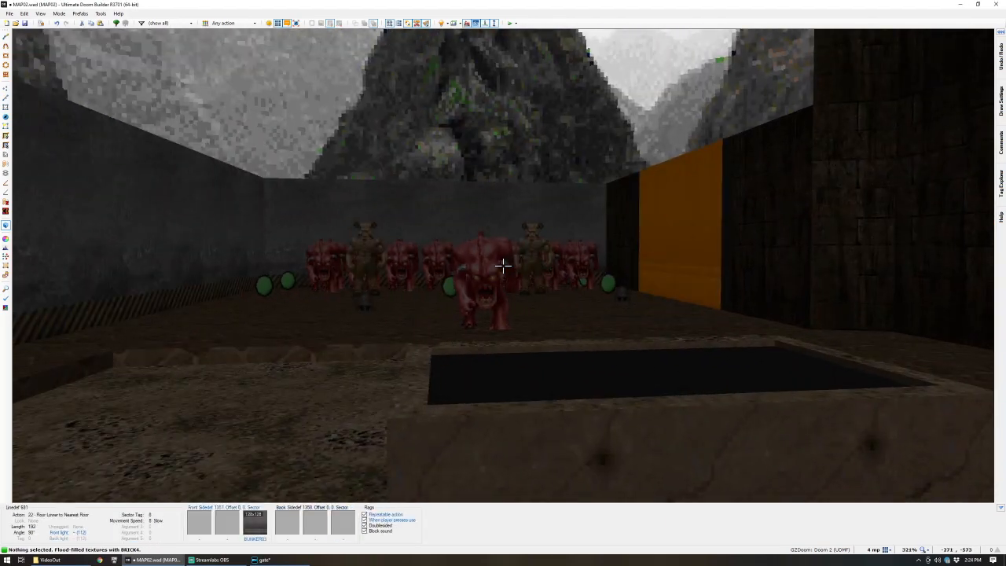
- Paste a copy of the box rotated 90 degrees to the southeast and lengthen it by moving its end vertices outward
key("q")
scroll(489, 237, "up", 3)
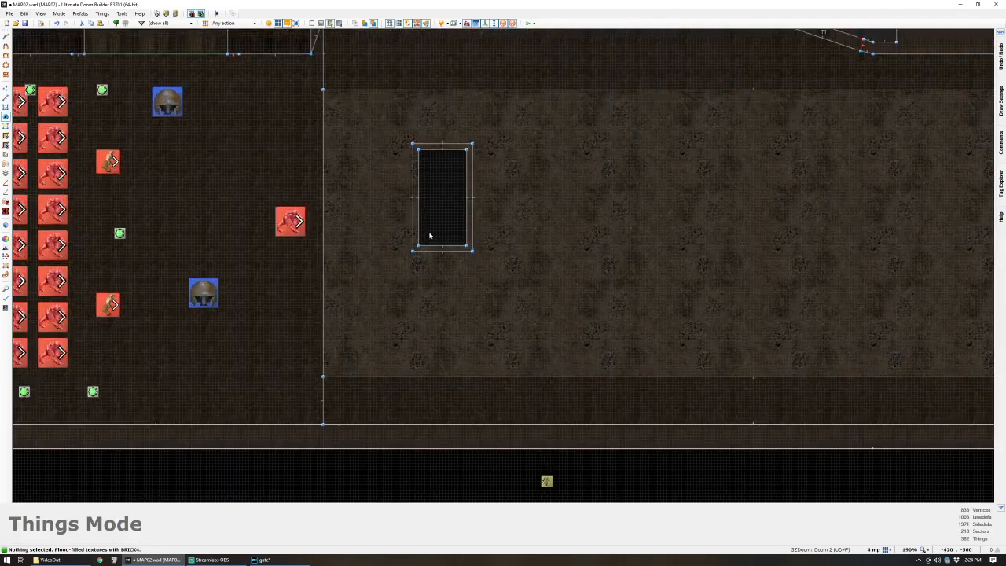
key("s")
left_click(454, 229)
key("ctrl+v")
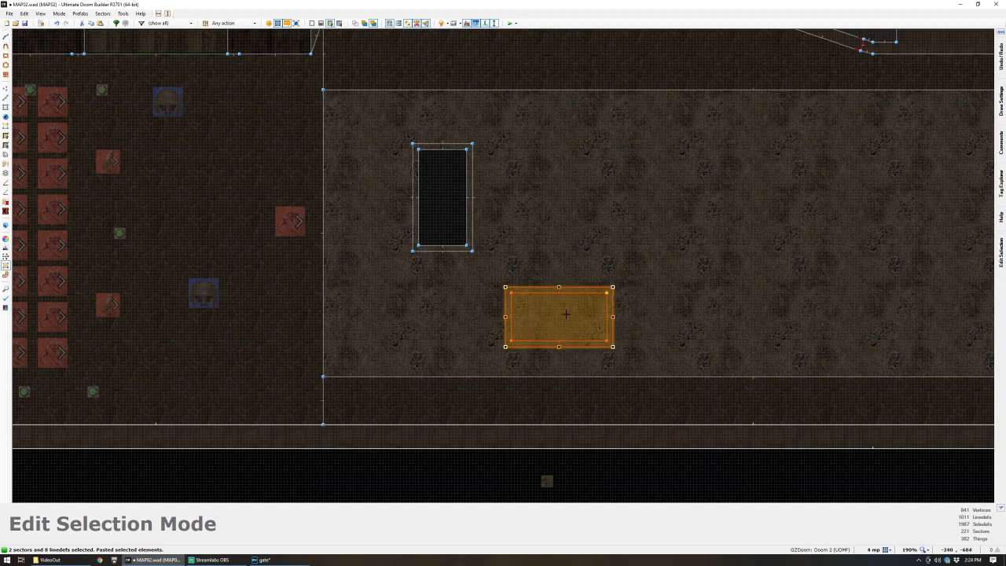
key("v")
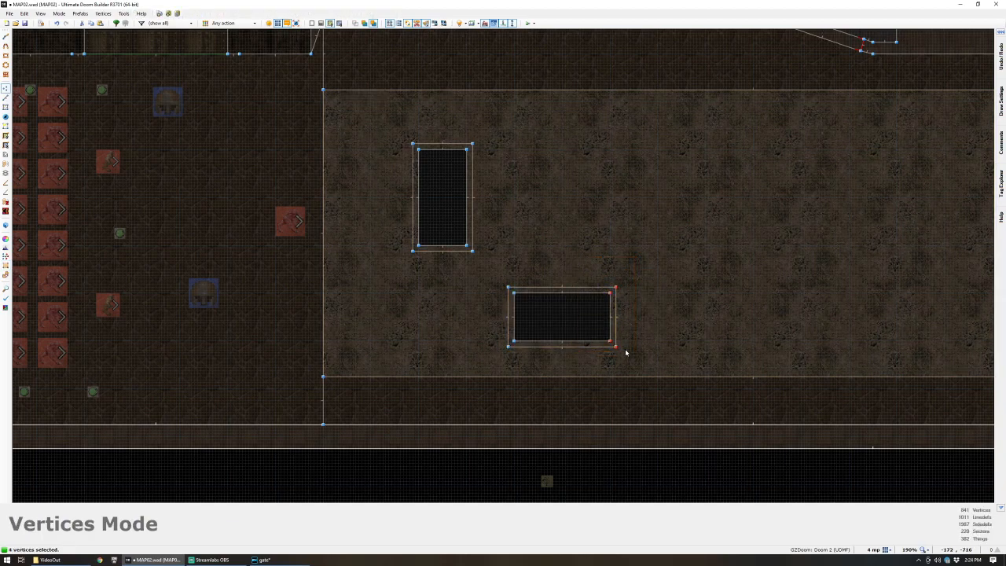
scroll(645, 308, "down", 5)
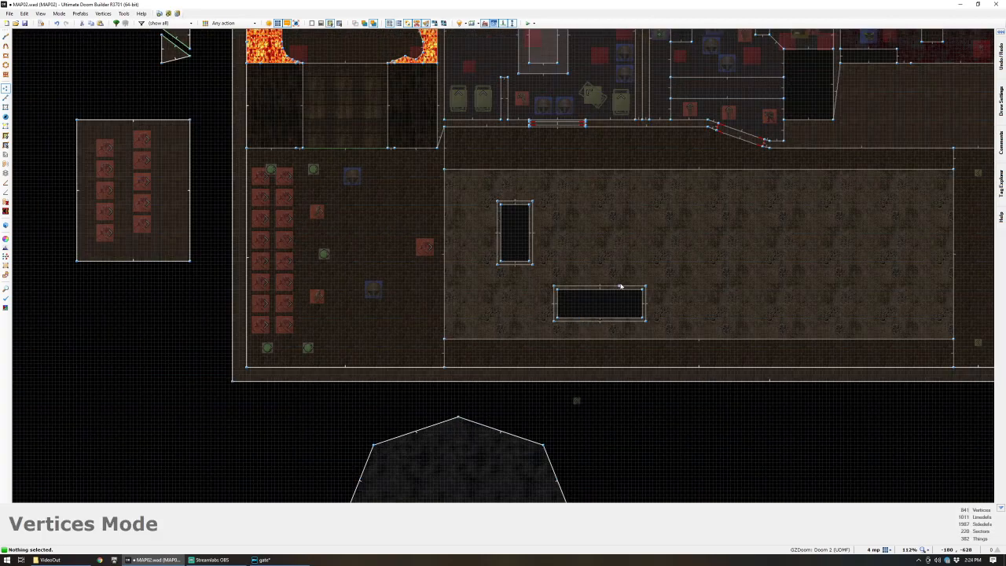
- Paste an upright copy of the first box farther east in the yard, level with the original
scroll(516, 254, "up", 5)
key("s")
left_click(411, 228)
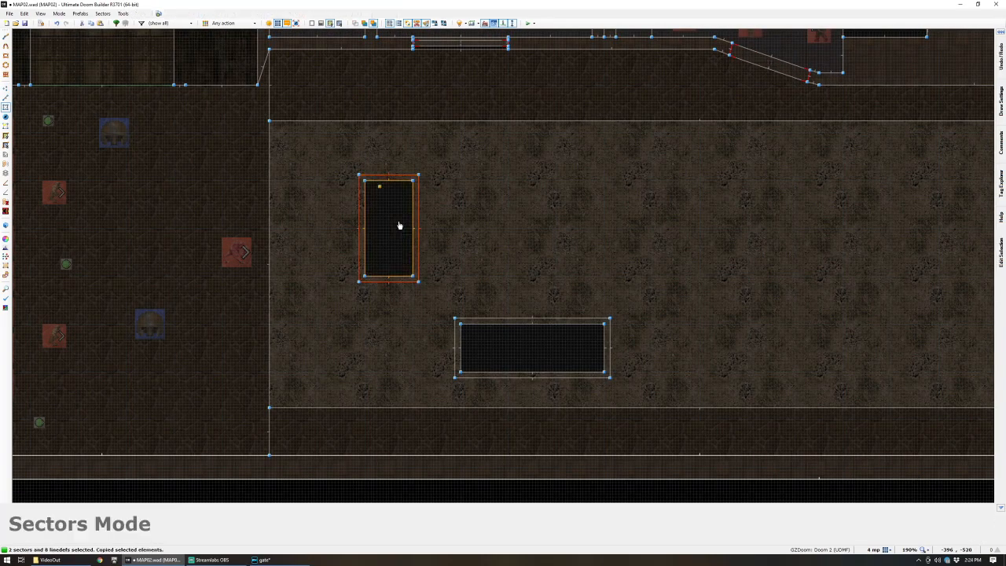
key("ctrl+c")
key("ctrl+v")
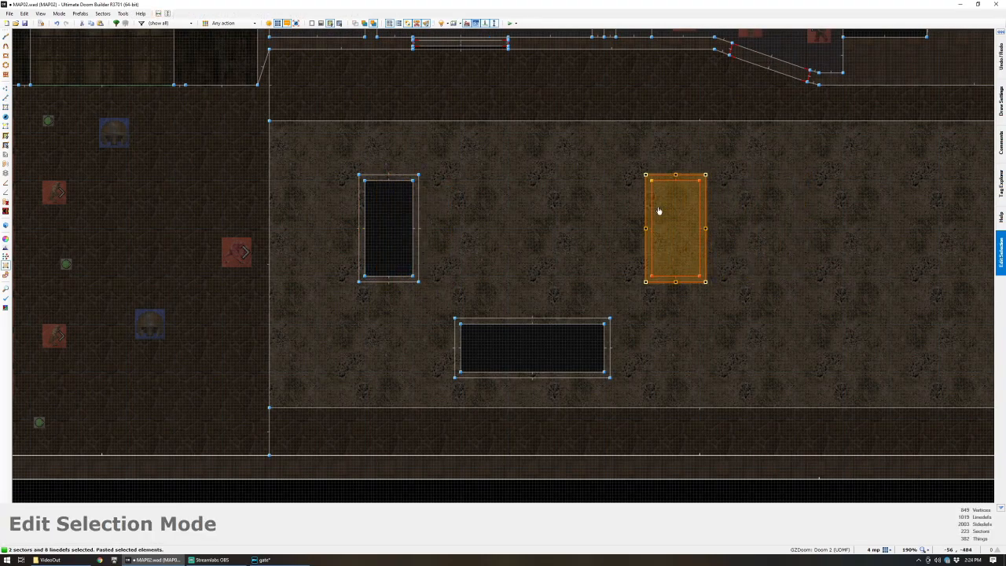
left_click(659, 211)
- Add vertices to the dirt yard's north edge and move them so it angles south alongside the building's slanted wall
scroll(708, 212, "down", 5)
scroll(737, 198, "up", 4)
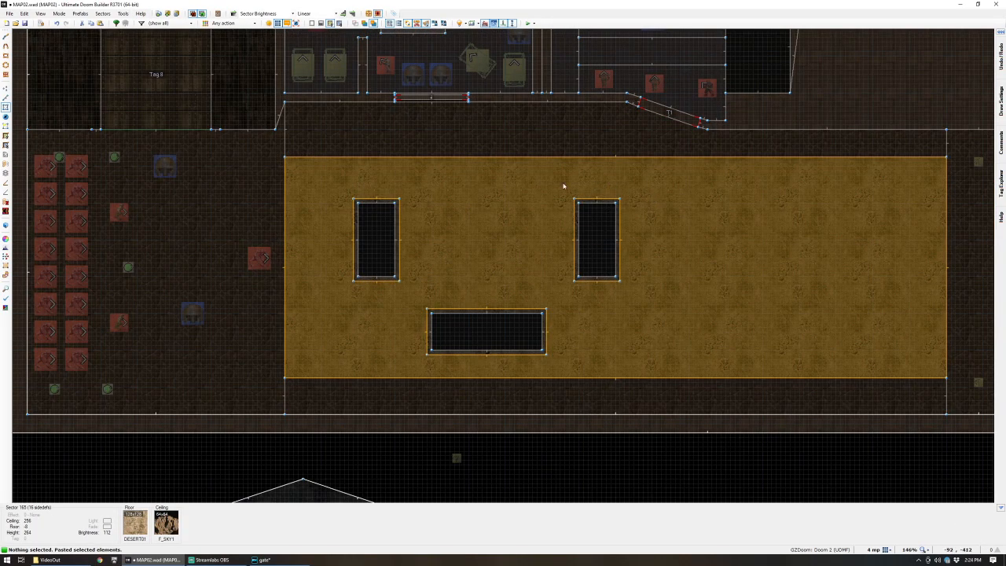
scroll(398, 152, "up", 3)
key("v")
right_click_drag(242, 140, 243, 139)
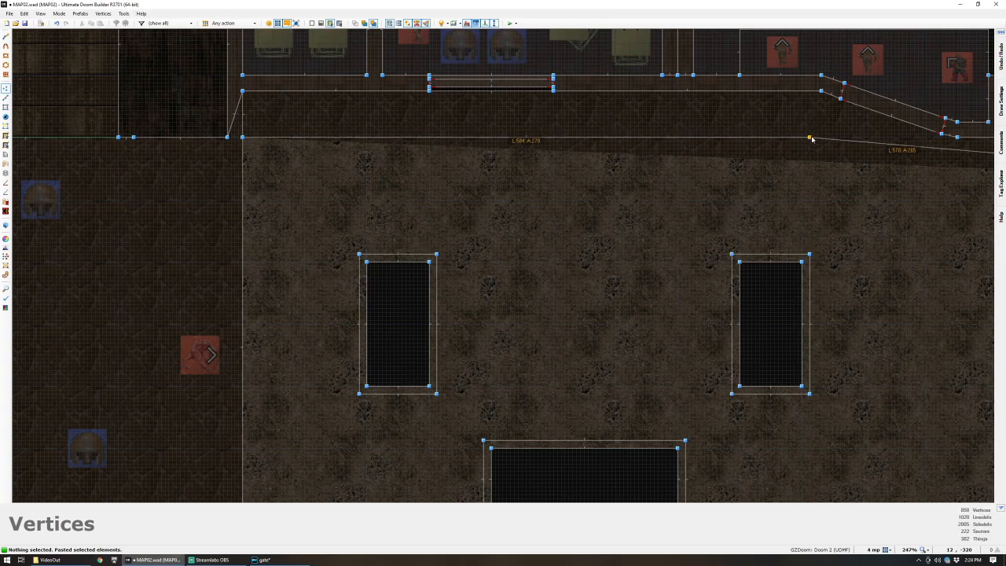
scroll(814, 140, "down", 5)
scroll(829, 142, "up", 4)
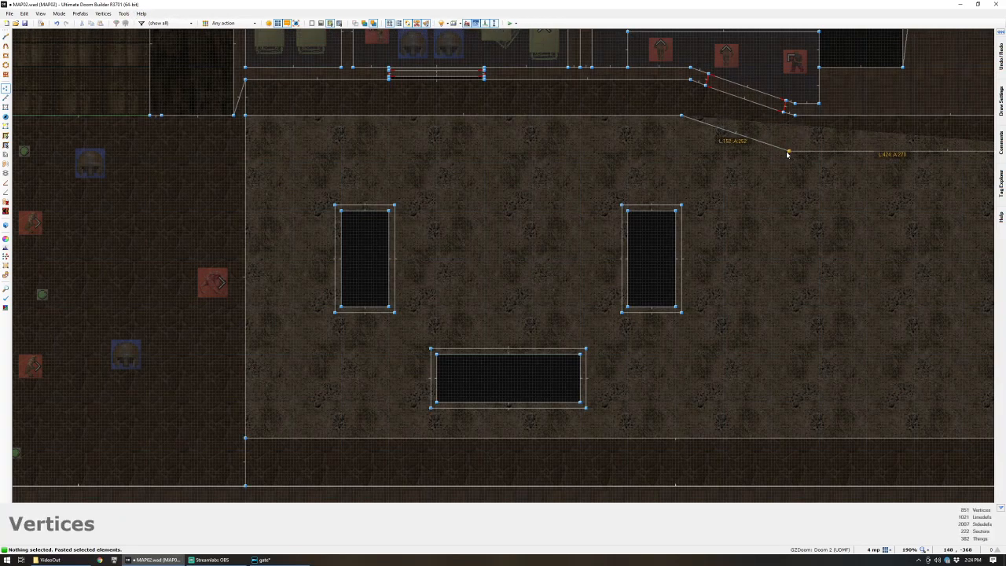
middle_click_drag(564, 158, 584, 169)
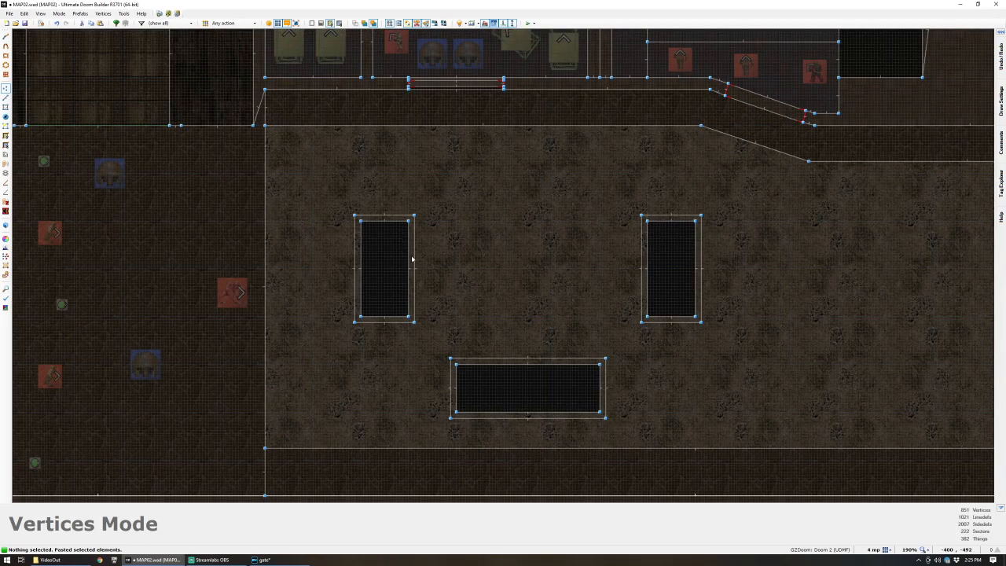
- Paste a copy of the long horizontal box just below the eastern part of the yard's north edge
key("s")
left_click(542, 379)
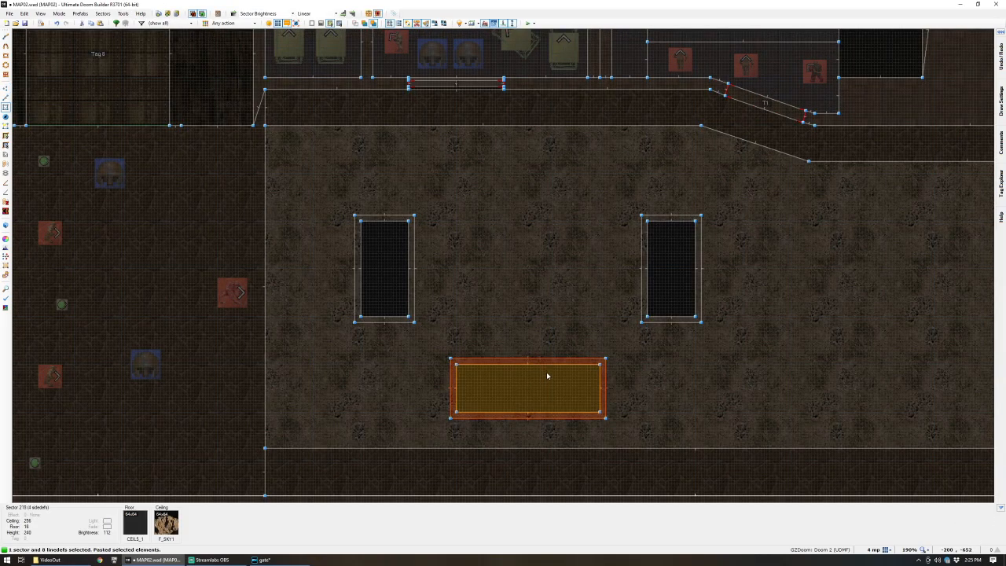
key("ctrl+c")
key("ctrl+v")
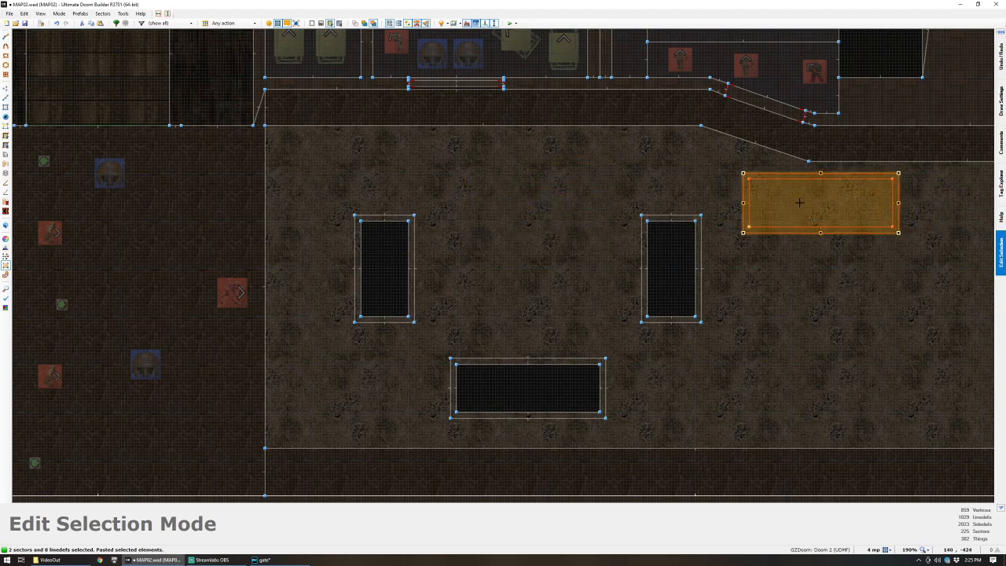
left_click(800, 203)
- Paste another copy of the long box, rotated upright, south of the northeastern box
scroll(800, 203, "down", 6)
scroll(669, 287, "up", 5)
left_click(713, 252)
key("ctrl+v")
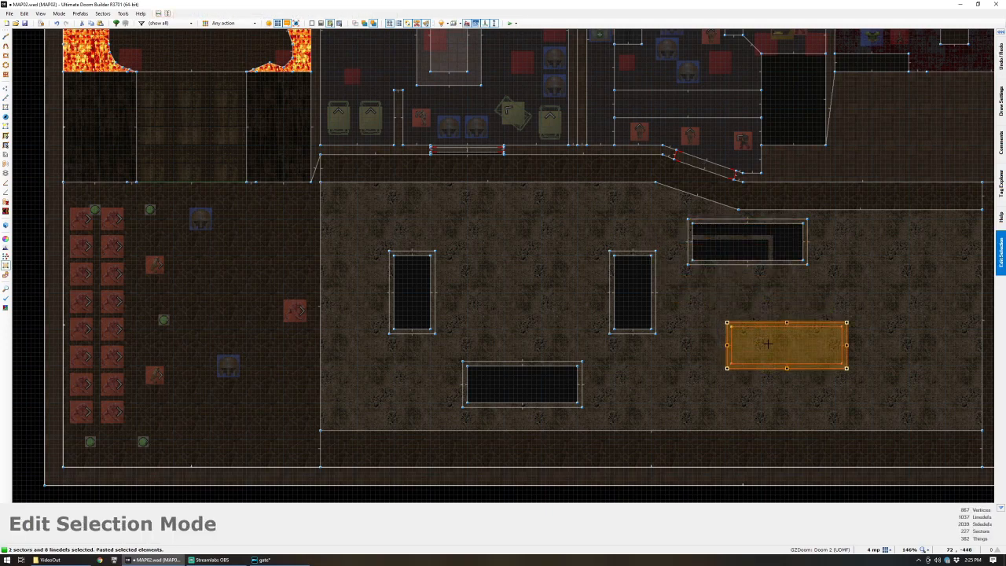
left_click_drag(839, 360, 794, 356)
left_click(788, 357)
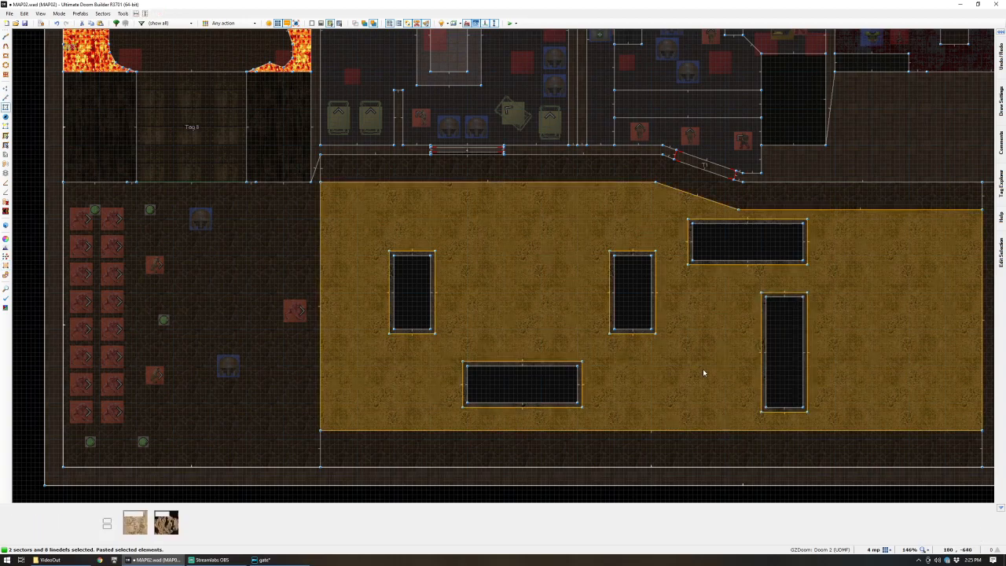
- Paste a copy of the eastern short upright box near the dirt yard's east end and view it in 3D
left_click(588, 300)
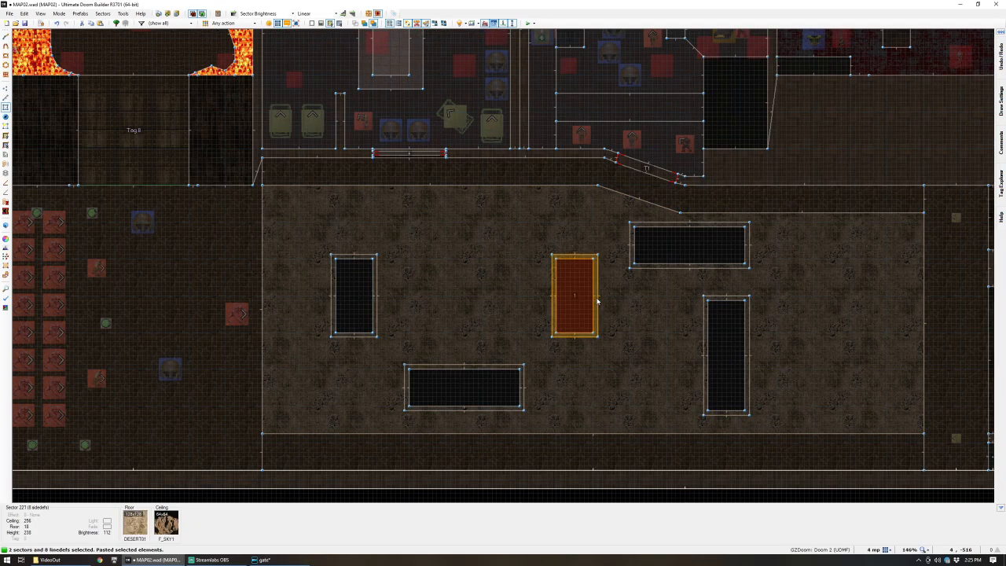
key("ctrl+c")
key("ctrl+v")
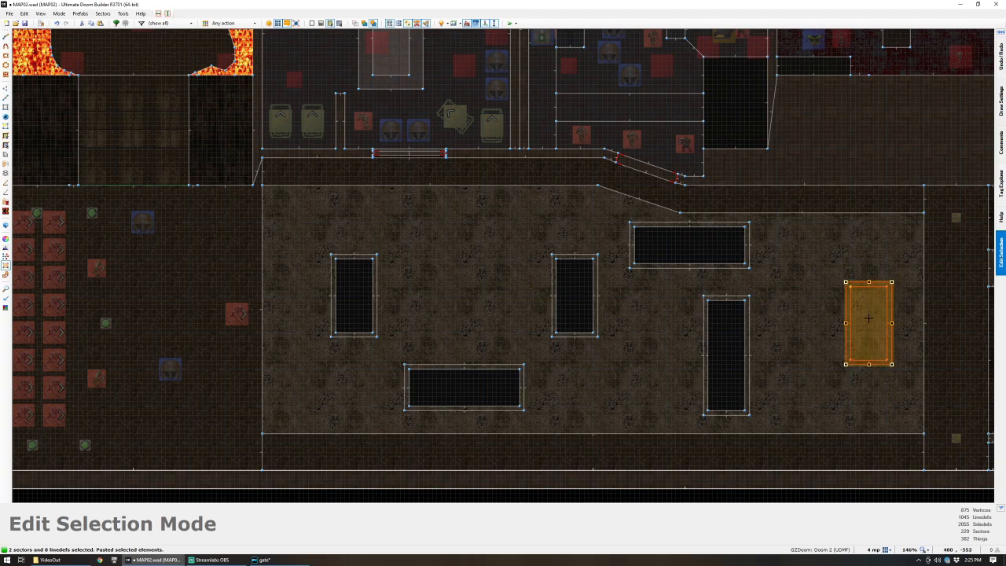
key("Return")
key("q")
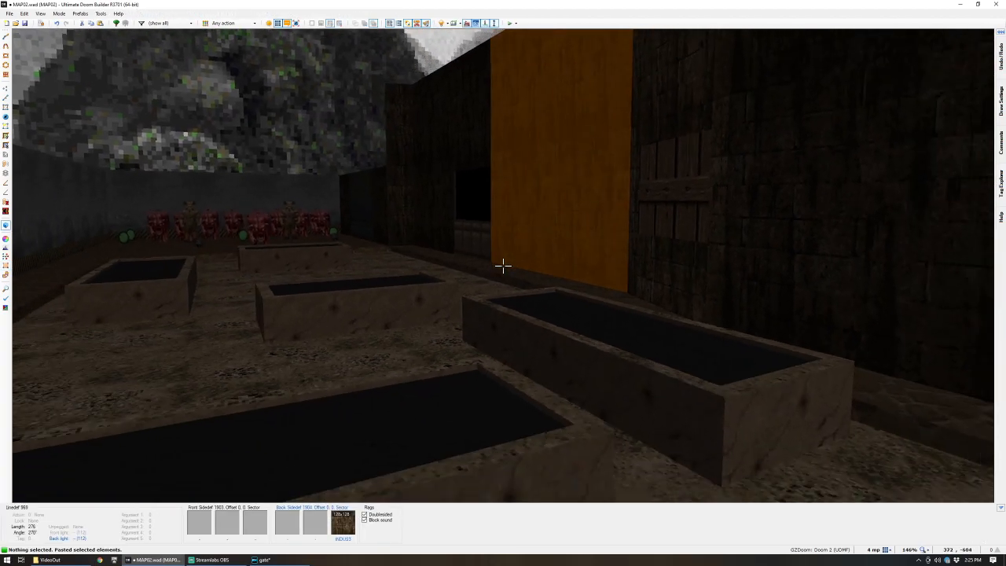
key("w")
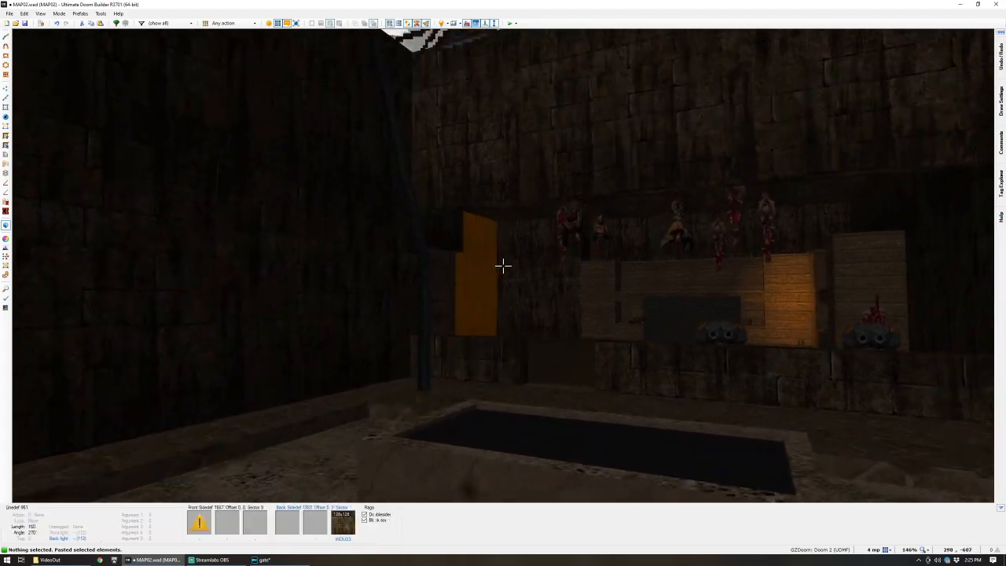
key("w")
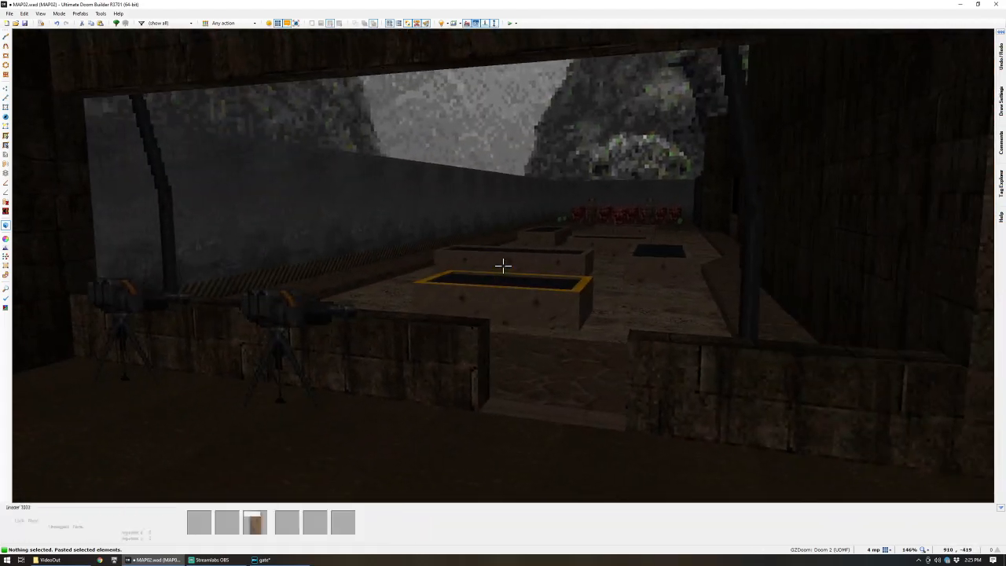
key("q")
- Draw two full-height vertical lines through the stone strip between the dirt yard and the turret room, splitting it into three strips
scroll(502, 267, "up", 4)
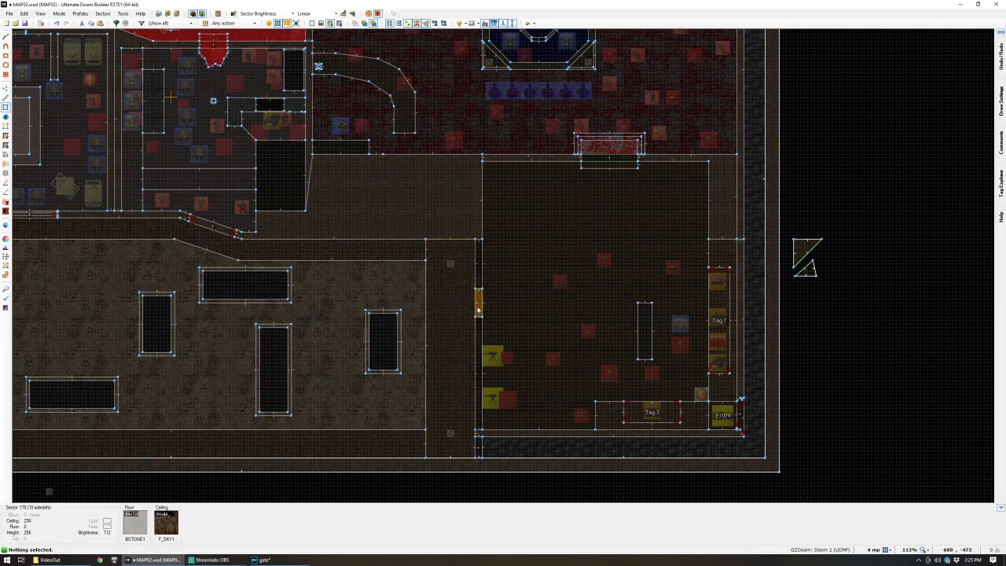
scroll(507, 427, "up", 2)
scroll(504, 387, "down", 4)
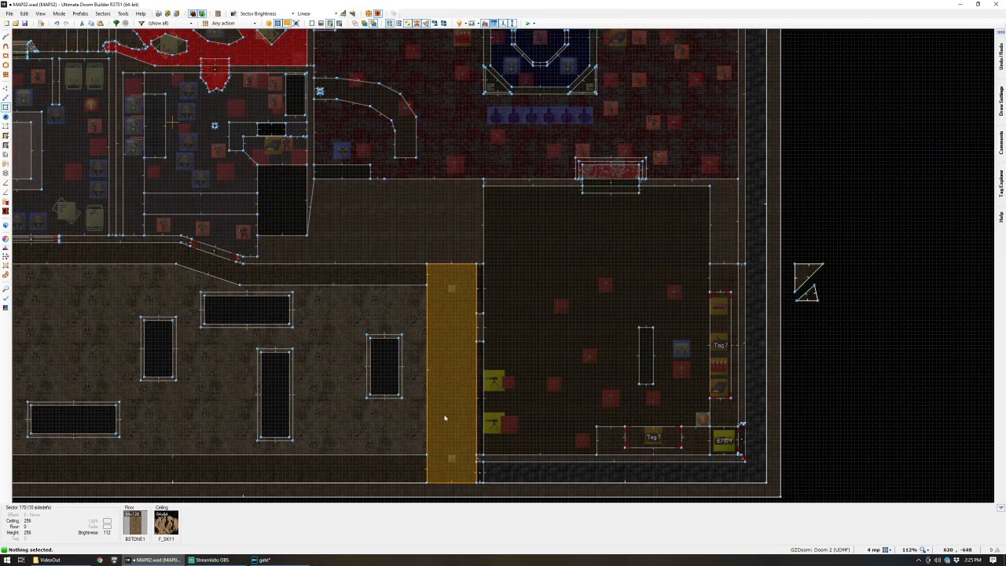
key("Down")
key("Left")
scroll(439, 459, "up", 1)
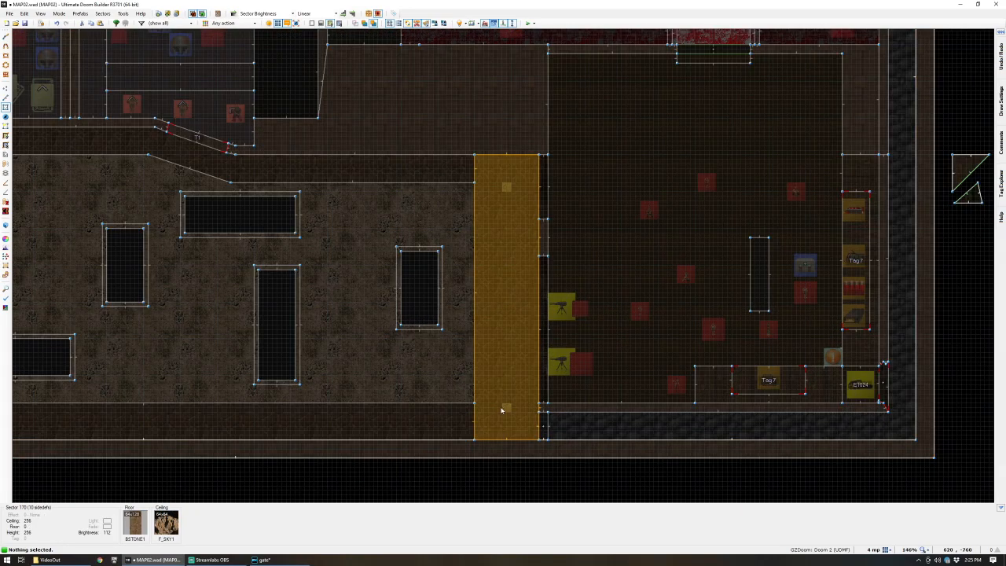
scroll(501, 413, "up", 1)
key("ctrl+d")
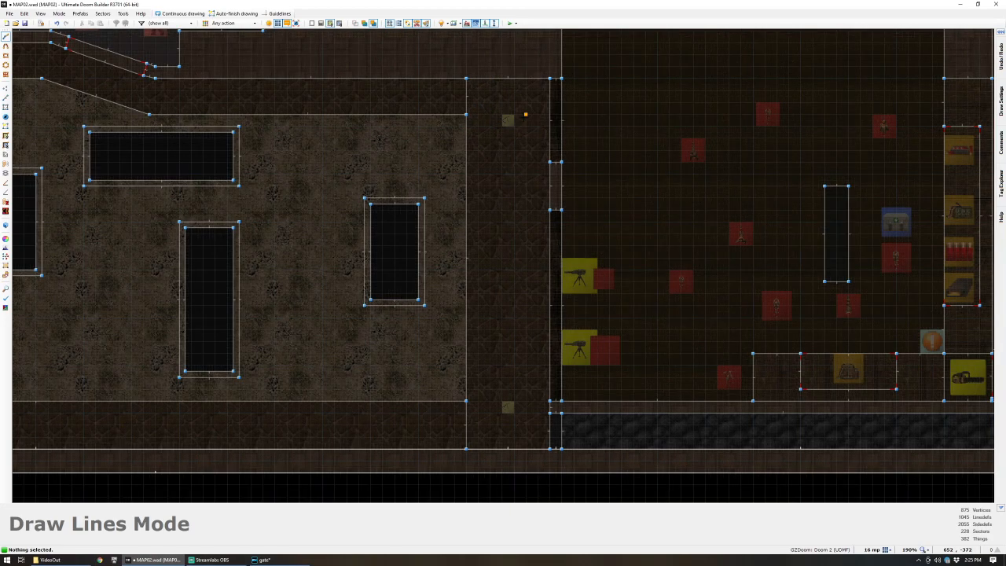
left_click(526, 449)
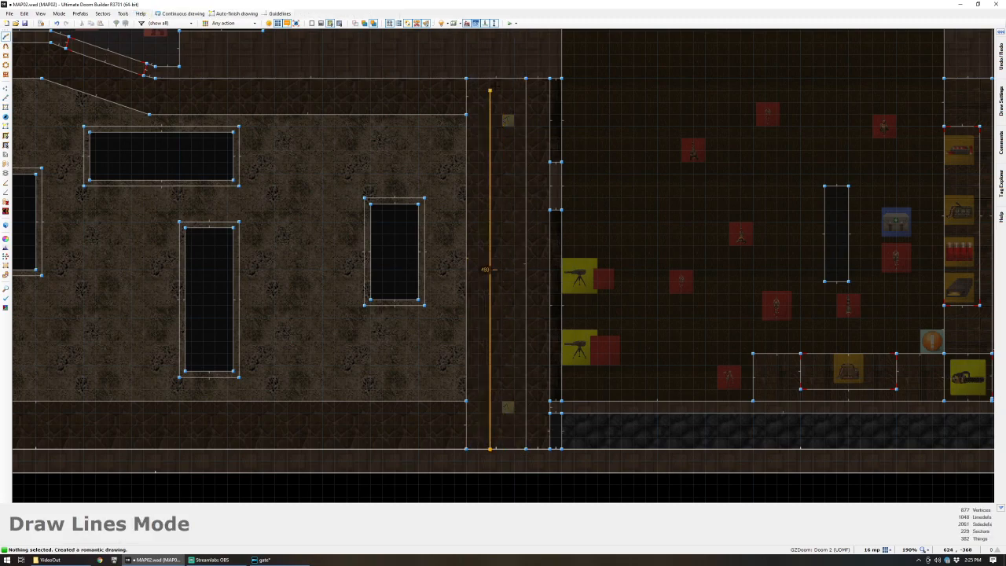
left_click(491, 80)
key("Escape")
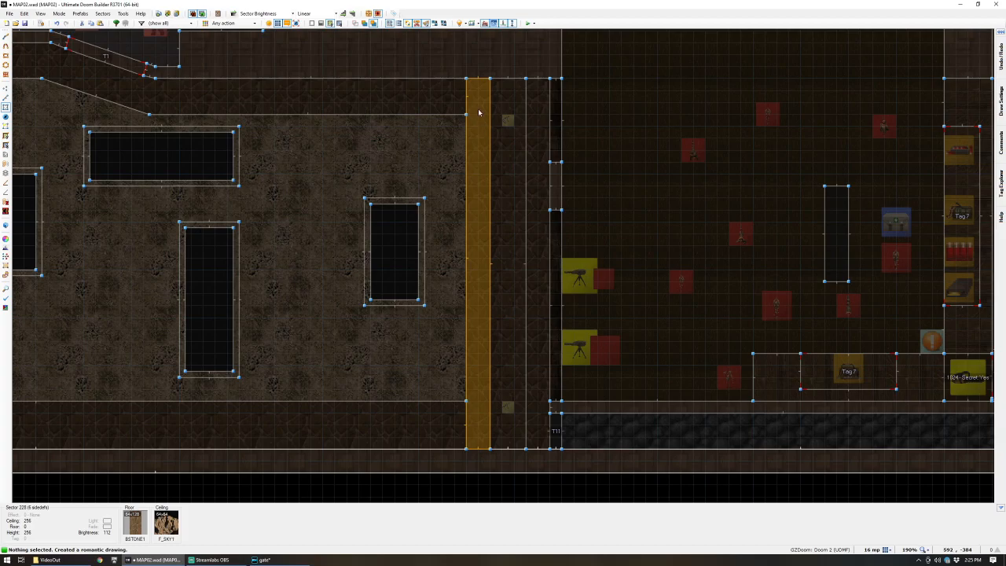
- Move the four vertices along the dirt yard's east boundary 16 units west, widening the adjoining stone strip
key("v")
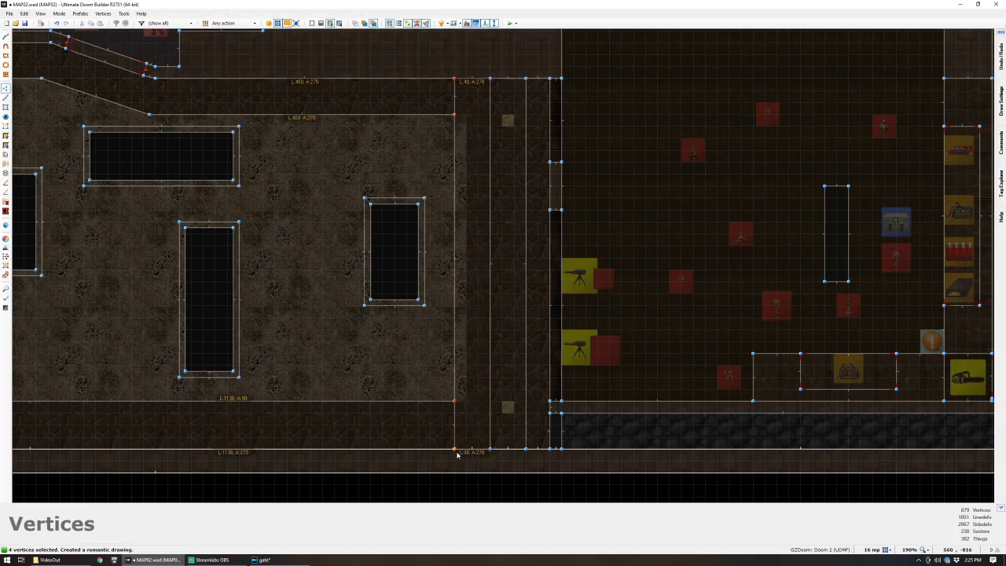
key("q")
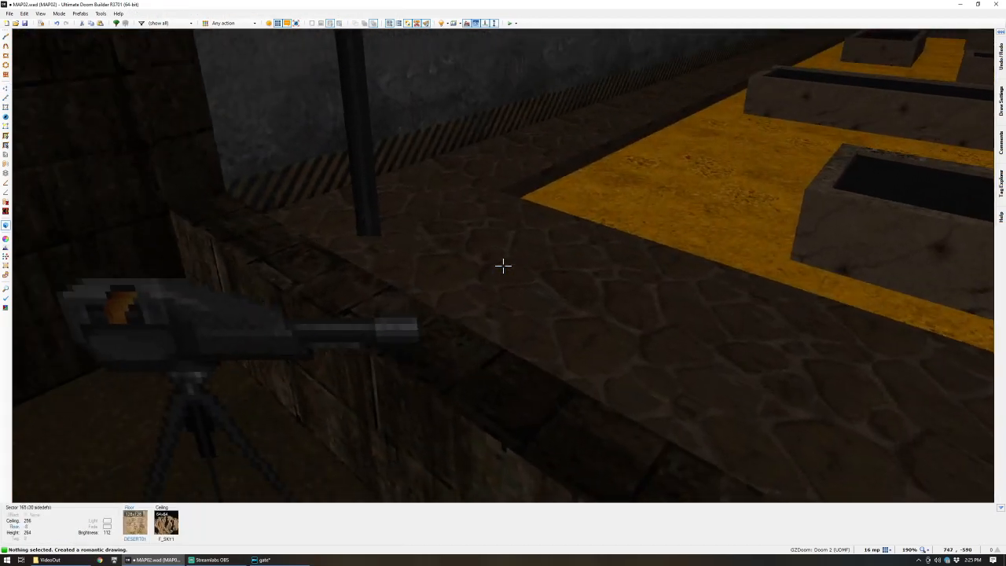
key("w")
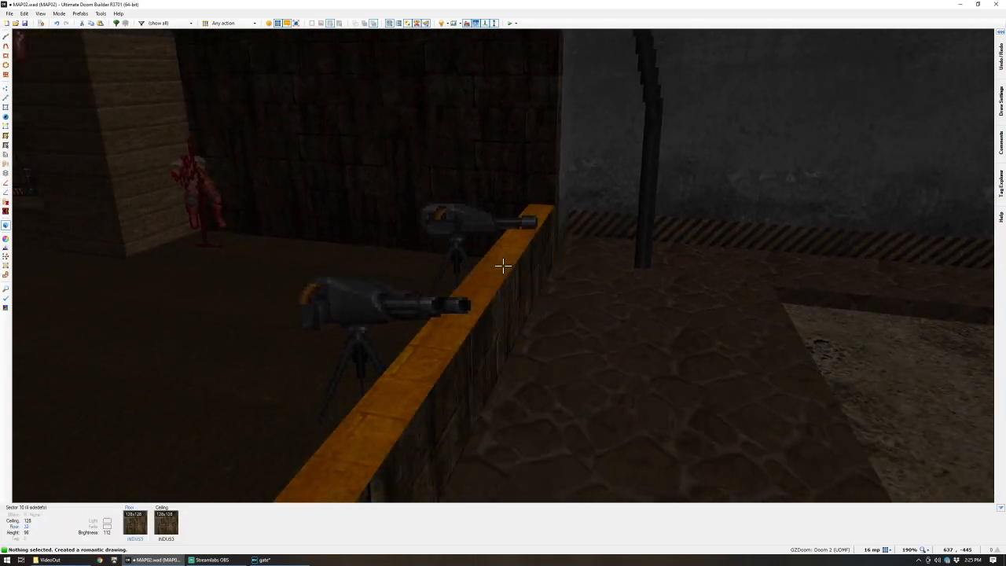
key("q")
- Draw three horizontal lines, each 512 units long, across the northern part of the turret room
scroll(504, 253, "up", 3)
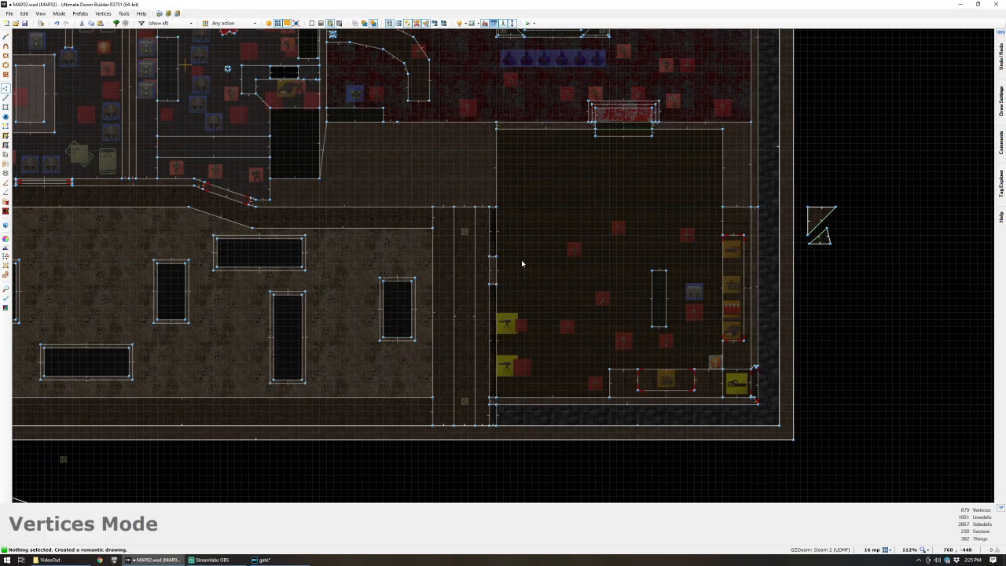
scroll(521, 264, "up", 3)
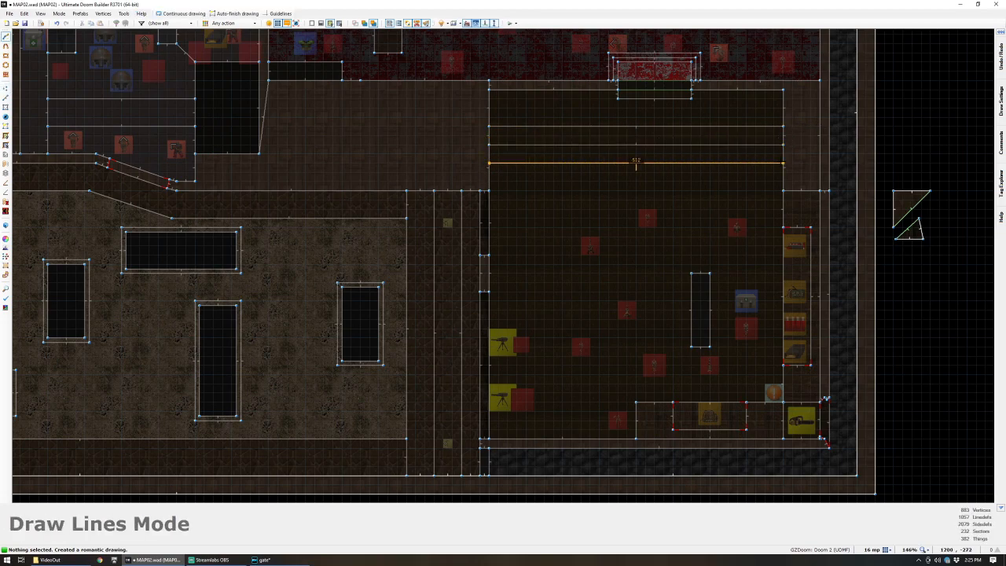
key("q")
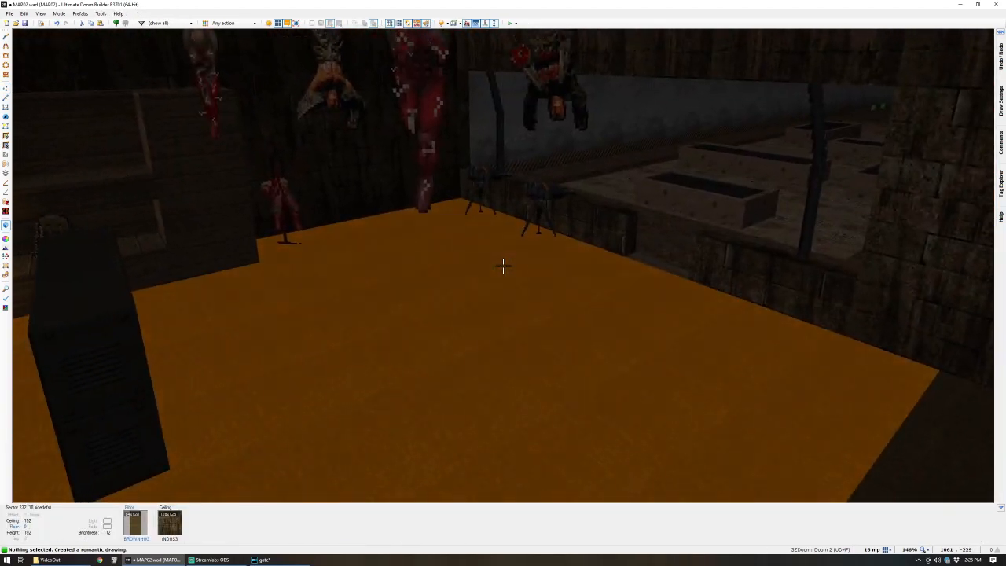
left_click(503, 265)
key("w")
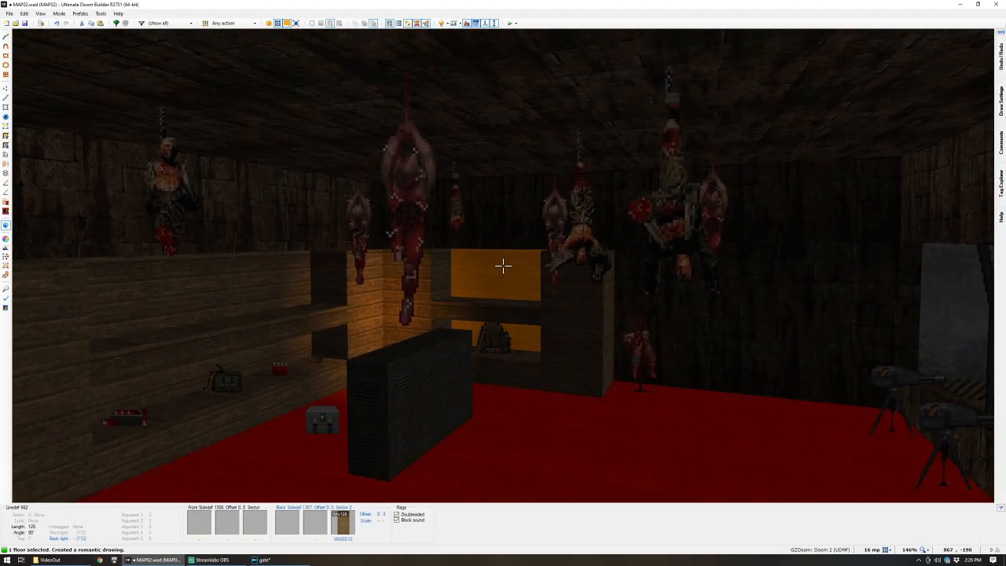
key("q")
scroll(542, 297, "up", 5)
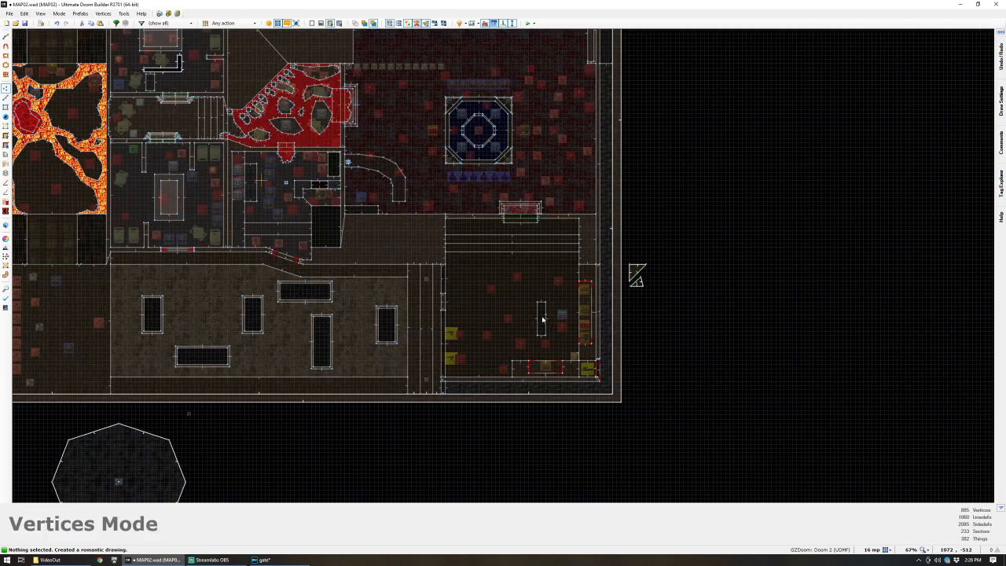
key("s")
left_click(489, 240)
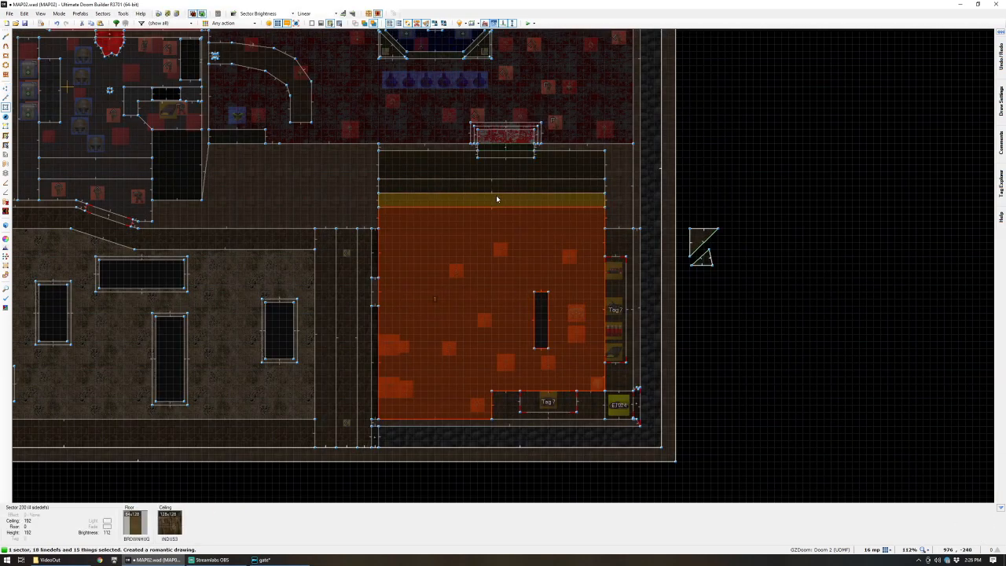
left_click(497, 198)
left_click(526, 187)
left_click(618, 243)
left_click(619, 280)
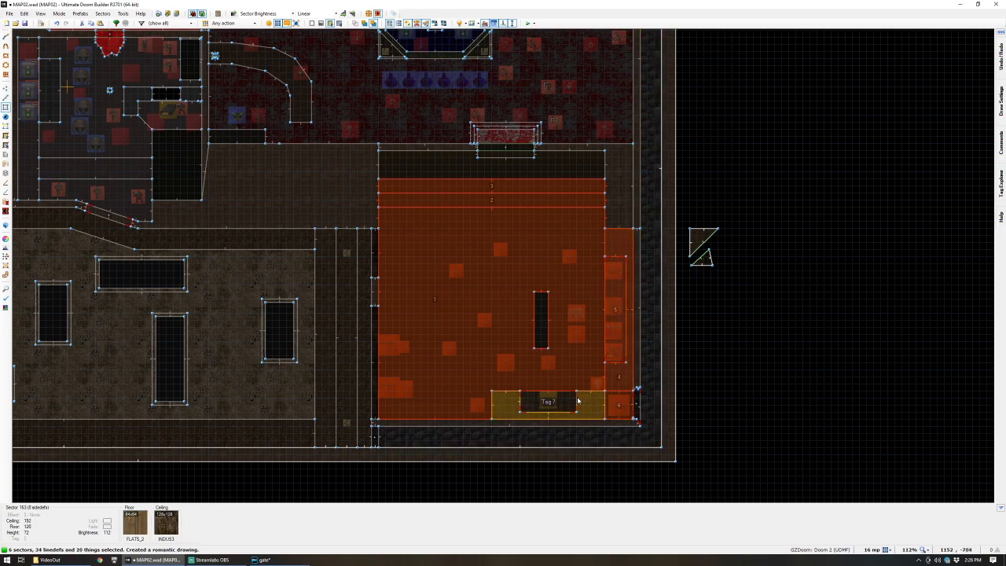
left_click(366, 357)
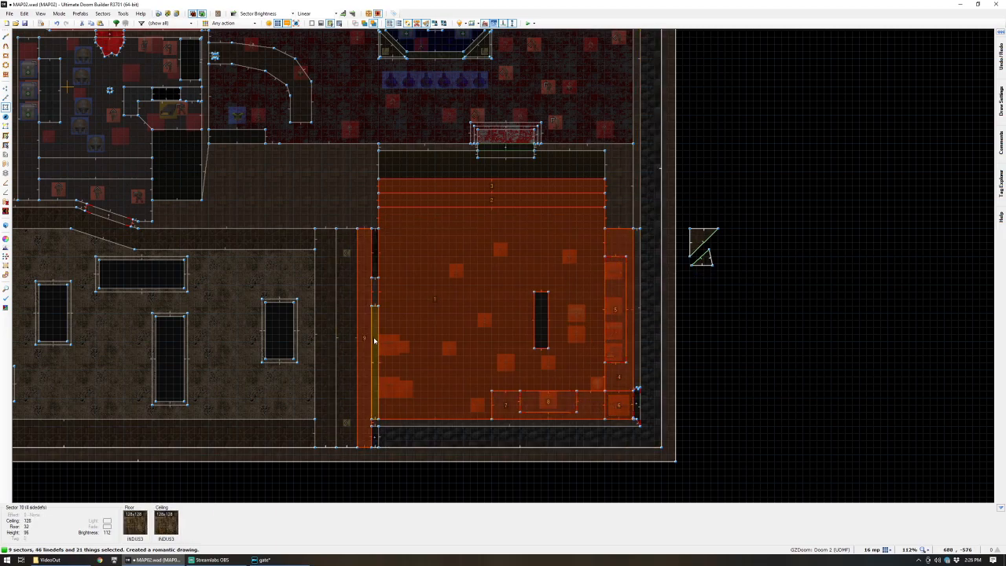
left_click(375, 268)
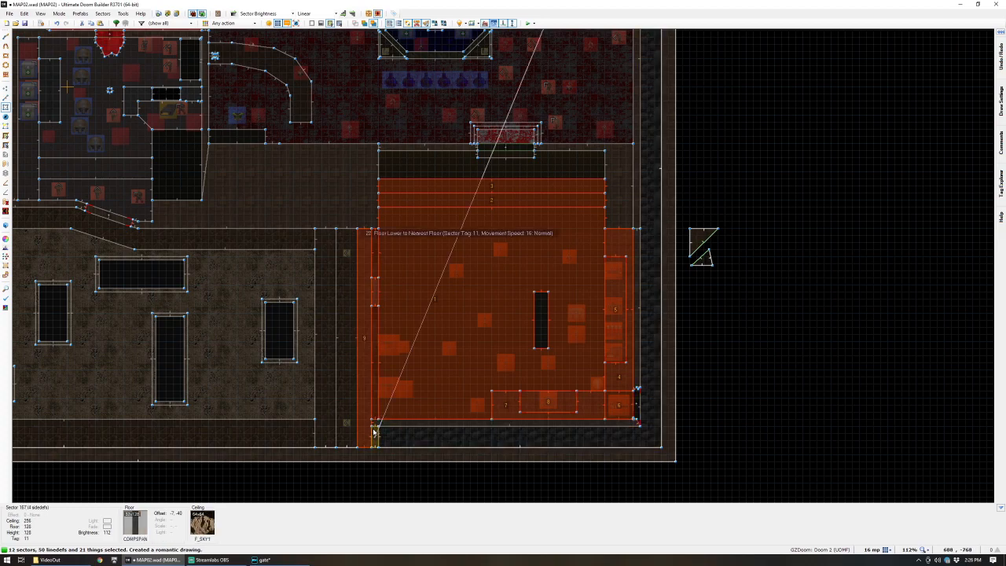
left_click(351, 366)
left_click(330, 360)
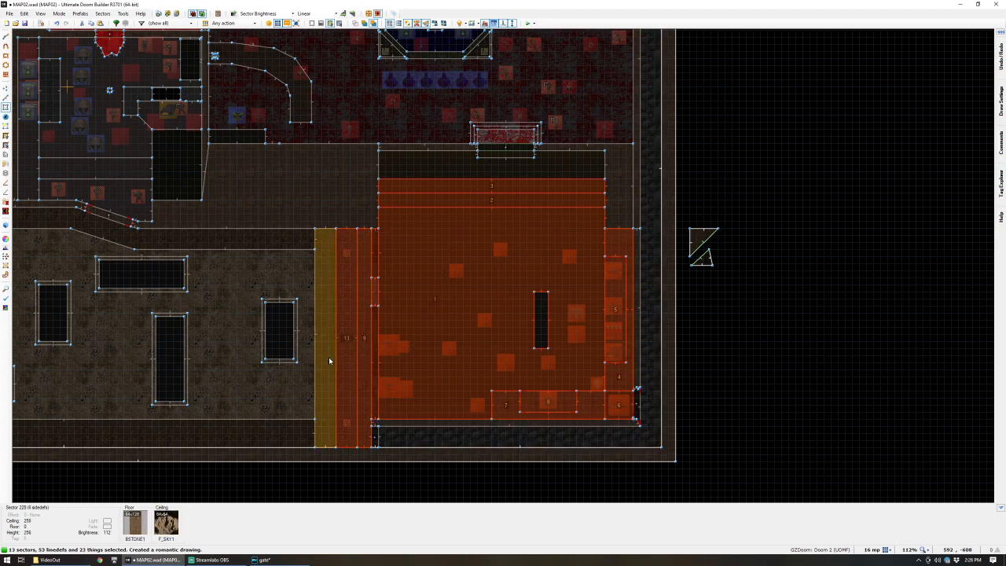
key("c")
key("q")
key("q")
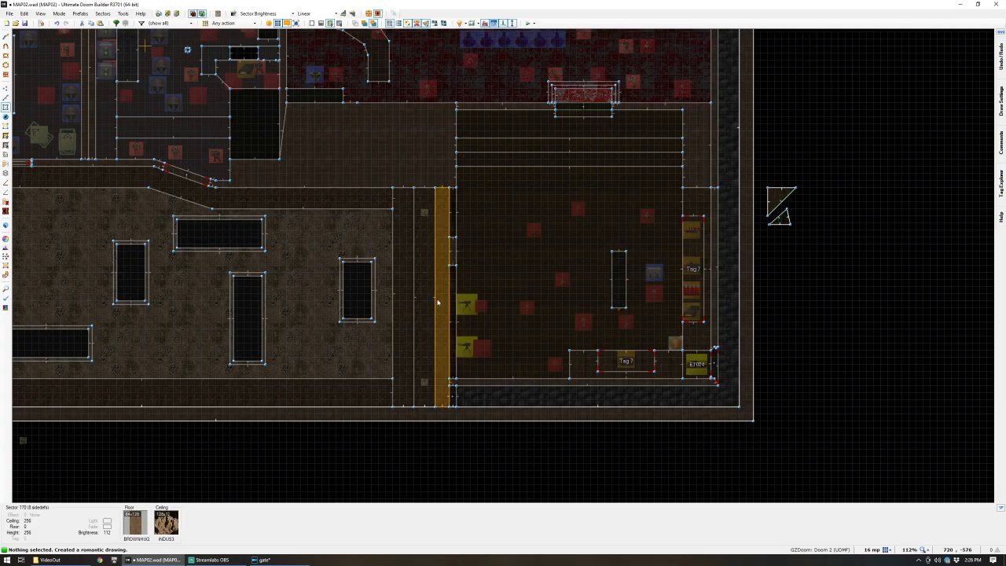
- Select the three stone strip sectors west of the turret room and the sectors along the room's west wall and its opening
left_click(417, 265)
left_click(413, 262)
left_click(432, 263)
left_click(440, 261)
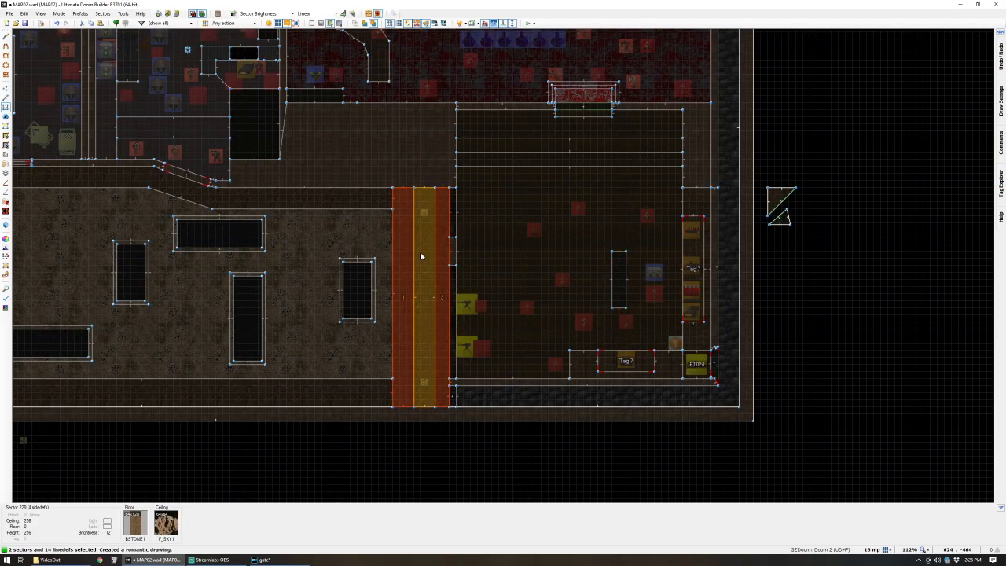
left_click(423, 256)
left_click(454, 229)
left_click(455, 351)
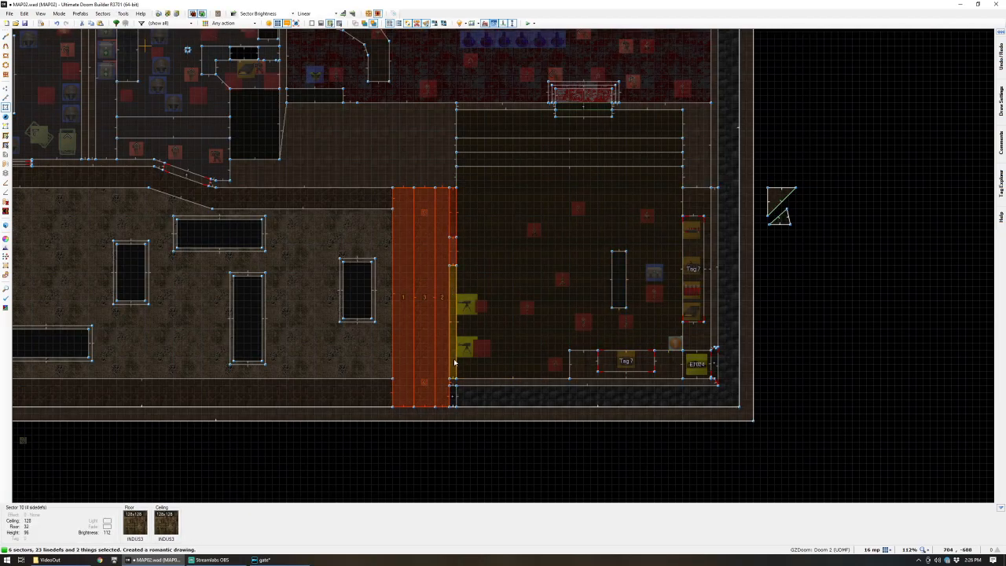
- Add the turret room's main floor, shelf and corner sectors, freestanding locker block and two southern new strips to the selection, excluding the northernmost strip
left_click(499, 333)
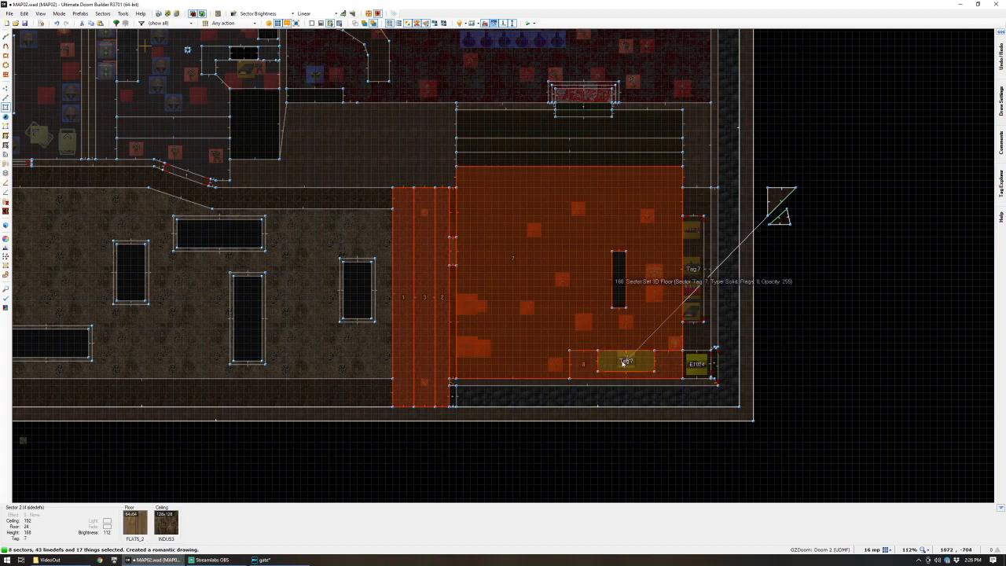
left_click(694, 363)
left_click(696, 336)
left_click(694, 269)
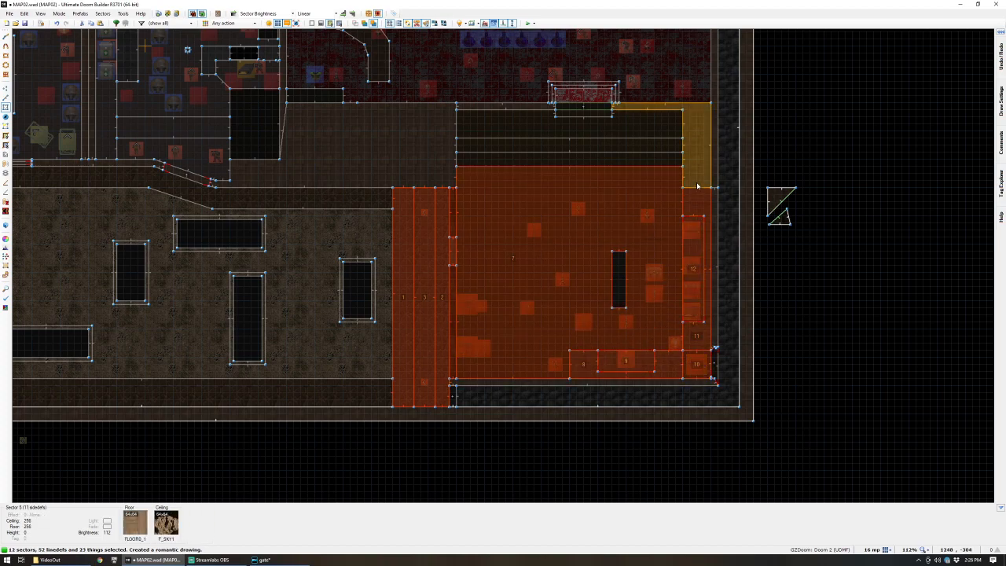
left_click(632, 172)
left_click(630, 160)
left_click(626, 190)
left_click(627, 149)
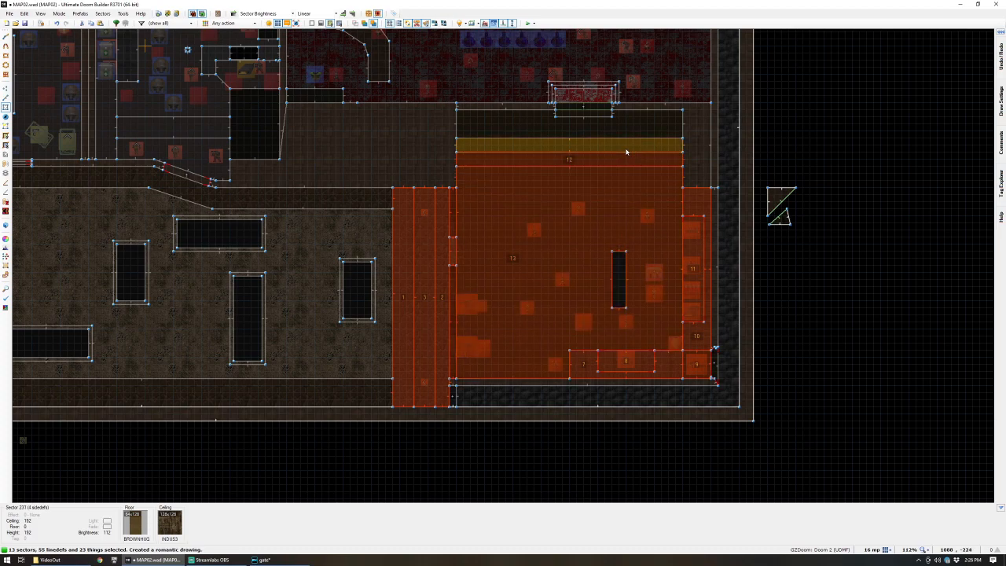
left_click(625, 128)
left_click(619, 279)
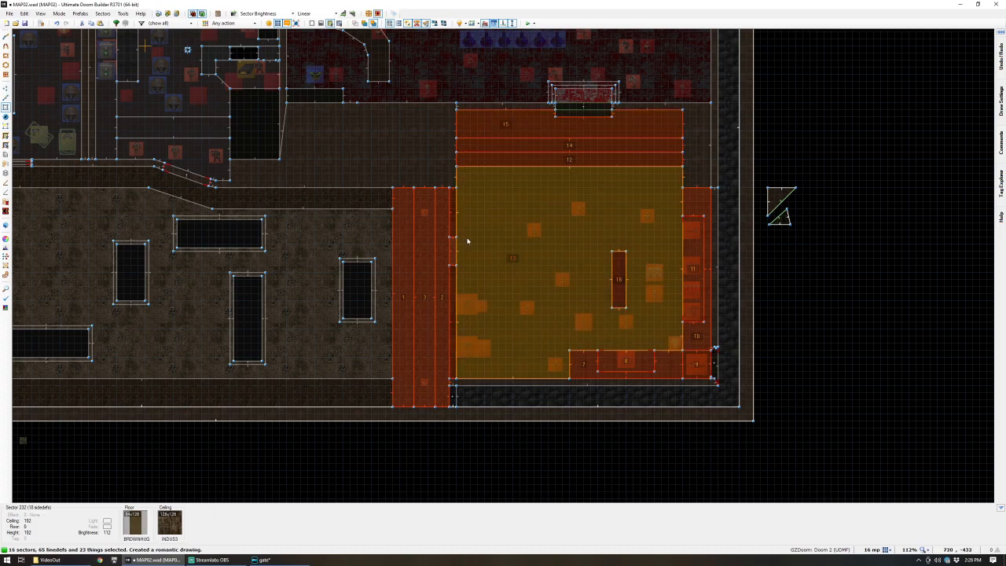
left_click(548, 127)
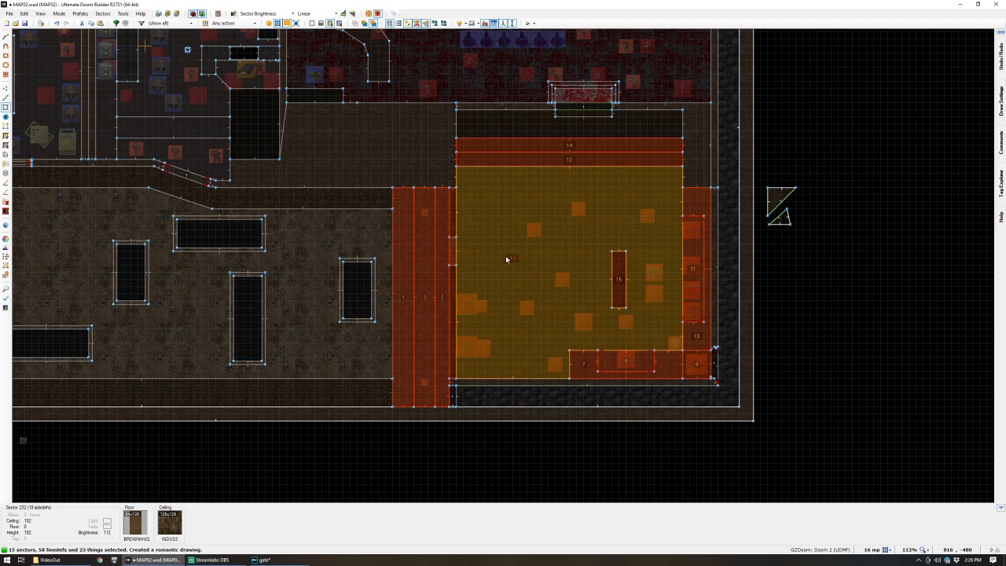
- Raise the selected sector floors by 32 units in 3D, adjusting the selected things' heights along with them
key("w")
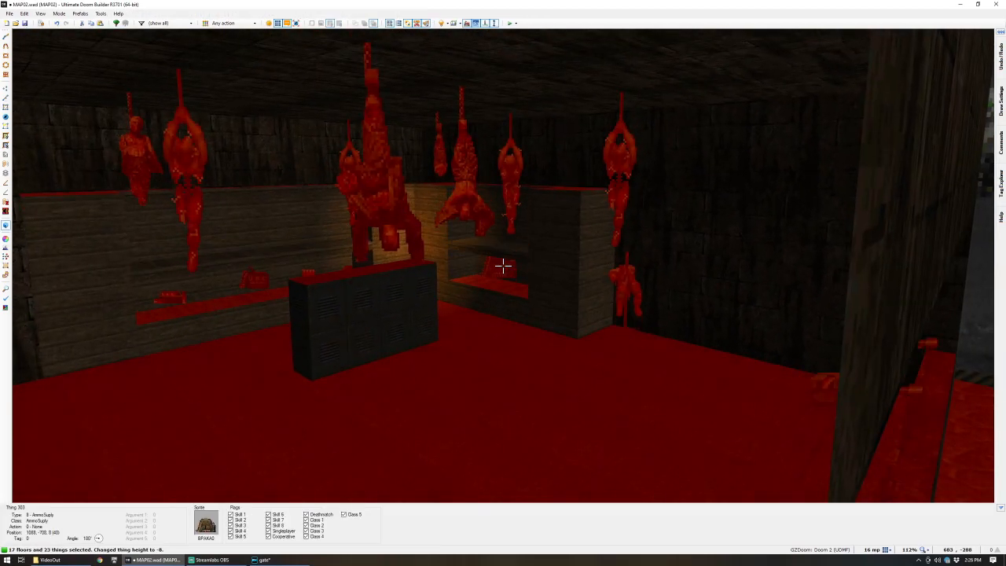
scroll(503, 267, "down", 2)
scroll(503, 266, "down", 1)
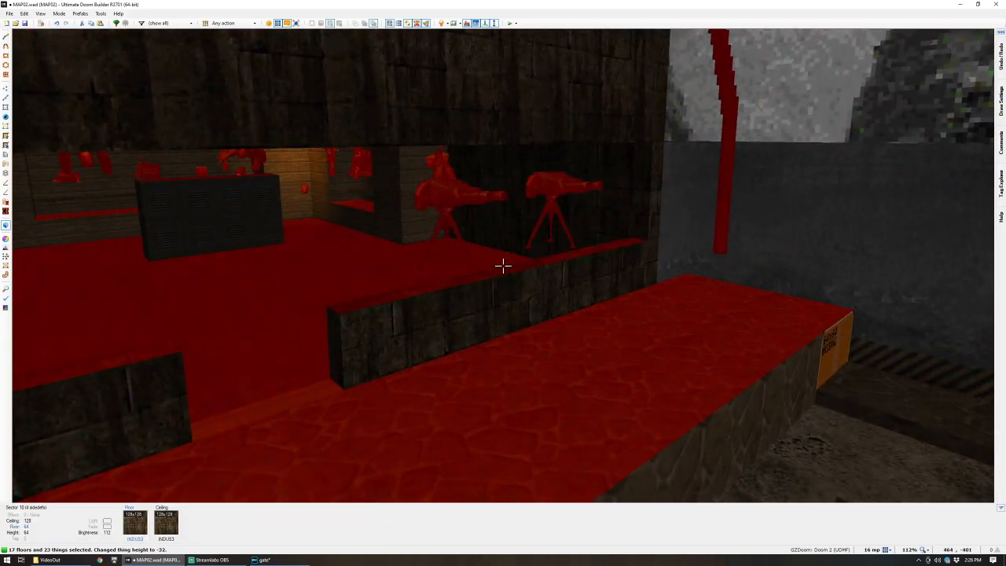
key("s")
key("w")
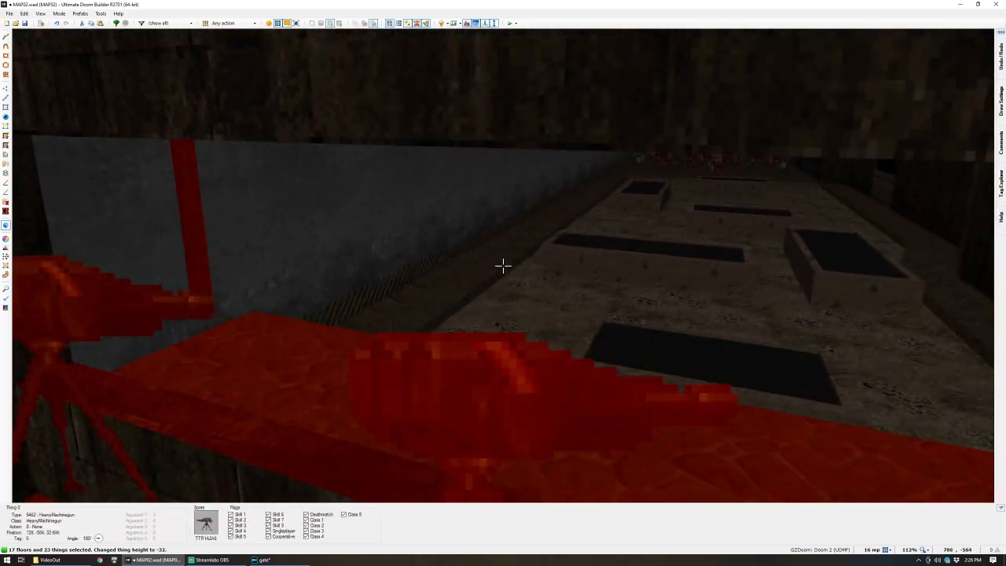
- Set the selected turret room floors to height 24, shifting the selected things with them, and clear the selection
scroll(504, 266, "up", 1)
key("s")
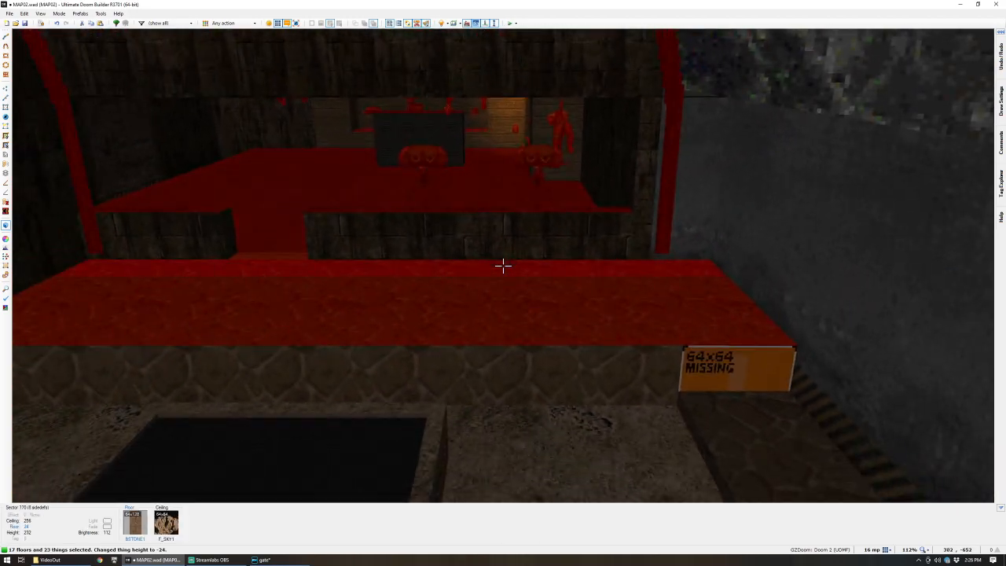
key("w")
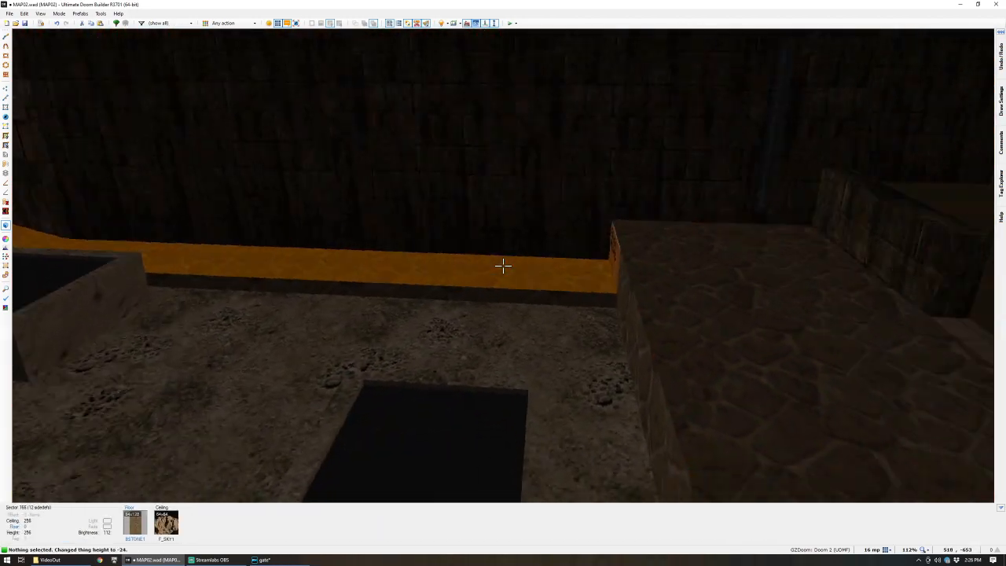
- Lower the outdoor stone strips west of the turret room into steps, setting a strip's floor height to 8
left_click(503, 265)
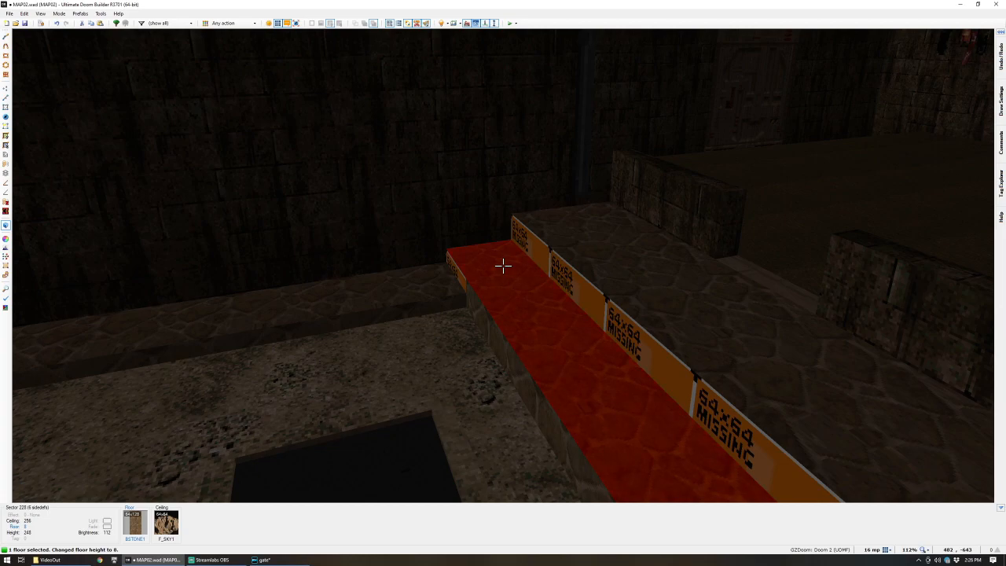
scroll(504, 265, "down", 1)
left_click(503, 265)
left_click(503, 266)
left_click(503, 266)
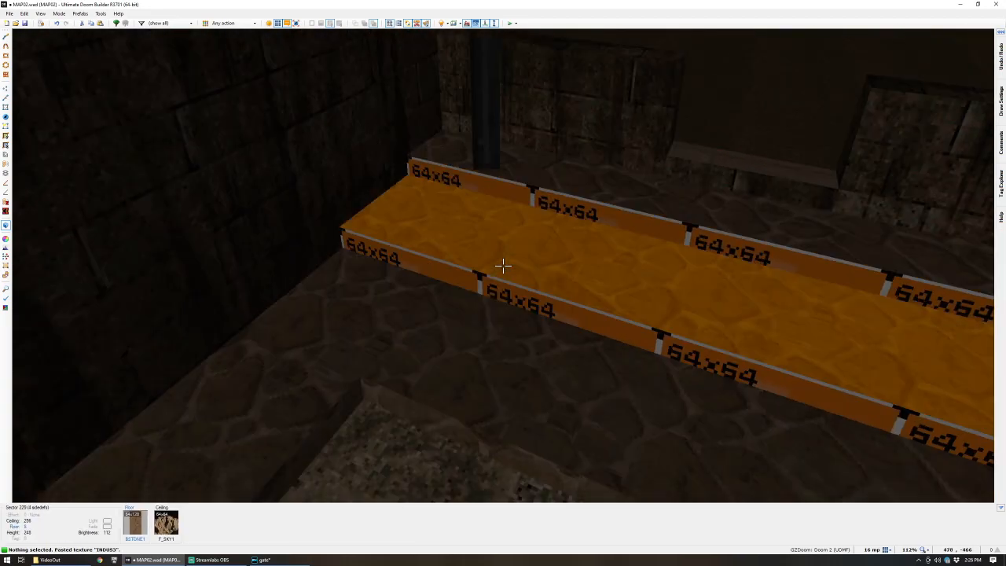
- Paste the INDUS3 texture onto the untextured risers of the outdoor stone steps
key("ctrl+v")
key("d")
key("w")
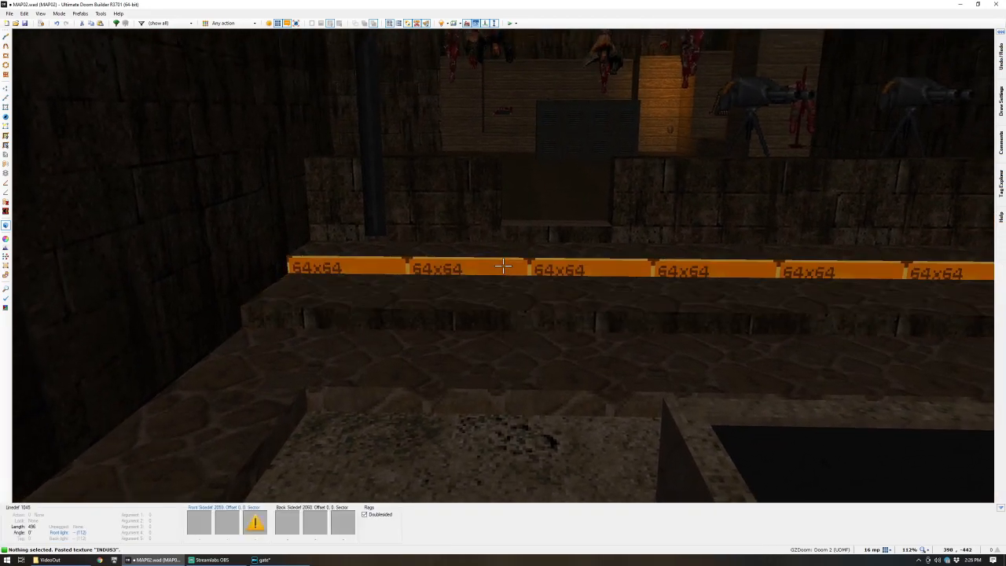
key("w")
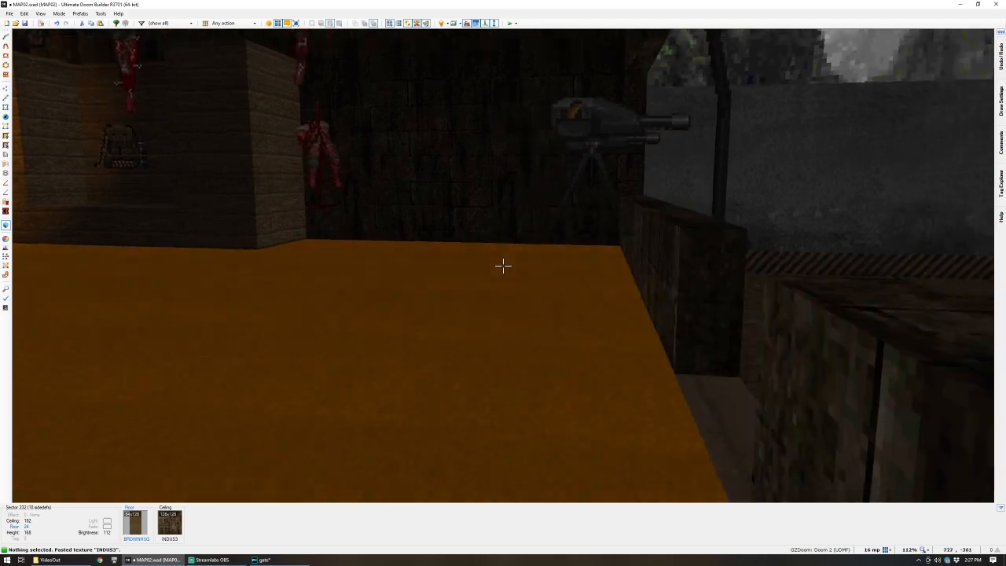
- Copy the turret room's BROWNHUG floor flat and paste it onto the floor of the west wall opening
key("ctrl+c")
key("w")
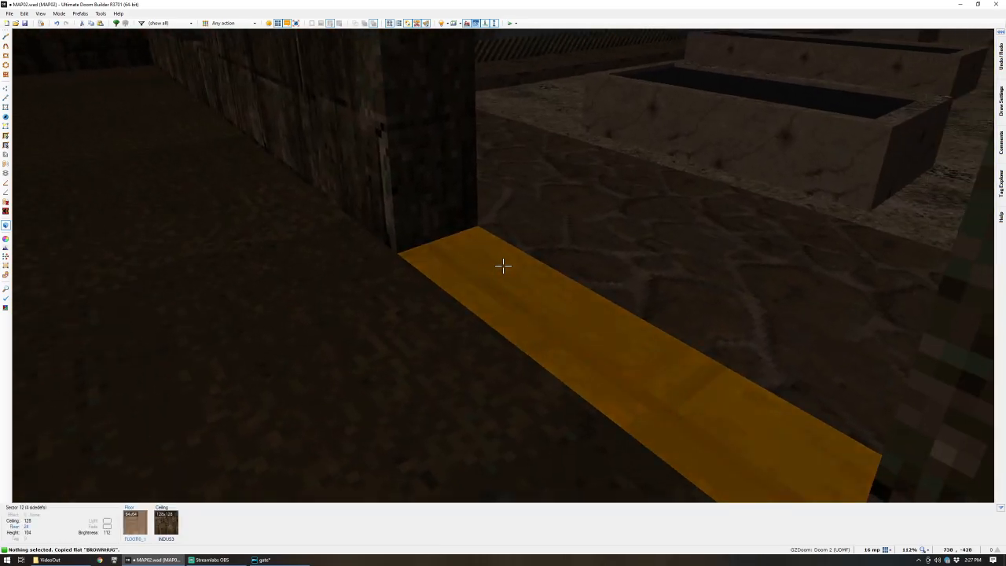
key("ctrl+v")
- Set the floors of the two narrow strips at the north end of the turret room to height 8
key("w")
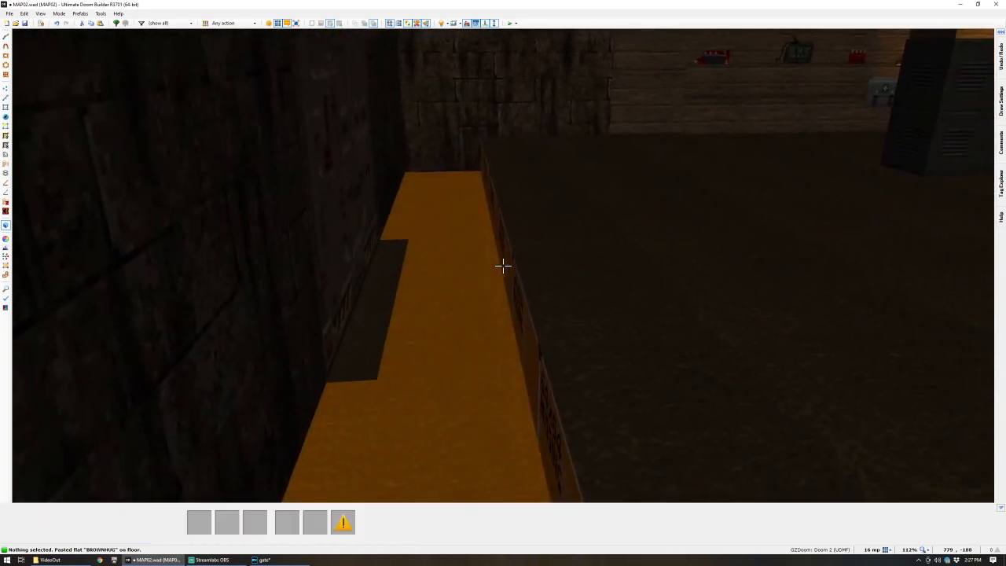
left_click(503, 267)
left_click(504, 267)
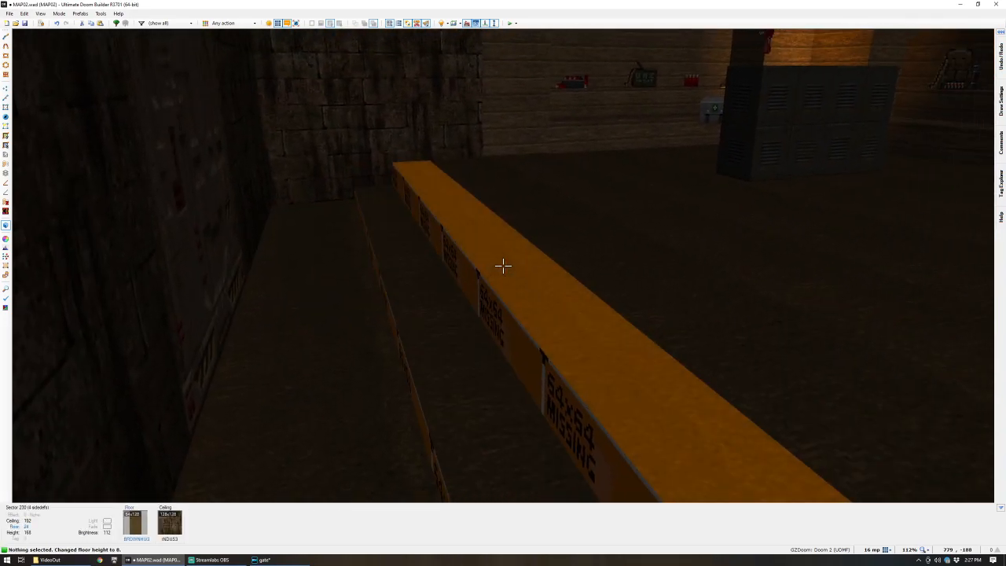
left_click(503, 266)
scroll(503, 266, "down", 2)
left_click(503, 267)
left_click(503, 266)
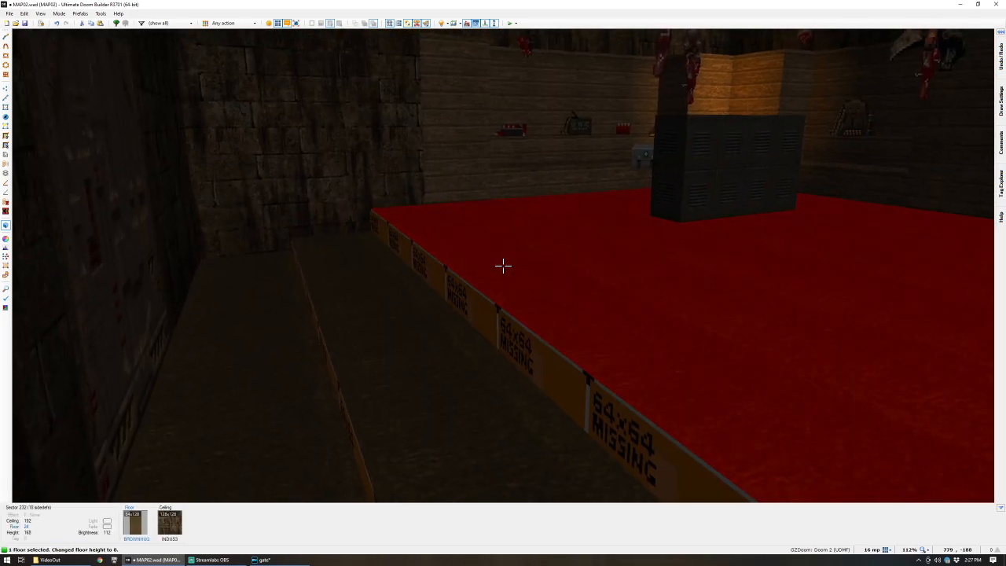
left_click(503, 266)
- Draw another 512-unit line across the turret room, south of the existing strip lines, and set the new strip's floor height to 16
key("q")
scroll(503, 266, "down", 3)
scroll(546, 291, "up", 4)
key("space")
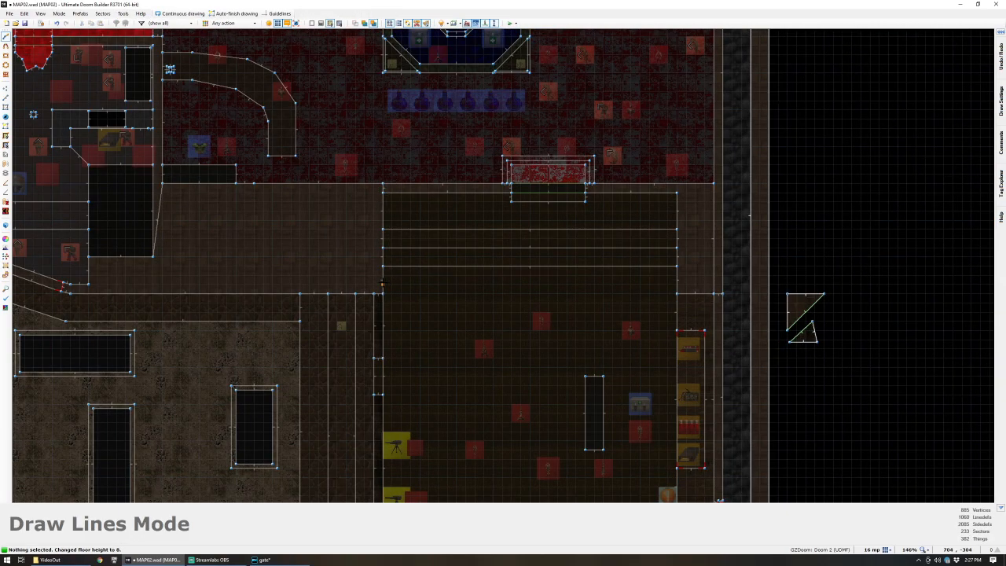
left_click(677, 284)
key("q")
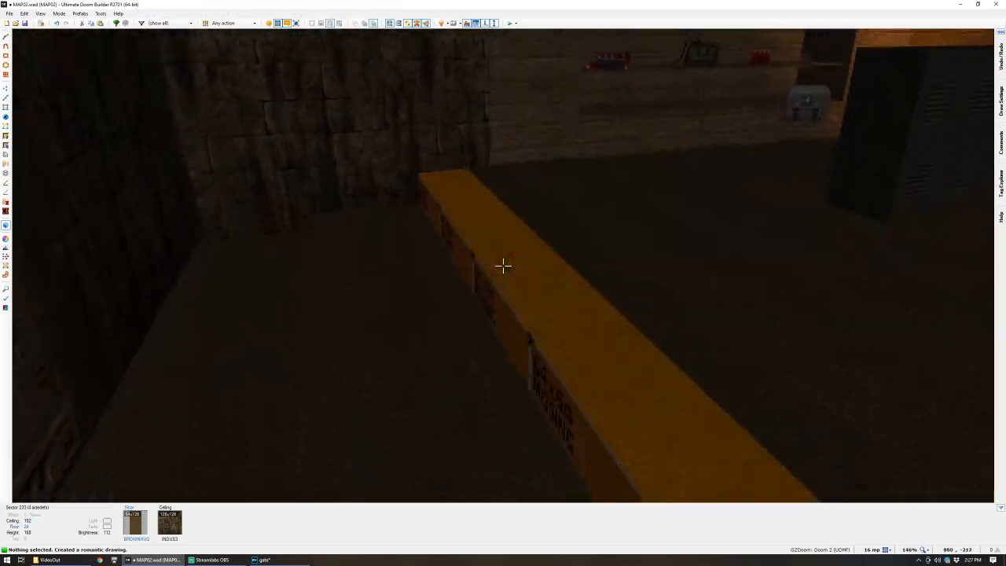
left_click(504, 266)
left_click(504, 266)
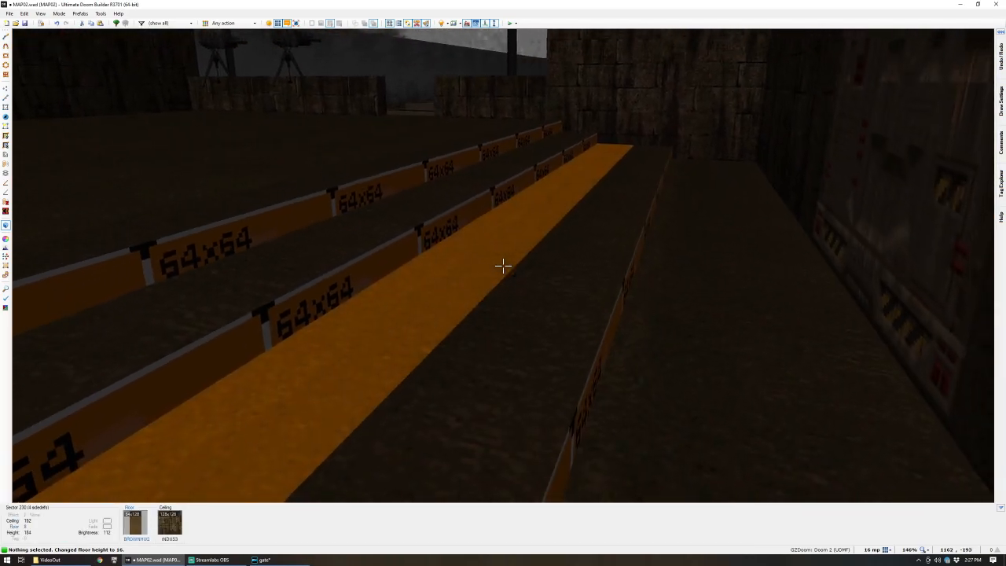
- Paste the BROWNHUG texture onto the untextured risers of the turret room's interior steps
left_click(503, 265)
scroll(503, 265, "down", 1)
key("ctrl+v")
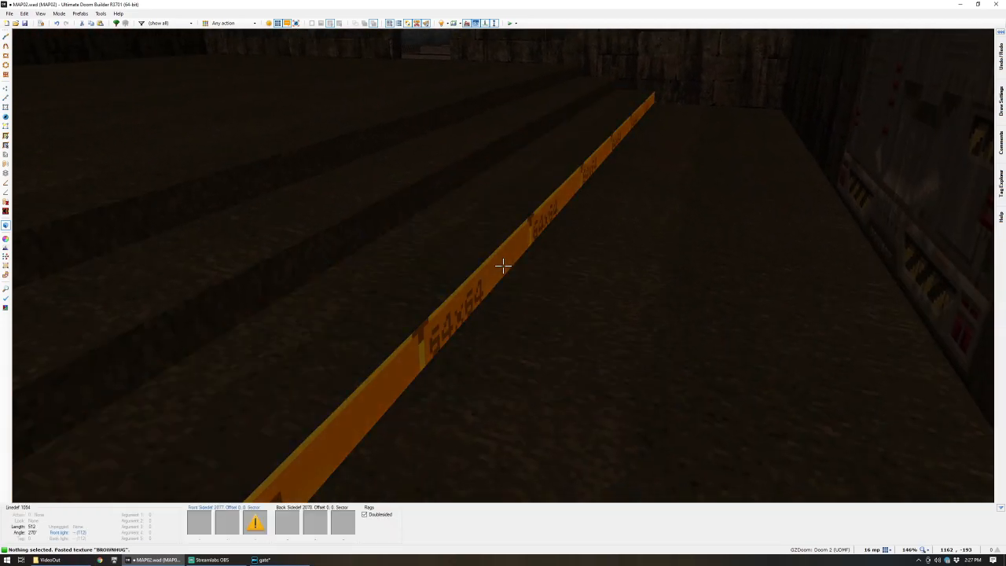
key("ctrl+v")
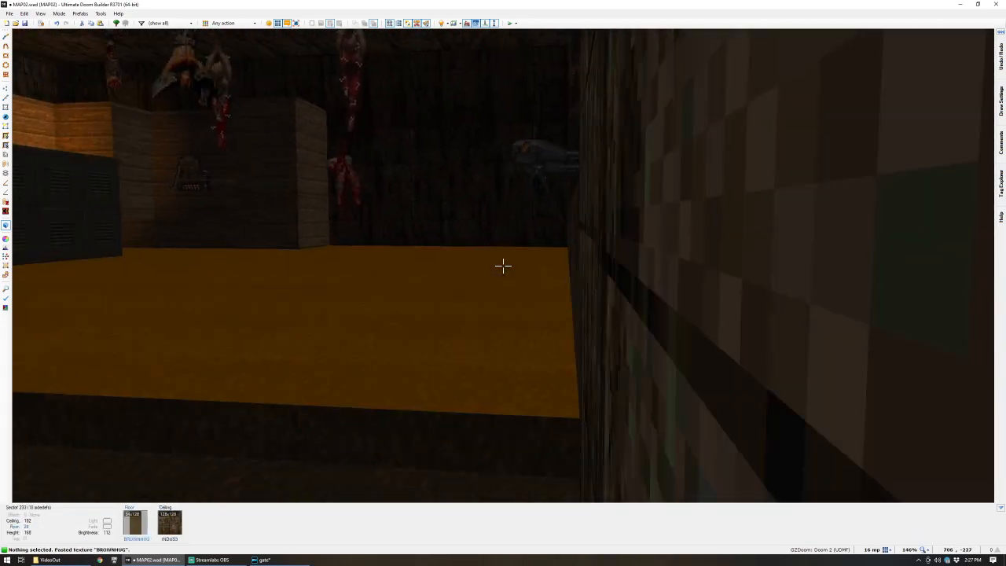
- Copy the INDUS3 wall texture and paste it onto the risers of the turret room's interior steps
key("ctrl+c")
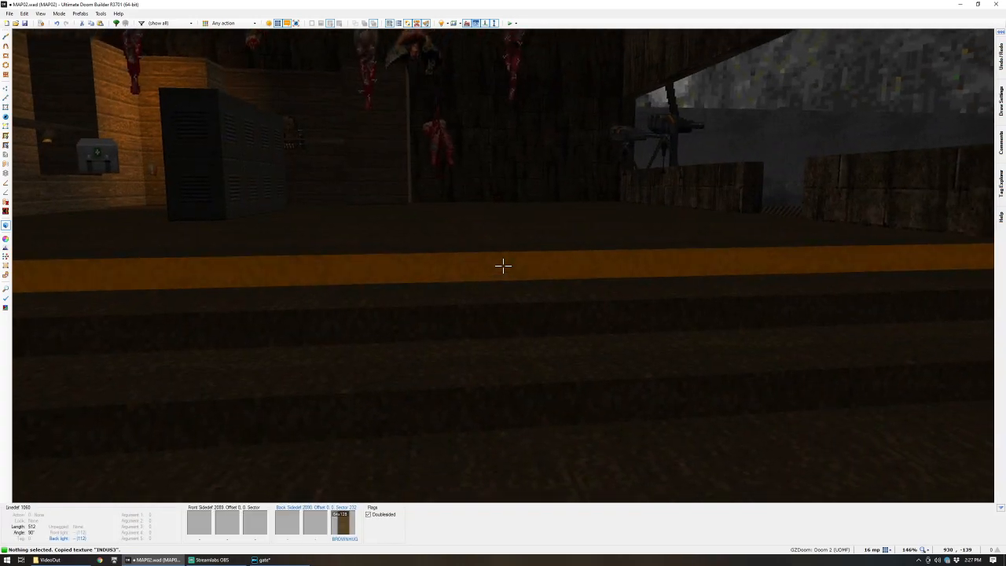
key("ctrl+v")
key("ctrl+v")
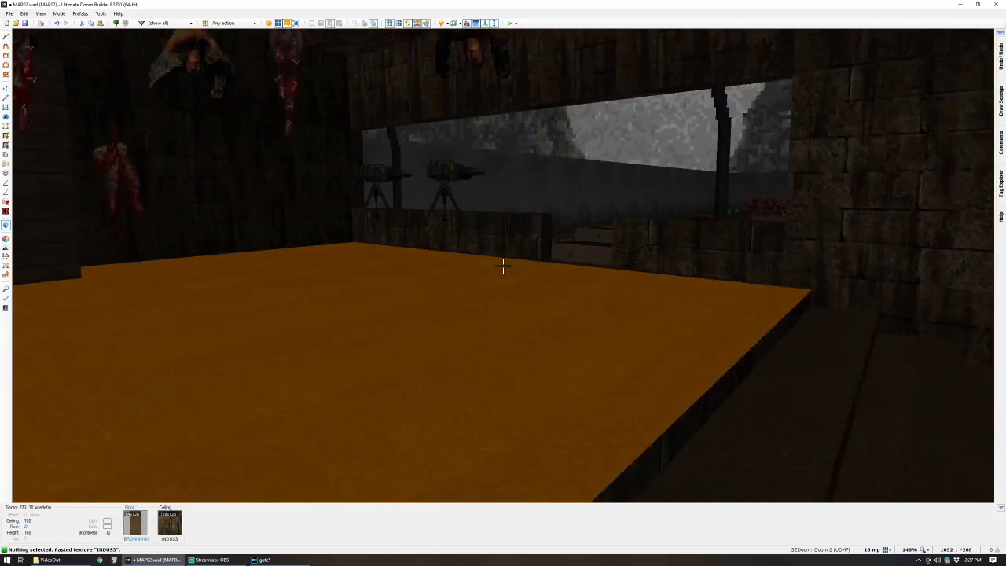
- Raise the ceiling of the triangular control sector for the turret room's 3D shelf to 96
key("w")
key("w")
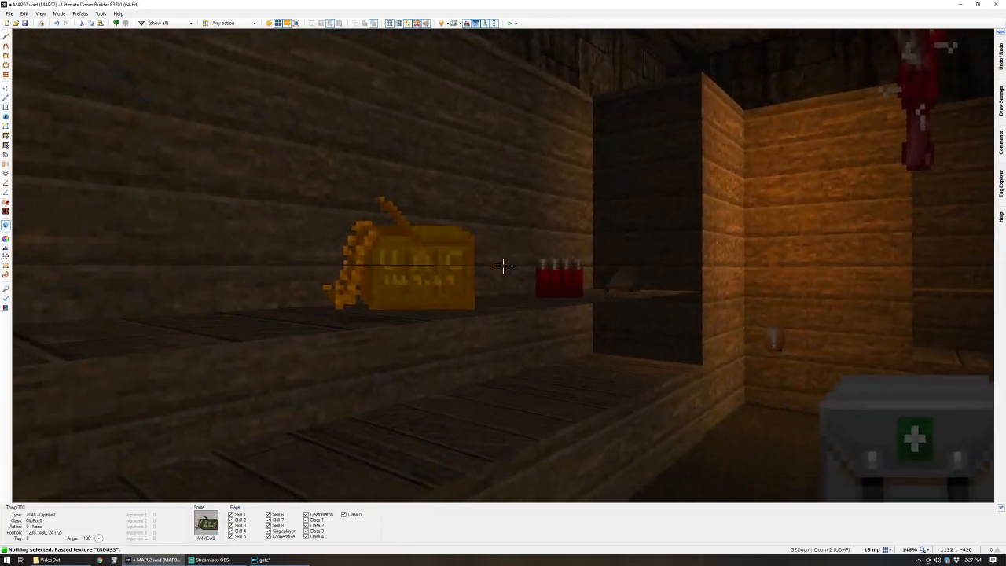
key("s")
key("w")
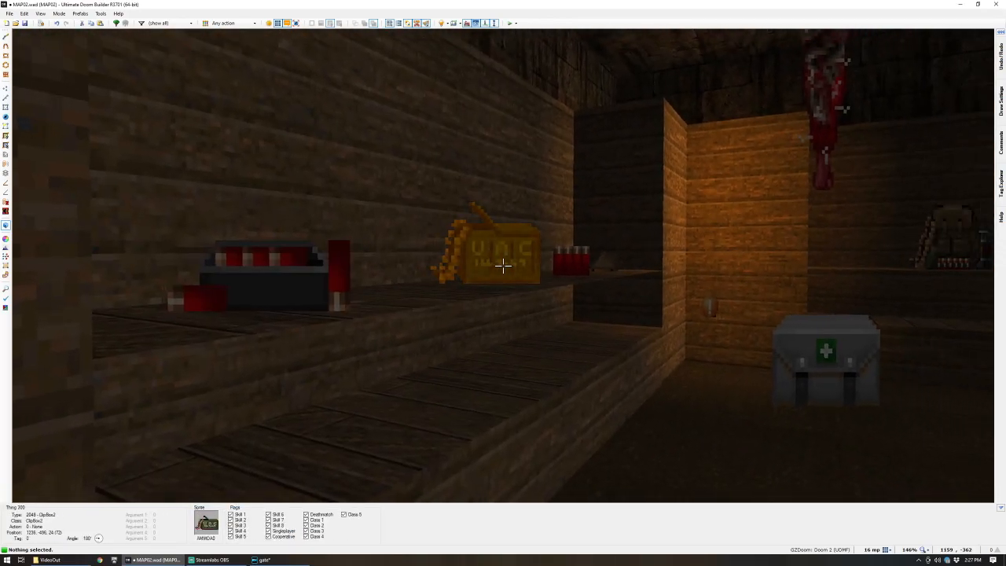
key("a")
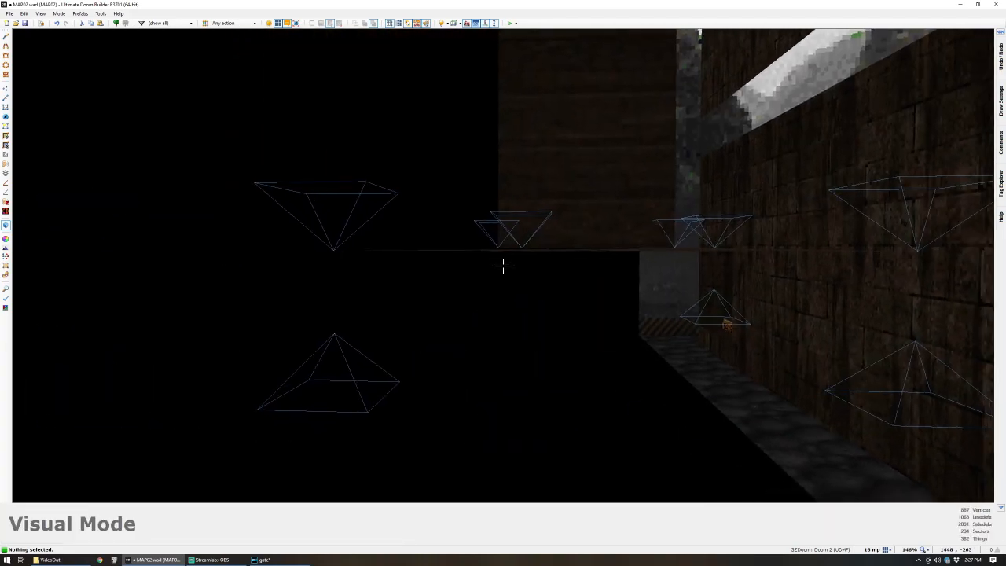
key("s")
key("w")
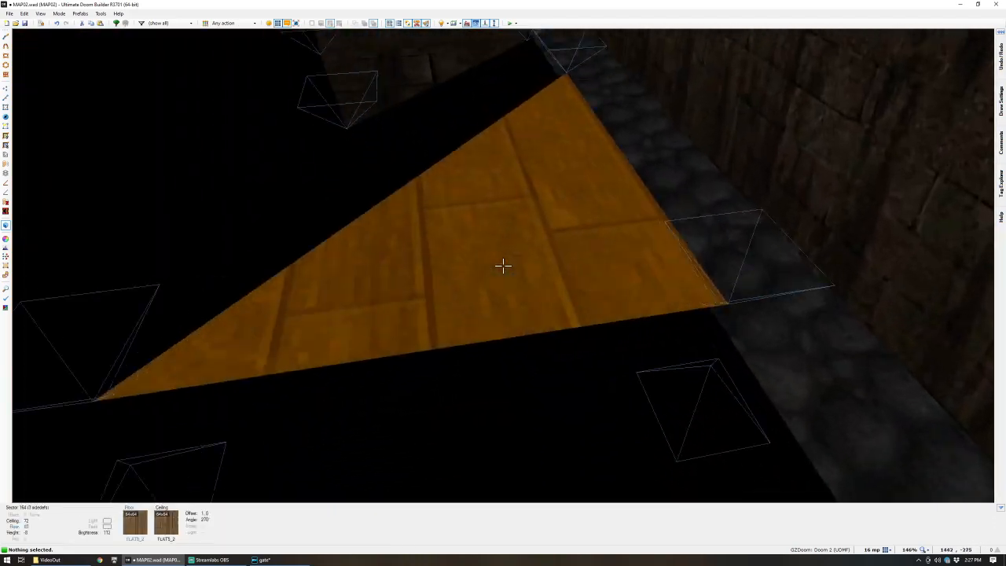
key("s")
key("w")
key("s")
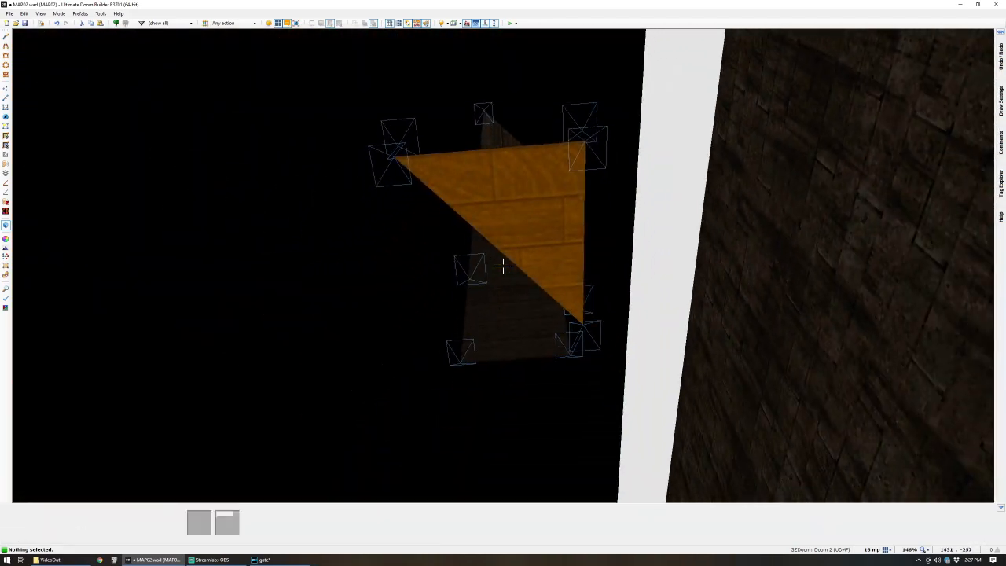
left_click(503, 266)
key("w")
key("w")
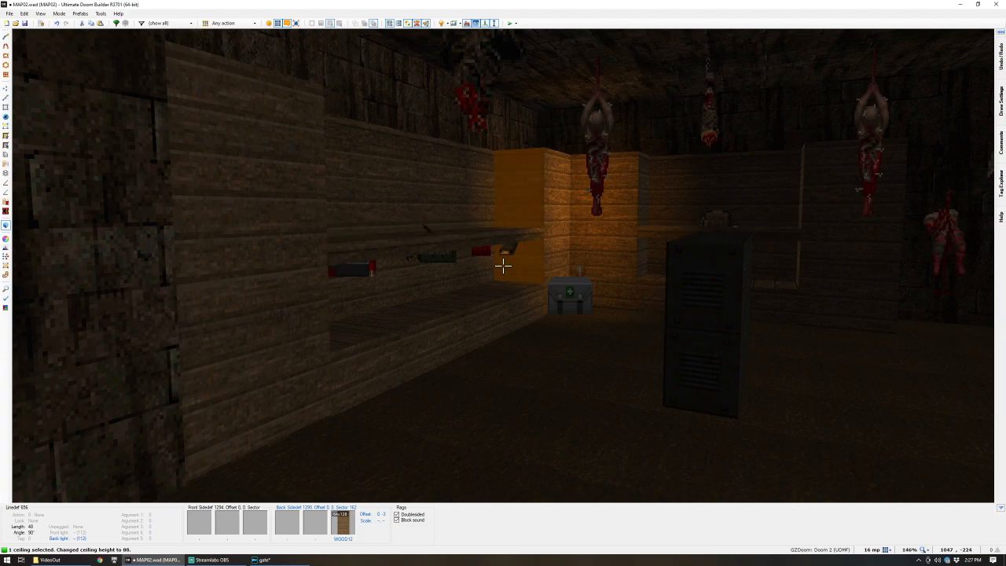
key("w")
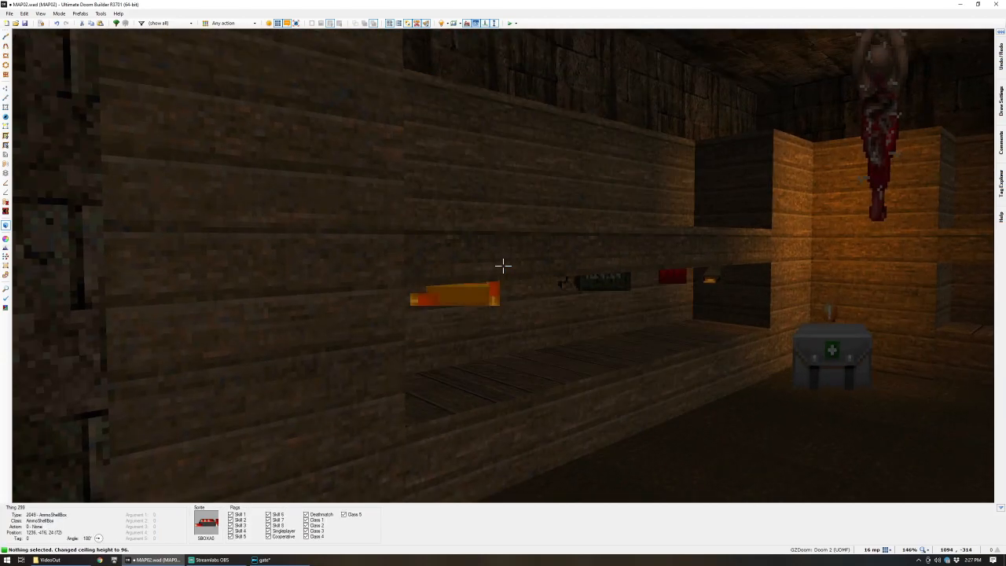
- Select the four ammo items at the east wall's upper shelf and set their height to 48
left_click(503, 265)
left_click(504, 266)
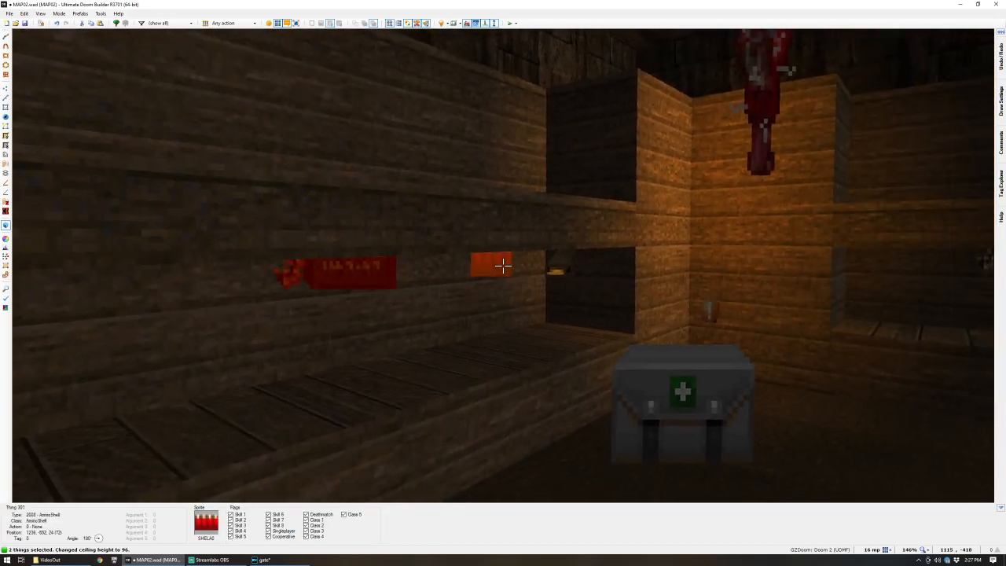
left_click(503, 266)
key("c")
left_click(503, 266)
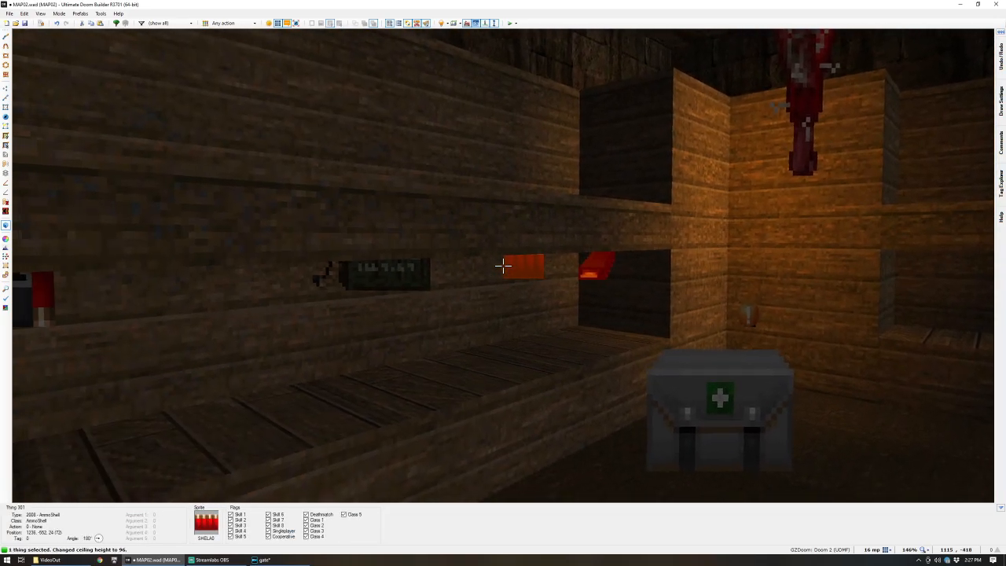
left_click(503, 266)
left_click(503, 266)
left_click(503, 266)
scroll(503, 265, "up", 1)
key("s")
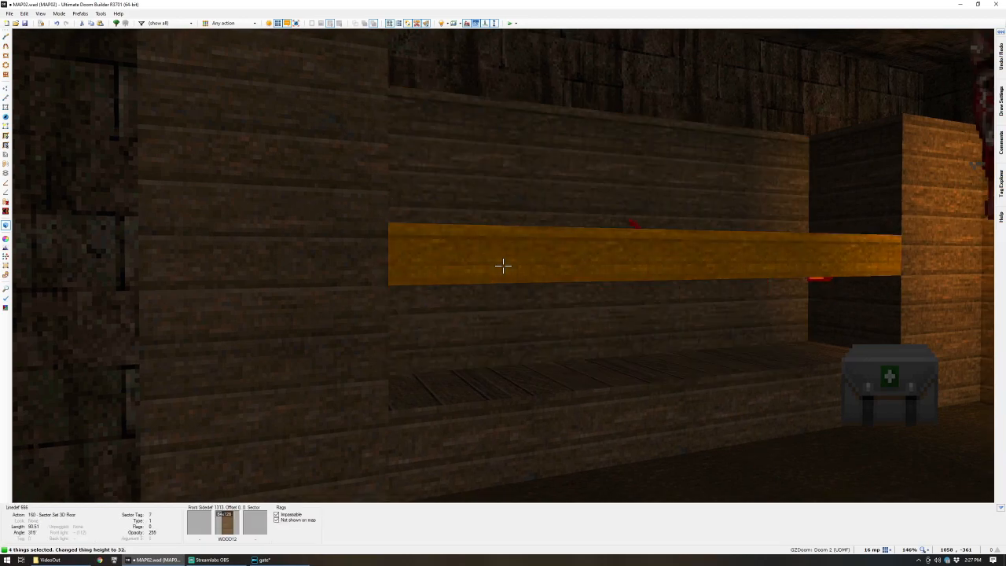
scroll(504, 265, "up", 1)
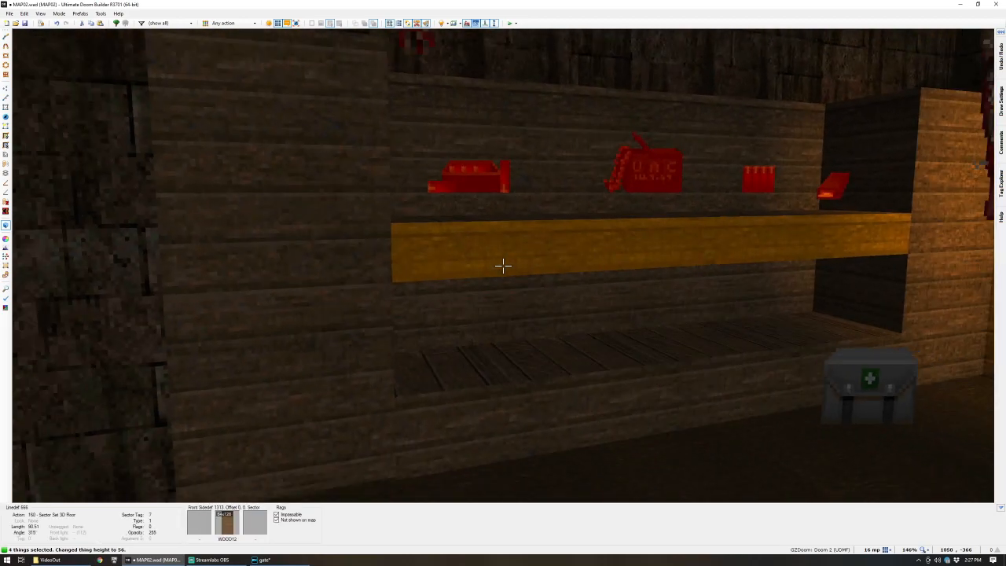
key("c")
- Set the height of the AmmoSupply backpack in the south shelf alcove to 0
key("w")
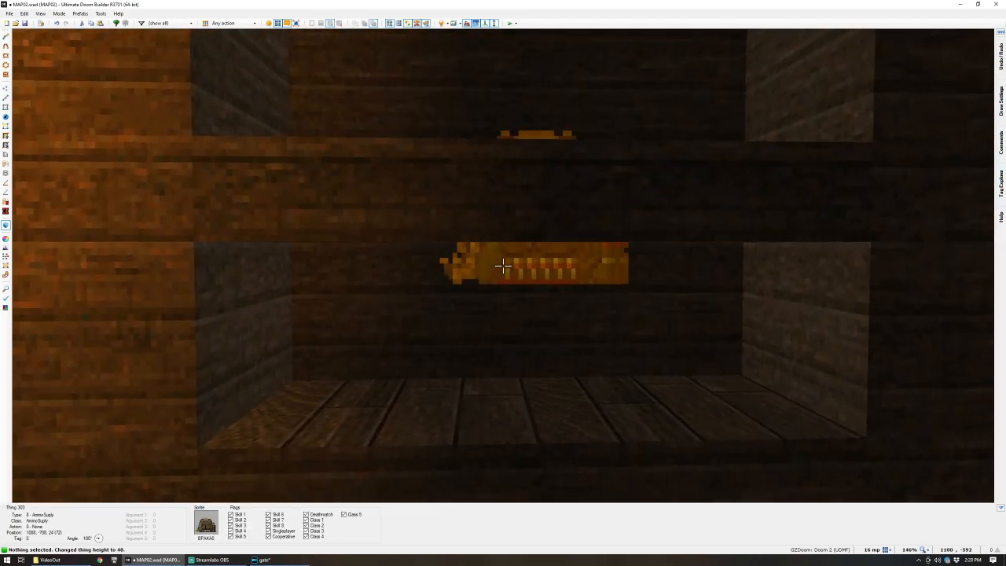
left_click(504, 266)
key("s")
key("c")
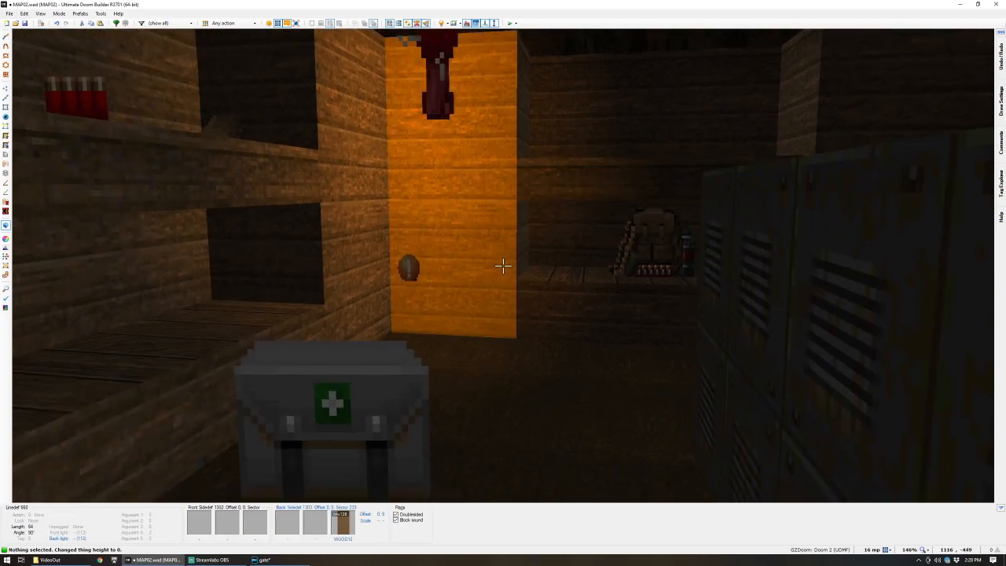
- Set the height of the medikit beside the locker block to 0
key("w")
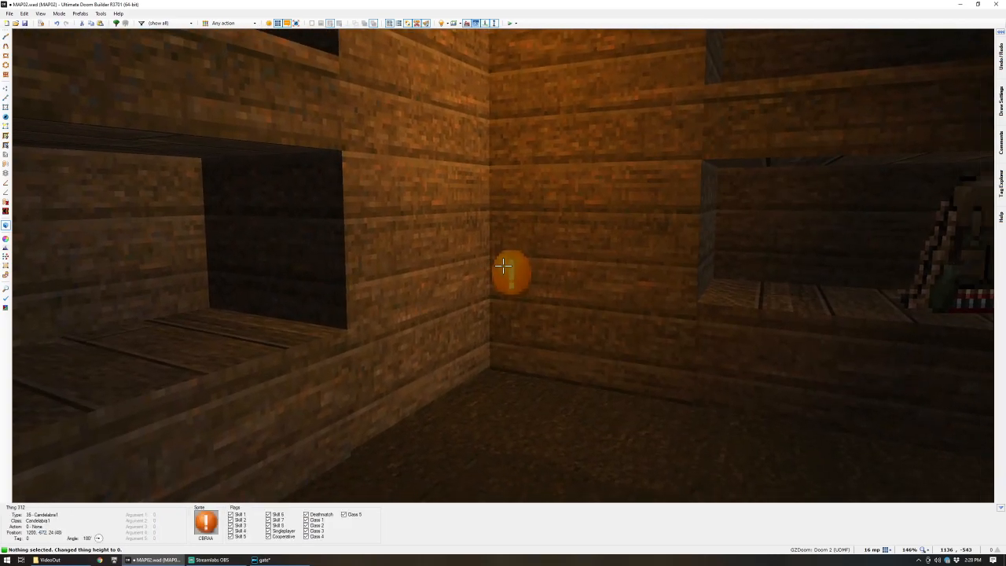
key("s")
key("w")
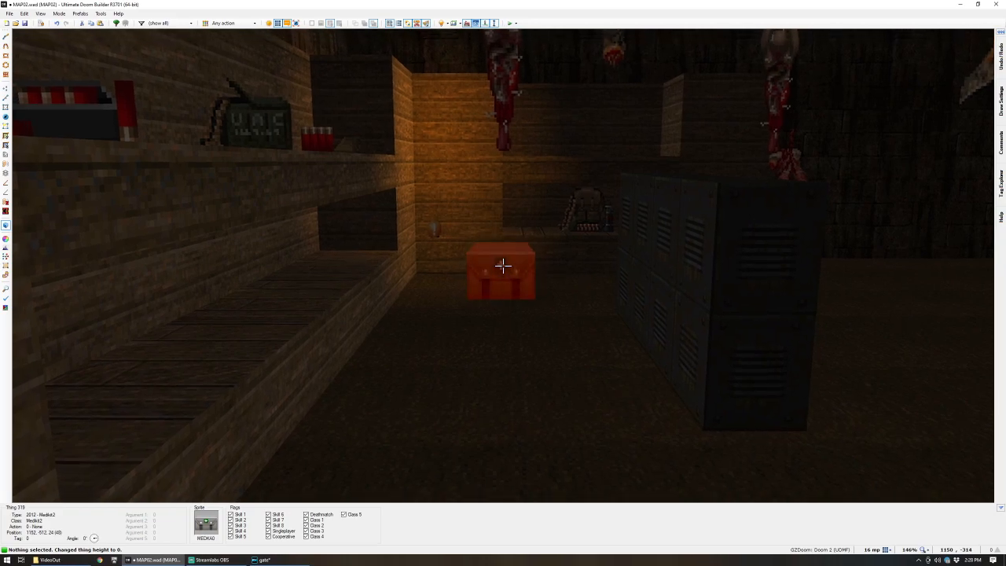
left_click(503, 266)
scroll(503, 266, "down", 6)
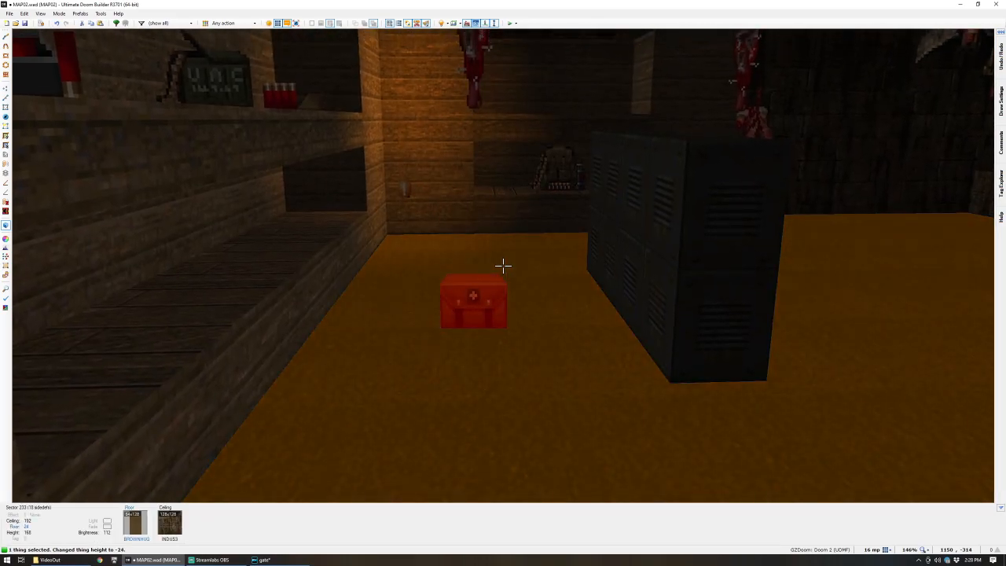
scroll(504, 266, "up", 4)
scroll(504, 266, "down", 1)
left_click(504, 266)
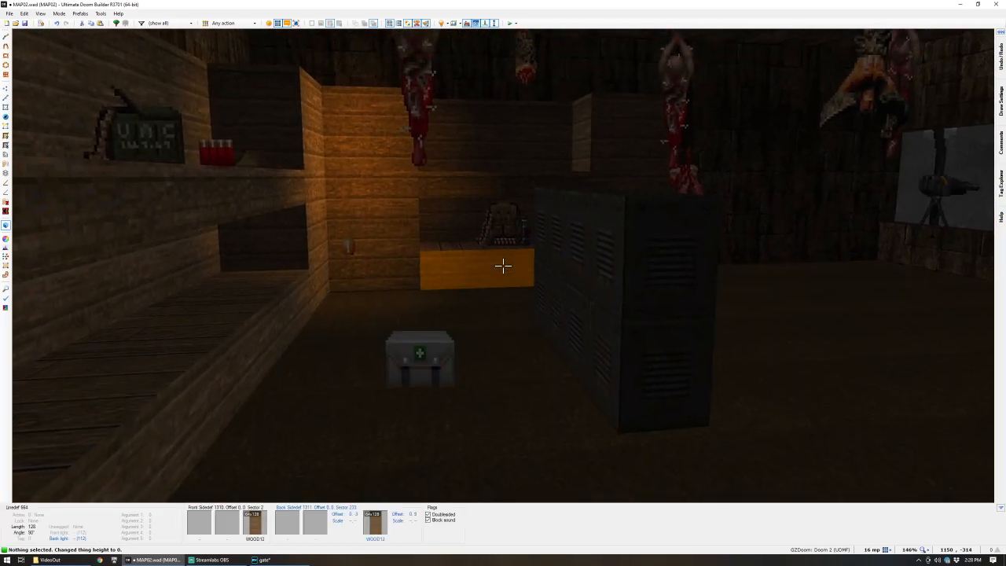
key("d")
key("w")
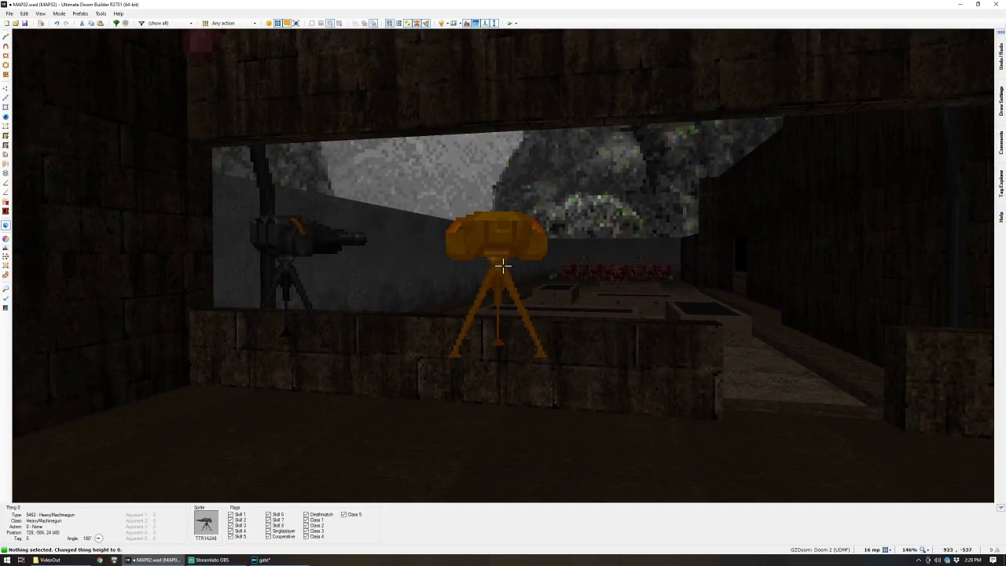
- Select the two HeavyMachinegun turrets at the room's window and lower both to height 0
left_click(503, 266)
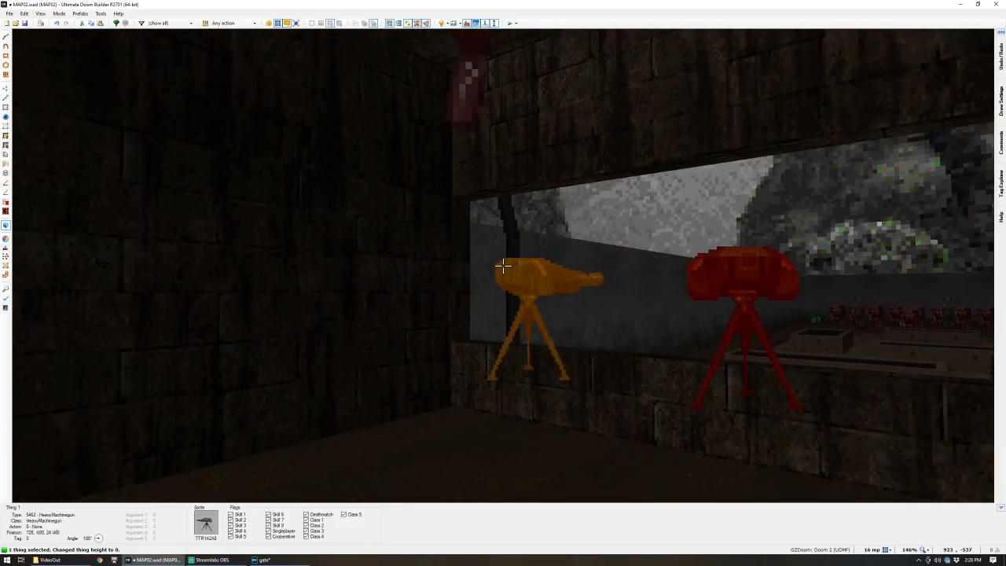
left_click(503, 266)
scroll(503, 266, "up", 2)
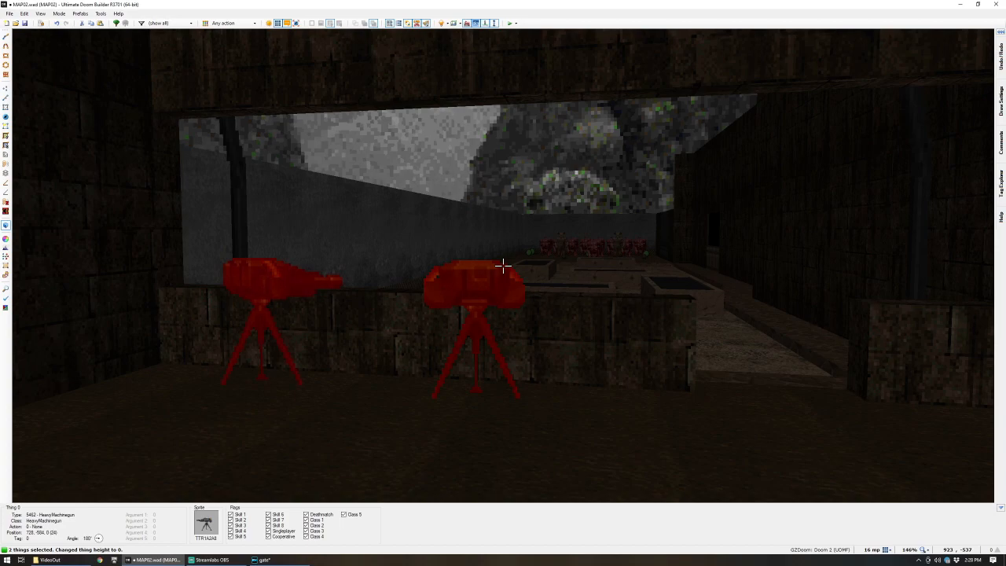
key("w")
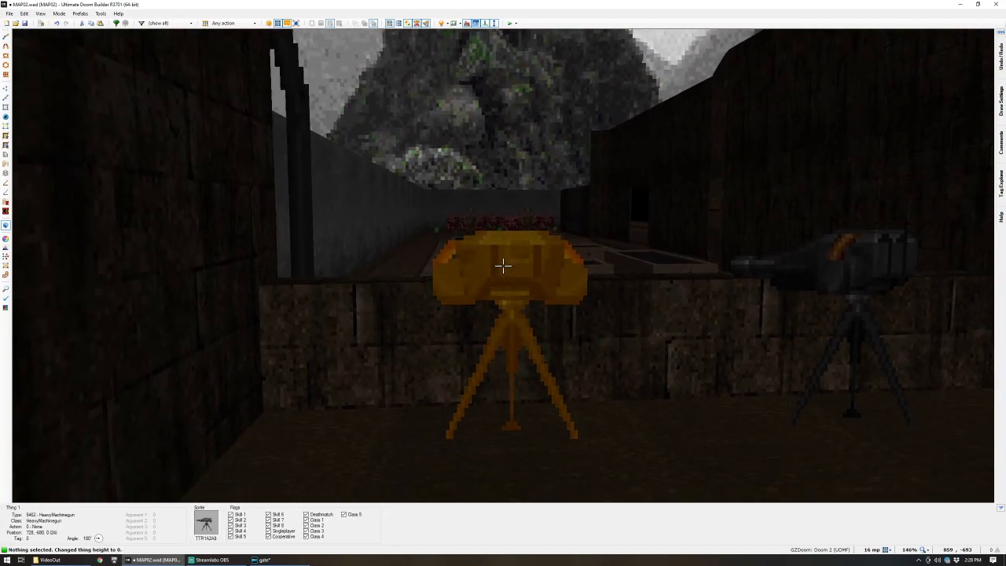
- Spread the two turrets farther apart along the window wall, towards the room's north and south ends
key("q")
scroll(502, 262, "down", 3)
scroll(496, 256, "up", 3)
key("t")
left_click_drag(449, 263, 438, 140)
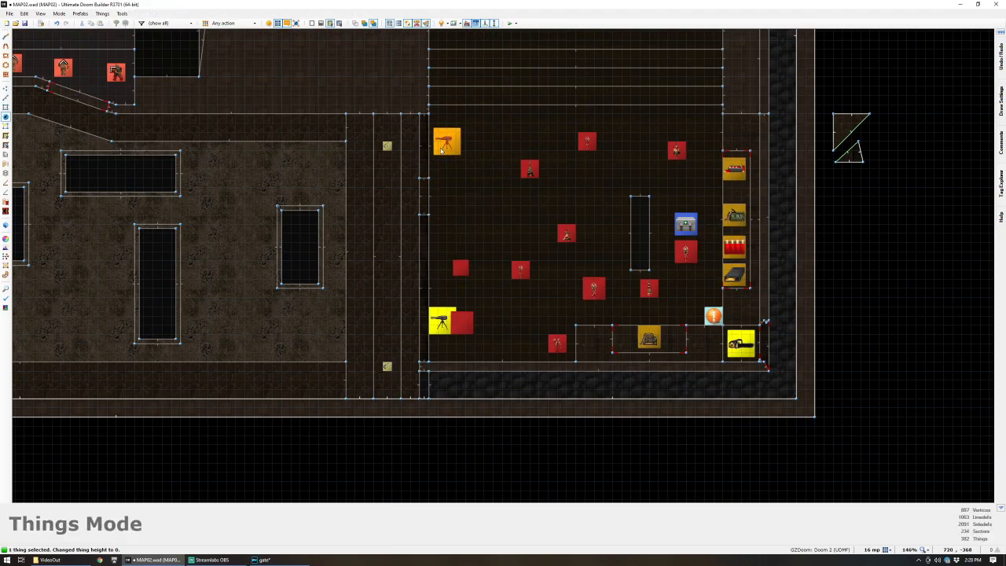
left_click_drag(441, 321, 447, 346)
key("q")
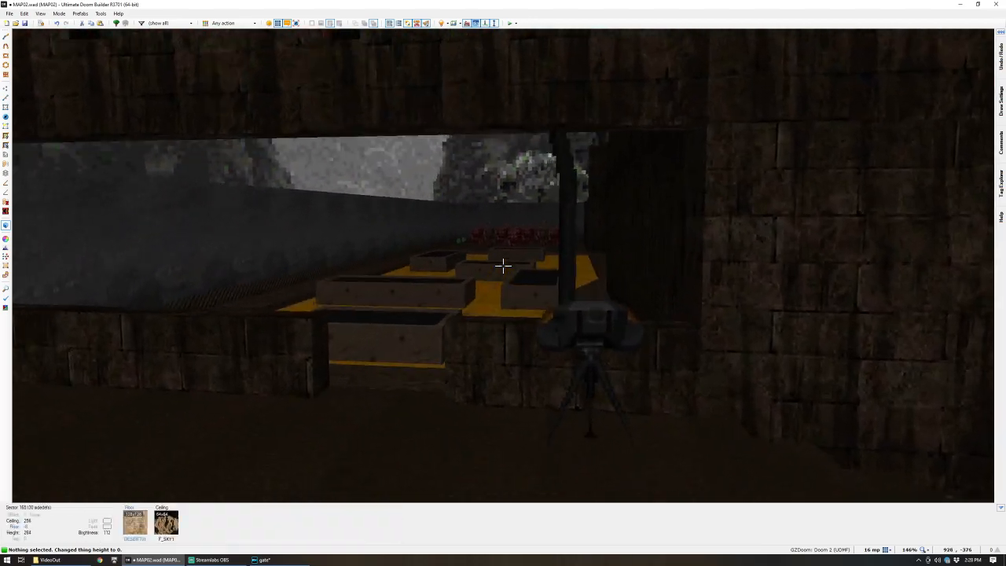
key("t")
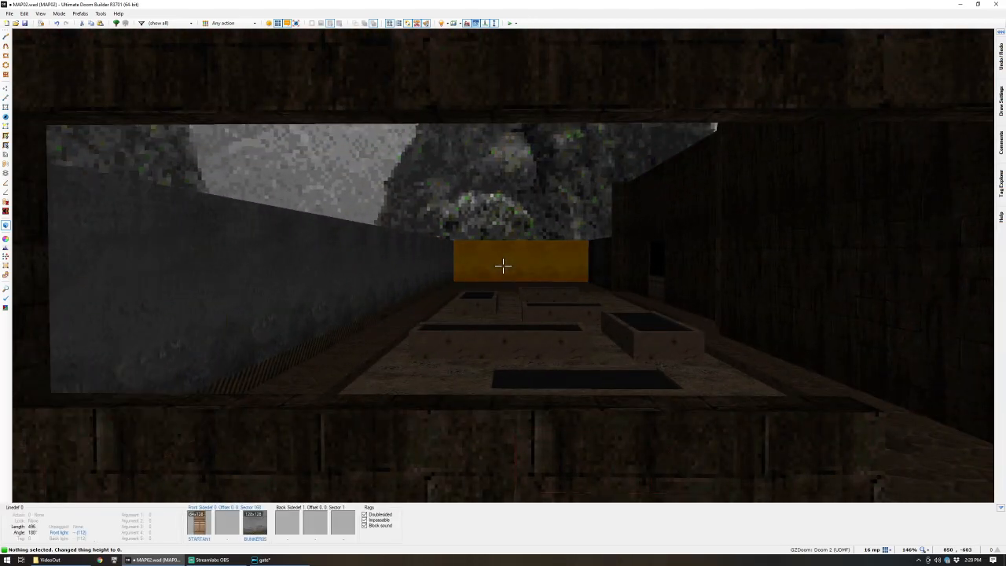
- Move a BDECDeadTree1 thing into the northern half of the westernmost courtyard planter
key("q")
scroll(380, 343, "up", 5)
left_click_drag(381, 344, 311, 145)
scroll(311, 146, "up", 4)
left_click_drag(342, 186, 342, 187)
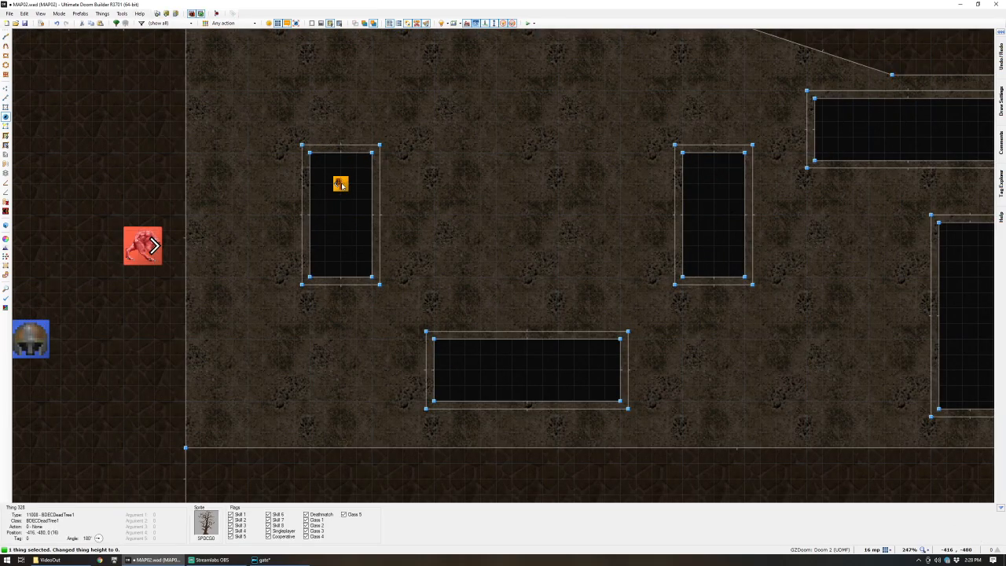
left_click(342, 188)
- Insert a BDECDeadTree2 thing in the southern half of the westernmost planter
right_click(345, 234)
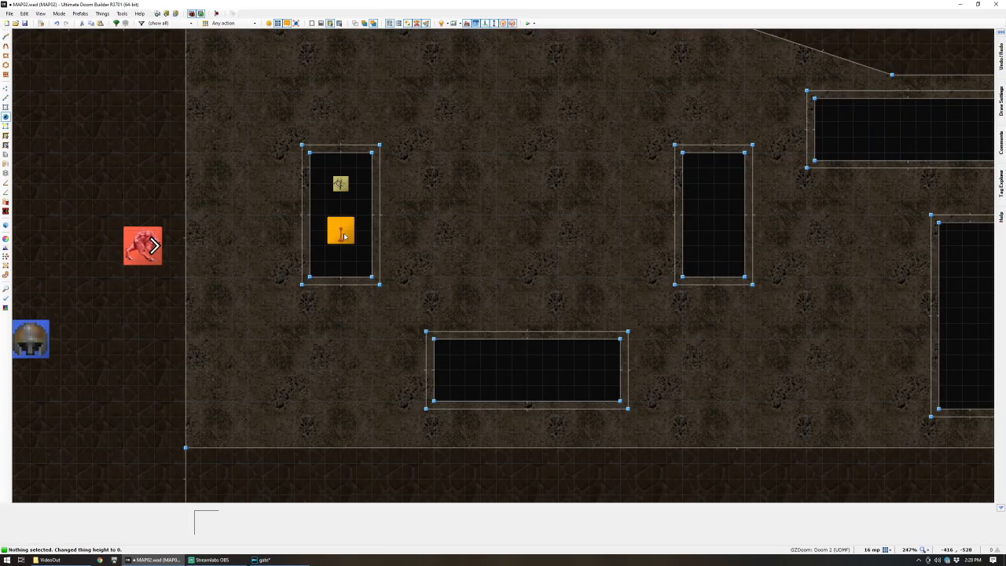
type("tree")
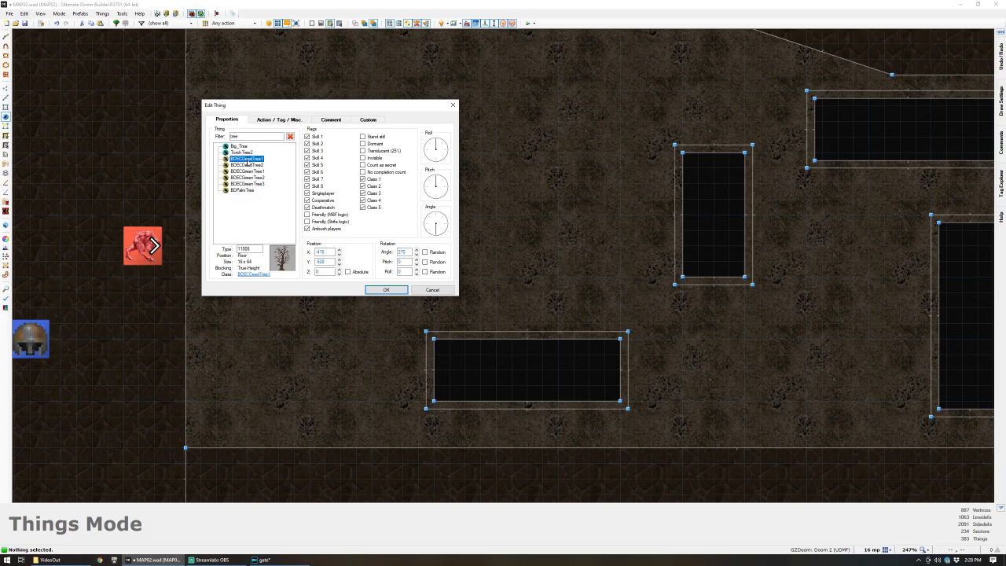
double_click(247, 159)
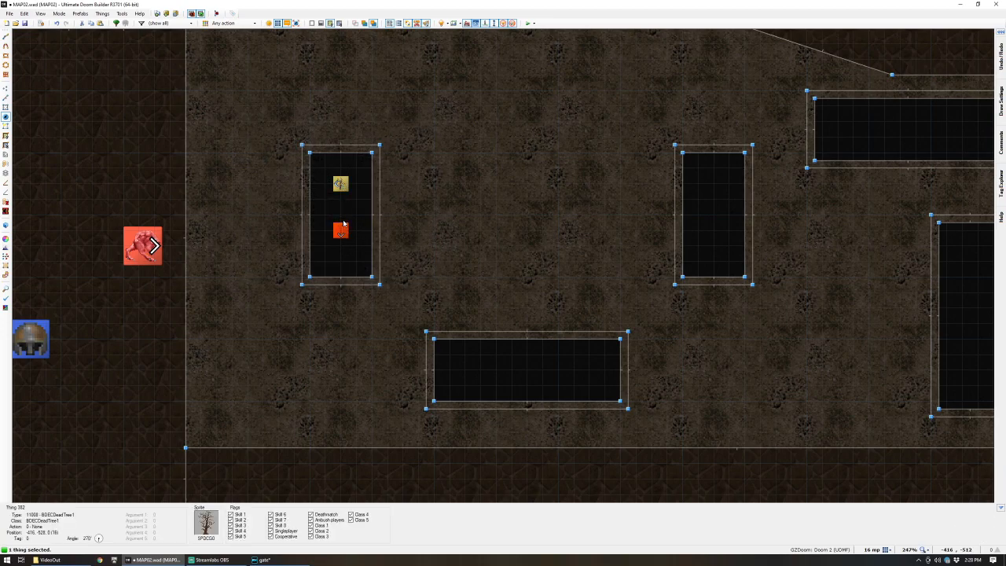
double_click(341, 227)
double_click(252, 241)
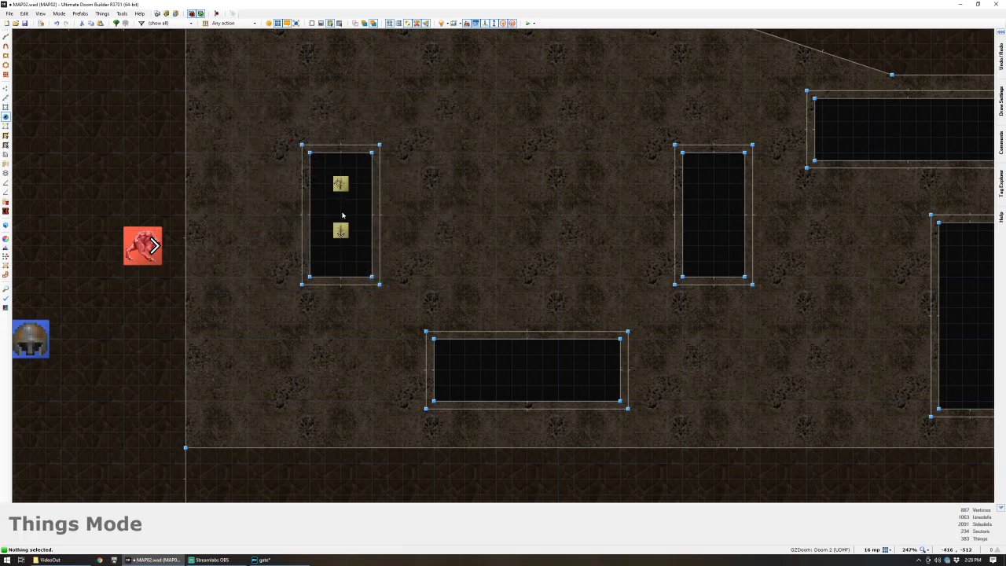
- Copy the BDECDeadTree2 and paste one each into the south, central, northeast and tall eastern planters
key("ctrl+c")
key("ctrl+v")
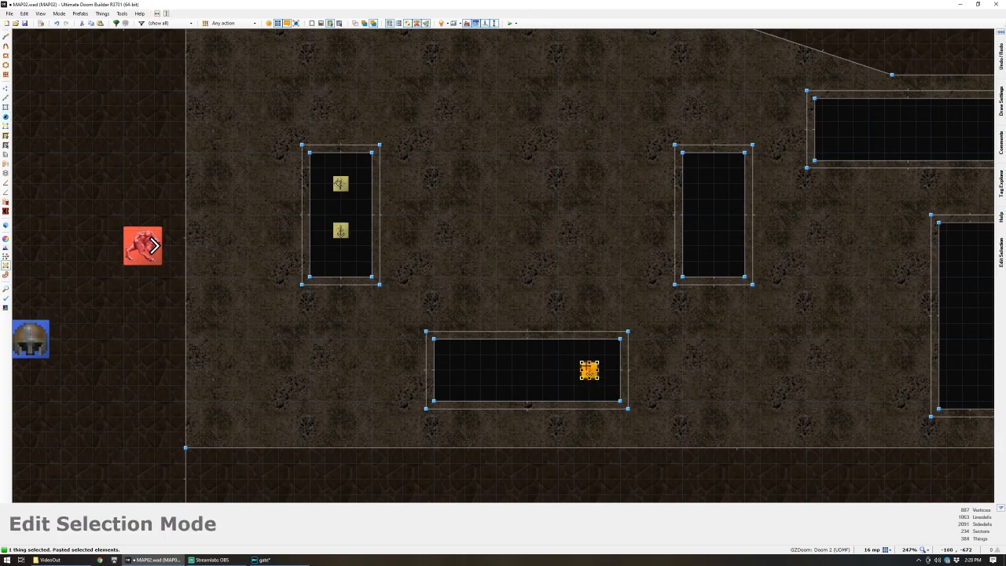
key("ctrl+v")
left_click_drag(737, 193, 714, 215)
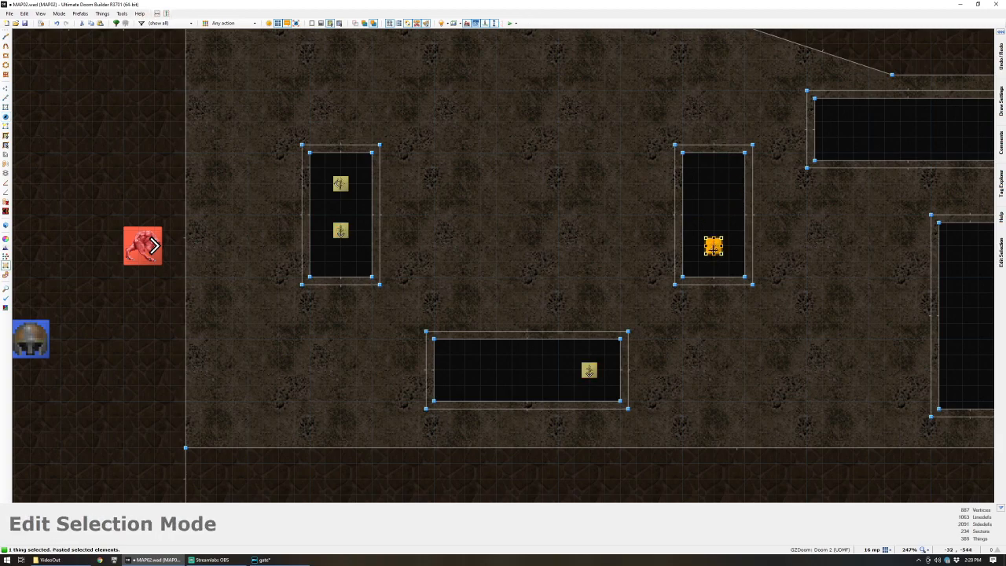
key("ctrl+v")
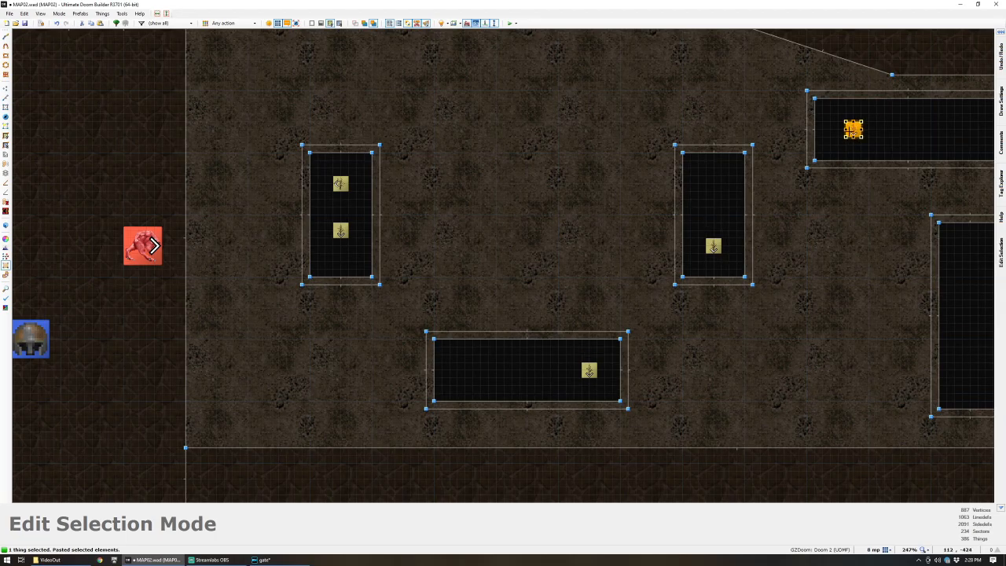
scroll(848, 133, "down", 2)
scroll(932, 211, "up", 3)
key("ctrl+v")
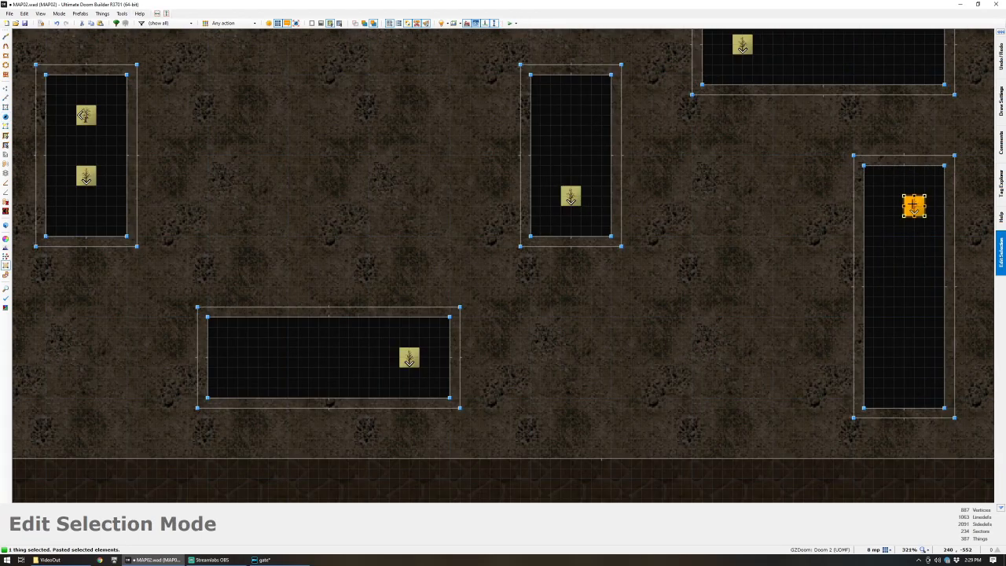
left_click_drag(913, 207, 902, 207)
left_click(820, 250)
scroll(820, 250, "down", 4)
scroll(522, 210, "up", 2)
- Copy the BDECDeadTree1 from the westernmost planter and paste it into the south and central planters
left_click(586, 198)
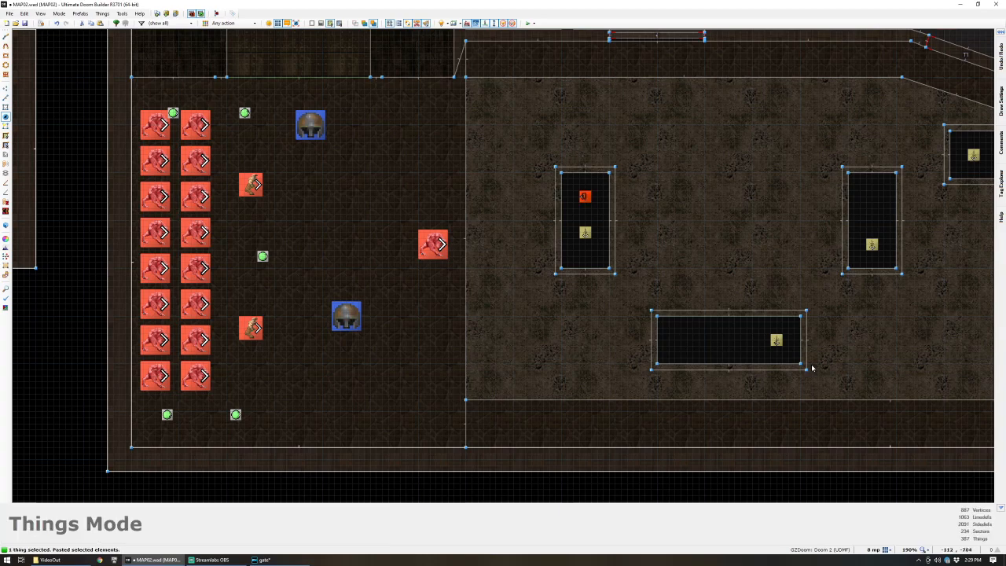
scroll(814, 367, "up", 1)
key("ctrl+c")
key("ctrl+v")
scroll(703, 334, "down", 2)
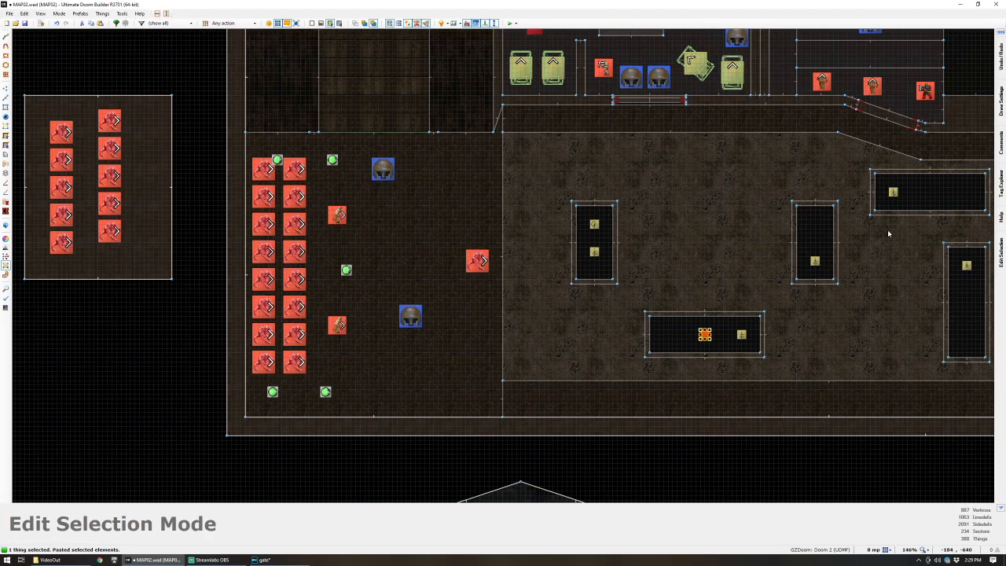
scroll(778, 243, "up", 2)
left_click(767, 226)
left_click_drag(781, 237, 765, 223)
- Paste a BDECDeadTree1 into the eastern half of the northeast planter and another into the middle of the tall eastern planter
scroll(543, 413, "down", 2)
scroll(833, 313, "up", 3)
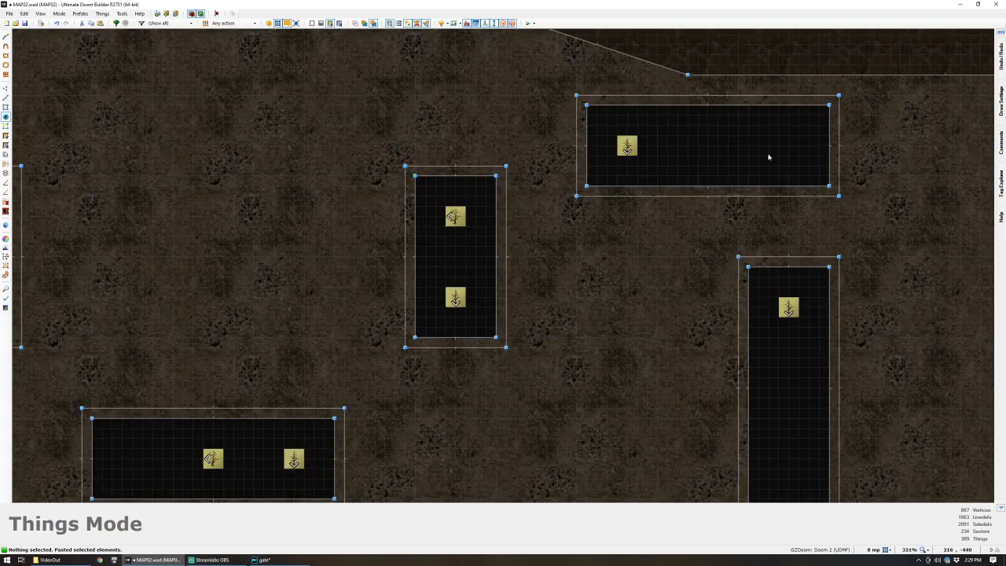
key("ctrl+v")
scroll(769, 146, "down", 5)
scroll(779, 386, "up", 4)
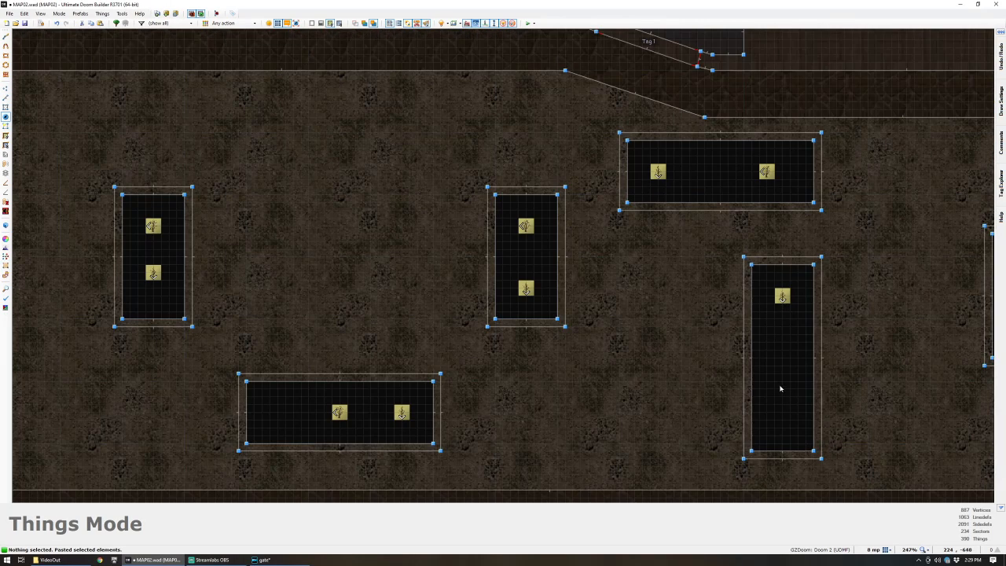
left_click(782, 358)
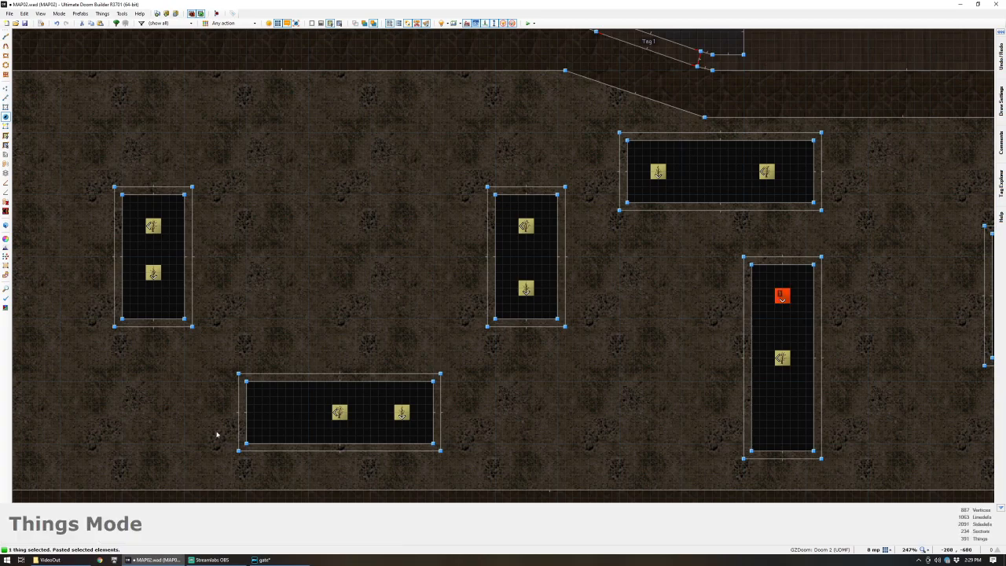
- Paste a third dead tree into the south planter and move it to the planter's western end
key("ctrl+v")
left_click_drag(351, 425, 290, 424)
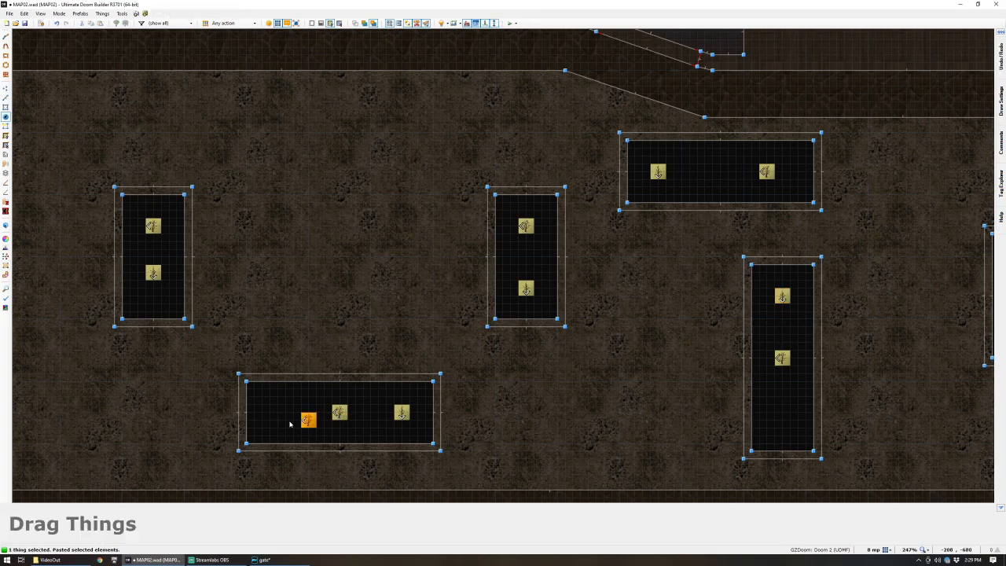
left_click(285, 415)
scroll(284, 414, "down", 2)
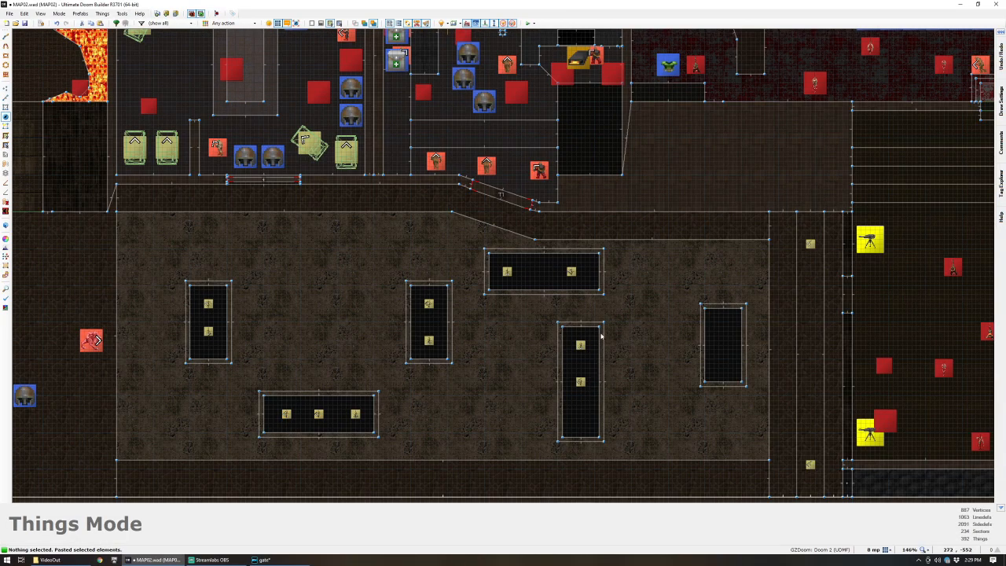
- Paste two dead trees into the easternmost planter, one in its northern and one in its southern half
key("ctrl+c")
scroll(724, 337, "up", 3)
key("ctrl+v")
left_click(724, 330)
left_click_drag(723, 330, 724, 329)
key("ctrl+v")
left_click(723, 401)
- Paste a third dead tree at the southern end of the tall eastern planter
scroll(566, 450, "down", 3)
scroll(415, 490, "up", 2)
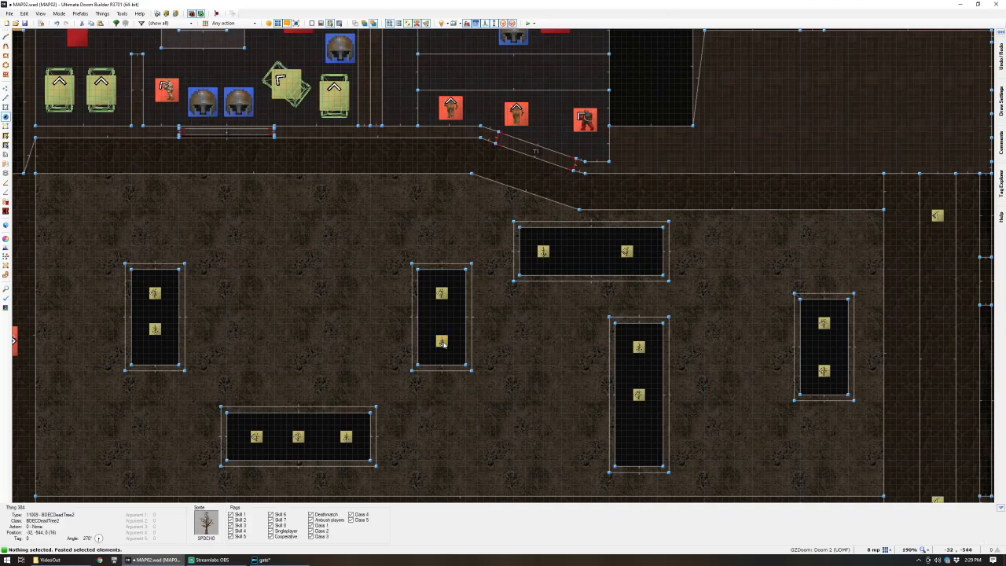
key("ctrl+v")
left_click(640, 437)
- Inspect the planted courtyard in 3D, including the view from the turret room's window and entrance
key("q")
key("d")
key("s")
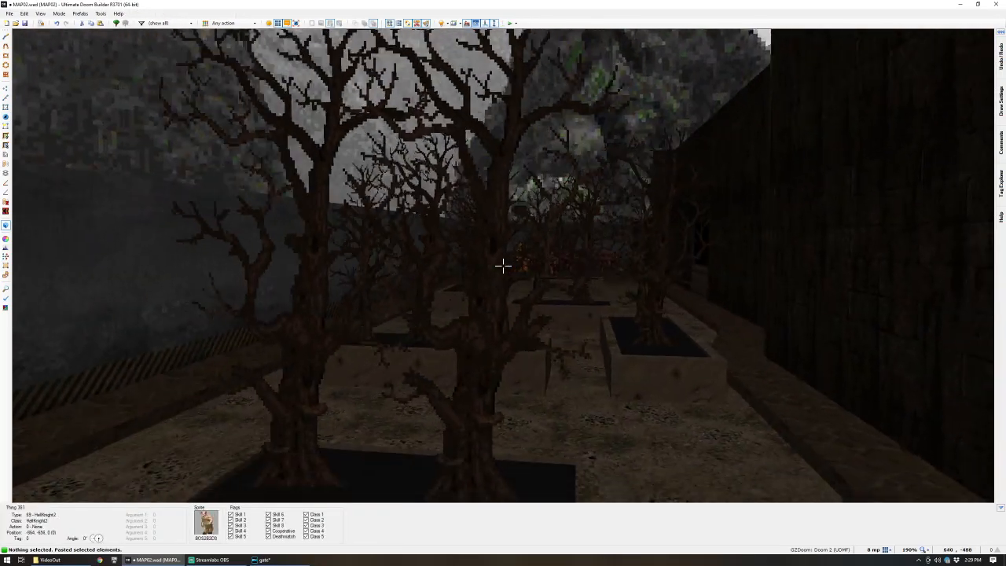
key("w")
key("s")
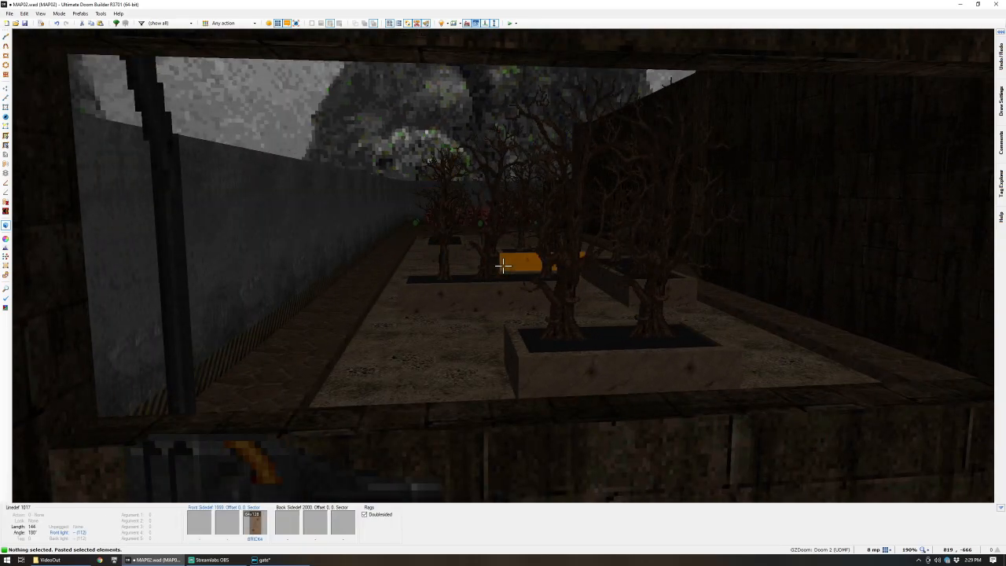
key("w")
key("s")
key("d")
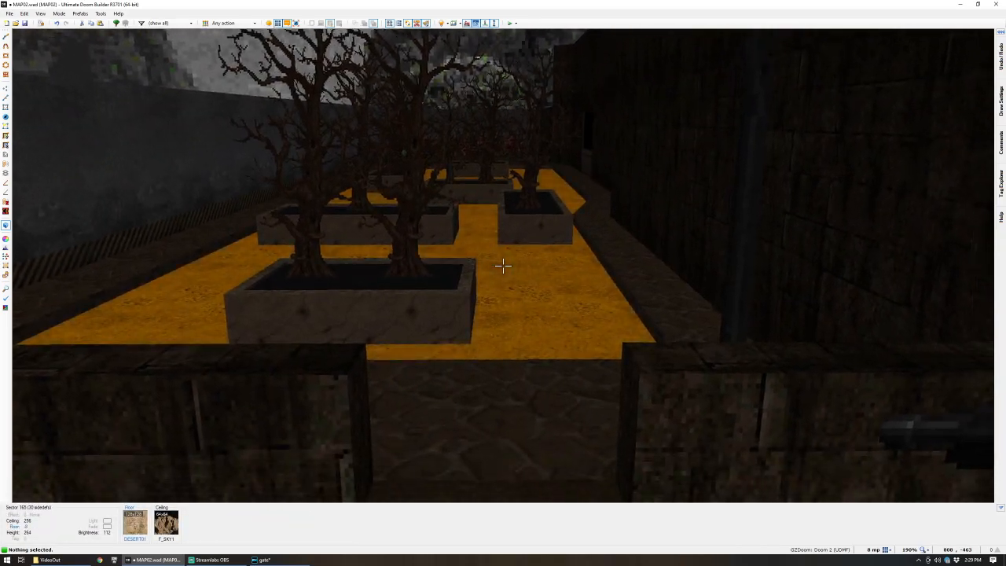
- Set the height of the destroyed light post on the turret room's outer steps to 0
key("a")
key("s")
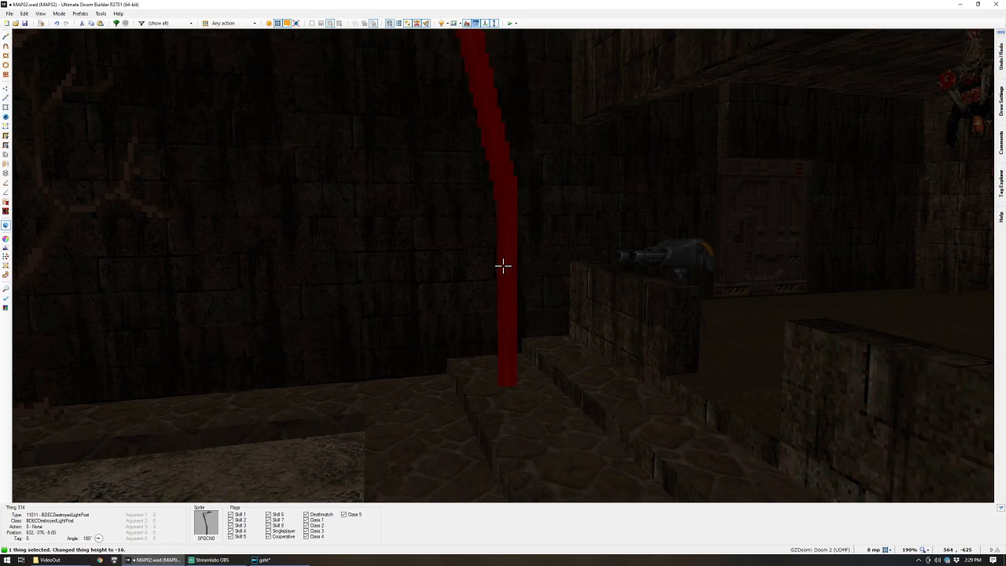
left_click(503, 265)
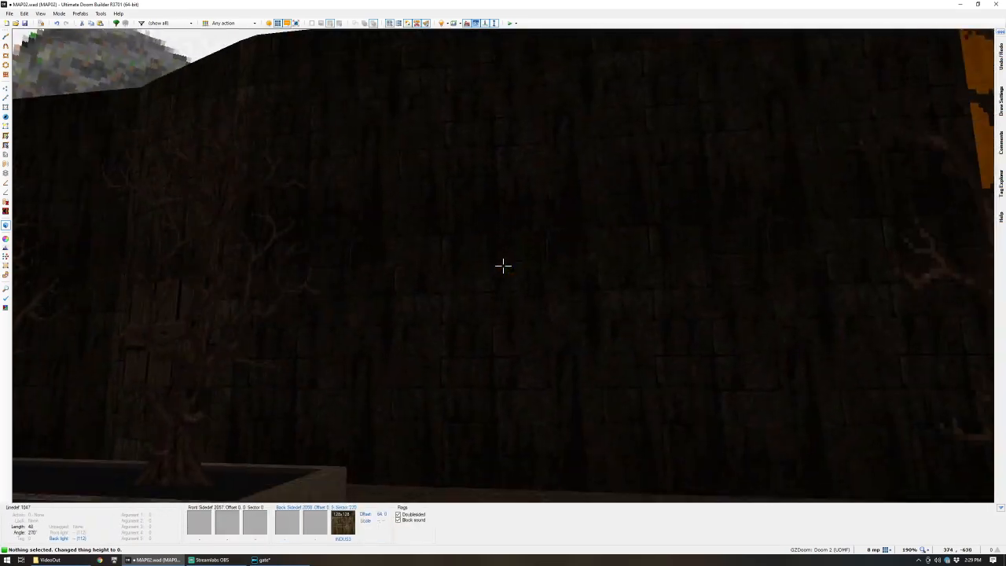
- Move the vertices along the lava room's south edge farther south, shortening the wooden passage to the courtyard
key("e")
key("e")
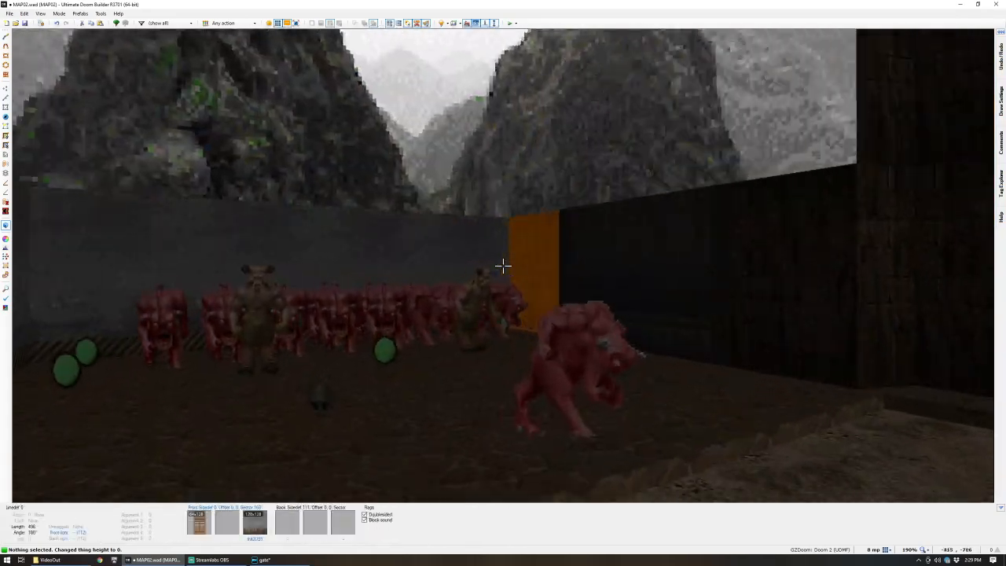
key("w")
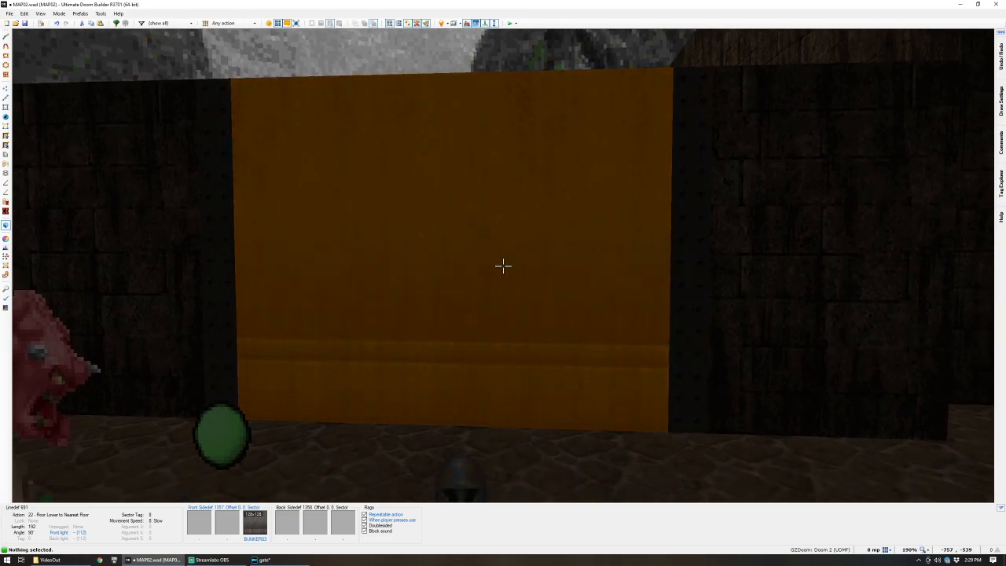
key("q")
scroll(503, 266, "down", 4)
scroll(491, 224, "up", 3)
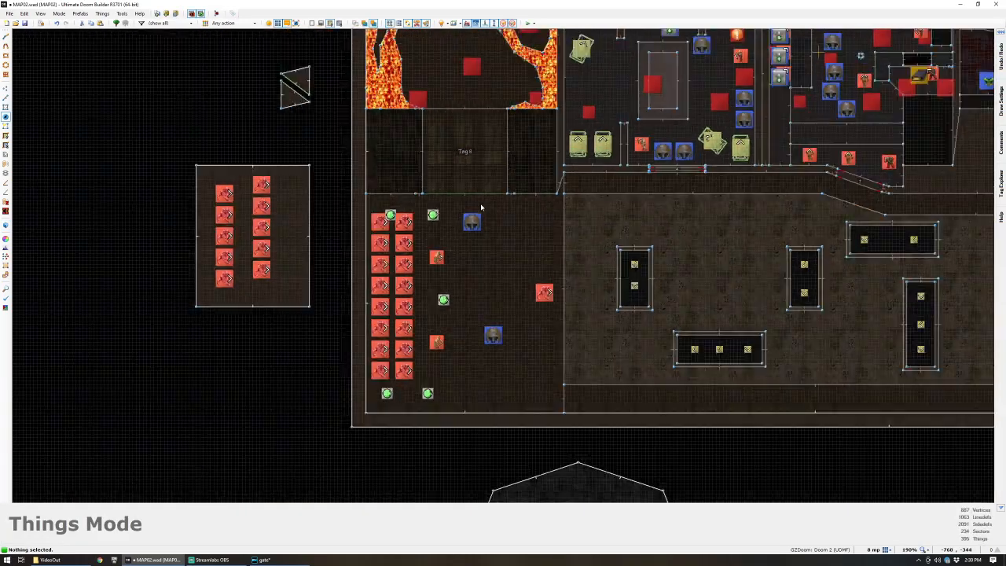
scroll(483, 207, "up", 5)
scroll(464, 173, "down", 5)
scroll(445, 141, "up", 3)
key("v")
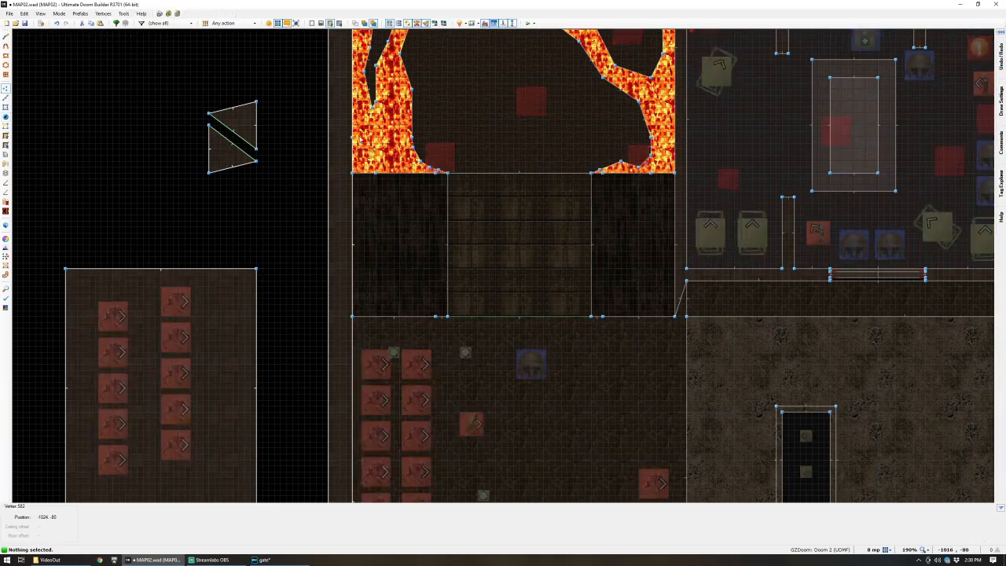
left_click_drag(680, 188, 676, 296)
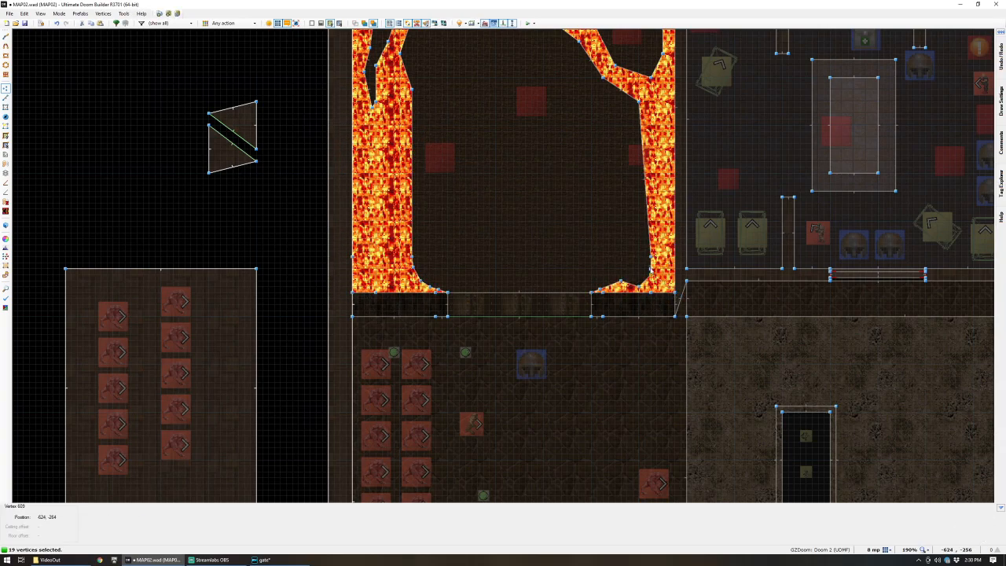
key("c")
- Move the vertices along the lava room's north edge farther north, shortening the wooden passage at that end
scroll(633, 249, "down", 4)
scroll(604, 69, "up", 3)
key("Up")
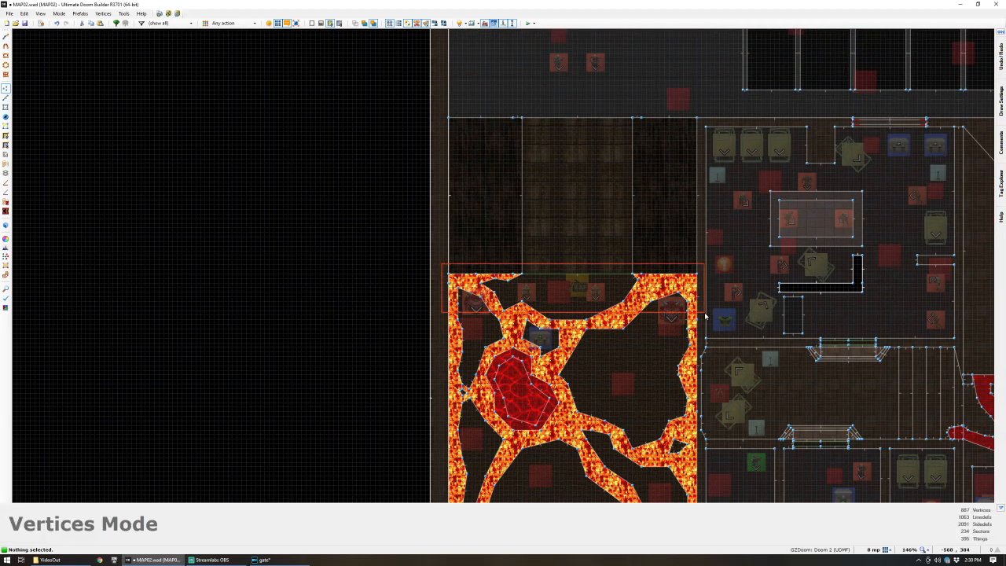
left_click_drag(705, 329, 703, 327)
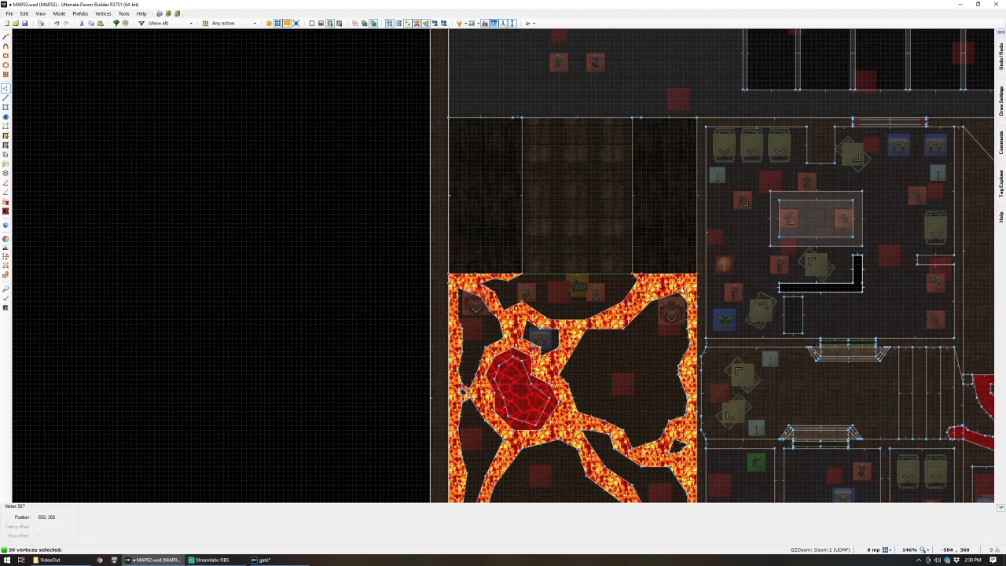
left_click_drag(697, 277, 698, 142)
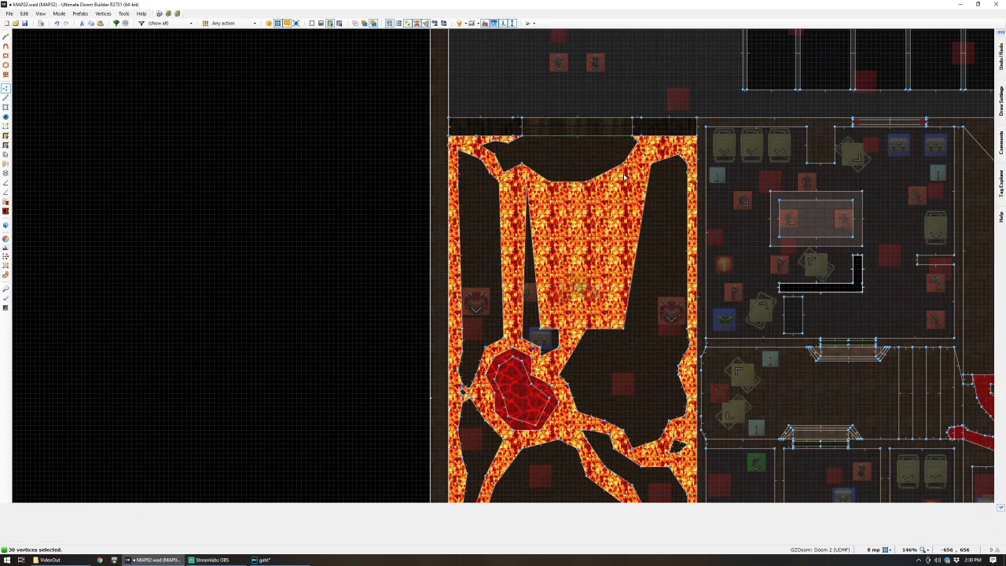
- Reposition the rock island vertices in the northern half of the lava room so the lava narrows back into channels
scroll(580, 268, "up", 2)
right_click_drag(518, 369, 554, 214)
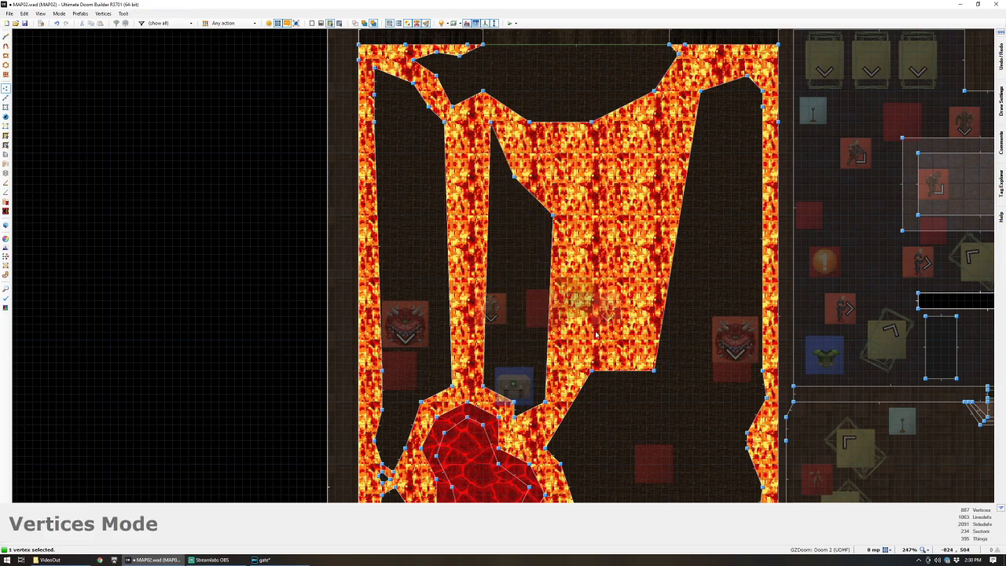
right_click_drag(592, 370, 597, 215)
right_click_drag(653, 370, 654, 161)
scroll(450, 206, "down", 1)
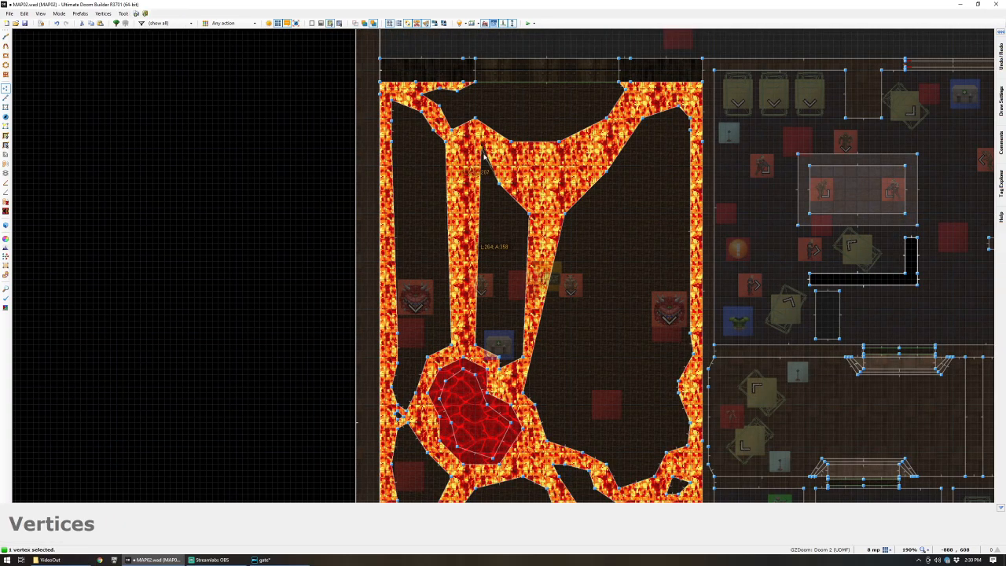
right_click_drag(484, 198, 482, 196)
scroll(449, 242, "up", 1)
scroll(452, 248, "down", 4)
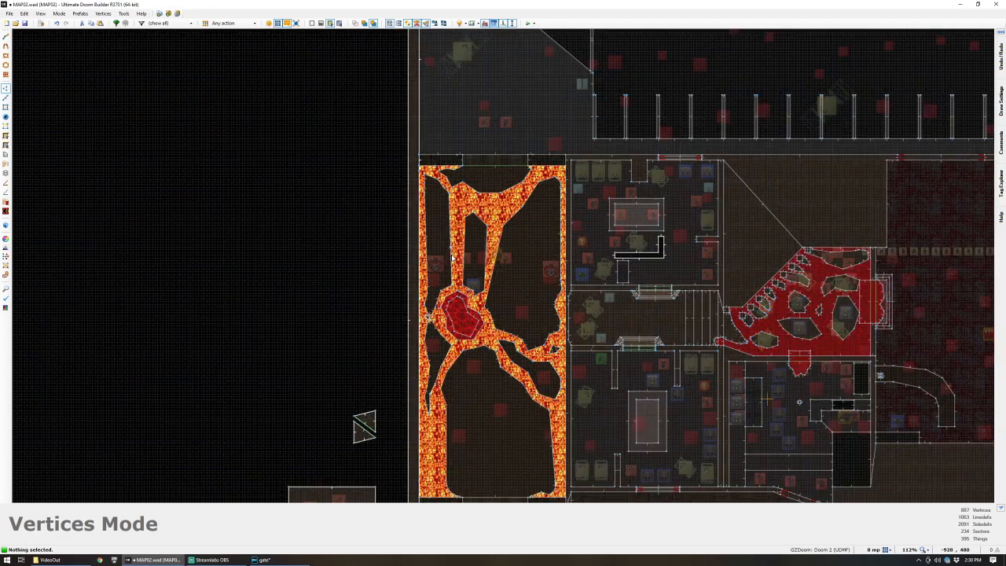
- Check the enlarged lava room's floor and side walls in 3D, and save the map
scroll(464, 417, "down", 4)
scroll(468, 413, "up", 4)
key("q")
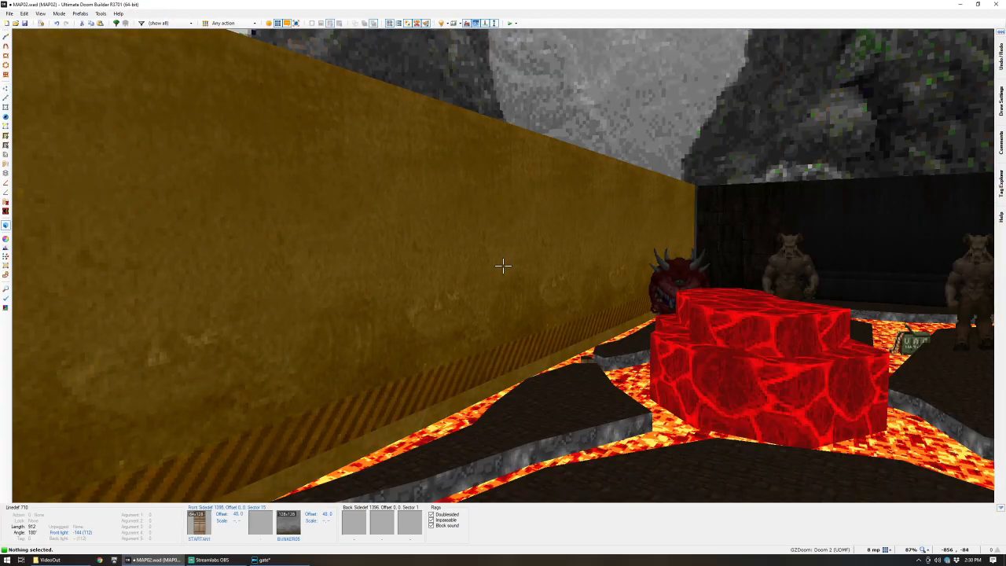
key("w")
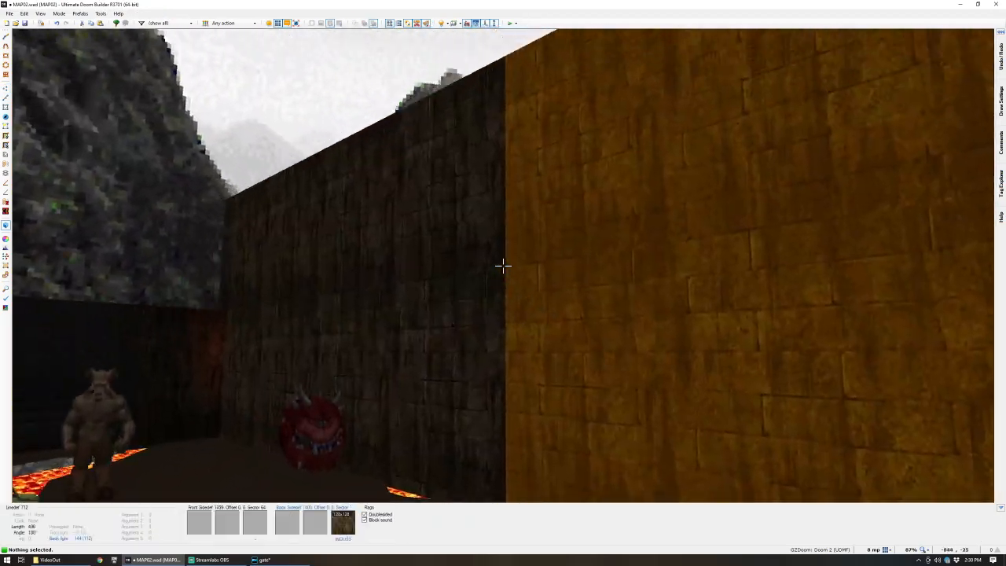
key("d")
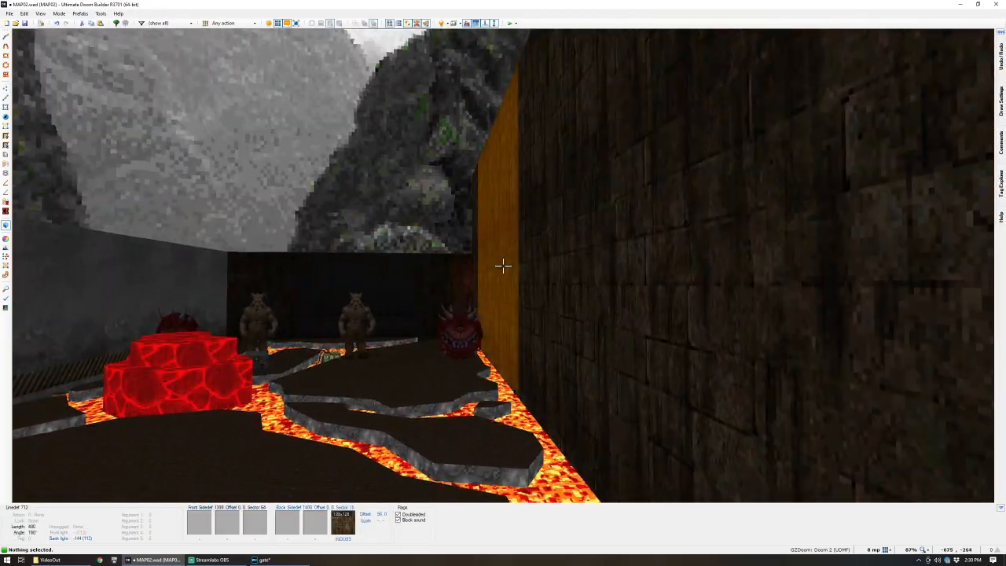
key("a")
key("q")
scroll(504, 263, "down", 5)
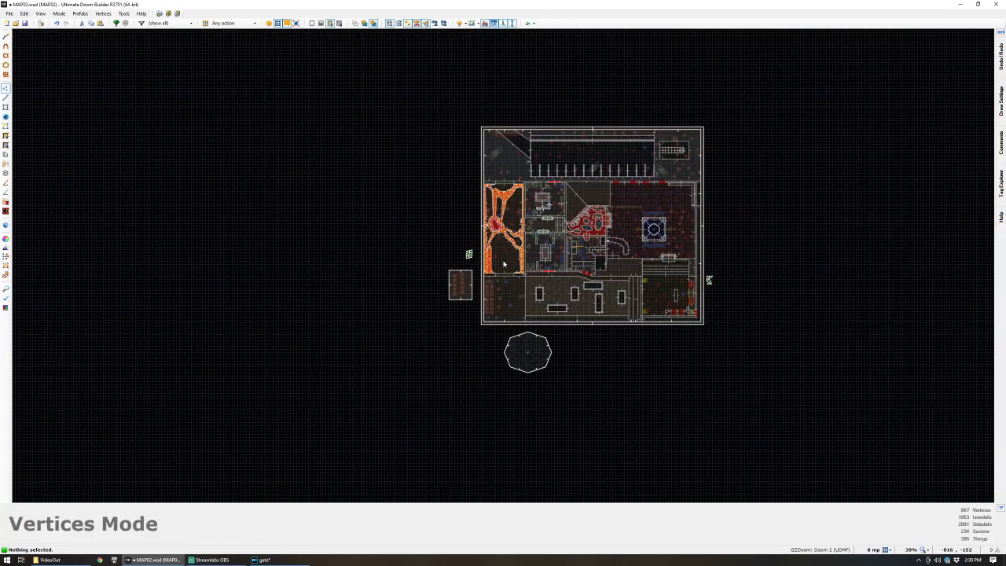
scroll(504, 263, "up", 3)
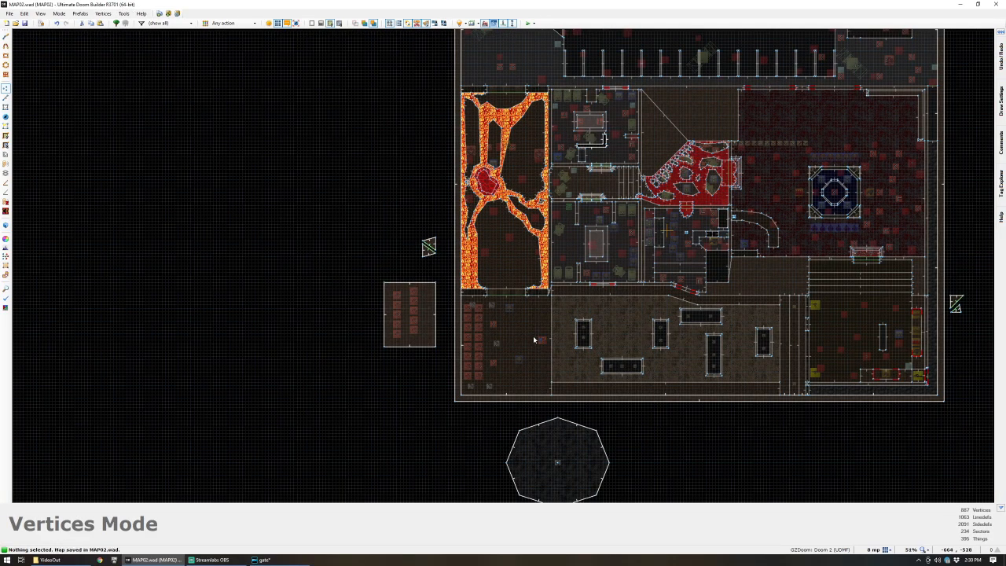
- Examine the lava room's south doorway and the adjoining wall corner in 3D from the courtyard side and from the ledge
scroll(534, 340, "up", 8)
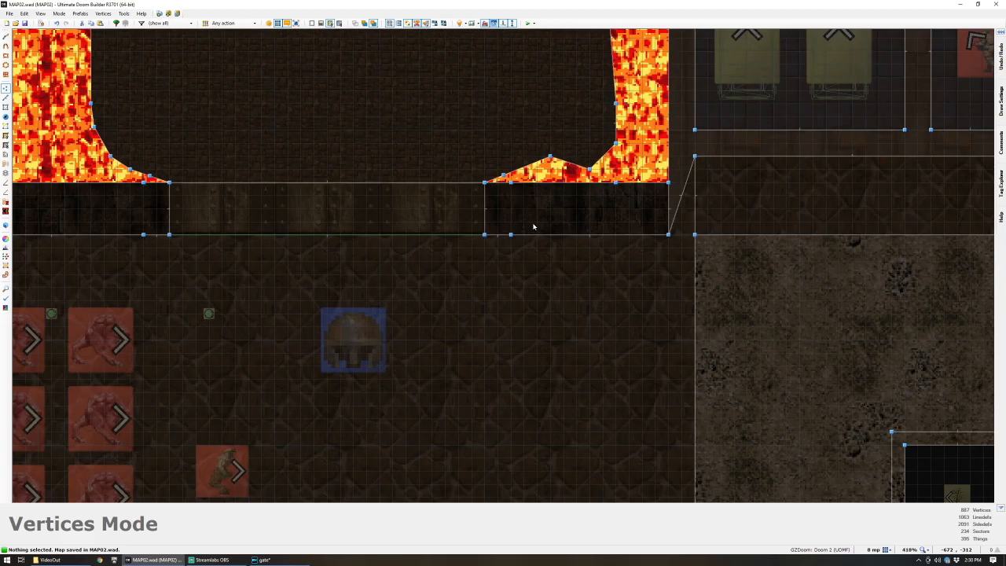
key("q")
key("w")
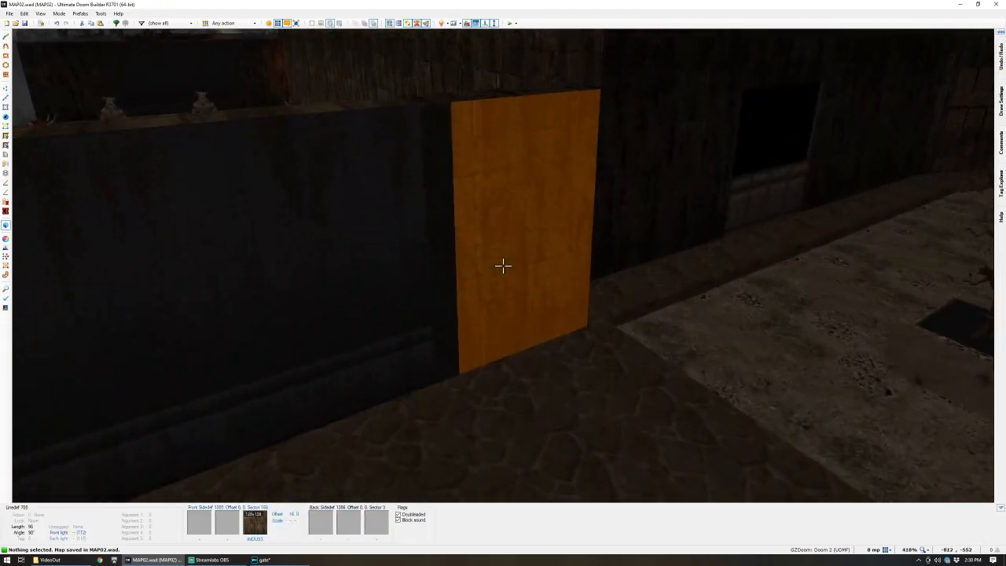
key("a")
key("q")
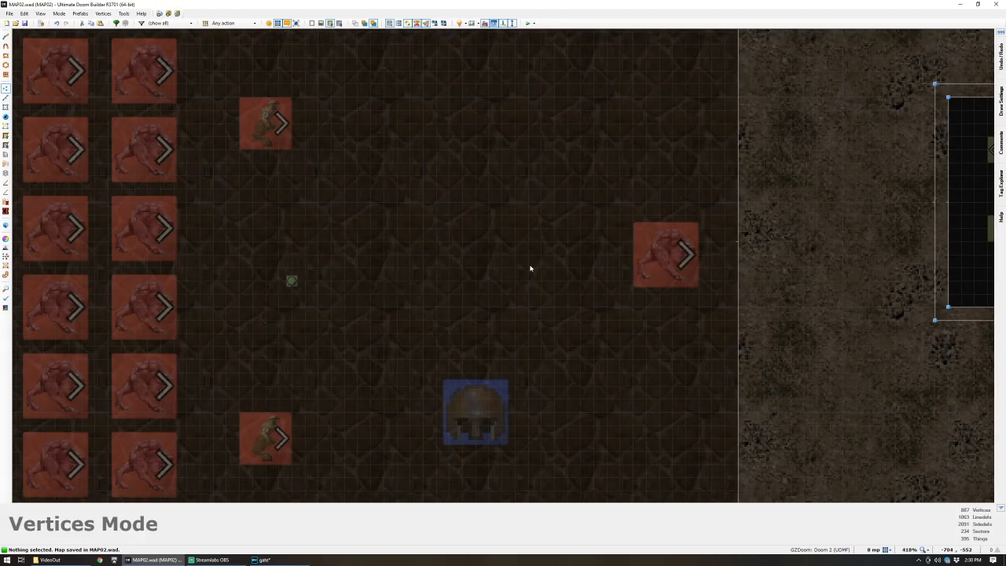
scroll(530, 269, "down", 6)
scroll(537, 255, "up", 3)
scroll(523, 200, "up", 4)
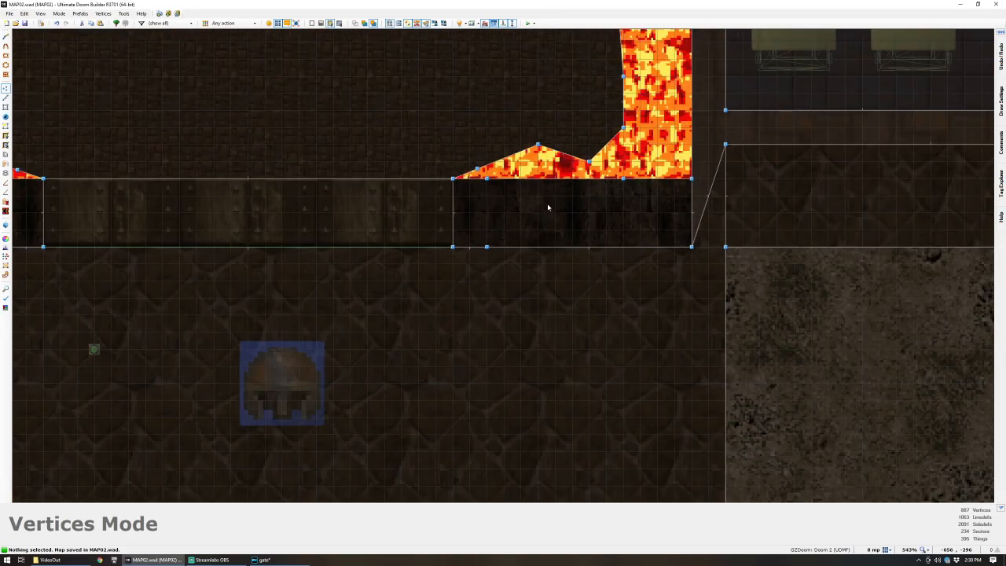
scroll(527, 244, "down", 2)
key("w")
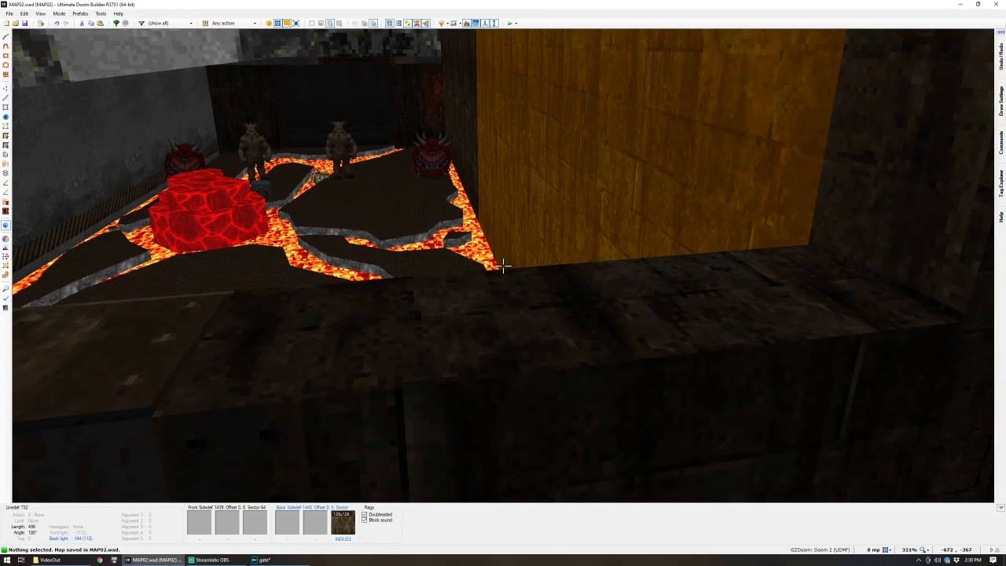
key("e")
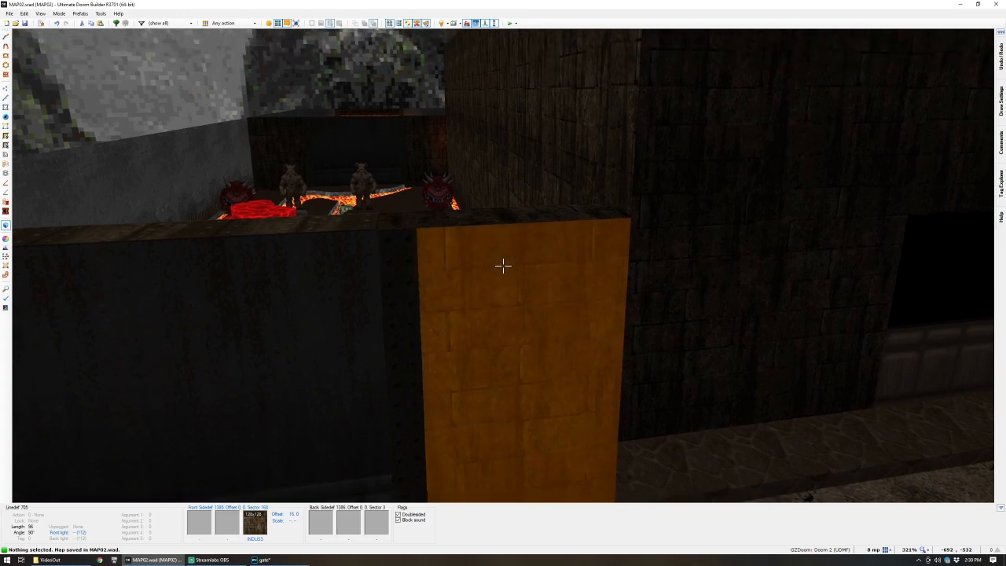
key("w")
- Square off the short diagonal wall outside the lava room's southeast corner, where it meets the courtyard
scroll(533, 208, "down", 2)
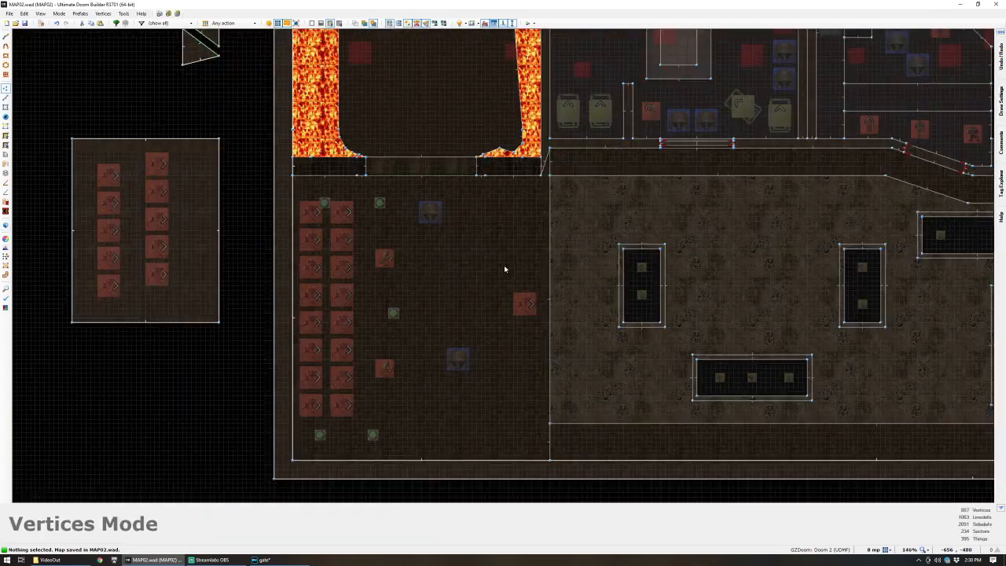
scroll(533, 208, "up", 3)
mouse_move(533, 209)
left_mouse_down()
mouse_move(539, 228)
mouse_move(537, 190)
left_mouse_up()
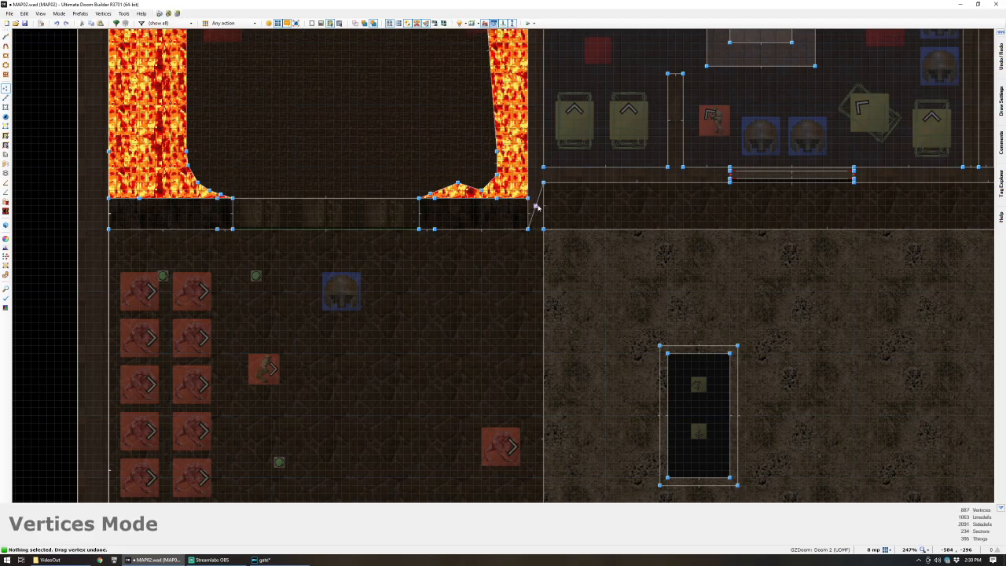
- Turn on full brightness in the 3D view and copy the neighbouring brick texture onto the reshaped wall corner
key("q")
key("w")
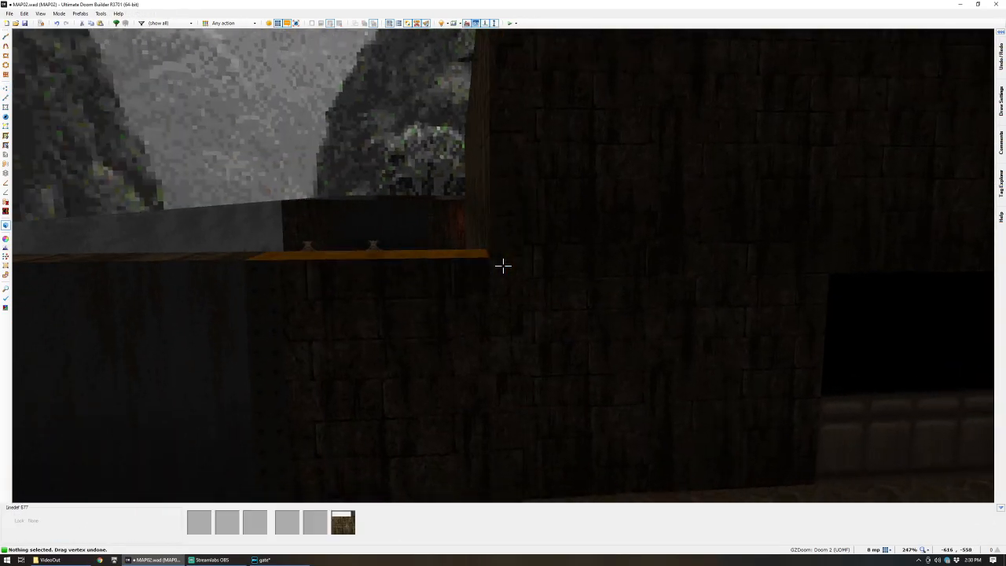
key("b")
key("s")
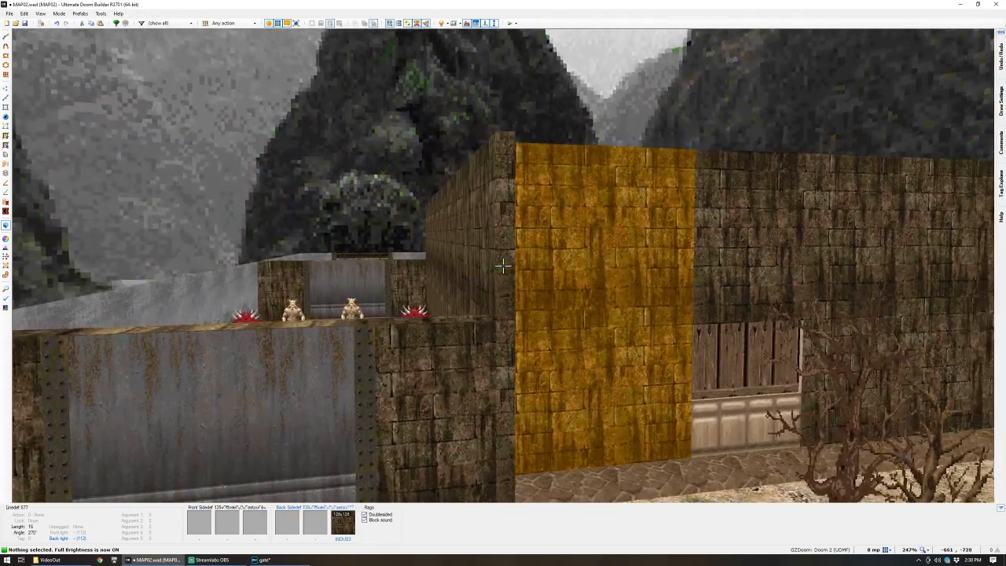
key("w")
key("ctrl+c")
key("ctrl+v")
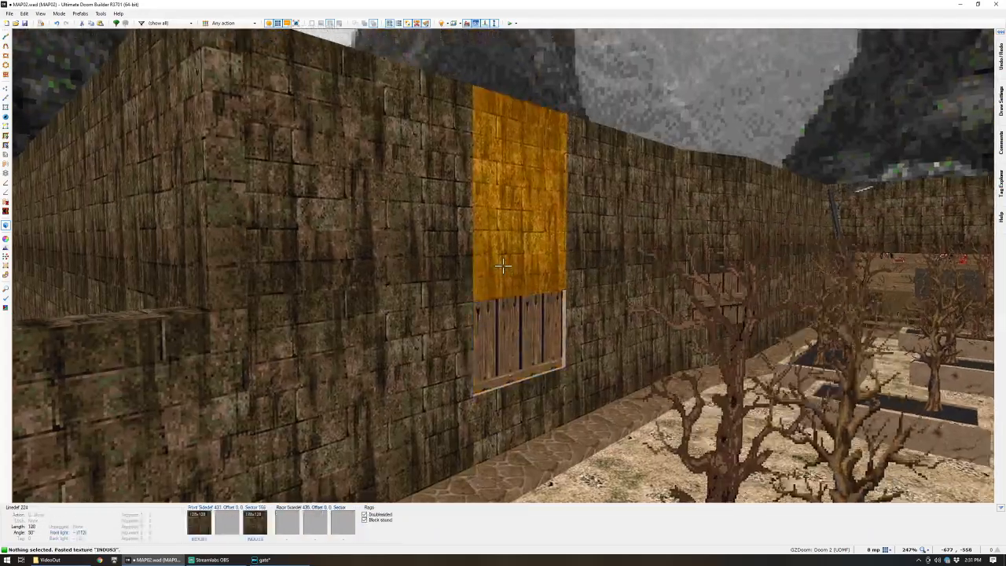
- Auto-align the brick textures in X and Y along the courtyard's north wall
key("w")
key("ctrl+a")
key("w")
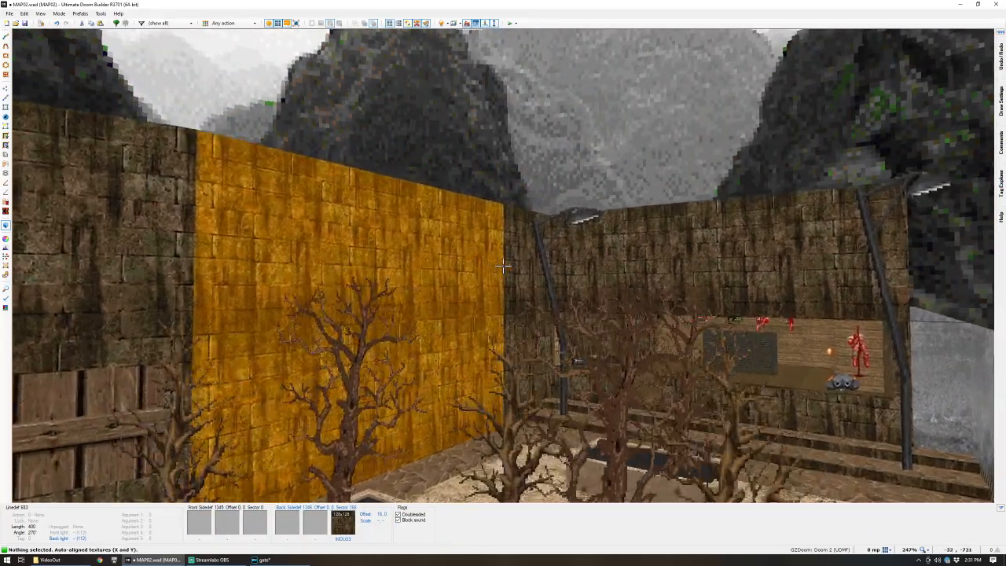
- Review the planters, trees and western monster area of the courtyard in 3D and on the map
key("w")
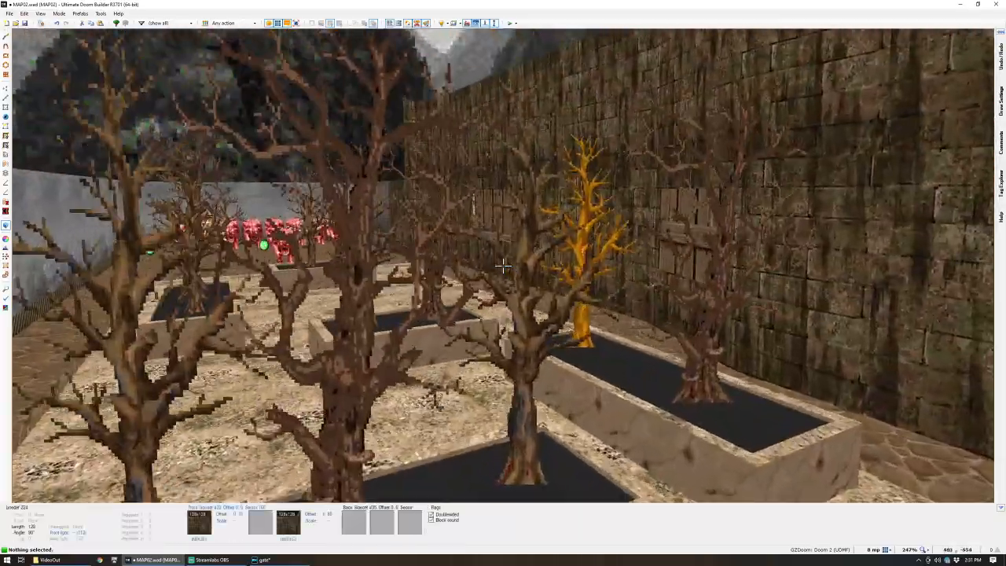
key("w")
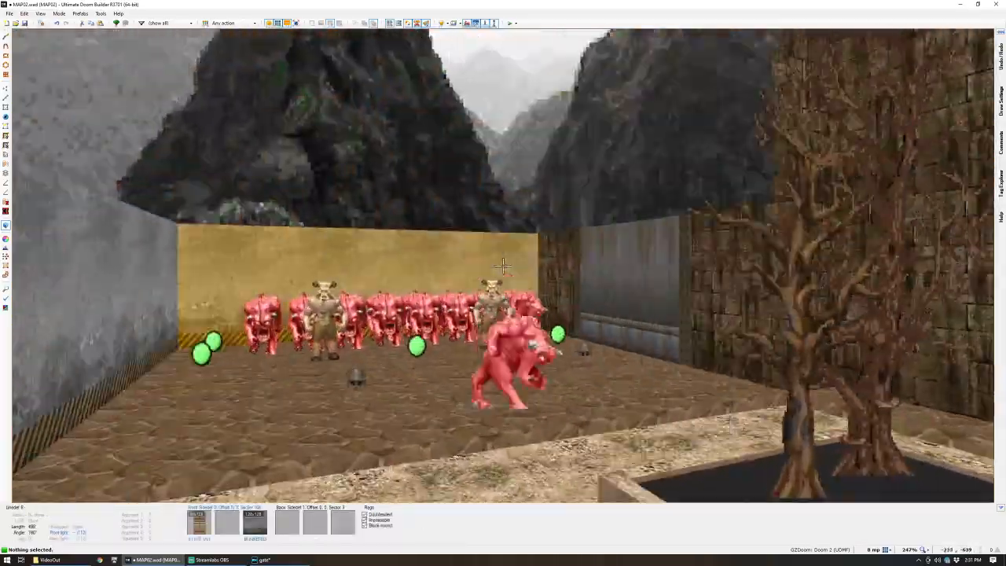
key("q")
scroll(663, 128, "up", 5)
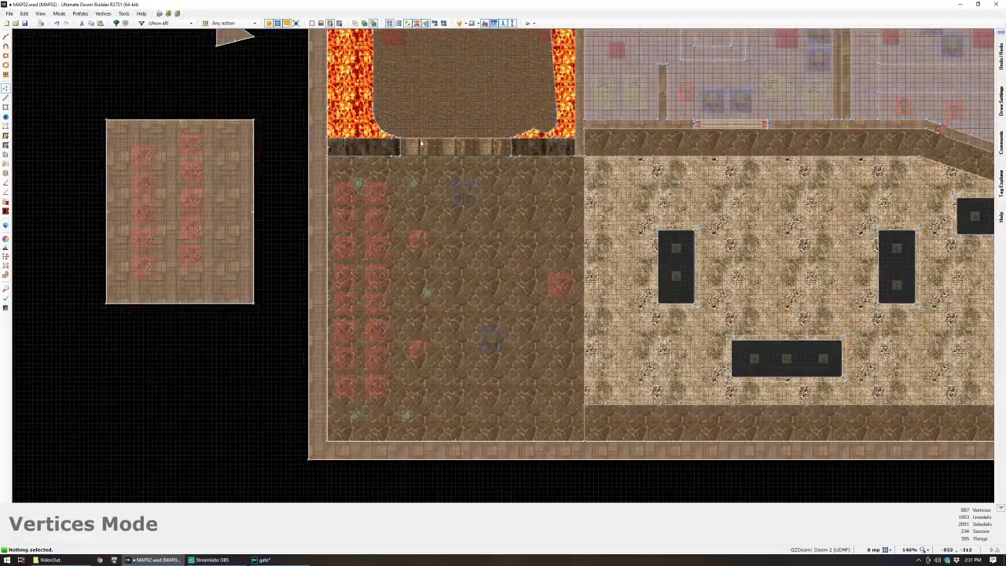
scroll(663, 128, "down", 3)
scroll(382, 171, "up", 4)
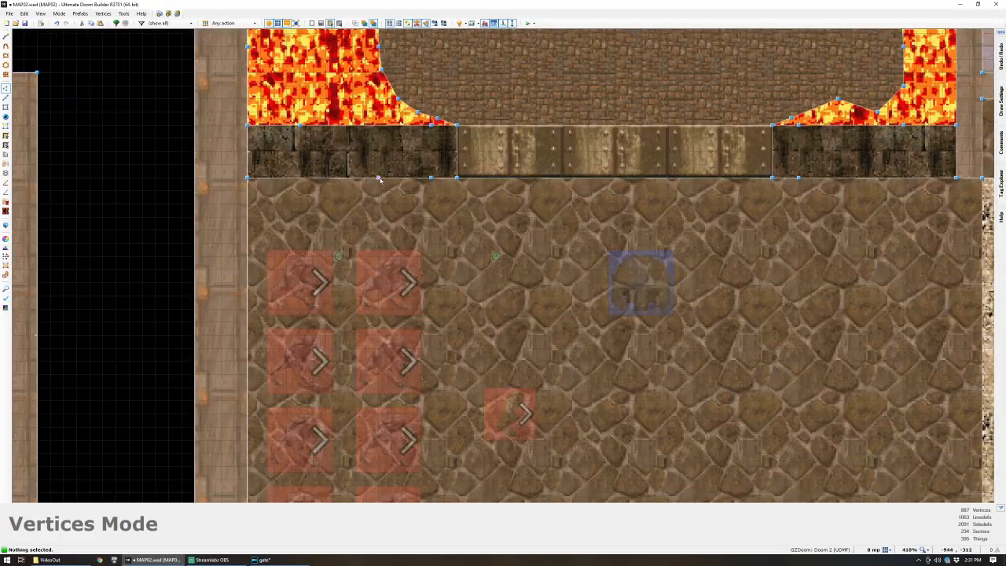
scroll(408, 203, "down", 8)
- Compare the action and tag settings of a demon in the detached western closet with those of one in the courtyard pack
key("t")
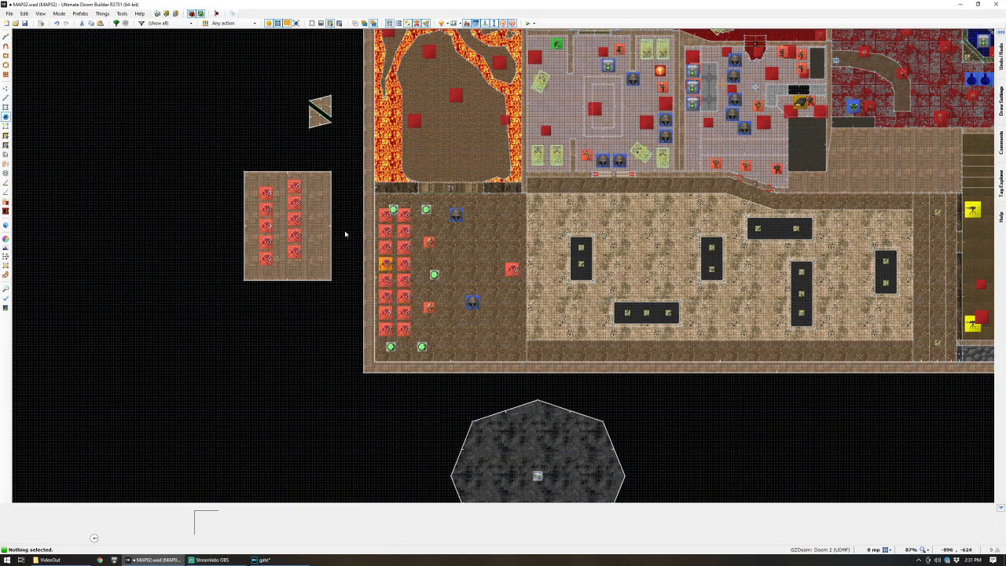
right_click(296, 189)
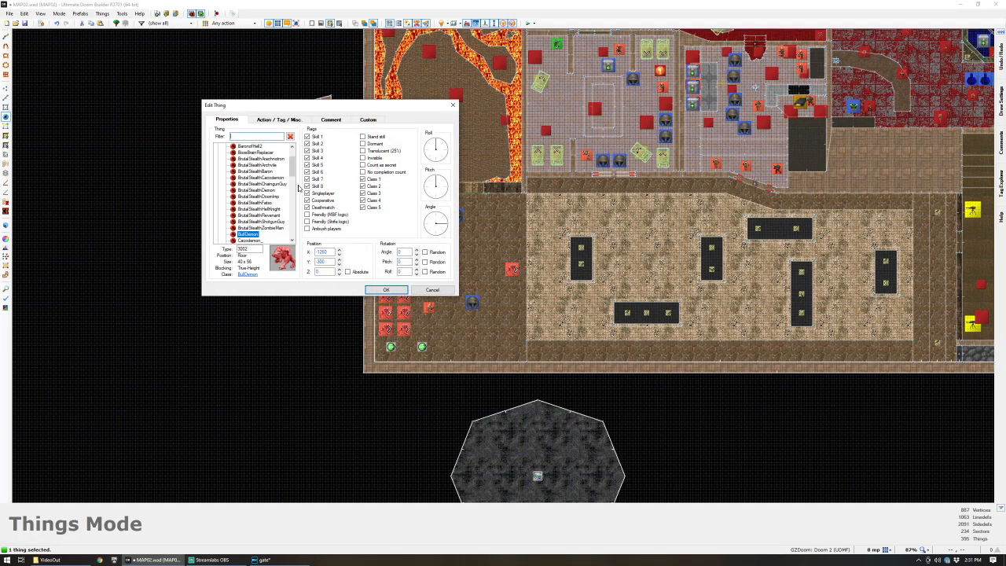
left_click(271, 120)
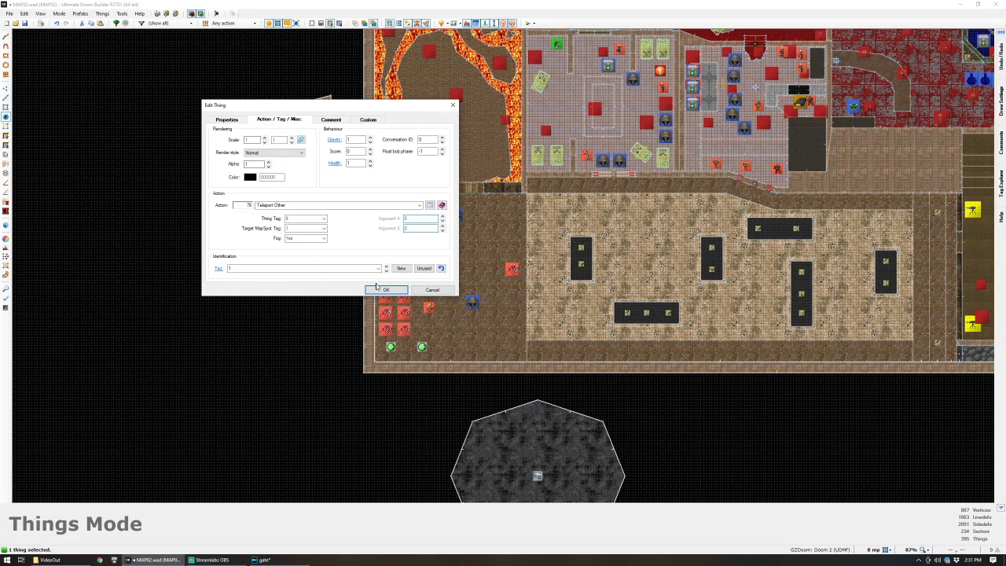
left_click(430, 290)
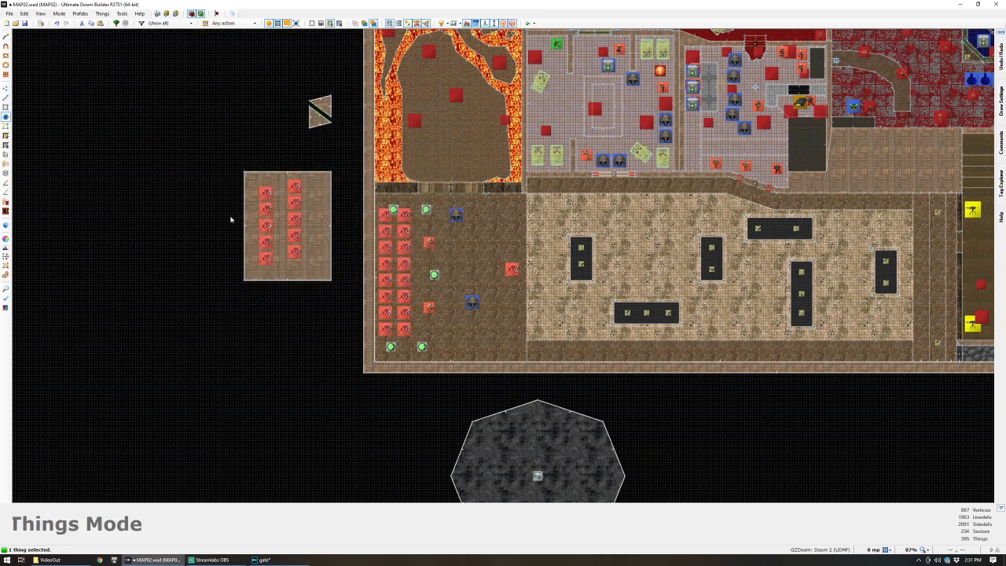
right_click(385, 248)
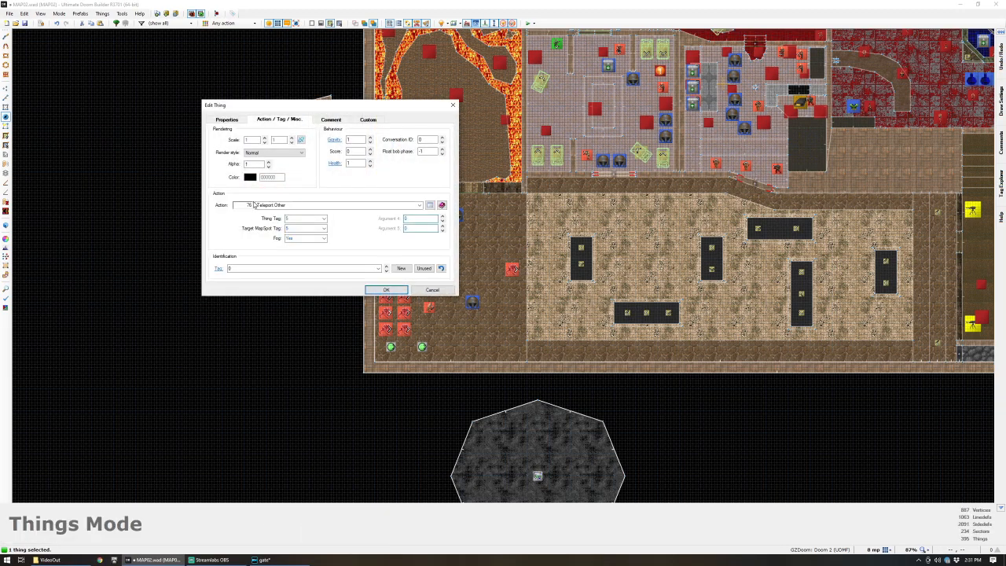
left_click(428, 291)
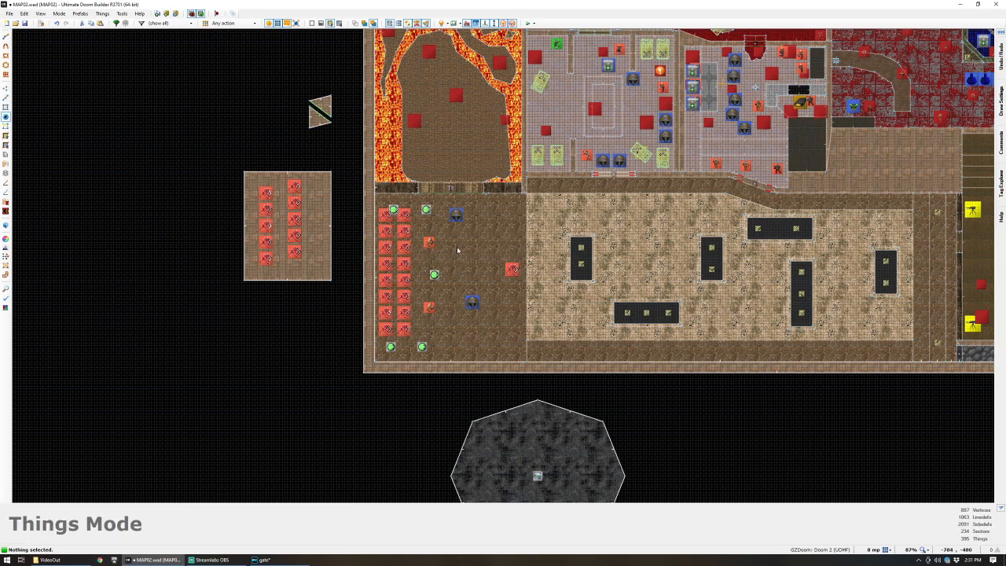
- Inspect the courtyard's ground, planters and dead trees in 3D at full brightness
scroll(459, 249, "down", 2)
scroll(584, 254, "up", 2)
key("q")
key("s")
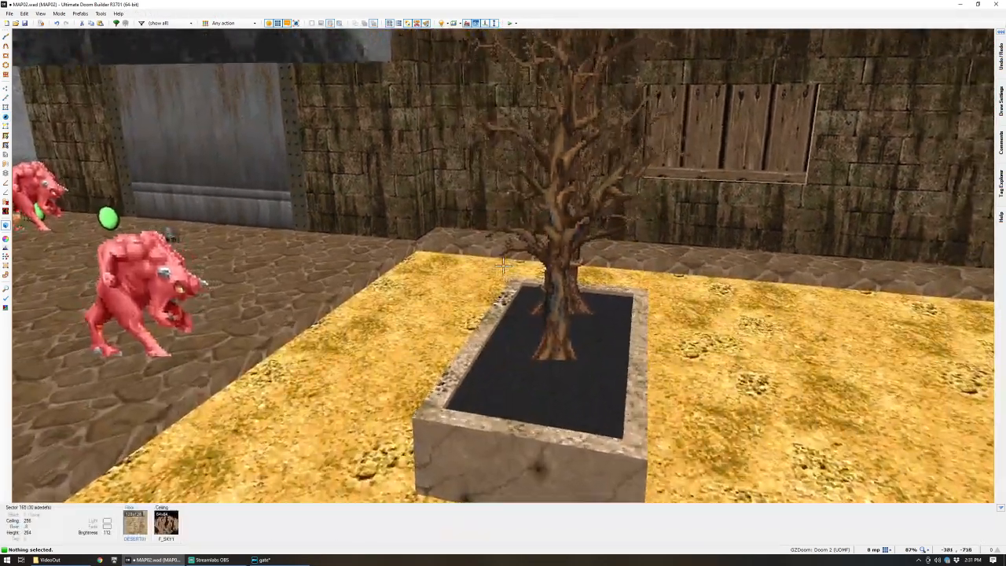
key("a")
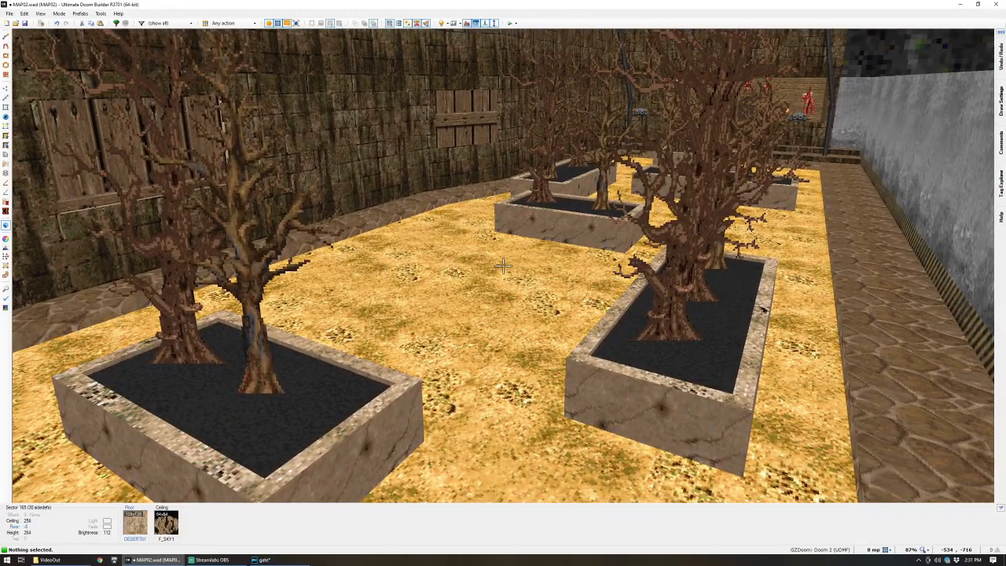
- Review the courtyard's ground, planters, dead trees and north wall in 3D
left_click(504, 266)
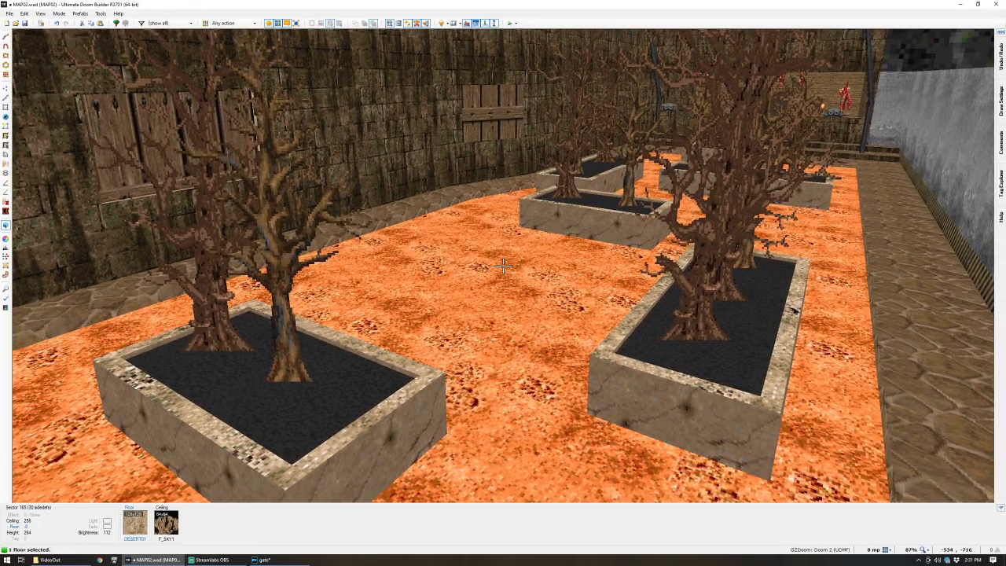
left_click(503, 266)
key("d")
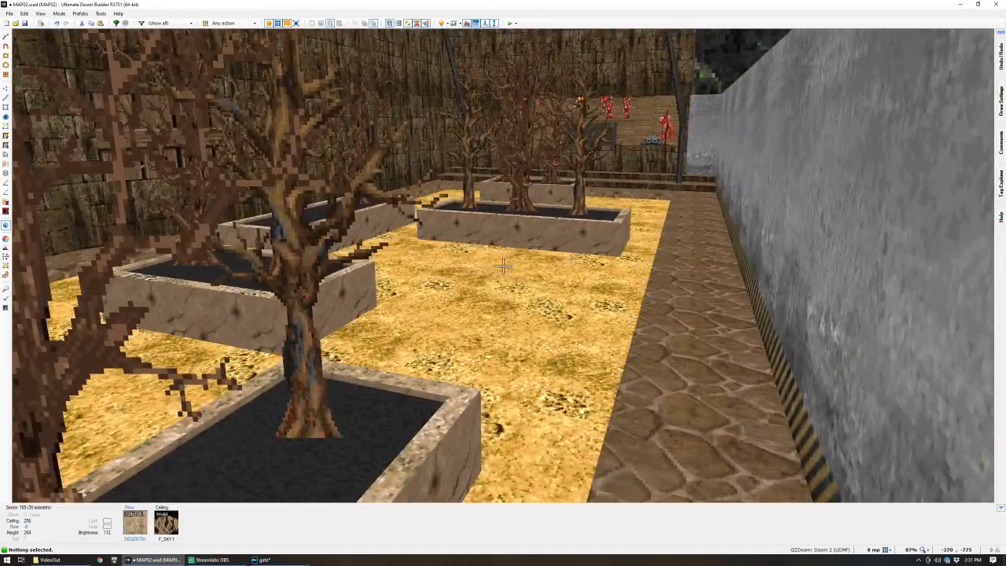
key("s")
key("a")
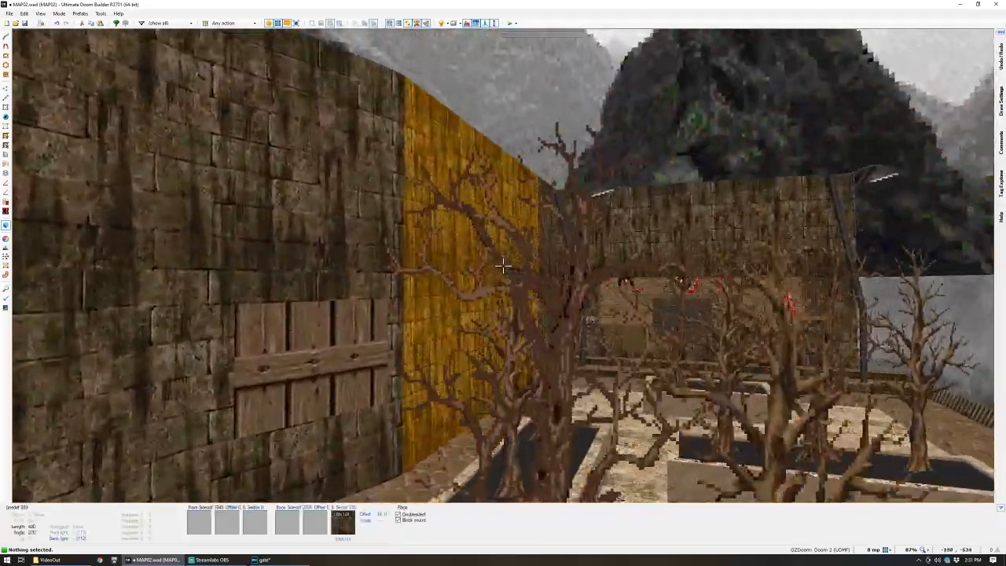
key("w")
key("a")
key("a")
key("q")
key("e")
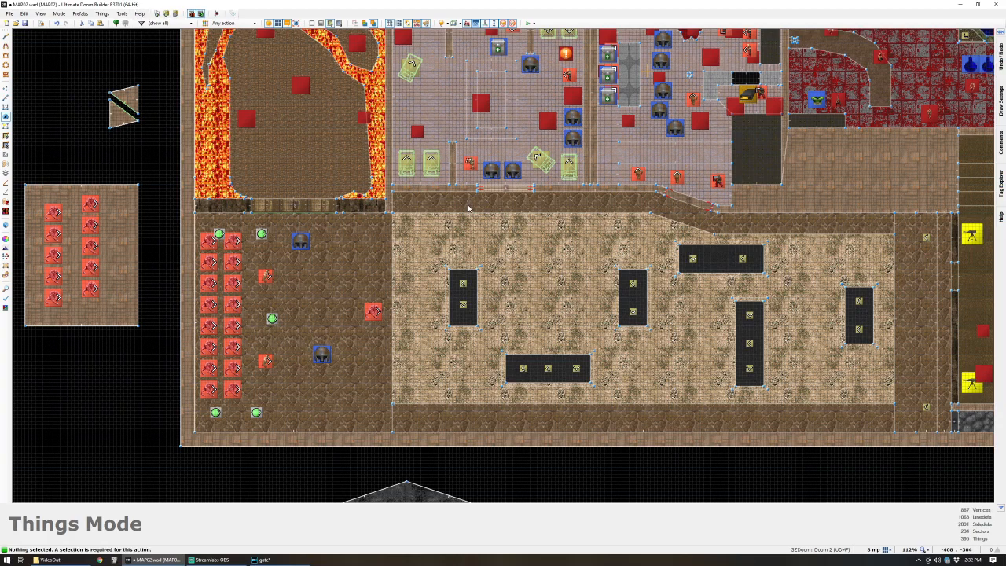
- Draw a line extending the northern walkway strip's edge east across the courtyard's step sectors to the wall
scroll(469, 208, "down", 2)
scroll(704, 206, "up", 4)
key("ctrl+d")
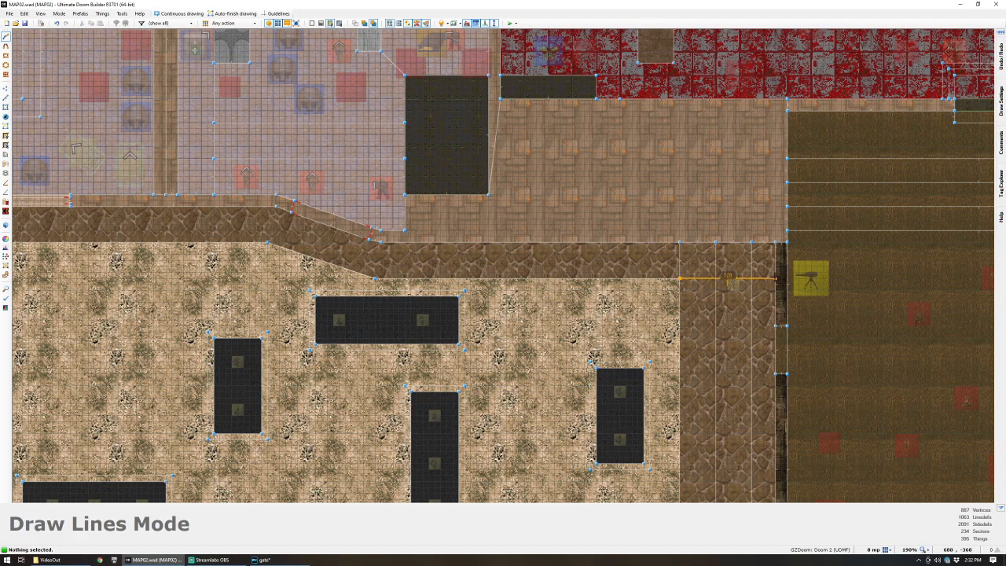
left_click(776, 278)
right_click(777, 278)
key("w")
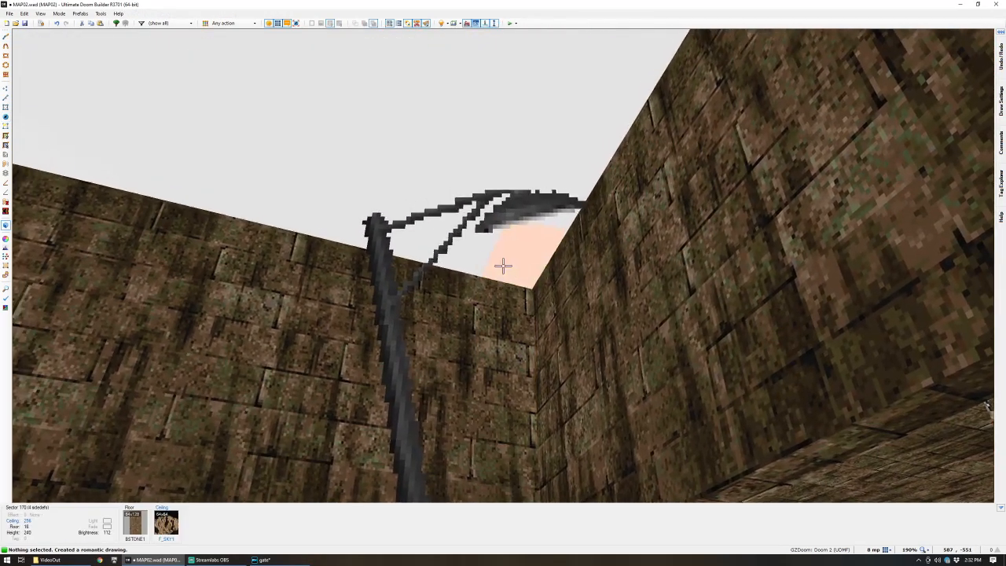
- Select the four sky ceiling sections above the northern walkway strip, lower them as an overhang and clear the selection
left_click(503, 265)
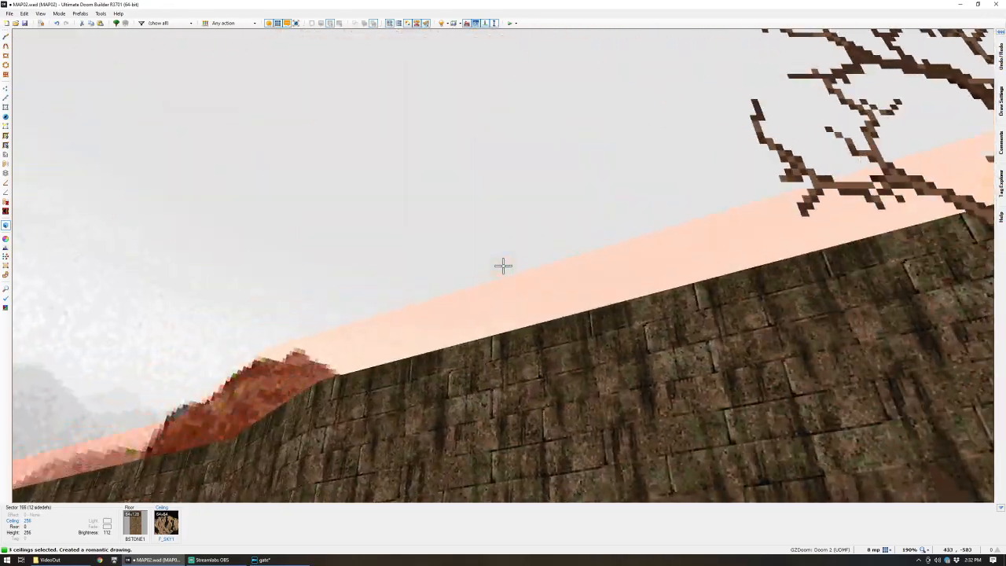
left_click(503, 266)
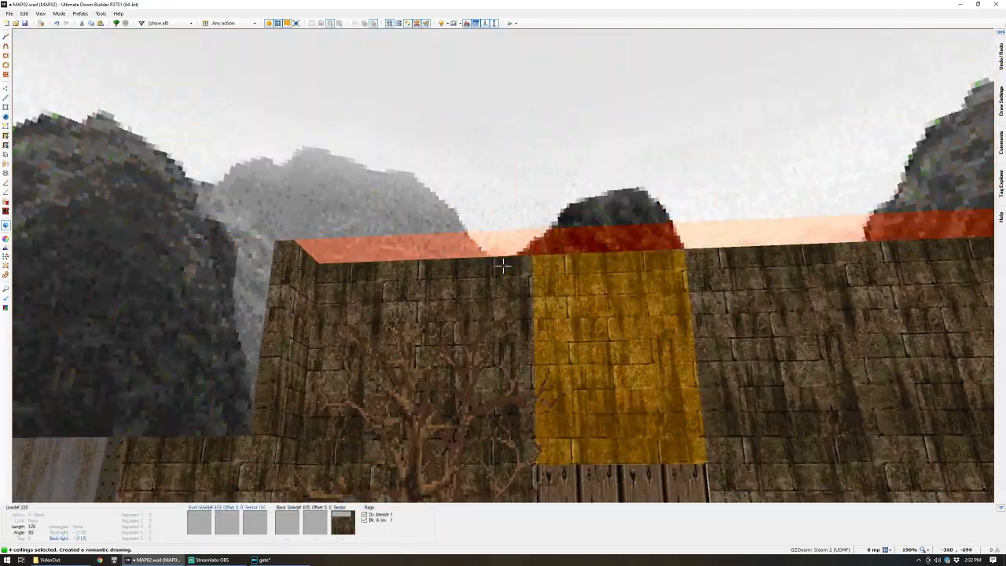
key("a")
key("w")
key("c")
- Copy the F_LABS flat and paste it onto the lowered ceiling sections along the courtyard's north wall
key("Tab")
key("ctrl+c")
key("w")
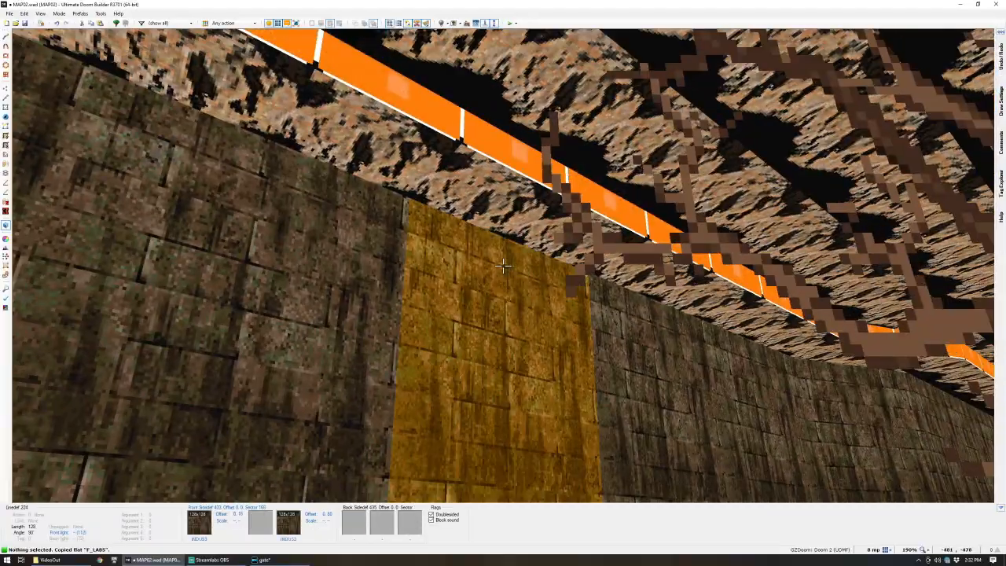
key("ctrl+v")
key("s")
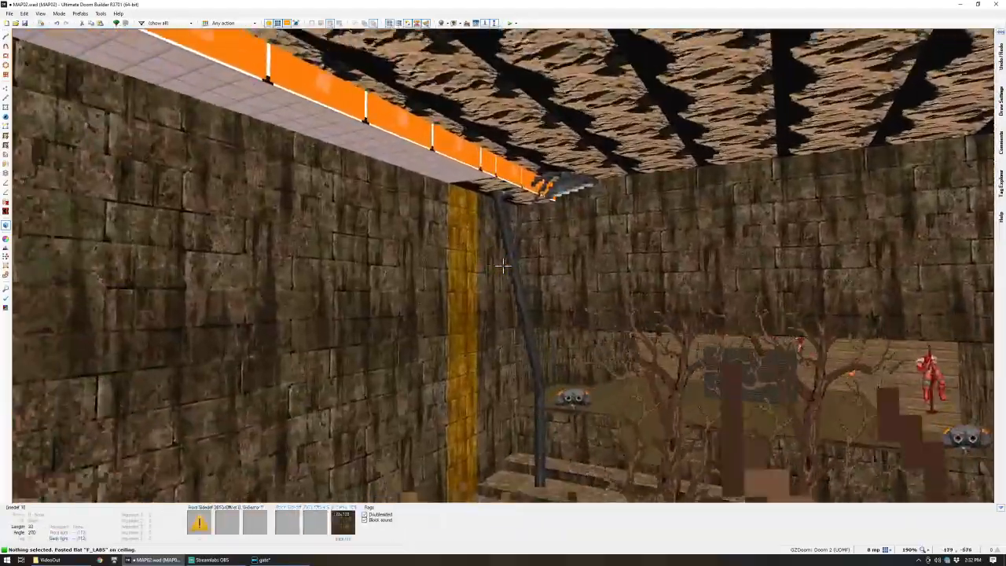
key("ctrl+v")
key("d")
key("ctrl+v")
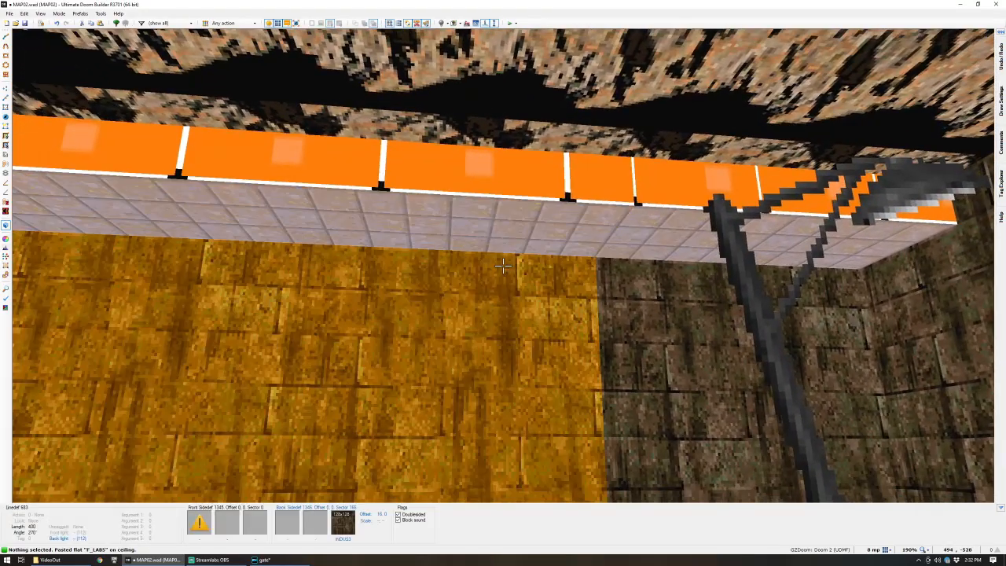
- Flood-fill the missing textures on the overhang's vertical edge with F_LABS
key("w")
key("d")
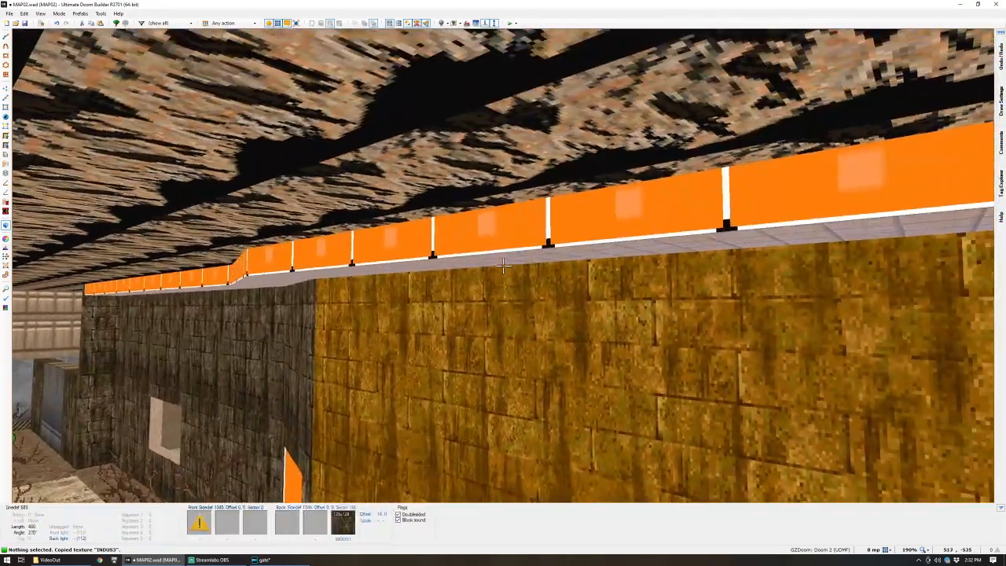
key("ctrl+c")
key("s")
key("a")
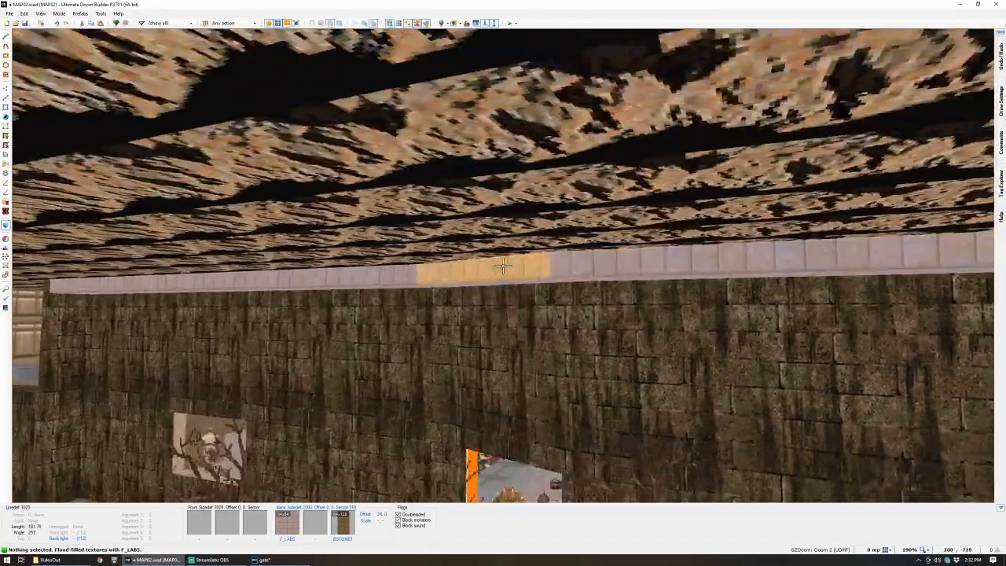
key("Tab")
- Inspect the new tiled overhang from both ends of the courtyard in 3D, and save the map
key("w")
key("w")
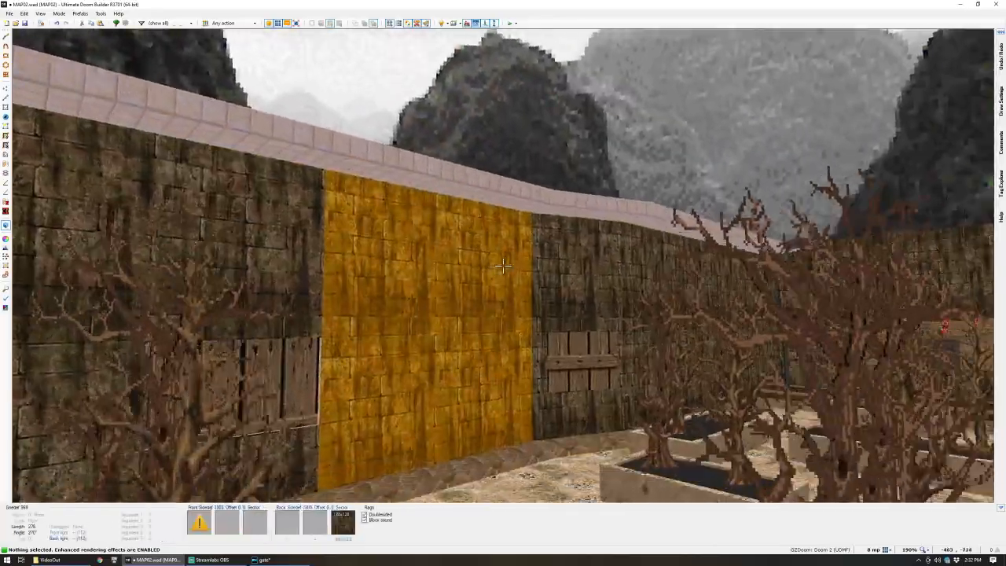
key("d")
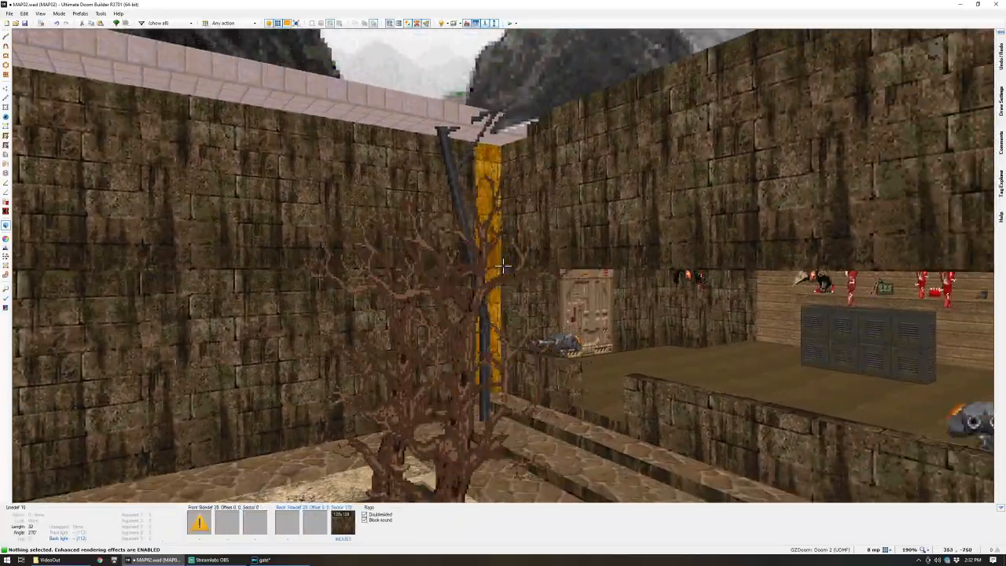
key("w")
key("a")
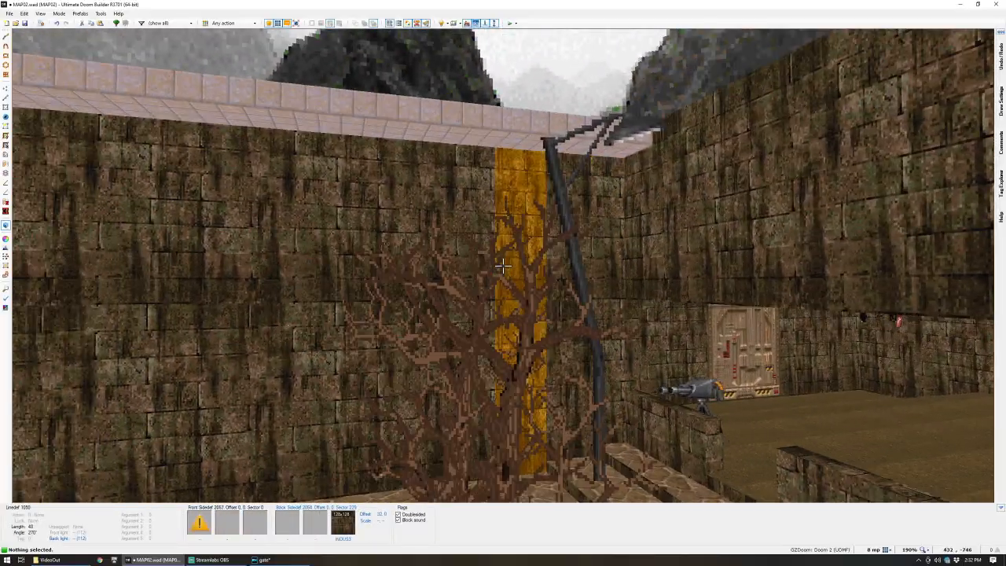
key("w")
key("w")
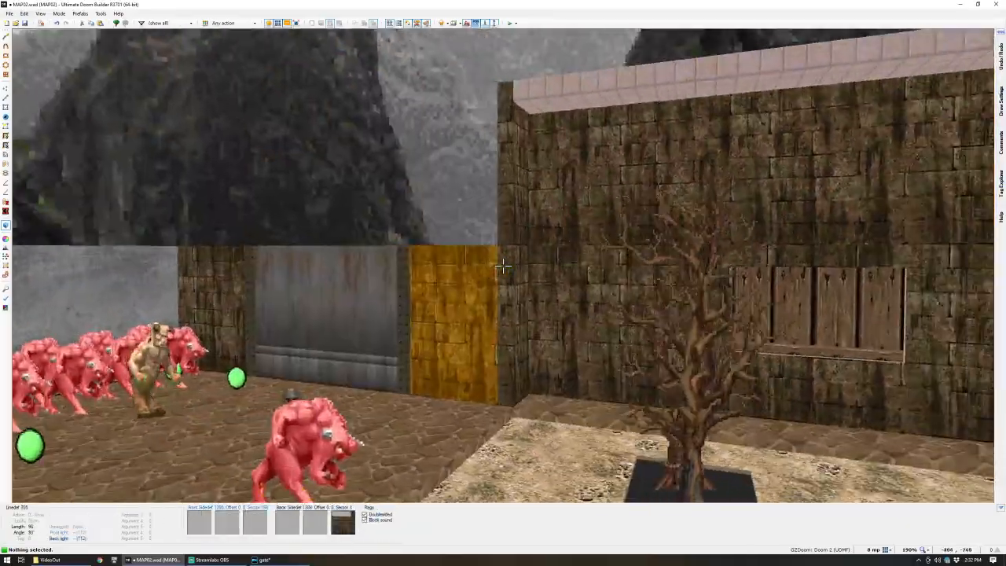
key("a")
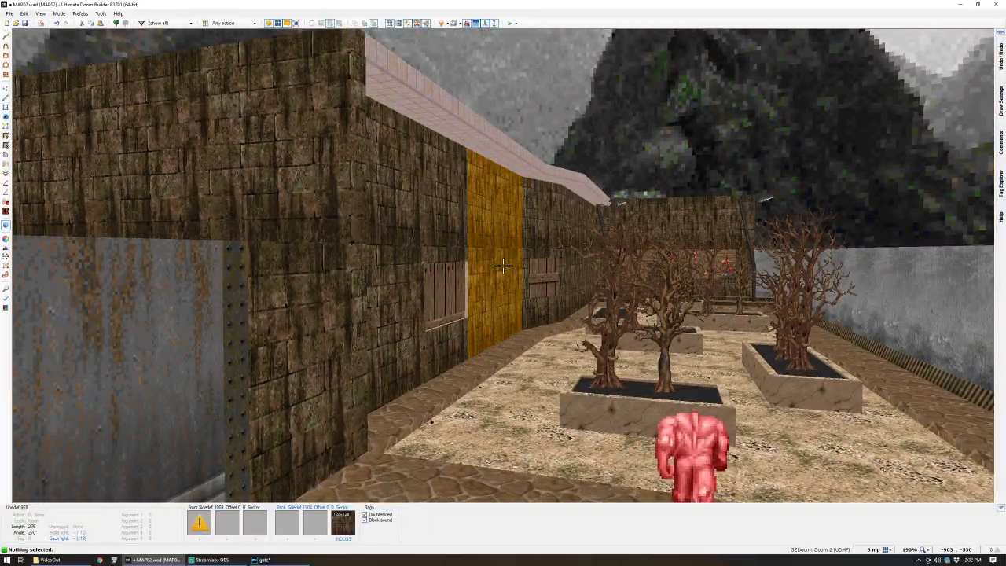
key("q")
- Draw a shallow trapezoidal sector just south of the lava room's door and adjust its vertices
scroll(503, 265, "down", 5)
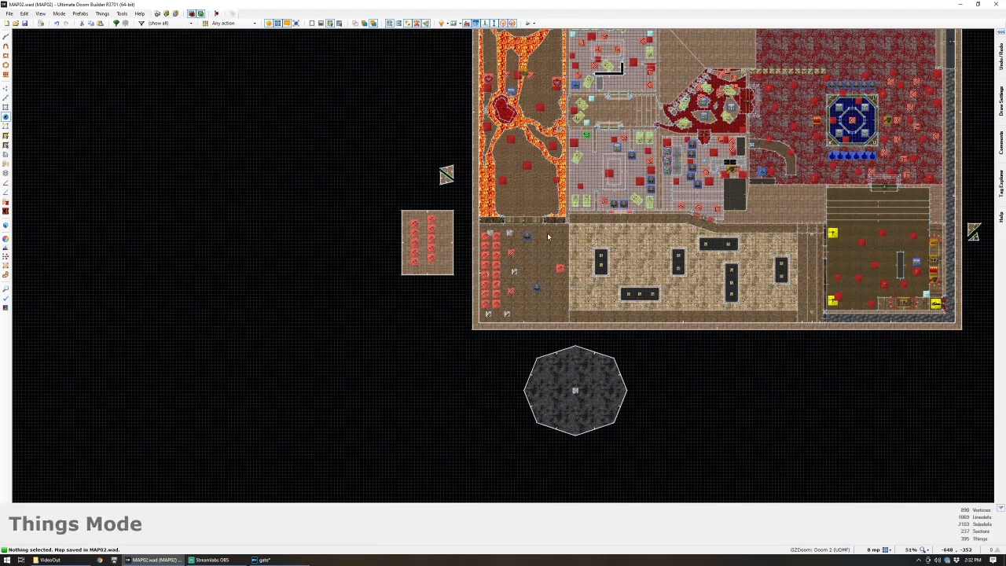
scroll(543, 204, "up", 8)
key("d")
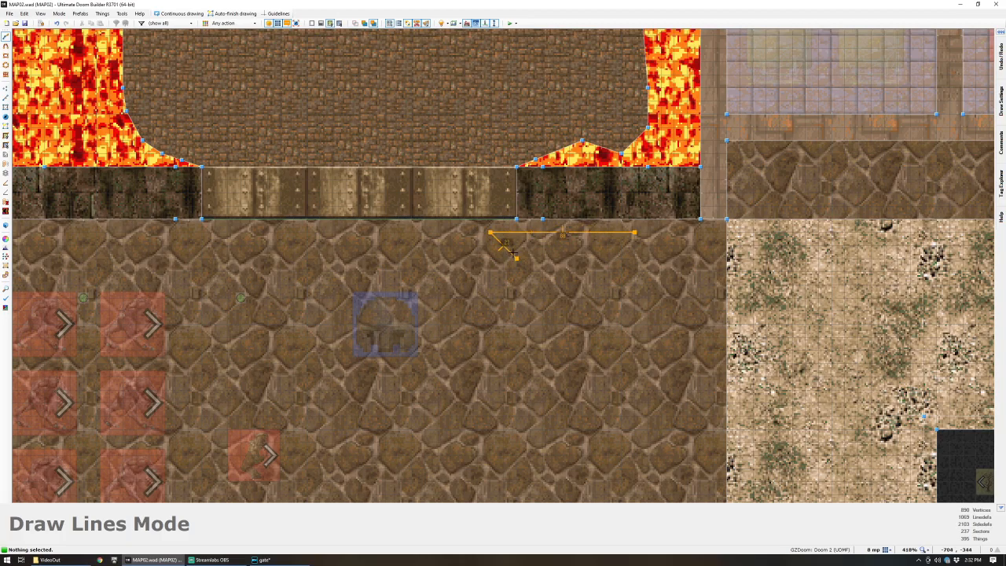
left_click(634, 235)
key("v")
right_click_drag(635, 234, 648, 233)
- Move the trapezoidal sector west to beside the lava room's door and raise its floor height to 64
key("s")
mouse_move(552, 243)
right_mouse_down()
mouse_move(593, 246)
mouse_move(193, 254)
mouse_move(214, 252)
right_mouse_up()
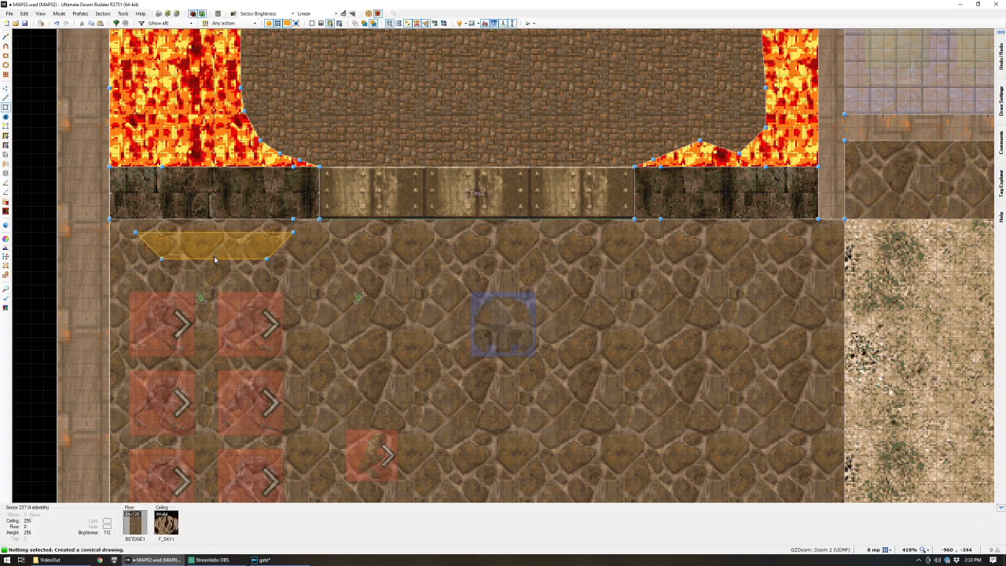
key("w")
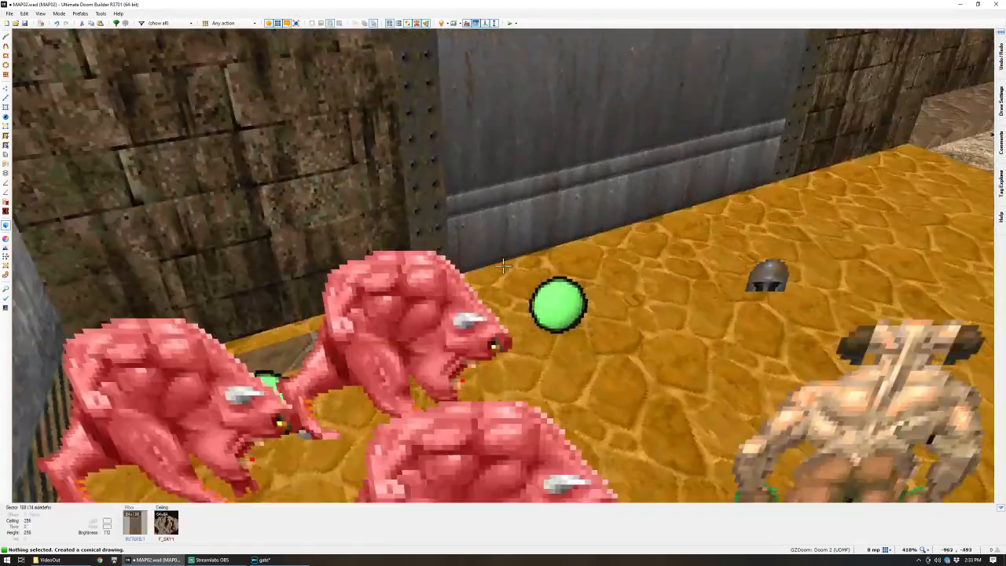
scroll(503, 266, "up", 8)
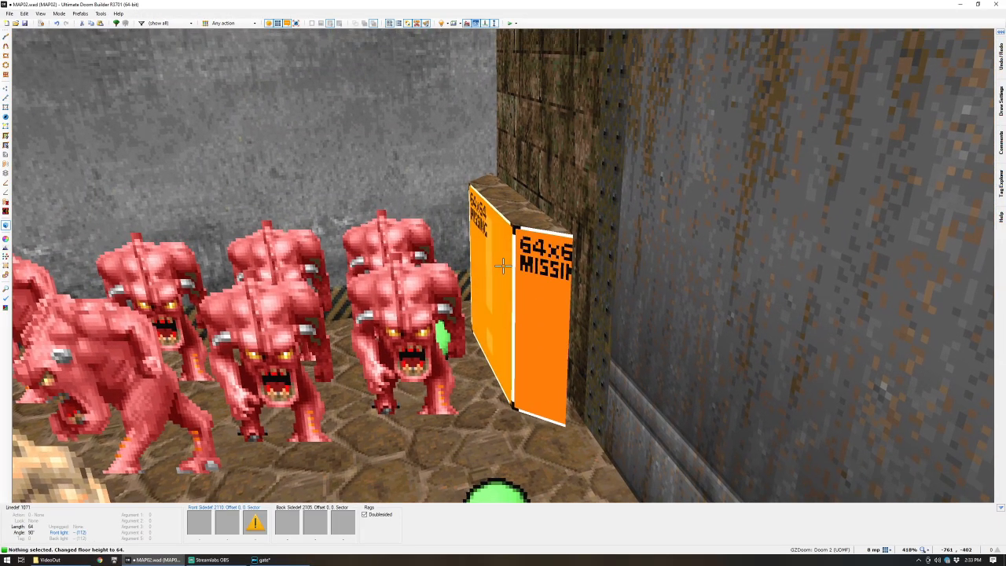
- Open the texture choices for the raised block's front face and filter them by SW1
left_click(503, 266)
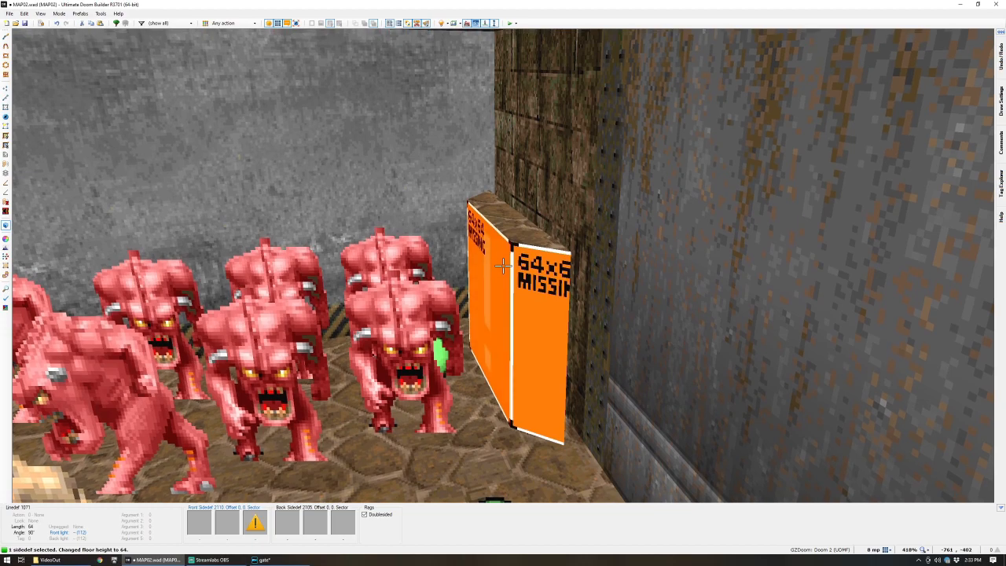
middle_click(503, 265)
type("SW1")
scroll(358, 226, "down", 3)
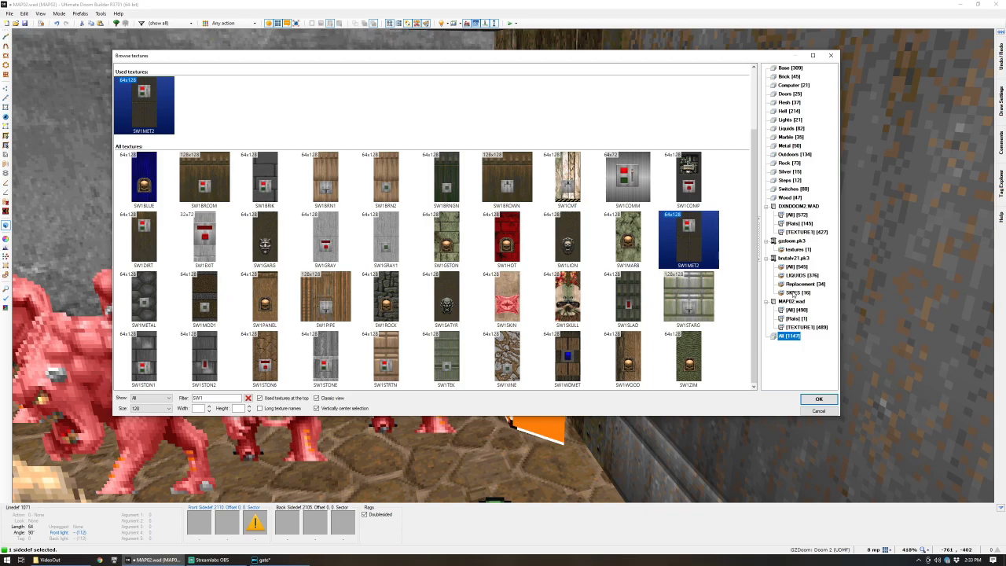
- Browse the full brutalv21.pk3 texture collection for a suitable switch texture
left_click(794, 268)
key("BackSpace")
key("BackSpace")
key("BackSpace")
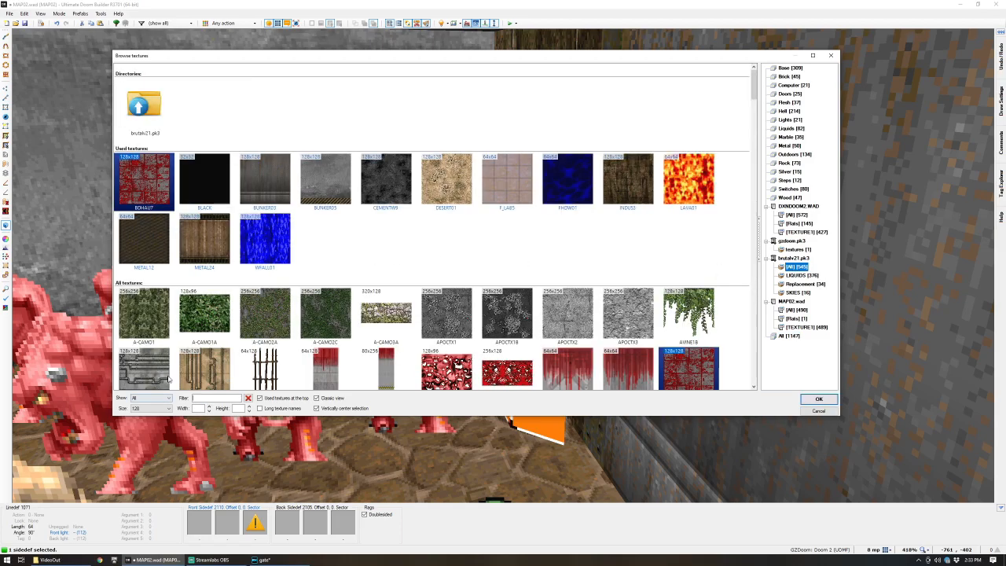
scroll(300, 277, "down", 10)
scroll(300, 277, "down", 15)
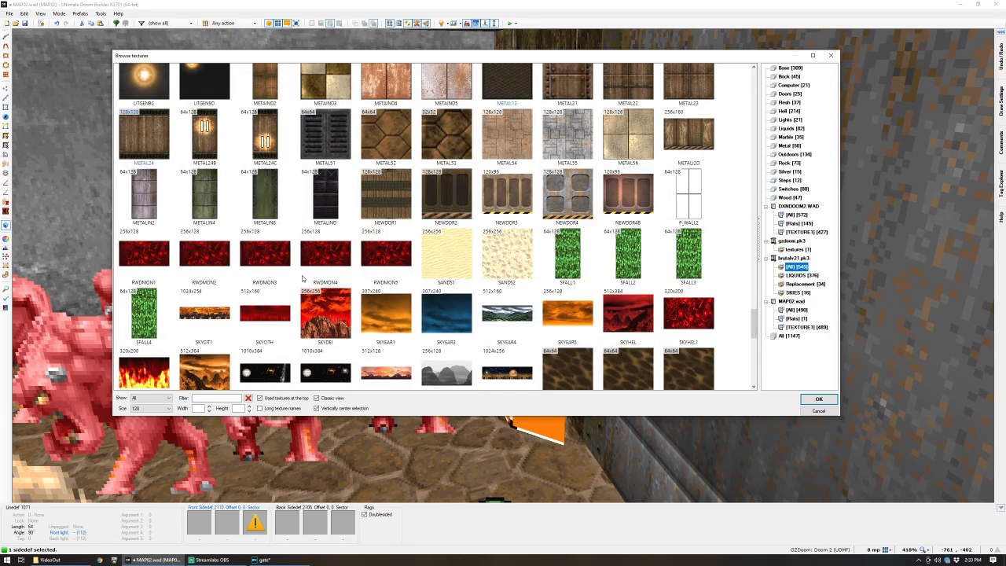
scroll(302, 278, "down", 10)
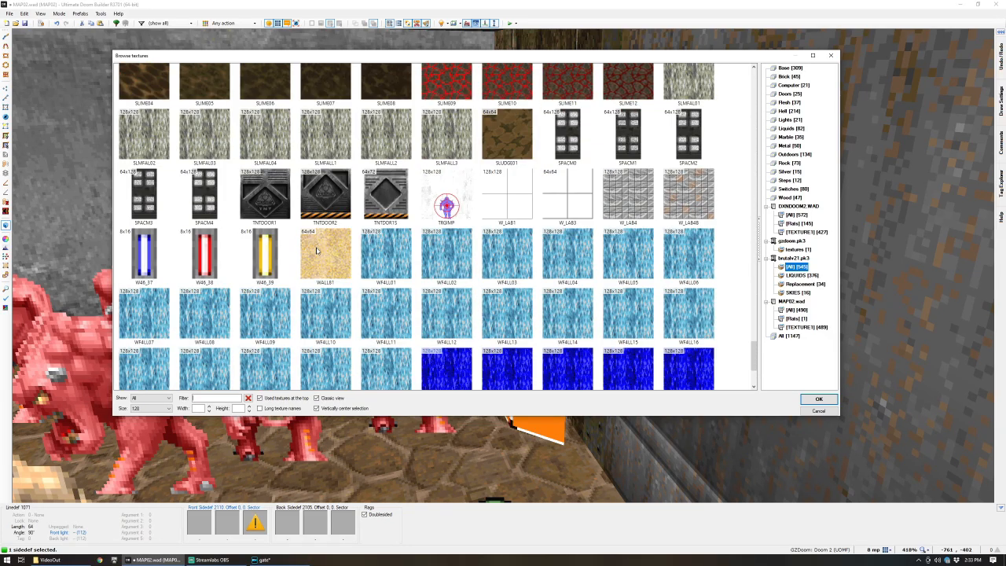
scroll(316, 250, "down", 2)
scroll(318, 222, "up", 5)
scroll(318, 223, "up", 7)
scroll(318, 225, "up", 20)
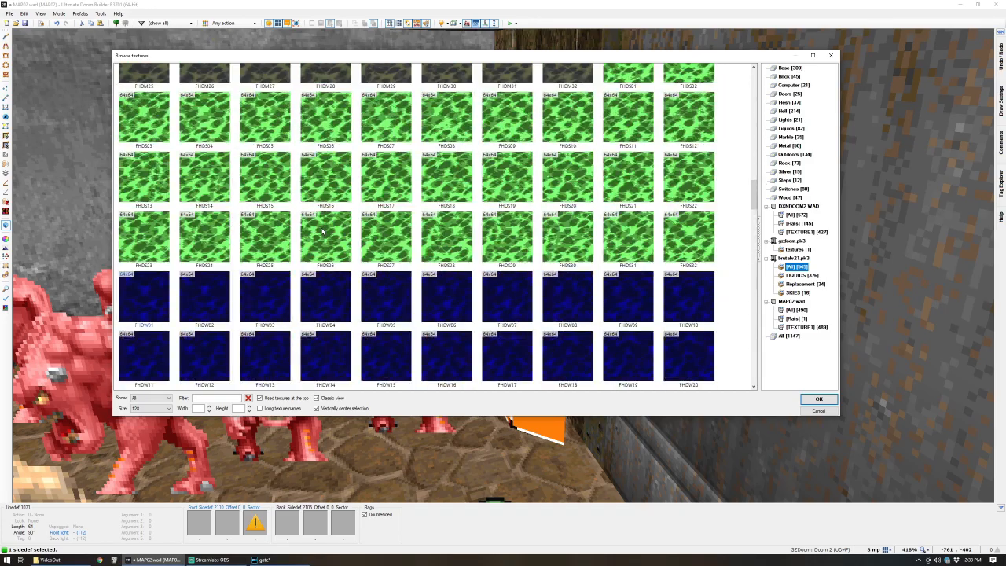
scroll(322, 233, "down", 3)
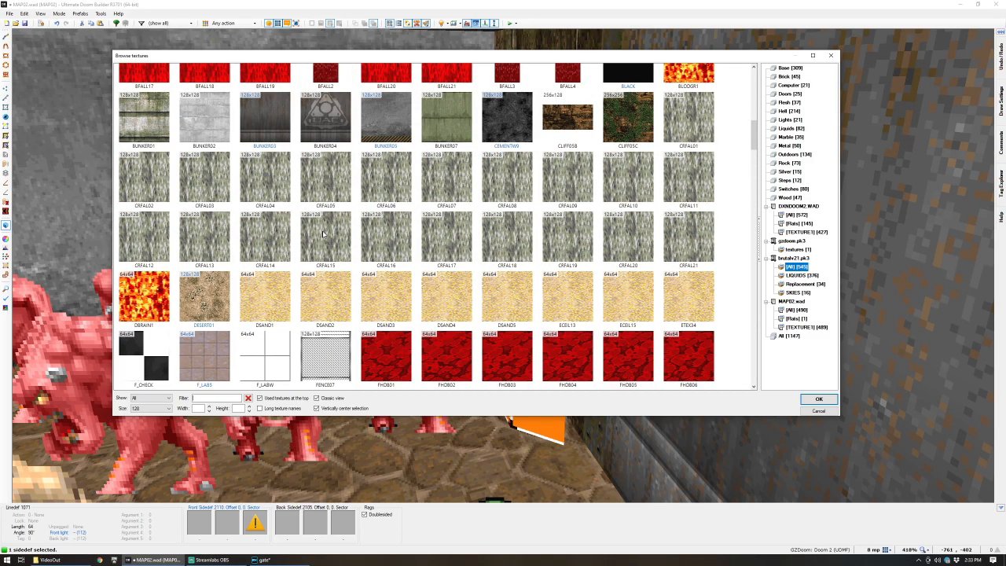
scroll(324, 230, "down", 1)
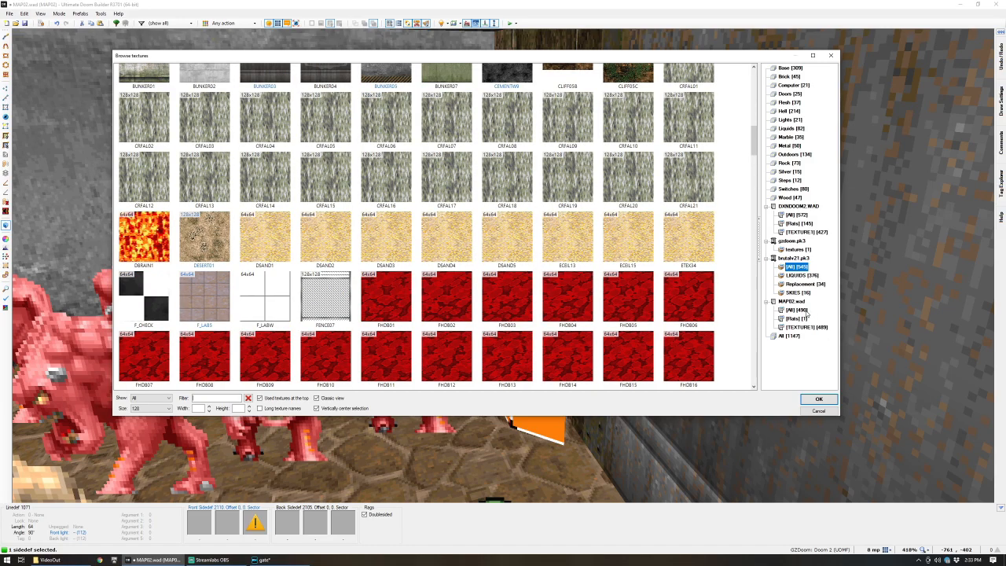
- Filter the MAP02.wad textures by SW1 and apply SW1STON1 to the raised block's front face
left_click(806, 313)
scroll(407, 279, "down", 1)
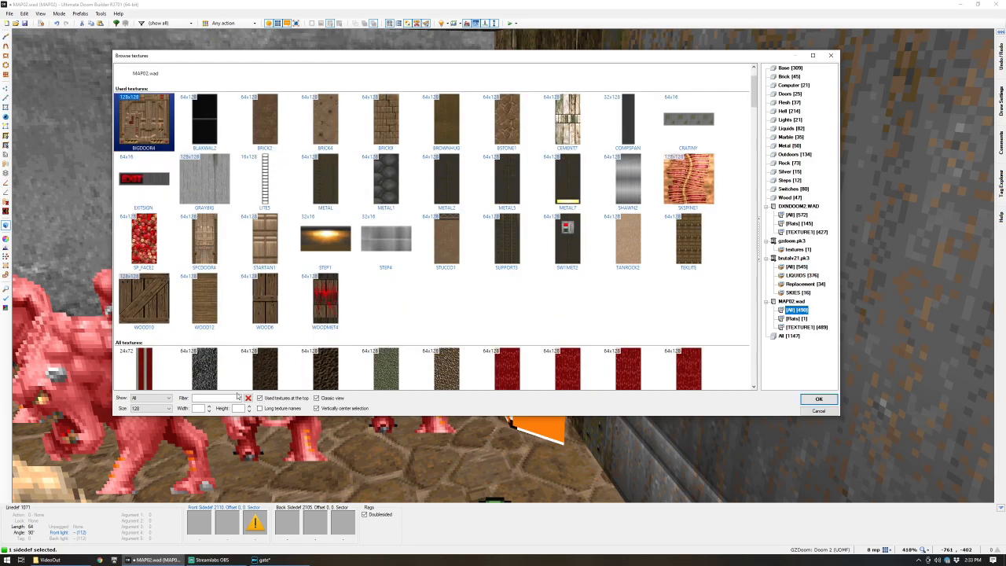
left_click(205, 398)
type("SW1")
scroll(228, 324, "down", 1)
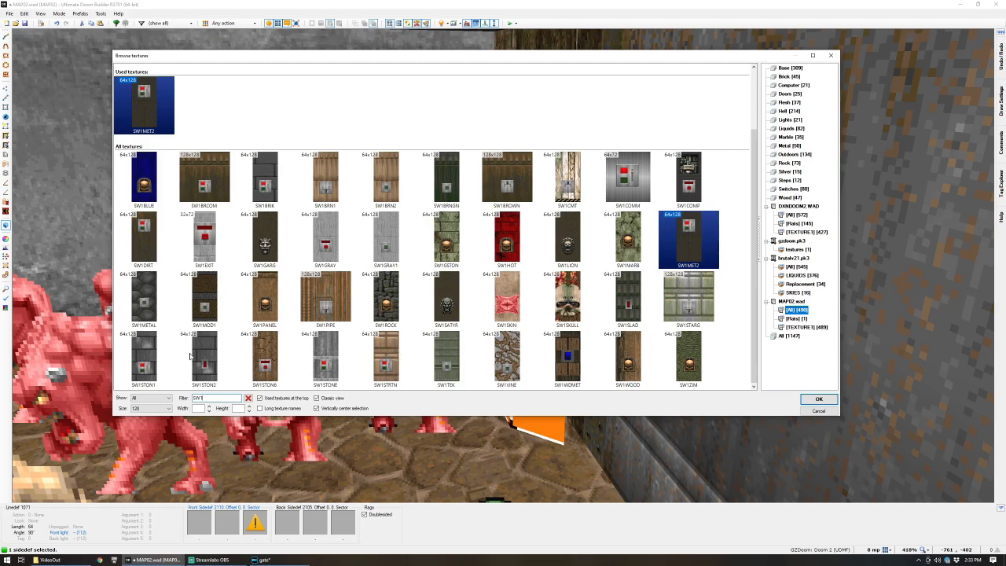
double_click(145, 357)
- Shift the switch texture on the block's front face to a vertical offset of 64
key("w")
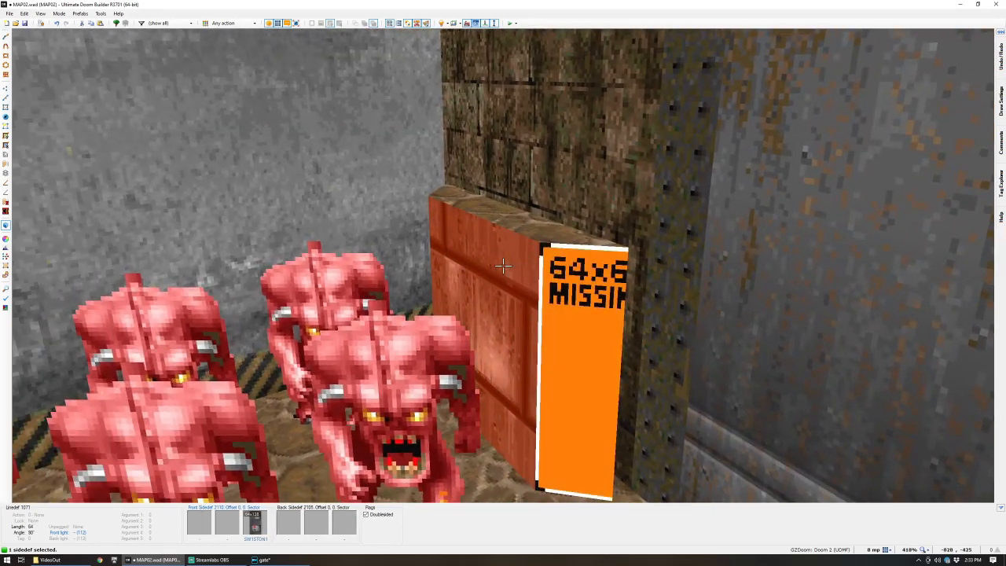
key("shift+Up")
key("shift+Up")
key("shift+Up")
key("shift+Up")
key("shift+Up")
key("shift+Up")
key("shift+Up")
key("shift+Up")
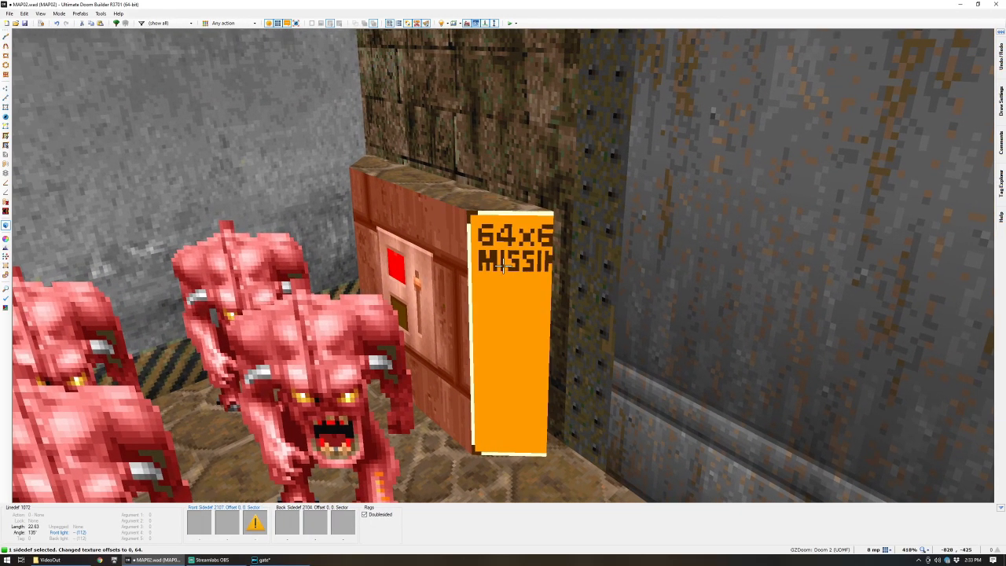
- Filter the textures by STON, apply STONE2 to the raised block's untextured side face and flood-fill it across the block's remaining untextured faces
key("c")
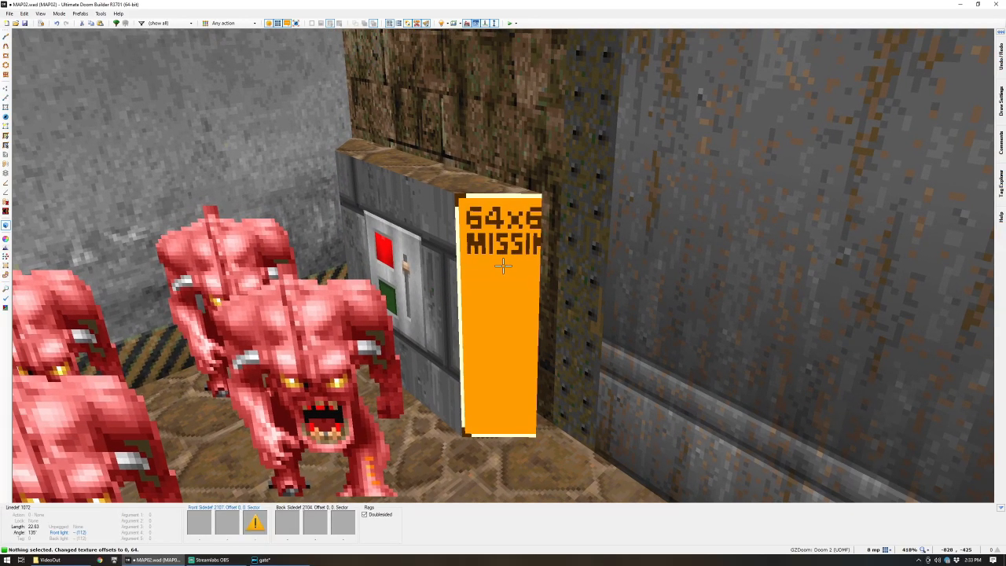
right_click(504, 266)
key("Escape")
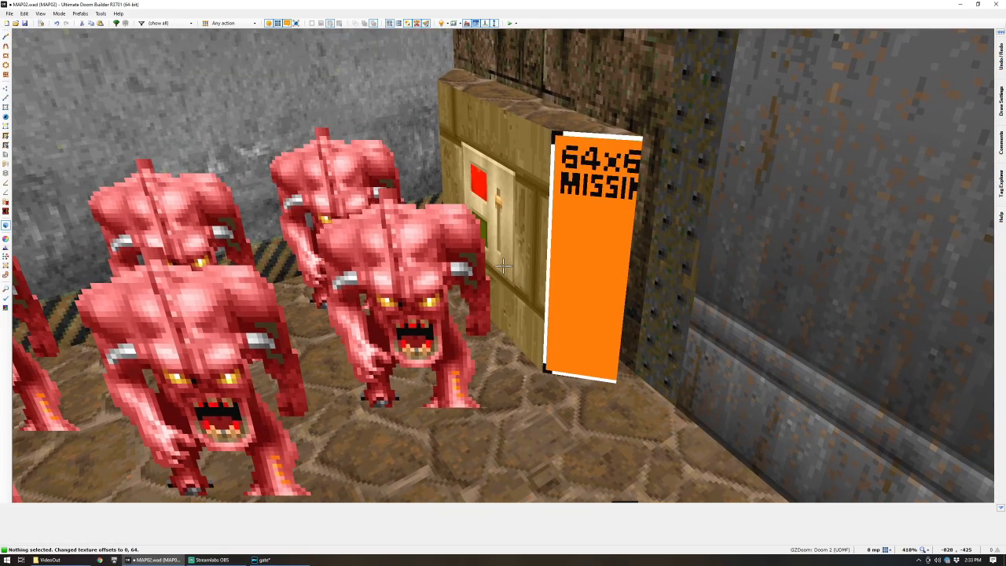
middle_click(503, 266)
type("GRAY")
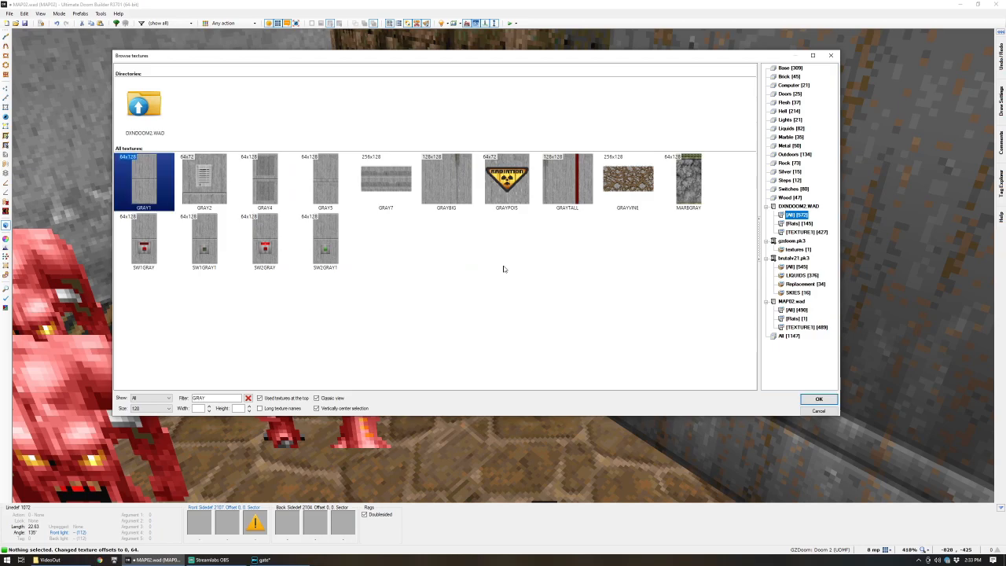
key("BackSpace")
key("BackSpace")
key("BackSpace")
key("BackSpace")
type("STON")
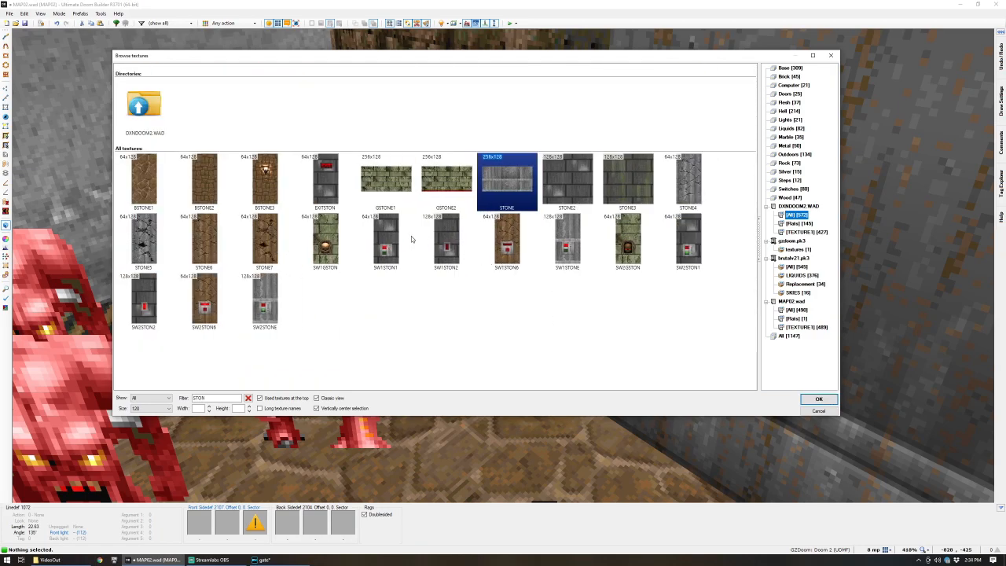
double_click(572, 177)
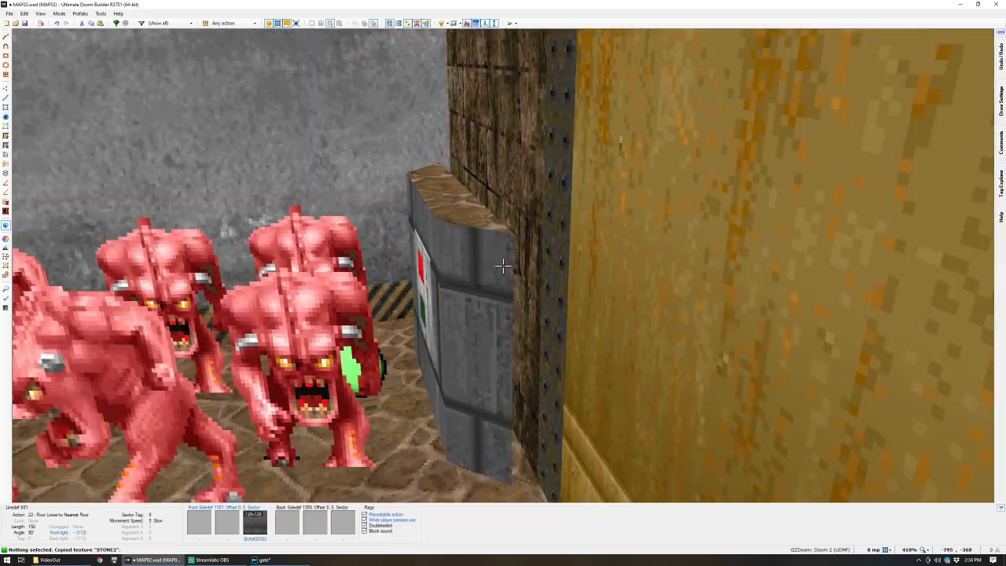
key("ctrl+shift+v")
- Filter the flats by FLAT and apply FLAT5_4 to the top surface of the switch block
key("w")
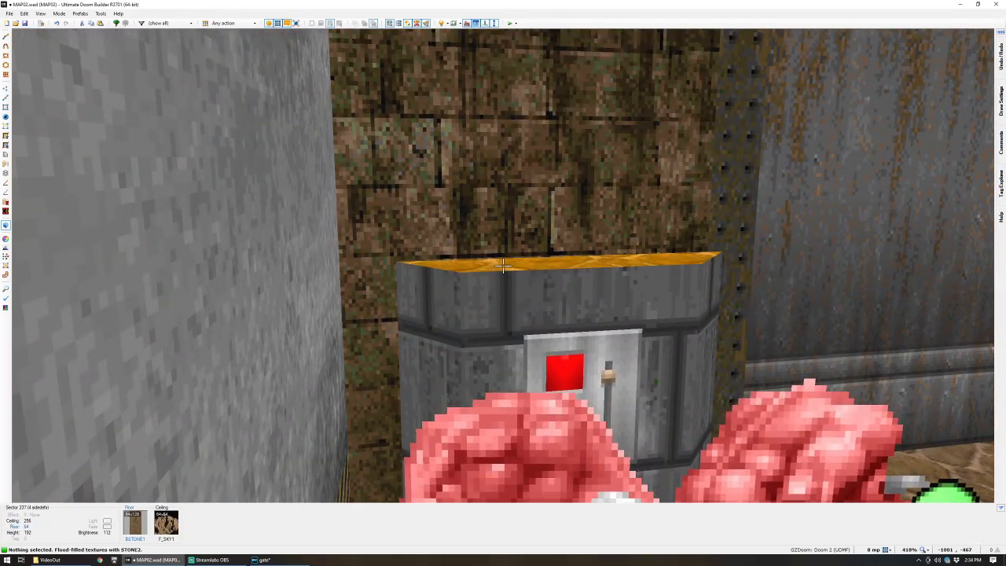
left_click(503, 266)
middle_click(504, 265)
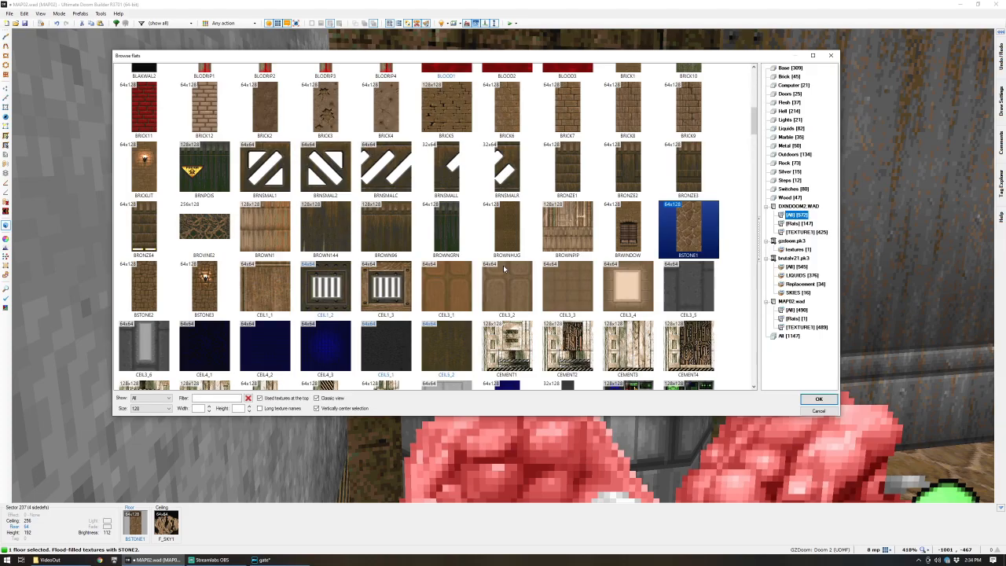
type("FLAT")
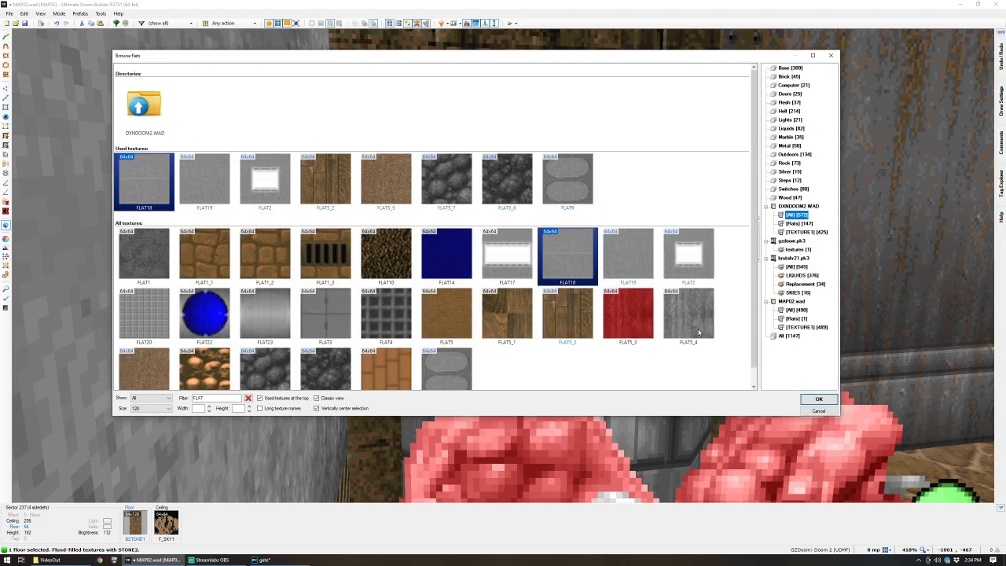
double_click(513, 183)
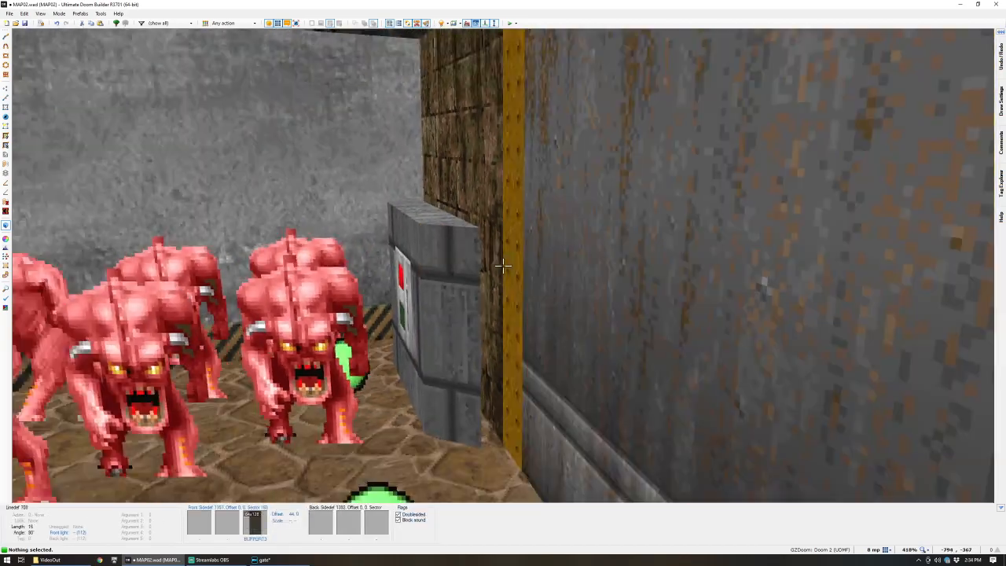
- Inspect the action and activation properties of the lava room door's front line in the 2D map
key("q")
key("l")
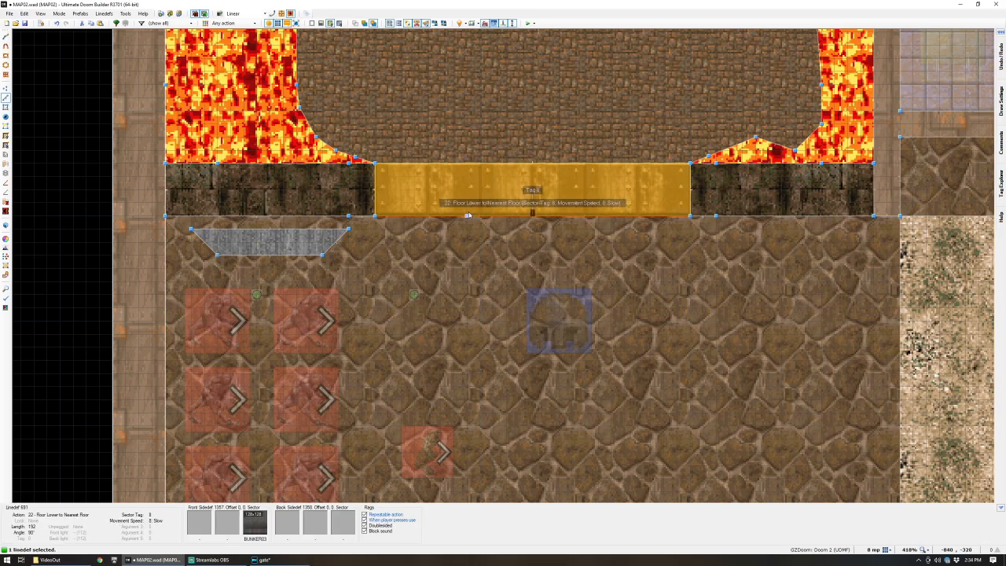
right_click(467, 215)
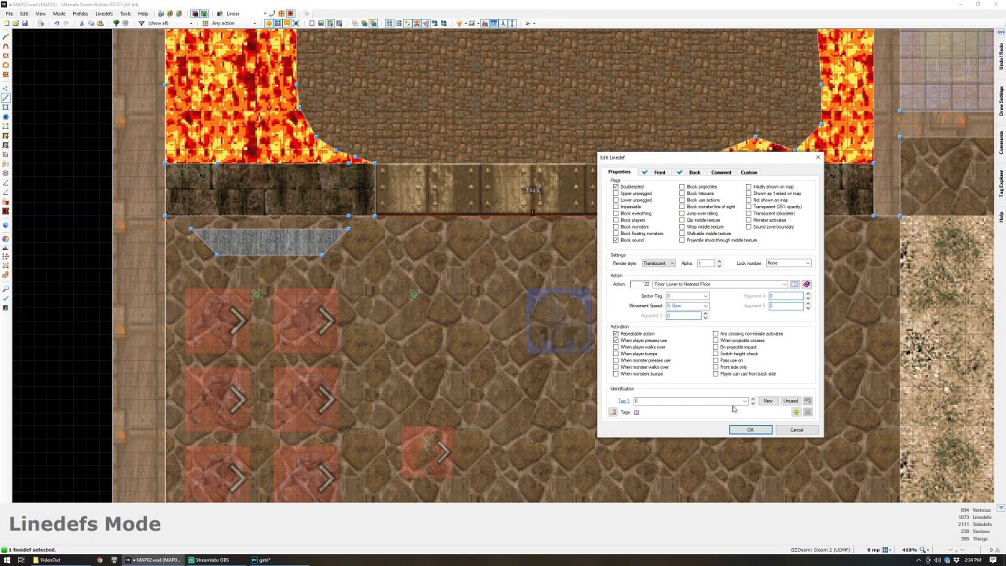
left_click(750, 429)
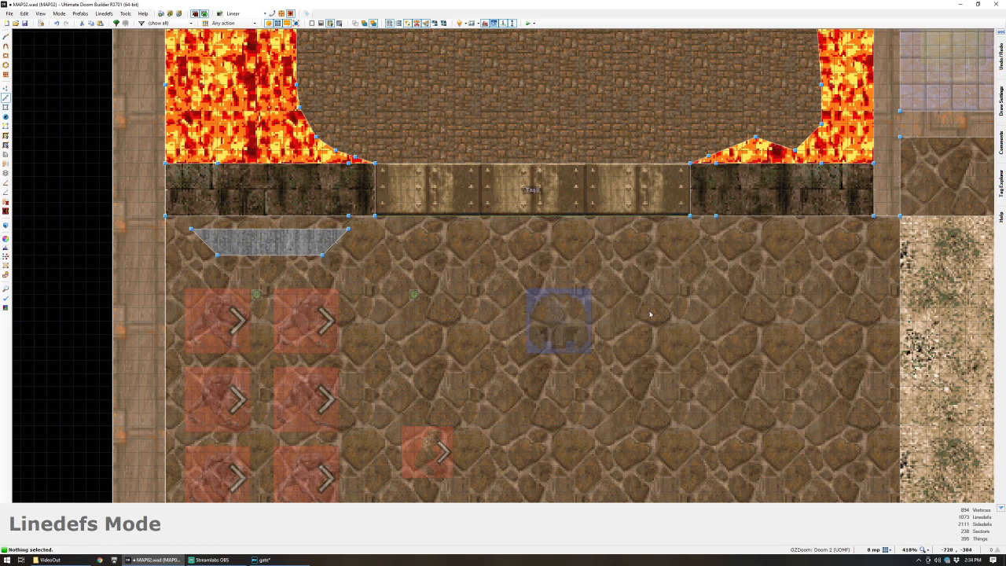
- Copy the door line's properties and paste only Action and Action arguments onto the switch block's front line, with no sidedef properties
left_click(518, 217)
key("ctrl+shift+c")
key("c")
key("ctrl+shift+v")
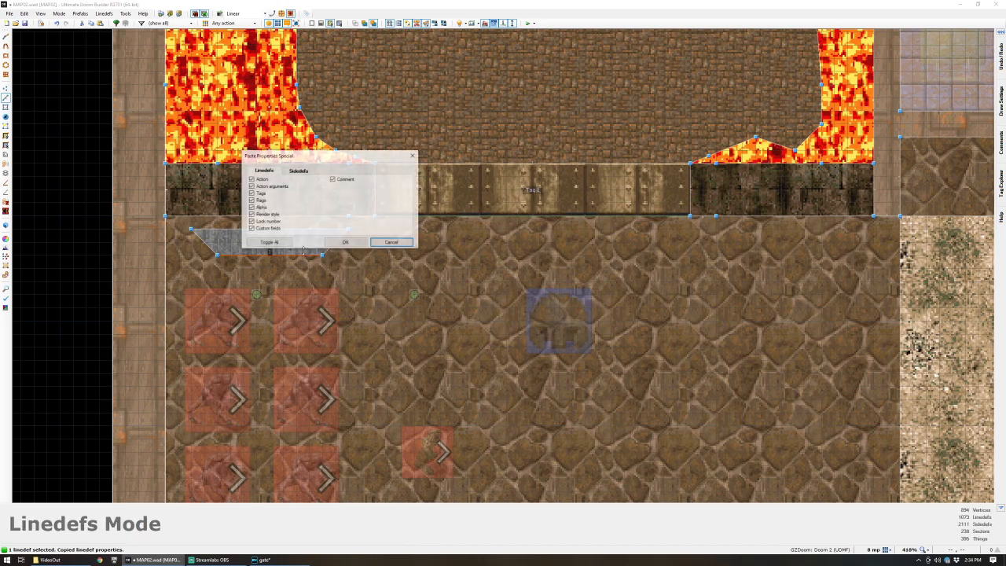
left_click(295, 171)
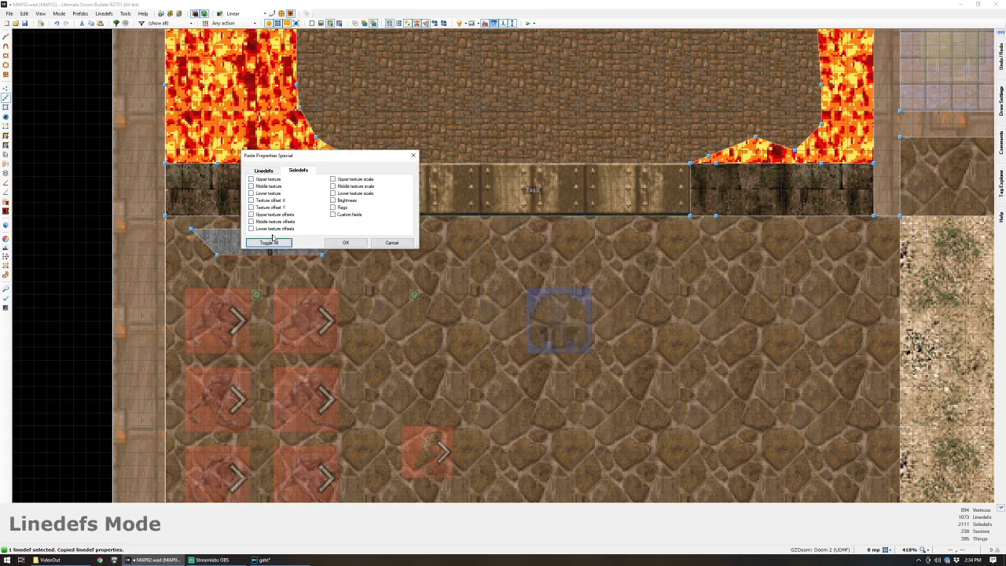
left_click(269, 172)
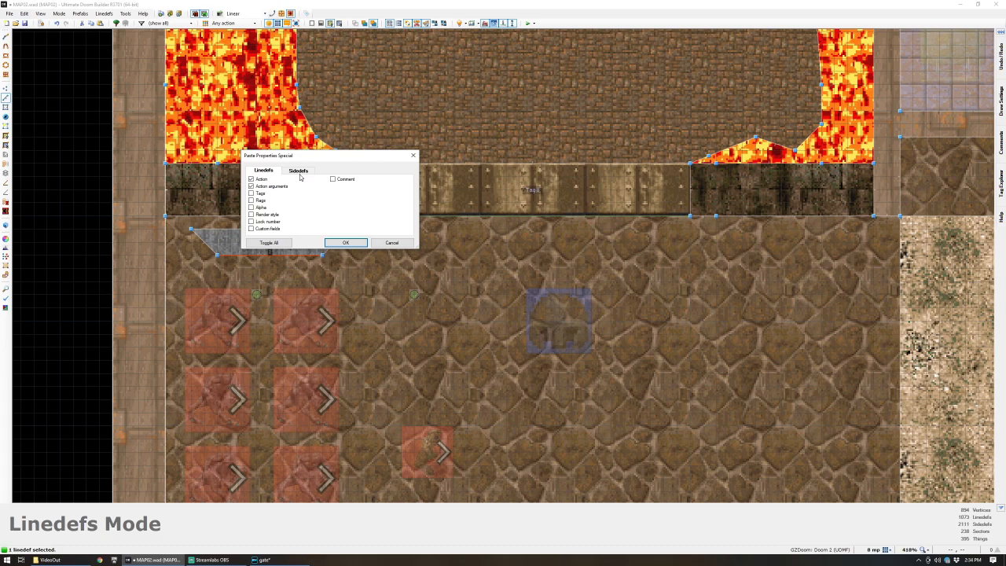
left_click(285, 171)
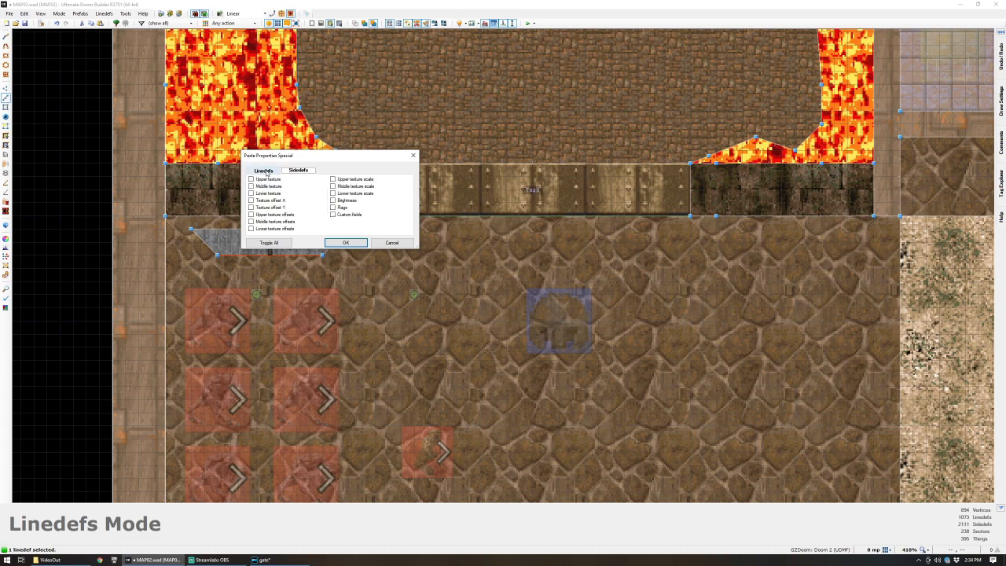
left_click(266, 172)
left_click(339, 242)
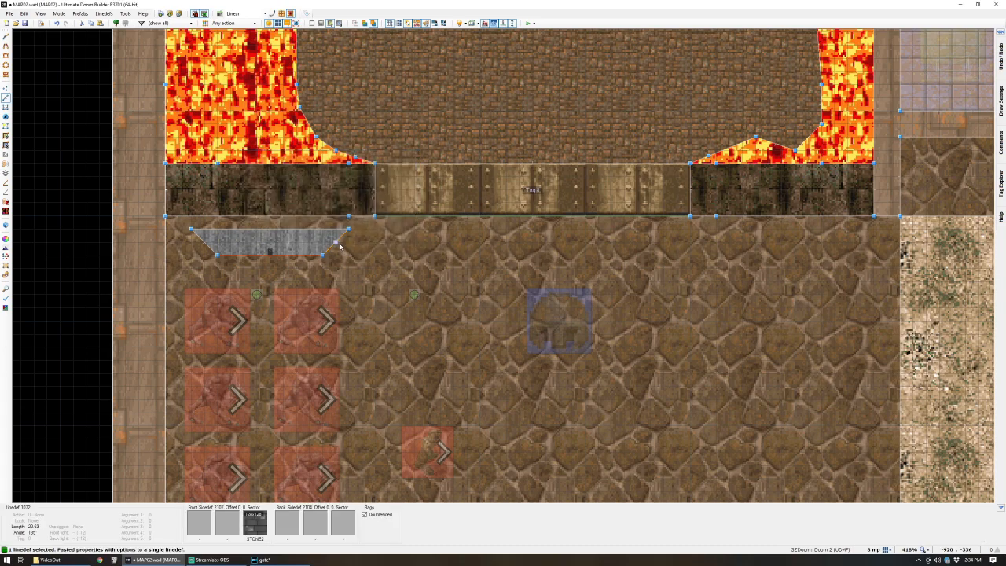
- Set the door line's action to 0 and have the switch block's front line activate when the player presses use
key("c")
right_click(467, 218)
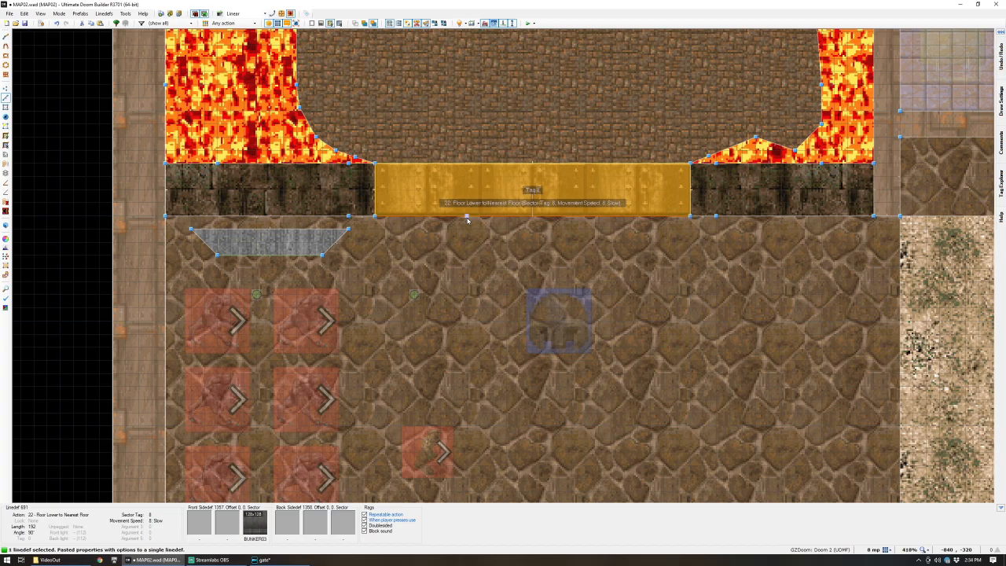
type("0")
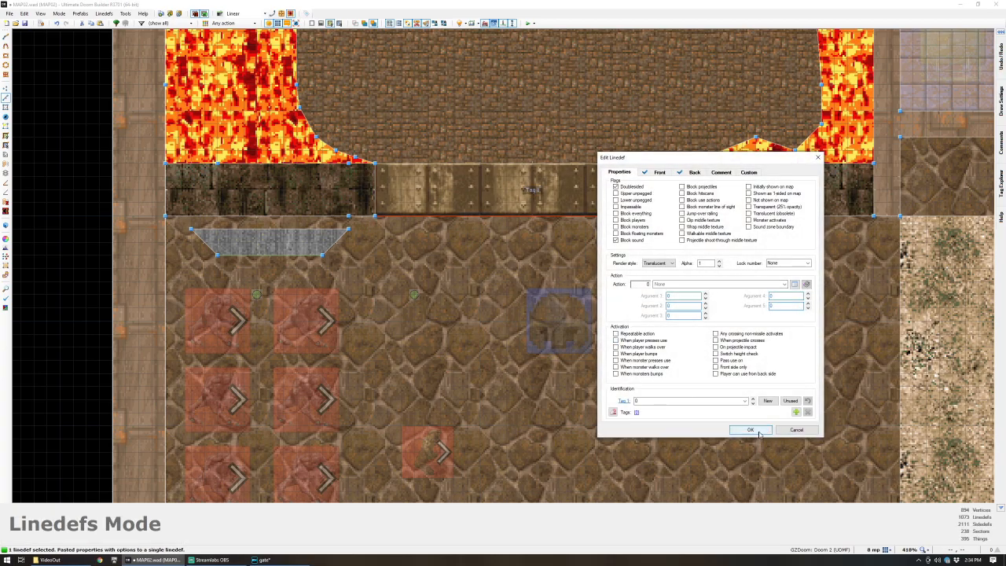
left_click(759, 433)
right_click(274, 256)
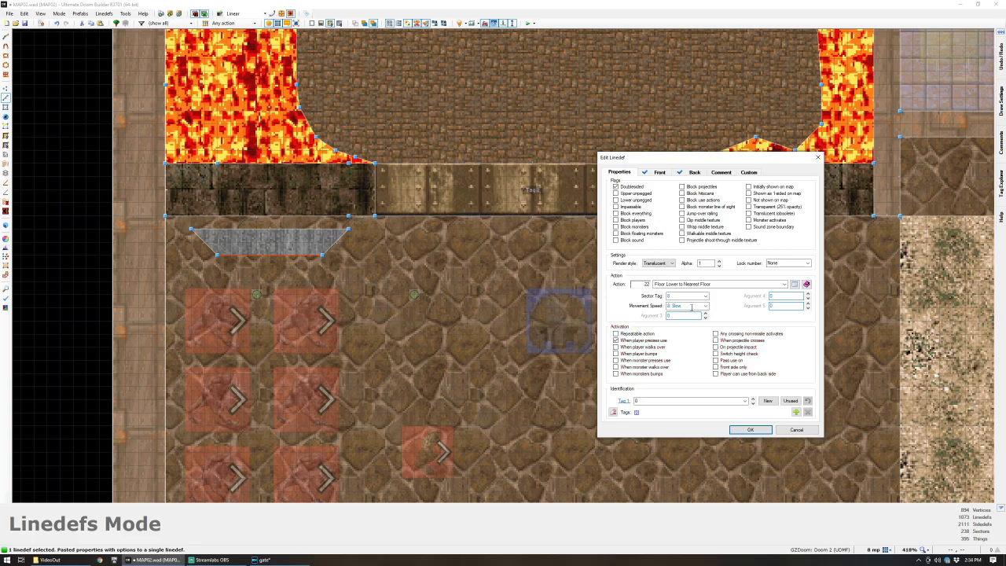
left_click(750, 430)
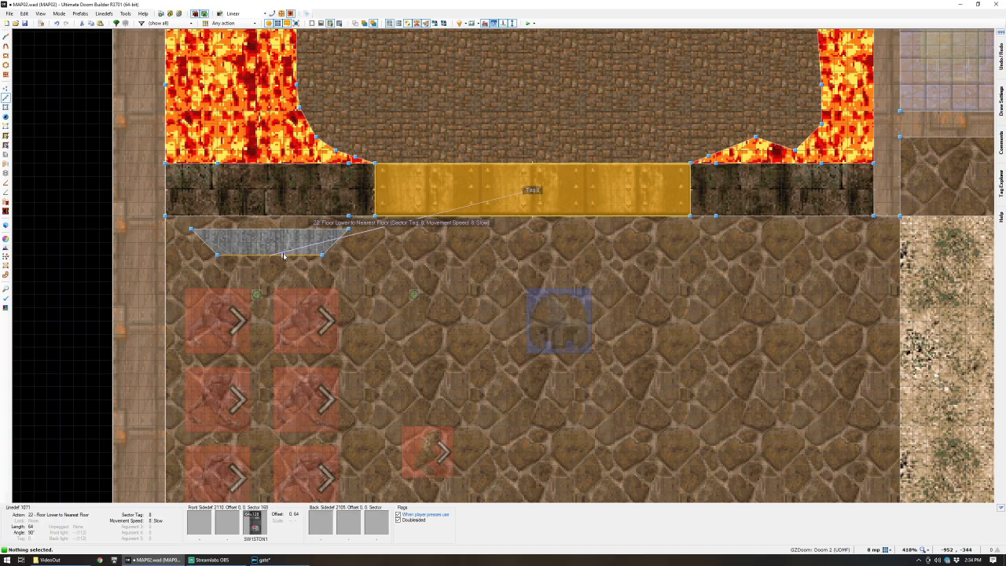
- Look over the lava room's layout from its near door up to the far door for a second switch position
scroll(283, 255, "down", 4)
key("Up")
key("Up")
key("Up")
key("Up")
key("Up")
key("Up")
key("Up")
key("Up")
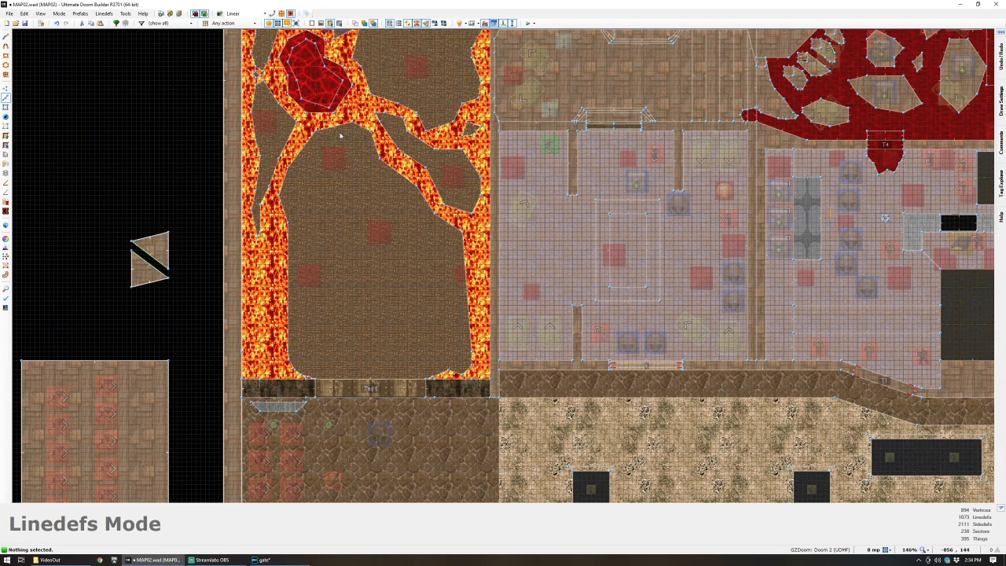
key("Up")
key("Up")
key("Up")
key("Up")
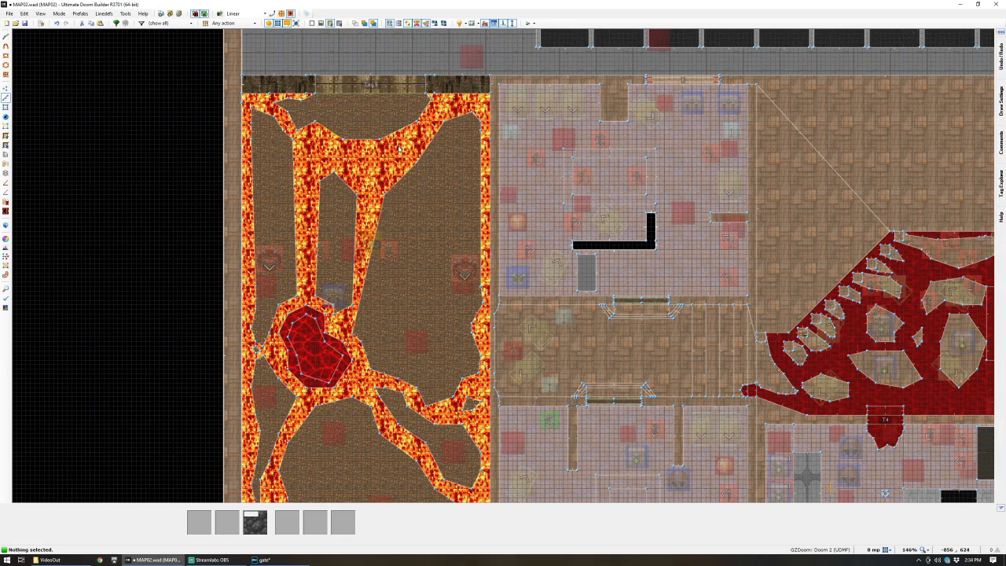
scroll(458, 309, "down", 4)
scroll(368, 450, "up", 4)
key("Down")
key("Down")
key("Down")
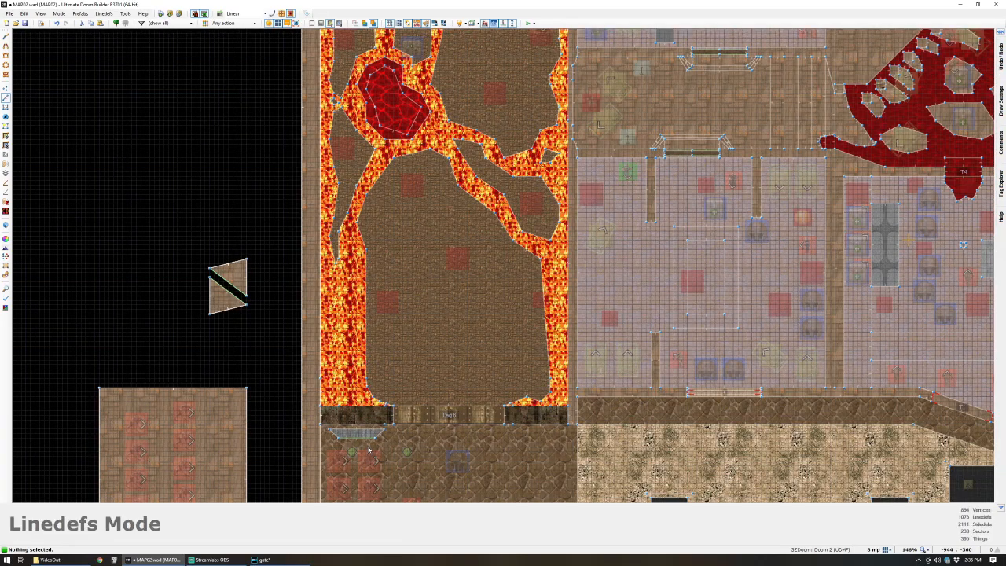
- Copy the switch block sector and paste it, rotated 90°, beside the east wall on the lava room's rock platform near the far door
key("s")
scroll(364, 440, "down", 5)
scroll(503, 181, "up", 7)
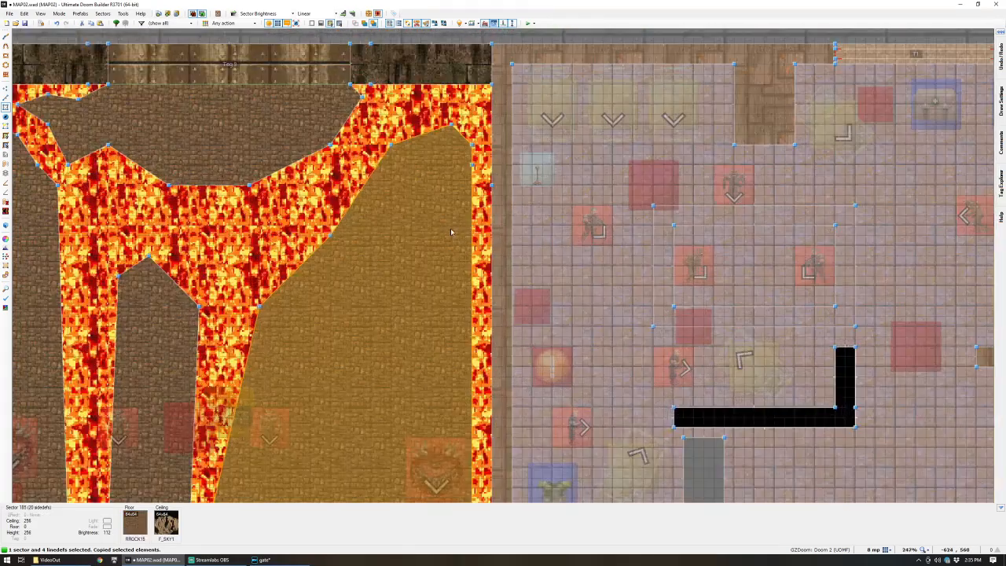
key("ctrl+v")
left_click_drag(501, 175, 454, 222)
left_click(410, 219)
scroll(409, 218, "down", 3)
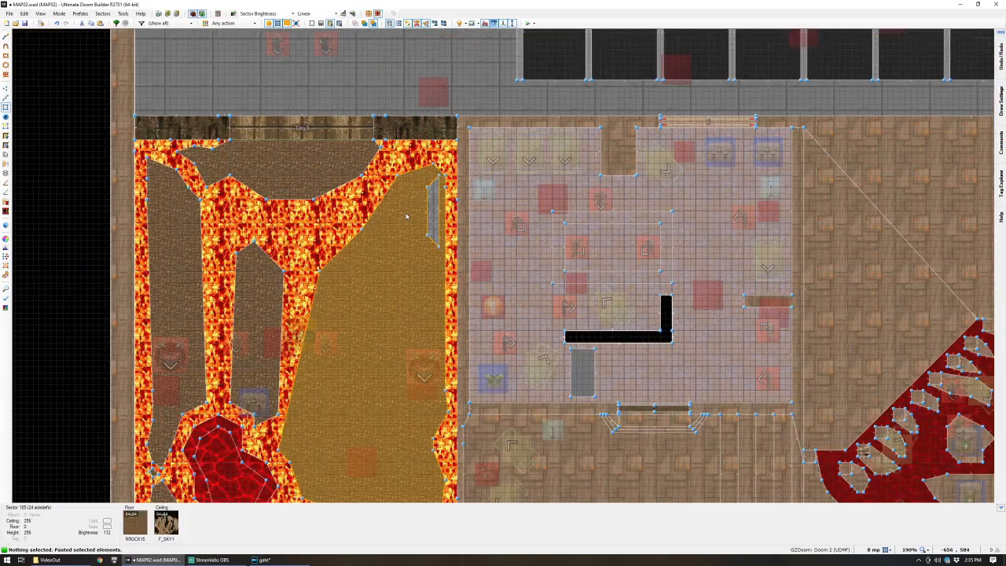
- Set the copied switch line's sector tag to 9 so it targets the far door, and save the map
scroll(346, 163, "up", 3)
key("l")
right_click(486, 244)
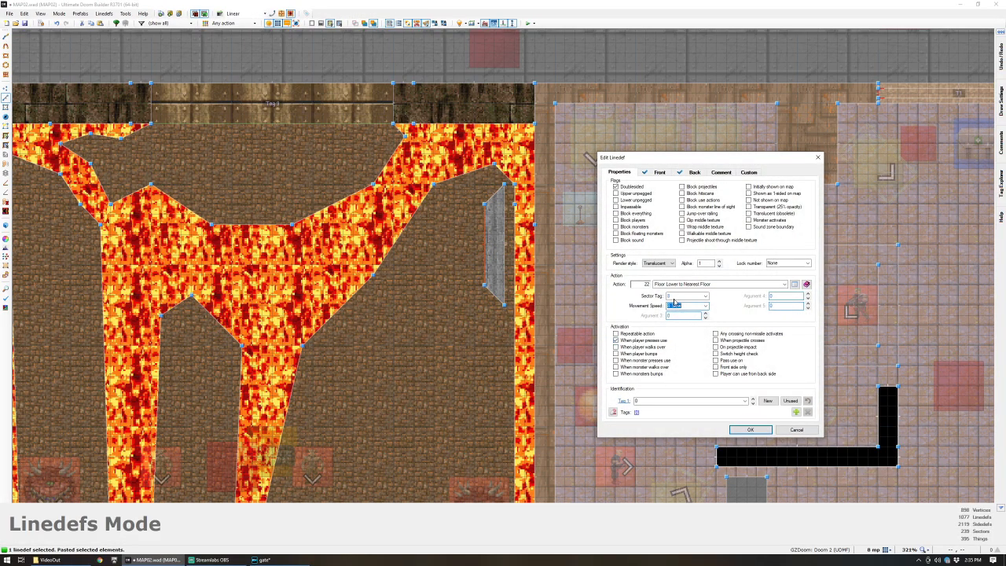
left_click(749, 430)
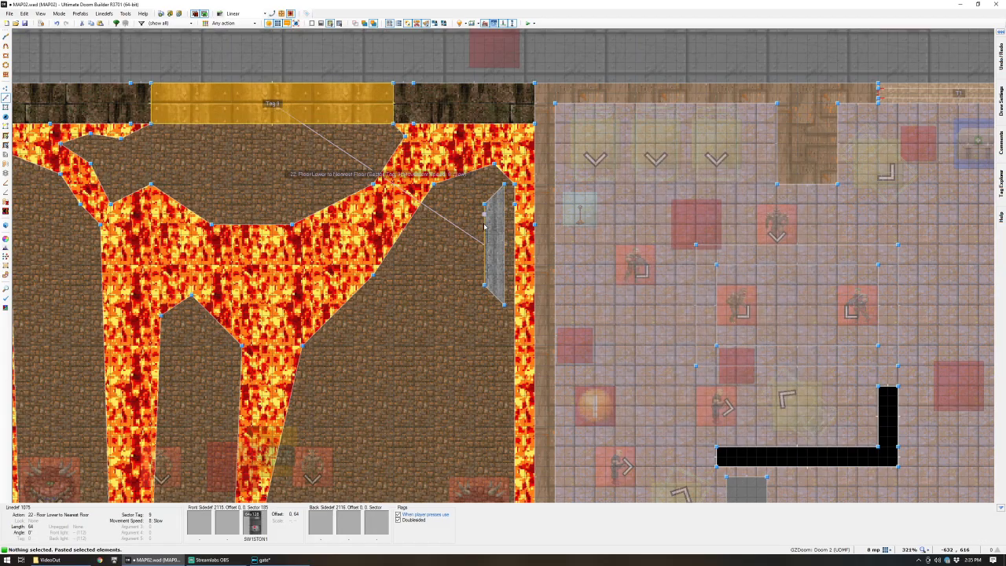
scroll(439, 238, "down", 3)
key("ctrl+s")
- Inspect both switch blocks, the lava room doors and the adjoining parking lot in the 3D view
key("w")
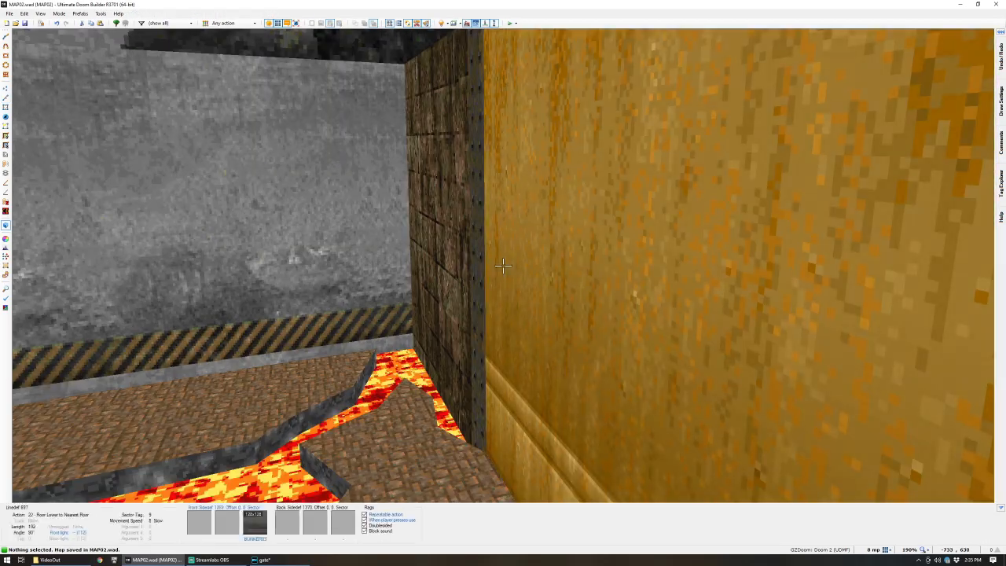
key("e")
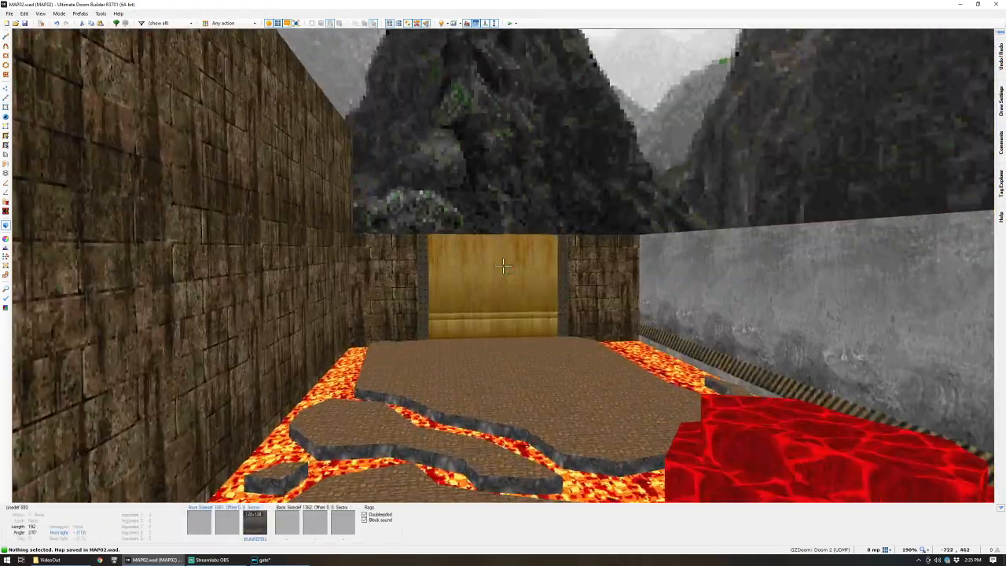
key("e")
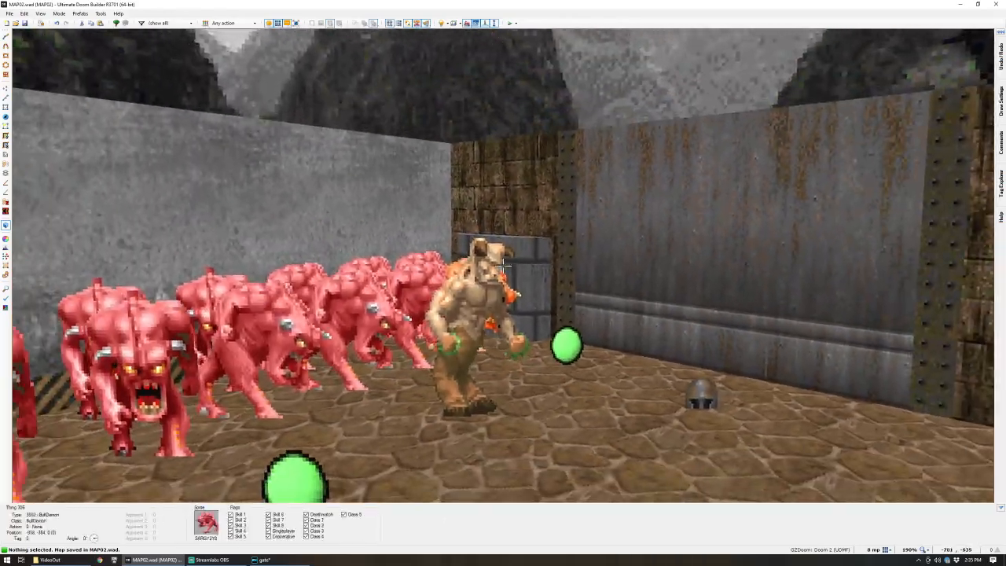
key("e")
key("f")
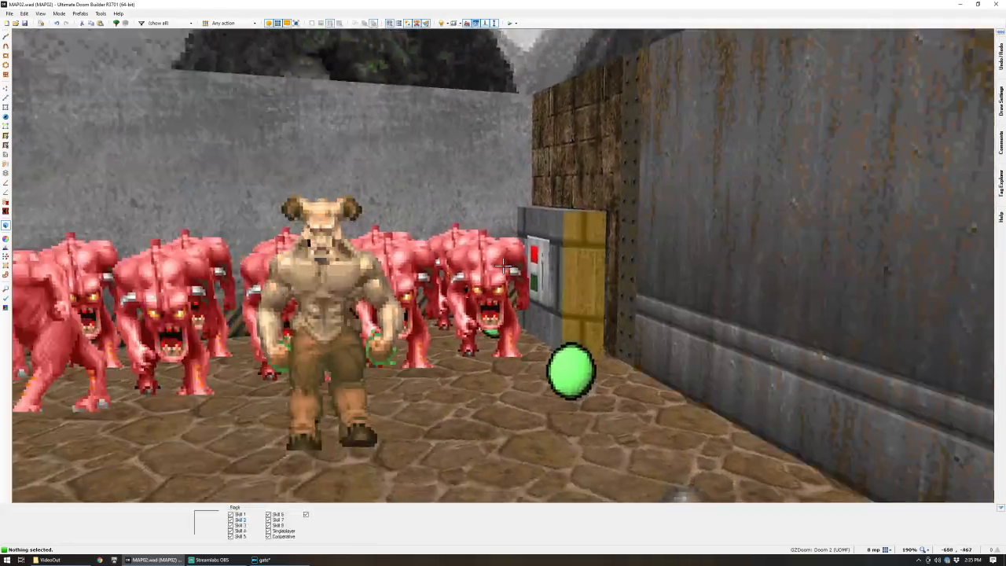
key("d")
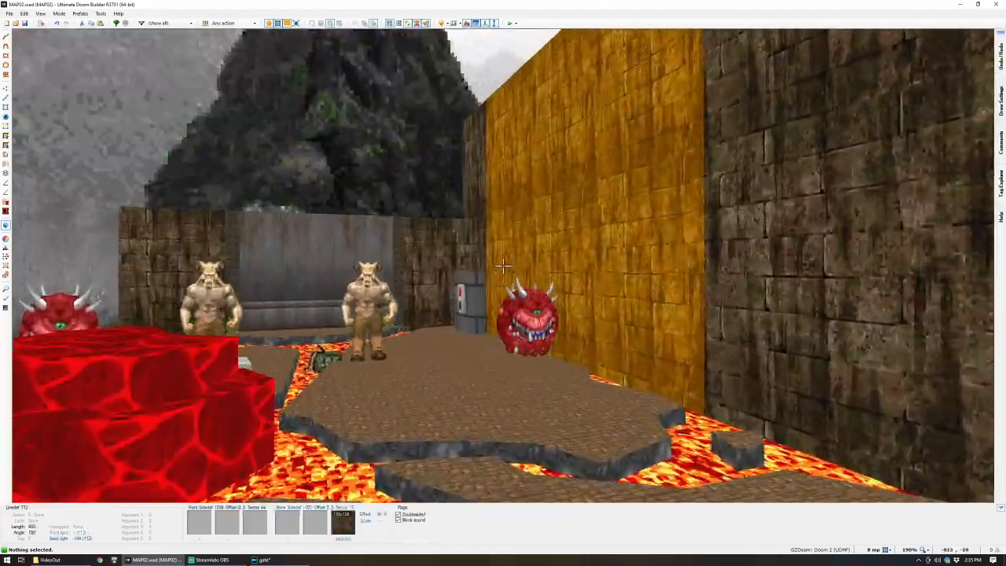
key("e")
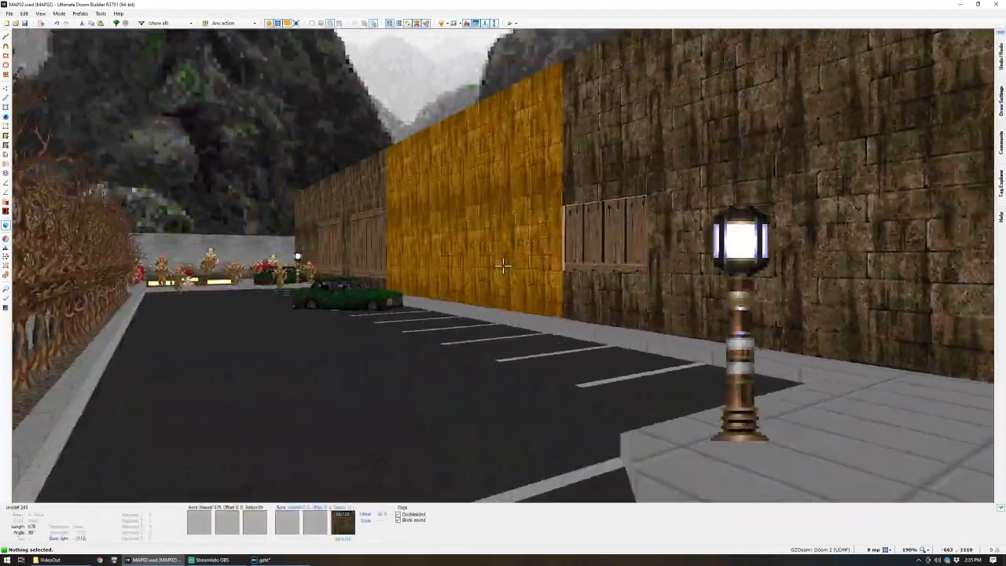
key("e")
key("f")
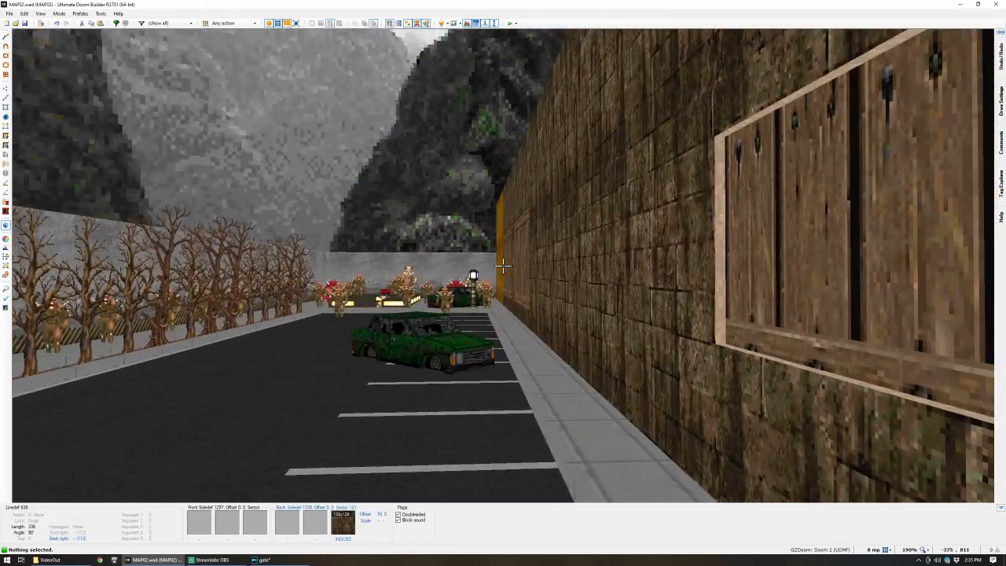
- Inspect the parking lot's hedge, walls, cars and monster groups from several angles in the 3D view
key("d")
key("s")
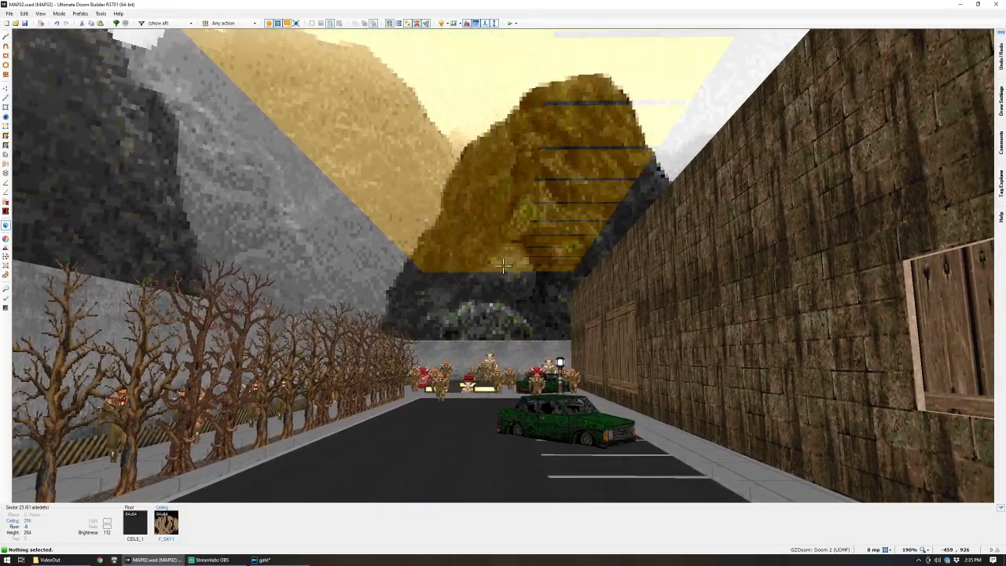
key("e")
key("s")
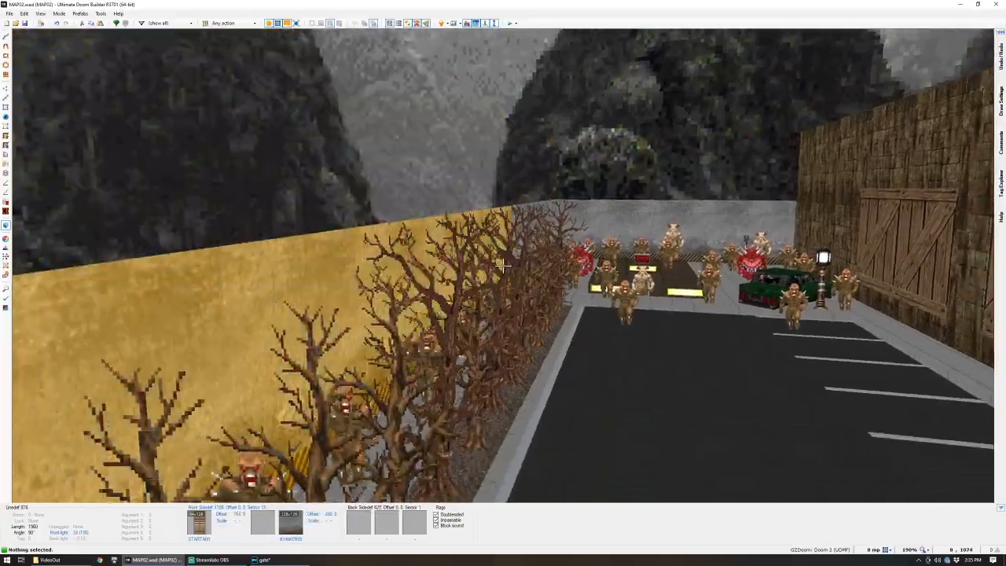
key("e")
key("s")
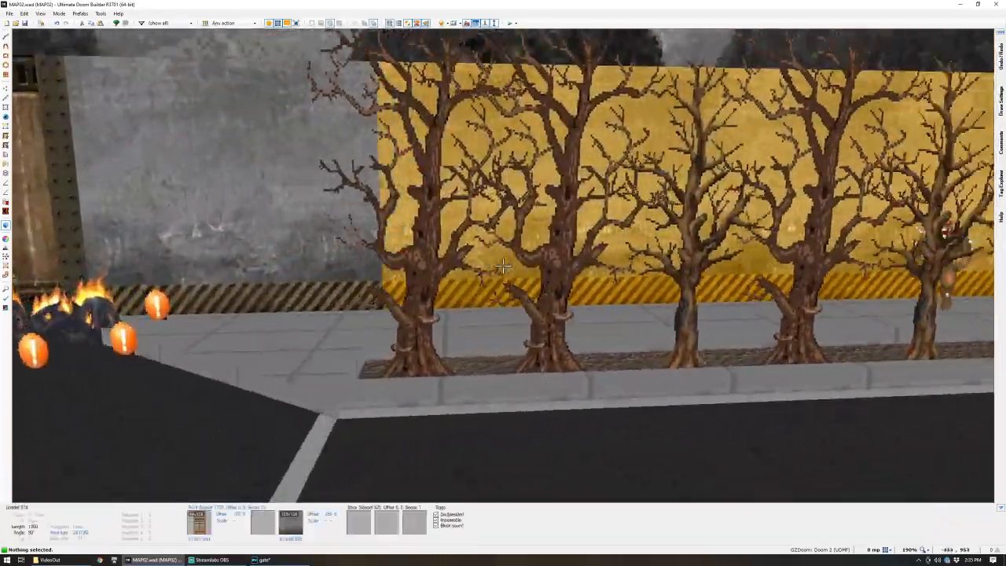
key("e")
key("f")
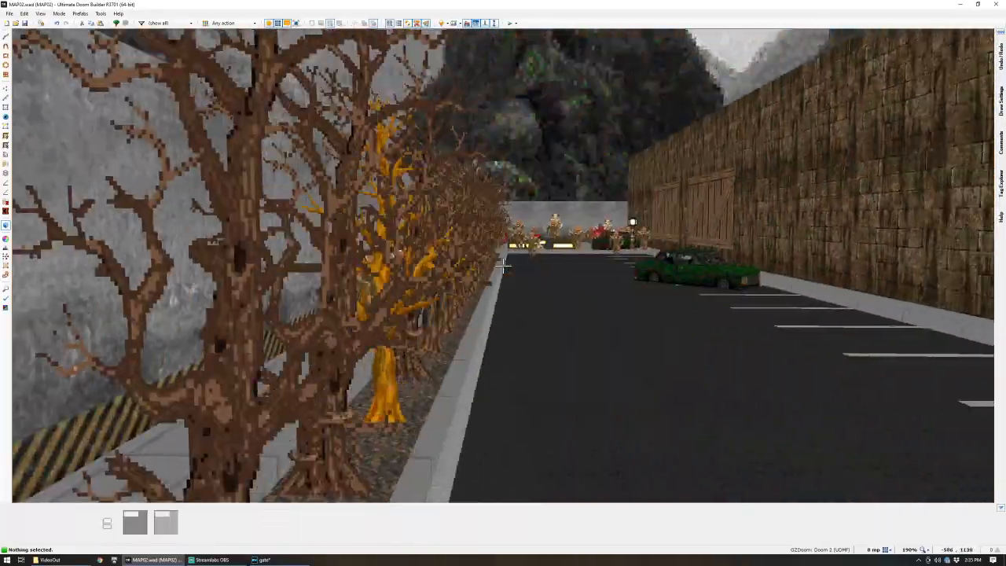
key("s")
key("e")
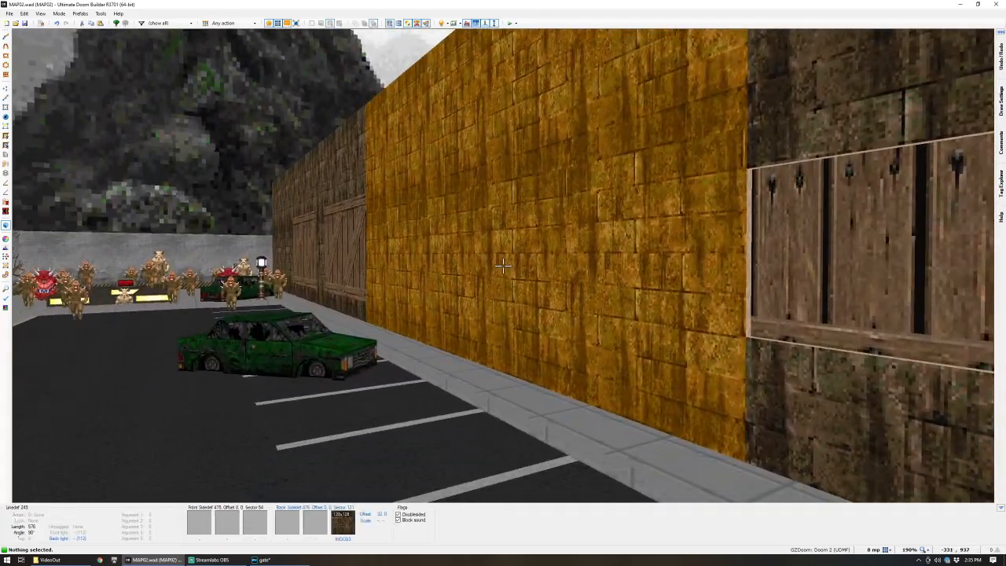
key("e")
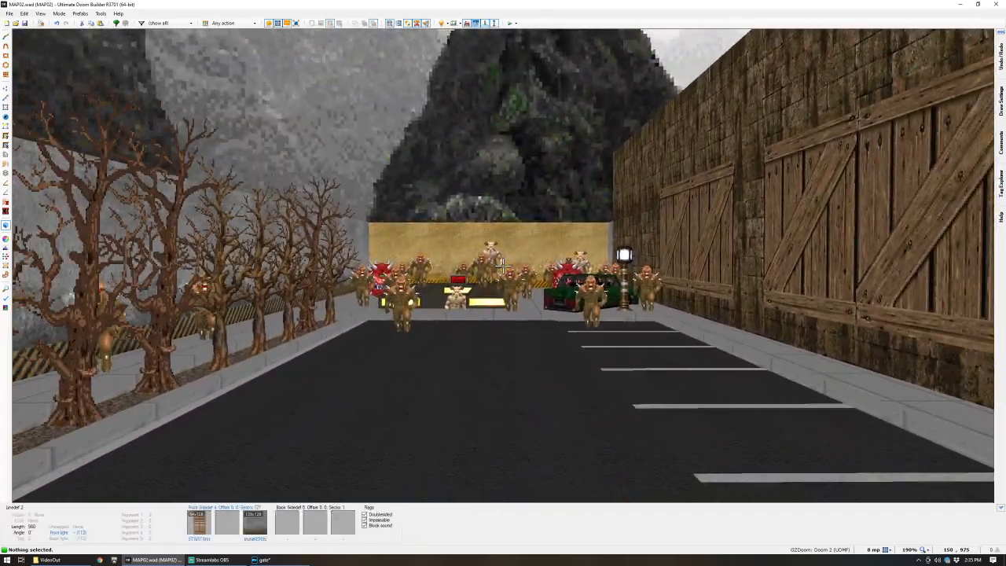
key("q")
- Examine the open paved corner at the parking lot's west end, both on the map and in 3D
scroll(505, 266, "down", 7)
scroll(505, 295, "up", 4)
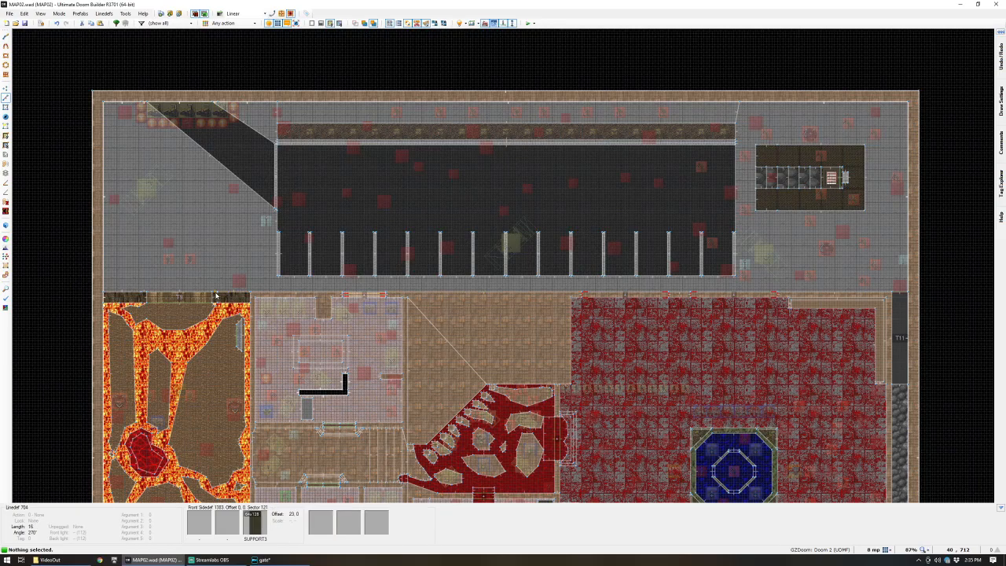
scroll(215, 282, "down", 1)
scroll(115, 224, "up", 2)
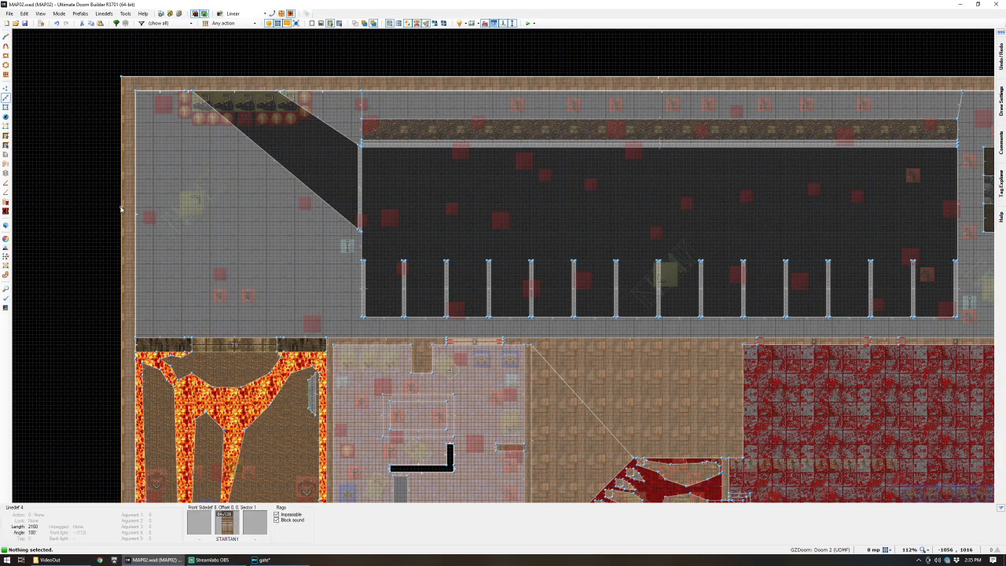
key("q")
key("e")
key("e")
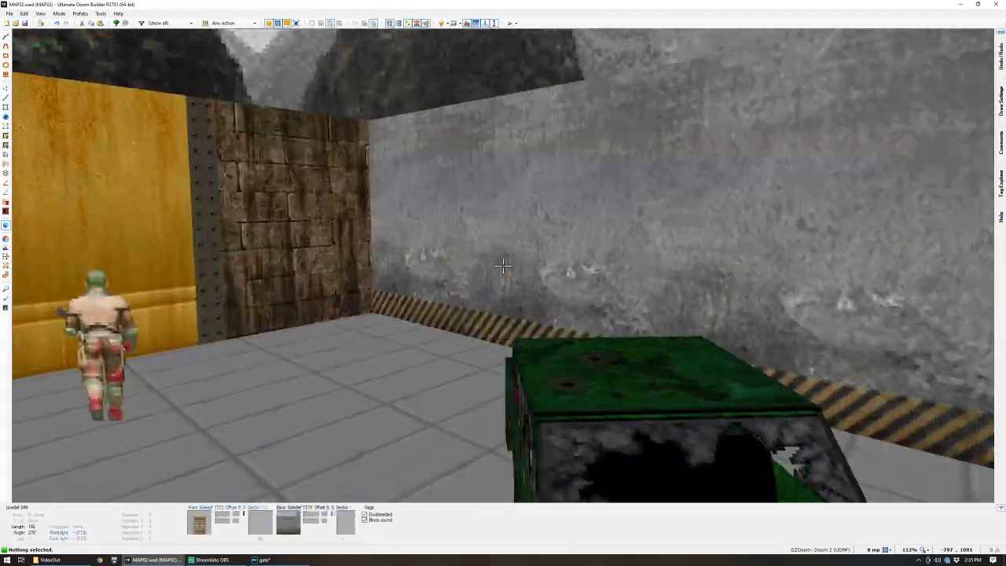
key("q")
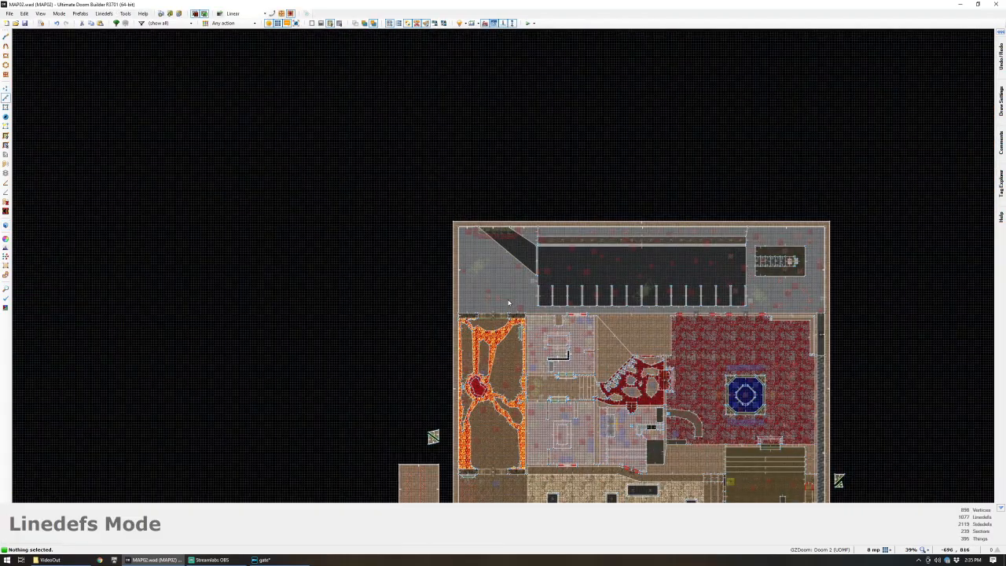
scroll(455, 274, "up", 2)
scroll(454, 384, "up", 1)
scroll(455, 383, "down", 1)
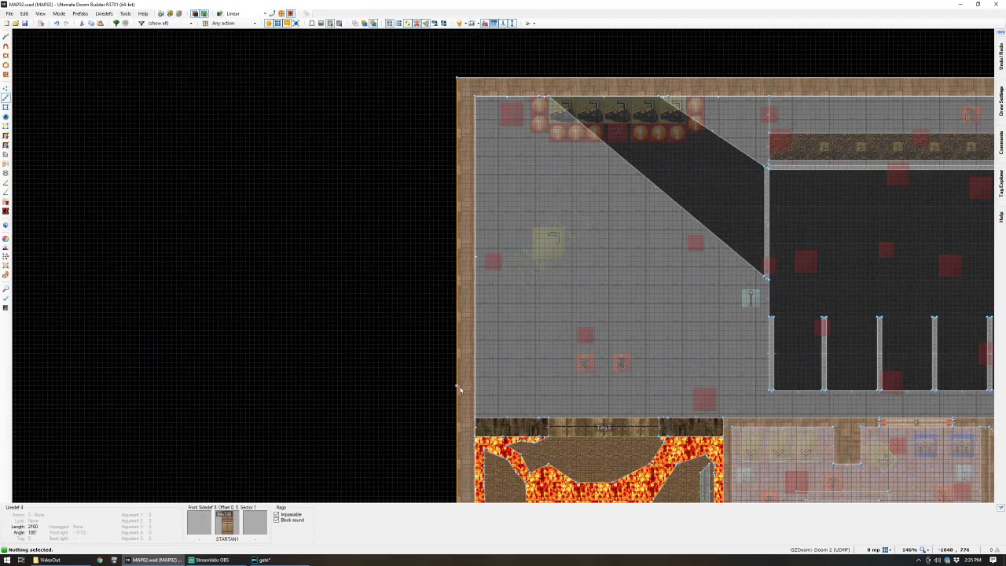
- Move the parking lot's west wall vertices outward to widen the paved corner above the lava room, with an angled lower wall
key("v")
right_click_drag(458, 391, 287, 366)
scroll(461, 397, "down", 2)
scroll(462, 394, "up", 3)
scroll(322, 229, "down", 4)
right_click_drag(367, 221, 295, 154)
right_click_drag(410, 233, 309, 169)
right_click_drag(368, 291, 310, 369)
scroll(355, 275, "up", 2)
- Draw a 192 by 192 square sector in the northwest corner of the widened paved area
key("space")
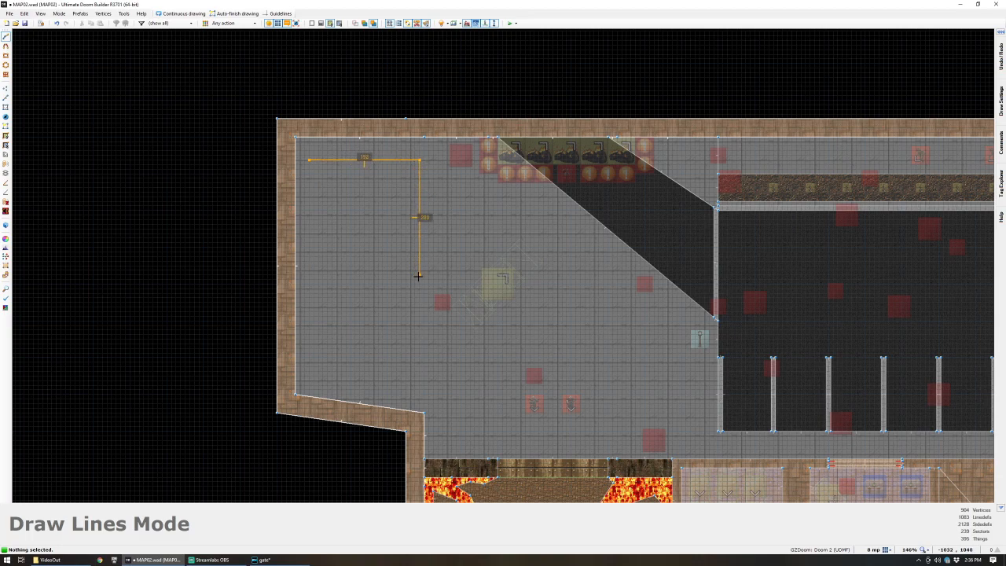
left_click(310, 163)
key("q")
key("d")
key("q")
scroll(429, 281, "down", 3)
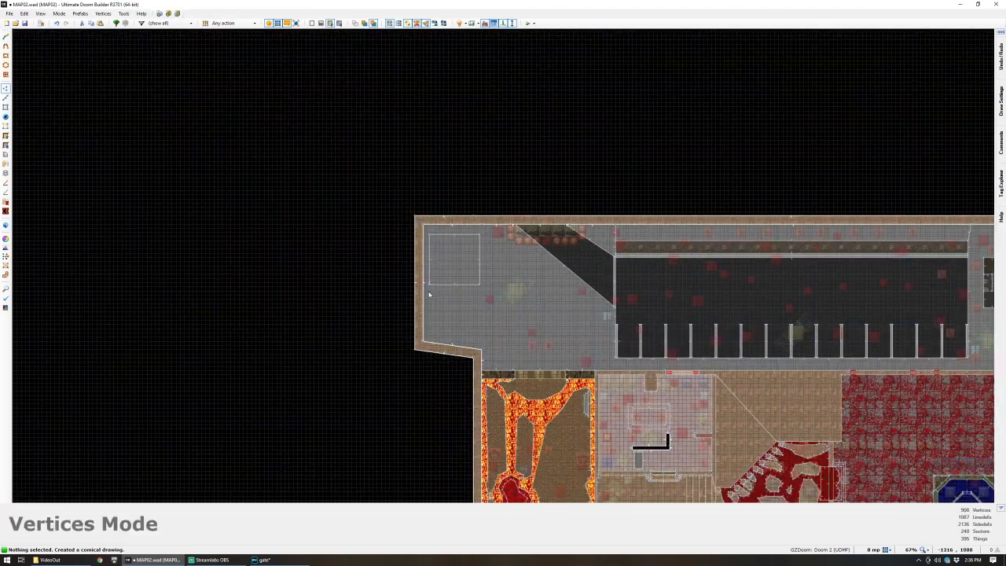
- Draw a 128 by 96 rectangular sector against the square's south side and a pointed five-sided sector below it
scroll(474, 256, "up", 5)
key("space")
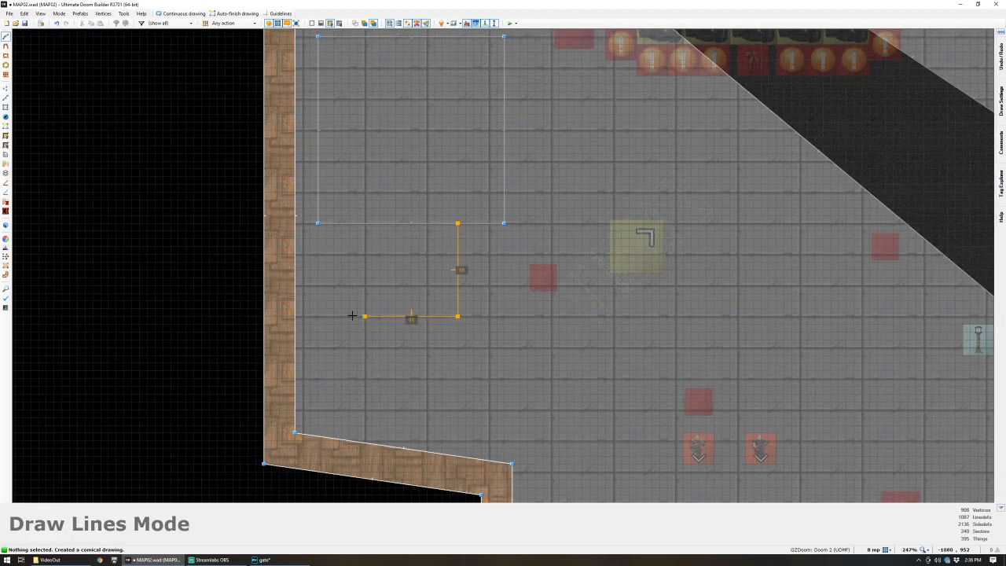
left_click(333, 223)
key("space")
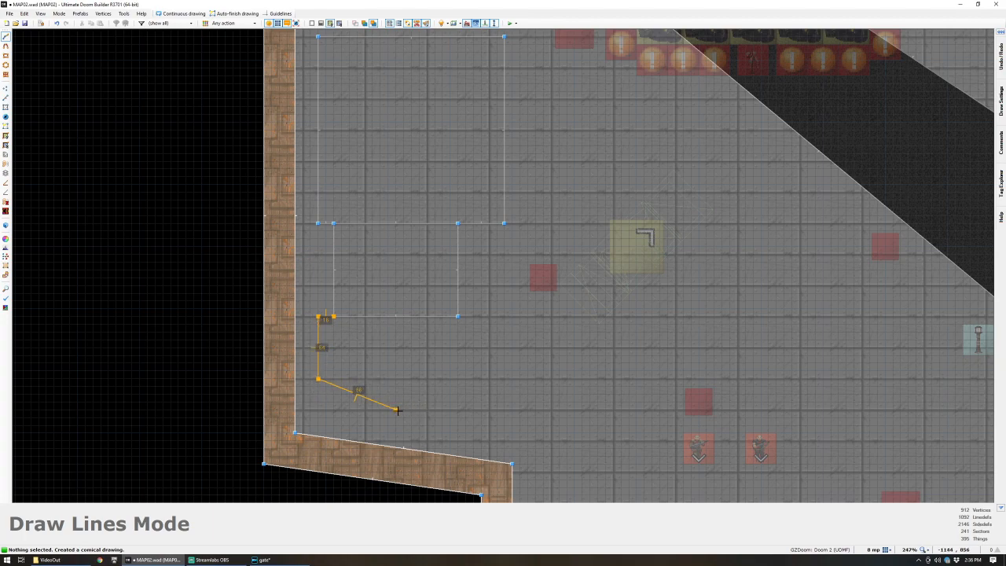
left_click(461, 318)
- Raise the square sector's floor to 128 in the 3D view
key("q")
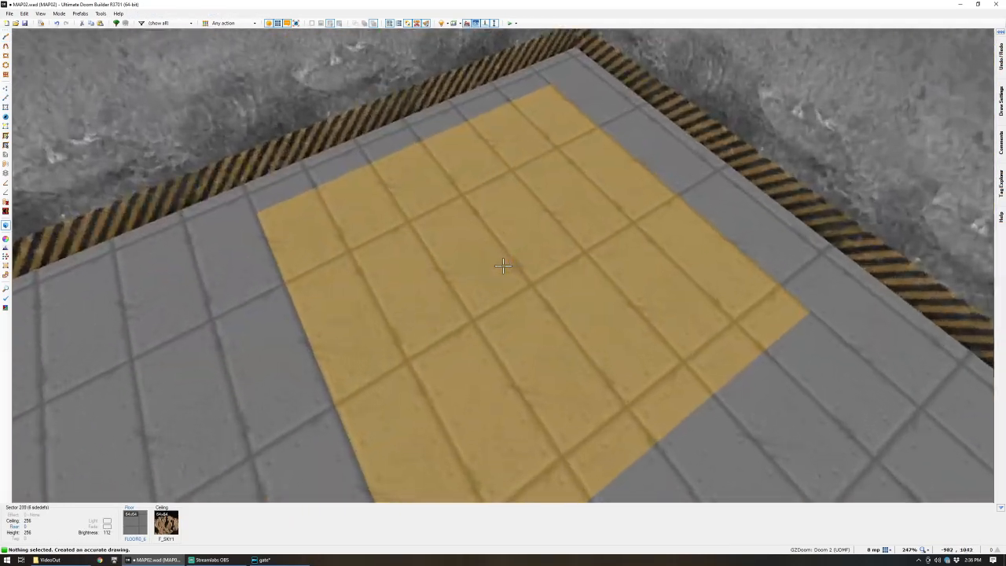
left_click(503, 266)
scroll(503, 265, "up", 10)
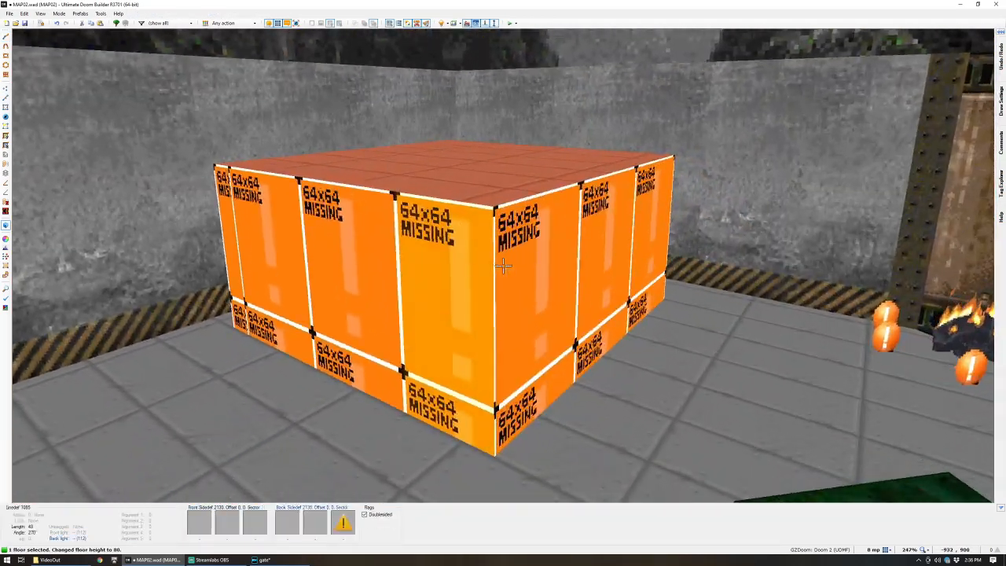
scroll(504, 266, "down", 2)
scroll(503, 266, "up", 7)
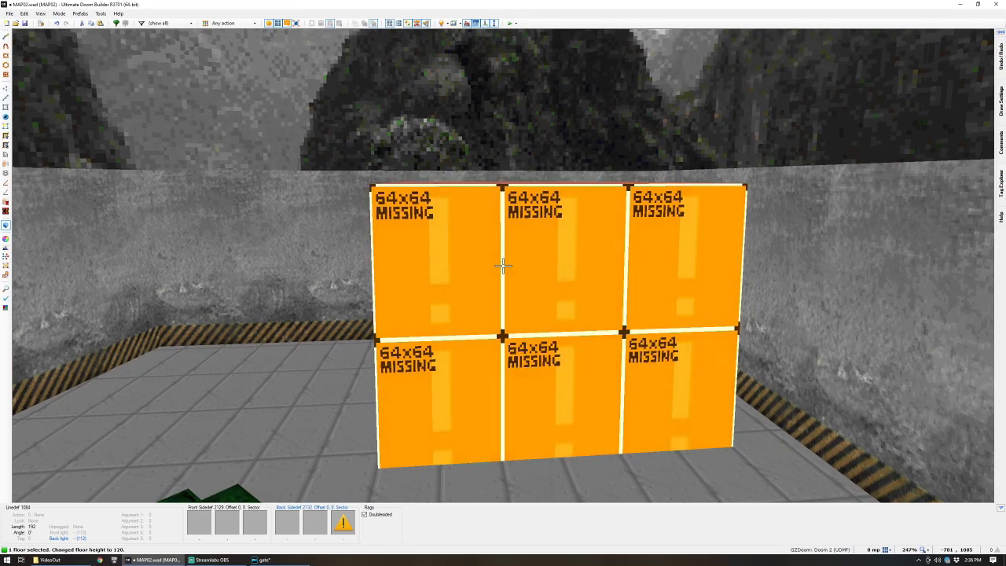
scroll(503, 266, "up", 10)
scroll(503, 266, "down", 9)
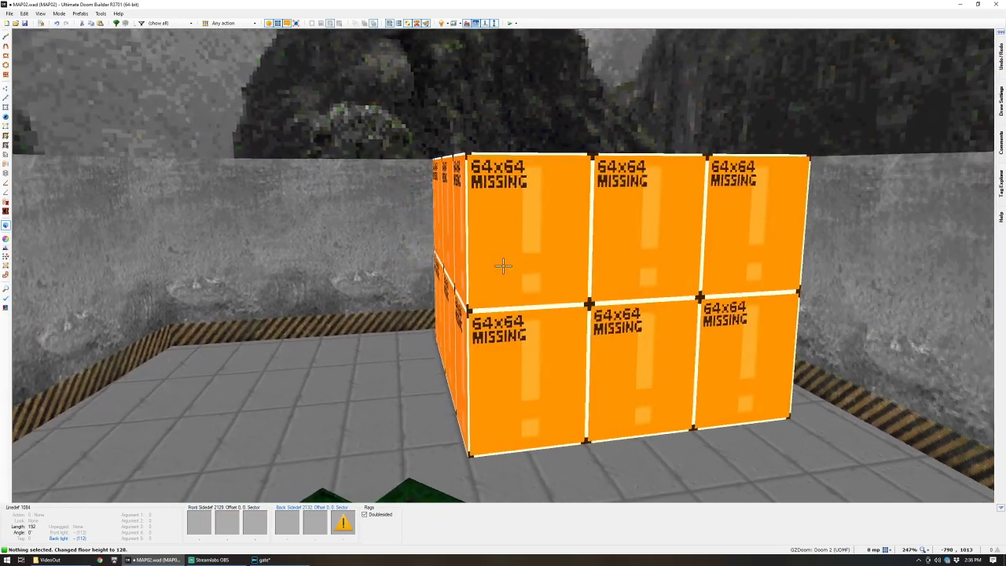
- Apply the METAL51 texture to all sides of the raised square block
key("c")
left_click(503, 266, "shift")
middle_click(503, 266)
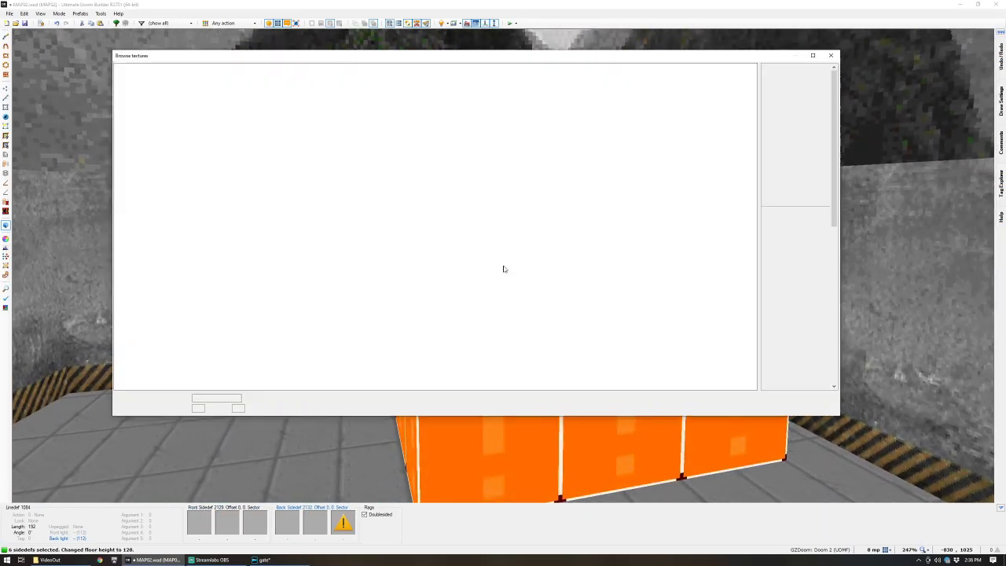
left_click(798, 233)
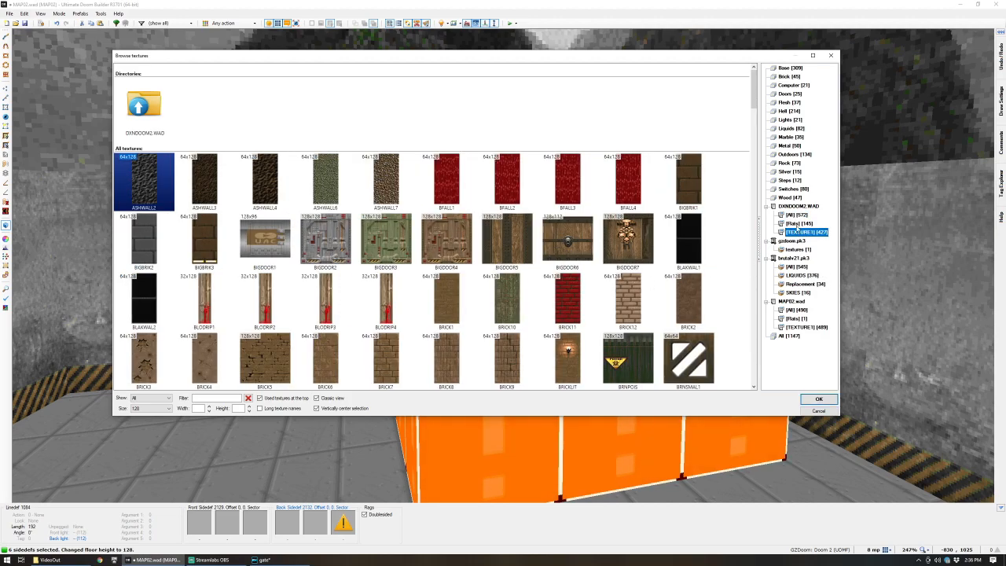
left_click(788, 335)
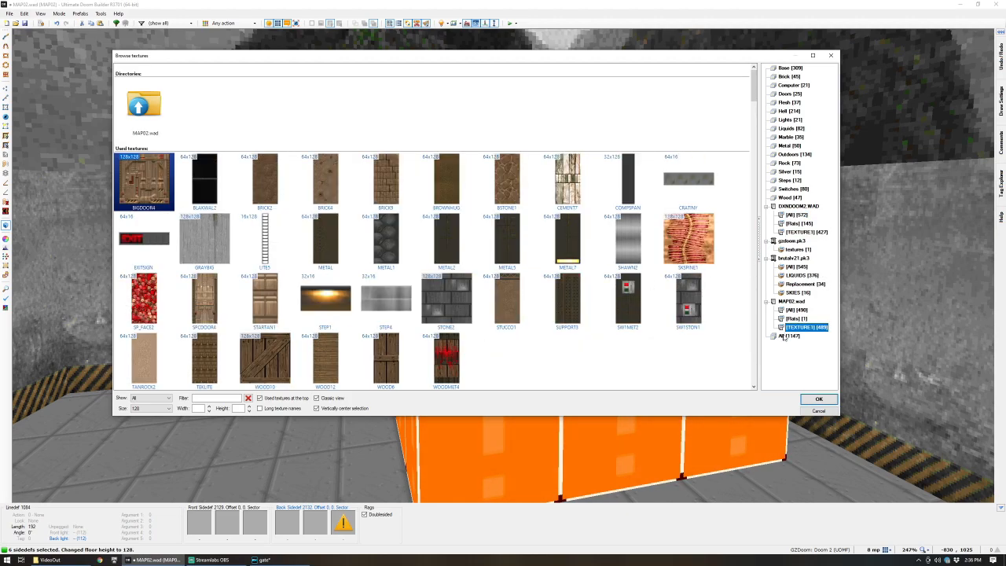
left_click(317, 408)
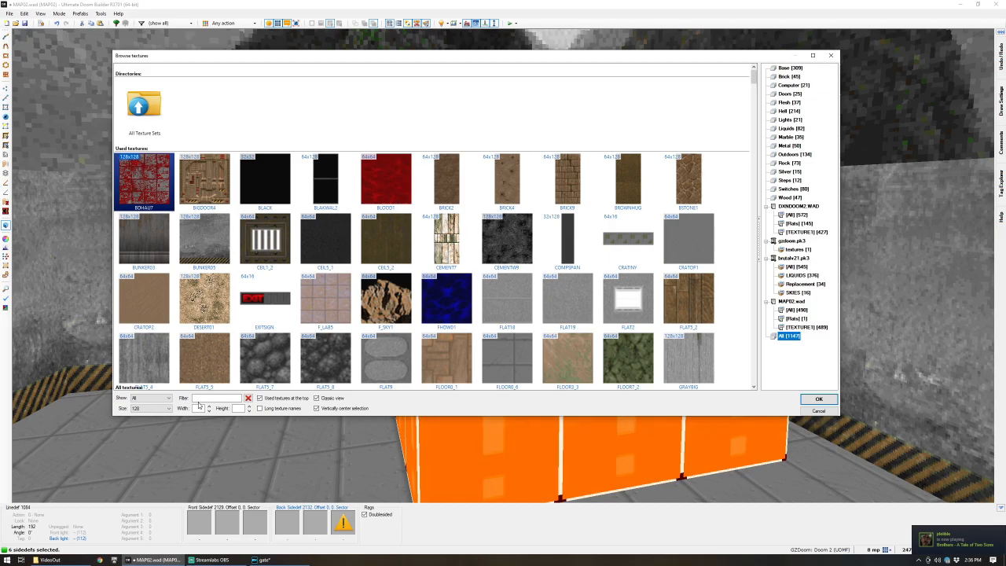
scroll(244, 310, "down", 2)
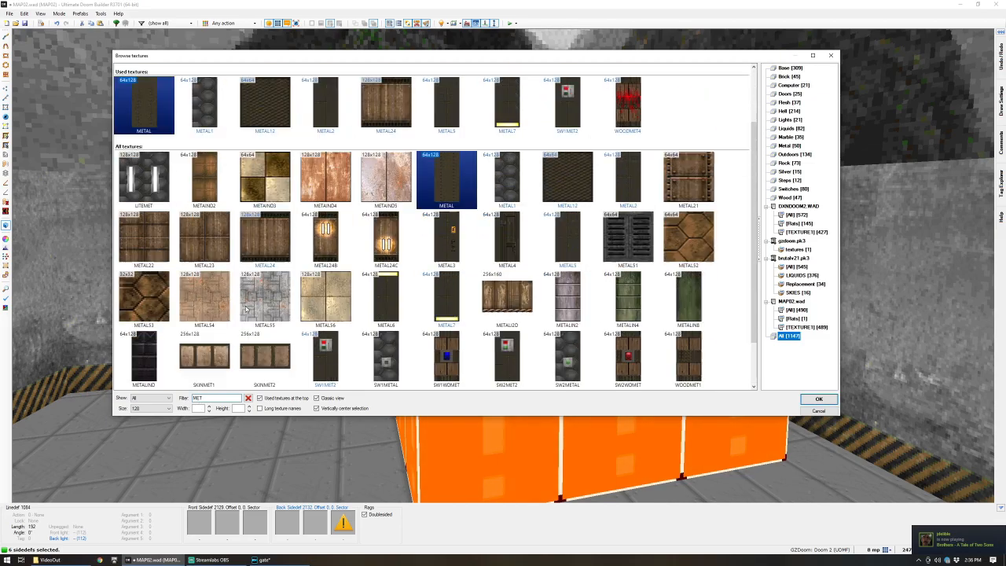
double_click(610, 232)
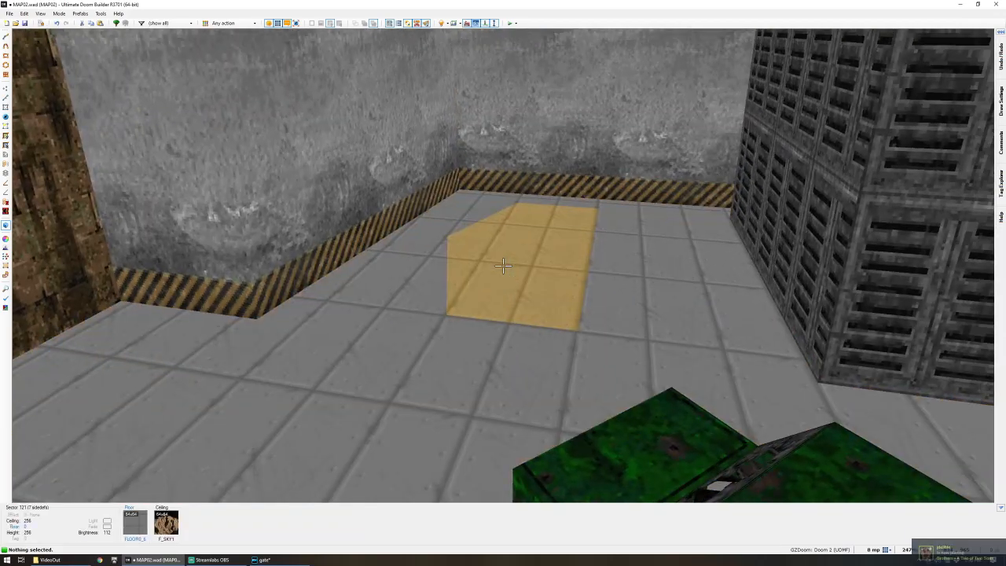
- Raise the pointed sector's floor to 96 and the connecting rectangle's floor to 80
left_click(503, 266)
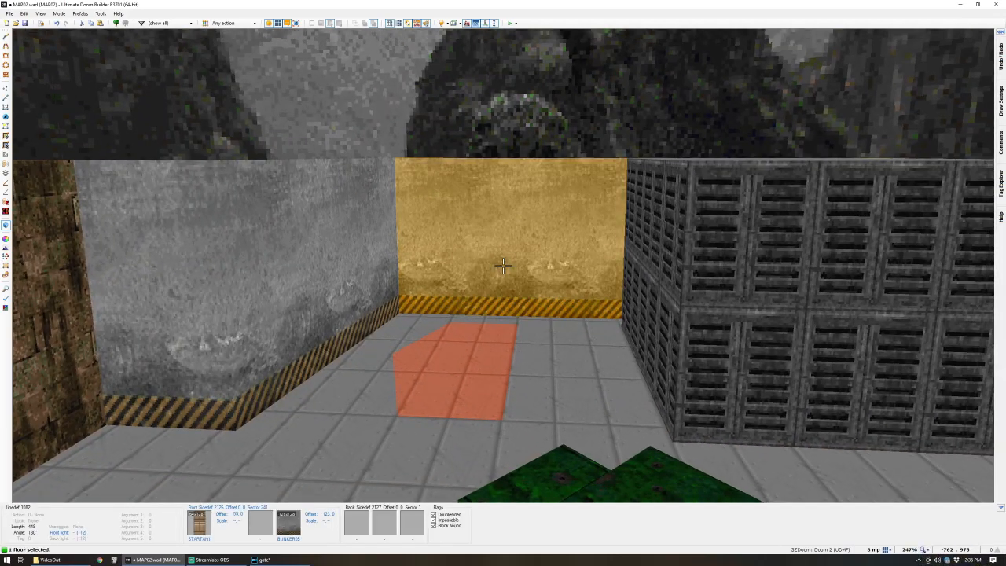
scroll(504, 266, "up", 13)
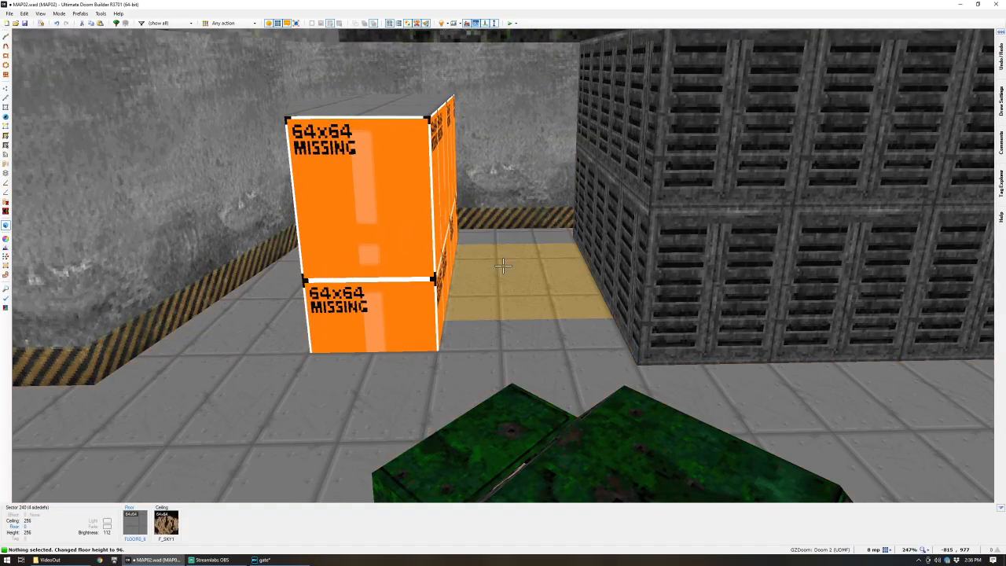
left_click(503, 266)
scroll(504, 266, "up", 10)
scroll(503, 266, "down", 1)
- Texture the middle connecting block's sides and top with SHAWN2
key("c")
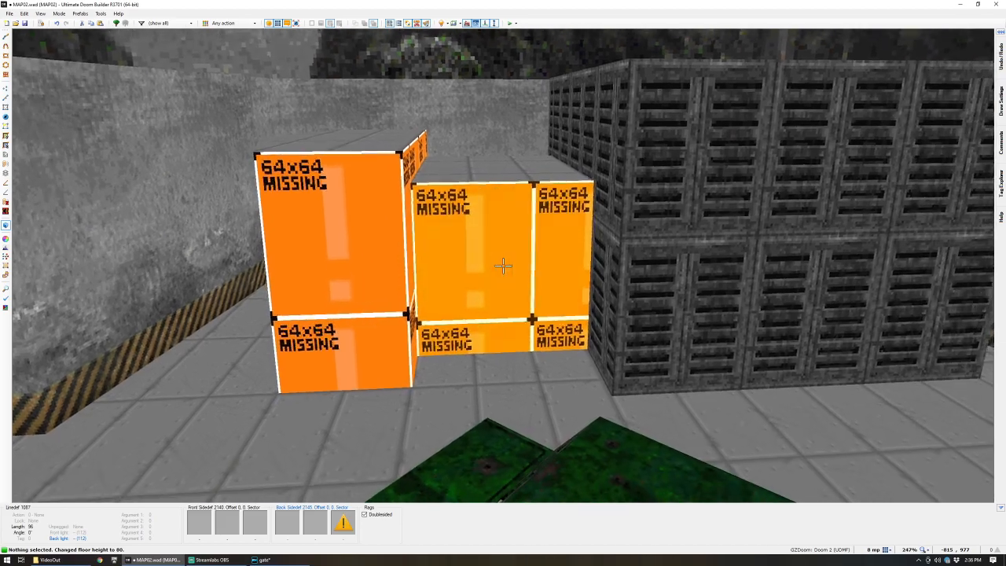
left_click(503, 266)
key("t")
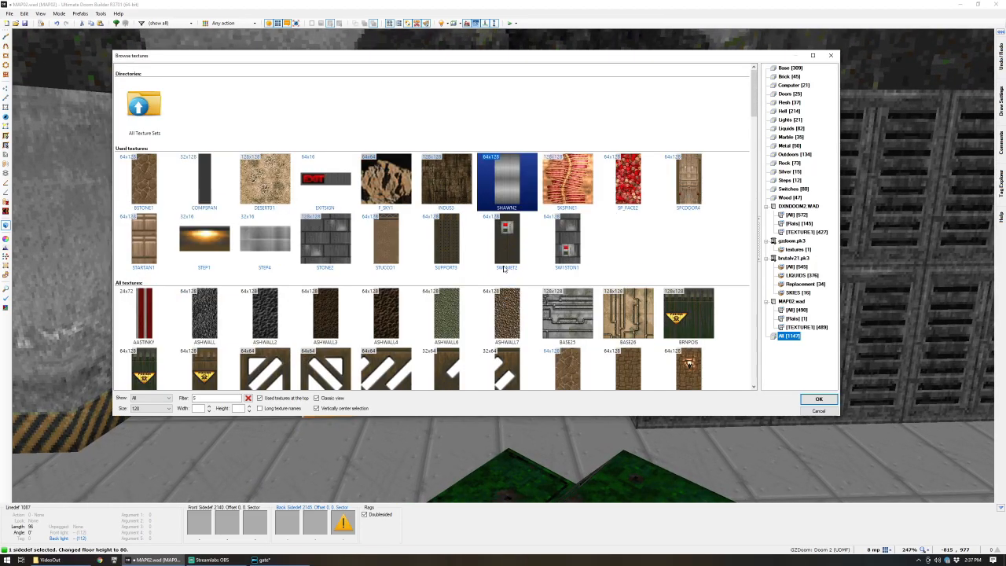
key("c")
key("ctrl+c")
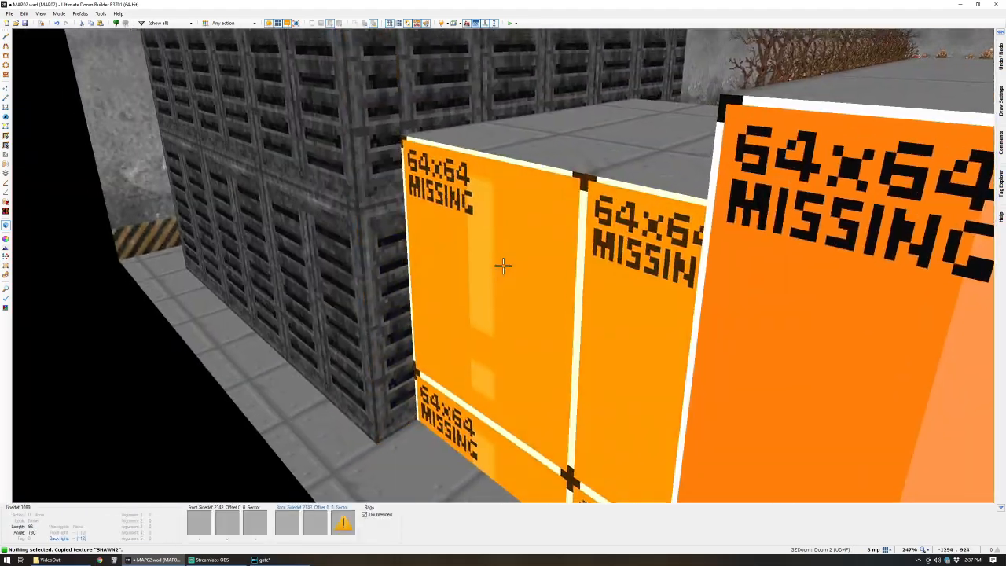
key("ctrl+v")
key("d")
key("e")
key("d")
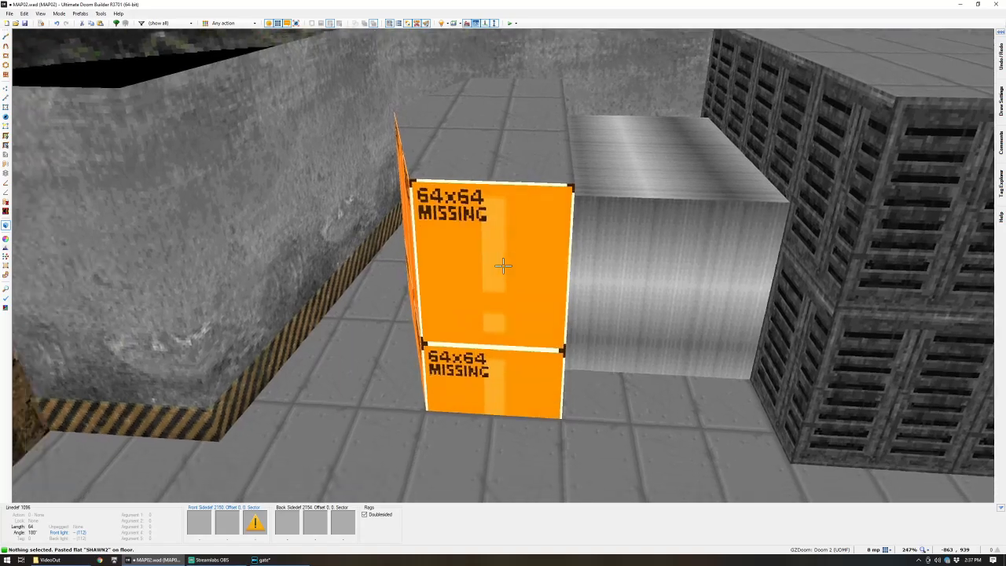
- Texture the pointed block's sides and top with METAL12
left_click(504, 266, "shift")
middle_click(504, 265)
type("MET")
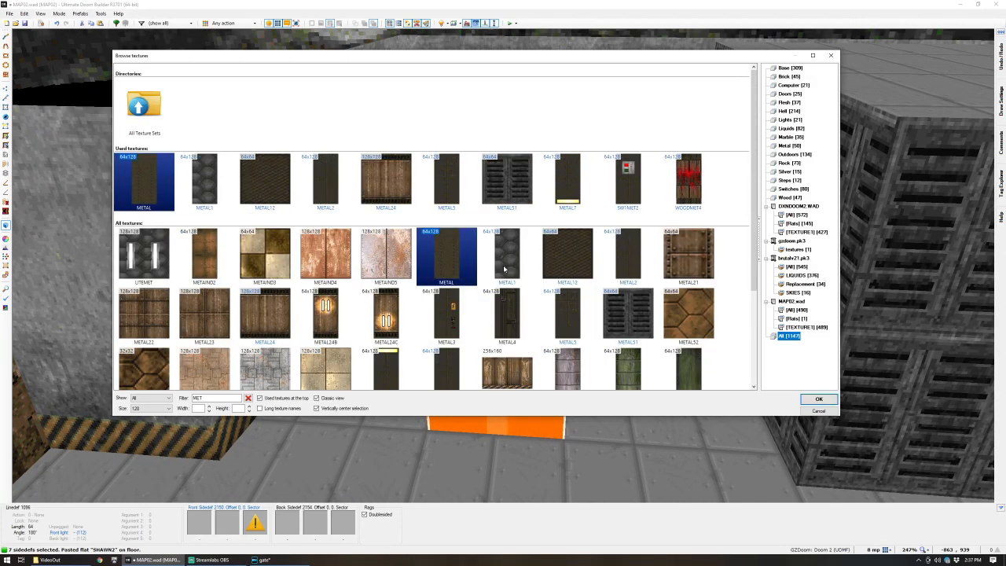
double_click(580, 255)
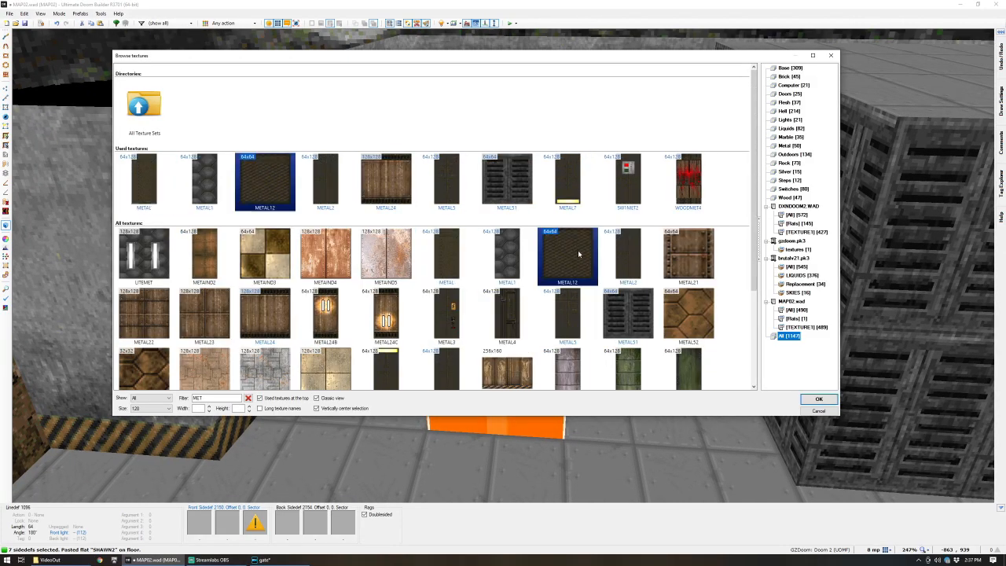
key("c")
key("ctrl+c")
key("e")
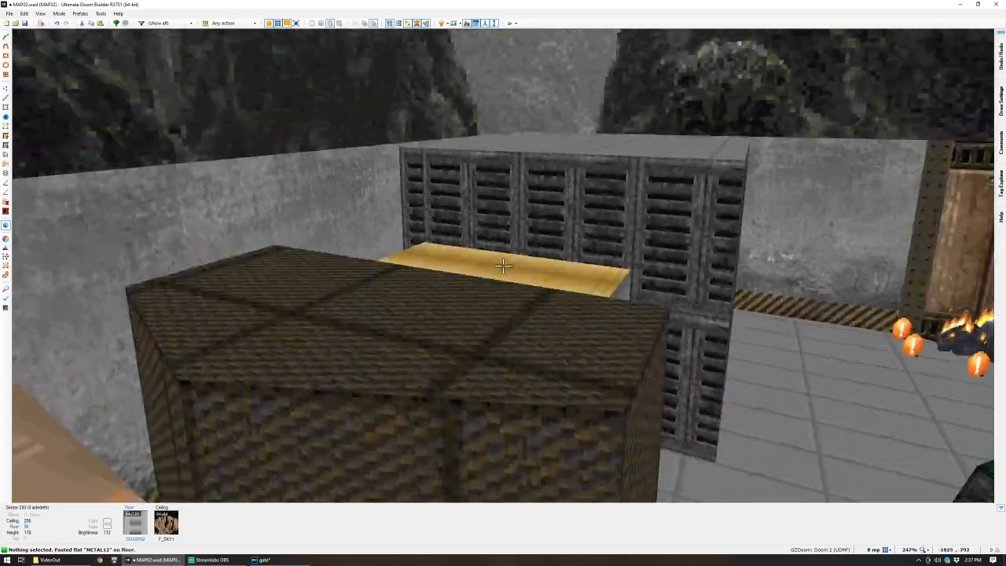
key("ctrl+v")
key("w")
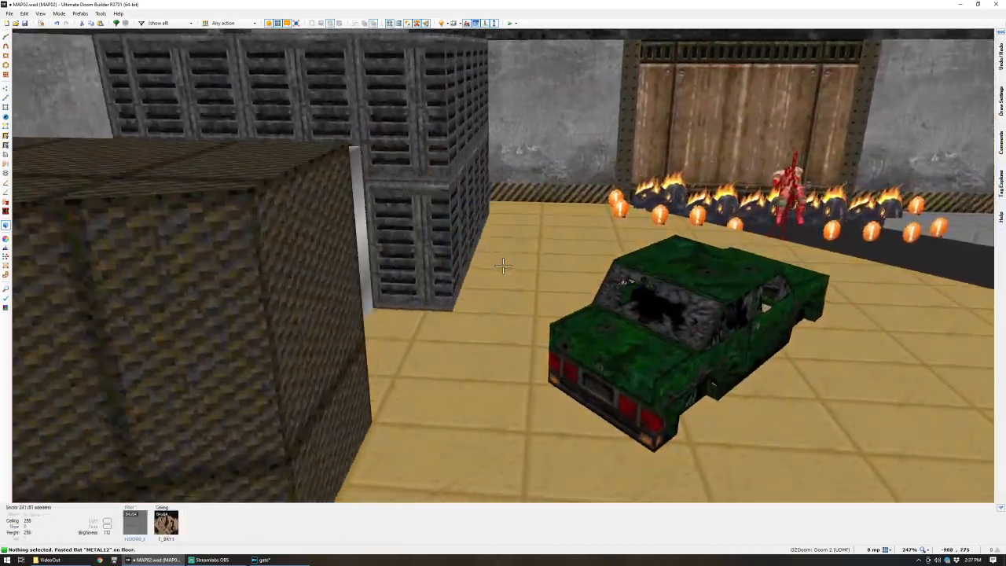
- Check the three blocks on the map and paste the METAL51 texture onto the square block's top
key("q")
scroll(483, 260, "down", 5)
scroll(483, 260, "up", 5)
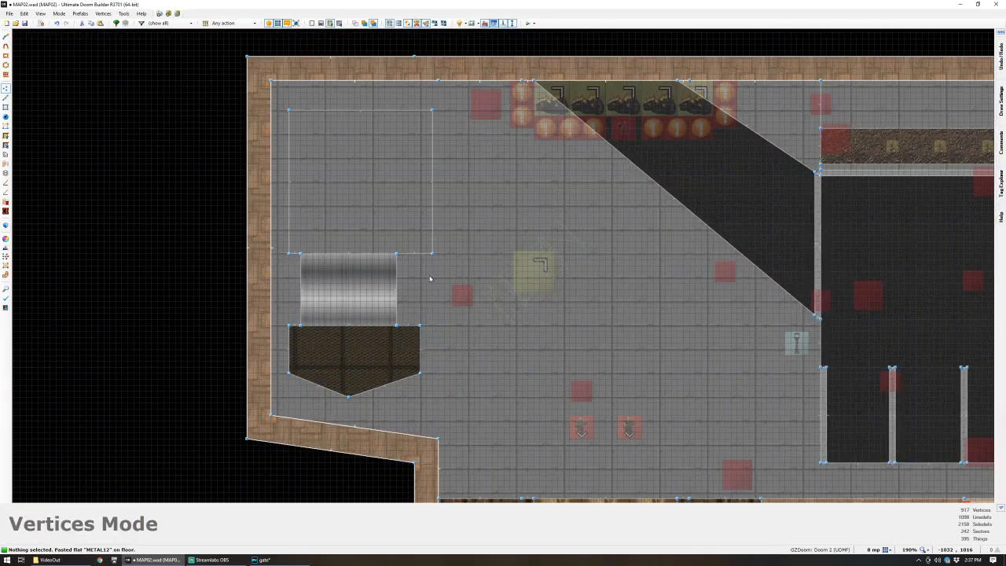
key("q")
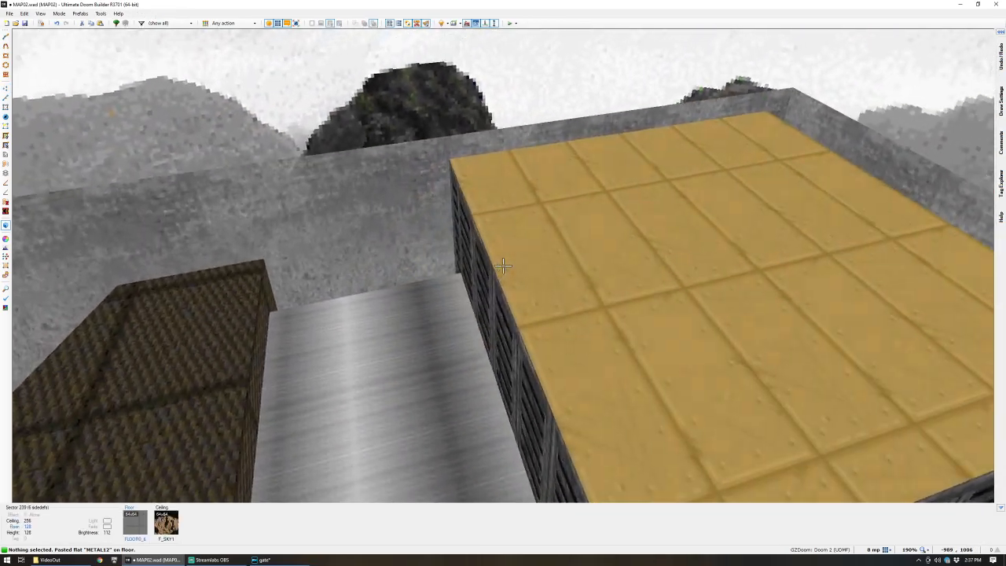
key("w")
key("s")
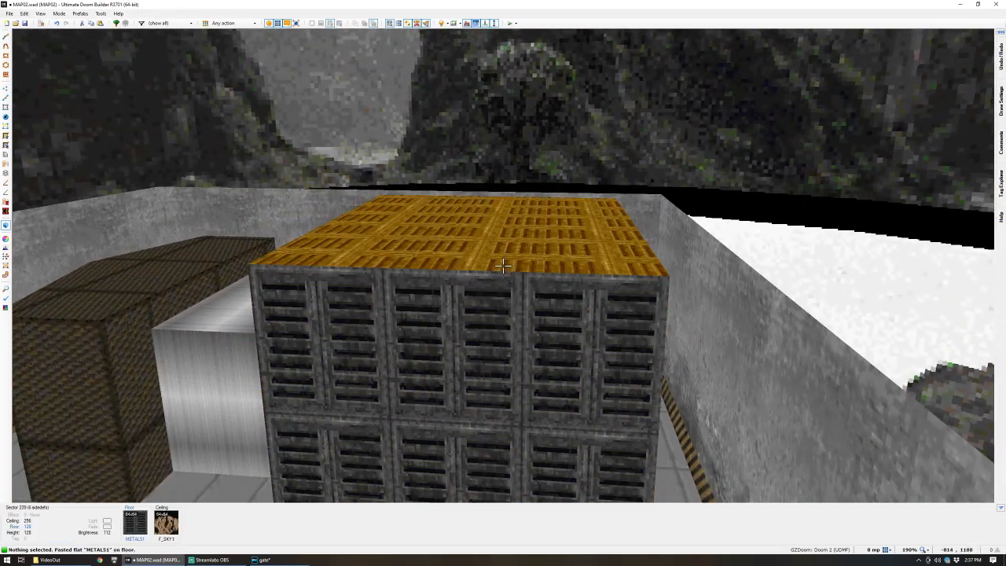
- Insert a new thing on top of the square METAL51 block in Things mode
key("q")
scroll(482, 260, "down", 5)
scroll(482, 260, "up", 5)
key("t")
key("Insert")
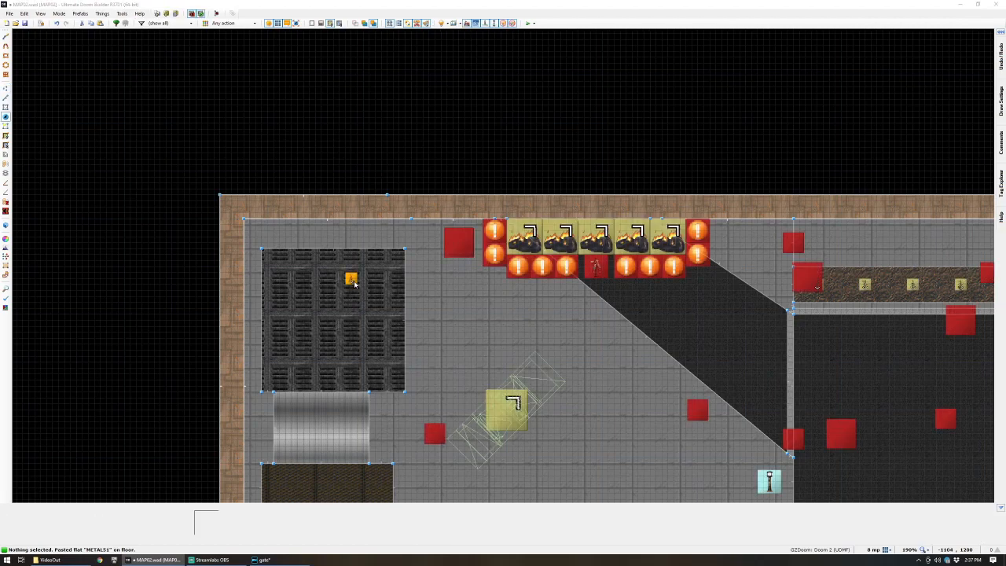
- Delete the thing on the METAL51 crate, then move two imps from the northern walkway onto that crate and one onto the pointed crate
key("Return")
key("Delete")
scroll(349, 285, "down", 4)
scroll(629, 335, "up", 2)
left_click_drag(583, 243, 171, 265)
left_click_drag(681, 243, 130, 286)
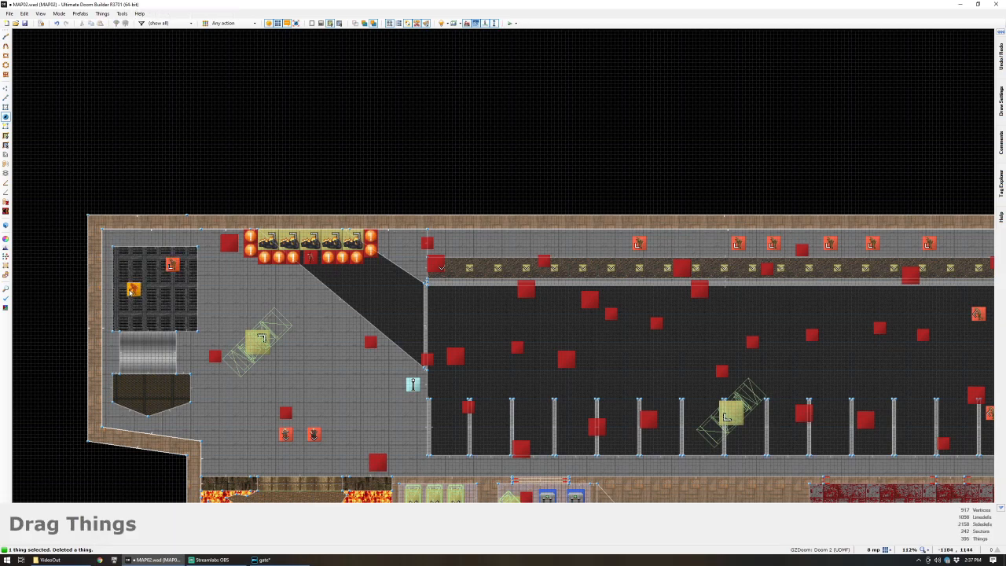
left_click_drag(639, 243, 155, 390)
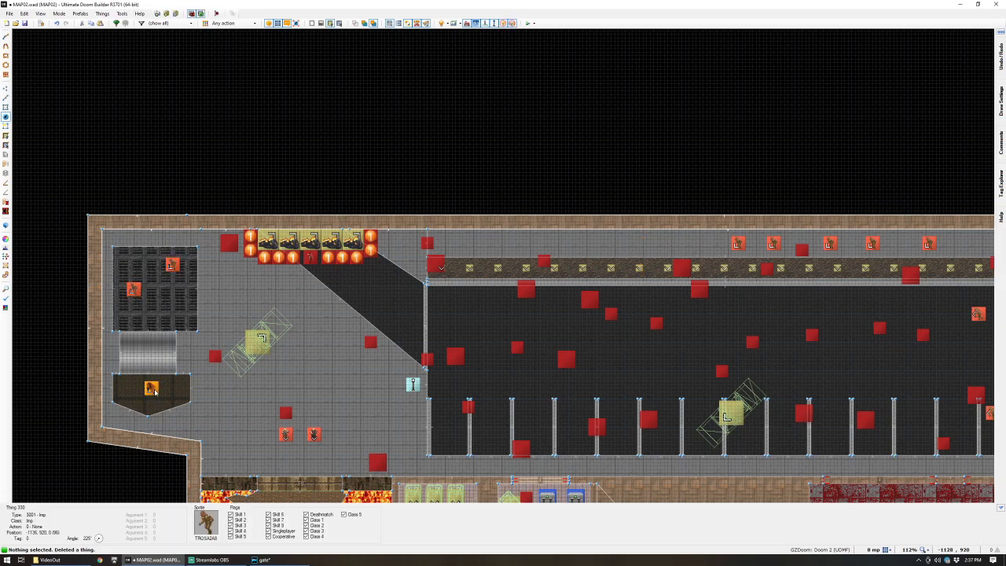
- Rotate the three imps on the crates to face the open yard, clear the selection and check the area in 3D view
left_click(135, 289)
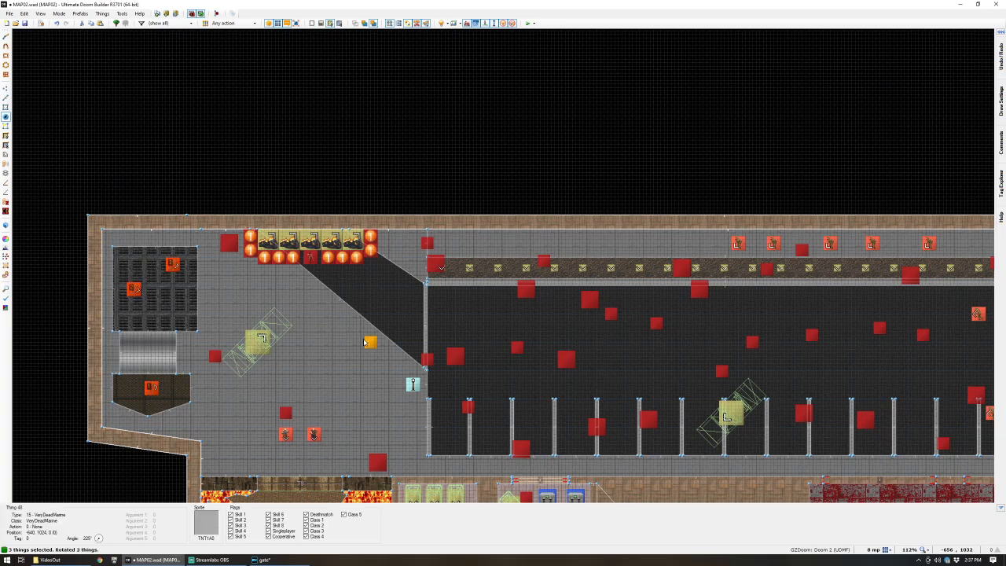
key("c")
scroll(177, 437, "up", 3)
scroll(212, 418, "down", 3)
scroll(190, 413, "up", 3)
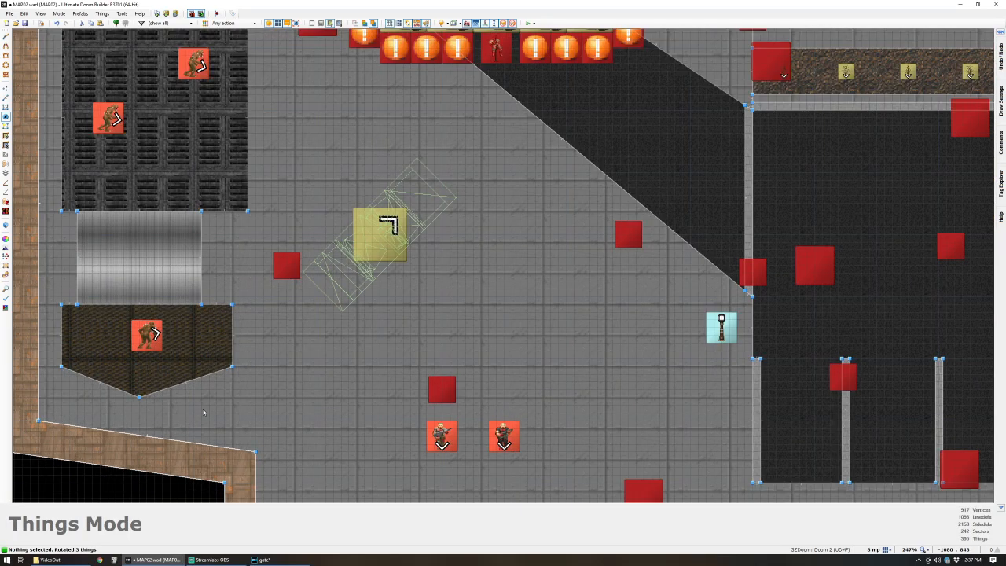
key("w")
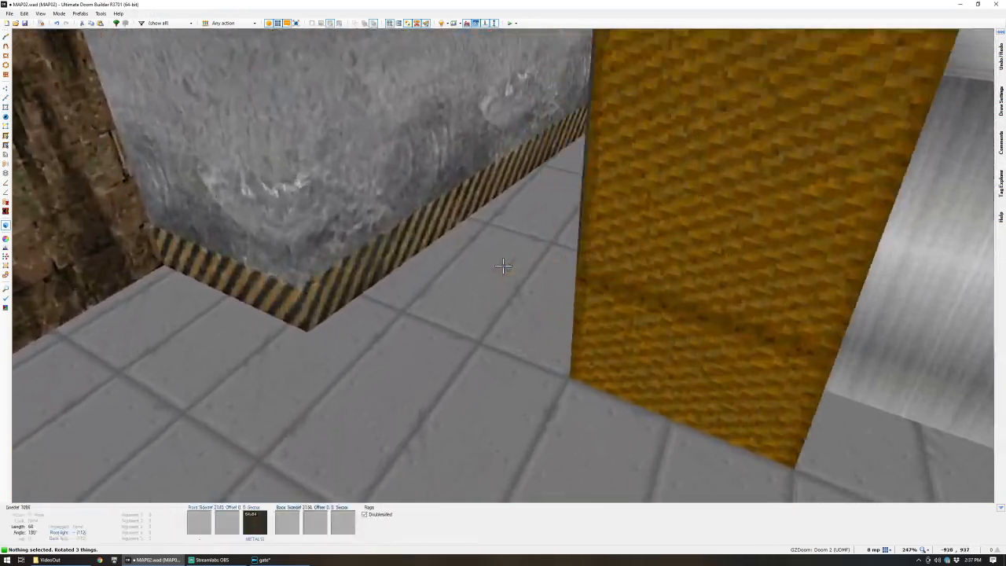
key("d")
key("e")
key("w")
- Move the corner vertices of the northwest yard so its west wall sits farther from the crates and its south wall runs straight
scroll(401, 276, "down", 5)
scroll(401, 276, "up", 4)
scroll(400, 276, "down", 5)
scroll(355, 277, "up", 3)
key("v")
left_click_drag(375, 278, 354, 291)
left_click_drag(354, 56, 354, 81)
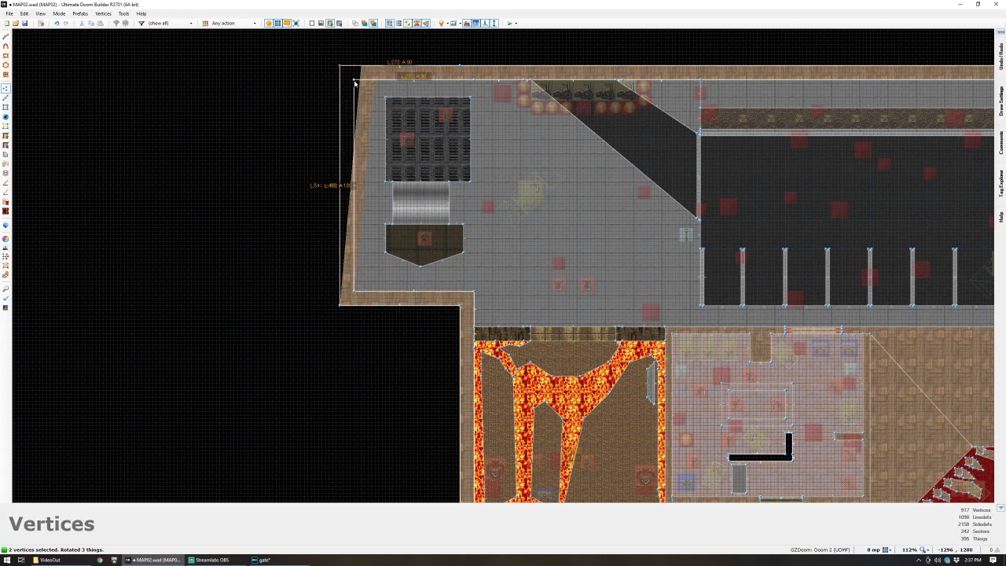
- Draw a closed rectangle about 272 by 440 units around the crates in the northwest yard
scroll(367, 110, "up", 3)
key("d")
left_click(561, 71)
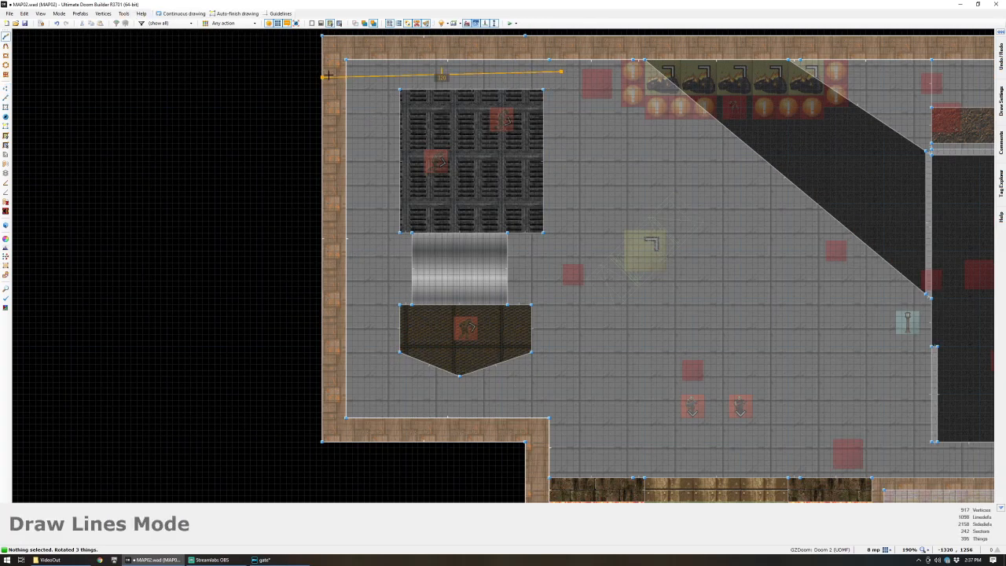
left_click(357, 71)
left_click(358, 400)
left_click(560, 401)
left_click(561, 71)
- Select the four linedefs of the rectangle around the crates and open the texture browser for their front middle texture
key("l")
left_click(562, 193)
left_click(472, 72)
left_click(359, 188)
left_click(377, 400)
right_click(425, 370)
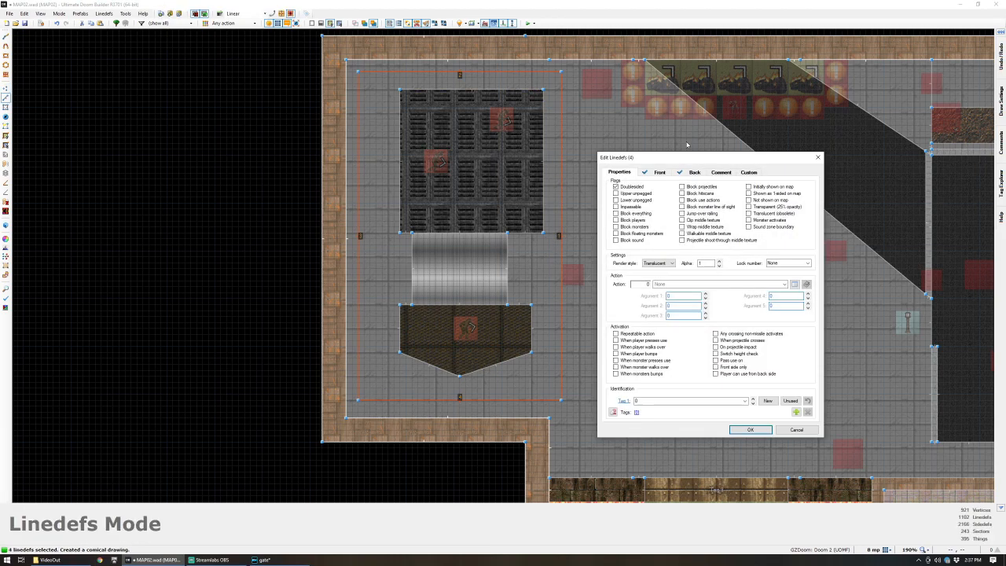
left_click(659, 171)
left_click(747, 314)
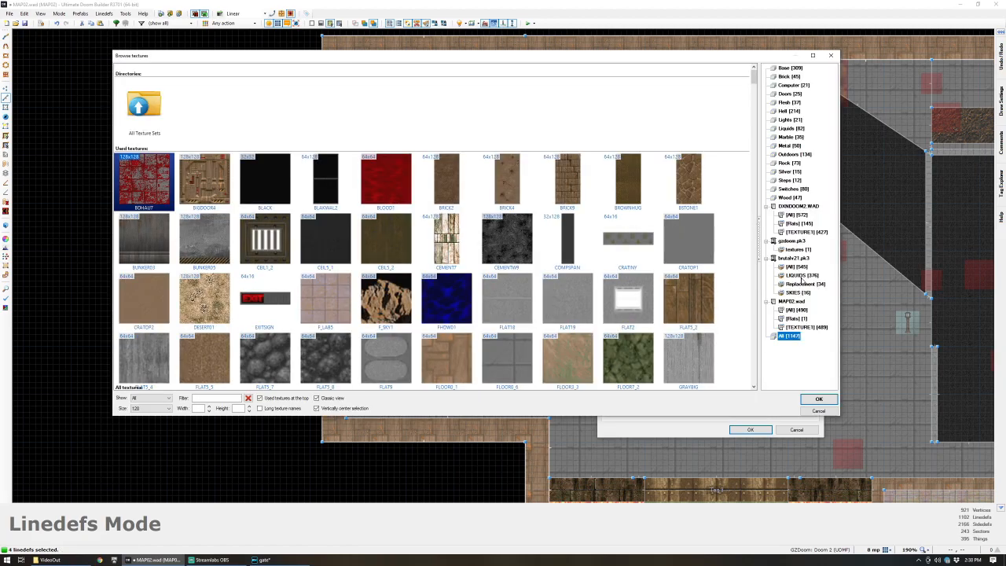
- Browse the brutalv21.pk3 textures and pick FENCE07 as the front middle texture
left_click(797, 282)
left_click(797, 268)
scroll(358, 208, "down", 20)
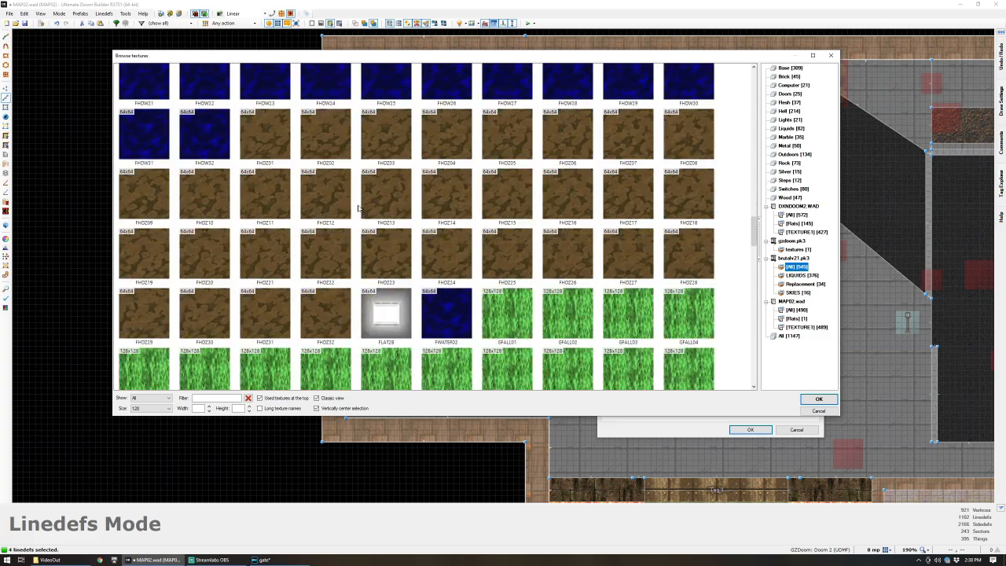
scroll(358, 209, "down", 6)
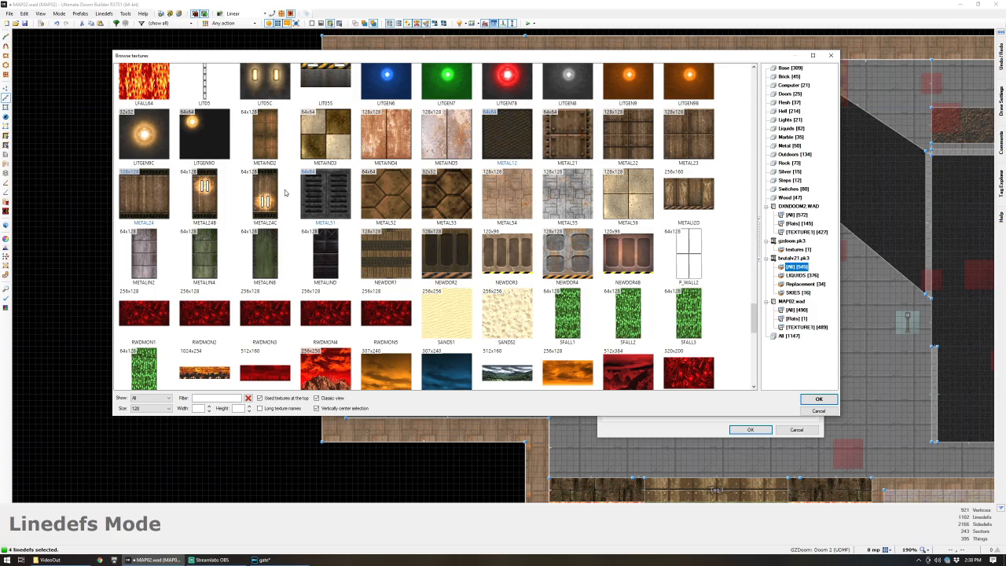
scroll(335, 224, "down", 7)
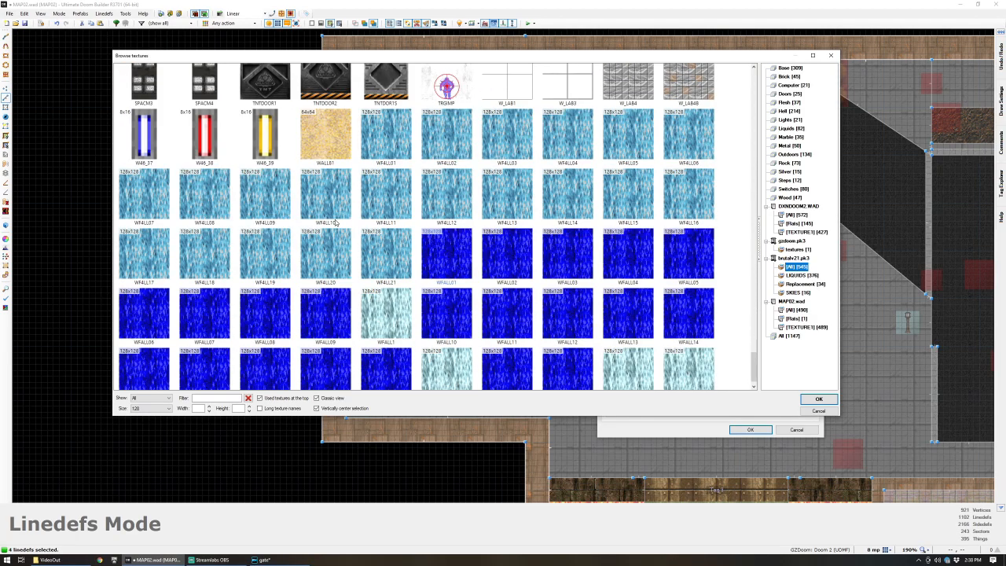
scroll(335, 223, "up", 12)
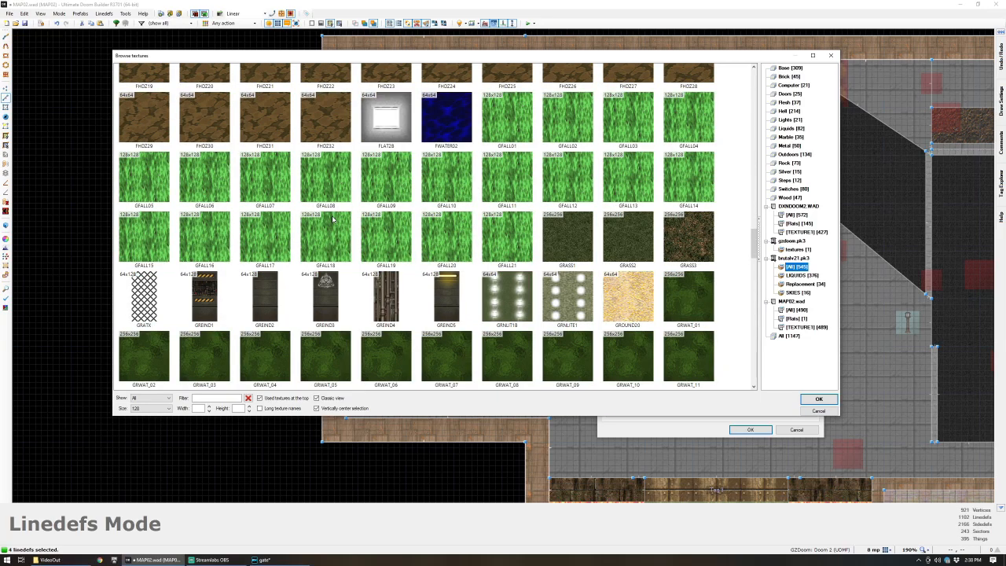
scroll(154, 300, "up", 10)
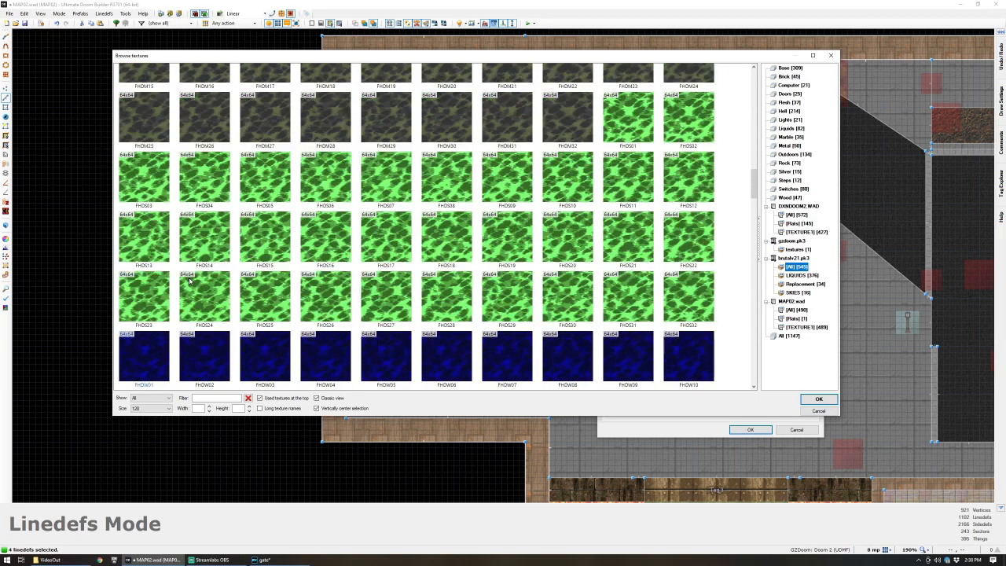
scroll(191, 287, "down", 6)
double_click(335, 250)
- Set the back middle texture of the four linedefs to FENCE07 and make the lines impassable
left_click(691, 172)
left_click(735, 334)
type("FE")
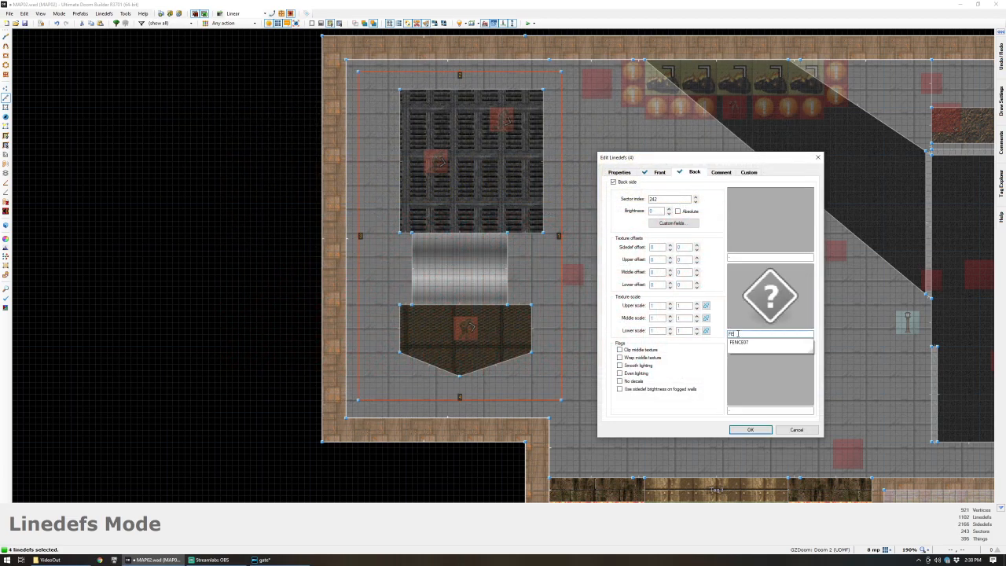
type("NCE07")
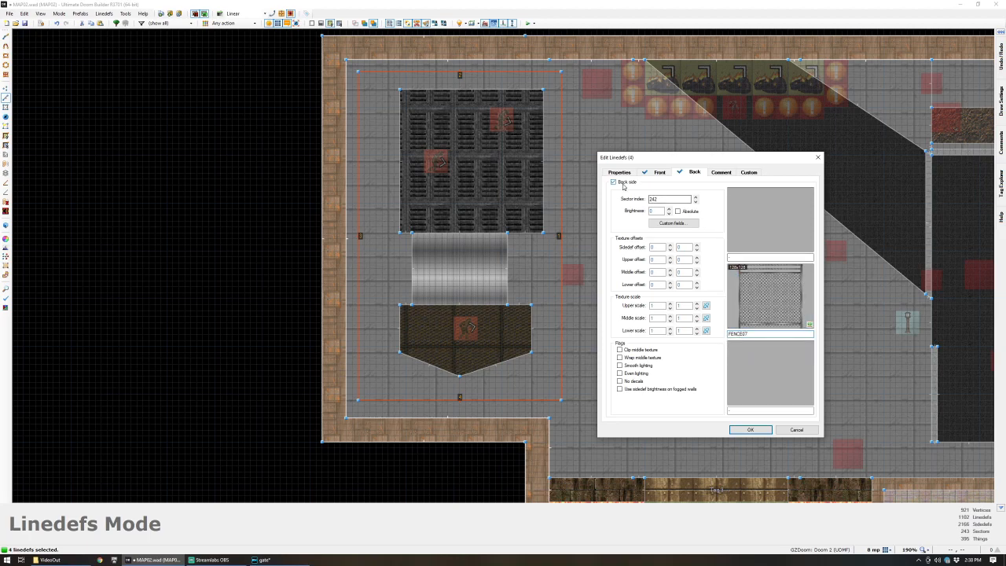
left_click(623, 173)
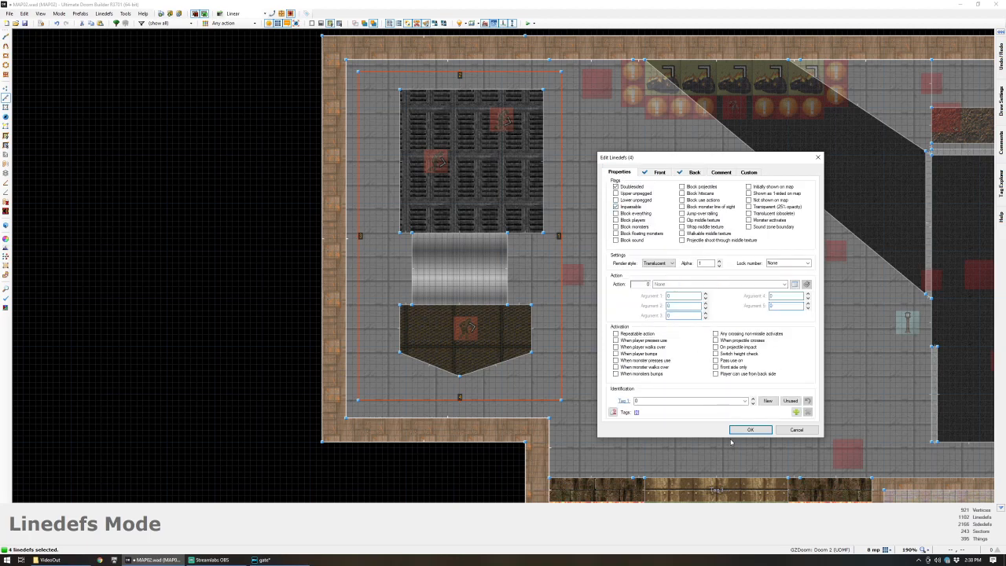
left_click(749, 430)
- Check the fence in 3D view and enable Lower unpegged on its four linedefs
key("w")
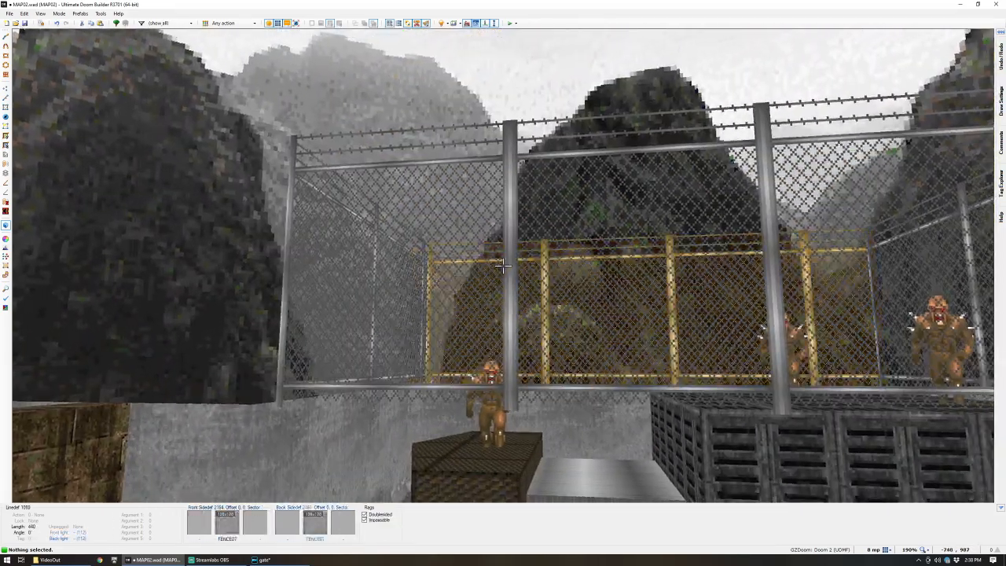
left_click(503, 266, "shift")
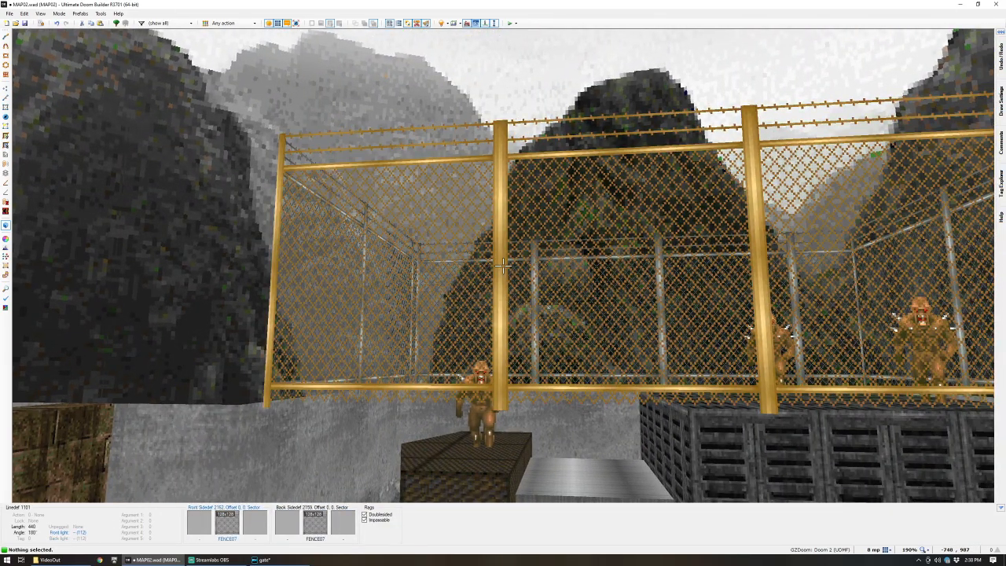
key("w")
scroll(401, 209, "up", 4)
left_click(418, 210)
left_click(348, 70)
left_click(215, 183)
left_click(263, 397)
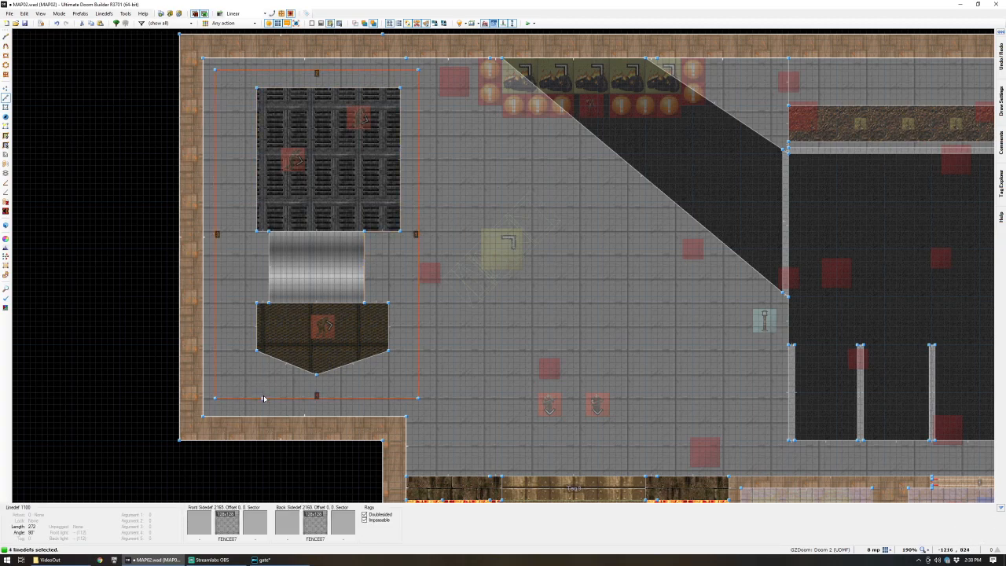
right_click(263, 397)
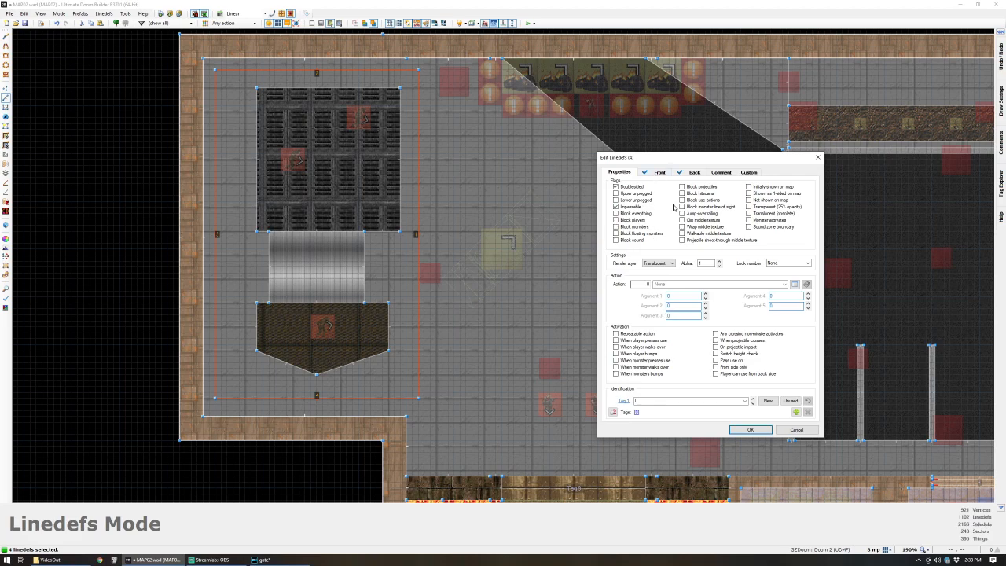
left_click(756, 432)
key("c")
- Inspect the fenced crates, the imps and the adjoining parking lot in 3D view
key("w")
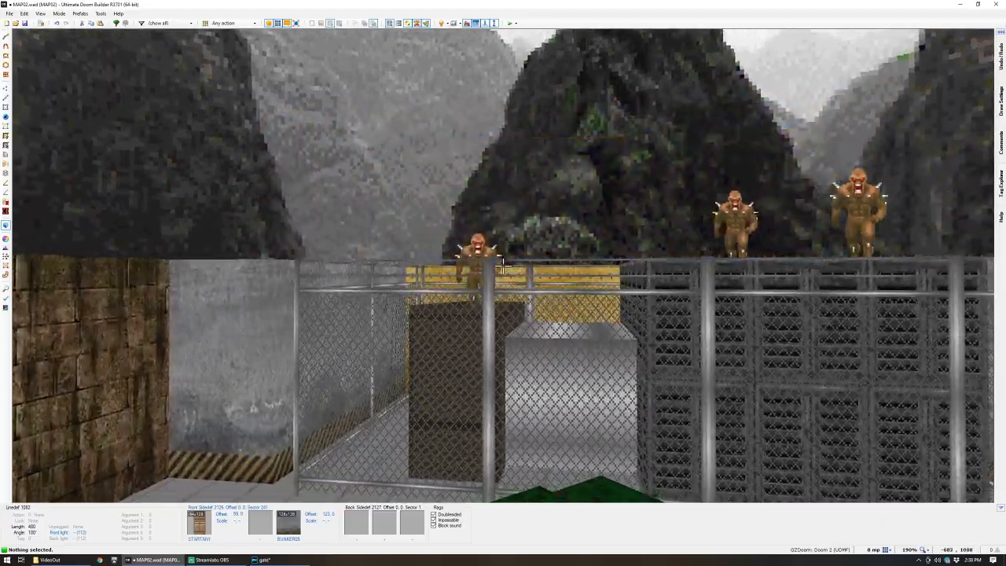
key("s")
key("f")
key("s")
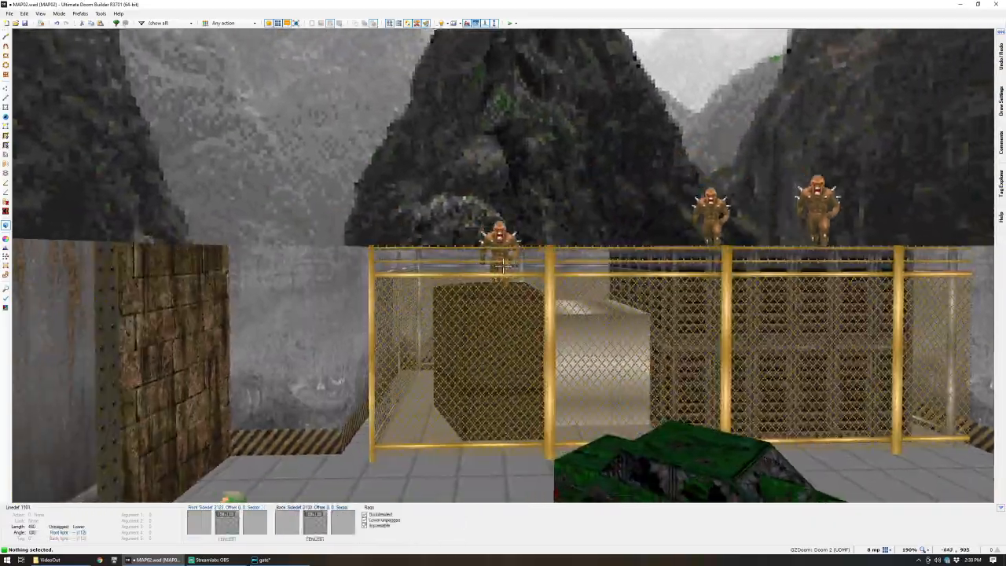
key("e")
key("f")
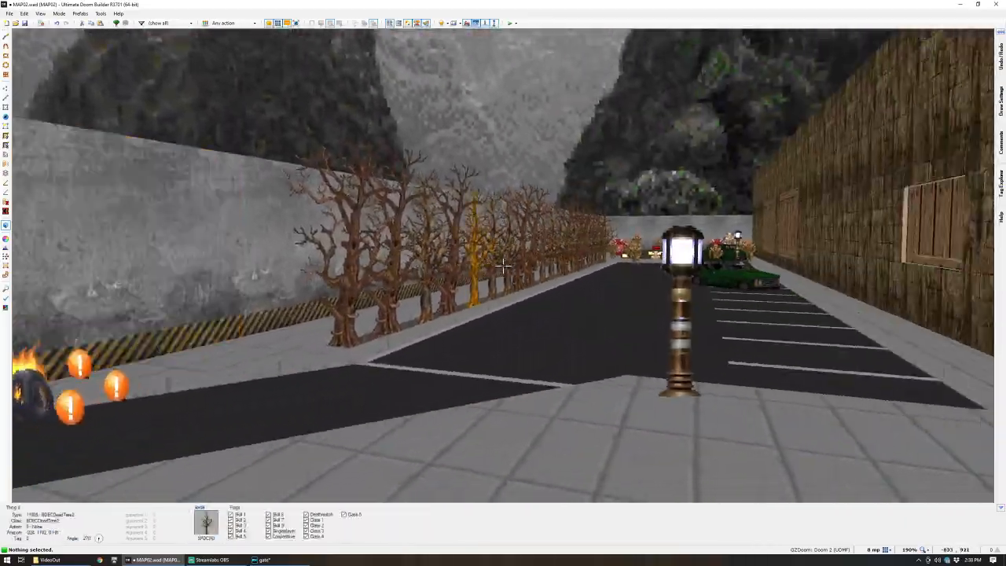
key("e")
key("w")
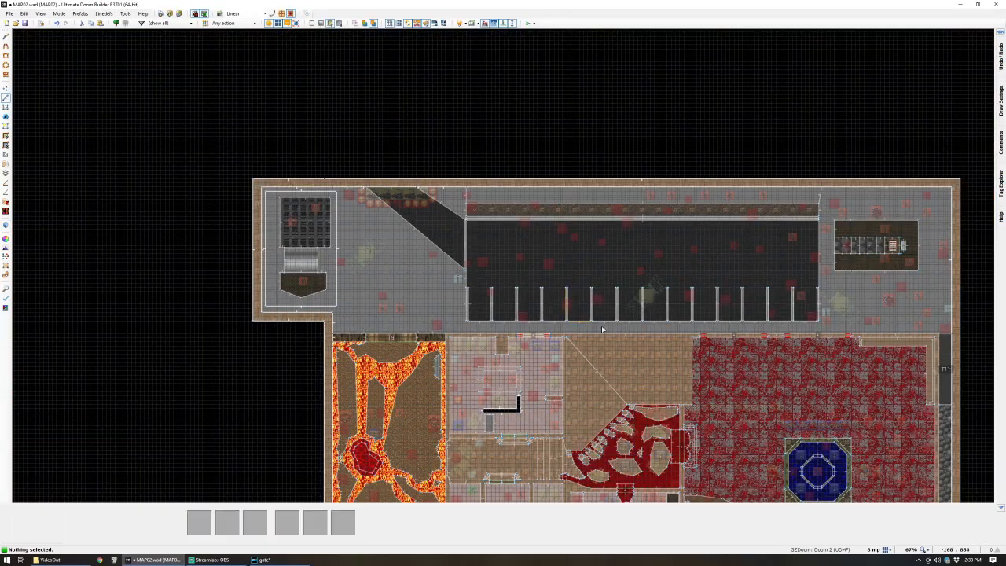
- Draw a rectangle about 320 by 64 units against the building wall, spanning the sidewalk and the edge of the parking spaces
scroll(596, 325, "up", 3)
scroll(688, 326, "up", 3)
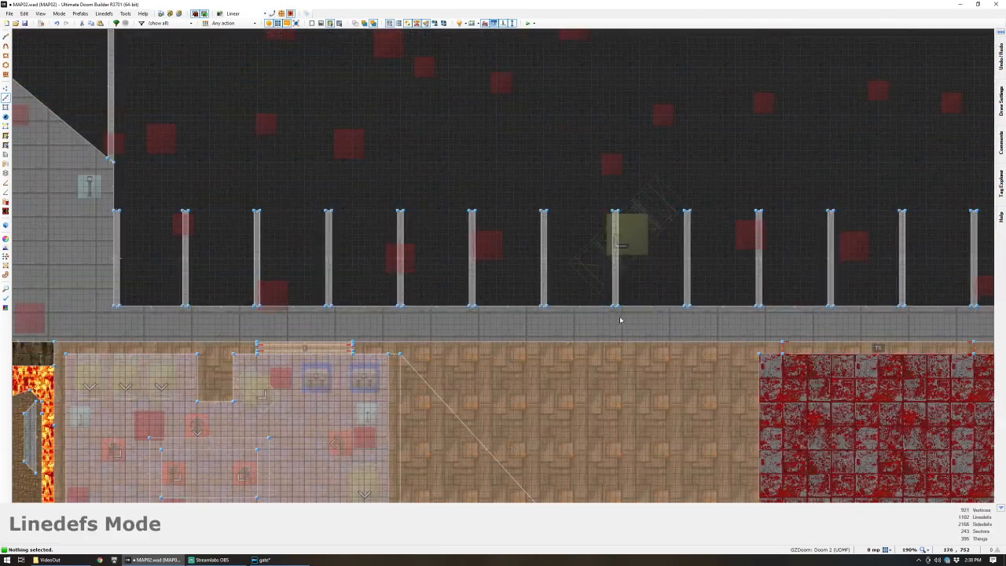
key("d")
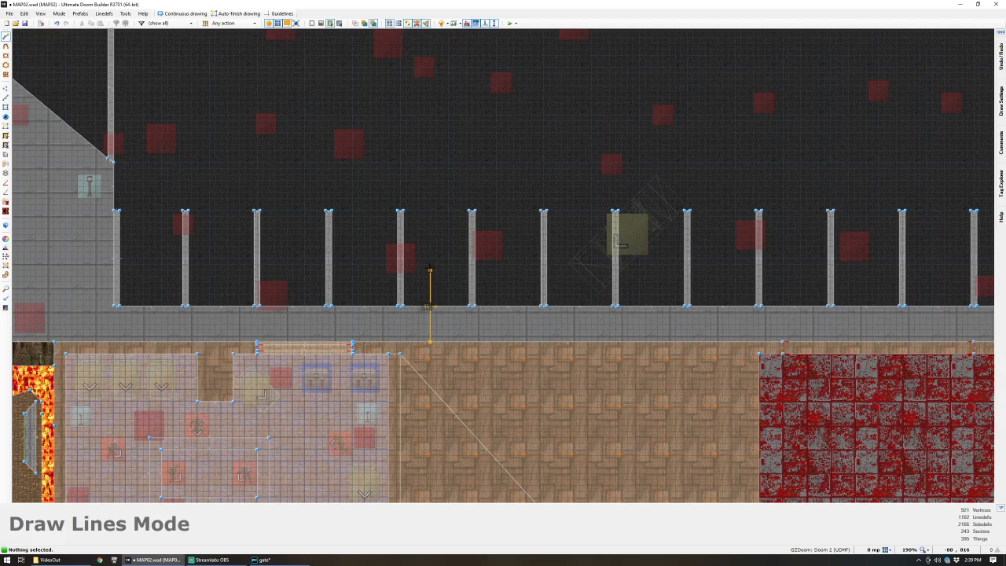
left_click(430, 295)
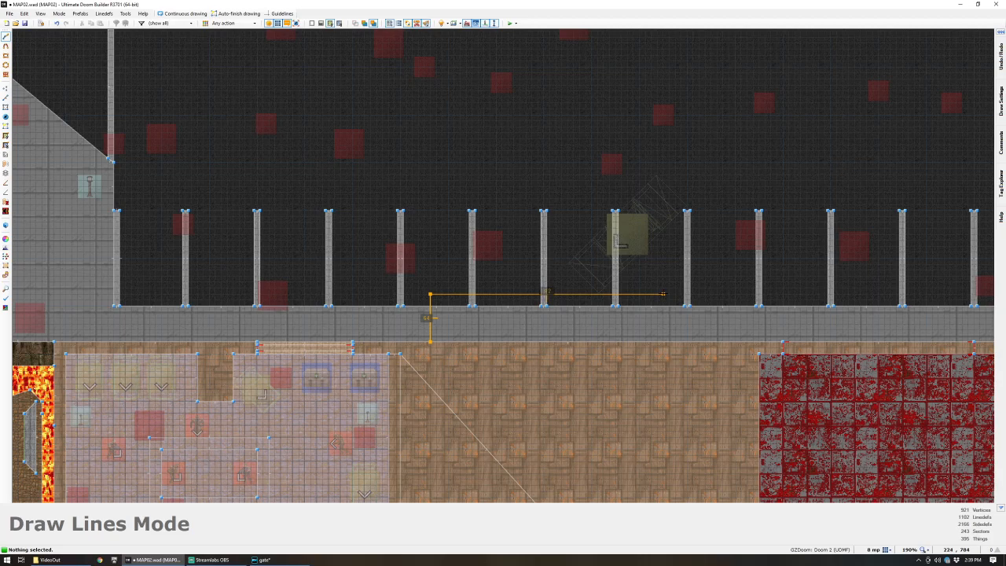
left_click(669, 341)
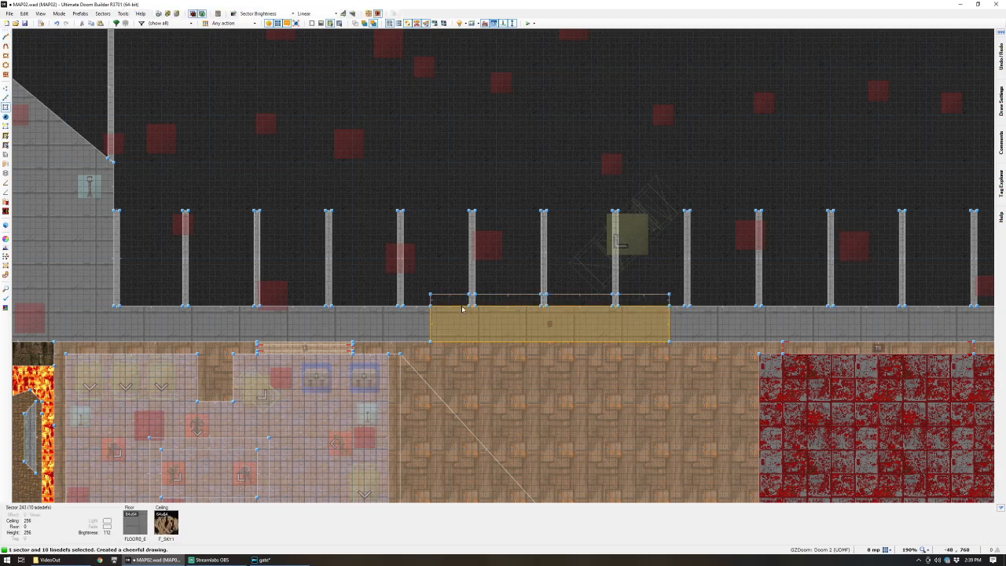
- Select all eight sectors inside the new sidewalk rectangle and assign them tag 13
left_click(462, 309)
left_click(469, 301)
left_click(473, 301)
left_click(495, 302)
left_click(517, 318)
left_click(544, 302)
left_click(587, 300)
left_click(626, 301)
left_click(616, 302)
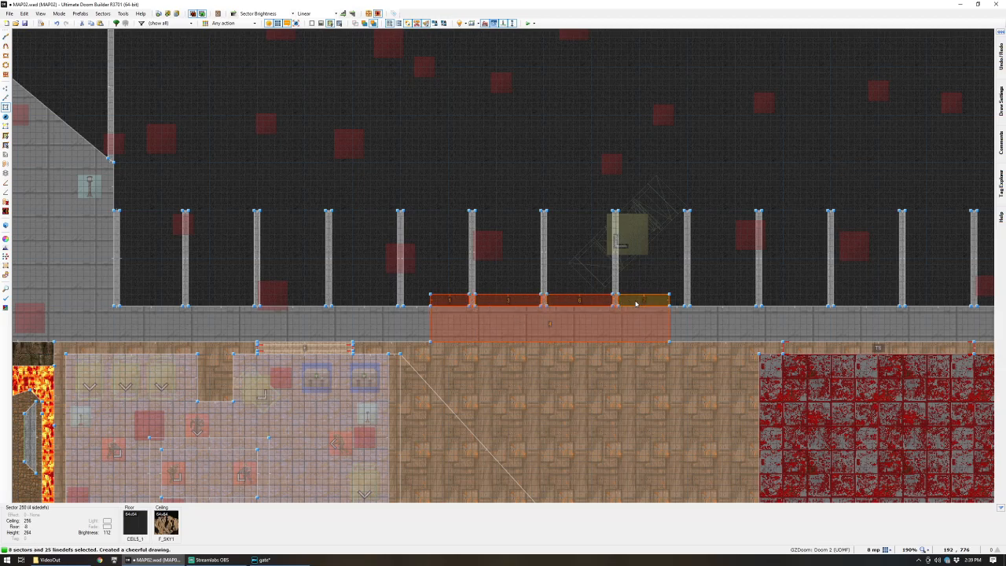
right_click(637, 303)
left_click(475, 312)
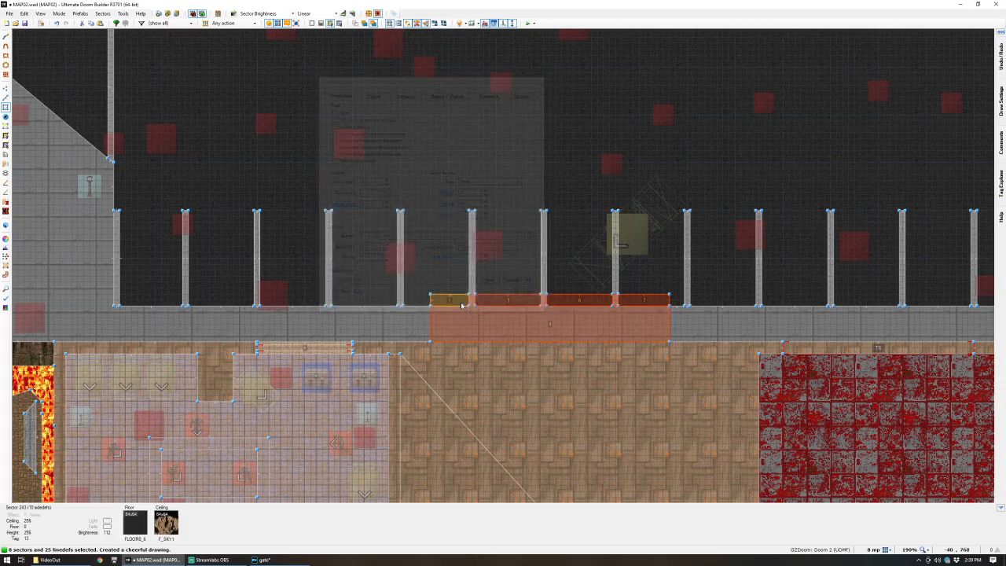
- Copy the lower triangular 3D-floor control sector west of the lava area and paste the duplicate in the empty space beside it
scroll(651, 434, "down", 10)
scroll(586, 393, "up", 10)
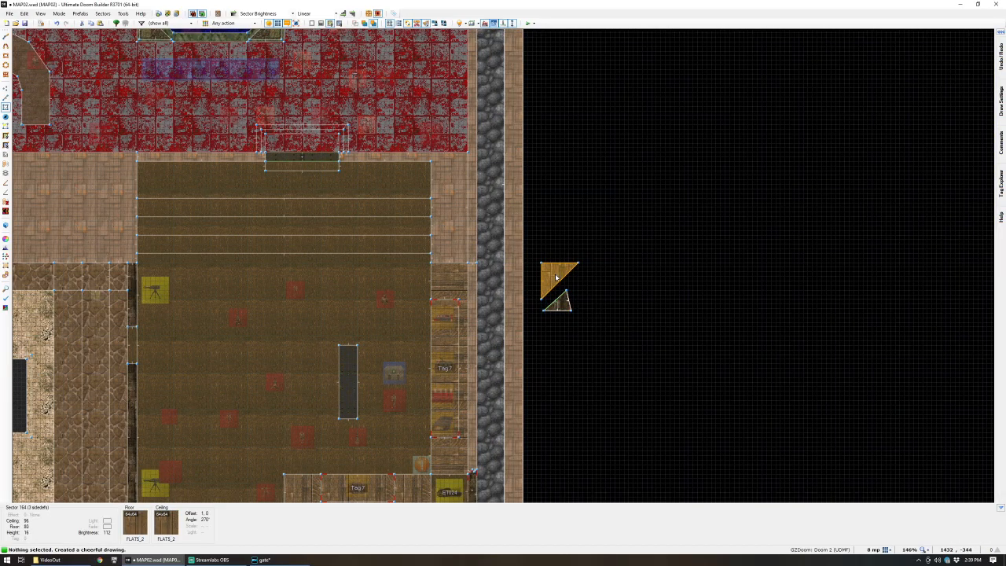
scroll(550, 267, "down", 3)
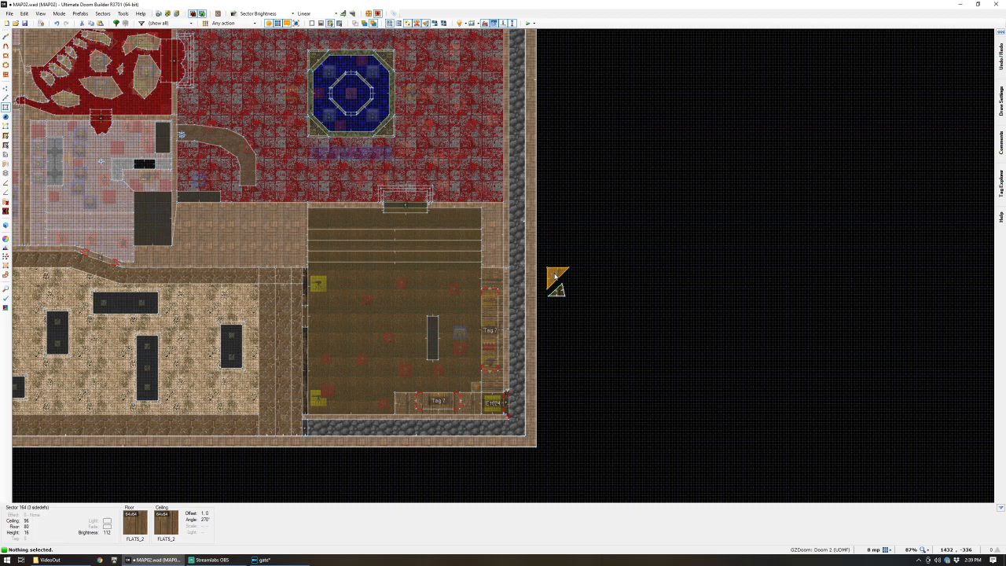
scroll(556, 275, "down", 8)
scroll(293, 182, "up", 8)
left_click(293, 186)
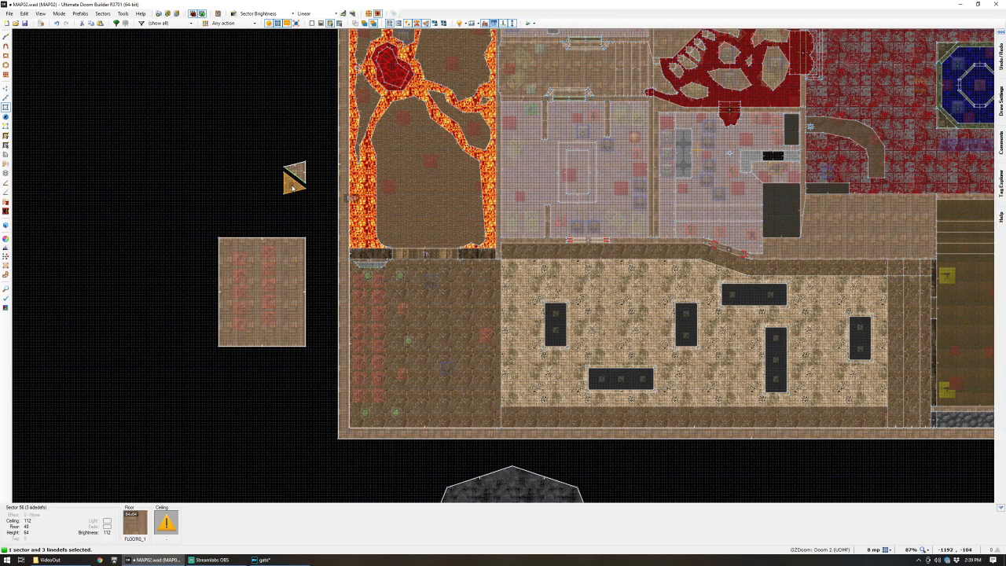
scroll(301, 186, "down", 5)
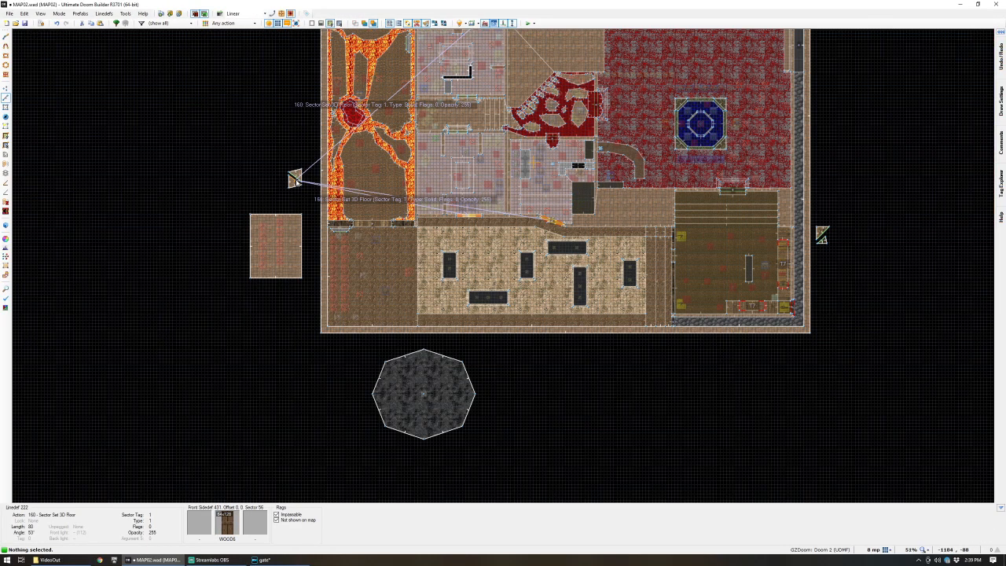
scroll(297, 181, "up", 4)
key("s")
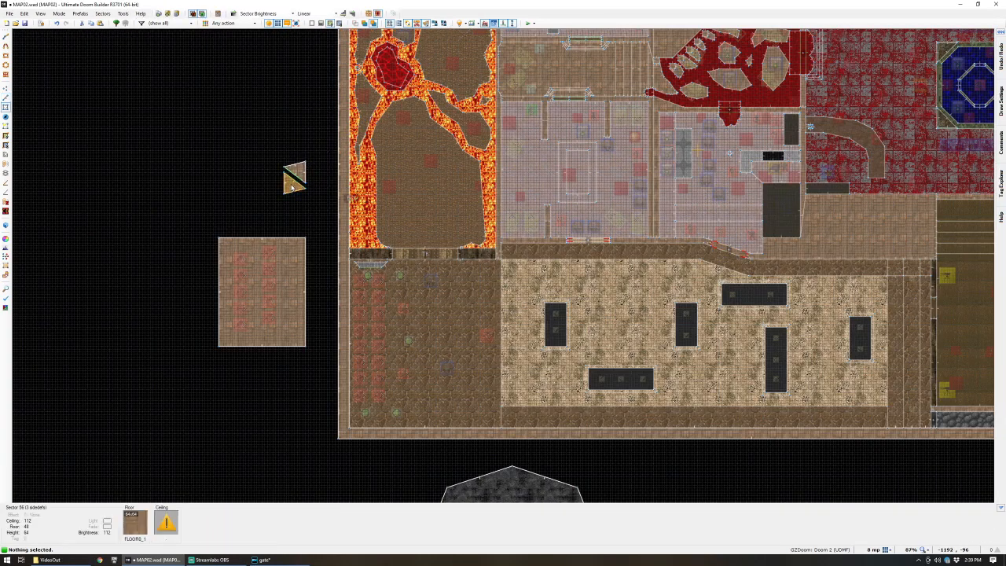
left_click(295, 184)
scroll(294, 185, "up", 2)
key("ctrl+c")
key("ctrl+v")
key("Return")
- Set the target sector tag of the pasted triangle's Sector Set 3D Floor linedef to 12 and check the sidewalk in 3D view
key("l")
right_click(323, 228)
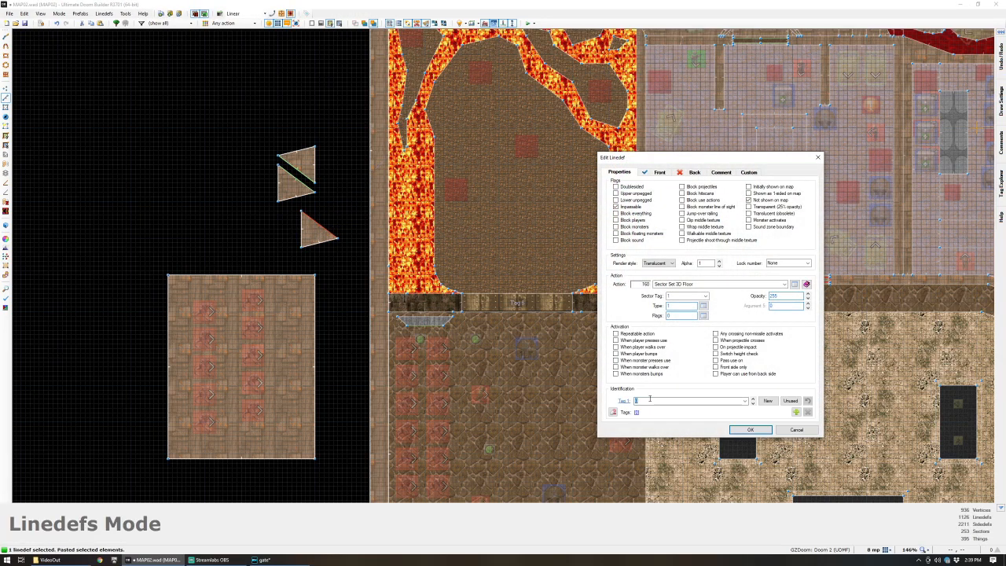
type("12")
left_click(742, 429)
scroll(586, 189, "down", 5)
scroll(667, 54, "up", 1)
key("q")
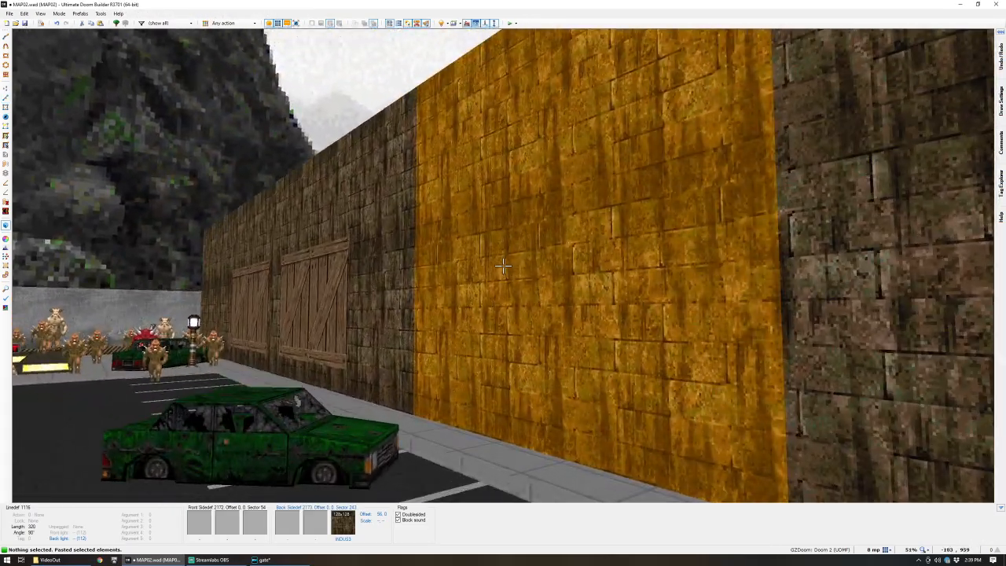
- Set the target sector tag of the pasted triangle's Sector Set 3D Floor linedef to 13
key("q")
scroll(509, 307, "down", 2)
scroll(531, 314, "up", 6)
key("s")
scroll(517, 310, "down", 6)
scroll(385, 405, "up", 6)
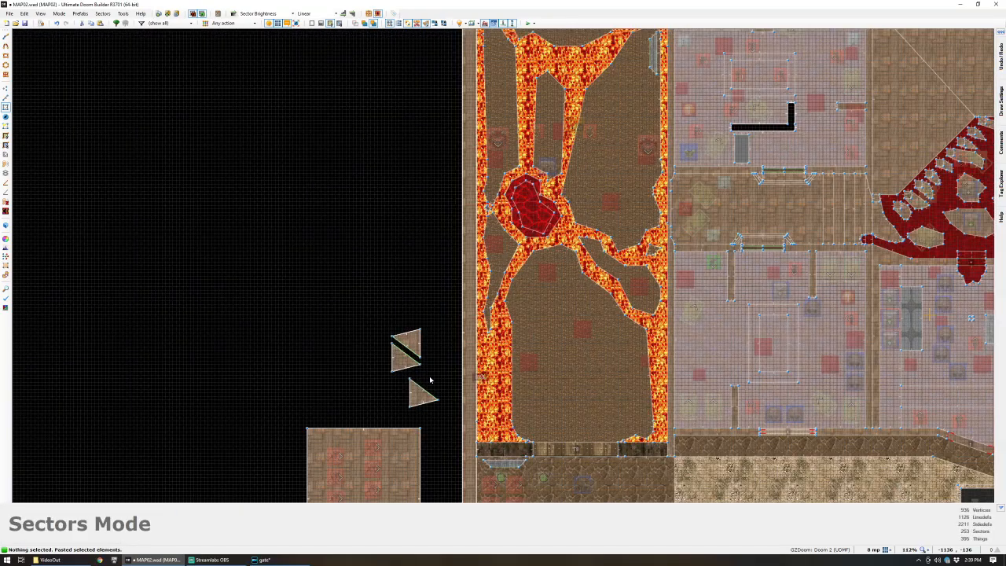
key("l")
scroll(423, 391, "down", 4)
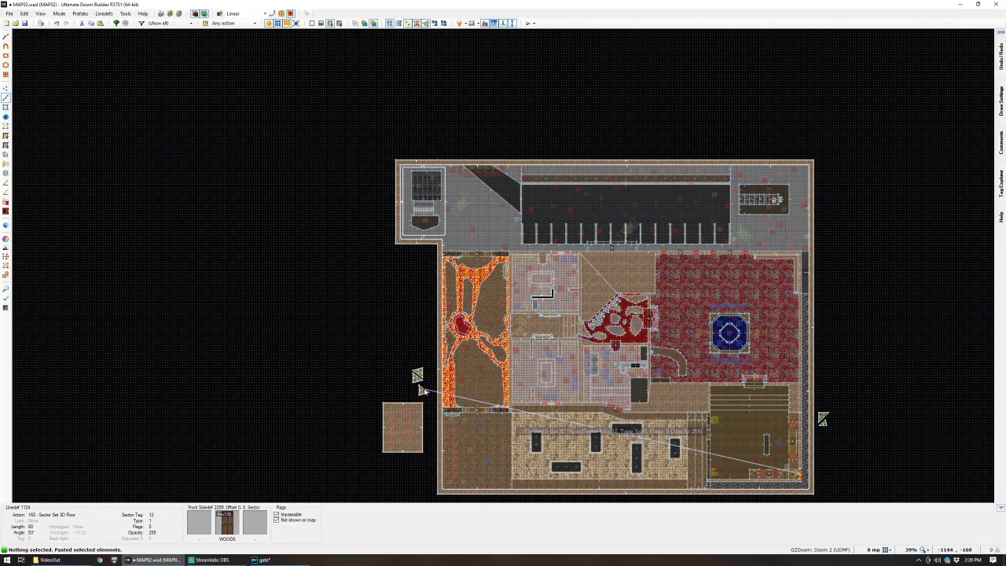
right_click(425, 391)
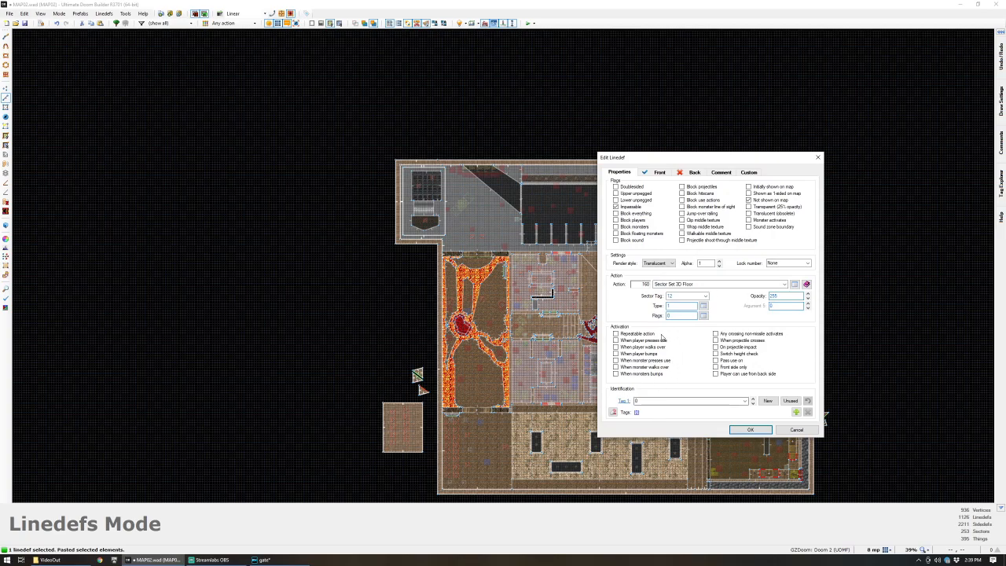
key("Return")
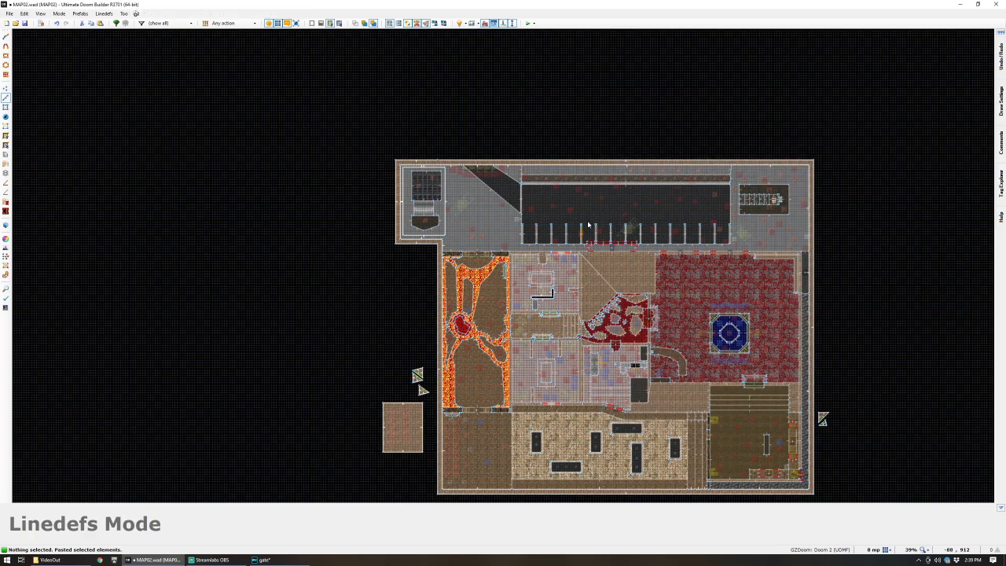
- In 3D view, select all side faces of the wooden box above the sidewalk and give them the METAL51 texture
key("w")
key("d")
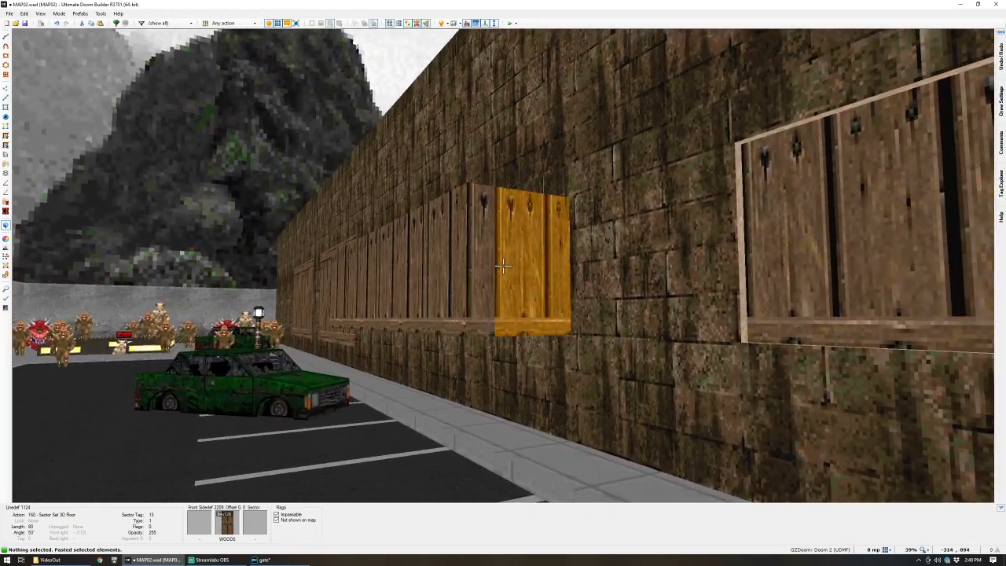
right_click(503, 268)
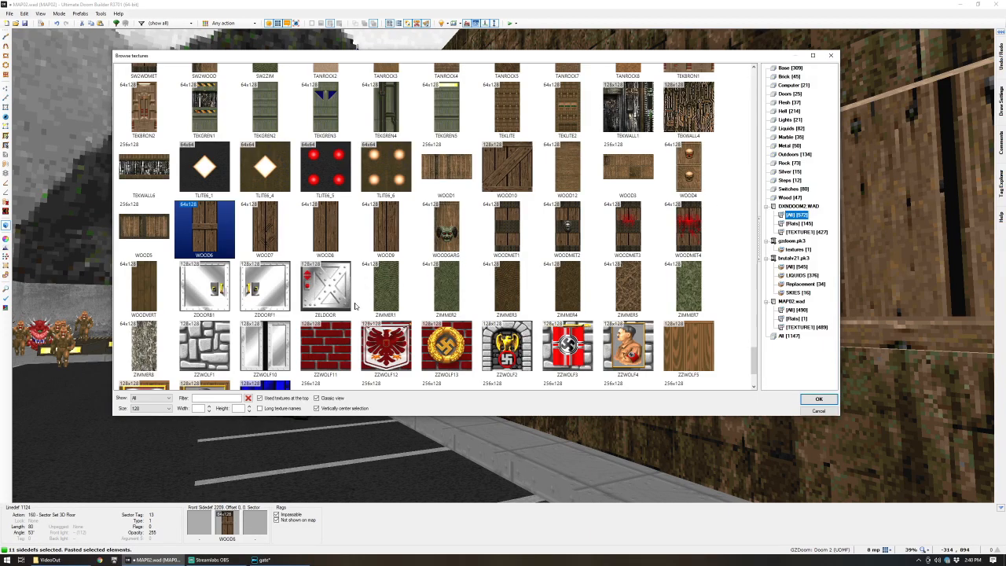
scroll(363, 289, "up", 5)
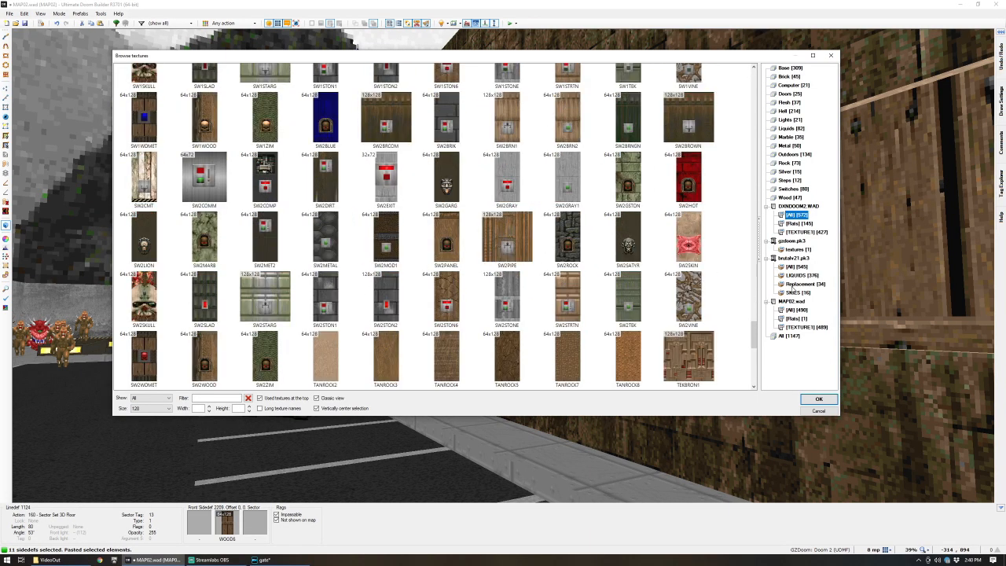
left_click(795, 276)
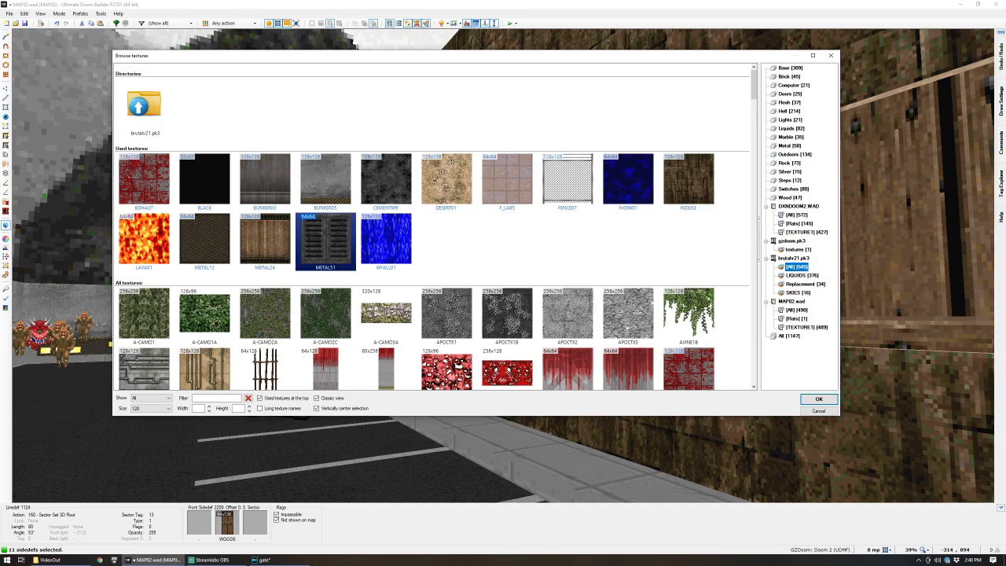
double_click(331, 243)
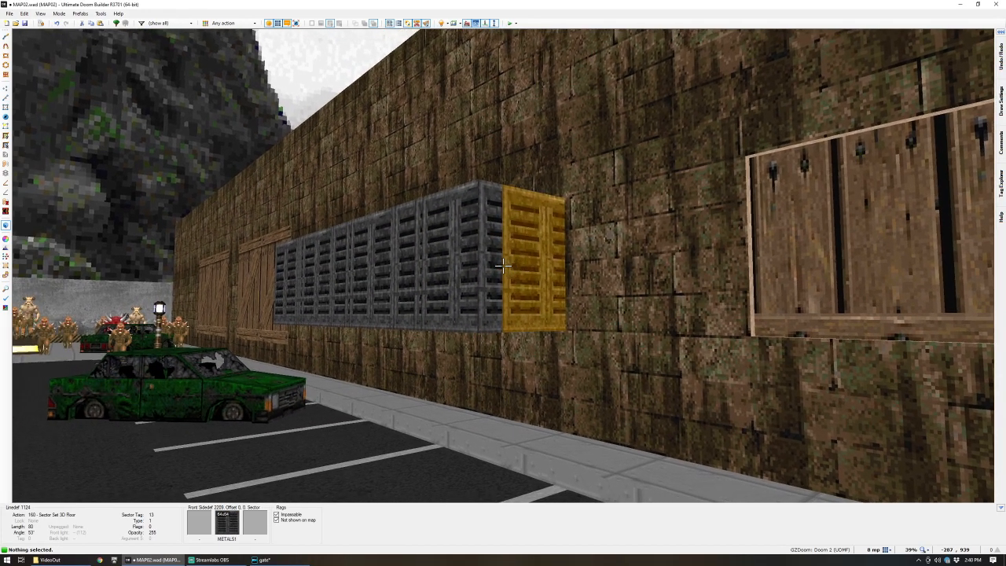
- Copy the METAL51 texture onto the top and underside of the box above the sidewalk
key("ctrl+c")
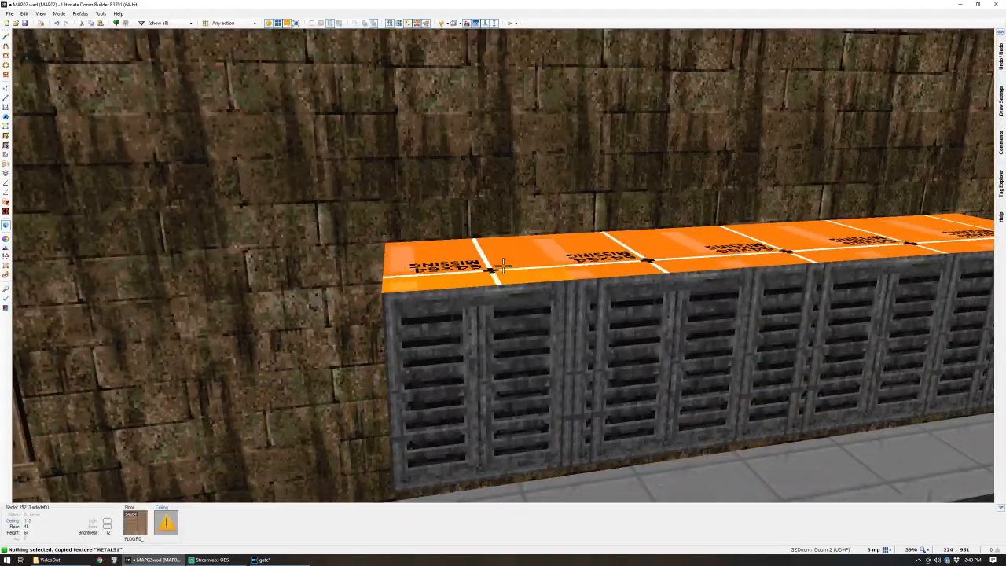
key("ctrl+v")
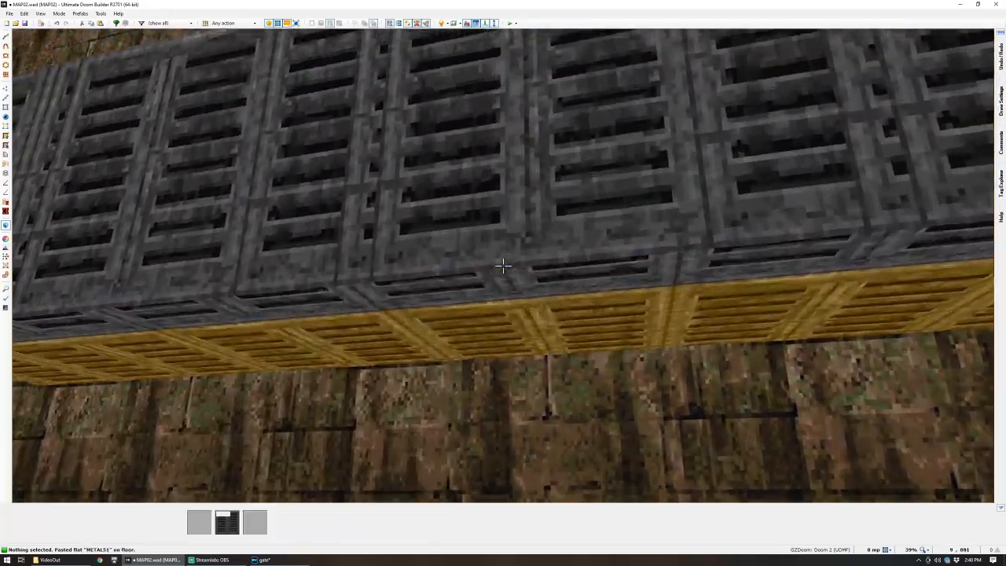
key("d")
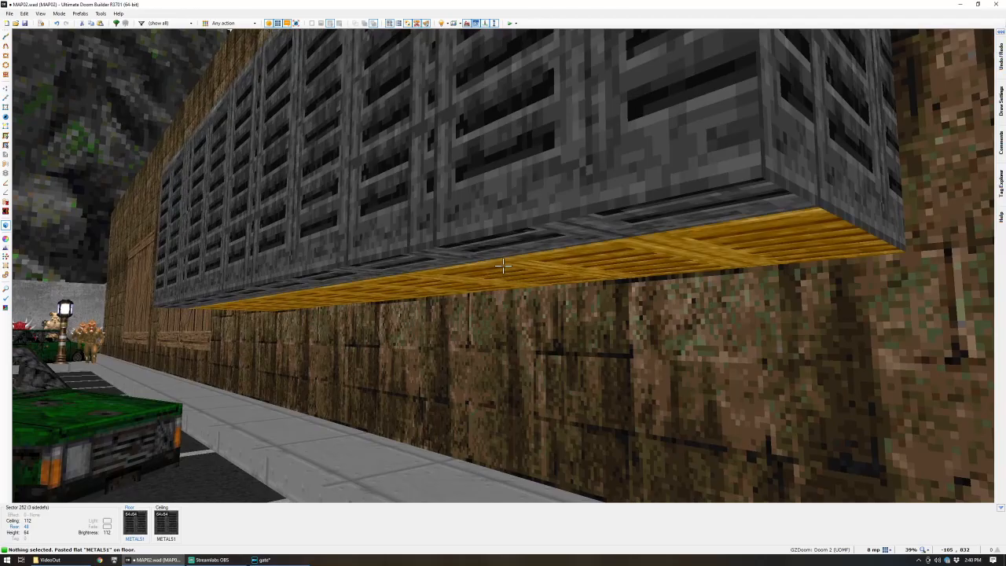
- Select the underside and the top of the METAL51 box together and raise both surfaces
left_click(503, 266)
key("e")
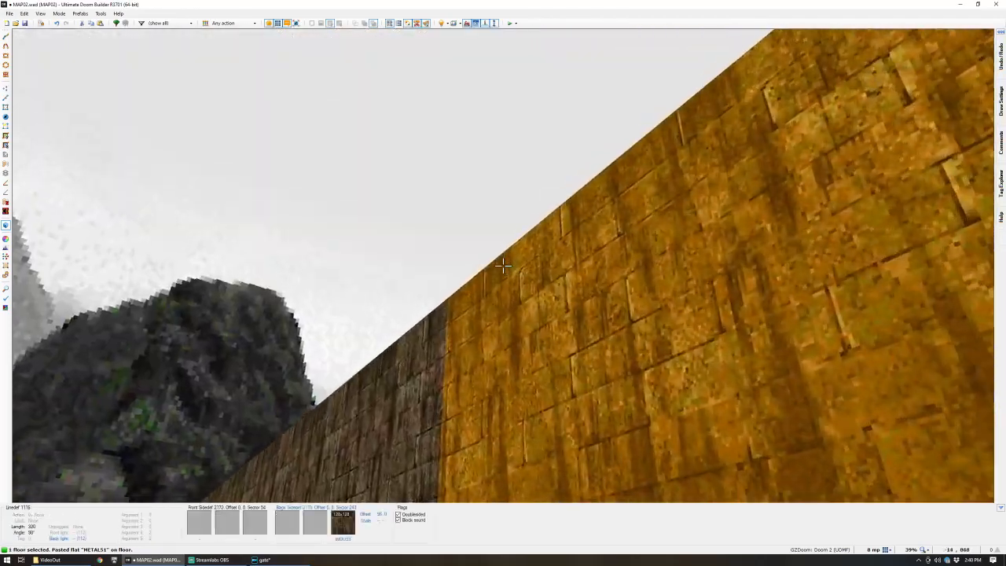
left_click(504, 266)
scroll(503, 266, "up", 1)
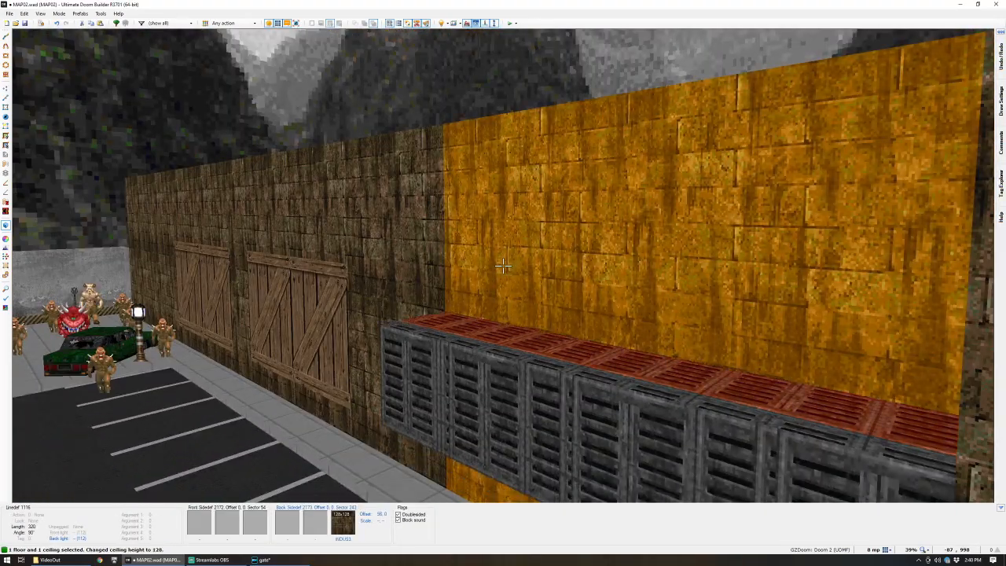
key("d")
scroll(503, 266, "up", 1)
- Clear the selection and auto-align the METAL51 side textures of the box in X and Y
key("f")
key("c")
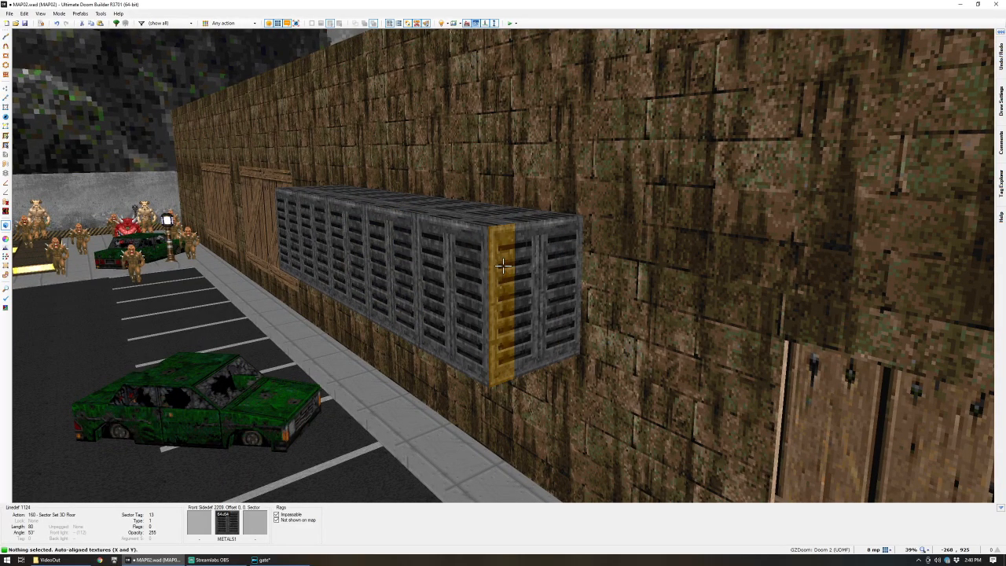
key("e")
key("s")
key("f")
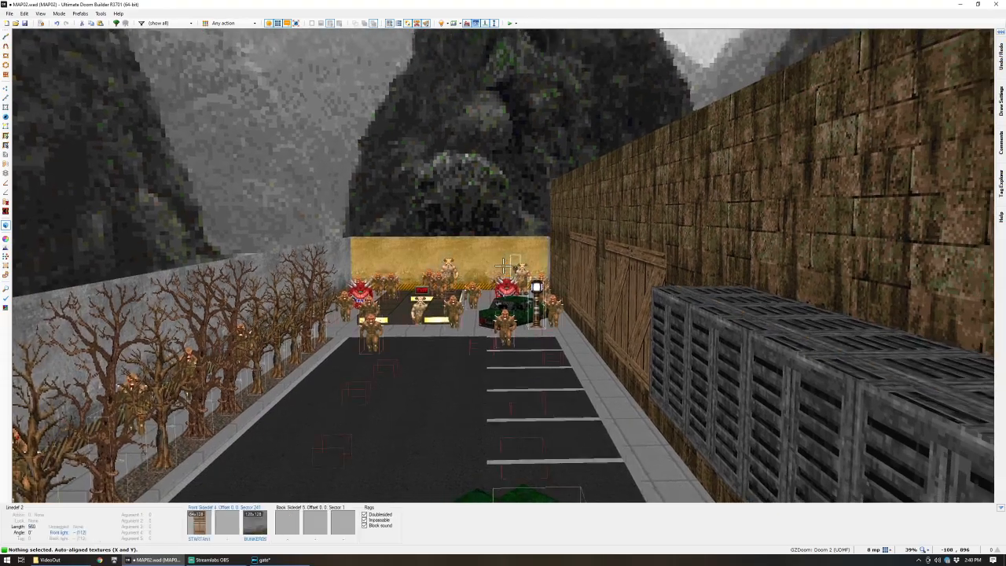
- Move two imps and a cacodemon from the lot's east end onto the sidewalk under the metal box and check them in 3D view
key("q")
scroll(531, 310, "down", 6)
scroll(531, 310, "up", 9)
key("t")
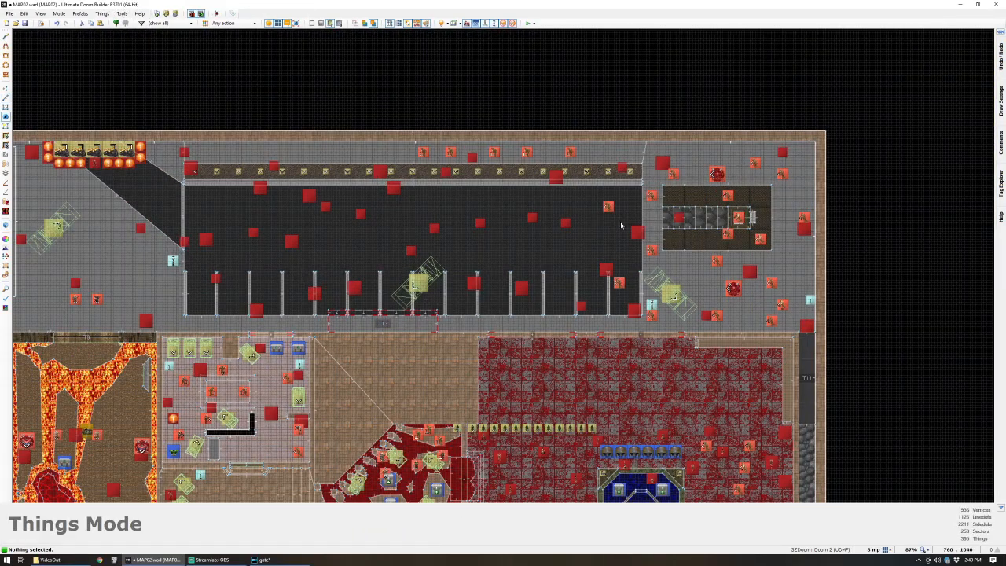
left_click_drag(382, 322, 351, 323)
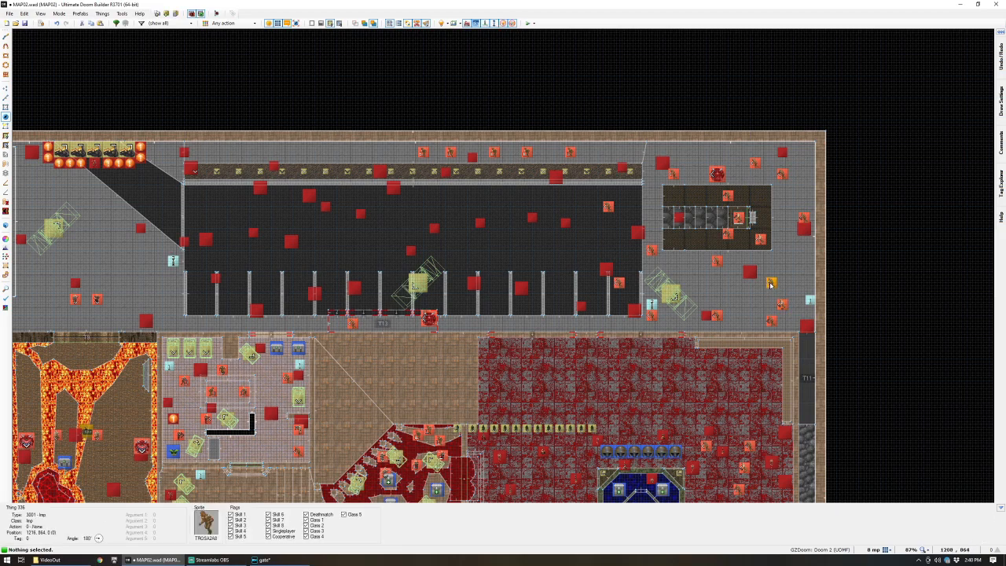
right_click_drag(785, 305, 392, 323)
scroll(347, 330, "up", 2)
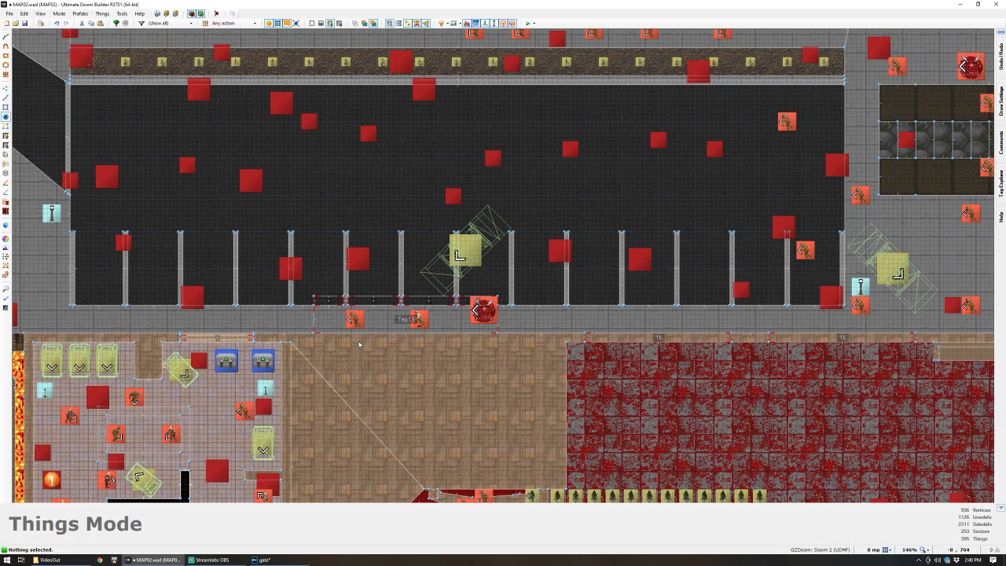
key("q")
key("w")
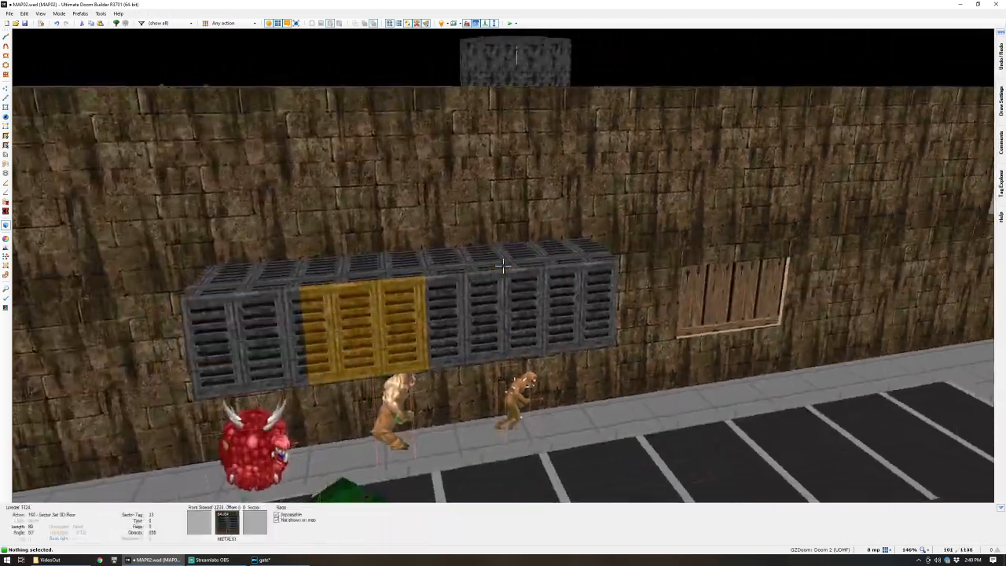
key("w")
key("q")
- Draw a four-sided sector with a slanted west side in the building area behind the box, and divide it with a horizontal line
scroll(503, 266, "down", 3)
scroll(560, 322, "up", 4)
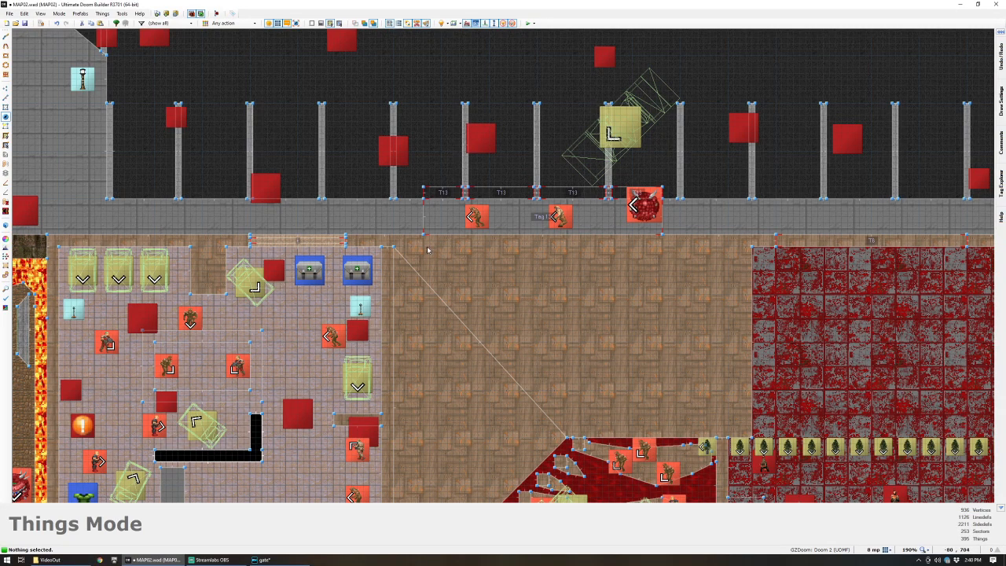
key("v")
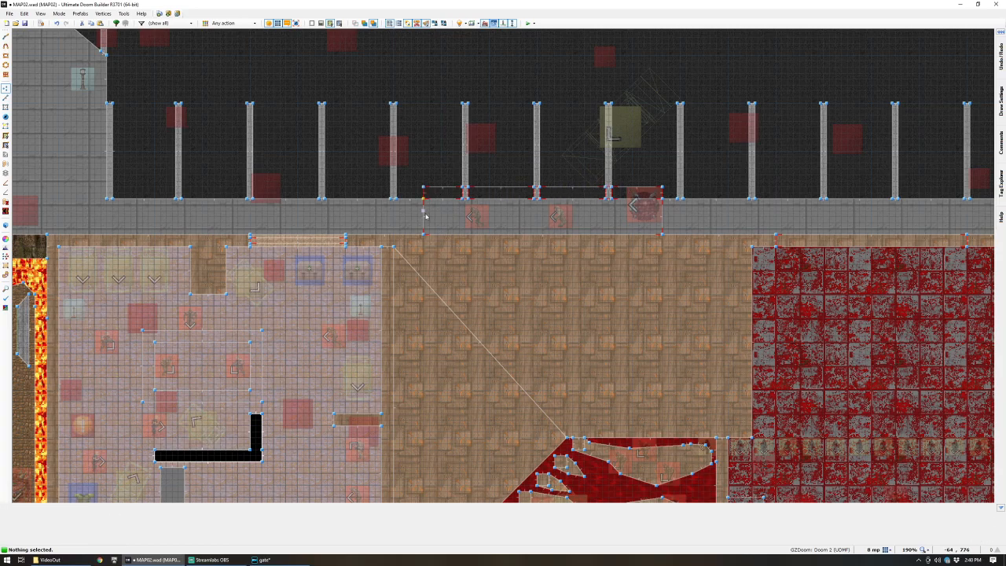
key("v")
key("d")
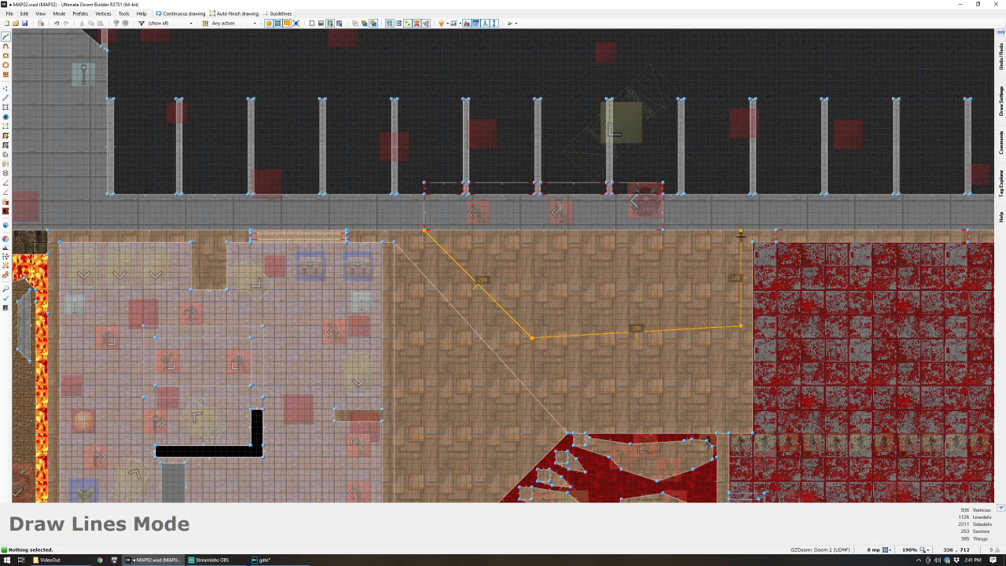
right_click(743, 235)
right_click_drag(741, 327, 739, 339)
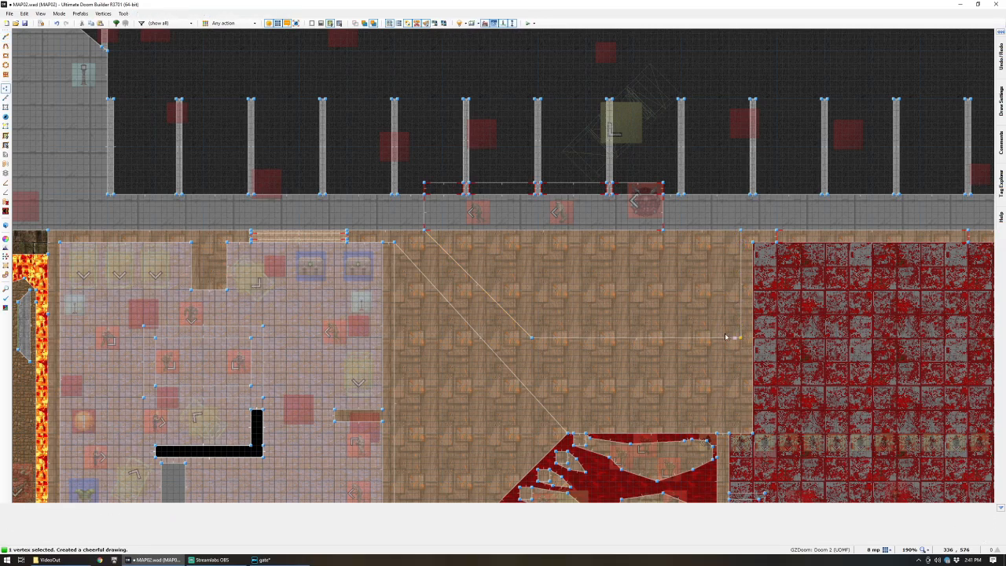
key("d")
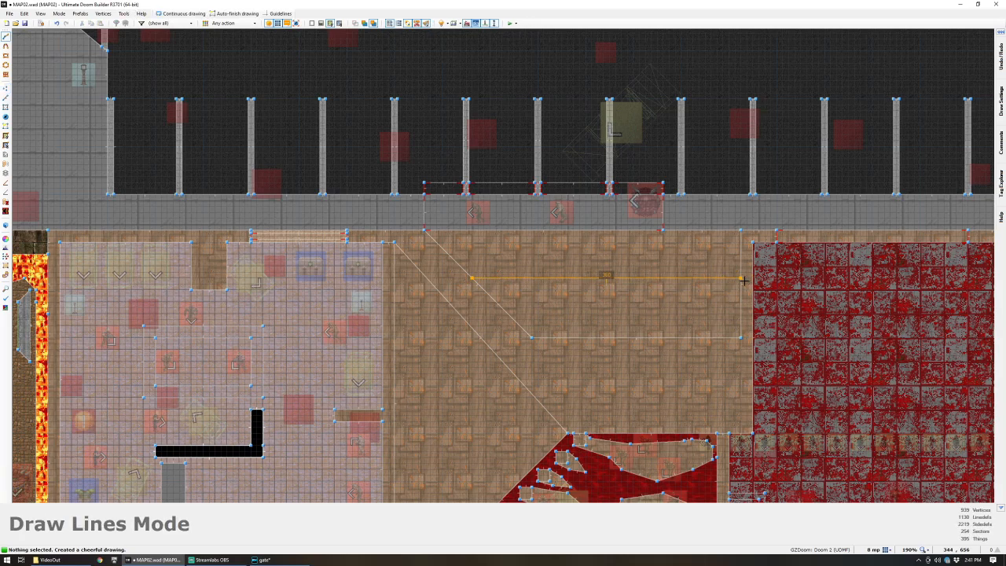
left_click(742, 277)
- Move the two imps and the cacodemon from the sidewalk into the new sector behind the wall
key("t")
left_click(665, 200)
left_click_drag(641, 203, 707, 305)
left_click(619, 293)
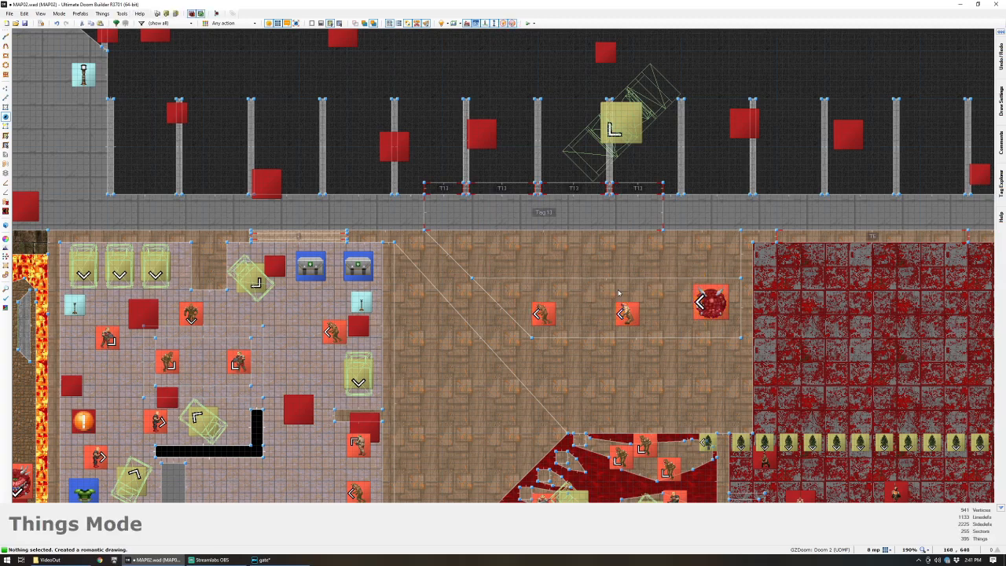
- Move tag 13 from the eight sidewalk and parking-edge sectors to the slanted monster sector behind the building wall
key("s")
left_click(467, 200)
left_click(447, 189)
left_click(466, 190)
left_click(500, 191)
left_click(538, 191)
left_click(574, 189)
left_click(610, 189)
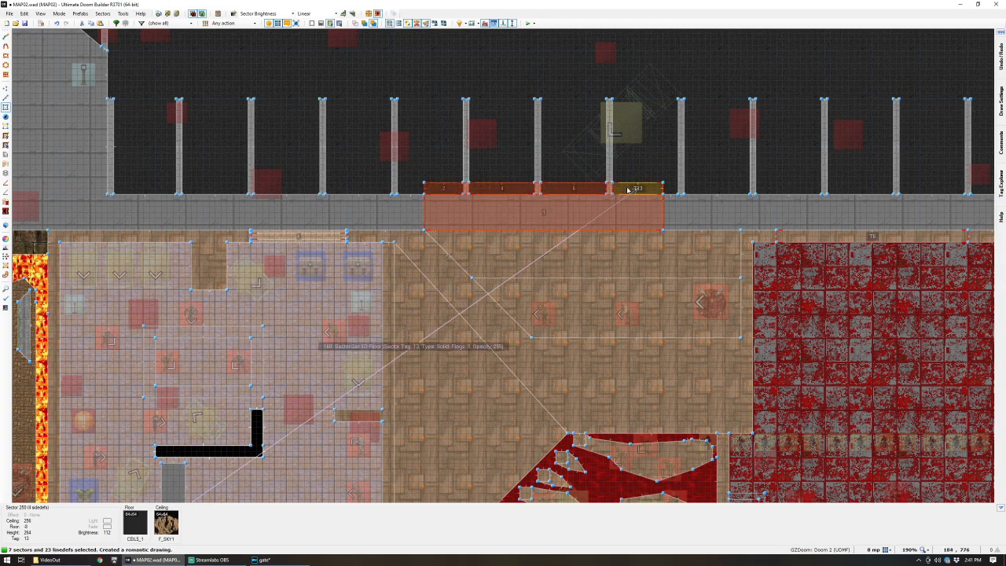
right_click(578, 228)
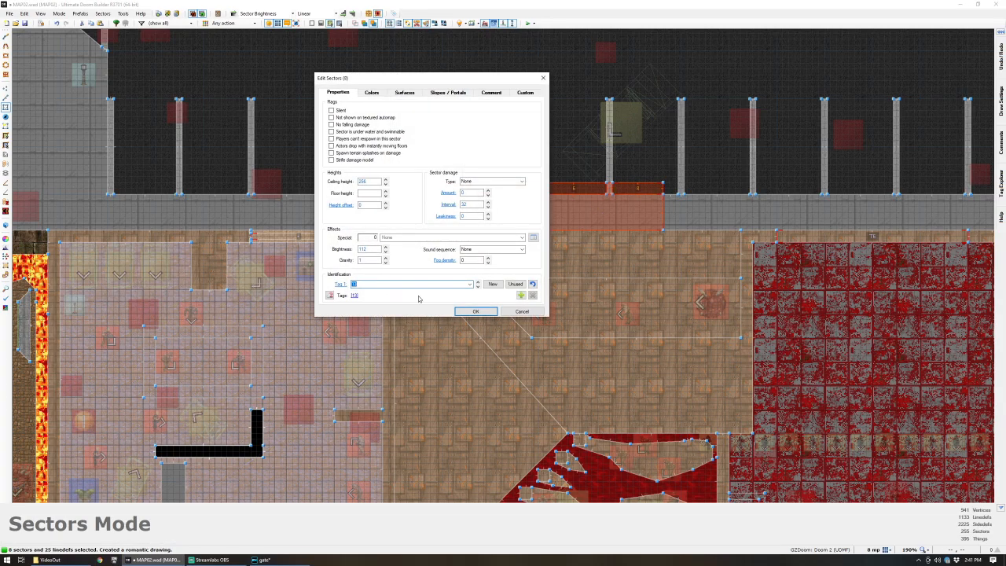
left_click(475, 312)
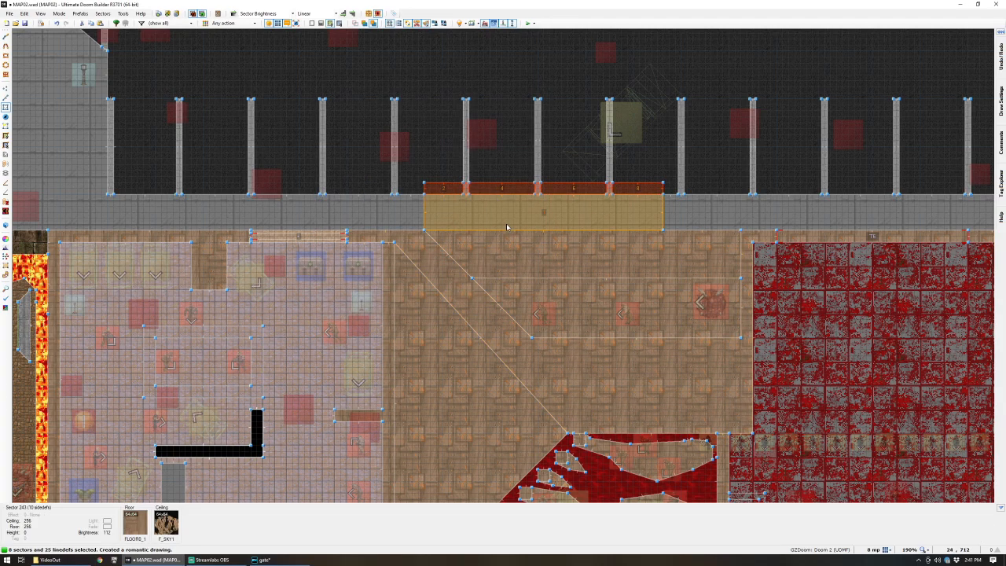
right_click(523, 287)
left_click(476, 312)
- Merge the sidewalk sector with the adjoining building strip in front of the slanted monster sector
scroll(534, 343, "up", 3)
scroll(561, 379, "down", 5)
scroll(568, 395, "up", 2)
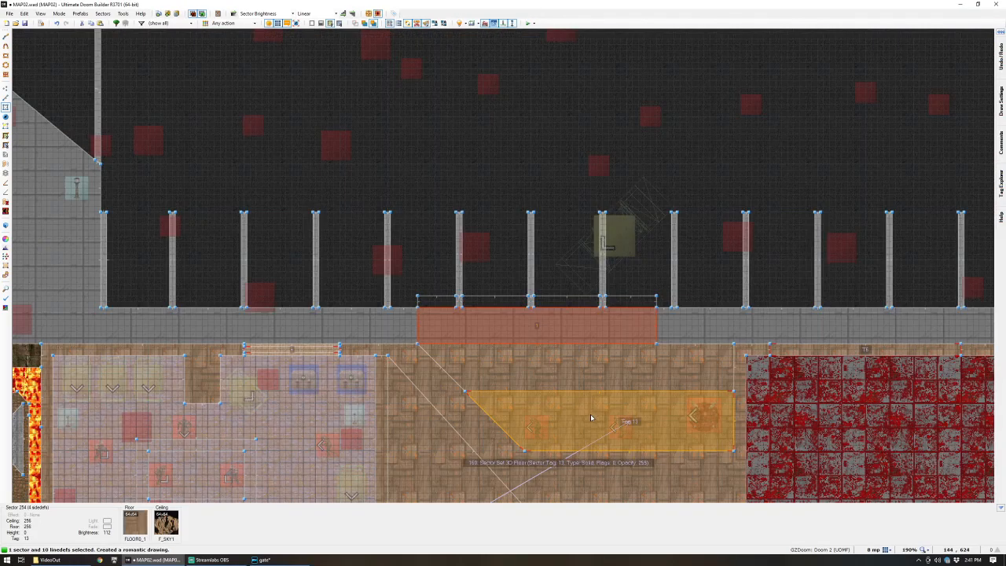
left_click(596, 416)
left_click(573, 376)
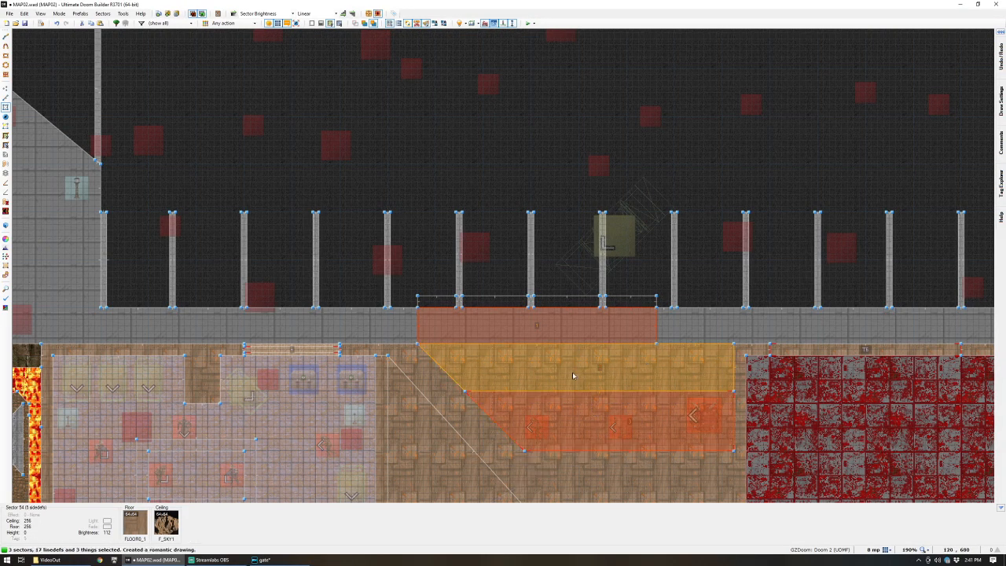
key("shift+j")
key("ctrl+z")
- Lower the floors of the recess behind the building wall to height 0 in 3D view
key("q")
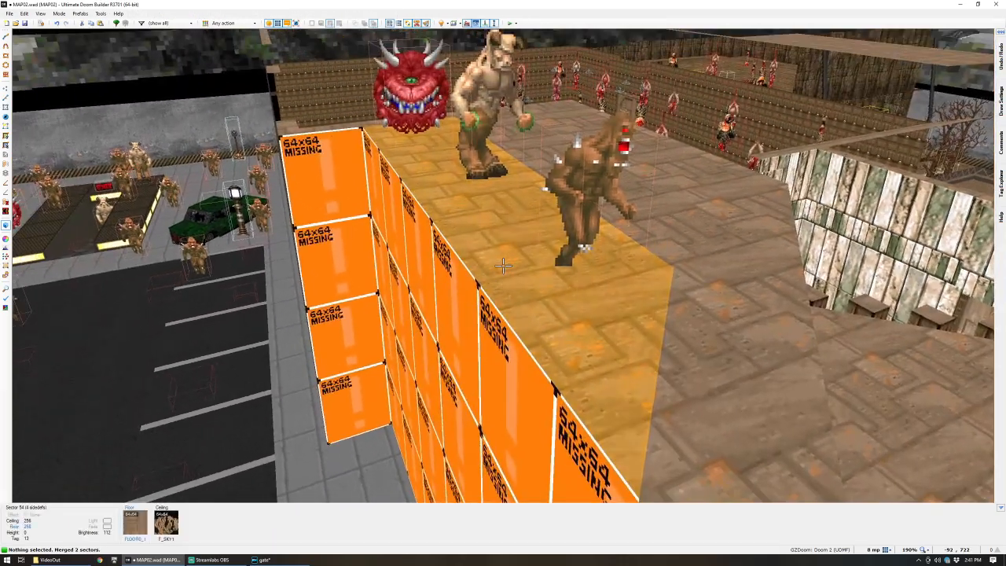
scroll(504, 266, "down", 20)
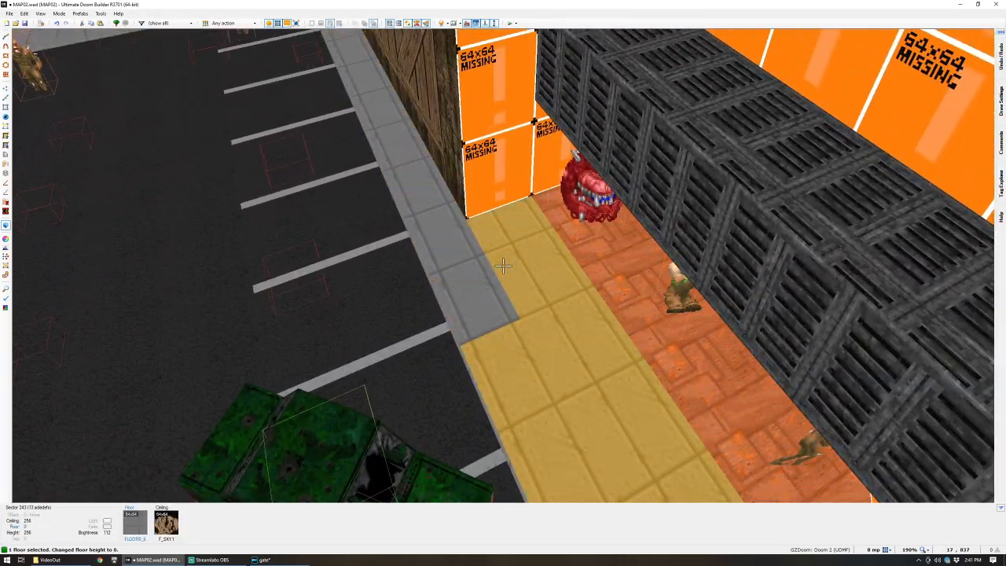
key("w")
left_click(503, 266)
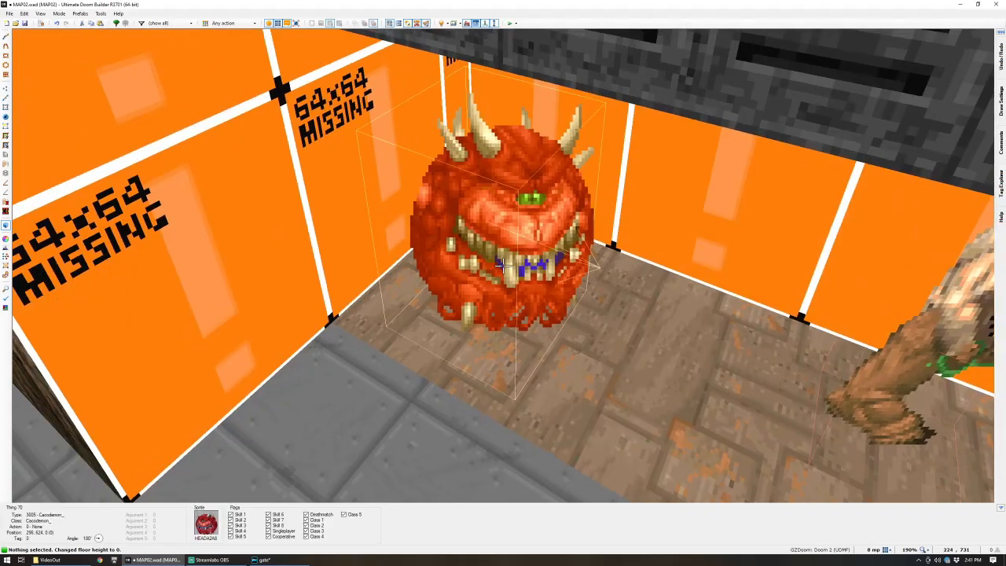
- Select the cacodemon and the two other monsters in the recess and raise them to height 144, onto the metal box
left_click(503, 266)
left_click(503, 266)
left_click(504, 266)
key("s")
scroll(504, 266, "up", 13)
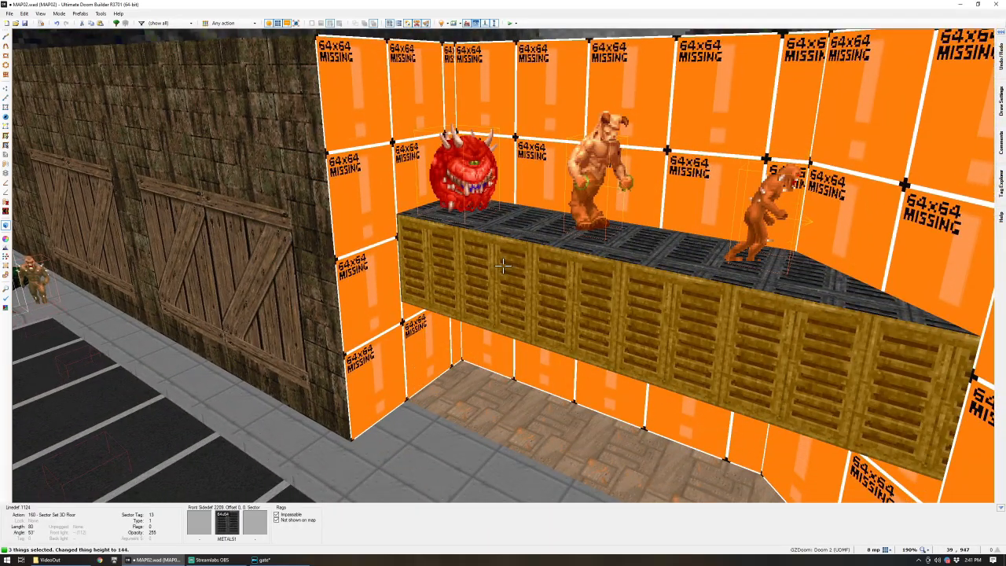
- Apply the building's stone wall texture to the recess's untextured walls and paste the FLOOR0_6 flat on its floor
key("c")
key("w")
key("ctrl+c")
middle_click(504, 266, "shift")
key("a")
key("w")
key("ctrl+v")
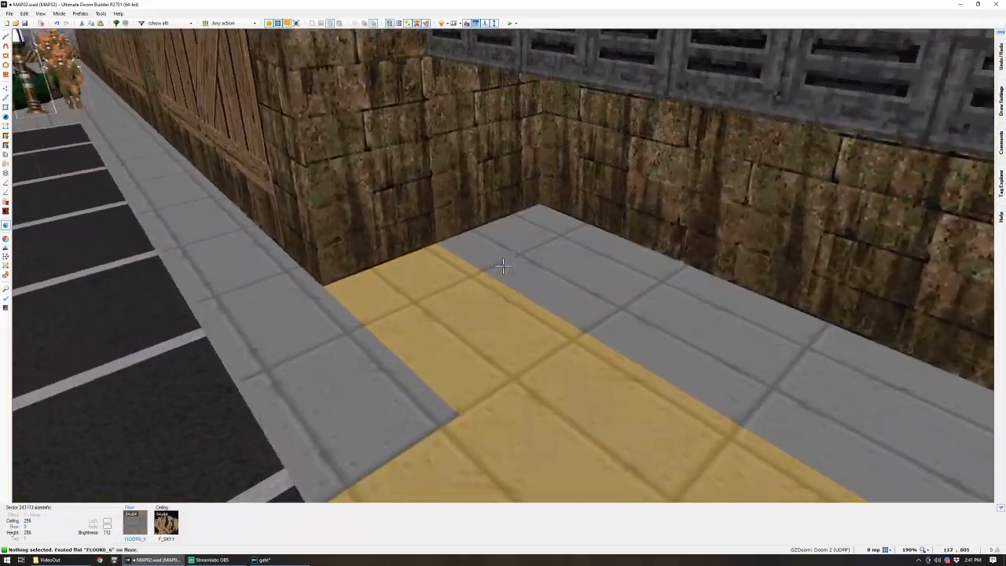
- Auto-align the stone wall textures around the recess in X and Y
key("w")
key("d")
key("a")
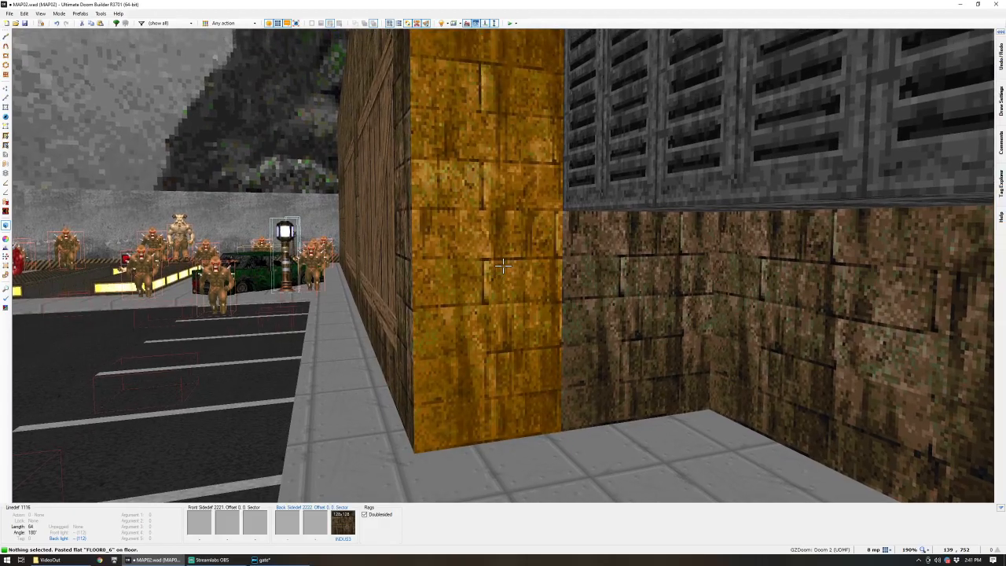
key("s")
key("d")
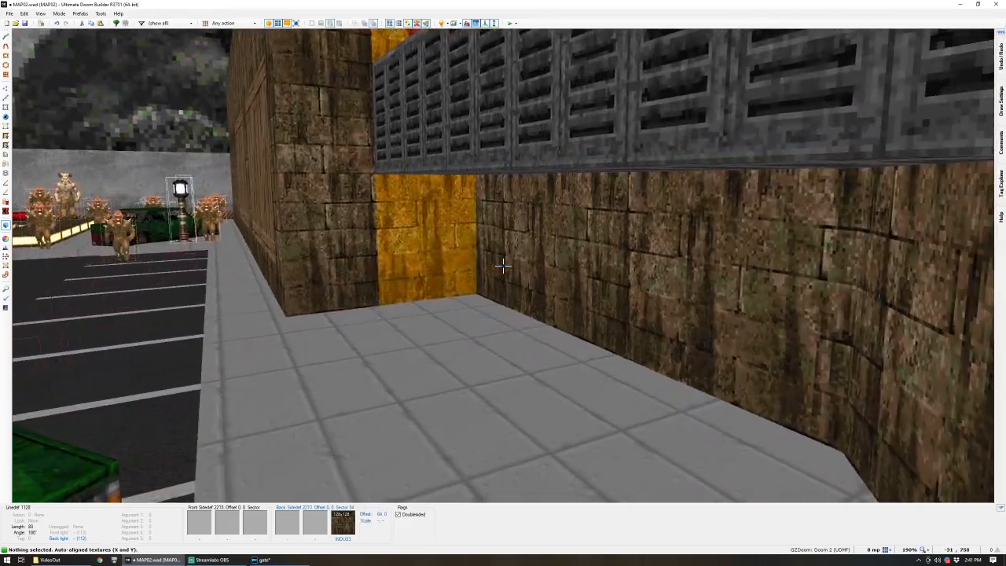
key("a")
key("d")
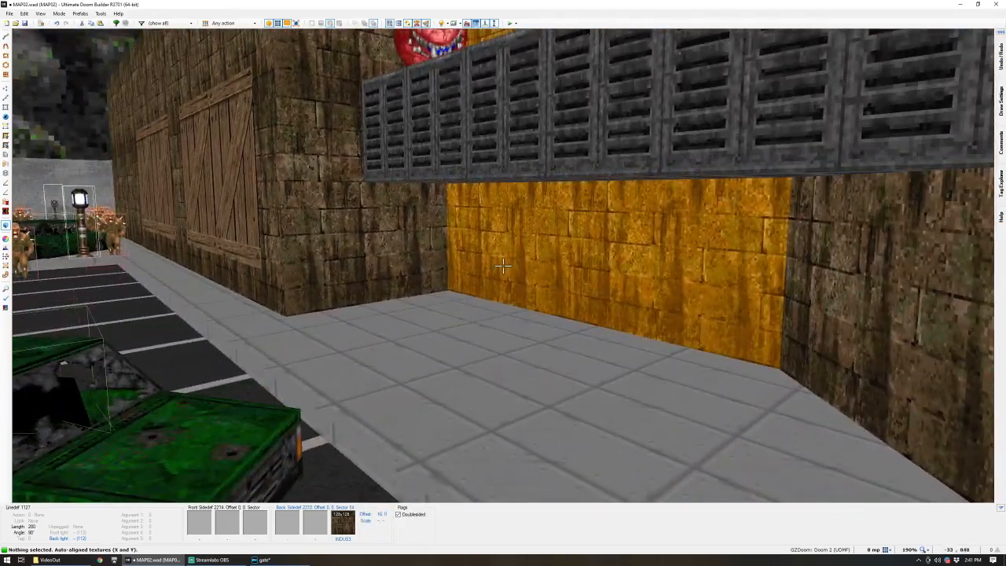
- Review the overall map layout and its outer boundary in the 2D view
key("q")
scroll(504, 279, "down", 5)
key("t")
scroll(556, 236, "up", 2)
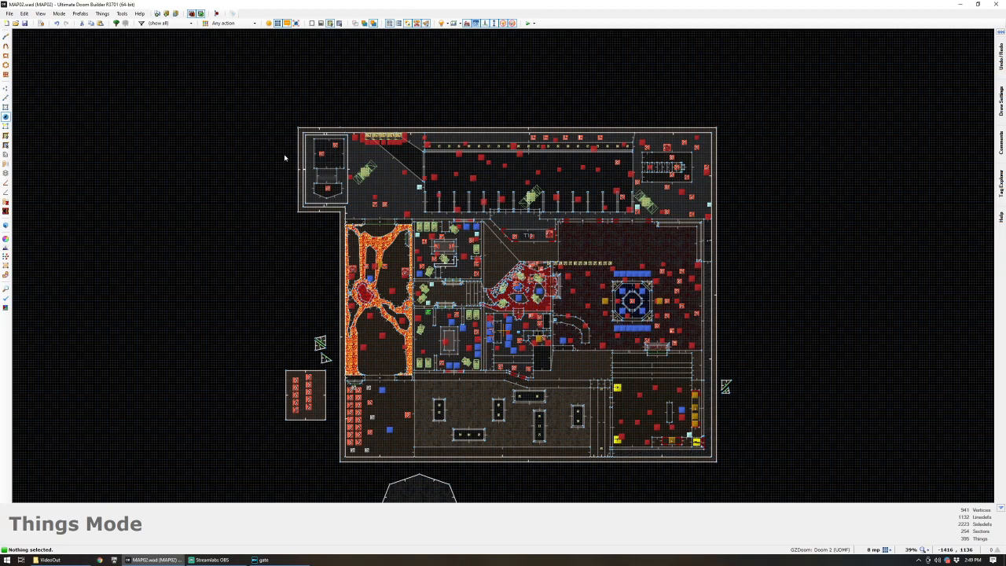
scroll(284, 158, "up", 2)
scroll(285, 158, "down", 2)
scroll(325, 283, "down", 3)
scroll(338, 233, "up", 5)
key("s")
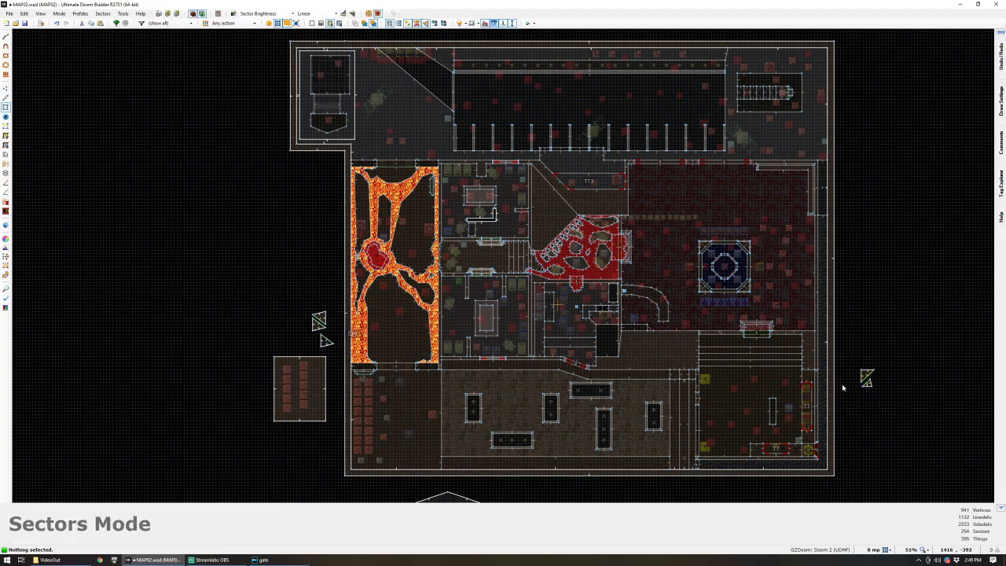
scroll(789, 357, "down", 5)
scroll(791, 355, "up", 4)
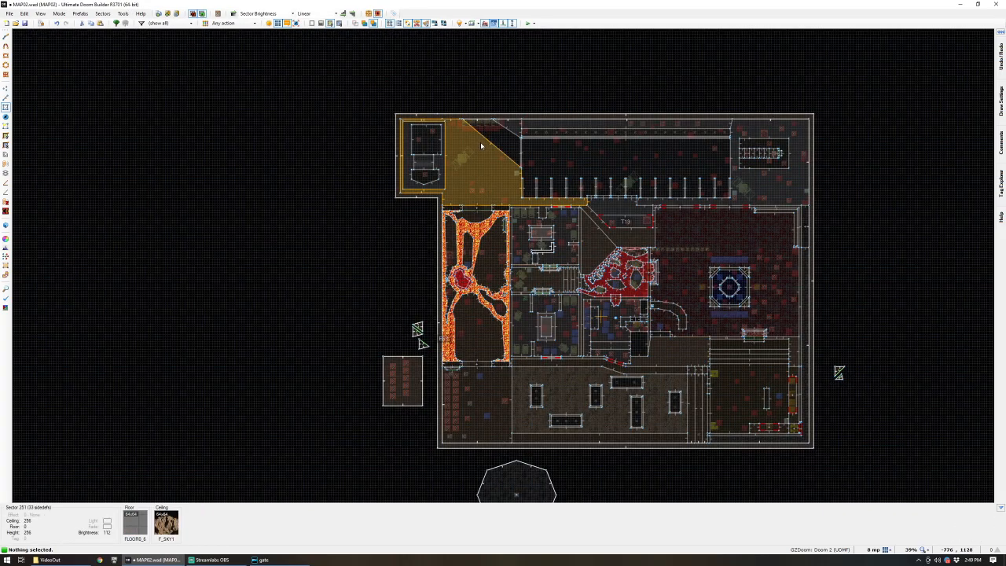
- Set the grid to 32 mp and draw the west side of an outline outside the map, starting beyond the northwest corner
key("ctrl+d")
scroll(401, 110, "up", 5)
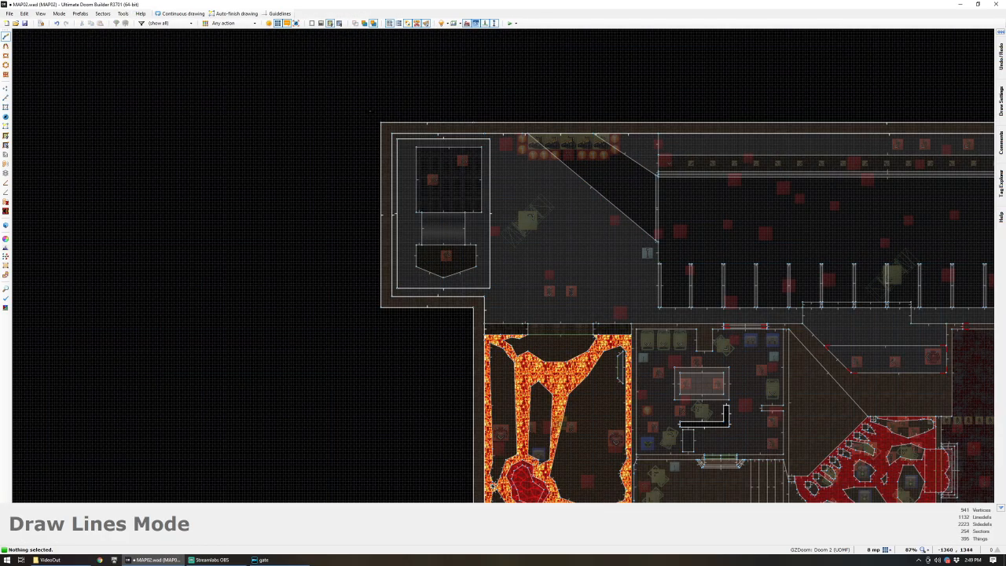
key("bracketright")
key("bracketright")
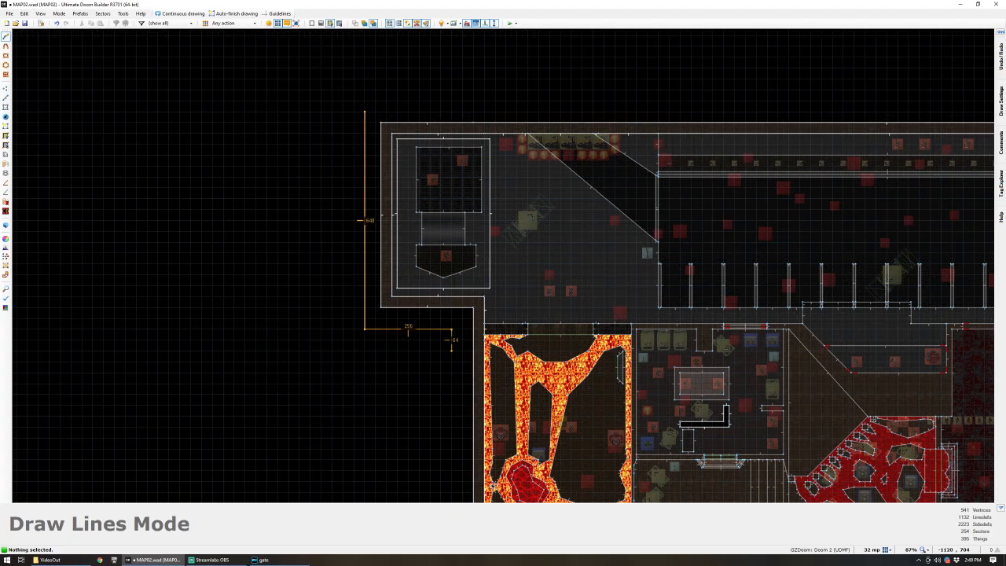
scroll(448, 343, "down", 6)
scroll(448, 236, "up", 4)
scroll(450, 200, "up", 1)
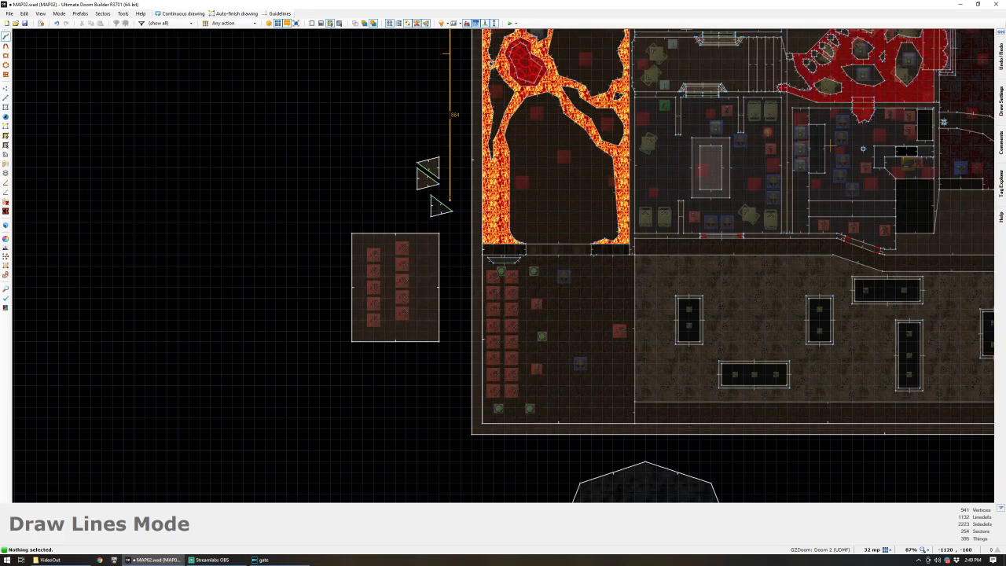
scroll(449, 201, "up", 1)
key("Down")
key("Down")
key("Down")
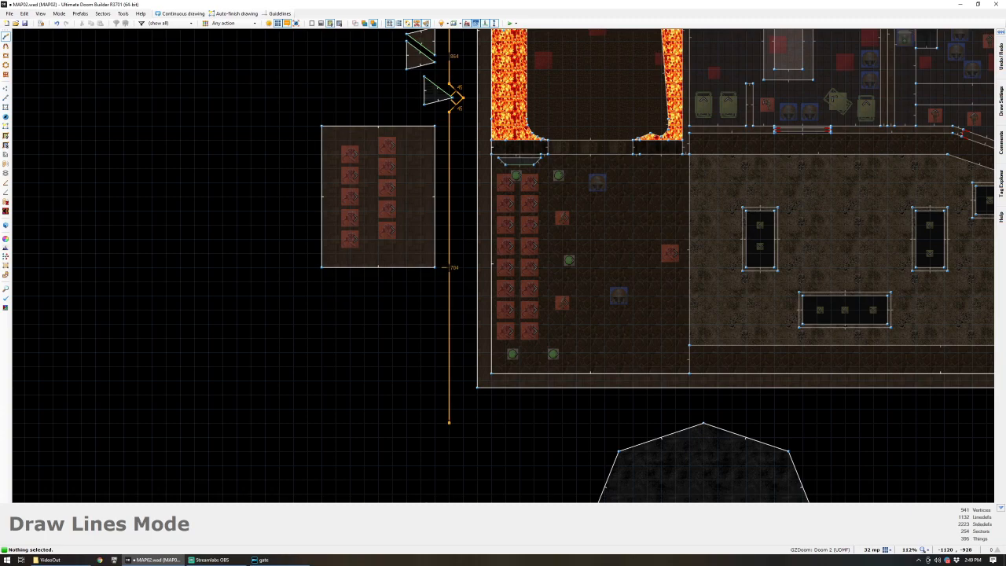
left_click(449, 409)
- Continue the outline along the map's south side and up the east side, about 2272 units long
key("Right")
key("Right")
key("Right")
key("Right")
key("Right")
key("Right")
key("Right")
key("Right")
key("Right")
key("Right")
key("Right")
key("Right")
key("Right")
key("Right")
key("Right")
key("Right")
key("Right")
key("Right")
key("Right")
key("Right")
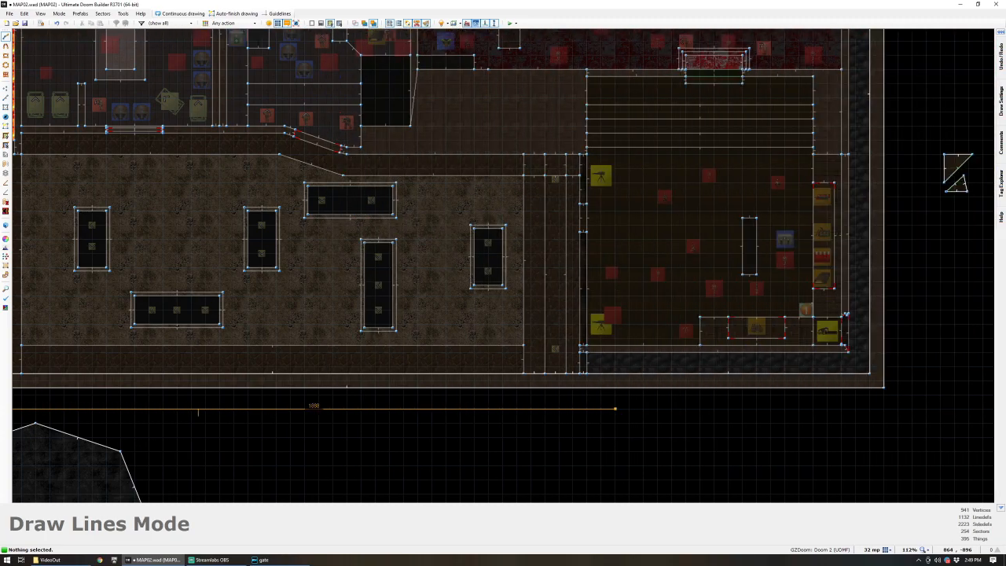
left_click(715, 409)
key("Up")
key("Up")
key("Up")
key("Up")
key("Up")
key("Up")
key("Up")
key("Up")
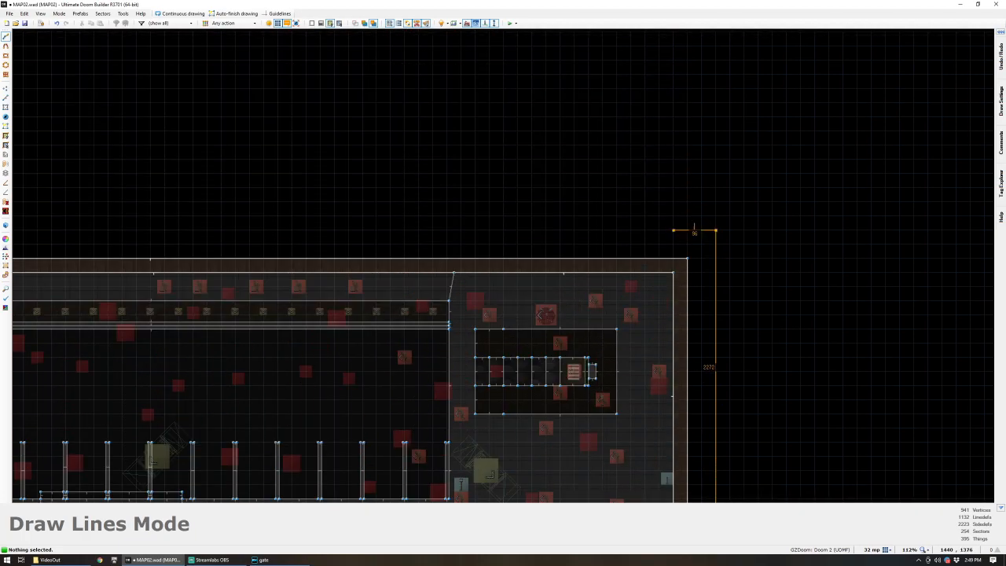
left_click(710, 230)
- Close the outline along the map's north side at its starting point beyond the northwest corner
key("Left")
key("Left")
key("Left")
key("Left")
key("Left")
key("Left")
key("Left")
key("Left")
key("Left")
key("Left")
key("Left")
key("Left")
key("Left")
key("Left")
key("Left")
key("Left")
key("Left")
key("Left")
key("Left")
key("Left")
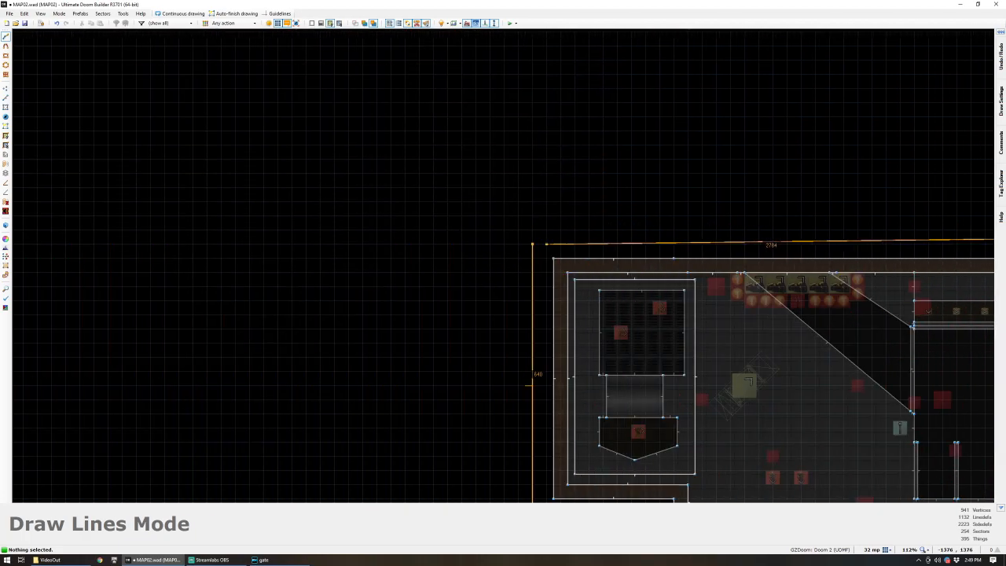
left_click(537, 245)
key("v")
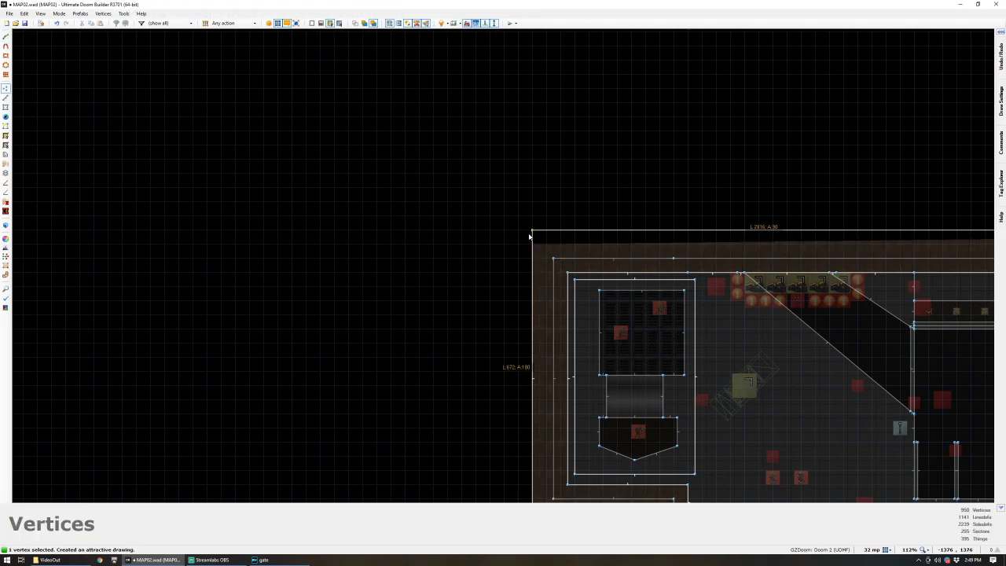
- Delete the stray vertex that forms a notch in the new outline's west side
scroll(498, 325, "down", 3)
scroll(498, 324, "down", 4)
scroll(441, 99, "up", 8)
key("s")
scroll(434, 86, "down", 2)
scroll(448, 55, "up", 2)
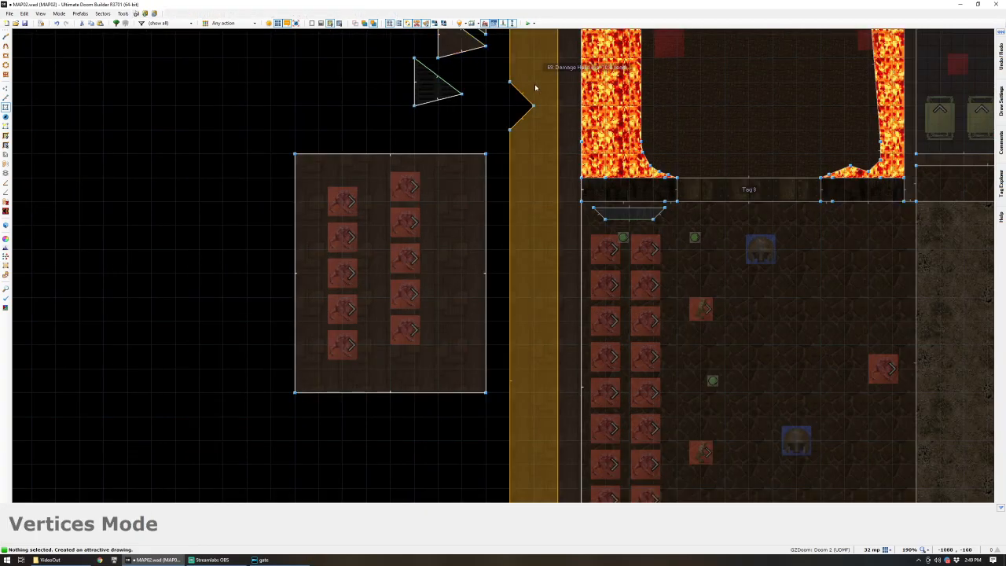
key("v")
key("b")
left_click(522, 103)
scroll(513, 237, "down", 5)
scroll(762, 329, "down", 3)
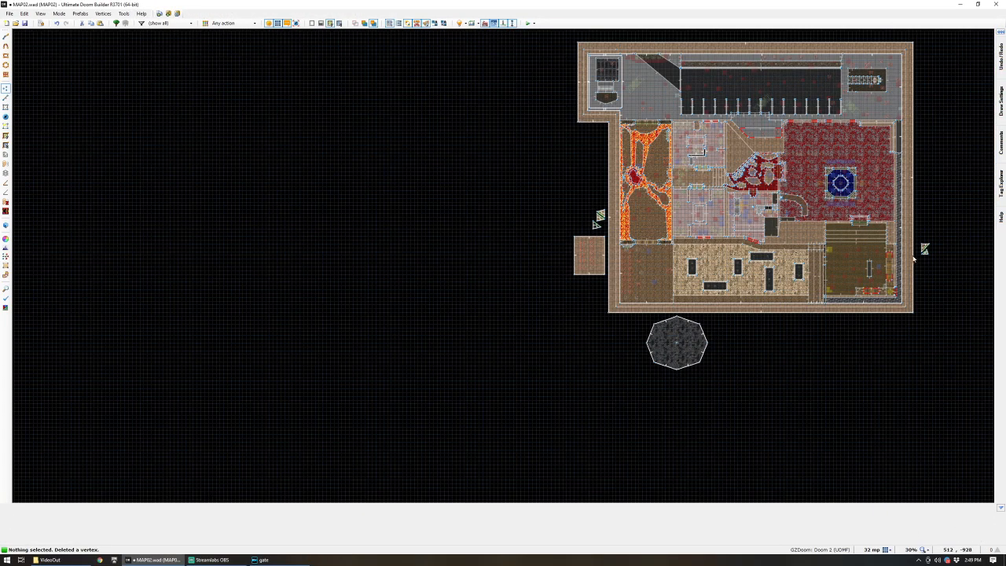
- Raise the outer border sector's ceiling to height 256 in 3D view, with full brightness and enhanced rendering off
scroll(740, 73, "up", 3)
key("q")
key("b")
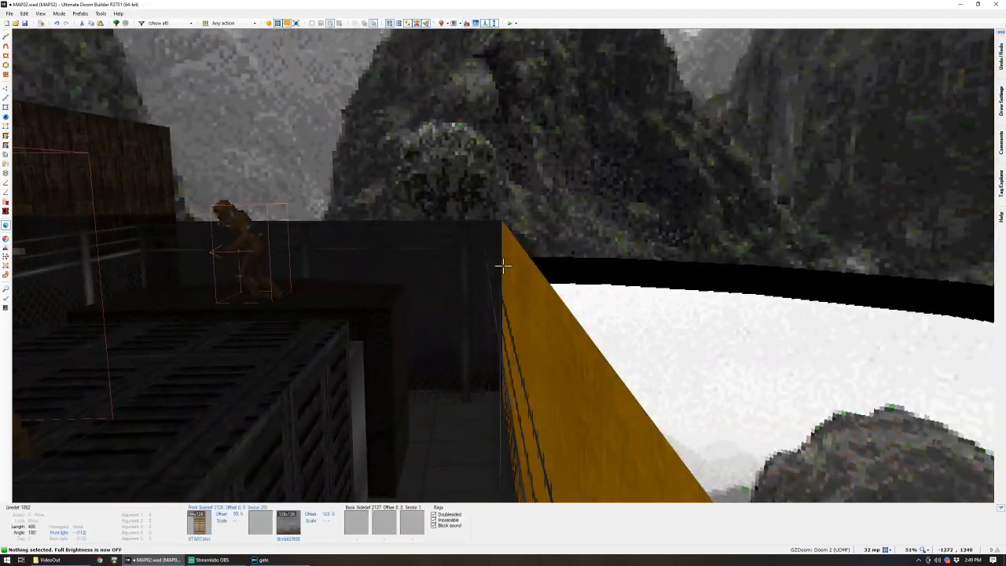
key("Tab")
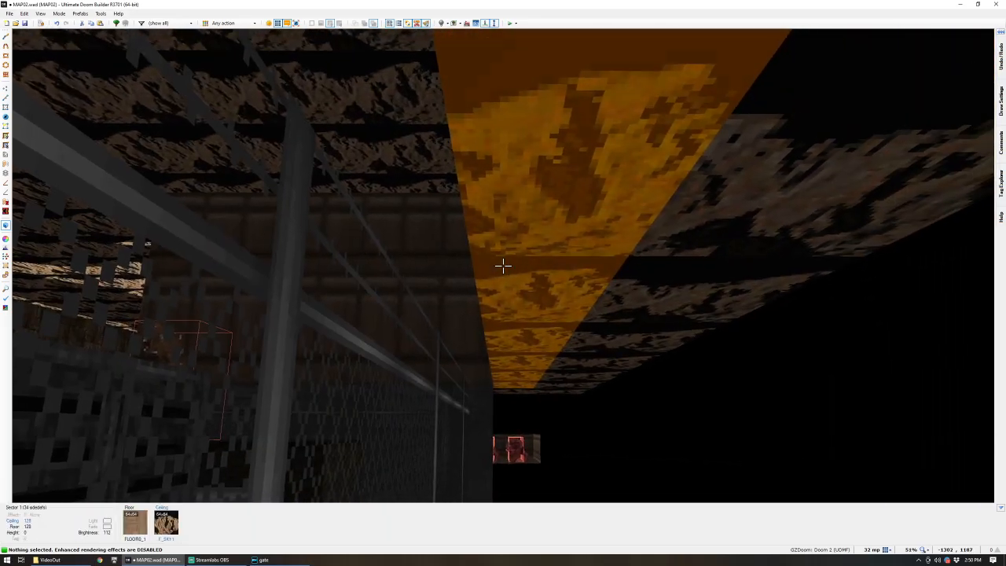
left_click(503, 266)
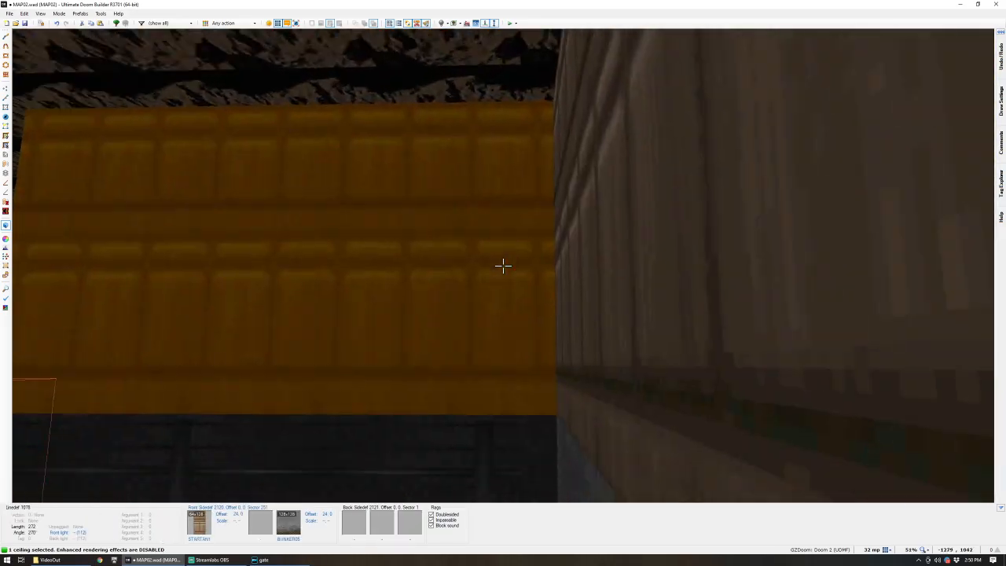
scroll(503, 267, "up", 9)
scroll(503, 266, "up", 7)
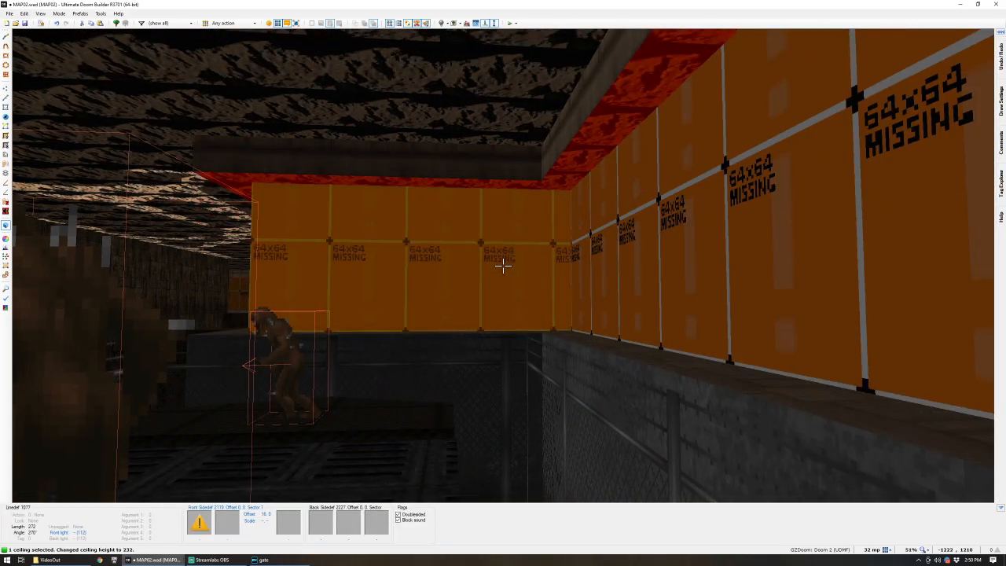
key("c")
key("e")
key("s")
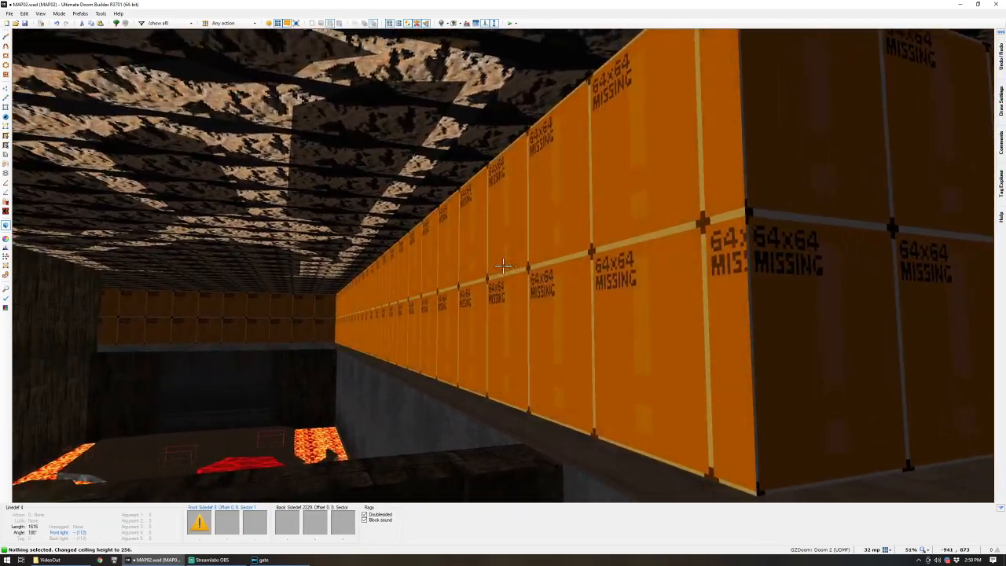
- Inspect the sky border above the outer walls with enhanced rendering effects on and off
key("d")
key("Tab")
key("e")
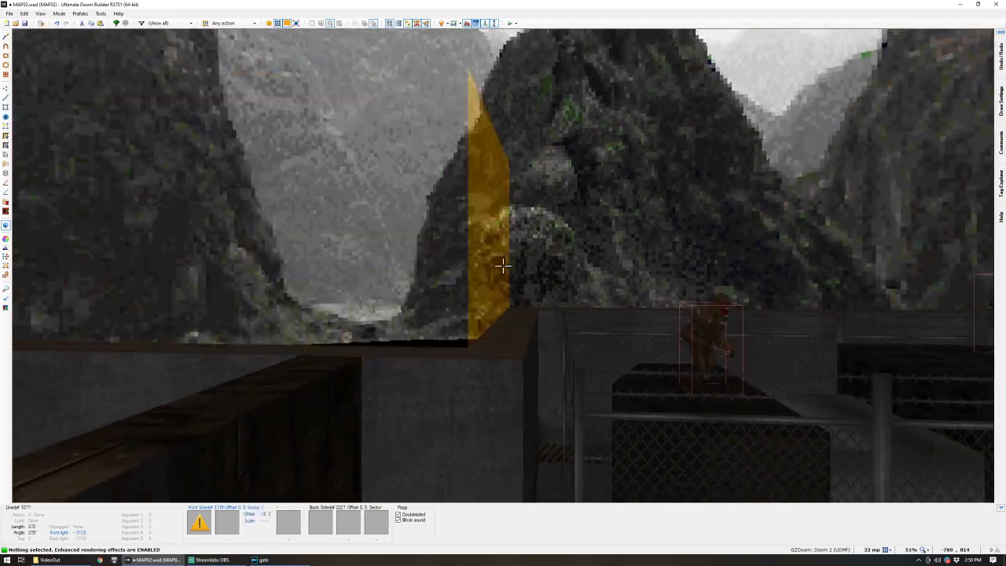
key("d")
key("d")
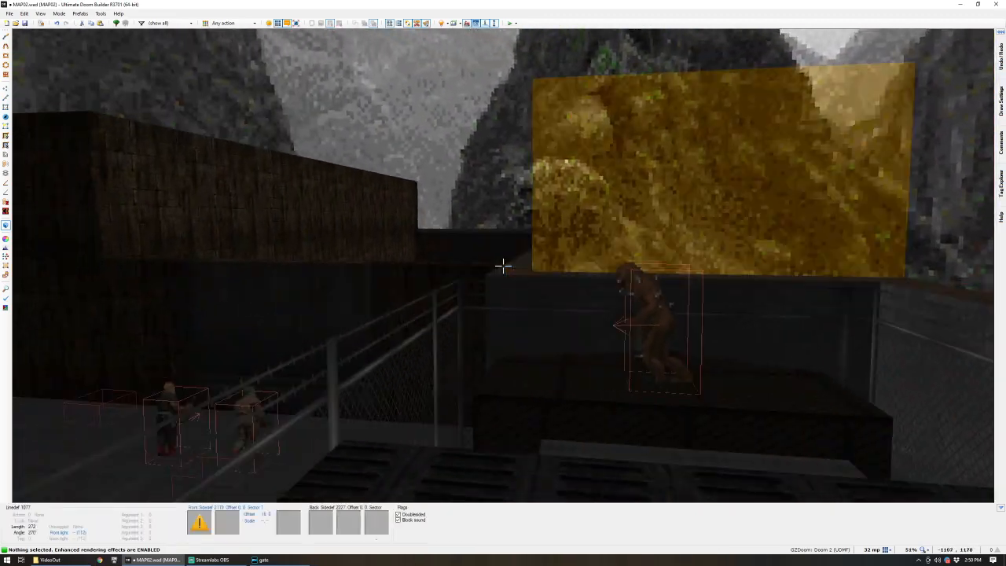
key("Tab")
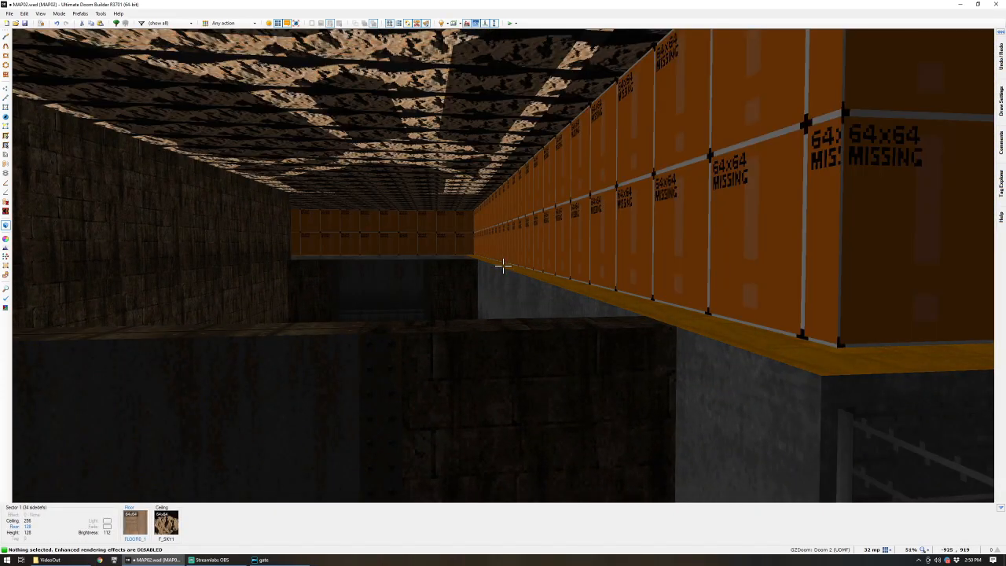
key("Tab")
- Examine the widened outer border and its corners in the 2D view
key("q")
scroll(503, 266, "down", 6)
scroll(613, 222, "up", 5)
scroll(507, 354, "up", 7)
scroll(204, 360, "down", 4)
scroll(108, 398, "down", 7)
scroll(126, 393, "up", 11)
scroll(157, 341, "down", 4)
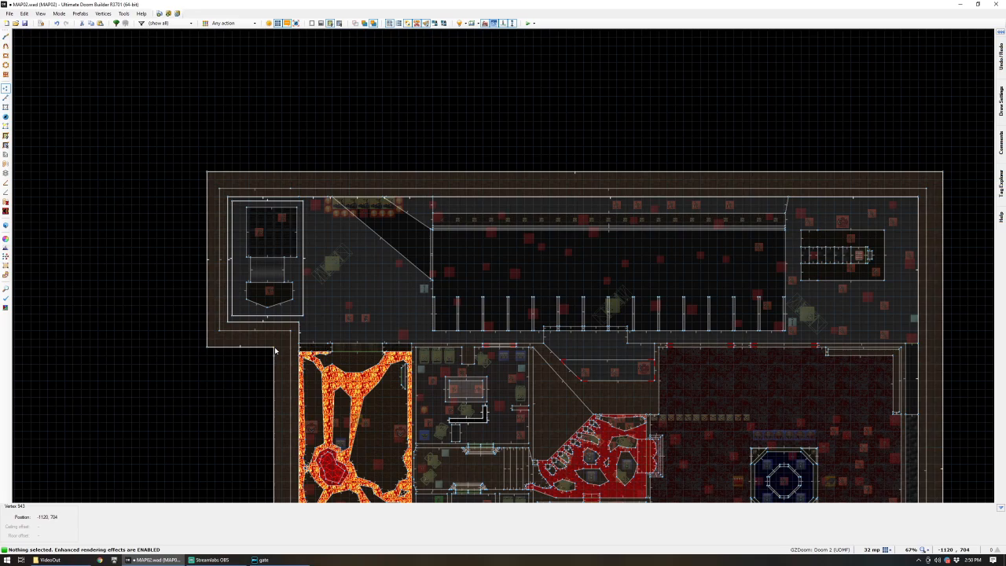
- Insert a vertex on the outer outline's west edge at -1120, 256 and move the step's inner corner to -1376, 256
scroll(231, 459, "down", 4)
scroll(258, 456, "up", 5)
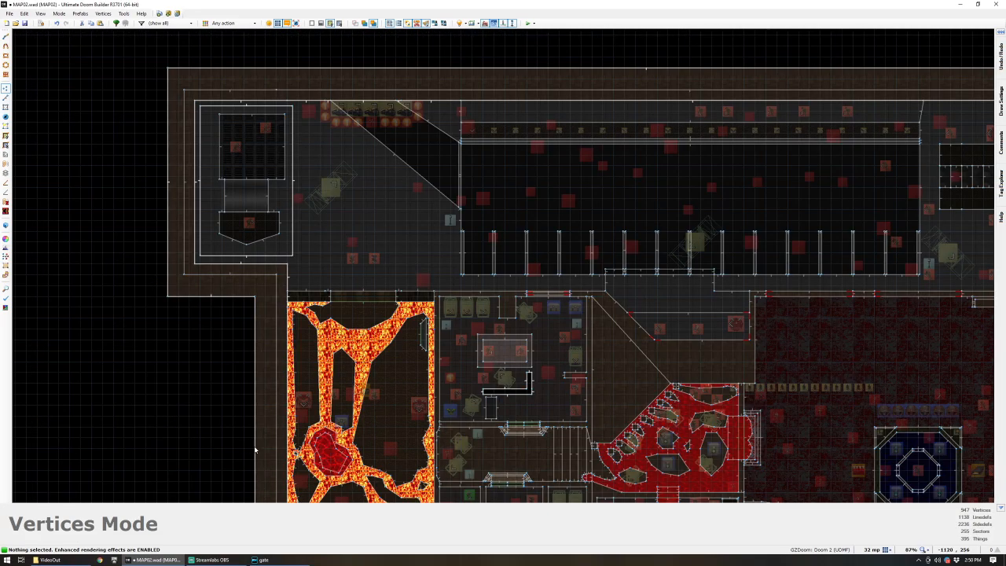
left_click_drag(256, 311, 164, 451)
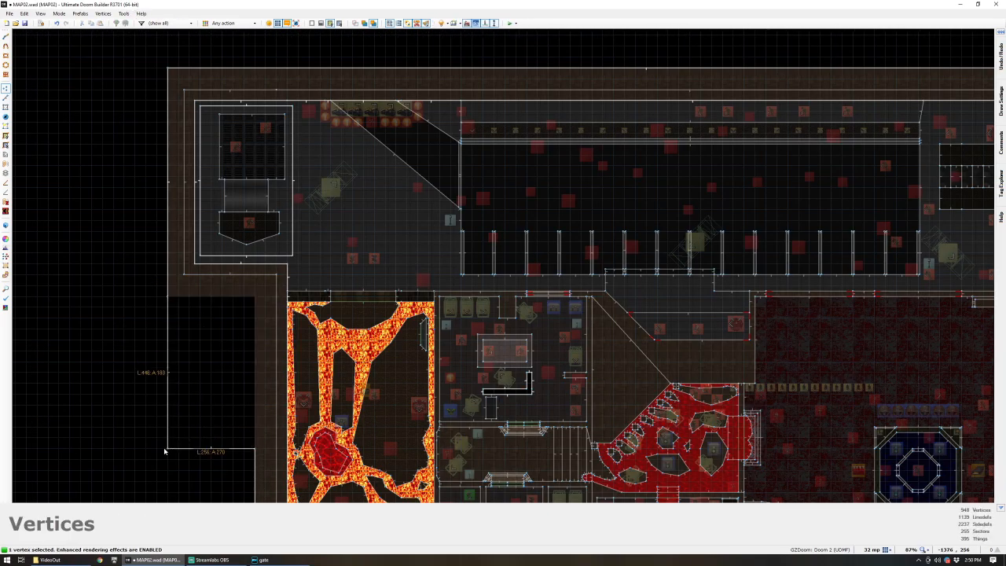
- Move the outer outline's western step corner west and its northwest corner outward, both to about x -1536
scroll(165, 455, "down", 2)
scroll(162, 333, "up", 3)
left_click_drag(174, 386, 103, 384)
right_click_drag(173, 86, 104, 42)
scroll(104, 45, "down", 2)
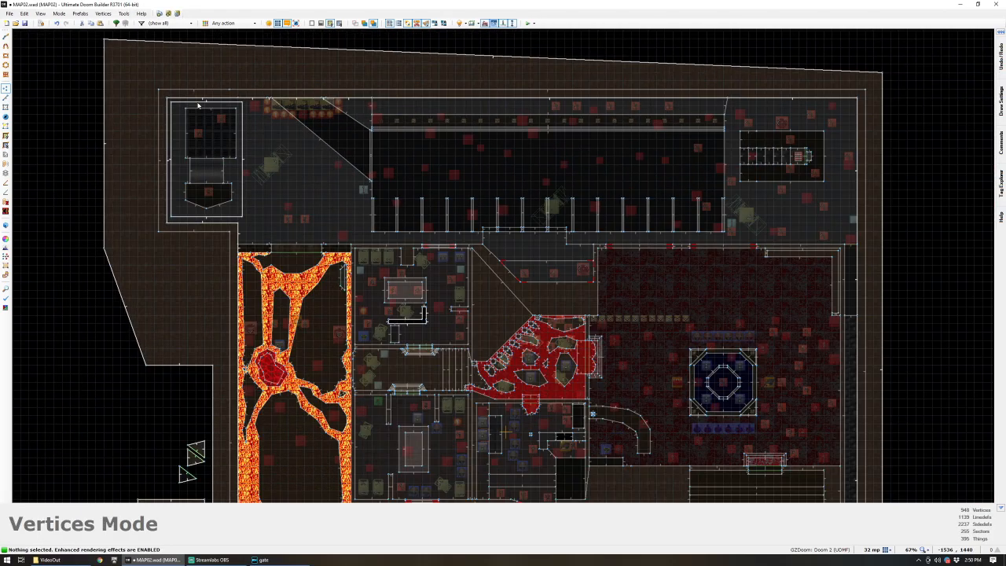
- Move the outer outline's northeast corner outward so the north edge runs level with the northwest corner
scroll(412, 96, "up", 2)
scroll(635, 104, "down", 5)
left_click_drag(724, 128, 741, 115)
right_click_drag(741, 115, 741, 115)
scroll(741, 530, "down", 4)
scroll(607, 407, "up", 5)
scroll(462, 189, "down", 1)
scroll(450, 87, "up", 4)
- Move the two small triangular sectors farther east and shift the outer outline's southeast corner outward to straighten the east edge
key("t")
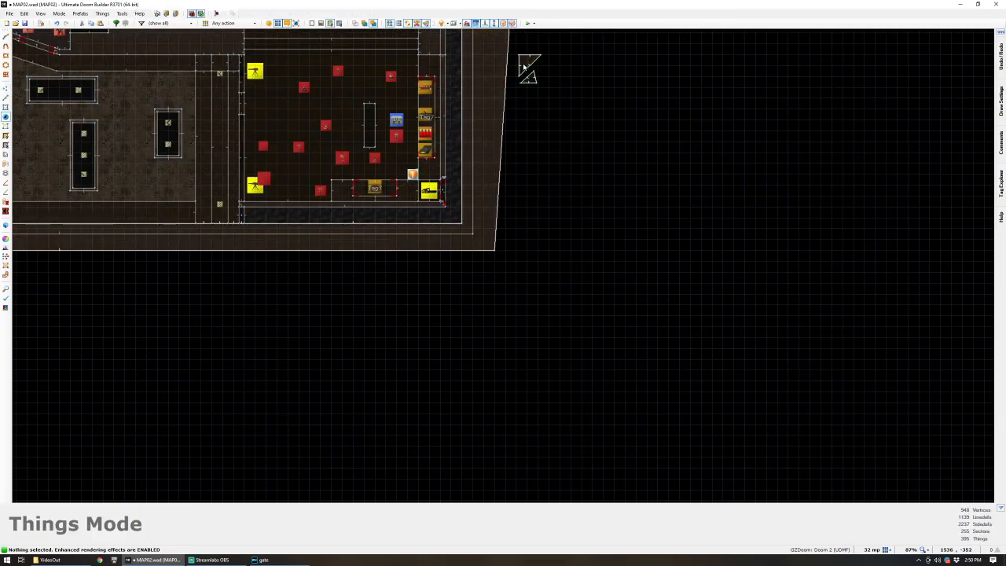
key("s")
left_click_drag(535, 82, 621, 86)
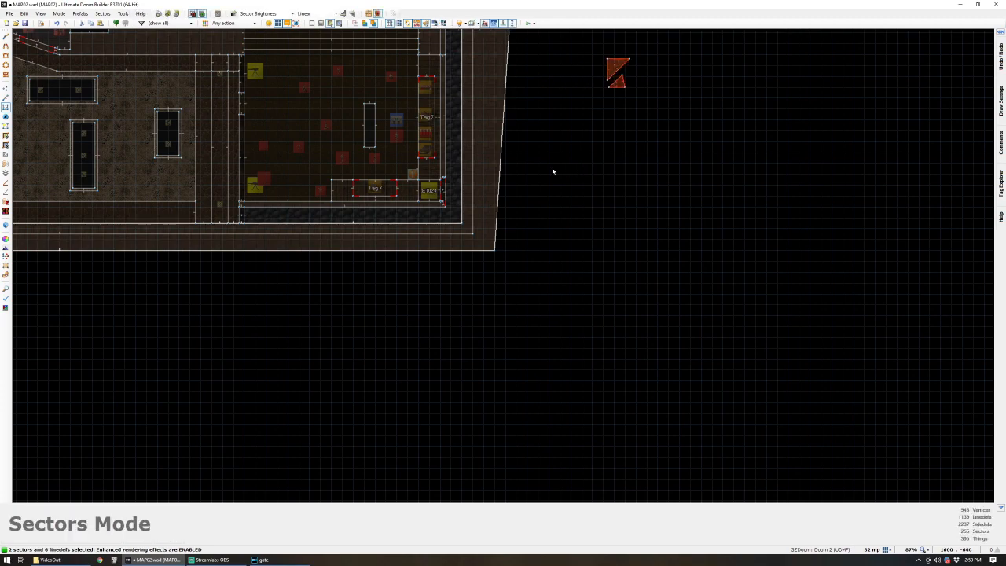
key("v")
left_click_drag(494, 250, 549, 252)
scroll(549, 252, "down", 4)
scroll(225, 249, "up", 4)
- Try to move the octagonal sector below the map farther south
key("s")
left_click(225, 249)
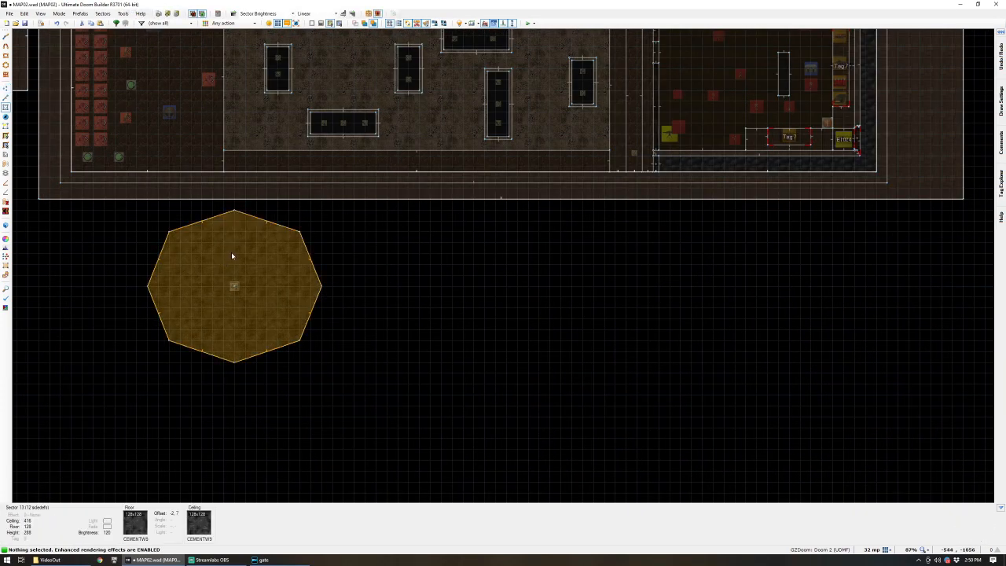
right_click_drag(228, 261, 233, 348)
key("ctrl+z")
- Move the octagonal sector together with the thing at its center farther south, away from the outer border
key("t")
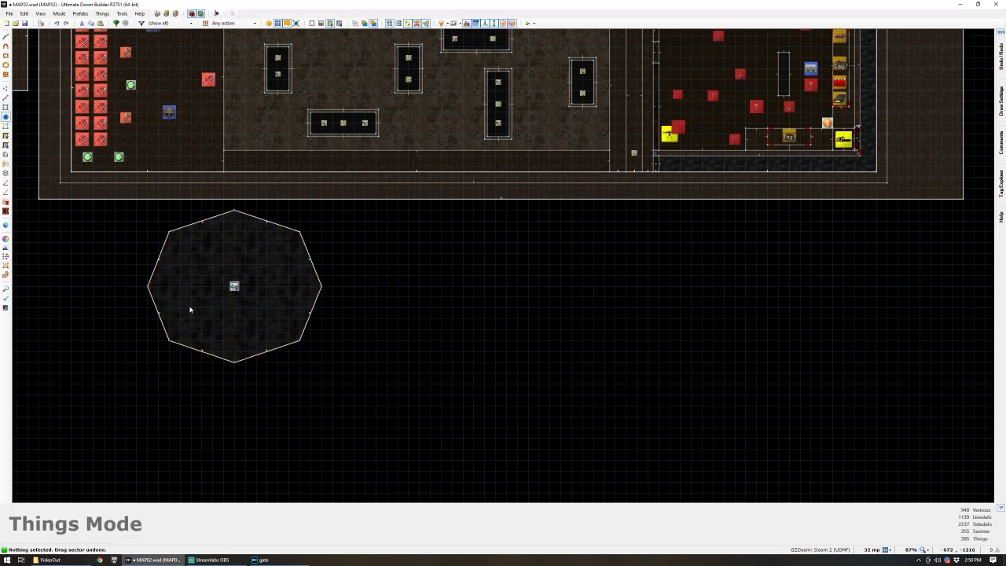
scroll(191, 310, "up", 4)
left_click(289, 263)
key("s")
right_click_drag(242, 217, 249, 367)
scroll(249, 346, "down", 5)
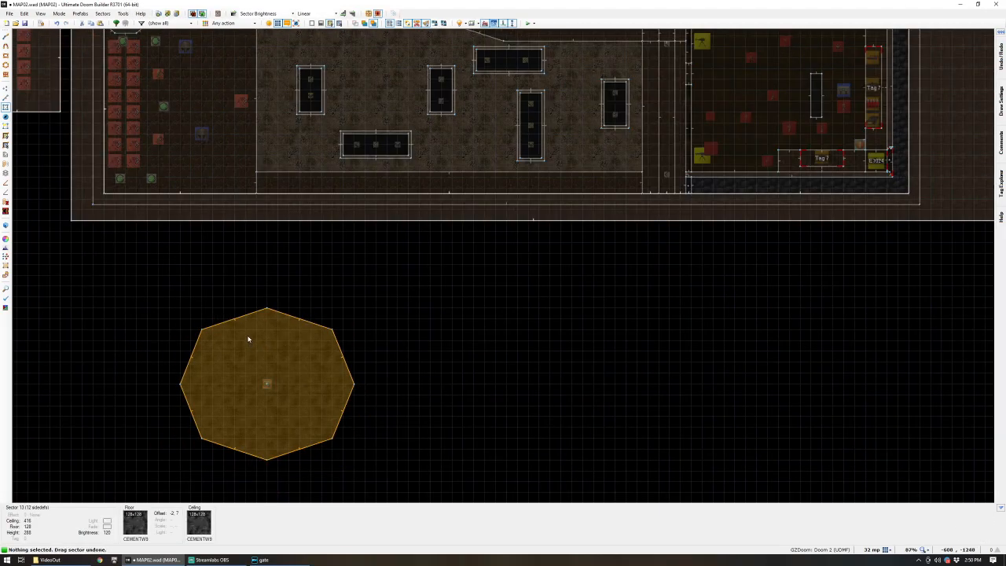
key("ctrl+z")
- Move the outer outline's two south corners down together, placing the southeast corner at 1600, -1120
key("v")
left_click_drag(100, 224, 566, 244)
scroll(530, 234, "up", 2)
right_click_drag(540, 239, 540, 274)
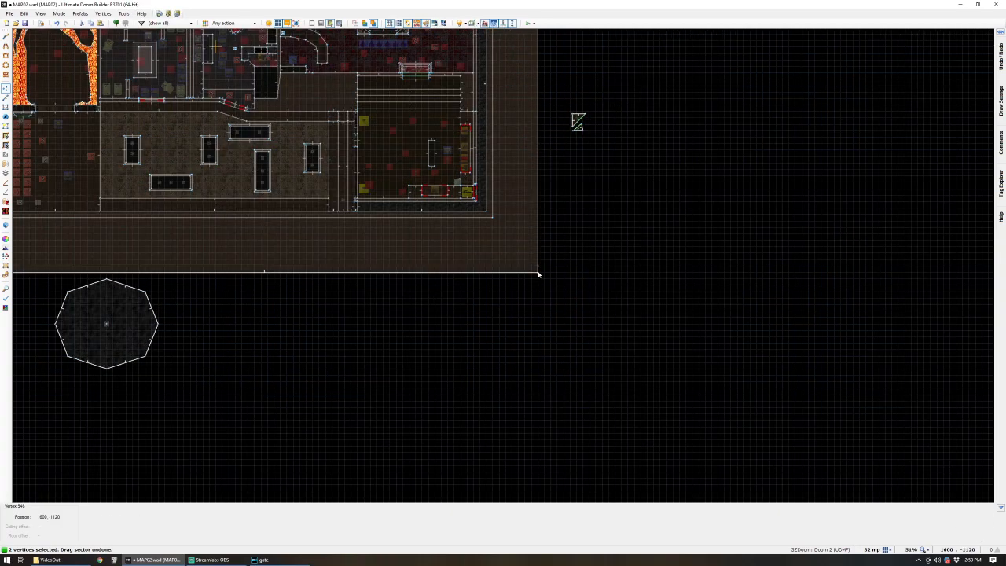
scroll(539, 275, "down", 2)
scroll(156, 210, "up", 4)
key("c")
scroll(254, 195, "down", 3)
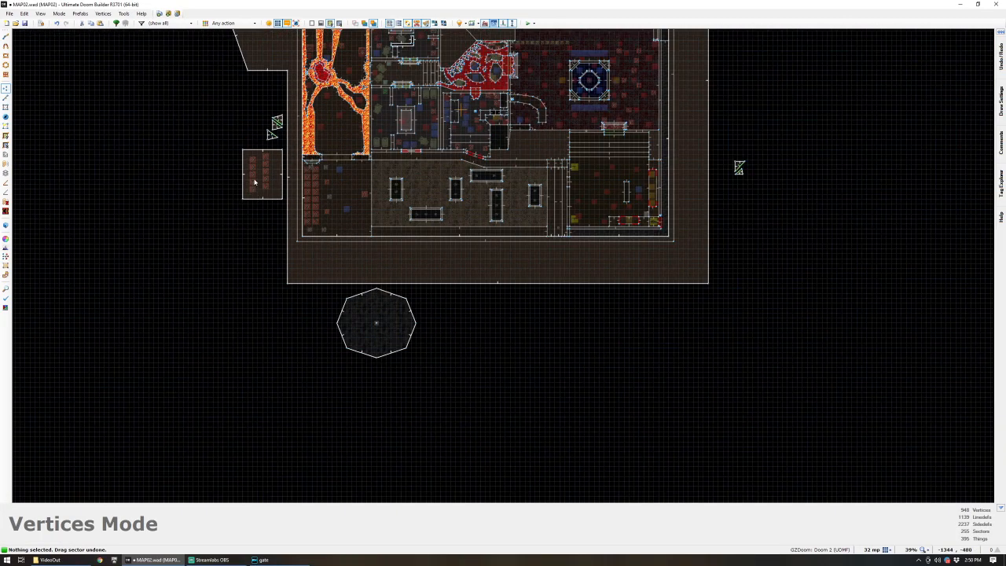
- Inspect the widened border and the sky above the parking area walls in 3D view
key("q")
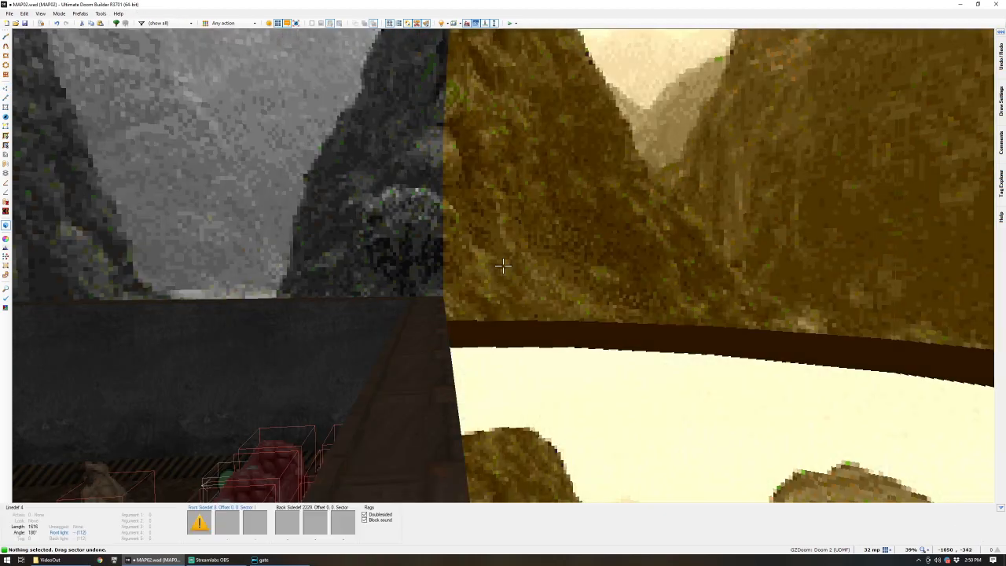
key("w")
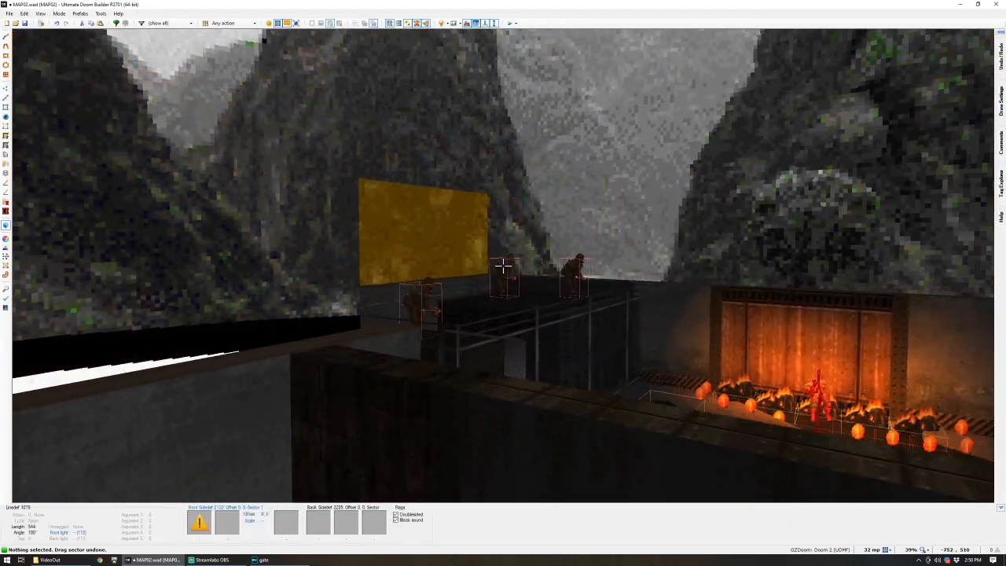
key("q")
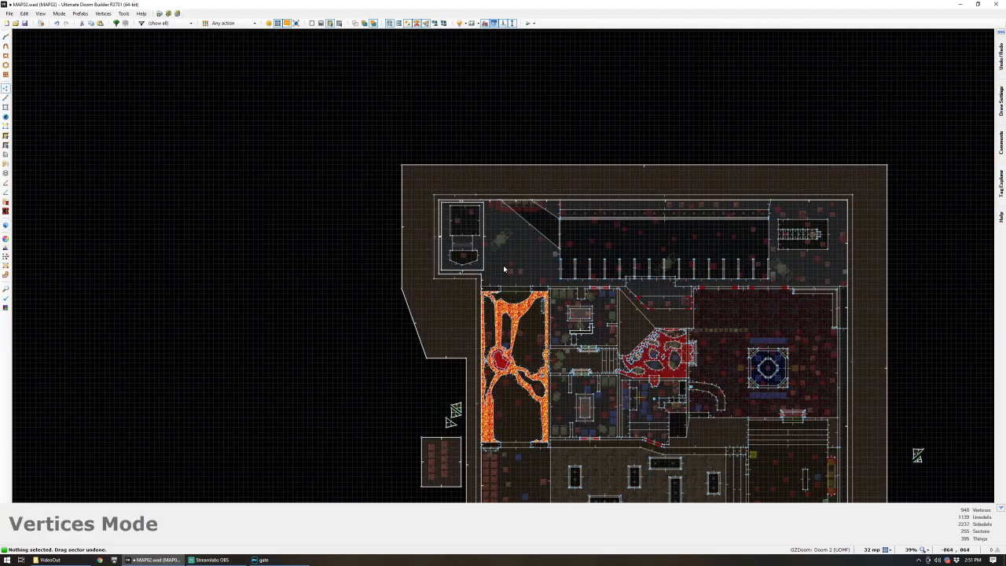
- Move the inner border line's west step vertex outward and its southwest corner to -1056, -1056
scroll(454, 320, "up", 3)
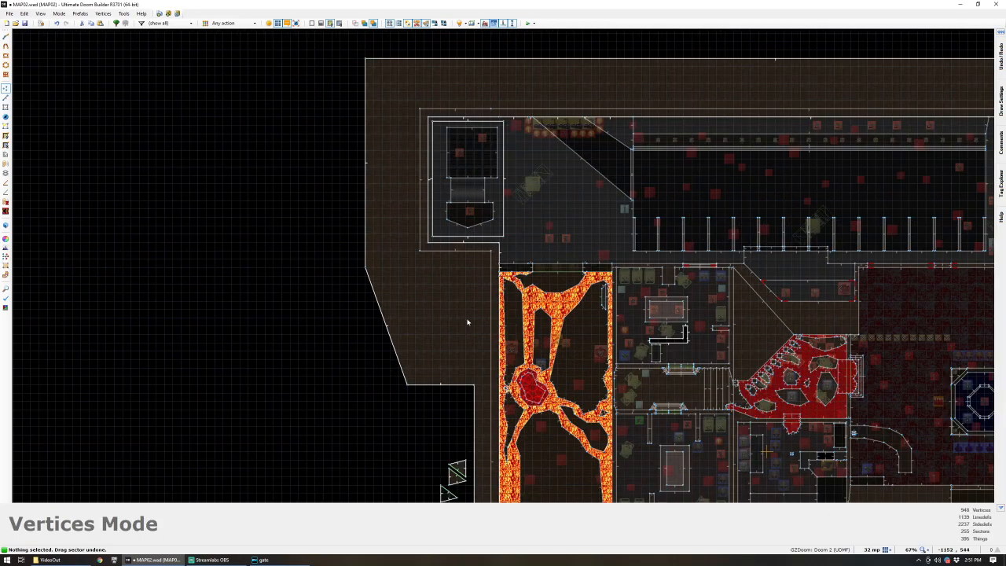
scroll(467, 316, "down", 6)
scroll(471, 283, "up", 9)
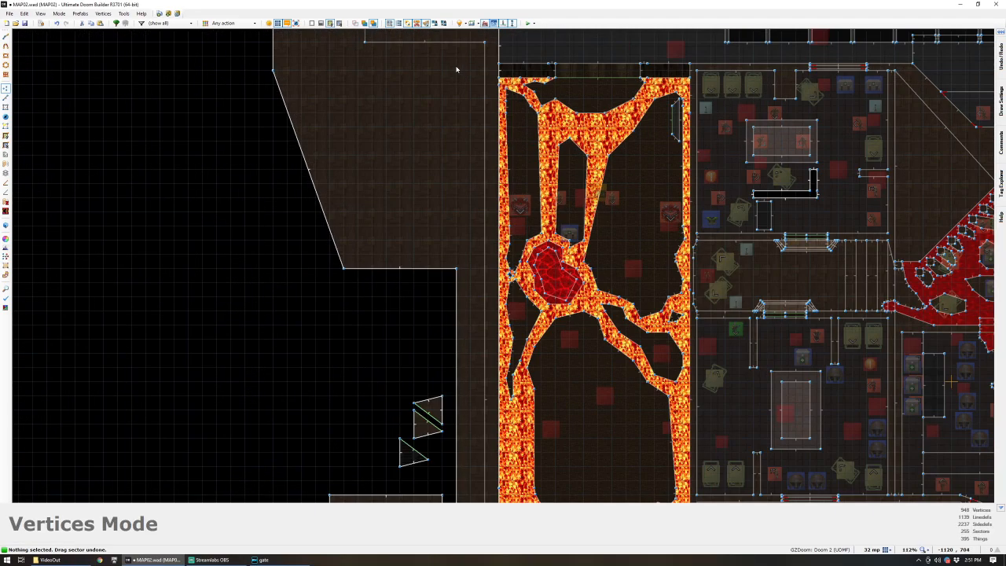
left_click_drag(486, 40, 459, 72)
scroll(467, 64, "down", 4)
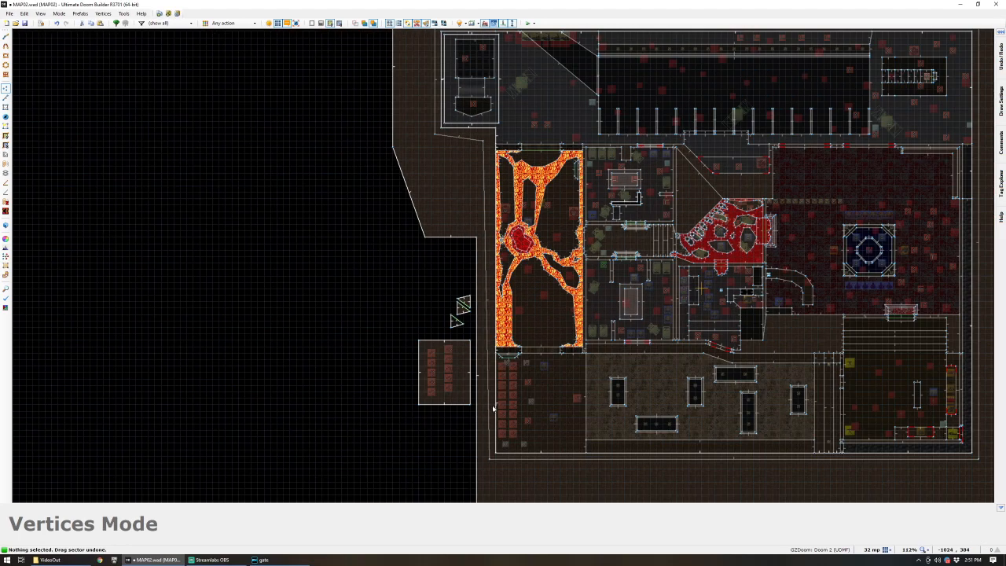
key("Down")
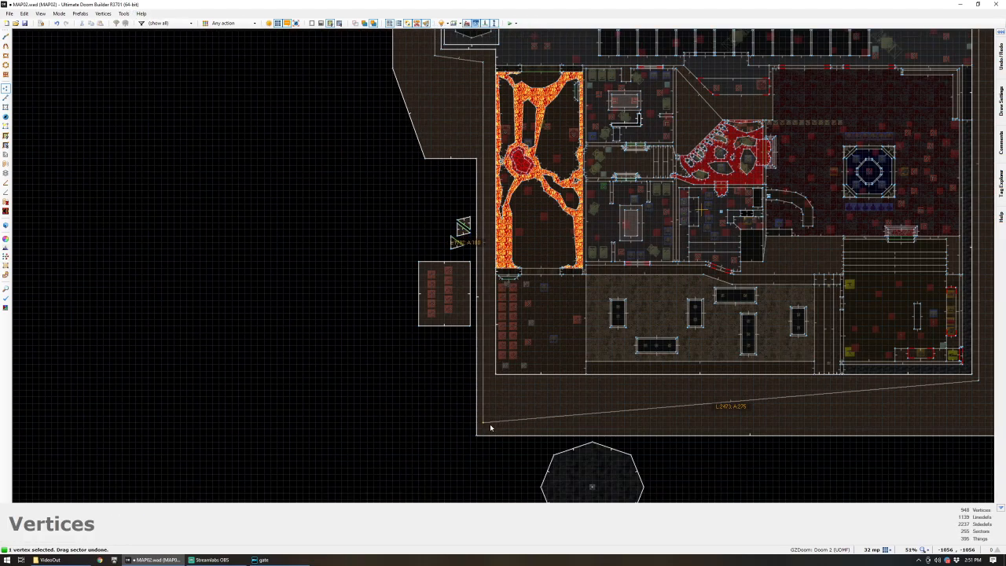
- Move the inner border line's southeast corner outward to 1536, -1056
key("Right")
key("Right")
key("Right")
key("Right")
key("Right")
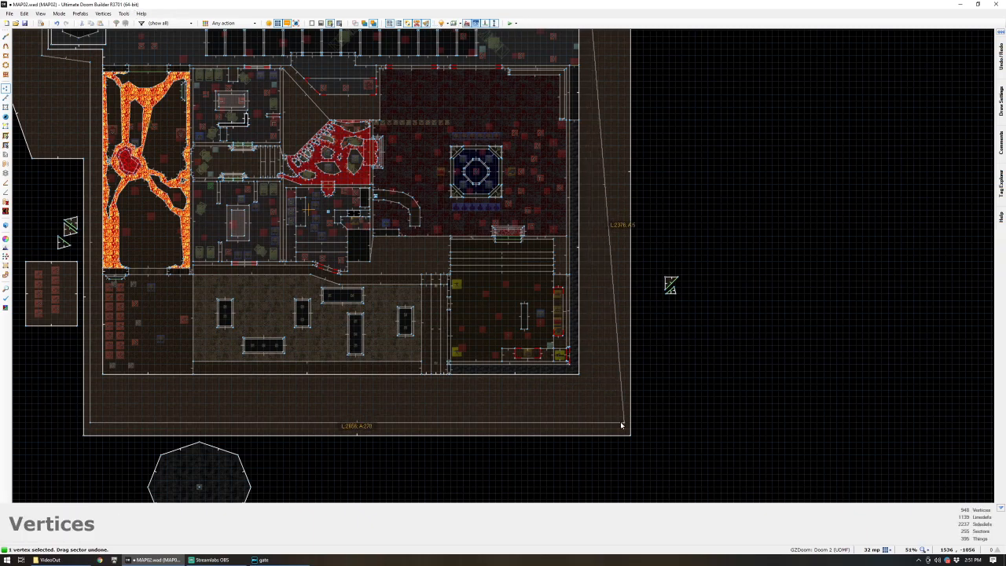
- Move the inner border line's northeast corner outward, parallel to the outer outline's corner
key("Up")
key("Up")
key("Up")
key("Up")
key("Up")
left_click_drag(584, 341, 618, 314)
- Move the inner border line's northwest vertices outward and level the west step's two vertices farther from the building
key("Left")
key("Left")
key("Left")
left_click_drag(376, 337, 294, 339)
left_click_drag(315, 447, 294, 463)
left_click_drag(370, 473, 368, 475)
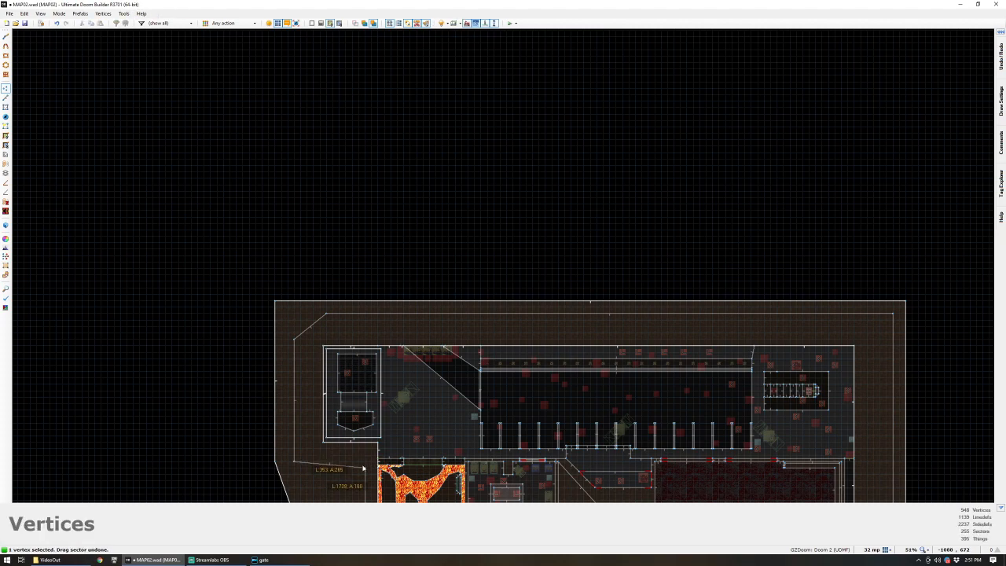
scroll(362, 452, "down", 5)
scroll(363, 431, "up", 5)
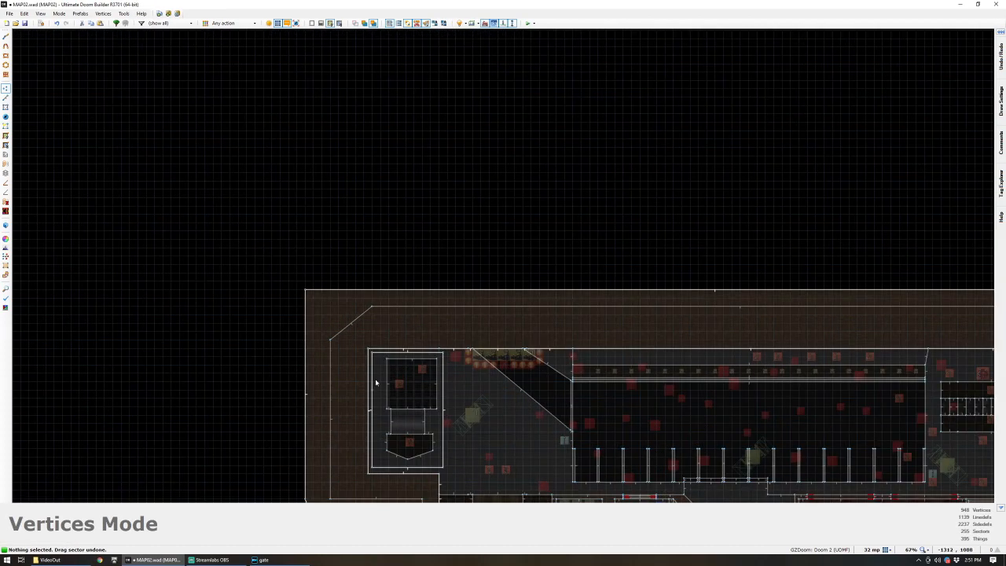
- Start a new line loop at -1344, 1312 around the building, running 544 south and 288 east around the northwest room
key("d")
scroll(373, 393, "up", 2)
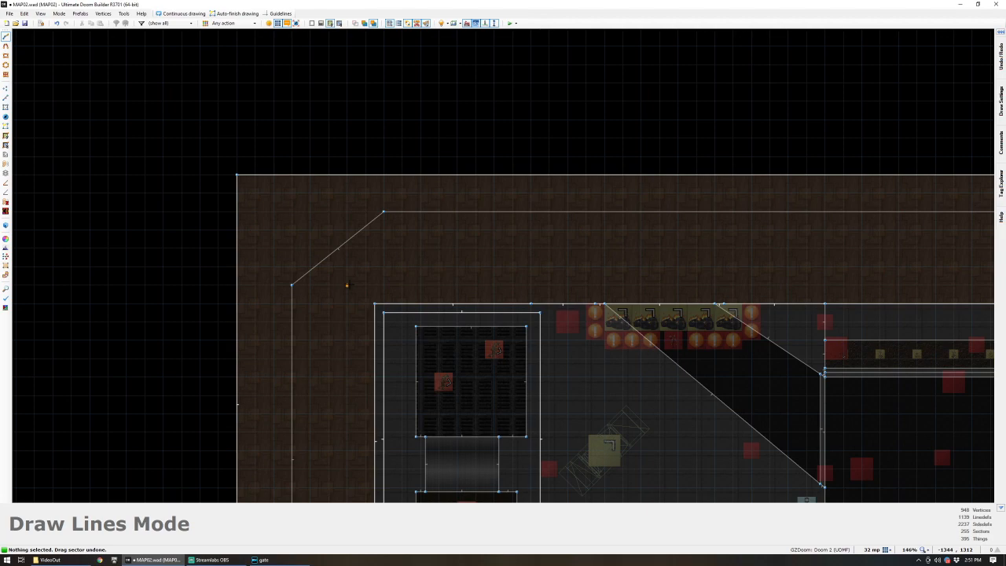
left_click(347, 285)
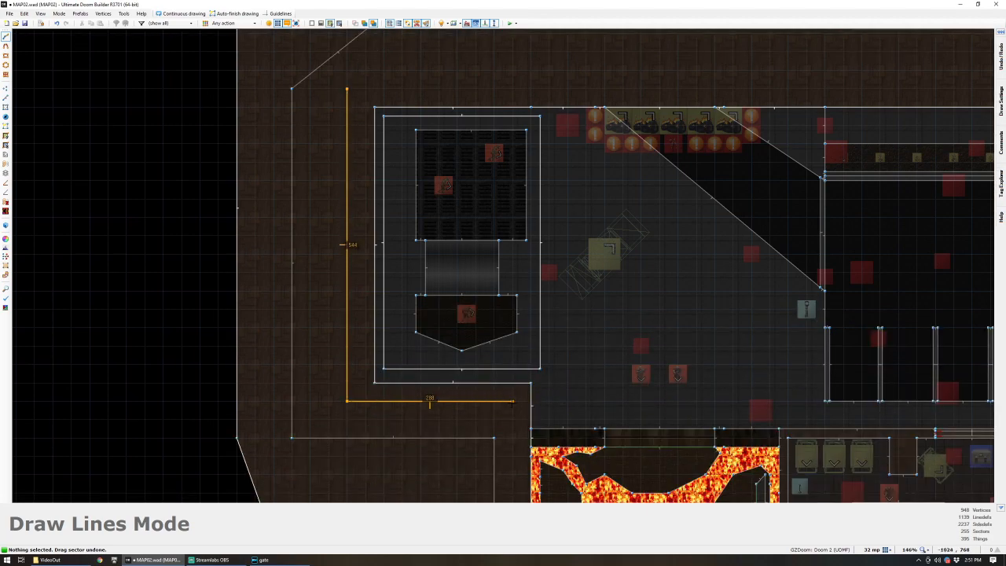
left_click(513, 404)
- Extend the new line 1632 south along the building's west wall to -1056, -864
key("Down")
key("Down")
key("Down")
key("Down")
key("Down")
key("Down")
key("Down")
key("Down")
key("Down")
key("Down")
key("Down")
key("Down")
key("Down")
key("Down")
key("Down")
key("Down")
key("Down")
key("Down")
key("Down")
key("Down")
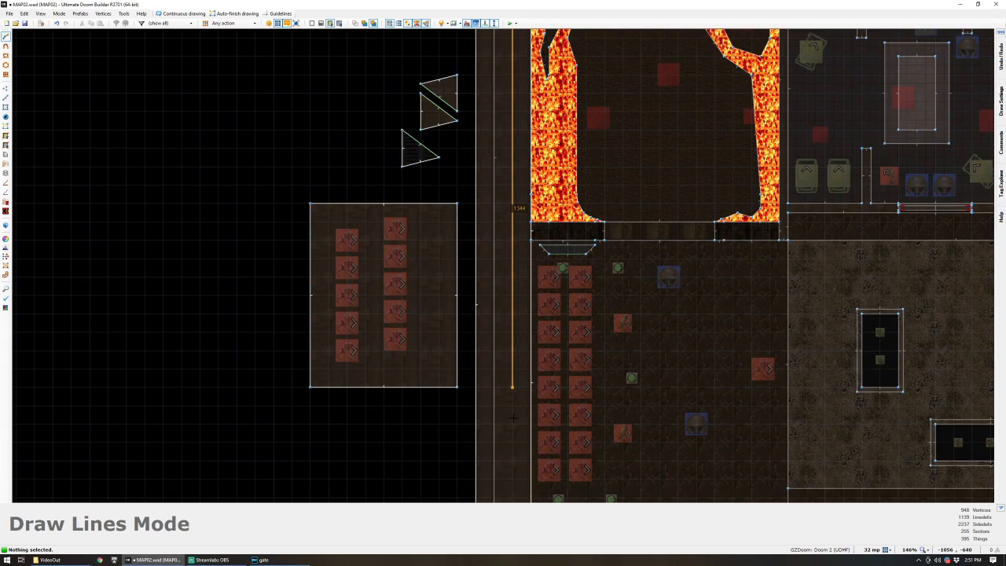
key("Down")
key("Down")
key("Down")
key("Down")
key("Down")
key("Down")
key("Down")
left_click(513, 277)
- Extend the new line 2464 east beneath the south wall to 1408, -864
key("Right")
key("Right")
key("Right")
key("Right")
key("Right")
key("Right")
key("Right")
key("Right")
key("Right")
key("Right")
key("Right")
key("Right")
key("Right")
key("Right")
key("Right")
key("Right")
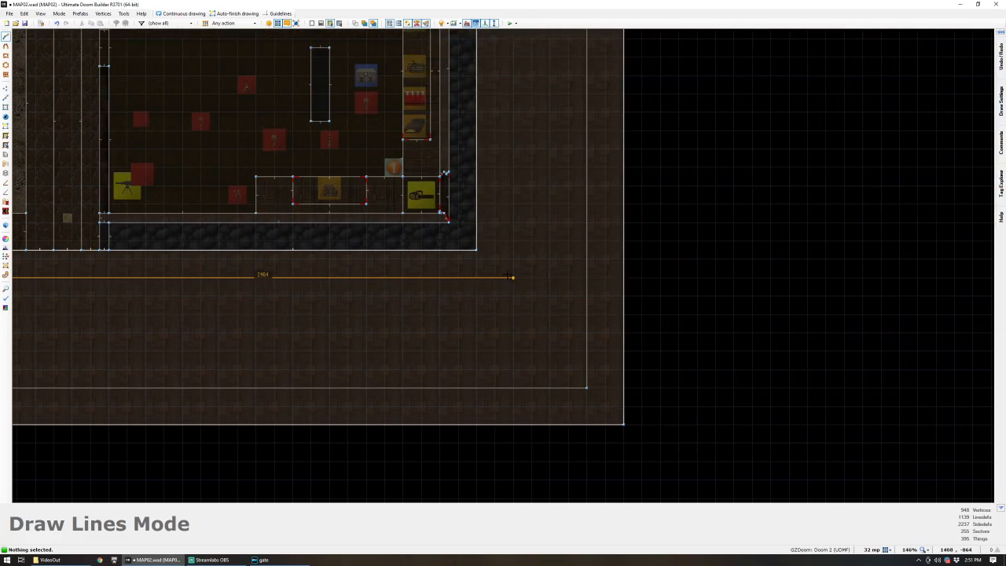
left_click(507, 276)
- Extend the new line north along the building's east wall to 1408, 1344
key("Up")
key("Up")
key("Up")
key("Up")
key("Up")
key("Up")
key("Up")
key("Up")
key("Up")
key("Up")
key("Up")
key("Up")
key("Up")
key("Up")
key("Up")
key("Up")
key("Up")
key("Up")
key("Up")
key("Up")
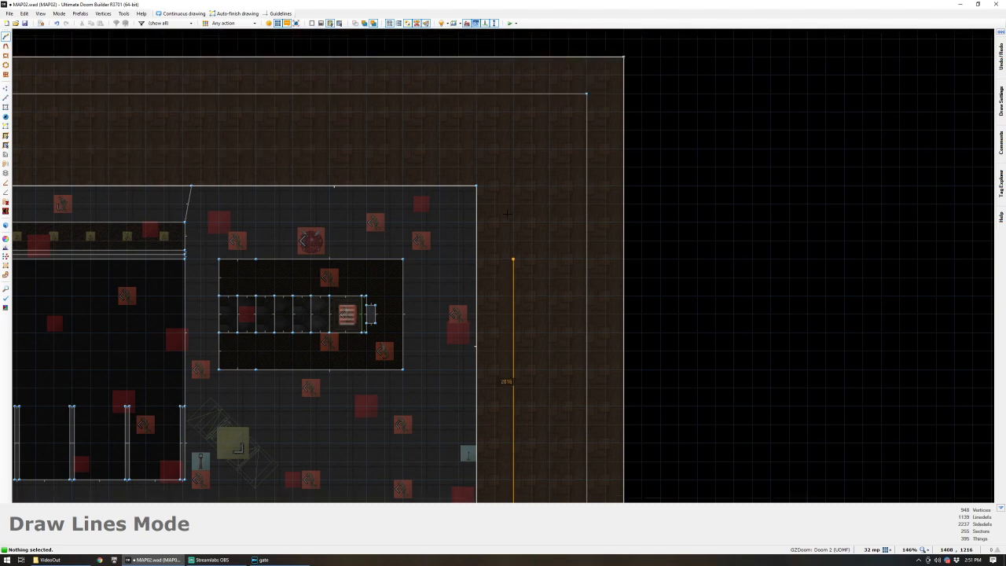
left_click(512, 150)
- Run the new line 2752 west along the building's north wall to -1344, 1344 and finish the drawing
key("Left")
key("Left")
key("Left")
key("Left")
key("Left")
key("Left")
key("Left")
key("Left")
key("Left")
key("Left")
key("Left")
key("Left")
key("Left")
key("Left")
key("Left")
key("Left")
key("Left")
key("Left")
key("Left")
key("Left")
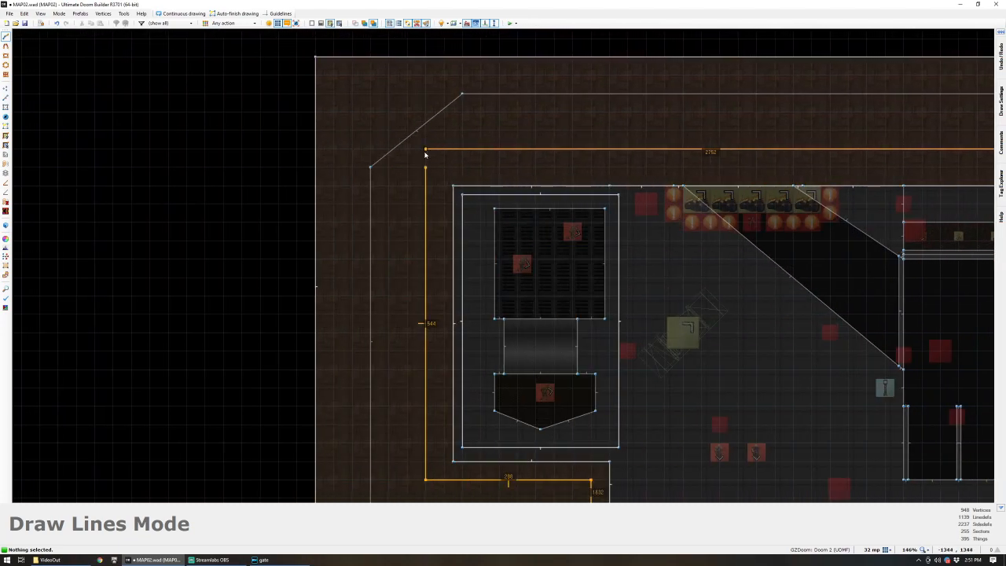
left_click(426, 151)
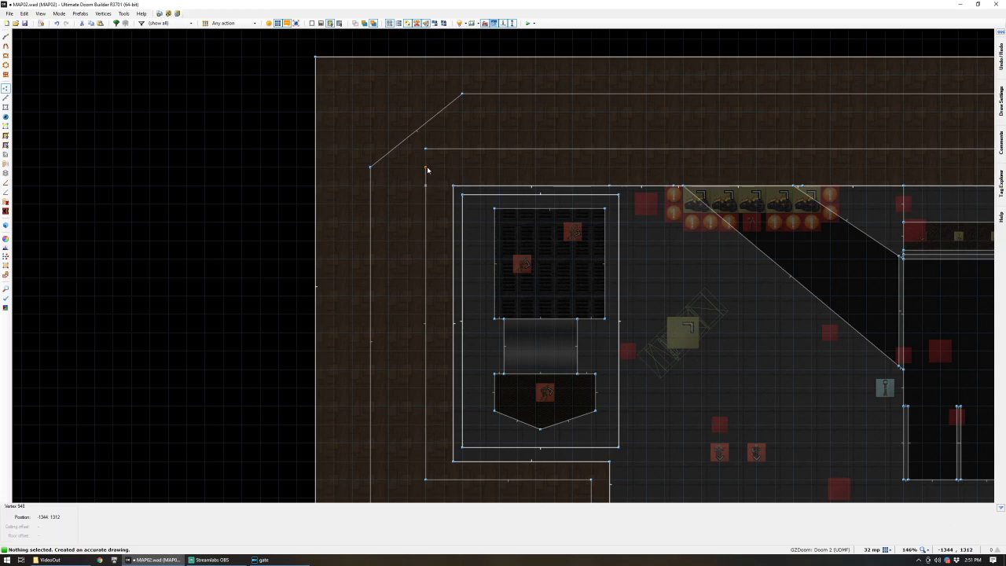
- Select the six linedefs of the new loop around the building and open their front side properties
scroll(432, 197, "down", 5)
scroll(436, 209, "down", 6)
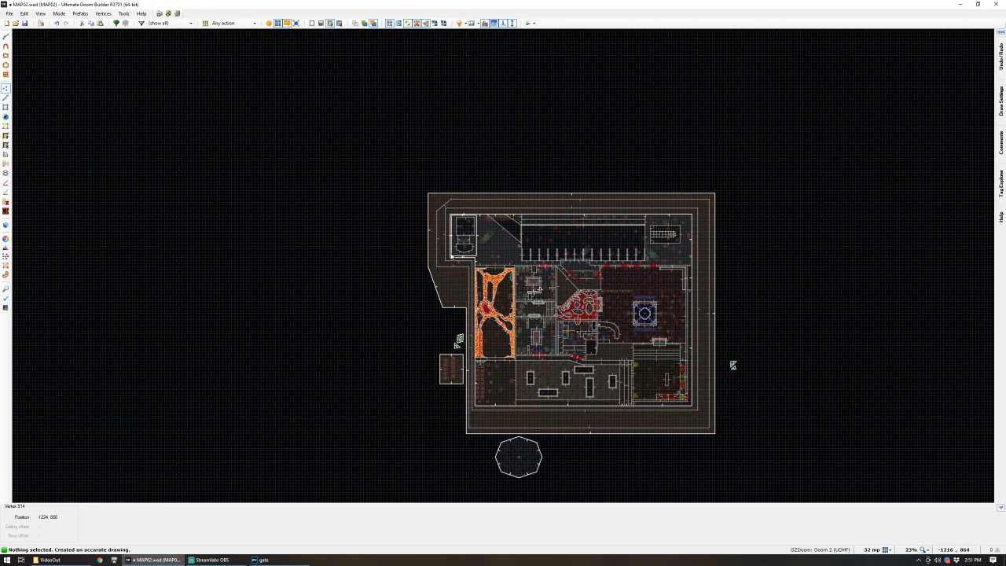
key("l")
left_click(473, 281)
left_click(545, 414)
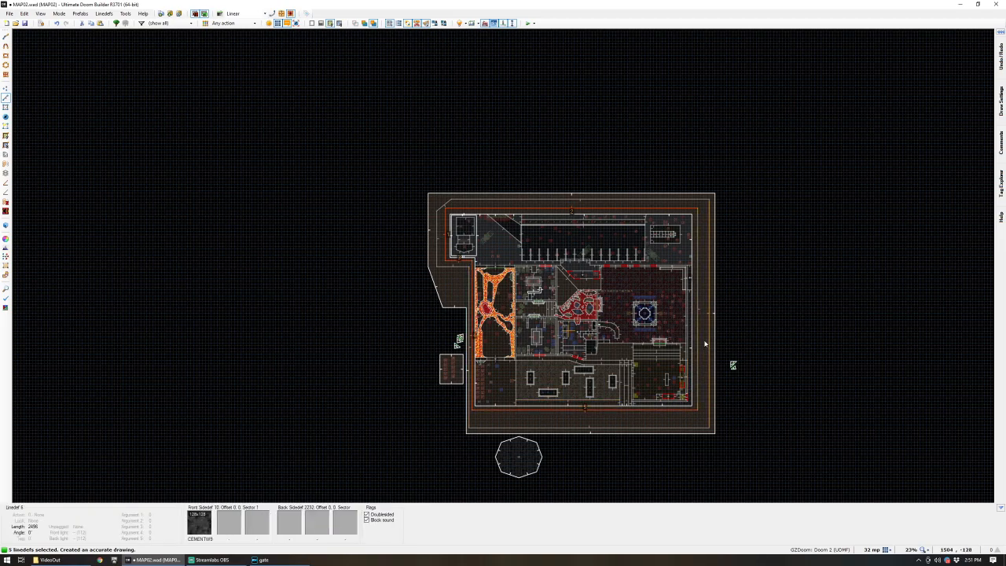
right_click(634, 294)
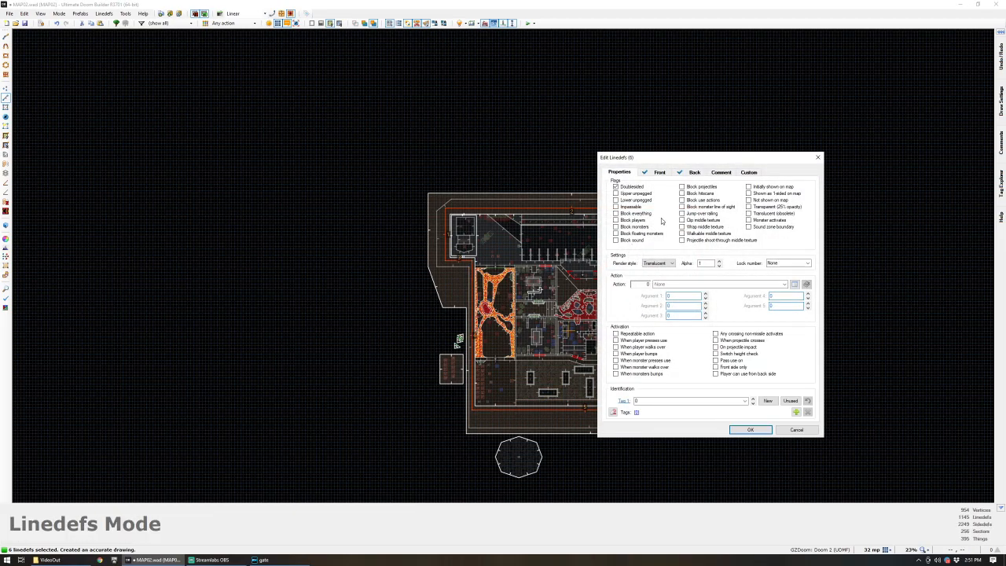
left_click(659, 173)
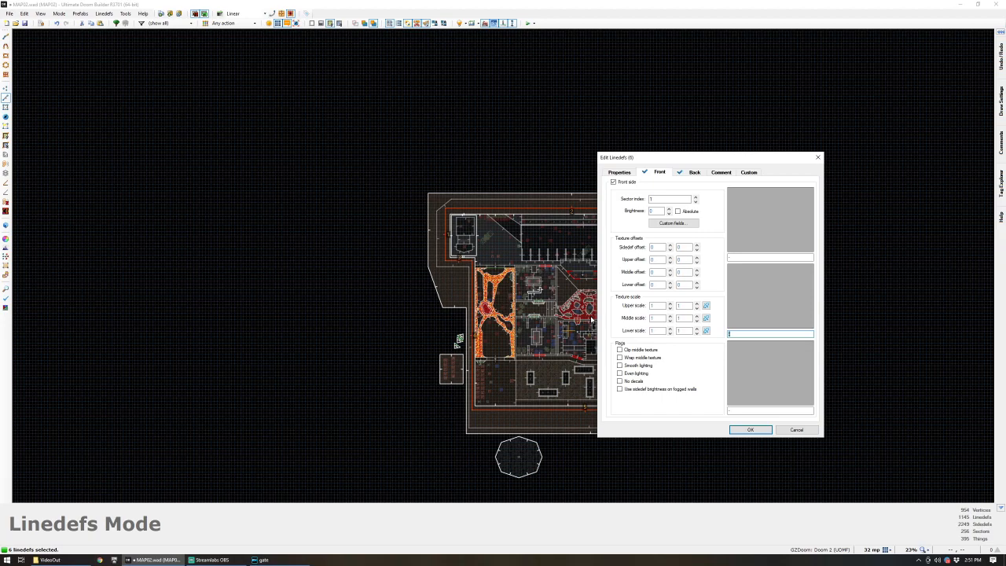
left_click(789, 299)
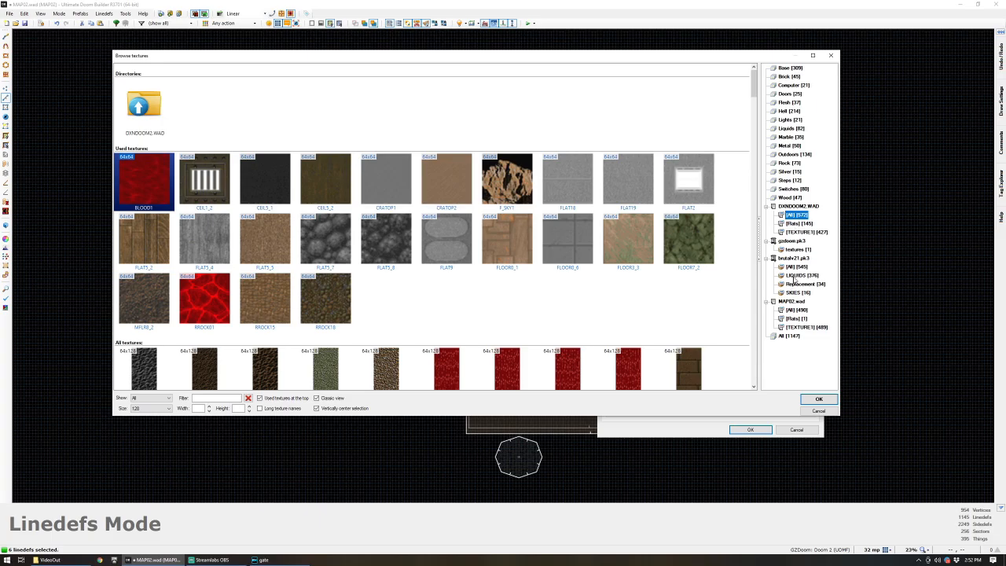
left_click(797, 276)
scroll(397, 204, "down", 10)
scroll(388, 206, "down", 10)
left_click(796, 267)
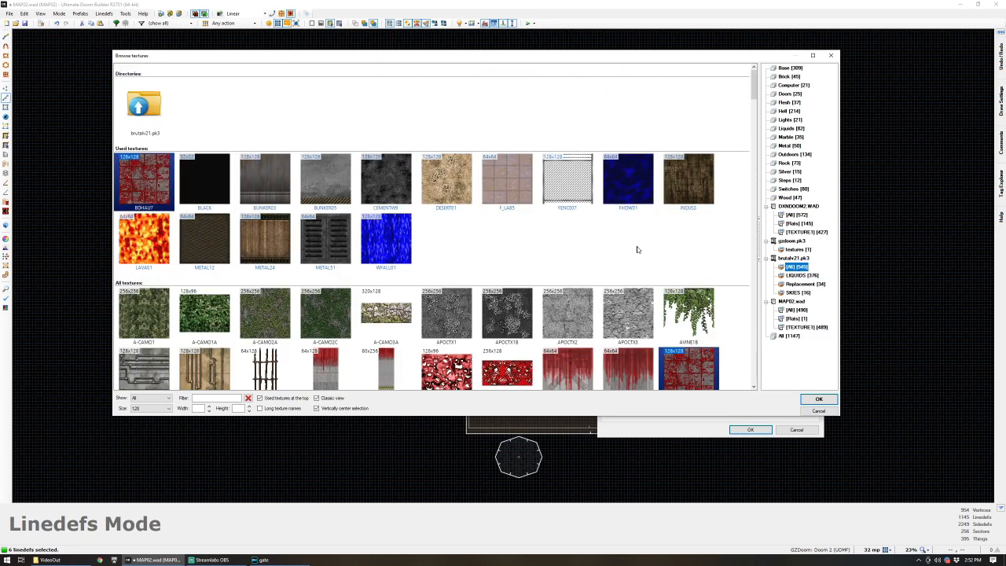
key("Escape")
- Give the selected linedefs the BDEFEN1 middle texture on front and back, and make them lower unpegged
type("BDE")
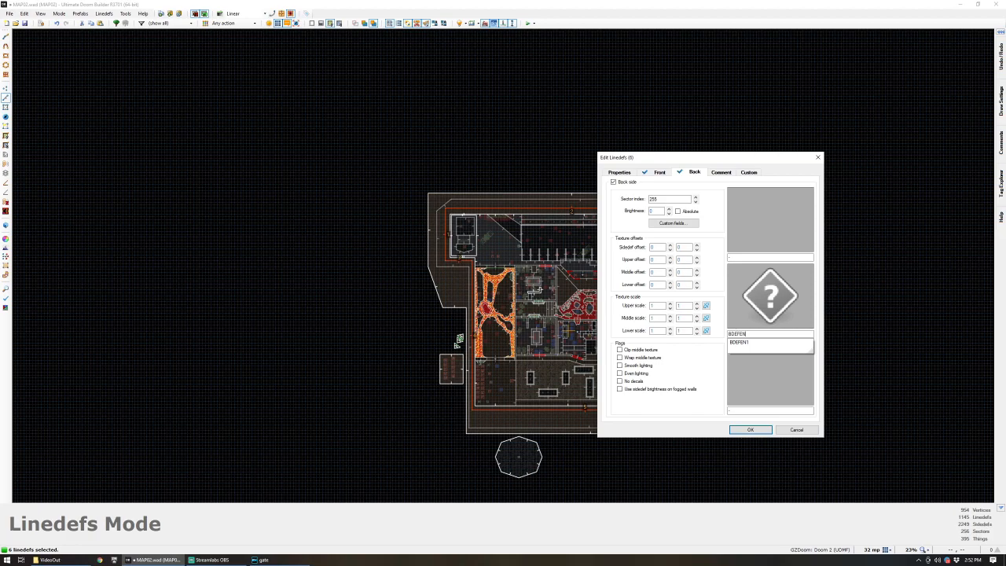
type("FEN")
left_click(794, 342)
left_click(620, 173)
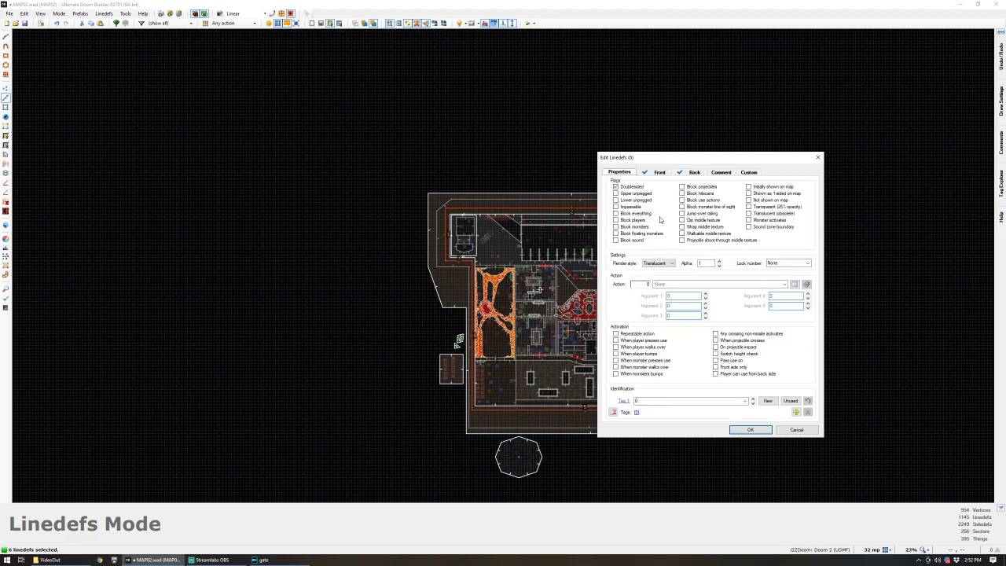
left_click(749, 430)
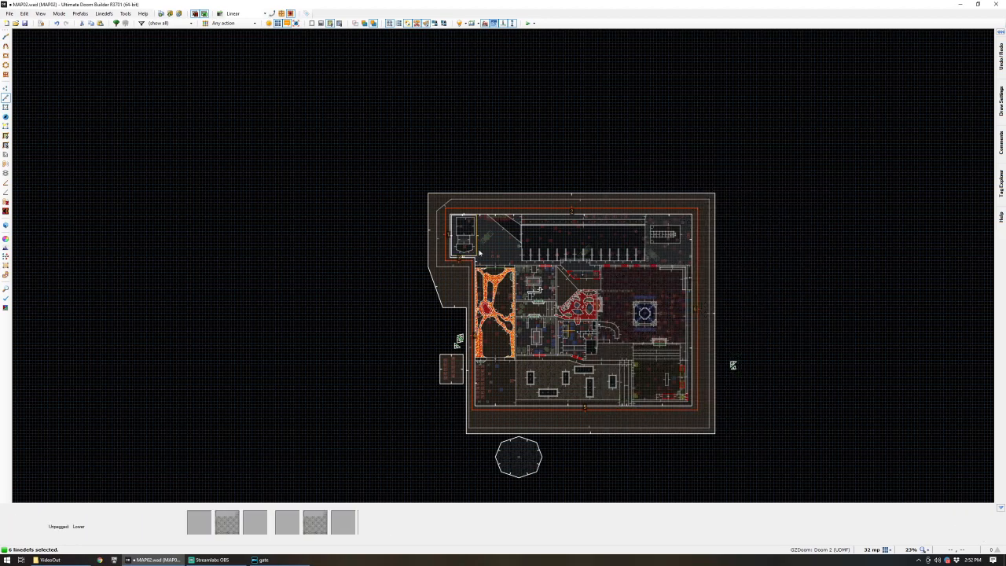
- Inspect the new fence around the building in the 3D view, then return to the 2D map
key("q")
key("e")
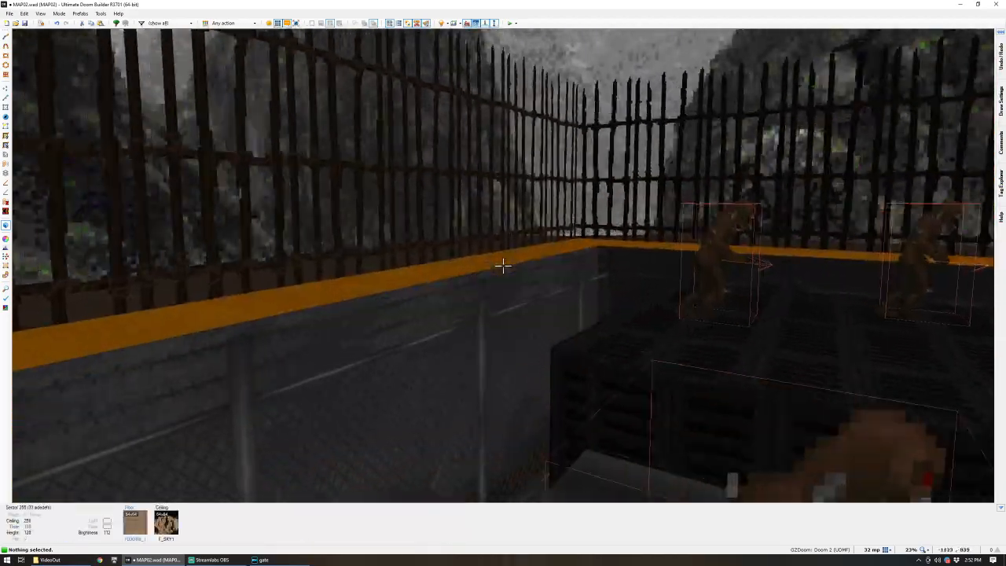
key("e")
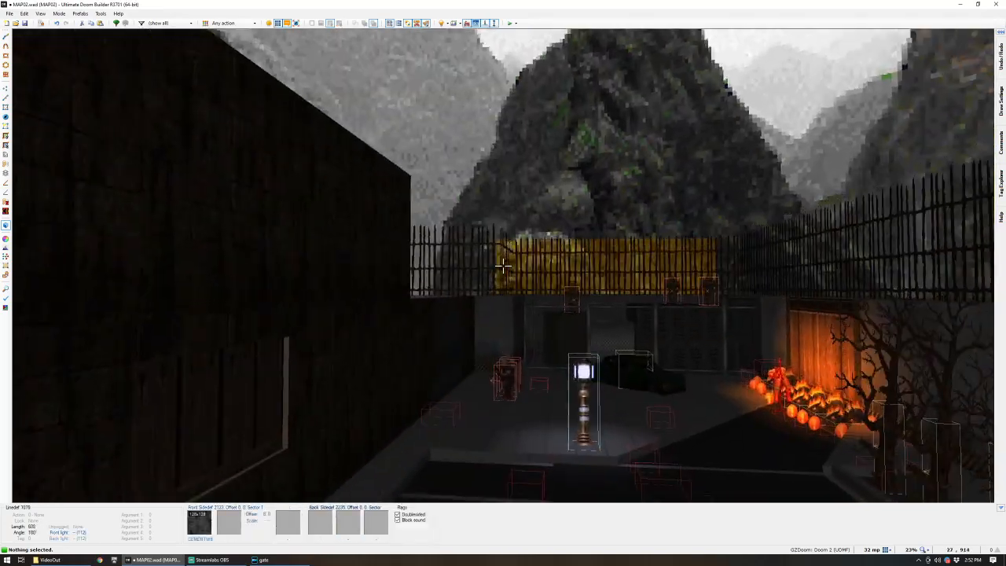
key("e")
key("q")
- Move the middle border line's corner vertex beside the lava room south so that its adjoining segment runs diagonally
scroll(505, 269, "down", 5)
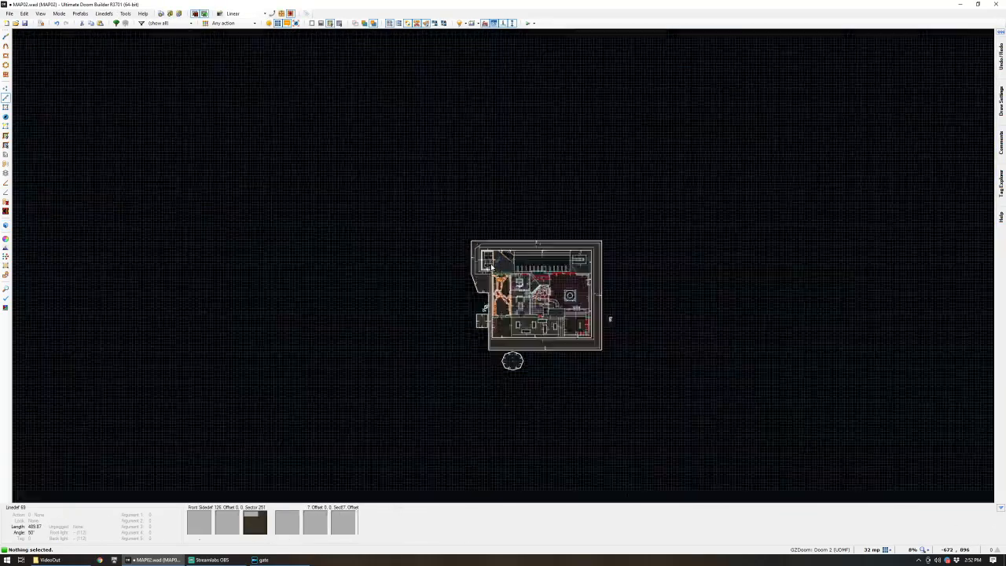
scroll(476, 272, "up", 10)
key("t")
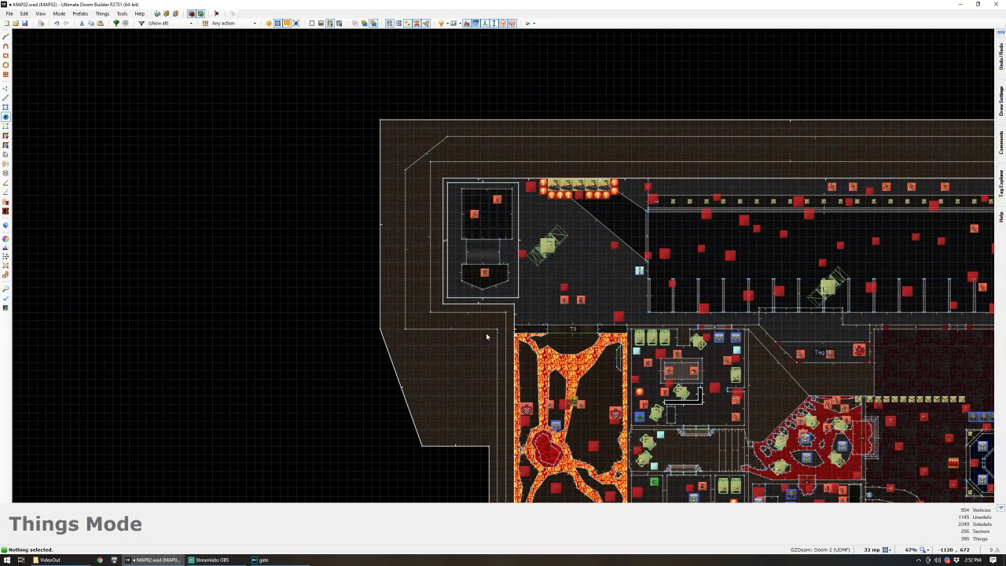
key("v")
left_click_drag(498, 335, 498, 410)
- Place an Impaled Human thing in the border area northwest of the lava room and shift it slightly east
key("t")
right_click(478, 338)
left_click(241, 121)
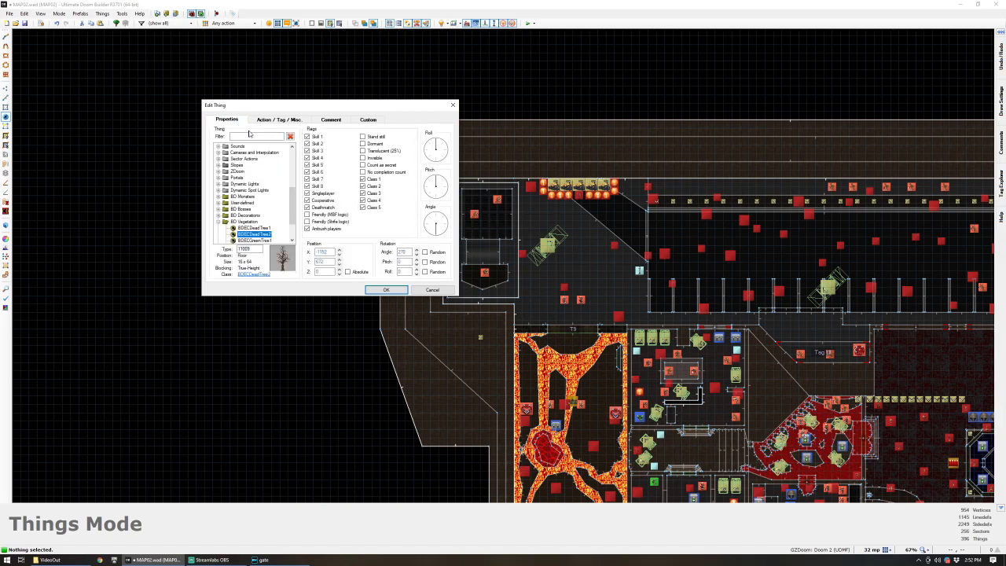
left_click(231, 136)
type("impal")
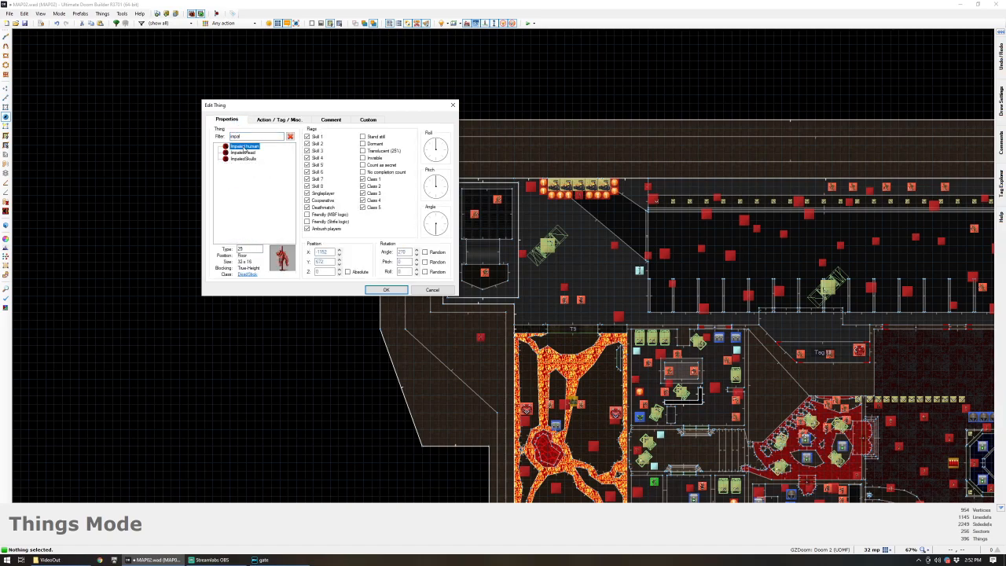
left_click(243, 153)
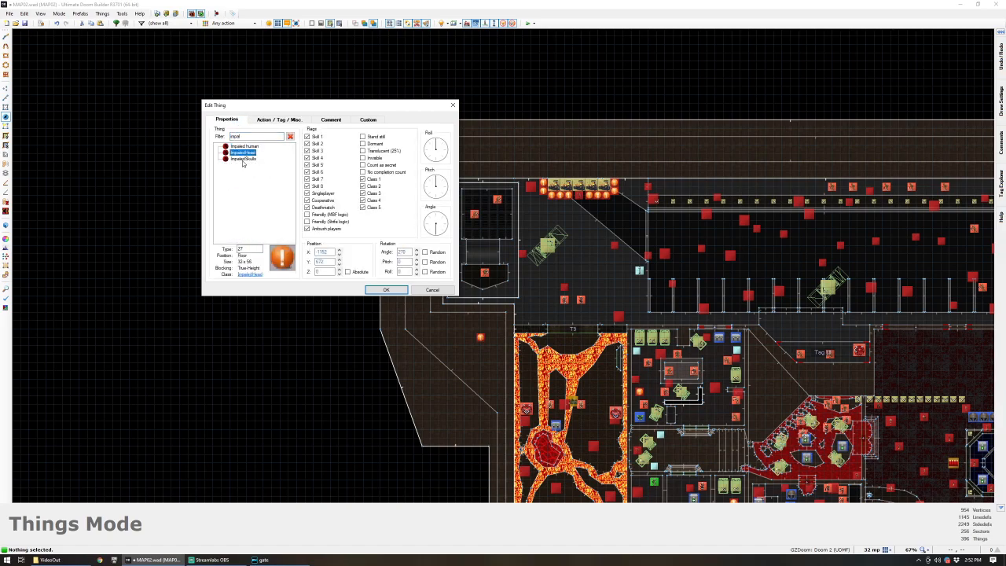
double_click(245, 147)
right_click_drag(480, 338, 489, 336)
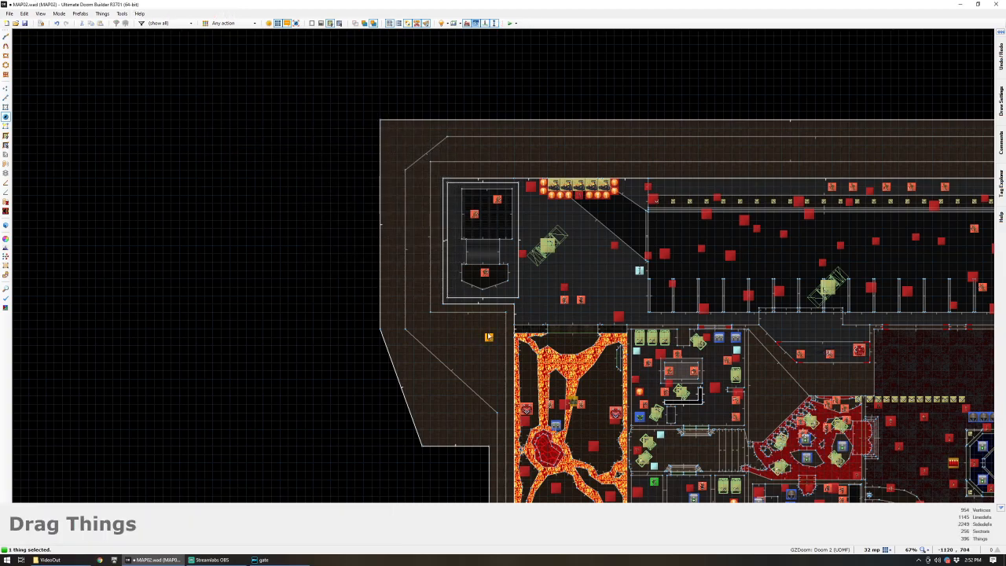
- Copy the impaled human and paste it into the border's northeast corner and along its east side
key("ctrl+c")
scroll(488, 330, "down", 3)
scroll(830, 302, "up", 4)
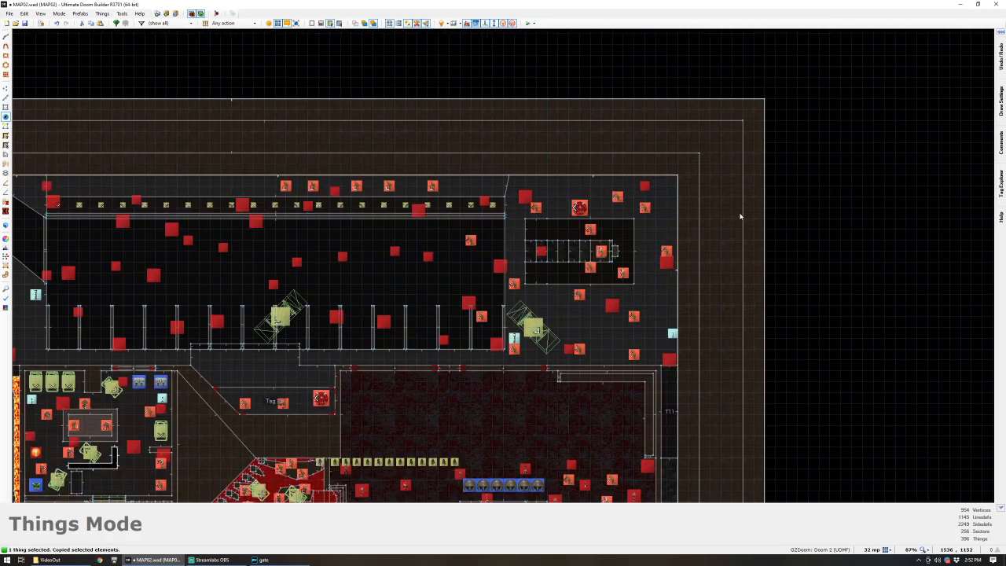
key("ctrl+v")
scroll(719, 416, "down", 3)
left_click(719, 416)
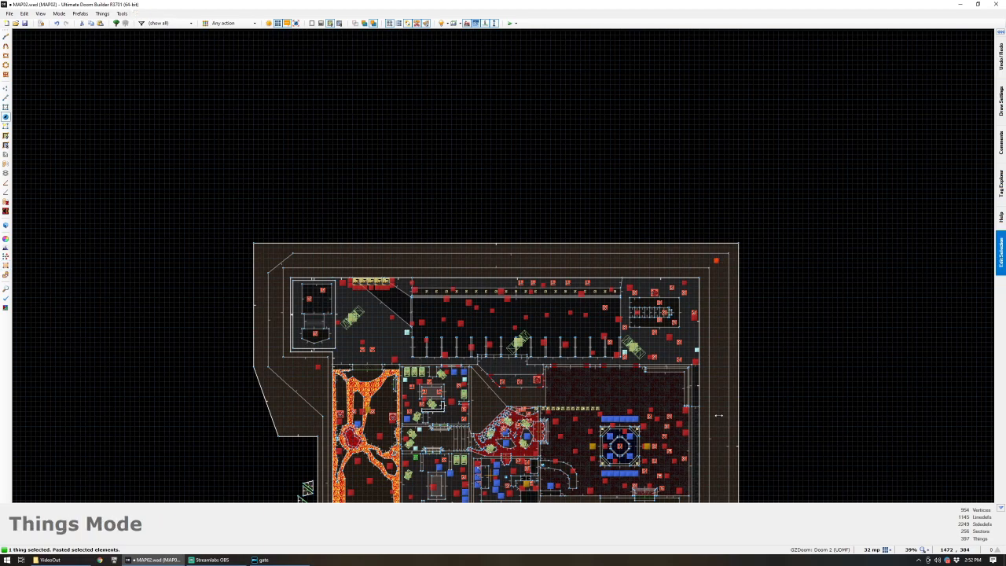
key("ctrl+v")
- Paste further impaled human copies into the southeast and southwest corners of the border
scroll(721, 417, "down", 2)
key("Down")
key("Down")
key("Down")
key("Down")
scroll(706, 392, "up", 2)
left_click(732, 378)
key("ctrl+v")
left_click(423, 381)
key("ctrl+v")
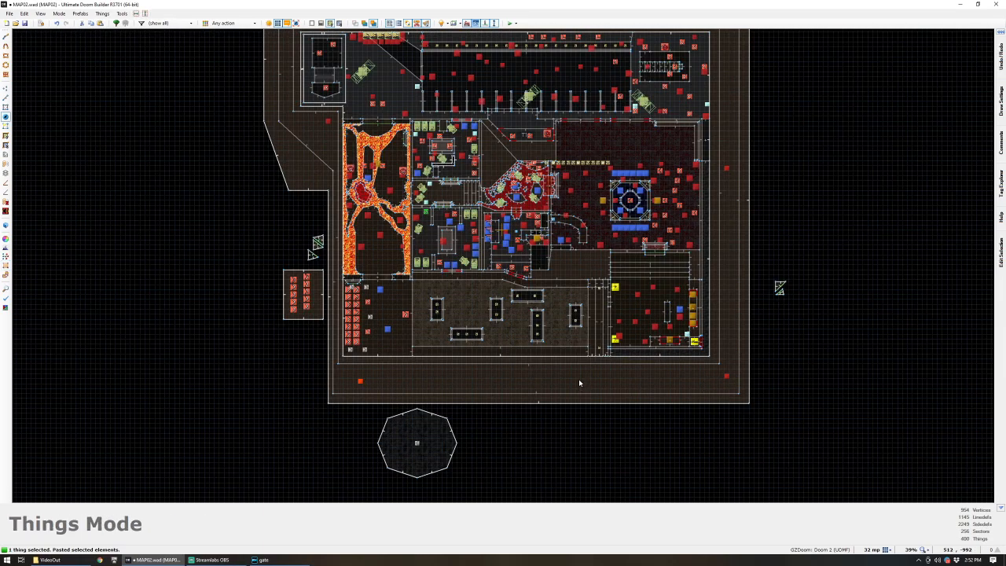
left_click(570, 391)
right_click_drag(577, 387, 569, 378)
- Lower the brightness of the border sector outside the fence to 80 in the 3D view and clear the selection
key("q")
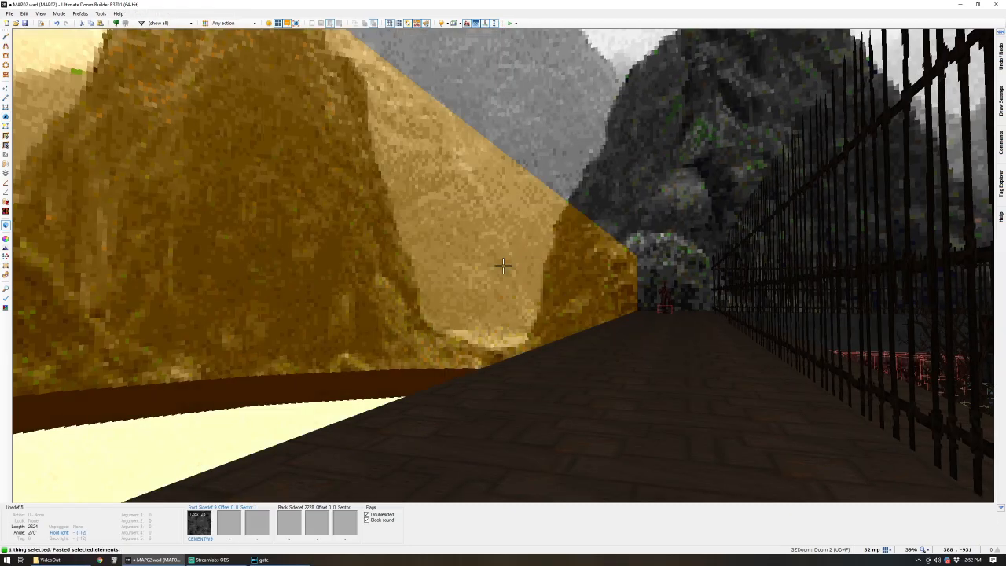
key("d")
key("s")
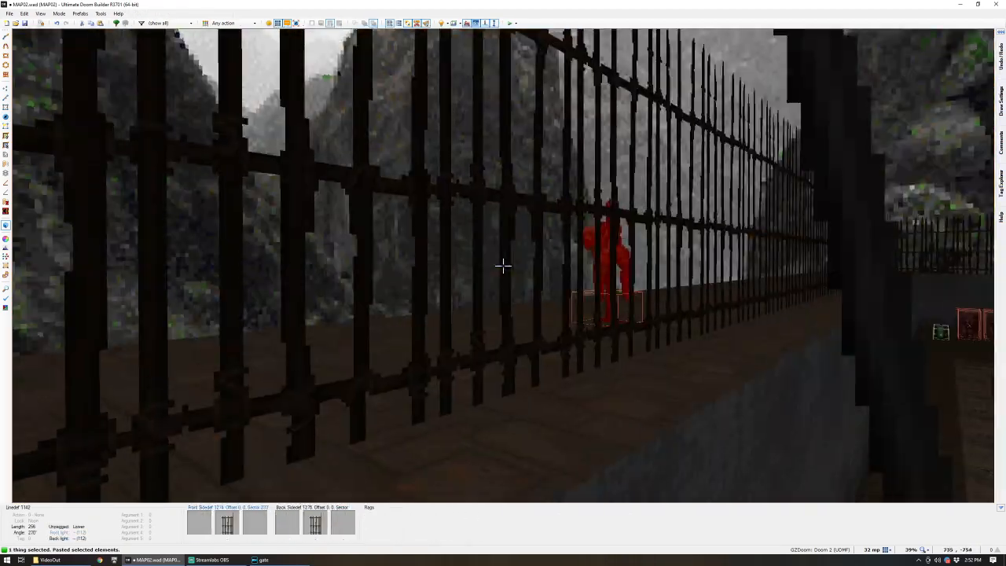
key("w")
key("w")
left_click(504, 267)
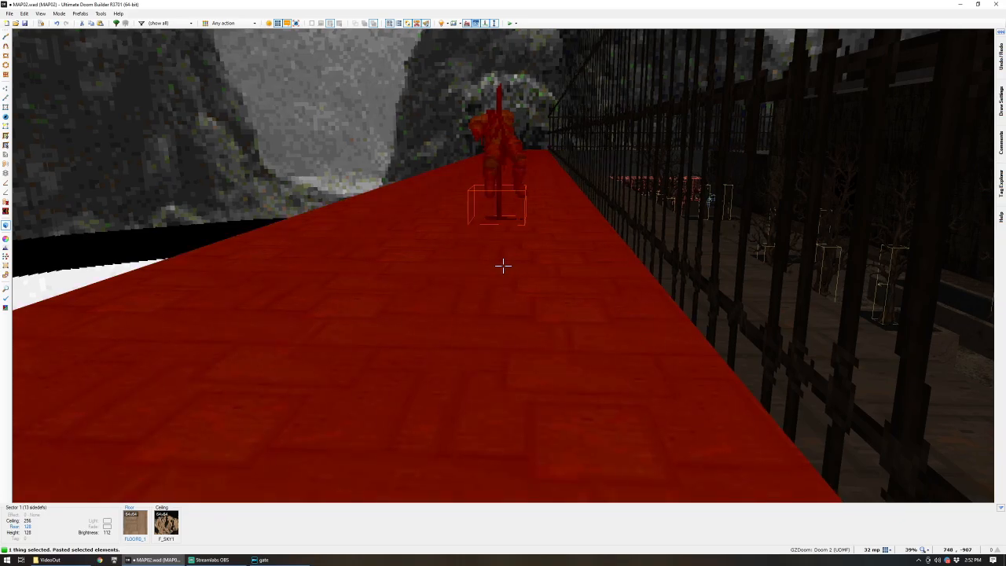
key("s")
scroll(503, 266, "down", 5, "ctrl")
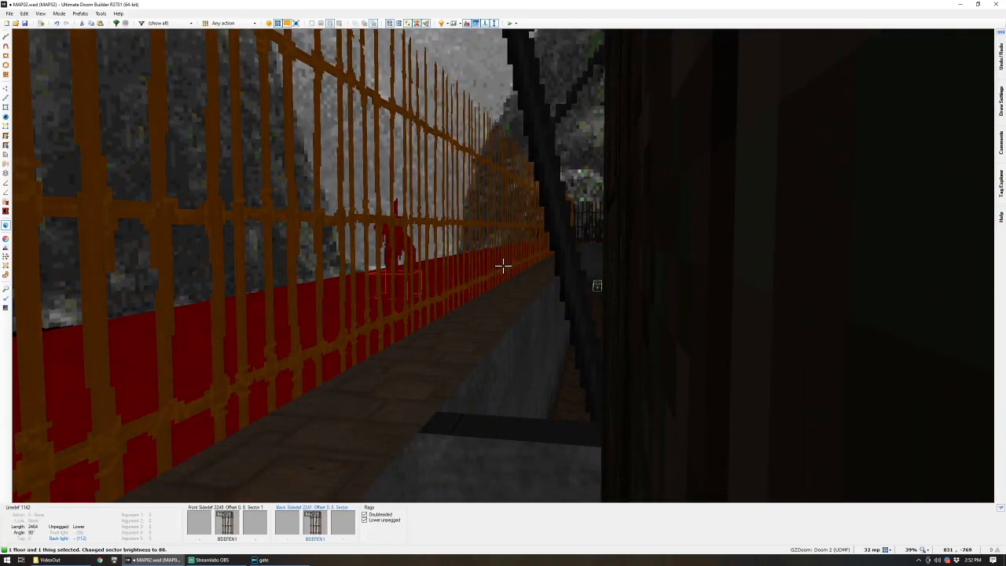
key("c")
- Inspect the darkened border, fence and impaled bodies from around the building in the 3D view
key("w")
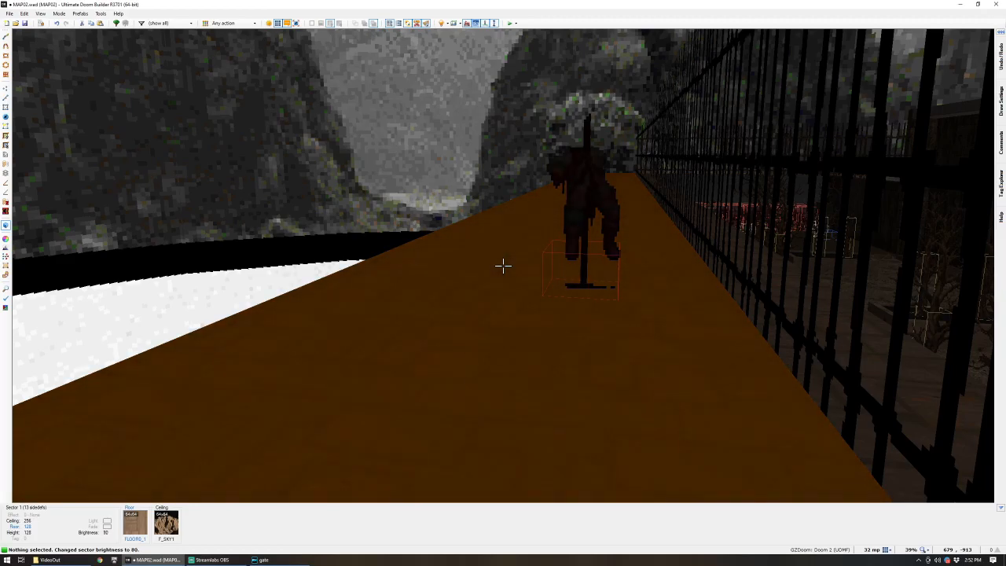
key("w")
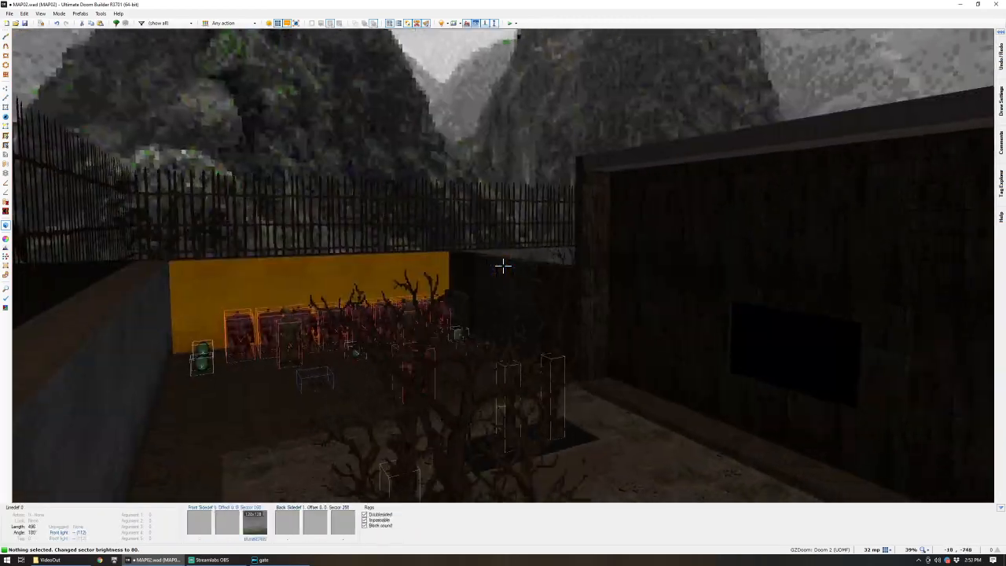
key("w")
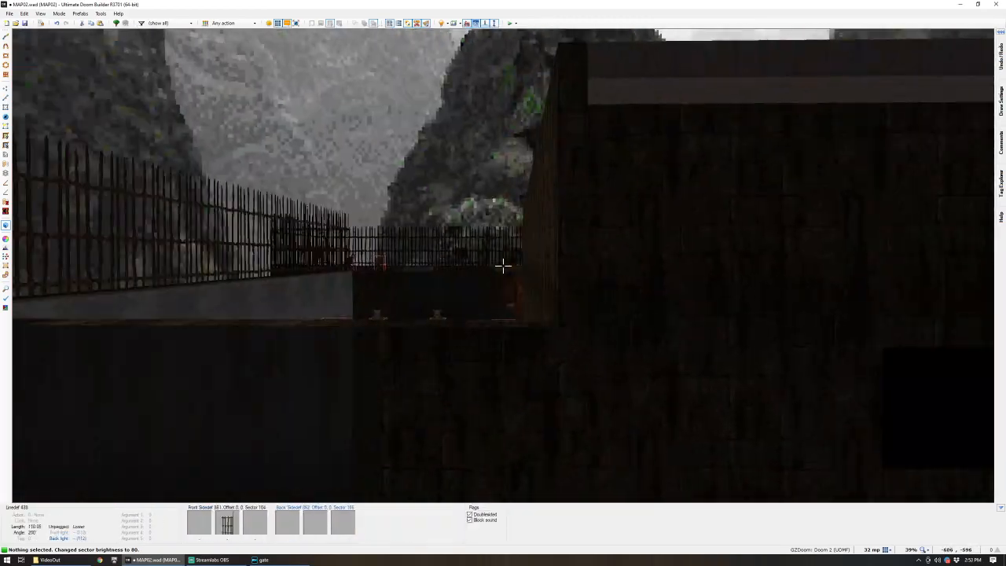
key("w")
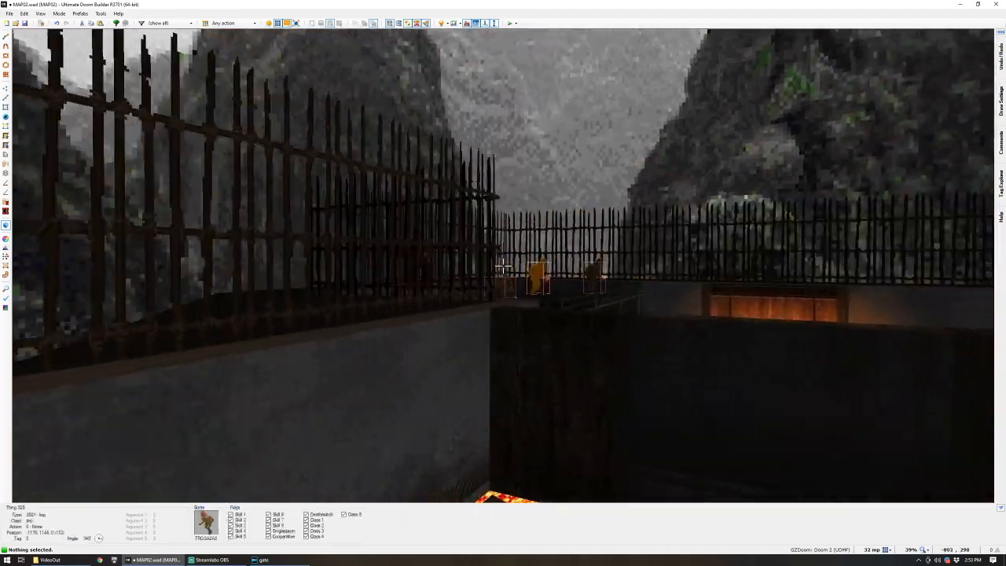
key("w")
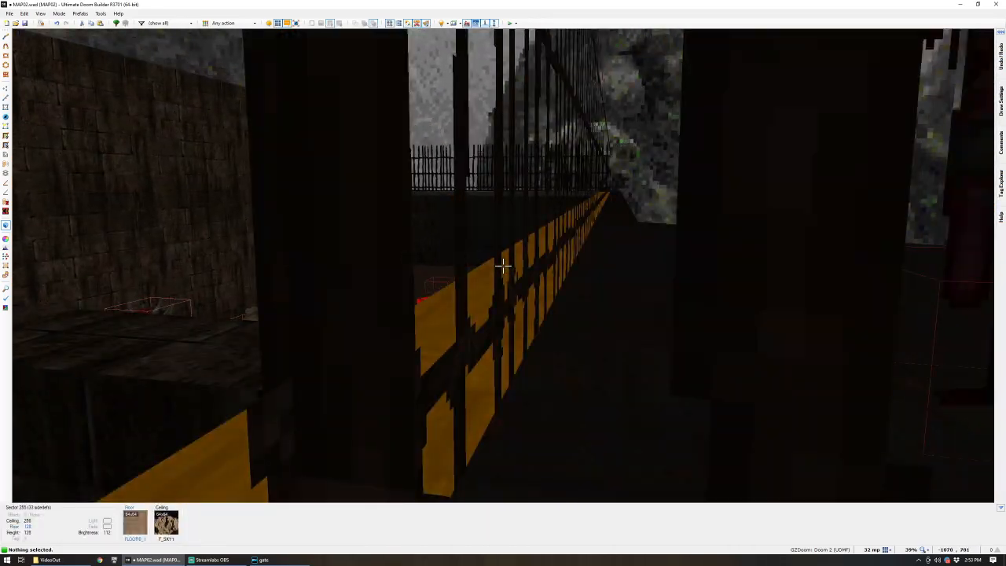
key("w")
key("w")
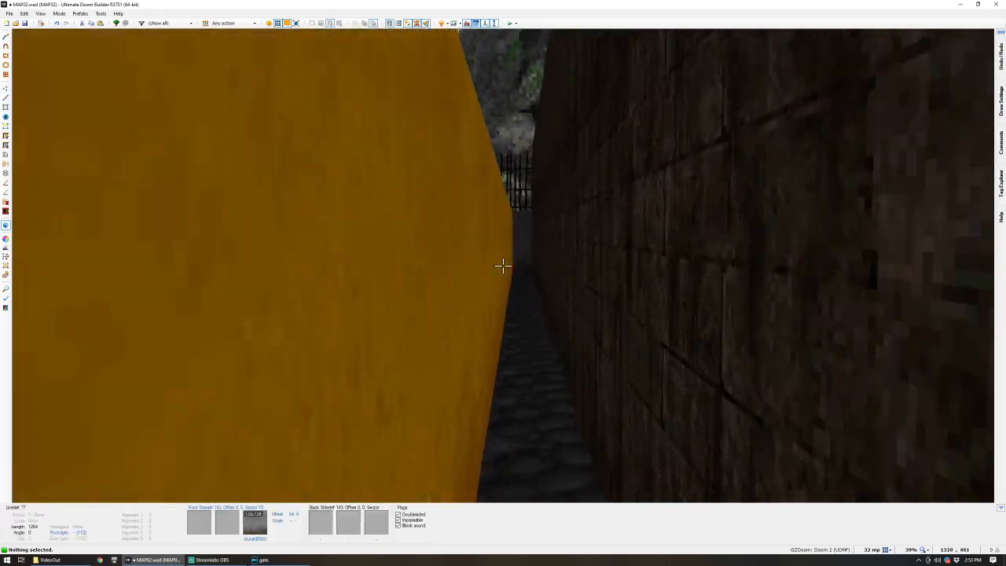
- Copy the INDUS3 texture and paste it onto the untextured ledge front below the chainsaw alcove
key("w")
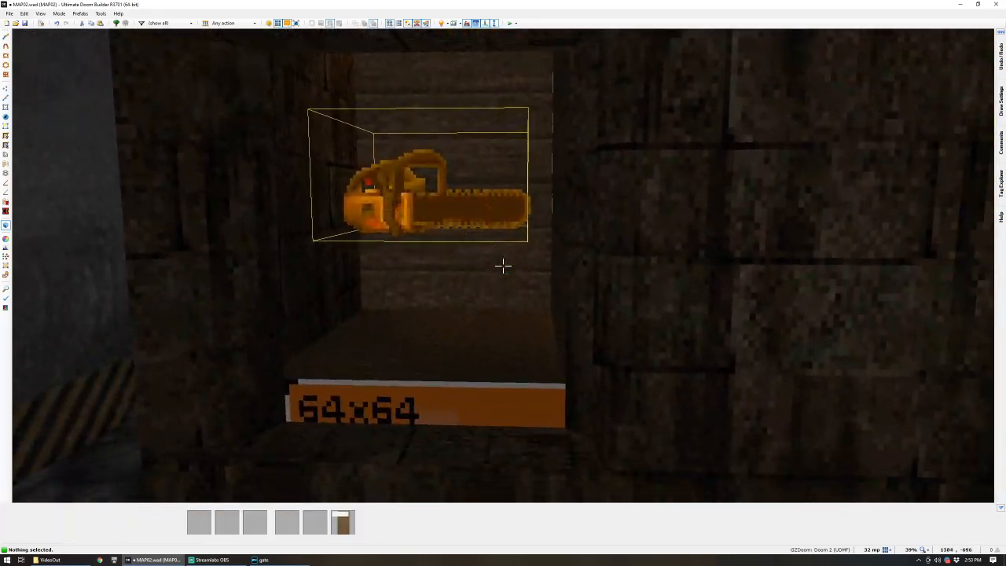
left_click(503, 267)
scroll(503, 267, "down", 1)
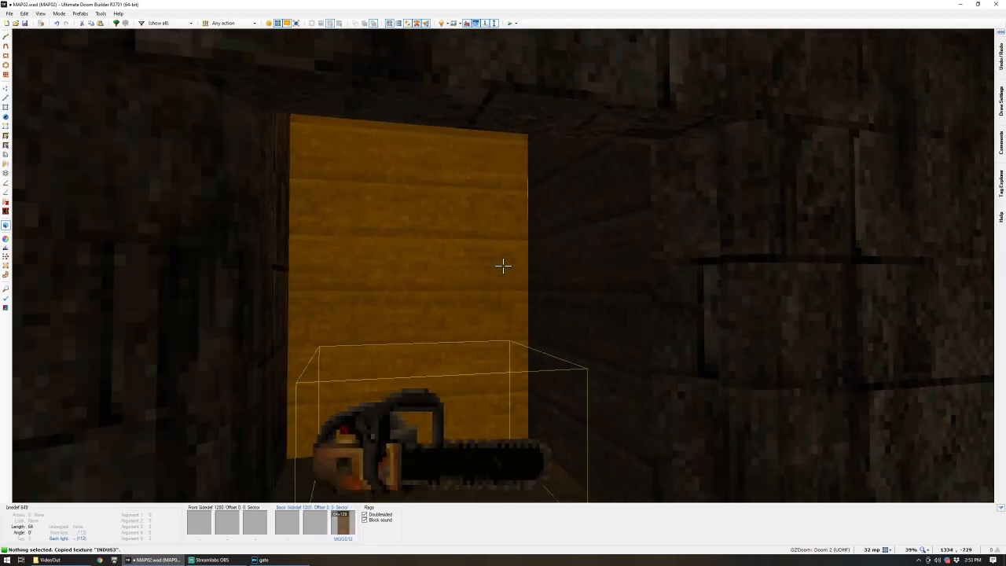
key("ctrl+c")
key("ctrl+v")
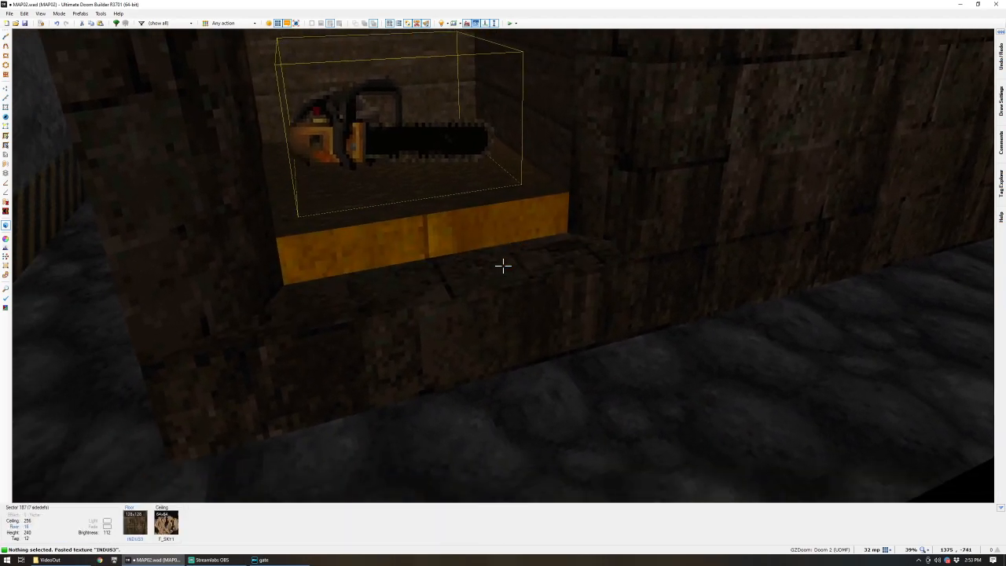
- Paste the INDUS3 texture onto the ledge surface in front of the chainsaw alcove
key("ctrl+v")
key("w")
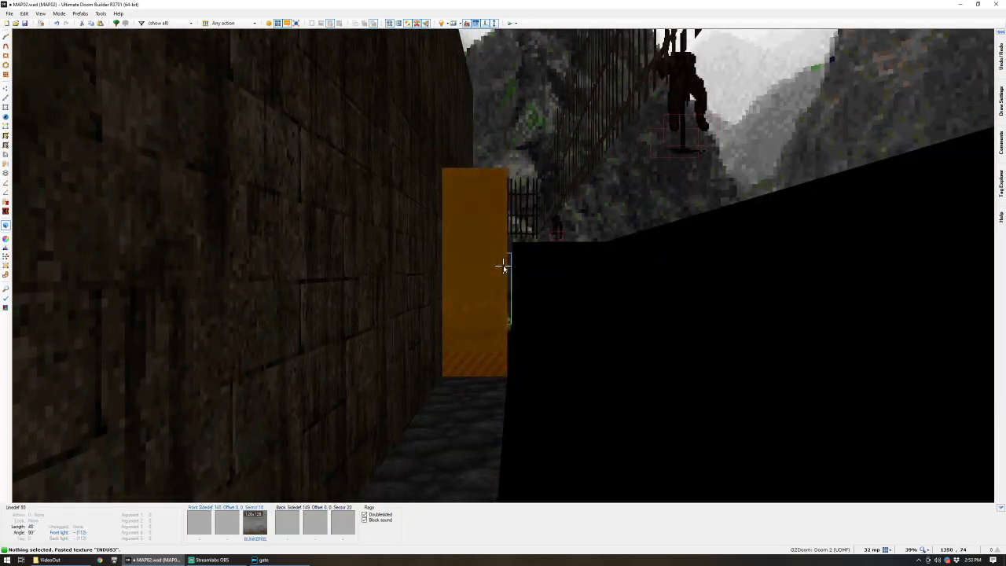
- Assign BUNKER05 as the back side's lower texture on the narrow lowering wall beside the green torch
key("q")
scroll(491, 196, "up", 8)
scroll(552, 472, "down", 3)
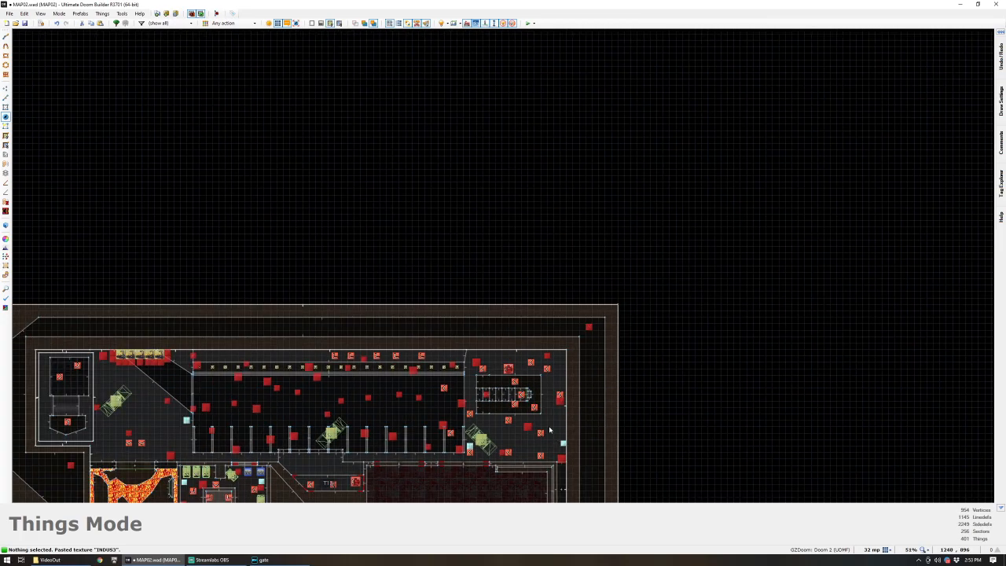
key("q")
key("w")
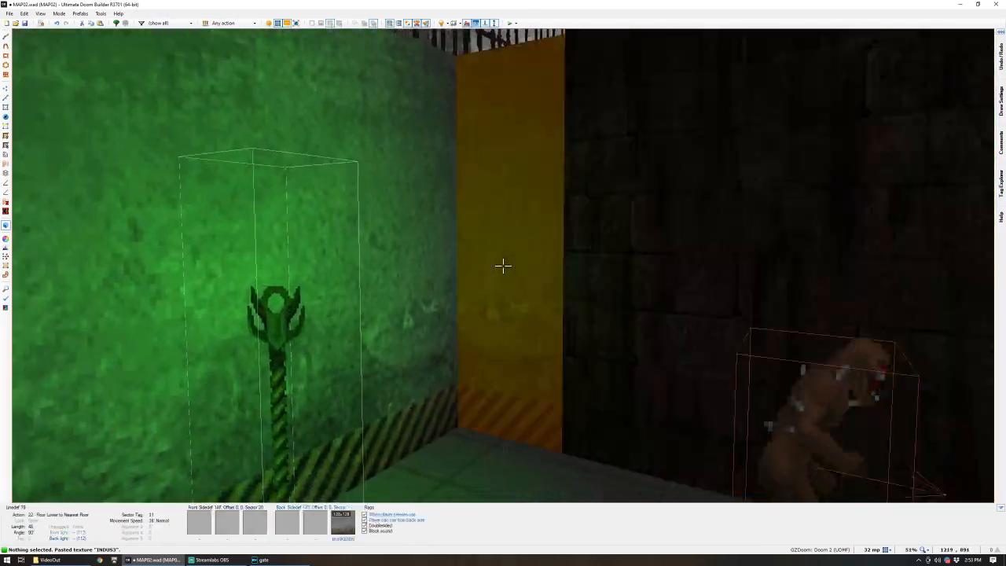
key("w")
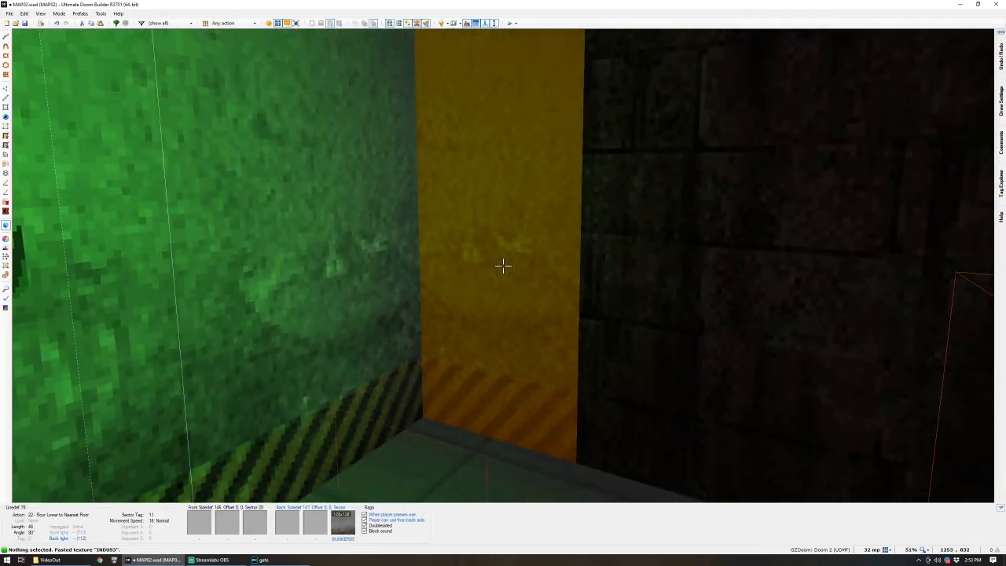
left_click(503, 266)
right_click(503, 266)
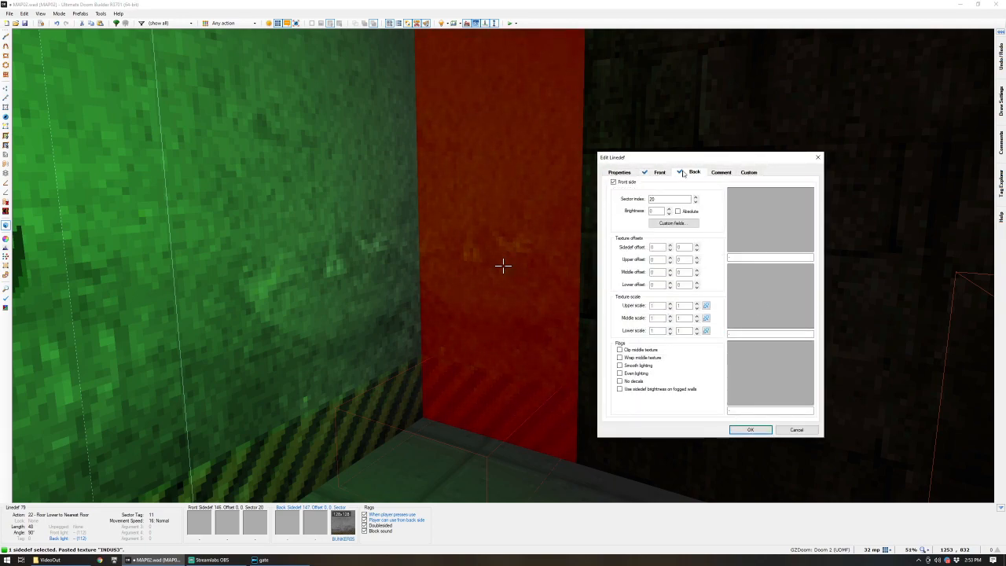
left_click(758, 366)
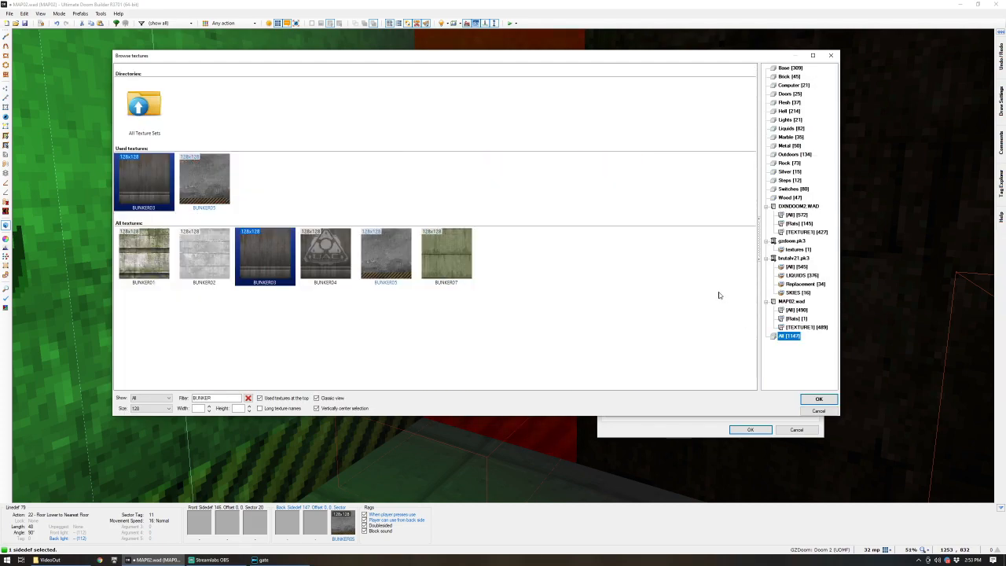
double_click(204, 194)
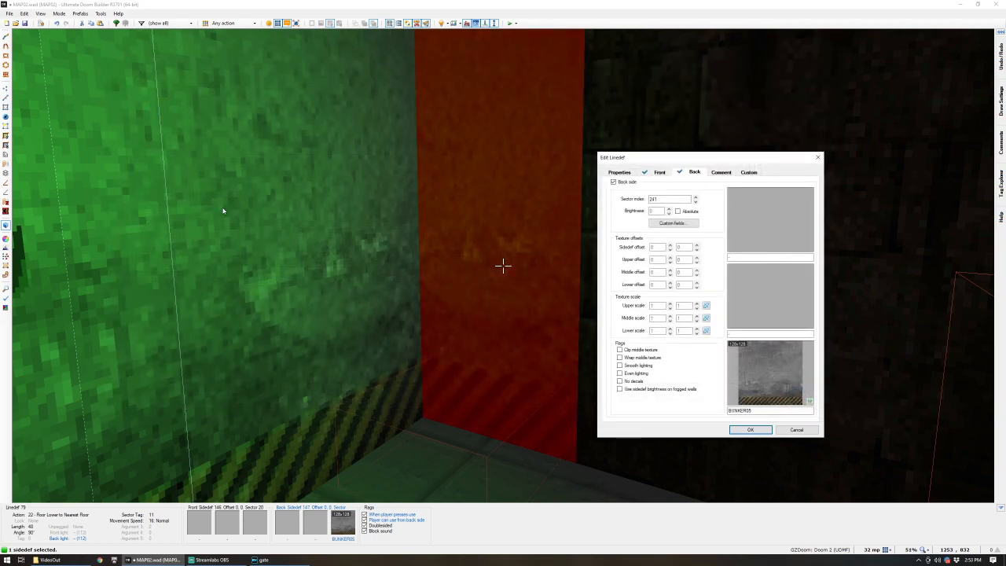
- Set the back side's lower texture scale to 0.8 by 0.8 on the narrow wall beside the green torch
left_click(660, 173)
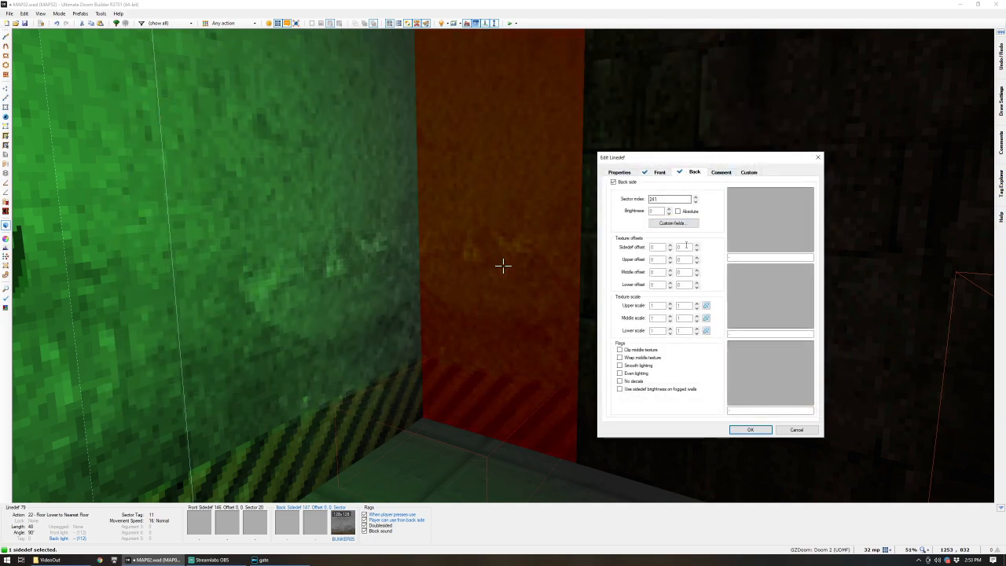
left_click(656, 318)
left_click(658, 331)
type("0.8")
left_click_drag(659, 332, 631, 336)
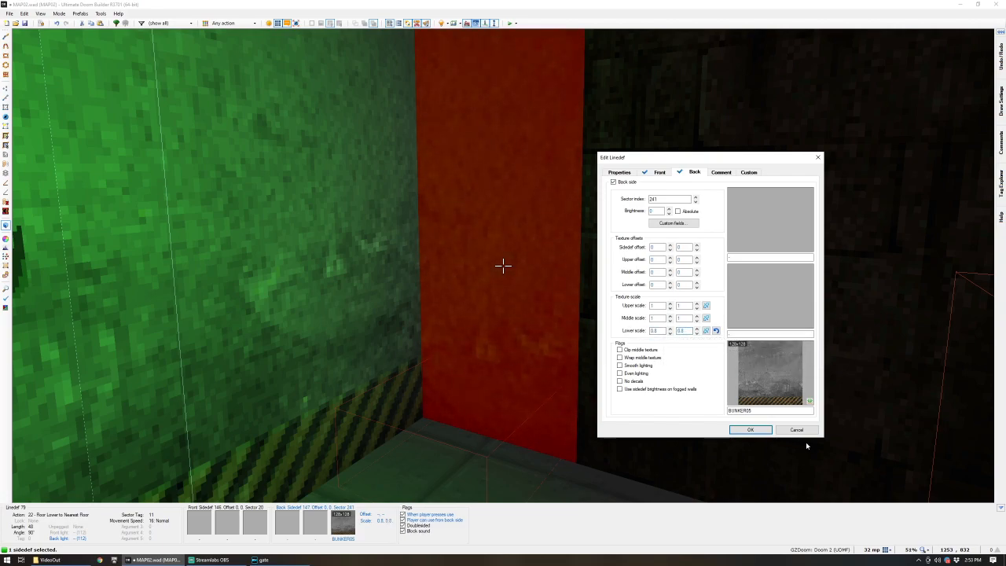
left_click(753, 431)
key("s")
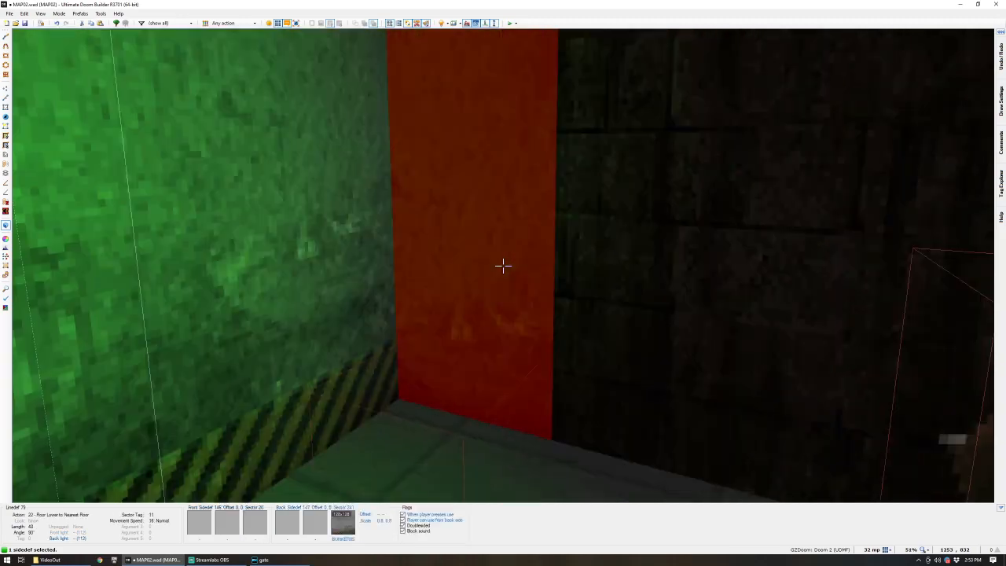
- Shift the narrow wall's texture to a 0, 24 offset so its hazard stripes line up, and clear the selection
key("shift+Up")
key("shift+Up")
key("shift+Up")
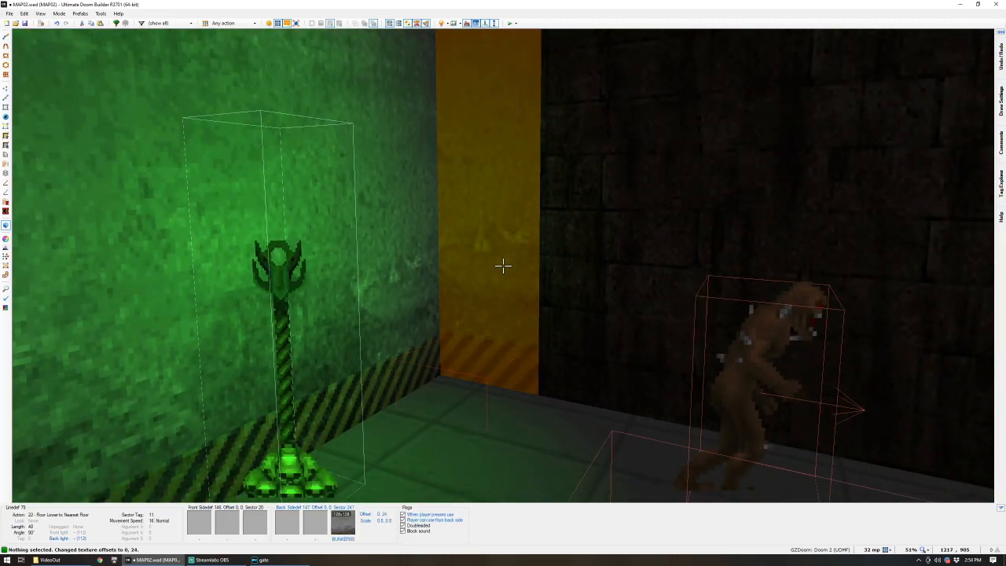
key("Down")
key("Up")
key("s")
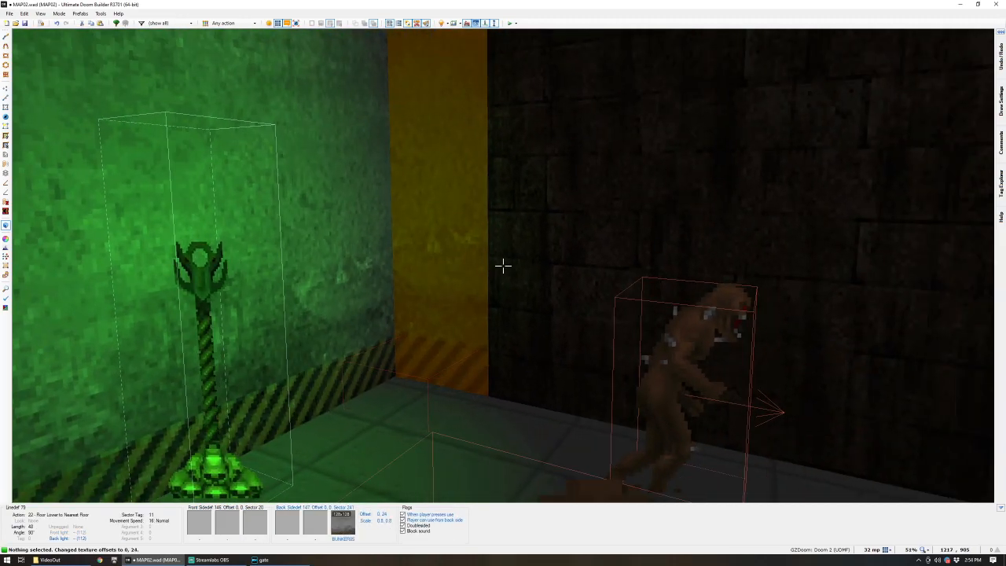
key("s")
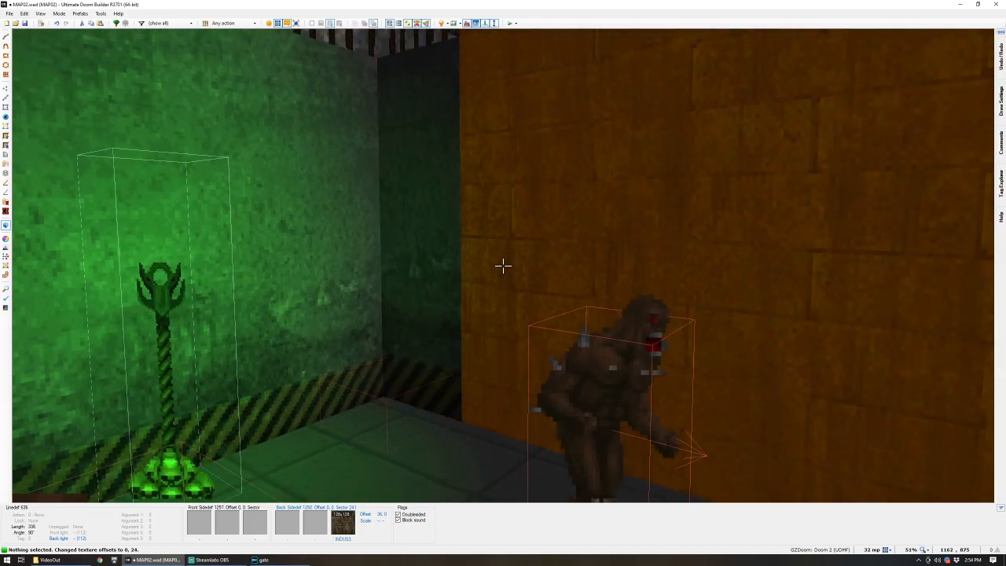
- Copy the FLATS_7 floor flat from the narrow corridor behind the lowering wall
key("w")
key("w")
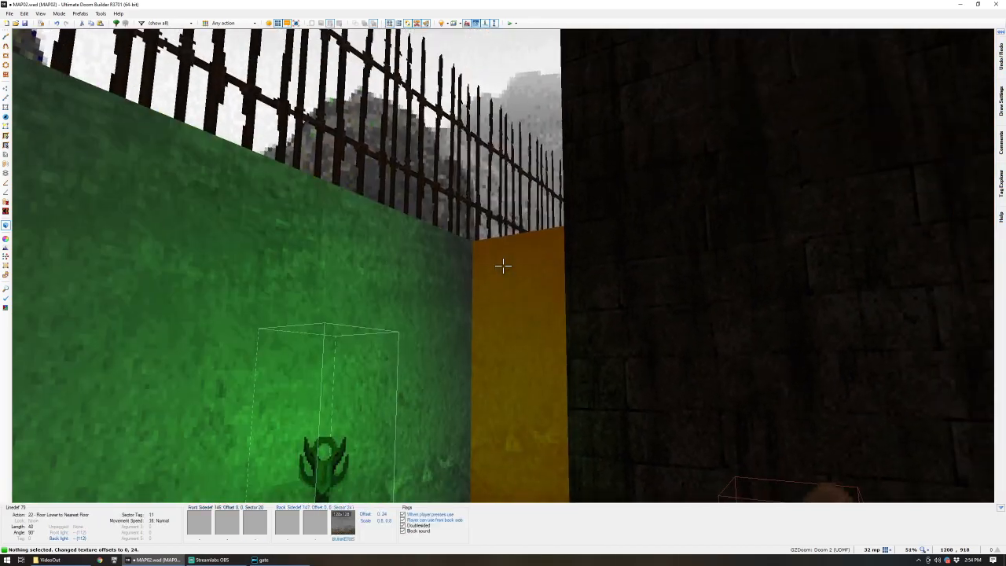
key("w")
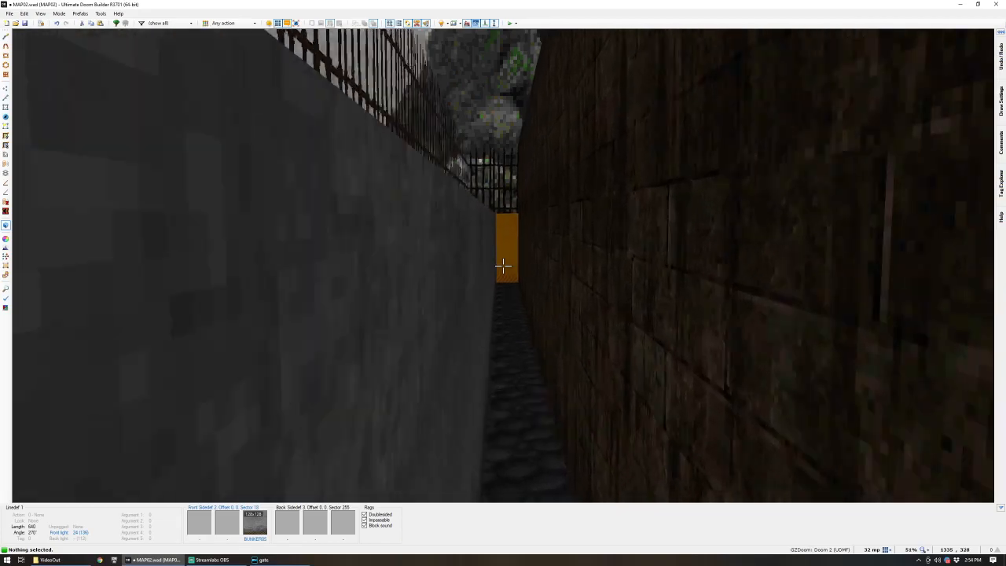
key("ctrl+c")
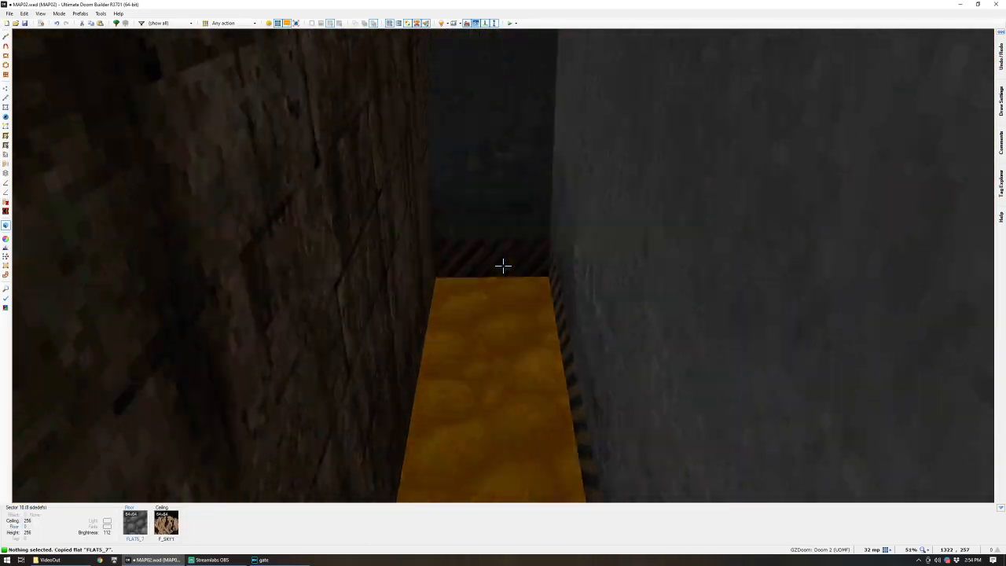
key("s")
key("w")
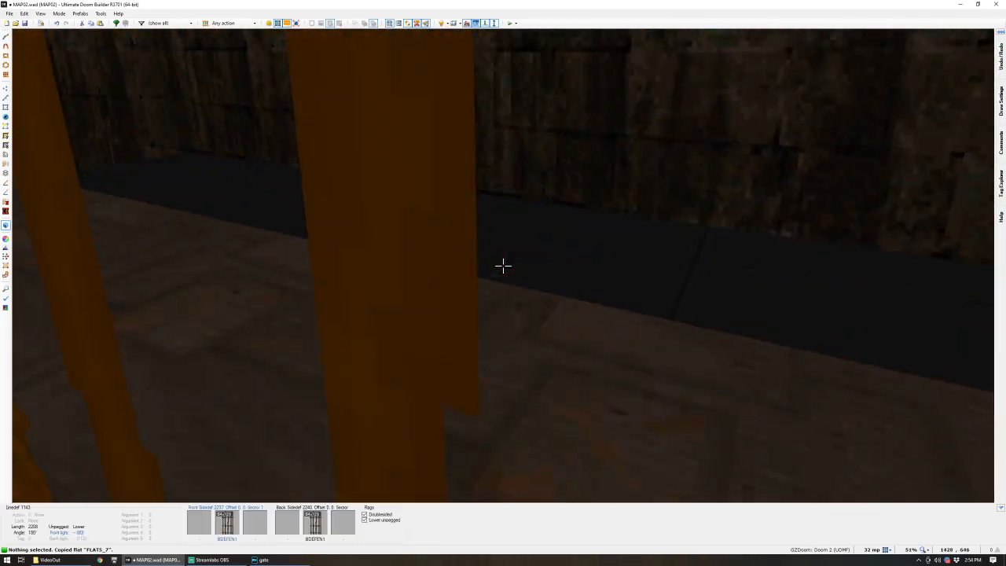
- Shorten the Tag 11 sector by moving its two southern vertices north, clear the selection, and save the map
key("q")
scroll(519, 319, "up", 5)
scroll(511, 181, "up", 7)
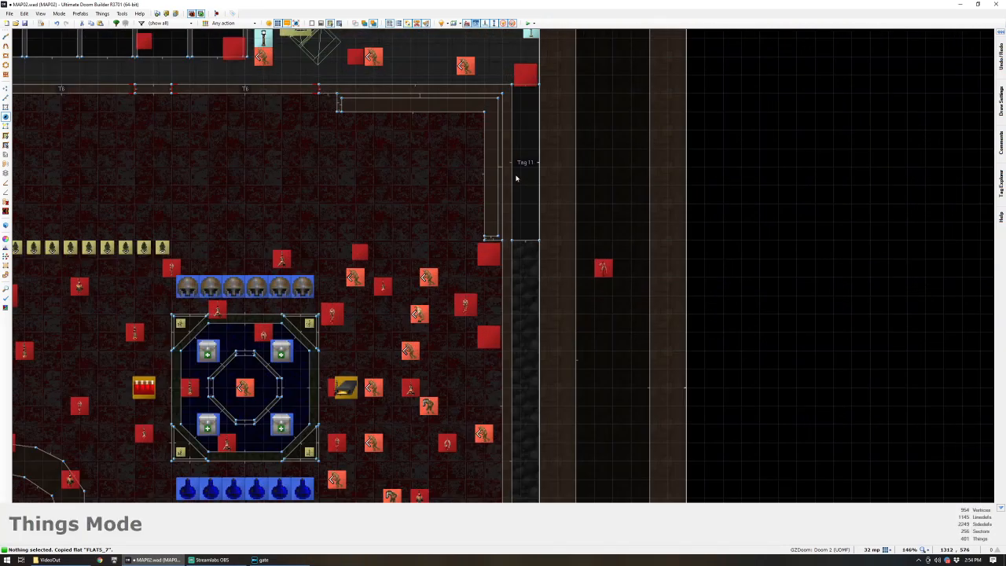
key("v")
left_click_drag(509, 254, 548, 269)
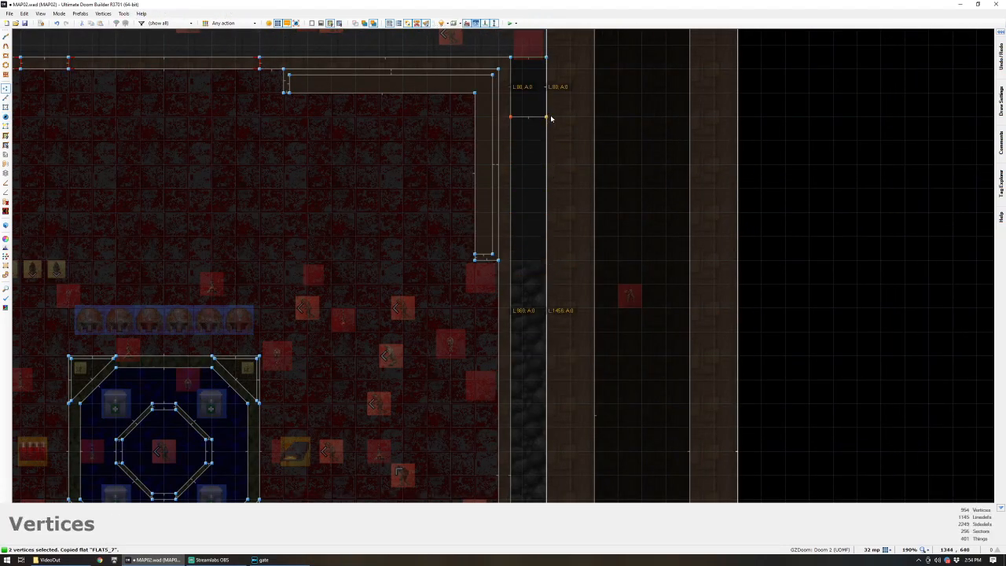
scroll(550, 93, "down", 4)
key("Escape")
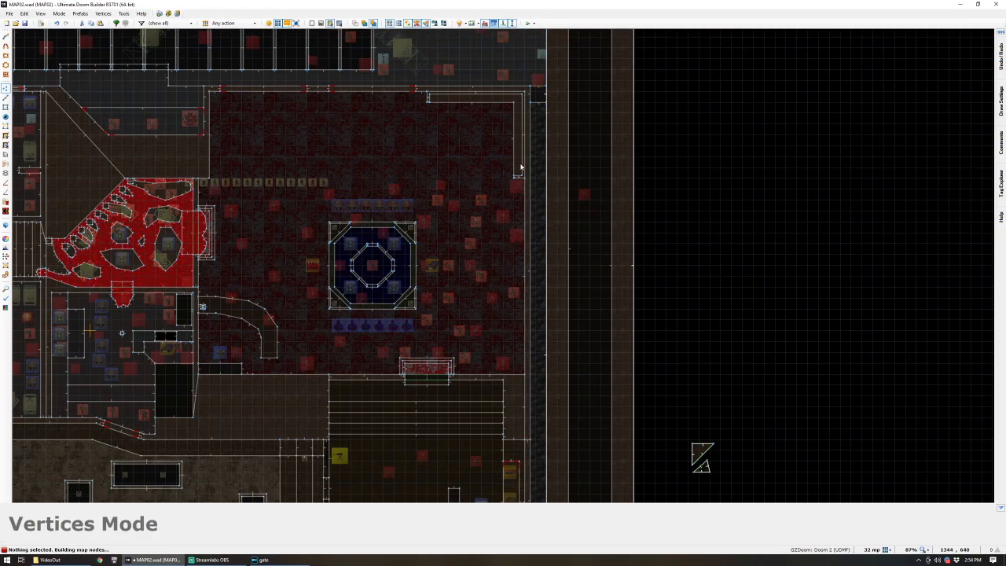
- Review the whole map layout in the 2D view, from the northern rooms to the southern edge
scroll(520, 166, "down", 4)
scroll(375, 281, "down", 1)
scroll(339, 96, "up", 2)
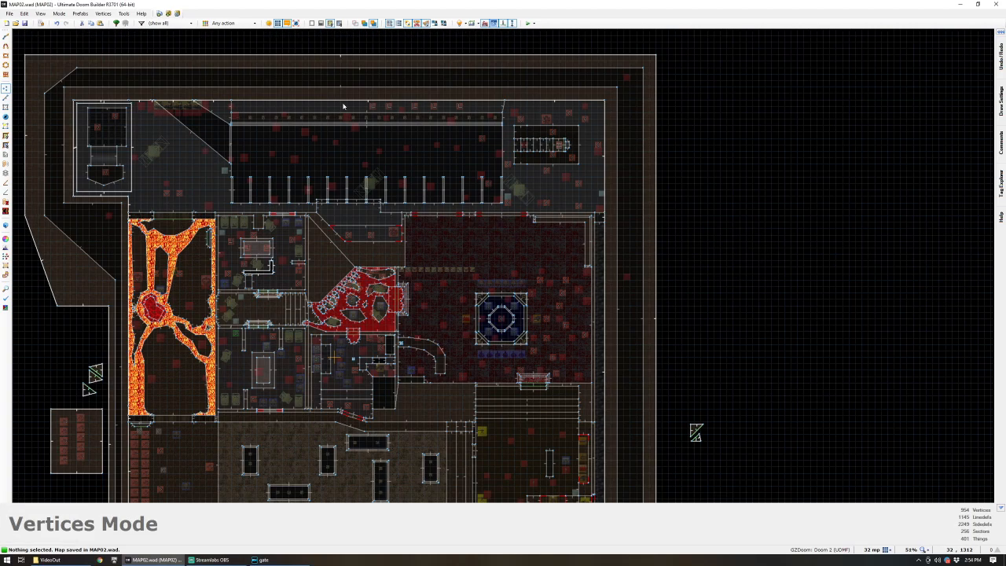
scroll(599, 272, "up", 1)
key("s")
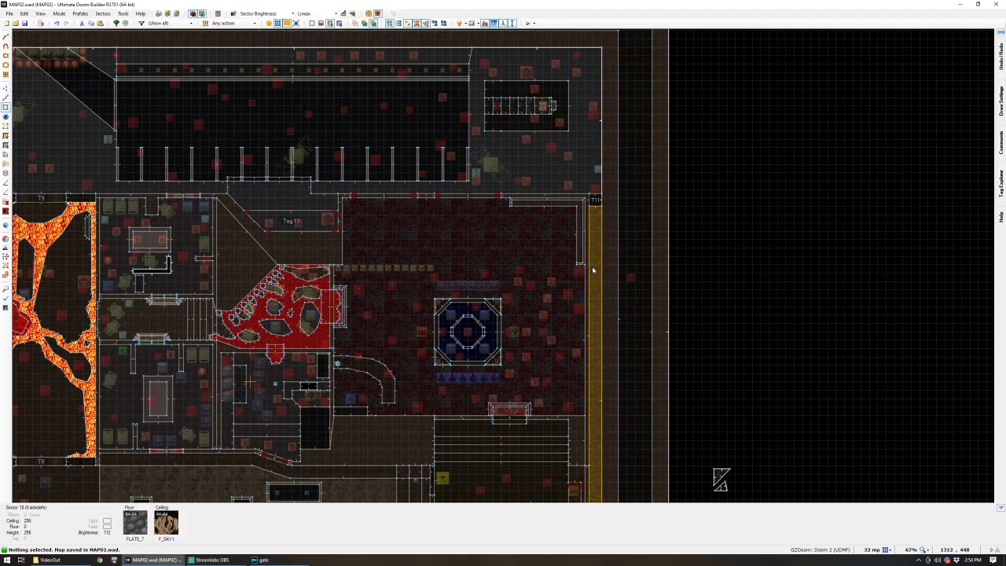
scroll(595, 214, "down", 4)
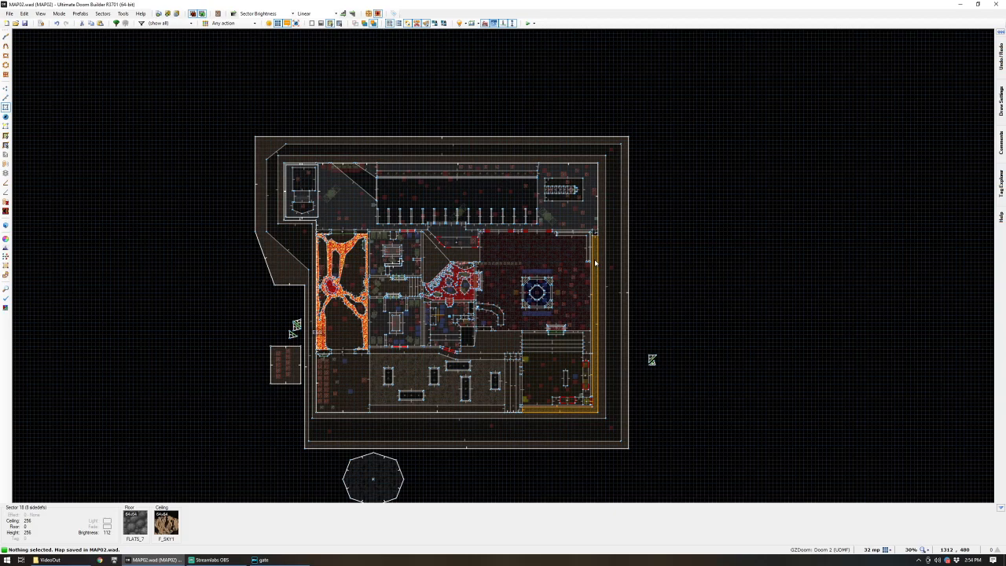
scroll(474, 196, "up", 4)
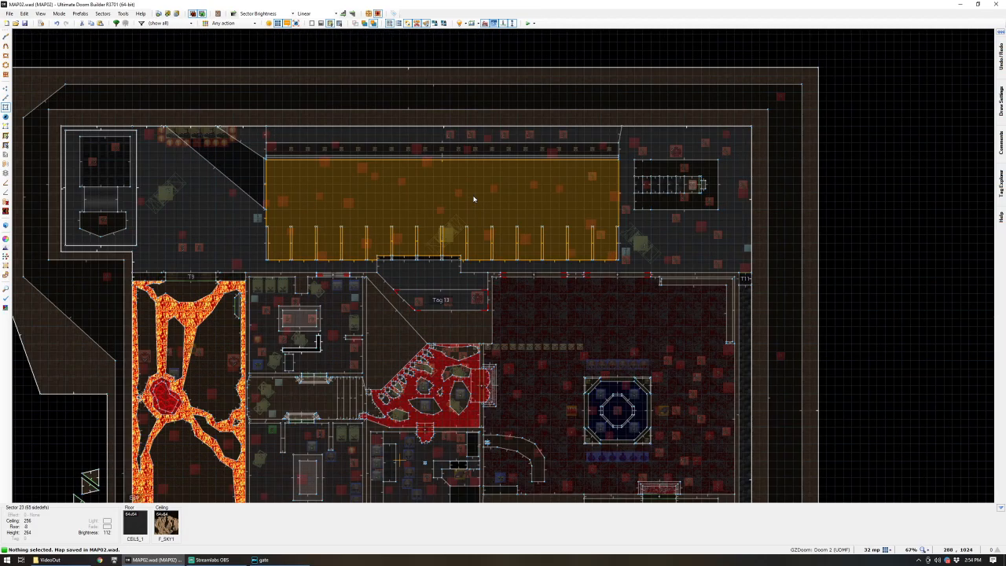
scroll(474, 199, "down", 4)
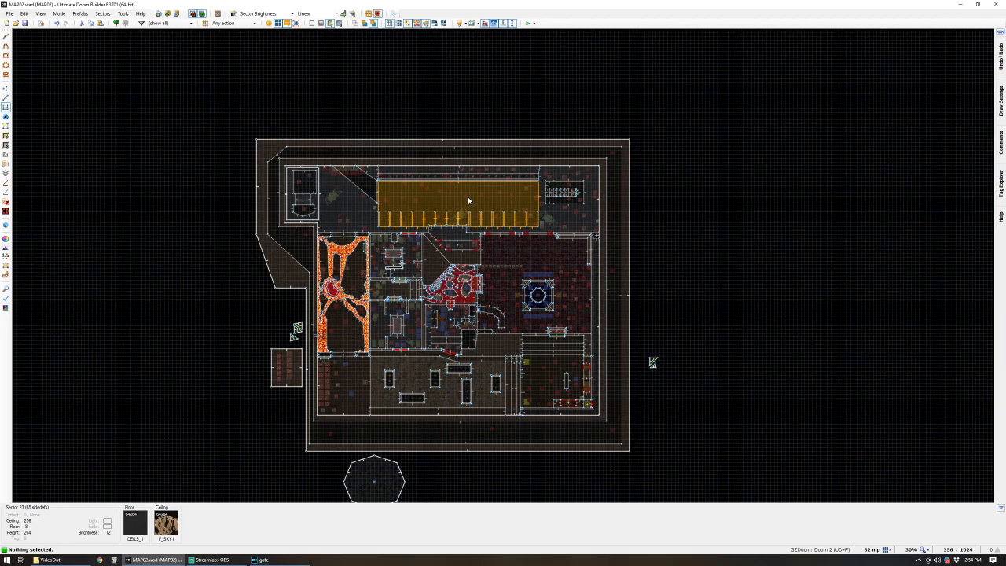
scroll(366, 462, "up", 5)
scroll(362, 460, "down", 5)
scroll(361, 460, "up", 2)
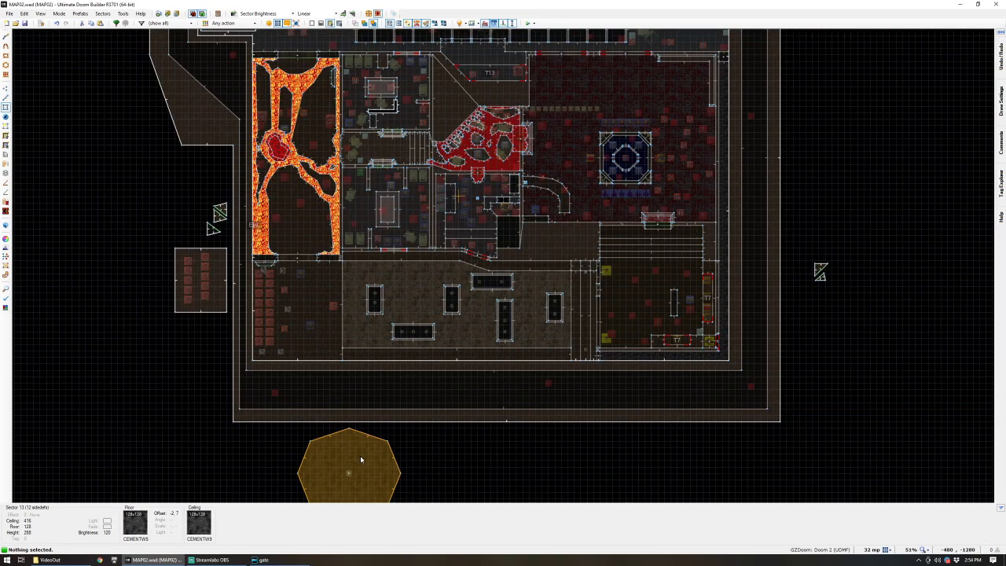
scroll(361, 460, "down", 4)
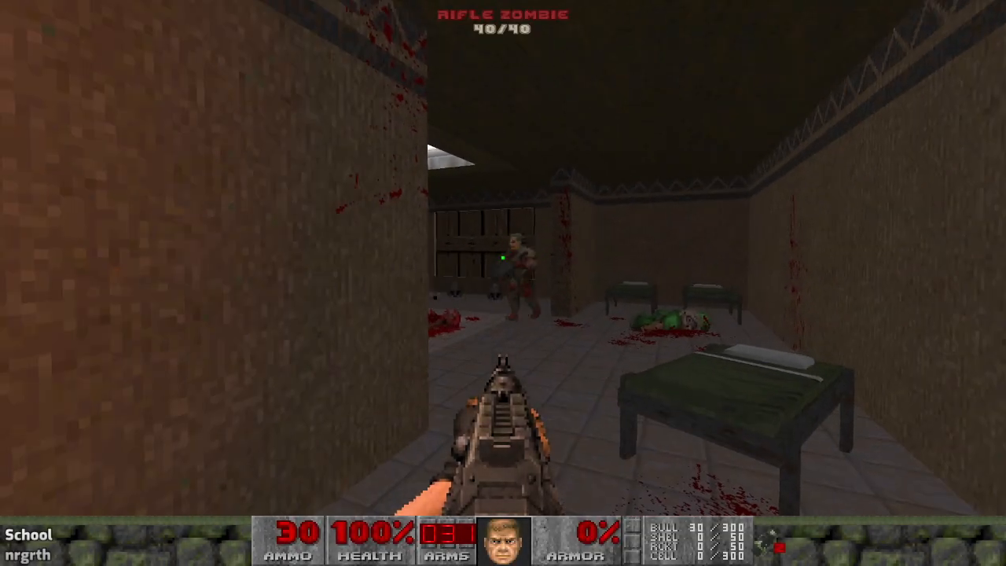
left_click(503, 258)
key("s")
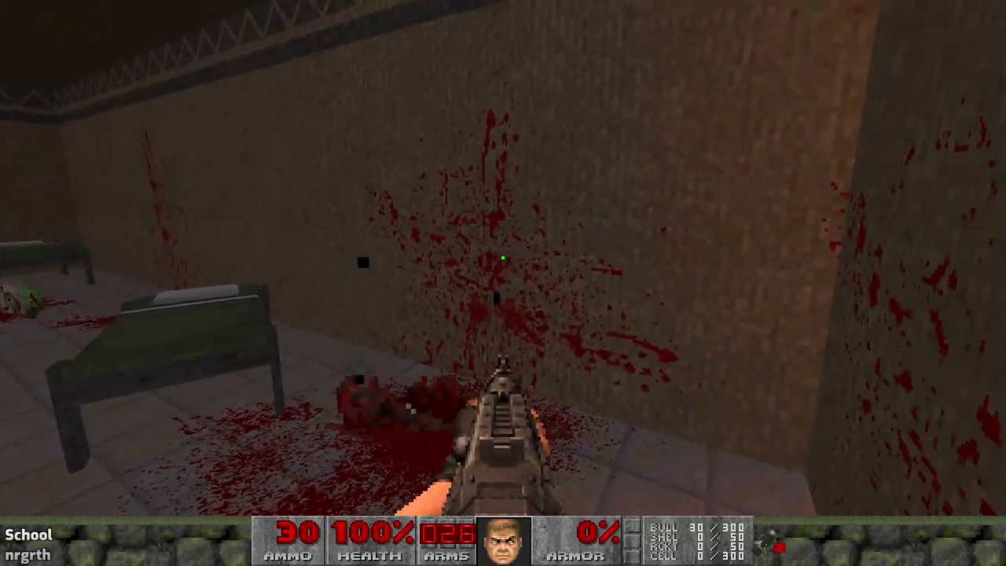
key("w")
key("w")
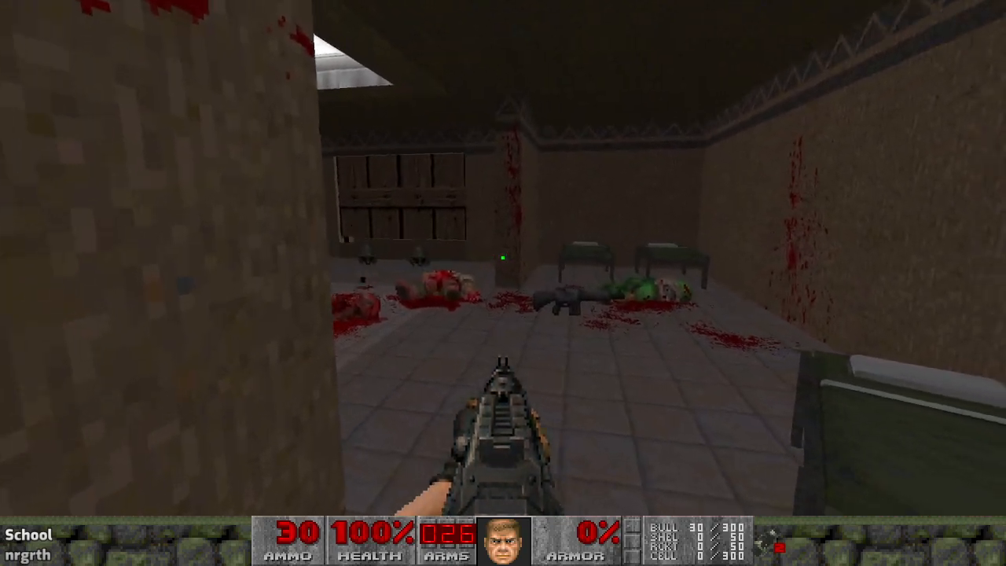
key("w")
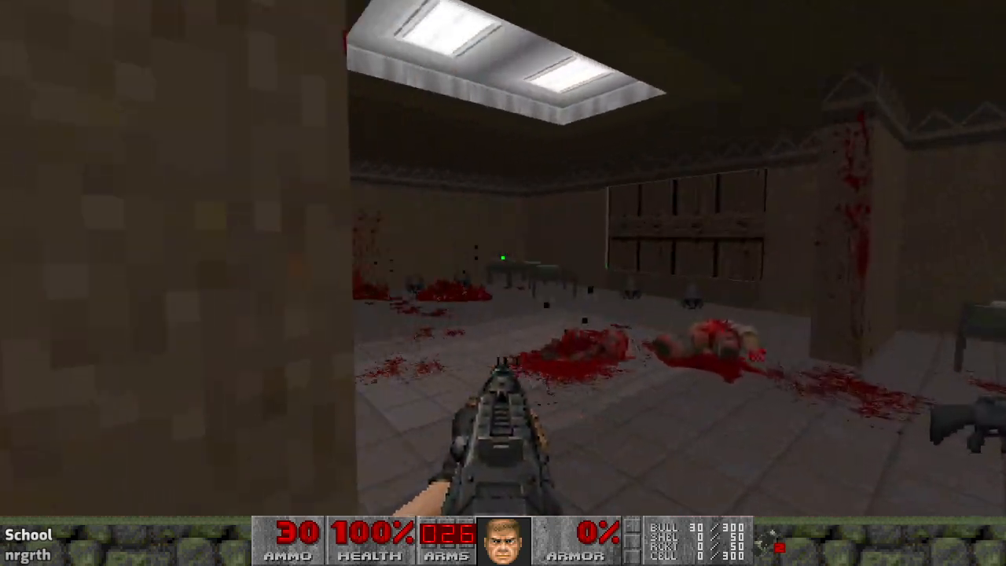
left_click(503, 258)
key("w")
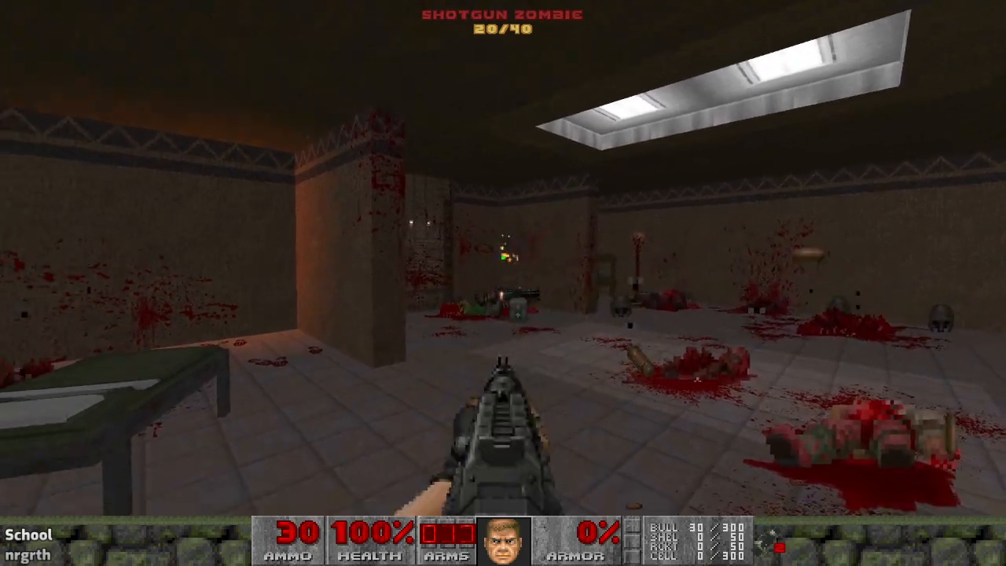
key("w")
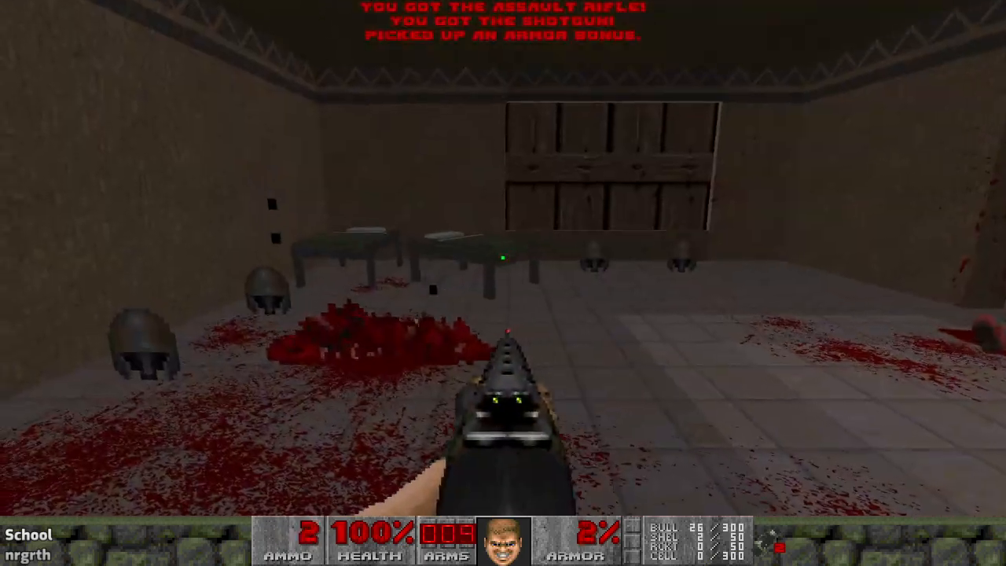
key("w")
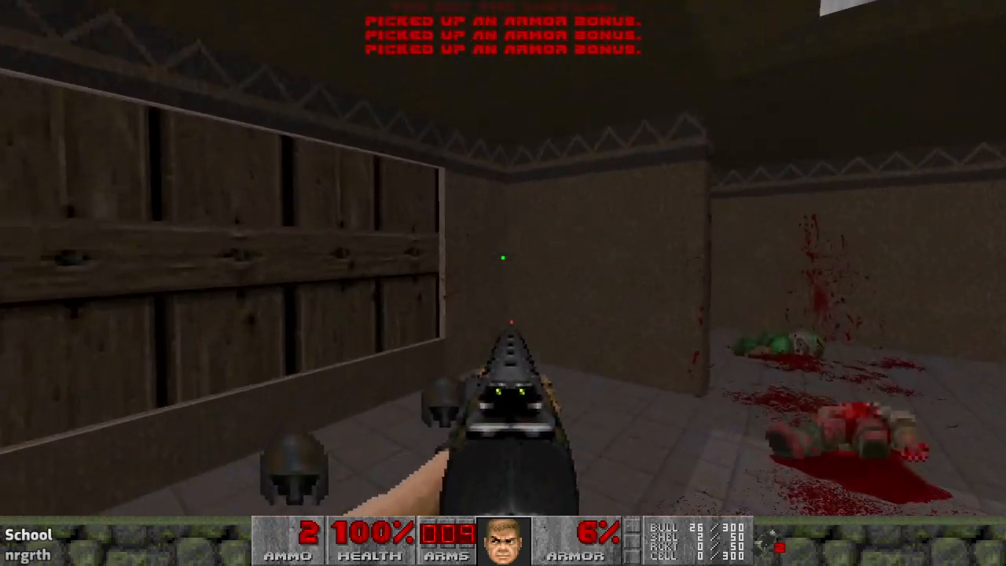
key("w")
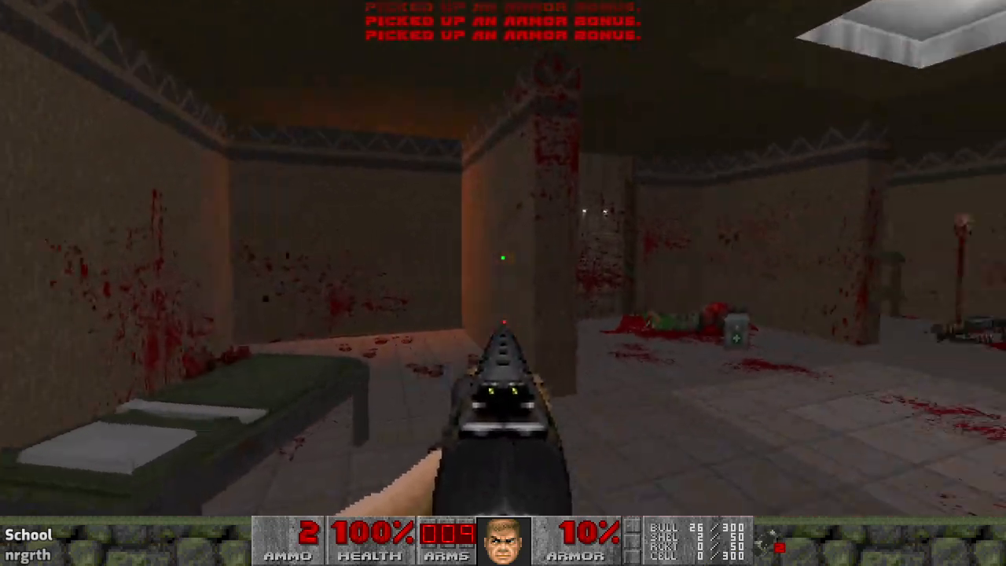
key("w")
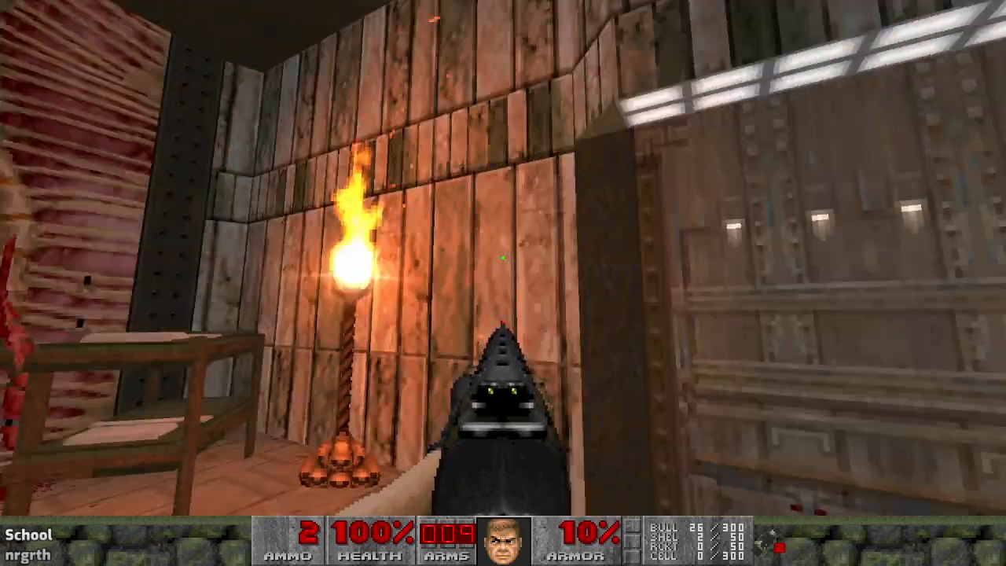
- Playtest the dark tiled room beside the wood-panelled hall, fighting the imps and SMG zombie around the crate
key("w")
key("w")
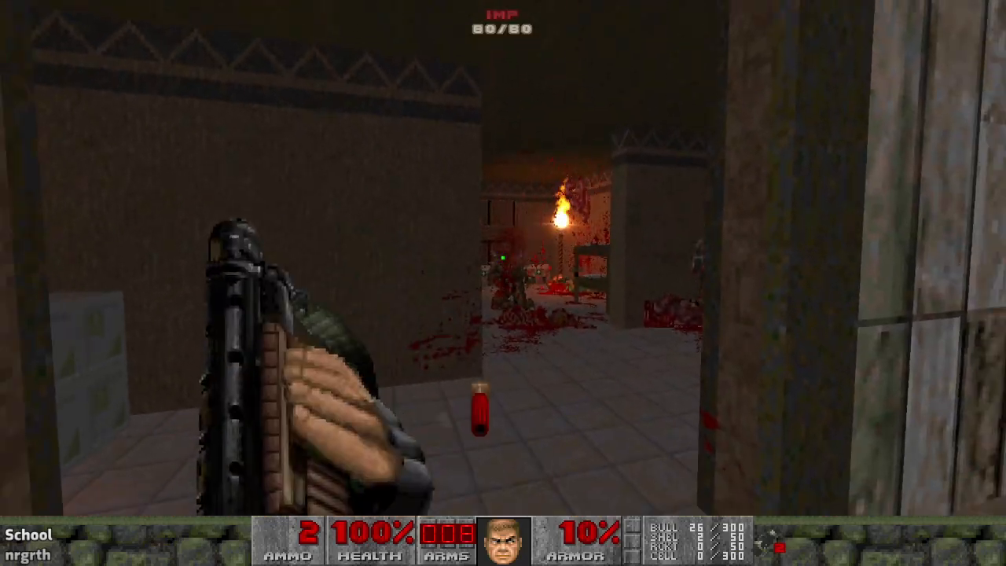
key("w")
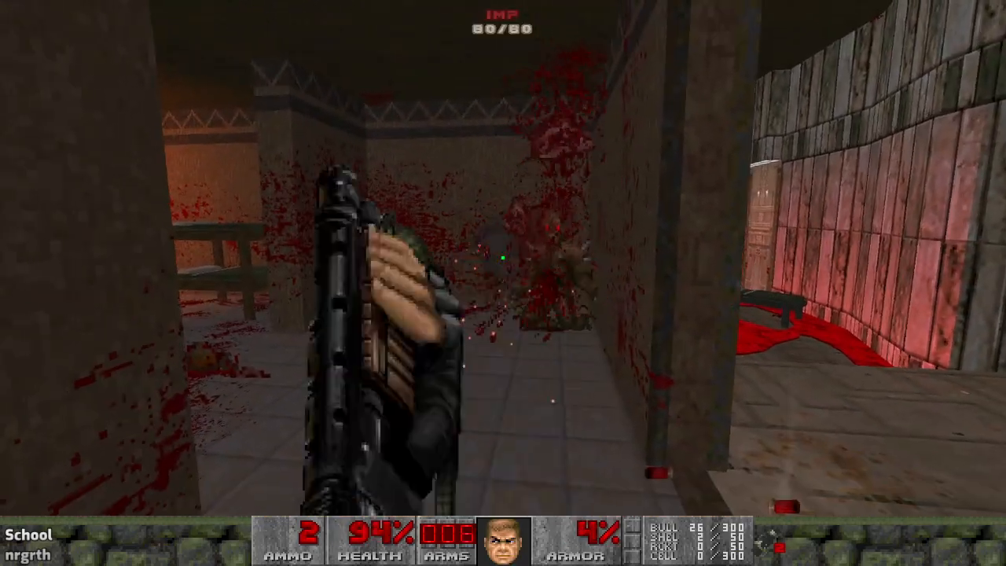
key("w")
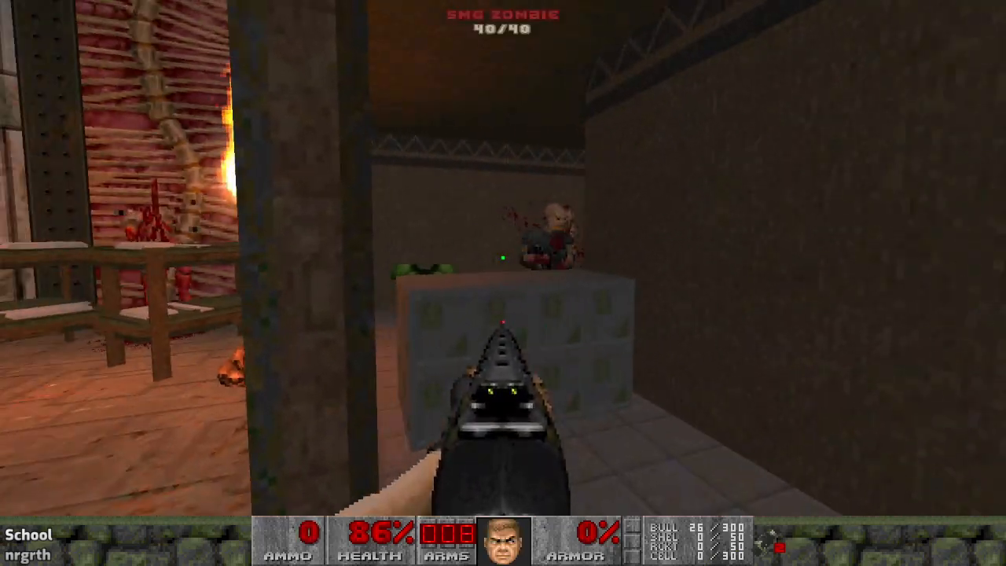
left_click(503, 258)
key("w")
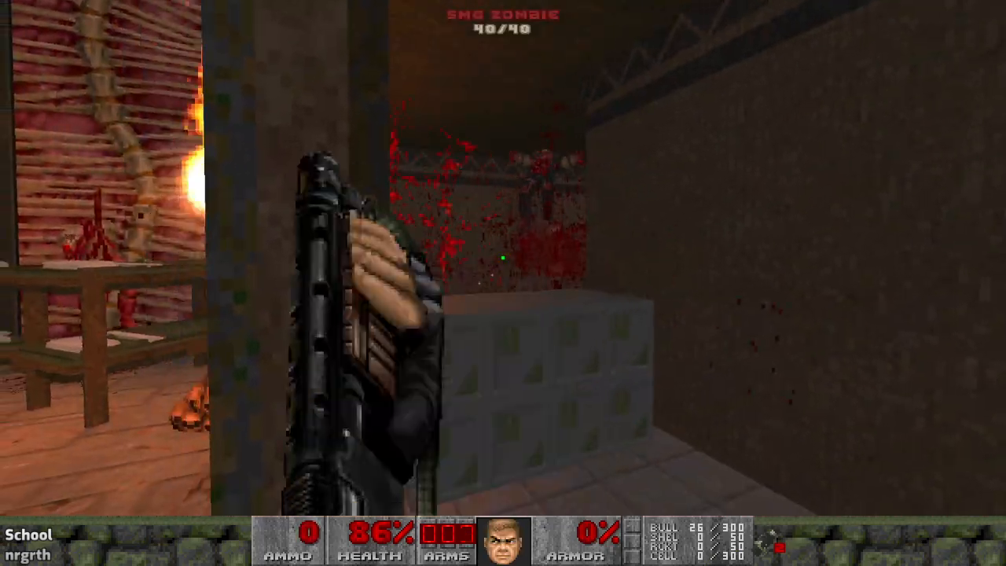
key("w")
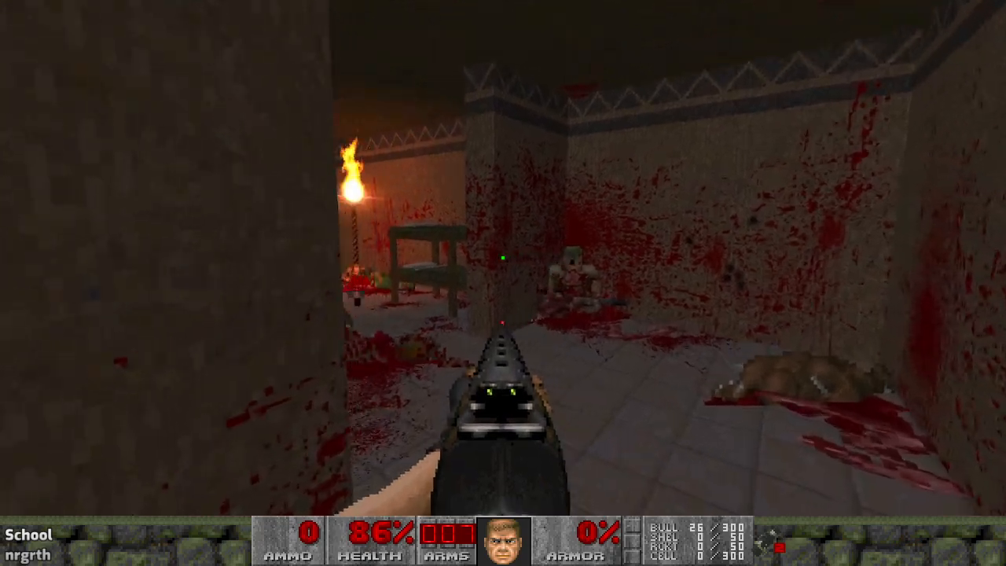
- Fight the pistol zombie and imps from behind the wall corner at the tiled room's entrance
left_click(503, 258)
key("a")
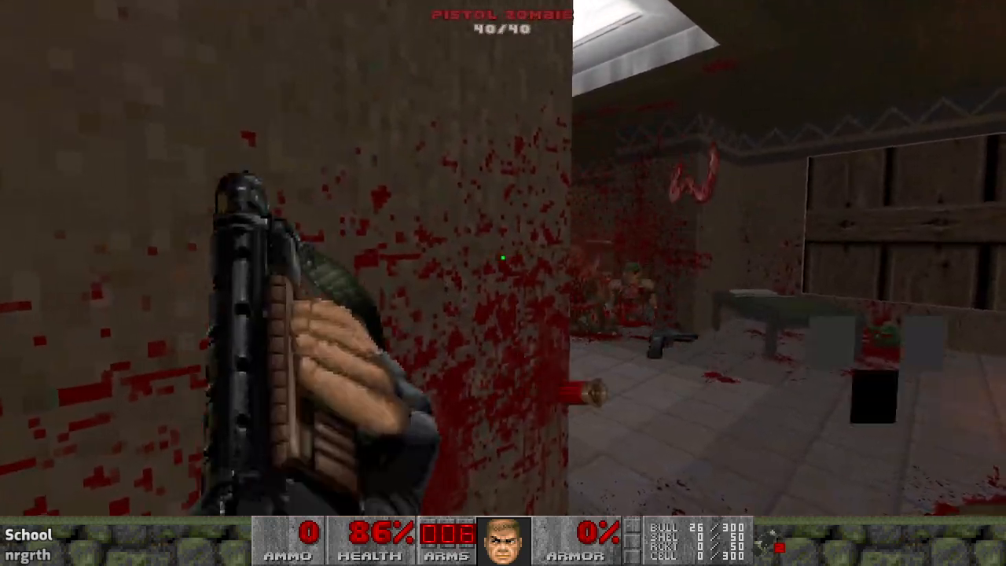
key("d")
left_click(503, 258)
key("a")
key("d")
left_click(503, 257)
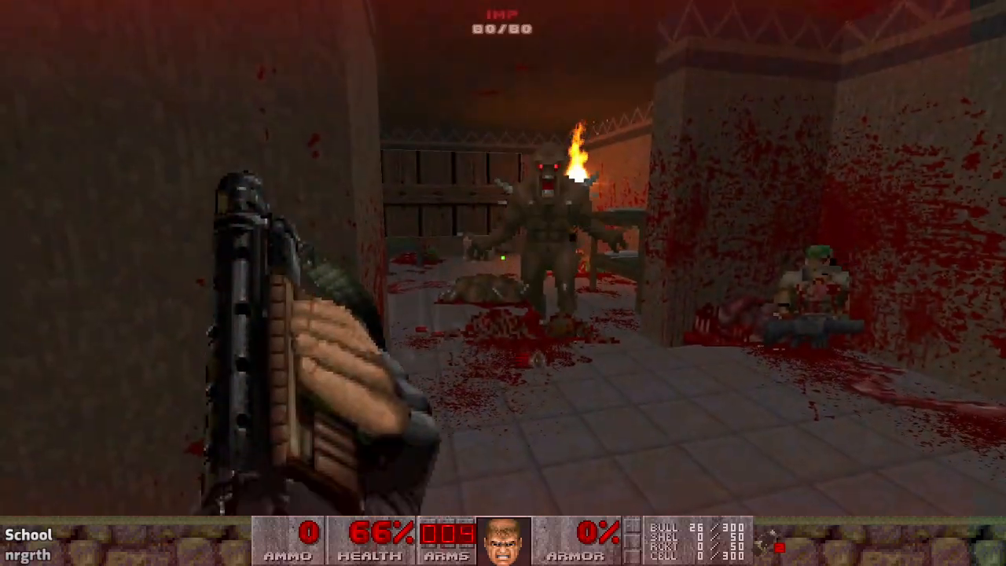
- Sweep the torchlit tiled room with the boarded window, collecting the medikits, dropped weapons and light armor
key("w")
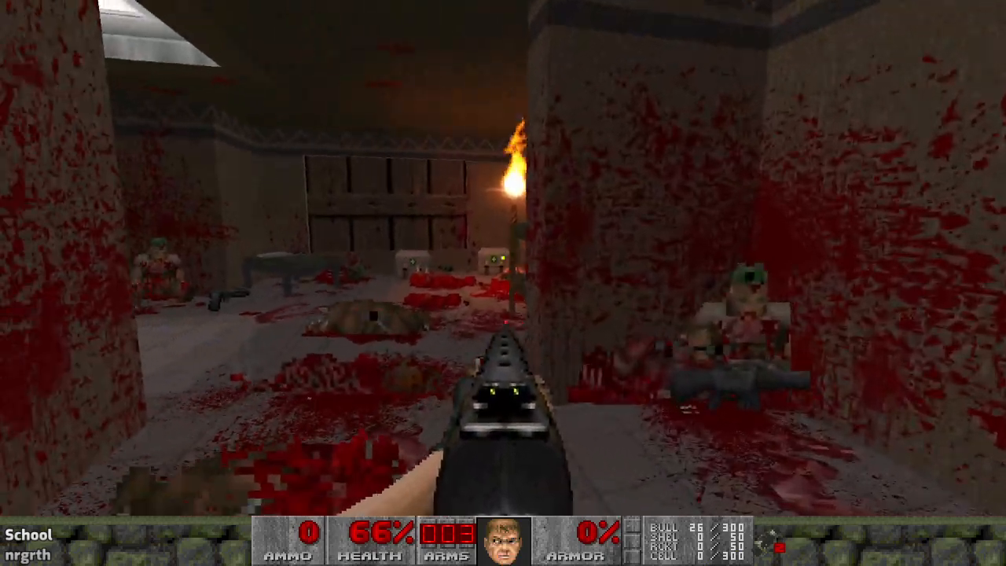
key("w")
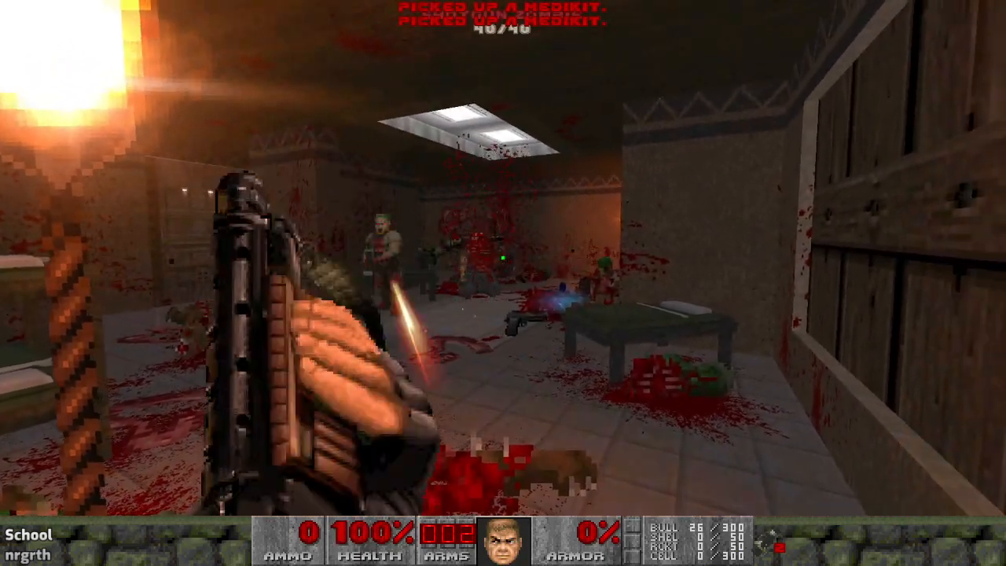
left_click(503, 258)
key("w")
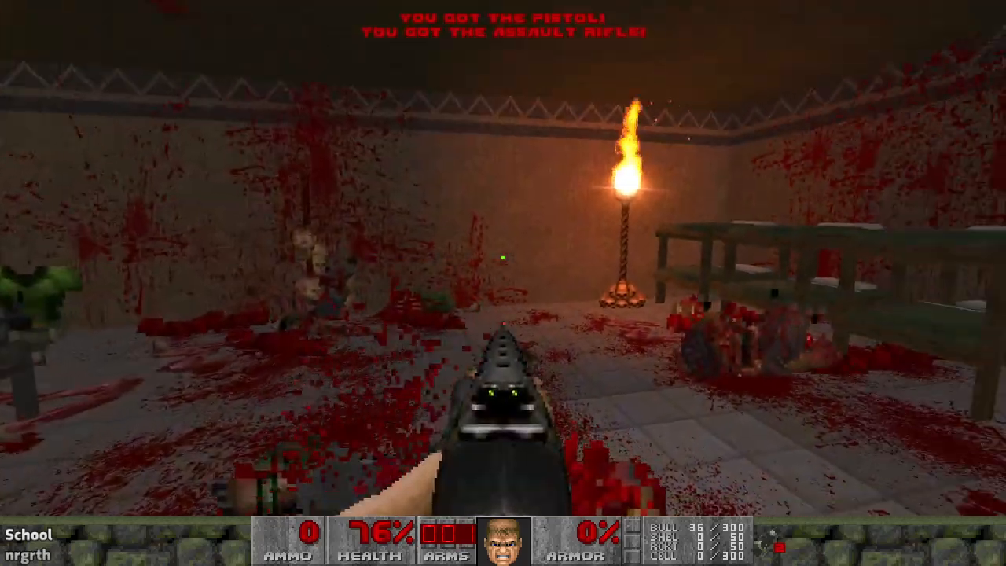
key("w")
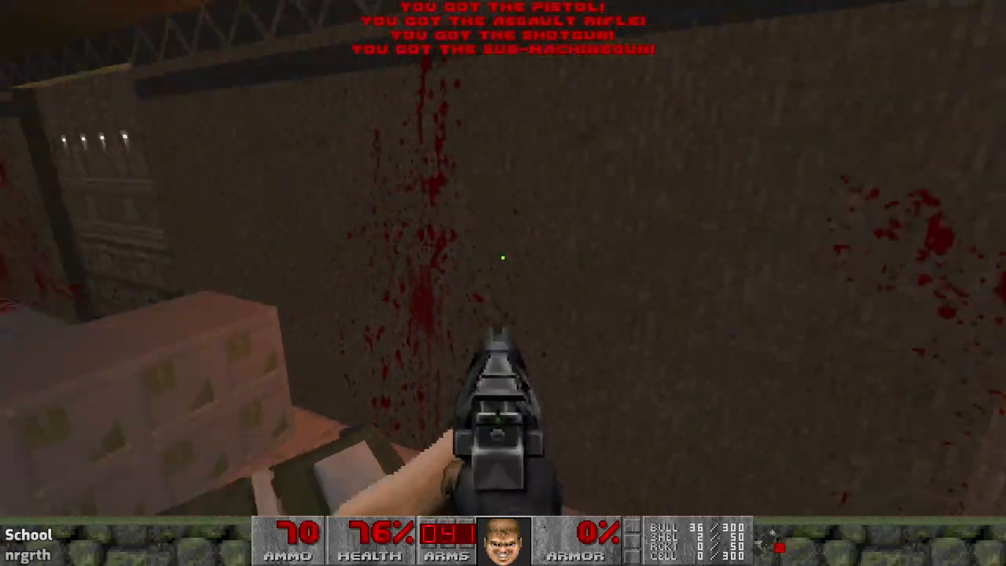
key("w")
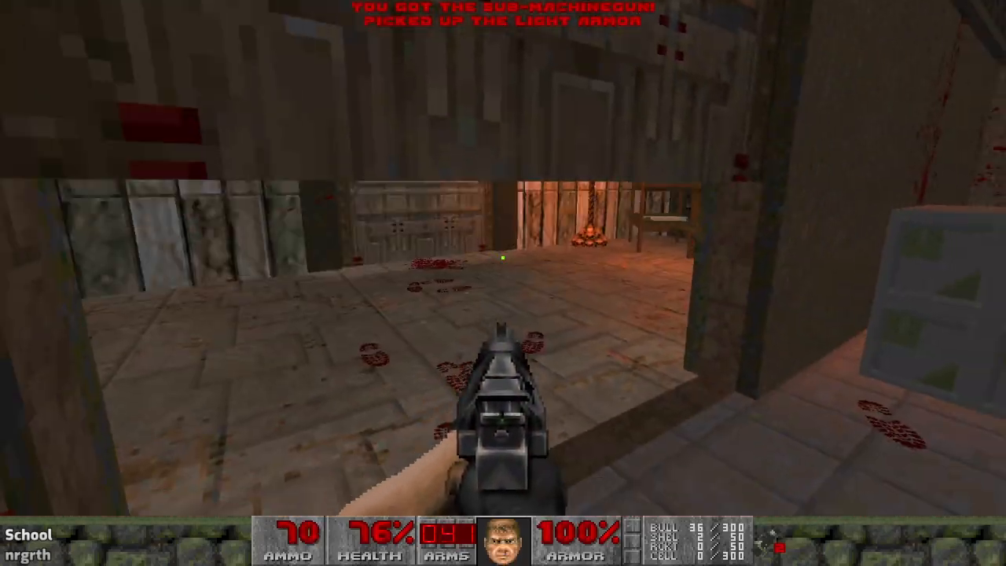
- Clear the red-floored hall of zombies and imps, collect the dropped weapons and stimpack, and quicksave the game
key("w")
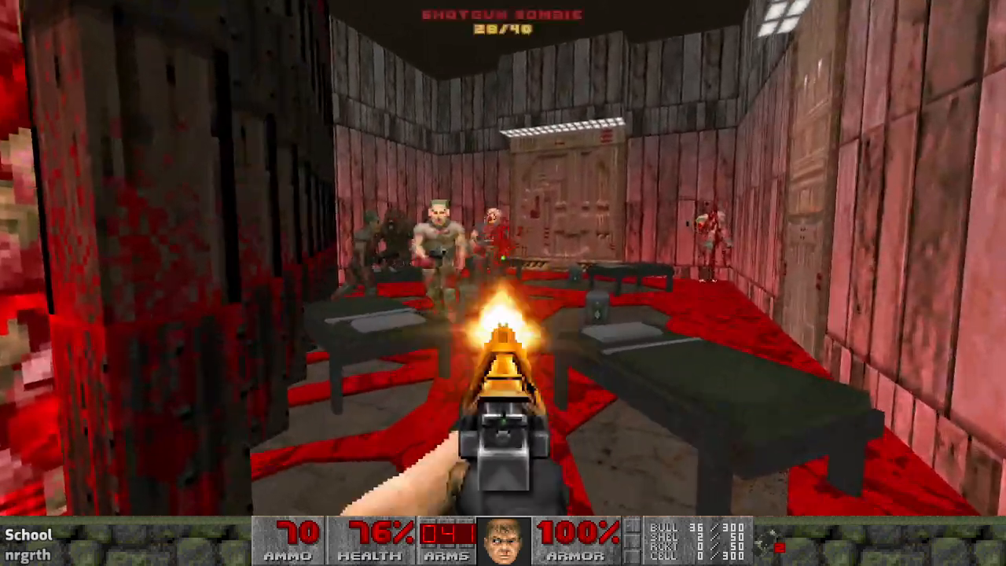
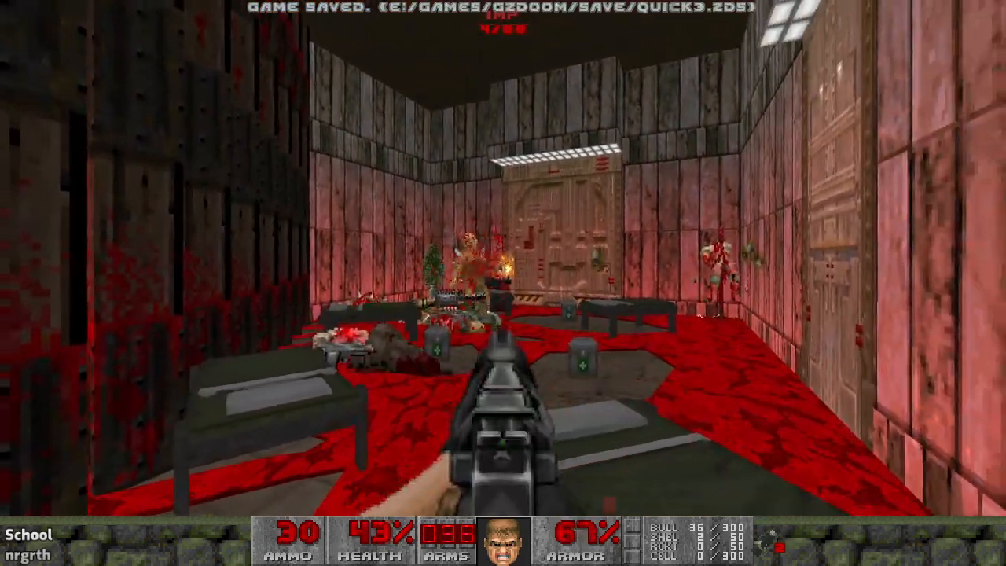
left_click(503, 283)
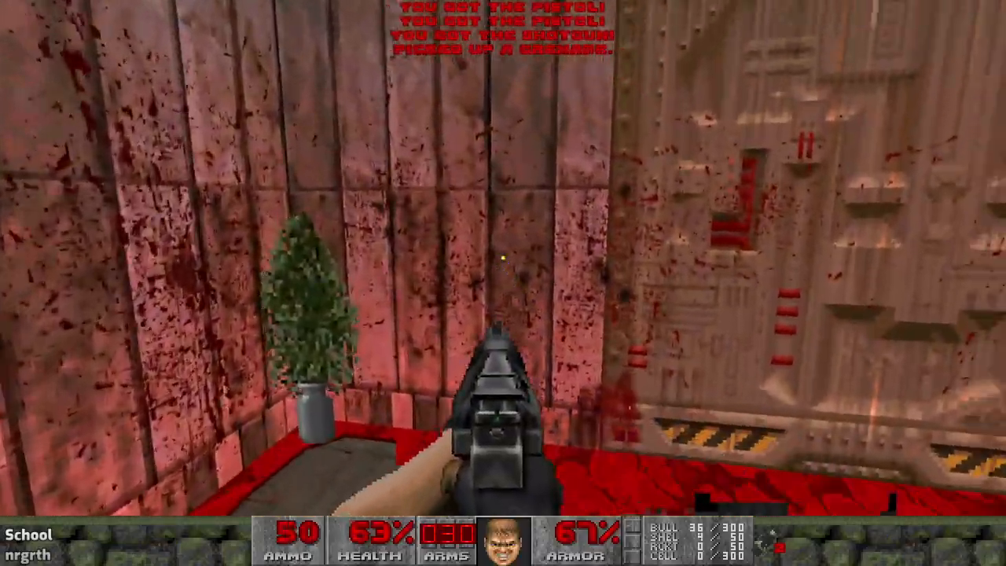
key("w")
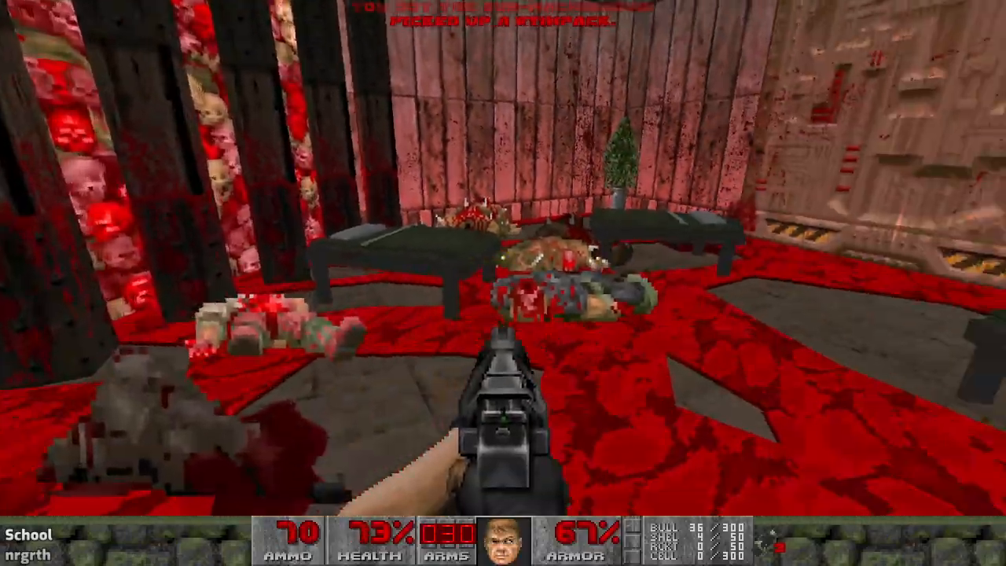
key("F6")
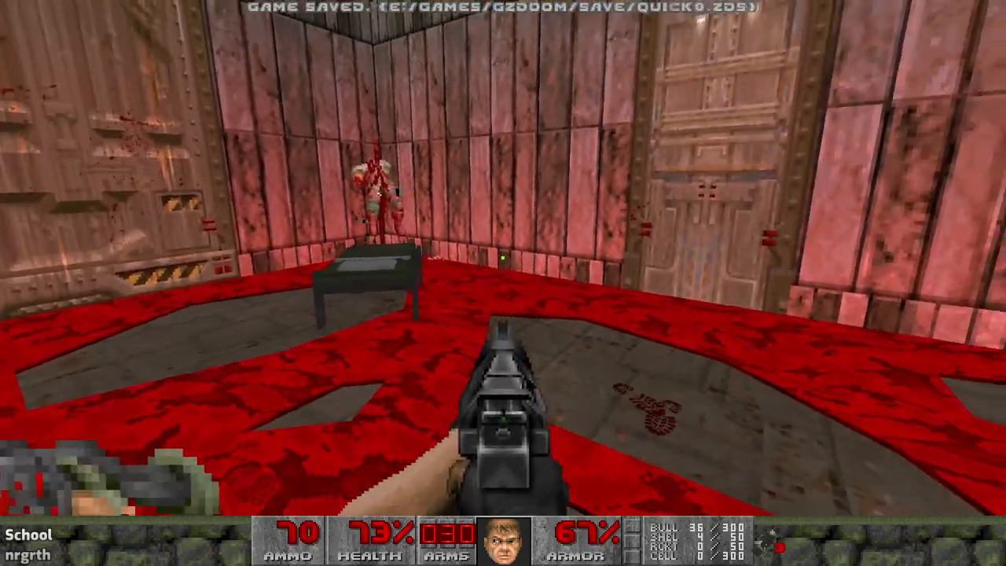
- Walk around the red-floored hall, open the narrow side door, and fire on the minigun zombie inside
key("w")
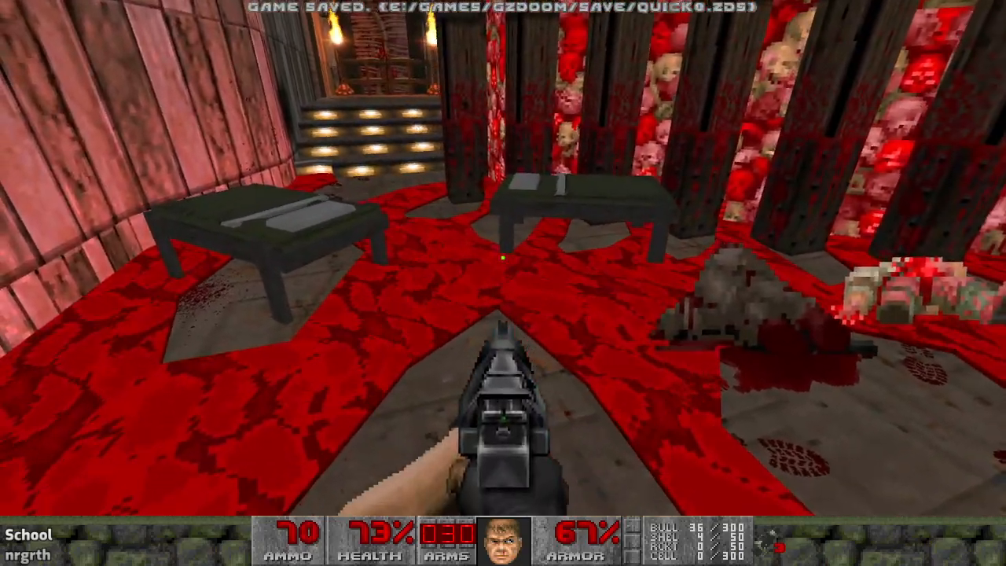
key("w")
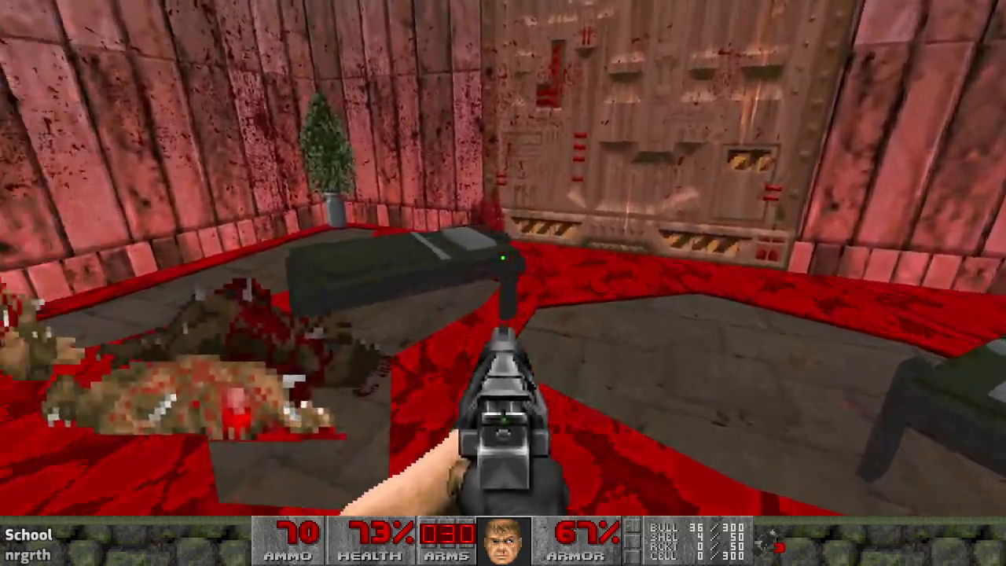
key("w")
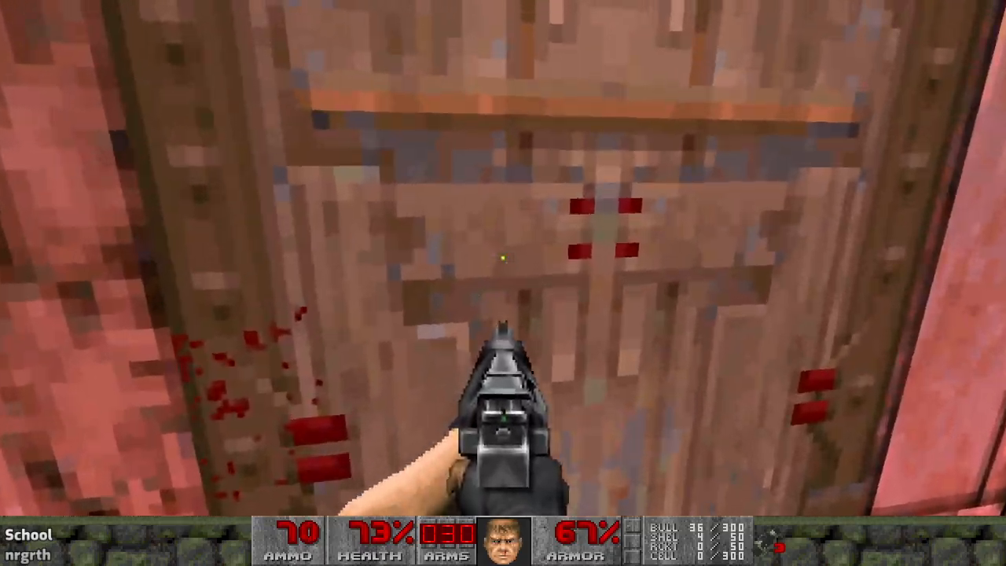
key("e")
key("s")
key("w")
left_click(503, 258)
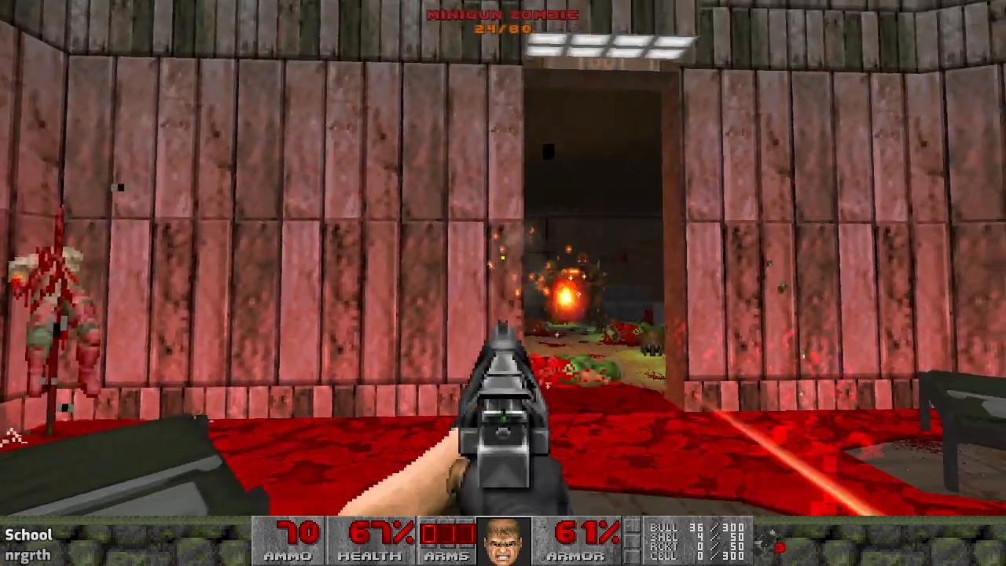
- Fight the imps beyond the open side door from the red-floored hall, strafing and reloading the rifle
key("a")
left_click(503, 258)
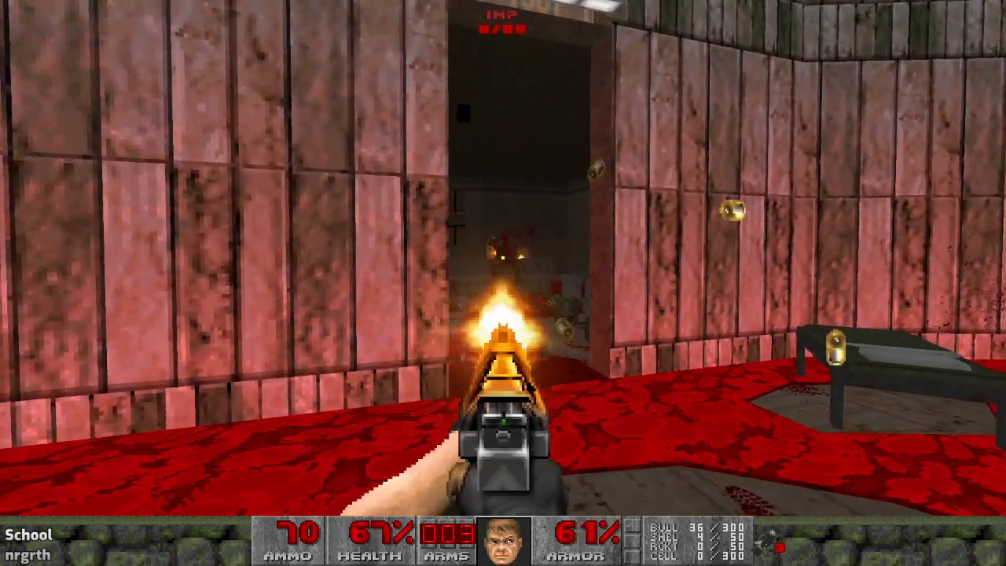
key("r")
key("d")
key("a")
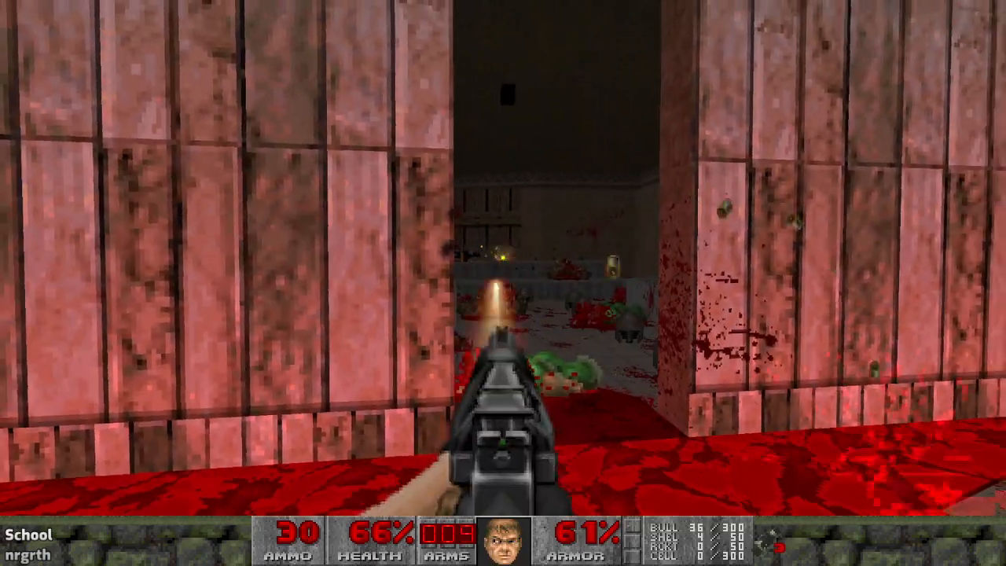
key("s")
key("r")
key("e")
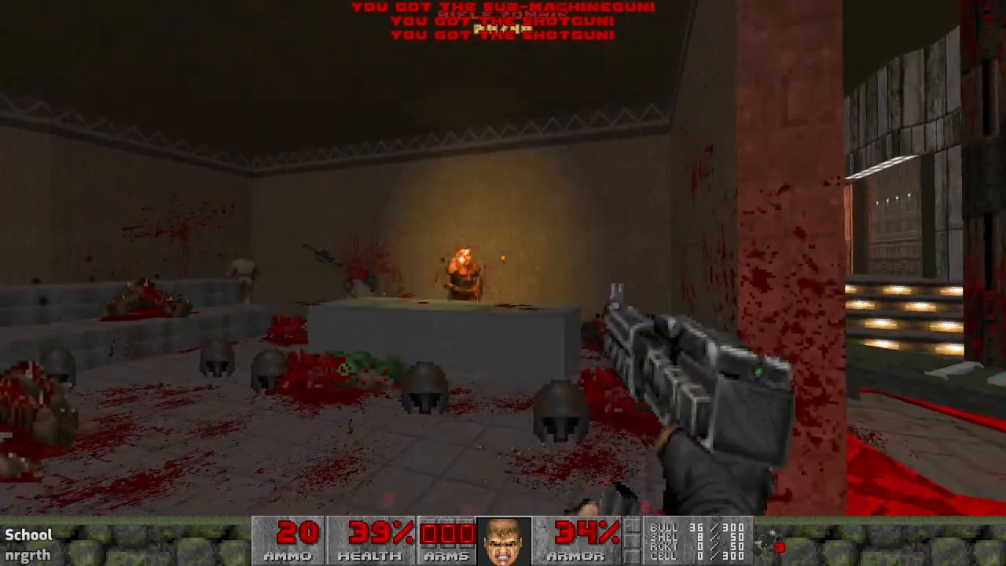
- Enter the locker room and shoot the remaining rifle and pistol zombies around the long counter
key("w")
left_click(503, 283)
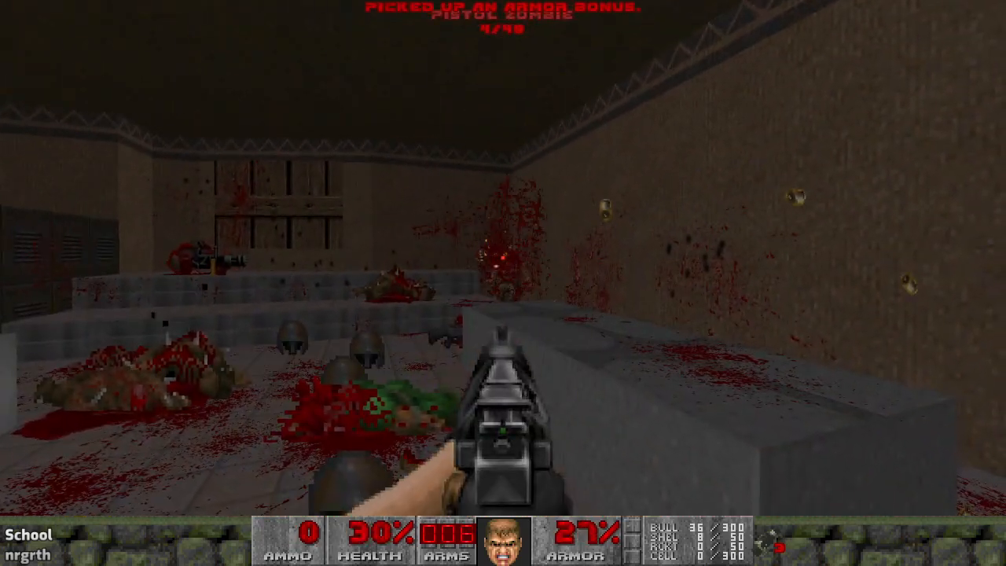
key("w")
left_click(503, 283)
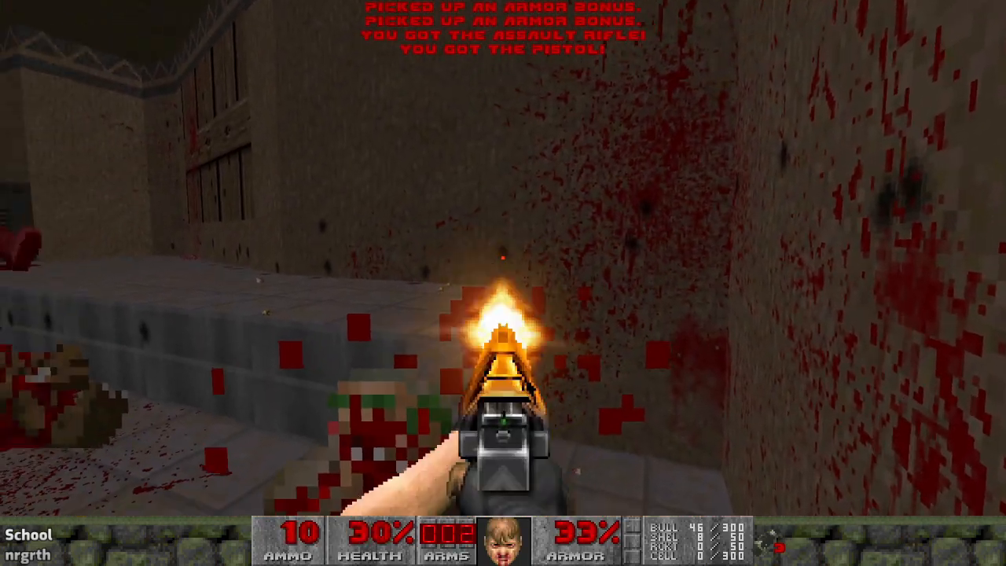
- Collect the minigun, rifle magazine, armor bonus and stimpacks in the locker room, and return to the large metal door
key("w")
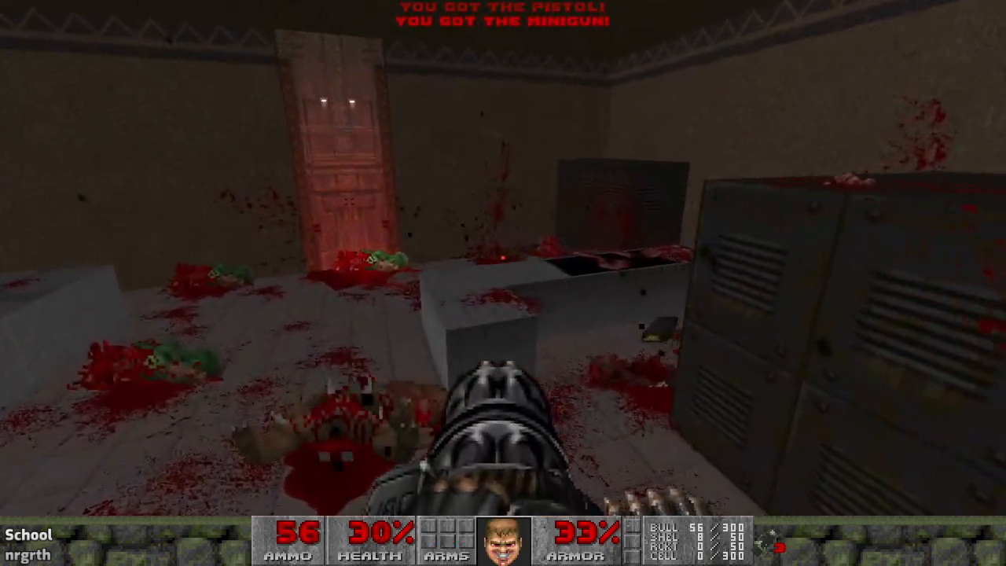
key("w")
key("w")
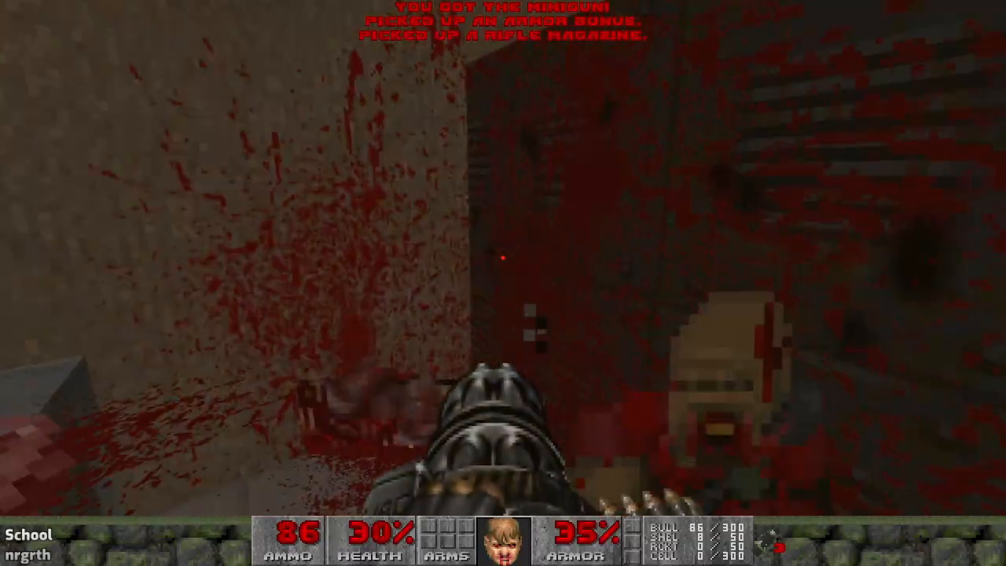
key("w")
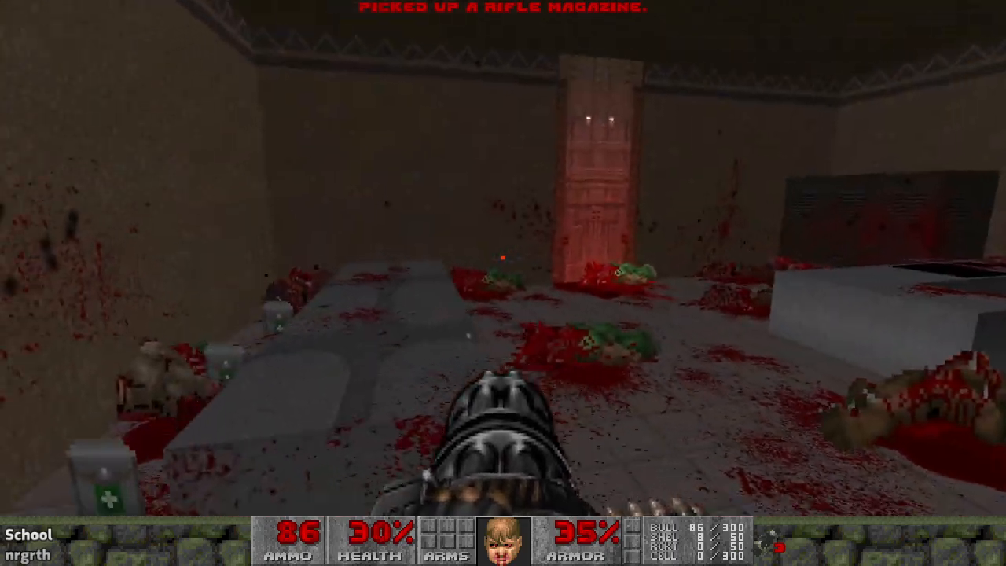
key("w")
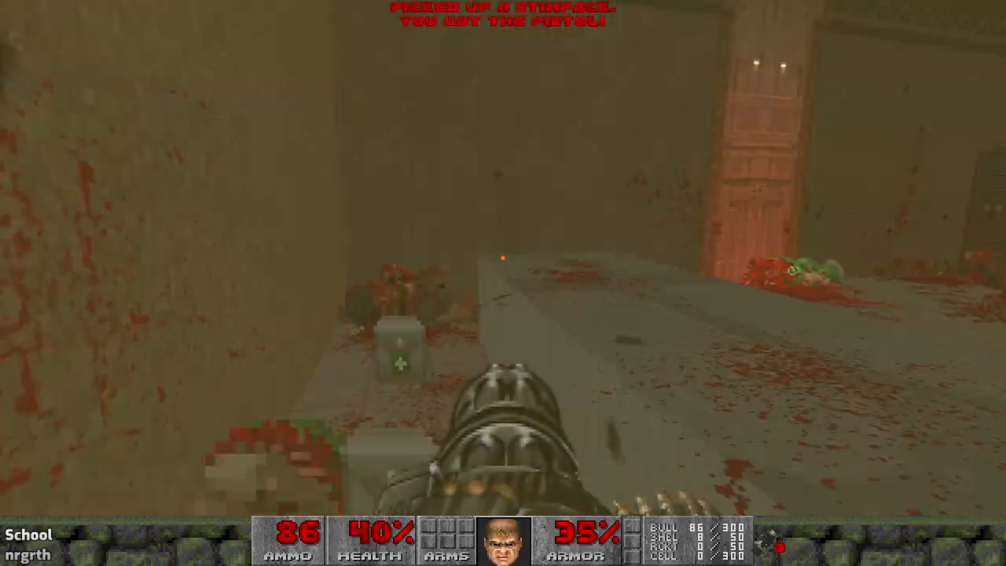
key("w")
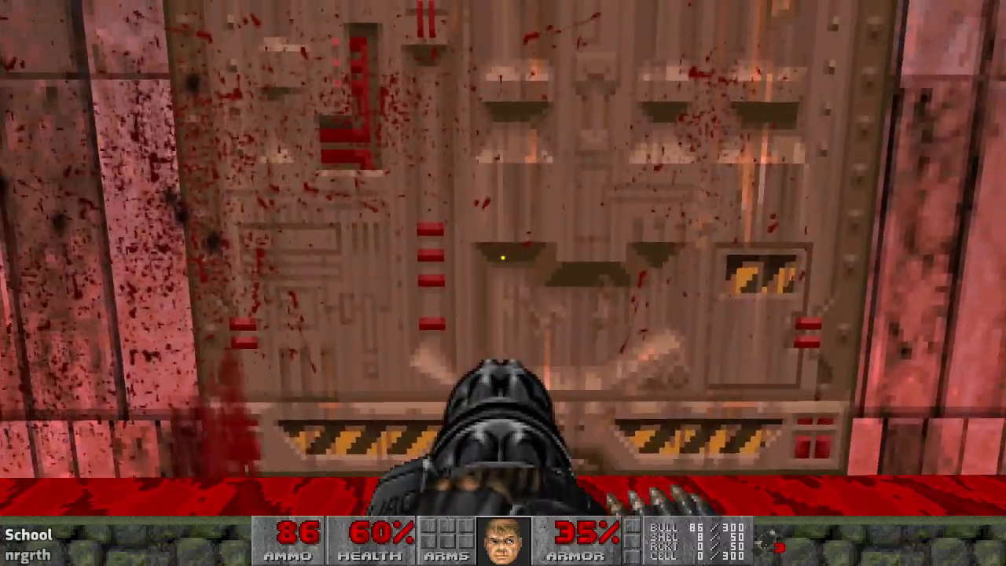
- Open the large metal door and fire the minigun at the imps and Hell Knights in the tiled hall
key("w")
key("e")
left_click(503, 258)
left_click(503, 283)
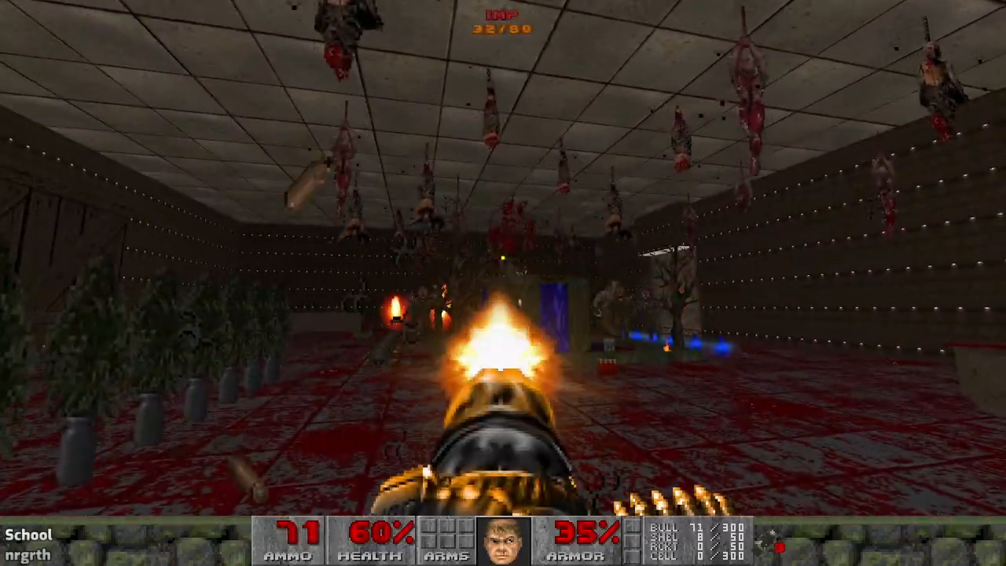
left_click(504, 283)
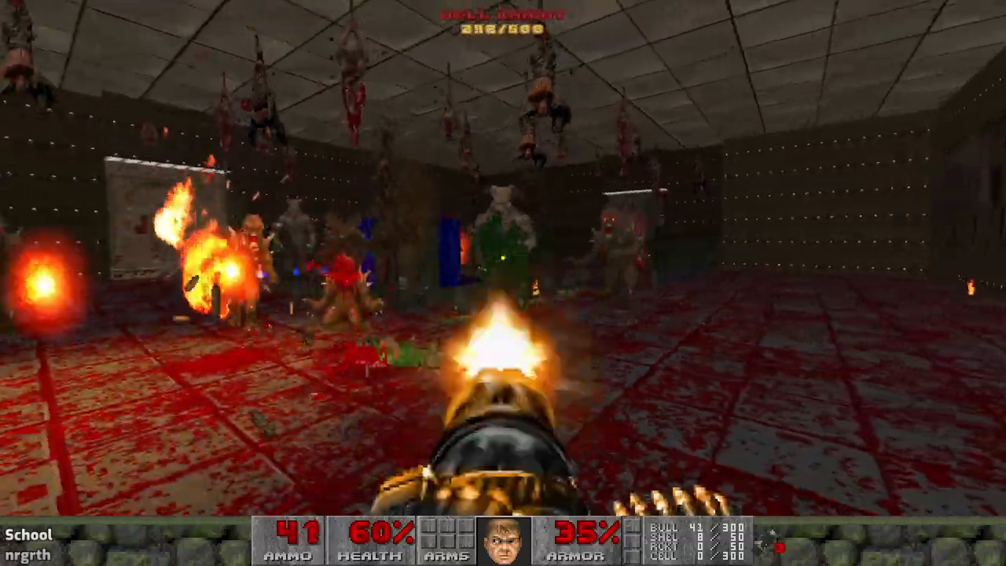
left_click(503, 283)
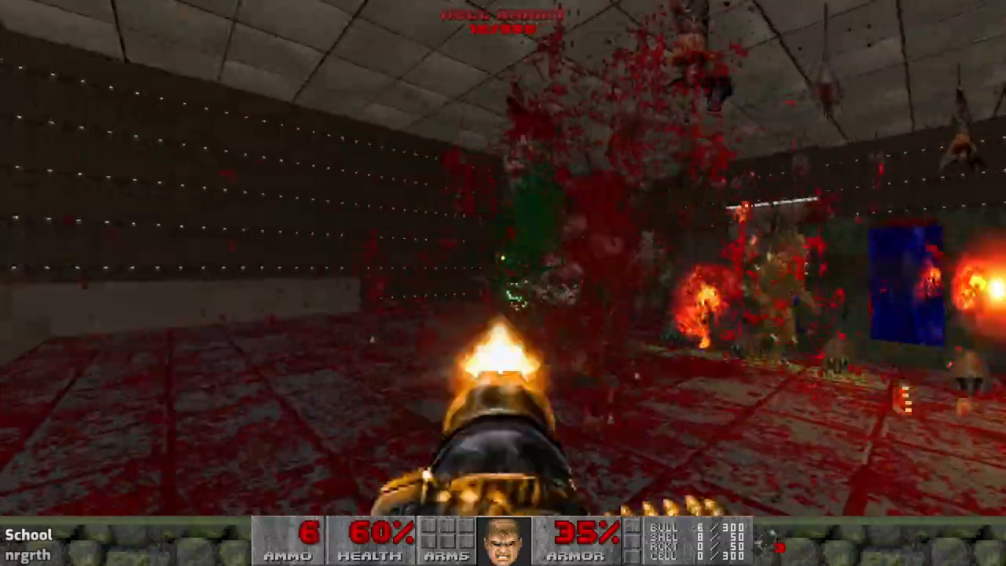
- Fight the remaining imps and Hell Knight in the tiled hall with the shotgun while collecting health and armor bonuses
left_click(503, 284)
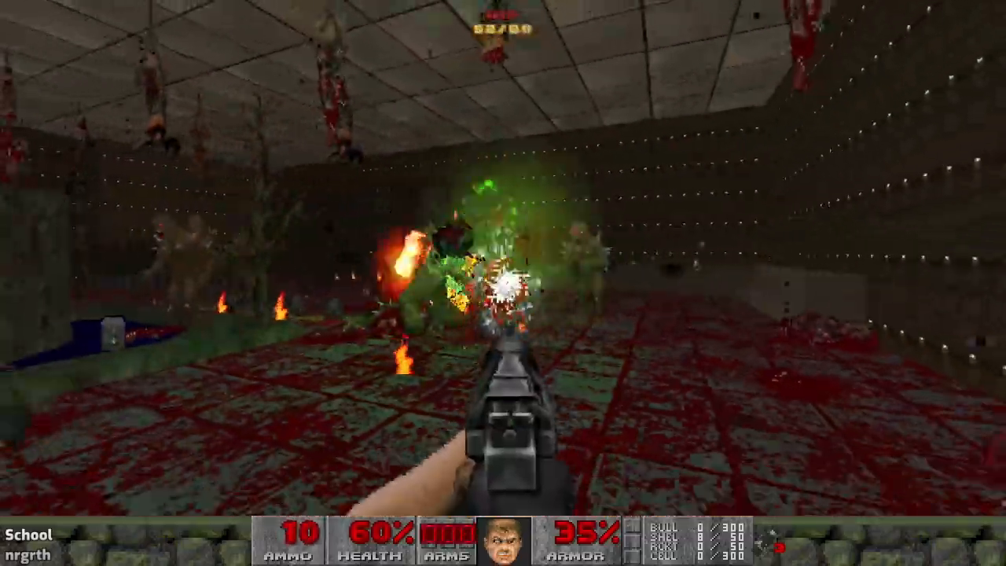
left_click(504, 283)
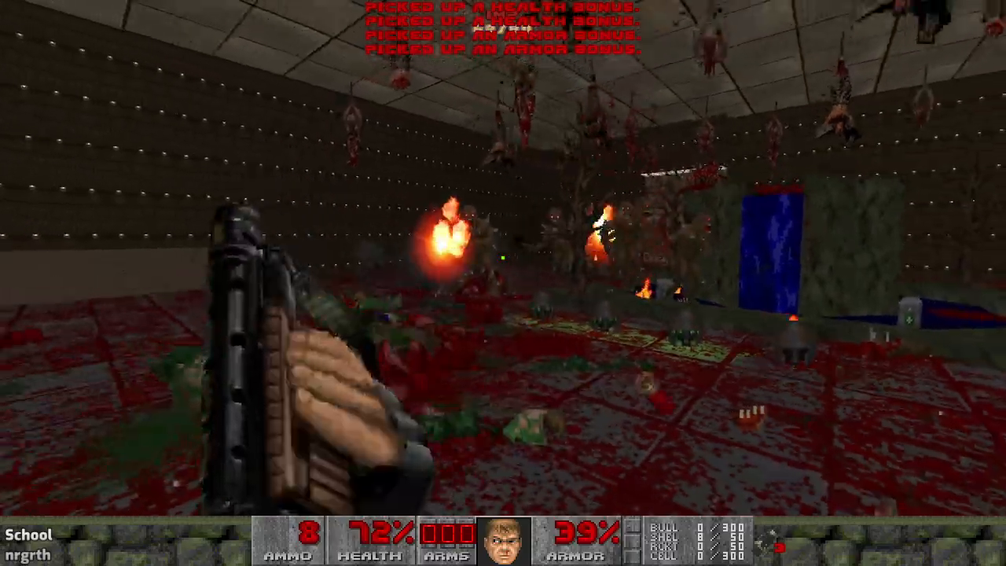
left_click(503, 283)
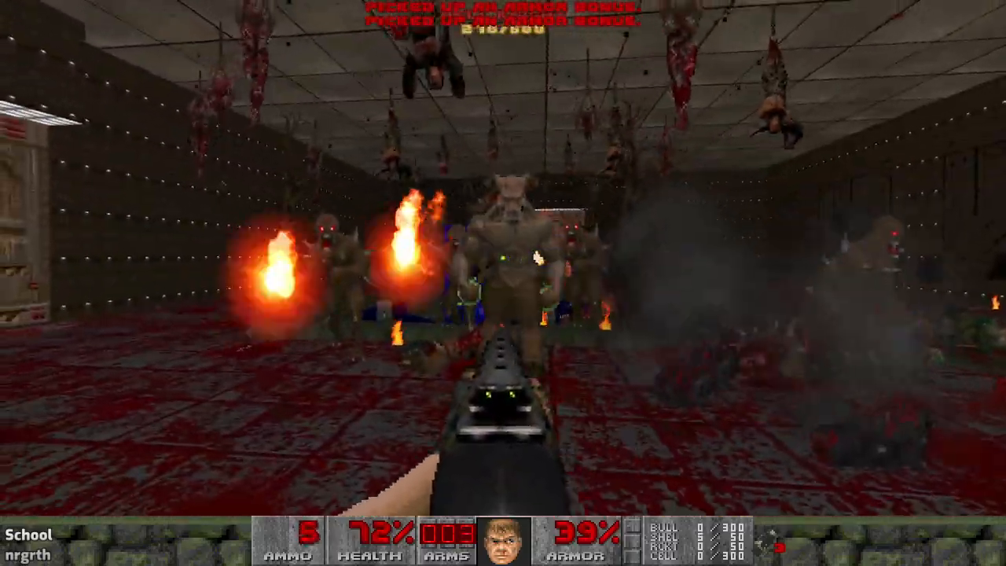
left_click(503, 283)
left_click(504, 283)
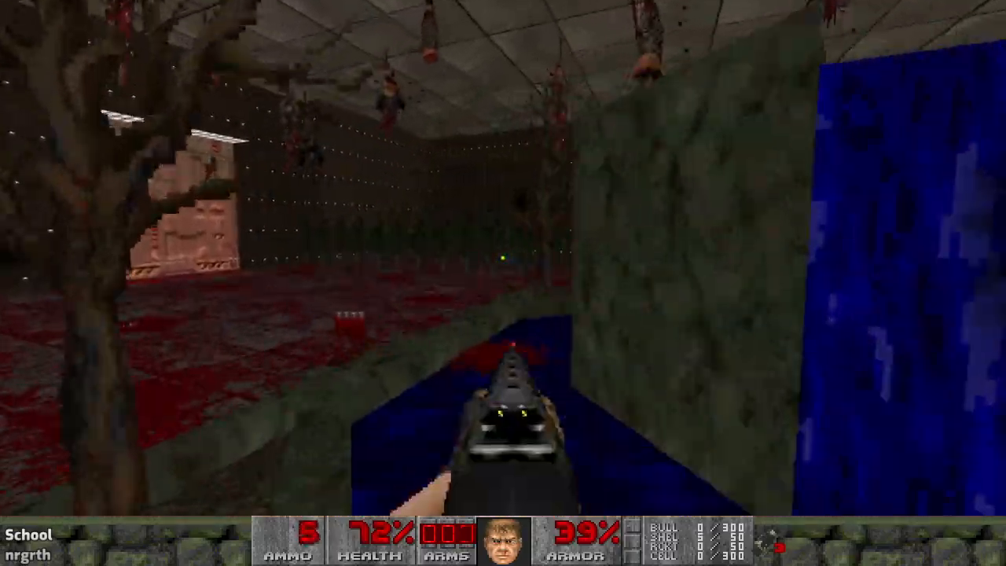
- Circle the central pool block, reloading the shotgun and shooting the last monsters in the tiled hall
left_click(504, 283)
left_click(503, 283)
left_click(503, 283)
left_click(504, 283)
left_click(504, 283)
key("r")
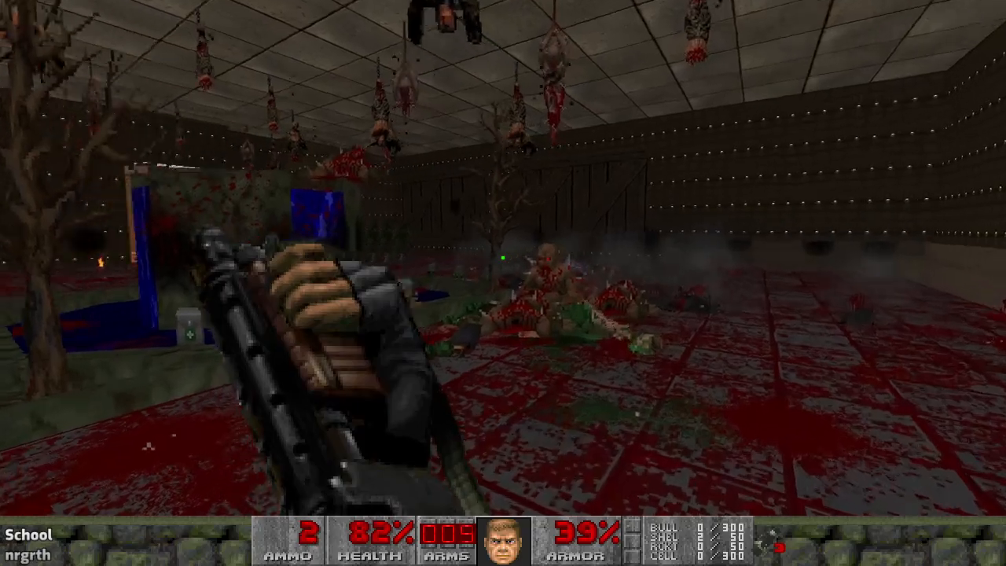
left_click(503, 283)
key("w")
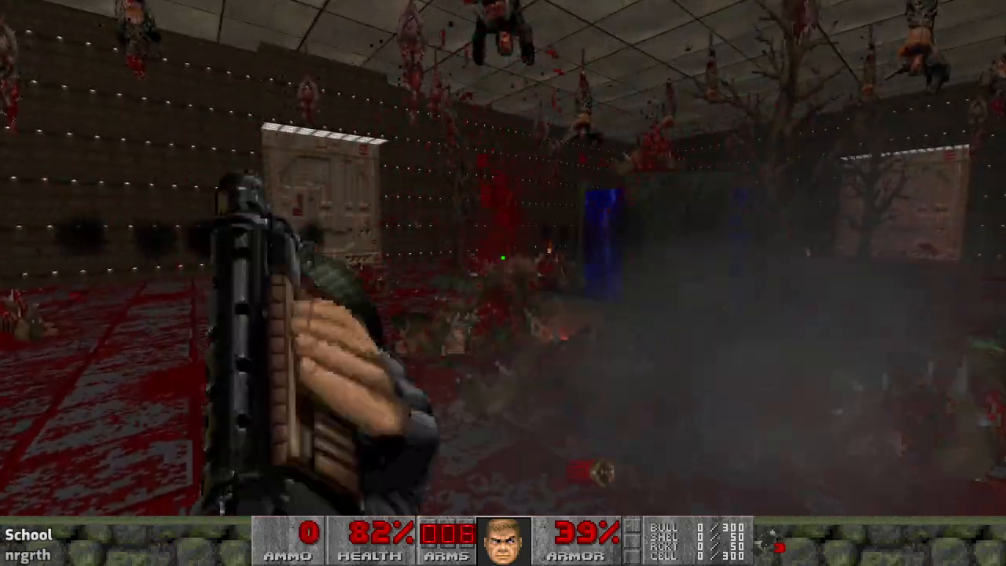
- Collect the rifle magazine, stimpacks, health and armor bonuses and light armor around the hall, and quick-save the game
key("w")
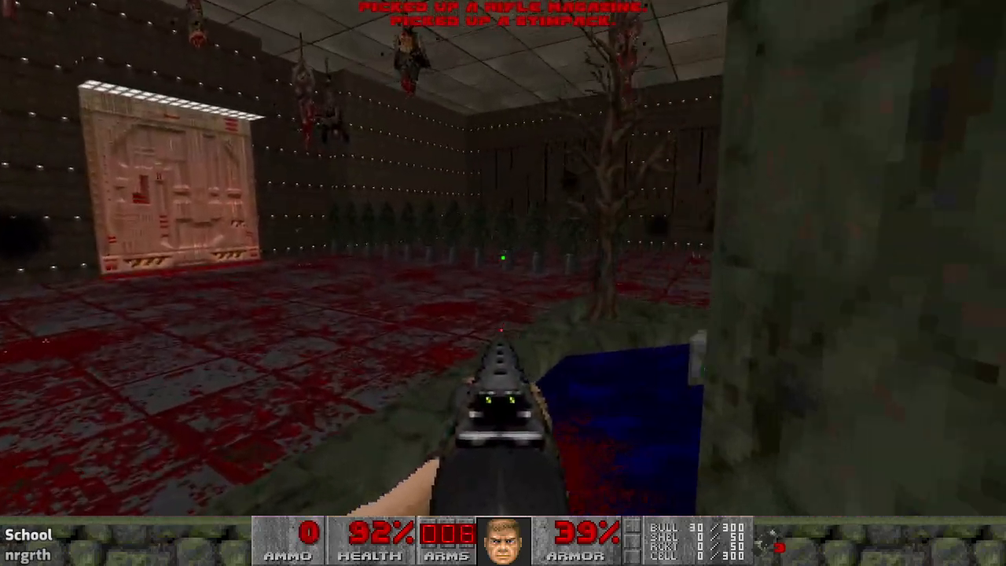
key("w")
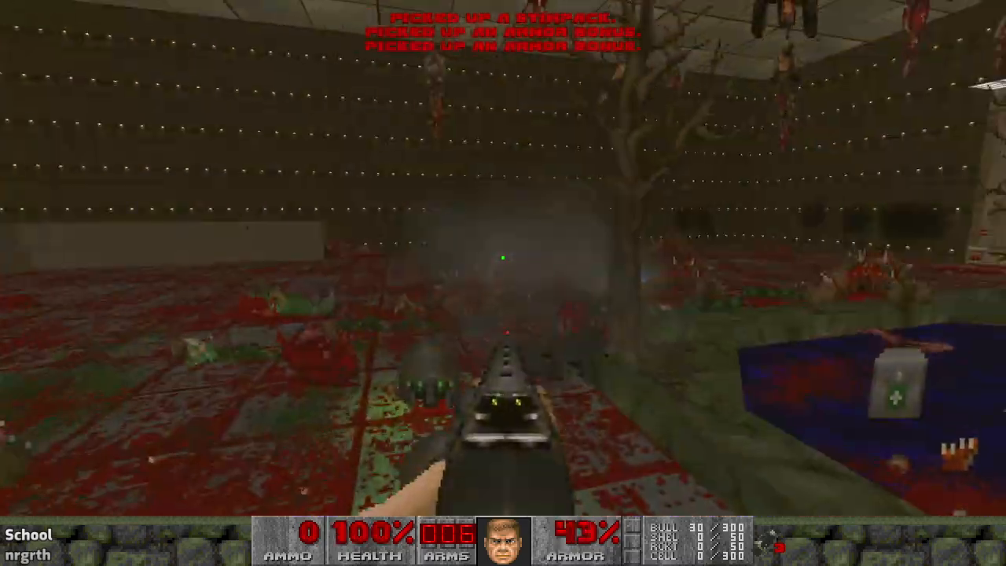
key("w")
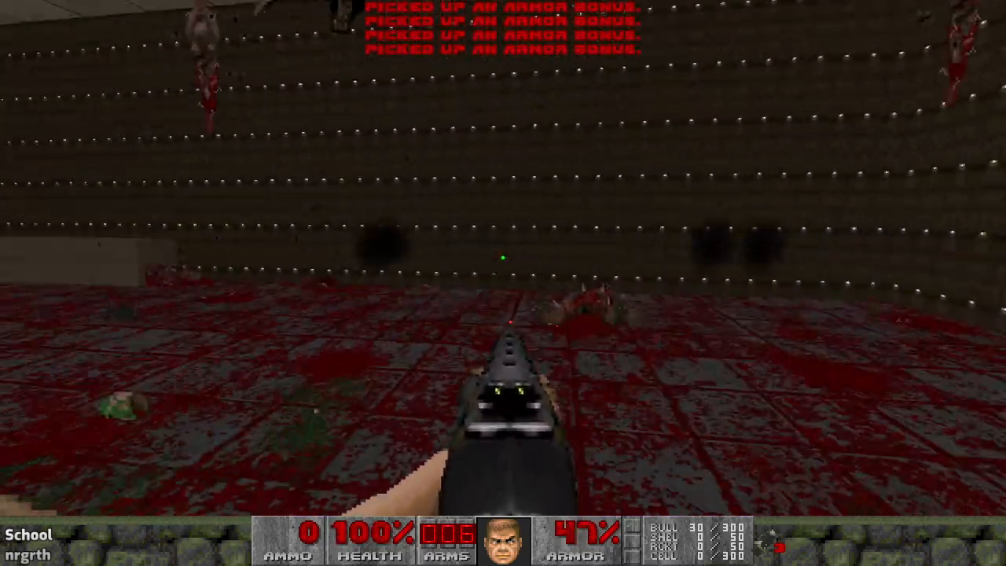
key("w")
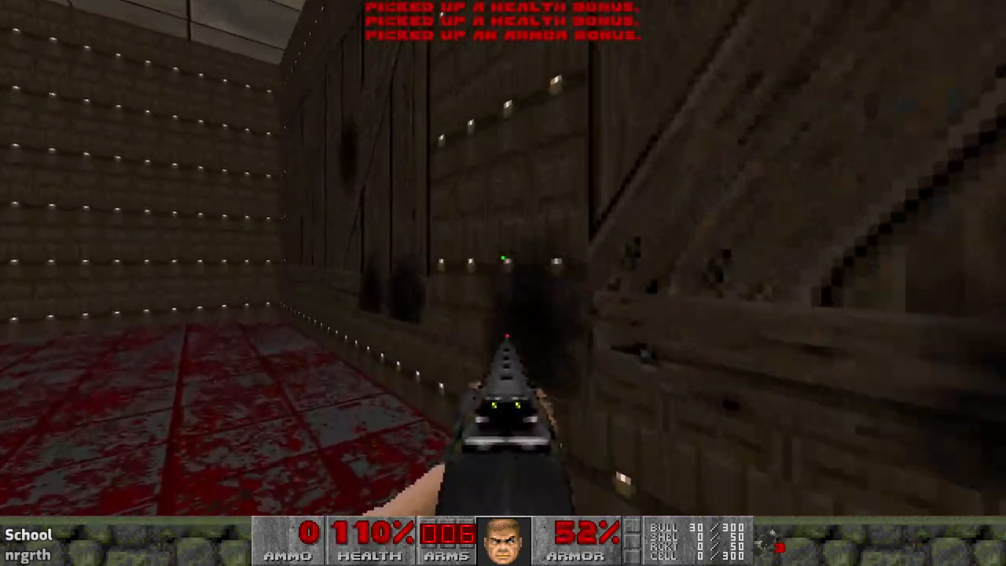
key("w")
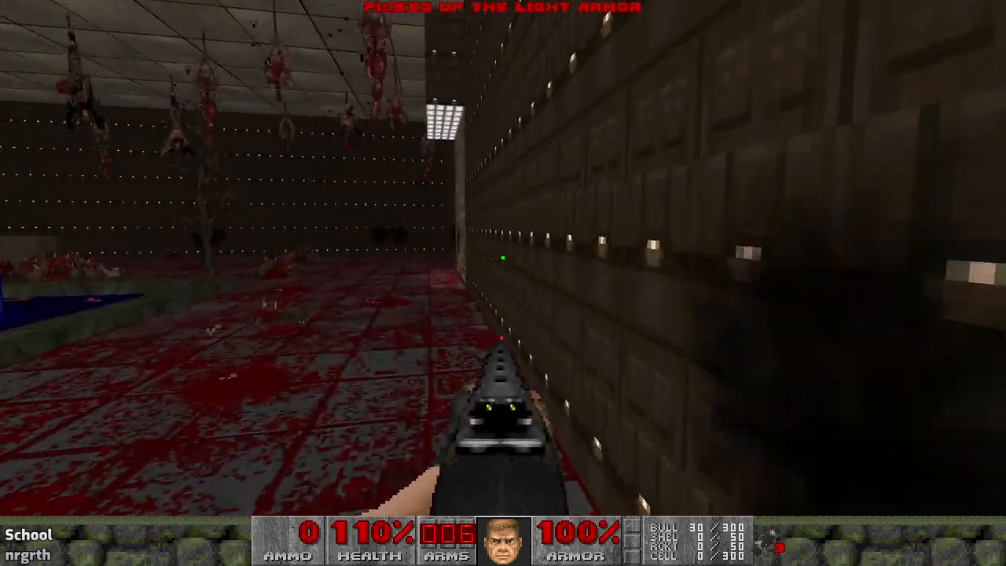
key("F6")
- Enter the dark stepped room behind the metal door and collect its rifle ammunition, shotgun shells and backpack
key("w")
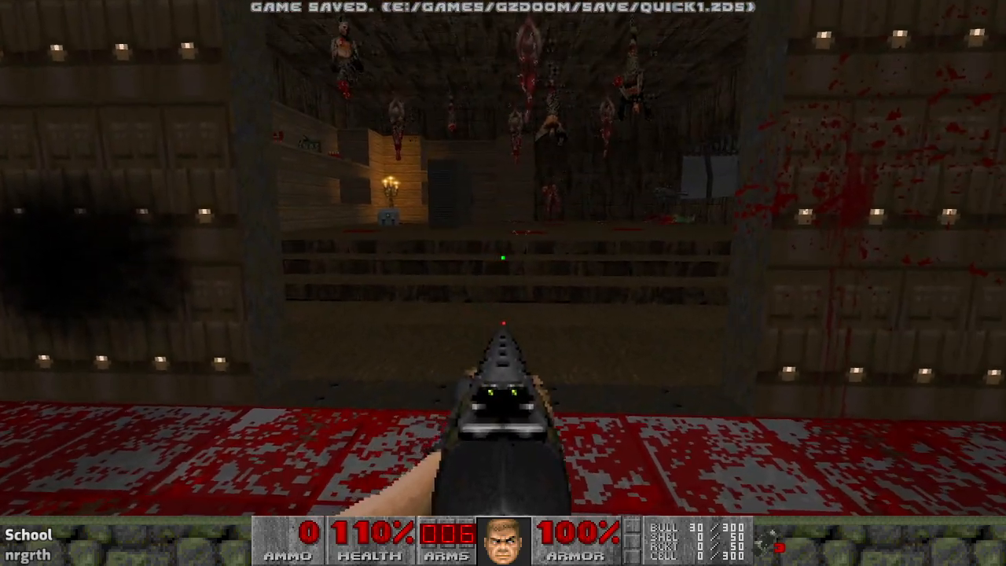
key("w")
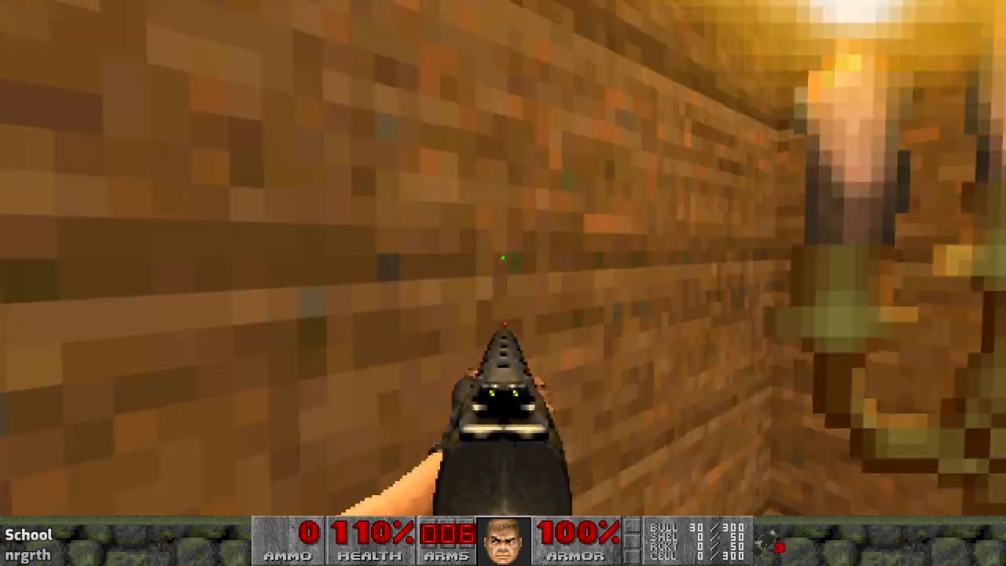
key("w")
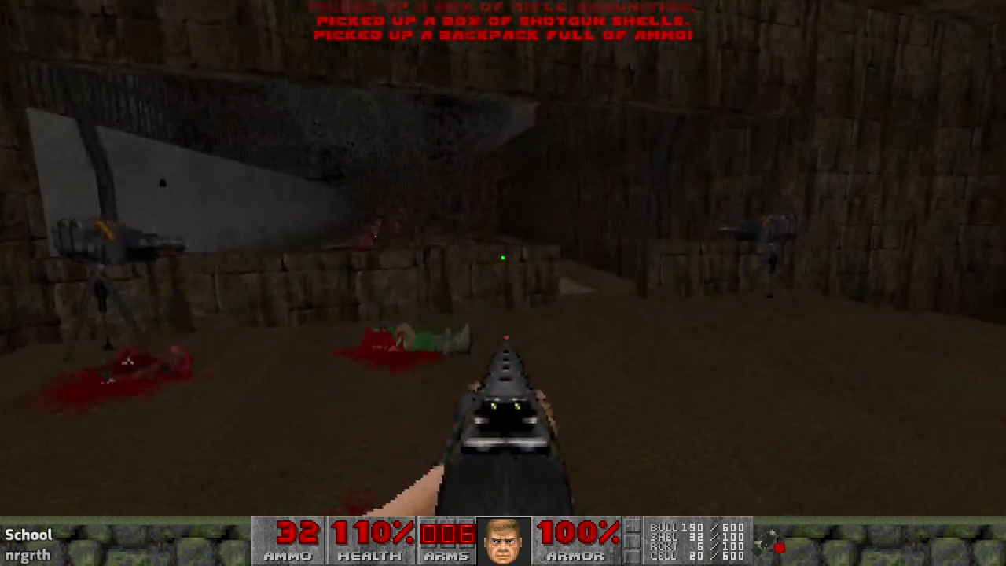
- Man a mounted turret by the low stone wall and fire on the charging pinky demons
key("e")
left_click(504, 258)
left_click(501, 328)
left_click(502, 329)
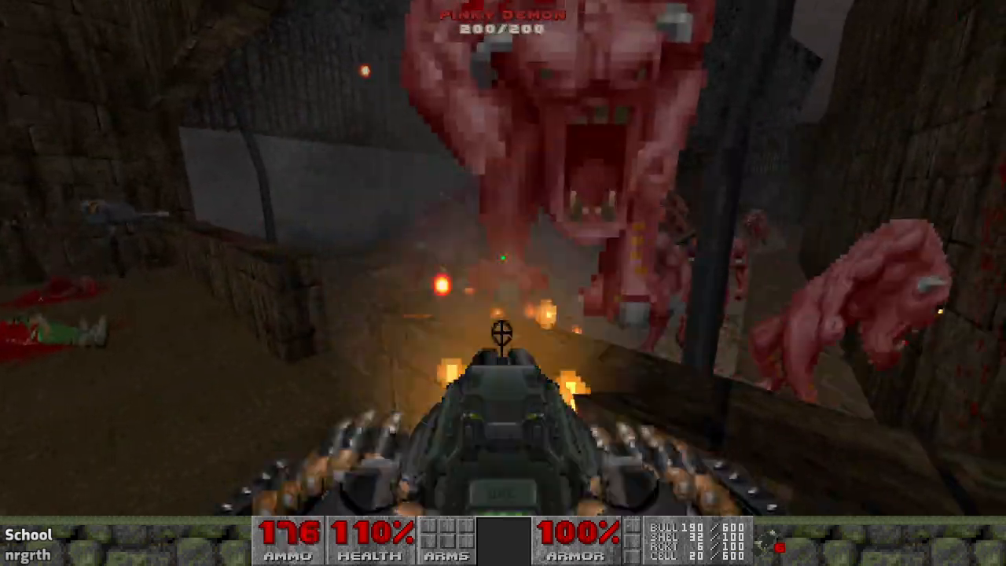
left_click(502, 328)
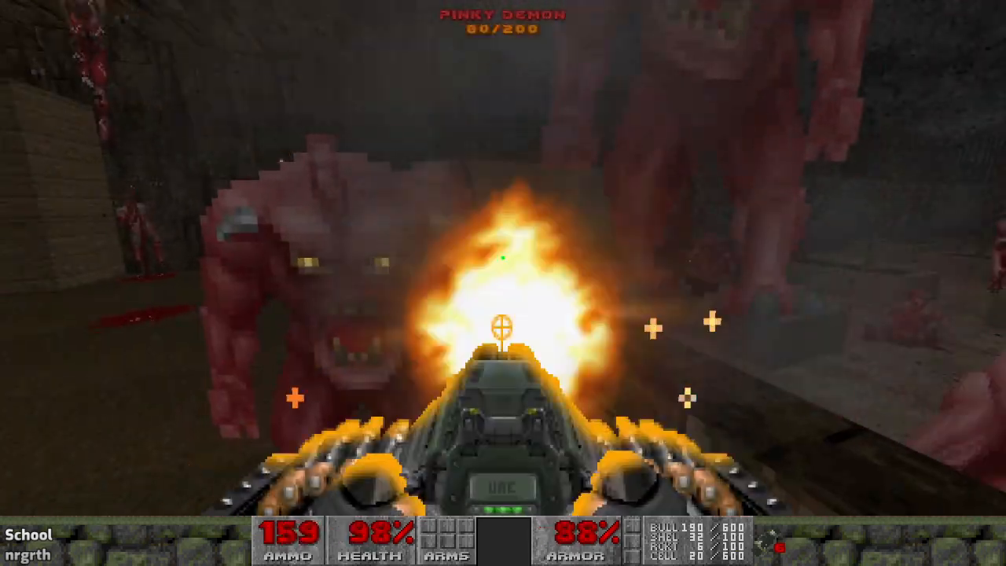
left_click(502, 329)
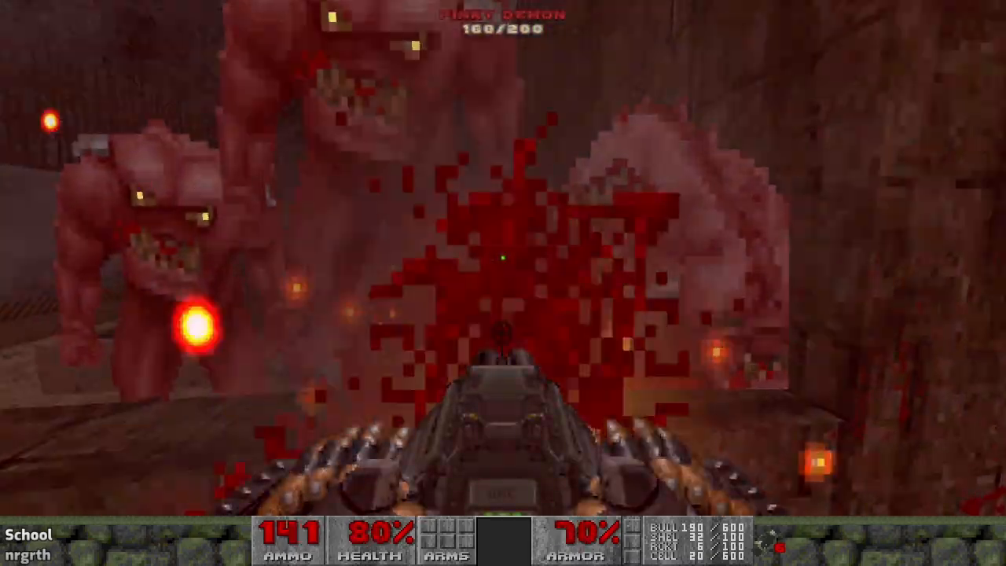
left_click(501, 329)
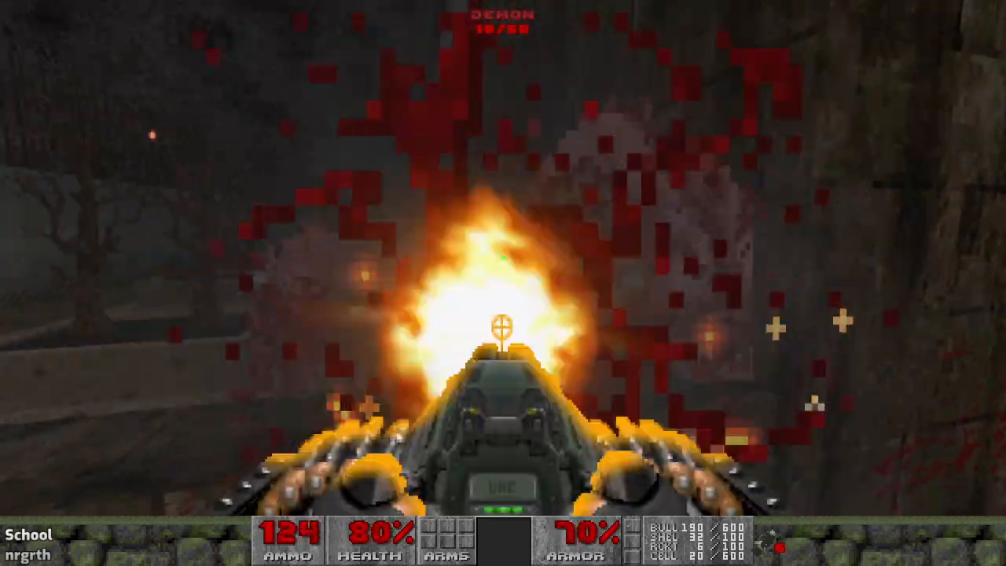
left_click(502, 329)
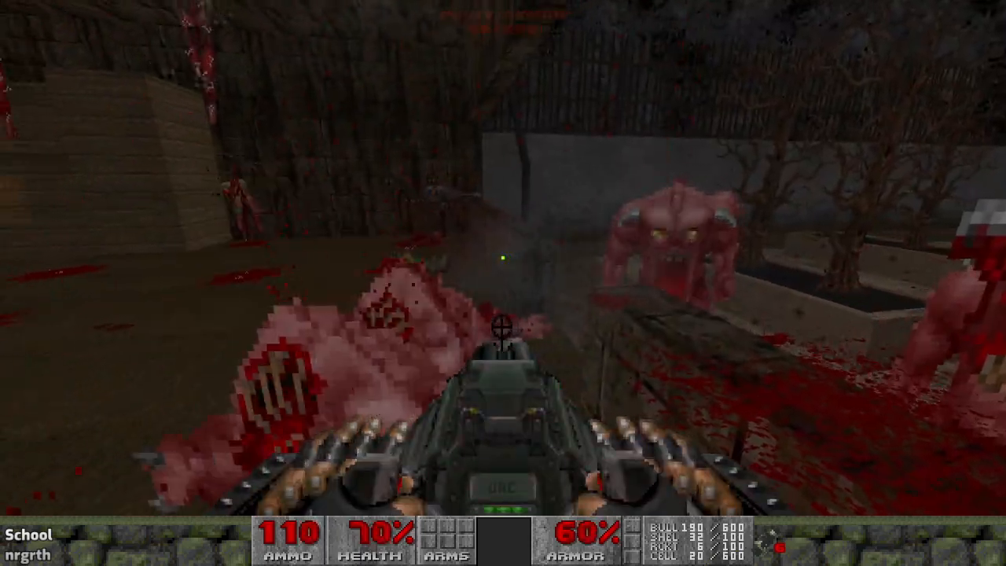
- Switch to the other mounted turret, keep firing on the pinky demons, and restart from the quick-save
key("e")
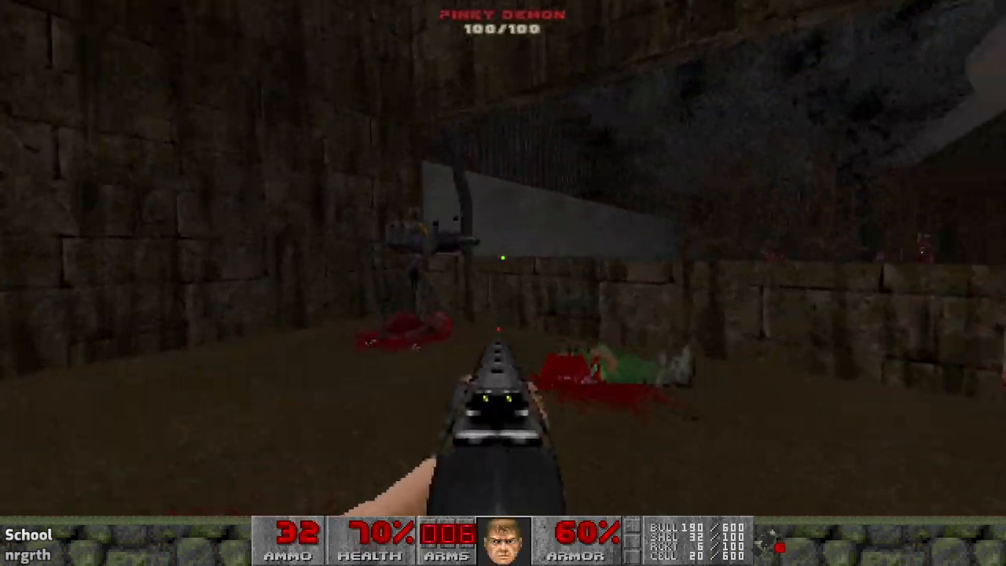
key("e")
left_click(502, 328)
left_click(501, 329)
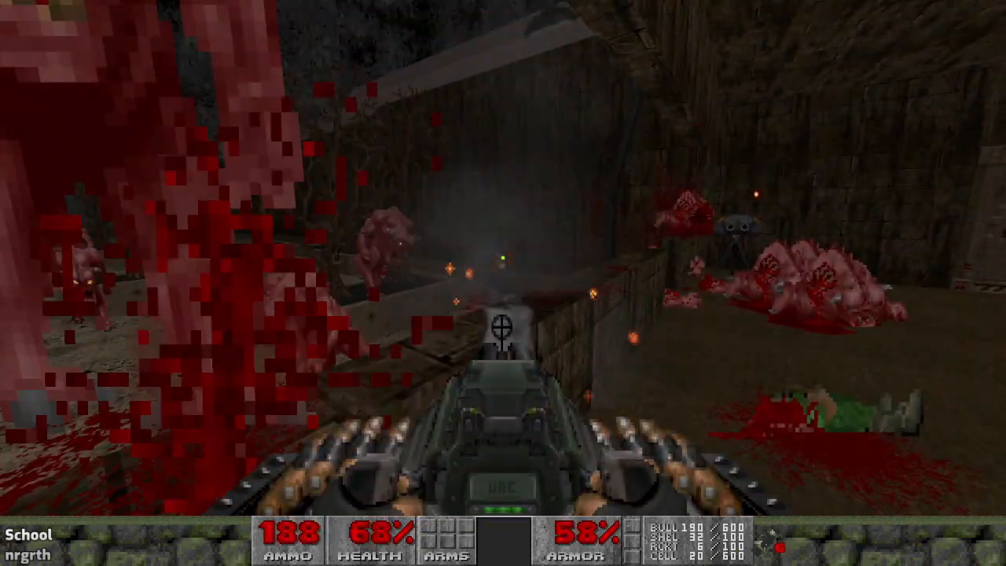
left_click(502, 334)
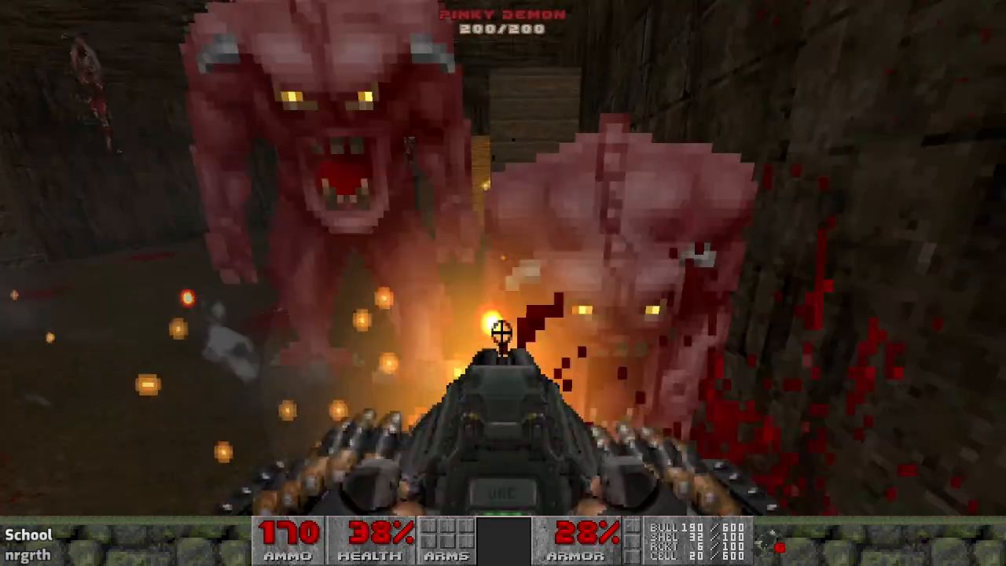
left_click(501, 333)
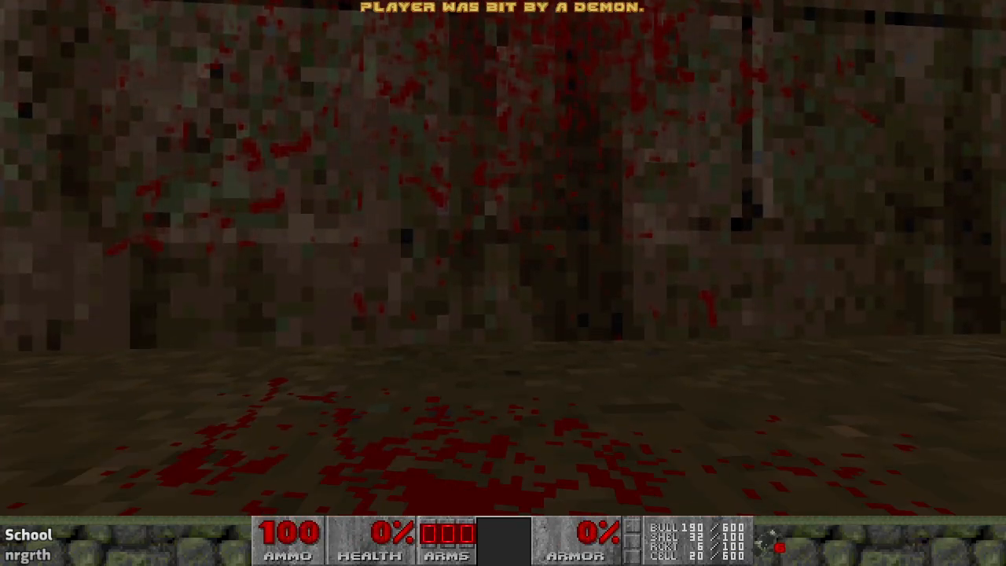
left_click(503, 283)
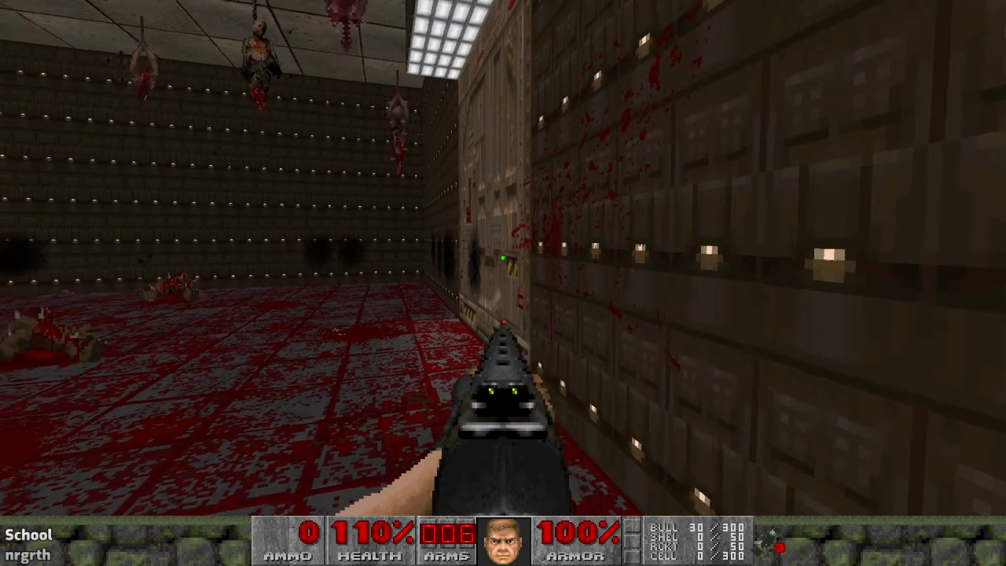
- Open the metal door off the tiled hall, cross the dark stepped room and pick up the backpack of ammo
key("w")
key("e")
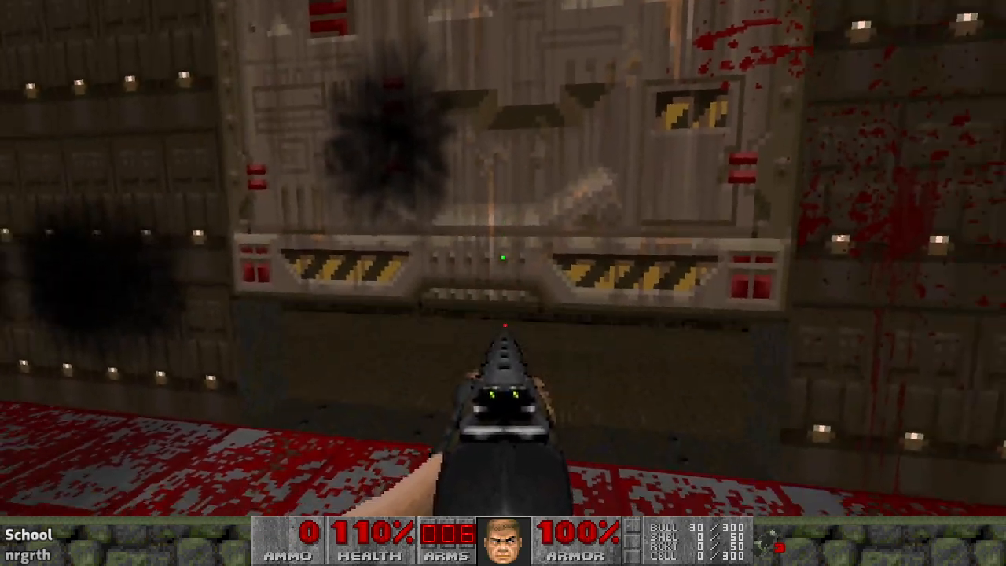
key("w")
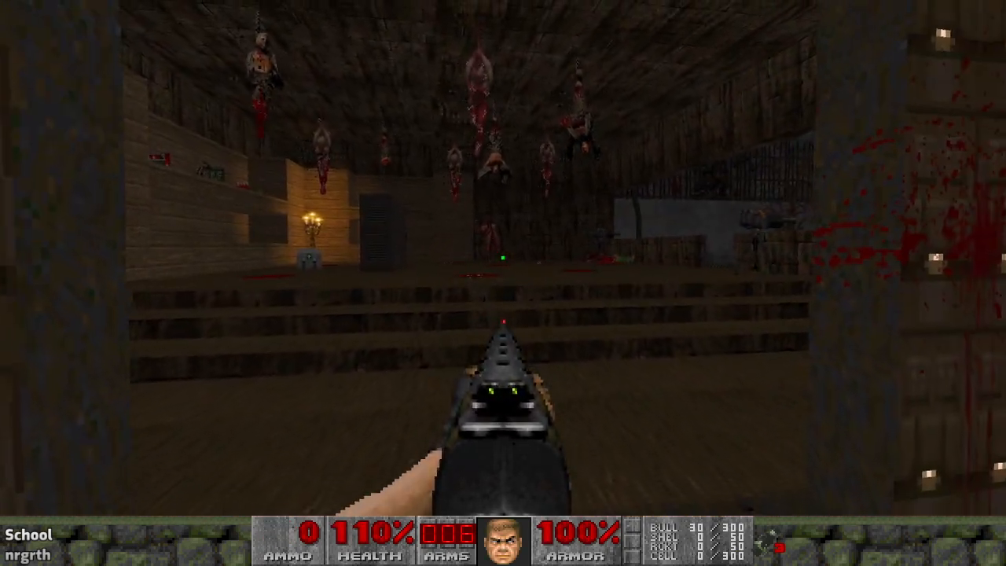
key("e")
key("e")
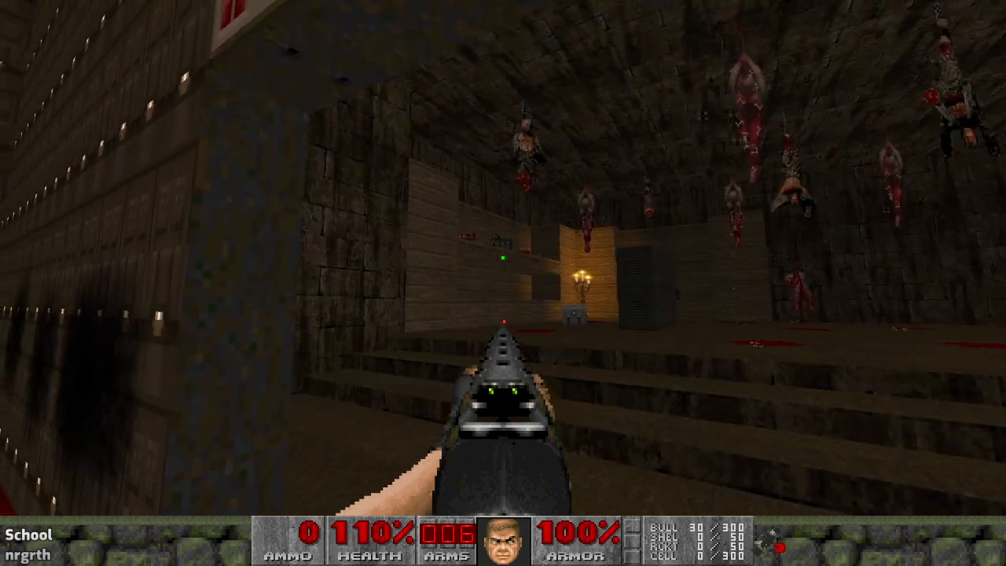
key("w")
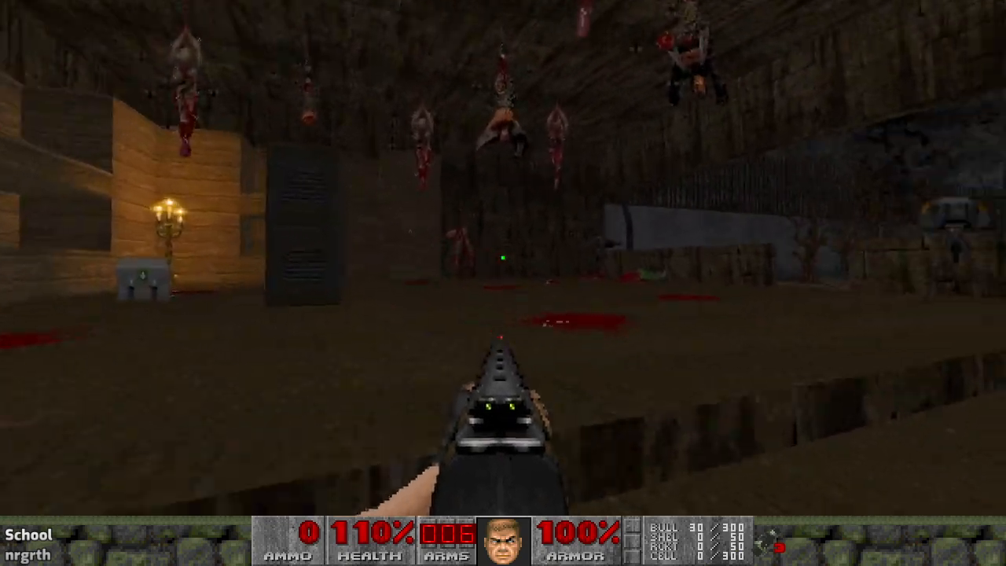
key("w")
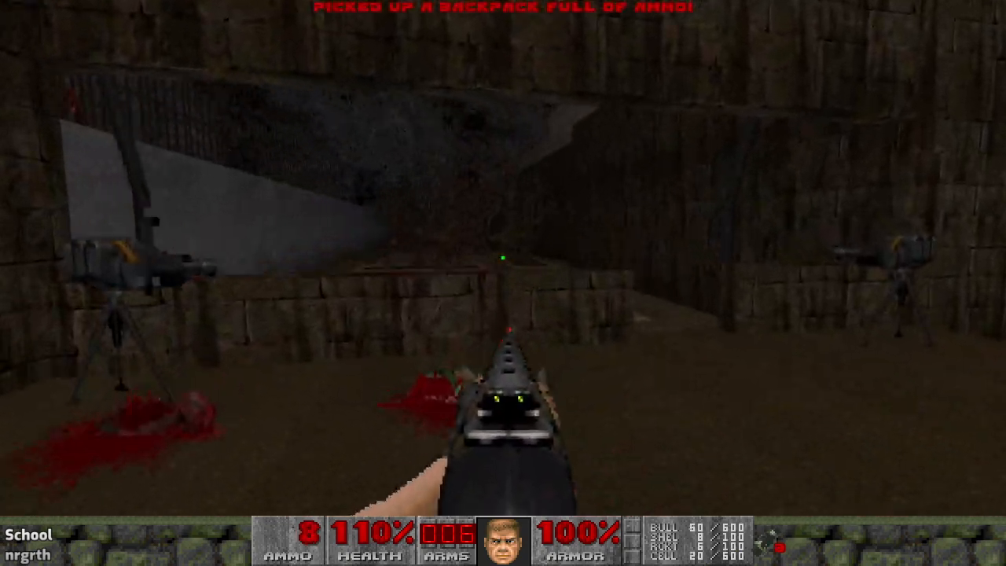
- Man a mounted turret at the low stone wall and fire on the pinky demons advancing past the tree planters
key("e")
left_click(504, 258)
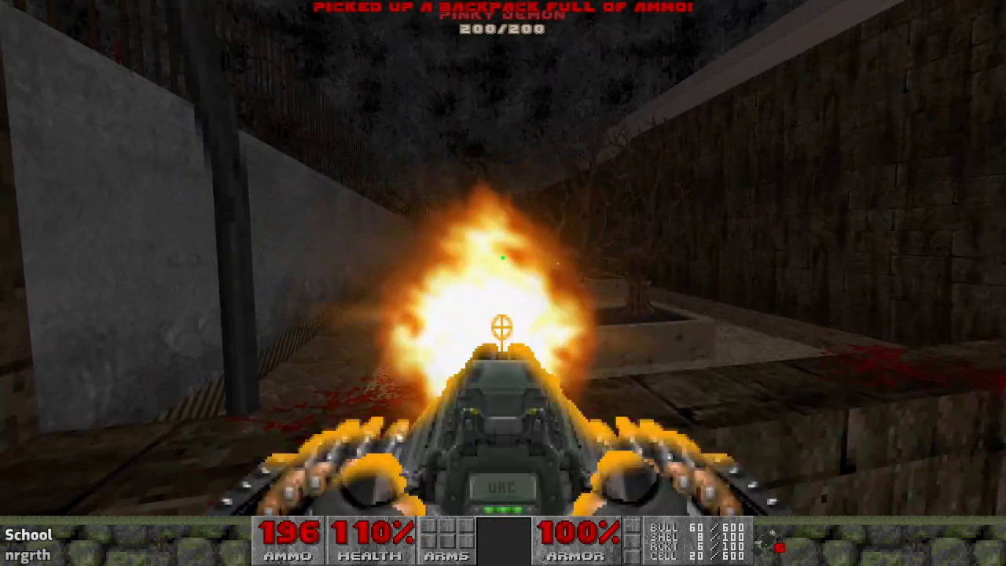
left_click(503, 258)
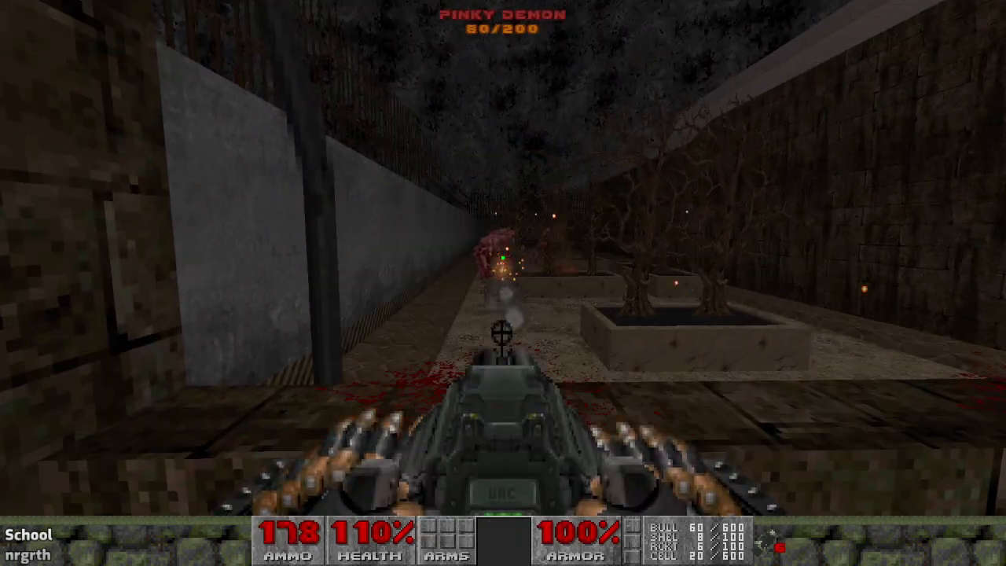
left_click(504, 258)
left_click(503, 258)
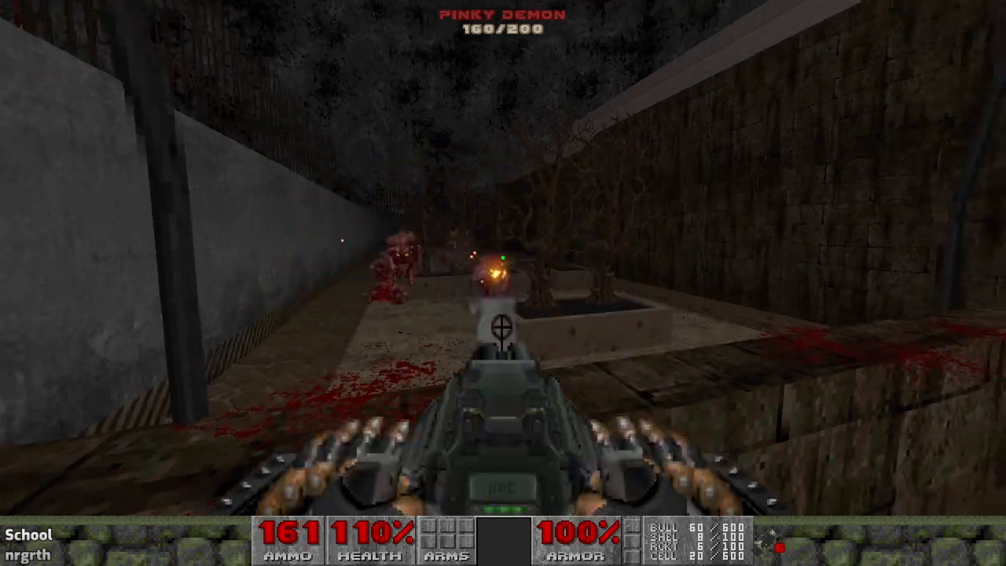
left_click(502, 326)
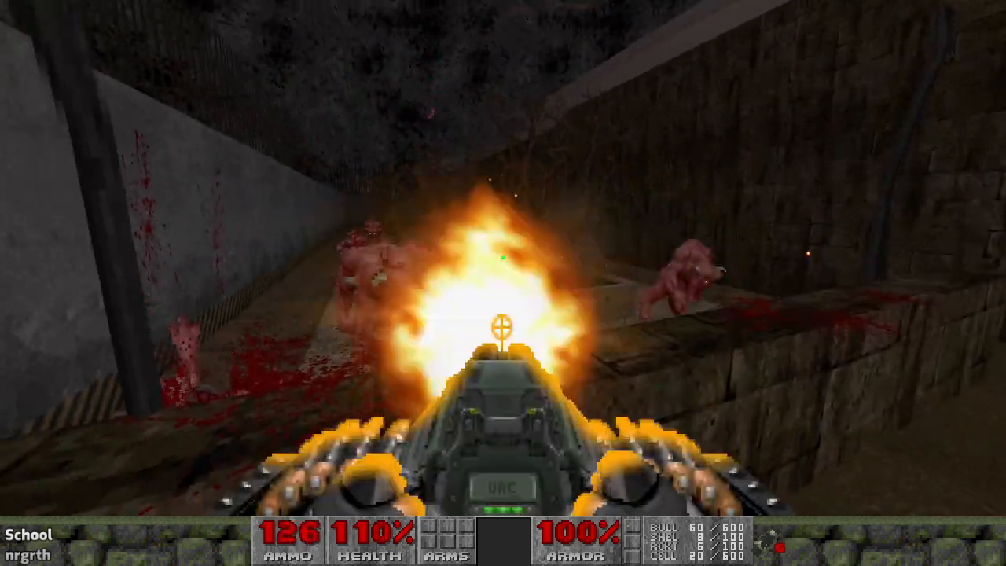
- Keep firing the turret at the pinky demons closing in on the wall until its ammunition is spent
left_click(502, 332)
left_click(502, 327)
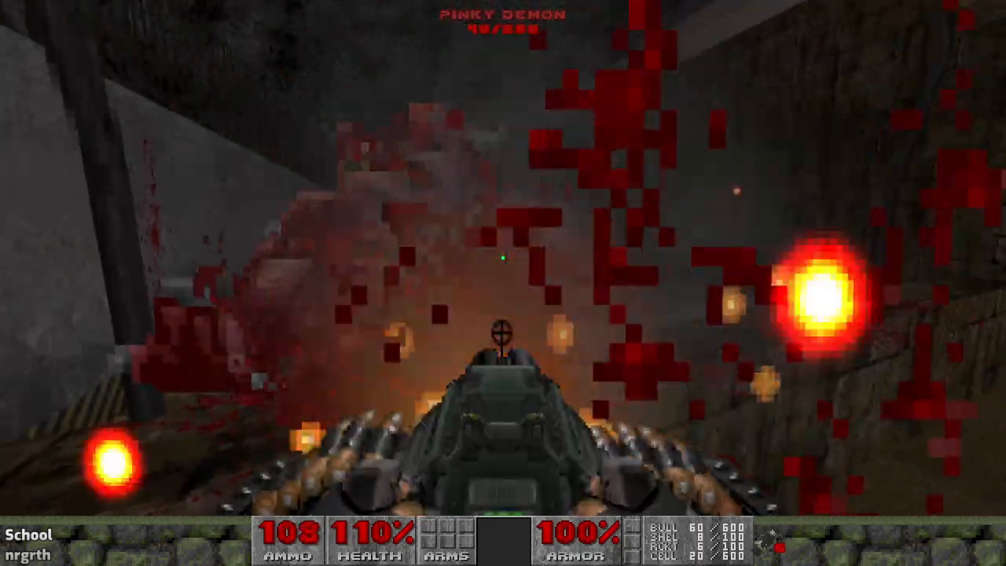
left_click(502, 327)
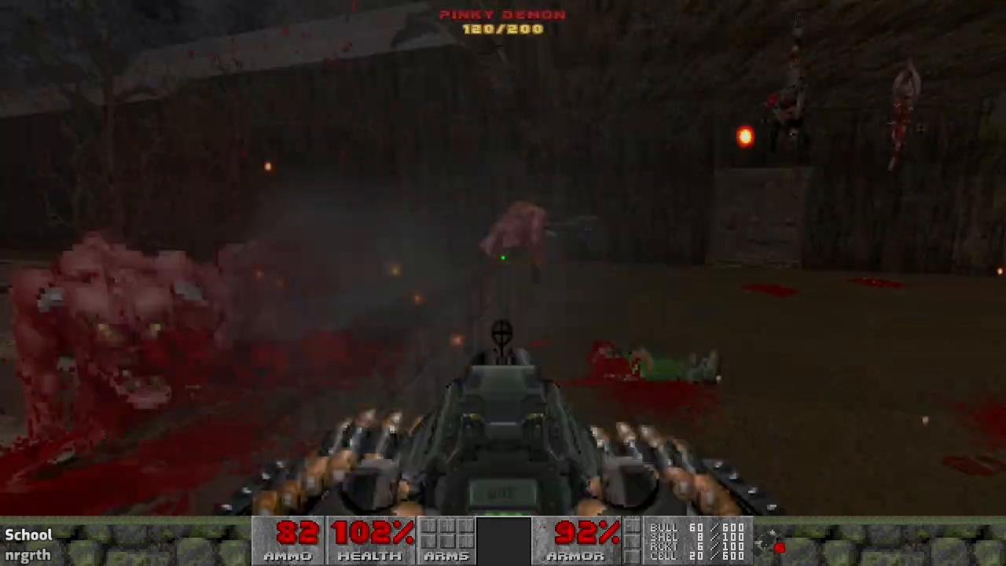
left_click(502, 334)
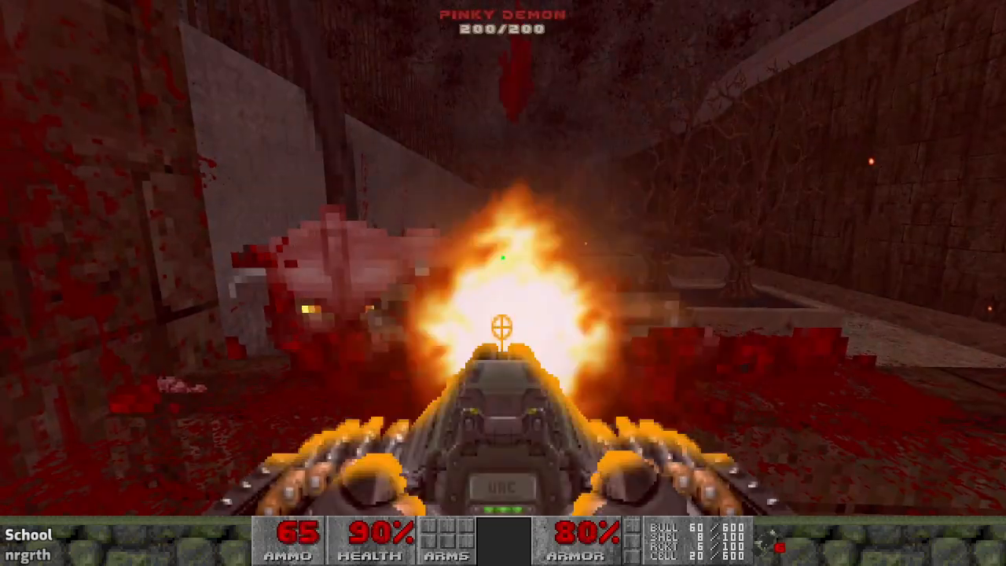
left_click(501, 326)
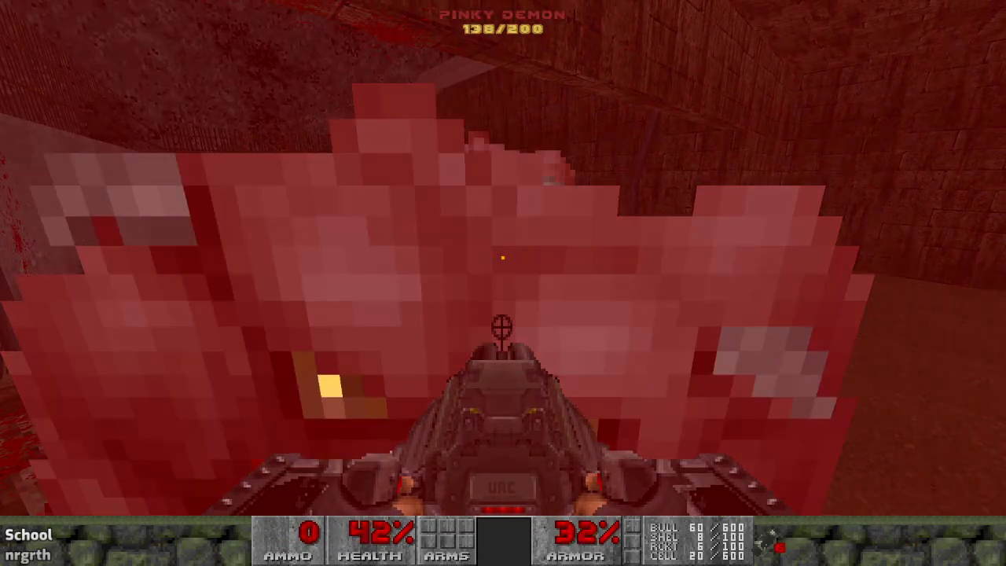
- Quick-save during the close-range pinky demon attack at the turret and reload the quick-save after each death
key("F6")
key("F6")
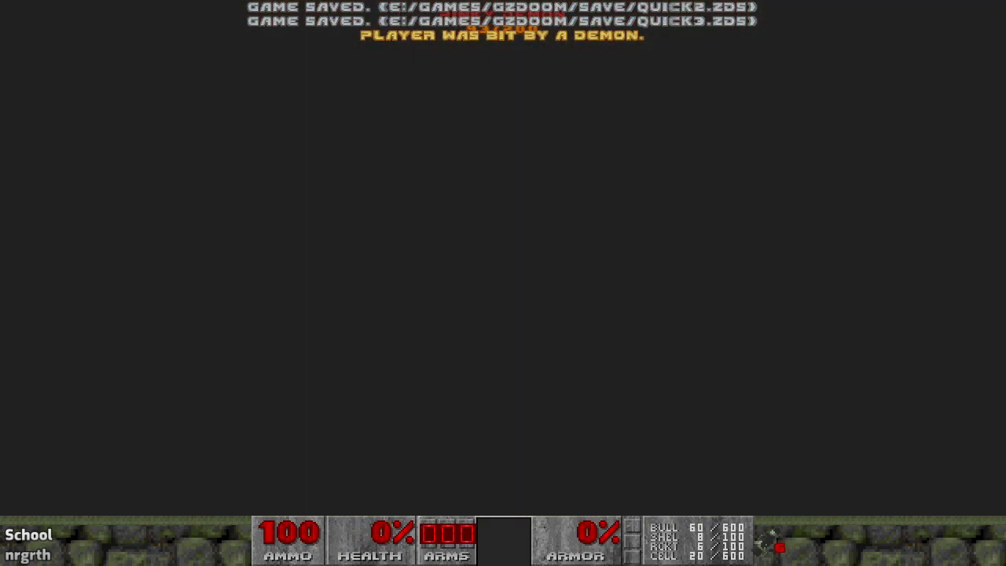
key("F9")
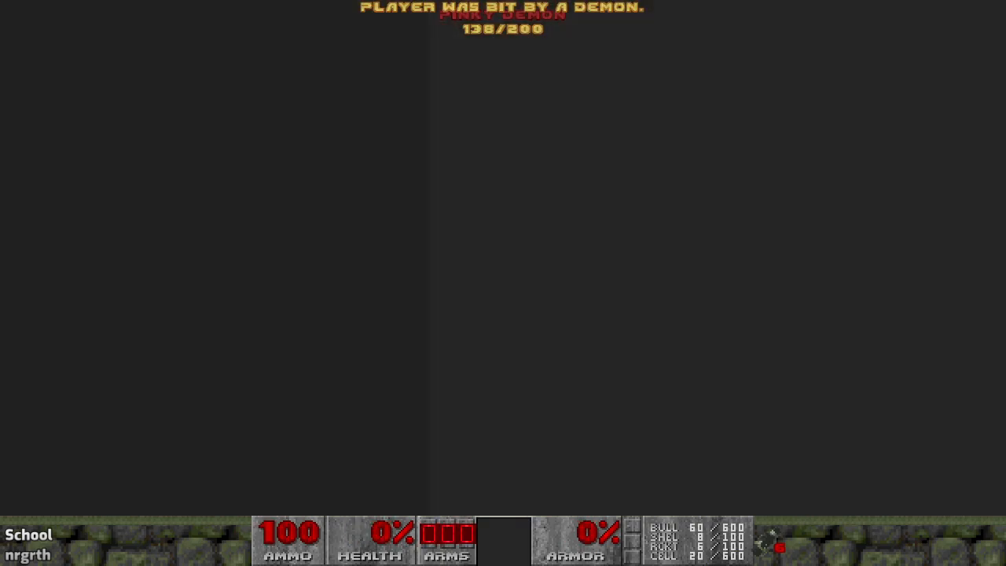
key("F9")
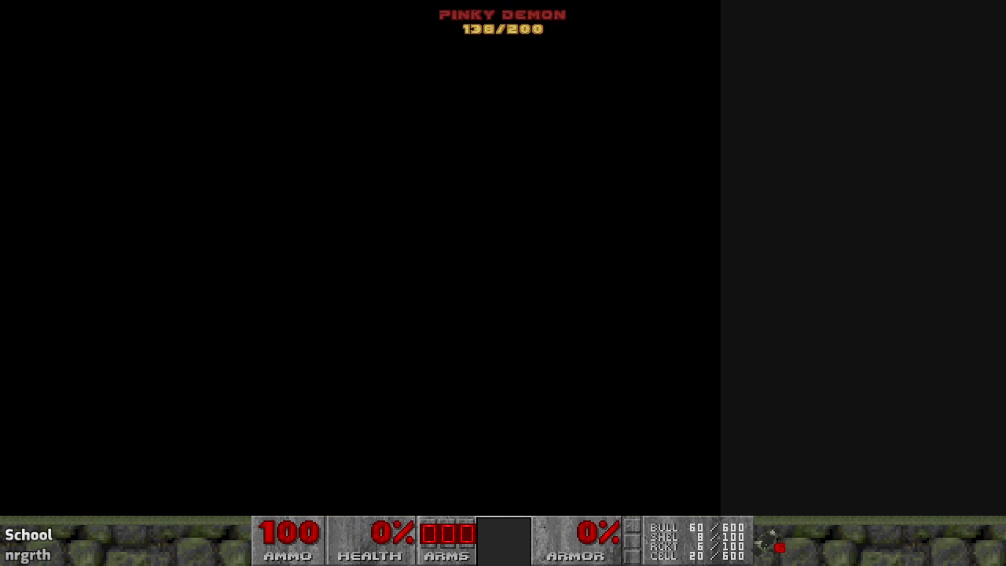
key("F9")
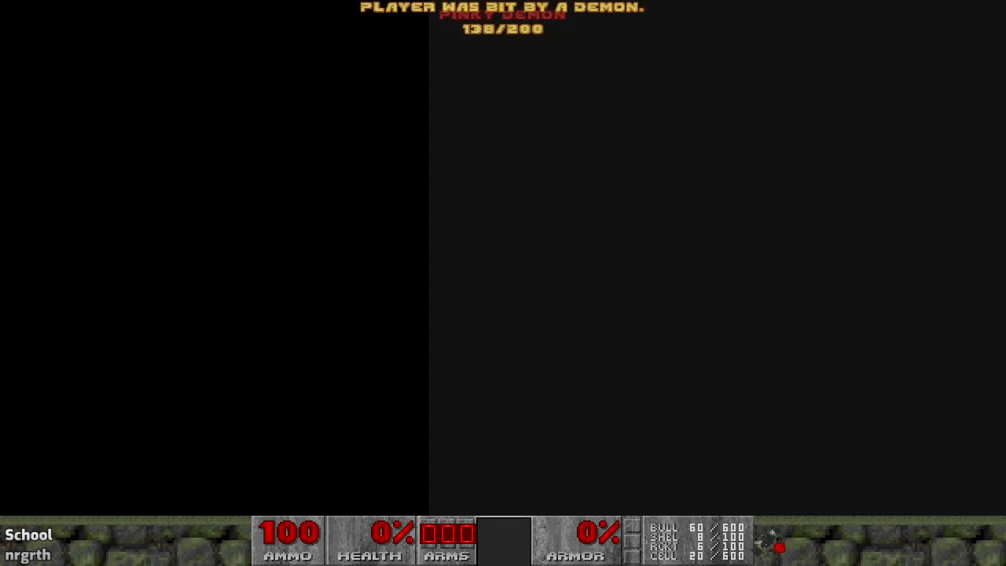
key("F9")
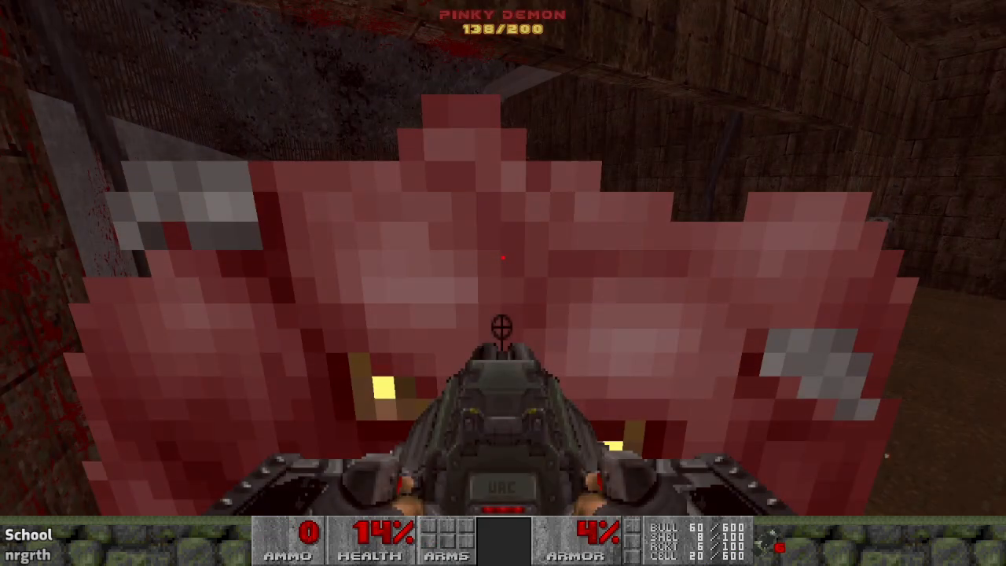
key("F9")
key("F9")
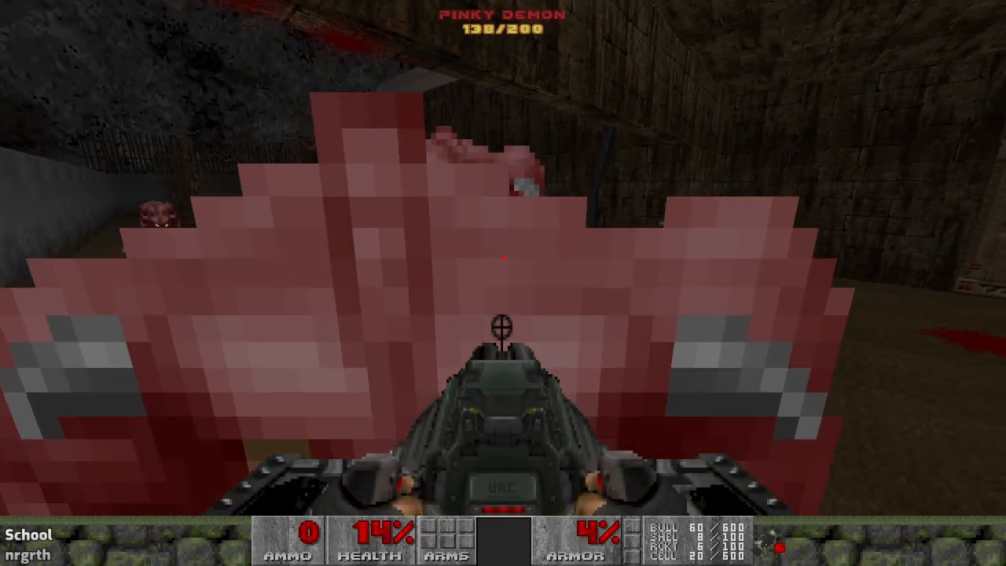
key("F9")
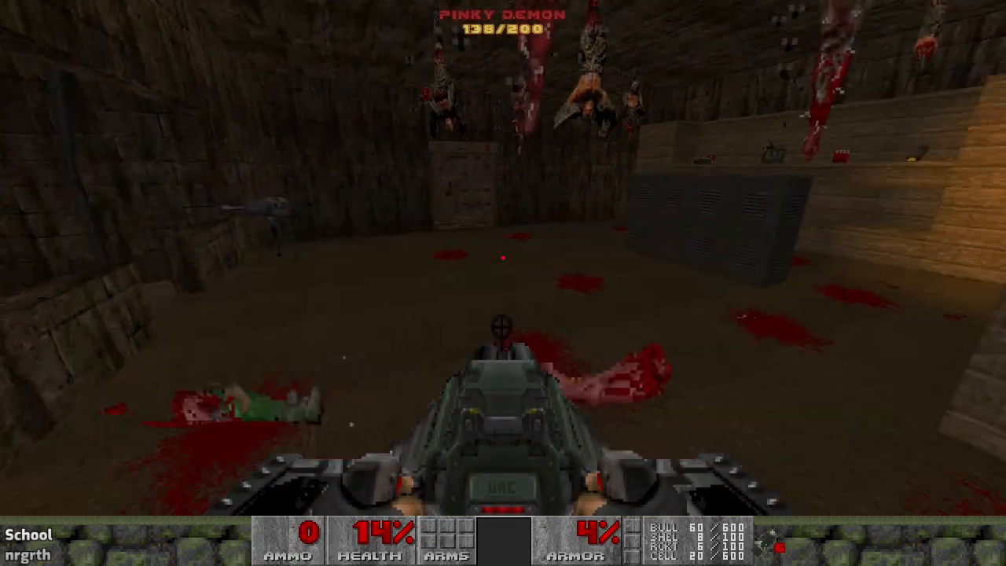
key("F9")
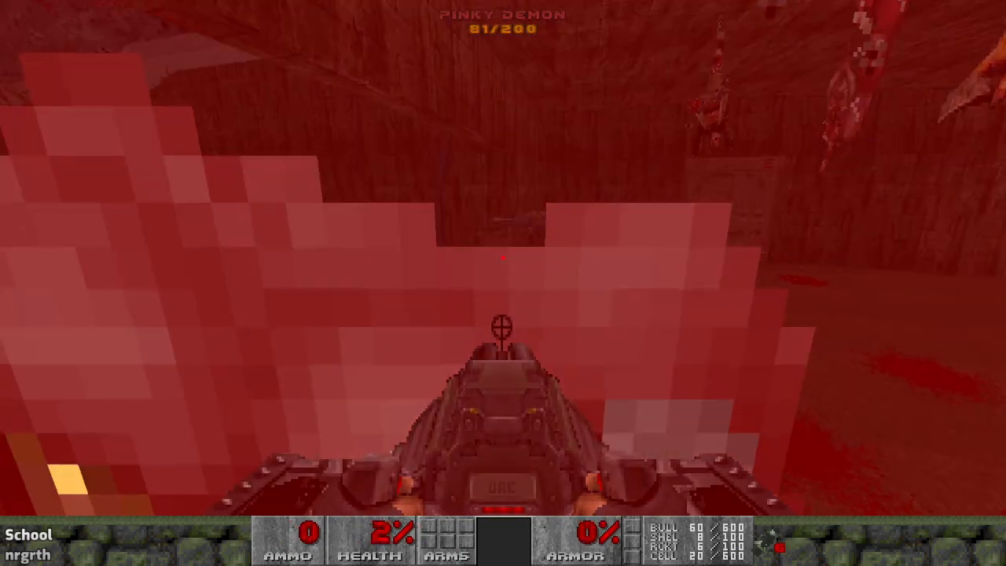
key("F9")
- Enable god mode with the iddqd console command
key("grave")
type("iddqd")
key("Return")
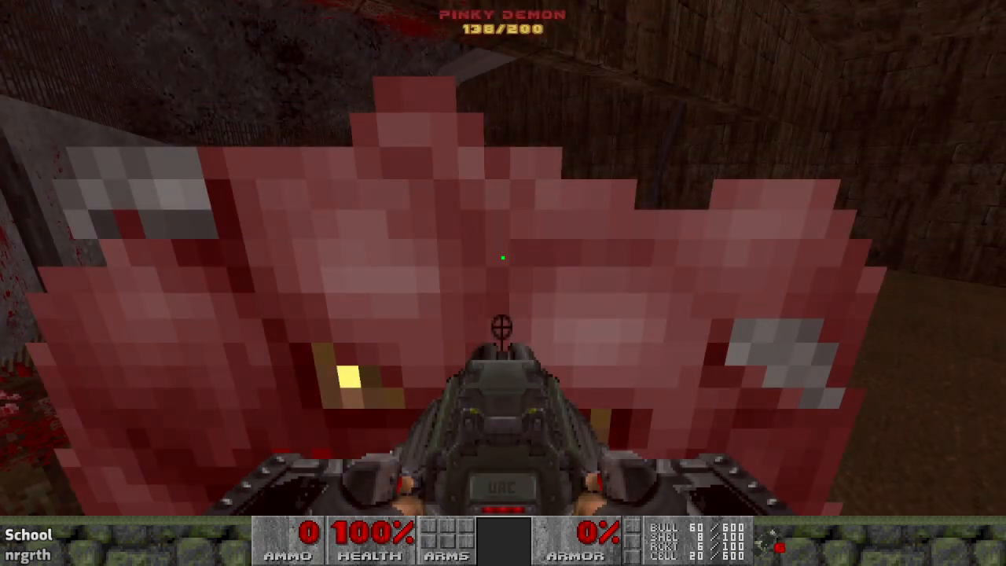
- Leave the turret, switch to the shotgun and shoot the pinky demons inside the room with the lockers
key("4")
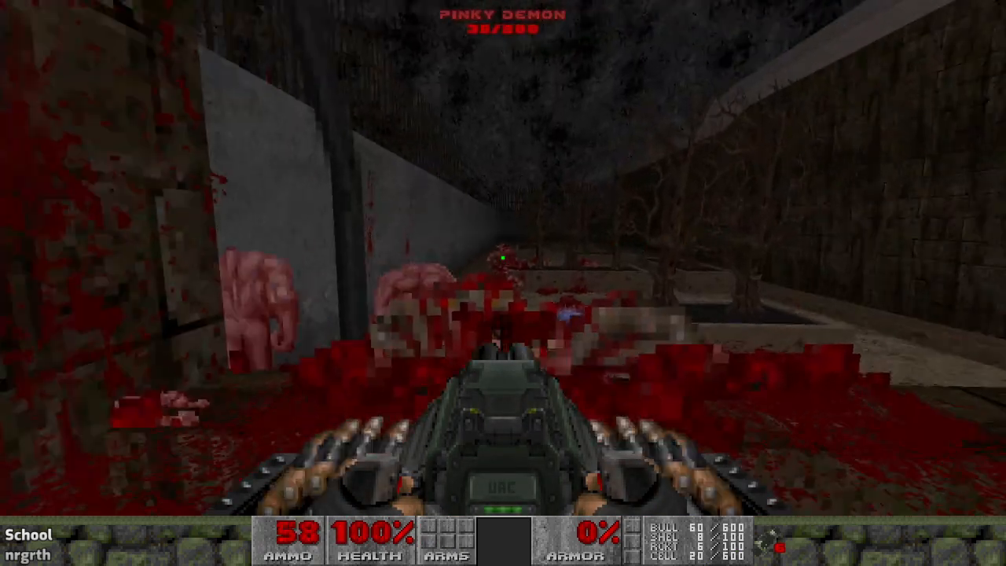
key("3")
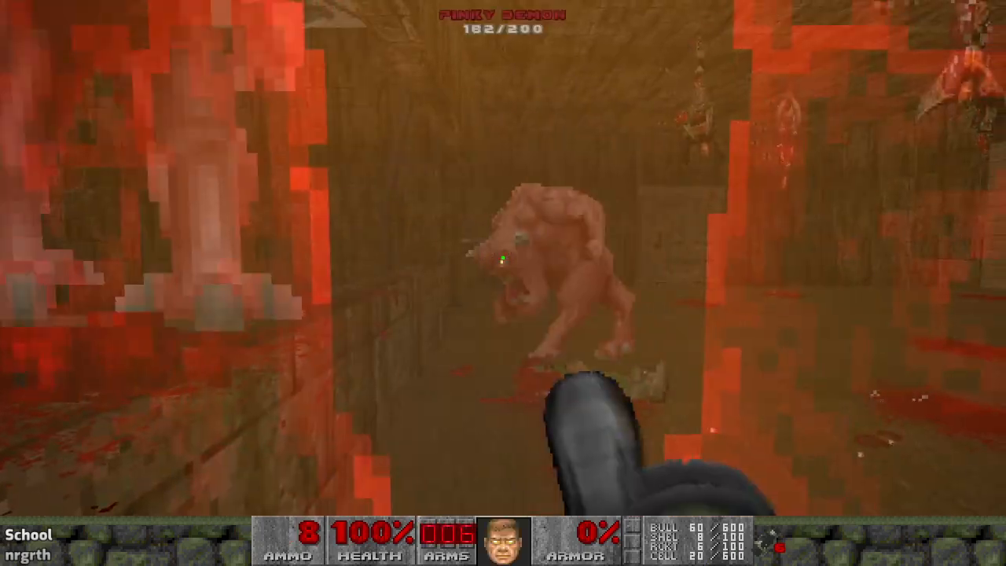
key("3")
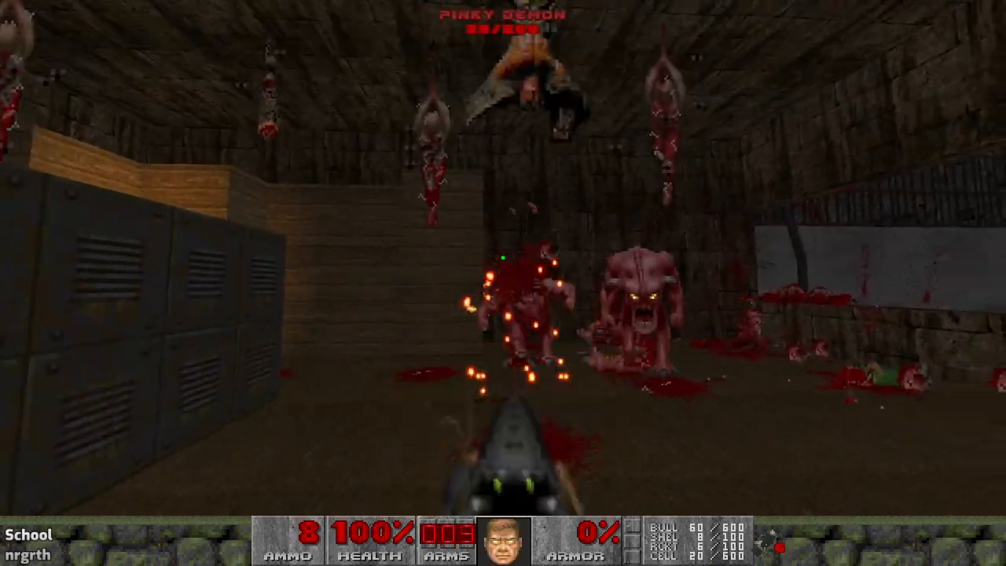
left_click(503, 258)
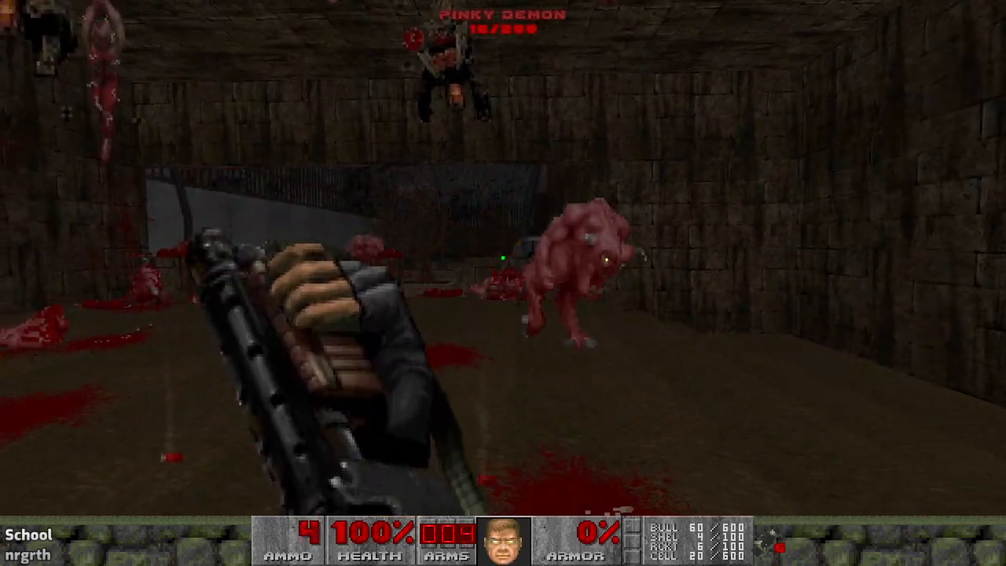
left_click(504, 258)
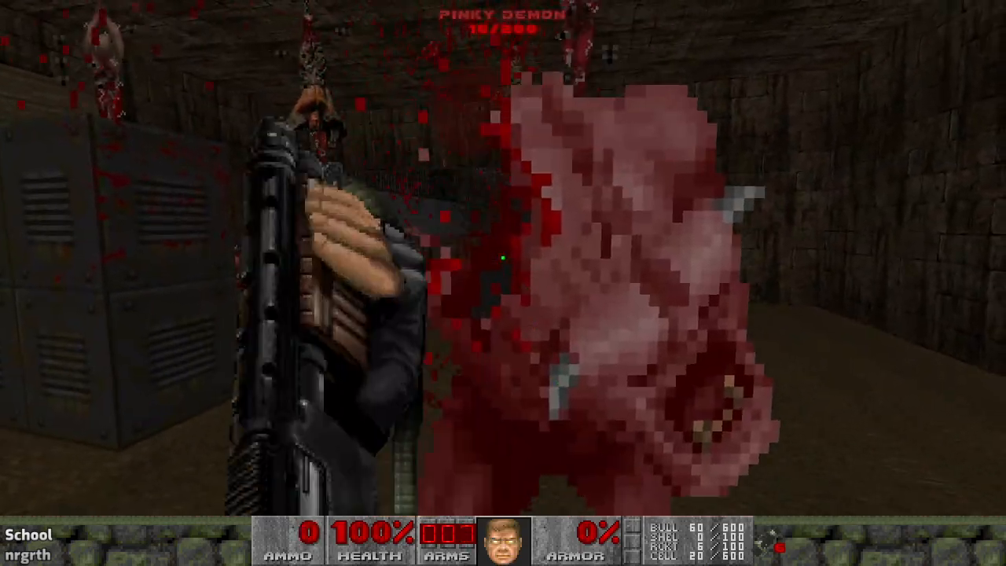
left_click(503, 258)
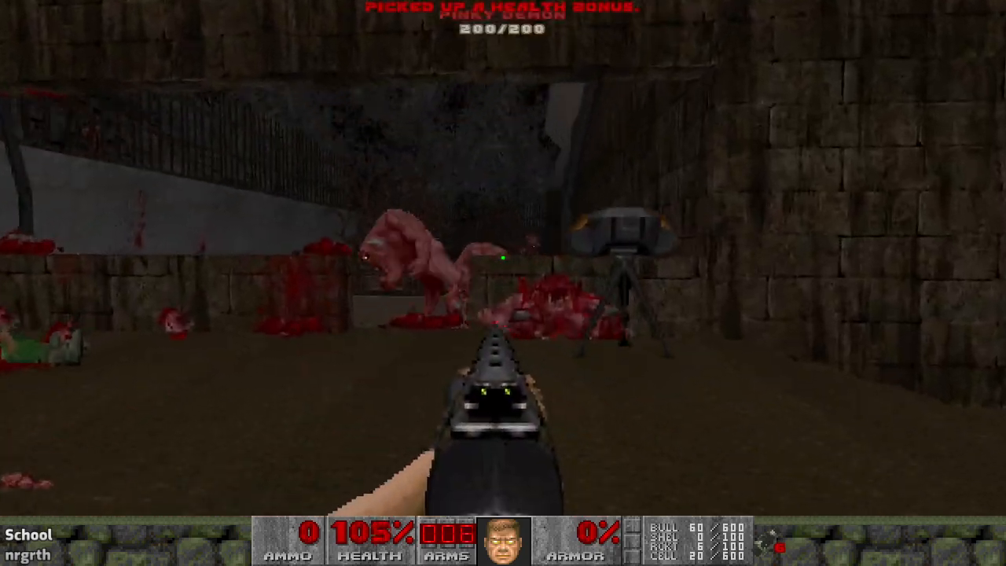
- Fire the remaining shotgun shells at the pinky demons in the wall gap, back off and shoot with the next gun
left_click(503, 258)
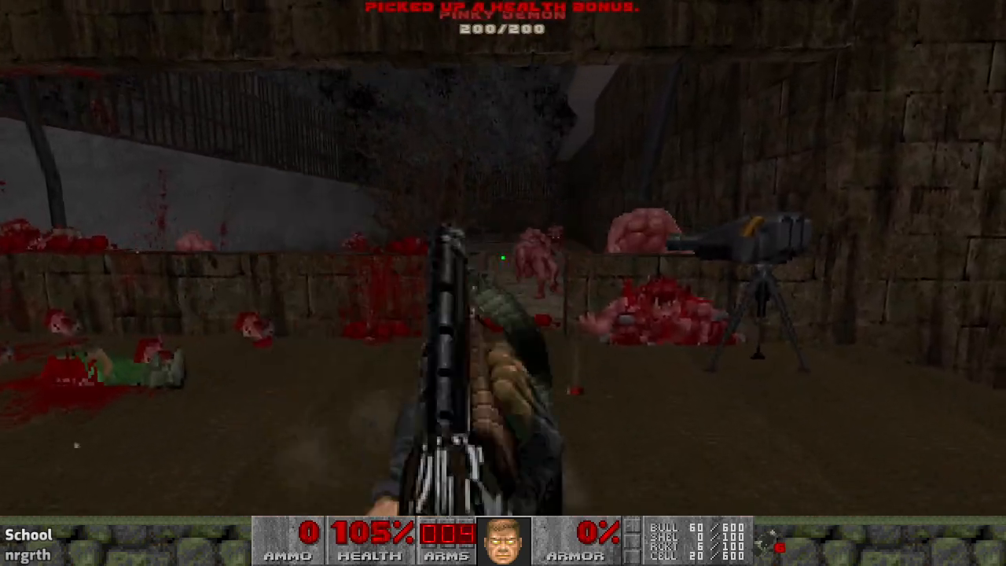
left_click(504, 258)
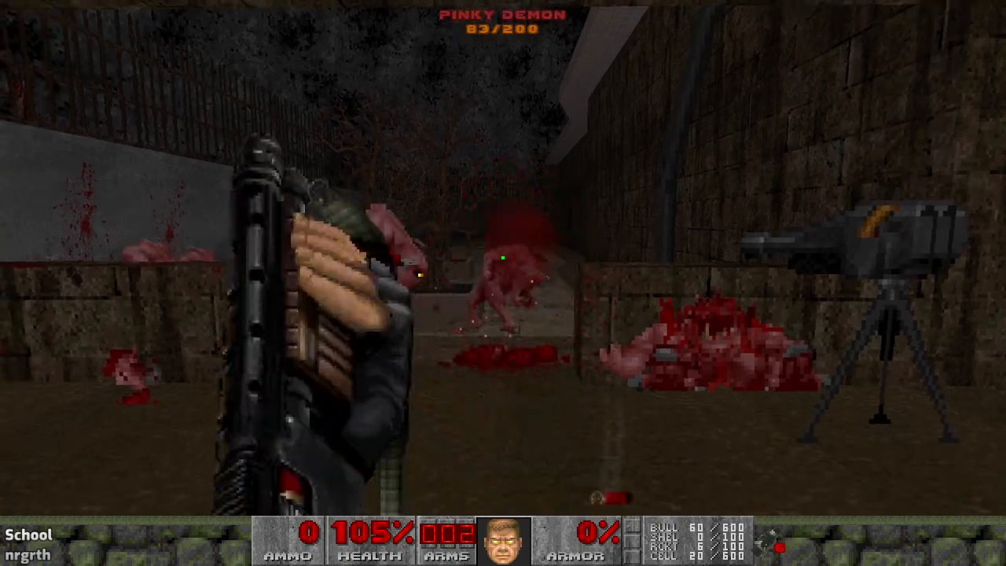
left_click(504, 258)
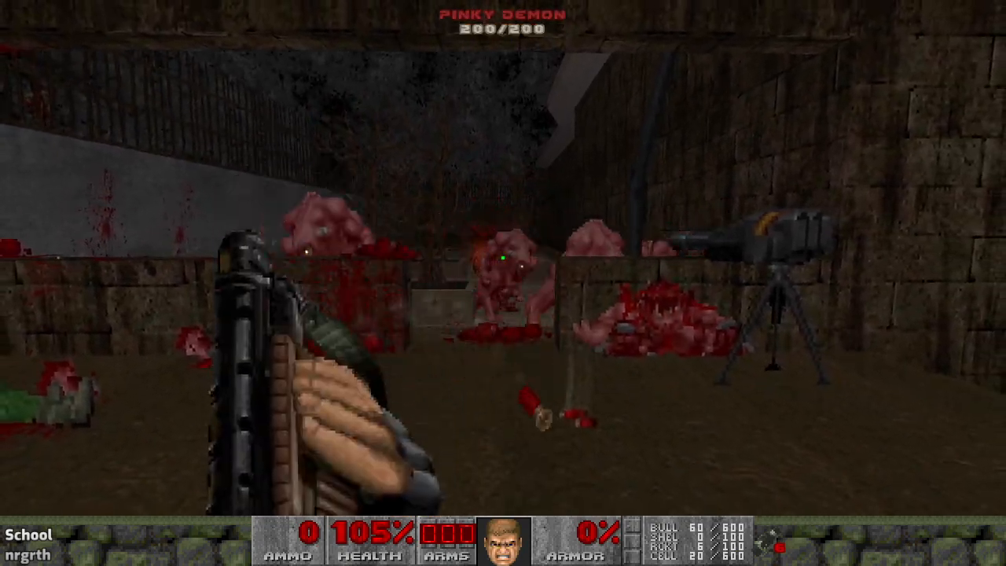
key("s")
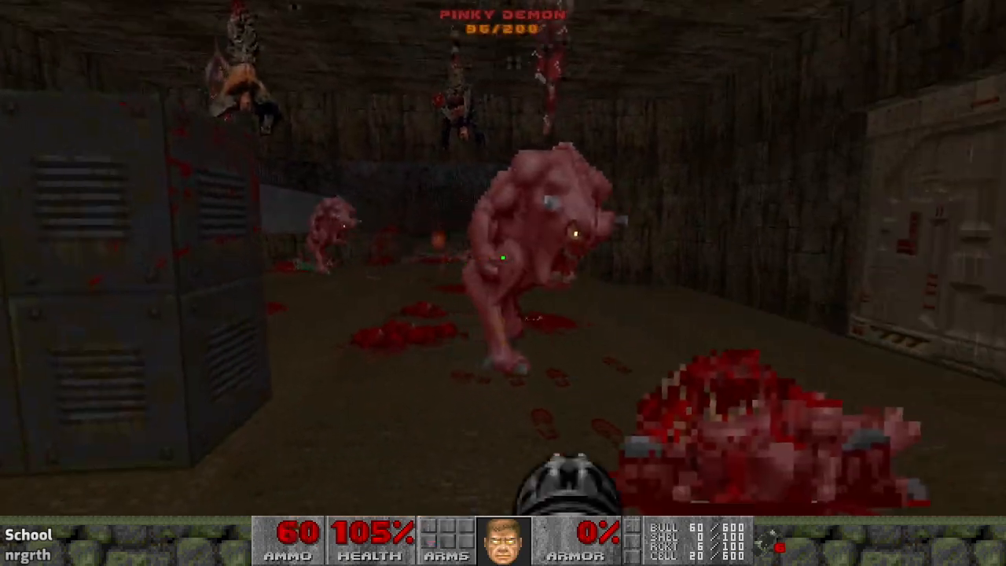
left_click_drag(504, 258, 504, 258)
- Return to the wall gap and kill the remaining pinky demons with the rifle, reloading between bursts
key("w")
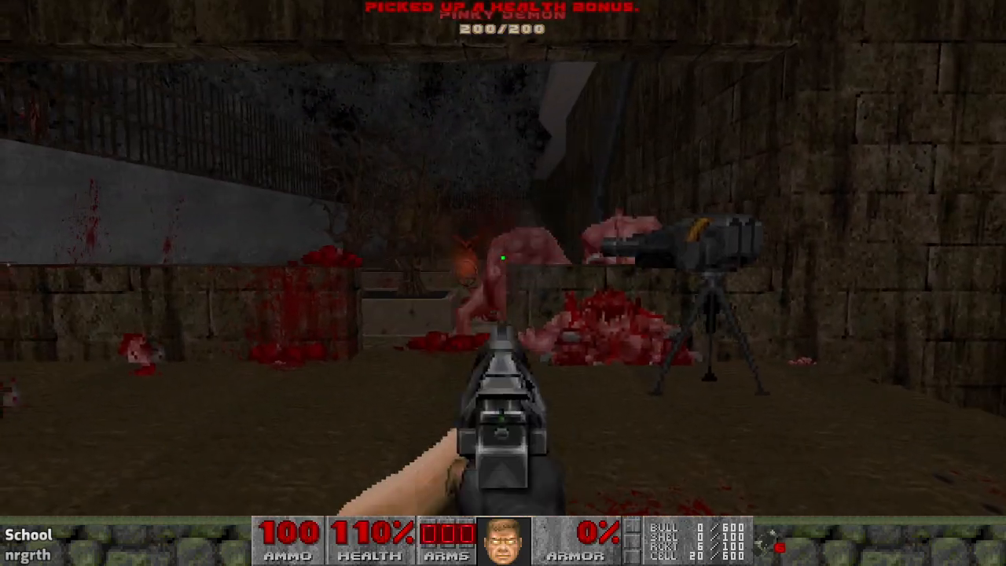
key("w")
left_click(503, 258)
left_click_drag(504, 258, 504, 258)
key("s")
key("w")
key("r")
key("s")
key("w")
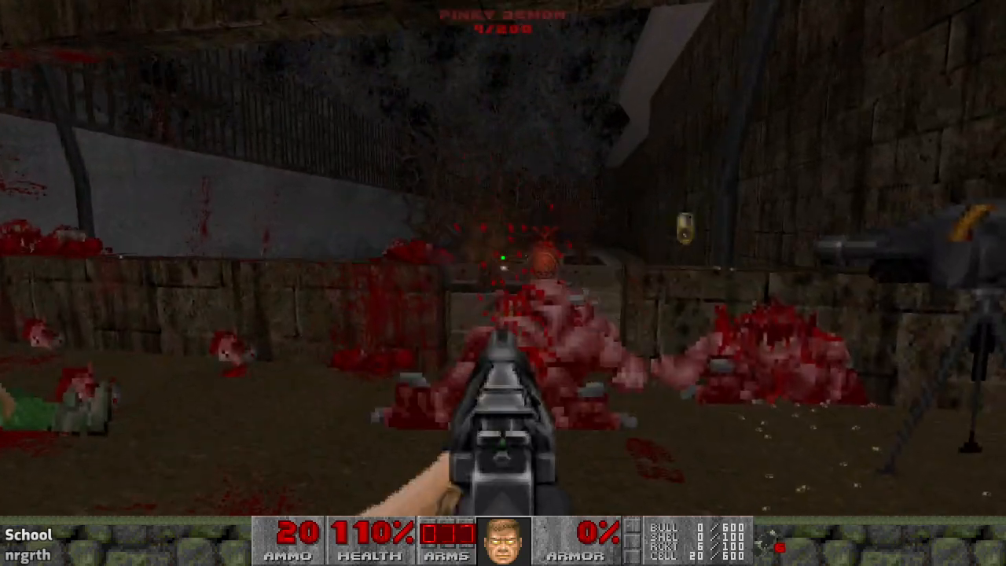
- Cross the planter yard, collect the demon strength rune and health bonuses, turn god mode off and reach the metal gate
key("w")
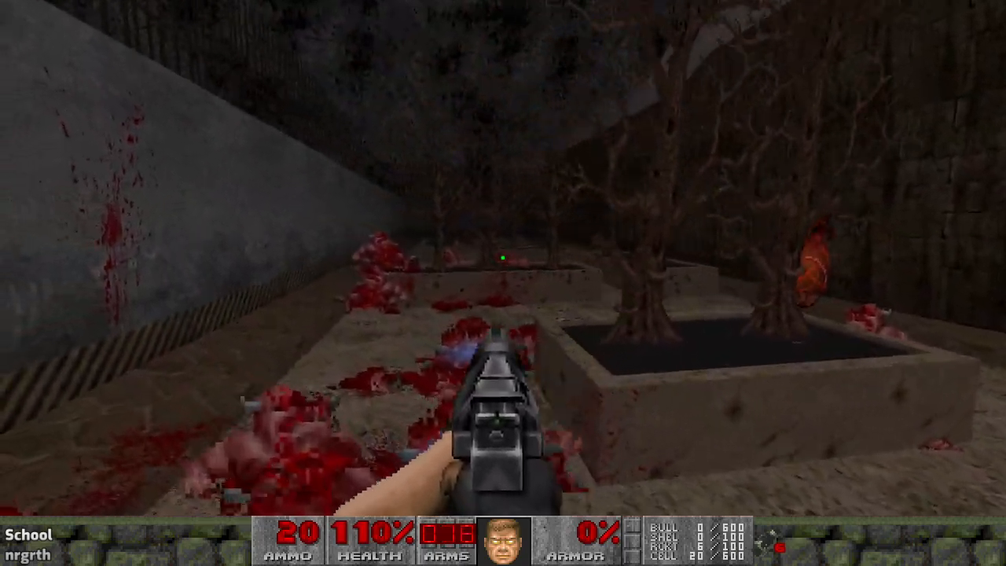
key("w")
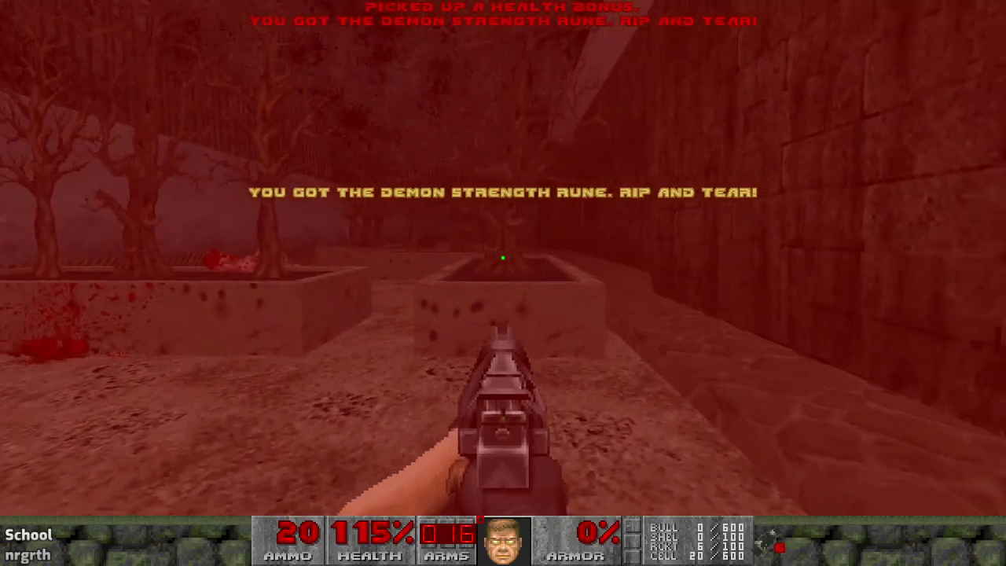
key("w")
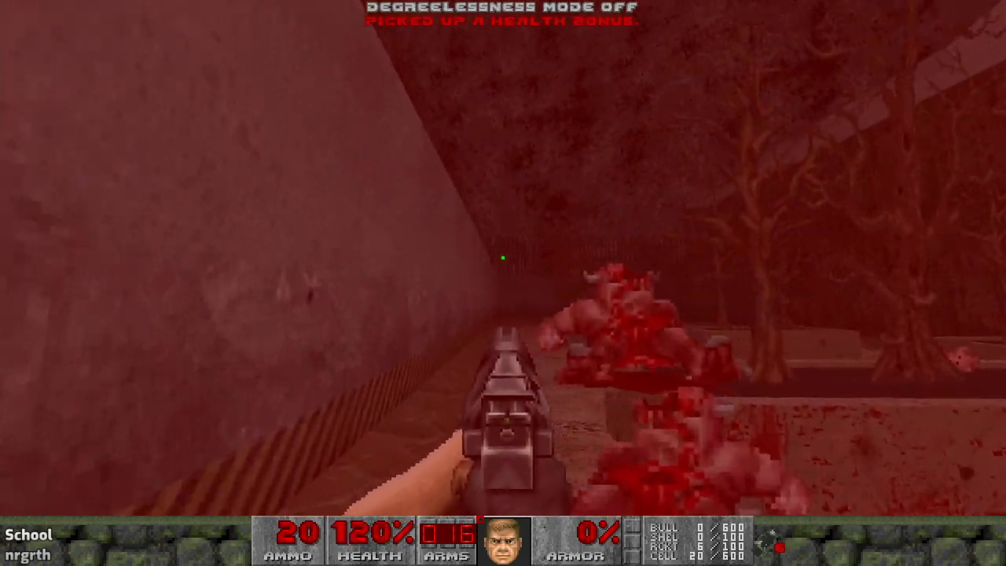
key("w")
key("w")
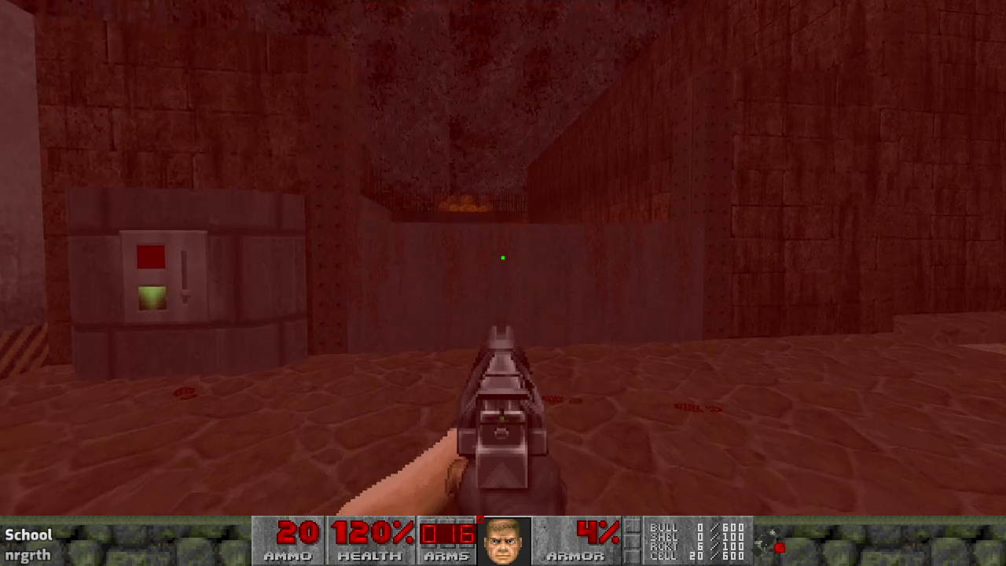
- Back away from the opening metal gate and empty the assault rifle at the cacodemon and hell knights beyond it
key("s")
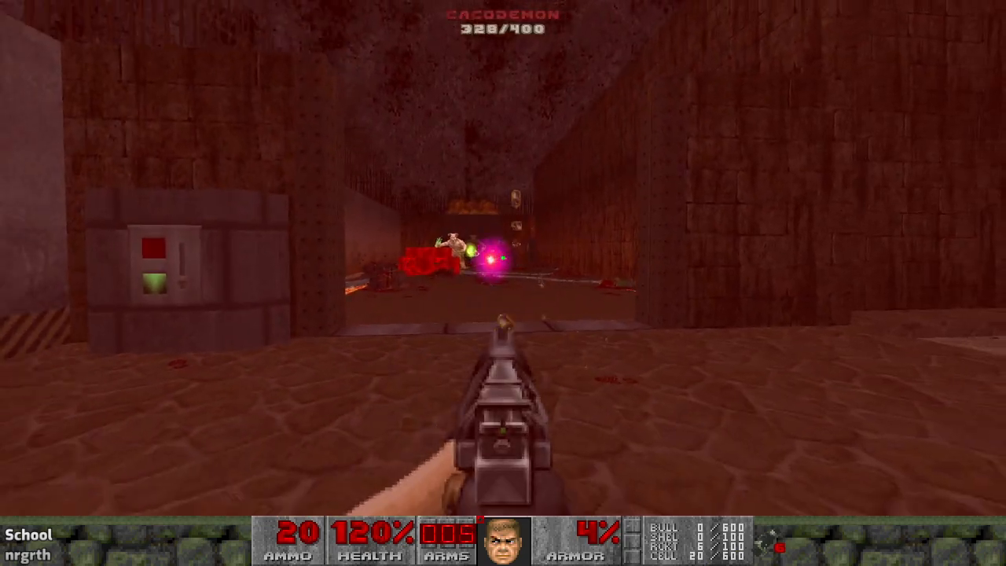
left_click(504, 258)
key("d")
left_click(503, 258)
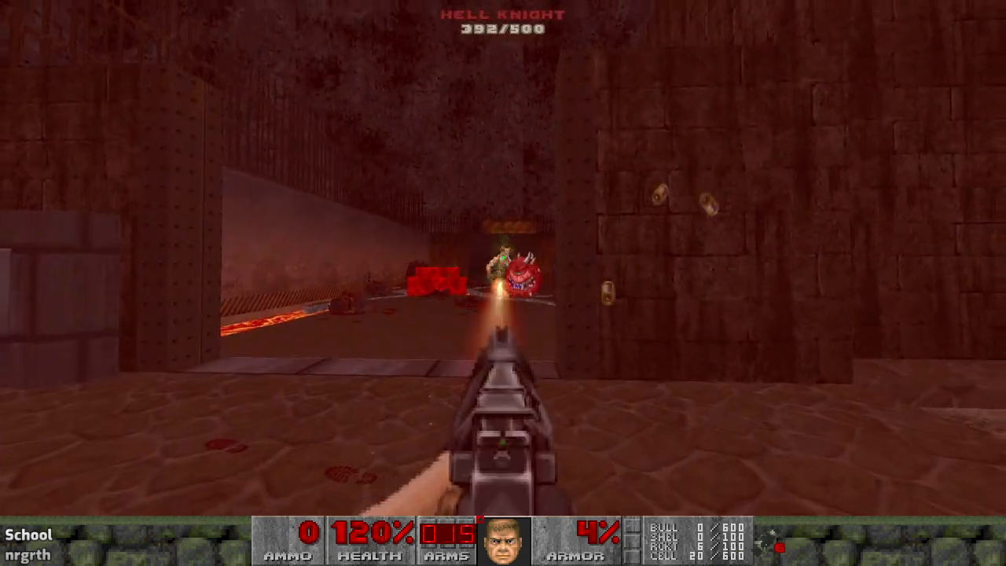
left_click(504, 258)
key("a")
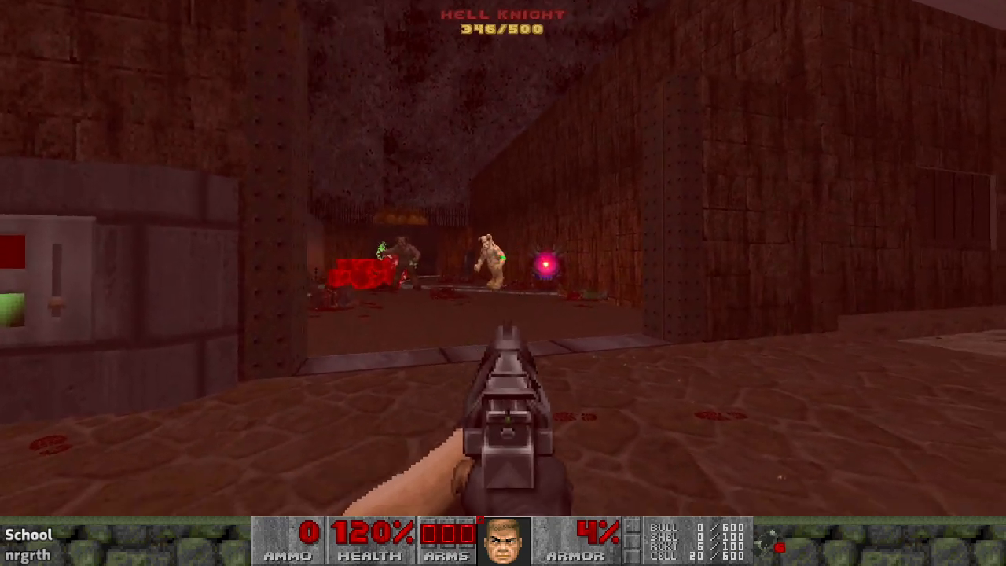
- Dodge the hell knights' fire at the open gate while switching between the chaingun and the assault rifle
key("w")
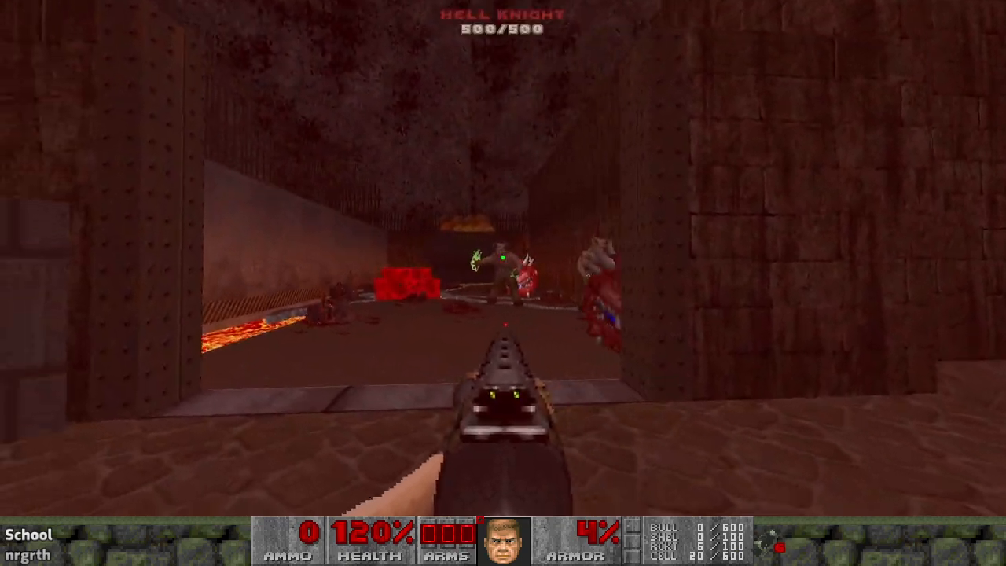
key("s")
key("4")
key("d")
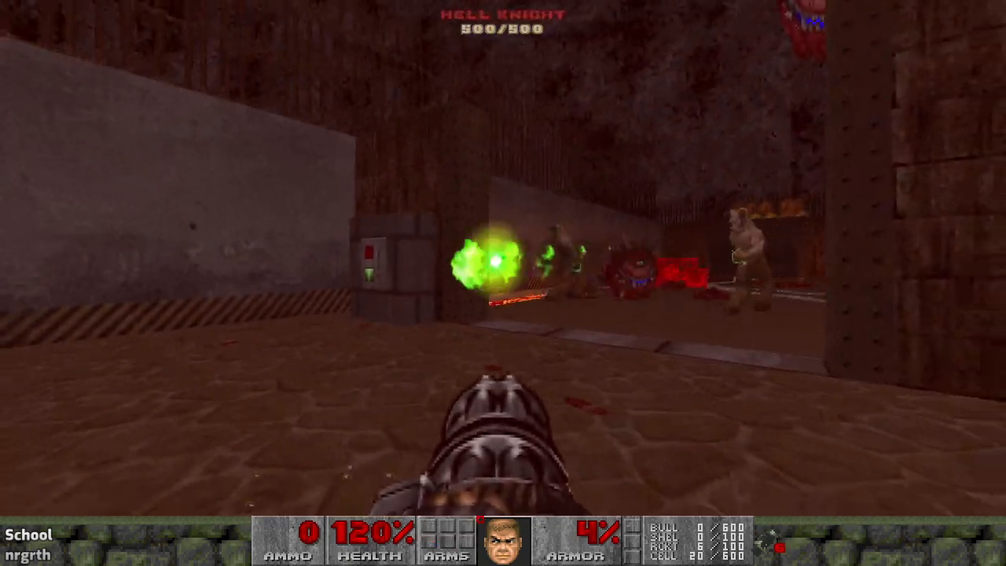
key("a")
key("4")
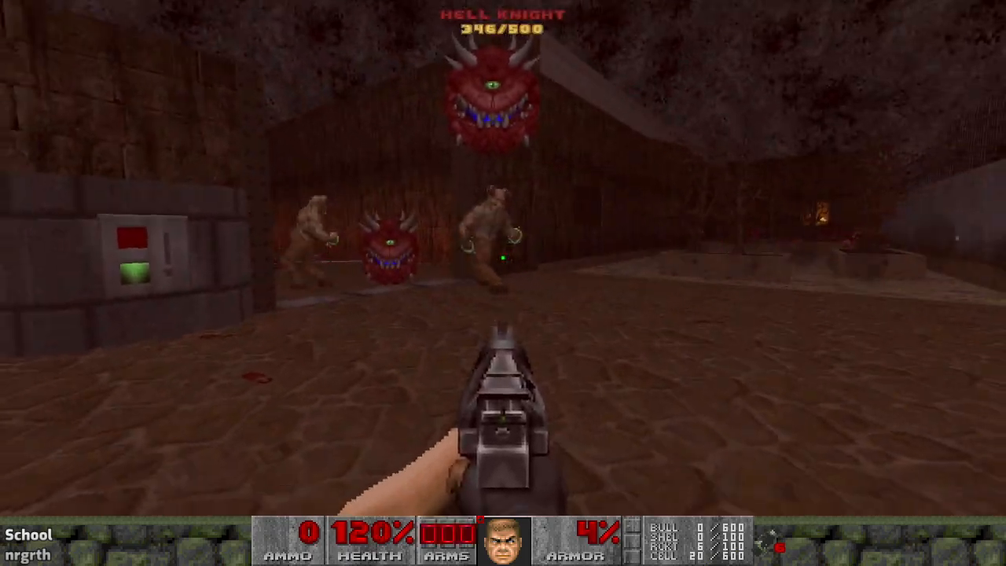
- Retreat across the planter yard to the locker room, collect the shotgun shells and rifle ammunition, and ready the shotgun
key("w")
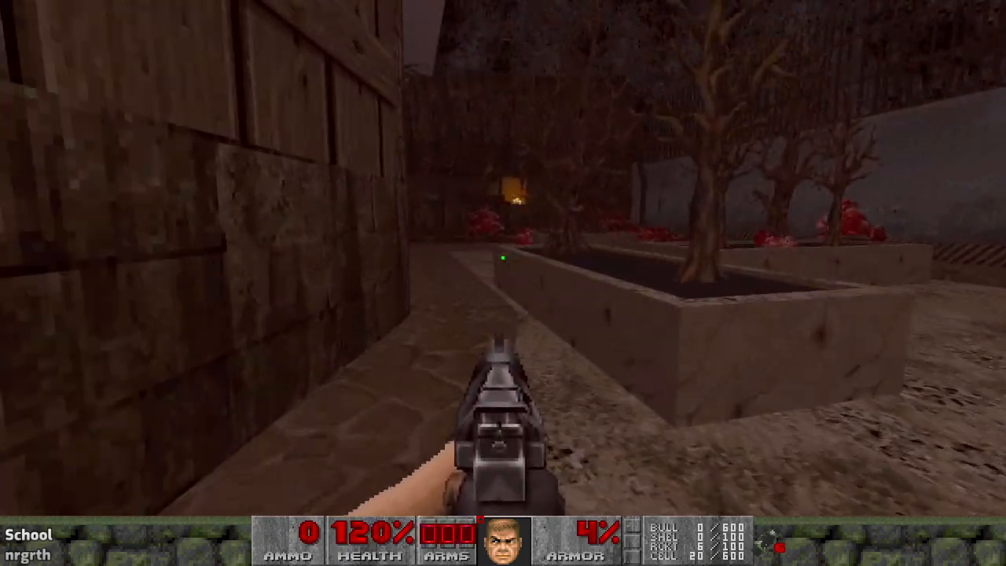
key("w")
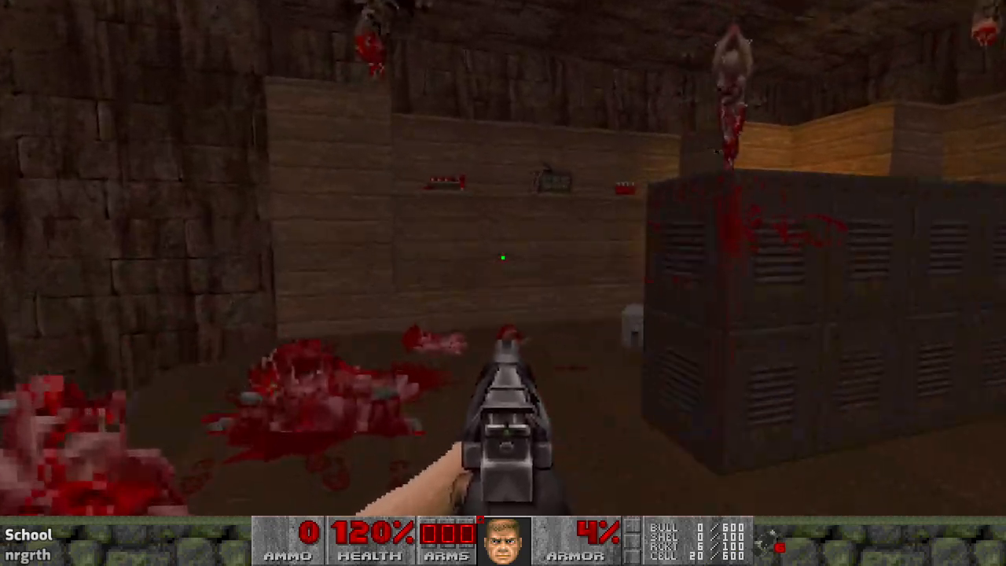
key("w")
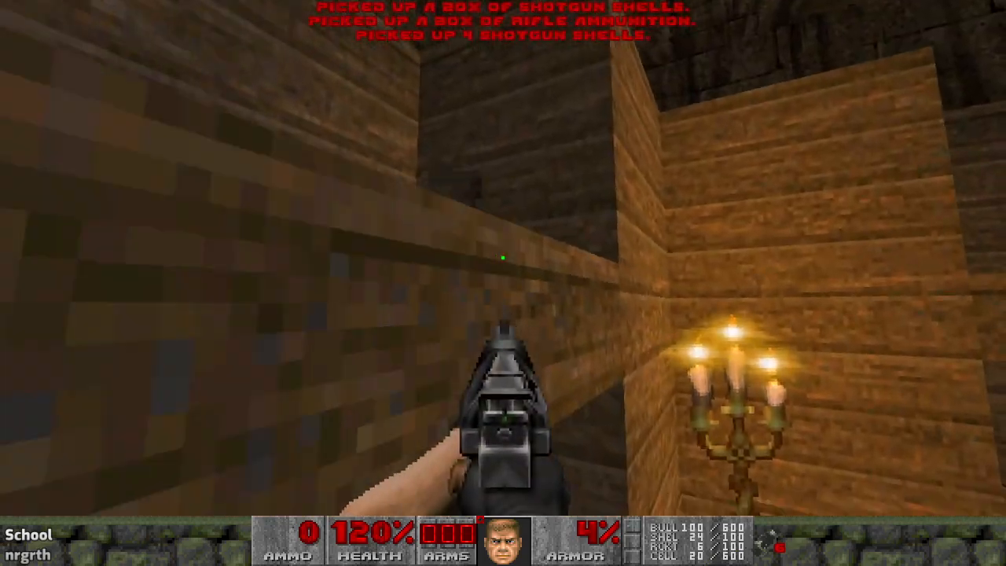
key("w")
key("3")
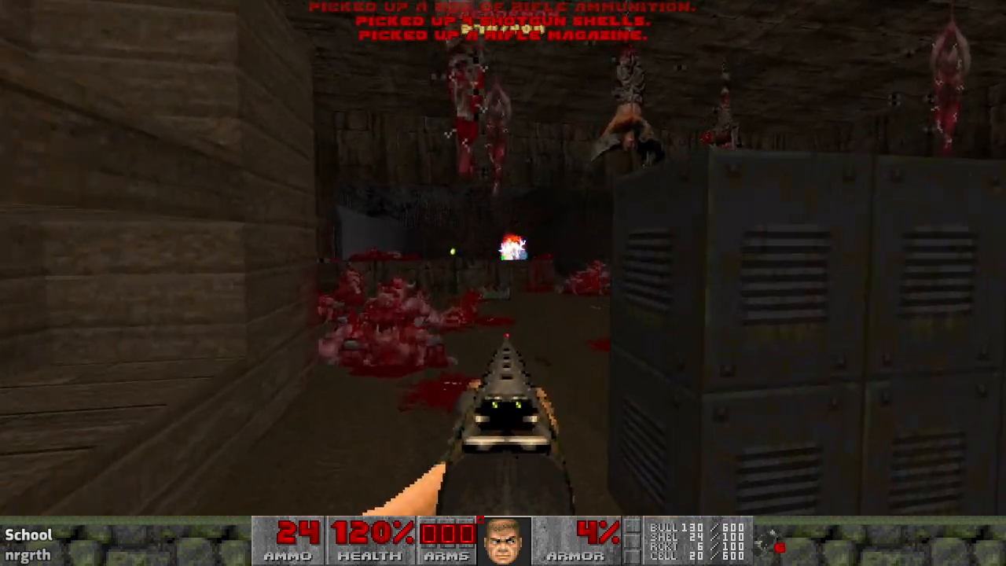
- Return to the planter yard, reload the shotgun and kill the hell knights and cacodemons among the planters
key("w")
key("r")
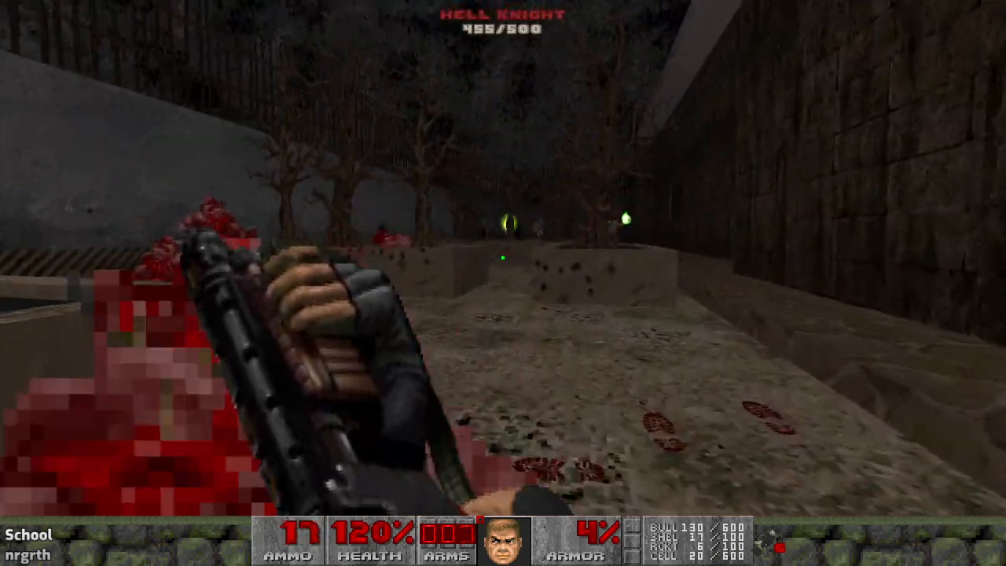
key("w")
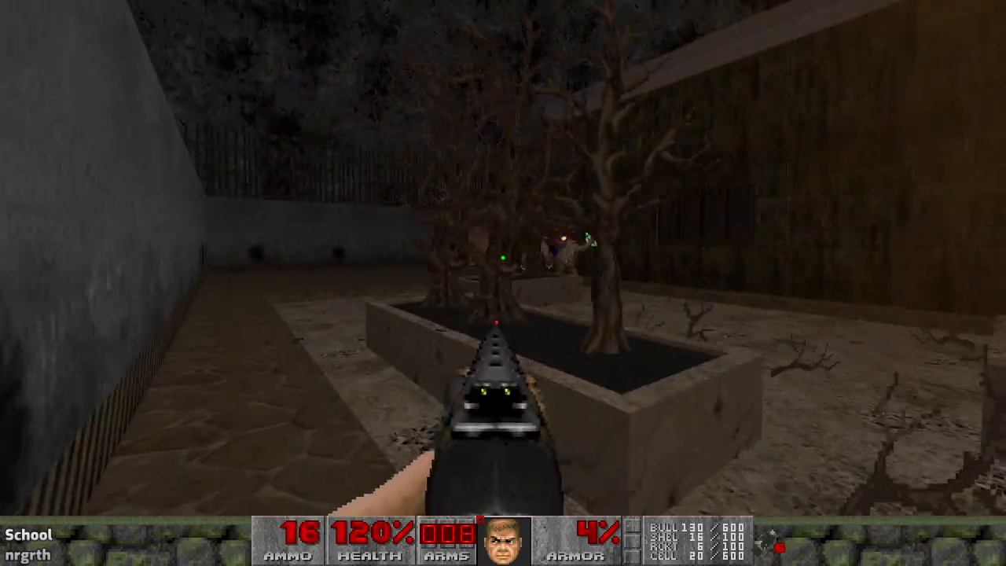
key("w")
key("a")
left_click(503, 258)
left_click(503, 258)
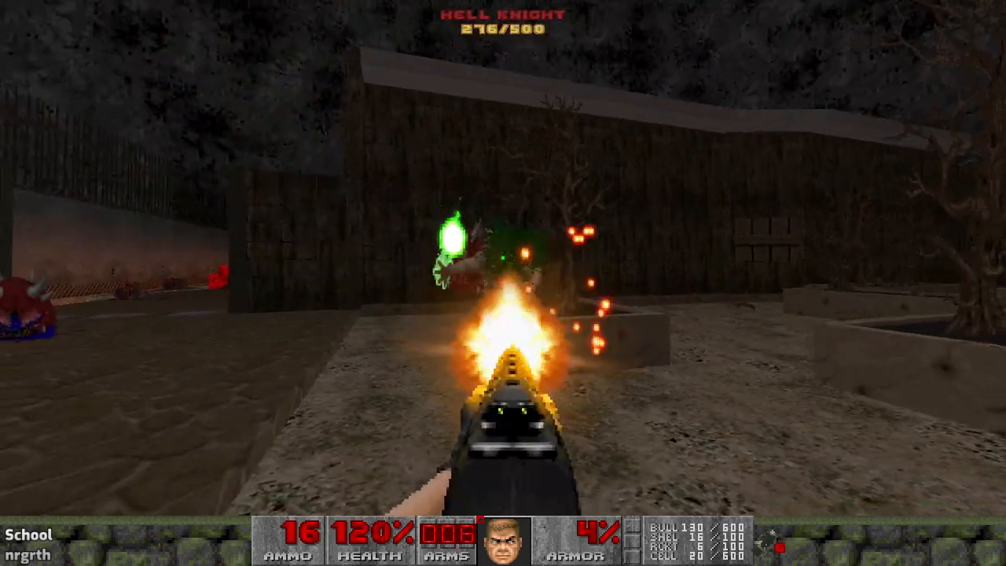
left_click(503, 258)
key("w")
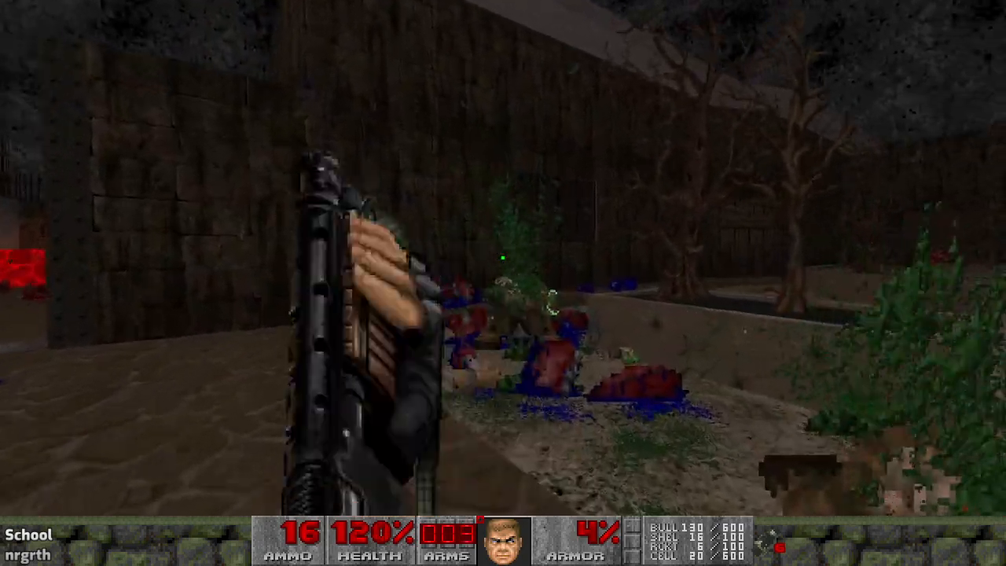
- Collect the armor bonus, cross the lava-cracked passage for the rifle ammunition box and open the way to the car lot
key("w")
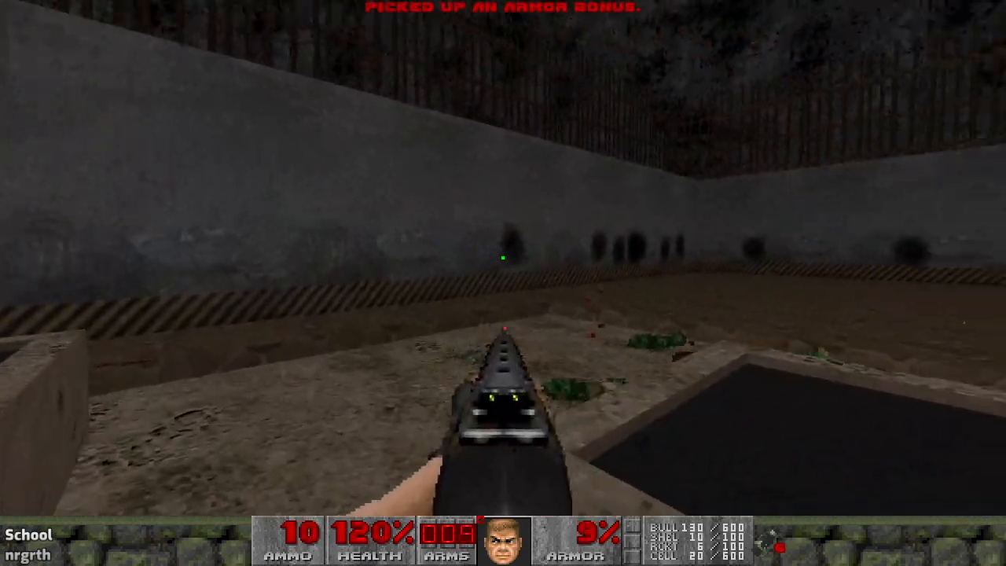
key("w")
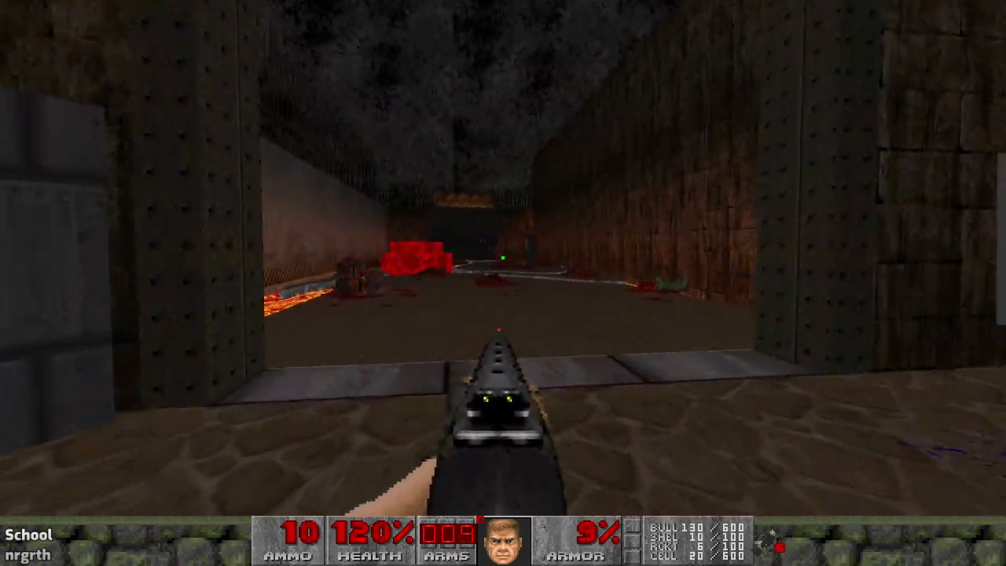
key("w")
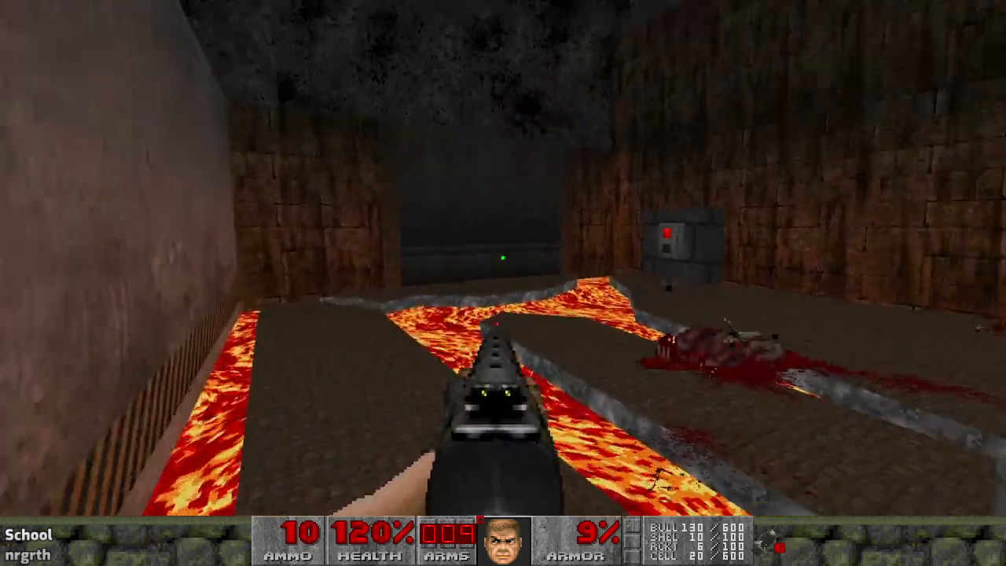
key("w")
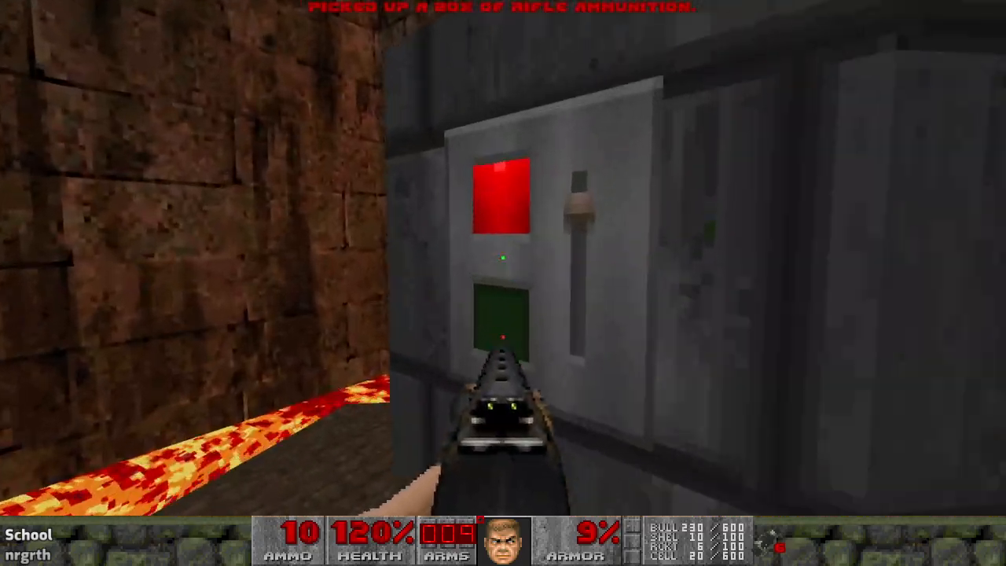
key("w")
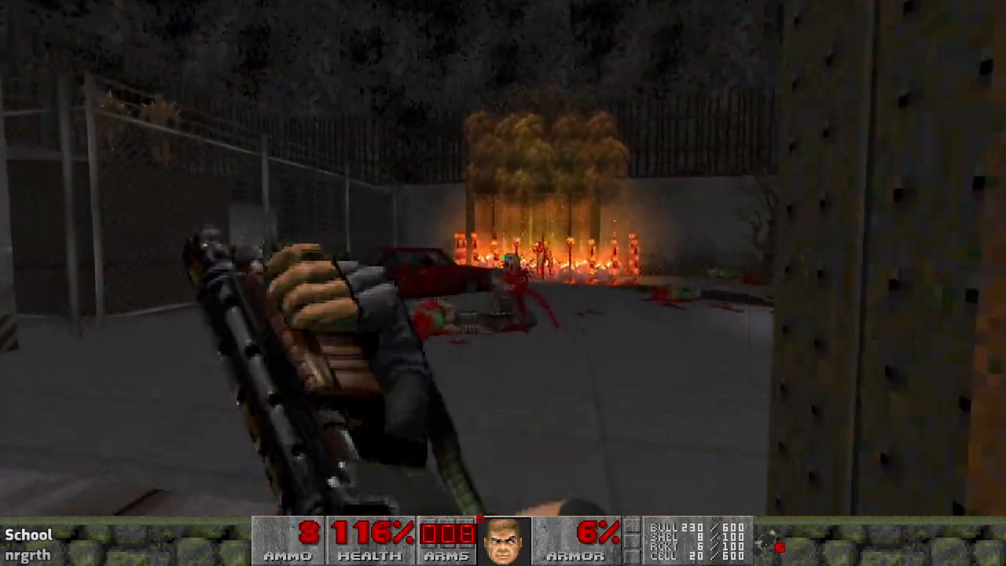
- Enter the car lot, collect the dropped shotgun, assault rifle and armor bonus, and shoot the imps behind the fence
key("w")
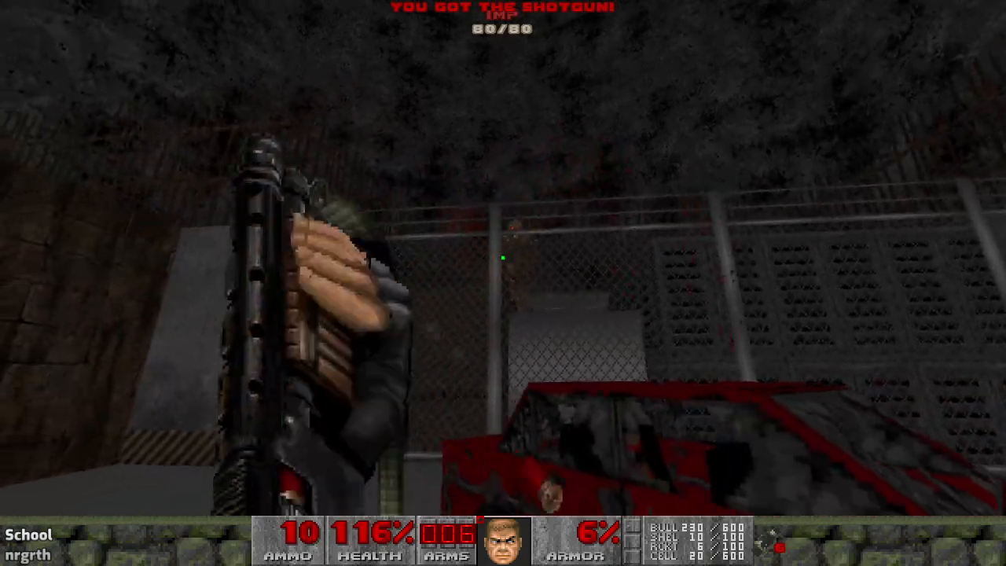
key("w")
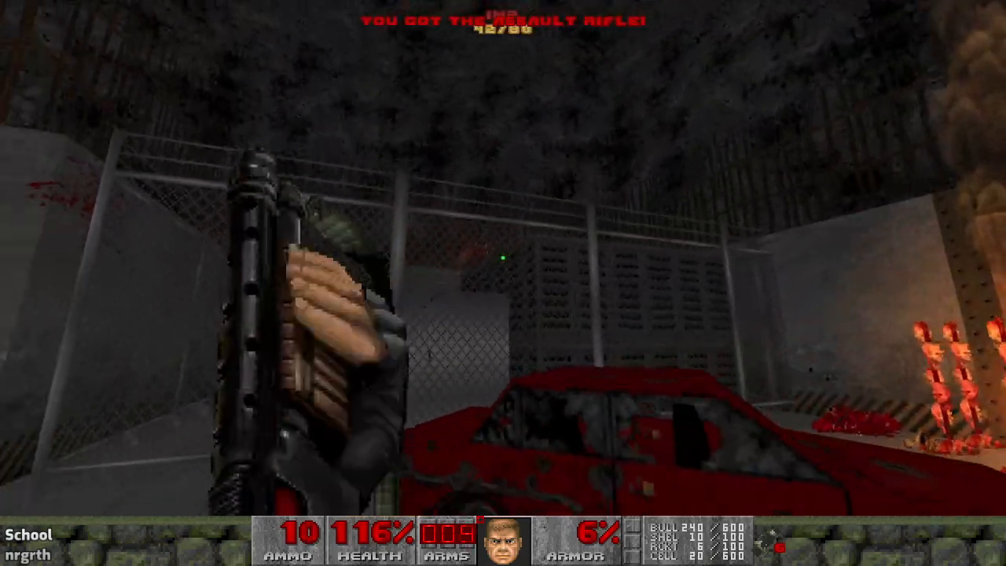
key("w")
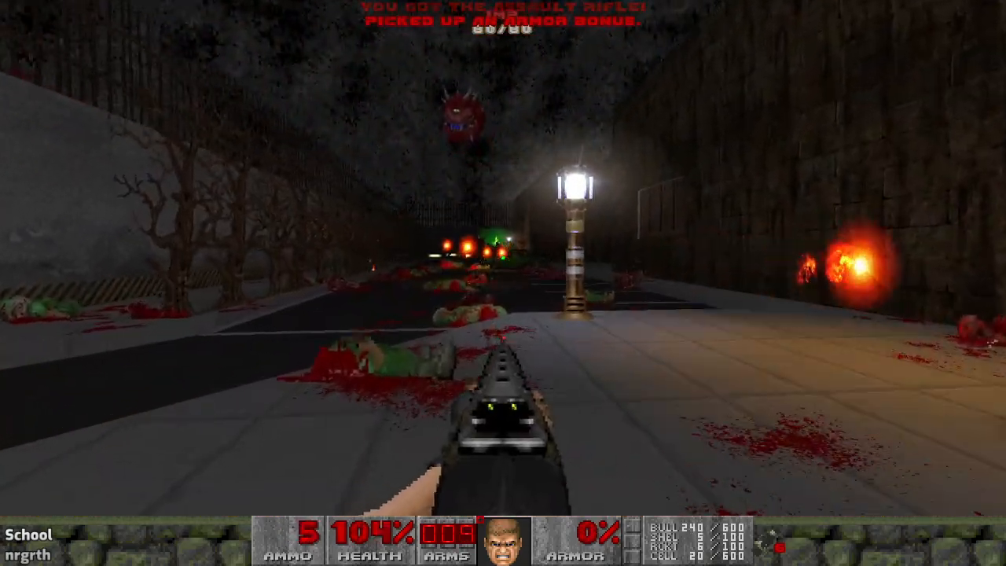
- Strafe around the lamp post and kill the flying cacodemon above the street with the shotgun
key("a")
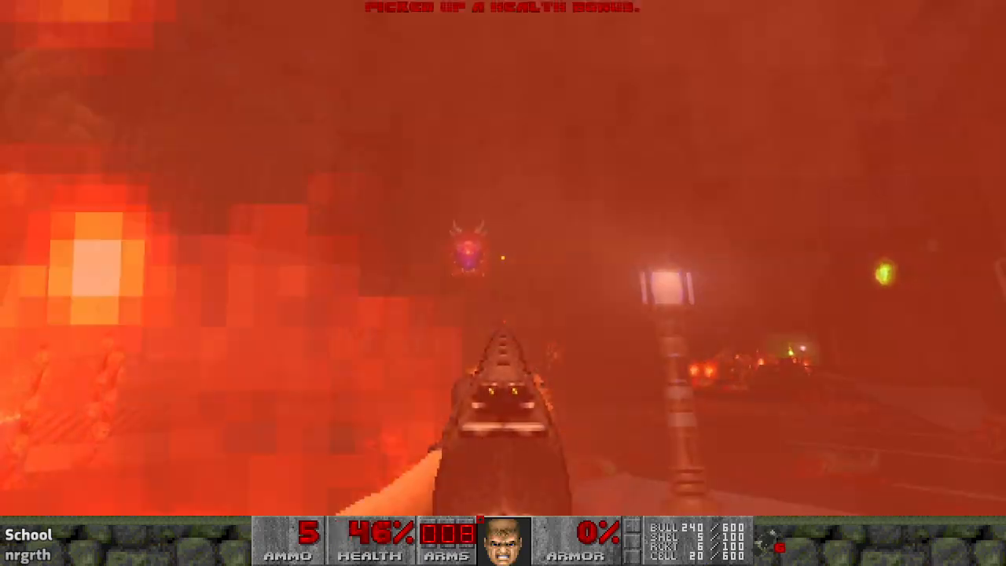
left_click(503, 258)
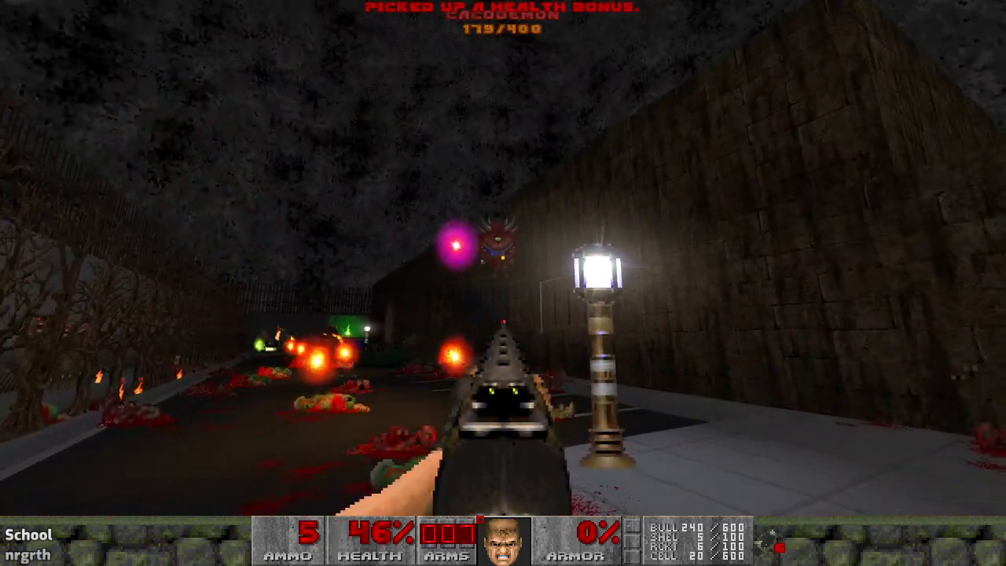
key("d")
left_click(503, 258)
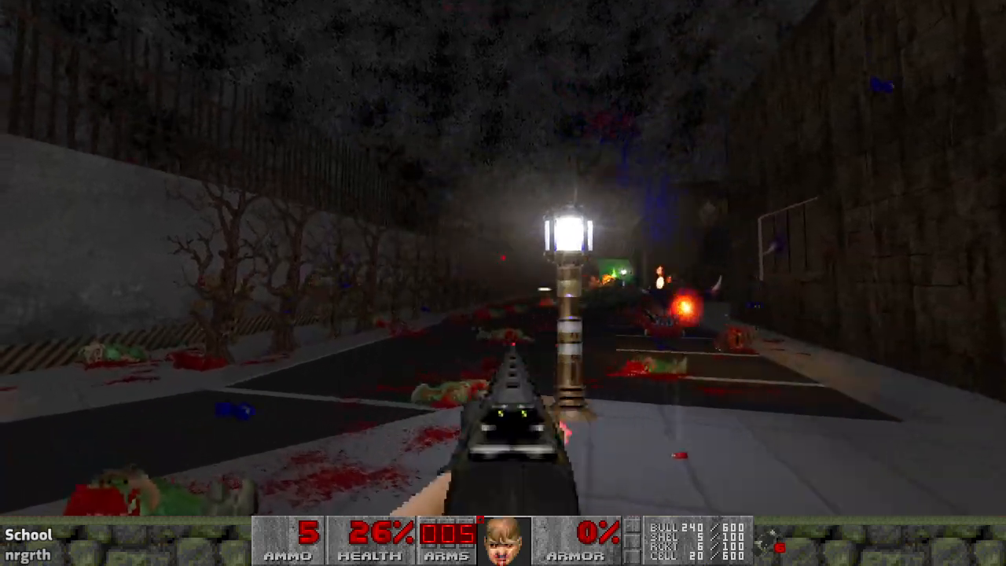
left_click(503, 257)
left_click(503, 258)
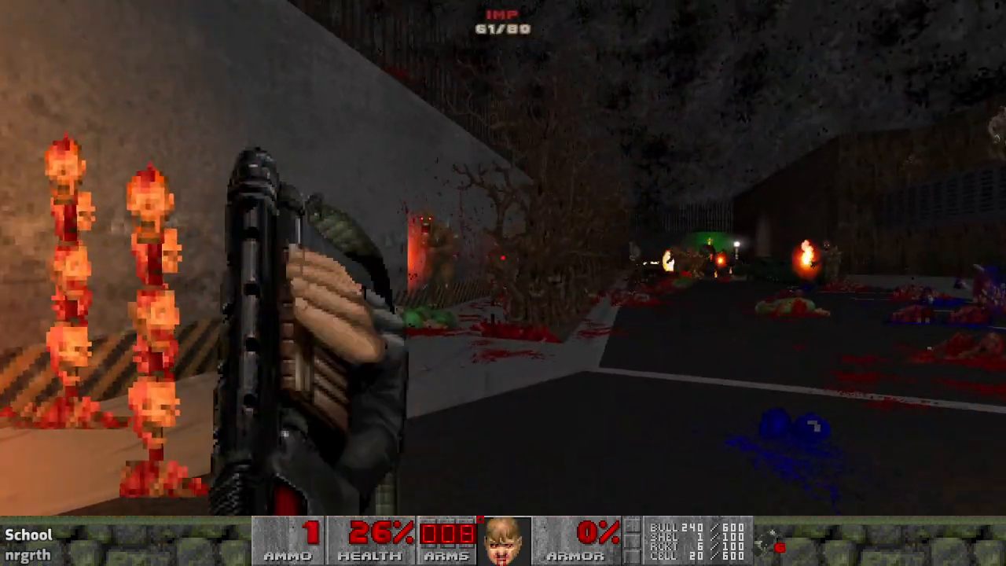
- Fight the imps along the tree-lined street with the shotgun, dodging their fireballs near the lamp post
key("s")
left_click(504, 258)
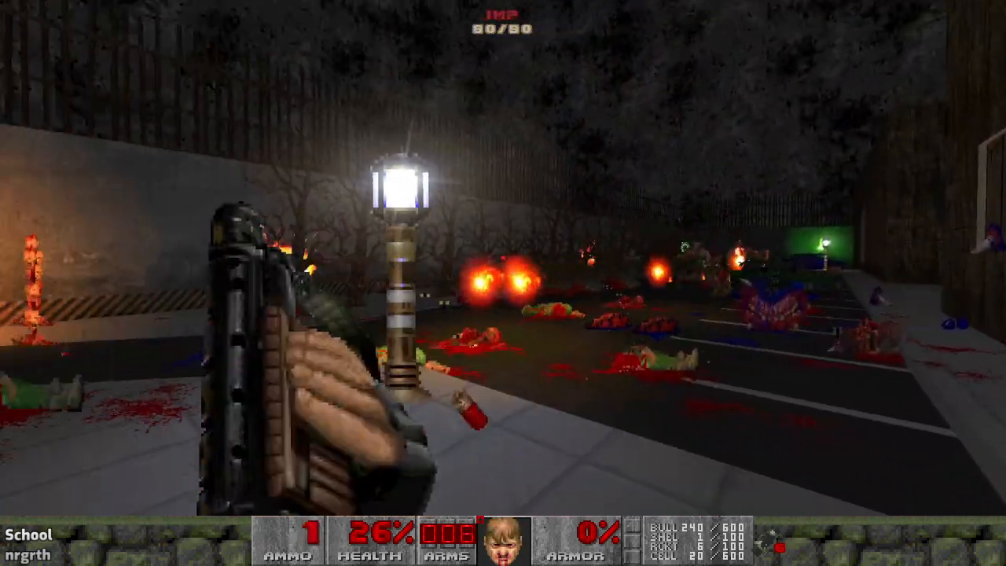
key("w")
left_click(503, 258)
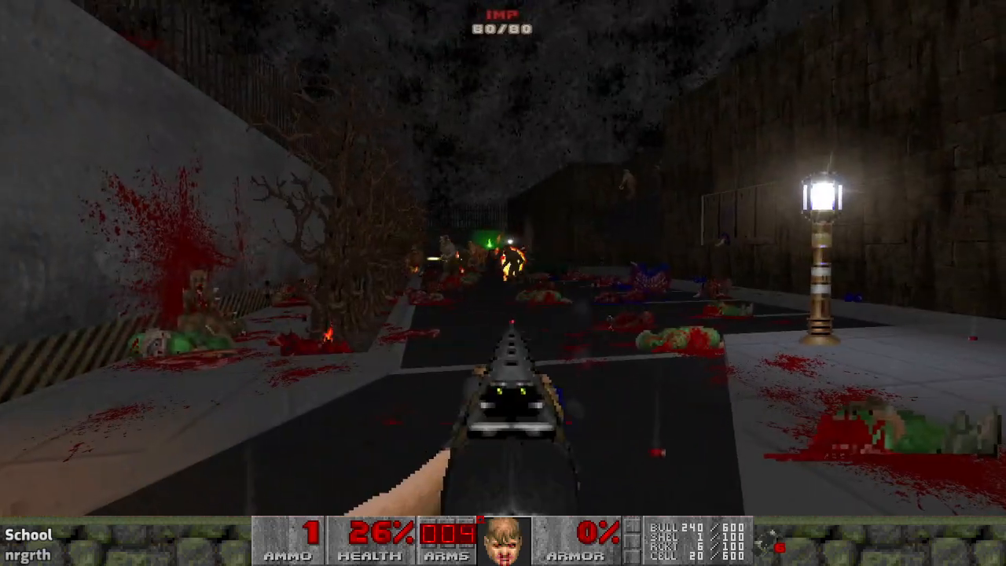
key("d")
left_click(503, 258)
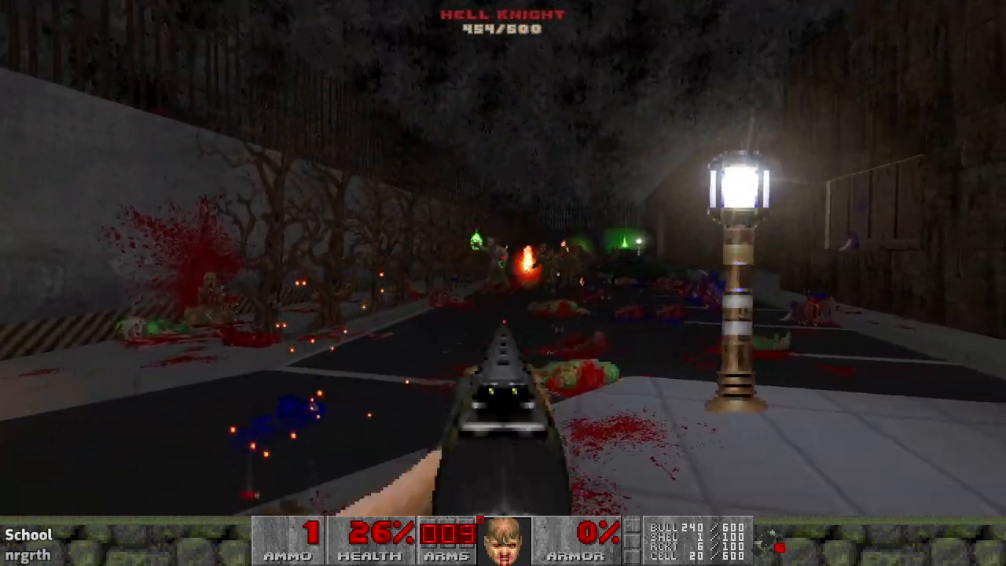
- Back away from the advancing hell knight and fire the remaining shotgun shells at it
key("s")
left_click(503, 257)
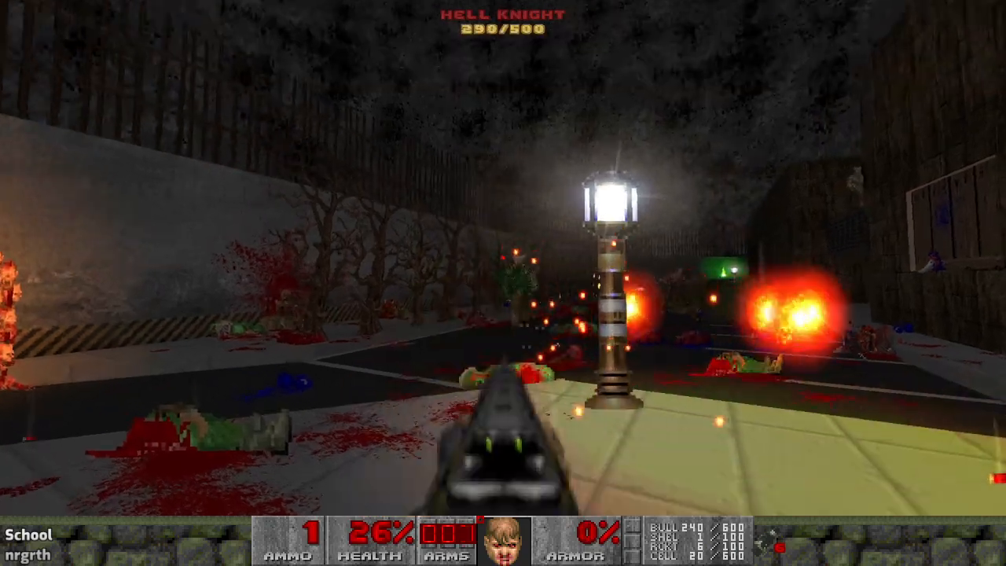
key("a")
key("s")
left_click(503, 258)
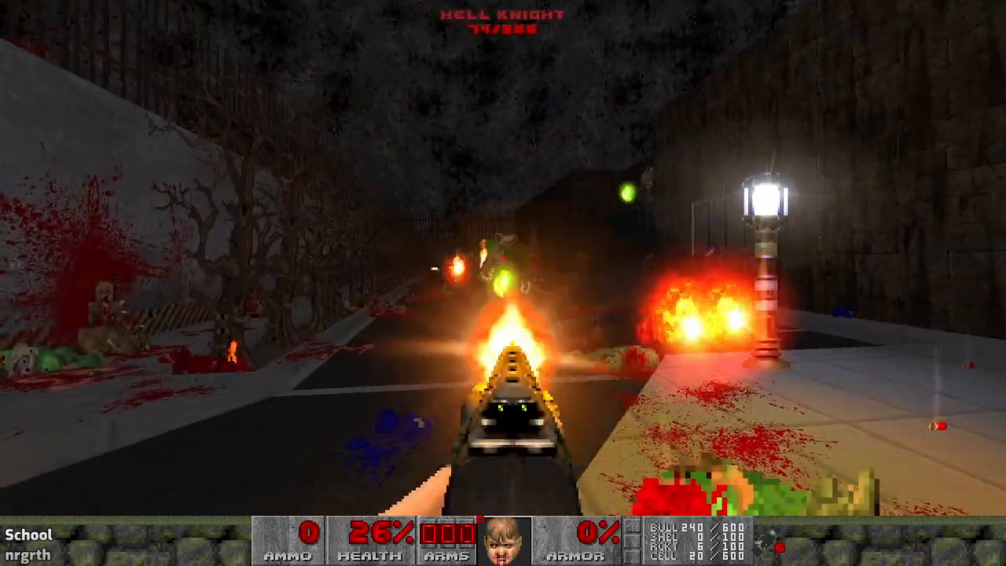
- Revive the player with the console command resurrect and return to the game
key("grave")
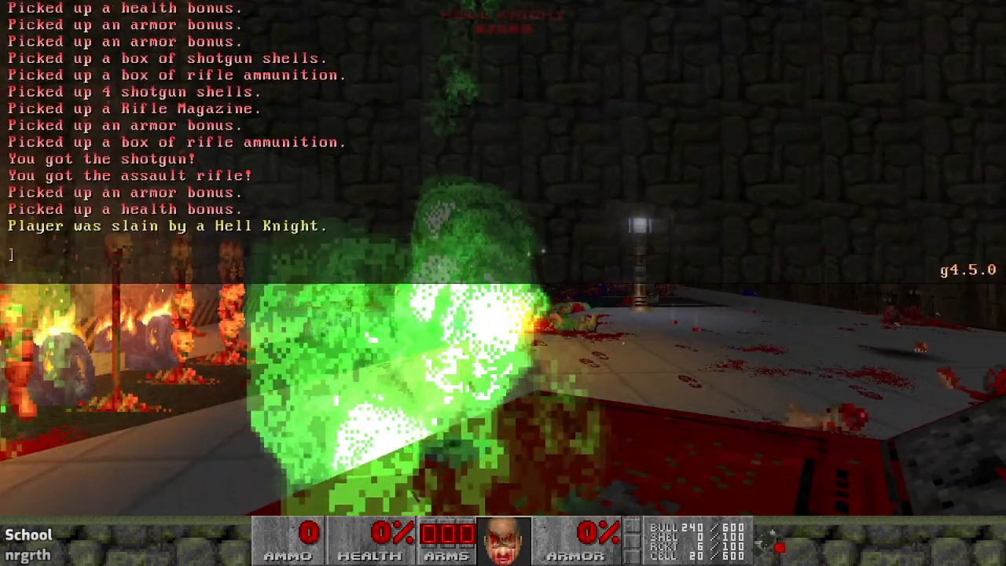
type("resurre")
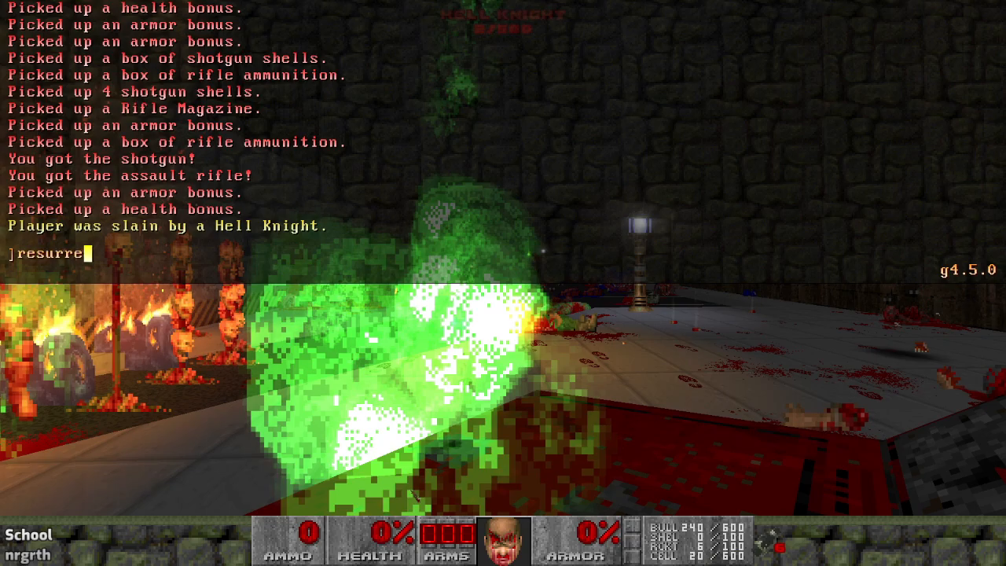
type("ct")
key("Return")
key("grave")
- Switch to the chaingun and gun down the hell knights and imps advancing along the street while strafing and backing away
key("s")
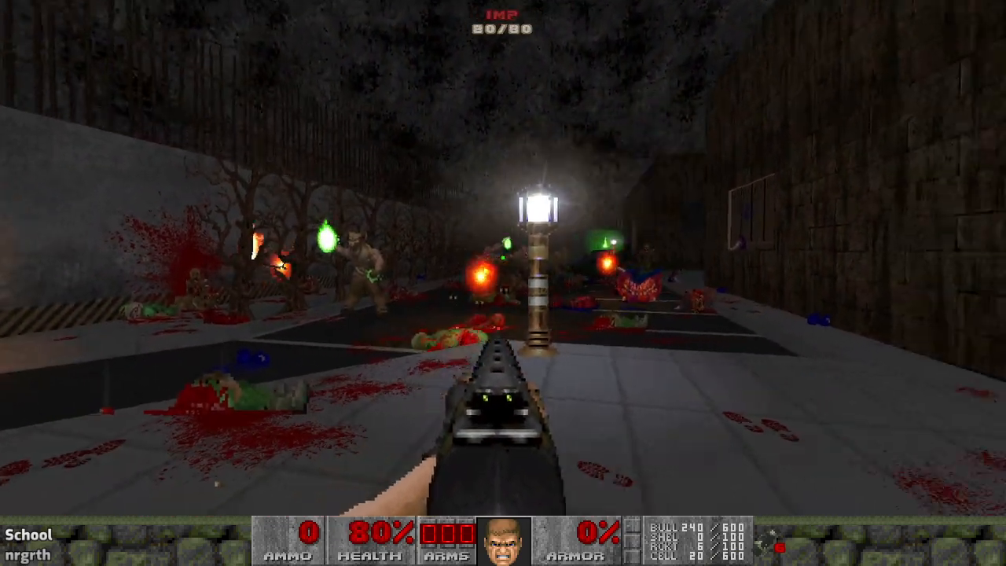
key("4")
key("a")
left_click(503, 258)
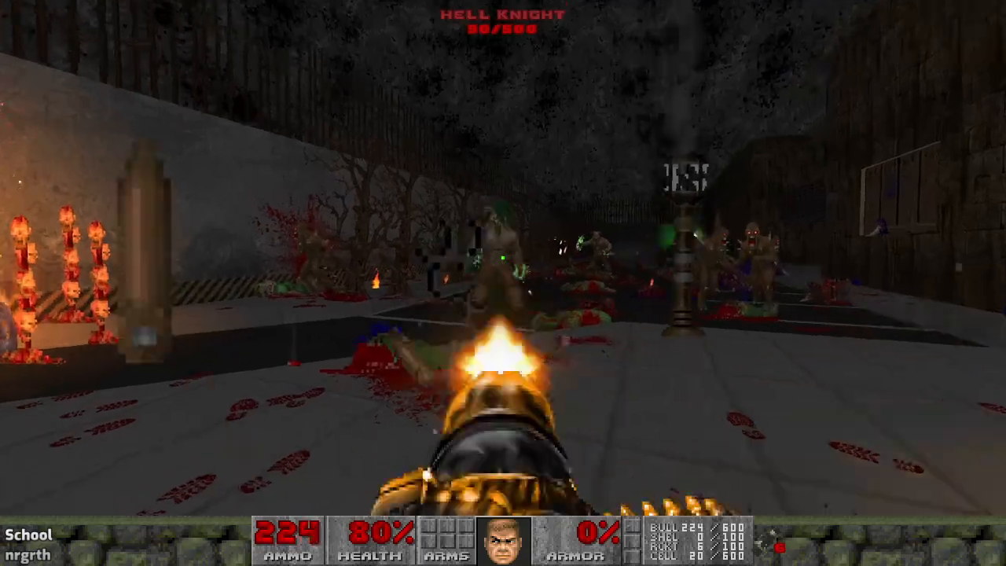
left_click(503, 258)
key("s")
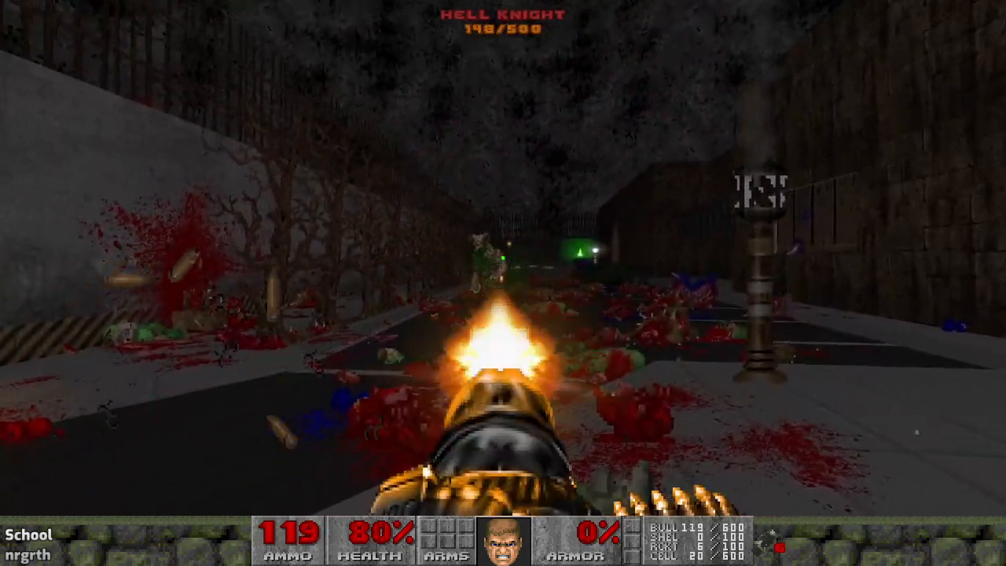
- Shoot the hell knight above the wall vent and spend the last bullets on the imp by the trees
key("w")
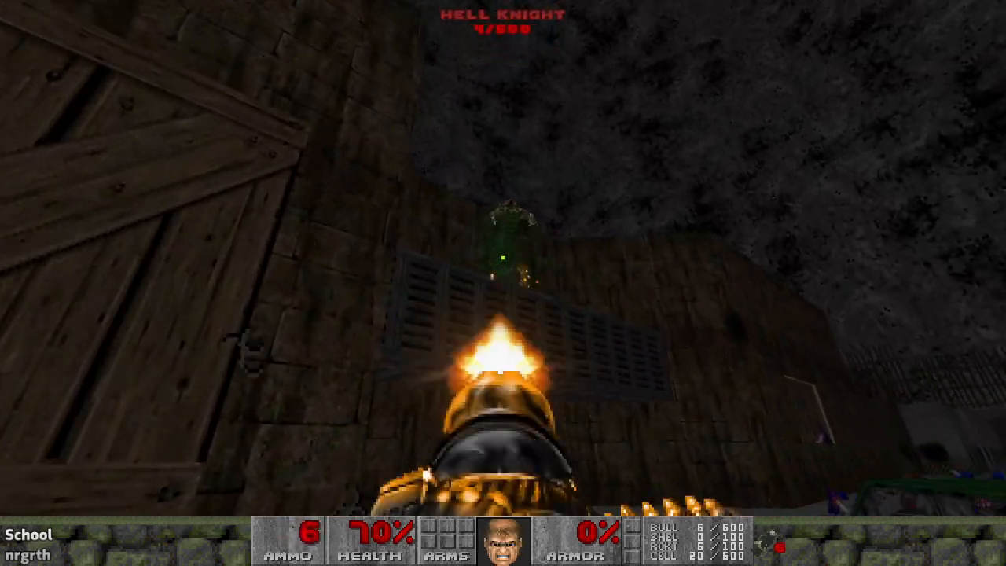
key("w")
left_click(504, 257)
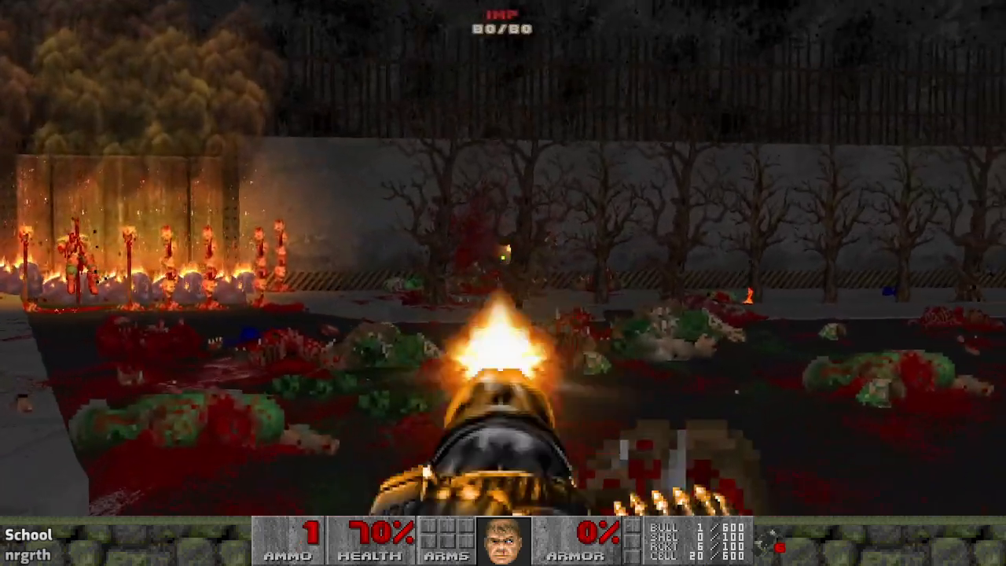
key("s")
key("d")
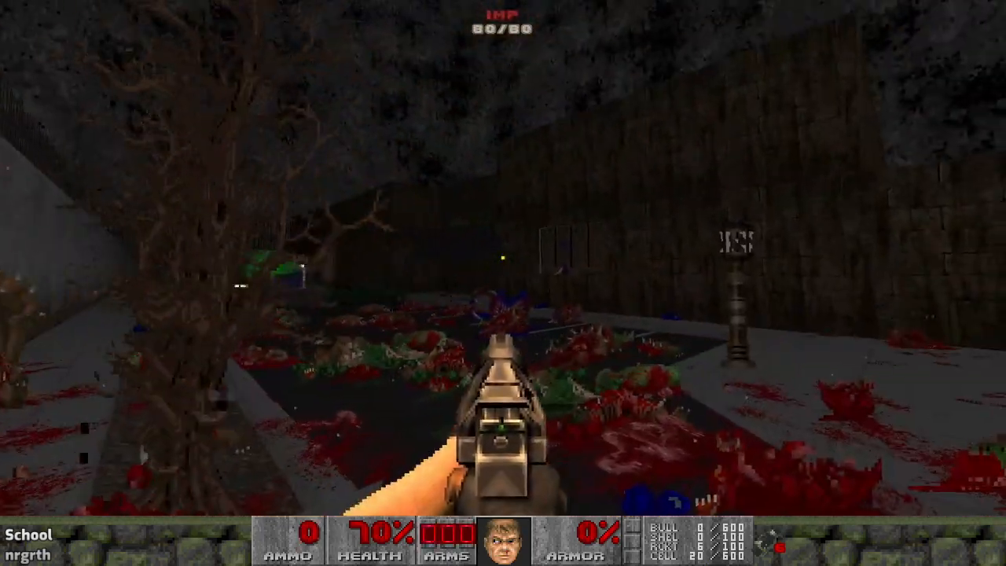
- Collect the armor bonus on the street and walk past the green car to the corner by the green torch
key("w")
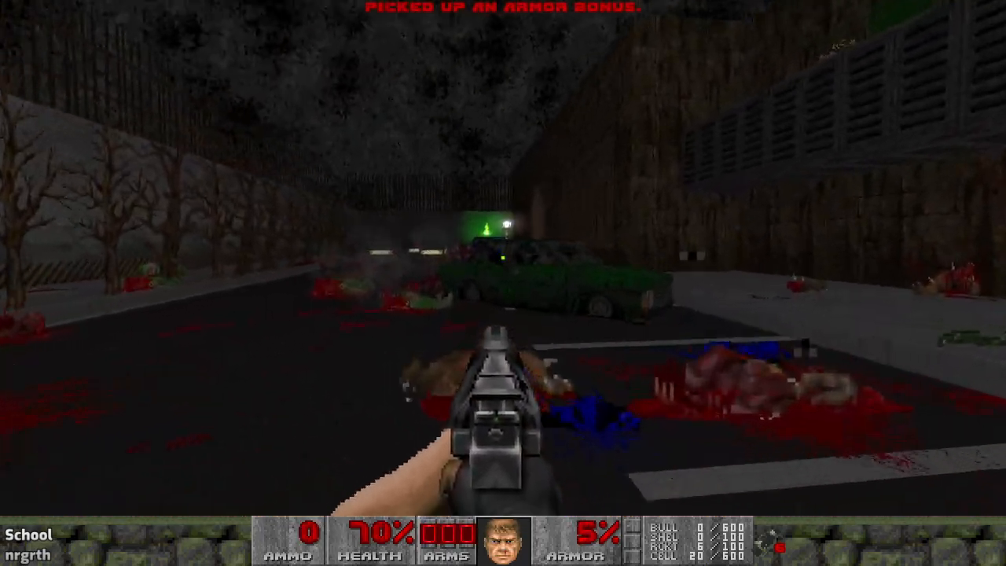
key("w")
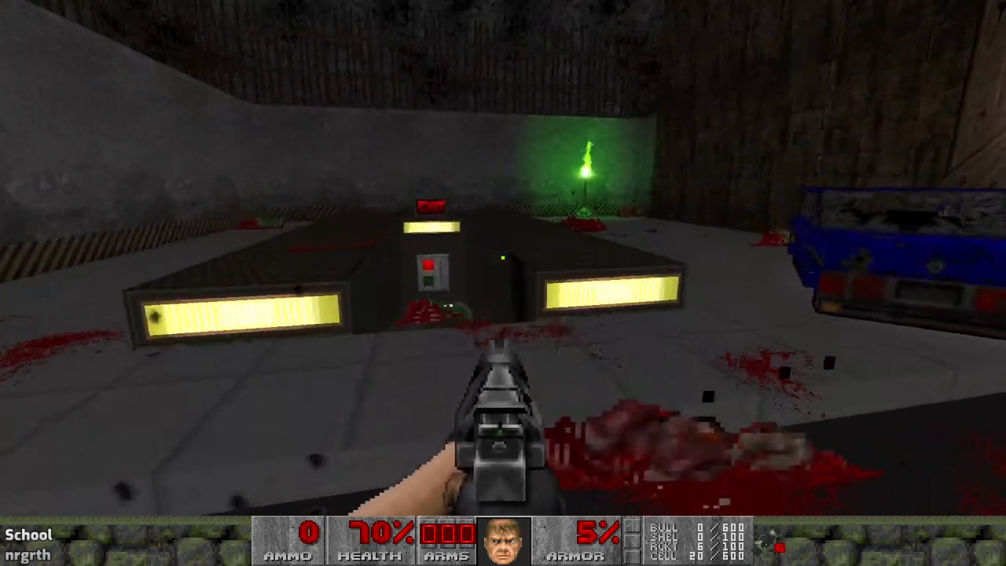
key("w")
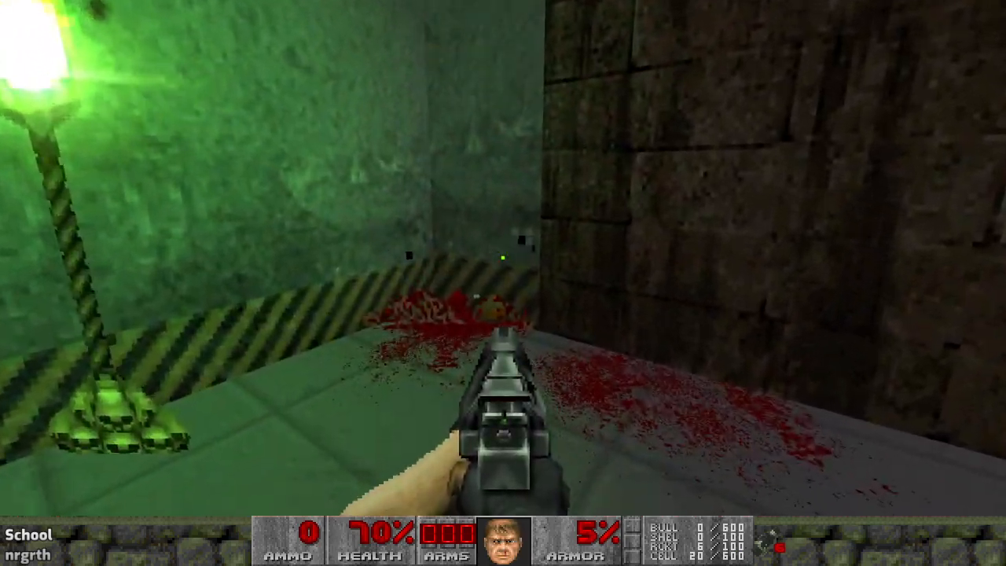
key("w")
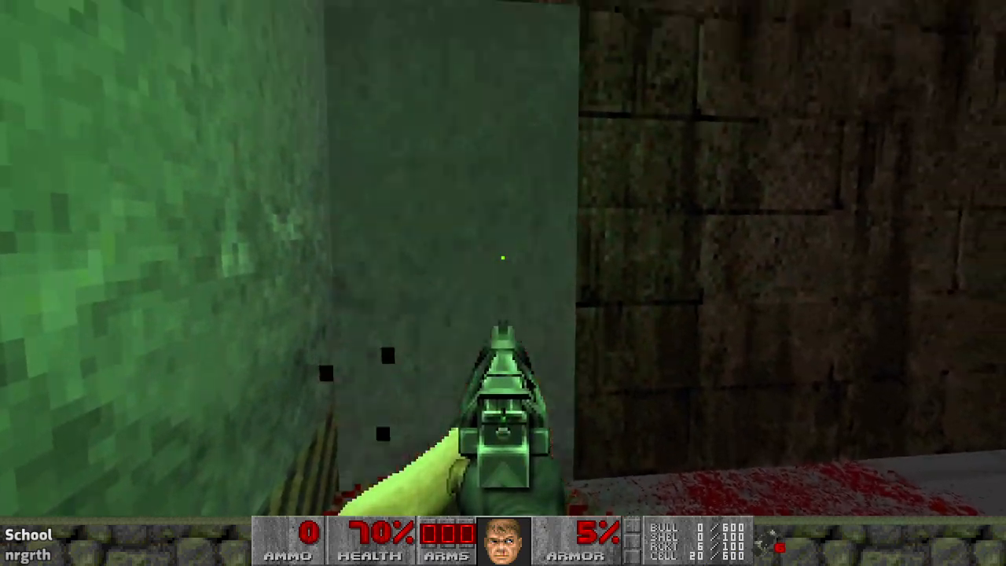
- Inspect the narrow alley behind the building up to its far end and head back toward the green torch
key("w")
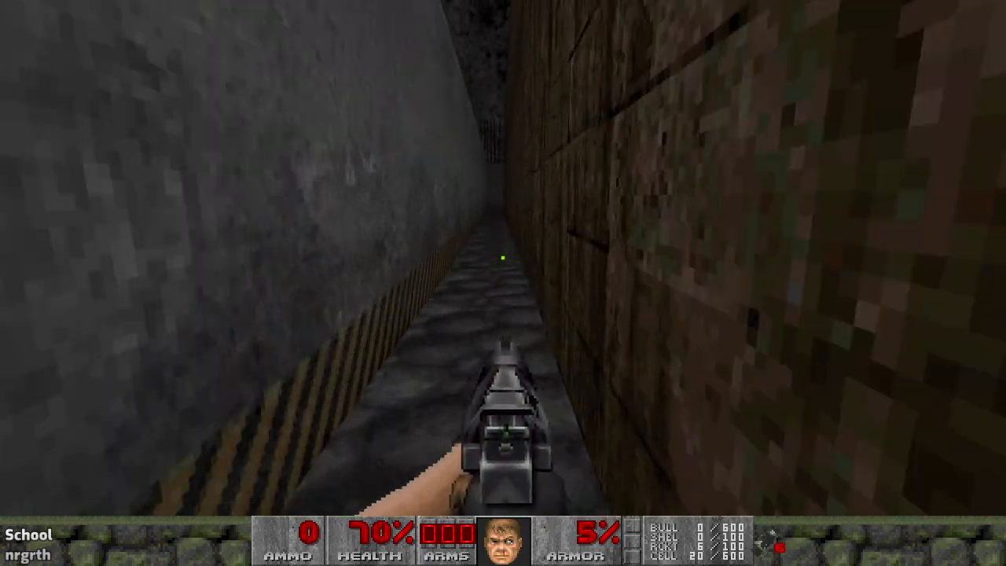
key("w")
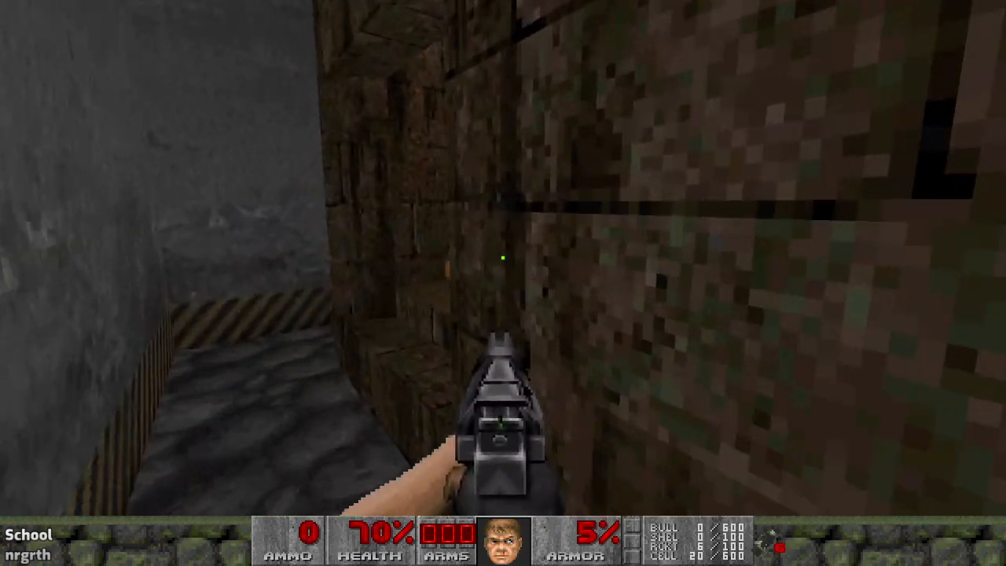
key("w")
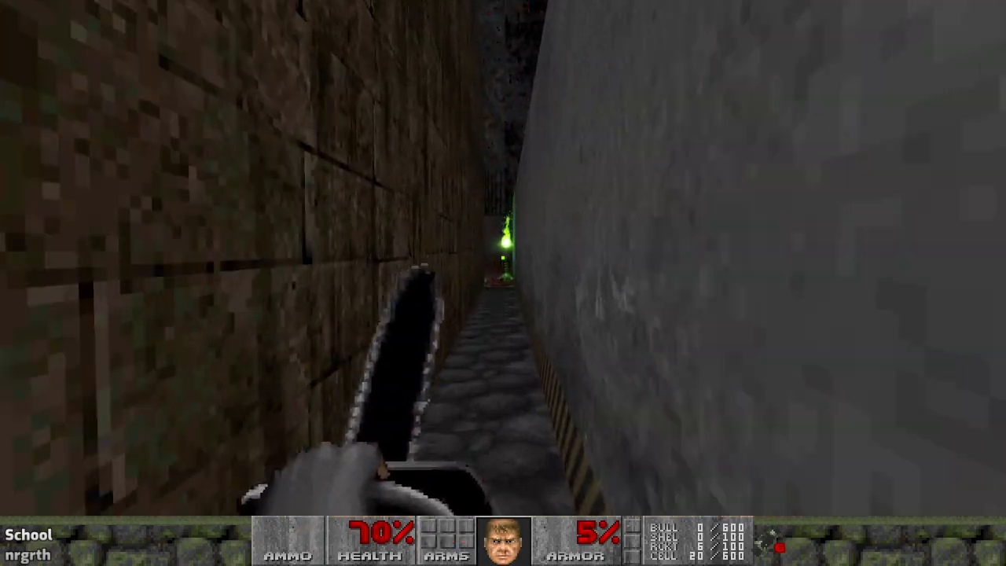
- Run past the blue car to the tree-lined sidewalk and kill the remaining imp with the chainsaw
key("w")
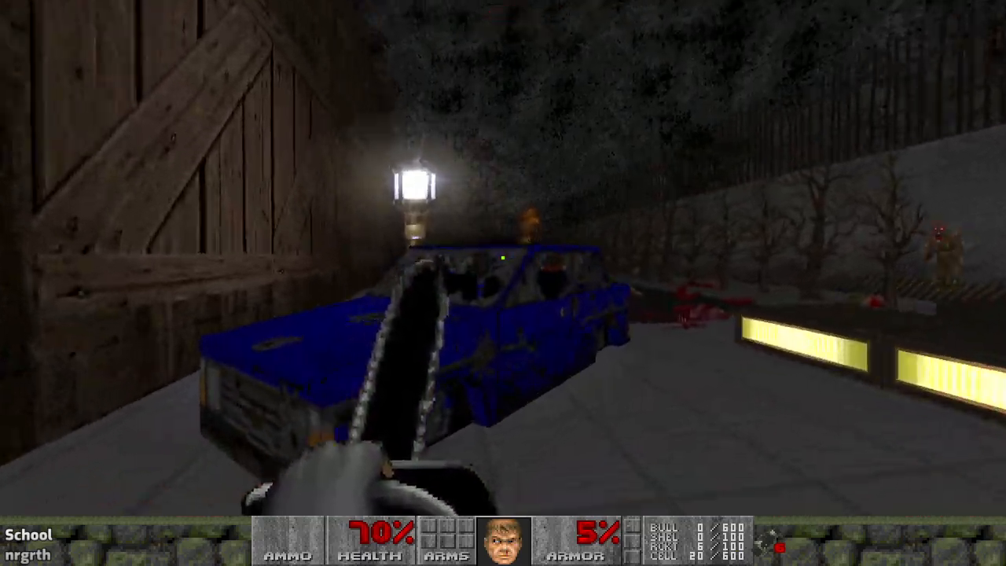
key("w")
key("w")
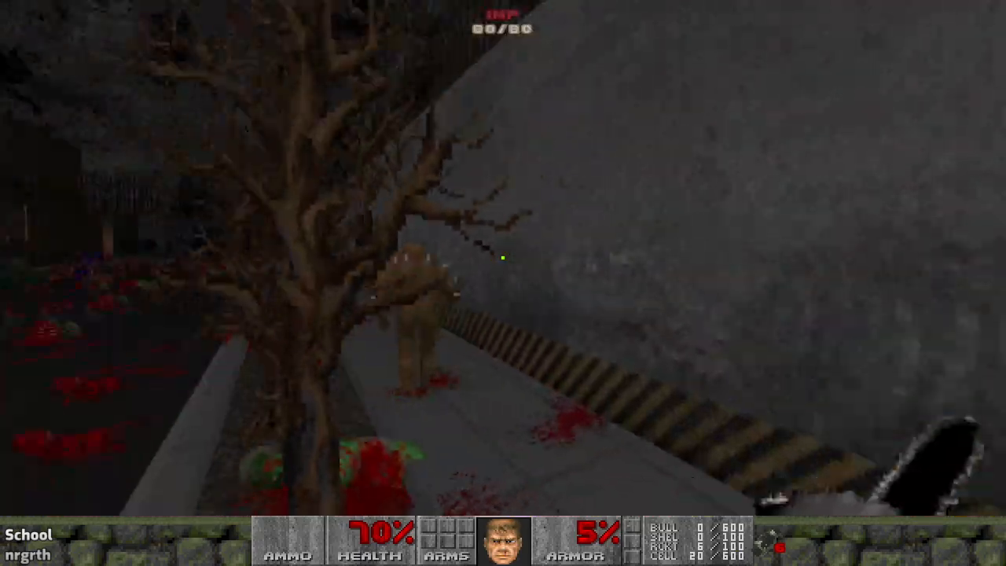
left_click(504, 258)
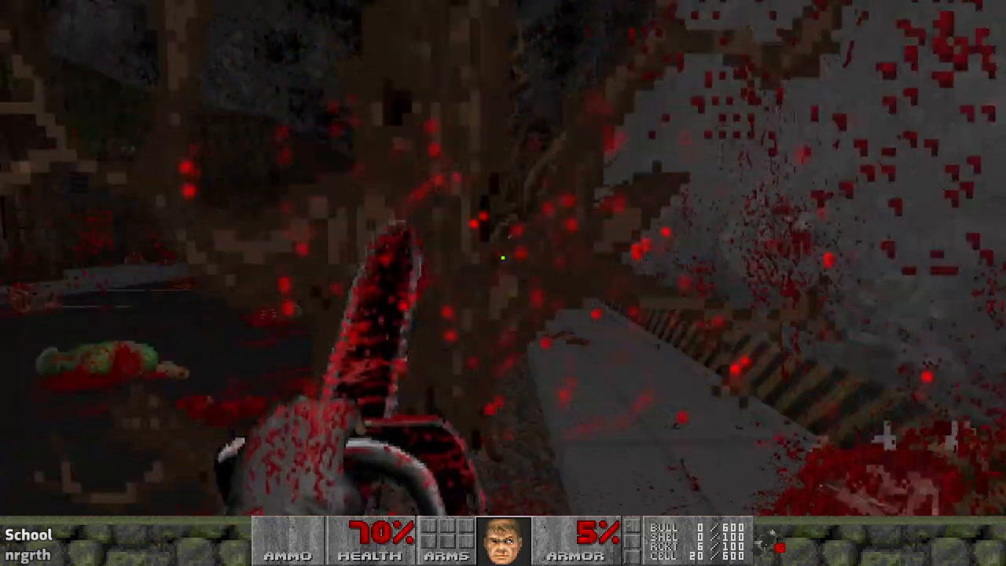
- Walk back along the corpse-covered street and examine the area around the red car and the chain-link fence
key("w")
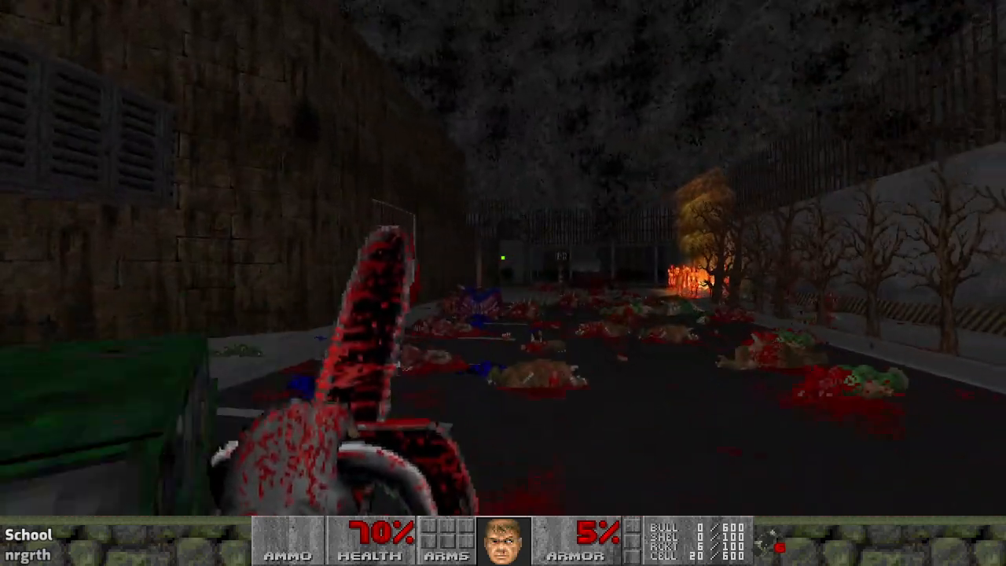
key("w")
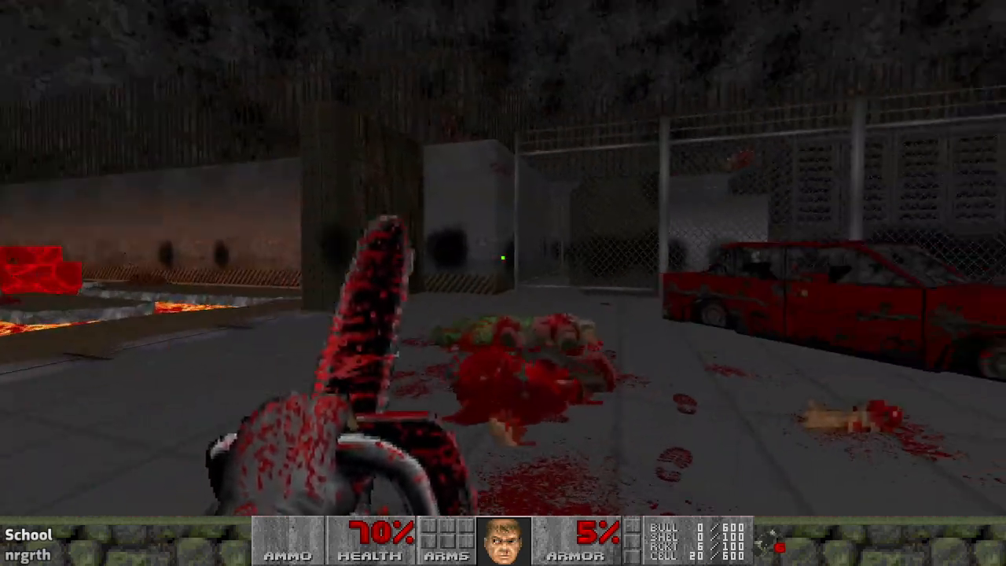
key("w")
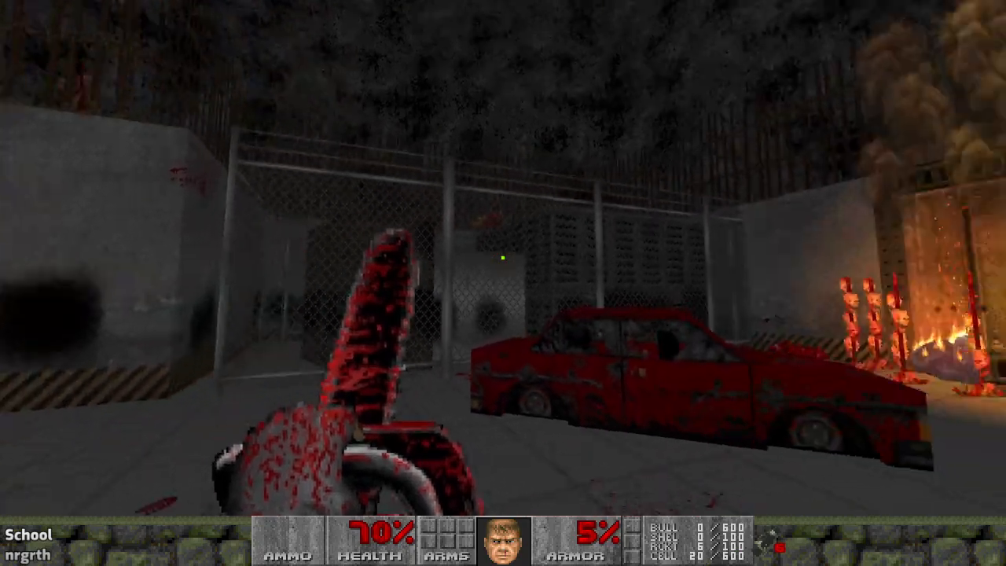
key("w")
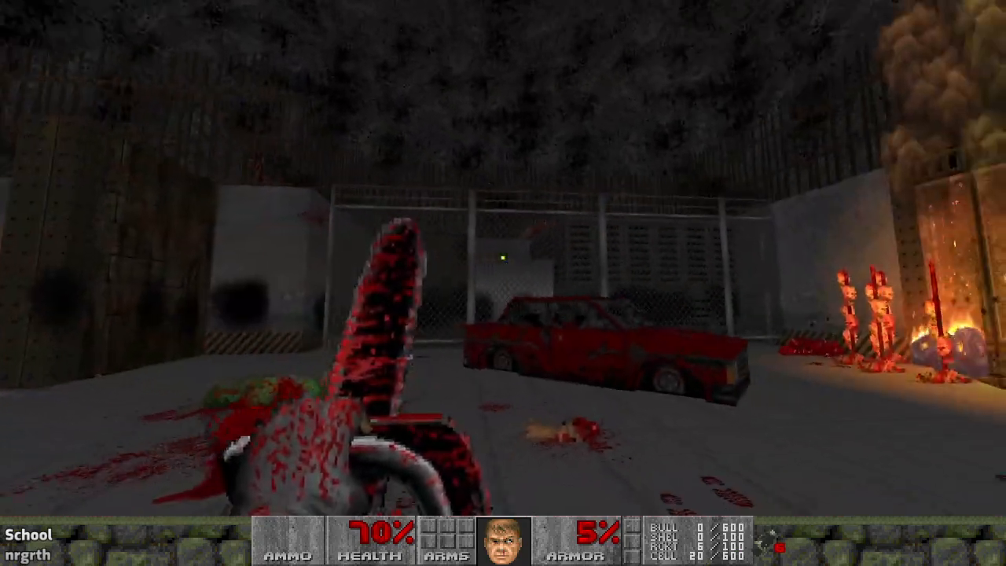
- Cross the lava passage and the planter courtyard to the locker room and pick up the medikit there
key("w")
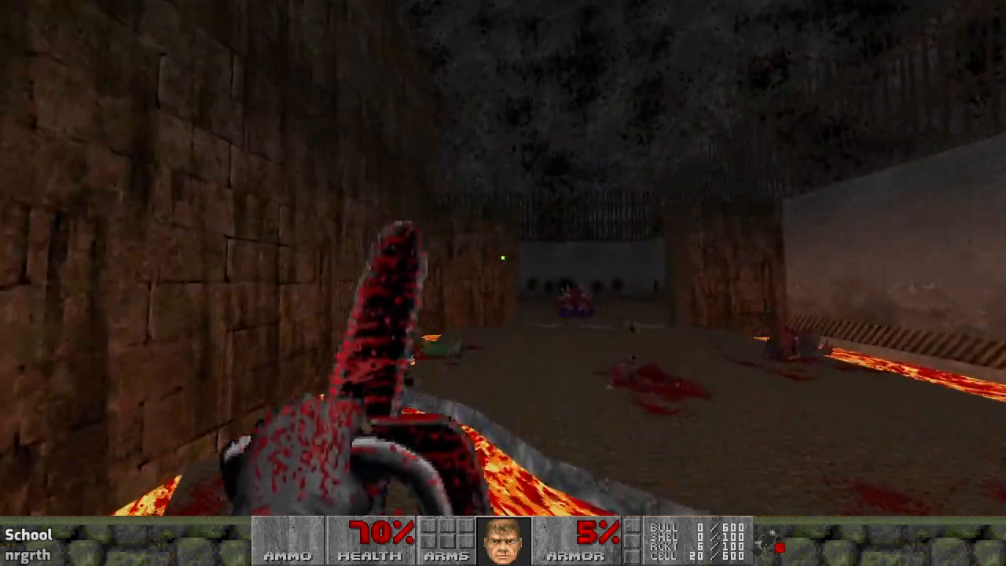
key("w")
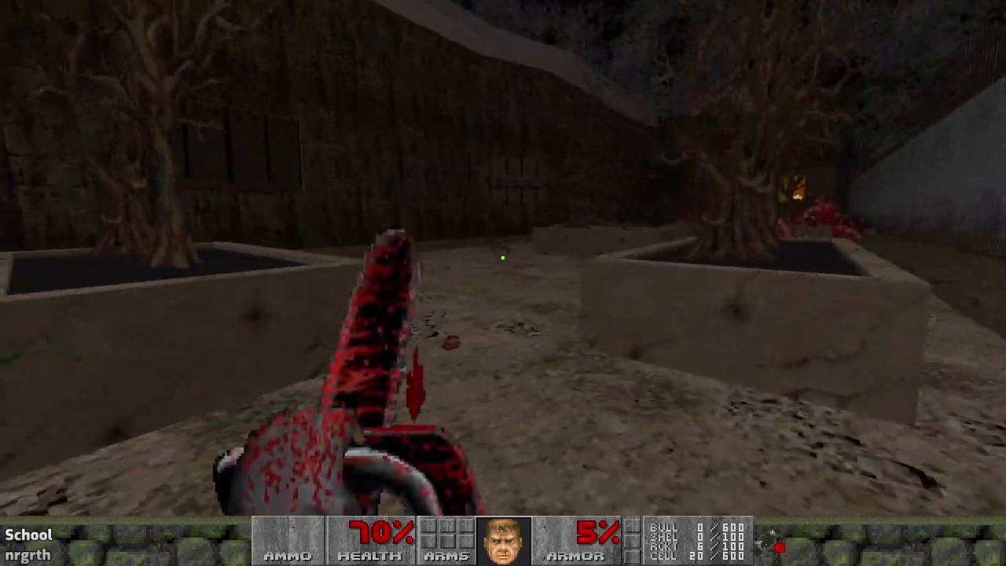
key("w")
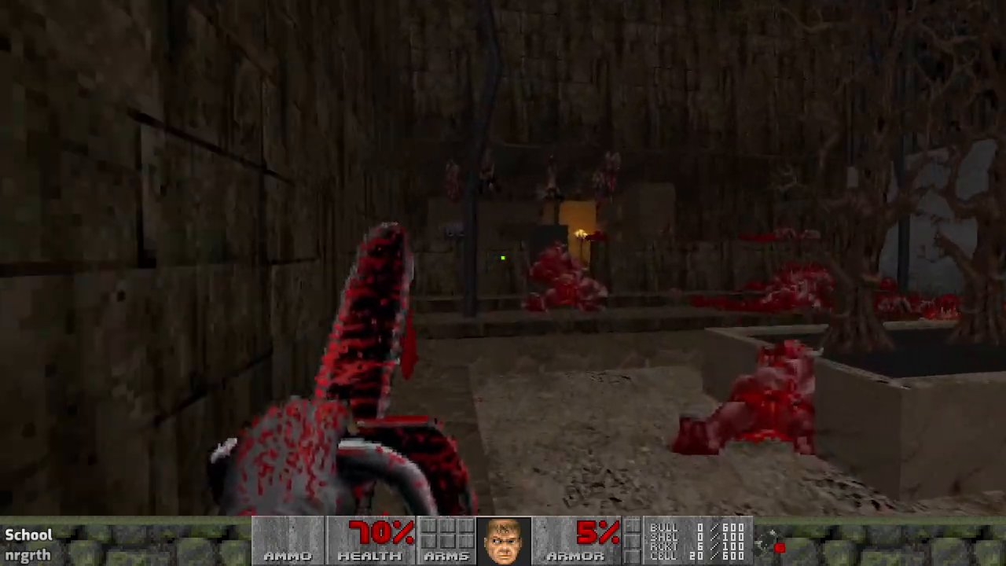
key("w")
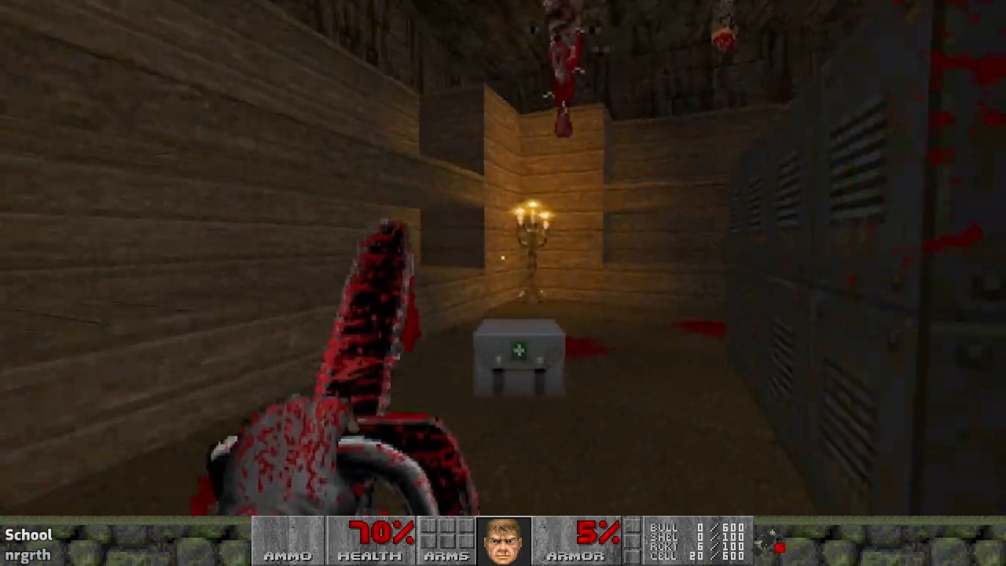
key("w")
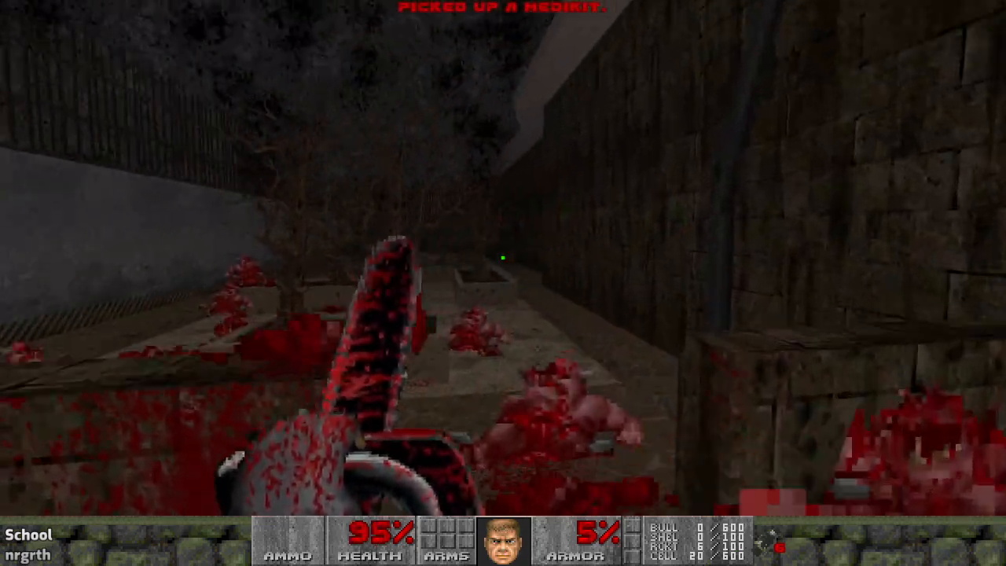
- Return through the courtyard and the lava passage to the street with the lamp post
key("w")
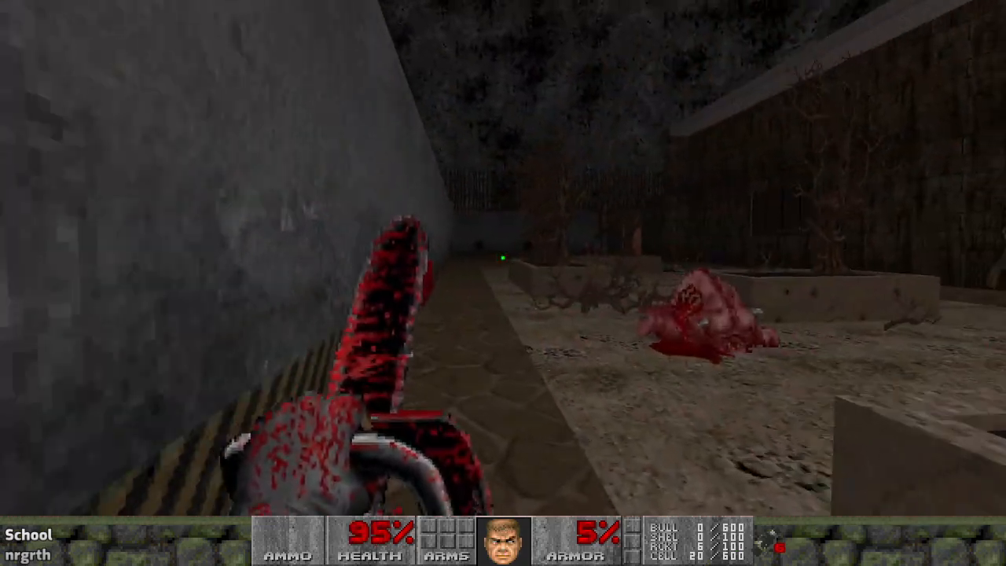
key("w")
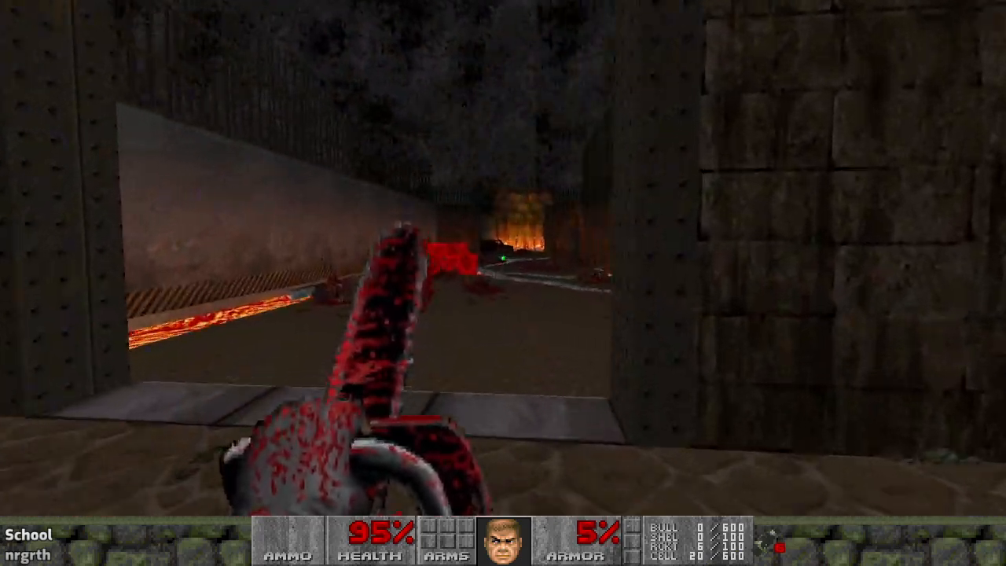
key("w")
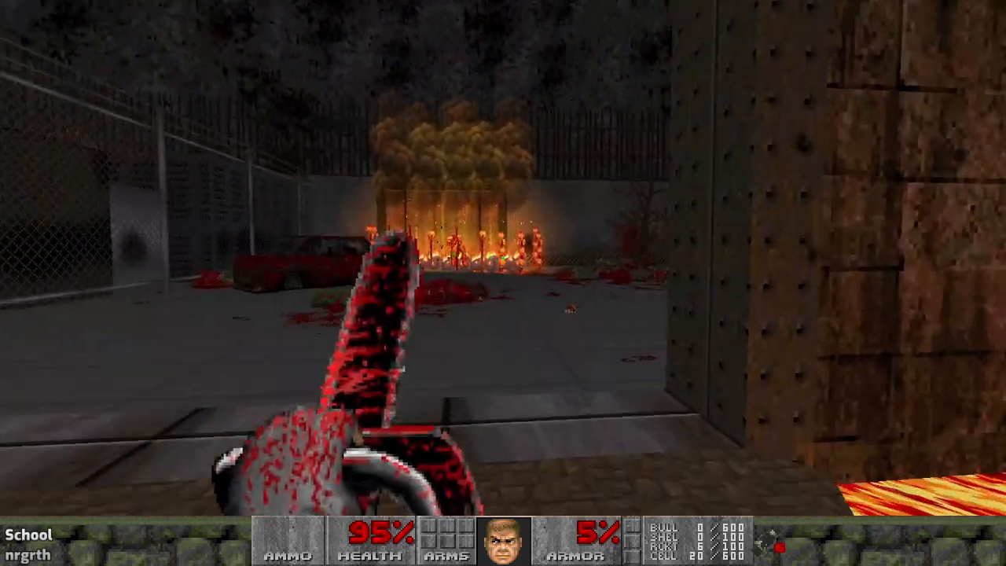
key("w")
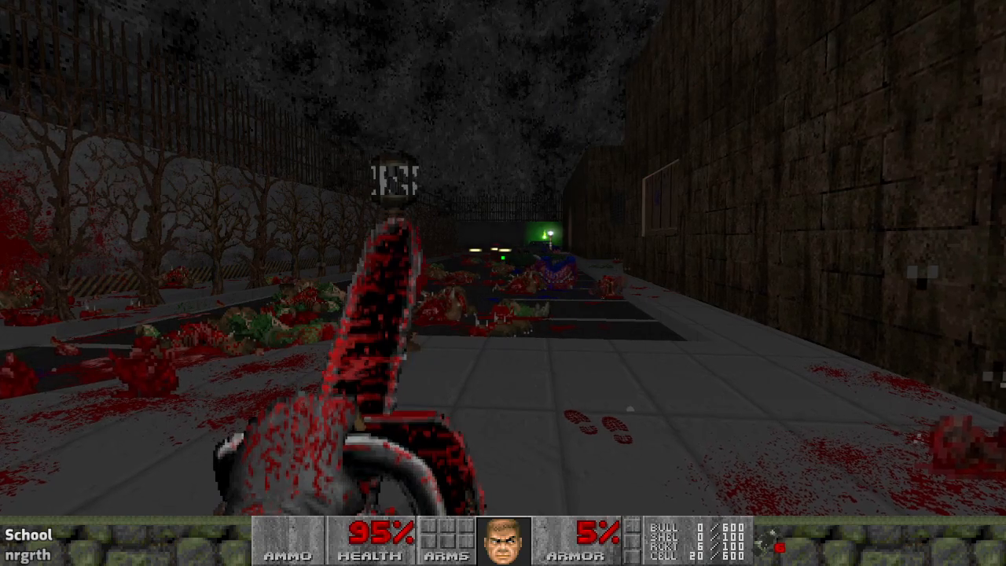